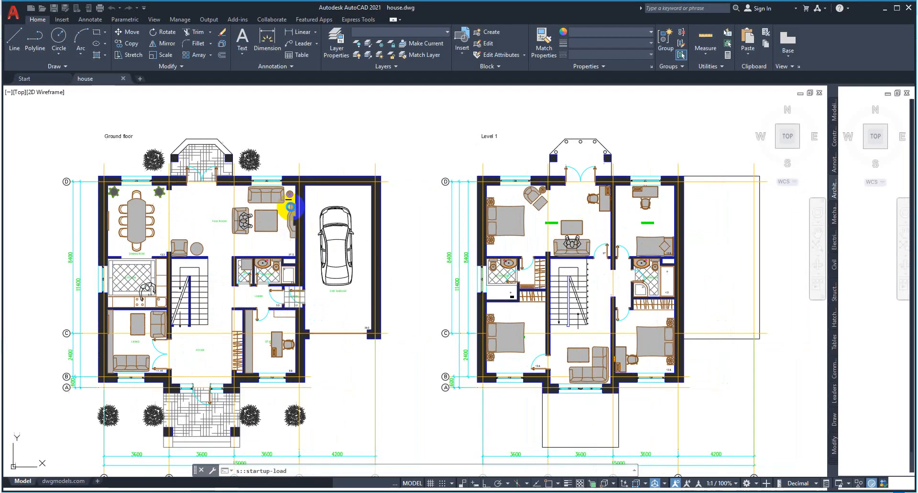
Step: Look over the house.dwg floor plans, switch to SketchUp and examine the front of the imported ground floor plan
{"action": "scroll", "coordinate": [384, 242], "scroll_direction": "down", "scroll_amount": 4}
{"action": "scroll", "coordinate": [335, 368], "scroll_direction": "up", "scroll_amount": 6}
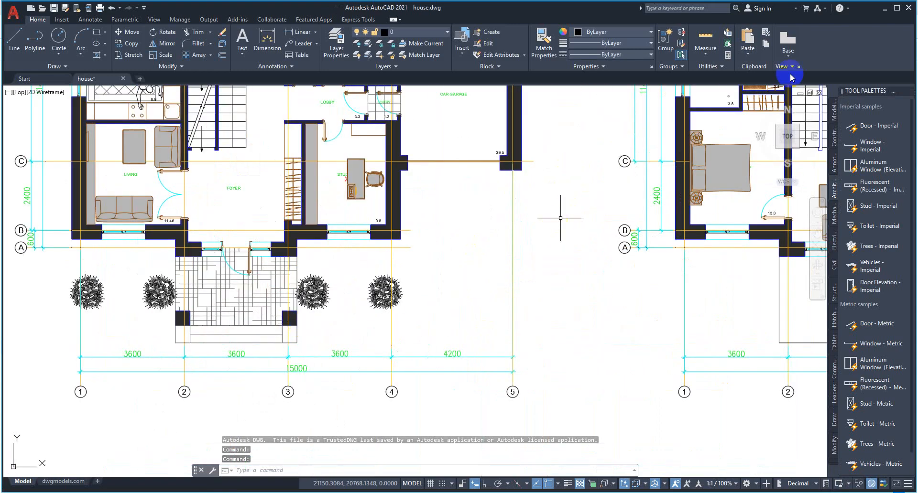
{"action": "left_click", "coordinate": [884, 8]}
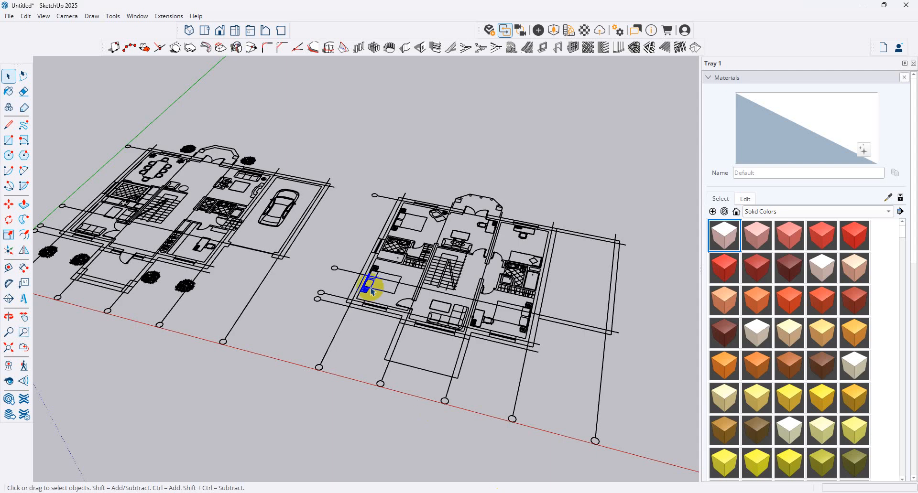
{"action": "mouse_move", "coordinate": [370, 287]}
{"action": "middle_mouse_down"}
{"action": "mouse_move", "coordinate": [563, 268]}
{"action": "mouse_move", "coordinate": [543, 256]}
{"action": "mouse_move", "coordinate": [525, 275]}
{"action": "mouse_move", "coordinate": [308, 356]}
{"action": "middle_mouse_up"}
{"action": "scroll", "coordinate": [221, 312], "scroll_direction": "up", "scroll_amount": 5}
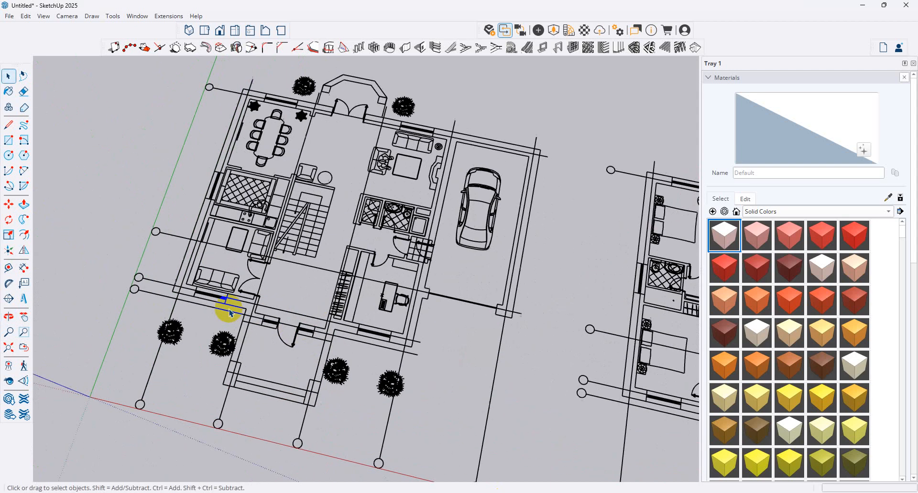
{"action": "scroll", "coordinate": [368, 333], "scroll_direction": "up", "scroll_amount": 3}
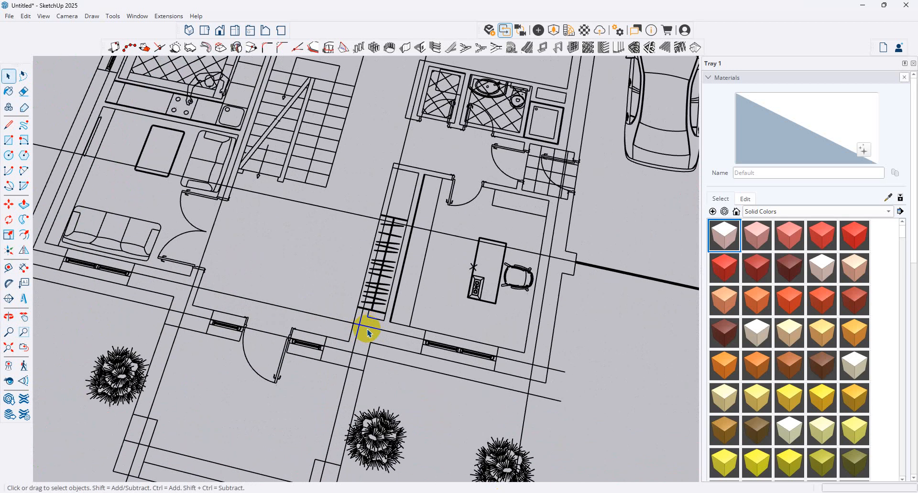
{"action": "left_click", "coordinate": [11, 126]}
{"action": "scroll", "coordinate": [242, 334], "scroll_direction": "up", "scroll_amount": 6}
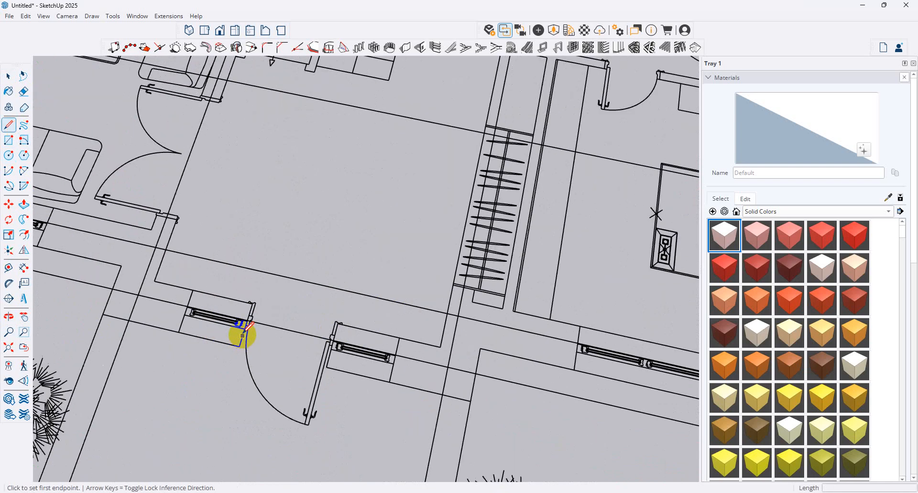
{"action": "left_click", "coordinate": [259, 280]}
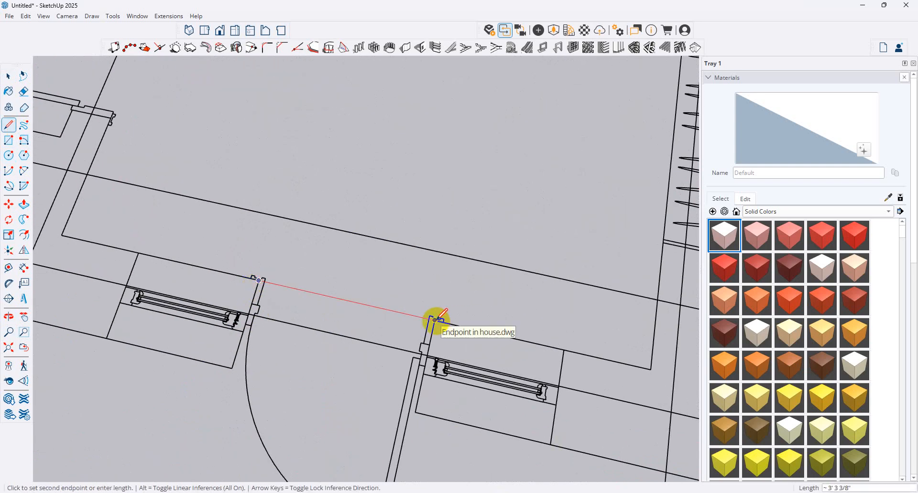
{"action": "scroll", "coordinate": [434, 320], "scroll_direction": "down", "scroll_amount": 10}
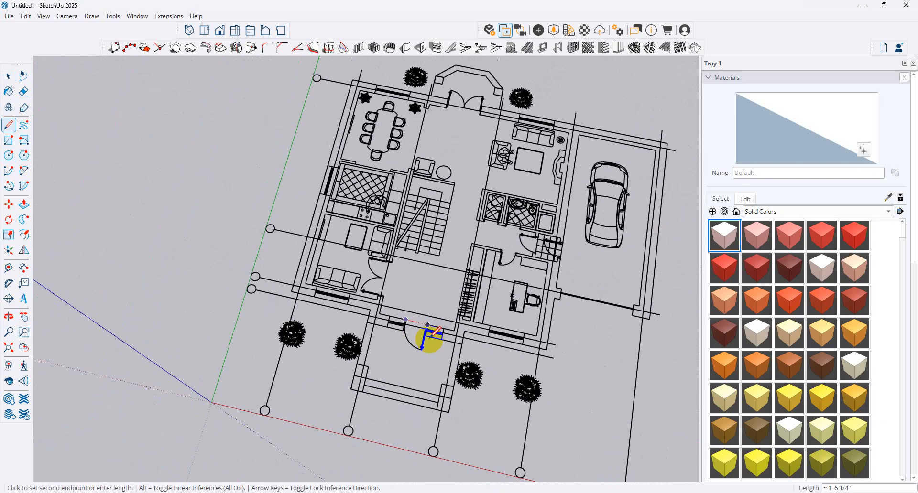
{"action": "middle_click_drag", "start_coordinate": [405, 270], "coordinate": [349, 252]}
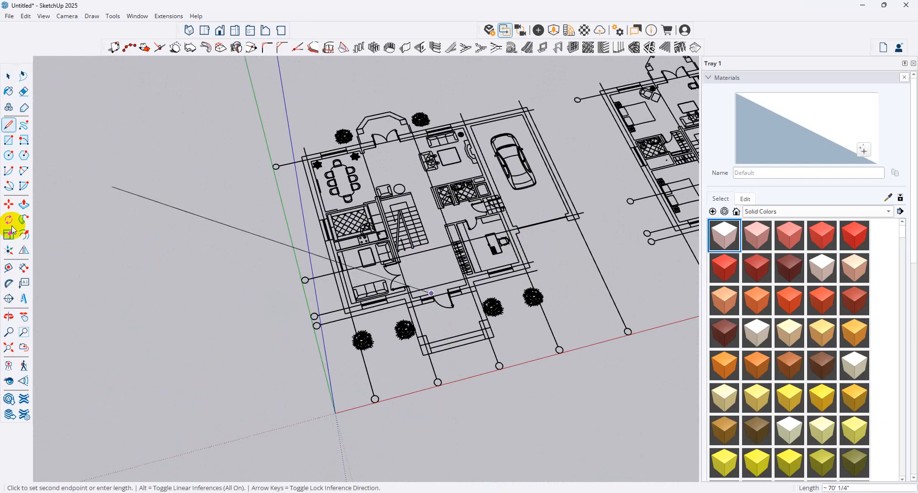
Step: Draw a wall rectangle about 3' 5 1/8" by 1' 8 1/16" between the living room's front window and the wall corner
{"action": "left_click", "coordinate": [8, 140]}
{"action": "scroll", "coordinate": [384, 294], "scroll_direction": "up", "scroll_amount": 6}
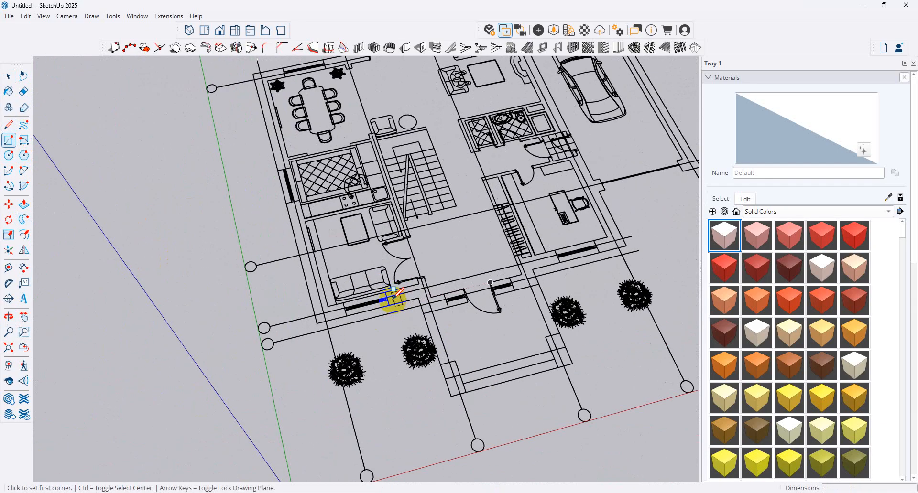
{"action": "scroll", "coordinate": [384, 297], "scroll_direction": "up", "scroll_amount": 5}
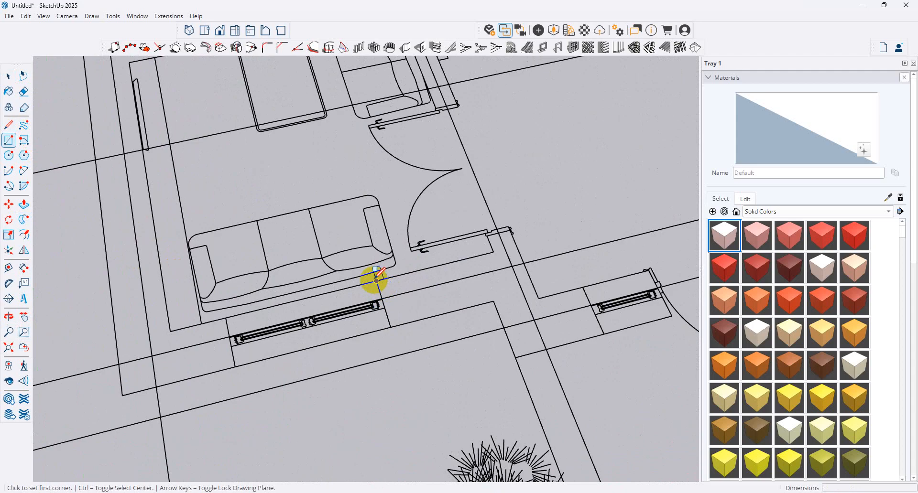
{"action": "left_click", "coordinate": [376, 281]}
{"action": "left_click", "coordinate": [494, 299]}
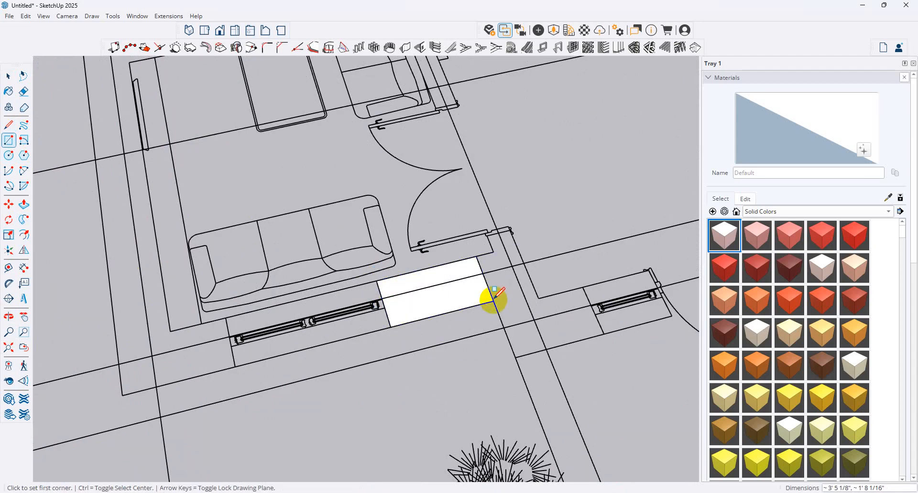
Step: Continue the front wall with three rectangles, stepping around the corner and across the narrow window to the entrance door
{"action": "left_click", "coordinate": [477, 255]}
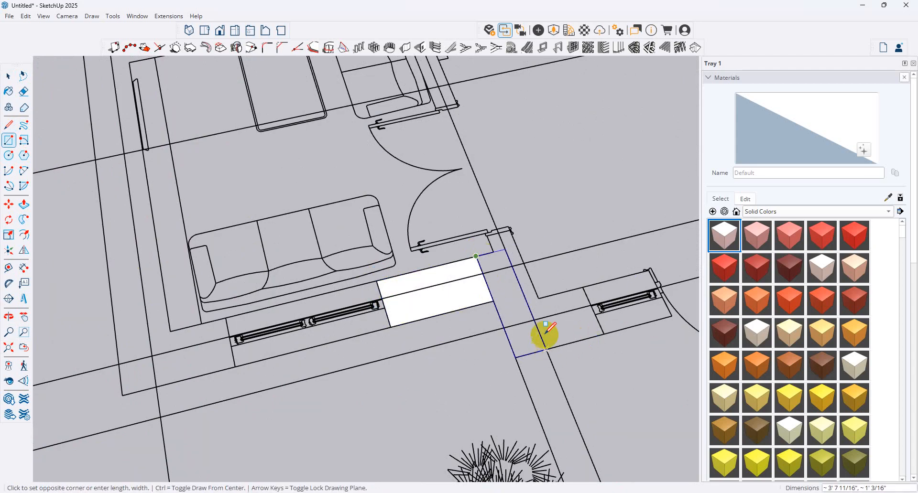
{"action": "left_click", "coordinate": [538, 298]}
{"action": "left_click", "coordinate": [497, 309]}
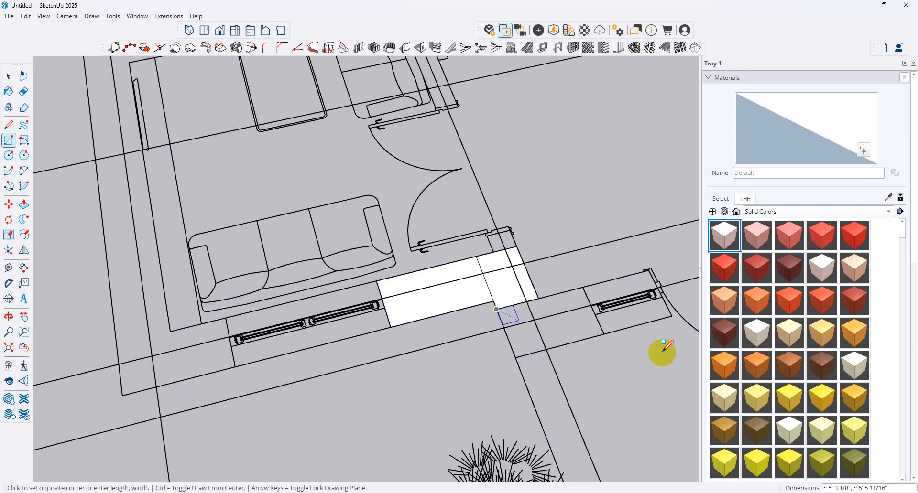
{"action": "left_click", "coordinate": [602, 332]}
{"action": "left_click", "coordinate": [582, 287]}
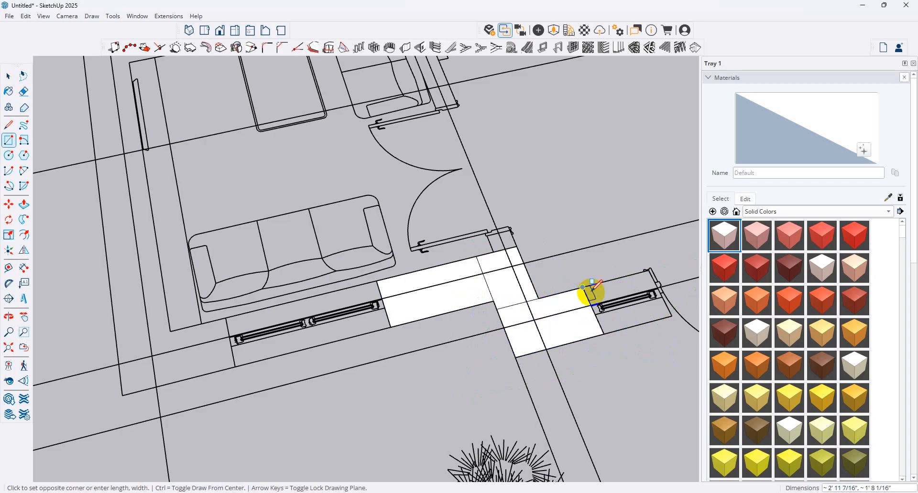
{"action": "left_click", "coordinate": [671, 314]}
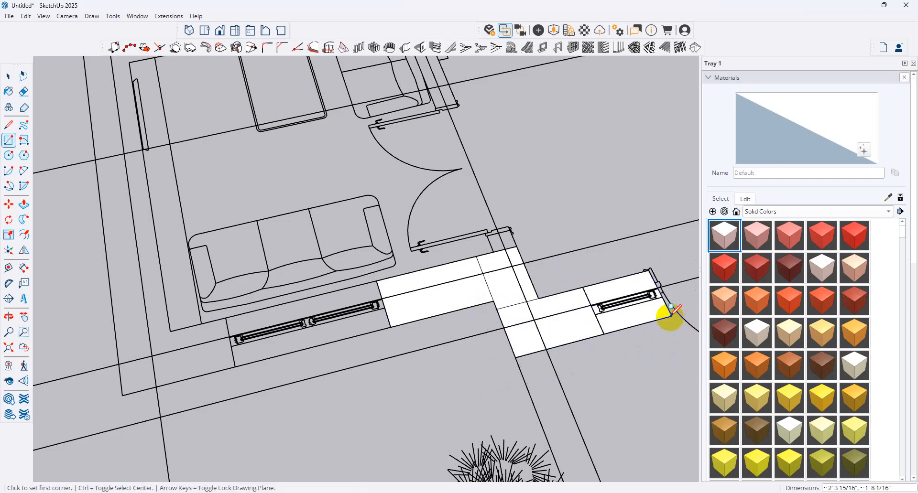
Step: Draw 1' 8 1/16" thick wall rectangles across the living room's front window and on to the outer house corner
{"action": "left_click", "coordinate": [227, 320]}
{"action": "left_click", "coordinate": [390, 326]}
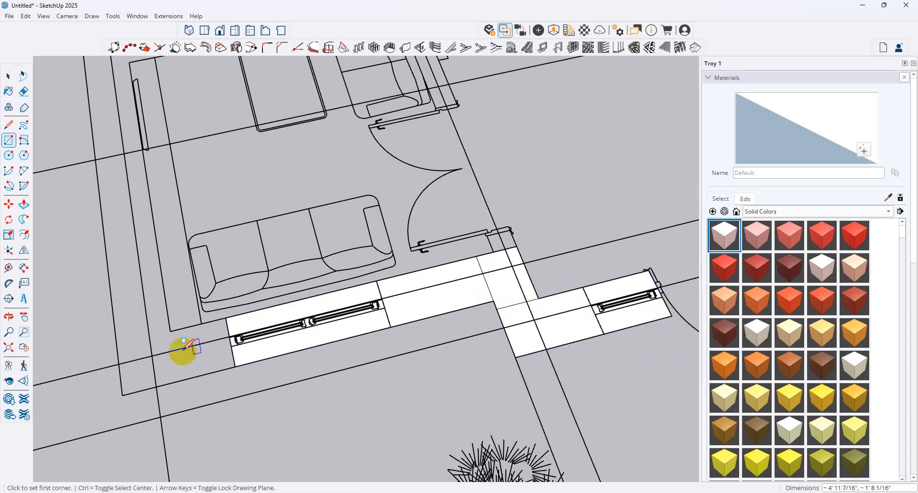
{"action": "left_click", "coordinate": [225, 317]}
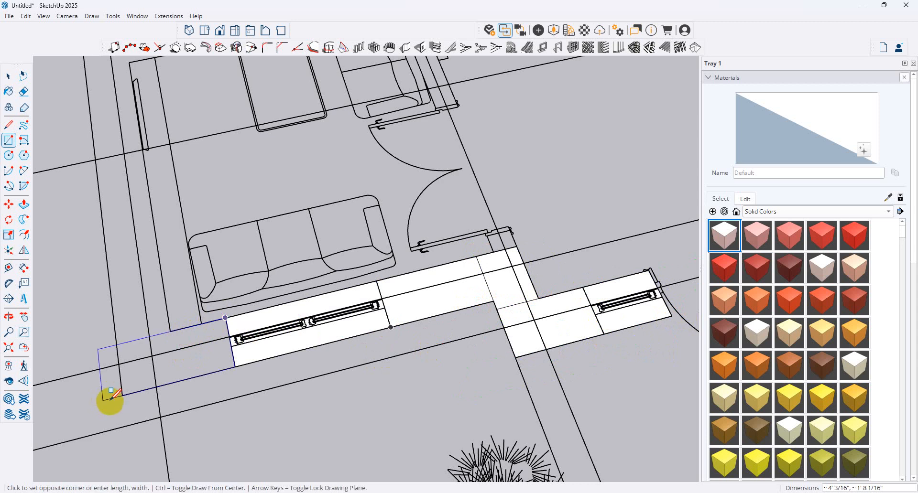
{"action": "left_click", "coordinate": [123, 396]}
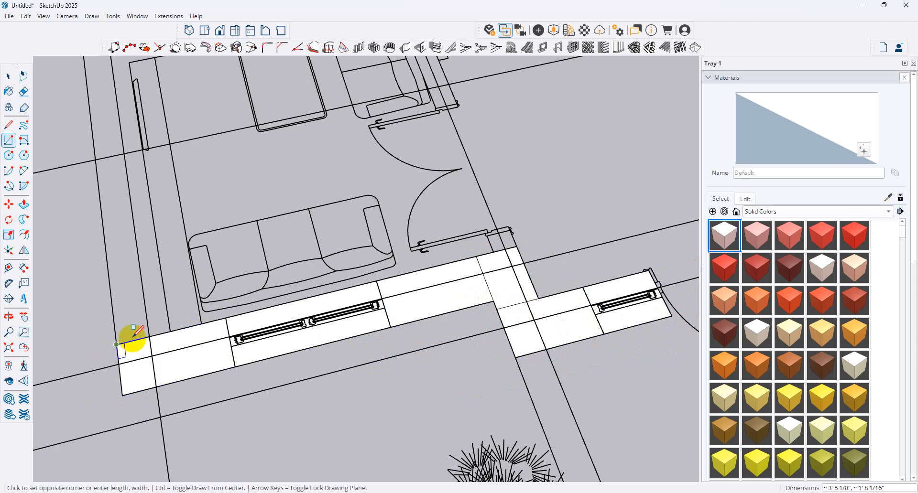
Step: Draw a side wall rectangle about 14' 7" by 1' 8 1/16" up to the kitchen window, and another across the window
{"action": "left_click", "coordinate": [118, 344]}
{"action": "scroll", "coordinate": [315, 366], "scroll_direction": "down", "scroll_amount": 5}
{"action": "scroll", "coordinate": [286, 260], "scroll_direction": "down", "scroll_amount": 3}
{"action": "scroll", "coordinate": [260, 257], "scroll_direction": "up", "scroll_amount": 7}
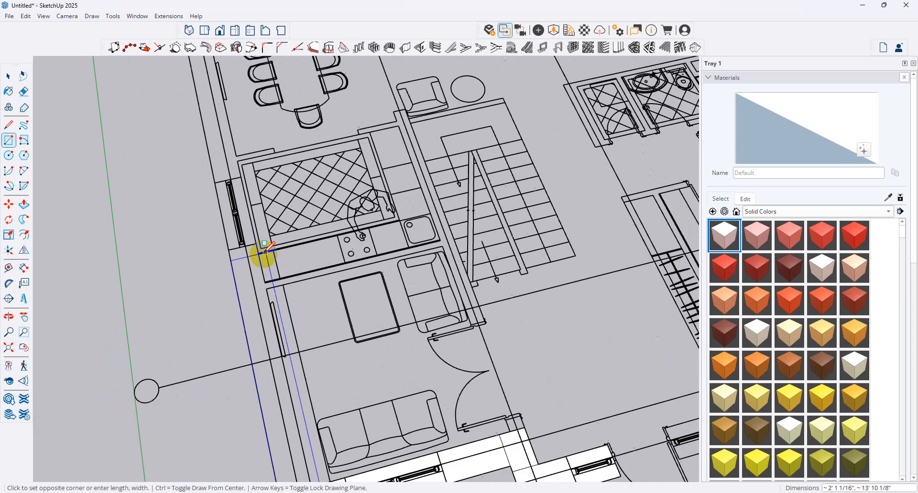
{"action": "left_click", "coordinate": [252, 240]}
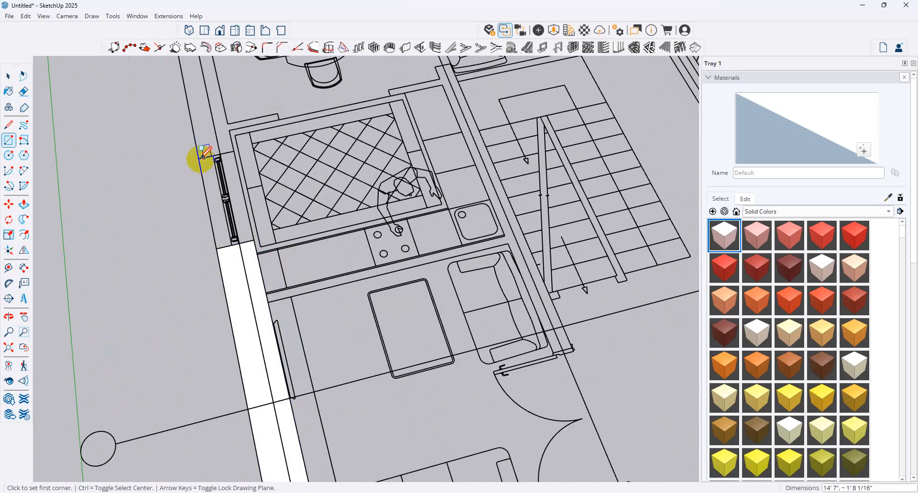
{"action": "left_click", "coordinate": [199, 159]}
{"action": "left_click", "coordinate": [254, 240]}
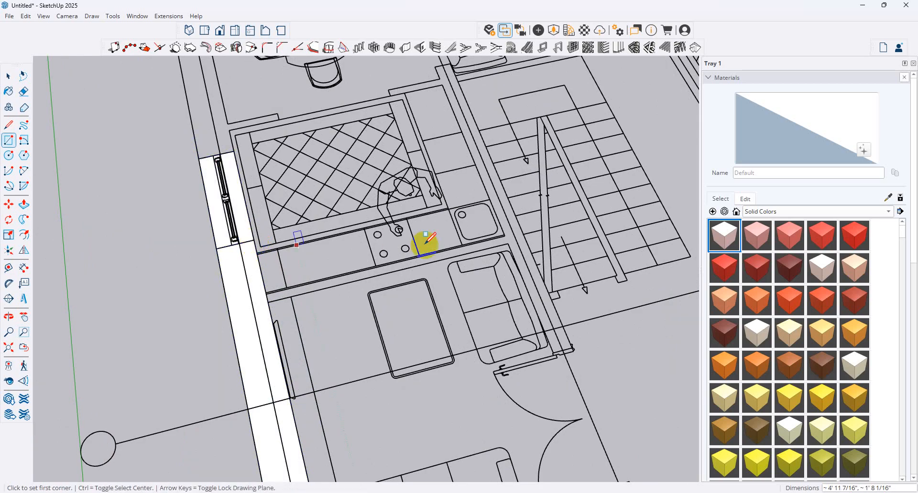
Step: Draw the side wall rectangle from the kitchen window to the dining room's rear corner, plus a short rear piece up to the dining window
{"action": "scroll", "coordinate": [446, 307], "scroll_direction": "down", "scroll_amount": 3}
{"action": "scroll", "coordinate": [353, 229], "scroll_direction": "down", "scroll_amount": 4}
{"action": "scroll", "coordinate": [342, 188], "scroll_direction": "up", "scroll_amount": 2}
{"action": "scroll", "coordinate": [342, 187], "scroll_direction": "up", "scroll_amount": 2}
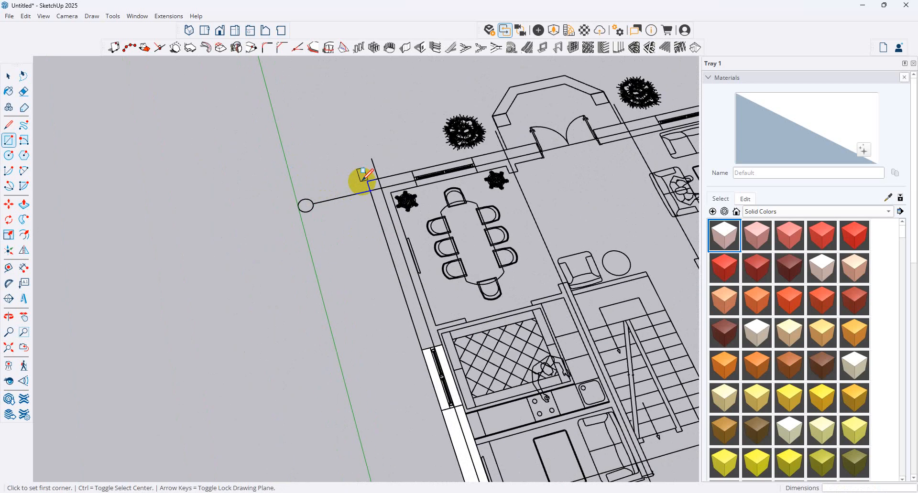
{"action": "left_click", "coordinate": [366, 182]}
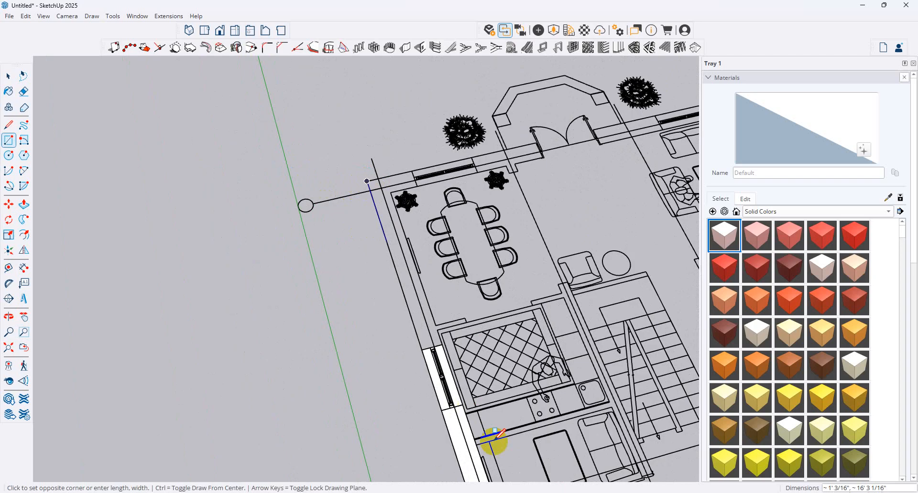
{"action": "left_click", "coordinate": [442, 343]}
{"action": "left_click", "coordinate": [385, 177]}
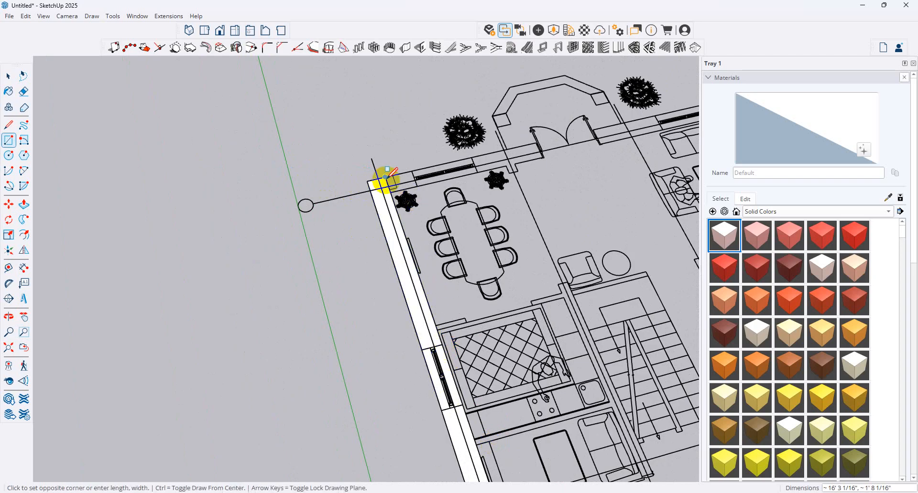
{"action": "left_click", "coordinate": [416, 186]}
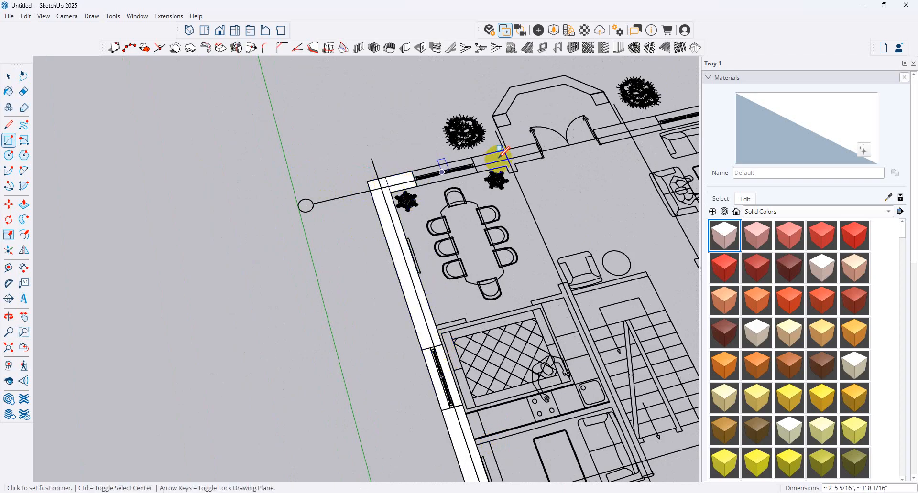
{"action": "left_click", "coordinate": [417, 173]}
{"action": "left_click", "coordinate": [476, 168]}
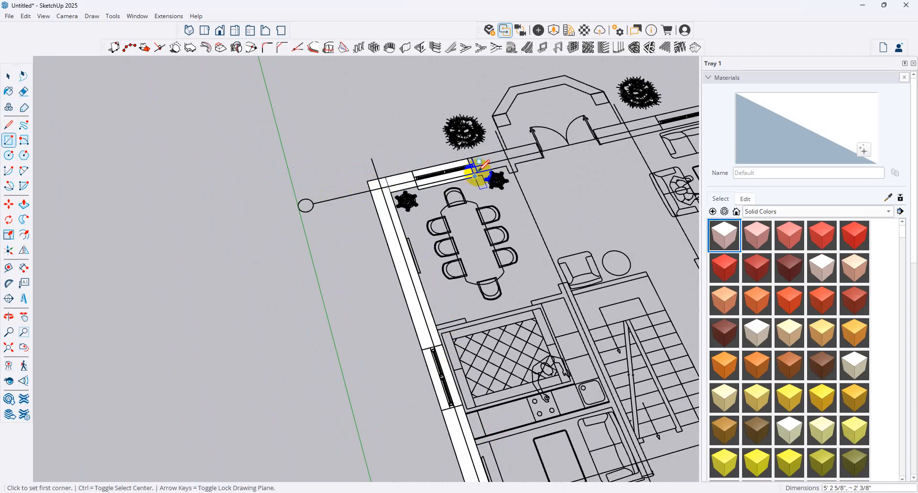
{"action": "key", "text": "ctrl"}
{"action": "scroll", "coordinate": [471, 163], "scroll_direction": "up", "scroll_amount": 2}
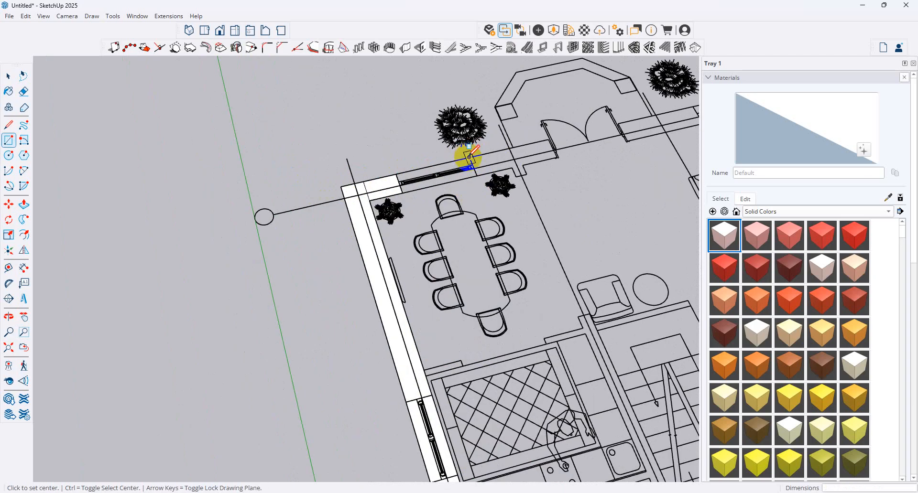
{"action": "key", "text": "ctrl"}
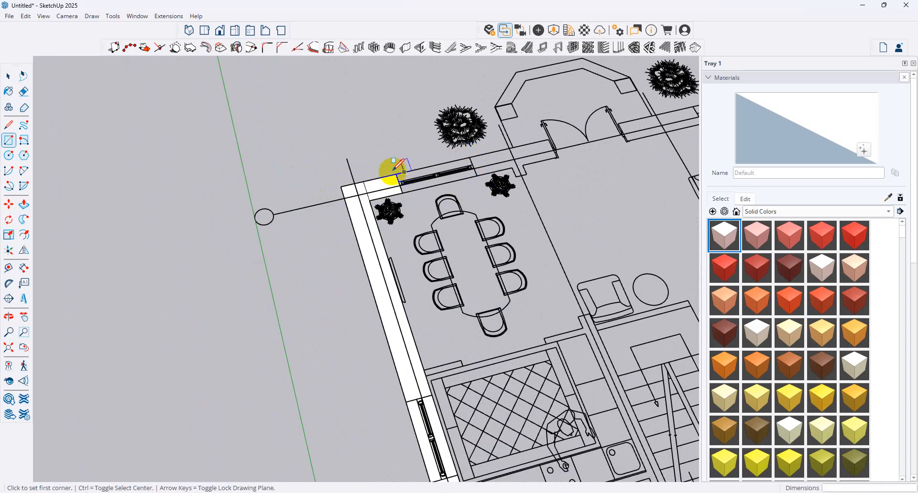
Step: Draw rear wall rectangles across the dining room window and from there to the double door, about 6' 2 7/16" by 1' 8 1/16"
{"action": "left_click", "coordinate": [396, 173]}
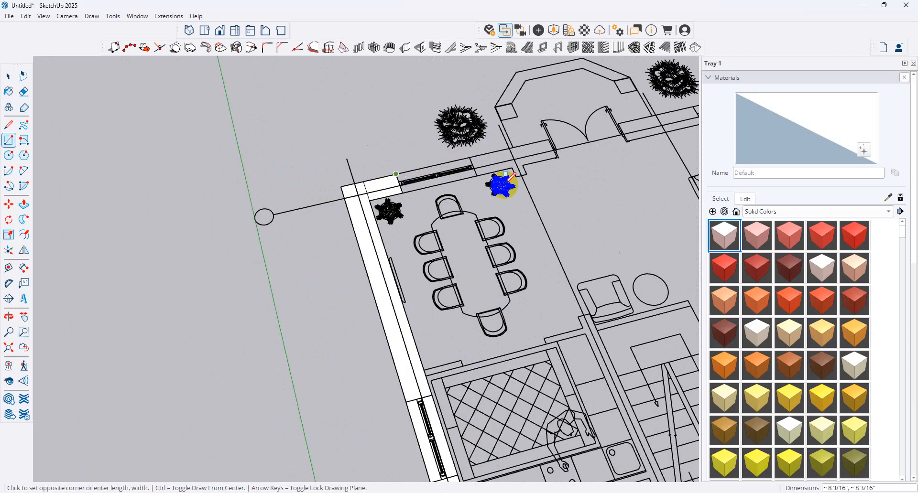
{"action": "left_click", "coordinate": [474, 168]}
{"action": "left_click", "coordinate": [470, 158]}
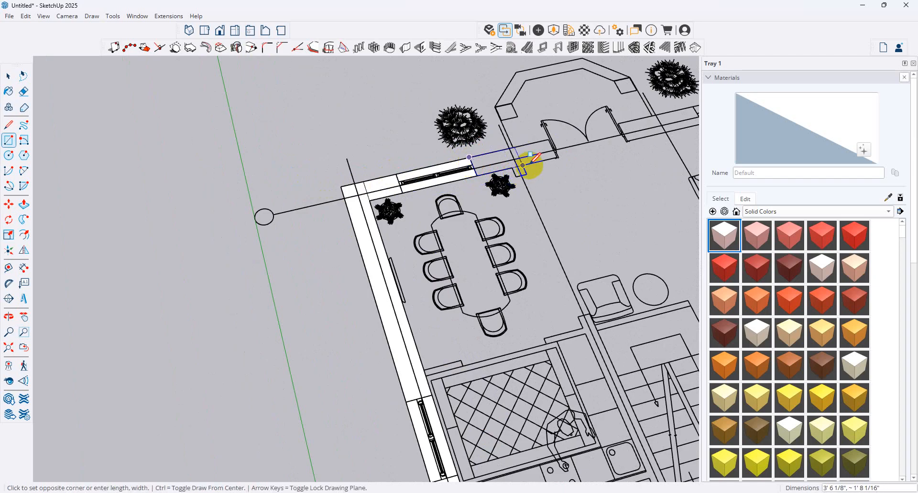
{"action": "scroll", "coordinate": [558, 156], "scroll_direction": "up", "scroll_amount": 7}
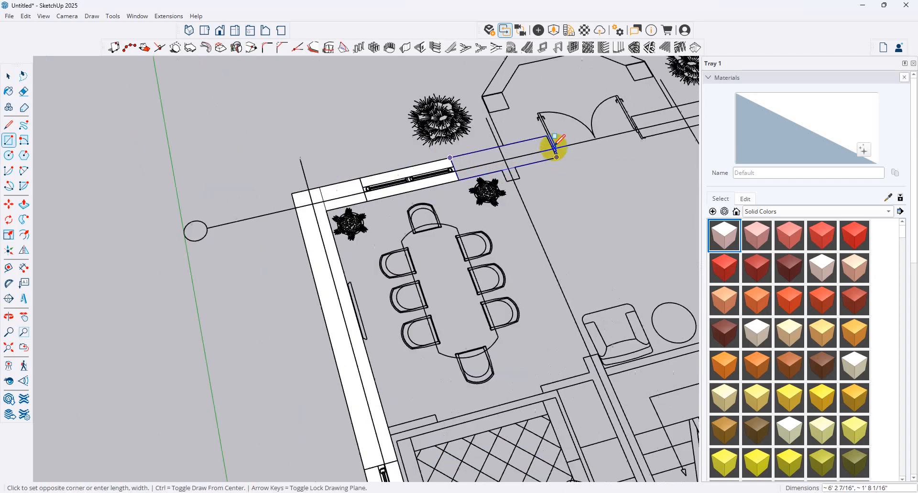
{"action": "scroll", "coordinate": [558, 156], "scroll_direction": "up", "scroll_amount": 2}
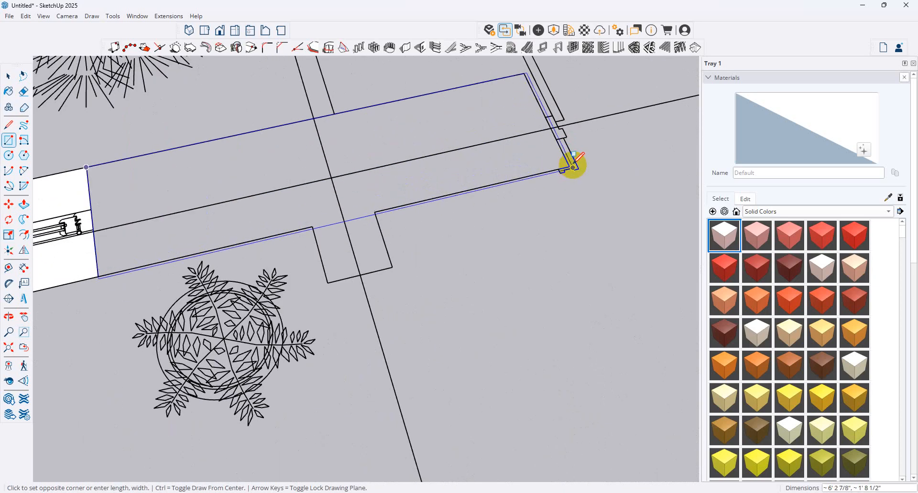
{"action": "left_click", "coordinate": [568, 166]}
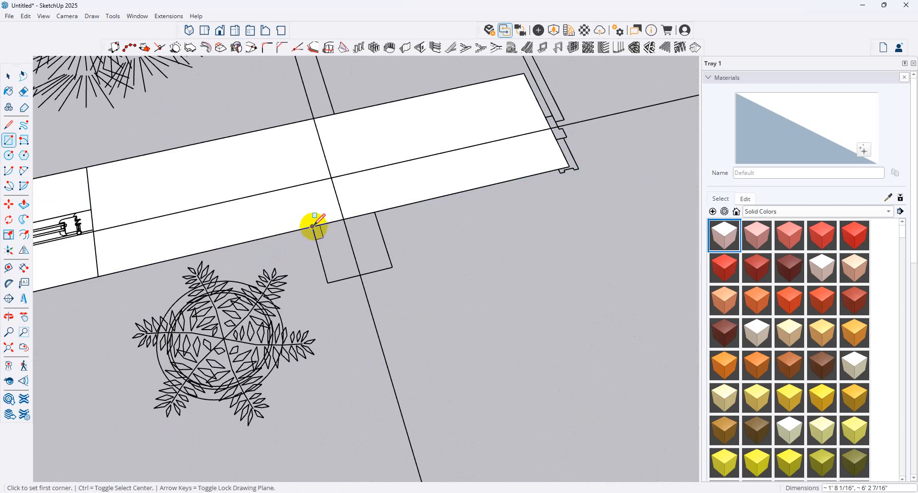
Step: Draw a rear wall rectangle about 6' 2 7/16" by 1' 8 1/16" from the double door to the family room window
{"action": "scroll", "coordinate": [323, 236], "scroll_direction": "down", "scroll_amount": 6}
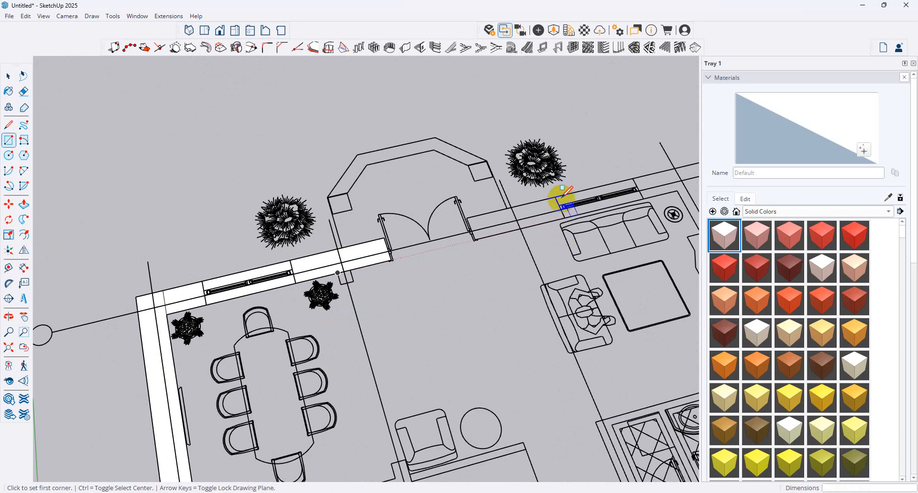
{"action": "scroll", "coordinate": [518, 213], "scroll_direction": "up", "scroll_amount": 5}
{"action": "left_click", "coordinate": [360, 233]}
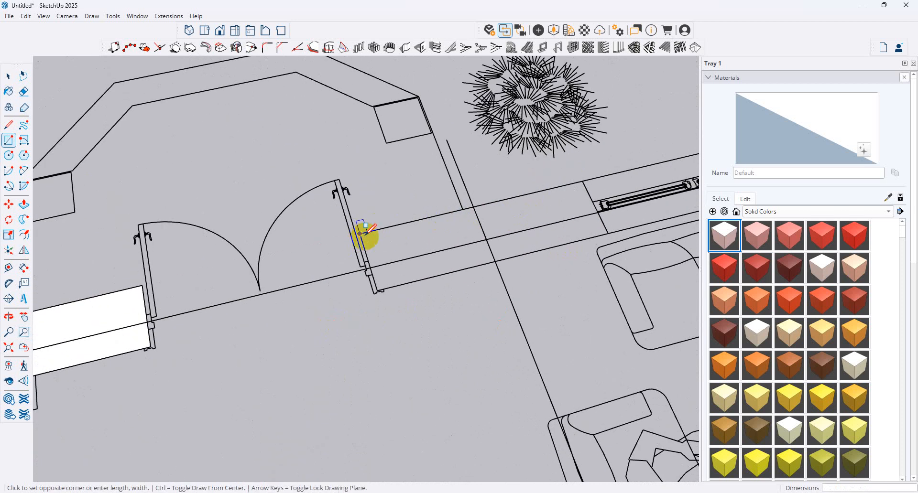
{"action": "left_click", "coordinate": [607, 232]}
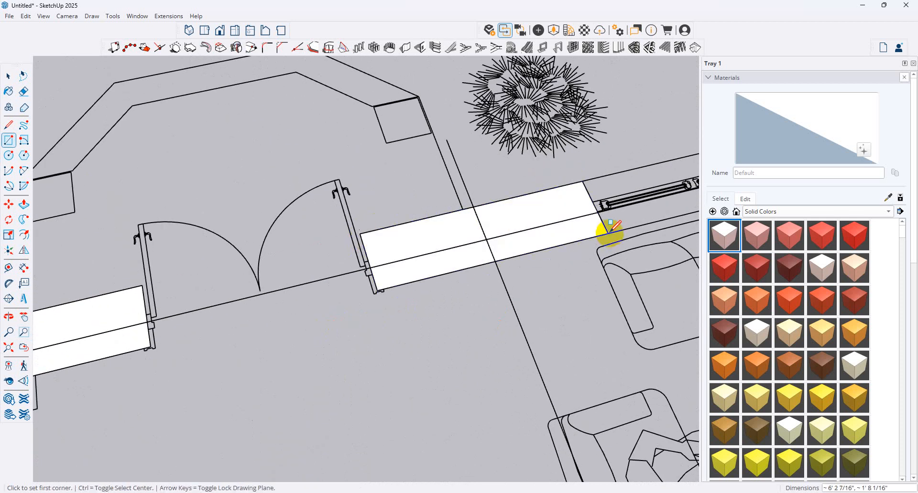
Step: Draw rear wall rectangles across the family room window and from there to the wall between the family room and garage
{"action": "left_click", "coordinate": [582, 182]}
{"action": "scroll", "coordinate": [567, 174], "scroll_direction": "down", "scroll_amount": 3}
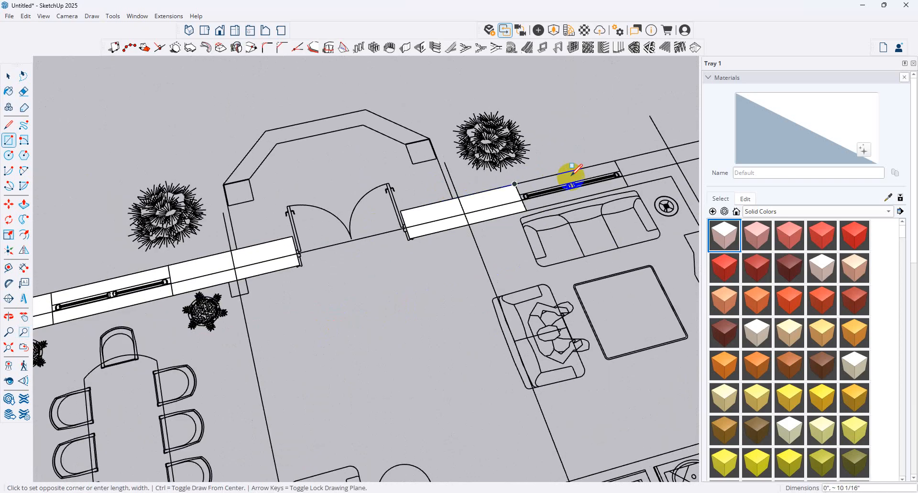
{"action": "left_click", "coordinate": [620, 175]}
{"action": "left_click", "coordinate": [617, 164]}
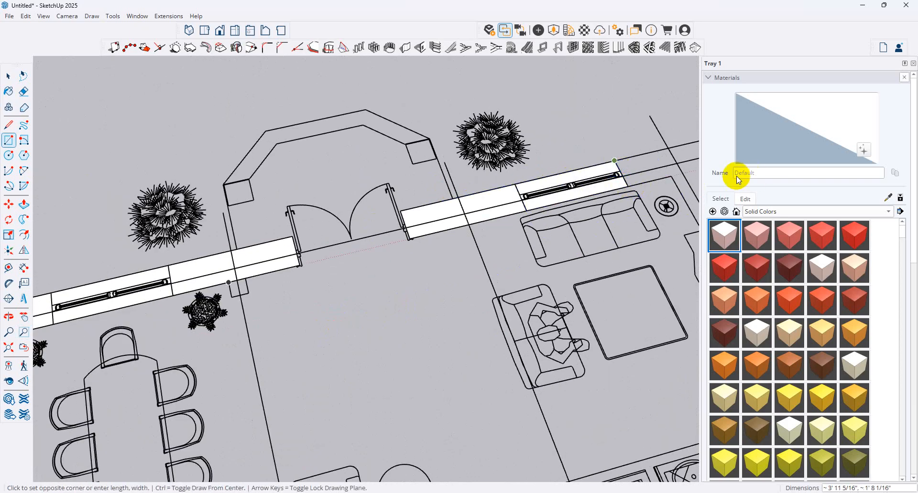
{"action": "left_click", "coordinate": [672, 171]}
Step: Draw the garage's rear wall rectangle, about 15' 2 1/4" by 1' 8 1/16", out to the garage's outer corner
{"action": "scroll", "coordinate": [460, 194], "scroll_direction": "down", "scroll_amount": 2}
{"action": "scroll", "coordinate": [579, 213], "scroll_direction": "down", "scroll_amount": 5}
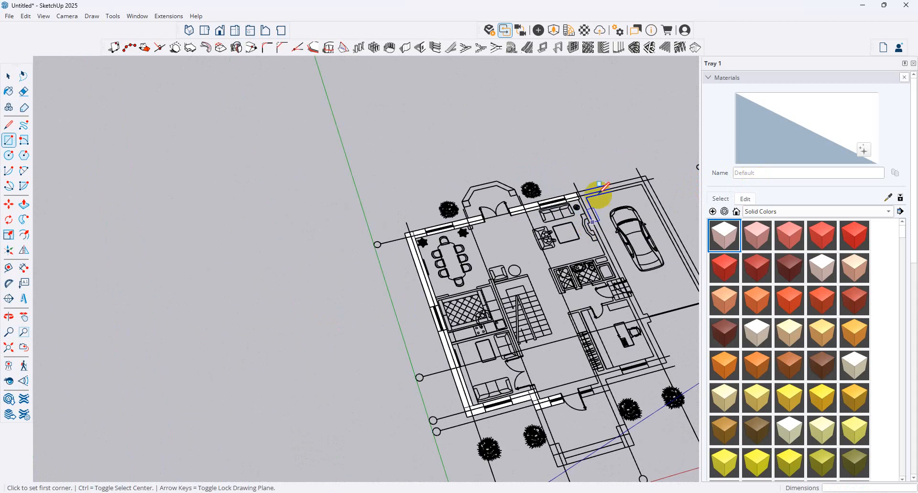
{"action": "scroll", "coordinate": [596, 188], "scroll_direction": "up", "scroll_amount": 4}
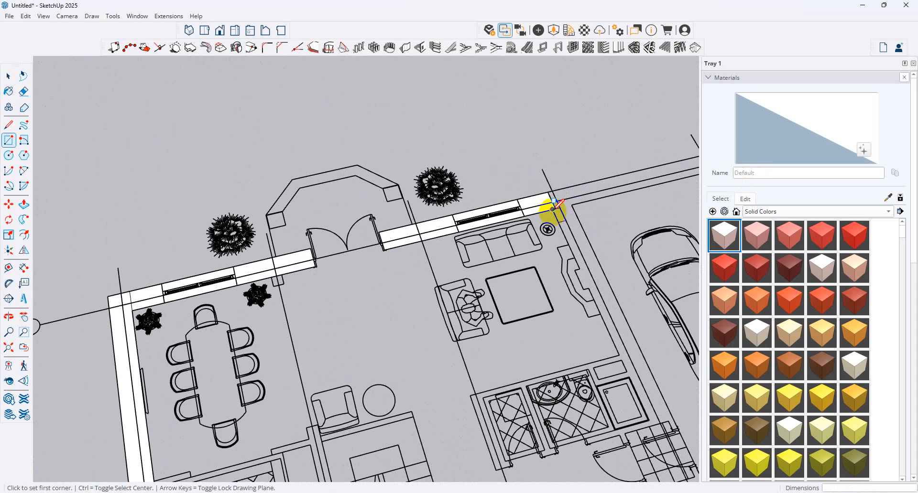
{"action": "left_click", "coordinate": [553, 209]}
{"action": "scroll", "coordinate": [557, 206], "scroll_direction": "down", "scroll_amount": 2}
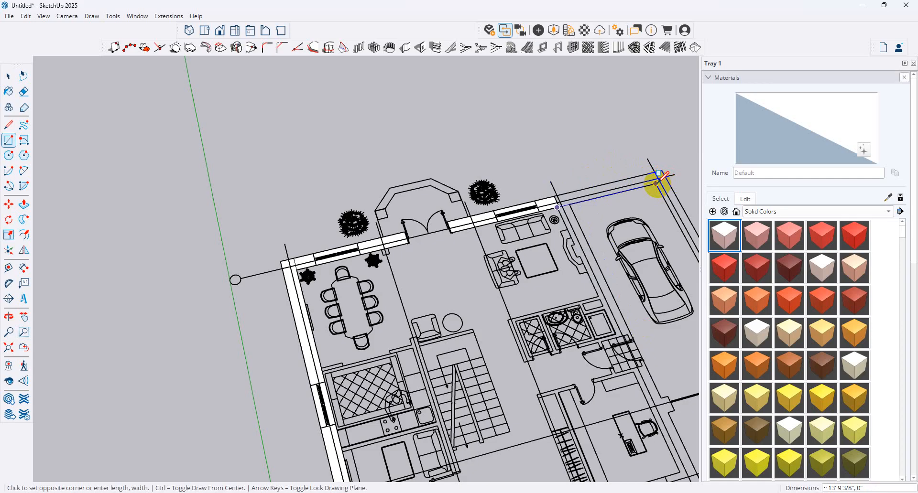
{"action": "scroll", "coordinate": [569, 187], "scroll_direction": "up", "scroll_amount": 6}
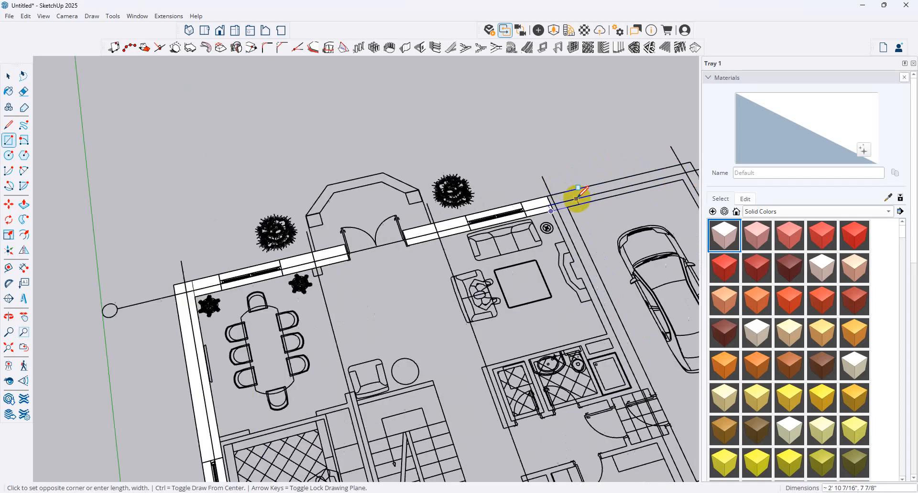
{"action": "scroll", "coordinate": [545, 216], "scroll_direction": "down", "scroll_amount": 6}
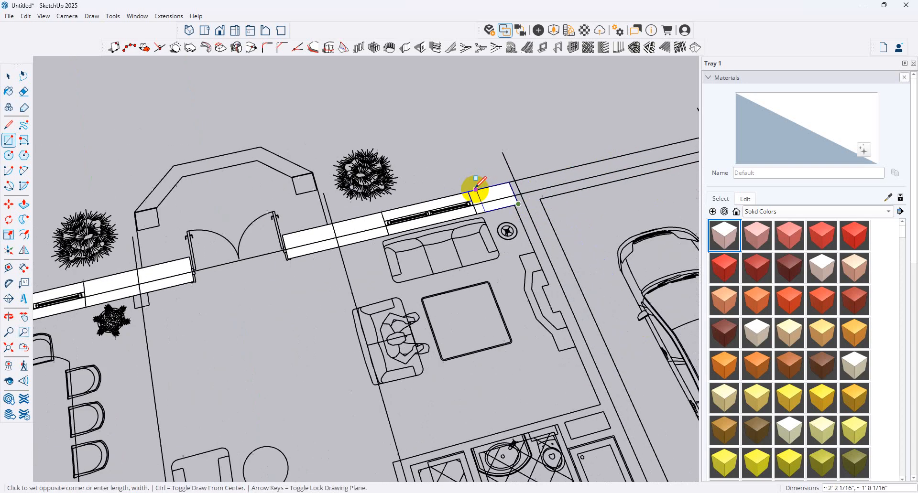
{"action": "left_click", "coordinate": [632, 162]}
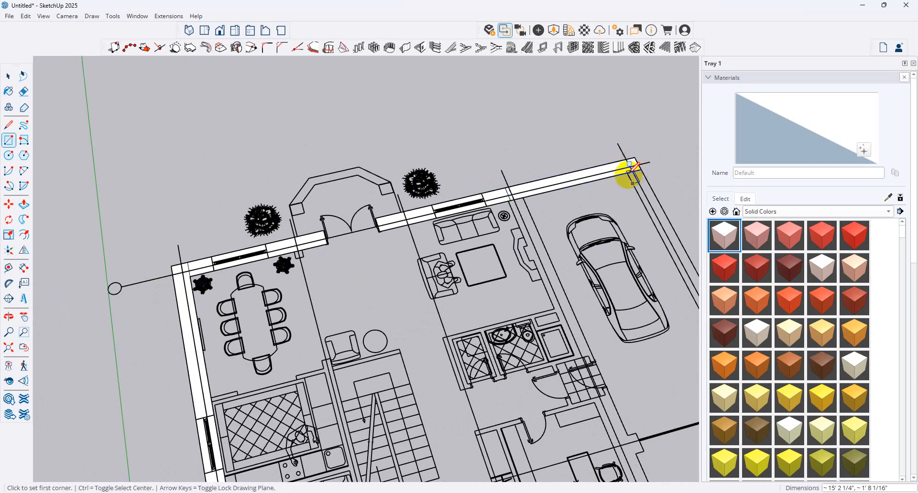
Step: Draw the garage's outer side wall rectangle from the rear wall to the front end of the garage
{"action": "left_click", "coordinate": [629, 173]}
{"action": "scroll", "coordinate": [543, 164], "scroll_direction": "down", "scroll_amount": 5}
{"action": "scroll", "coordinate": [643, 266], "scroll_direction": "up", "scroll_amount": 4}
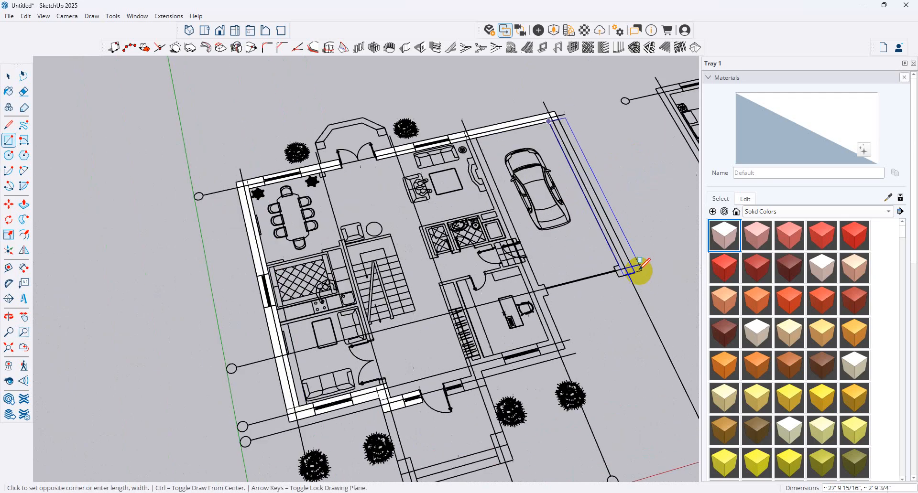
{"action": "left_click", "coordinate": [635, 271]}
Step: Draw the two pier rectangles, about 9 5/8" by 1' 8 1/16", at both ends of the garage door opening
{"action": "scroll", "coordinate": [621, 266], "scroll_direction": "up", "scroll_amount": 3}
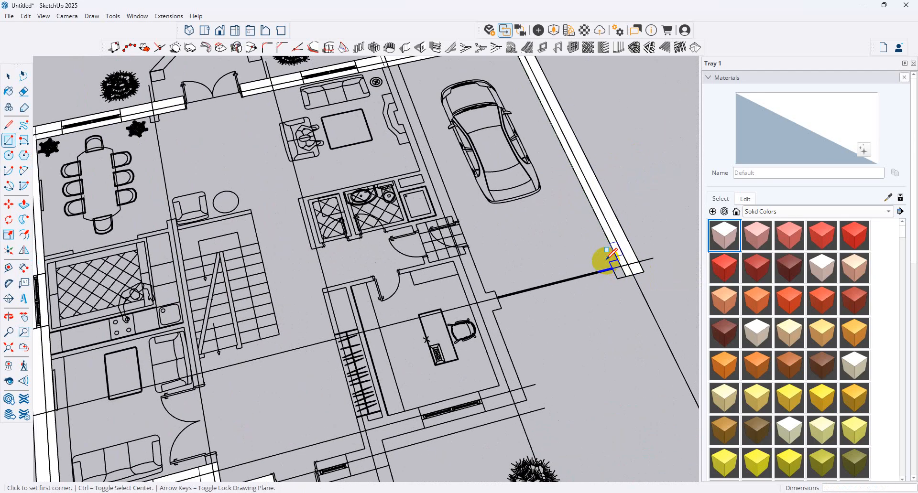
{"action": "left_click", "coordinate": [609, 262]}
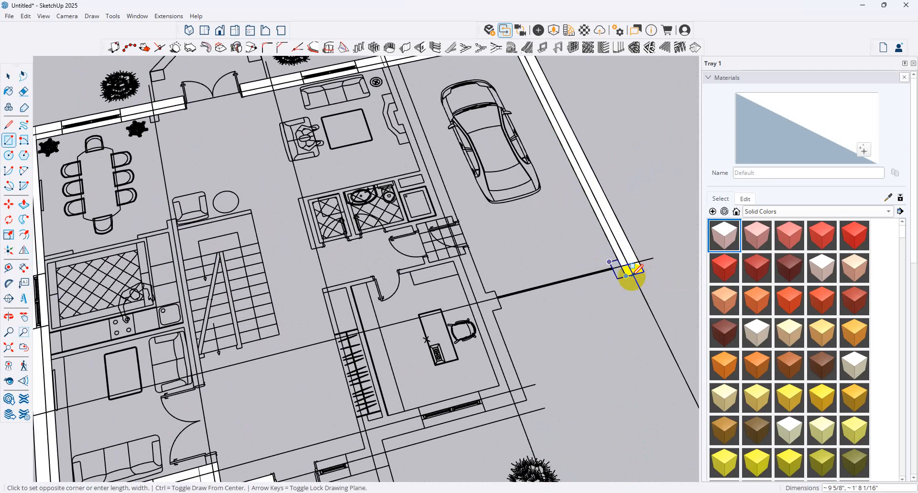
{"action": "left_click", "coordinate": [630, 277]}
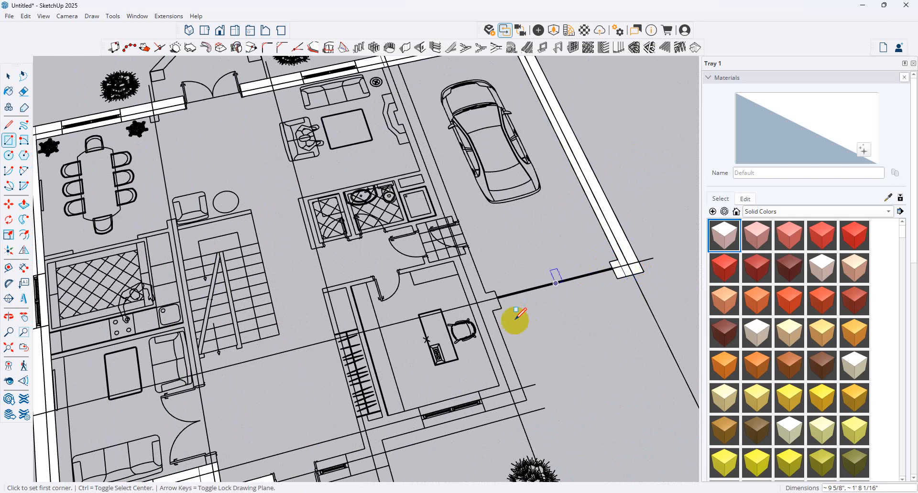
{"action": "left_click", "coordinate": [486, 292]}
{"action": "left_click", "coordinate": [501, 309]}
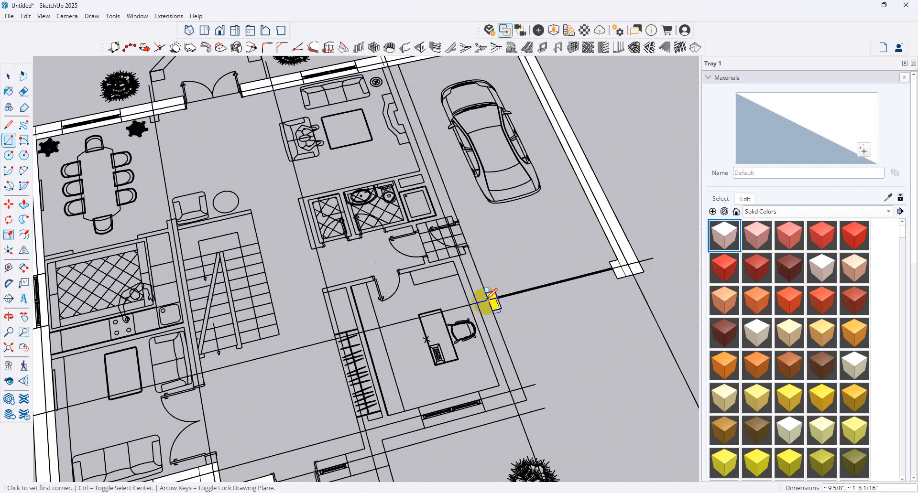
Step: Draw the study's outer side wall rectangle from the garage door pier, plus a square about 1' 8 1/16" at the front corner
{"action": "left_click", "coordinate": [486, 300]}
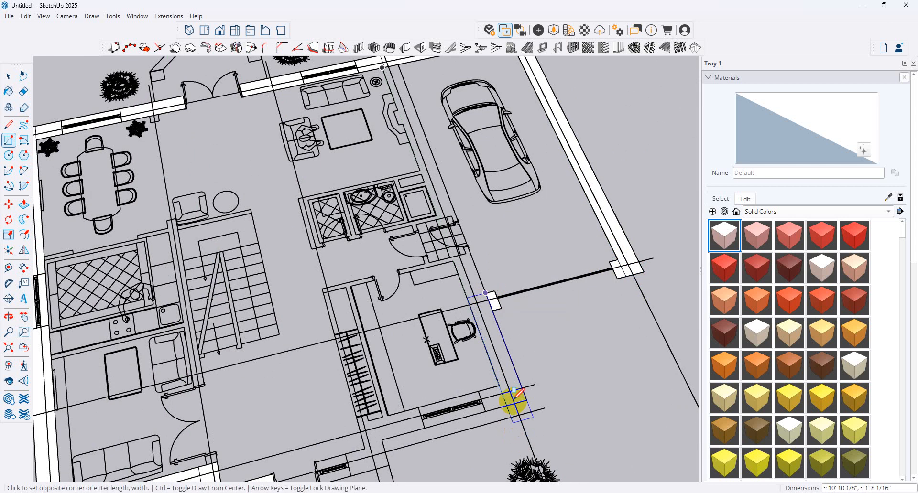
{"action": "left_click", "coordinate": [499, 385]}
{"action": "left_click", "coordinate": [499, 385]}
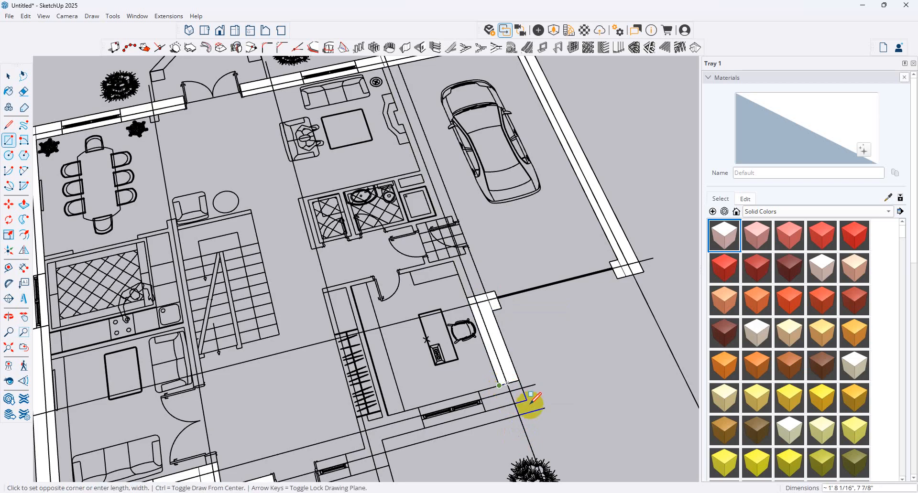
{"action": "left_click", "coordinate": [526, 399]}
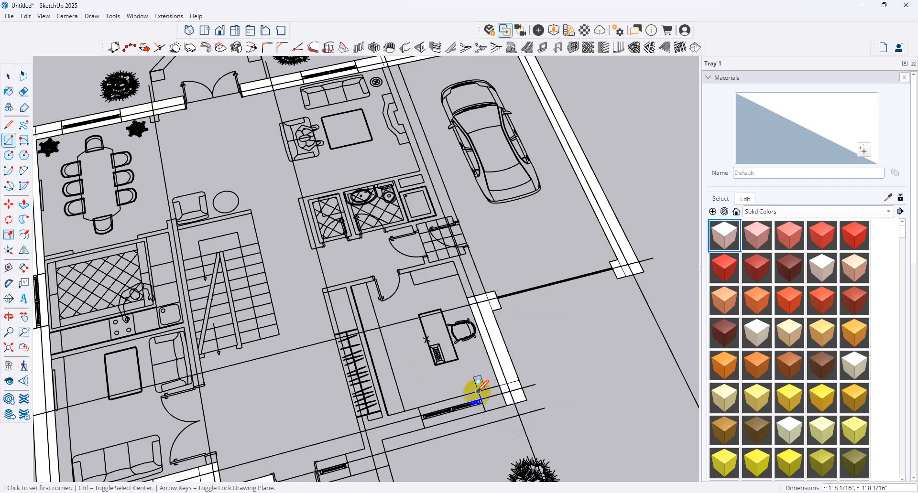
Step: Draw the short front wall rectangle between the study window and the house's front corner
{"action": "left_click", "coordinate": [478, 391]}
{"action": "scroll", "coordinate": [515, 406], "scroll_direction": "up", "scroll_amount": 1}
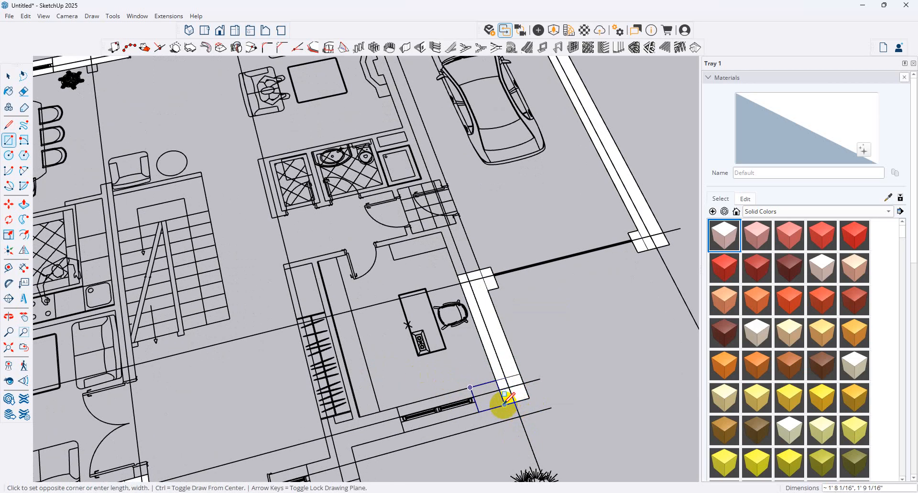
{"action": "scroll", "coordinate": [574, 351], "scroll_direction": "down", "scroll_amount": 5}
Step: Draw a wall rectangle about 18' 3 11/16" by 1' 8 1/16" between the family room and garage, checking the house.dwg plan in AutoCAD
{"action": "middle_click_drag", "start_coordinate": [573, 351], "coordinate": [437, 395]}
{"action": "scroll", "coordinate": [447, 402], "scroll_direction": "up", "scroll_amount": 3}
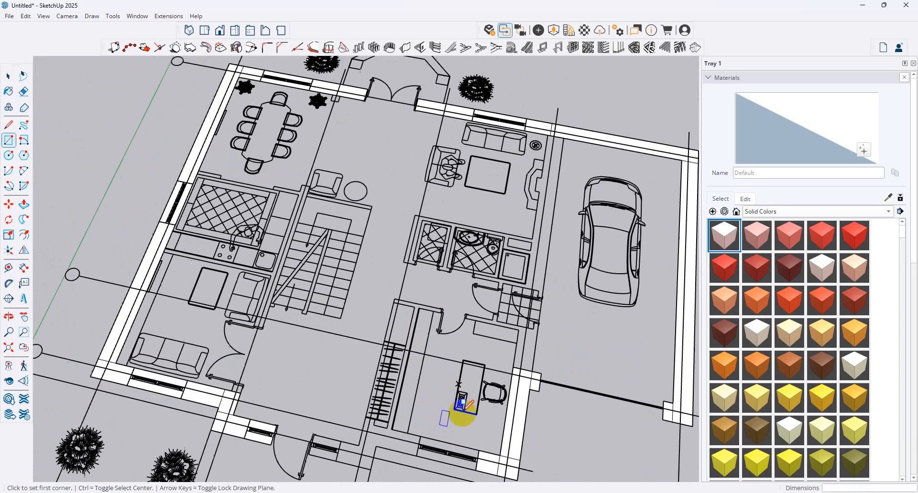
{"action": "left_click", "coordinate": [564, 138]}
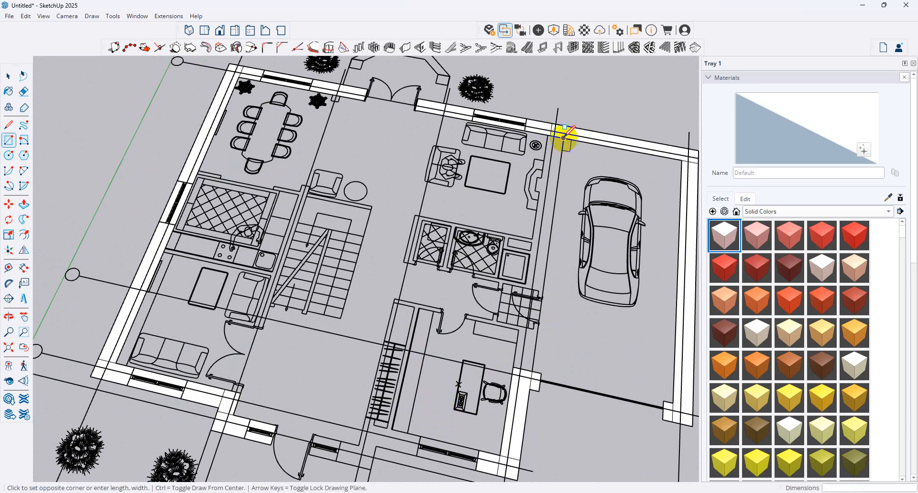
{"action": "scroll", "coordinate": [514, 375], "scroll_direction": "up", "scroll_amount": 3}
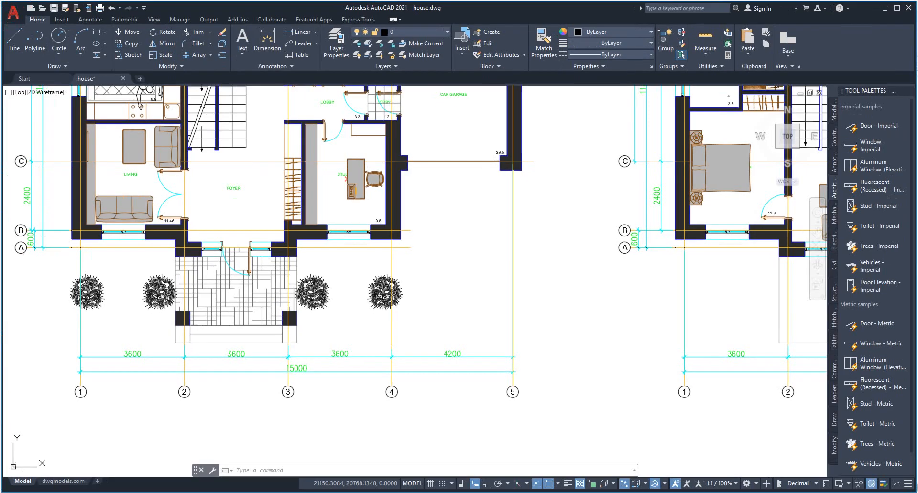
{"action": "scroll", "coordinate": [516, 222], "scroll_direction": "down", "scroll_amount": 5}
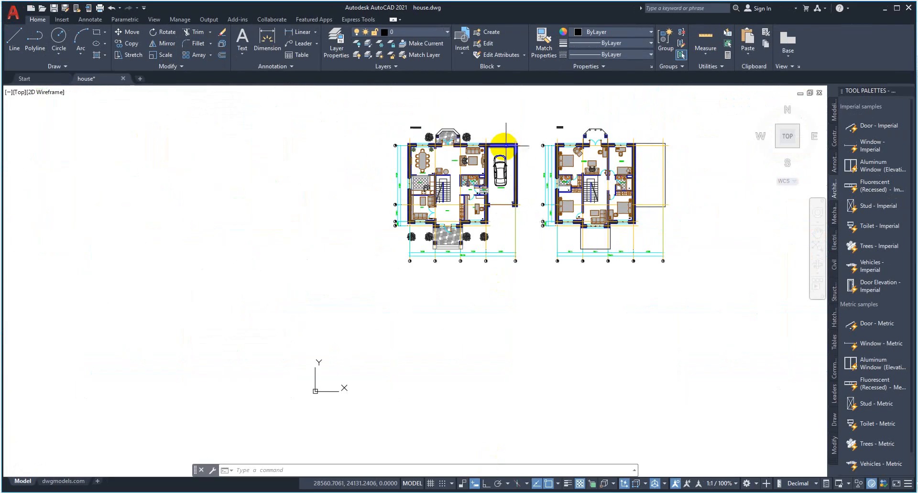
{"action": "scroll", "coordinate": [498, 144], "scroll_direction": "up", "scroll_amount": 8}
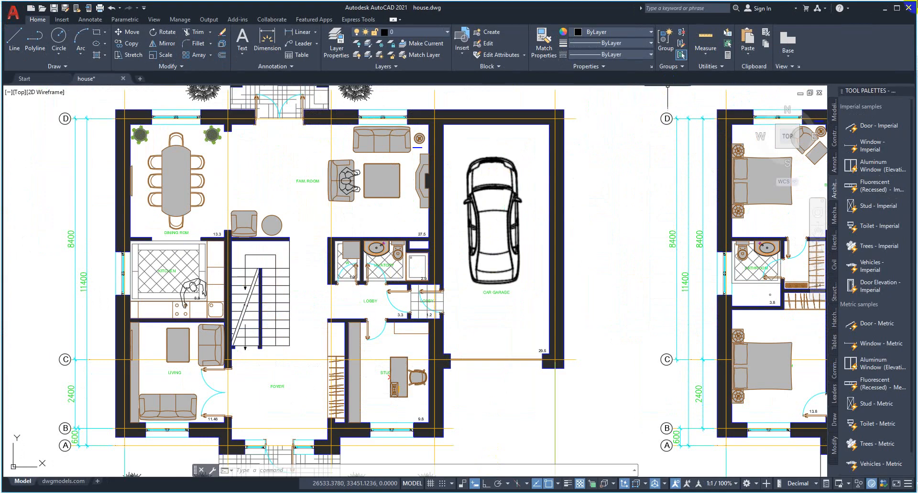
{"action": "left_click", "coordinate": [882, 9]}
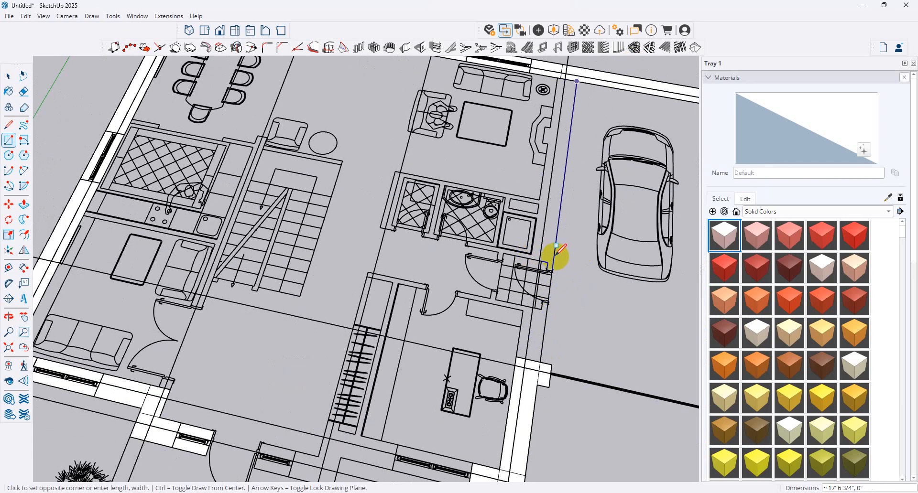
{"action": "left_click", "coordinate": [530, 259]}
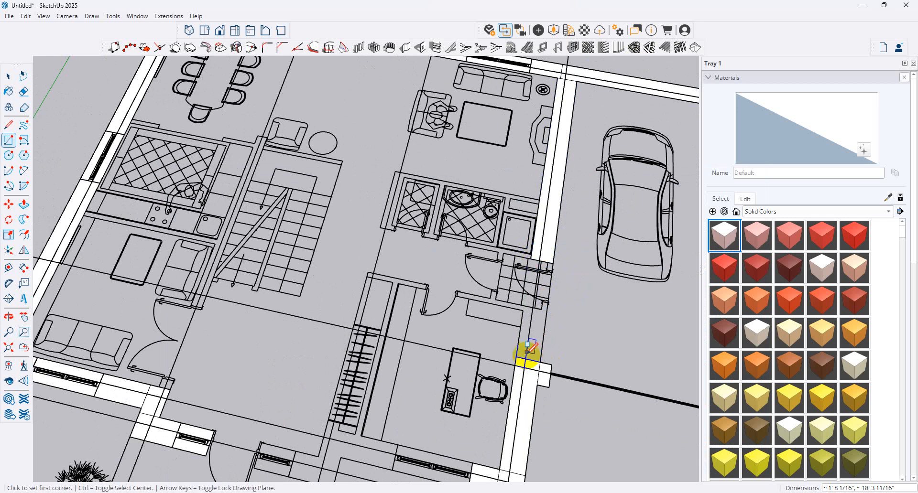
Step: Draw the remaining garage wall rectangle from the study's side wall at the garage pier up to the lobby door opening
{"action": "left_click", "coordinate": [516, 357]}
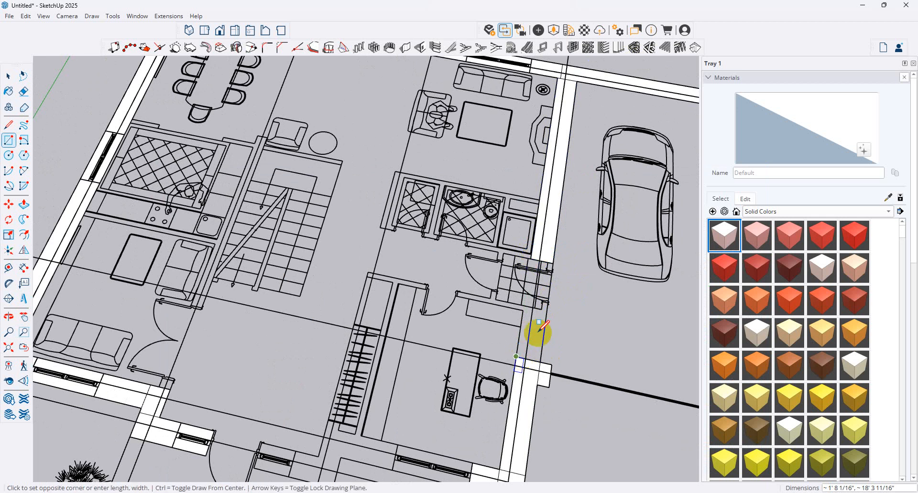
{"action": "left_click", "coordinate": [549, 303]}
{"action": "scroll", "coordinate": [549, 299], "scroll_direction": "down", "scroll_amount": 5}
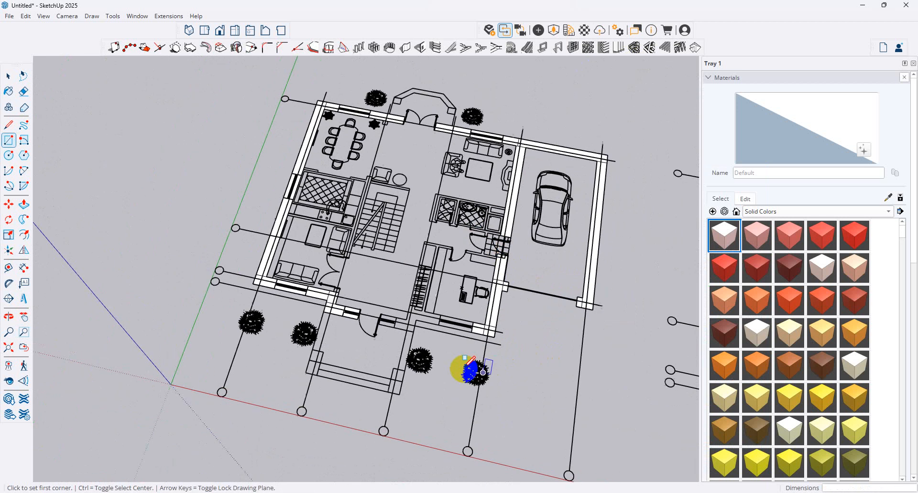
Step: Draw a front wall rectangle about 4' 11 7/16" by 1' 8 1/16" across the study window
{"action": "scroll", "coordinate": [441, 312], "scroll_direction": "up", "scroll_amount": 5}
{"action": "left_click", "coordinate": [414, 266]}
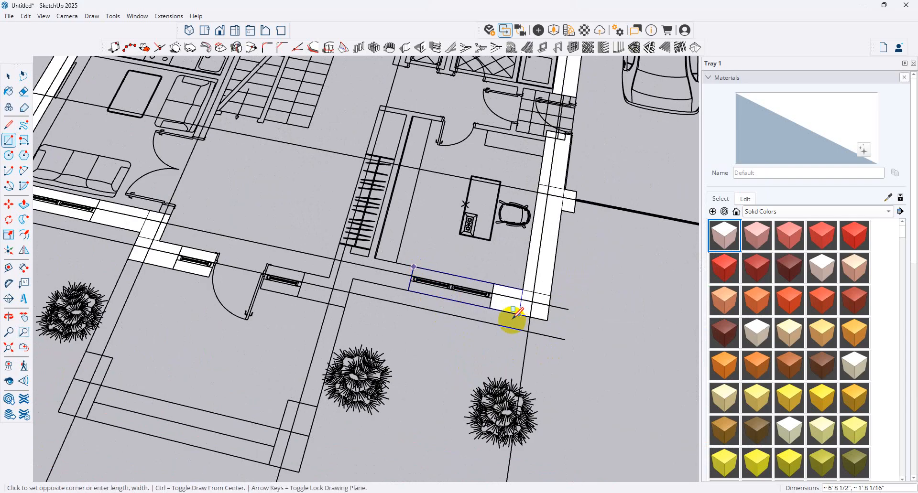
{"action": "left_click", "coordinate": [490, 307]}
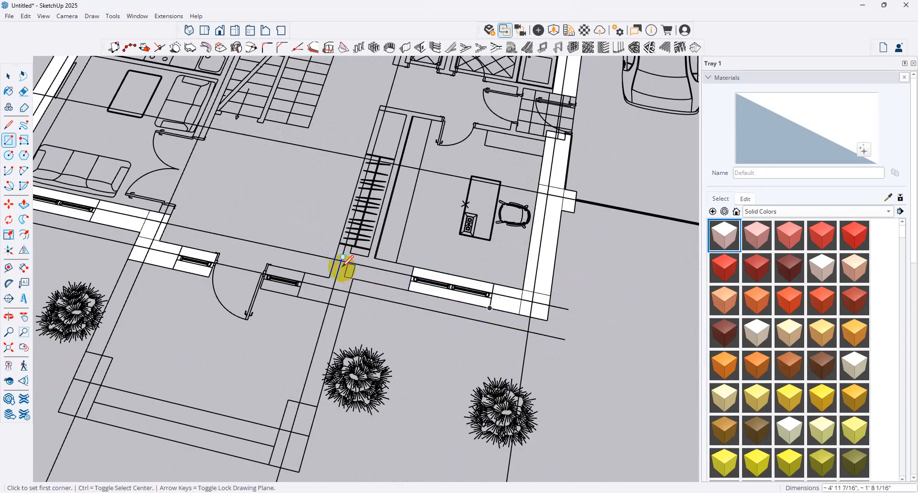
Step: Draw a front wall rectangle about 3' 5 1/8" by 1' 8 1/16" beyond the study window, plus the foyer corner piece, about 1' 5 11/16" by 3' 7 11/16"
{"action": "left_click", "coordinate": [413, 267]}
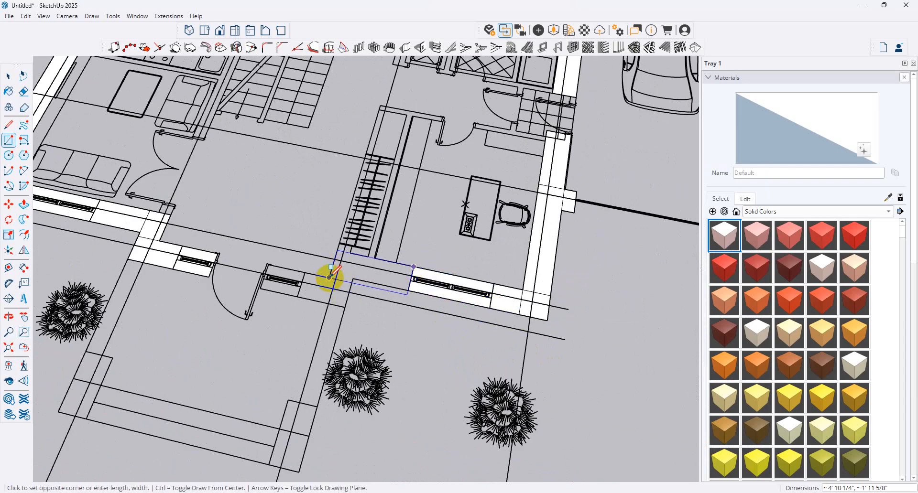
{"action": "left_click", "coordinate": [352, 279]}
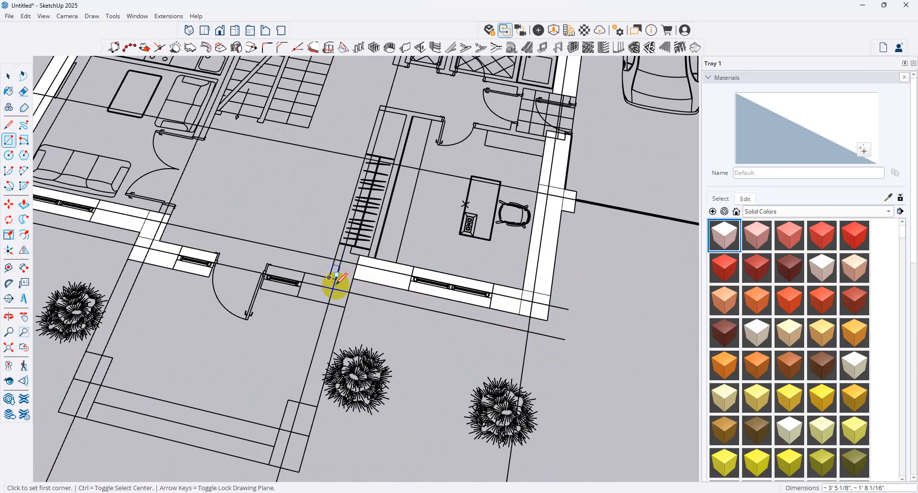
{"action": "left_click", "coordinate": [358, 257]}
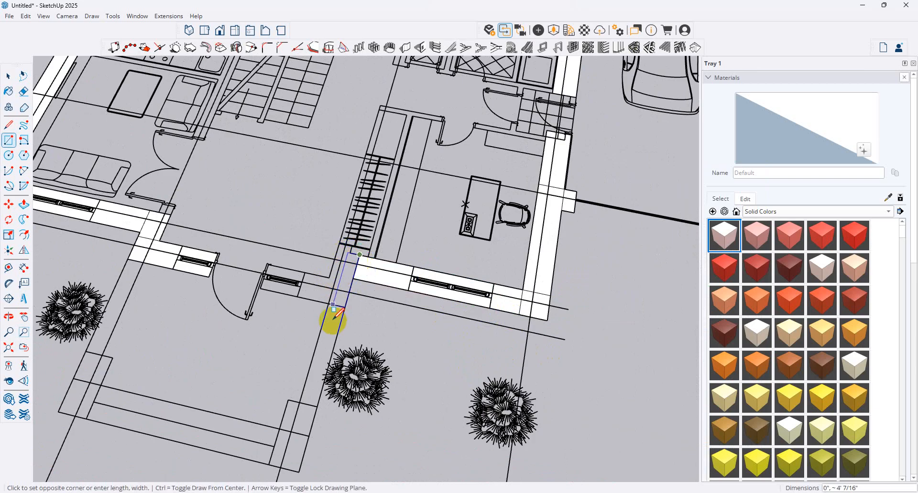
{"action": "left_click", "coordinate": [325, 302]}
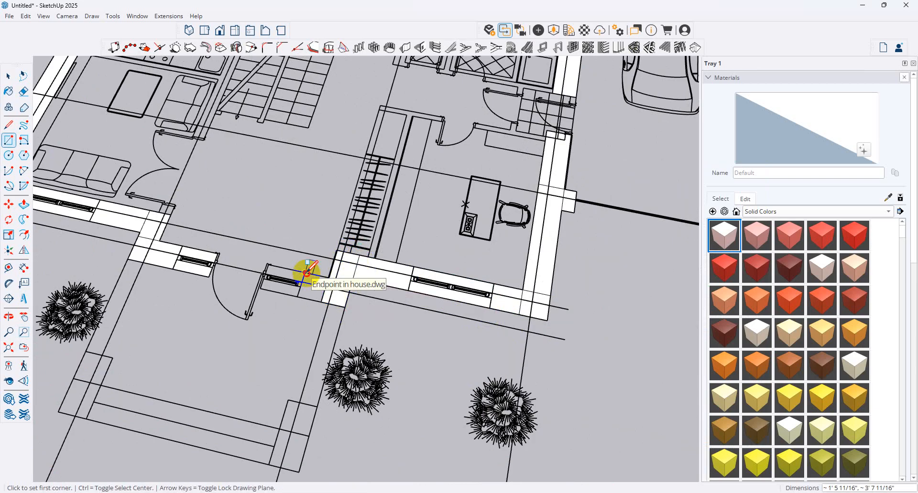
Step: Draw the front wall rectangle beside the foyer corner, about 1' 8 1/16" by 1' 5 11/16", plus the adjoining window piece, about 2' 3 15/16" by 1' 8 1/16"
{"action": "left_click", "coordinate": [306, 272]}
{"action": "left_click", "coordinate": [323, 300]}
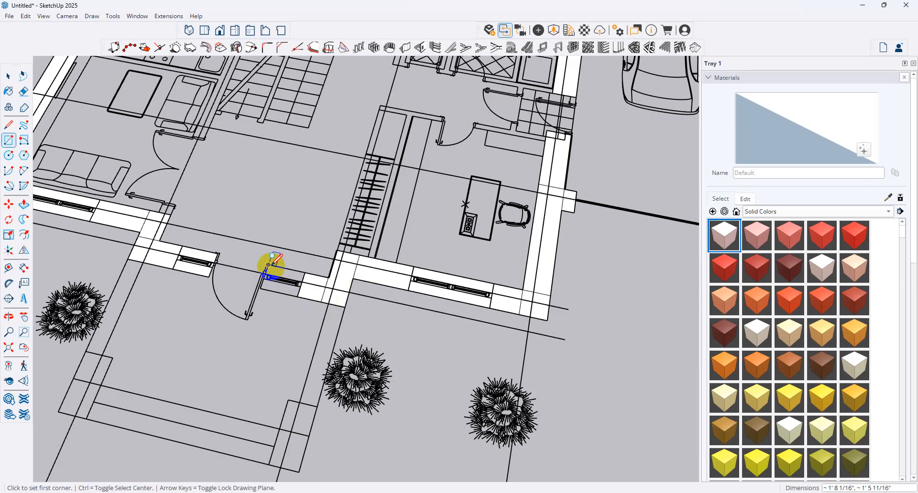
{"action": "scroll", "coordinate": [269, 265], "scroll_direction": "up", "scroll_amount": 4}
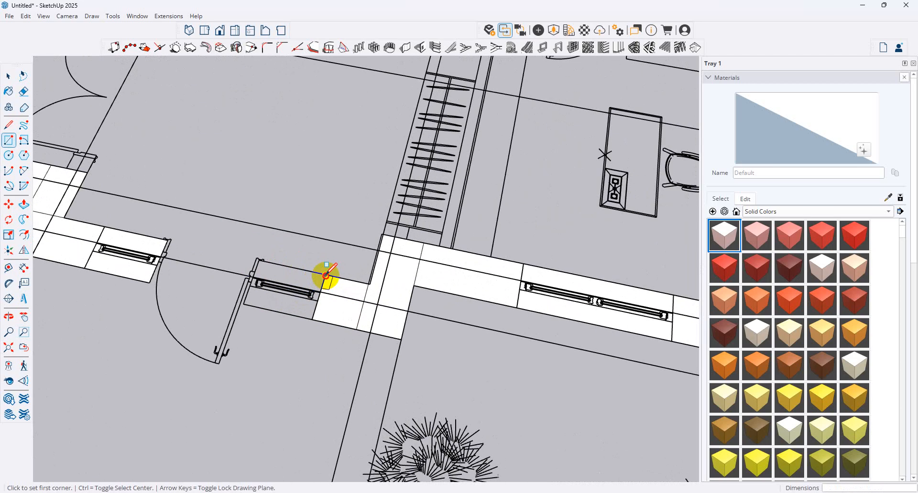
{"action": "left_click", "coordinate": [325, 274]}
{"action": "left_click", "coordinate": [244, 303]}
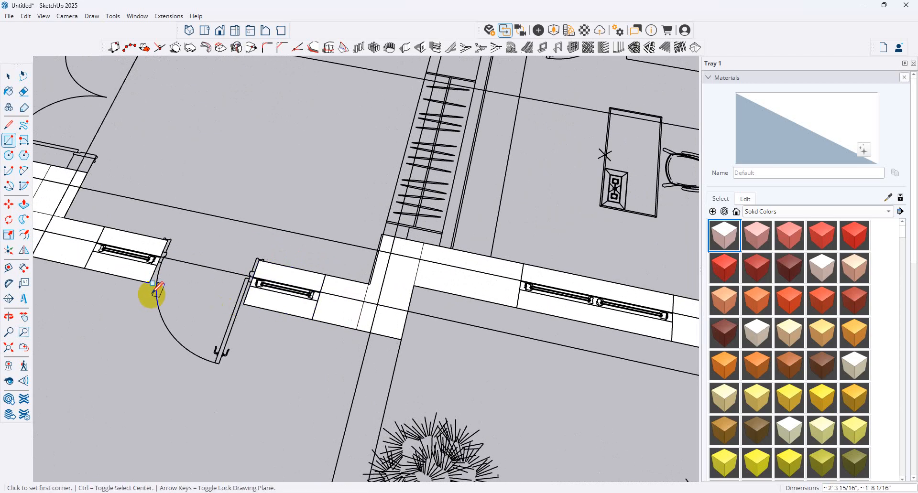
Step: Draw a wall rectangle across the rear double door opening, corner to corner between the two adjacent wall ends
{"action": "scroll", "coordinate": [430, 368], "scroll_direction": "down", "scroll_amount": 10}
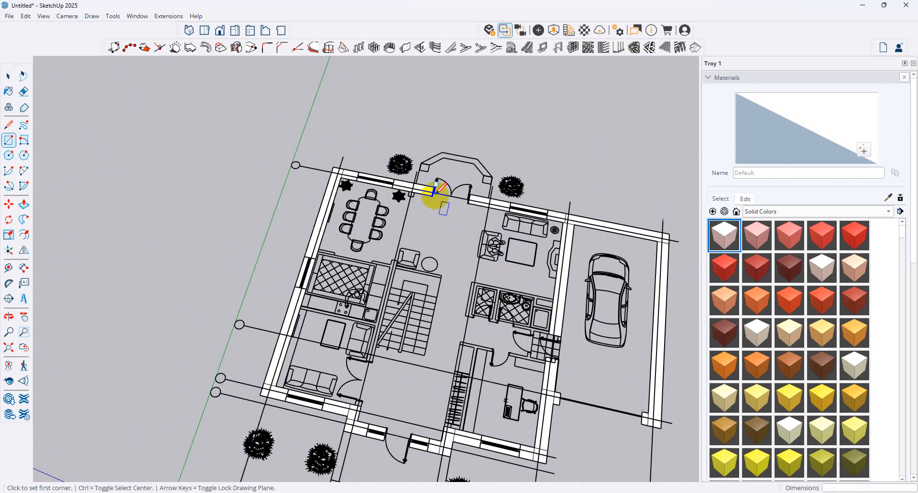
{"action": "scroll", "coordinate": [433, 191], "scroll_direction": "up", "scroll_amount": 4}
{"action": "left_click", "coordinate": [428, 176]}
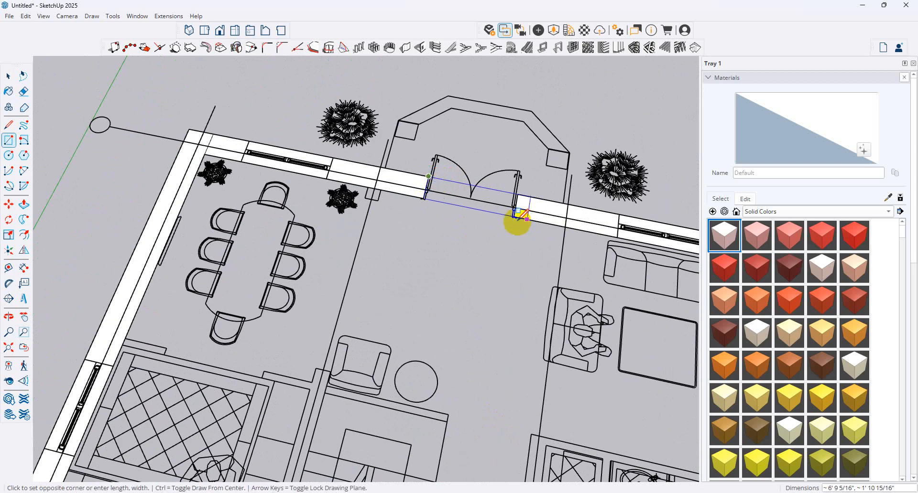
{"action": "left_click", "coordinate": [513, 216]}
{"action": "scroll", "coordinate": [506, 211], "scroll_direction": "down", "scroll_amount": 4}
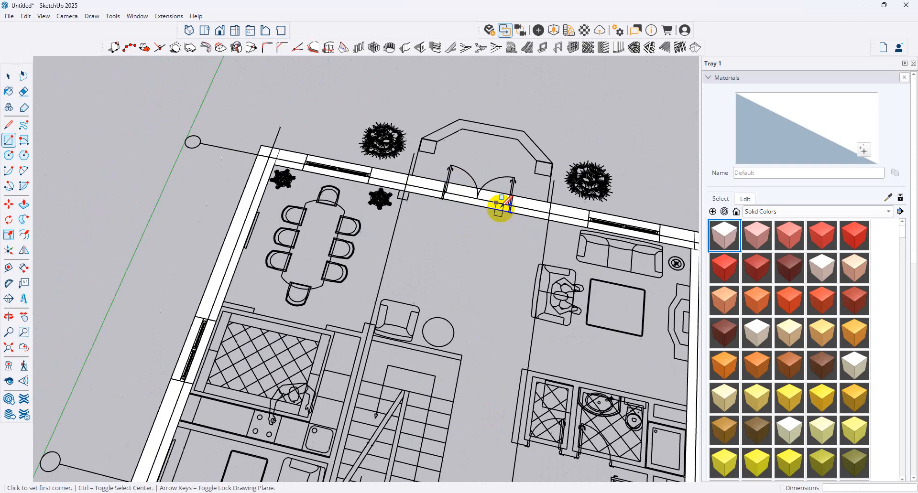
Step: Draw a rectangle about 3' 3 3/8" by 1' 8 1/16" across the front entrance door opening
{"action": "scroll", "coordinate": [508, 246], "scroll_direction": "down", "scroll_amount": 3}
{"action": "scroll", "coordinate": [449, 349], "scroll_direction": "up", "scroll_amount": 6}
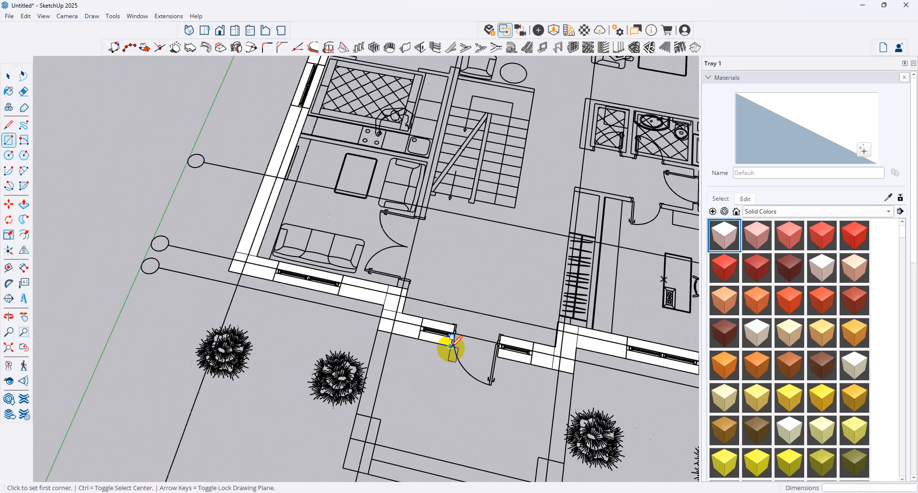
{"action": "scroll", "coordinate": [421, 406], "scroll_direction": "down", "scroll_amount": 7}
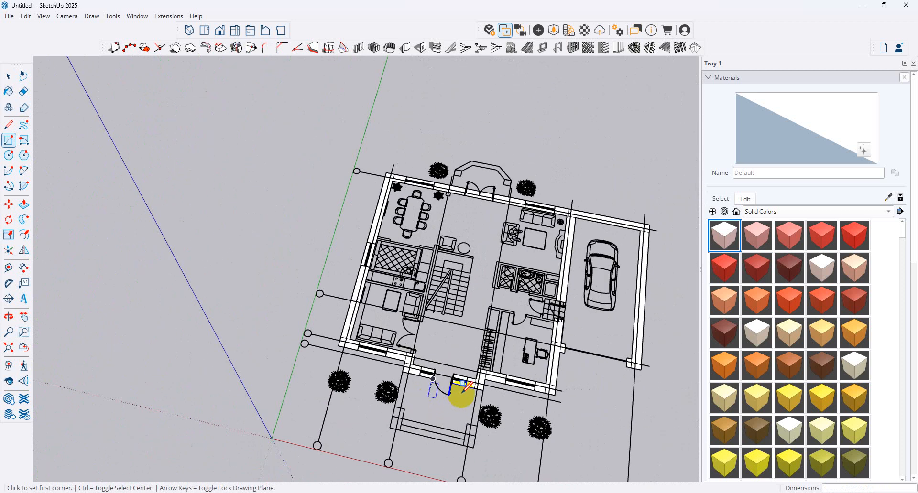
{"action": "scroll", "coordinate": [423, 387], "scroll_direction": "up", "scroll_amount": 1}
{"action": "scroll", "coordinate": [430, 377], "scroll_direction": "up", "scroll_amount": 3}
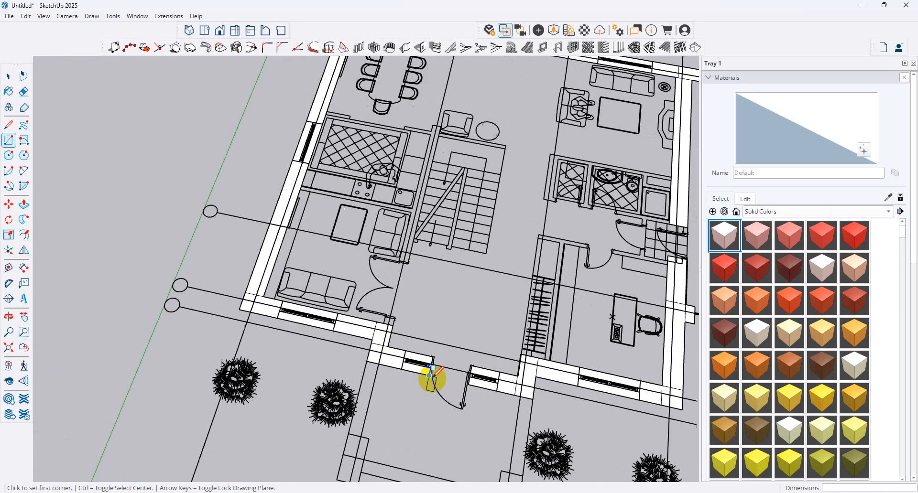
{"action": "left_click", "coordinate": [429, 376]}
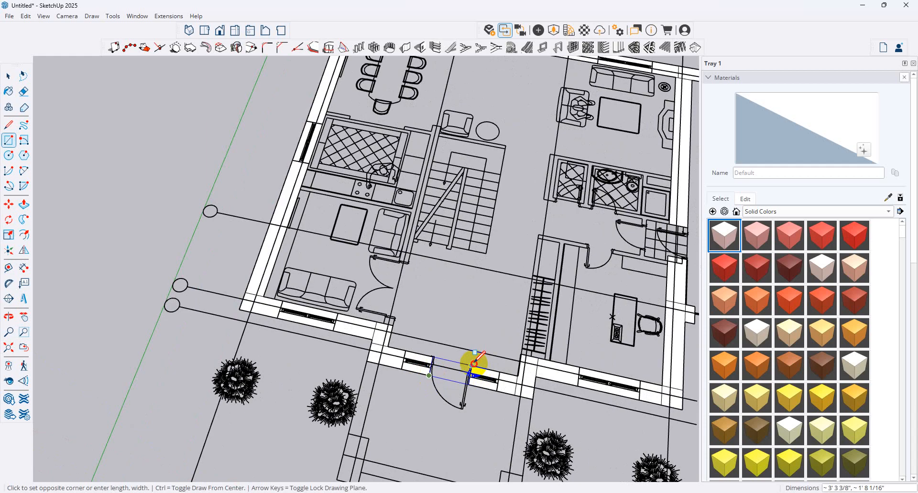
{"action": "left_click", "coordinate": [472, 366]}
Step: Push/Pull the front wall segment between the sitting room window and the entrance recess up 10'
{"action": "scroll", "coordinate": [438, 377], "scroll_direction": "down", "scroll_amount": 4}
{"action": "middle_click_drag", "start_coordinate": [437, 378], "coordinate": [600, 346]}
{"action": "scroll", "coordinate": [372, 330], "scroll_direction": "up", "scroll_amount": 2}
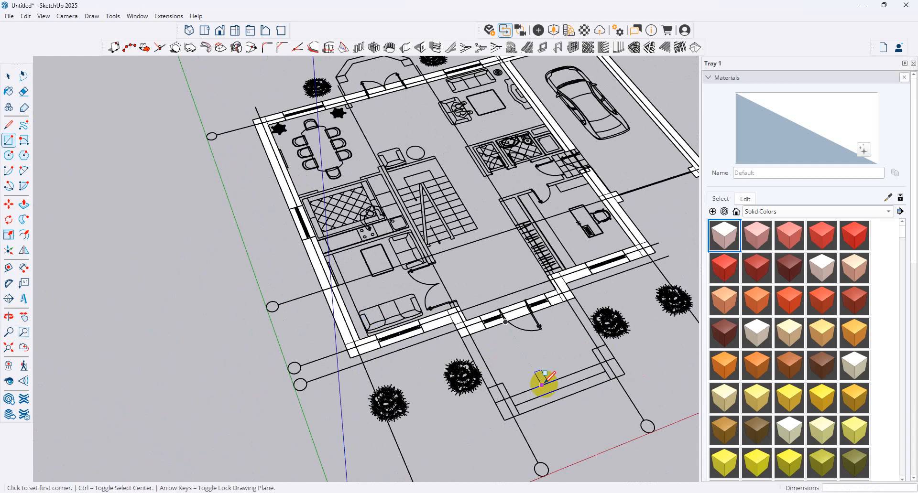
{"action": "left_click", "coordinate": [24, 204]}
{"action": "scroll", "coordinate": [437, 332], "scroll_direction": "up", "scroll_amount": 2}
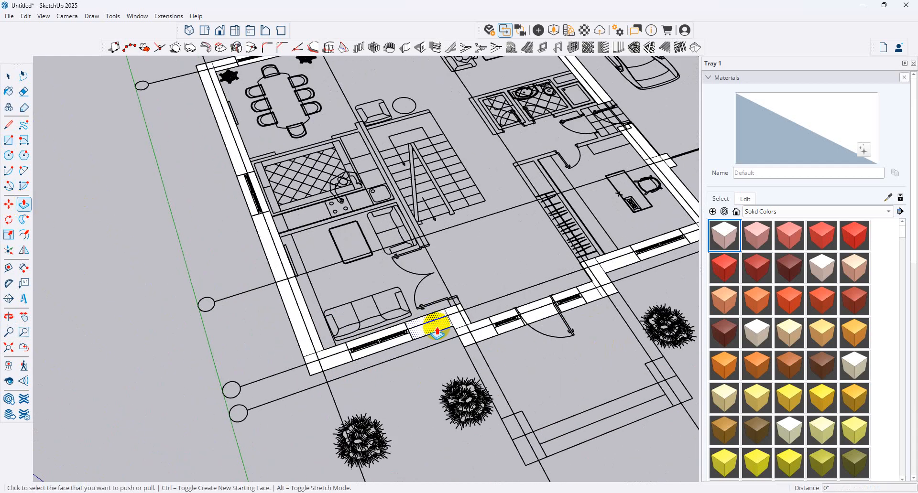
{"action": "left_click", "coordinate": [438, 330]}
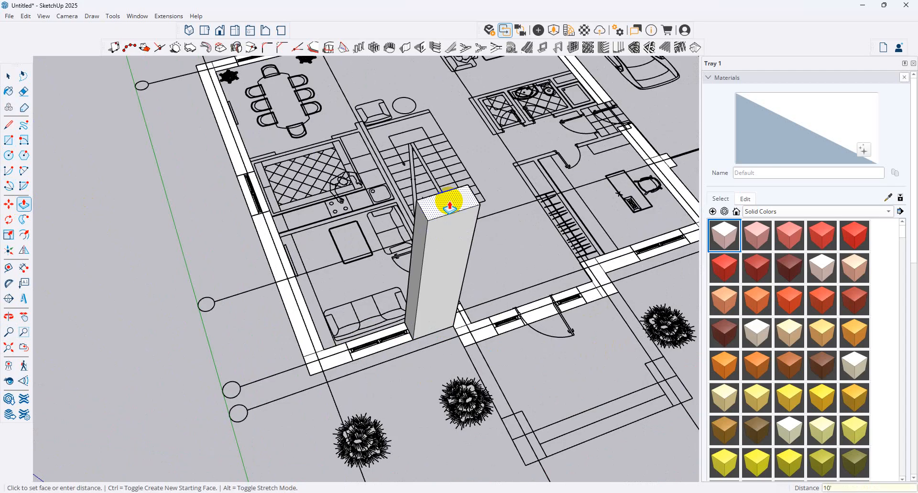
{"action": "left_click", "coordinate": [450, 206]}
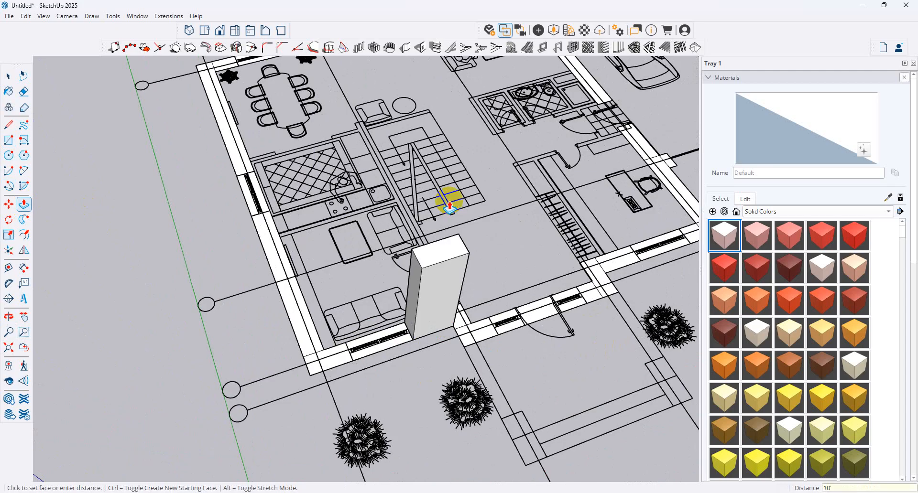
Step: Repeat the 10' extrusion on the sitting room's front corner segment and the wall segments at the entrance recess corner
{"action": "scroll", "coordinate": [338, 354], "scroll_direction": "up", "scroll_amount": 2}
{"action": "double_click", "coordinate": [342, 363]}
{"action": "double_click", "coordinate": [498, 328]}
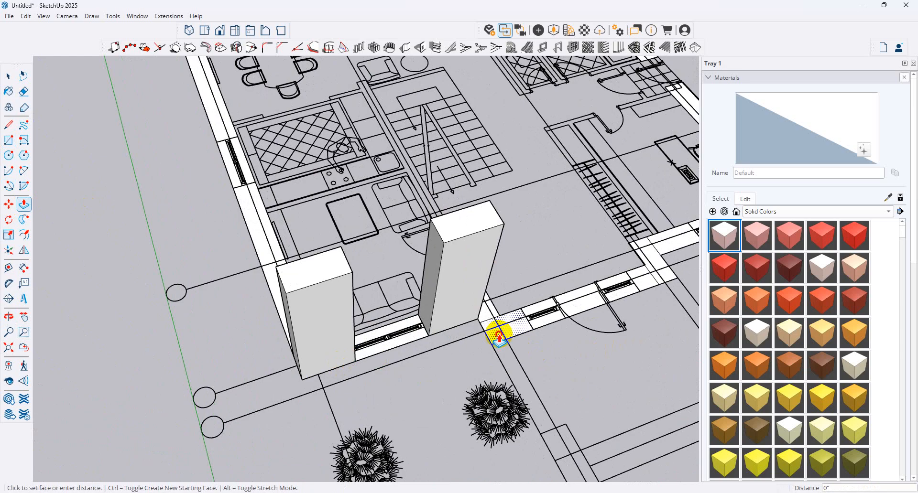
{"action": "middle_click_drag", "start_coordinate": [363, 344], "coordinate": [260, 425]}
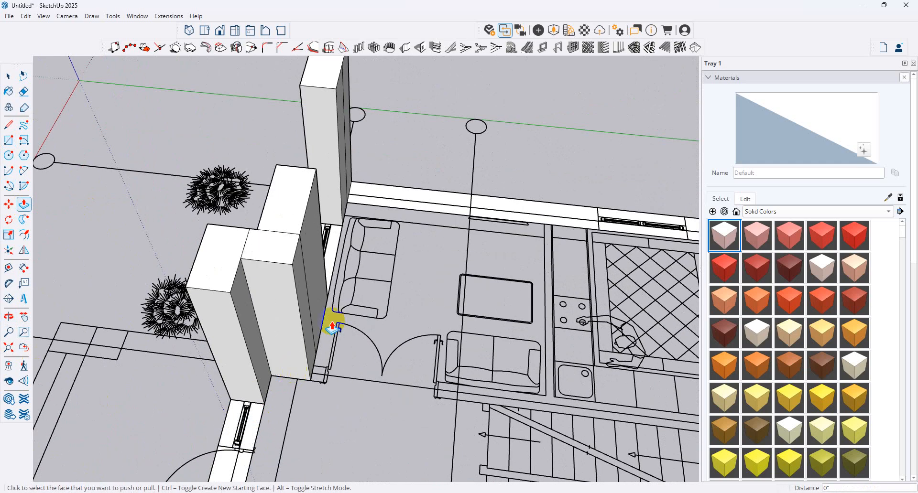
Step: Repeat the 10' extrusion on the two side wall segments around the kitchen window and the dining room's rear corner segment
{"action": "scroll", "coordinate": [334, 318], "scroll_direction": "down", "scroll_amount": 5}
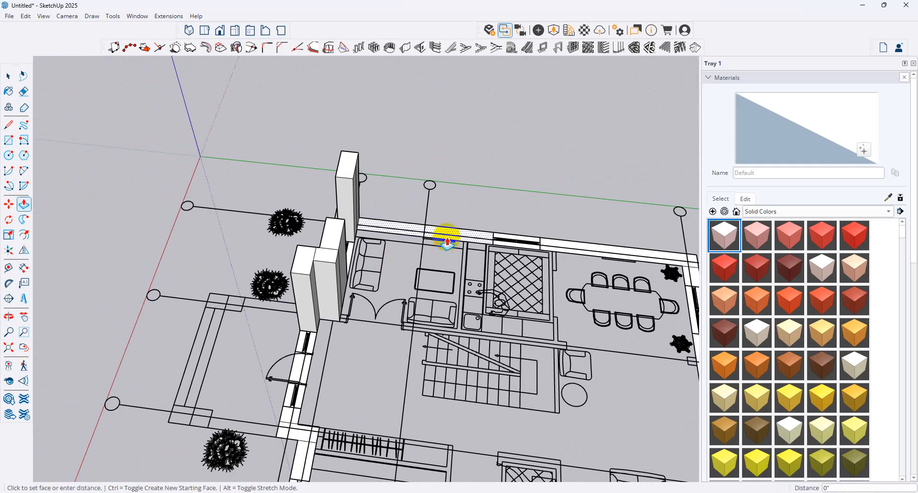
{"action": "double_click", "coordinate": [442, 236]}
{"action": "double_click", "coordinate": [603, 249]}
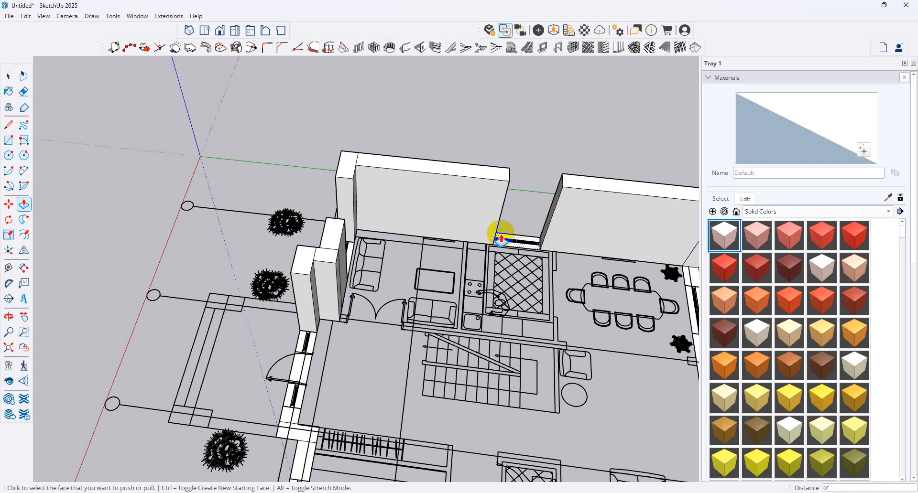
{"action": "scroll", "coordinate": [611, 287], "scroll_direction": "down", "scroll_amount": 4}
{"action": "scroll", "coordinate": [621, 268], "scroll_direction": "up", "scroll_amount": 3}
{"action": "double_click", "coordinate": [626, 261]}
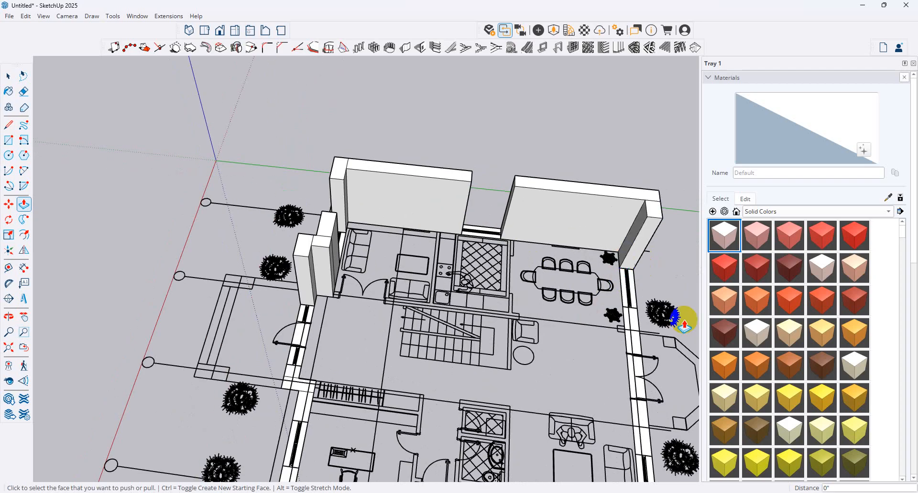
Step: Repeat the 10' extrusion on the rear wall segments on both sides of the double door and on the garage's rear wall
{"action": "scroll", "coordinate": [529, 262], "scroll_direction": "down", "scroll_amount": 2}
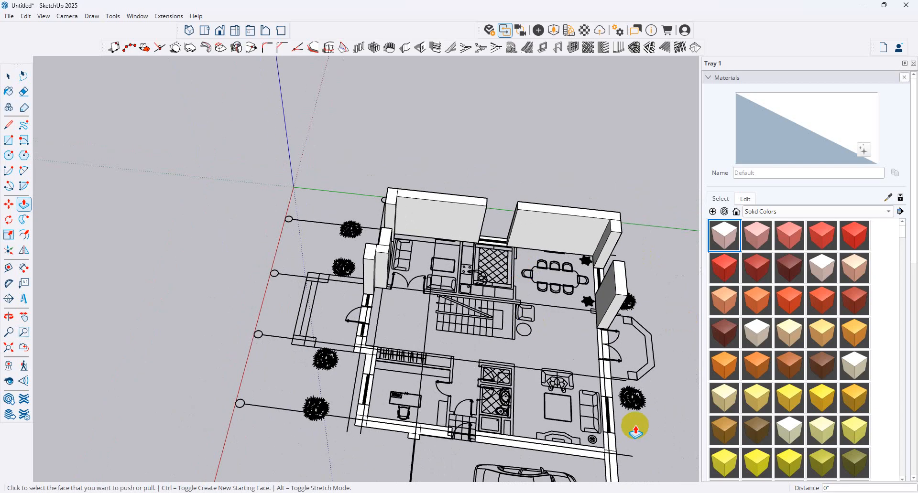
{"action": "scroll", "coordinate": [592, 387], "scroll_direction": "up", "scroll_amount": 3}
{"action": "double_click", "coordinate": [594, 385]}
{"action": "scroll", "coordinate": [529, 324], "scroll_direction": "down", "scroll_amount": 4}
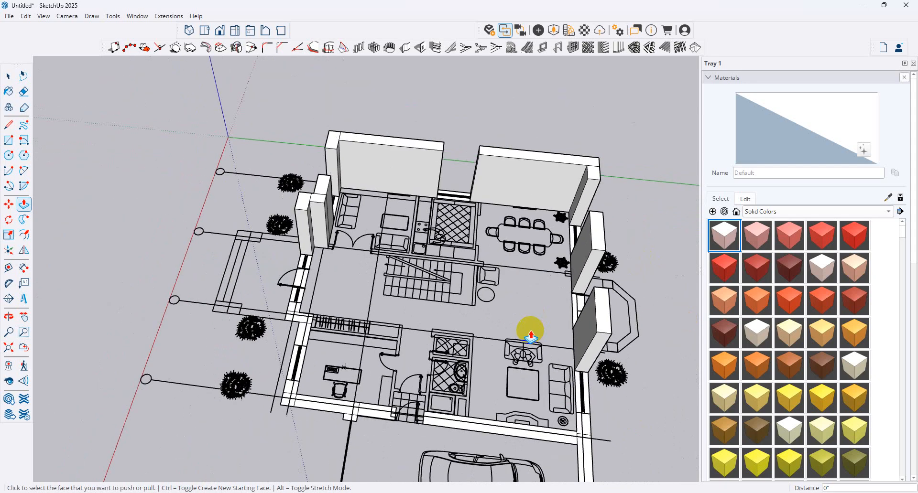
{"action": "scroll", "coordinate": [593, 432], "scroll_direction": "up", "scroll_amount": 3}
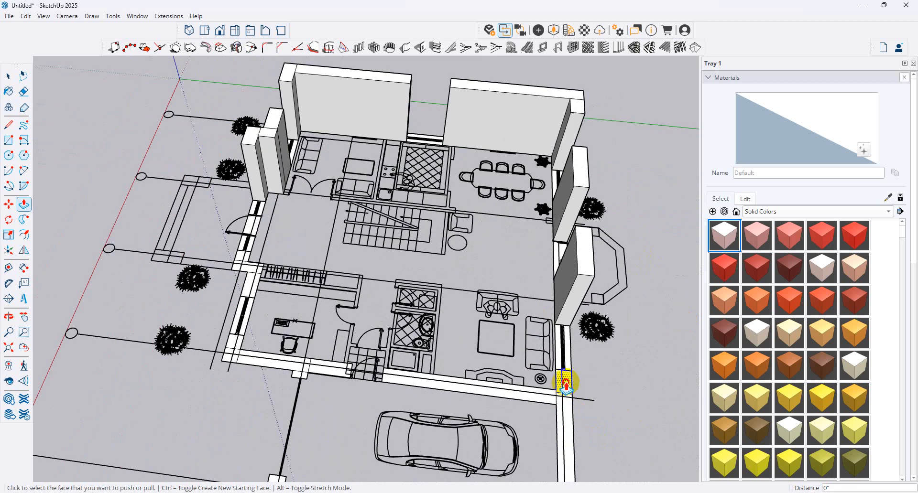
{"action": "scroll", "coordinate": [561, 389], "scroll_direction": "down", "scroll_amount": 2}
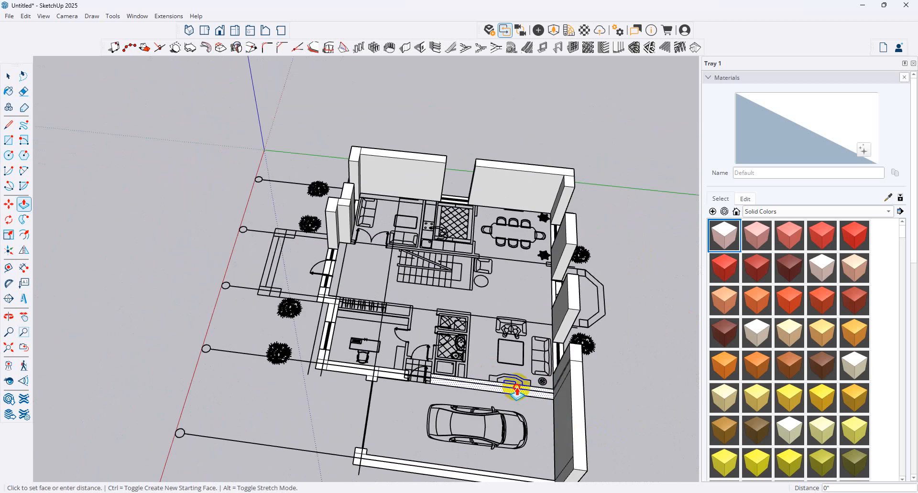
Step: Repeat the 10' extrusion on the wall between family room and garage and on the garage's outer side wall
{"action": "double_click", "coordinate": [510, 385]}
{"action": "scroll", "coordinate": [510, 350], "scroll_direction": "down", "scroll_amount": 1}
{"action": "scroll", "coordinate": [509, 351], "scroll_direction": "down", "scroll_amount": 4}
{"action": "scroll", "coordinate": [539, 436], "scroll_direction": "up", "scroll_amount": 2}
{"action": "double_click", "coordinate": [522, 419]}
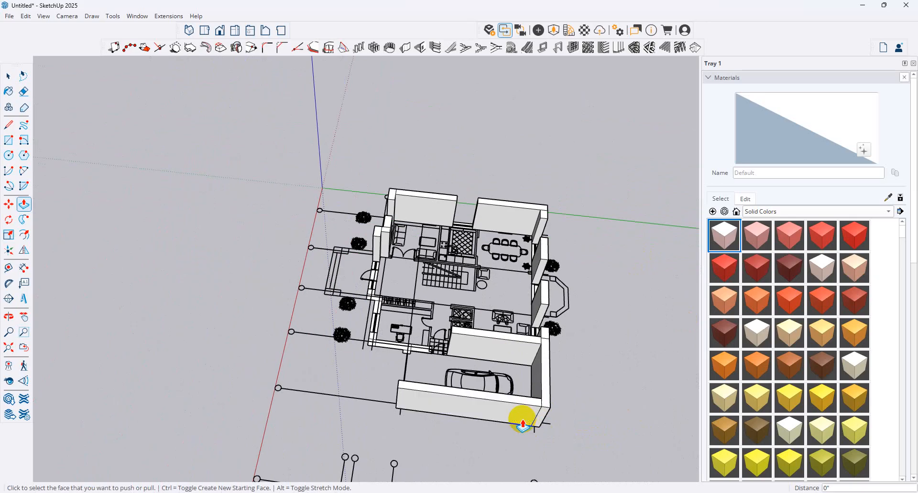
Step: Repeat the 10' extrusion on both piers of the garage door opening, the study's side wall and the segment beside the lobby door
{"action": "scroll", "coordinate": [417, 406], "scroll_direction": "up", "scroll_amount": 1}
{"action": "middle_click_drag", "start_coordinate": [416, 405], "coordinate": [615, 281]}
{"action": "scroll", "coordinate": [492, 256], "scroll_direction": "up", "scroll_amount": 3}
{"action": "scroll", "coordinate": [423, 231], "scroll_direction": "up", "scroll_amount": 3}
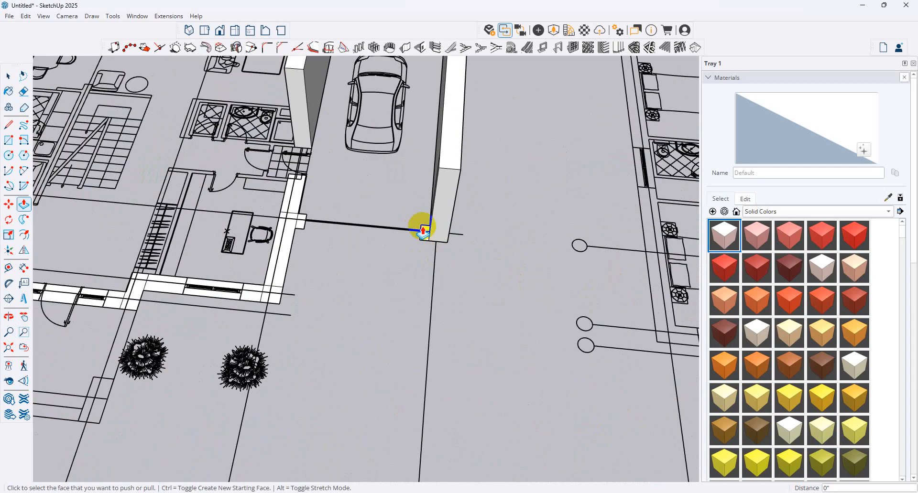
{"action": "double_click", "coordinate": [424, 233]}
{"action": "double_click", "coordinate": [290, 238]}
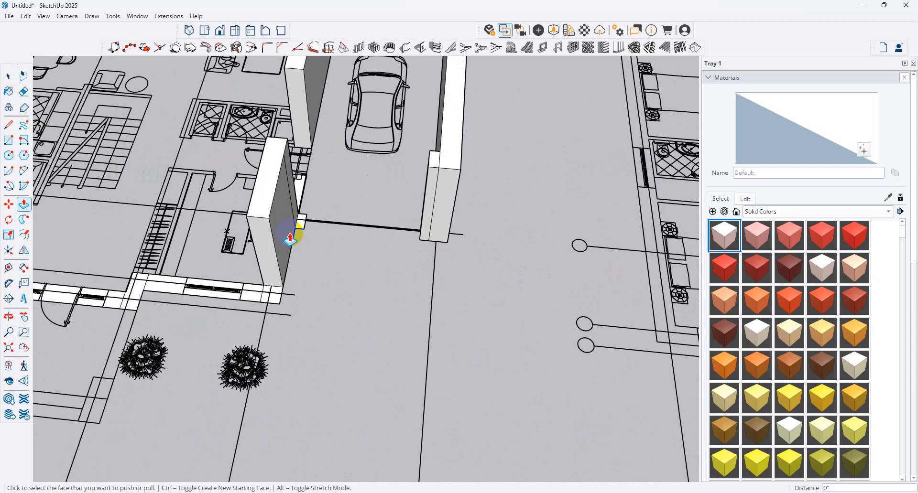
{"action": "double_click", "coordinate": [301, 228]}
{"action": "middle_click_drag", "start_coordinate": [271, 261], "coordinate": [157, 306]}
{"action": "double_click", "coordinate": [435, 164]}
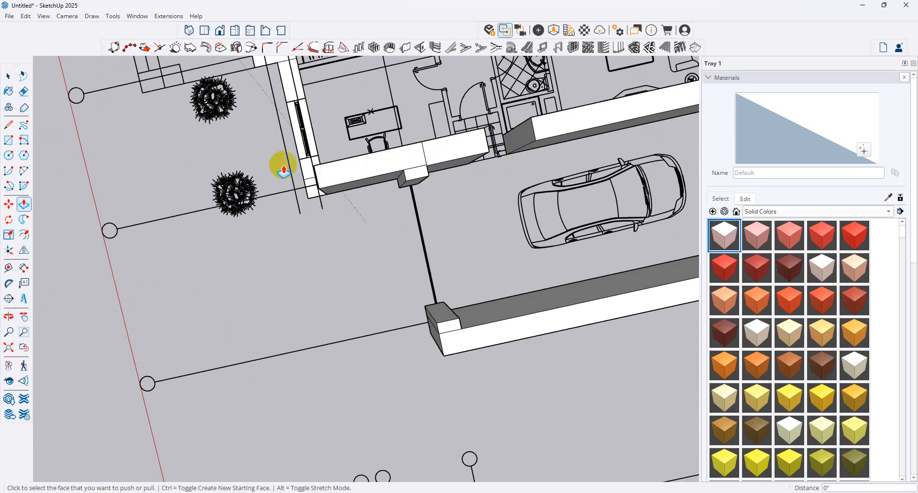
Step: Push/Pull the lobby door wall segment and the study's front corner piece level with the top of the study's side wall
{"action": "middle_click_drag", "start_coordinate": [302, 218], "coordinate": [389, 35]}
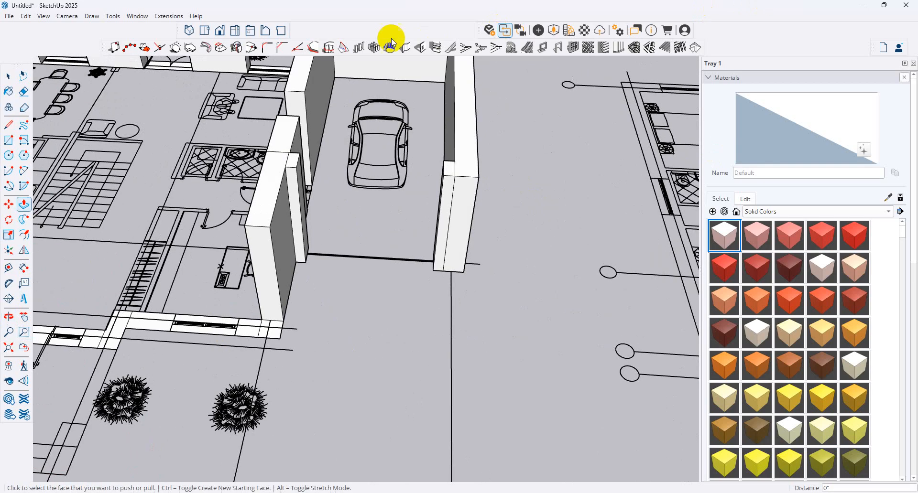
{"action": "left_click", "coordinate": [296, 100]}
{"action": "left_click", "coordinate": [277, 116]}
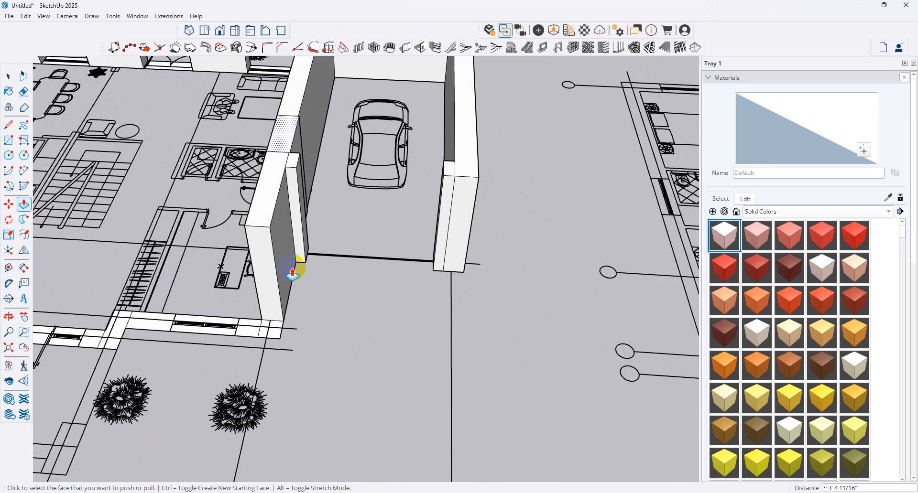
{"action": "left_click", "coordinate": [267, 323]}
{"action": "left_click", "coordinate": [247, 334]}
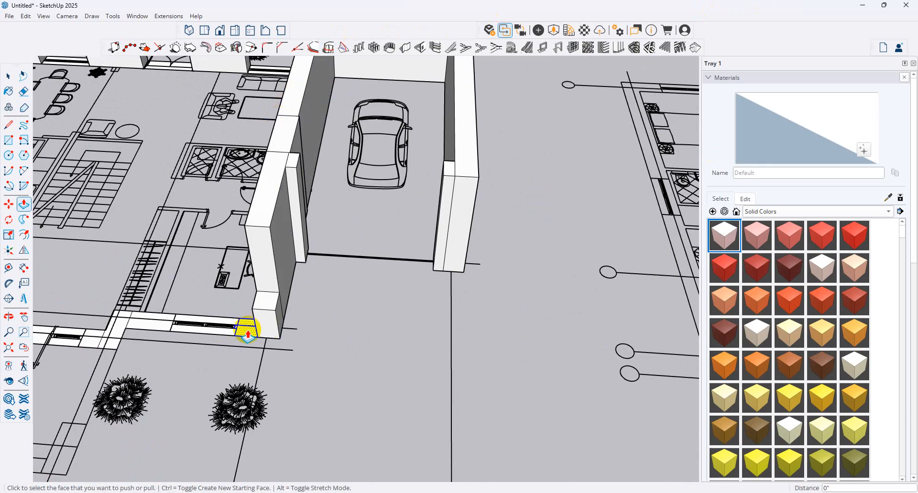
{"action": "left_click", "coordinate": [272, 313]}
{"action": "left_click", "coordinate": [267, 227]}
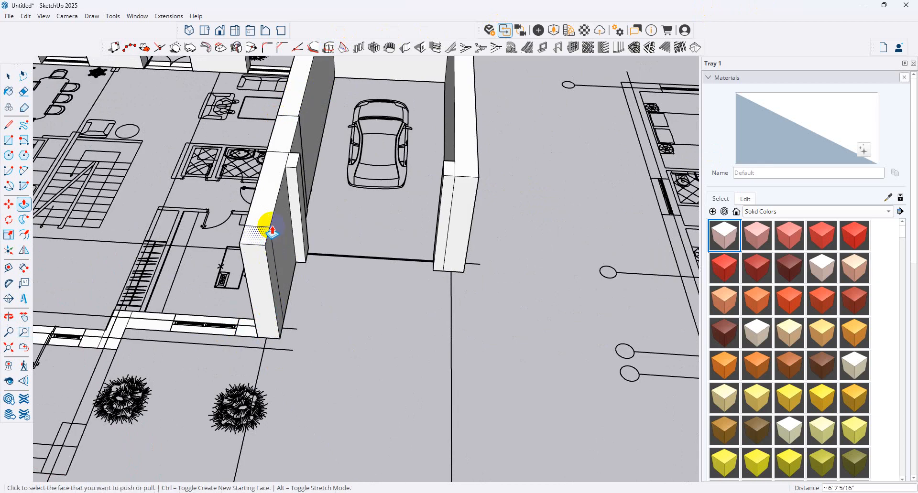
{"action": "double_click", "coordinate": [249, 327]}
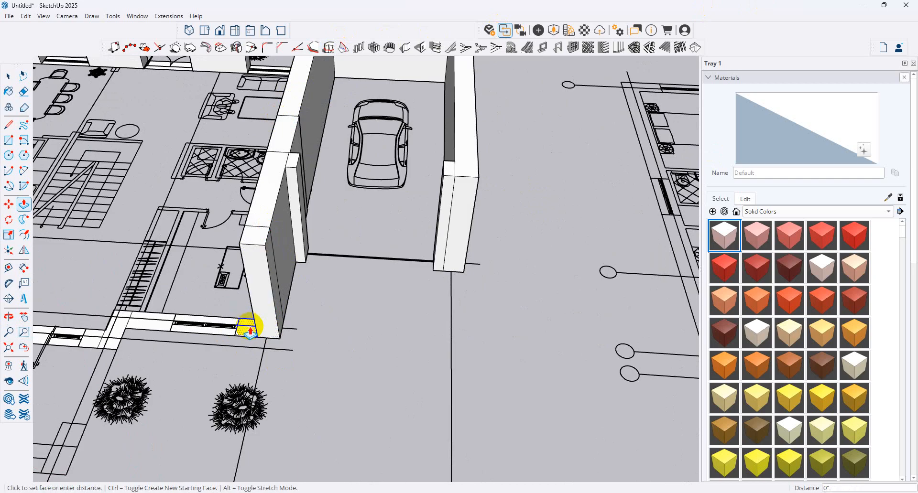
{"action": "double_click", "coordinate": [164, 328]}
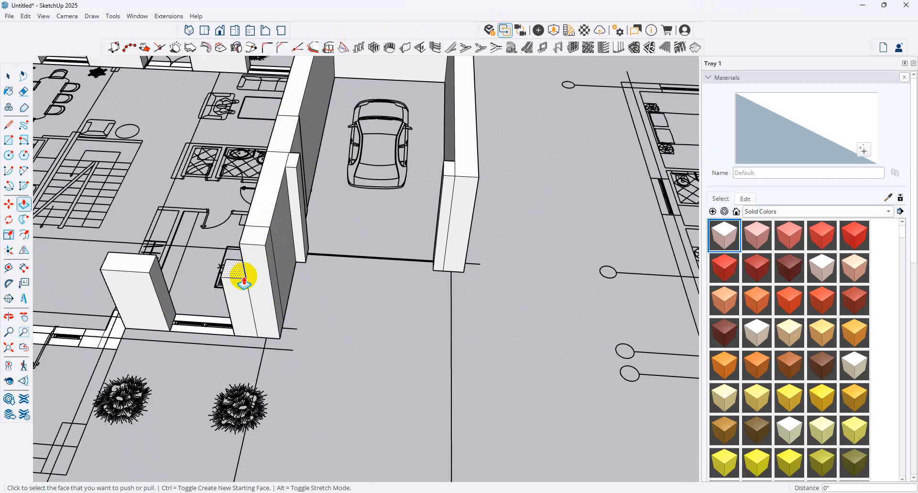
{"action": "key", "text": "ctrl+z"}
Step: Push/Pull the front wall segment between the study window and the garage-side corner up 10', level with the corner wall
{"action": "left_click", "coordinate": [246, 323]}
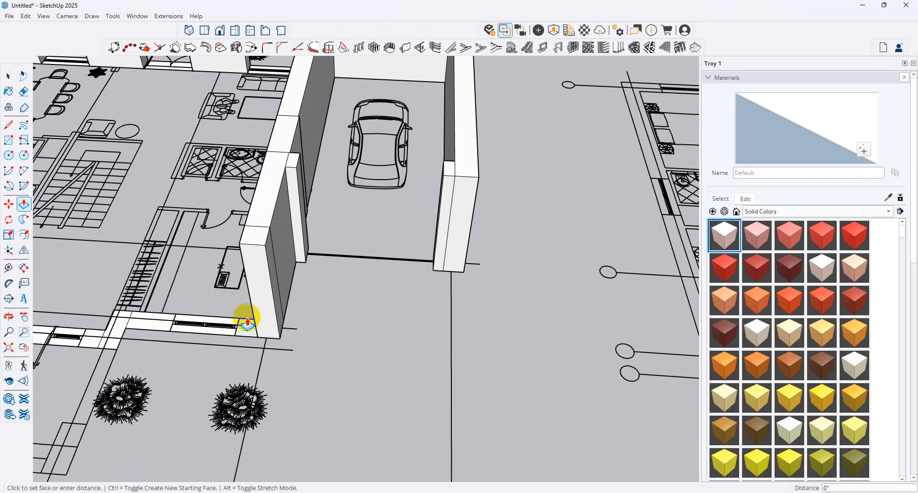
{"action": "left_click", "coordinate": [264, 239]}
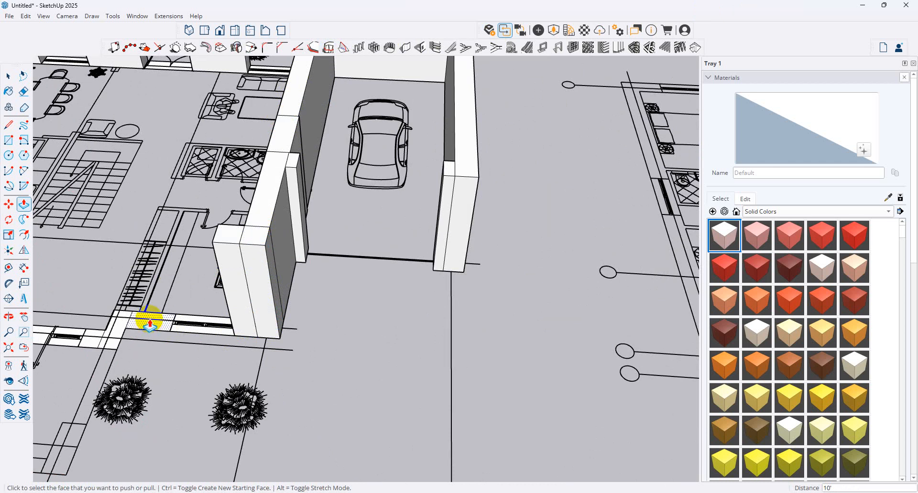
Step: Repeat the 10' extrusion on the remaining front wall segments between the study window and the lobby door's study-side sidelight
{"action": "double_click", "coordinate": [149, 321]}
{"action": "double_click", "coordinate": [108, 339]}
{"action": "scroll", "coordinate": [172, 310], "scroll_direction": "down", "scroll_amount": 2}
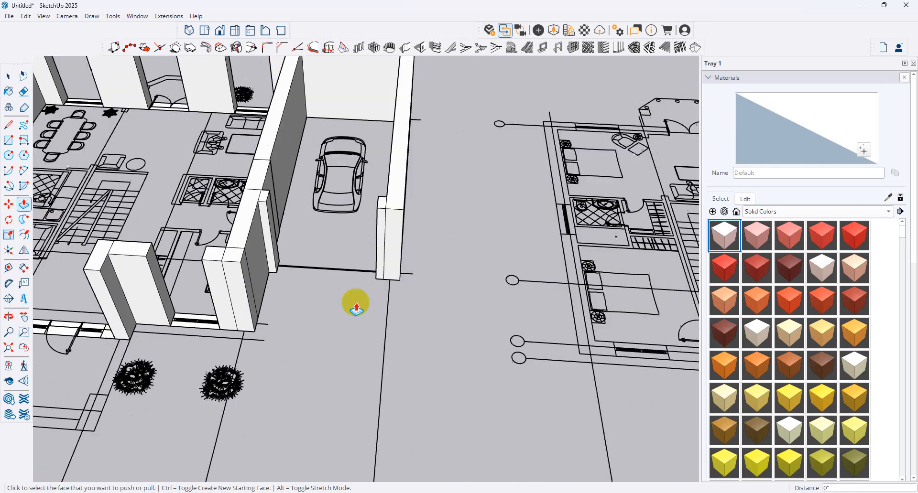
{"action": "scroll", "coordinate": [239, 320], "scroll_direction": "down", "scroll_amount": 3}
{"action": "scroll", "coordinate": [199, 321], "scroll_direction": "up", "scroll_amount": 5}
{"action": "left_click", "coordinate": [231, 320]}
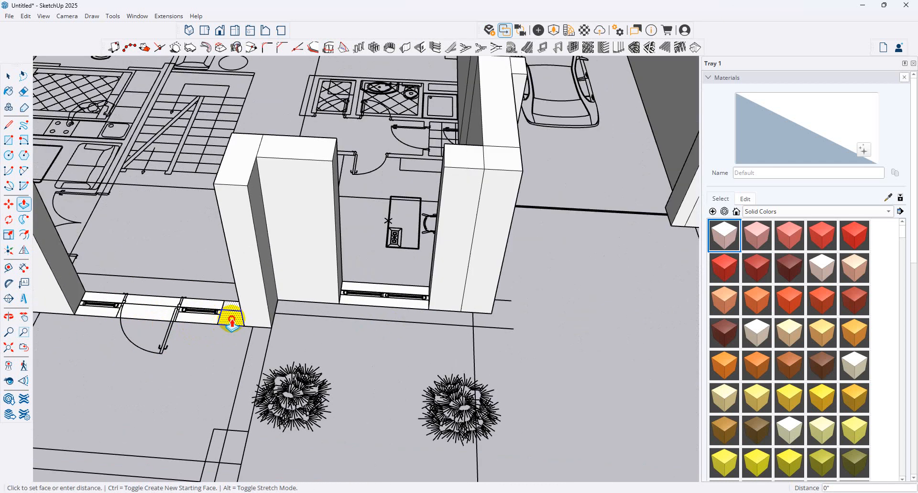
{"action": "left_click", "coordinate": [232, 319]}
{"action": "scroll", "coordinate": [468, 344], "scroll_direction": "down", "scroll_amount": 6}
{"action": "scroll", "coordinate": [430, 344], "scroll_direction": "up", "scroll_amount": 2}
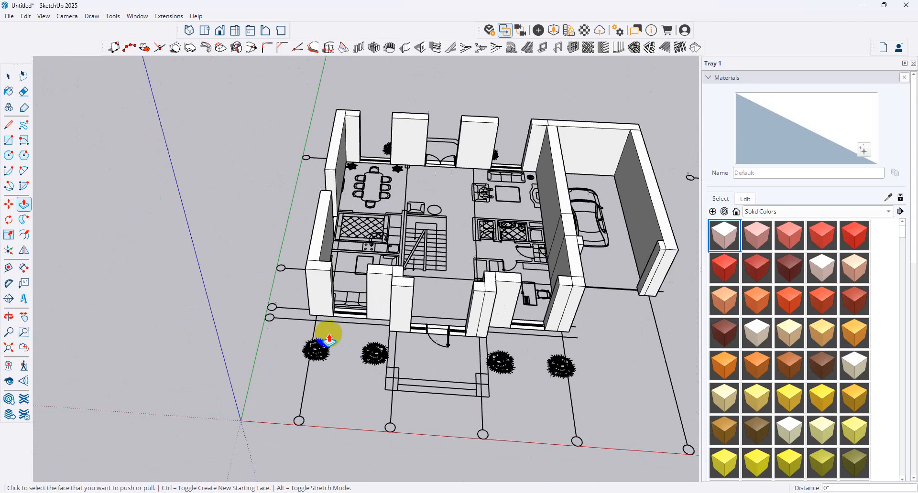
Step: Push/Pull the sill face of the front sitting room window up 2.5 feet
{"action": "scroll", "coordinate": [329, 340], "scroll_direction": "up", "scroll_amount": 4}
{"action": "left_click", "coordinate": [361, 288]}
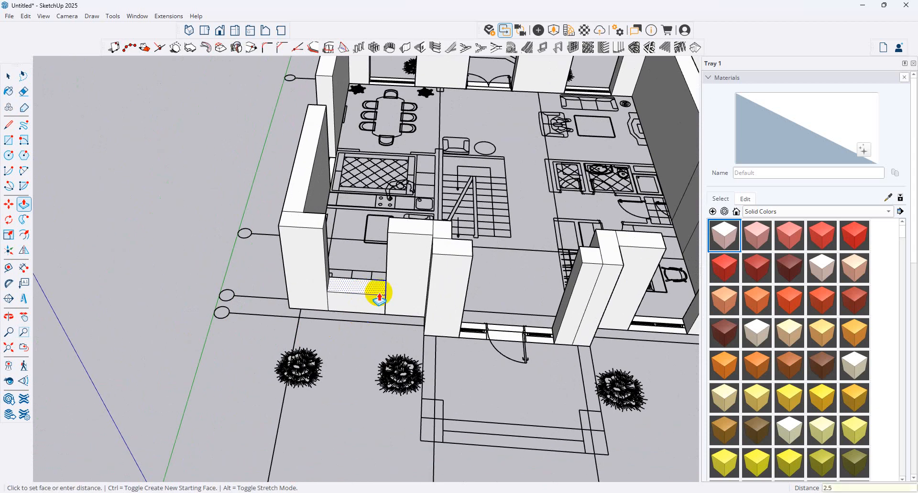
{"action": "left_click", "coordinate": [378, 293]}
{"action": "scroll", "coordinate": [526, 382], "scroll_direction": "up", "scroll_amount": 2}
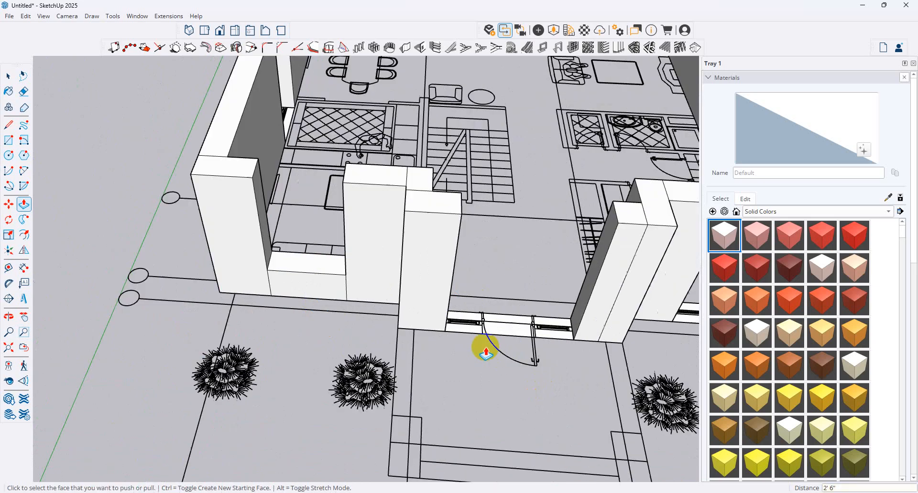
Step: Repeat the 2' 6" extrusion under both lobby door sidelights and on the study window's sill
{"action": "double_click", "coordinate": [463, 328]}
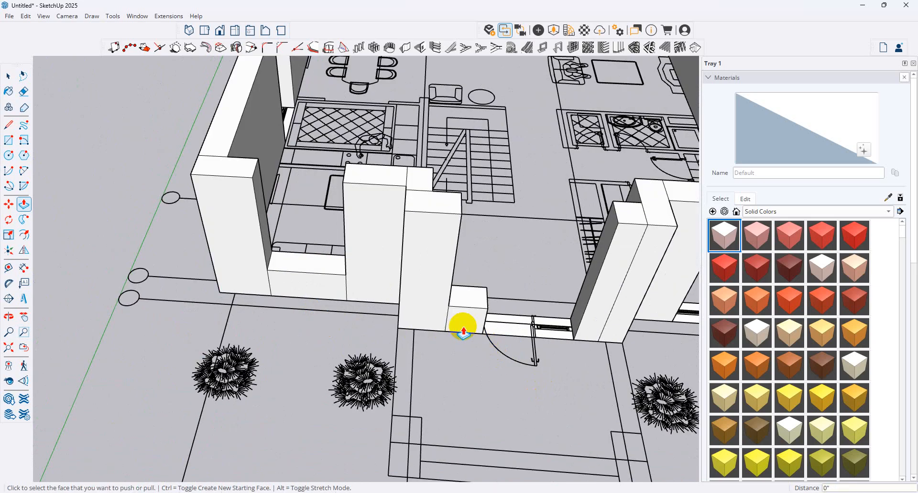
{"action": "double_click", "coordinate": [546, 334]}
{"action": "scroll", "coordinate": [545, 334], "scroll_direction": "down", "scroll_amount": 5}
{"action": "scroll", "coordinate": [547, 311], "scroll_direction": "up", "scroll_amount": 4}
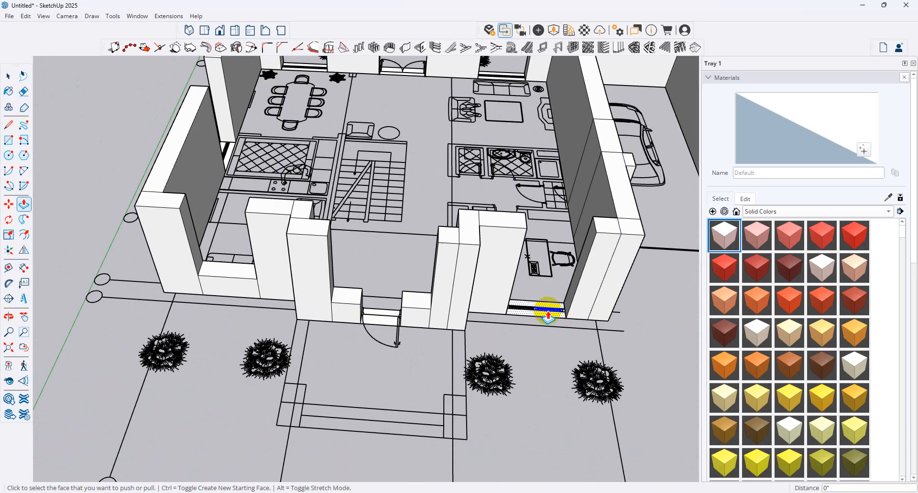
{"action": "double_click", "coordinate": [543, 313]}
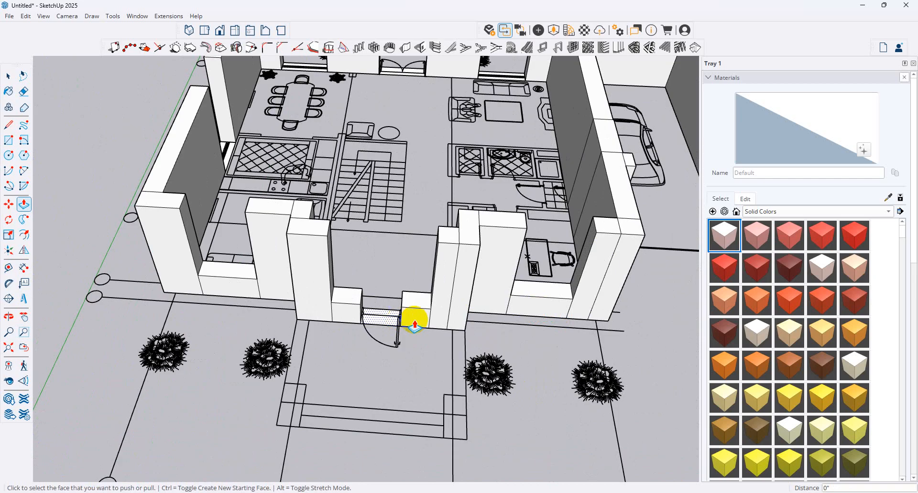
Step: Repeat the 2' 6" extrusion on the sill of the kitchen's side window
{"action": "middle_click_drag", "start_coordinate": [454, 206], "coordinate": [420, 308]}
{"action": "scroll", "coordinate": [280, 373], "scroll_direction": "up", "scroll_amount": 6}
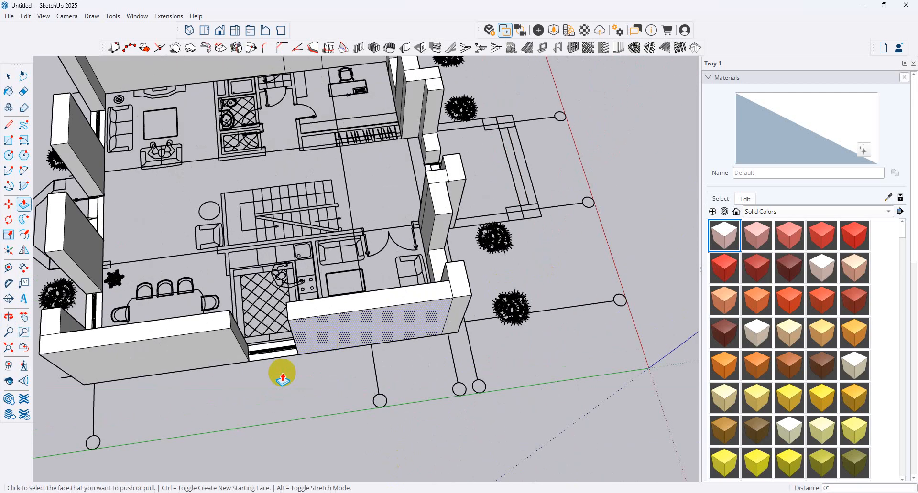
{"action": "scroll", "coordinate": [386, 282], "scroll_direction": "down", "scroll_amount": 5}
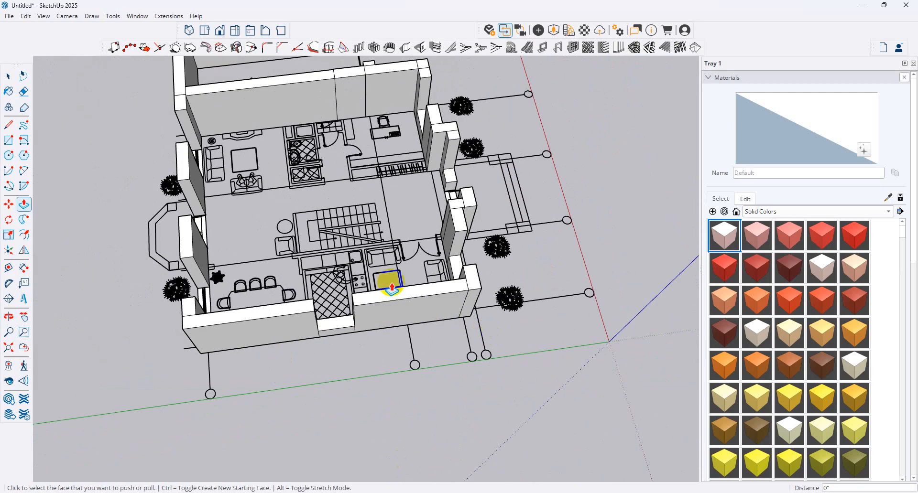
Step: Repeat the 2' 6" extrusion on the rear window sills of the dining area and the family room
{"action": "scroll", "coordinate": [116, 258], "scroll_direction": "up", "scroll_amount": 2}
{"action": "scroll", "coordinate": [194, 325], "scroll_direction": "up", "scroll_amount": 6}
{"action": "middle_click_drag", "start_coordinate": [194, 325], "coordinate": [471, 317]}
{"action": "scroll", "coordinate": [368, 460], "scroll_direction": "up", "scroll_amount": 5}
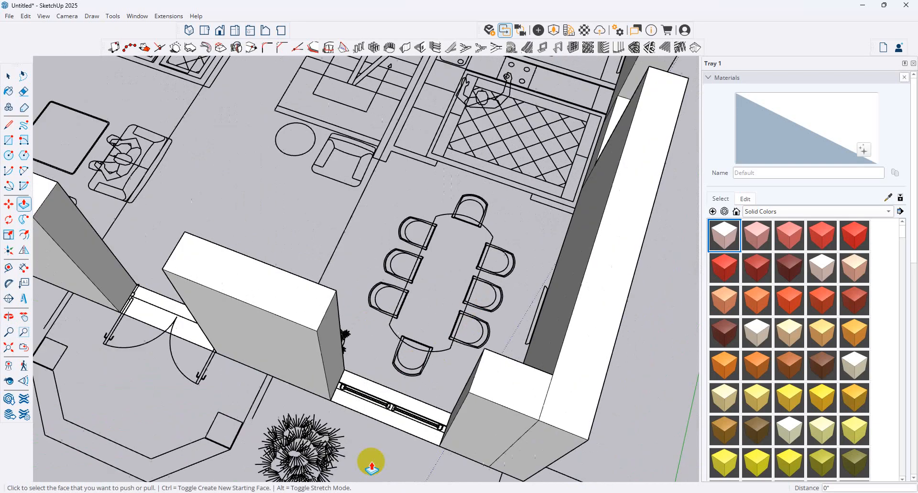
{"action": "scroll", "coordinate": [503, 307], "scroll_direction": "down", "scroll_amount": 6}
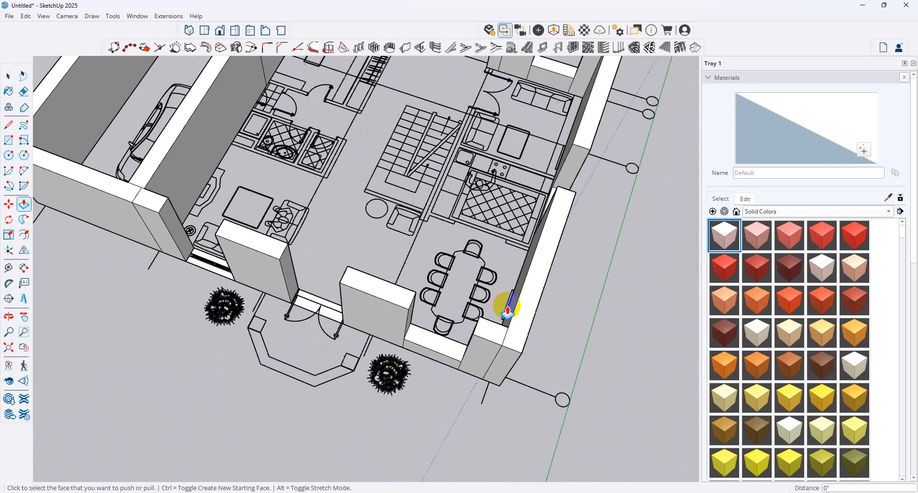
{"action": "scroll", "coordinate": [280, 335], "scroll_direction": "up", "scroll_amount": 2}
{"action": "scroll", "coordinate": [368, 313], "scroll_direction": "up", "scroll_amount": 3}
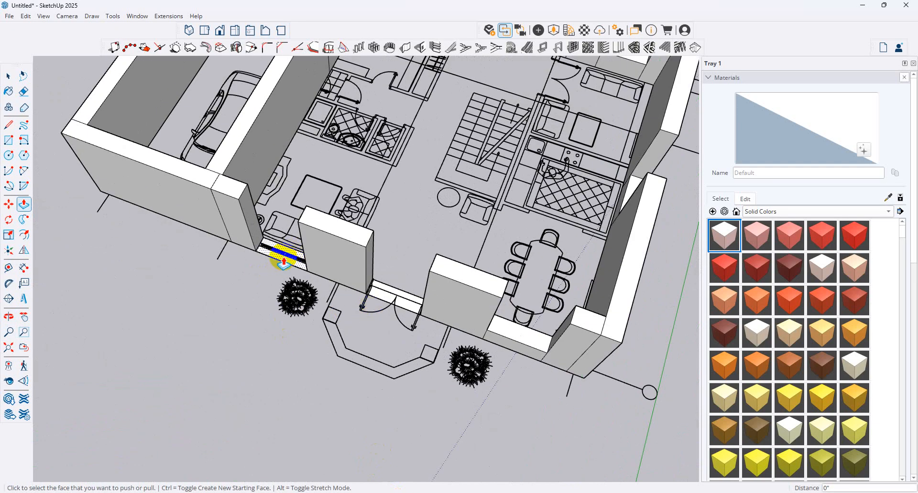
{"action": "scroll", "coordinate": [426, 272], "scroll_direction": "down", "scroll_amount": 5}
Step: Examine the raised walls and window sills around the house from the rear, from above and from the garage side
{"action": "middle_click_drag", "start_coordinate": [437, 286], "coordinate": [378, 181]}
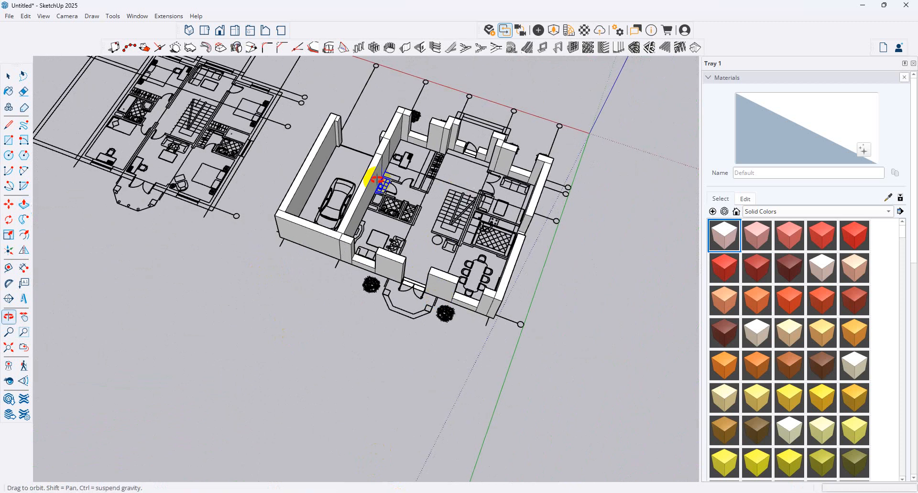
{"action": "scroll", "coordinate": [440, 174], "scroll_direction": "up", "scroll_amount": 5}
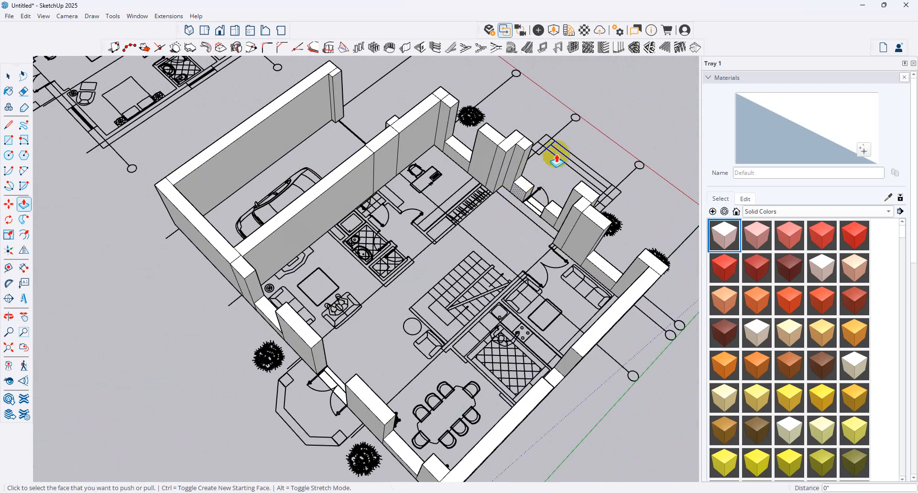
{"action": "scroll", "coordinate": [481, 211], "scroll_direction": "down", "scroll_amount": 5}
{"action": "middle_click_drag", "start_coordinate": [482, 211], "coordinate": [424, 315]}
{"action": "scroll", "coordinate": [404, 225], "scroll_direction": "up", "scroll_amount": 1}
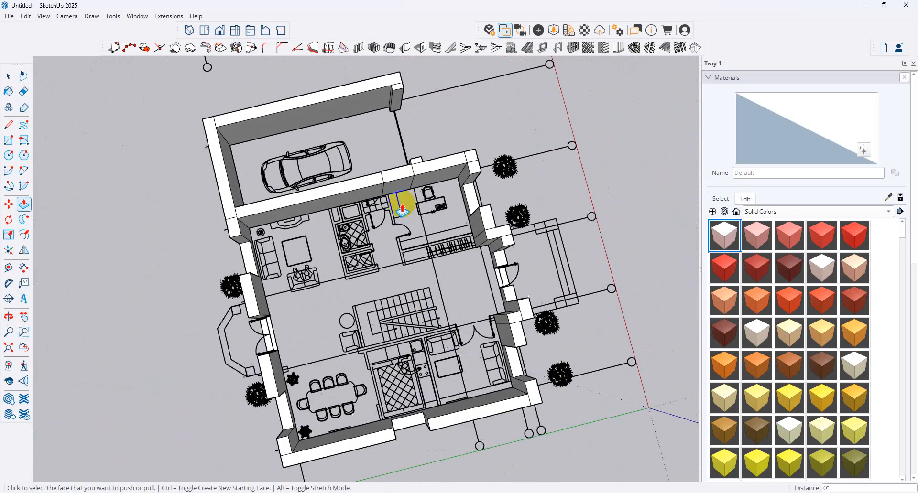
{"action": "scroll", "coordinate": [421, 215], "scroll_direction": "down", "scroll_amount": 2}
{"action": "scroll", "coordinate": [479, 235], "scroll_direction": "up", "scroll_amount": 1}
{"action": "scroll", "coordinate": [402, 230], "scroll_direction": "up", "scroll_amount": 4}
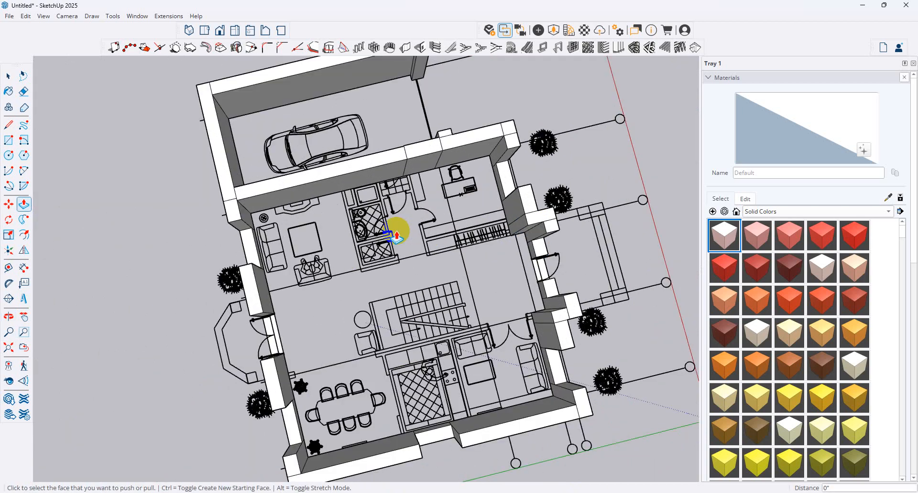
{"action": "scroll", "coordinate": [394, 234], "scroll_direction": "down", "scroll_amount": 3}
{"action": "middle_click_drag", "start_coordinate": [580, 245], "coordinate": [407, 288]}
{"action": "scroll", "coordinate": [406, 288], "scroll_direction": "up", "scroll_amount": 4}
{"action": "scroll", "coordinate": [547, 354], "scroll_direction": "up", "scroll_amount": 3}
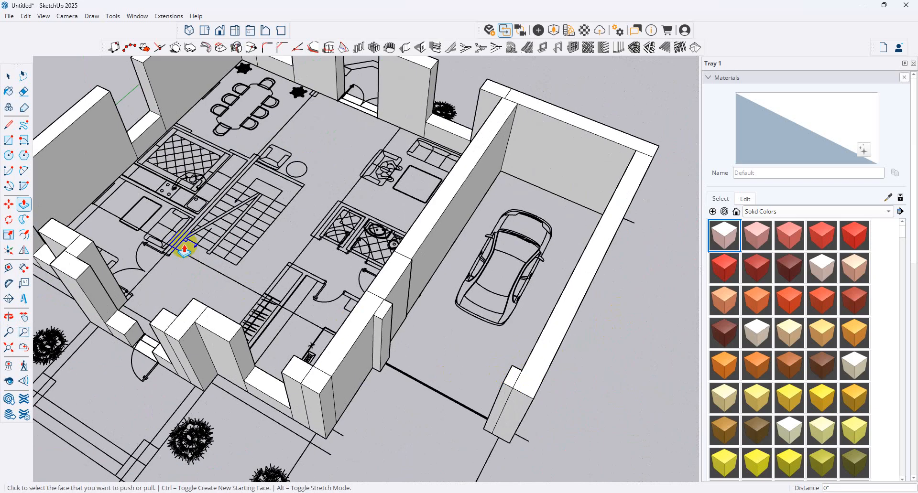
{"action": "scroll", "coordinate": [508, 303], "scroll_direction": "down", "scroll_amount": 2}
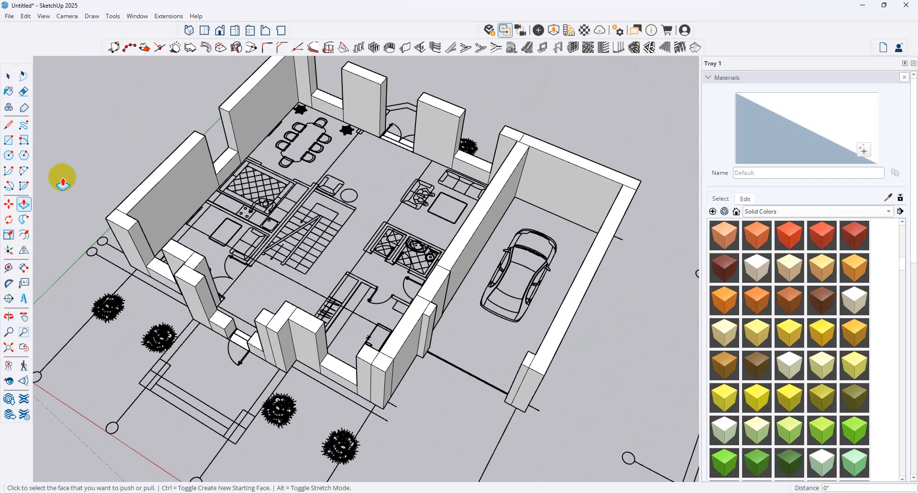
Step: Draw rectangles bridging the wall tops over the front sitting room window, the lobby door opening and the study window
{"action": "left_click", "coordinate": [8, 126]}
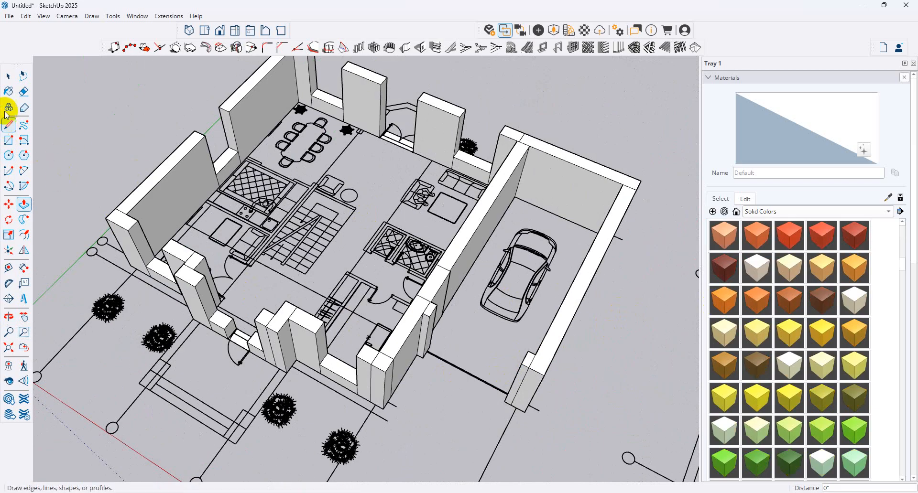
{"action": "left_click", "coordinate": [11, 142]}
{"action": "scroll", "coordinate": [171, 250], "scroll_direction": "up", "scroll_amount": 3}
{"action": "left_click", "coordinate": [114, 223]}
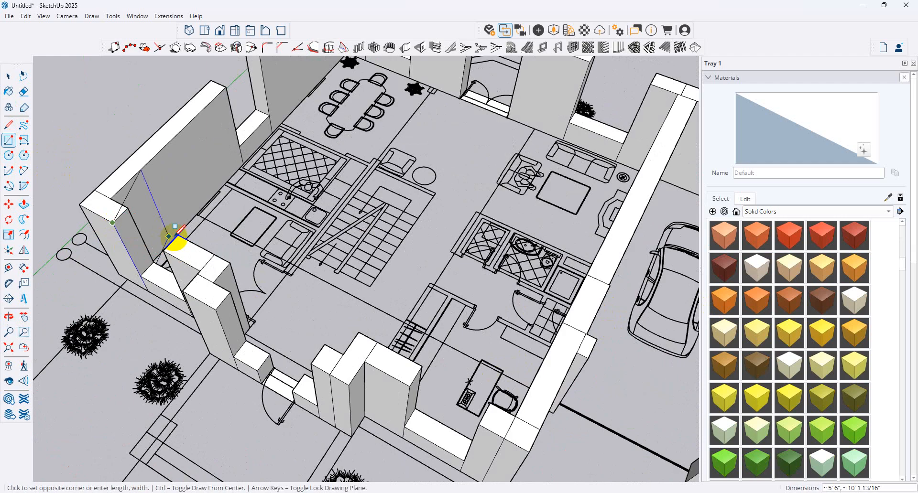
{"action": "left_click", "coordinate": [174, 239]}
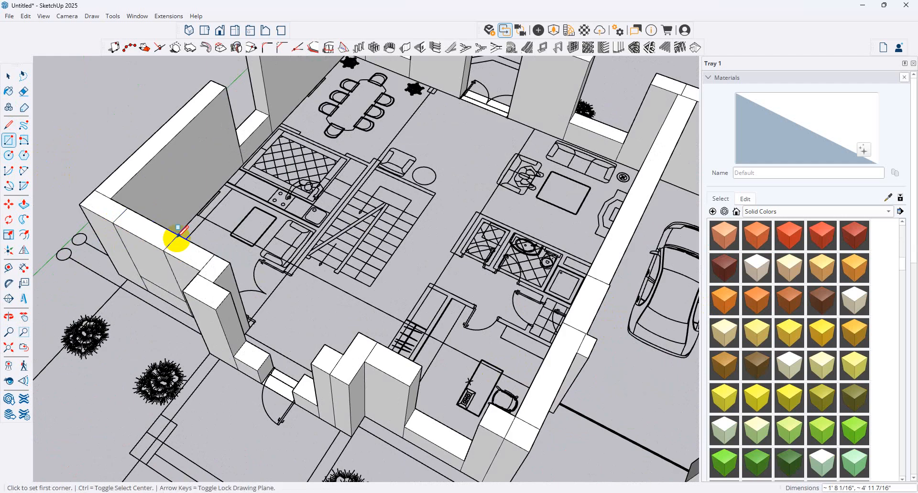
{"action": "left_click", "coordinate": [216, 310]}
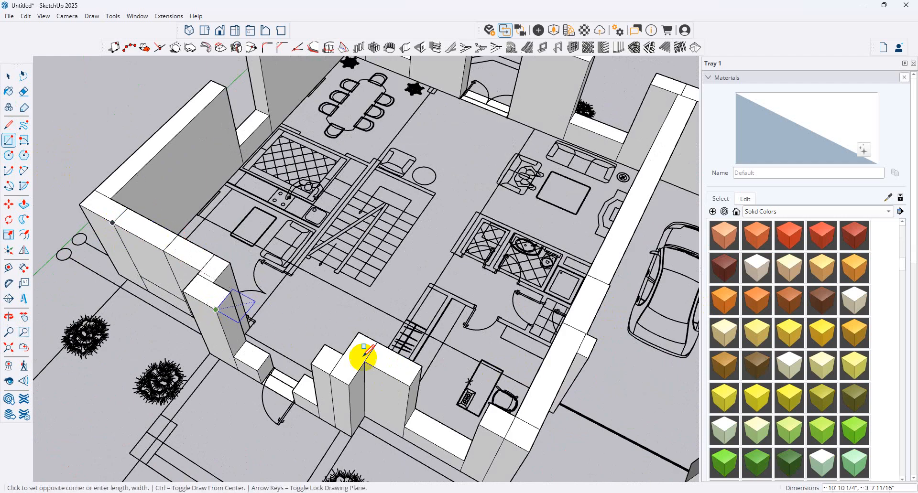
{"action": "left_click", "coordinate": [325, 345]}
{"action": "left_click", "coordinate": [409, 385]}
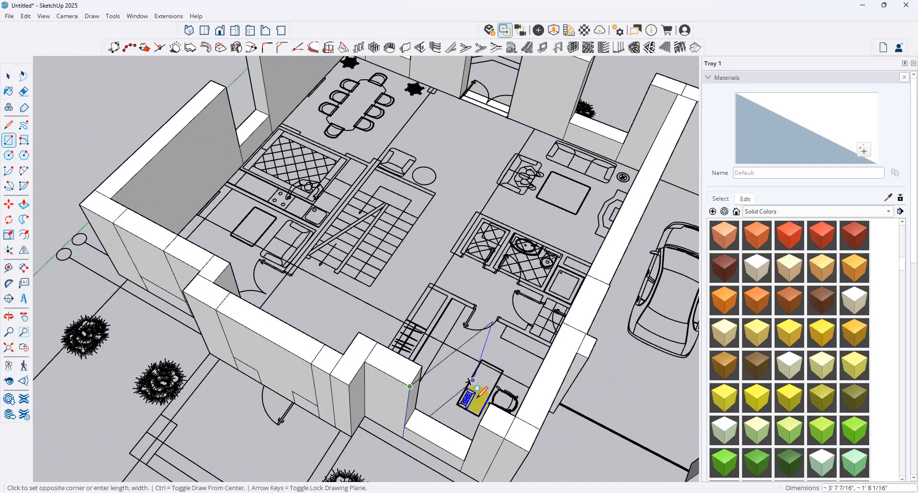
{"action": "left_click", "coordinate": [488, 405]}
Step: Draw rectangles bridging the rear wall tops over the family room window, the rear door and the dining window
{"action": "scroll", "coordinate": [519, 378], "scroll_direction": "down", "scroll_amount": 2}
{"action": "scroll", "coordinate": [519, 378], "scroll_direction": "down", "scroll_amount": 2}
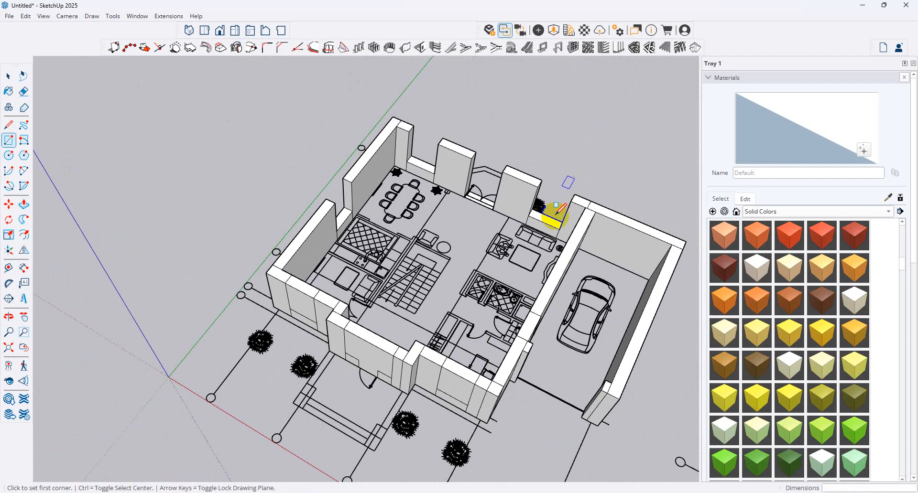
{"action": "left_click", "coordinate": [538, 187]}
{"action": "left_click", "coordinate": [574, 193]}
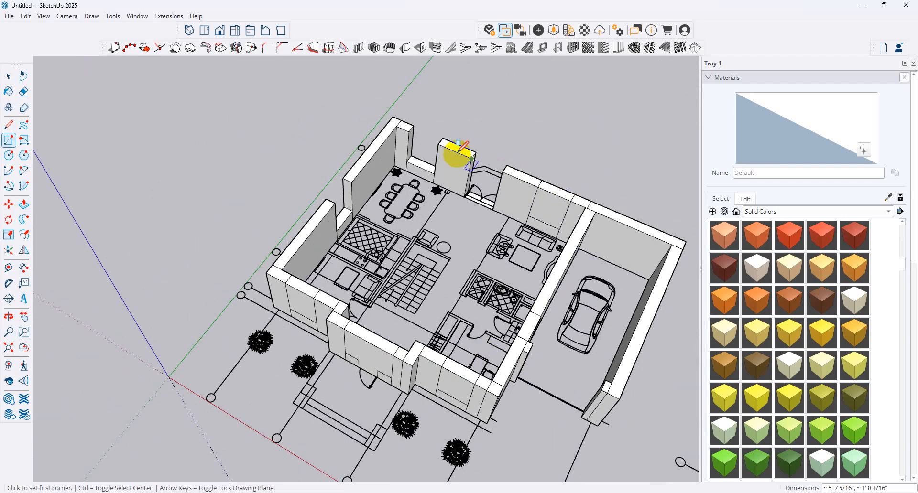
{"action": "left_click", "coordinate": [472, 158]}
{"action": "left_click", "coordinate": [506, 165]}
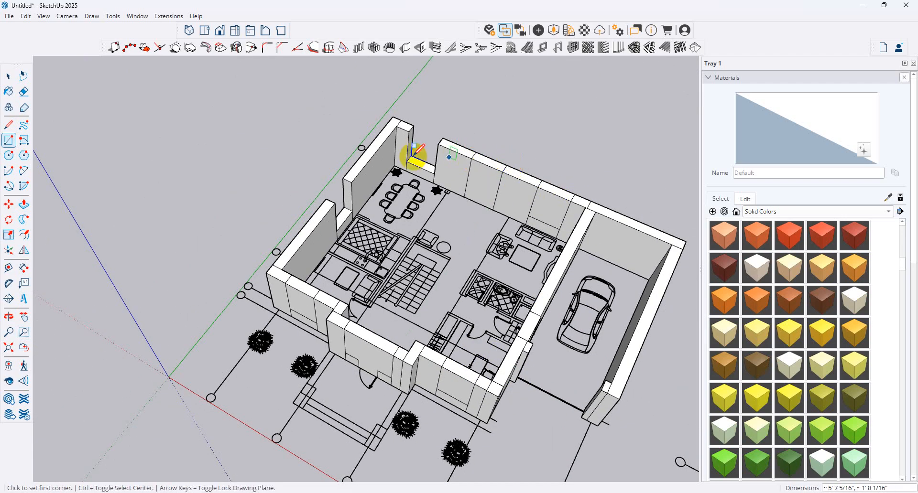
{"action": "left_click", "coordinate": [408, 131]}
{"action": "left_click", "coordinate": [442, 139]}
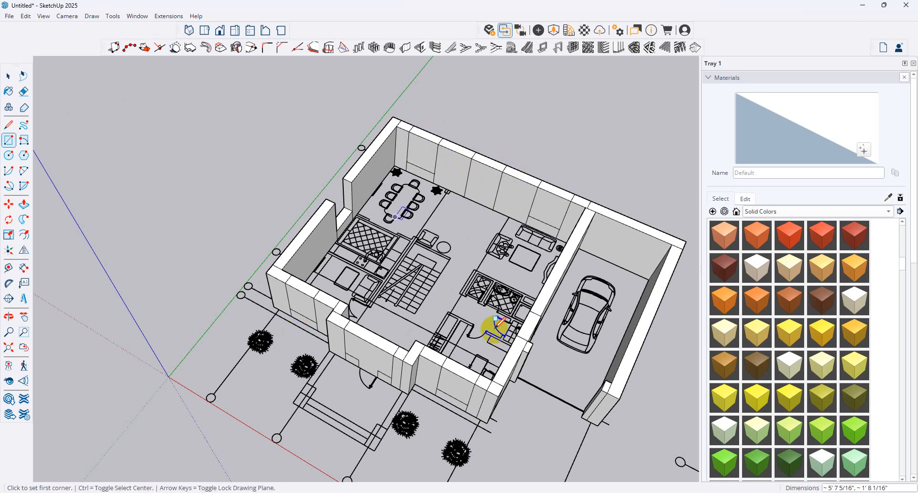
Step: Push/Pull new faces 3' down from the wall top over the lobby door opening and the two front windows
{"action": "middle_click_drag", "start_coordinate": [368, 438], "coordinate": [412, 307]}
{"action": "scroll", "coordinate": [404, 309], "scroll_direction": "up", "scroll_amount": 2}
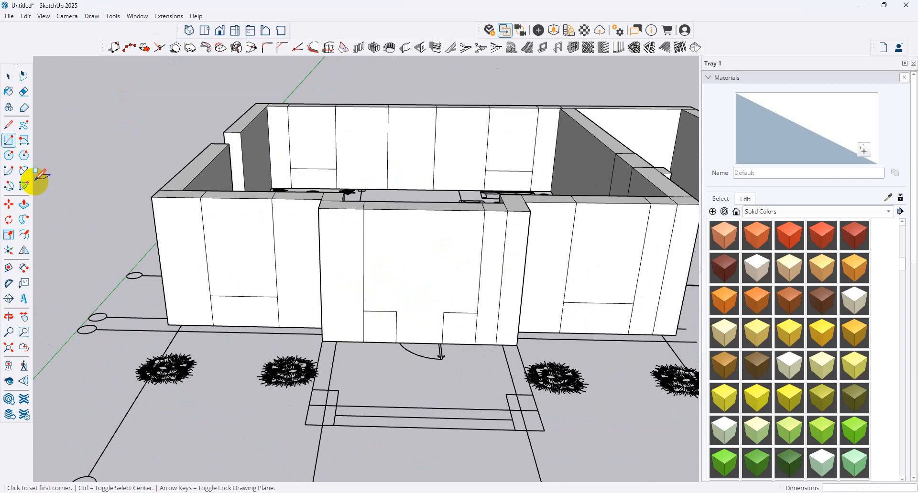
{"action": "left_click", "coordinate": [23, 204]}
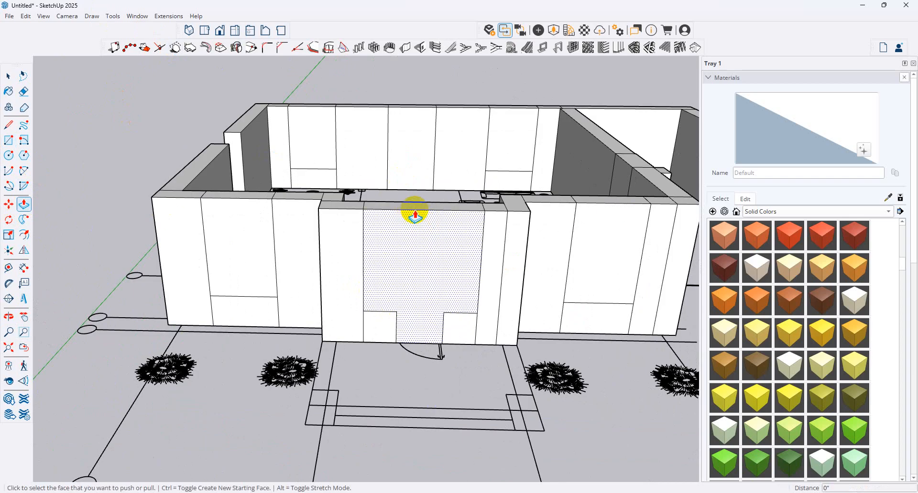
{"action": "left_click", "coordinate": [414, 214]}
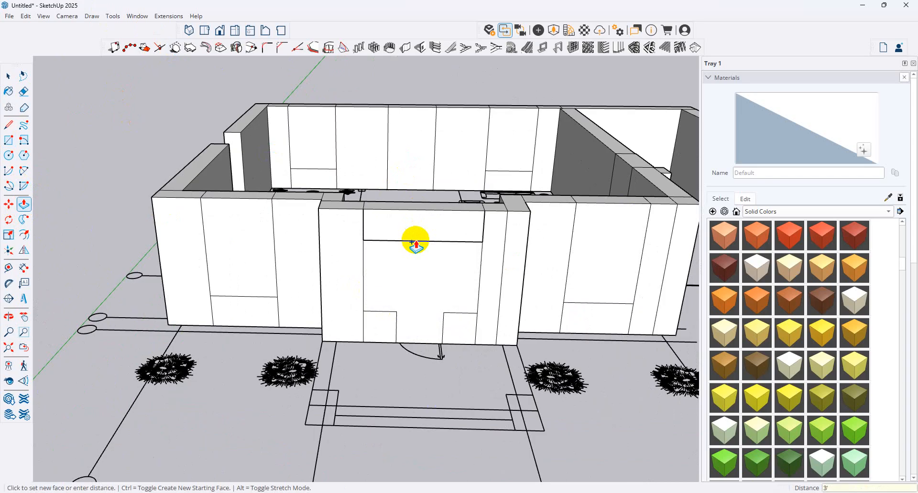
{"action": "left_click", "coordinate": [258, 199]}
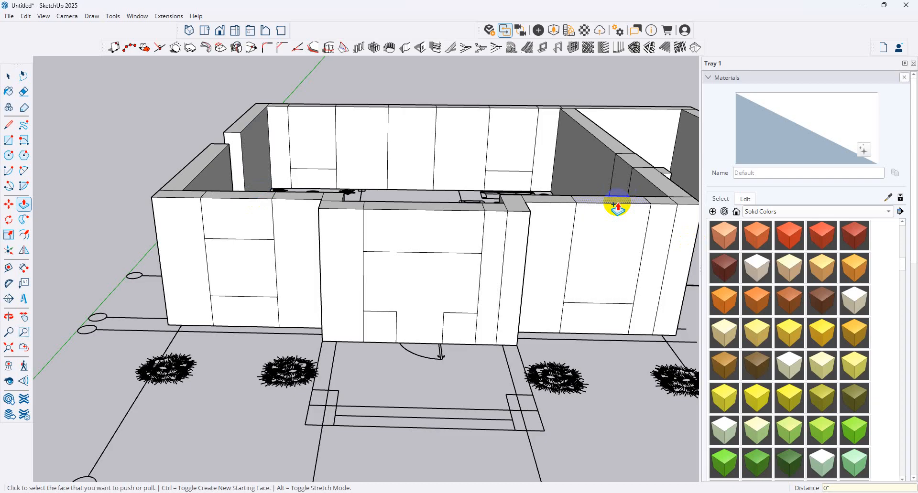
Step: Repeat the 3' downward Push/Pull with new starting faces over the dining and family room windows in the rear wall
{"action": "middle_click_drag", "start_coordinate": [364, 181], "coordinate": [837, 166]}
{"action": "key", "text": "p"}
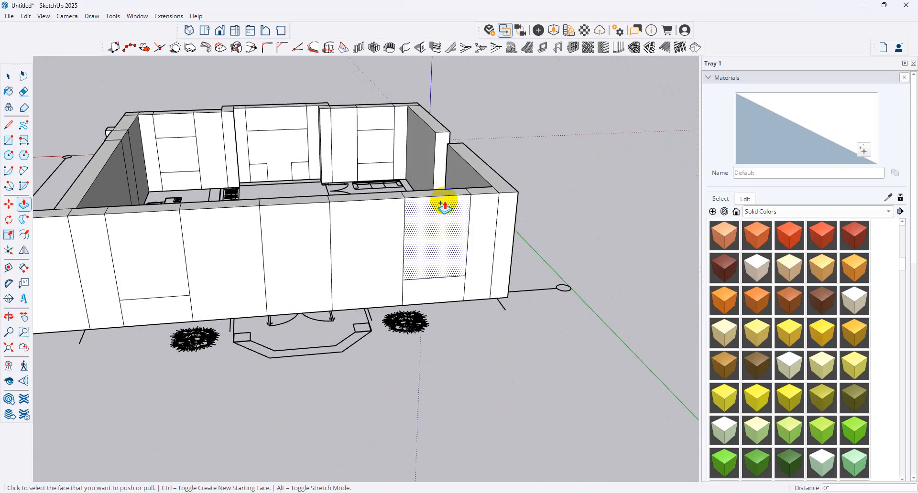
{"action": "left_click", "coordinate": [443, 199]}
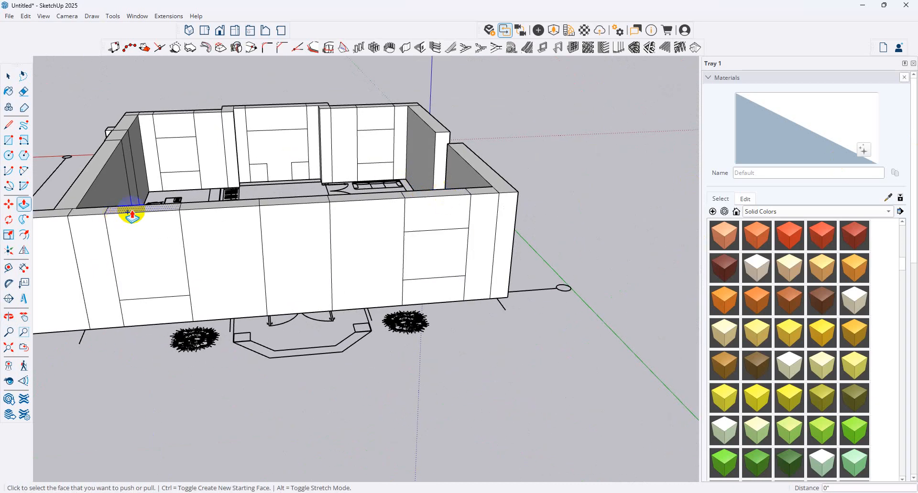
{"action": "middle_click_drag", "start_coordinate": [421, 219], "coordinate": [286, 257]}
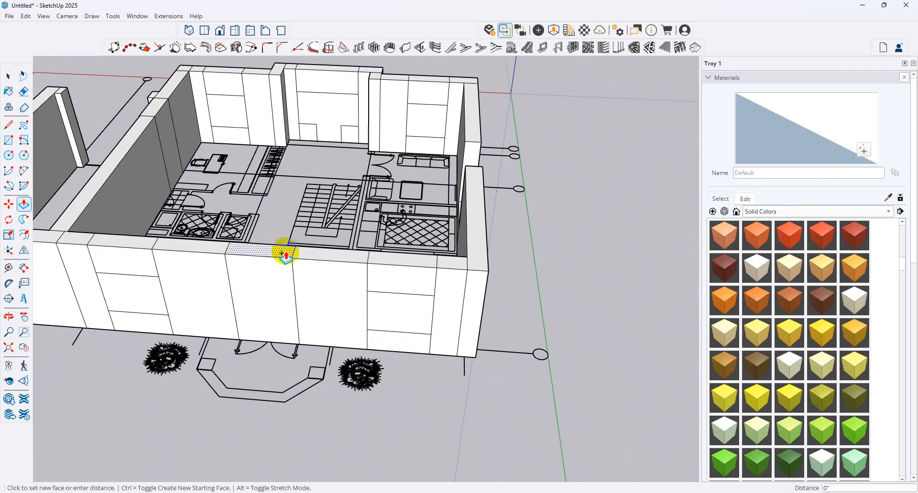
Step: Bridge the side wall's window gap with a rectangle along the wall top and Push/Pull it 3' down
{"action": "middle_click_drag", "start_coordinate": [609, 193], "coordinate": [48, 144]}
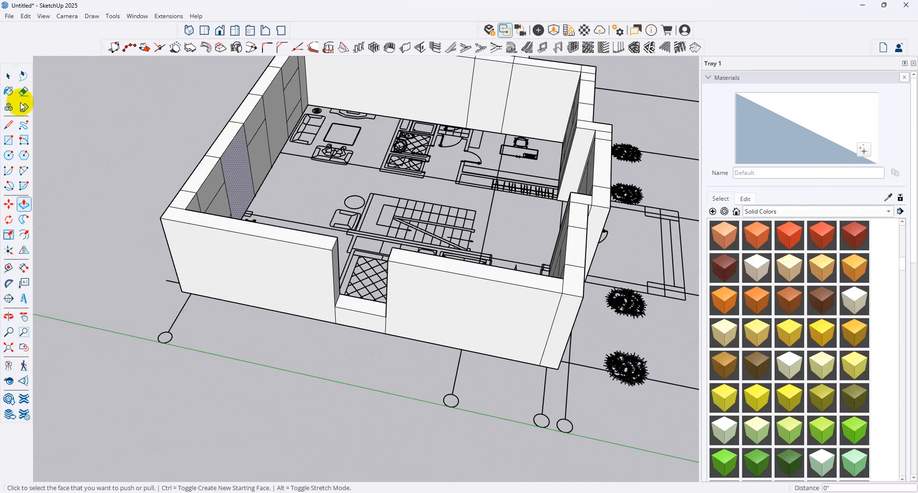
{"action": "left_click", "coordinate": [9, 141]}
{"action": "left_click", "coordinate": [332, 250]}
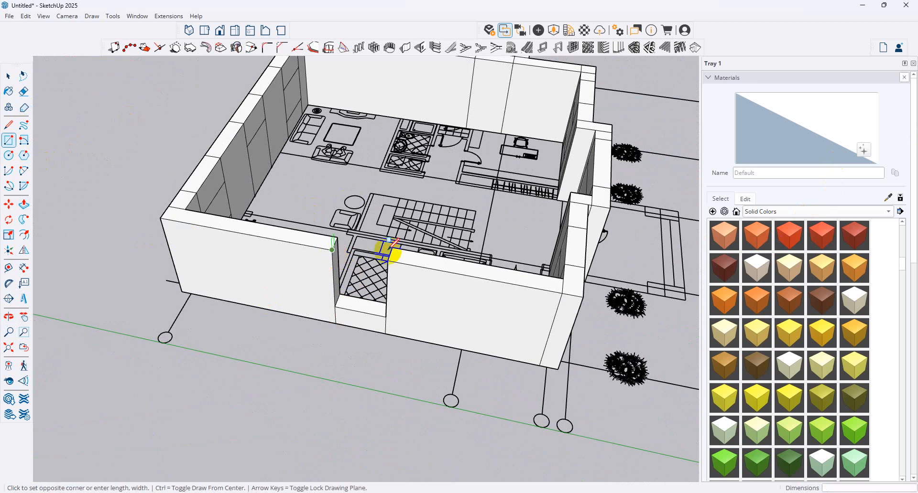
{"action": "left_click", "coordinate": [393, 247]}
{"action": "left_click", "coordinate": [24, 205]}
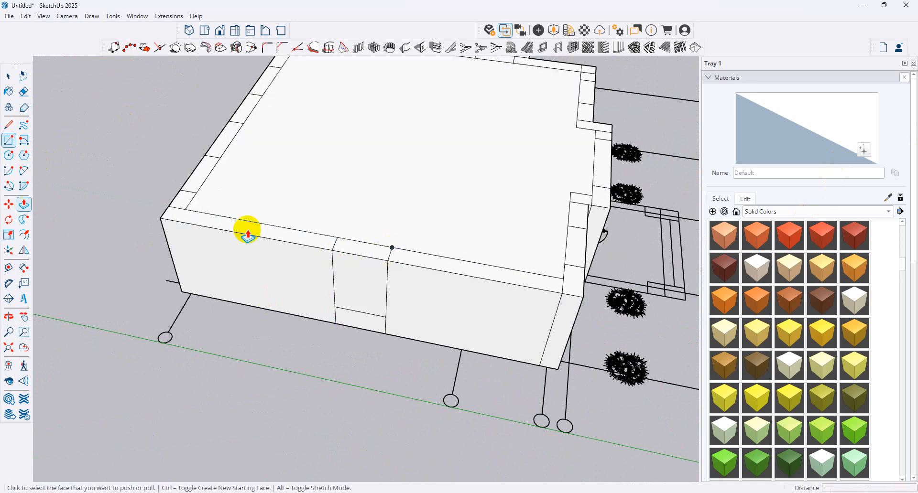
{"action": "left_click", "coordinate": [355, 252]}
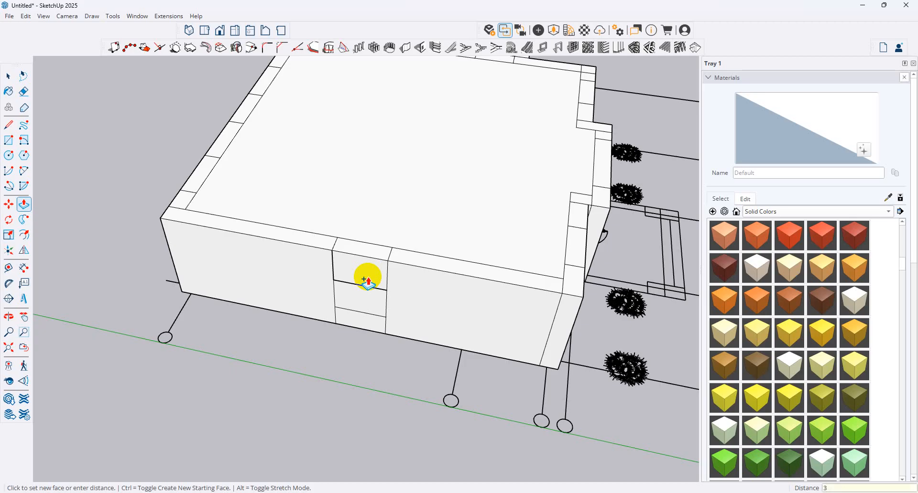
{"action": "left_click", "coordinate": [369, 280]}
Step: Try a rectangular Panel Divider frame with 3 rows and 3 columns on the front sitting room window face
{"action": "left_click", "coordinate": [9, 92]}
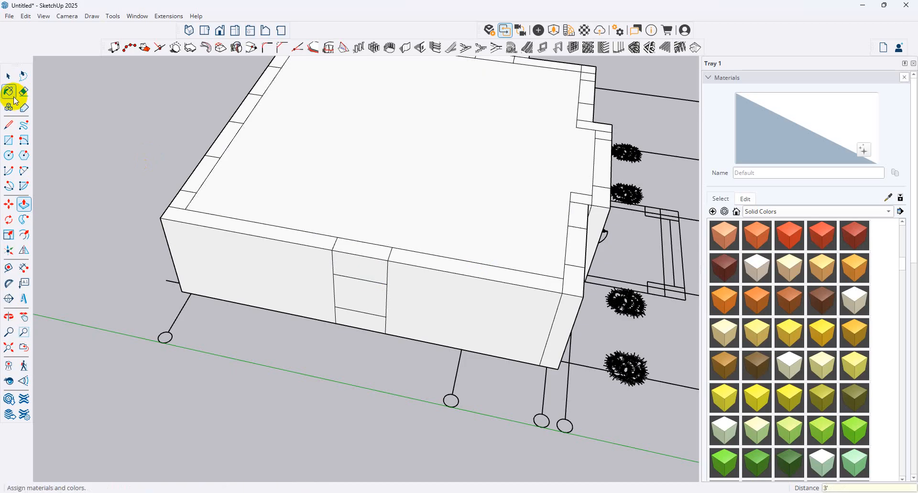
{"action": "left_click", "coordinate": [535, 162]}
{"action": "middle_click_drag", "start_coordinate": [599, 185], "coordinate": [466, 222]}
{"action": "scroll", "coordinate": [466, 222], "scroll_direction": "up", "scroll_amount": 1}
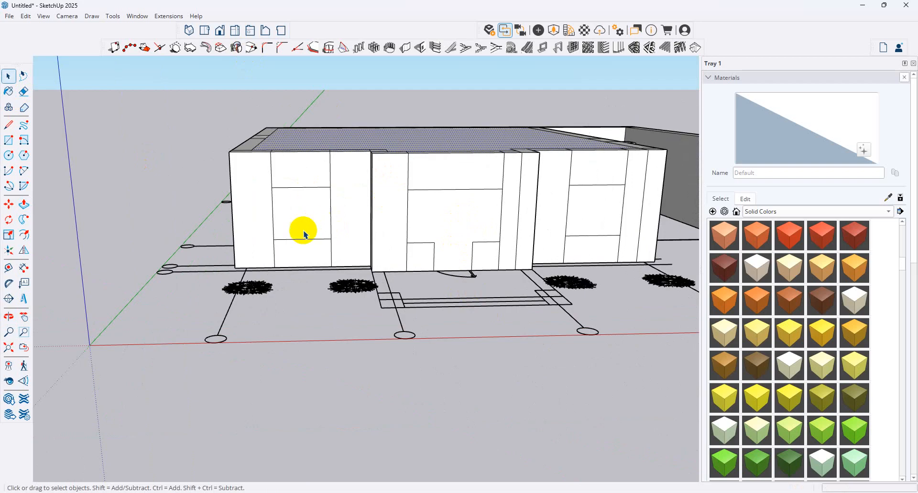
{"action": "left_click", "coordinate": [315, 206]}
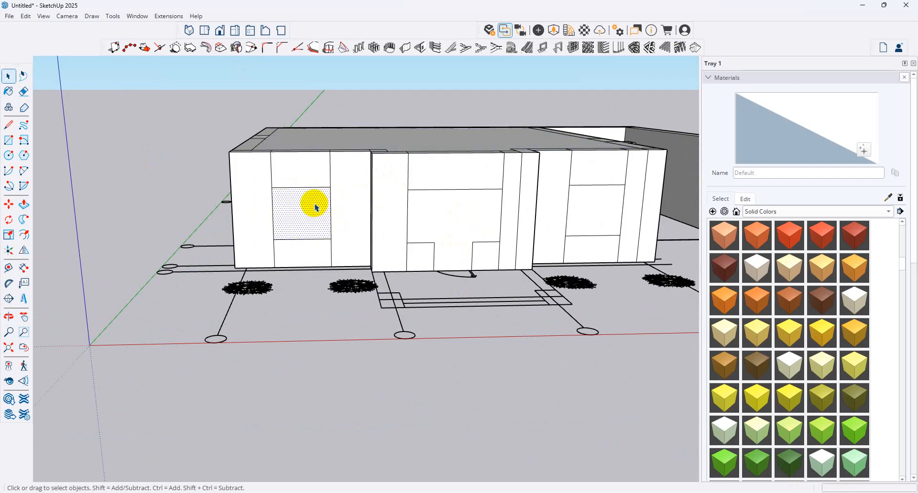
{"action": "left_click", "coordinate": [574, 47]}
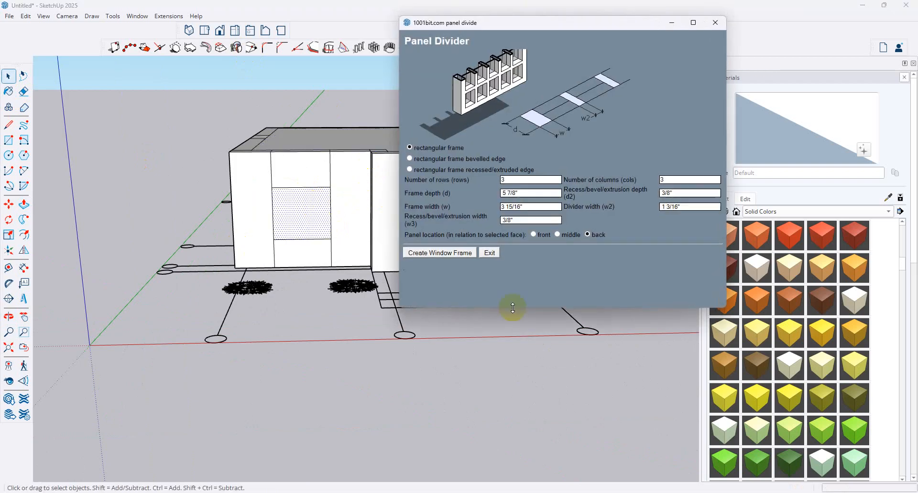
{"action": "left_click", "coordinate": [466, 253]}
{"action": "key", "text": "ctrl+z"}
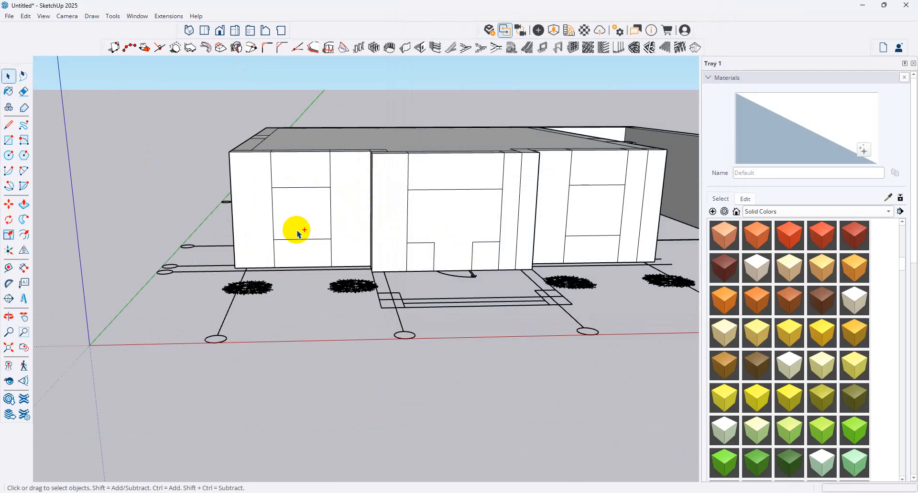
{"action": "left_click", "coordinate": [298, 225]}
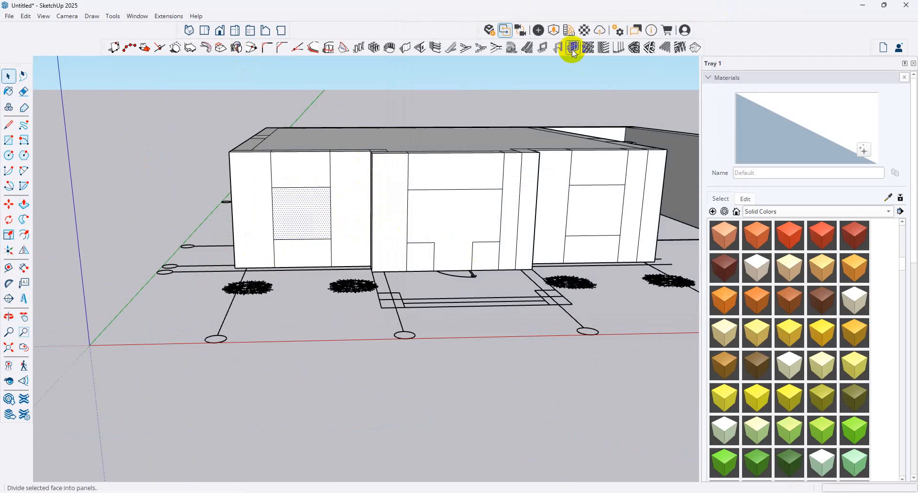
{"action": "left_click", "coordinate": [128, 21]}
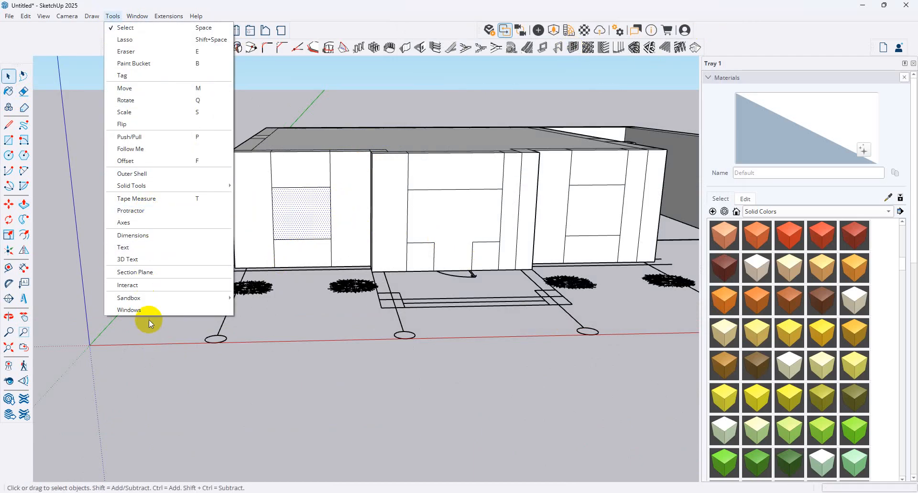
{"action": "left_click", "coordinate": [159, 309]}
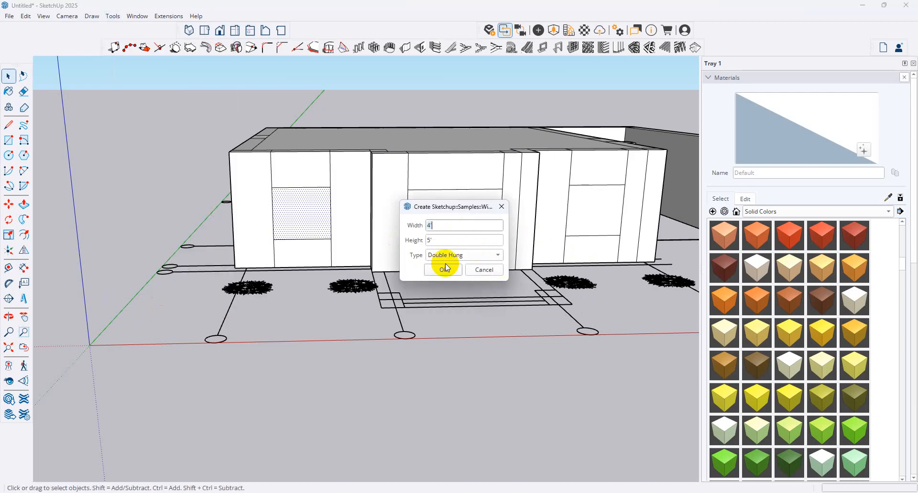
{"action": "left_click", "coordinate": [452, 266]}
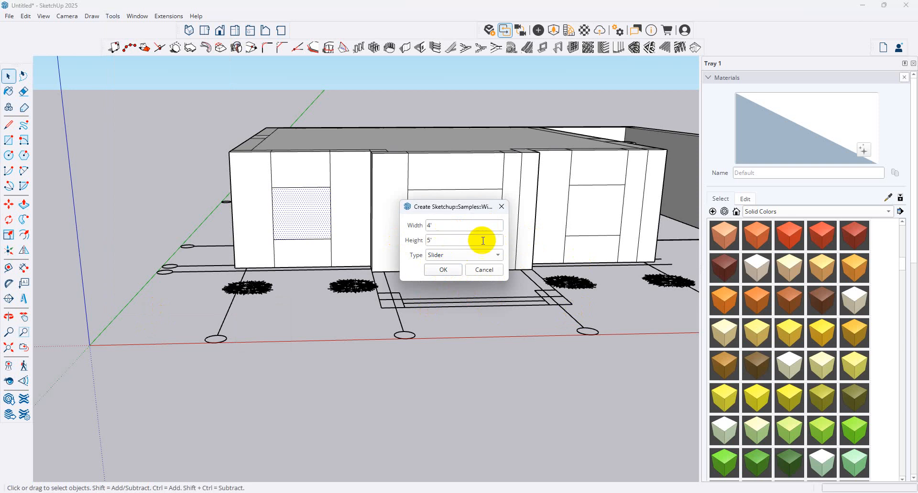
{"action": "left_click", "coordinate": [481, 272]}
Step: Create rectangular Panel Divider window frames with 1 row and 2 columns on the front sitting room and study window faces
{"action": "left_click", "coordinate": [572, 49]}
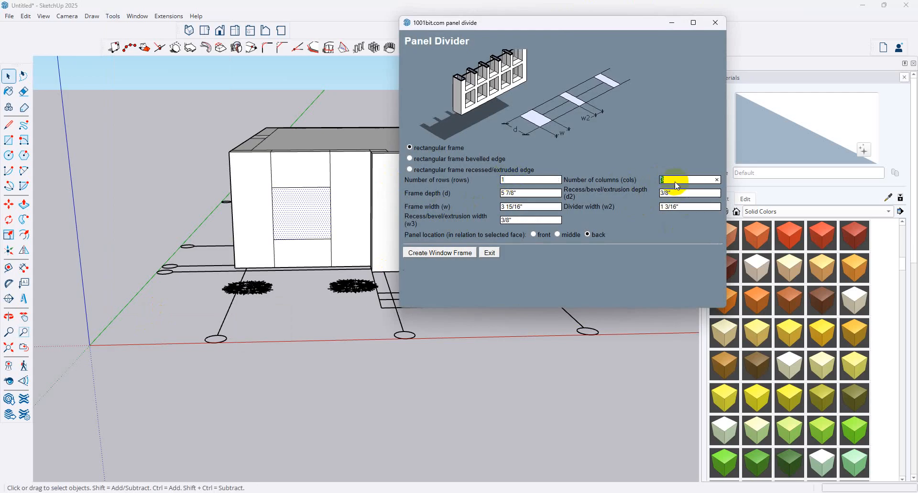
{"action": "left_click", "coordinate": [457, 252]}
{"action": "left_click", "coordinate": [488, 212]}
{"action": "left_click", "coordinate": [608, 211]}
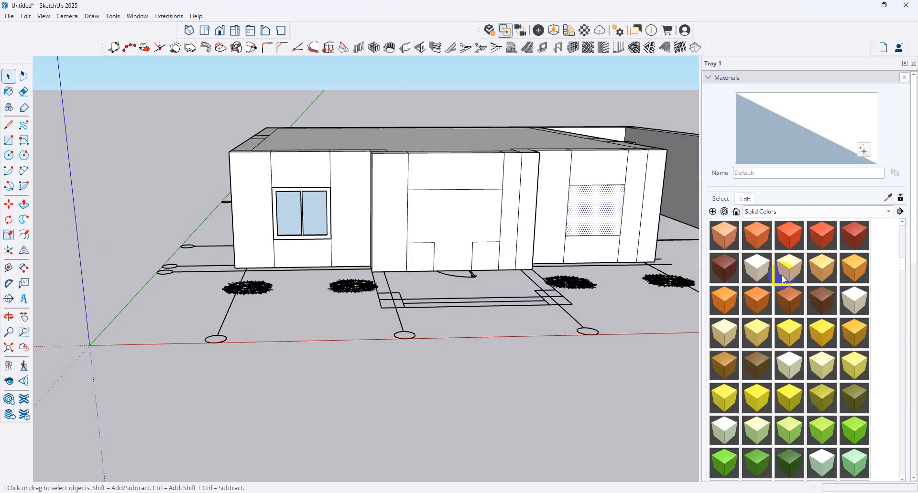
{"action": "left_click", "coordinate": [573, 49]}
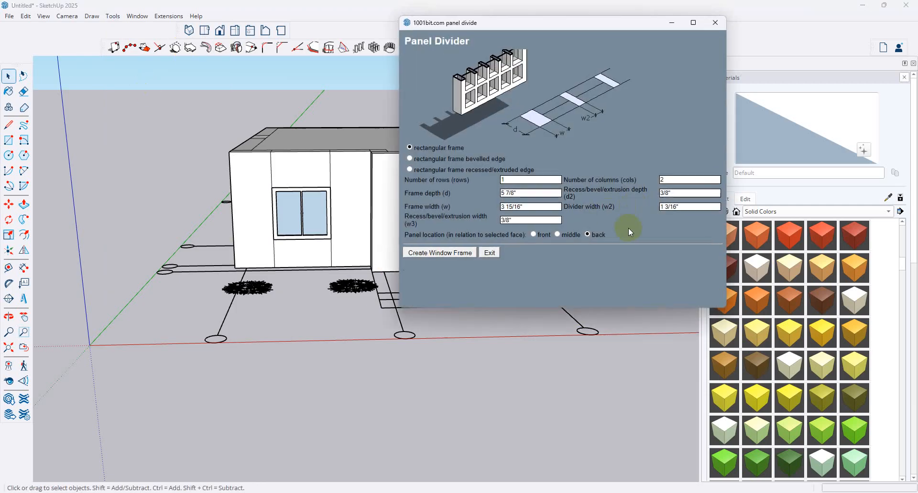
{"action": "left_click", "coordinate": [430, 250]}
Step: Create a Panel Divider window frame with 1 row and 2 columns on the side wall's window face
{"action": "middle_click_drag", "start_coordinate": [391, 210], "coordinate": [784, 179]}
{"action": "scroll", "coordinate": [384, 224], "scroll_direction": "up", "scroll_amount": 2}
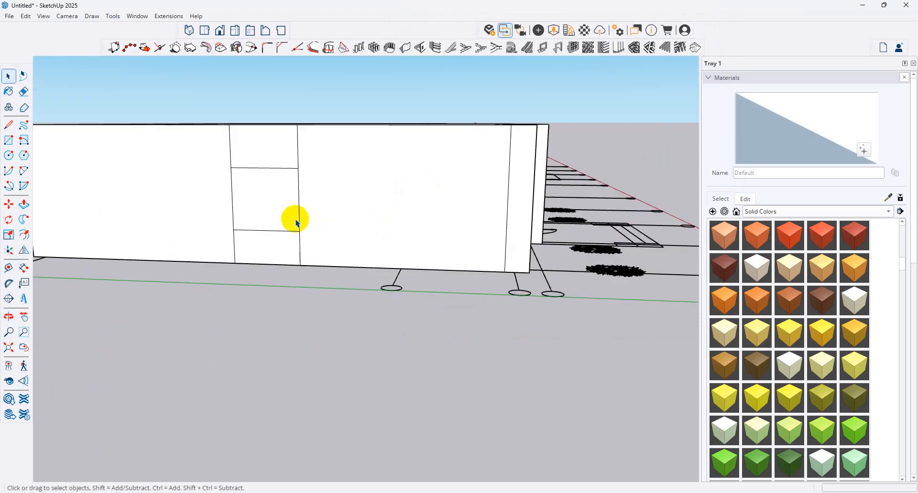
{"action": "left_click", "coordinate": [292, 216]}
{"action": "left_click", "coordinate": [573, 48]}
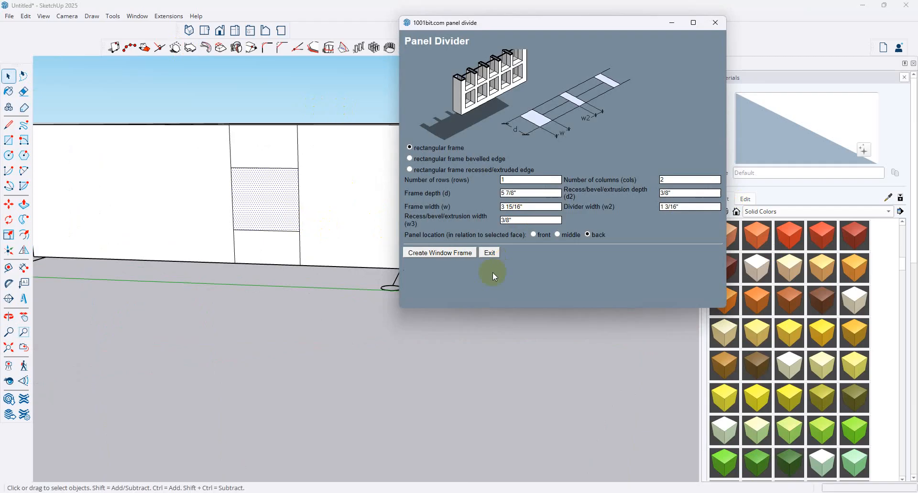
{"action": "left_click", "coordinate": [439, 252]}
Step: Create Panel Divider window frames with 1 row and 2 columns on the dining and family room window faces in the rear wall
{"action": "scroll", "coordinate": [435, 236], "scroll_direction": "down", "scroll_amount": 5}
{"action": "middle_click_drag", "start_coordinate": [463, 250], "coordinate": [357, 233]}
{"action": "left_click", "coordinate": [356, 233]}
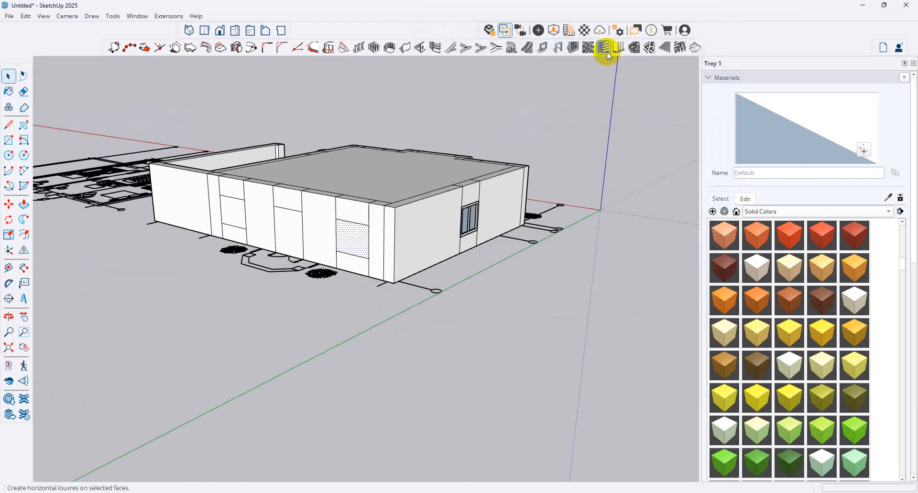
{"action": "left_click", "coordinate": [573, 50]}
{"action": "left_click", "coordinate": [471, 261]}
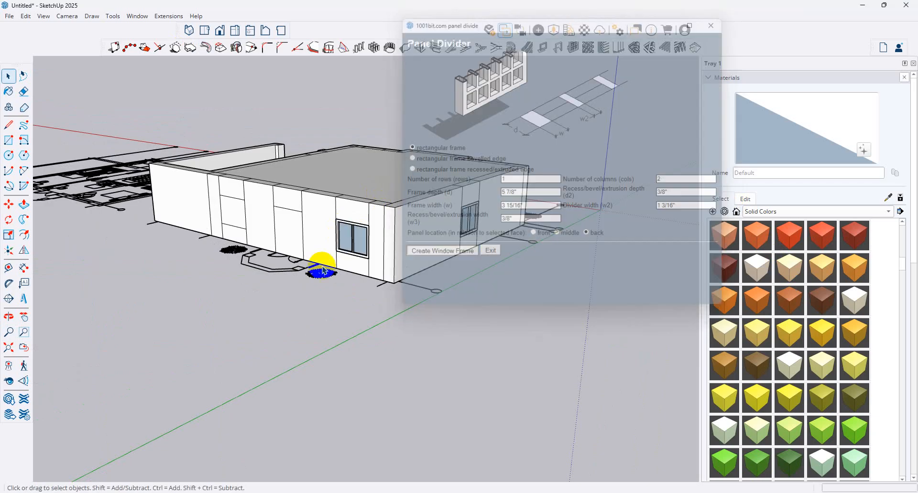
{"action": "left_click", "coordinate": [236, 215]}
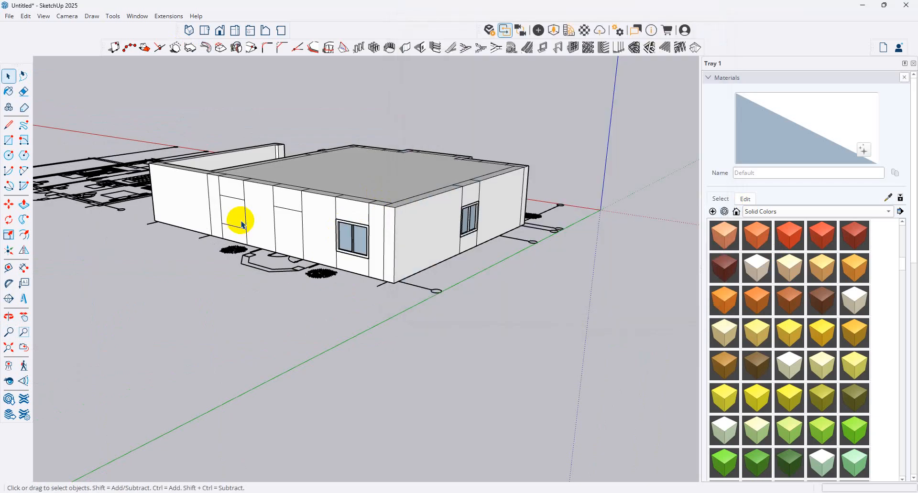
{"action": "left_click", "coordinate": [570, 48]}
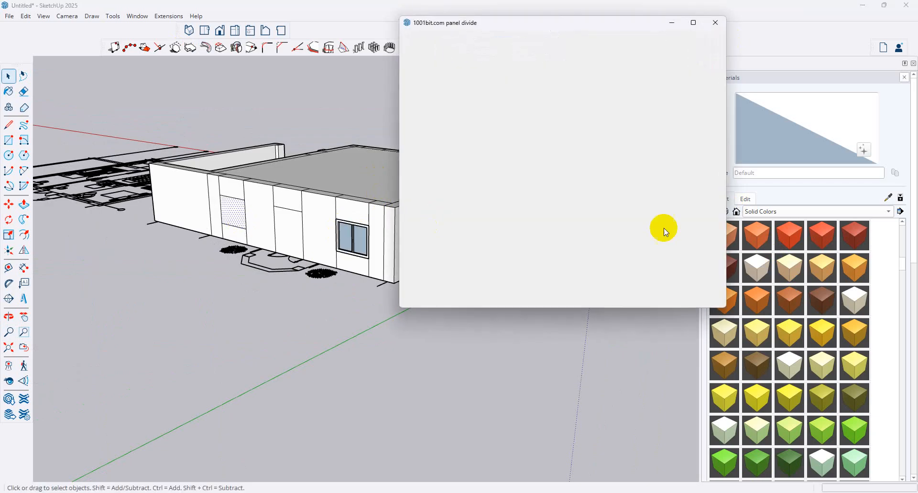
{"action": "left_click", "coordinate": [716, 22]}
{"action": "left_click", "coordinate": [577, 48]}
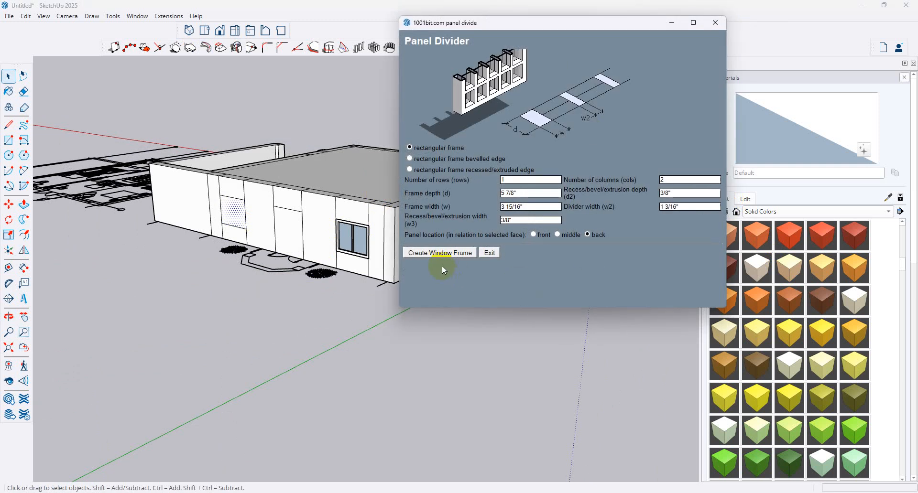
{"action": "left_click", "coordinate": [440, 253]}
Step: Draw two vertical lines from the lobby sills' inner corners up to the lintel, separating the sidelights from the door
{"action": "middle_click_drag", "start_coordinate": [438, 253], "coordinate": [335, 234]}
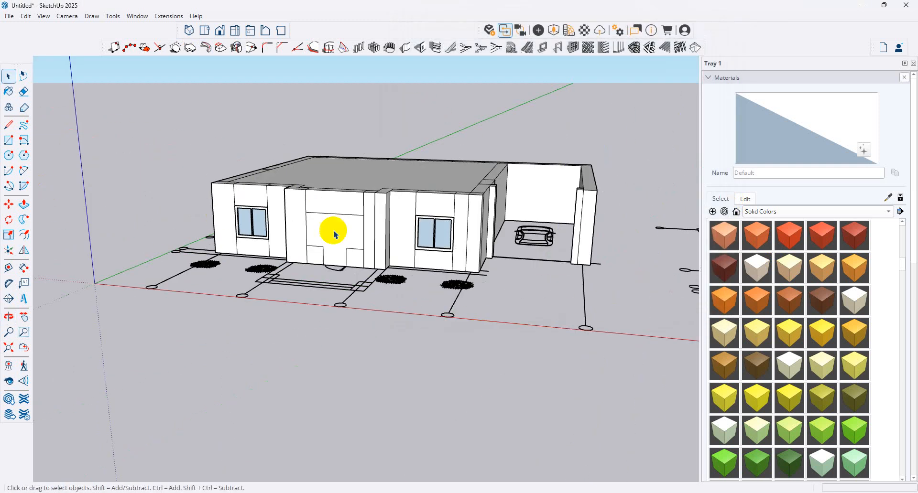
{"action": "scroll", "coordinate": [334, 234], "scroll_direction": "up", "scroll_amount": 3}
{"action": "left_click", "coordinate": [8, 124]}
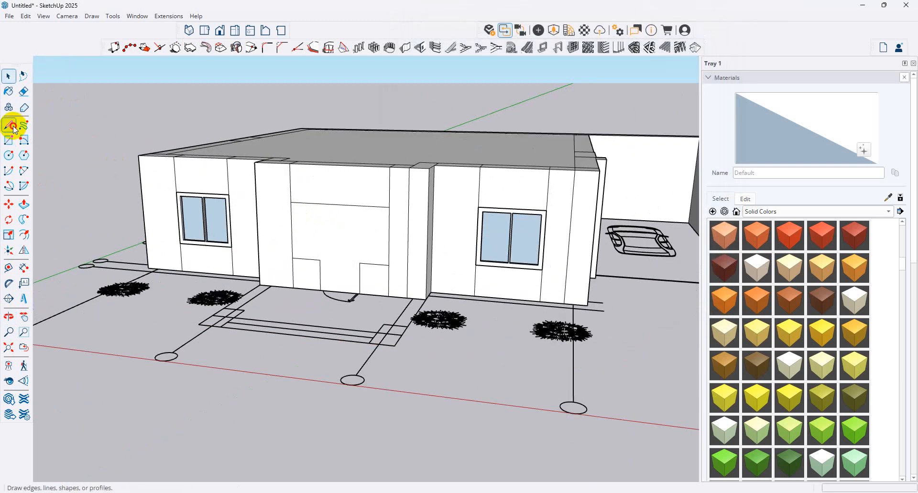
{"action": "left_click", "coordinate": [321, 260]}
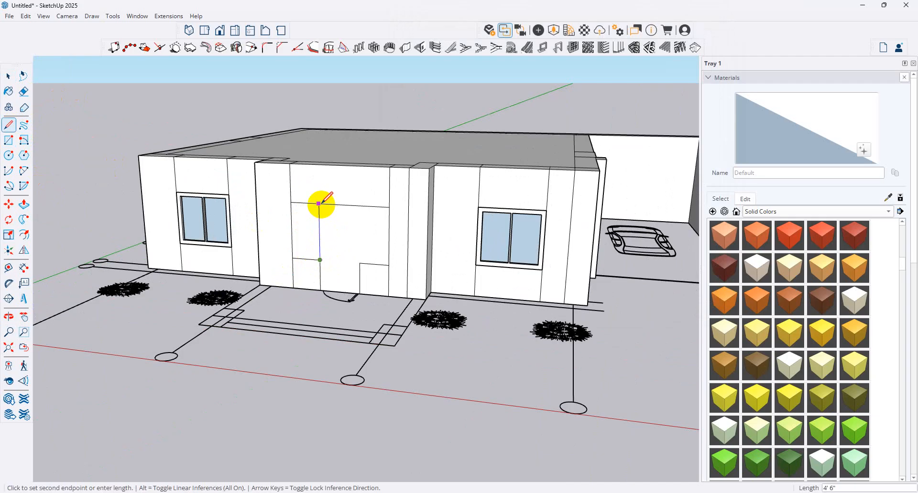
{"action": "left_click", "coordinate": [319, 204]}
{"action": "left_click", "coordinate": [359, 264]}
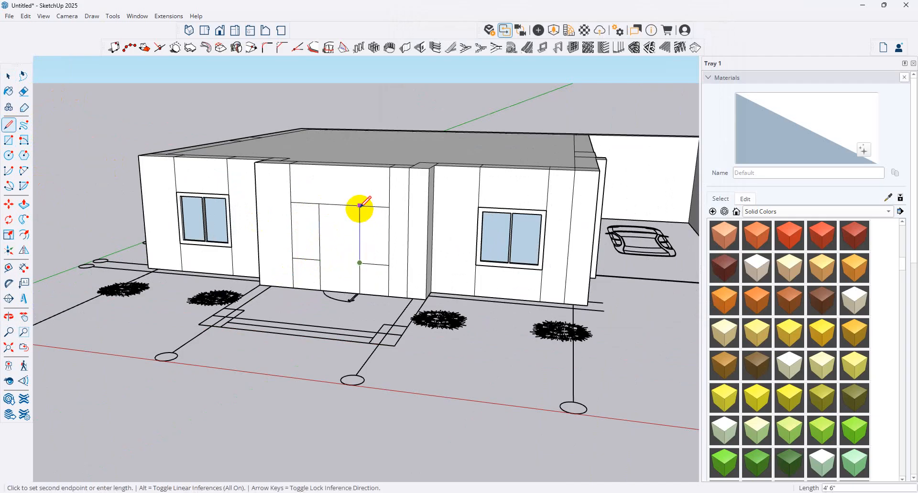
{"action": "left_click", "coordinate": [360, 207]}
Step: Create Panel Divider window frames with 1 row and 2 columns on both sidelight faces beside the front door
{"action": "left_click", "coordinate": [9, 77]}
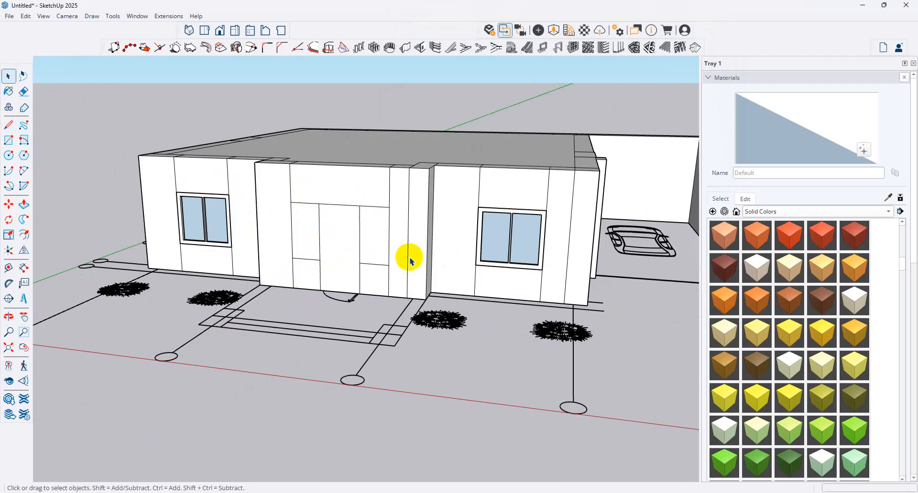
{"action": "left_click", "coordinate": [374, 242]}
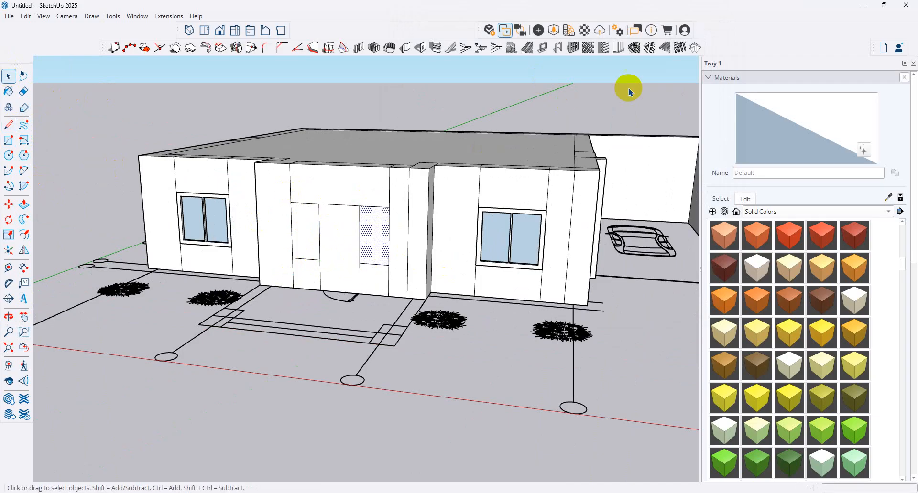
{"action": "left_click", "coordinate": [573, 50]}
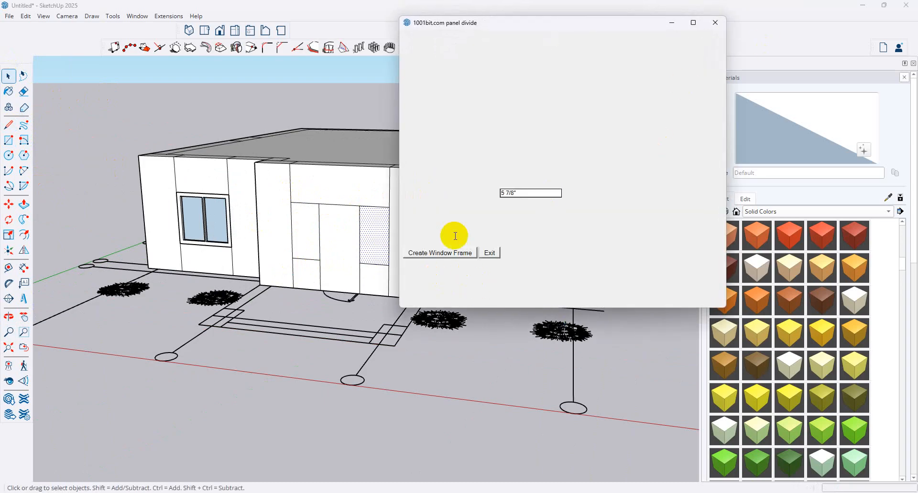
{"action": "left_click", "coordinate": [428, 252]}
{"action": "left_click", "coordinate": [307, 246]}
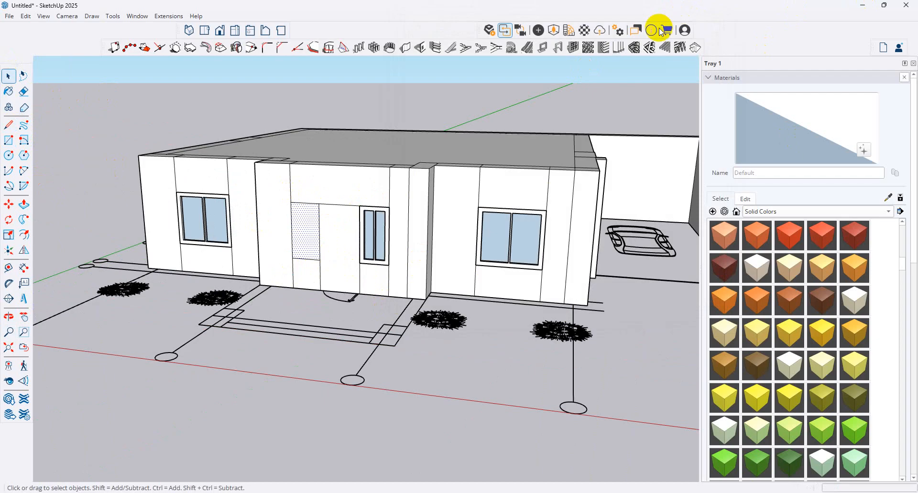
{"action": "left_click", "coordinate": [574, 51]}
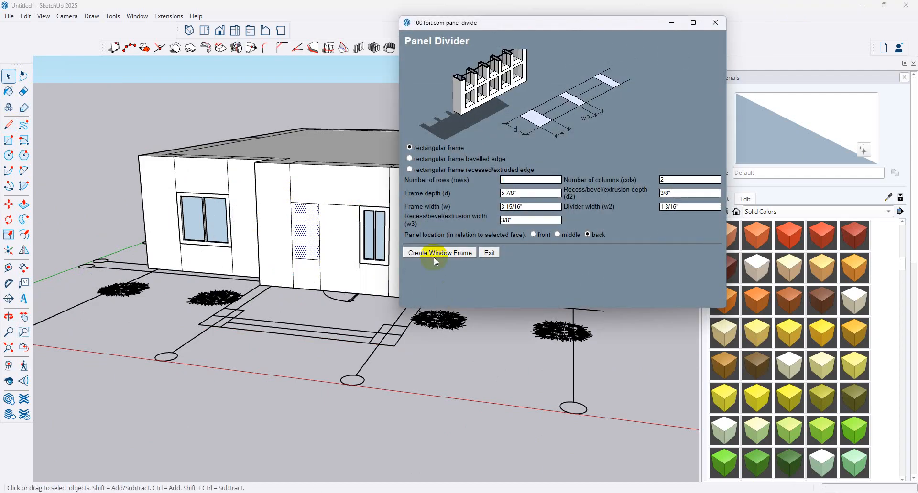
{"action": "left_click", "coordinate": [434, 312]}
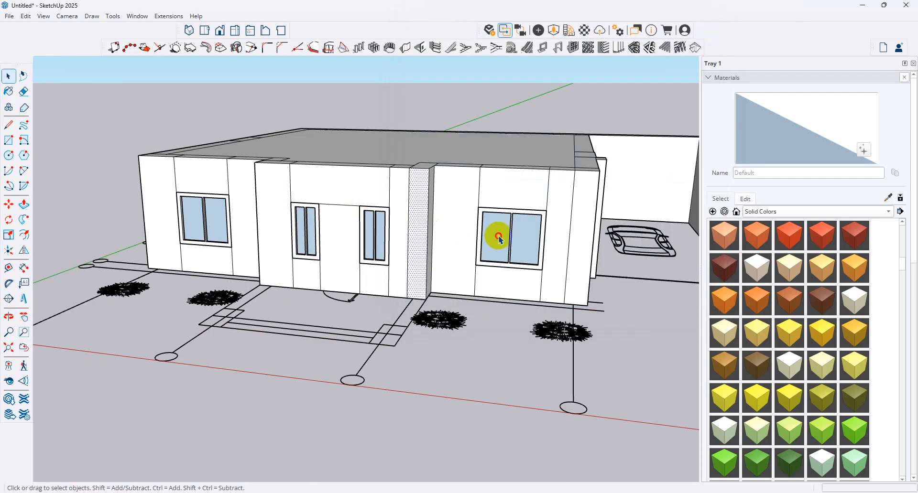
Step: Paint both panes of the front window nearest the garage with the Glass_Basic_01 material
{"action": "double_click", "coordinate": [494, 233]}
{"action": "left_click", "coordinate": [502, 231]}
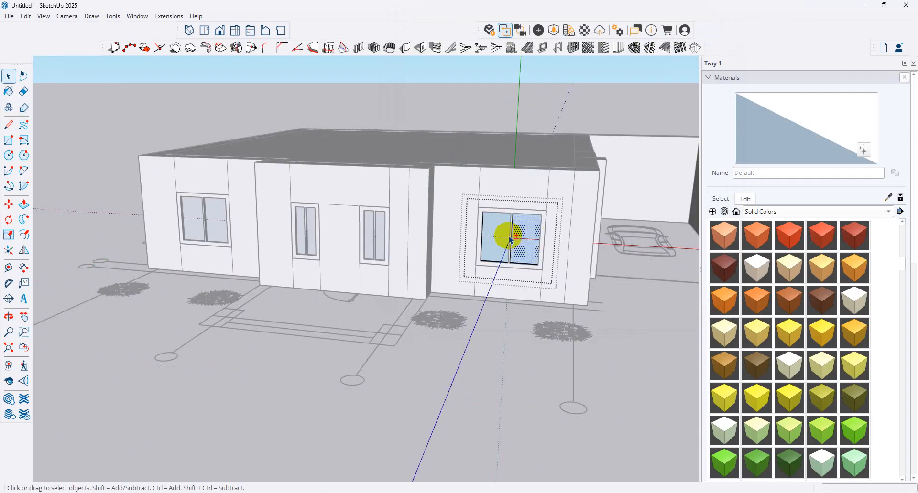
{"action": "left_click", "coordinate": [813, 211]}
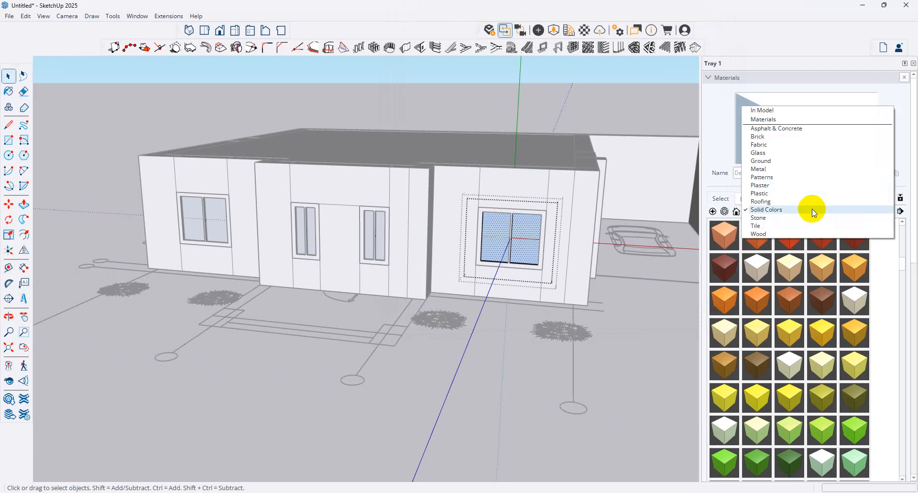
{"action": "left_click", "coordinate": [781, 152]}
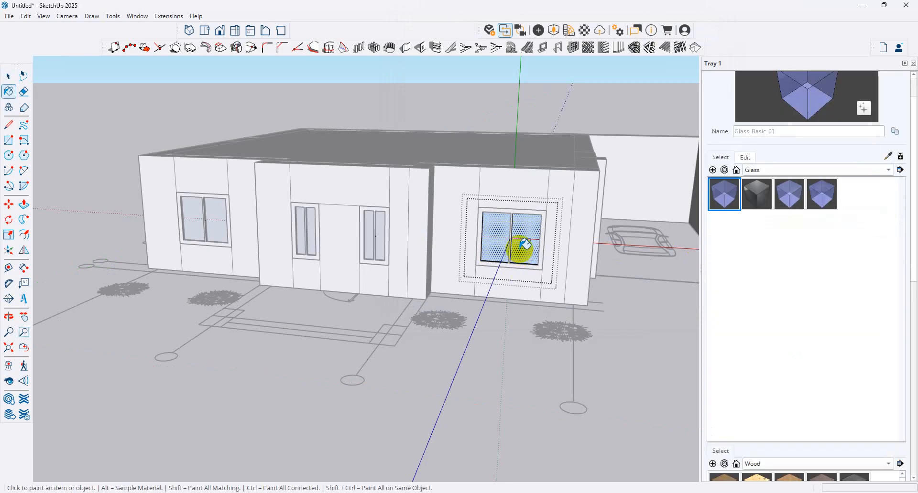
{"action": "left_click", "coordinate": [518, 249]}
Step: Paint both panes of the front window farthest from the garage with Glass_Basic_01
{"action": "left_click", "coordinate": [13, 79]}
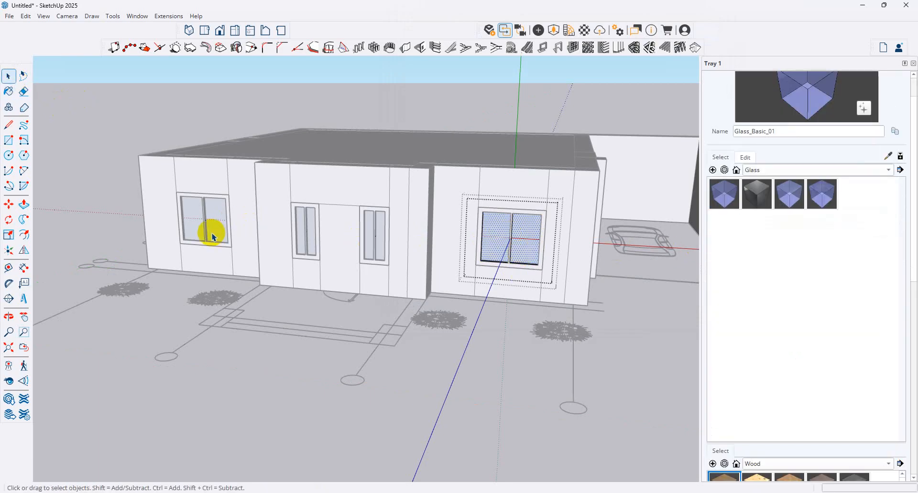
{"action": "left_click", "coordinate": [211, 234]}
{"action": "double_click", "coordinate": [215, 234]}
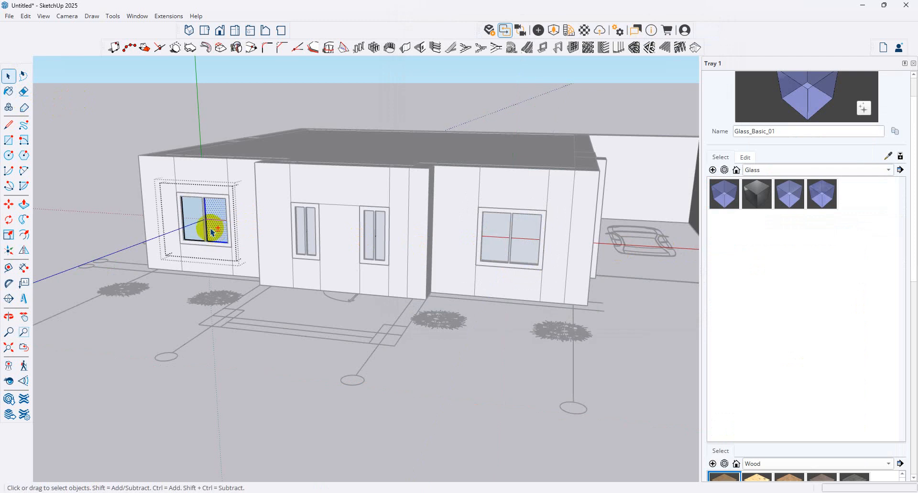
{"action": "left_click", "coordinate": [198, 224], "text": "ctrl"}
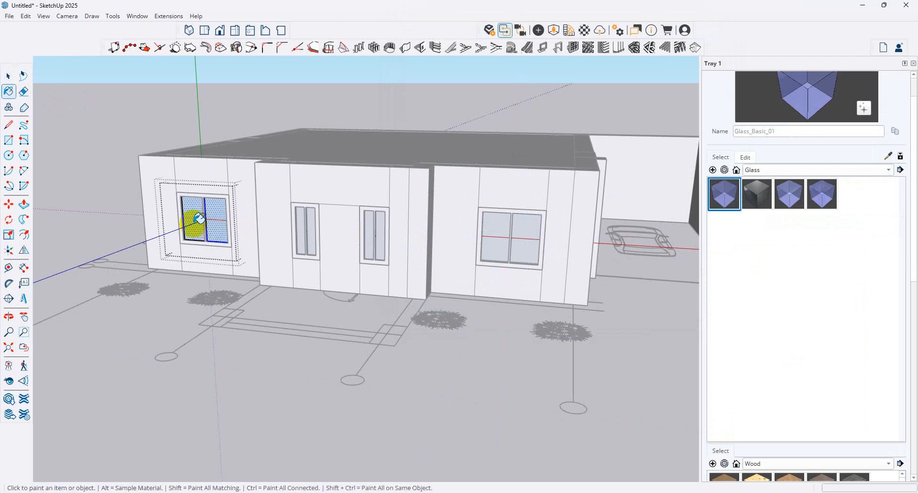
Step: Paint both panes of the front-door sidelight farther from the garage with Glass_Basic_01
{"action": "left_click", "coordinate": [8, 78]}
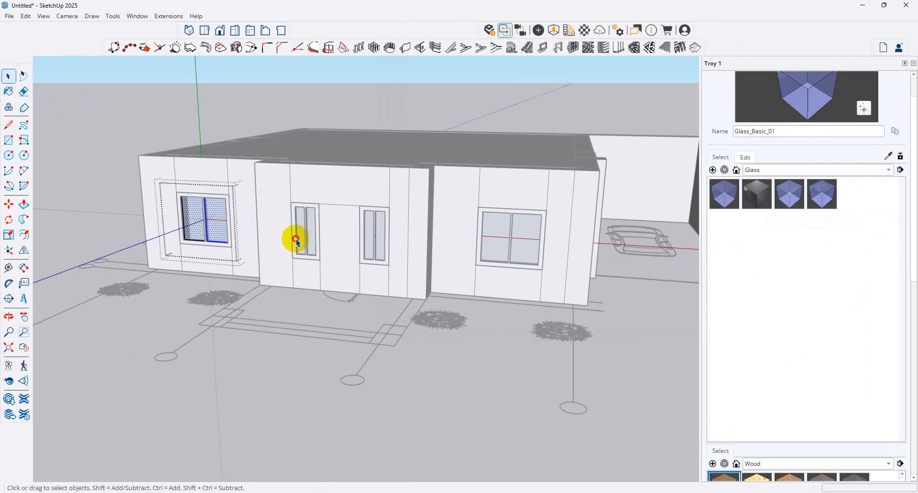
{"action": "double_click", "coordinate": [297, 238]}
{"action": "double_click", "coordinate": [302, 238]}
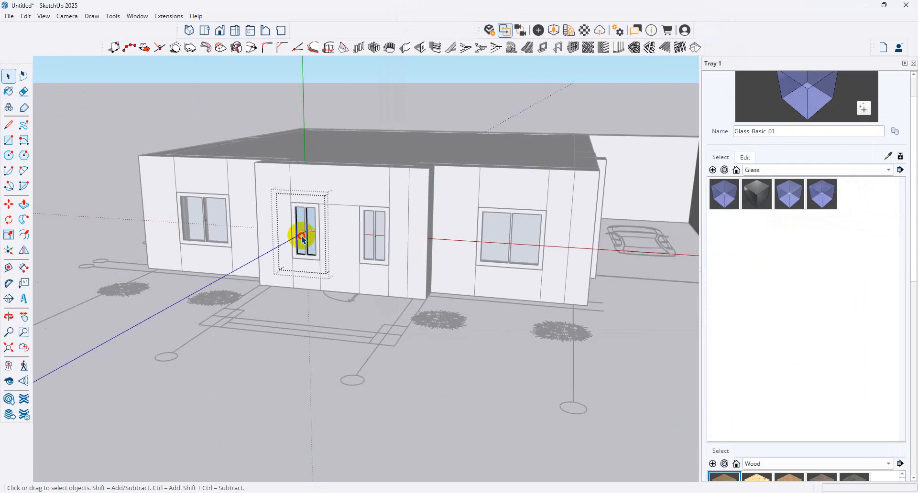
{"action": "left_click", "coordinate": [741, 199]}
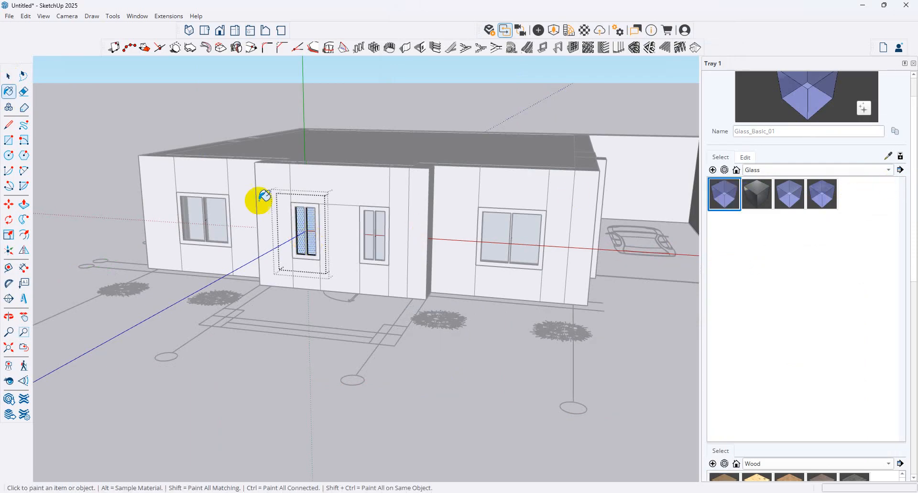
Step: Paint both panes of the front-door sidelight nearer the garage with Glass_Basic_01
{"action": "scroll", "coordinate": [297, 221], "scroll_direction": "up", "scroll_amount": 5}
{"action": "left_click", "coordinate": [8, 76]}
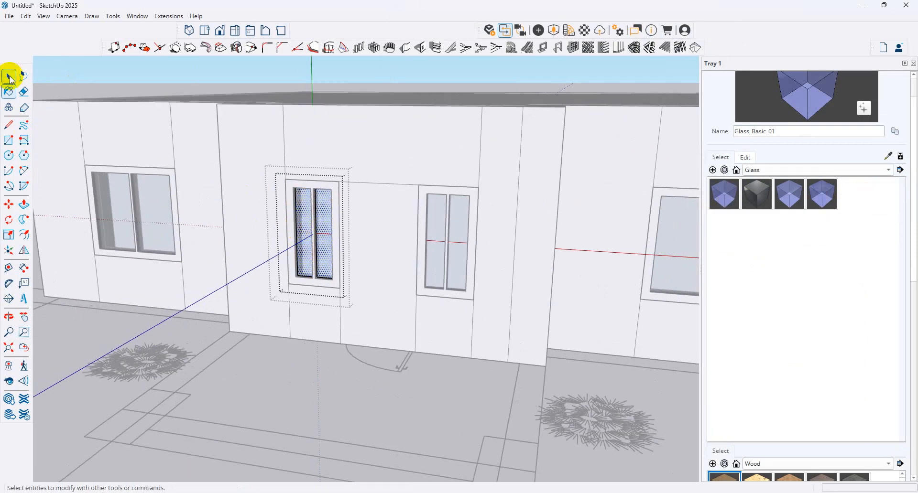
{"action": "double_click", "coordinate": [430, 246]}
{"action": "double_click", "coordinate": [430, 246]}
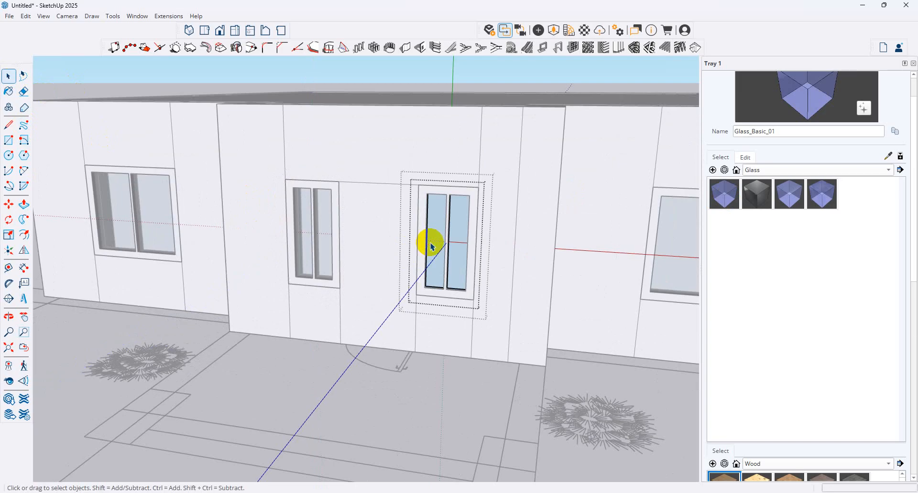
{"action": "left_click", "coordinate": [430, 246]}
{"action": "left_click", "coordinate": [466, 243], "text": "ctrl"}
{"action": "left_click", "coordinate": [753, 196]}
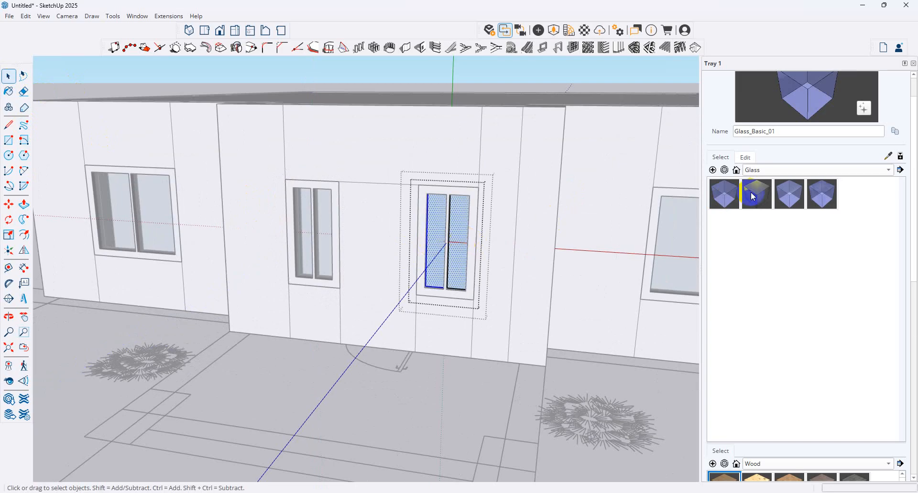
{"action": "left_click", "coordinate": [725, 198]}
{"action": "left_click", "coordinate": [447, 265]}
Step: Paint the panes of the window in the side wall opposite the garage with Glass_Basic_01
{"action": "scroll", "coordinate": [563, 342], "scroll_direction": "down", "scroll_amount": 6}
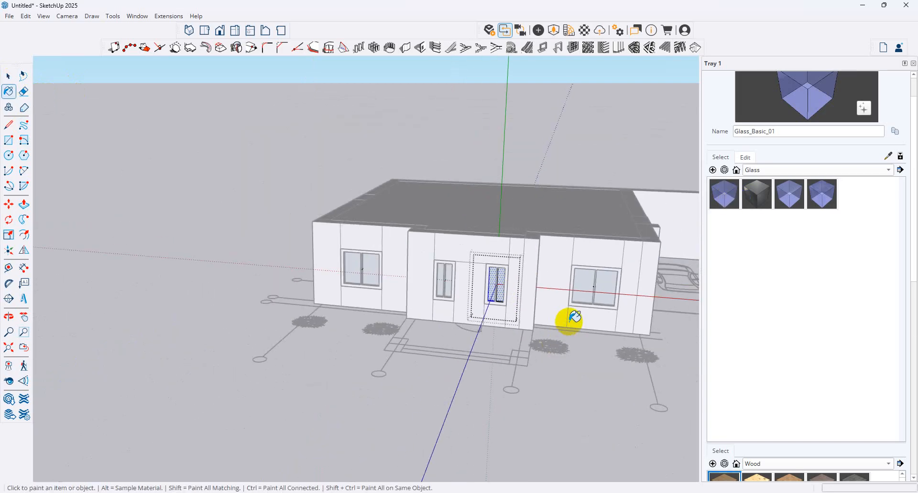
{"action": "middle_click_drag", "start_coordinate": [569, 318], "coordinate": [163, 252]}
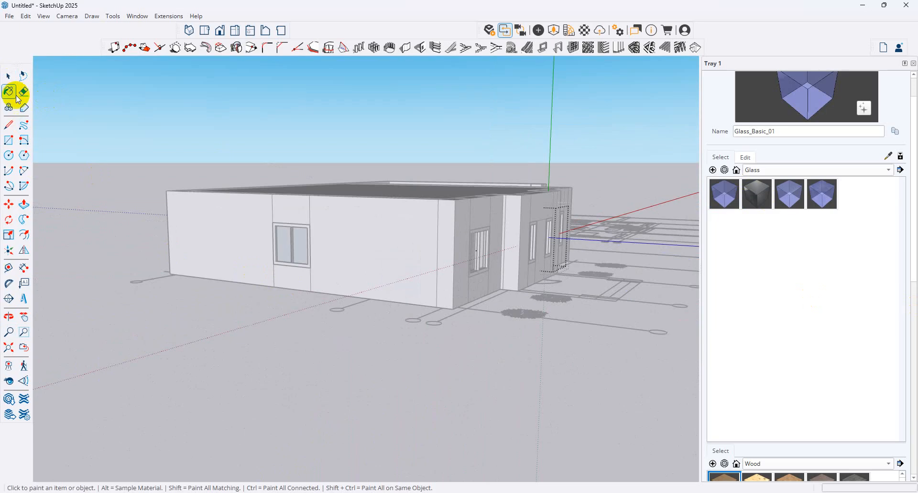
{"action": "left_click", "coordinate": [8, 77]}
{"action": "double_click", "coordinate": [274, 254]}
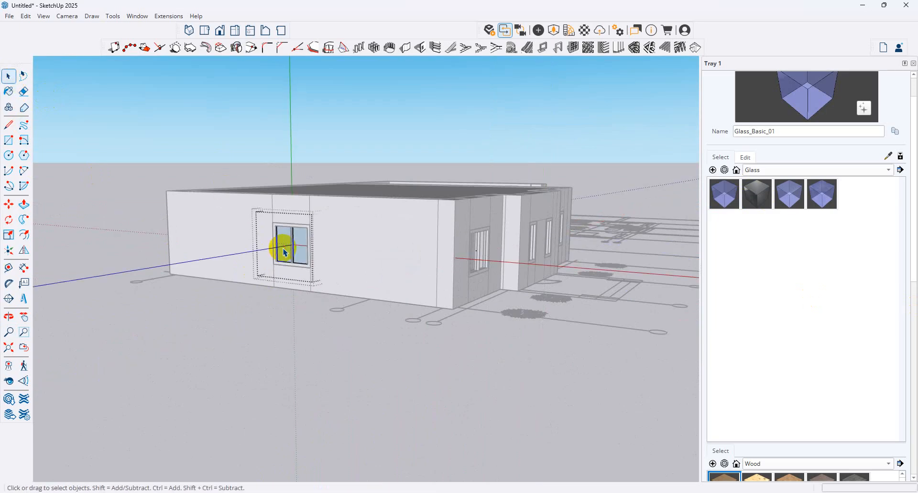
{"action": "left_click", "coordinate": [725, 196]}
{"action": "middle_click_drag", "start_coordinate": [324, 229], "coordinate": [474, 242]}
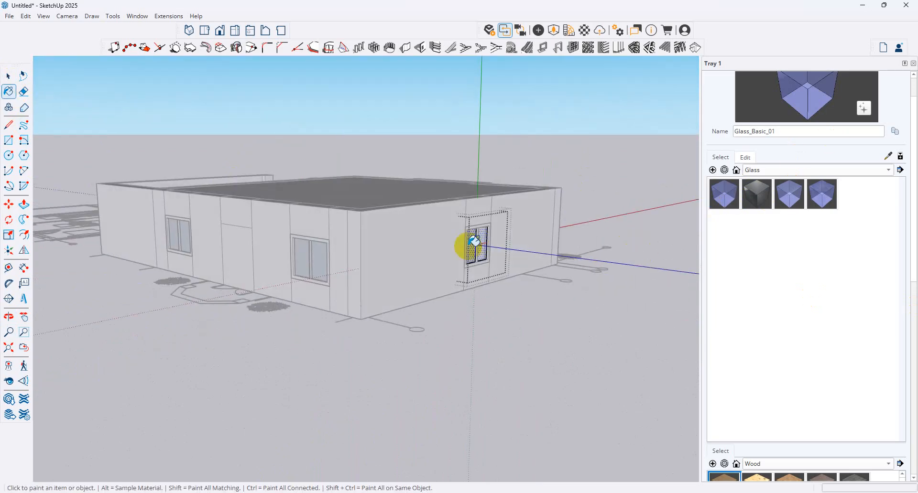
Step: Paint both panes of the family room window in the rear wall with Glass_Basic_01
{"action": "middle_click_drag", "start_coordinate": [510, 269], "coordinate": [361, 258]}
{"action": "left_click", "coordinate": [8, 76]}
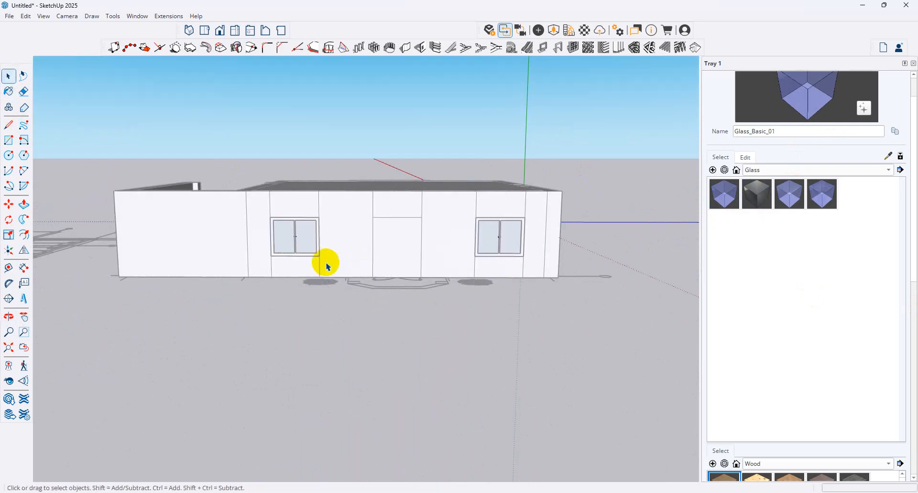
{"action": "double_click", "coordinate": [307, 243]}
{"action": "left_click", "coordinate": [309, 245]}
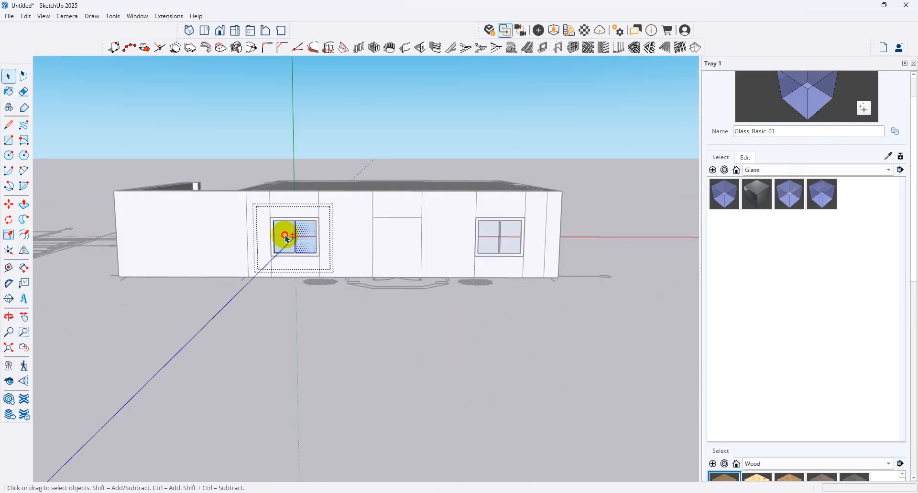
{"action": "left_click", "coordinate": [725, 197]}
{"action": "left_click", "coordinate": [283, 240]}
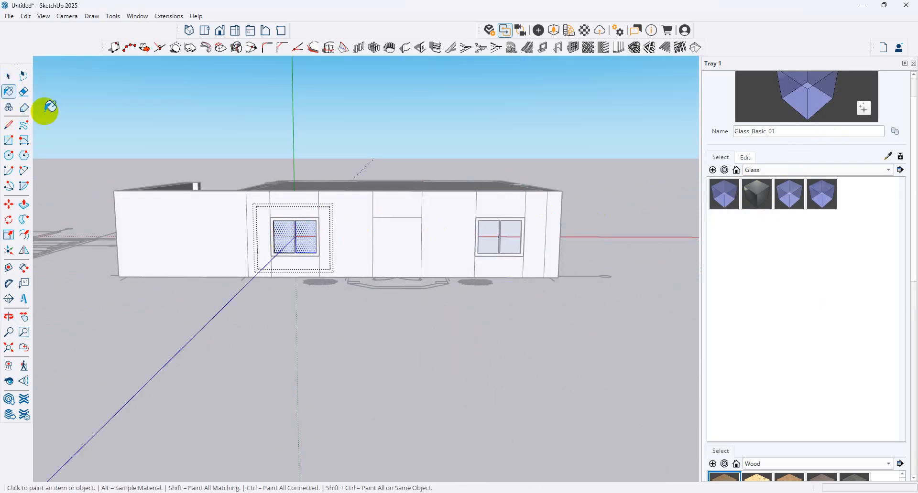
Step: Paint both panes of the dining room window in the rear wall with Glass_Basic_01 and leave the window group
{"action": "left_click", "coordinate": [9, 76]}
{"action": "double_click", "coordinate": [494, 240]}
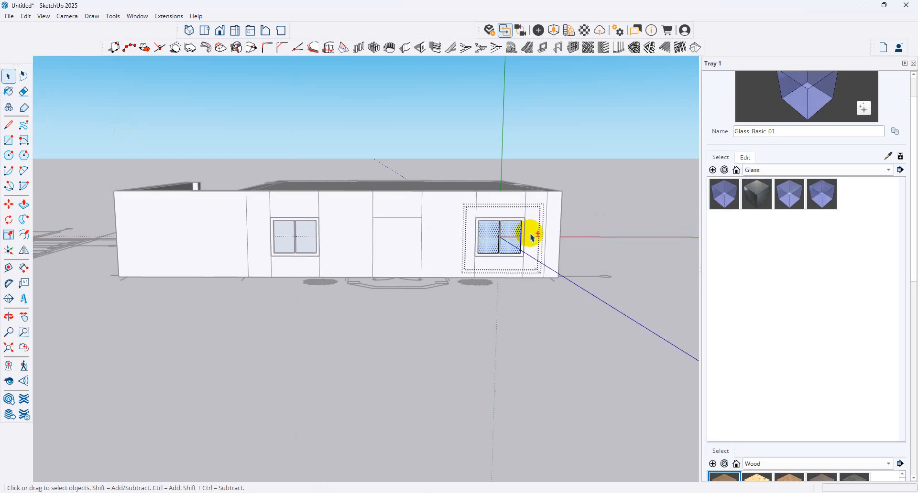
{"action": "left_click", "coordinate": [724, 194]}
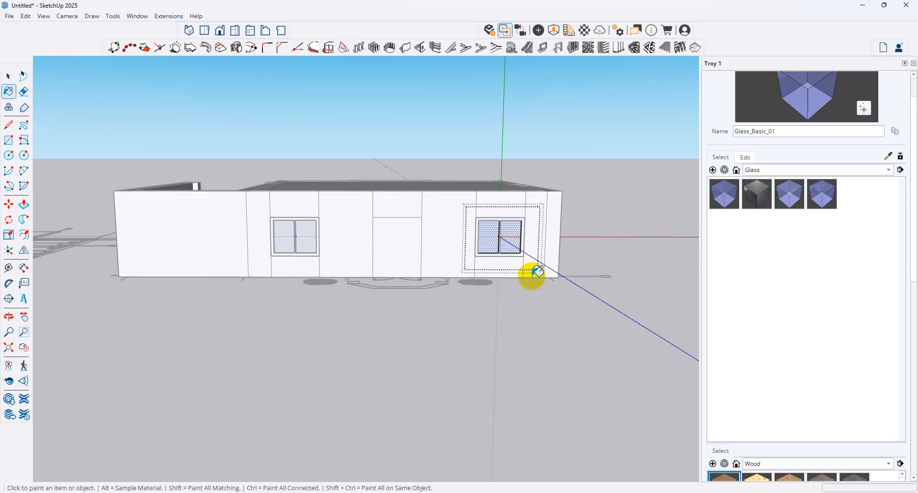
{"action": "left_click", "coordinate": [9, 76]}
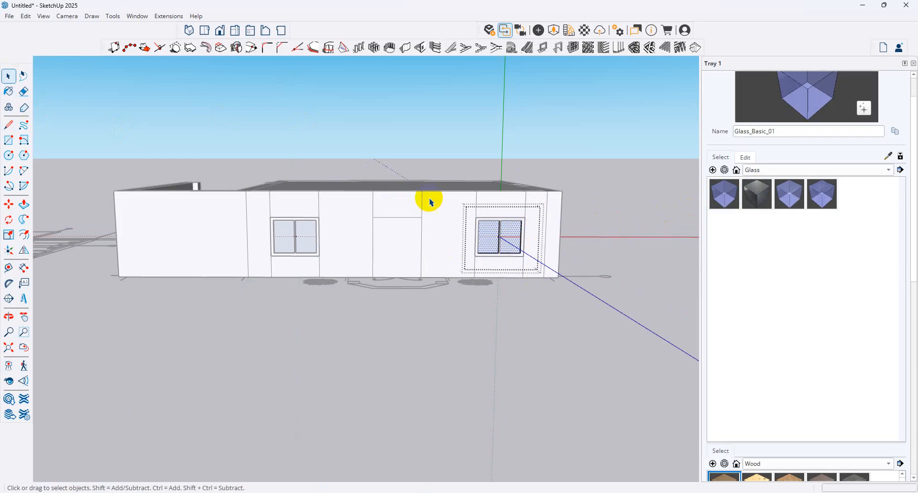
{"action": "left_click", "coordinate": [757, 169]}
{"action": "left_click", "coordinate": [602, 199]}
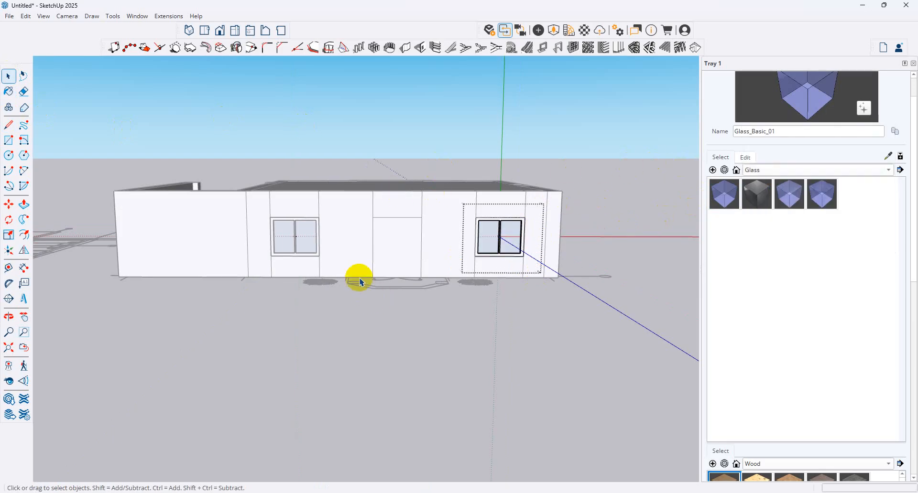
{"action": "left_click", "coordinate": [438, 353]}
Step: Delete the outer wall face of the rear door opening and select the inner face behind it
{"action": "left_click", "coordinate": [388, 258]}
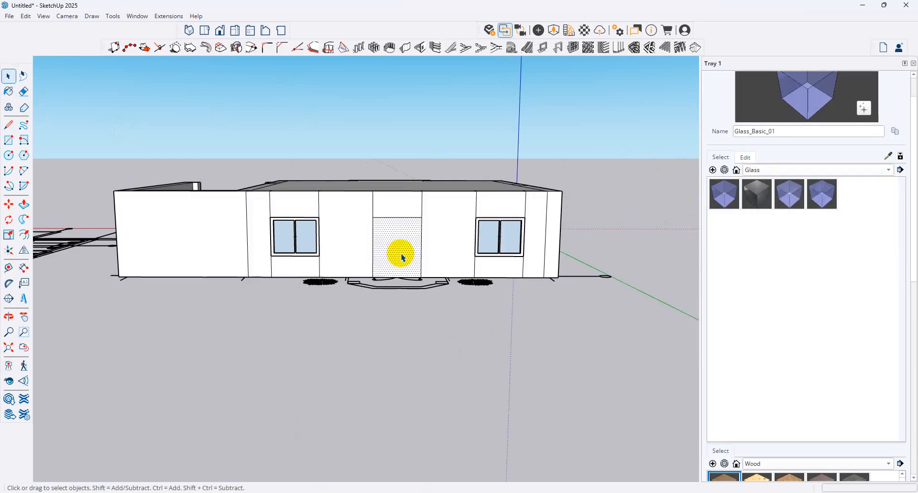
{"action": "left_click", "coordinate": [420, 276]}
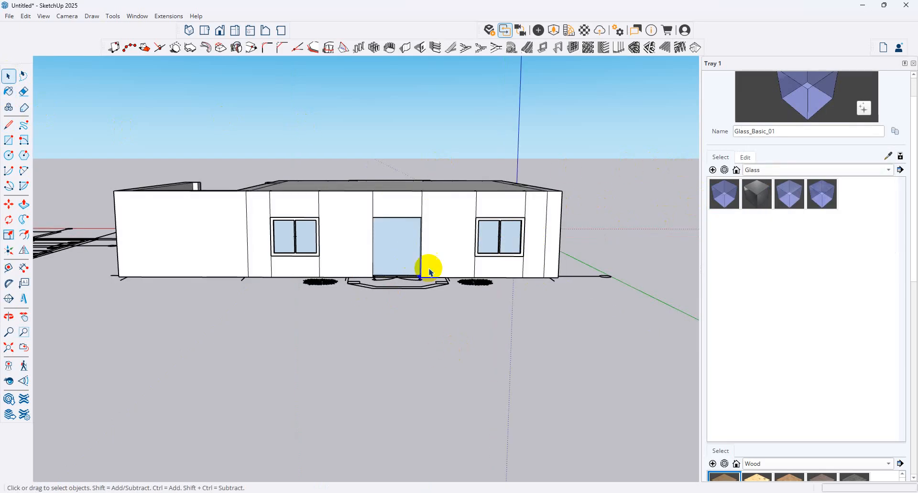
{"action": "left_click", "coordinate": [391, 237]}
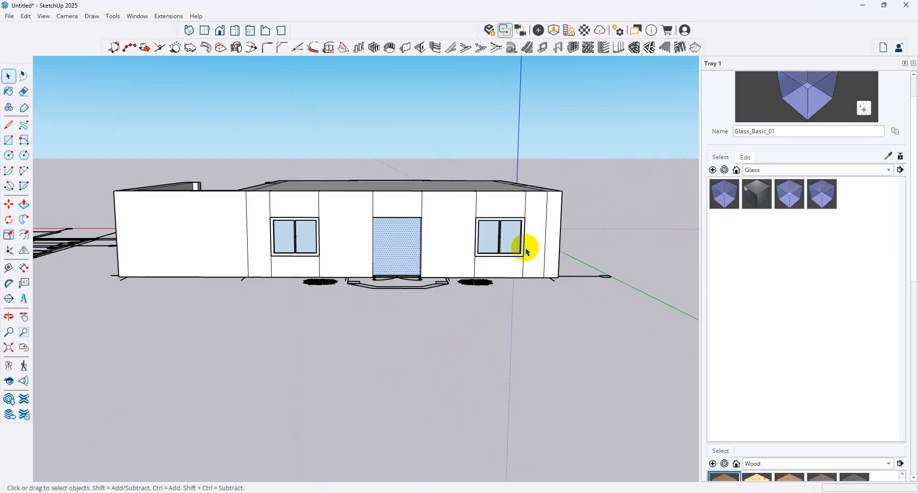
Step: Hide the large top face that covers the rooms of the house
{"action": "middle_click_drag", "start_coordinate": [523, 248], "coordinate": [478, 363]}
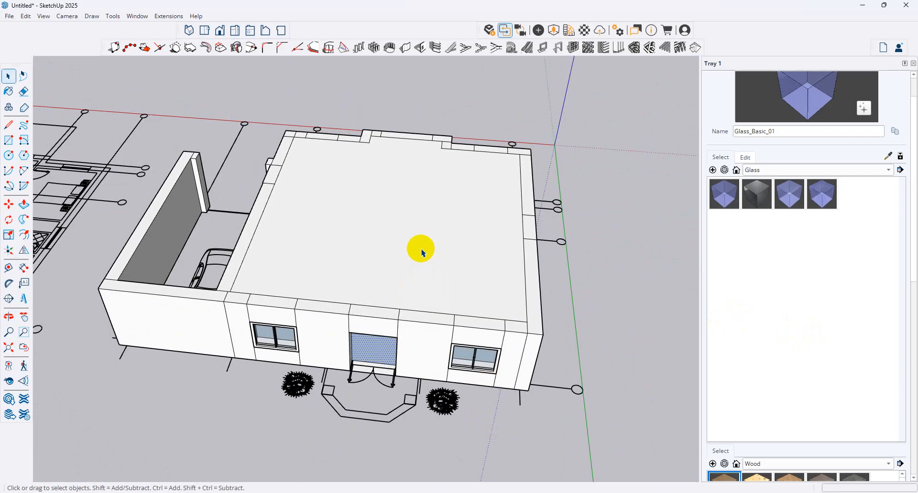
{"action": "right_click", "coordinate": [421, 250]}
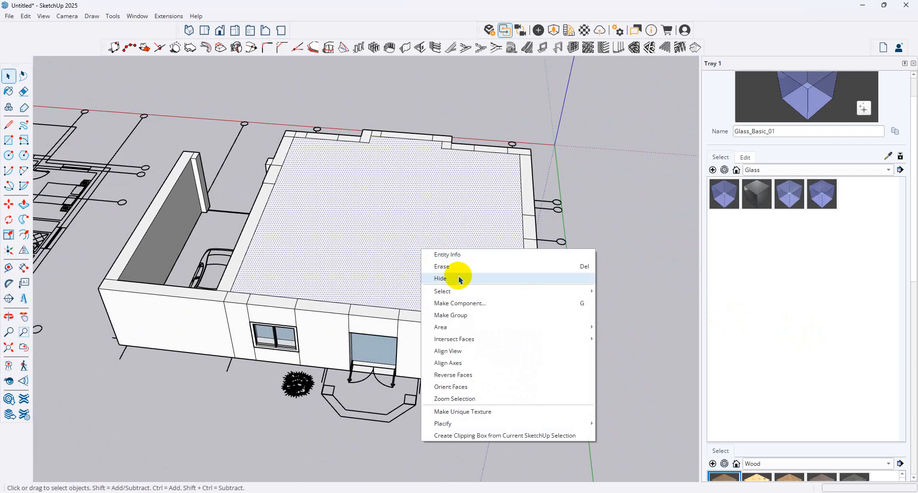
{"action": "left_click", "coordinate": [460, 279]}
Step: Delete the inner wall faces behind the framed windows in the front, side and rear walls
{"action": "middle_click_drag", "start_coordinate": [460, 280], "coordinate": [313, 158]}
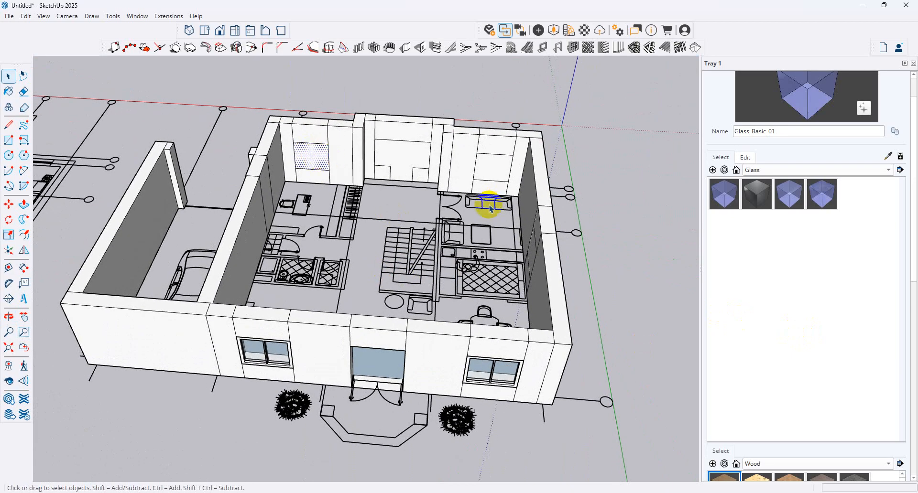
{"action": "left_click", "coordinate": [510, 190]}
{"action": "middle_click_drag", "start_coordinate": [566, 231], "coordinate": [500, 173]}
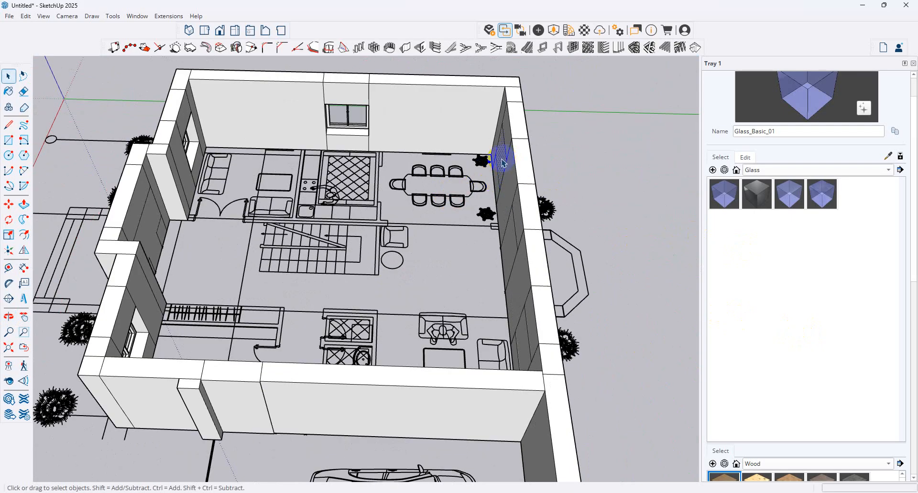
{"action": "middle_click_drag", "start_coordinate": [633, 250], "coordinate": [532, 263]}
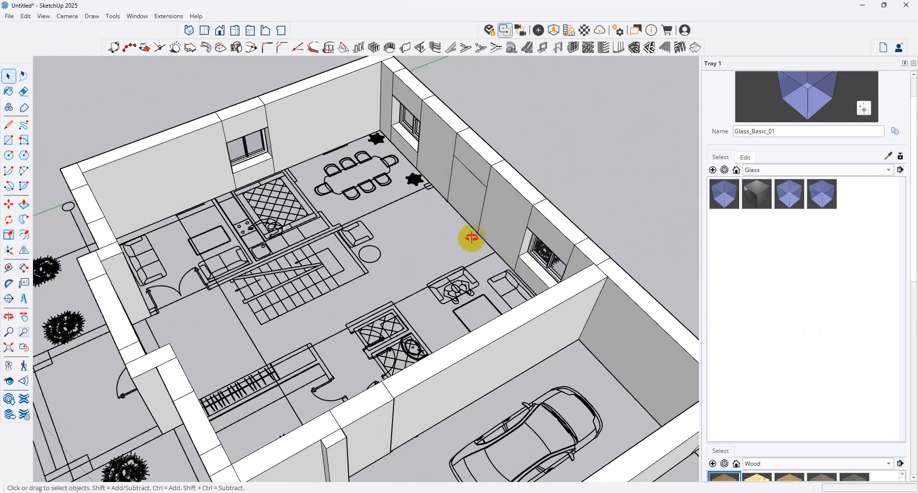
Step: Draw two 4' 6" vertical lines on the lobby wall's inside face, from the sills' inner corners up to the lintel
{"action": "middle_click_drag", "start_coordinate": [469, 240], "coordinate": [177, 59]}
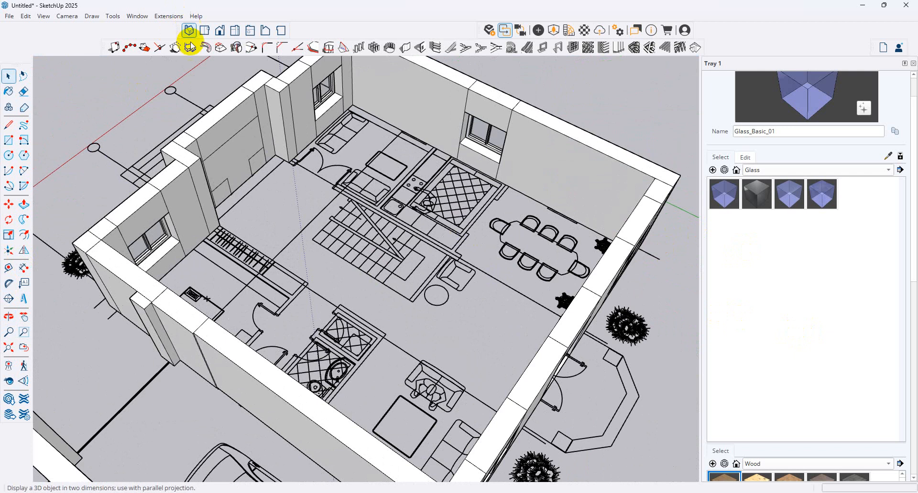
{"action": "left_click", "coordinate": [9, 125]}
{"action": "left_click", "coordinate": [223, 175]}
{"action": "left_click", "coordinate": [220, 145]}
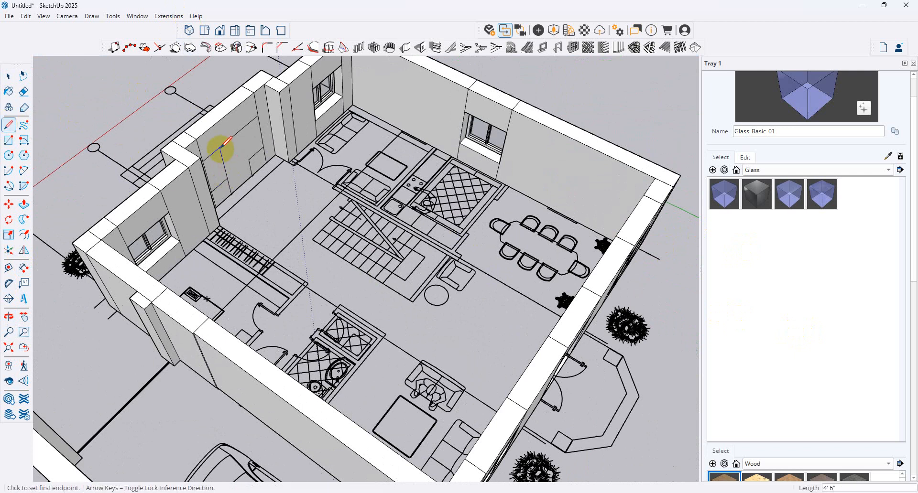
{"action": "left_click", "coordinate": [249, 159]}
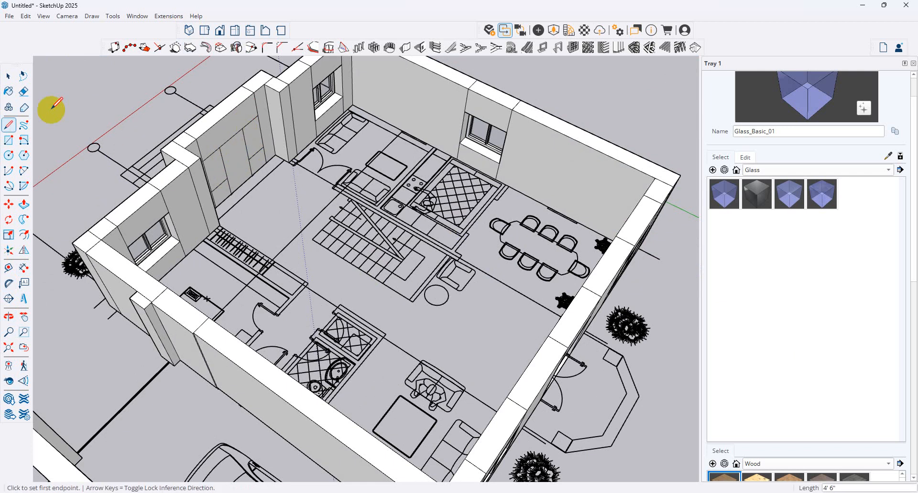
Step: Delete the inner wall faces behind the lobby windows and doorway and the inner face of the terrace door opening
{"action": "left_click", "coordinate": [8, 76]}
{"action": "key", "text": "Delete"}
{"action": "left_click", "coordinate": [245, 149]}
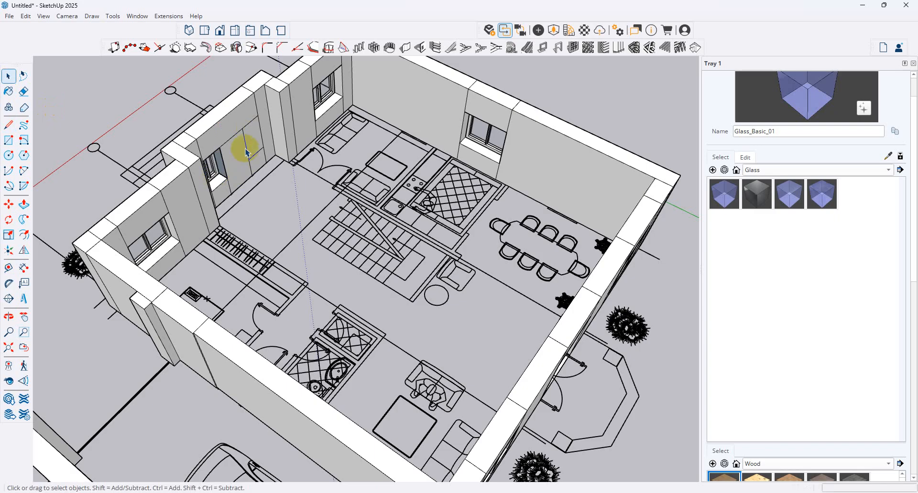
{"action": "middle_click_drag", "start_coordinate": [255, 176], "coordinate": [453, 241]}
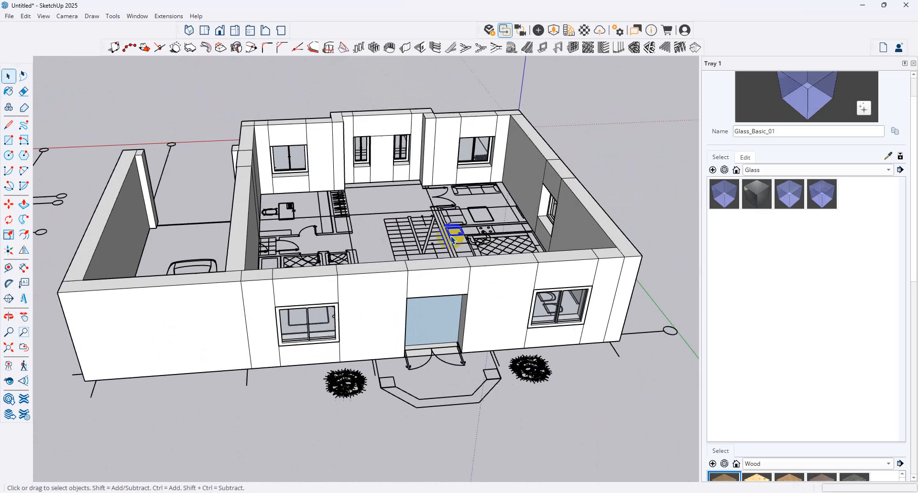
{"action": "left_click", "coordinate": [415, 325]}
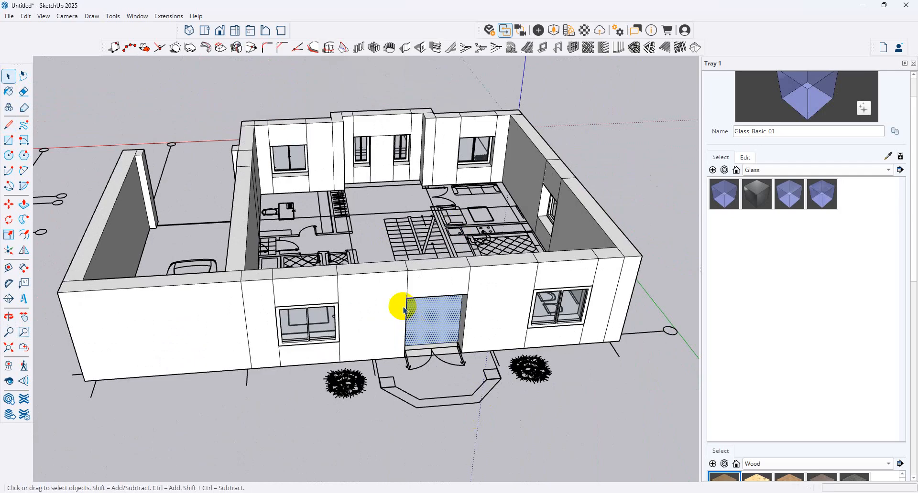
{"action": "key", "text": "Delete"}
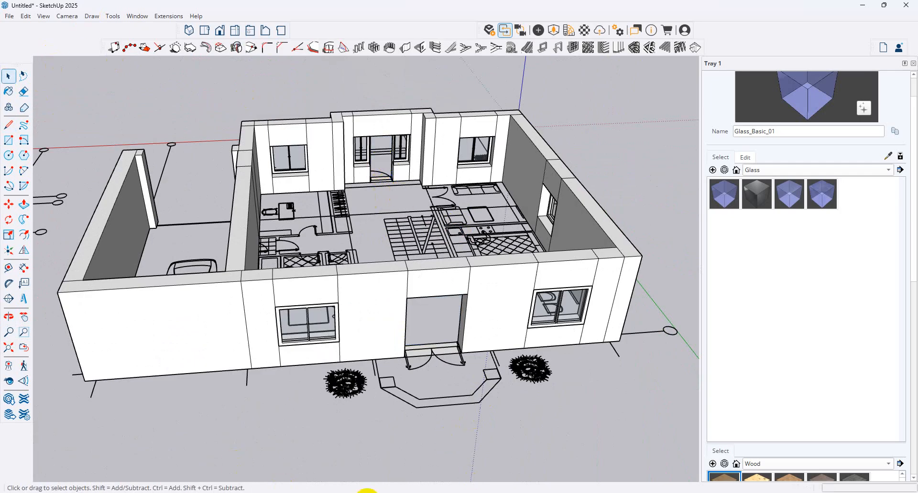
Step: Switch to the web browser and open 3dwarehouse.sketchup.com in a new tab
{"action": "key", "text": "alt+Tab"}
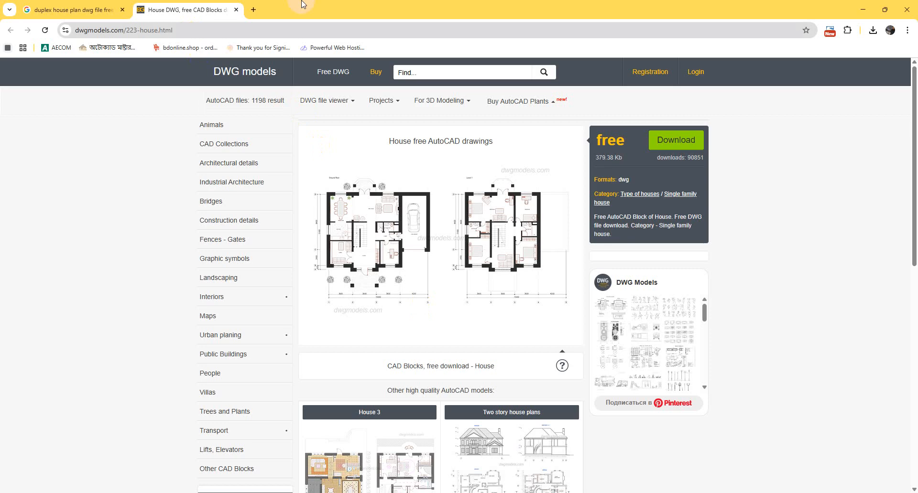
{"action": "left_click", "coordinate": [254, 10]}
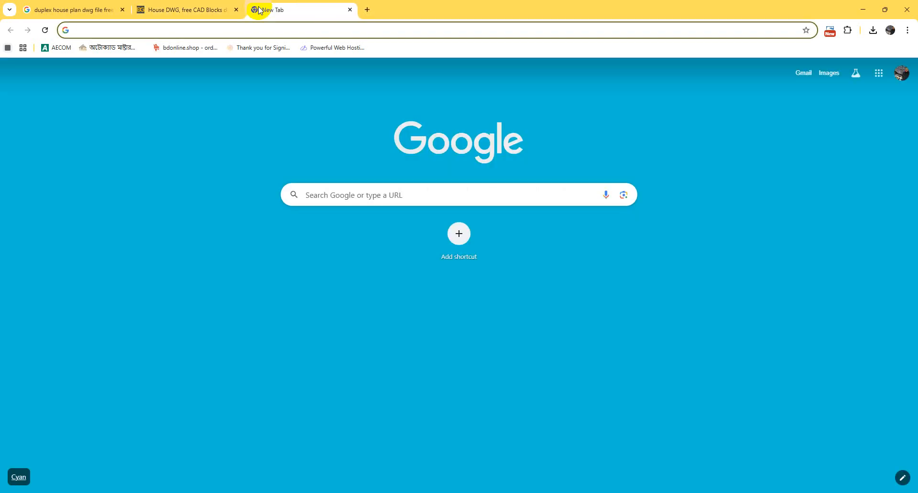
{"action": "type", "text": "d"}
{"action": "key", "text": "BackSpace"}
{"action": "key", "text": "BackSpace"}
{"action": "type", "text": "m"}
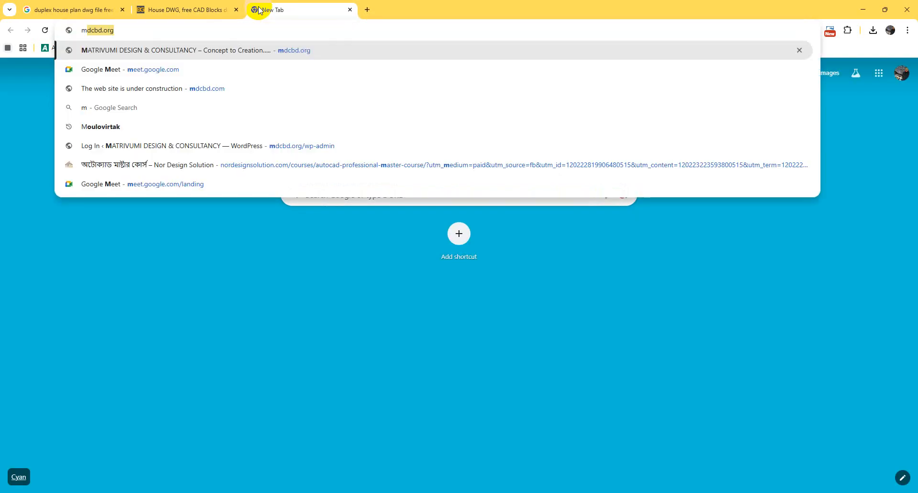
{"action": "key", "text": "BackSpace"}
{"action": "key", "text": "BackSpace"}
{"action": "type", "text": "3"}
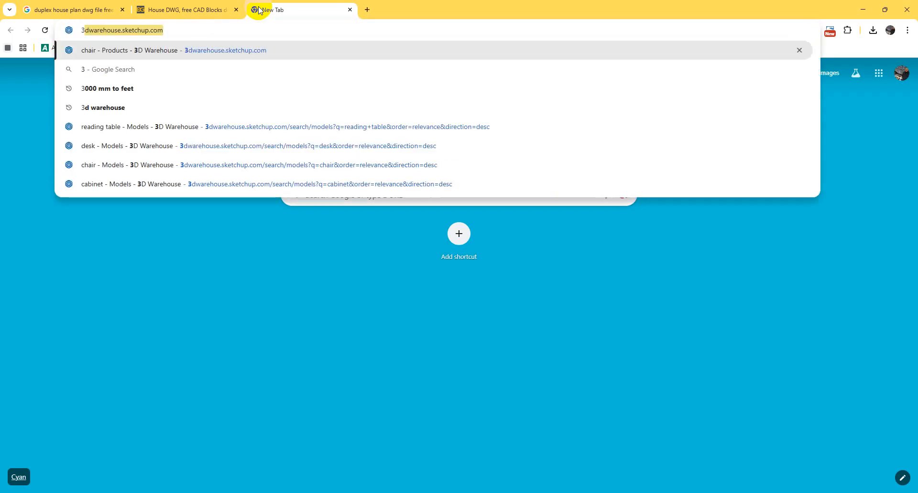
{"action": "key", "text": "Return"}
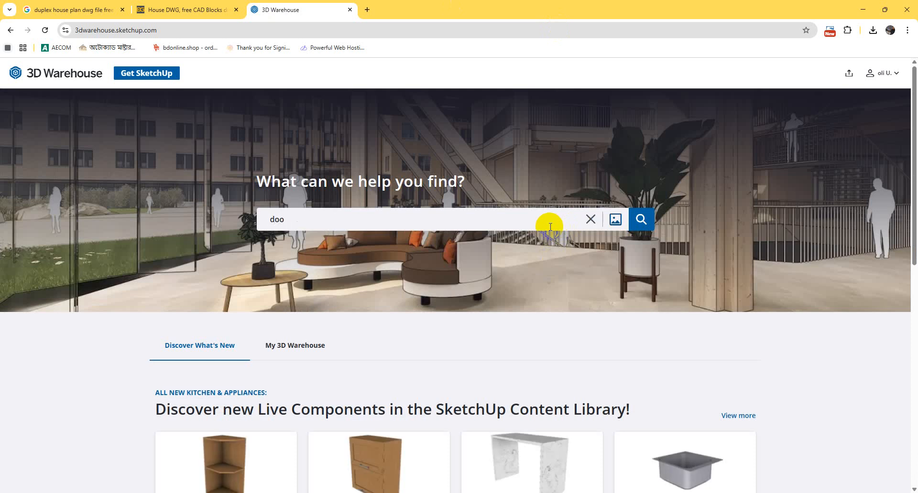
Step: Search 3D Warehouse for "door" and refine the search to "double door"
{"action": "key", "text": "Return"}
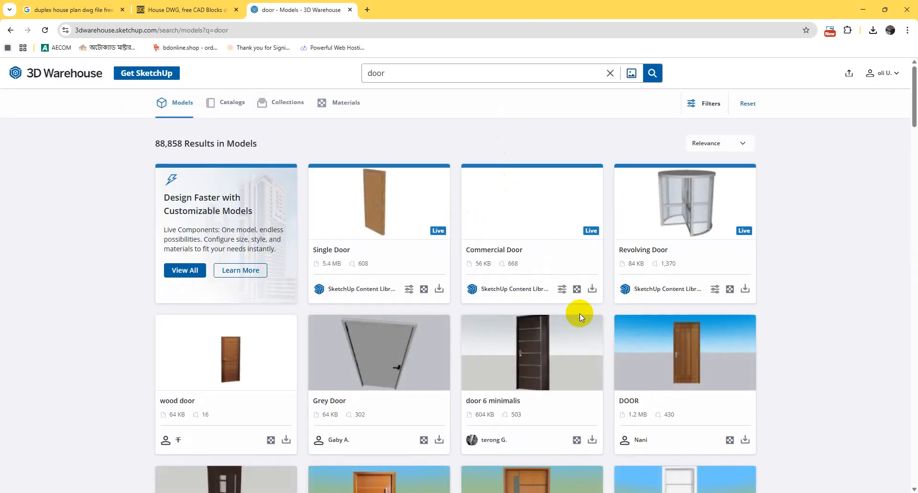
{"action": "scroll", "coordinate": [590, 334], "scroll_direction": "down", "scroll_amount": 2}
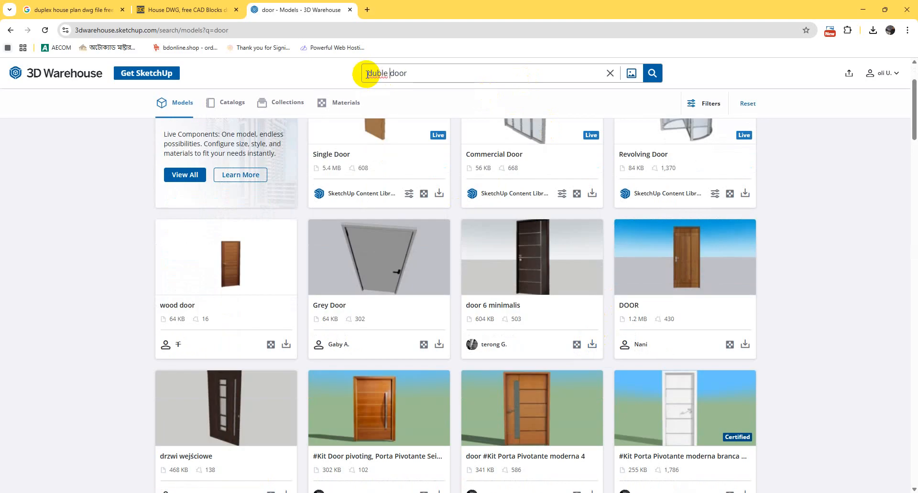
{"action": "right_click", "coordinate": [382, 78]}
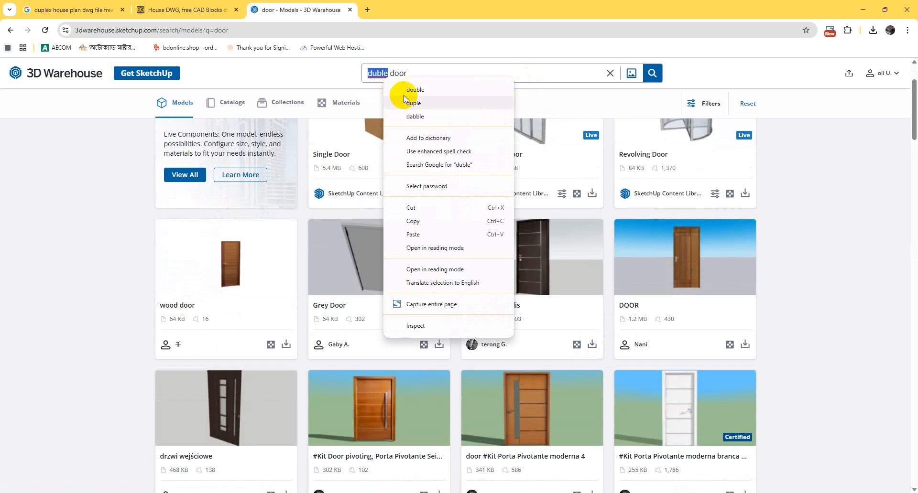
{"action": "left_click", "coordinate": [405, 92]}
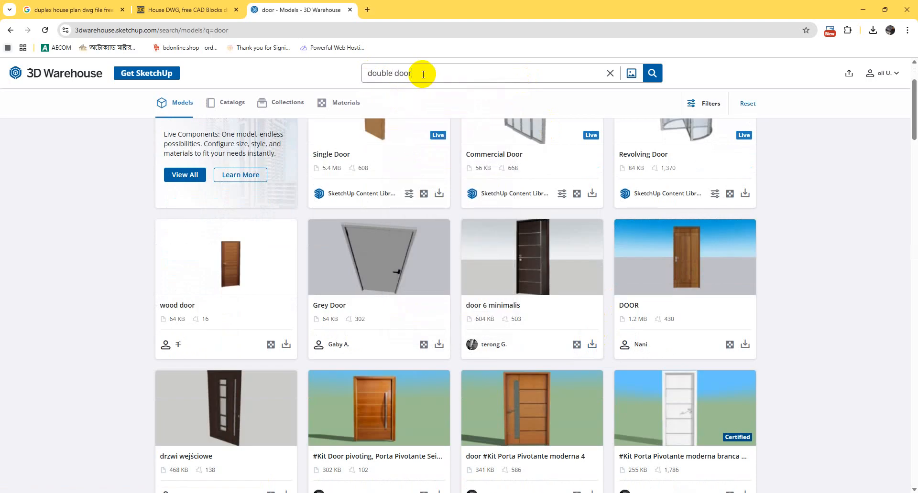
{"action": "key", "text": "Return"}
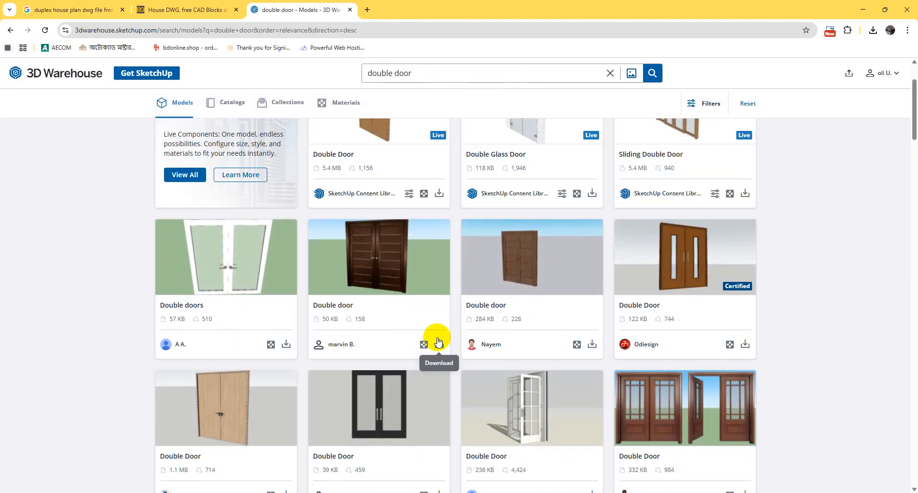
Step: Browse the double door models and download the 1.8 MB dark red Double Door with curved glass panels and a transom
{"action": "scroll", "coordinate": [554, 237], "scroll_direction": "down", "scroll_amount": 2}
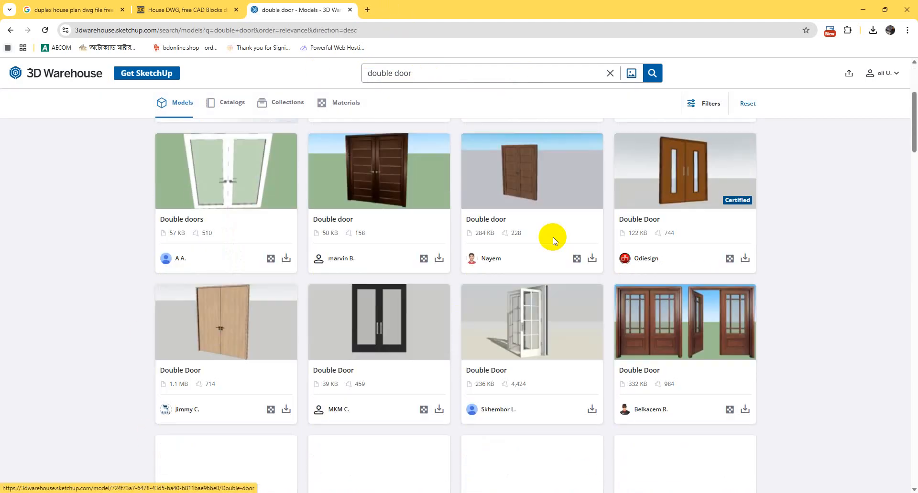
{"action": "scroll", "coordinate": [429, 204], "scroll_direction": "down", "scroll_amount": 2}
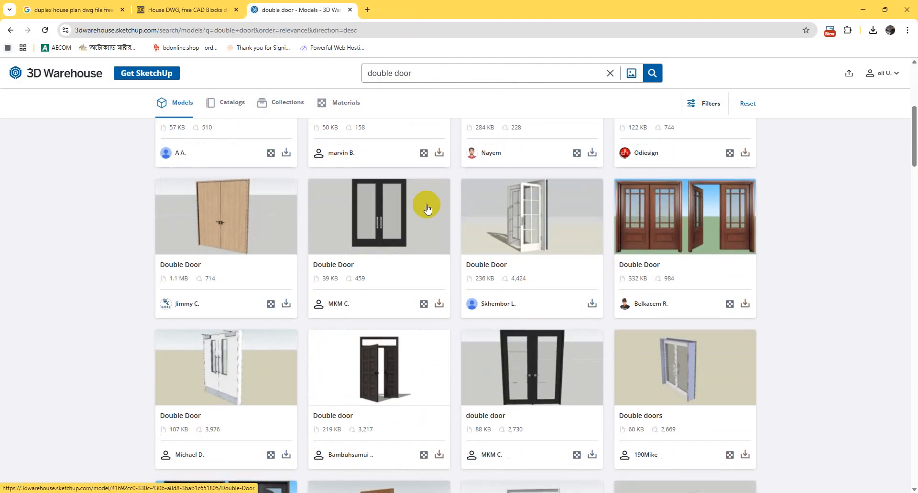
{"action": "scroll", "coordinate": [427, 207], "scroll_direction": "down", "scroll_amount": 4}
{"action": "scroll", "coordinate": [426, 208], "scroll_direction": "down", "scroll_amount": 3}
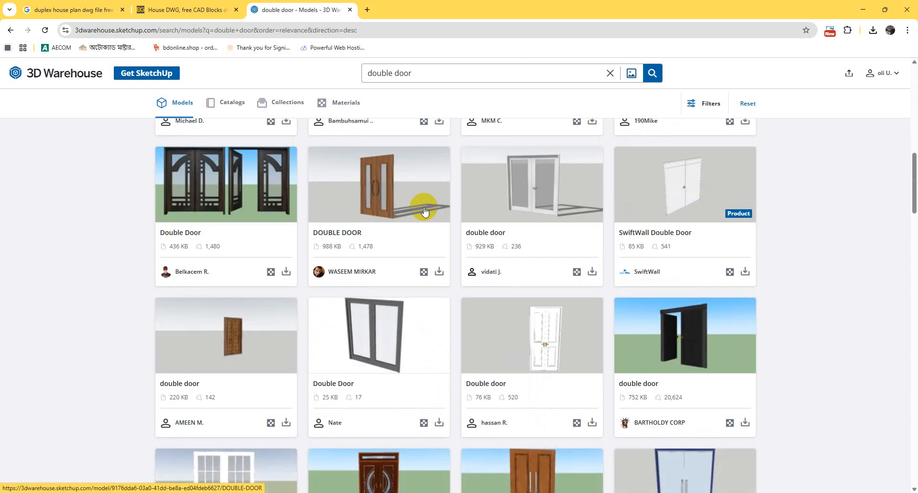
{"action": "scroll", "coordinate": [424, 209], "scroll_direction": "down", "scroll_amount": 3}
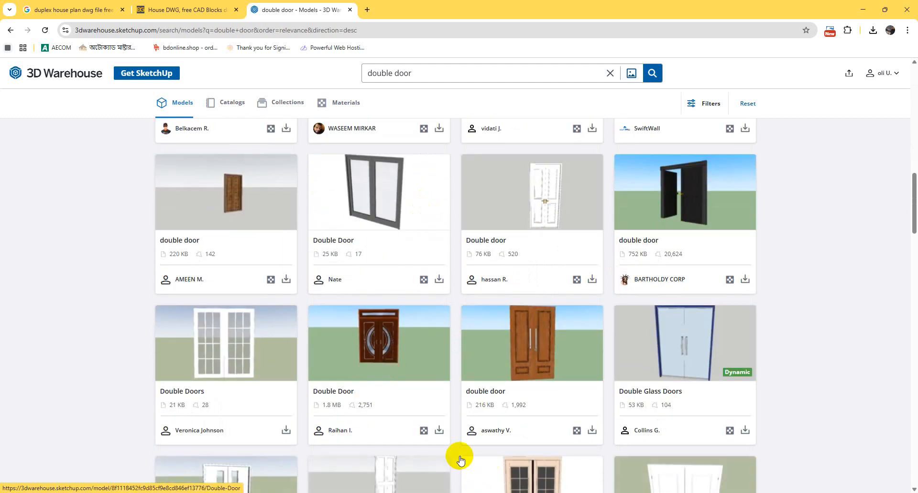
{"action": "left_click", "coordinate": [438, 431]}
{"action": "left_click", "coordinate": [479, 351]}
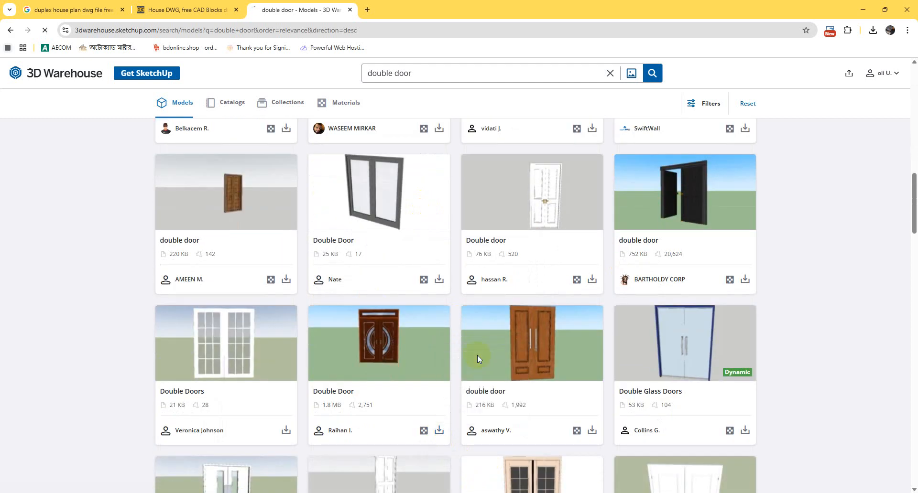
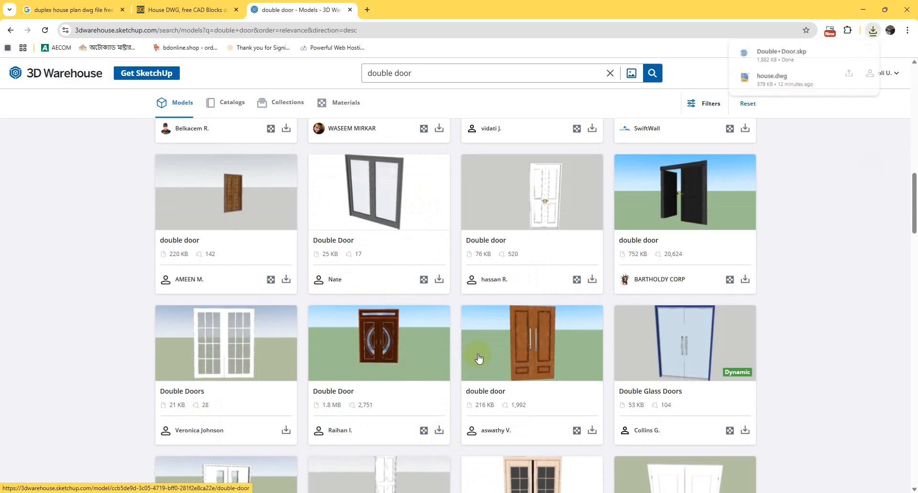
Step: Return to SketchUp and import Double+Door from the Downloads folder, using the SketchUp Files format
{"action": "left_click", "coordinate": [866, 13]}
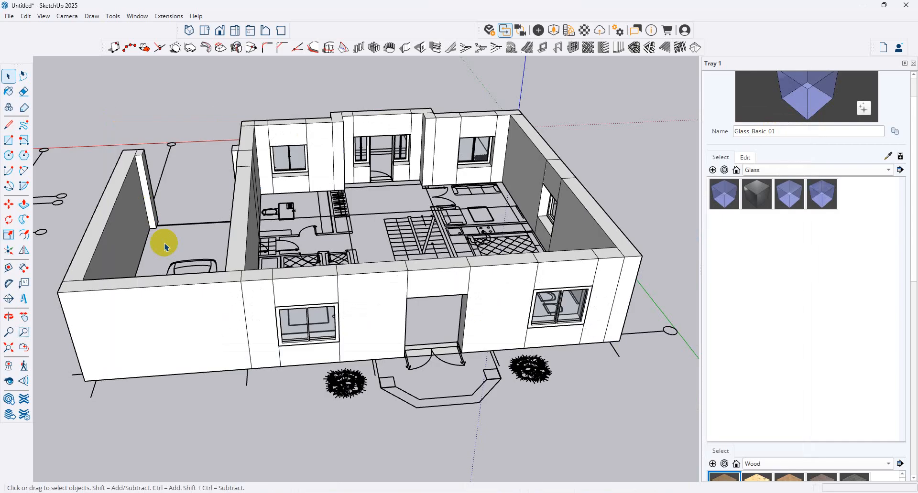
{"action": "left_click", "coordinate": [10, 18]}
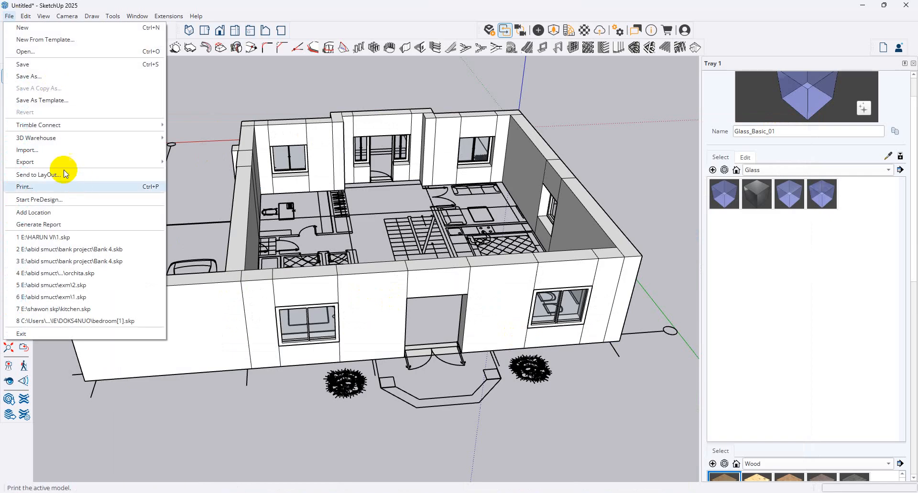
{"action": "left_click", "coordinate": [45, 148]}
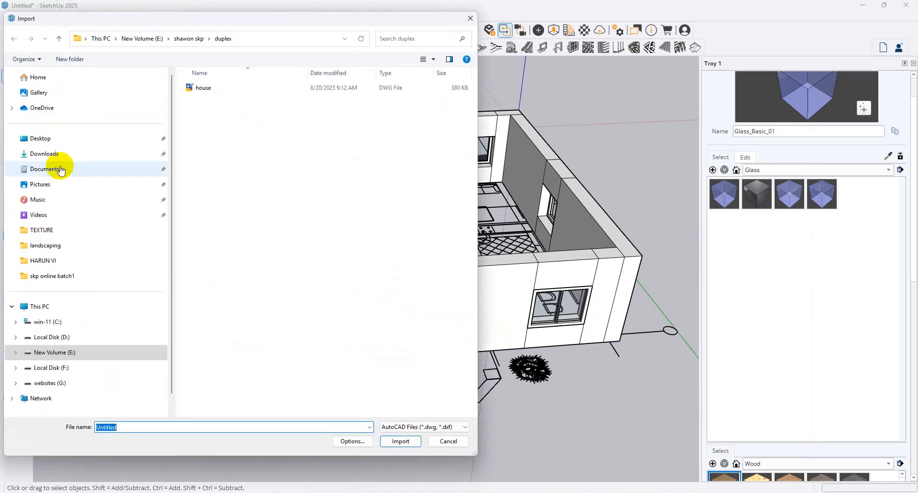
{"action": "left_click", "coordinate": [44, 138]}
{"action": "left_click", "coordinate": [58, 153]}
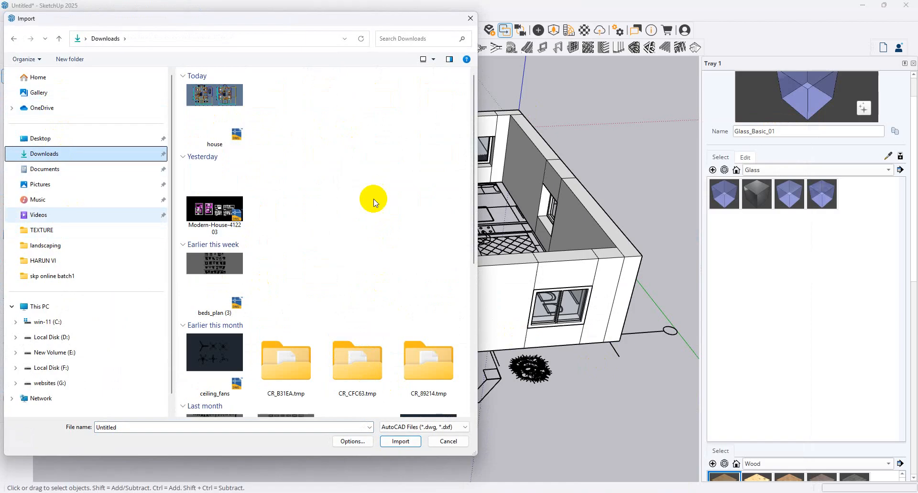
{"action": "left_click", "coordinate": [416, 427]}
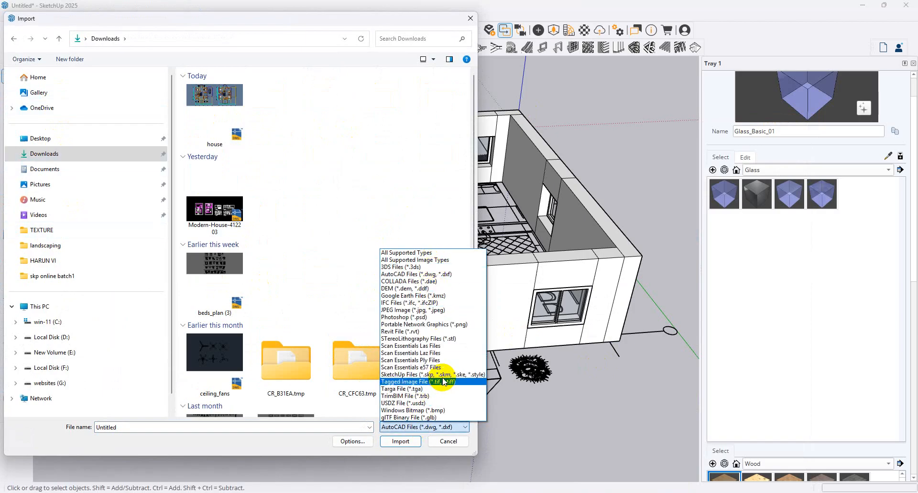
{"action": "left_click", "coordinate": [418, 374]}
{"action": "double_click", "coordinate": [214, 126]}
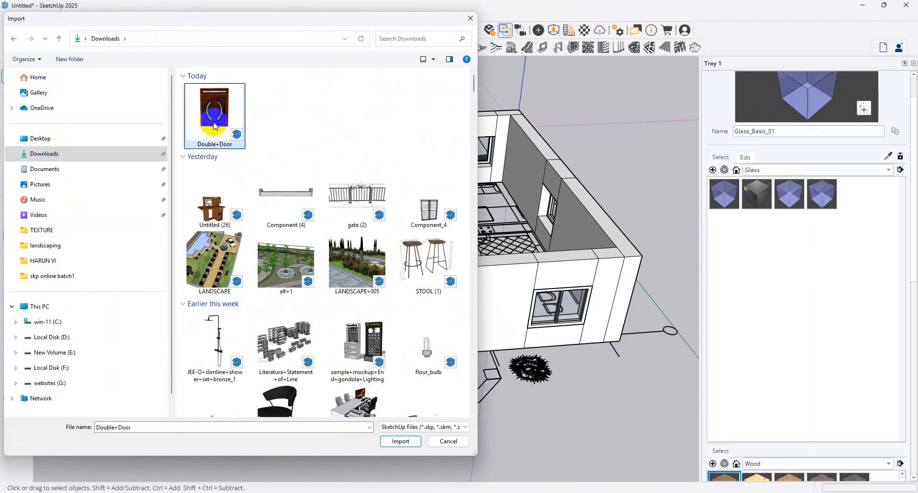
Step: Move the imported double door by its lower right corner to the matching bottom corner of the terrace door opening
{"action": "scroll", "coordinate": [495, 387], "scroll_direction": "up", "scroll_amount": 5}
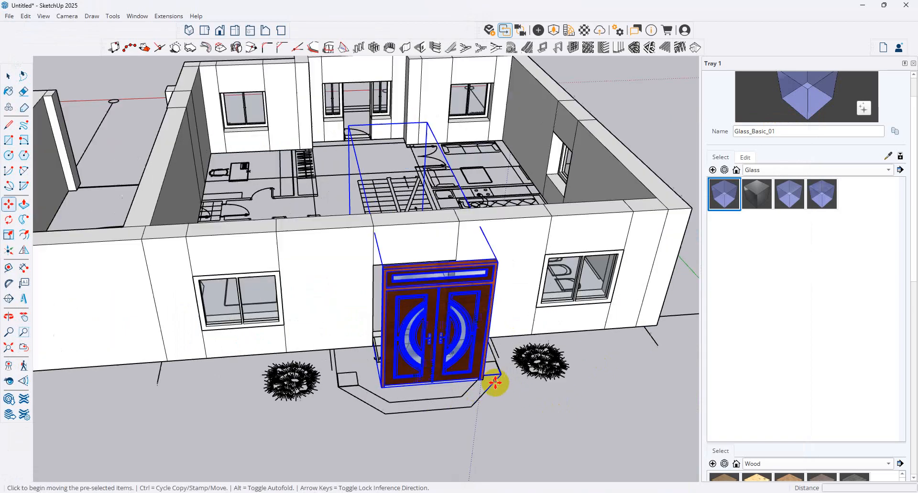
{"action": "left_click", "coordinate": [477, 378]}
{"action": "left_click", "coordinate": [428, 324]}
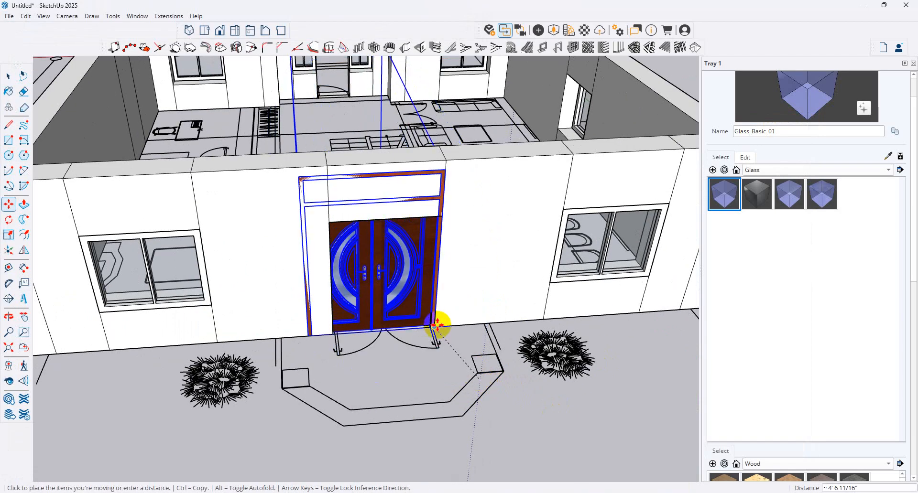
Step: Scale the double door narrower along the red axis, towards the width of the terrace door opening
{"action": "left_click", "coordinate": [8, 235]}
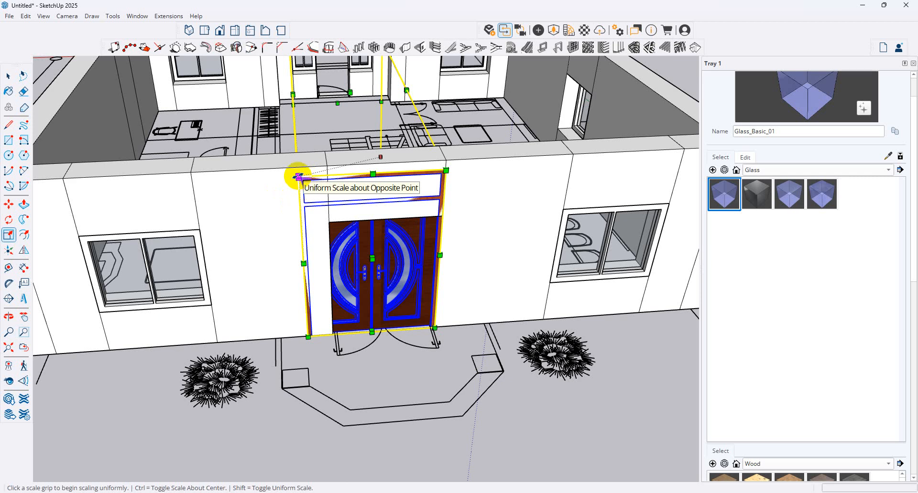
{"action": "middle_click_drag", "start_coordinate": [508, 254], "coordinate": [483, 254]}
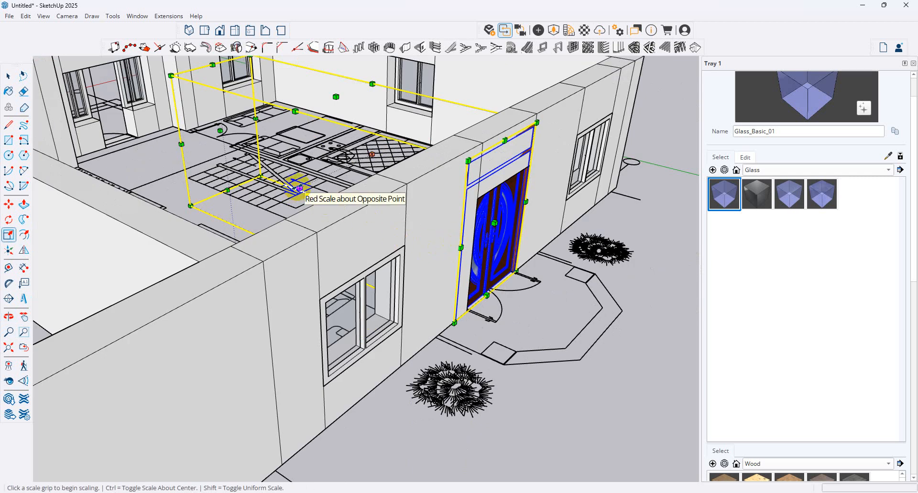
{"action": "left_click", "coordinate": [299, 189]}
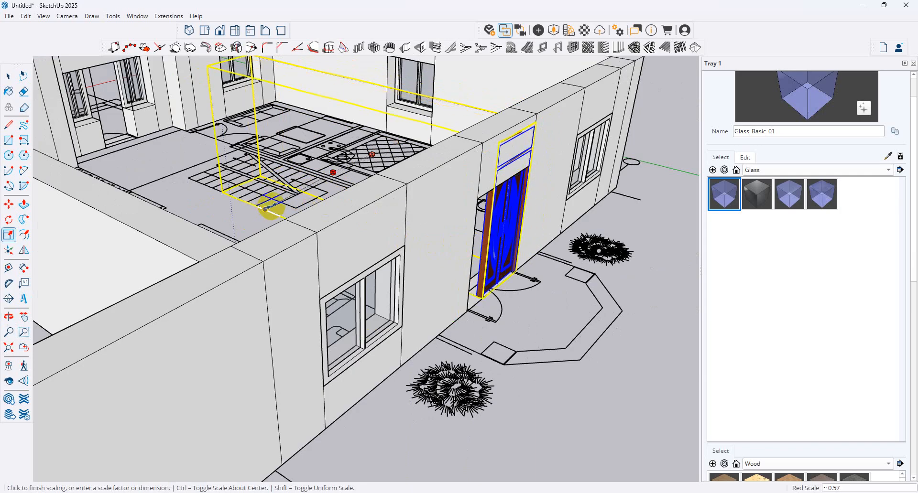
{"action": "scroll", "coordinate": [296, 239], "scroll_direction": "up", "scroll_amount": 4}
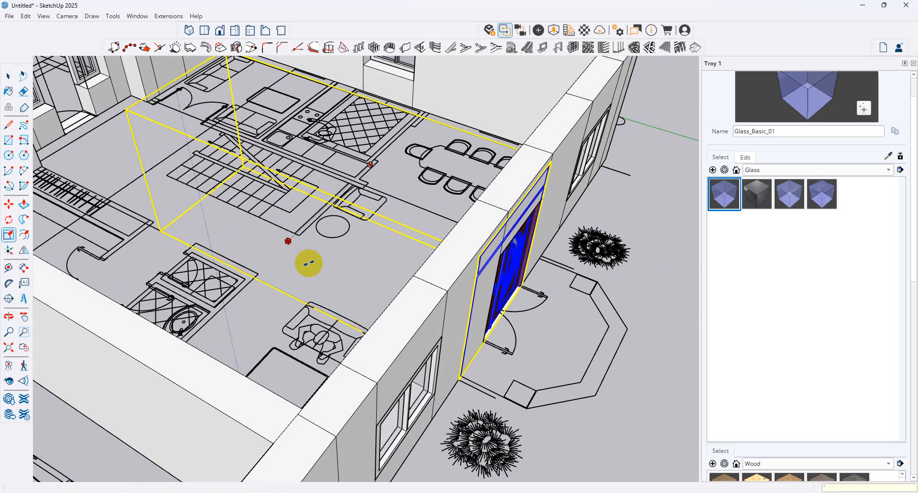
{"action": "left_click", "coordinate": [8, 77]}
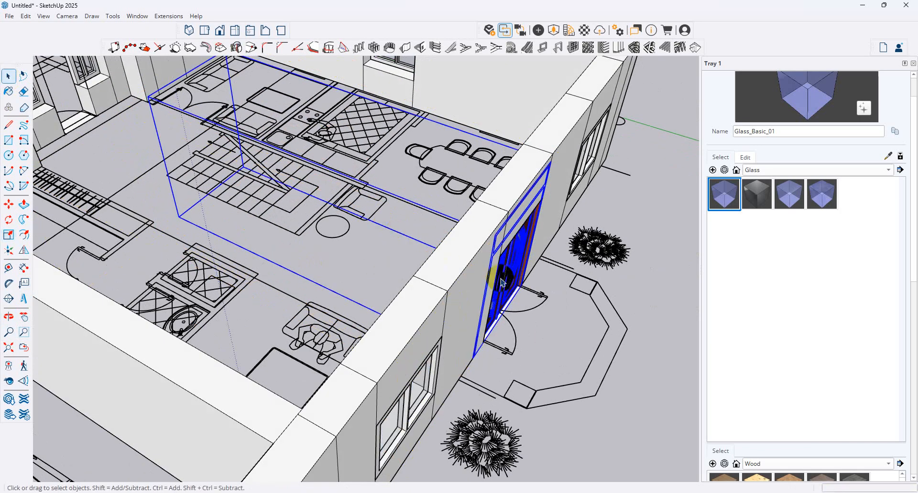
Step: Open the imported double door component, delete its stray geometry extending into the house, and close the component
{"action": "left_click", "coordinate": [399, 218]}
{"action": "double_click", "coordinate": [508, 273]}
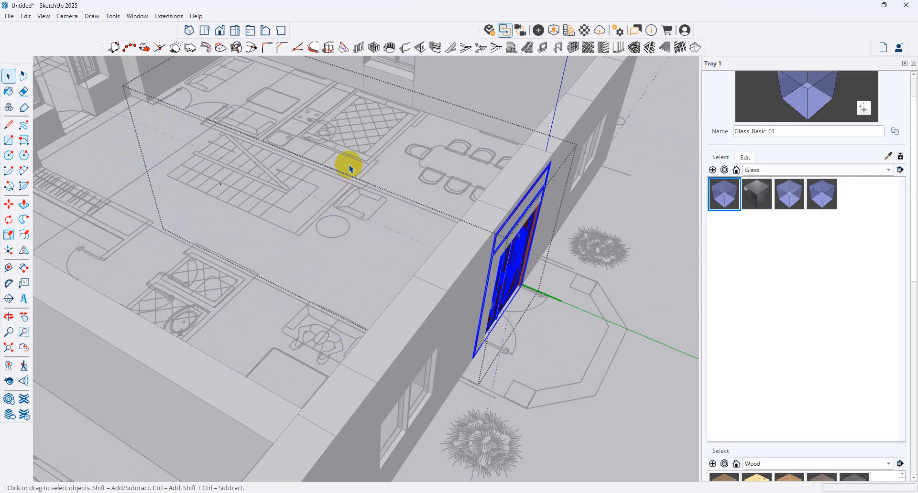
{"action": "middle_click_drag", "start_coordinate": [387, 162], "coordinate": [221, 240]}
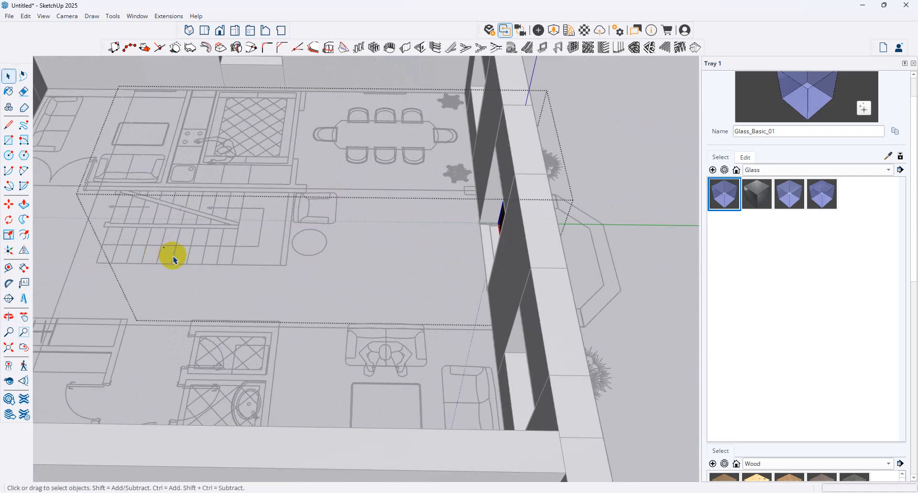
{"action": "key", "text": "Delete"}
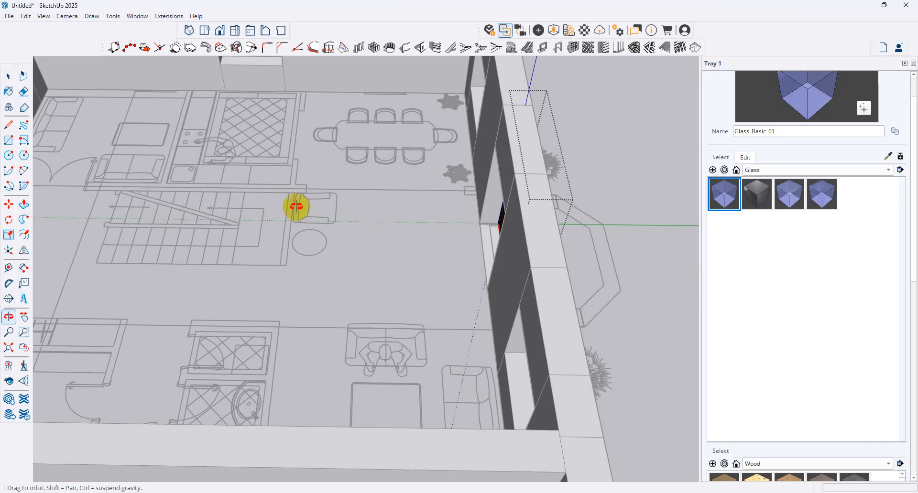
{"action": "middle_click_drag", "start_coordinate": [296, 207], "coordinate": [506, 453]}
{"action": "left_click", "coordinate": [506, 452]}
Step: Scale the double door to about 0.81 along the red axis to fit the opening, and shorten its height from the upper edge
{"action": "left_click", "coordinate": [448, 372]}
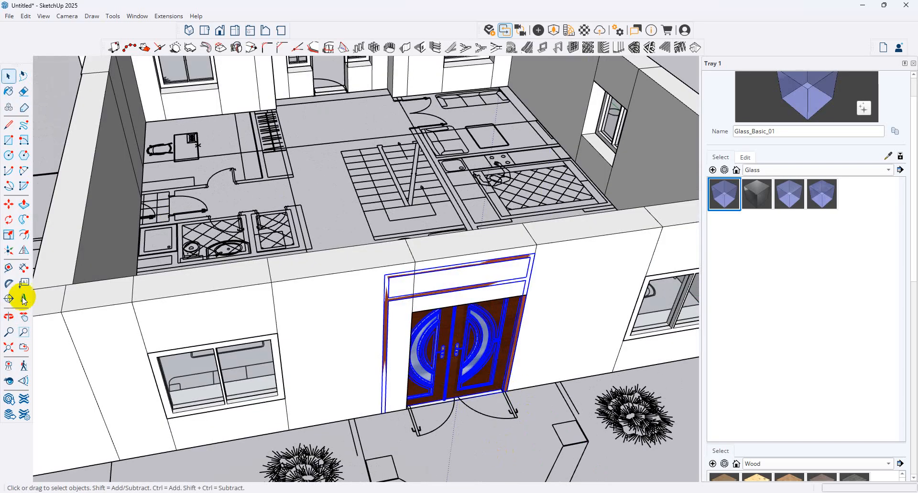
{"action": "left_click", "coordinate": [8, 235]}
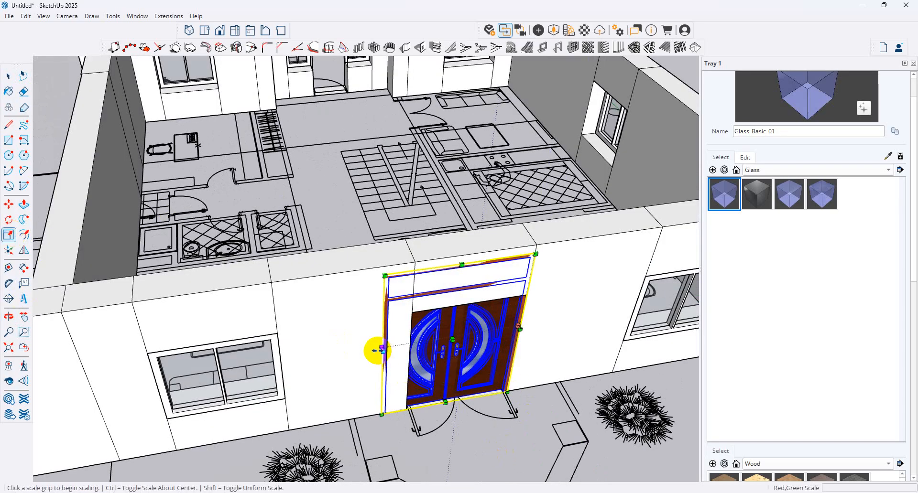
{"action": "left_click_drag", "start_coordinate": [381, 350], "coordinate": [410, 348]}
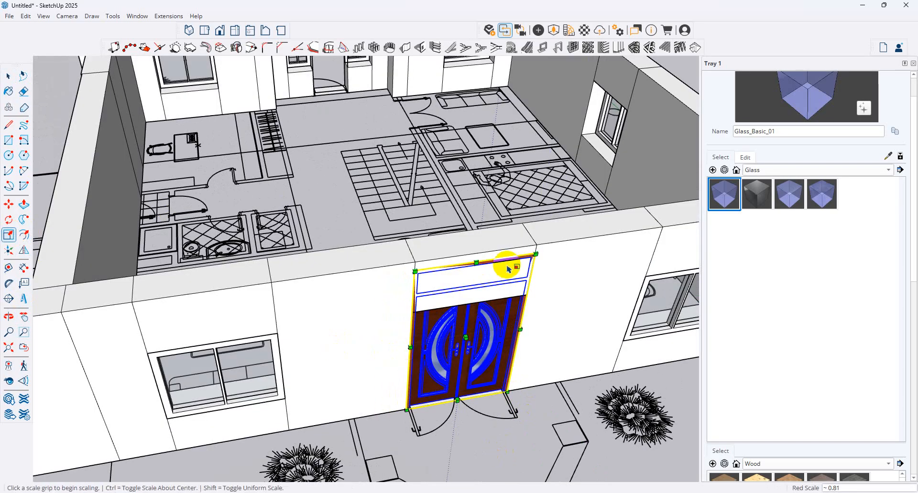
{"action": "middle_click_drag", "start_coordinate": [484, 266], "coordinate": [458, 260]}
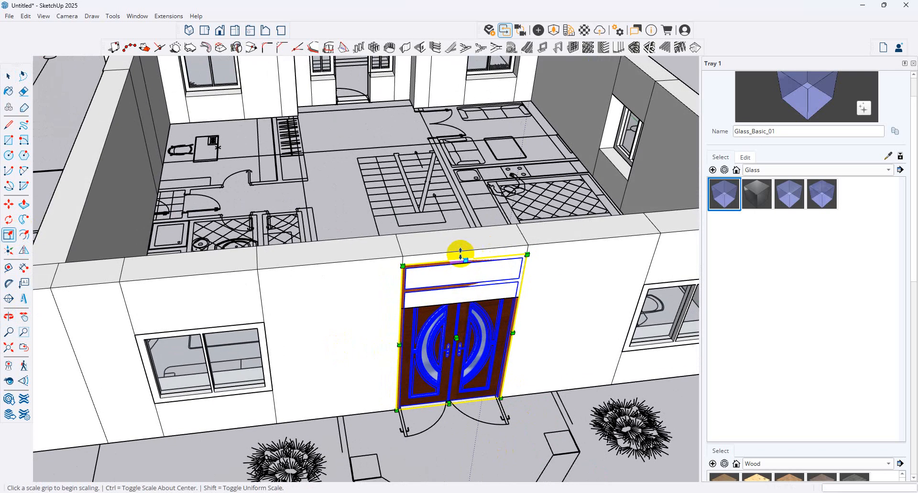
{"action": "left_click_drag", "start_coordinate": [461, 254], "coordinate": [462, 280]}
{"action": "left_click", "coordinate": [8, 76]}
{"action": "left_click", "coordinate": [354, 322]}
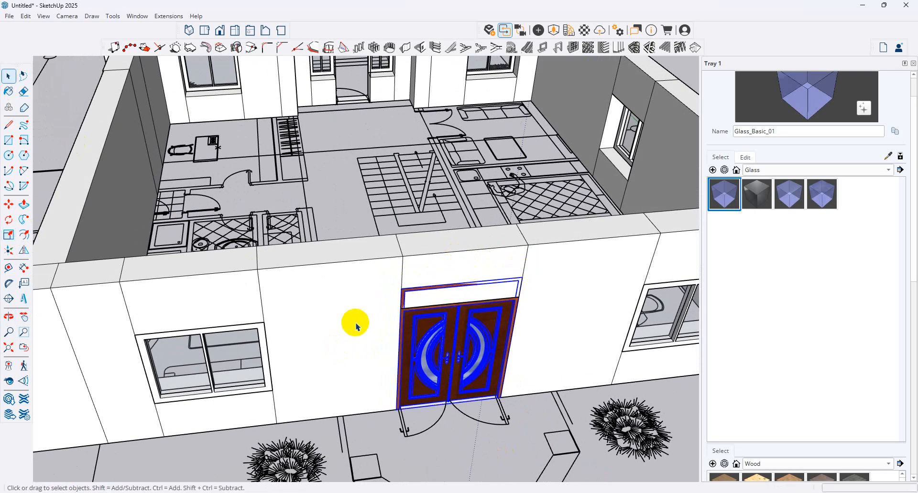
Step: Draw a rectangle about 5' 7" by 1' 2" on the terrace wall over the double door's transom
{"action": "left_click", "coordinate": [463, 298]}
{"action": "scroll", "coordinate": [506, 303], "scroll_direction": "up", "scroll_amount": 3}
{"action": "middle_click_drag", "start_coordinate": [504, 298], "coordinate": [437, 206]}
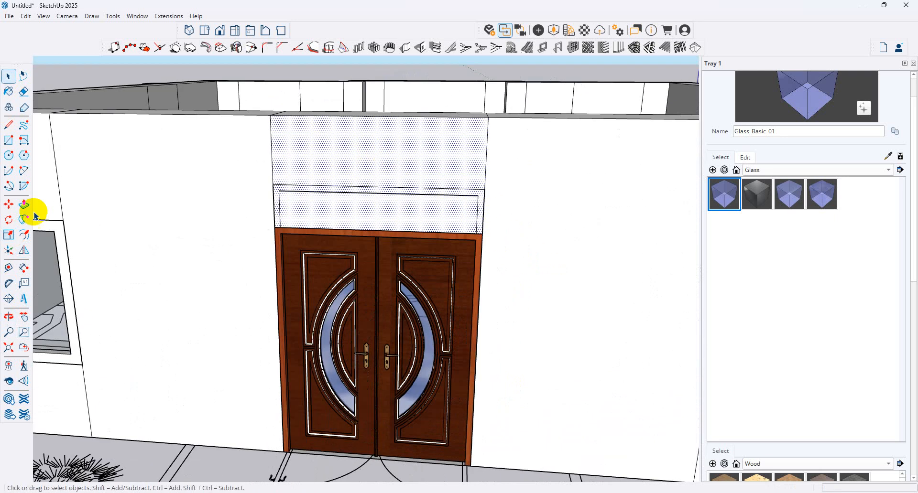
{"action": "left_click", "coordinate": [9, 140]}
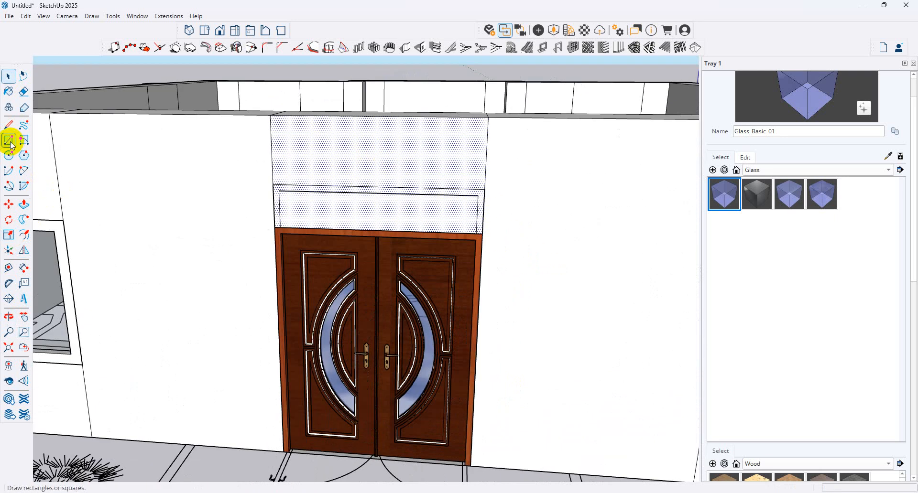
{"action": "left_click", "coordinate": [273, 186]}
{"action": "left_click", "coordinate": [482, 234]}
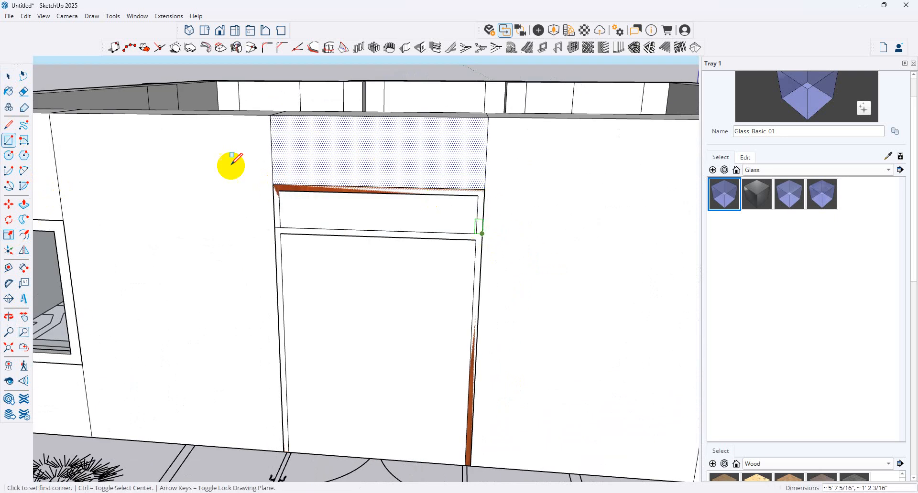
Step: Delete the wall faces covering the double door's leaves and its transom
{"action": "left_click", "coordinate": [8, 76]}
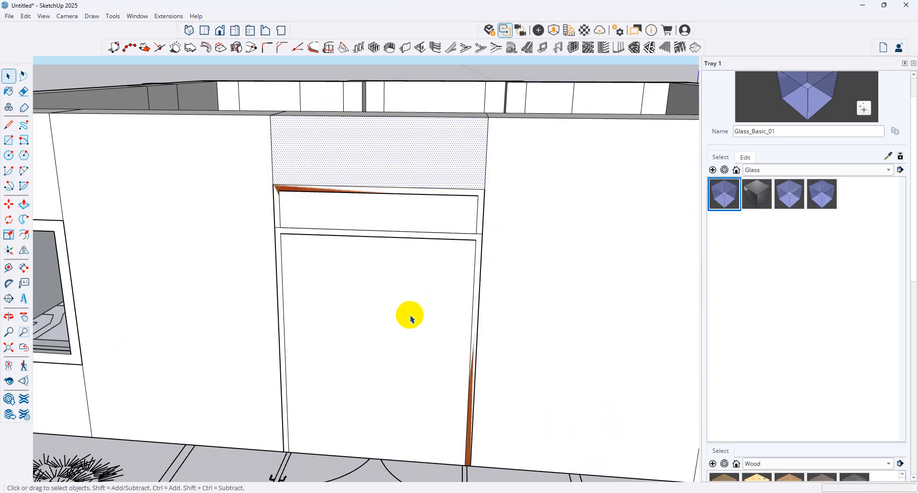
{"action": "left_click", "coordinate": [410, 313]}
{"action": "key", "text": "Delete"}
{"action": "left_click", "coordinate": [432, 230]}
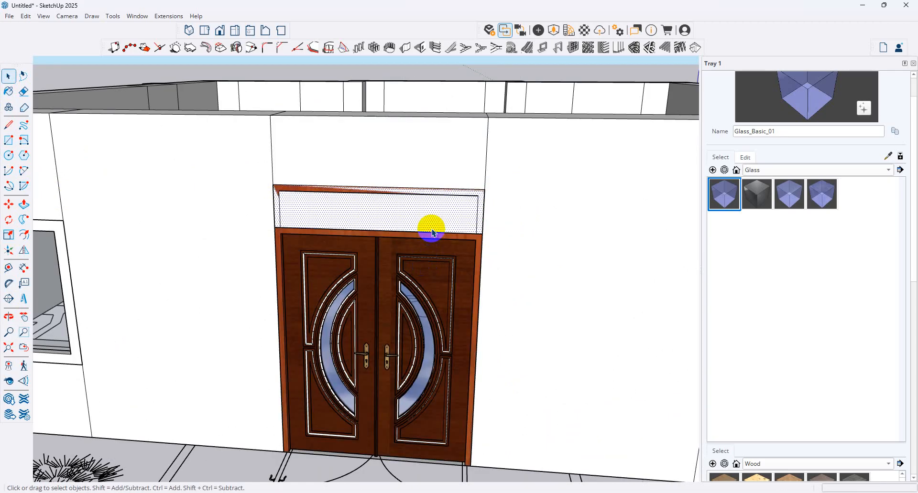
{"action": "key", "text": "Delete"}
{"action": "middle_click_drag", "start_coordinate": [432, 178], "coordinate": [602, 168]}
{"action": "scroll", "coordinate": [317, 352], "scroll_direction": "down", "scroll_amount": 2}
{"action": "scroll", "coordinate": [316, 353], "scroll_direction": "up", "scroll_amount": 5}
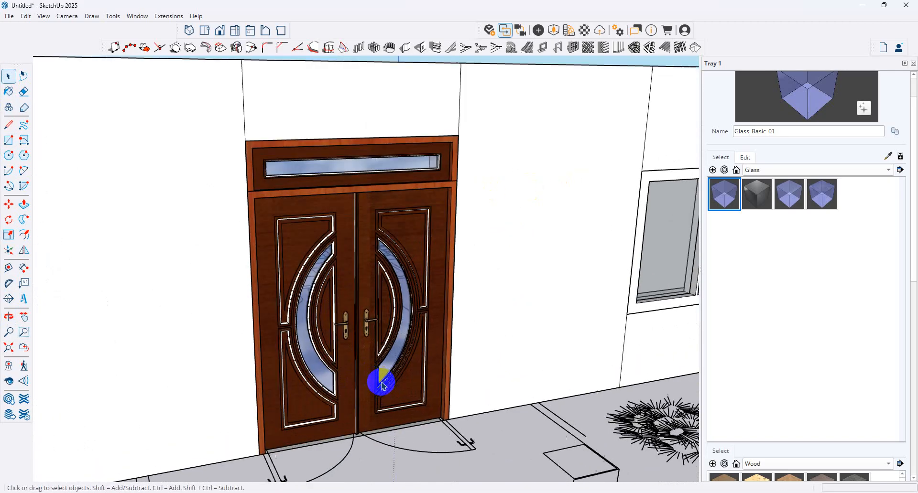
{"action": "middle_click_drag", "start_coordinate": [369, 317], "coordinate": [461, 404]}
{"action": "scroll", "coordinate": [437, 407], "scroll_direction": "down", "scroll_amount": 4}
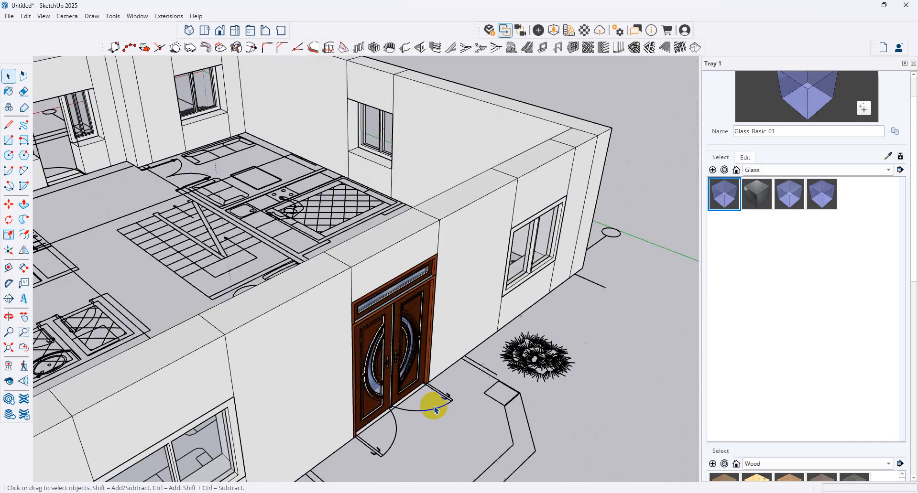
Step: Import the wooden door Component (2) from the Downloads folder and place it in front of the entrance facade
{"action": "scroll", "coordinate": [365, 357], "scroll_direction": "down", "scroll_amount": 3}
{"action": "middle_click_drag", "start_coordinate": [437, 280], "coordinate": [466, 280]}
{"action": "left_click", "coordinate": [10, 16]}
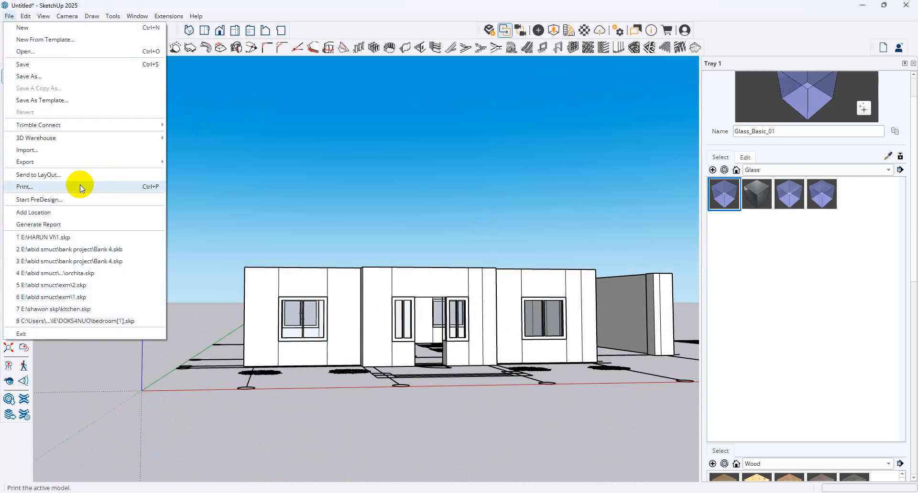
{"action": "left_click", "coordinate": [92, 151]}
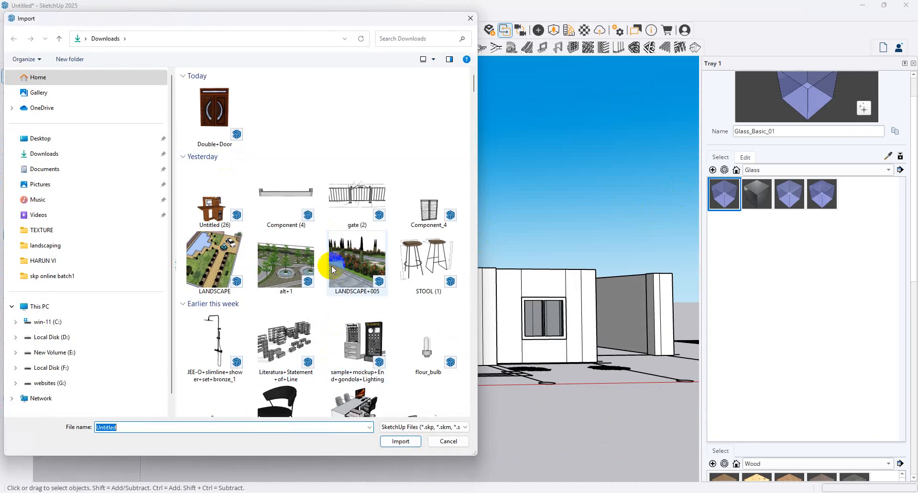
{"action": "scroll", "coordinate": [342, 291], "scroll_direction": "down", "scroll_amount": 10}
{"action": "scroll", "coordinate": [357, 303], "scroll_direction": "down", "scroll_amount": 15}
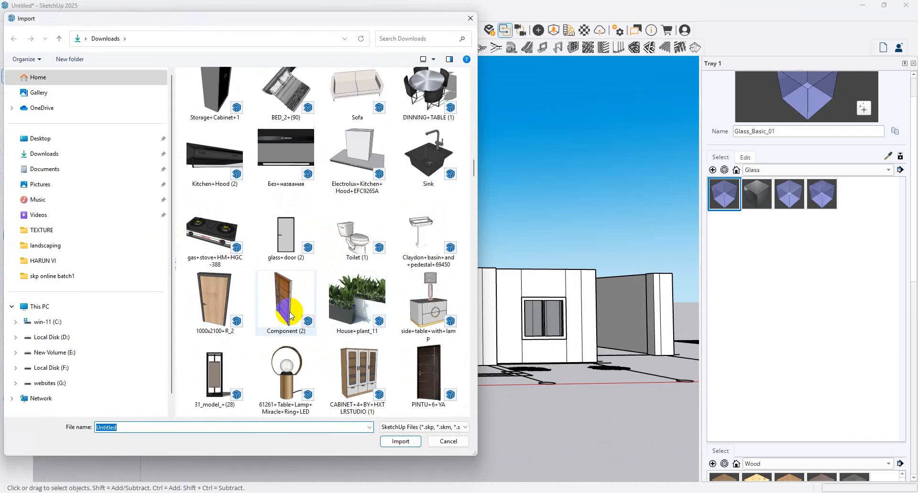
{"action": "double_click", "coordinate": [285, 329]}
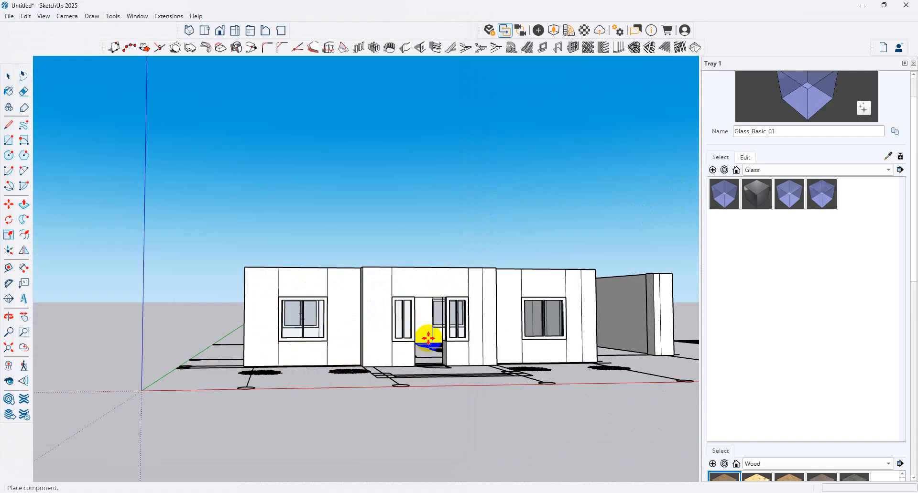
{"action": "left_click", "coordinate": [461, 391]}
Step: Move the wooden door by its bottom corner to the matching corner of the entrance opening between the narrow windows
{"action": "left_click", "coordinate": [516, 390]}
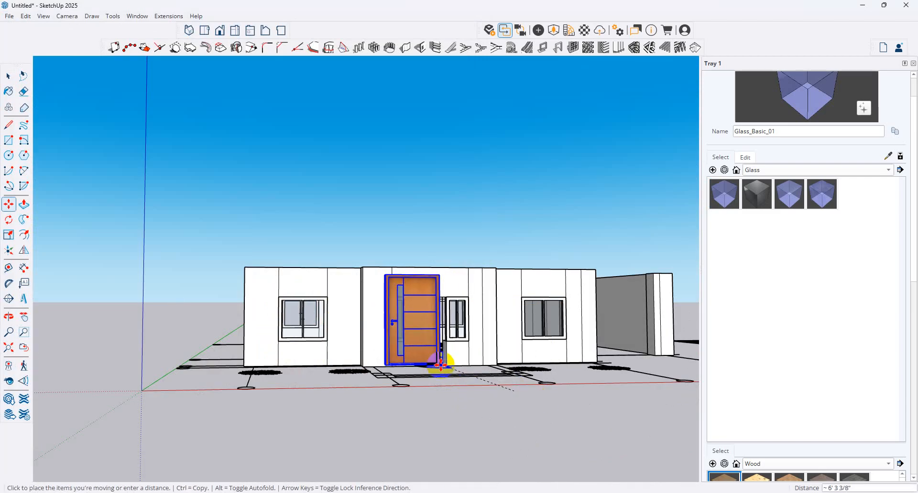
{"action": "middle_click_drag", "start_coordinate": [437, 333], "coordinate": [241, 447]}
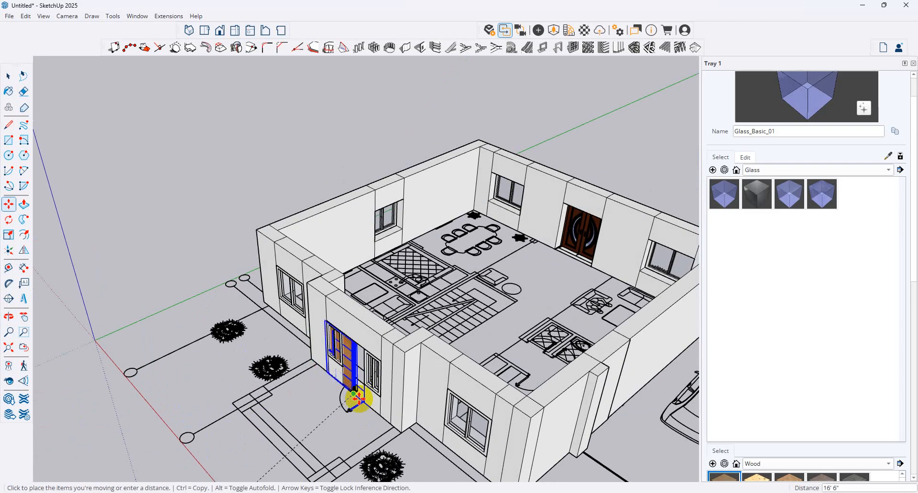
{"action": "left_click", "coordinate": [338, 383]}
{"action": "middle_click_drag", "start_coordinate": [359, 373], "coordinate": [492, 397]}
{"action": "scroll", "coordinate": [440, 381], "scroll_direction": "up", "scroll_amount": 5}
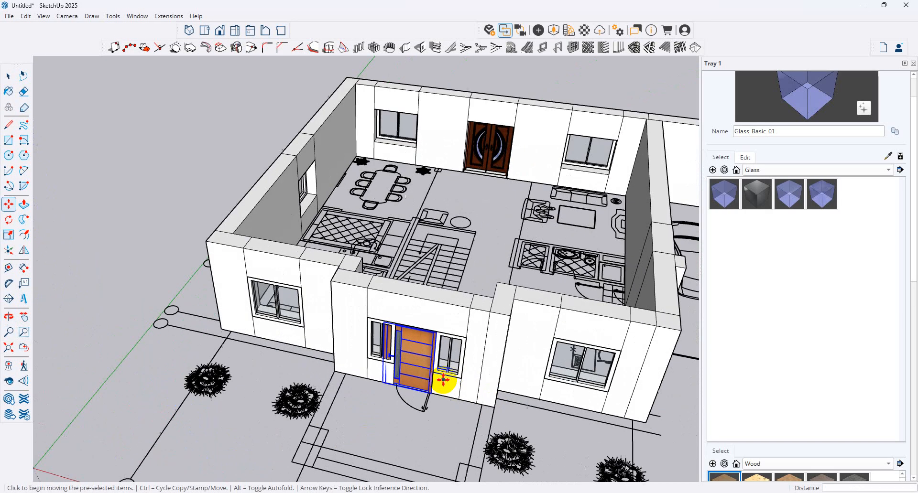
Step: Scale the wooden door narrower along the red axis so it fits between the two narrow entrance windows
{"action": "left_click", "coordinate": [8, 234]}
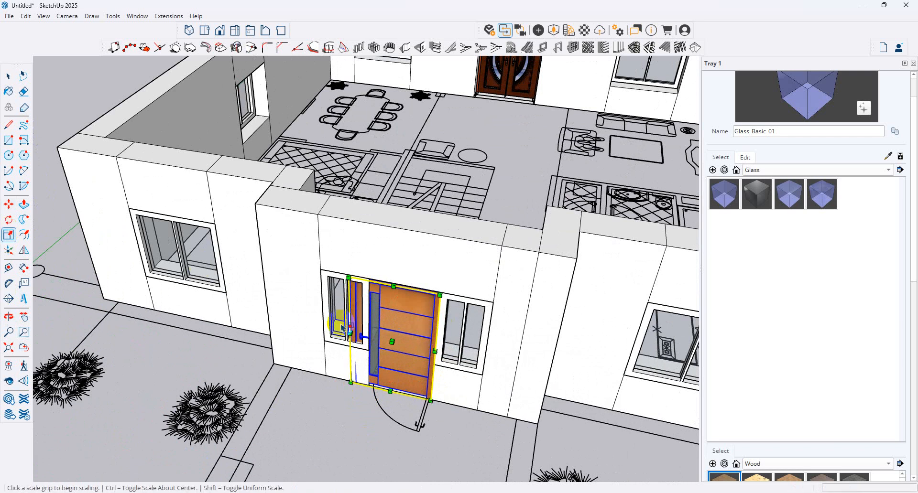
{"action": "left_click", "coordinate": [350, 330]}
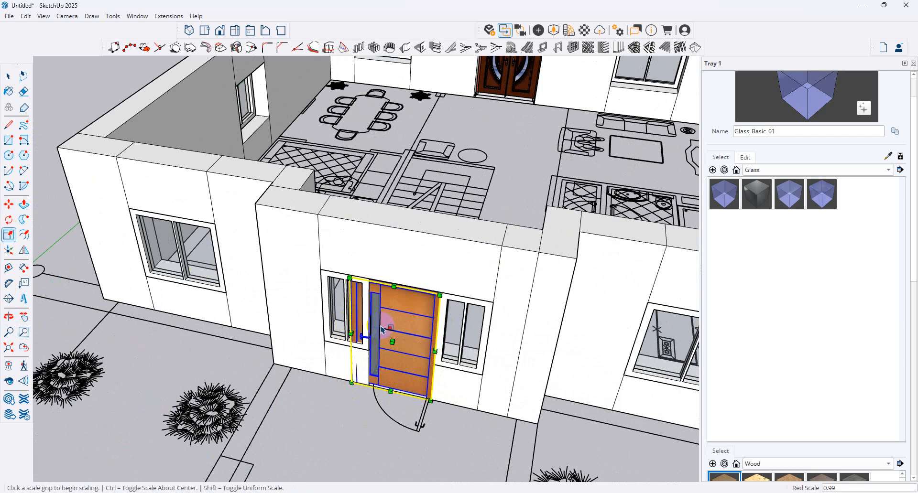
{"action": "scroll", "coordinate": [351, 333], "scroll_direction": "up", "scroll_amount": 5}
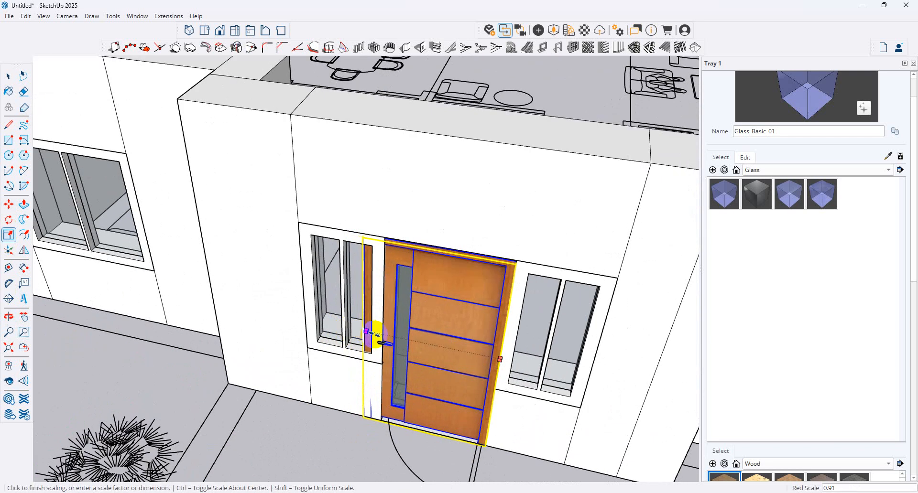
{"action": "left_click", "coordinate": [385, 335]}
{"action": "scroll", "coordinate": [358, 311], "scroll_direction": "down", "scroll_amount": 5}
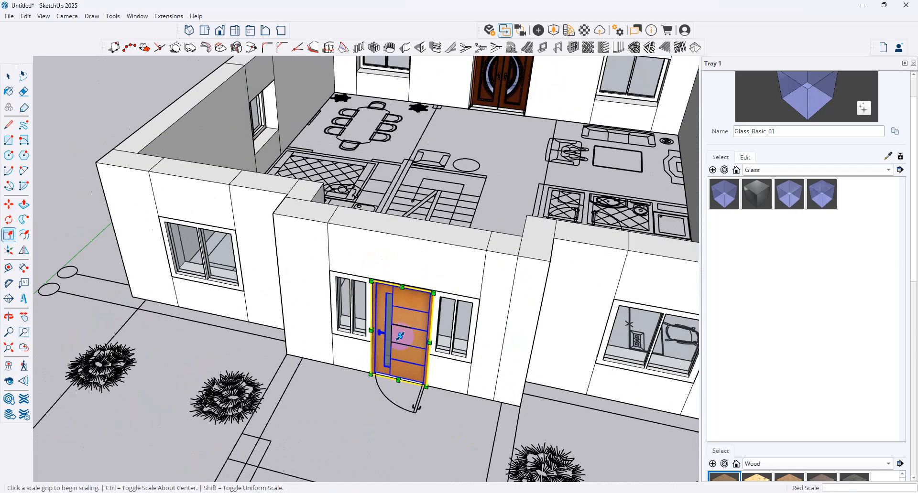
Step: Paint the faces inside the entrance door component with the dark wood Material74 sampled from the double door
{"action": "left_click", "coordinate": [9, 91]}
{"action": "left_click", "coordinate": [8, 77]}
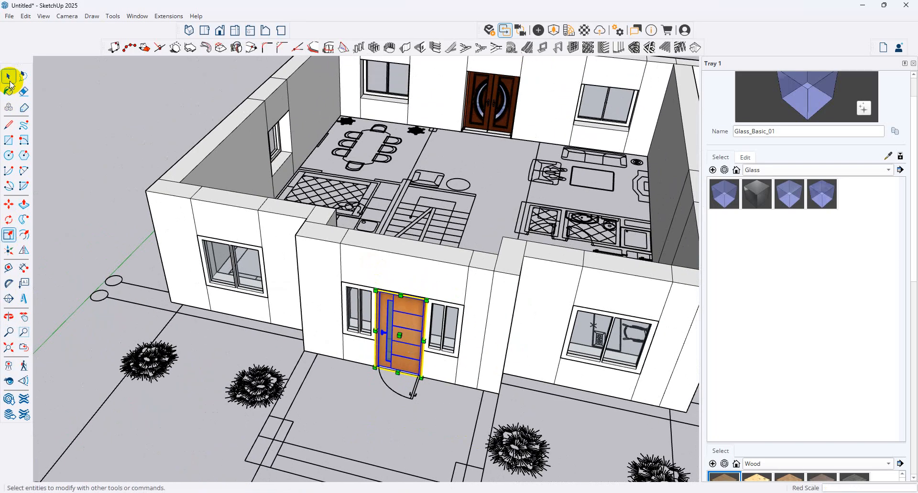
{"action": "double_click", "coordinate": [412, 332]}
{"action": "double_click", "coordinate": [412, 330]}
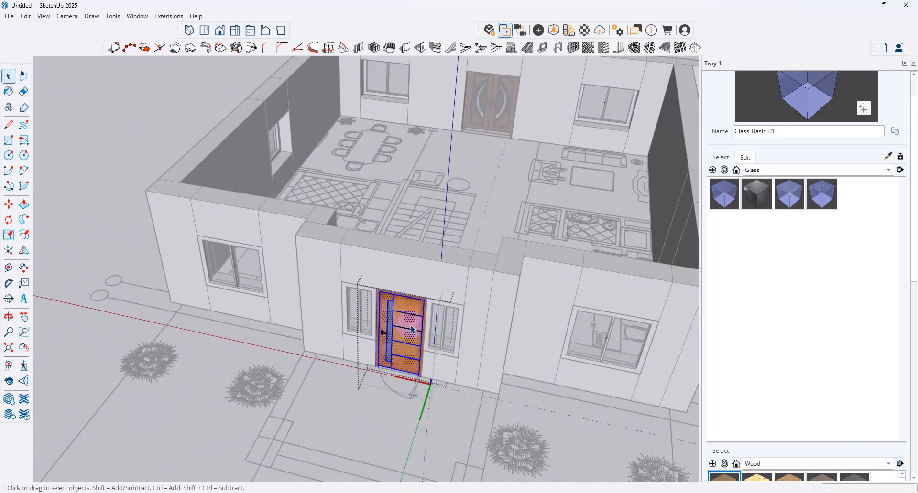
{"action": "left_click", "coordinate": [887, 158]}
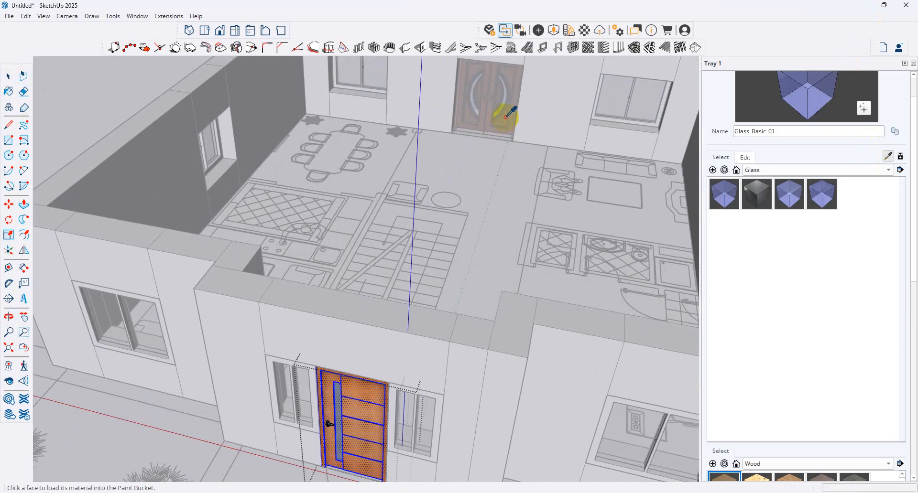
{"action": "scroll", "coordinate": [502, 117], "scroll_direction": "up", "scroll_amount": 6}
{"action": "left_click", "coordinate": [505, 117]}
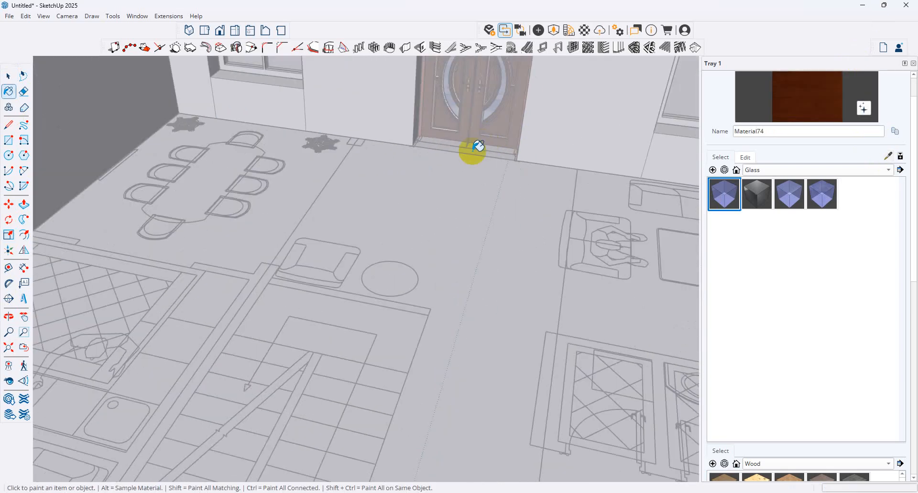
{"action": "scroll", "coordinate": [471, 154], "scroll_direction": "down", "scroll_amount": 7}
{"action": "mouse_move", "coordinate": [362, 416]}
{"action": "middle_mouse_down"}
{"action": "mouse_move", "coordinate": [447, 265]}
{"action": "mouse_move", "coordinate": [252, 262]}
{"action": "middle_mouse_up"}
{"action": "left_click", "coordinate": [455, 263]}
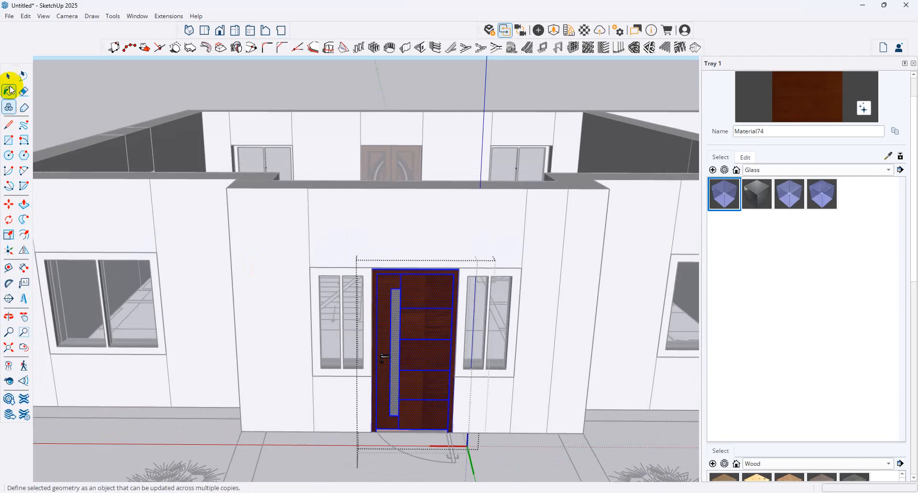
{"action": "left_click", "coordinate": [8, 76]}
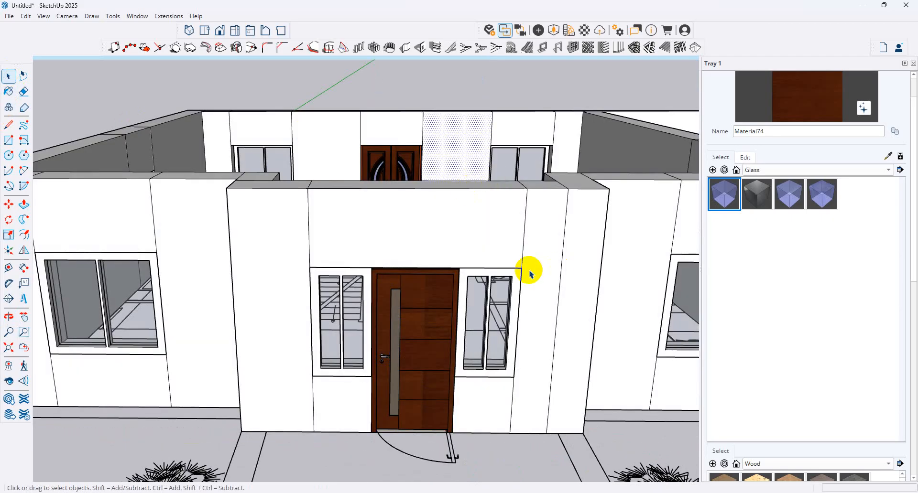
Step: Paint the frames of the two narrow entrance windows and both larger front windows with the metal material Metal_06_1K
{"action": "left_click", "coordinate": [510, 273]}
{"action": "left_click", "coordinate": [764, 172]}
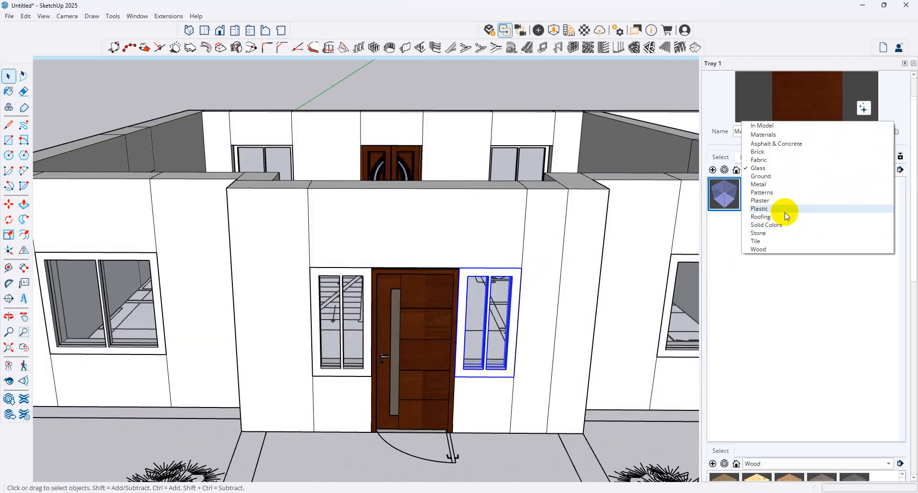
{"action": "left_click", "coordinate": [781, 186]}
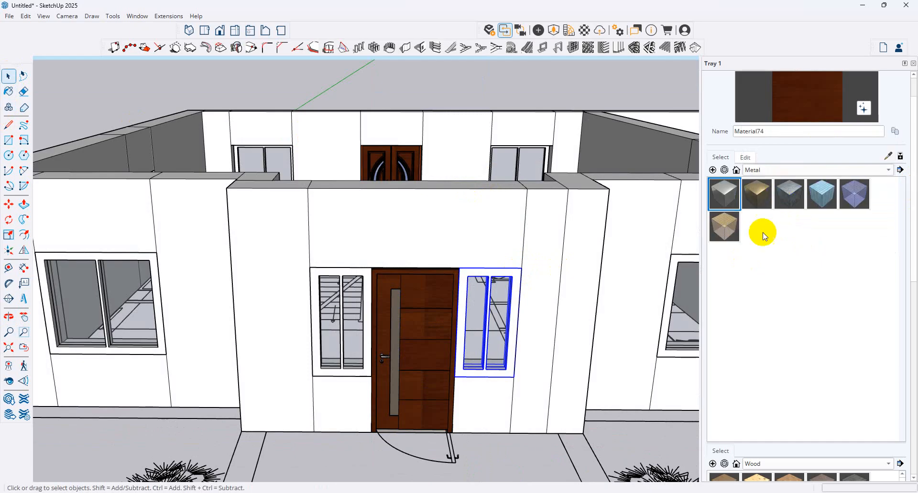
{"action": "left_click", "coordinate": [724, 194]}
{"action": "left_click", "coordinate": [515, 268]}
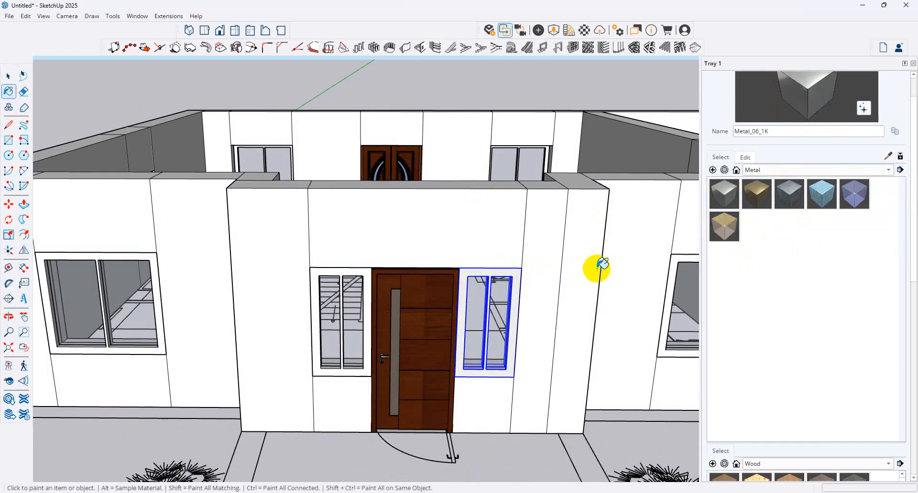
{"action": "left_click", "coordinate": [676, 262]}
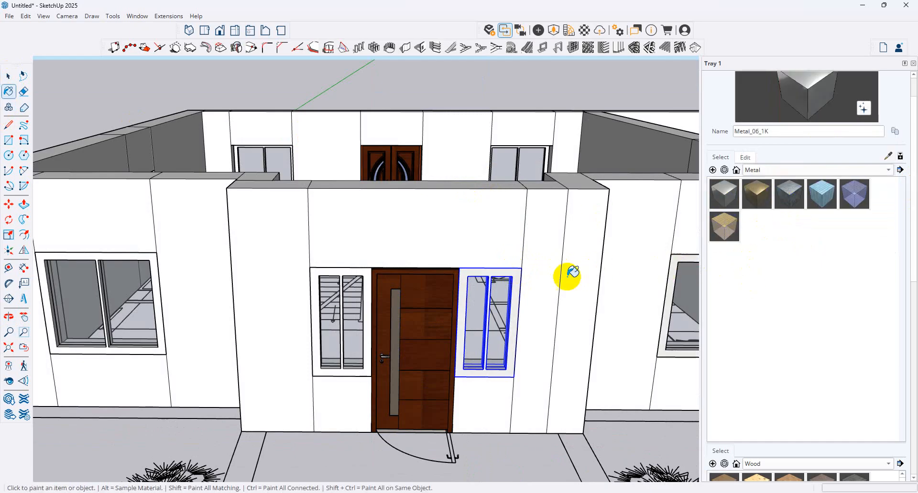
{"action": "left_click", "coordinate": [366, 272]}
{"action": "left_click", "coordinate": [152, 260]}
Step: Paint the side wall's window frame and the rear window frame nearest that corner with Metal_06_1K
{"action": "scroll", "coordinate": [272, 184], "scroll_direction": "down", "scroll_amount": 5}
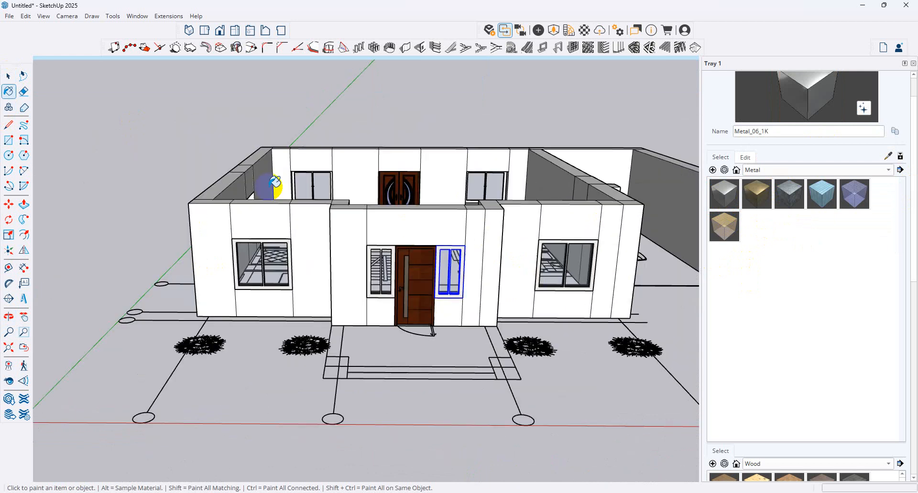
{"action": "middle_click_drag", "start_coordinate": [270, 186], "coordinate": [502, 252]}
{"action": "scroll", "coordinate": [385, 268], "scroll_direction": "up", "scroll_amount": 2}
{"action": "scroll", "coordinate": [280, 275], "scroll_direction": "up", "scroll_amount": 3}
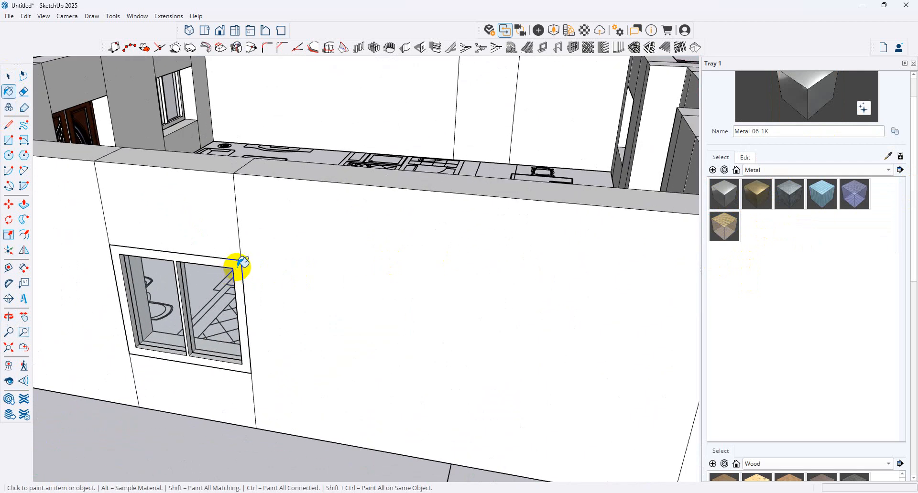
{"action": "left_click", "coordinate": [238, 267]}
{"action": "scroll", "coordinate": [506, 213], "scroll_direction": "down", "scroll_amount": 4}
{"action": "middle_click_drag", "start_coordinate": [336, 244], "coordinate": [732, 220]}
{"action": "scroll", "coordinate": [397, 252], "scroll_direction": "up", "scroll_amount": 3}
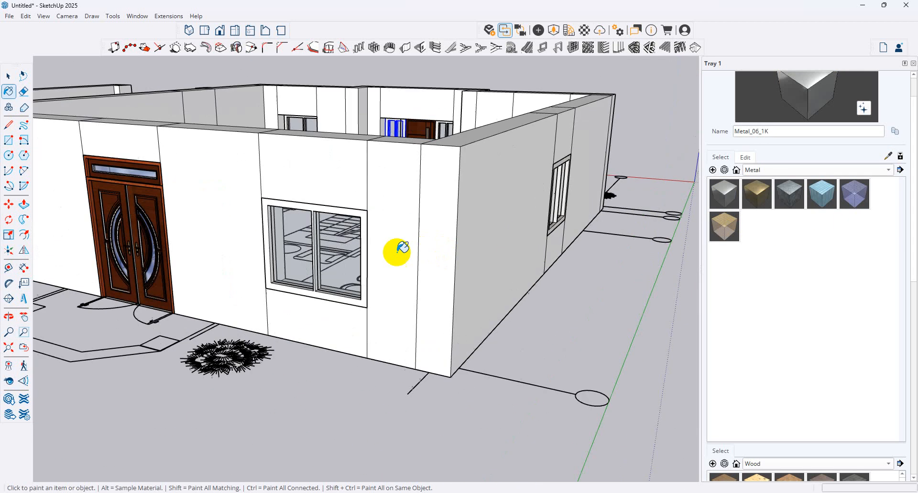
{"action": "scroll", "coordinate": [397, 250], "scroll_direction": "up", "scroll_amount": 2}
{"action": "left_click", "coordinate": [367, 234]}
Step: Apply Metal_06_1K to the rear window frame beyond the double door and to the garage-side front window frame
{"action": "scroll", "coordinate": [442, 223], "scroll_direction": "down", "scroll_amount": 4}
{"action": "middle_click_drag", "start_coordinate": [442, 224], "coordinate": [82, 195]}
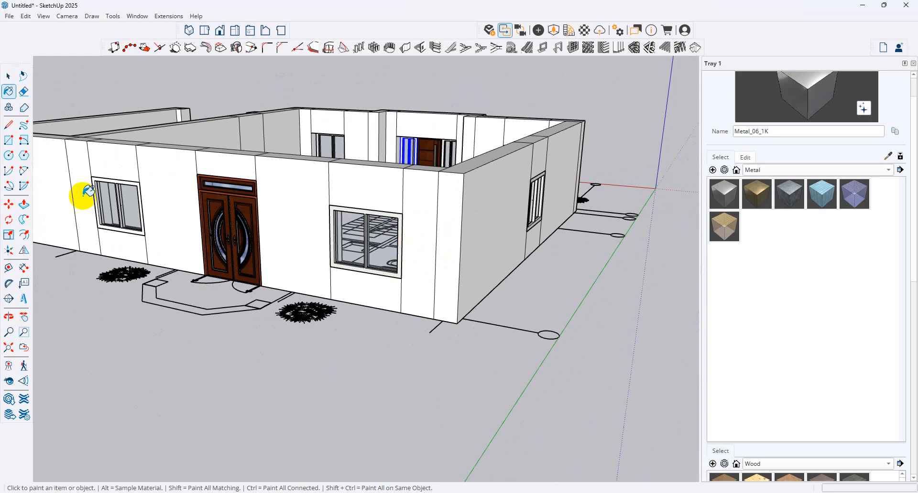
{"action": "scroll", "coordinate": [143, 182], "scroll_direction": "up", "scroll_amount": 4}
{"action": "left_click", "coordinate": [151, 178]}
{"action": "scroll", "coordinate": [151, 177], "scroll_direction": "up", "scroll_amount": 1}
{"action": "middle_click_drag", "start_coordinate": [209, 168], "coordinate": [573, 289]}
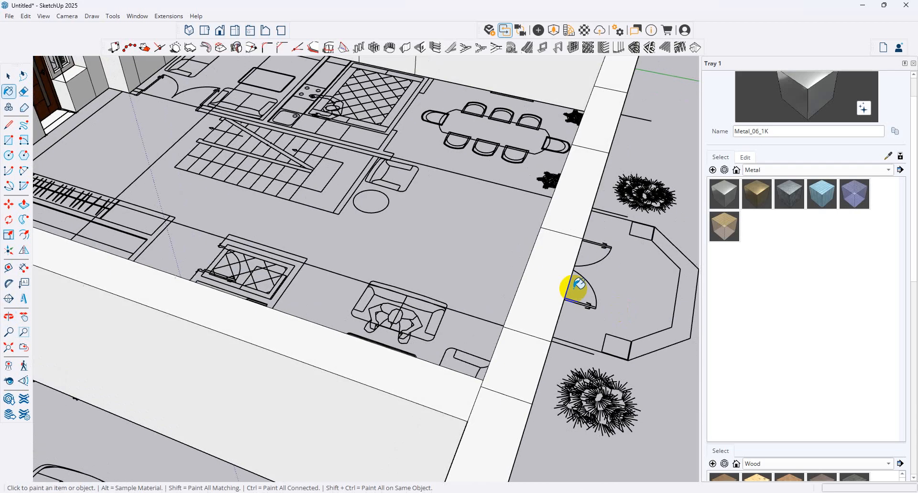
{"action": "scroll", "coordinate": [496, 270], "scroll_direction": "down", "scroll_amount": 5}
{"action": "middle_click_drag", "start_coordinate": [279, 190], "coordinate": [750, 171]}
{"action": "scroll", "coordinate": [458, 303], "scroll_direction": "up", "scroll_amount": 4}
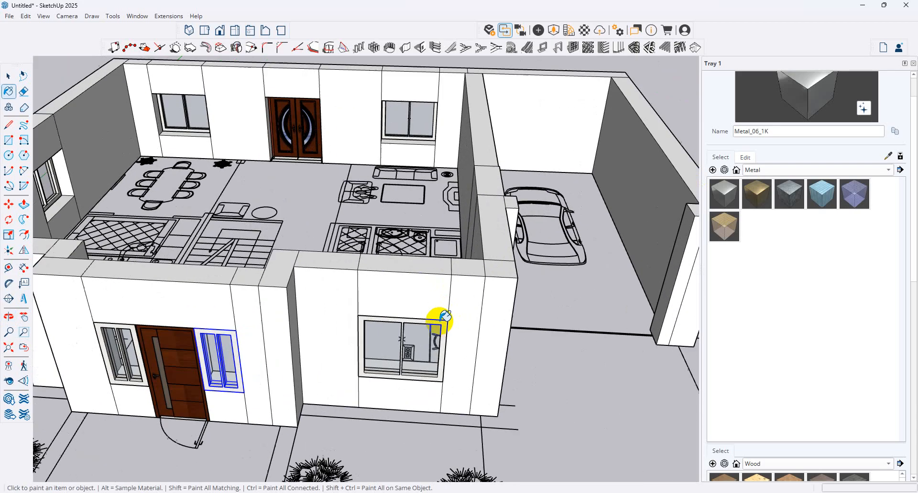
{"action": "left_click", "coordinate": [441, 320]}
Step: Draw a rectangle about 5' 10" long and 7 7/16" high on the wall directly above the garage-side front window
{"action": "scroll", "coordinate": [441, 319], "scroll_direction": "down", "scroll_amount": 3}
{"action": "scroll", "coordinate": [201, 372], "scroll_direction": "up", "scroll_amount": 3}
{"action": "scroll", "coordinate": [258, 362], "scroll_direction": "up", "scroll_amount": 3}
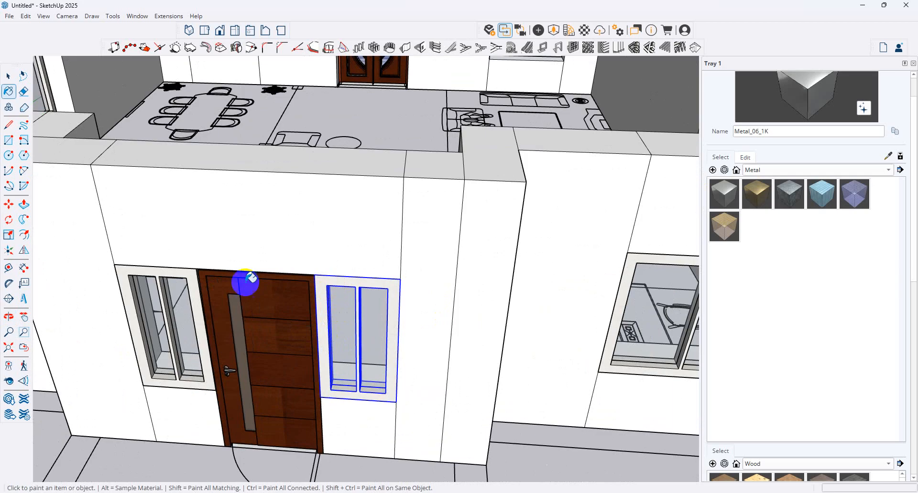
{"action": "scroll", "coordinate": [519, 332], "scroll_direction": "down", "scroll_amount": 5}
{"action": "middle_click_drag", "start_coordinate": [518, 332], "coordinate": [382, 306]}
{"action": "scroll", "coordinate": [409, 287], "scroll_direction": "down", "scroll_amount": 3}
{"action": "middle_click_drag", "start_coordinate": [444, 275], "coordinate": [492, 293]}
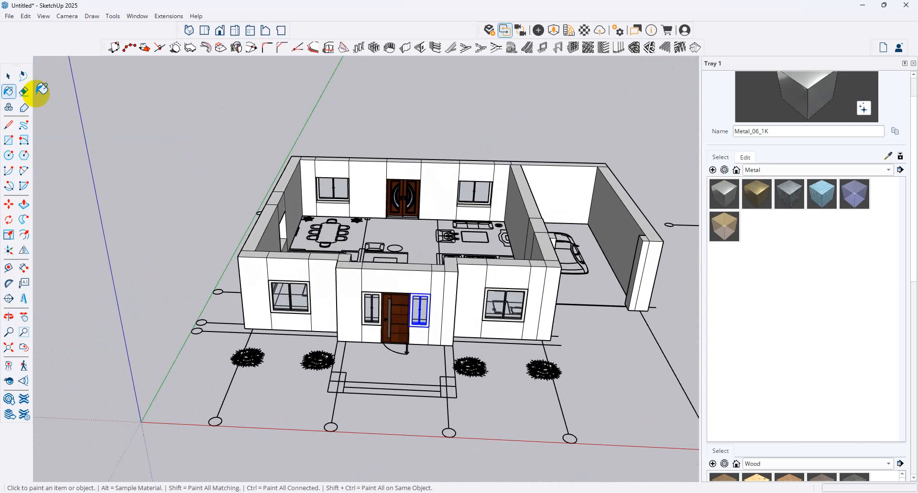
{"action": "left_click", "coordinate": [18, 140]}
{"action": "scroll", "coordinate": [449, 282], "scroll_direction": "up", "scroll_amount": 5}
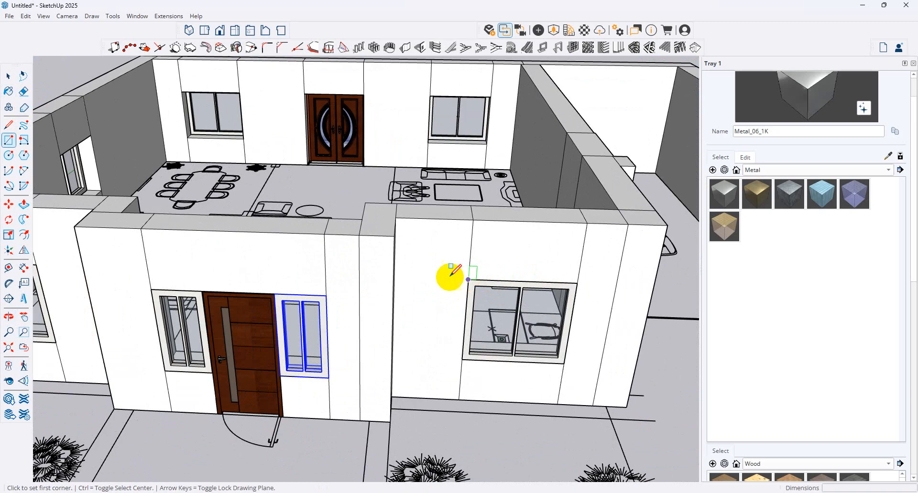
{"action": "left_click", "coordinate": [460, 277]}
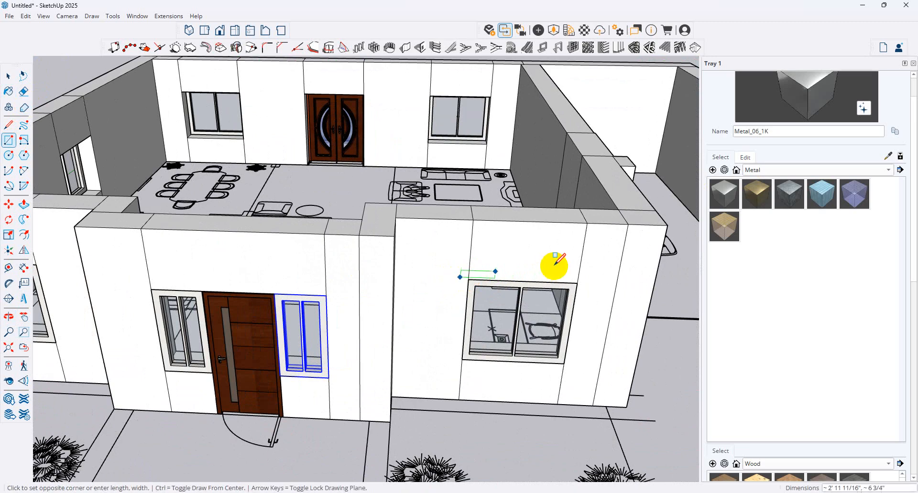
{"action": "left_click", "coordinate": [591, 269]}
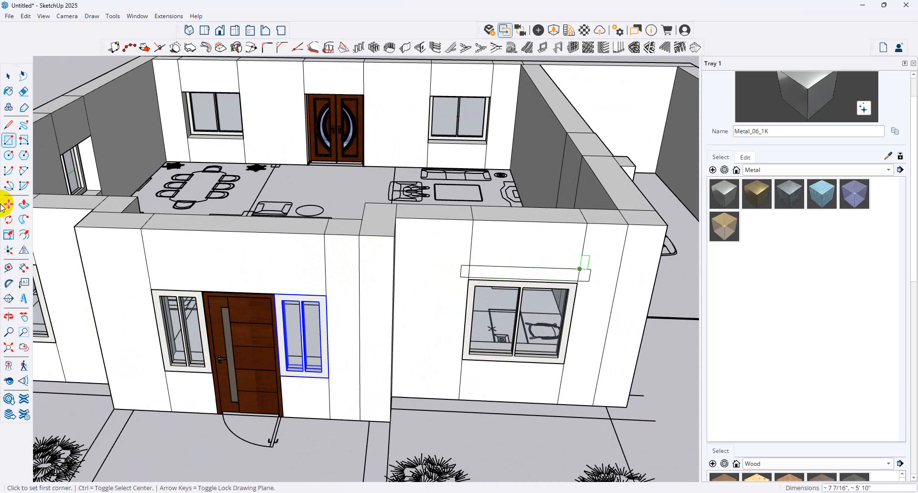
Step: Push/Pull the rectangle's end piece out 6" and extend its side face about 5' 5 7/16" to form a ledge over the window
{"action": "left_click", "coordinate": [24, 205]}
{"action": "scroll", "coordinate": [470, 282], "scroll_direction": "up", "scroll_amount": 3}
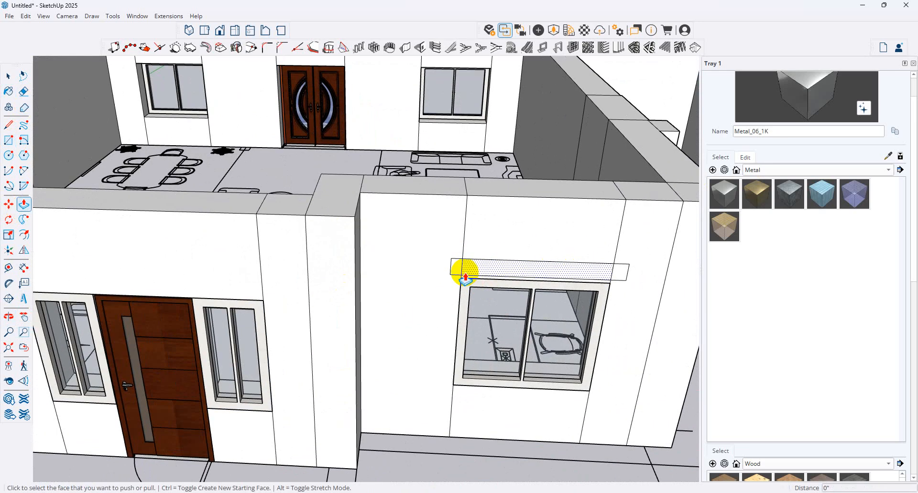
{"action": "left_click", "coordinate": [456, 267]}
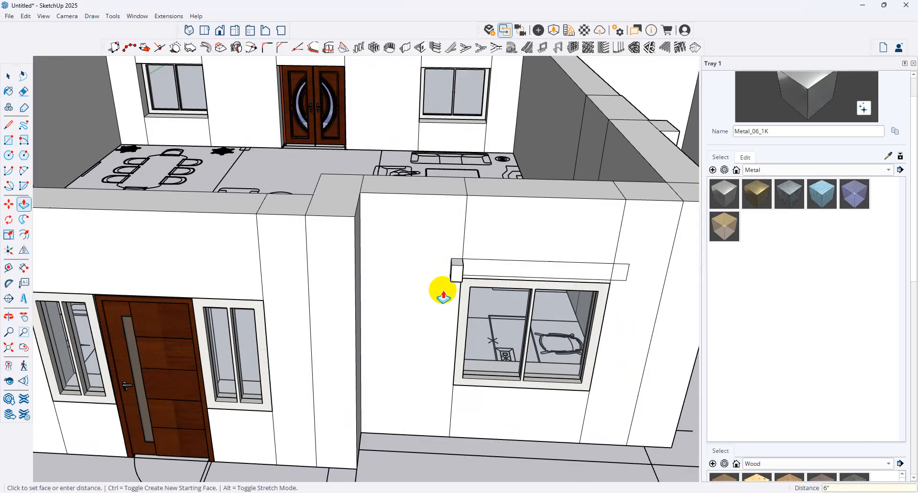
{"action": "scroll", "coordinate": [748, 247], "scroll_direction": "up", "scroll_amount": 1}
{"action": "middle_click_drag", "start_coordinate": [508, 305], "coordinate": [368, 315]}
{"action": "left_click", "coordinate": [368, 296]}
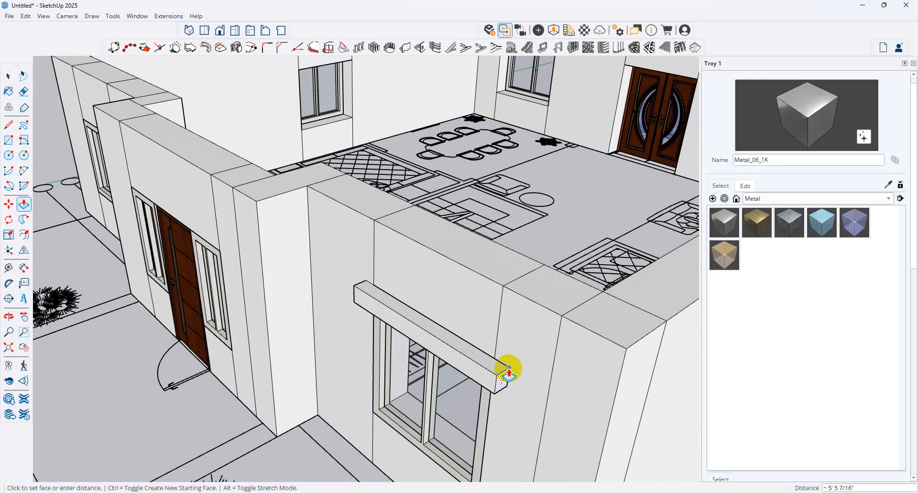
{"action": "left_click", "coordinate": [509, 372]}
Step: Draw a rectangle about 5' 11 9/16" long and 9 1/4" high above the front window on the other side of the entrance
{"action": "middle_click_drag", "start_coordinate": [496, 364], "coordinate": [336, 267]}
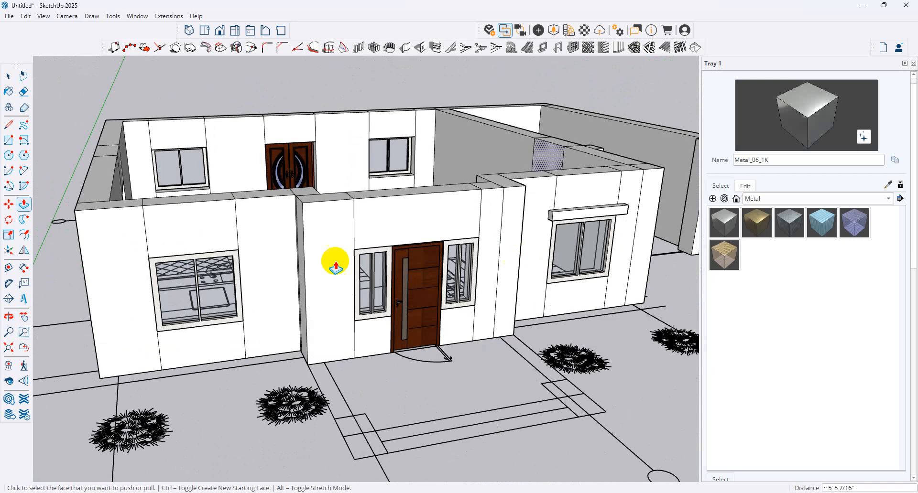
{"action": "scroll", "coordinate": [238, 270], "scroll_direction": "up", "scroll_amount": 2}
{"action": "left_click", "coordinate": [9, 141]}
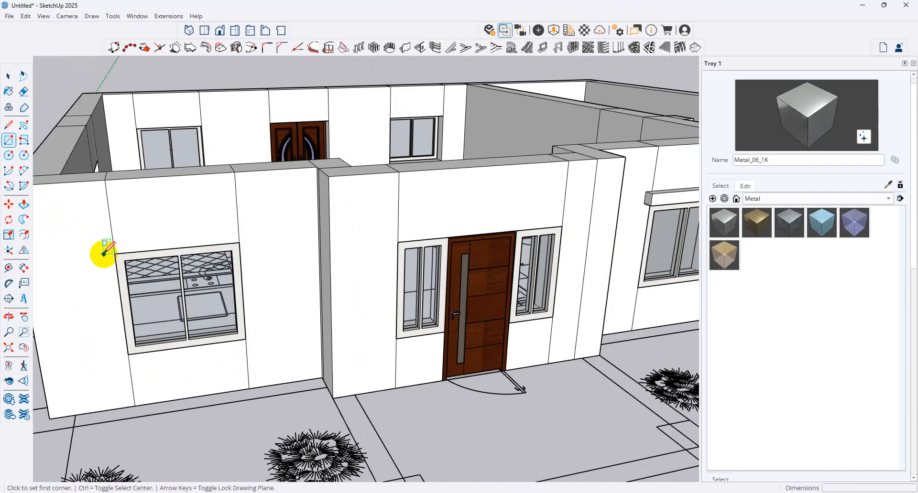
{"action": "left_click", "coordinate": [103, 254]}
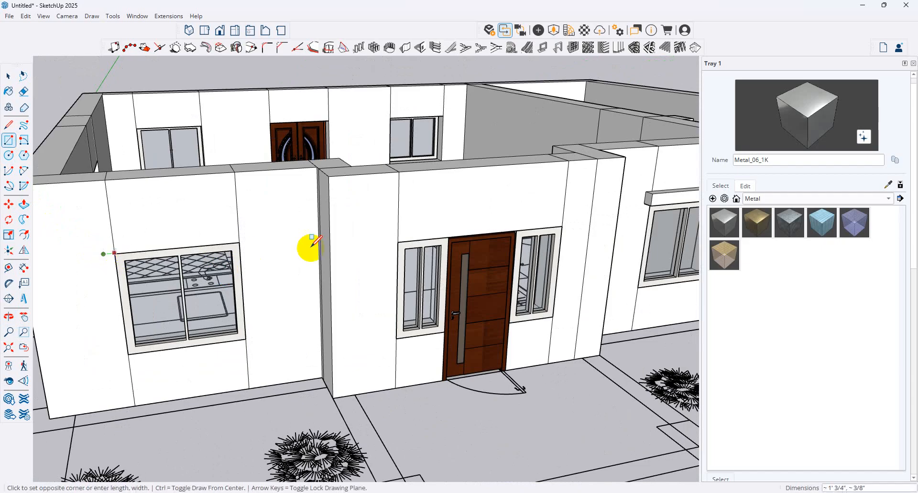
{"action": "left_click", "coordinate": [253, 222]}
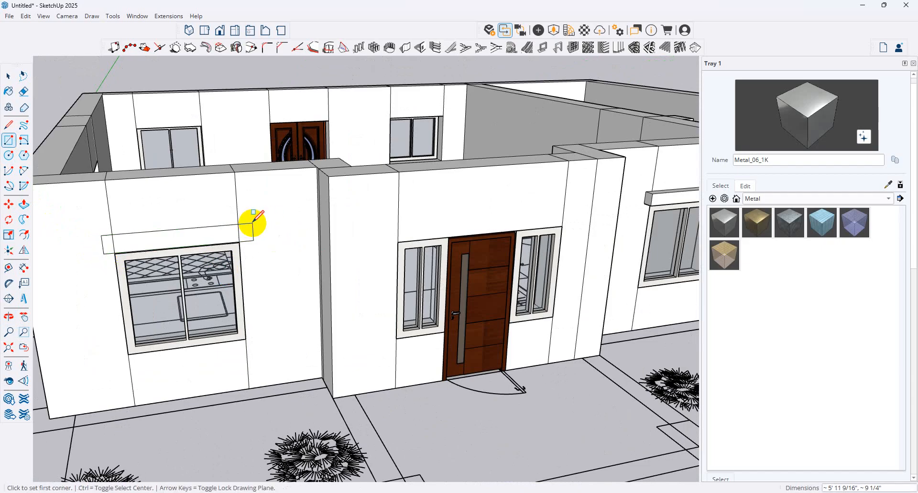
Step: Push/Pull the end piece of this rectangle outward and extend its side face about 4' 8 7/8" into a ledge over the window
{"action": "left_click", "coordinate": [24, 204]}
{"action": "left_click", "coordinate": [113, 242]}
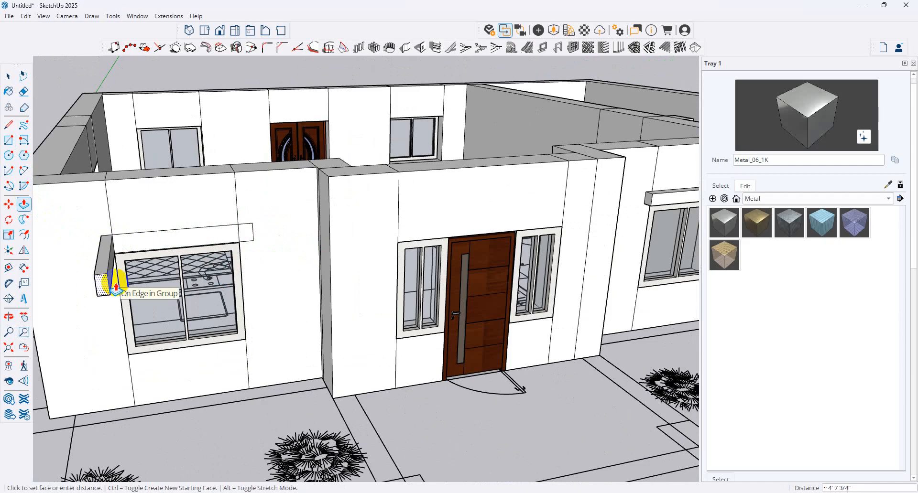
{"action": "left_click", "coordinate": [102, 260]}
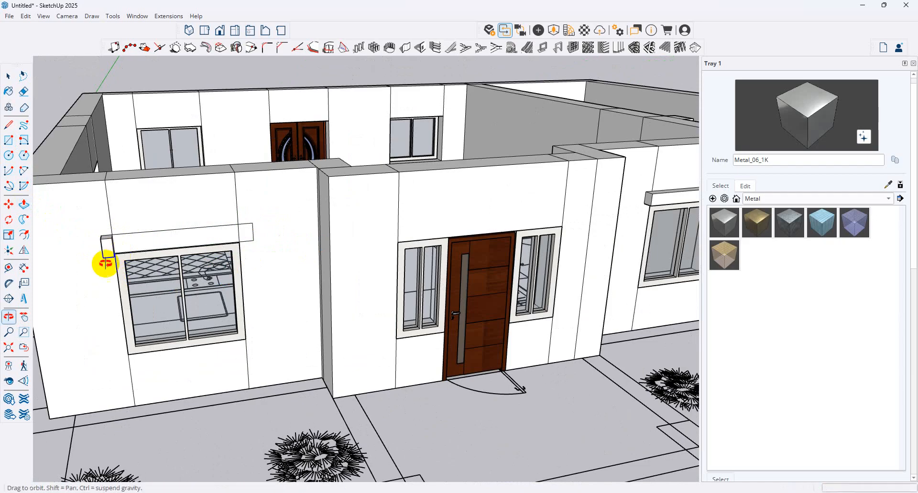
{"action": "middle_click_drag", "start_coordinate": [103, 260], "coordinate": [73, 258]}
{"action": "left_click", "coordinate": [102, 237]}
{"action": "left_click", "coordinate": [236, 240]}
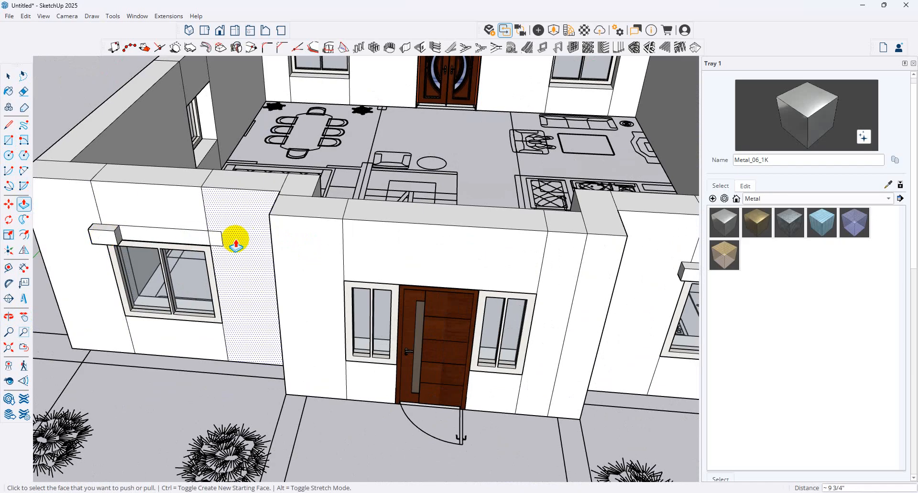
{"action": "left_click", "coordinate": [119, 235]}
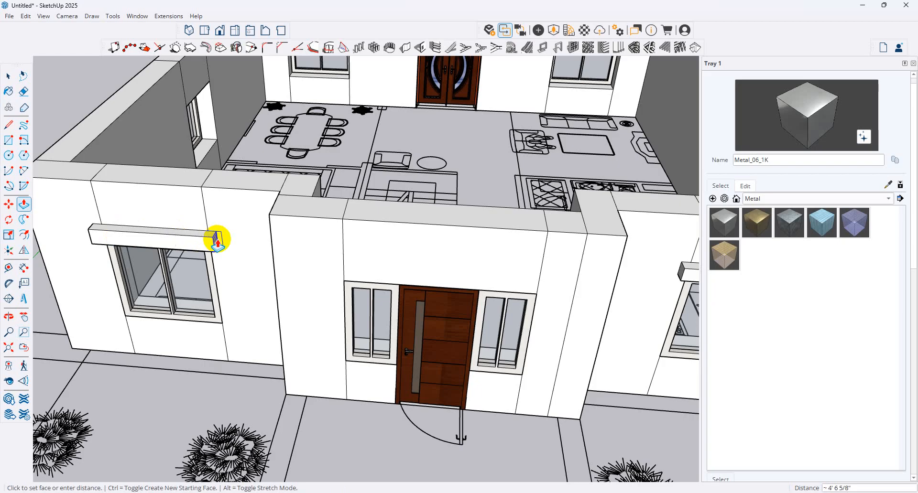
{"action": "left_click", "coordinate": [220, 233]}
Step: Draw a rectangle about 6' 8" long and 1' high above the window in the side wall opposite the garage
{"action": "scroll", "coordinate": [225, 207], "scroll_direction": "down", "scroll_amount": 3}
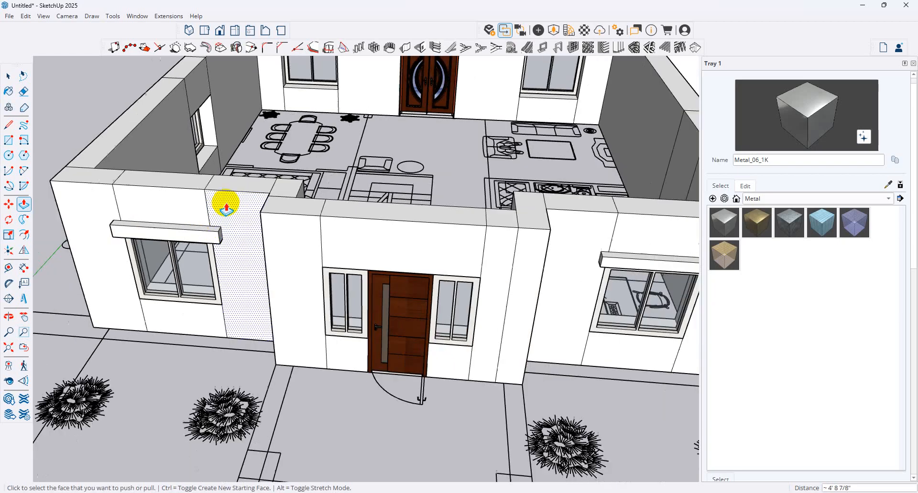
{"action": "middle_click_drag", "start_coordinate": [371, 243], "coordinate": [461, 244]}
{"action": "scroll", "coordinate": [311, 330], "scroll_direction": "down", "scroll_amount": 3}
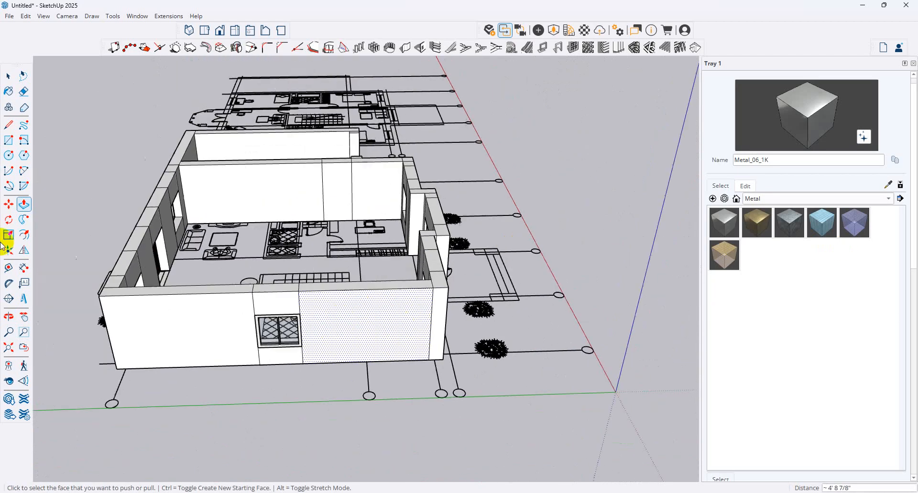
{"action": "left_click", "coordinate": [9, 140]}
{"action": "scroll", "coordinate": [254, 310], "scroll_direction": "up", "scroll_amount": 3}
{"action": "scroll", "coordinate": [239, 309], "scroll_direction": "up", "scroll_amount": 2}
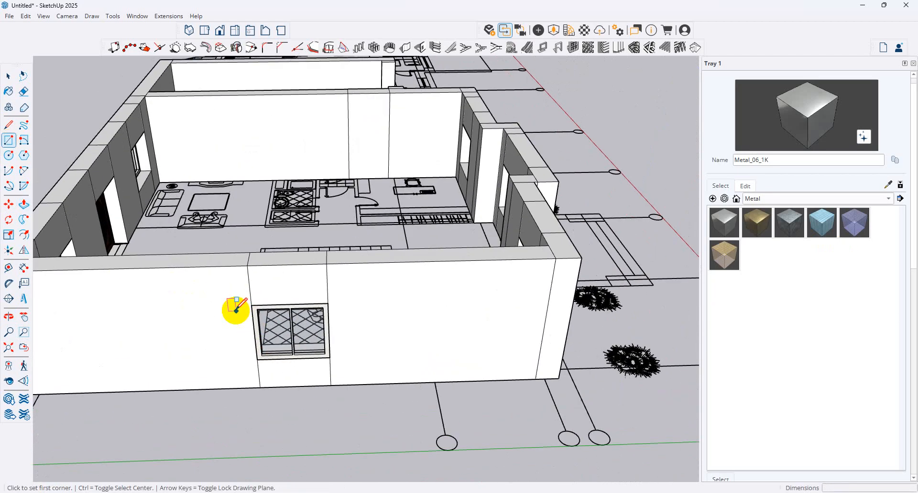
{"action": "left_click", "coordinate": [243, 303]}
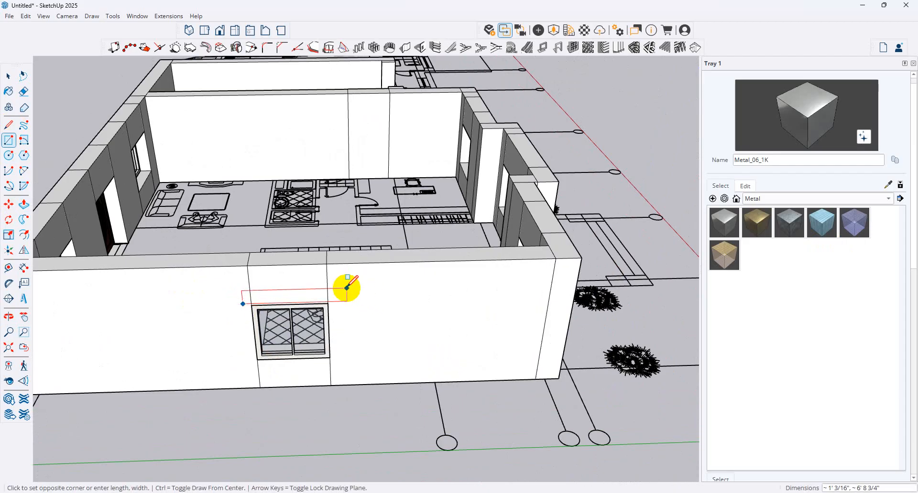
{"action": "left_click", "coordinate": [345, 288]}
Step: Form the side window's ledge by pulling its end piece out 6", extending it about 6' 1/16" sideways and trimming about 6 15/16"
{"action": "left_click", "coordinate": [23, 204]}
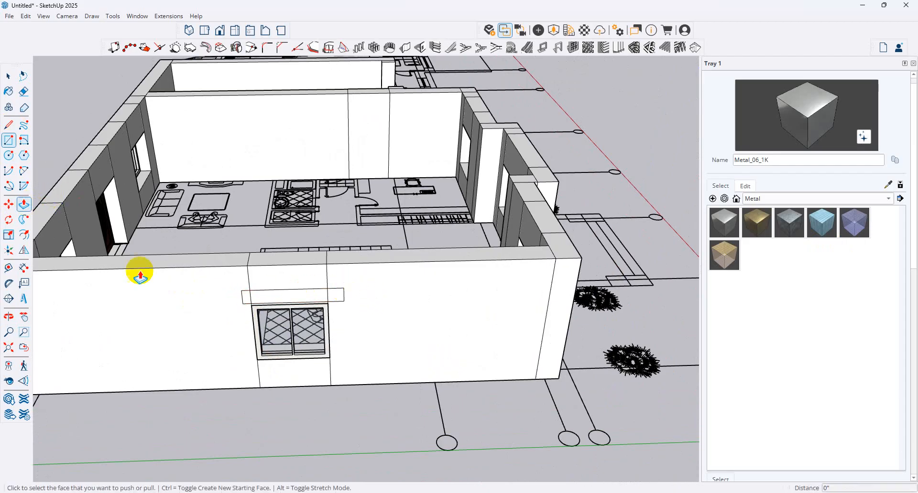
{"action": "left_click", "coordinate": [261, 300]}
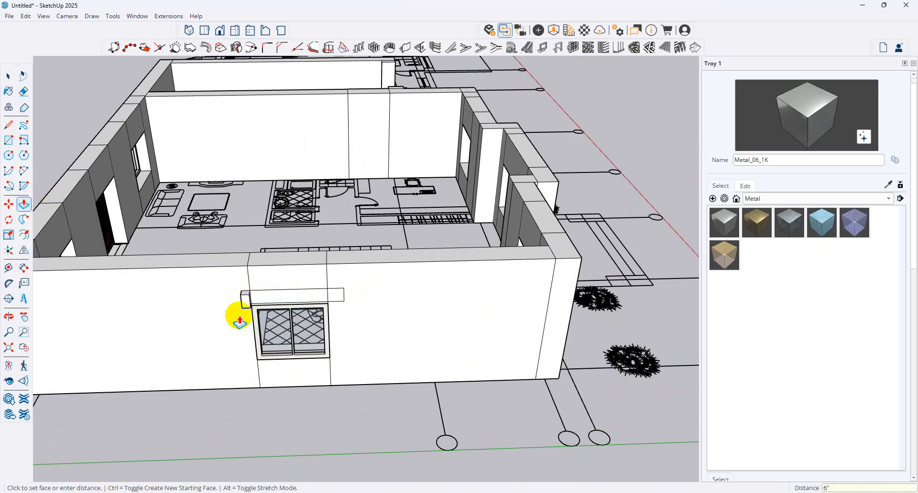
{"action": "middle_click_drag", "start_coordinate": [239, 321], "coordinate": [134, 226]}
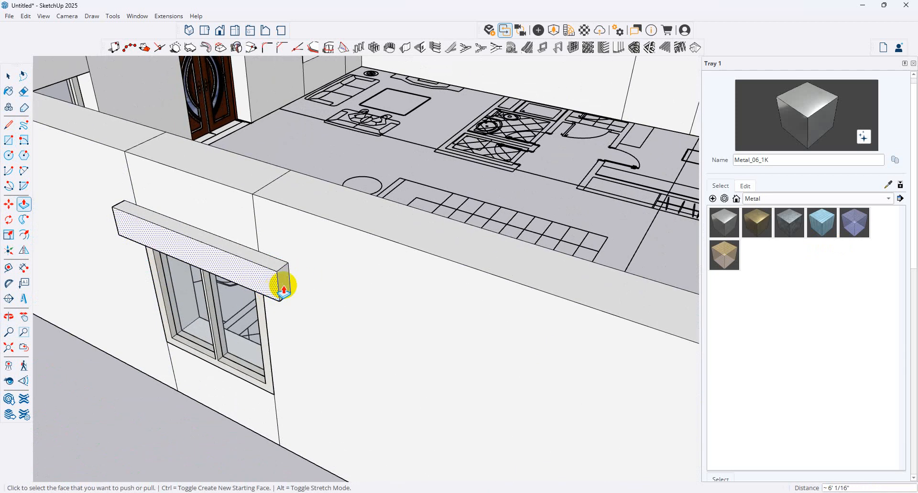
{"action": "left_click", "coordinate": [269, 275]}
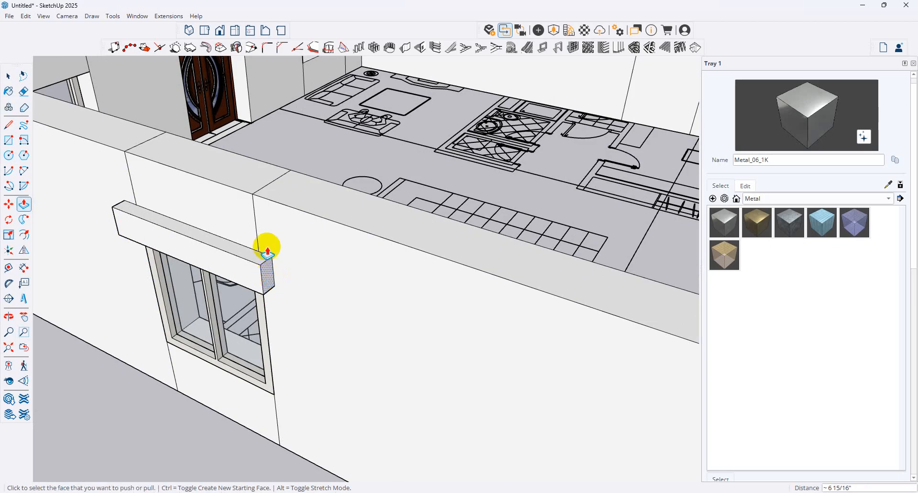
{"action": "scroll", "coordinate": [306, 227], "scroll_direction": "down", "scroll_amount": 3}
{"action": "middle_click_drag", "start_coordinate": [311, 224], "coordinate": [479, 203]}
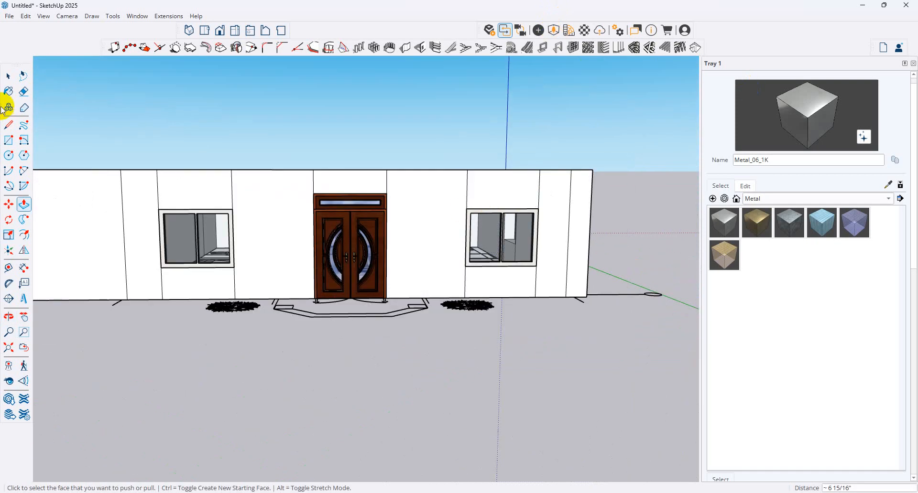
Step: Draw a rectangle about 6' 6 1/4" long and 7 3/4" high above the window between the double door and the nearer house corner
{"action": "left_click", "coordinate": [9, 140]}
{"action": "scroll", "coordinate": [492, 204], "scroll_direction": "up", "scroll_amount": 2}
{"action": "scroll", "coordinate": [492, 201], "scroll_direction": "up", "scroll_amount": 1}
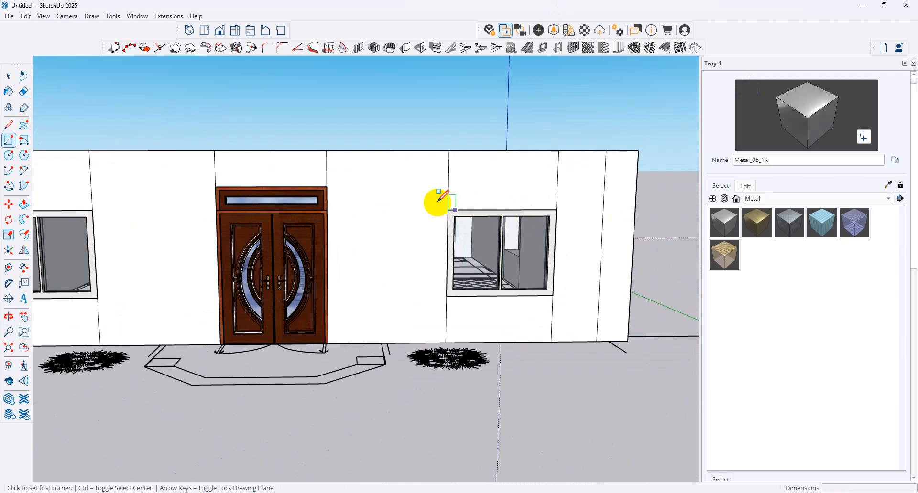
{"action": "left_click", "coordinate": [438, 203]}
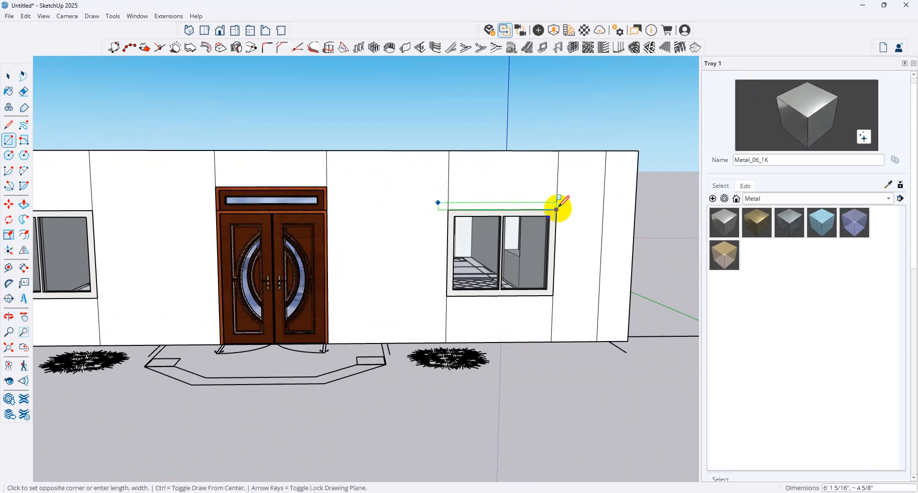
{"action": "key", "text": "Escape"}
{"action": "left_click", "coordinate": [438, 197]}
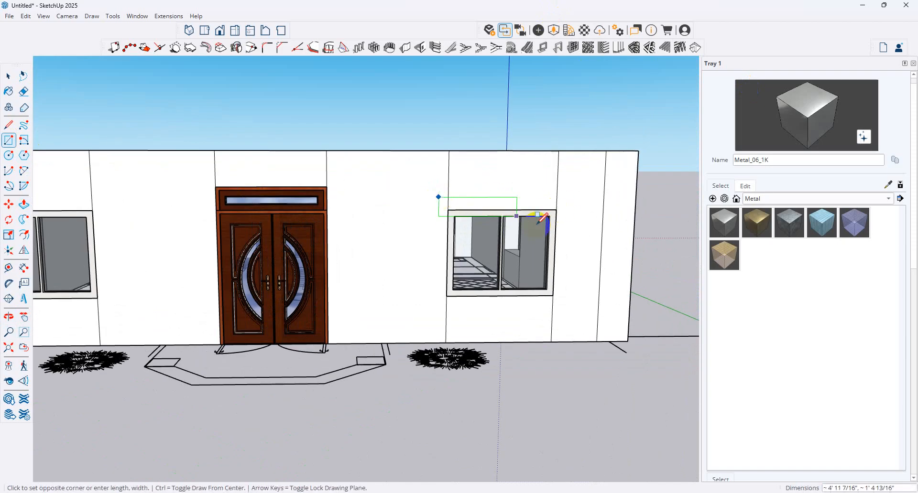
{"action": "left_click", "coordinate": [565, 209]}
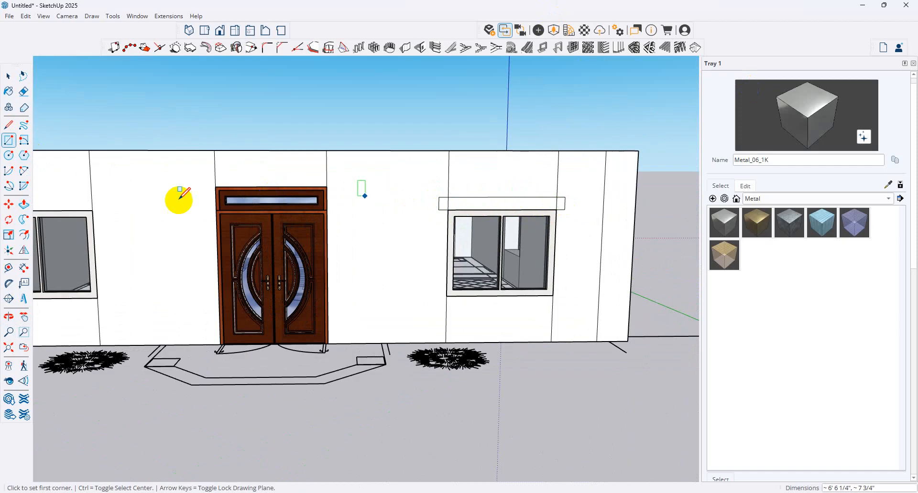
Step: Push/Pull the end piece of this rectangle out 6" and extend its side face about 6' 1/2" into a ledge over the window
{"action": "left_click", "coordinate": [24, 204]}
{"action": "left_click", "coordinate": [445, 206]}
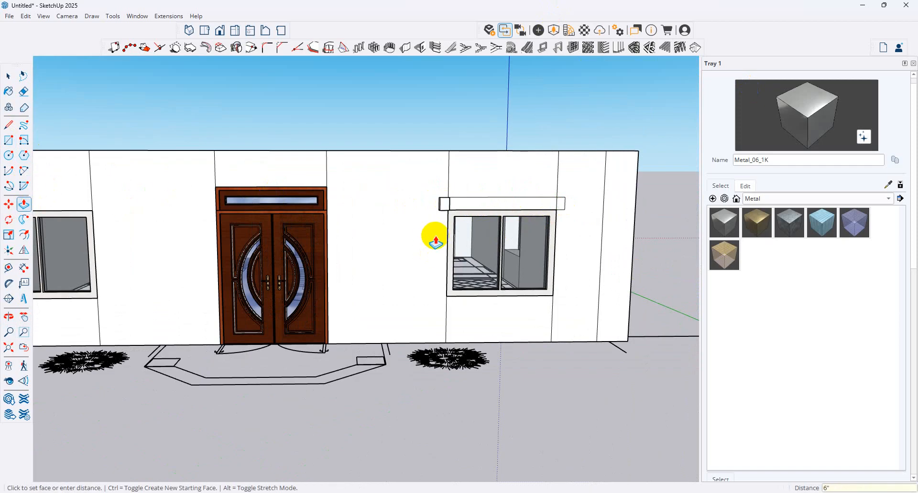
{"action": "middle_click_drag", "start_coordinate": [502, 204], "coordinate": [262, 322]}
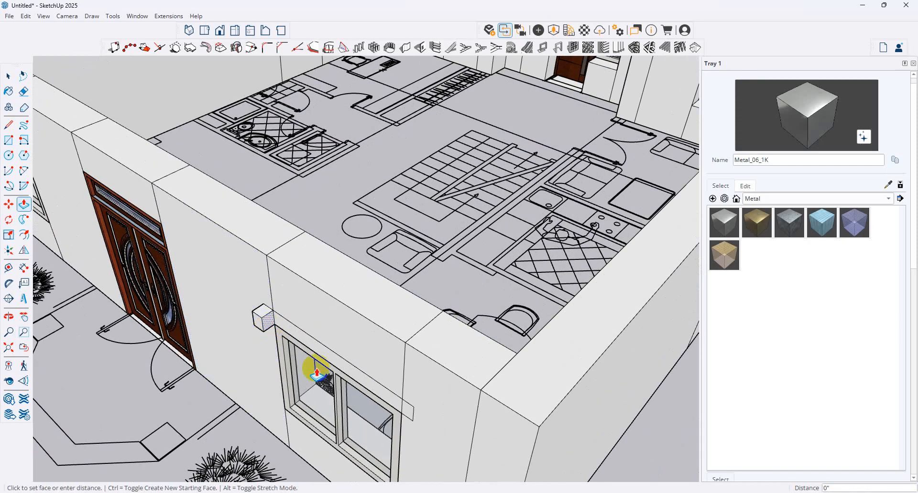
{"action": "left_click", "coordinate": [410, 409]}
{"action": "scroll", "coordinate": [459, 340], "scroll_direction": "down", "scroll_amount": 5}
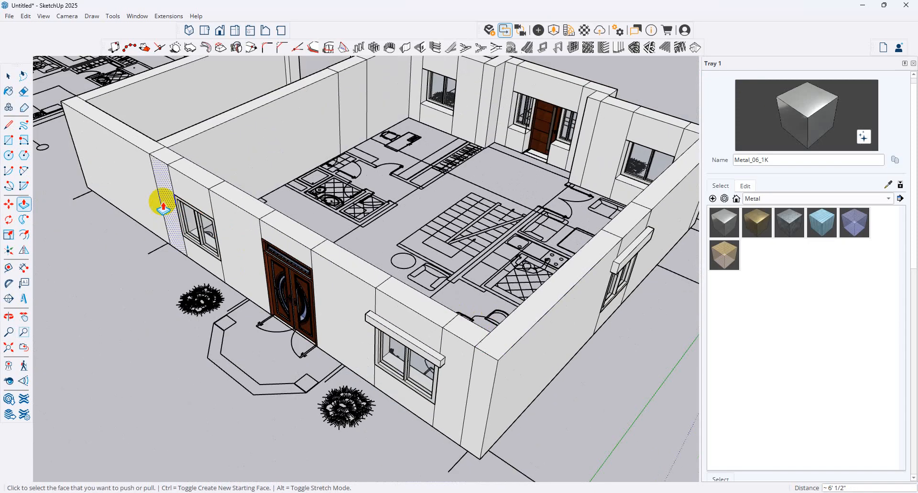
Step: Draw a rectangle about 7' 1/16" long and 9 5/8" high above the window on the other side of the double door
{"action": "scroll", "coordinate": [160, 197], "scroll_direction": "up", "scroll_amount": 4}
{"action": "middle_click_drag", "start_coordinate": [156, 187], "coordinate": [496, 218]}
{"action": "left_click", "coordinate": [8, 140]}
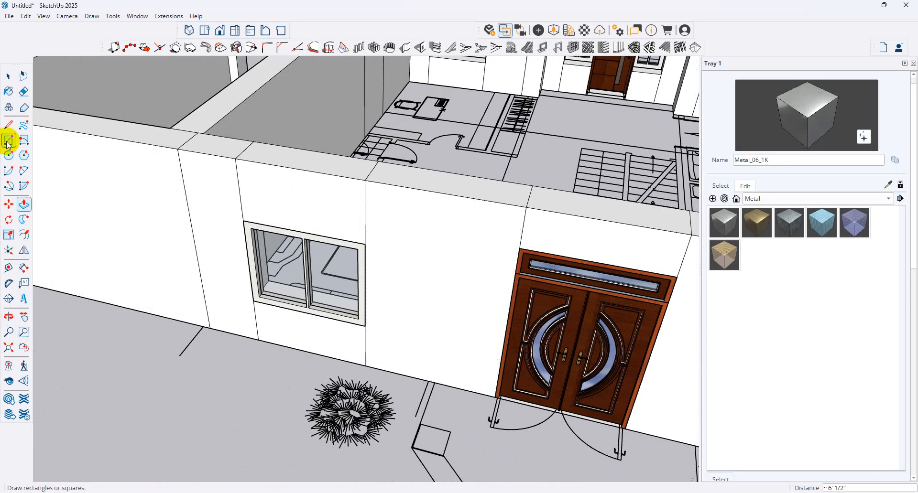
{"action": "left_click", "coordinate": [227, 219]}
{"action": "key", "text": "Escape"}
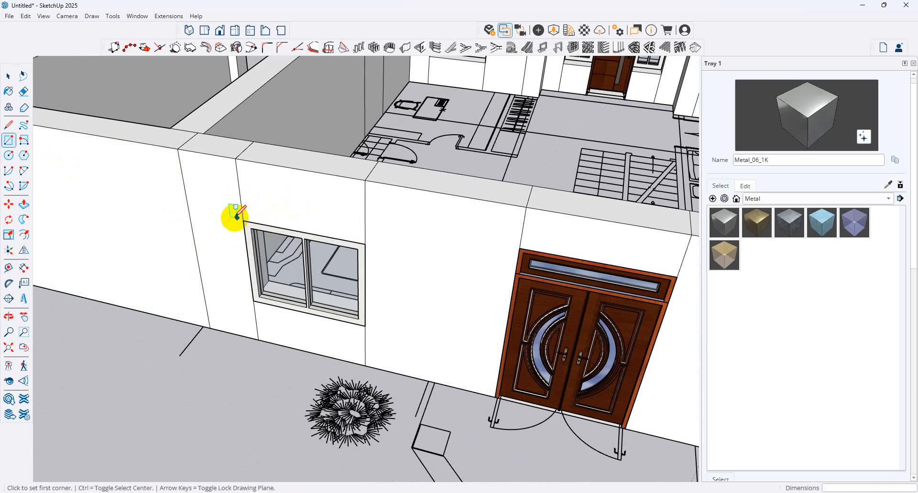
{"action": "left_click", "coordinate": [231, 216]}
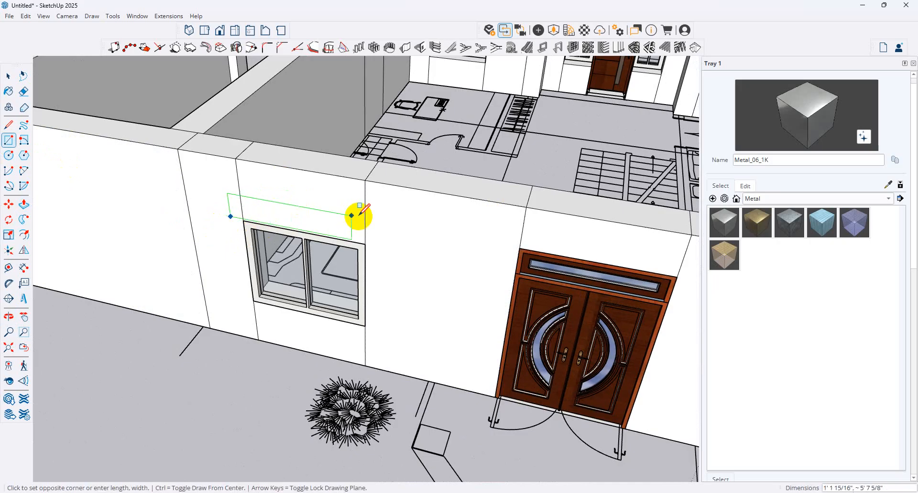
{"action": "left_click", "coordinate": [385, 229]}
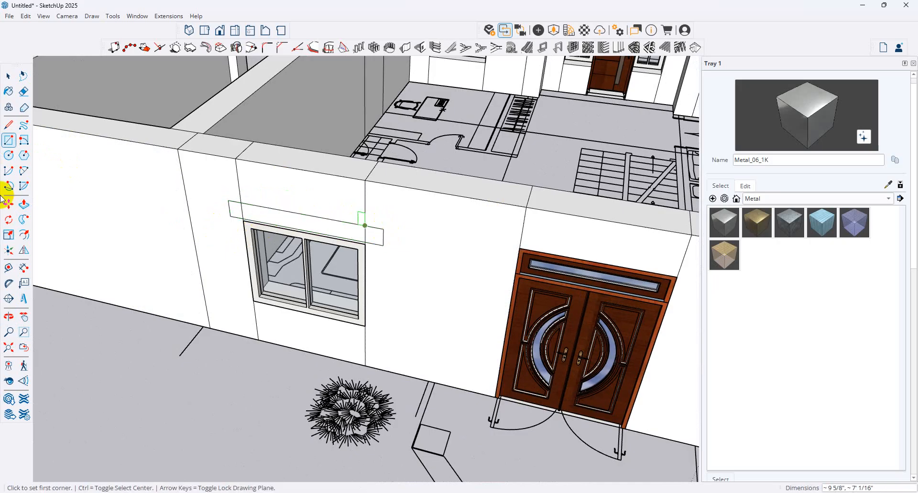
Step: Form this window's ledge by pulling its end piece out 6", extending it about 6' 4 11/16" sideways and trimming the end face
{"action": "left_click", "coordinate": [24, 204]}
{"action": "left_click", "coordinate": [238, 216]}
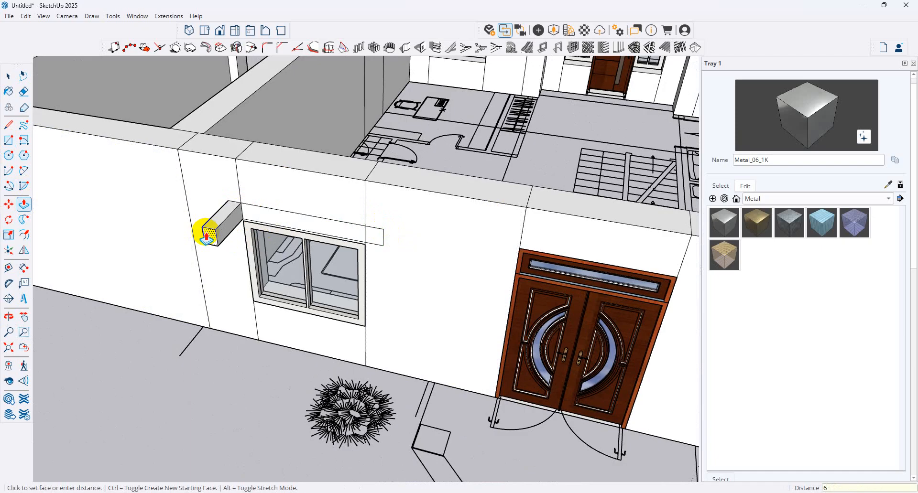
{"action": "left_click", "coordinate": [240, 213]}
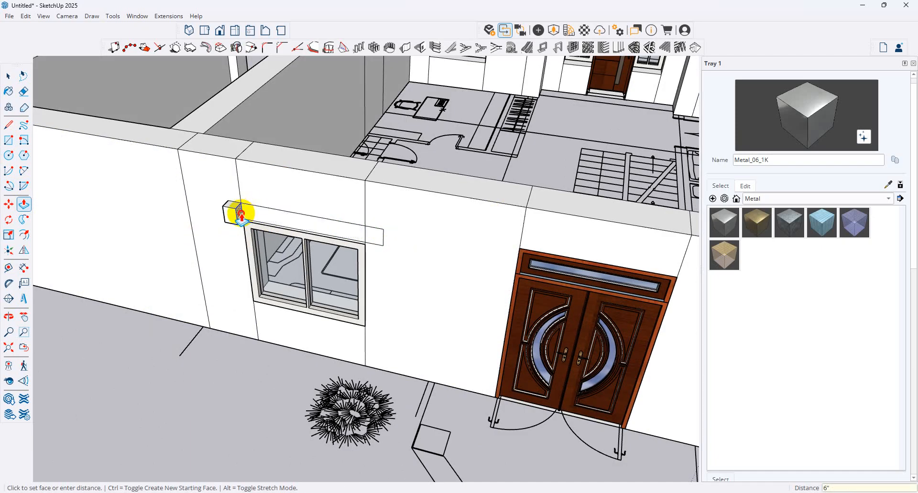
{"action": "left_click", "coordinate": [383, 232]}
{"action": "scroll", "coordinate": [424, 178], "scroll_direction": "up", "scroll_amount": 2}
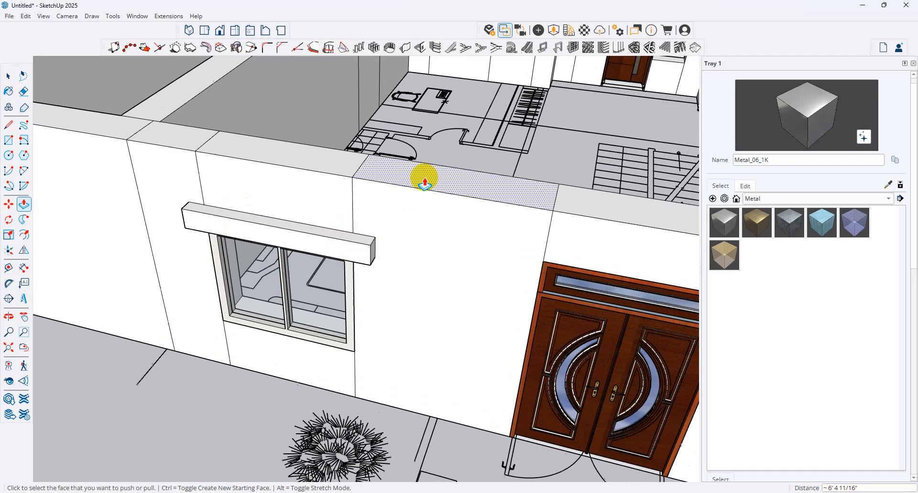
{"action": "left_click", "coordinate": [373, 253]}
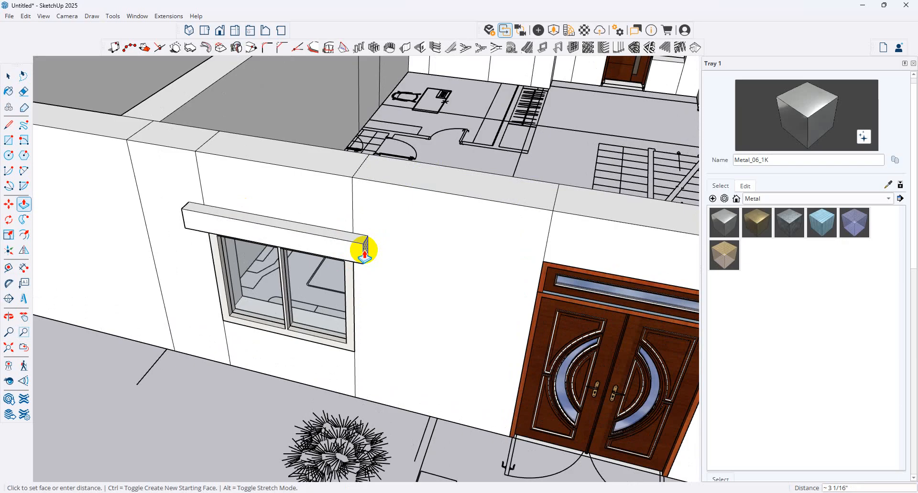
Step: Adjust the end face of the side window's ledge with Push/Pull
{"action": "scroll", "coordinate": [364, 250], "scroll_direction": "down", "scroll_amount": 6}
{"action": "middle_click_drag", "start_coordinate": [365, 252], "coordinate": [320, 268]}
{"action": "scroll", "coordinate": [358, 256], "scroll_direction": "up", "scroll_amount": 4}
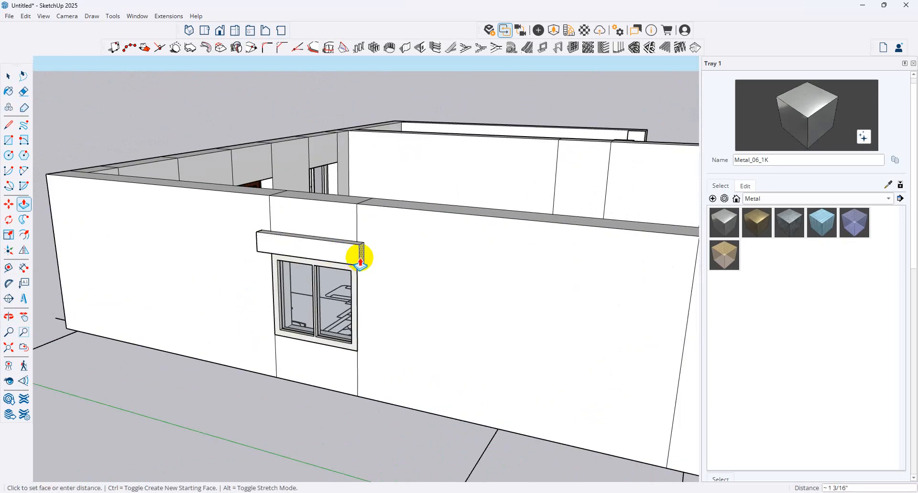
{"action": "left_click", "coordinate": [360, 258]}
Step: Paint the ledges of the side window and both front windows with B08_Burnt_Sienna from the Solid Colors materials
{"action": "left_click", "coordinate": [810, 211]}
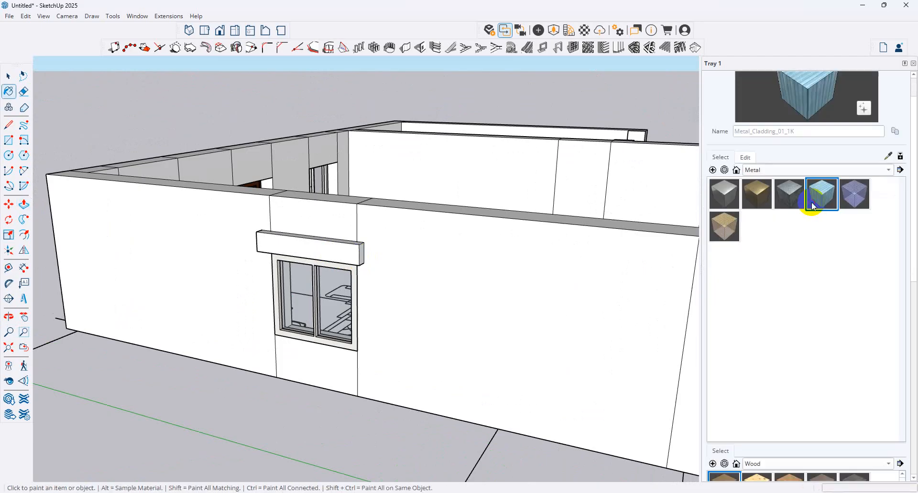
{"action": "left_click", "coordinate": [818, 172]}
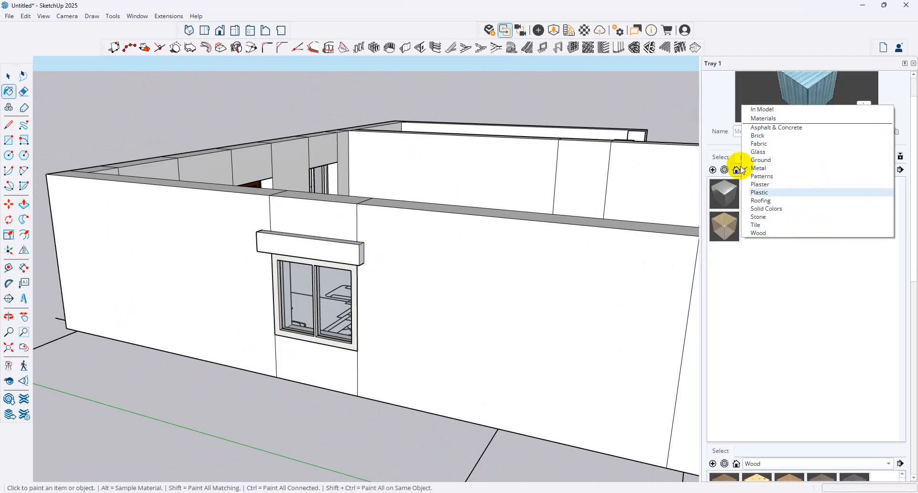
{"action": "left_click", "coordinate": [780, 208]}
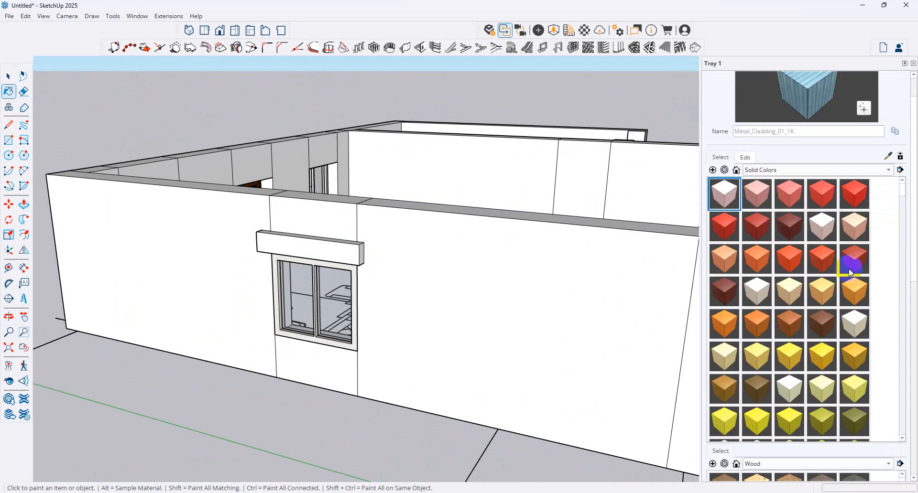
{"action": "left_click", "coordinate": [718, 292]}
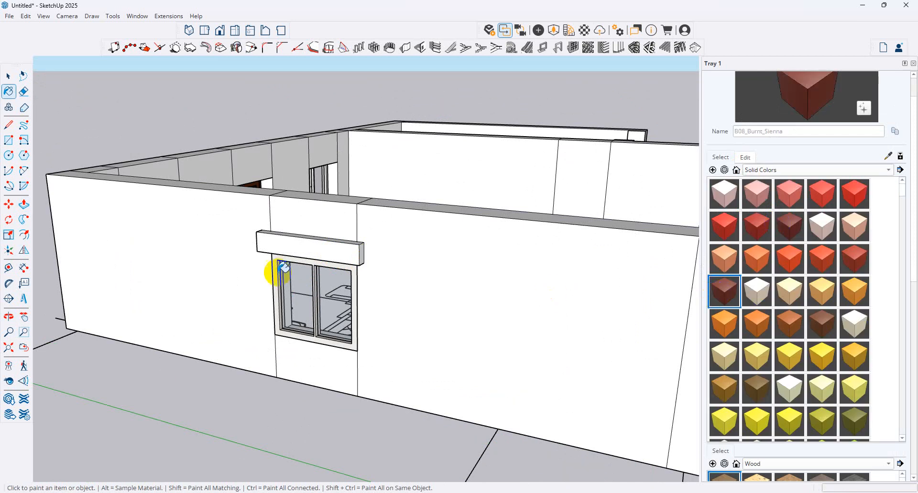
{"action": "left_click", "coordinate": [305, 246]}
{"action": "mouse_move", "coordinate": [328, 245]}
{"action": "middle_mouse_down"}
{"action": "mouse_move", "coordinate": [536, 290]}
{"action": "mouse_move", "coordinate": [377, 285]}
{"action": "middle_mouse_up"}
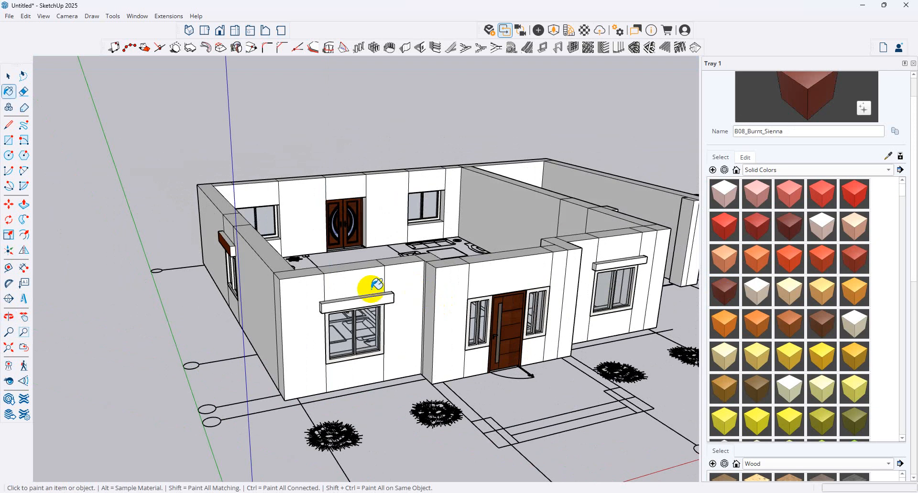
{"action": "left_click", "coordinate": [372, 298]}
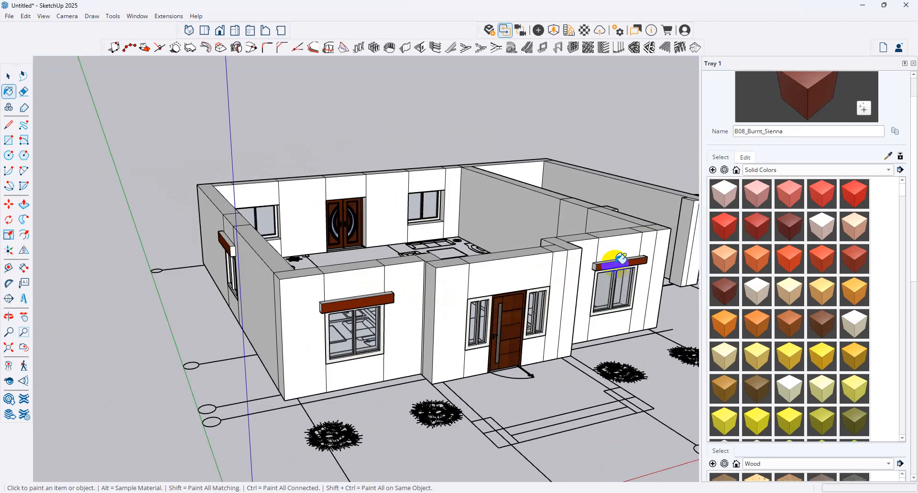
Step: Paint the window ledges on both sides of the double door with B08_Burnt_Sienna
{"action": "scroll", "coordinate": [514, 291], "scroll_direction": "down", "scroll_amount": 3}
{"action": "middle_click_drag", "start_coordinate": [607, 273], "coordinate": [877, 252]}
{"action": "scroll", "coordinate": [311, 259], "scroll_direction": "up", "scroll_amount": 4}
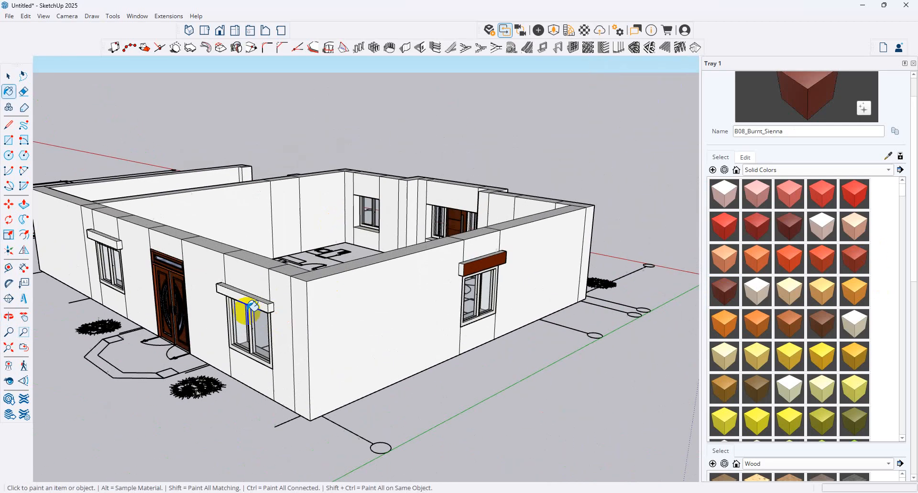
{"action": "left_click", "coordinate": [126, 245]}
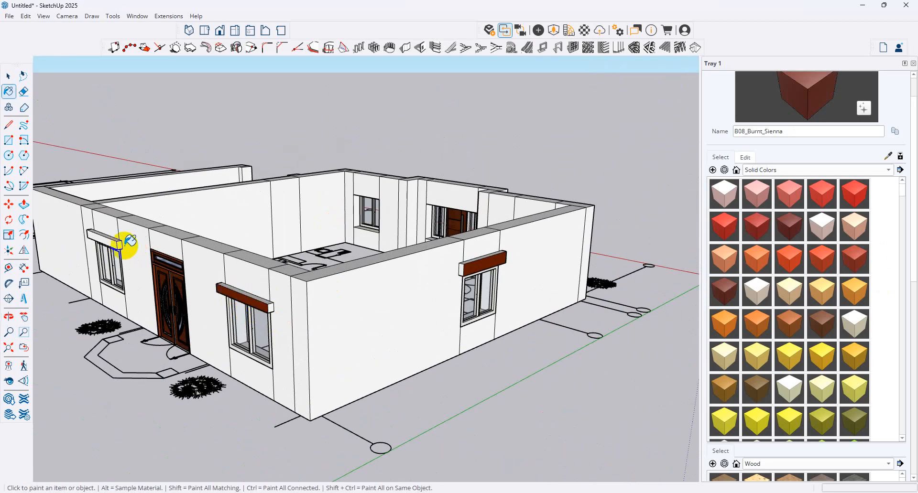
{"action": "scroll", "coordinate": [120, 239], "scroll_direction": "up", "scroll_amount": 3}
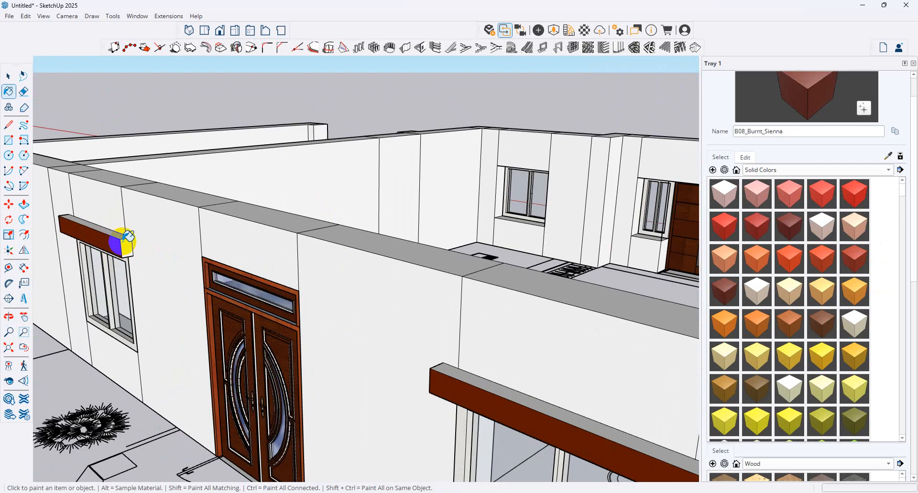
{"action": "scroll", "coordinate": [225, 283], "scroll_direction": "down", "scroll_amount": 4}
{"action": "mouse_move", "coordinate": [487, 307]}
{"action": "middle_mouse_down"}
{"action": "mouse_move", "coordinate": [627, 319]}
{"action": "mouse_move", "coordinate": [456, 333]}
{"action": "mouse_move", "coordinate": [389, 324]}
{"action": "mouse_move", "coordinate": [379, 332]}
{"action": "middle_mouse_up"}
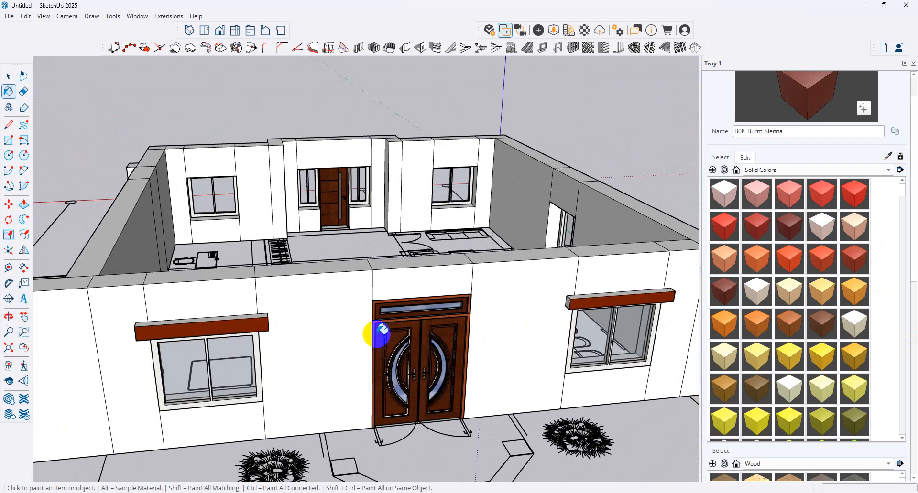
Step: Draw a rectangle about 1' 4 1/4" by 1' 4 1/8" over each of the two pillar outlines on the porch plan outside the double door
{"action": "scroll", "coordinate": [383, 354], "scroll_direction": "down", "scroll_amount": 2}
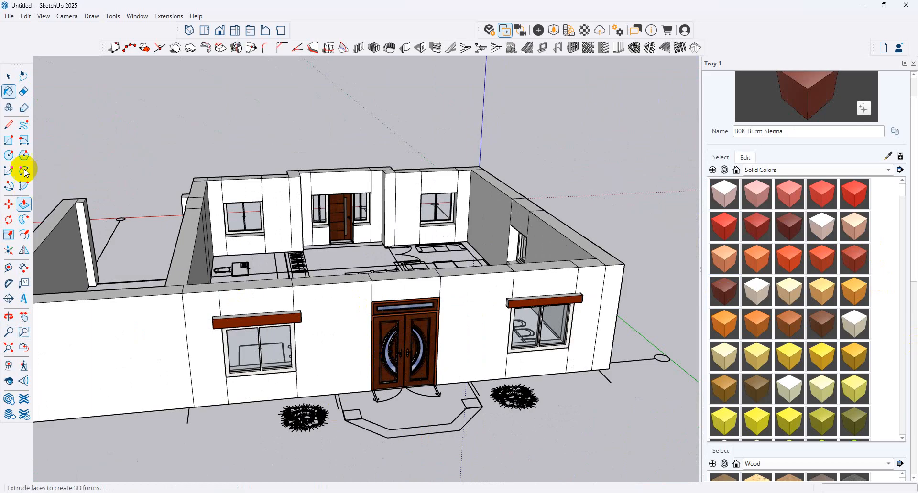
{"action": "left_click", "coordinate": [9, 140]}
{"action": "scroll", "coordinate": [342, 387], "scroll_direction": "up", "scroll_amount": 2}
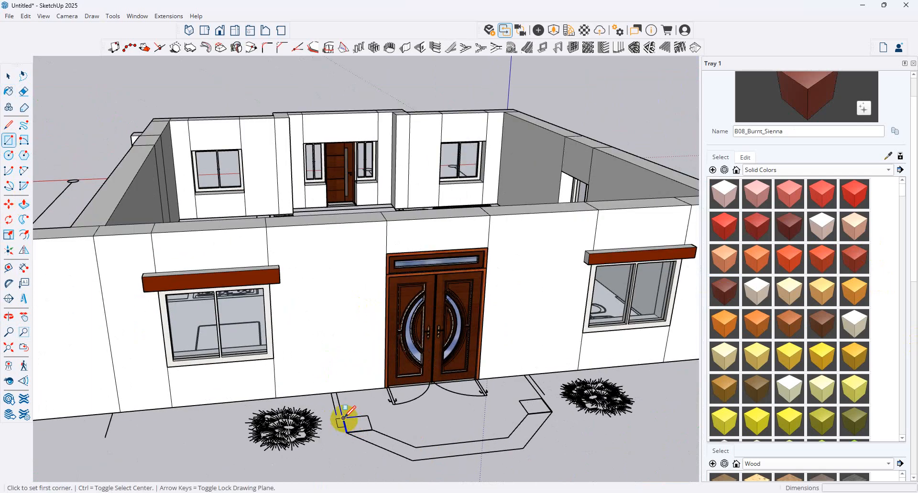
{"action": "left_click", "coordinate": [343, 418]}
{"action": "left_click", "coordinate": [372, 429]}
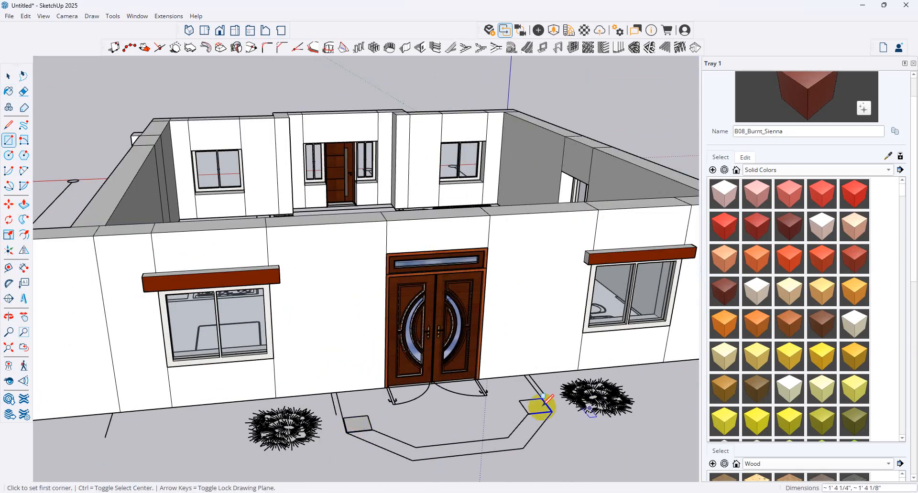
{"action": "left_click", "coordinate": [519, 400]}
{"action": "left_click", "coordinate": [553, 412]}
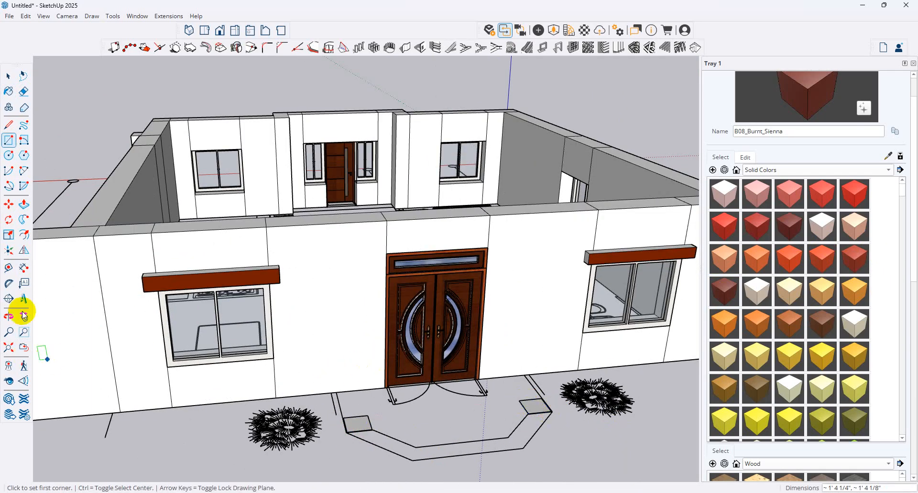
Step: Trace the porch plan with the Line tool from the house wall around the inner edges of the first pillar base
{"action": "left_click", "coordinate": [24, 204]}
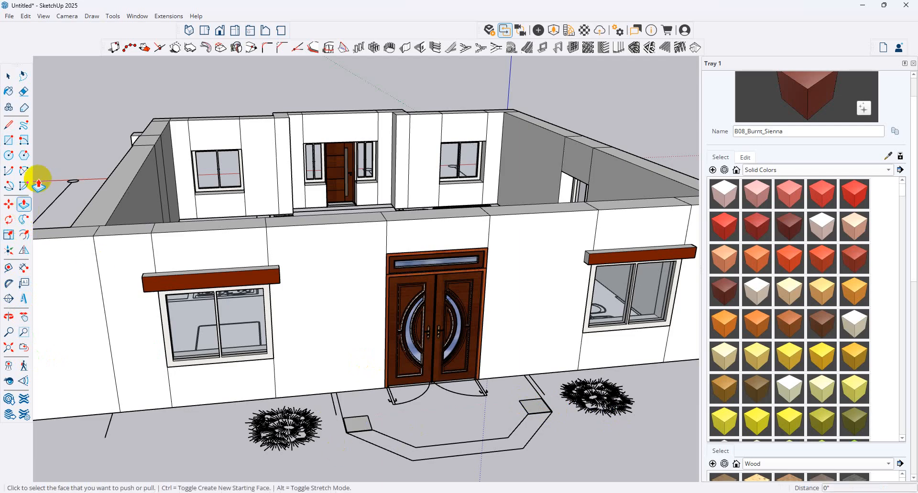
{"action": "left_click", "coordinate": [9, 126]}
{"action": "left_click", "coordinate": [336, 392]}
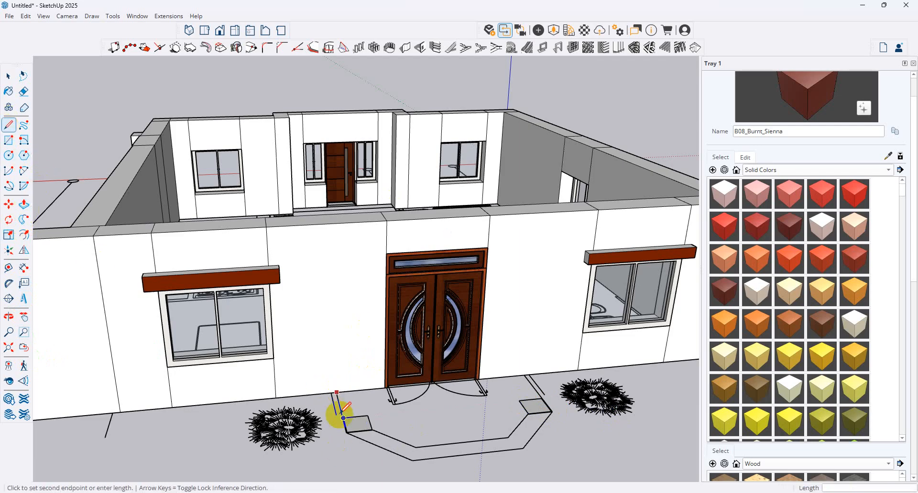
{"action": "left_click", "coordinate": [368, 416]}
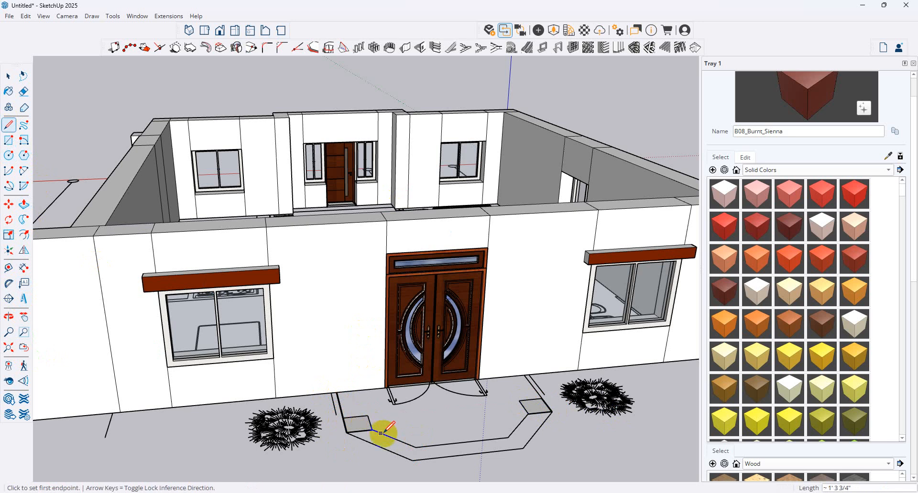
{"action": "left_click", "coordinate": [368, 415]}
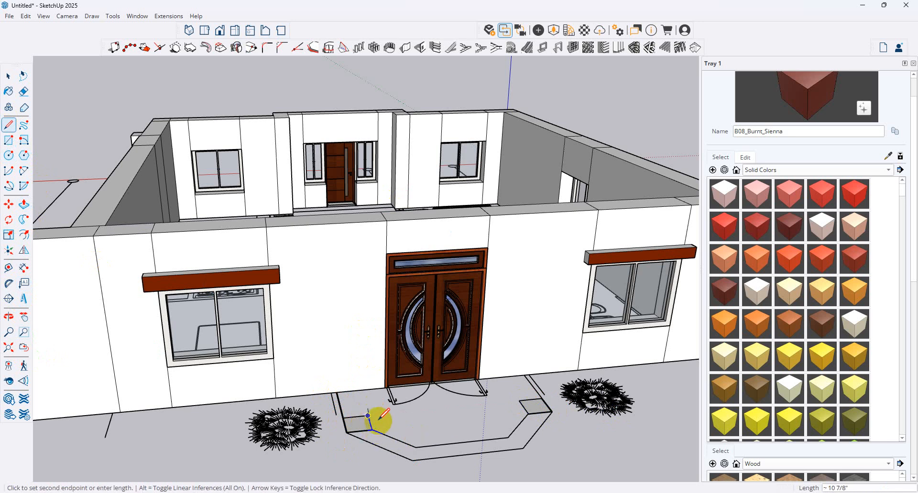
{"action": "left_click", "coordinate": [372, 430]}
{"action": "scroll", "coordinate": [374, 426], "scroll_direction": "up", "scroll_amount": 2}
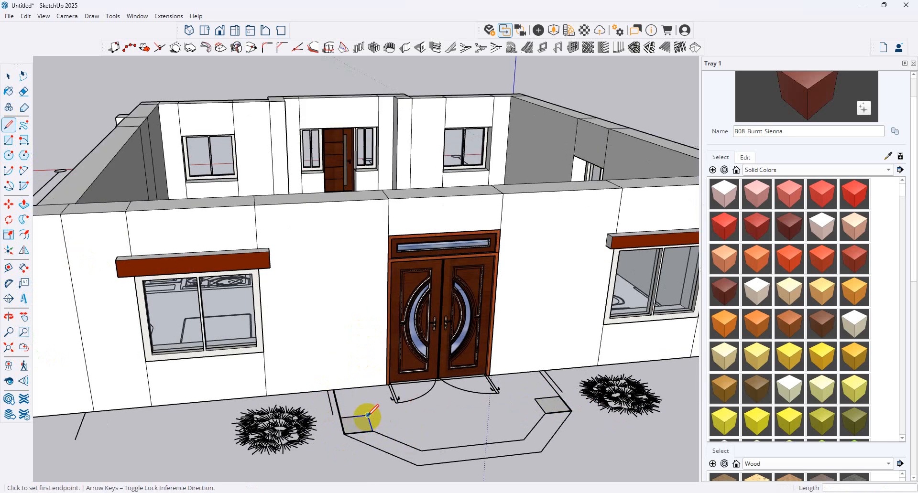
Step: Trace the inner porch outline from the first pillar base past the second one to the house wall to form the floor face
{"action": "left_click", "coordinate": [367, 415]}
{"action": "left_click", "coordinate": [373, 433]}
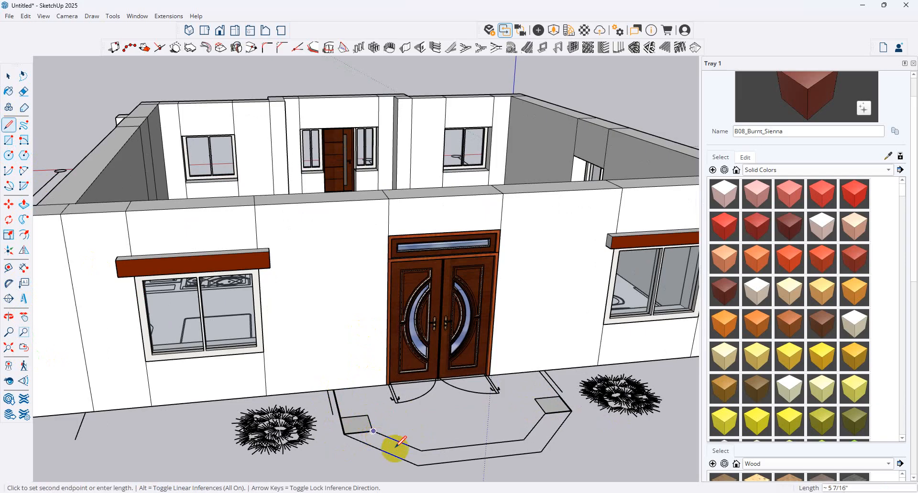
{"action": "left_click", "coordinate": [420, 451]}
{"action": "left_click", "coordinate": [523, 439]}
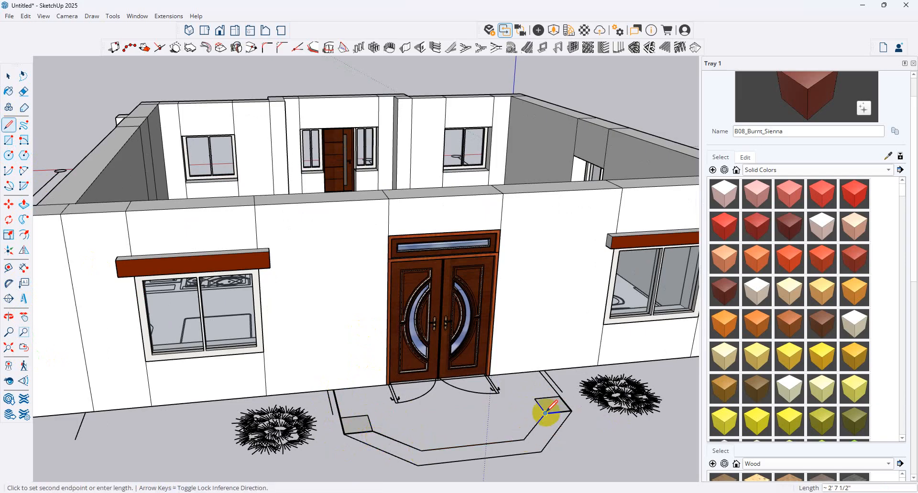
{"action": "left_click", "coordinate": [545, 412]}
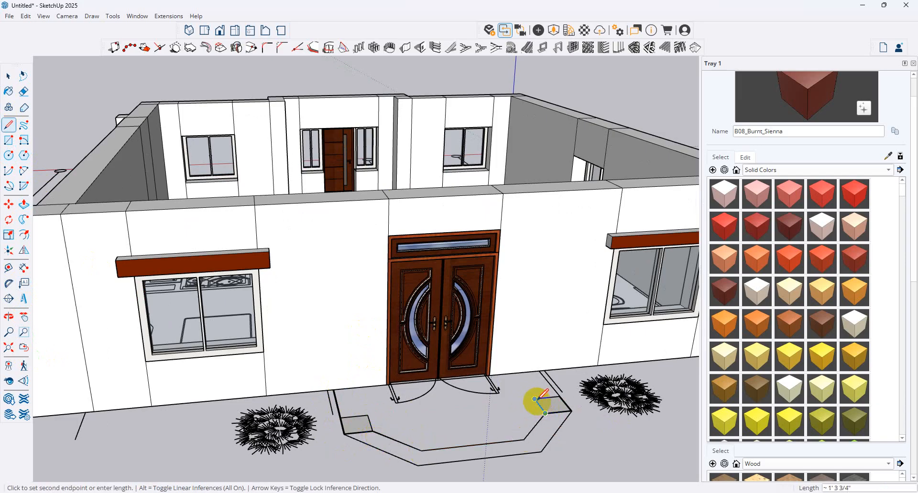
{"action": "left_click", "coordinate": [539, 372]}
{"action": "scroll", "coordinate": [431, 390], "scroll_direction": "down", "scroll_amount": 2}
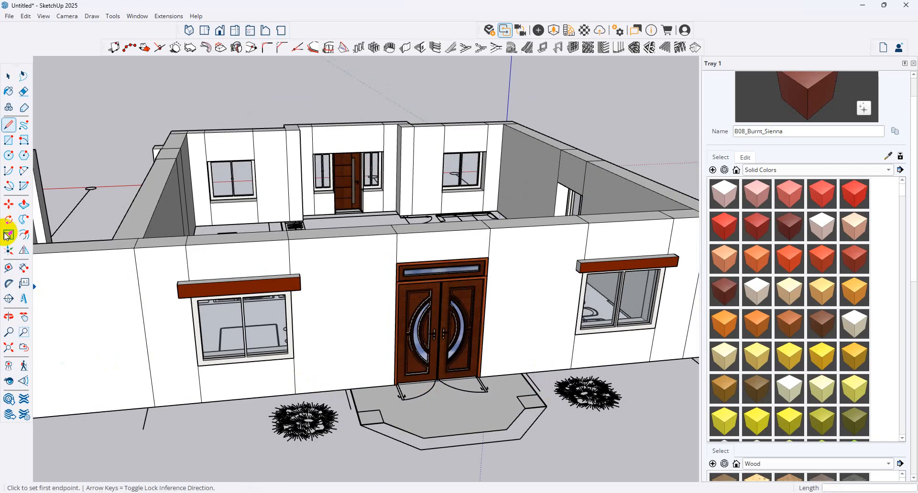
Step: Extrude both porch pillar bases 10' up to the top of the house wall with Push/Pull
{"action": "left_click", "coordinate": [24, 205]}
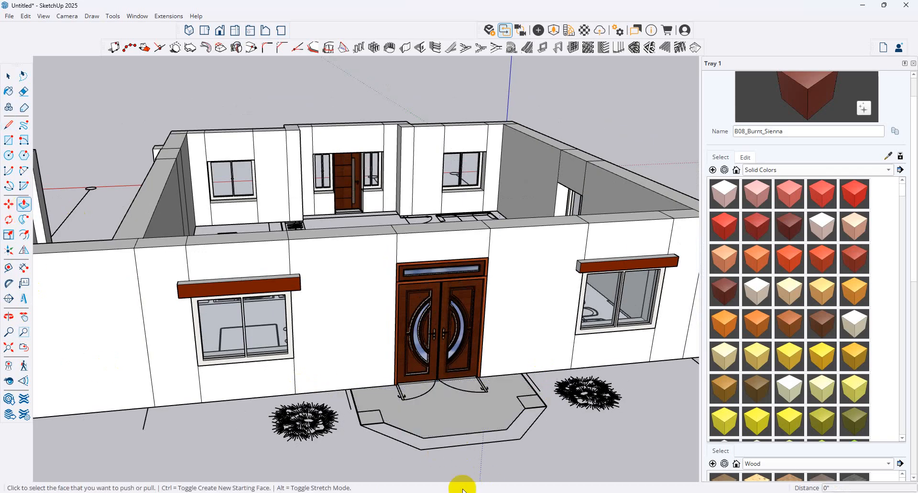
{"action": "left_click", "coordinate": [367, 424]}
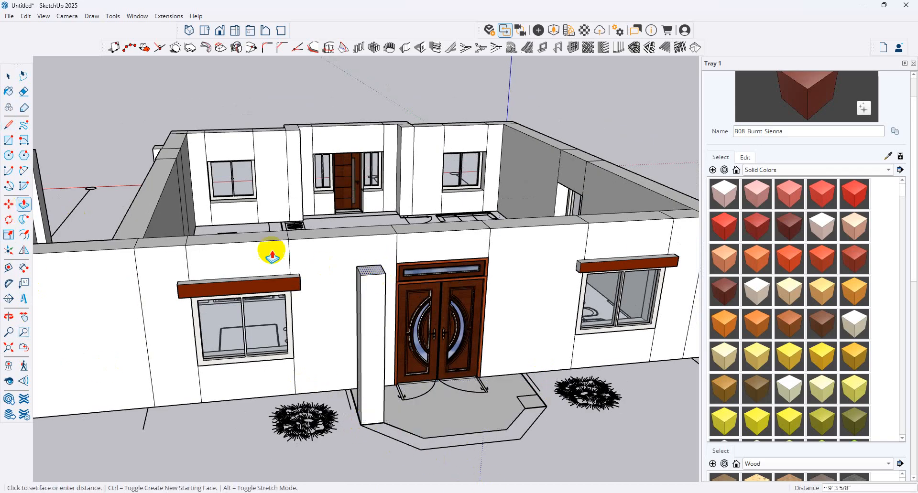
{"action": "left_click", "coordinate": [287, 244]}
{"action": "left_click", "coordinate": [535, 403]}
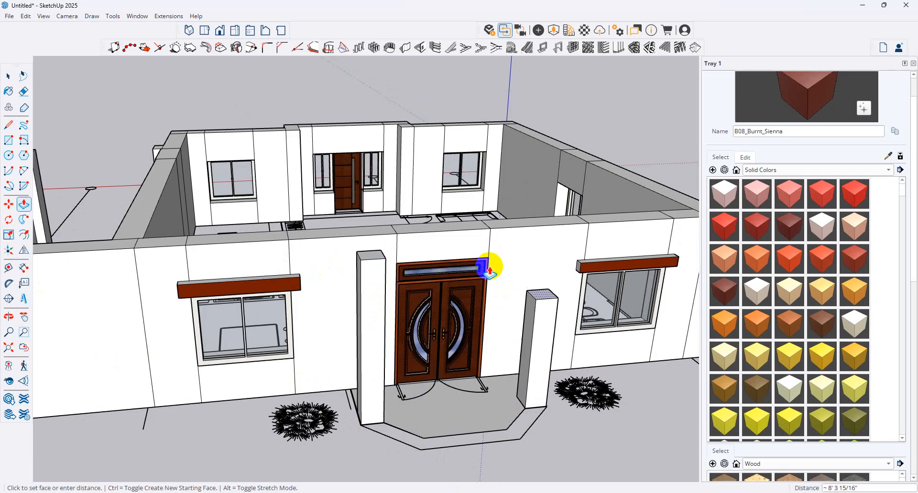
{"action": "left_click", "coordinate": [491, 232]}
Step: Trace the inner edge of the porch's front strip with lines from one pillar base to the other
{"action": "scroll", "coordinate": [492, 232], "scroll_direction": "down", "scroll_amount": 8}
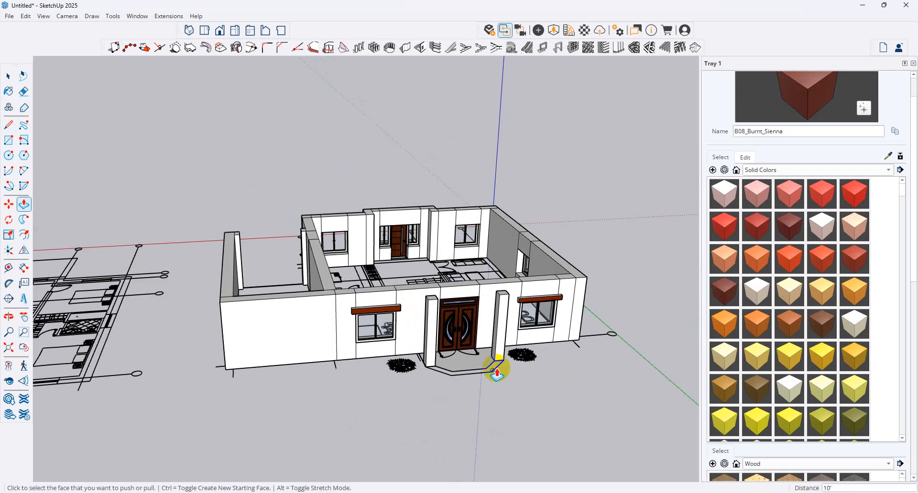
{"action": "middle_click_drag", "start_coordinate": [286, 279], "coordinate": [441, 385]}
{"action": "scroll", "coordinate": [416, 380], "scroll_direction": "up", "scroll_amount": 4}
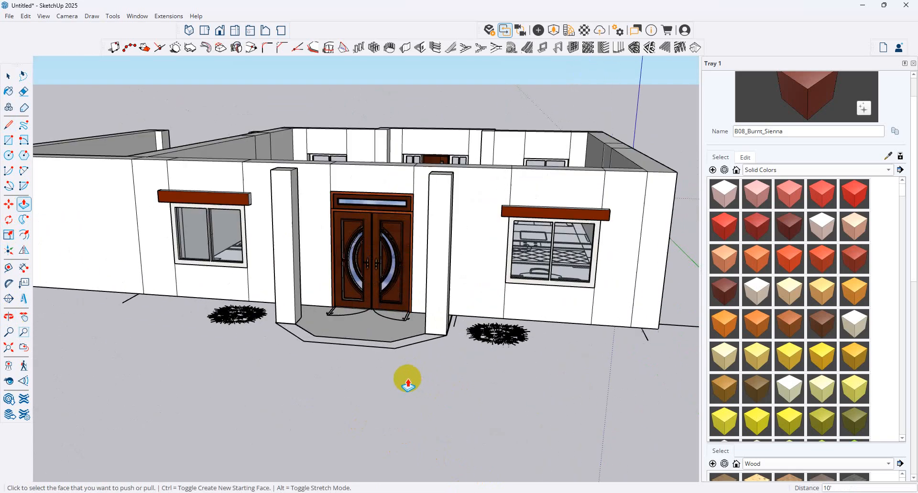
{"action": "left_click", "coordinate": [8, 140]}
{"action": "left_click", "coordinate": [8, 125]}
{"action": "scroll", "coordinate": [287, 316], "scroll_direction": "up", "scroll_amount": 1}
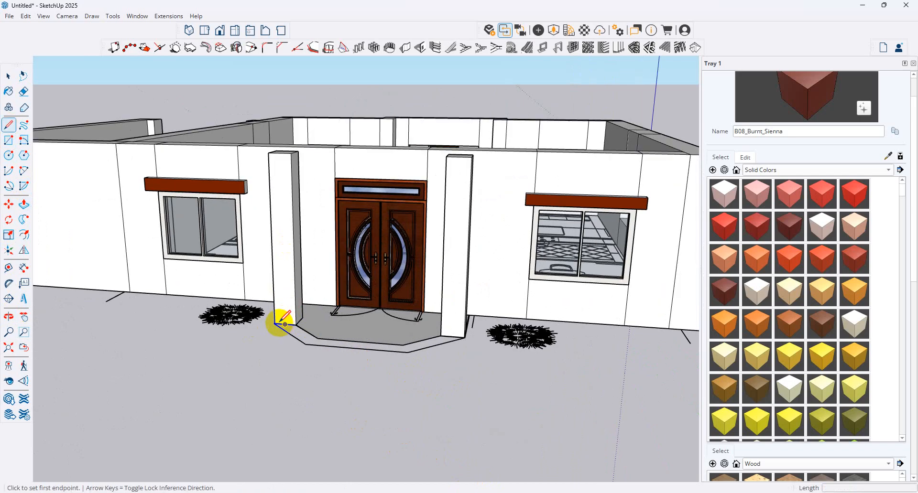
{"action": "left_click", "coordinate": [274, 324]}
{"action": "left_click", "coordinate": [296, 325]}
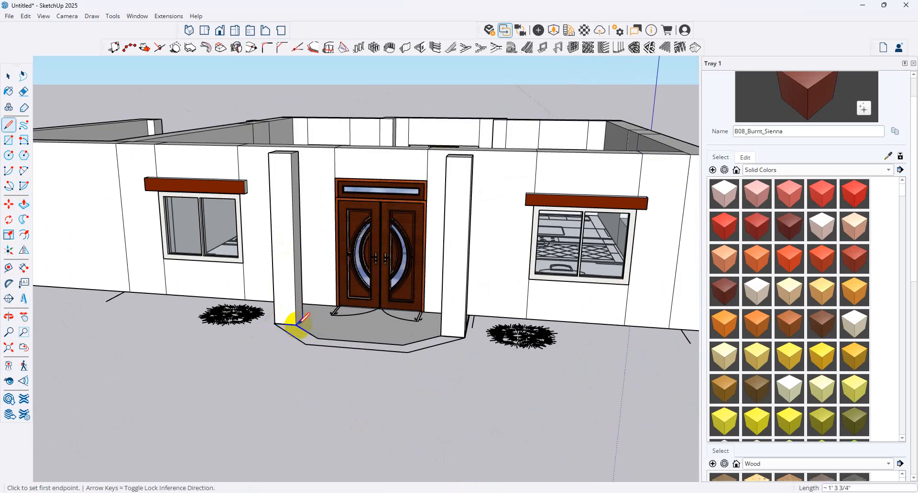
{"action": "left_click", "coordinate": [296, 326]}
{"action": "left_click", "coordinate": [317, 338]}
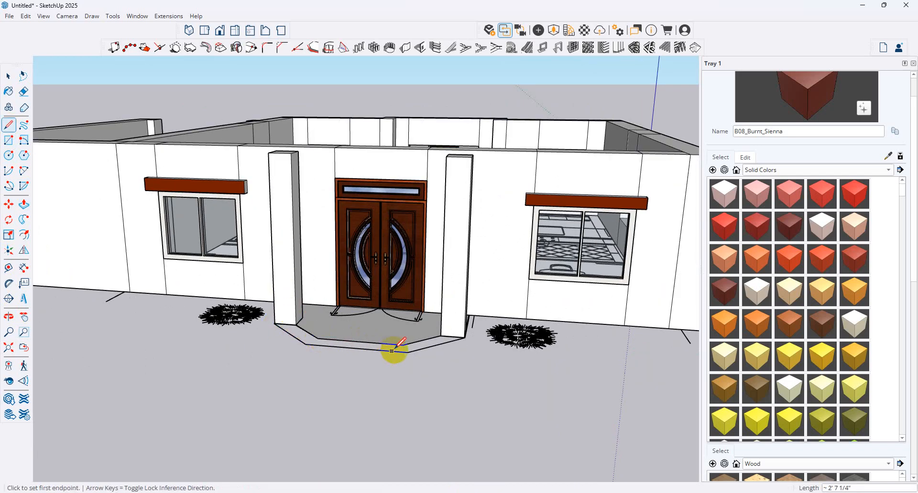
{"action": "left_click", "coordinate": [317, 339]}
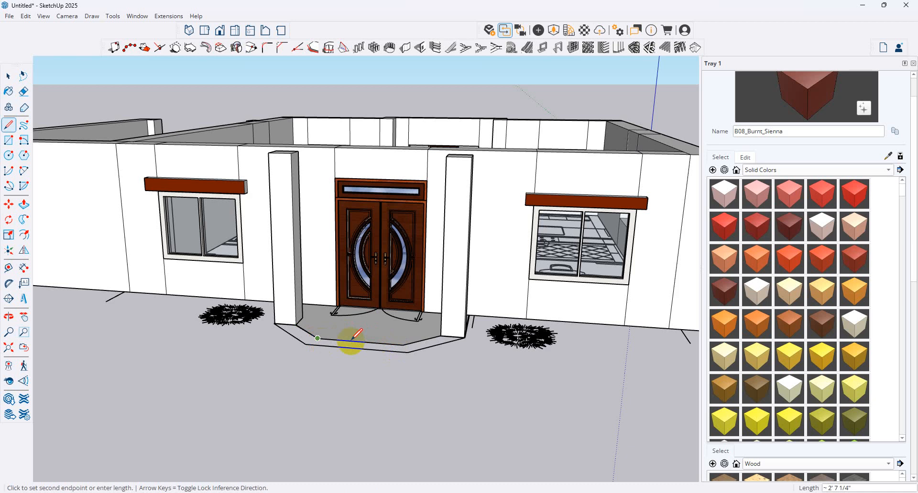
{"action": "left_click", "coordinate": [407, 344]}
{"action": "left_click", "coordinate": [442, 331]}
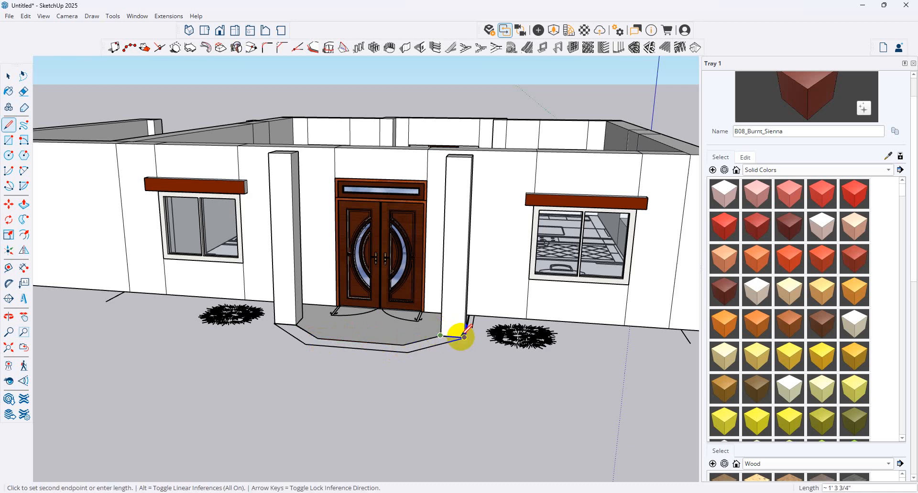
Step: Trace the outer edge of the porch's front strip and retrace its inner edge beside the first pillar
{"action": "left_click", "coordinate": [438, 340]}
{"action": "left_click", "coordinate": [406, 353]}
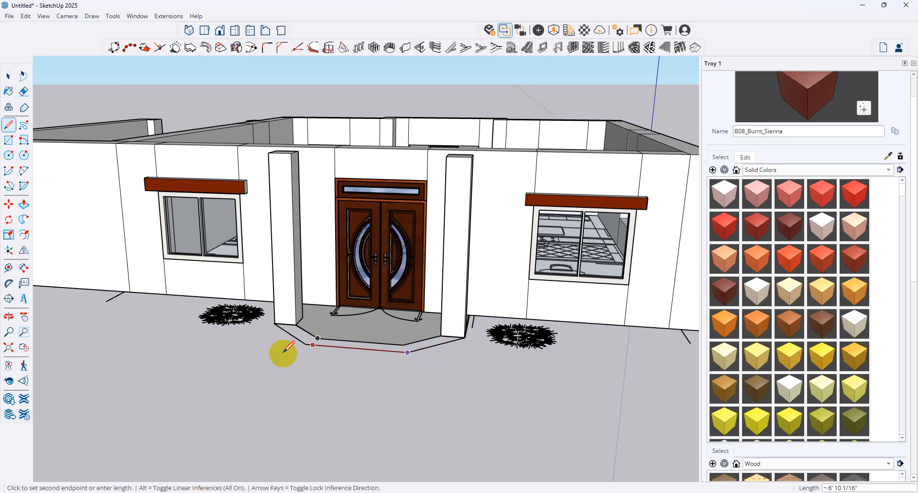
{"action": "left_click", "coordinate": [275, 324]}
{"action": "left_click", "coordinate": [296, 325]}
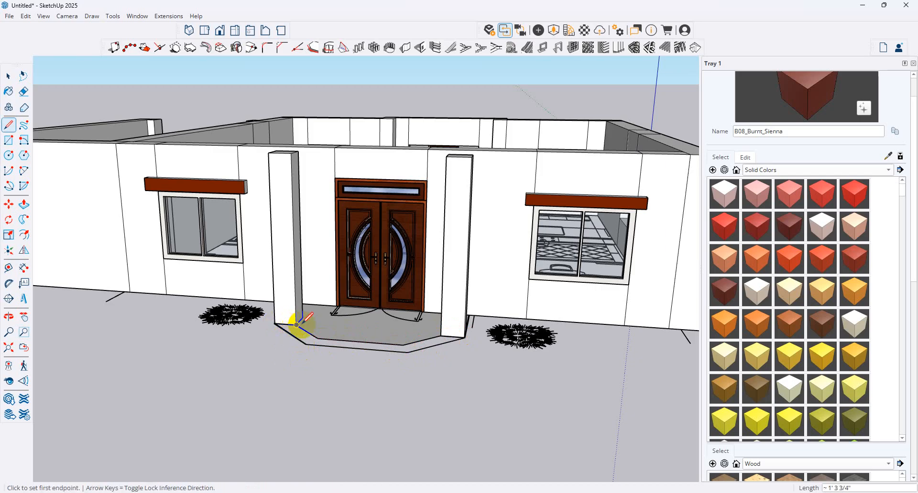
{"action": "left_click", "coordinate": [318, 338]}
{"action": "left_click", "coordinate": [296, 324]}
{"action": "scroll", "coordinate": [315, 354], "scroll_direction": "up", "scroll_amount": 5}
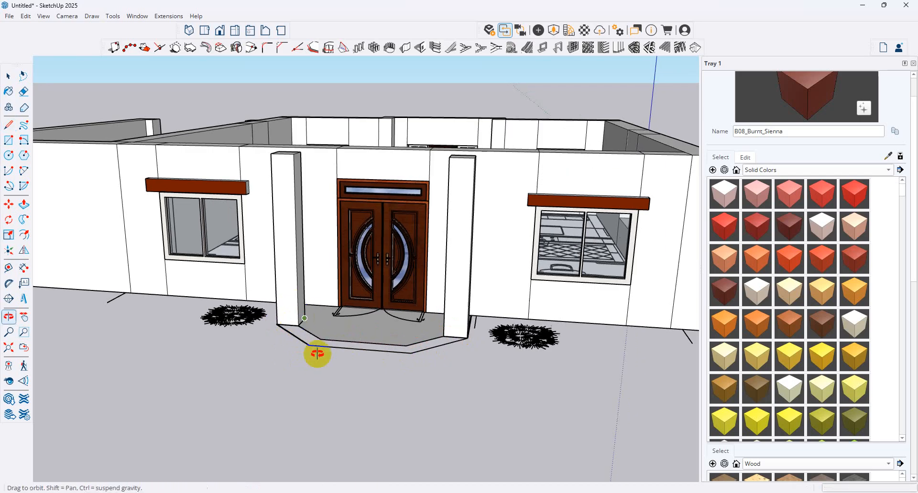
{"action": "scroll", "coordinate": [317, 405], "scroll_direction": "up", "scroll_amount": 2}
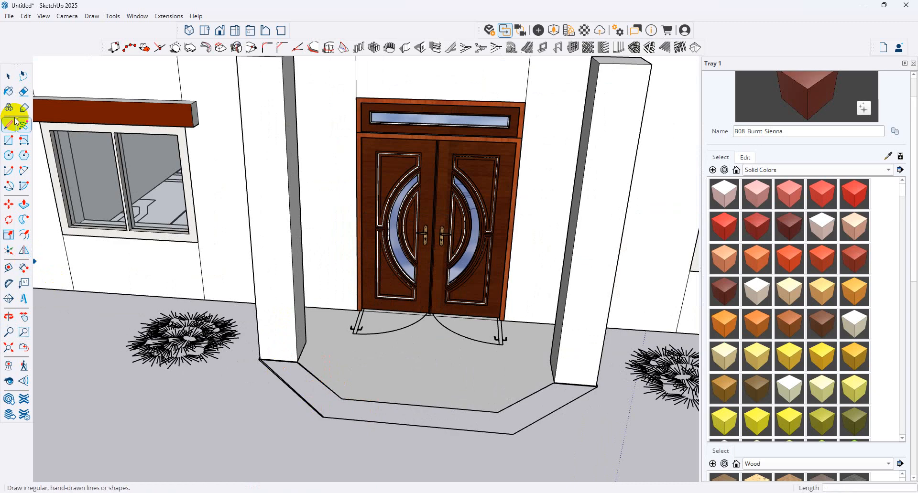
Step: Draw a rectangle about 4' 9 1/2" by 11 13/16" over the straight middle part of the porch's front strip
{"action": "left_click", "coordinate": [8, 140]}
{"action": "scroll", "coordinate": [292, 385], "scroll_direction": "up", "scroll_amount": 3}
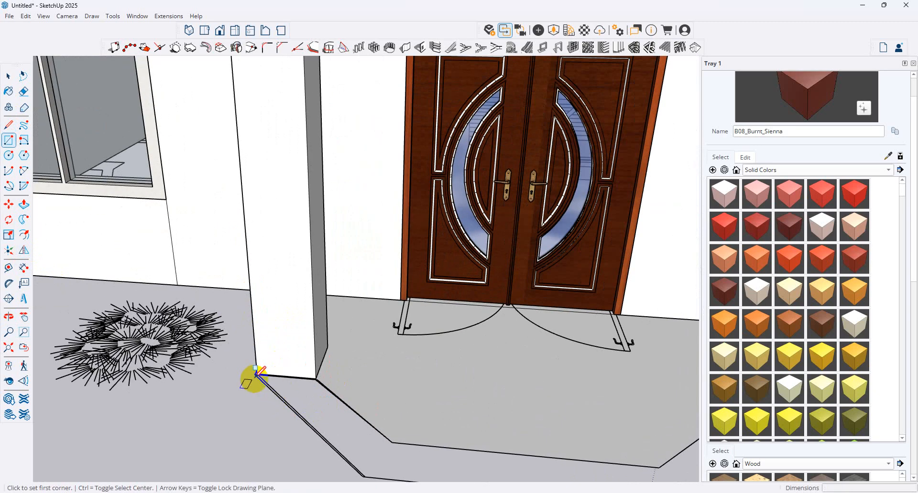
{"action": "scroll", "coordinate": [352, 421], "scroll_direction": "down", "scroll_amount": 2}
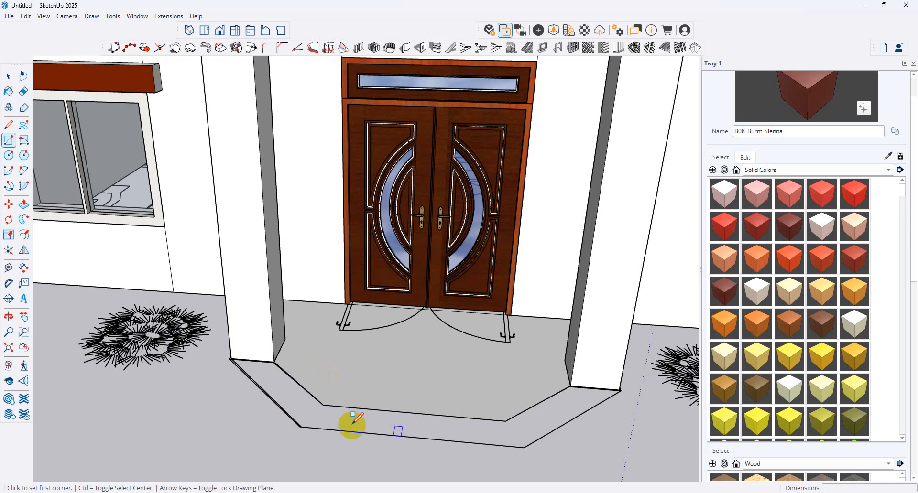
{"action": "left_click", "coordinate": [324, 405]}
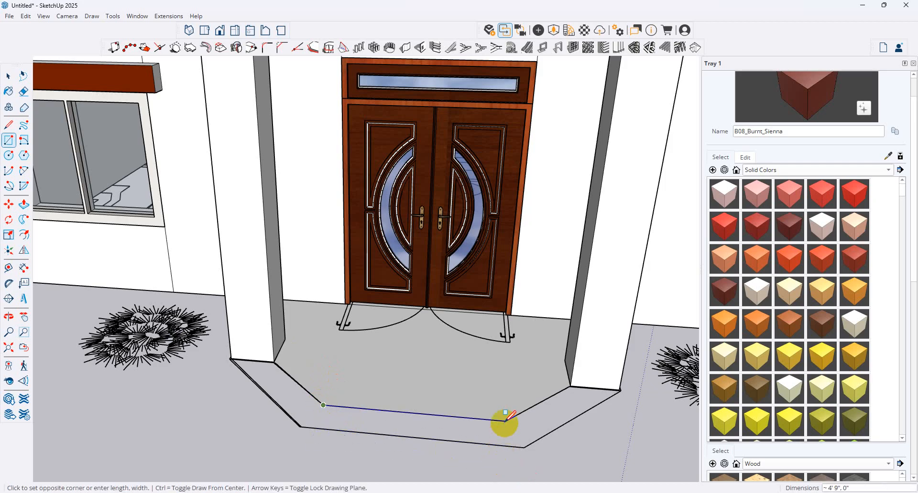
{"action": "left_click", "coordinate": [507, 445]}
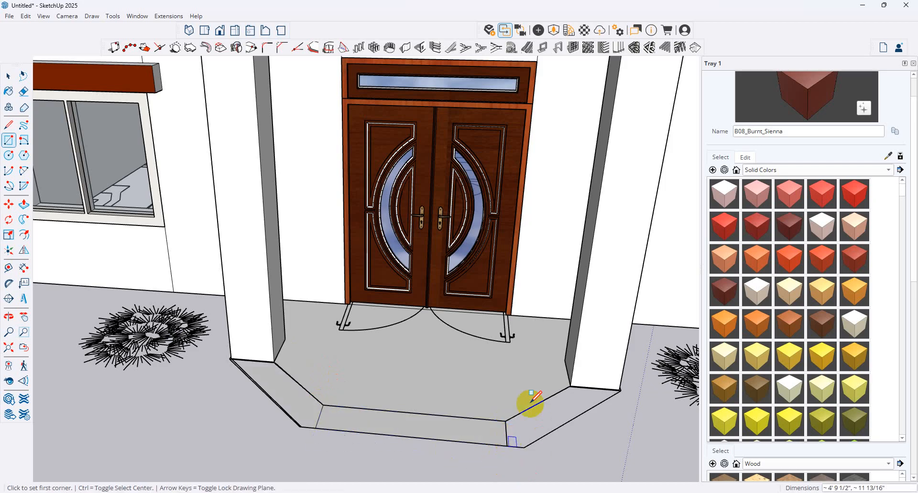
Step: Draw lines around the angled part of the front strip beside the second pillar to close its face
{"action": "left_click", "coordinate": [8, 124]}
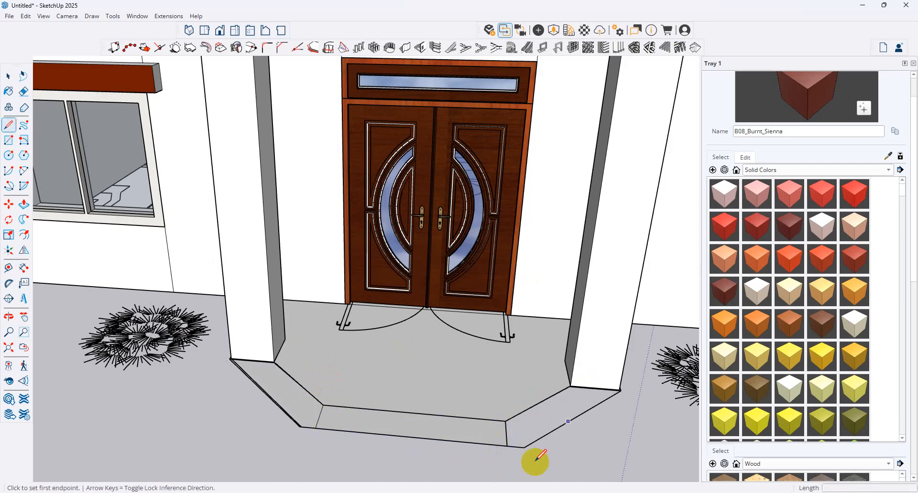
{"action": "left_click", "coordinate": [507, 446]}
{"action": "left_click", "coordinate": [524, 448]}
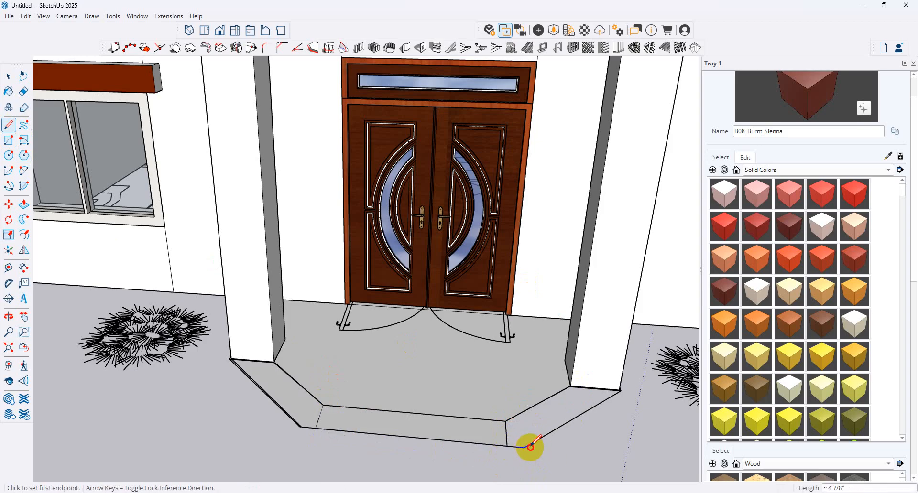
{"action": "left_click", "coordinate": [620, 391]}
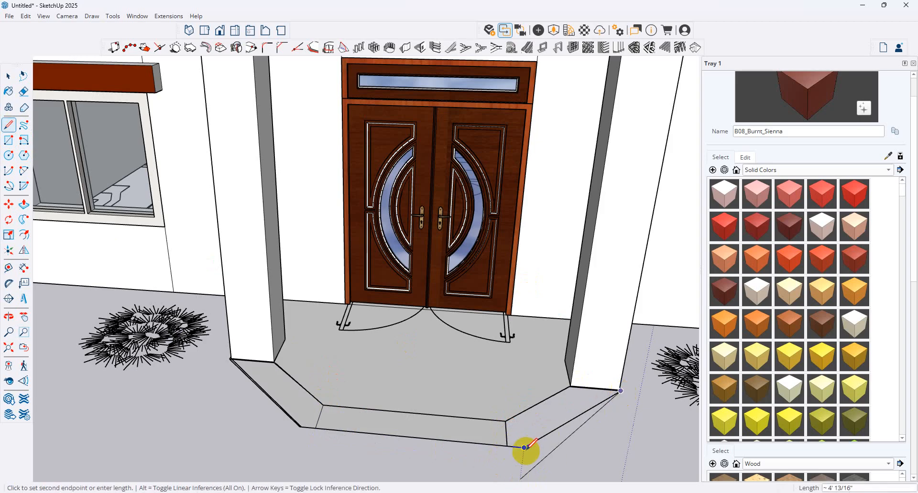
{"action": "left_click", "coordinate": [524, 447]}
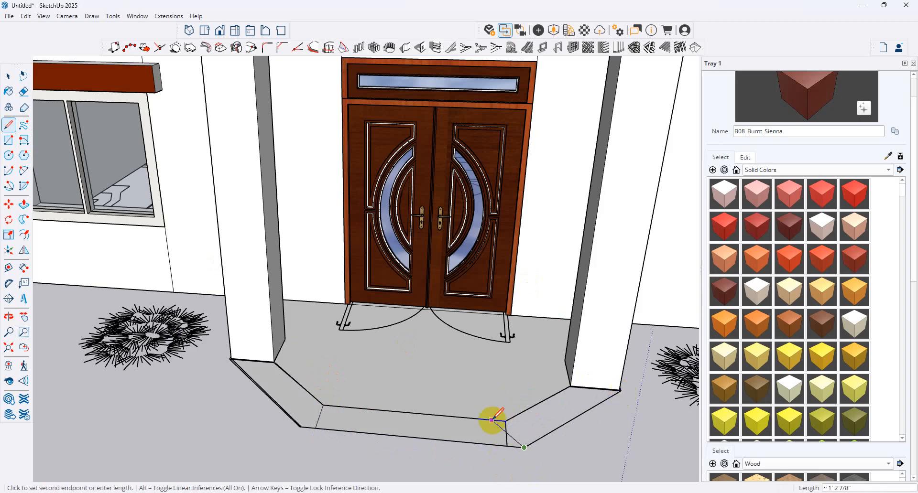
{"action": "left_click", "coordinate": [521, 413]}
{"action": "left_click", "coordinate": [520, 413]}
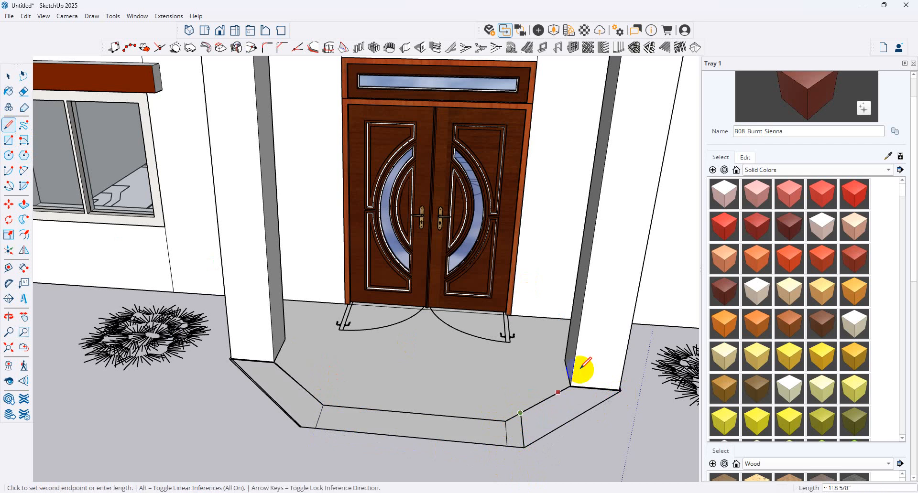
{"action": "left_click", "coordinate": [570, 386]}
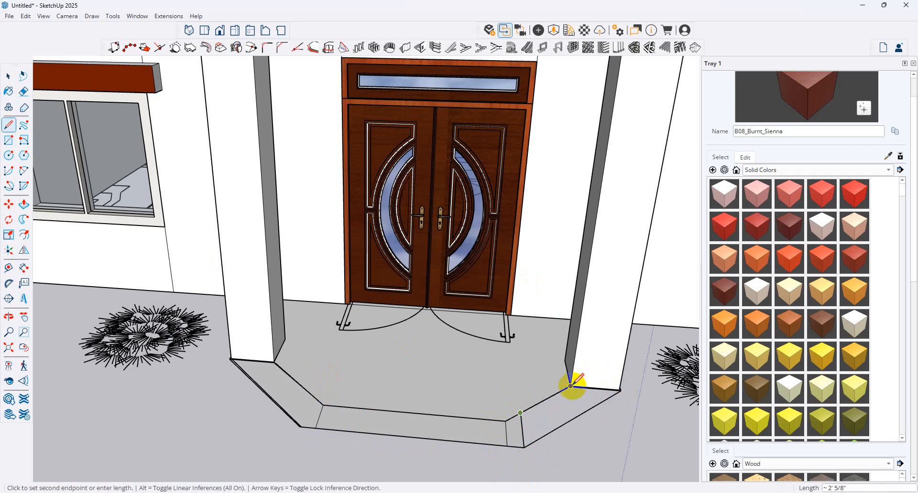
{"action": "left_click", "coordinate": [619, 391]}
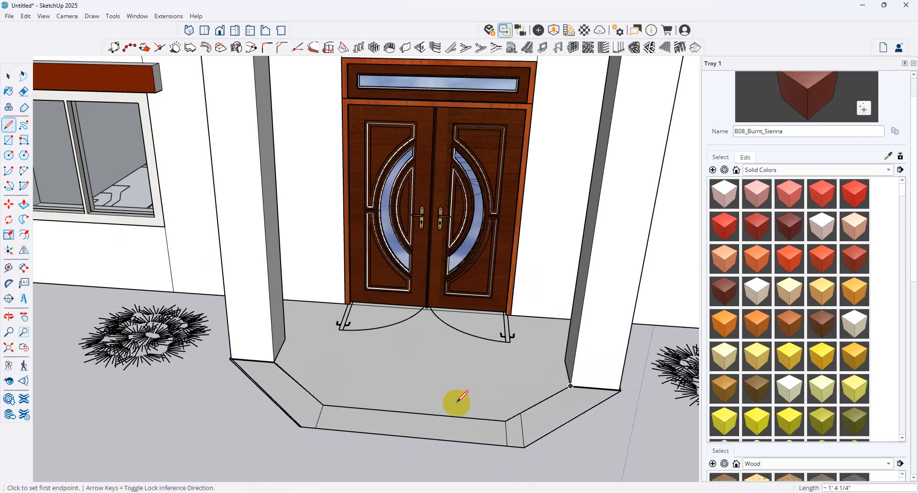
Step: Erase the dividing lines across the porch's front strip and push the merged face down 6"
{"action": "left_click", "coordinate": [23, 91]}
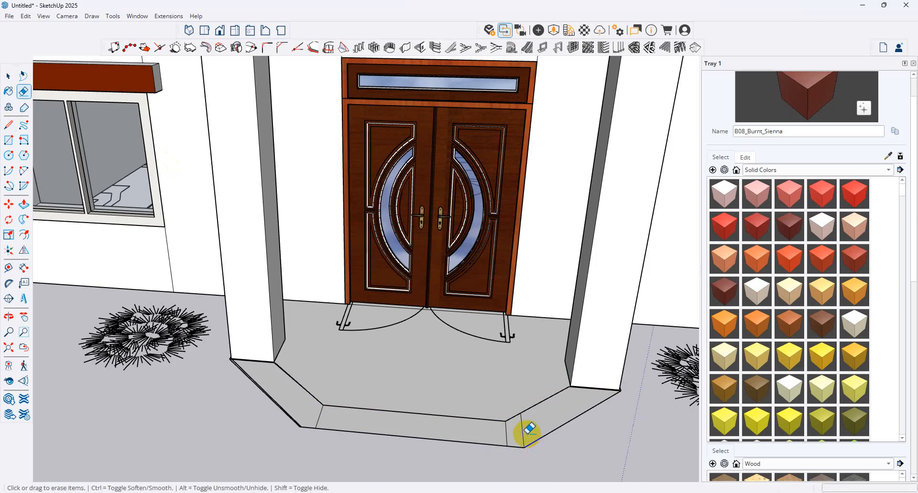
{"action": "mouse_move", "coordinate": [528, 431]}
{"action": "left_mouse_down"}
{"action": "mouse_move", "coordinate": [418, 429]}
{"action": "mouse_move", "coordinate": [326, 412]}
{"action": "left_mouse_up"}
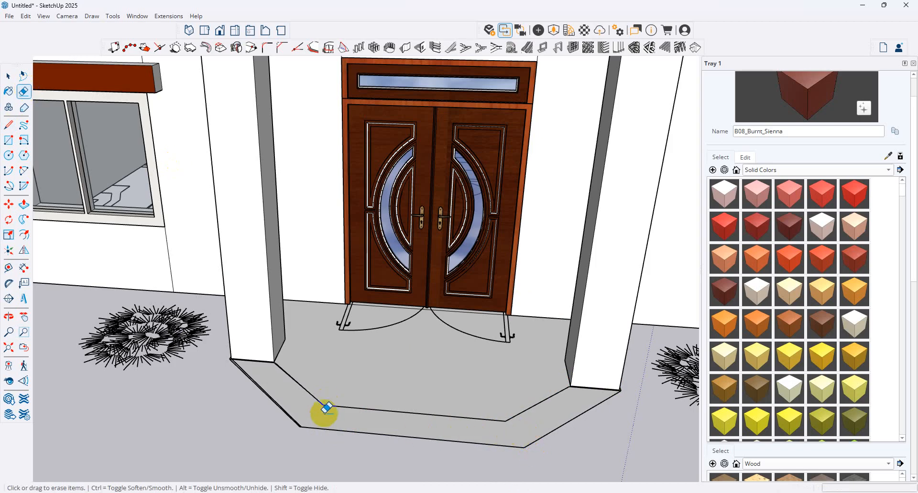
{"action": "left_click", "coordinate": [24, 204]}
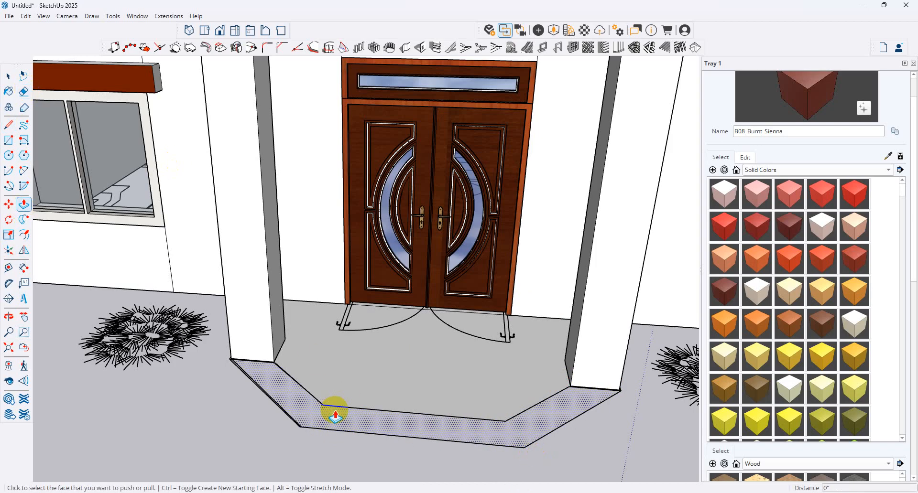
{"action": "left_click_drag", "start_coordinate": [335, 414], "coordinate": [333, 453]}
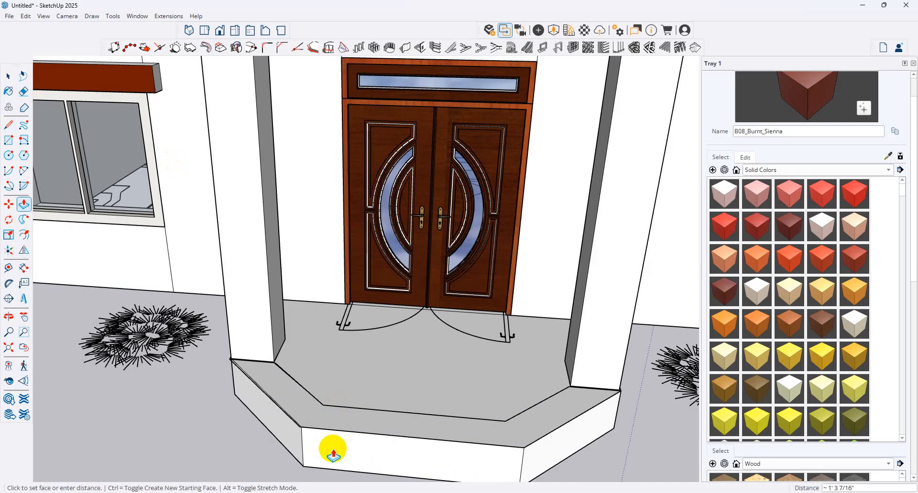
{"action": "type", "text": "6"}
{"action": "key", "text": "Return"}
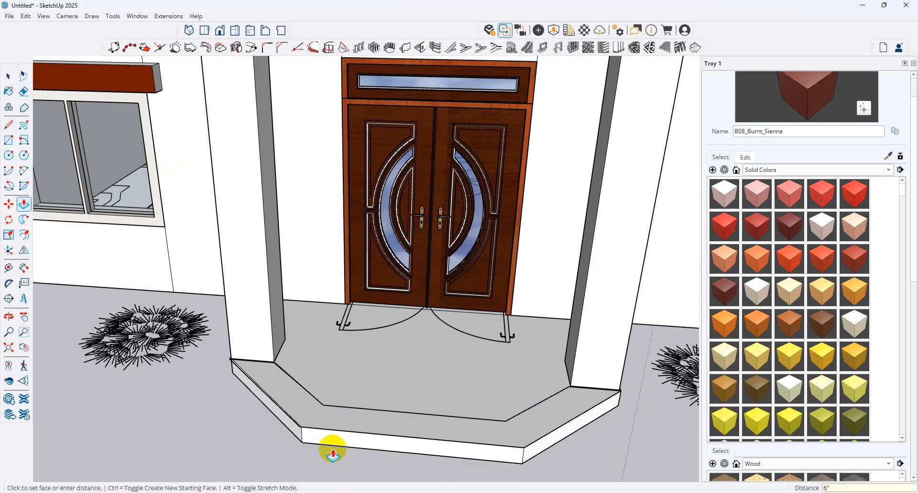
Step: Activate the Eraser tool over the porch's front step
{"action": "left_click", "coordinate": [23, 91]}
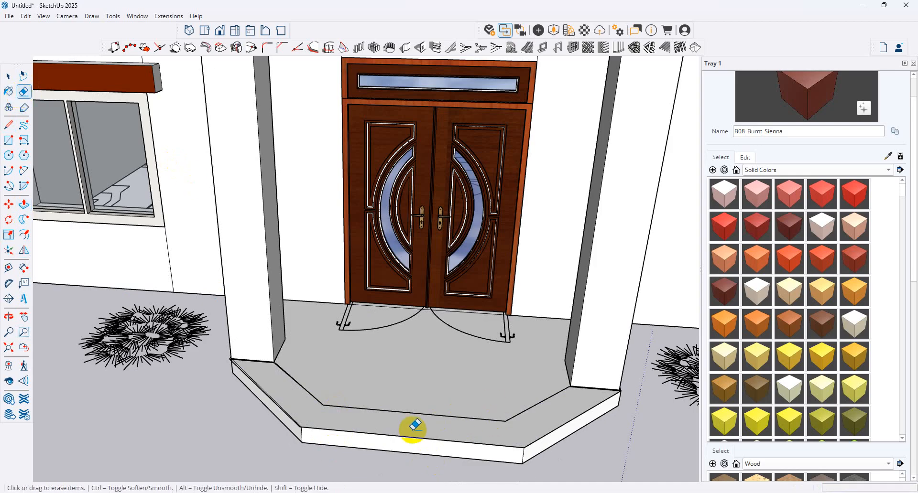
{"action": "left_click", "coordinate": [426, 440]}
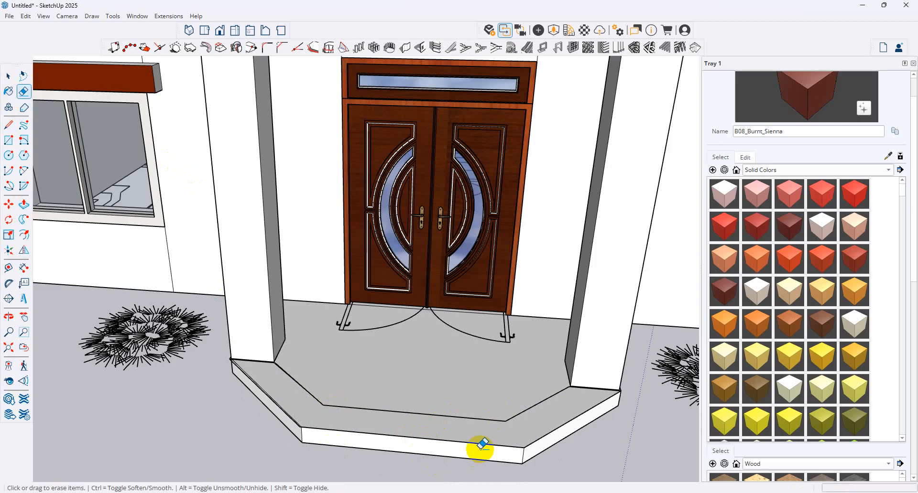
{"action": "left_click", "coordinate": [543, 439]}
{"action": "key", "text": "ctrl+z"}
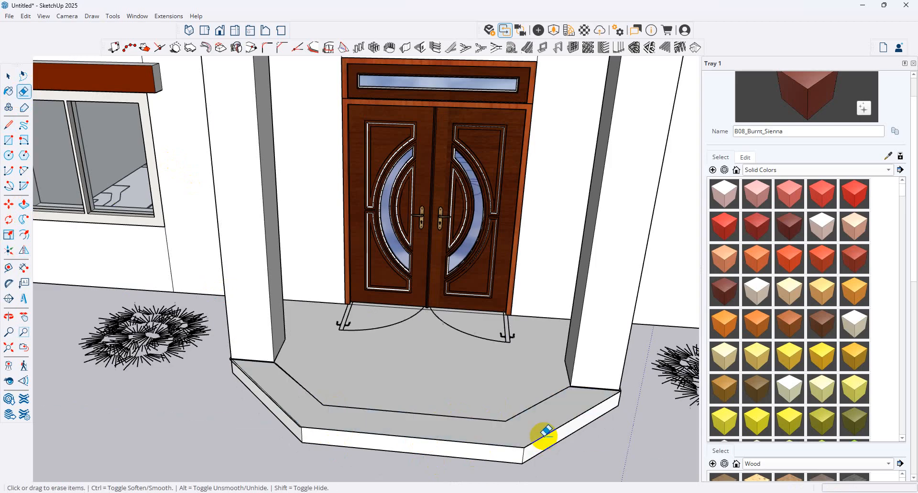
Step: Delete the top face and the front and angled outer faces of the lower step at the entrance porch
{"action": "left_click", "coordinate": [5, 78]}
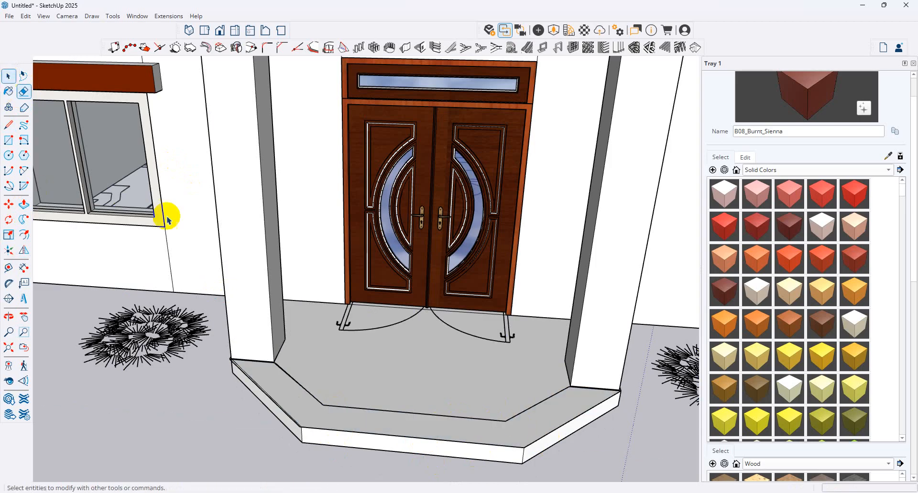
{"action": "left_click", "coordinate": [387, 444]}
{"action": "key", "text": "Delete"}
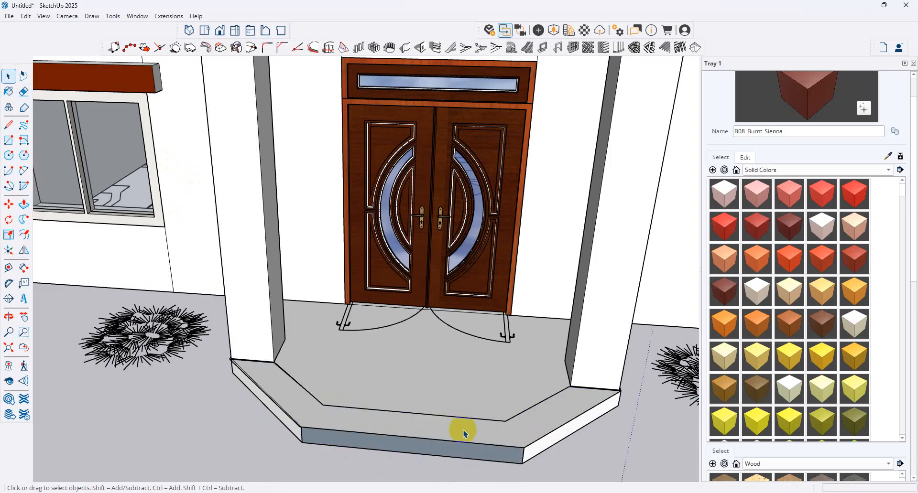
{"action": "left_click", "coordinate": [463, 432]}
{"action": "key", "text": "Delete"}
{"action": "left_click", "coordinate": [532, 452]}
{"action": "key", "text": "Delete"}
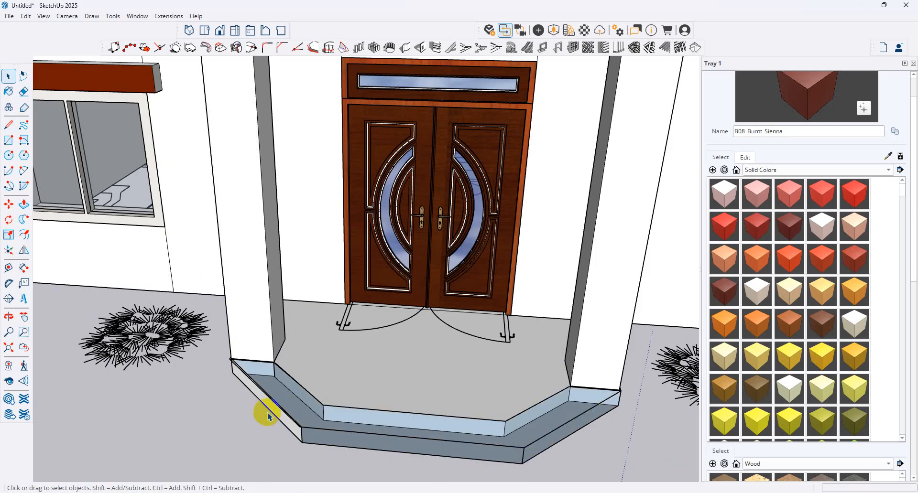
Step: Start a new material and open the image chooser for its texture
{"action": "scroll", "coordinate": [377, 378], "scroll_direction": "down", "scroll_amount": 6}
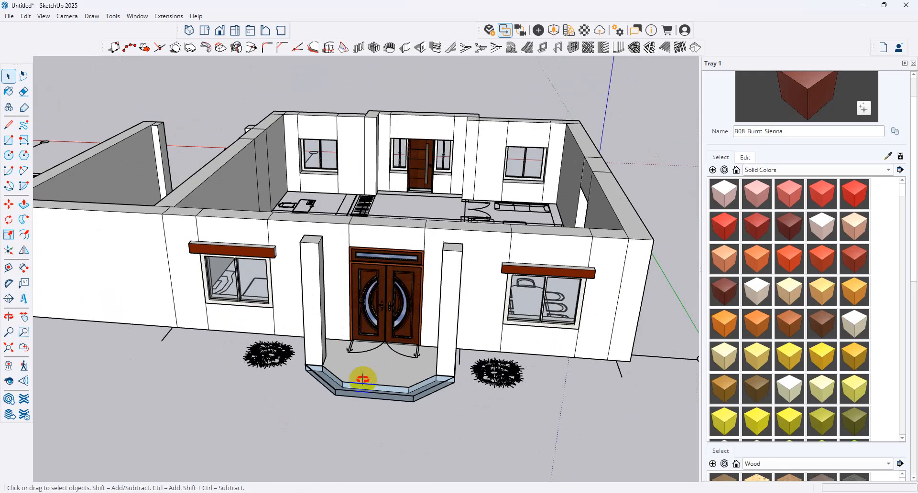
{"action": "middle_click_drag", "start_coordinate": [363, 378], "coordinate": [378, 280]}
{"action": "scroll", "coordinate": [385, 285], "scroll_direction": "up", "scroll_amount": 5}
{"action": "middle_click_drag", "start_coordinate": [487, 160], "coordinate": [449, 321]}
{"action": "scroll", "coordinate": [450, 320], "scroll_direction": "down", "scroll_amount": 3}
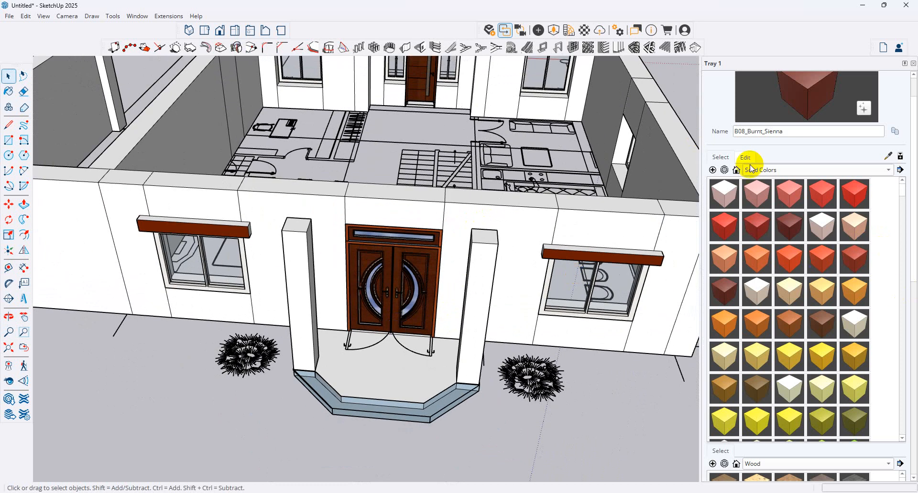
{"action": "left_click", "coordinate": [775, 171]}
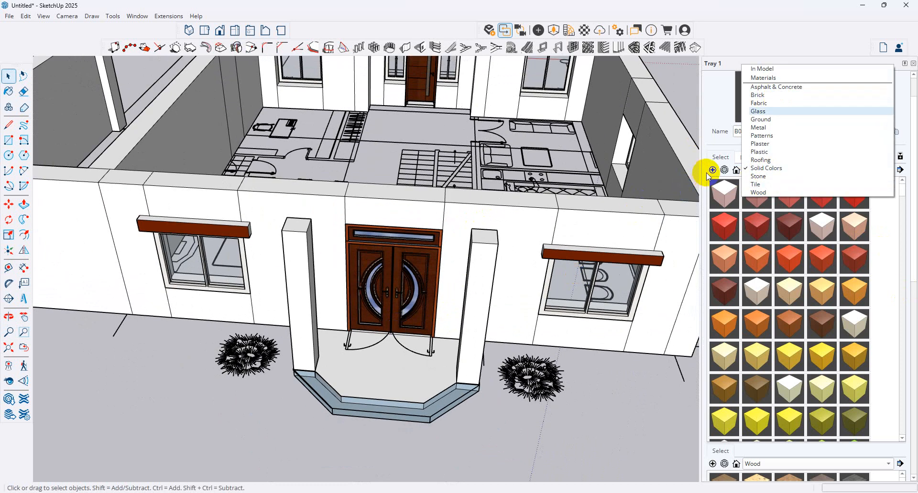
{"action": "left_click", "coordinate": [707, 176]}
{"action": "left_click", "coordinate": [712, 170]}
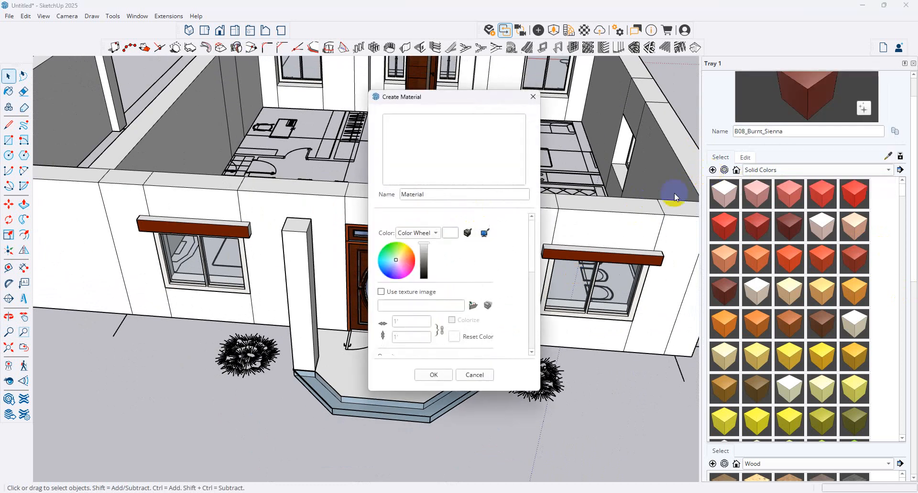
{"action": "left_click", "coordinate": [474, 306]}
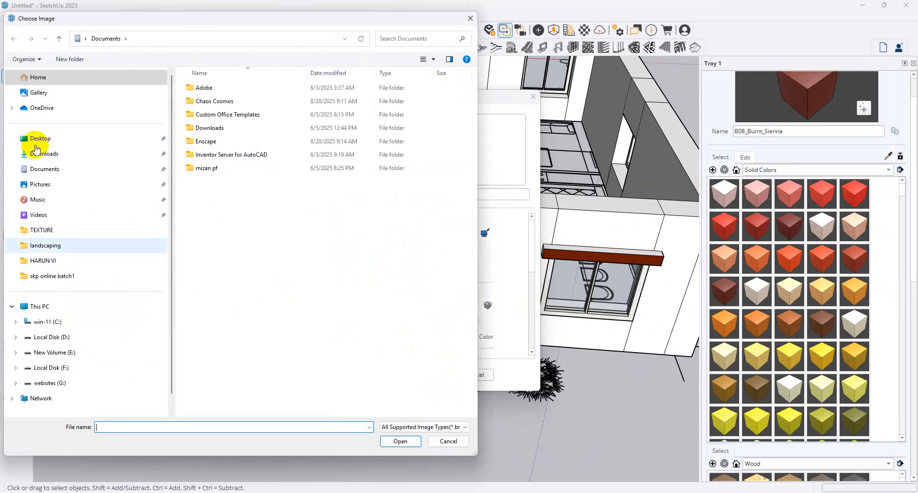
Step: Look through the New Volume (E:) drive for the texture folder
{"action": "left_click", "coordinate": [48, 338]}
{"action": "left_click", "coordinate": [53, 352]}
{"action": "left_click", "coordinate": [258, 209]}
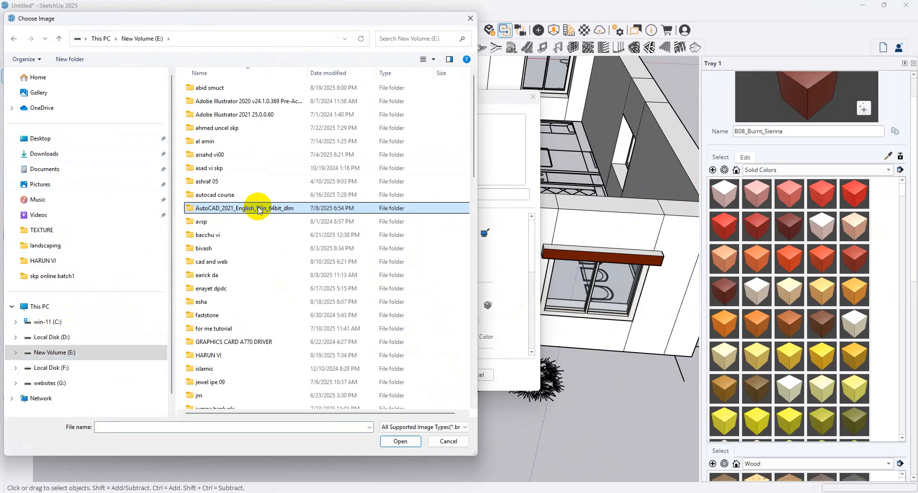
{"action": "key", "text": "t"}
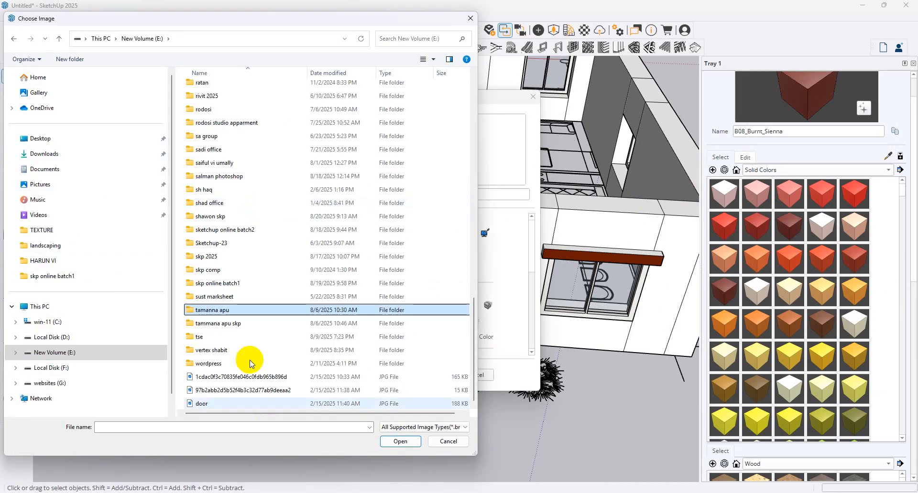
{"action": "left_click", "coordinate": [228, 327]}
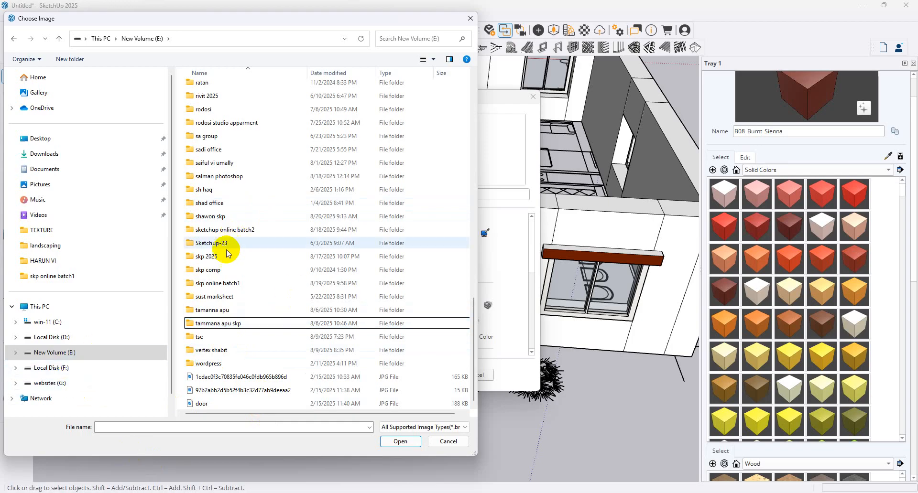
Step: Create the material with texture image 8bd2f177726d2698597aaa53b2346ef5 from the TEXTURE folder on Local Disk (F:)
{"action": "left_click", "coordinate": [48, 368]}
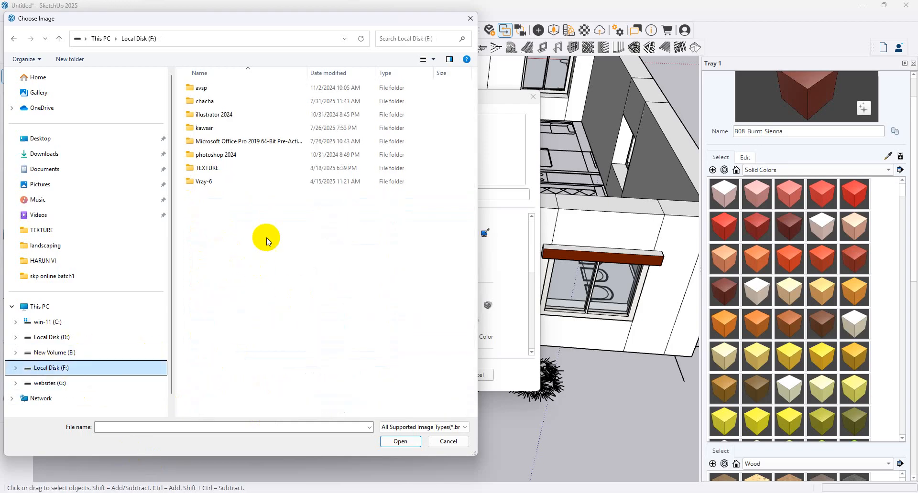
{"action": "double_click", "coordinate": [253, 168]}
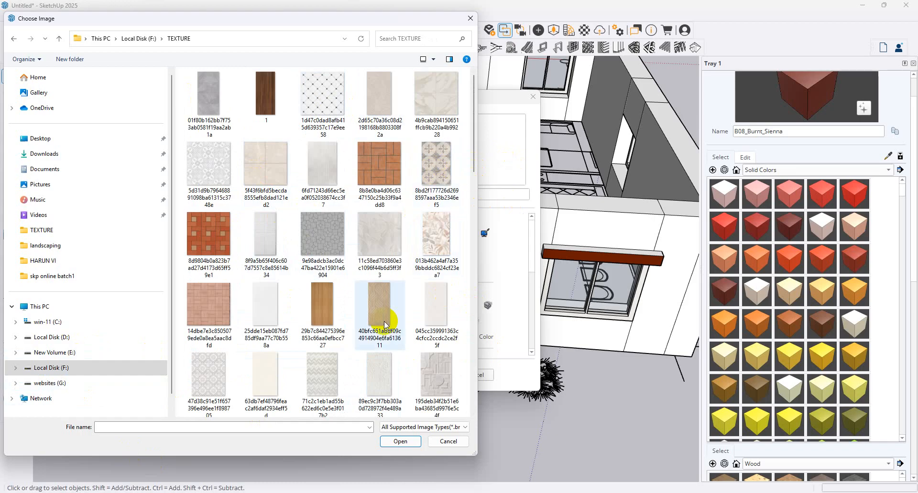
{"action": "scroll", "coordinate": [410, 260], "scroll_direction": "down", "scroll_amount": 3}
{"action": "scroll", "coordinate": [410, 260], "scroll_direction": "up", "scroll_amount": 3}
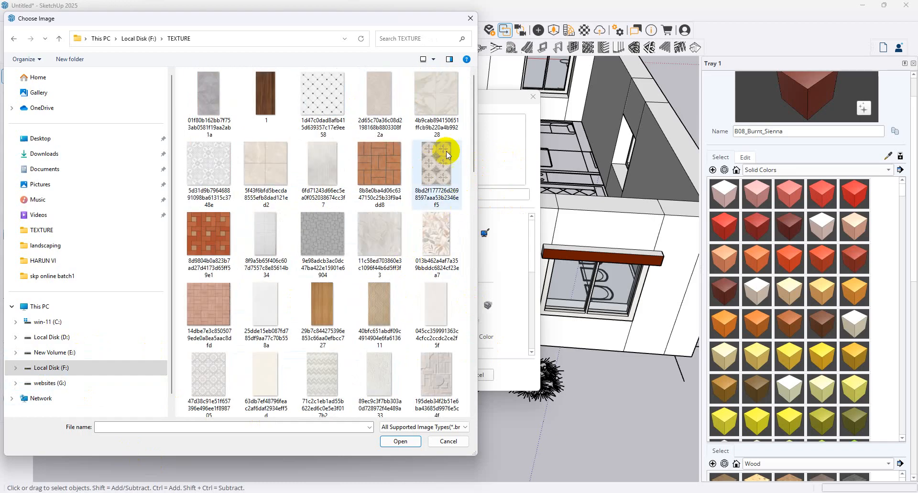
{"action": "double_click", "coordinate": [436, 159]}
{"action": "left_click", "coordinate": [432, 377]}
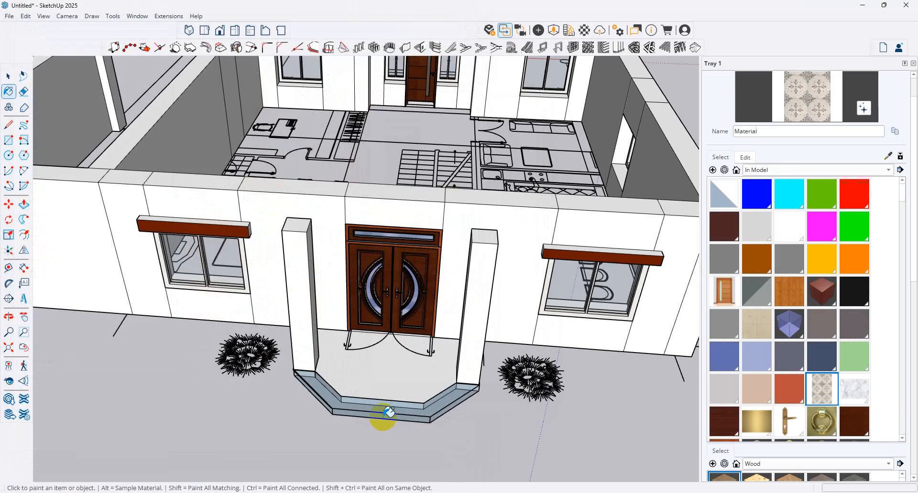
Step: Paint the lower step, the risers and the porch floor in front of the door with the new floral tile material
{"action": "scroll", "coordinate": [387, 414], "scroll_direction": "up", "scroll_amount": 6}
{"action": "left_click", "coordinate": [394, 412]}
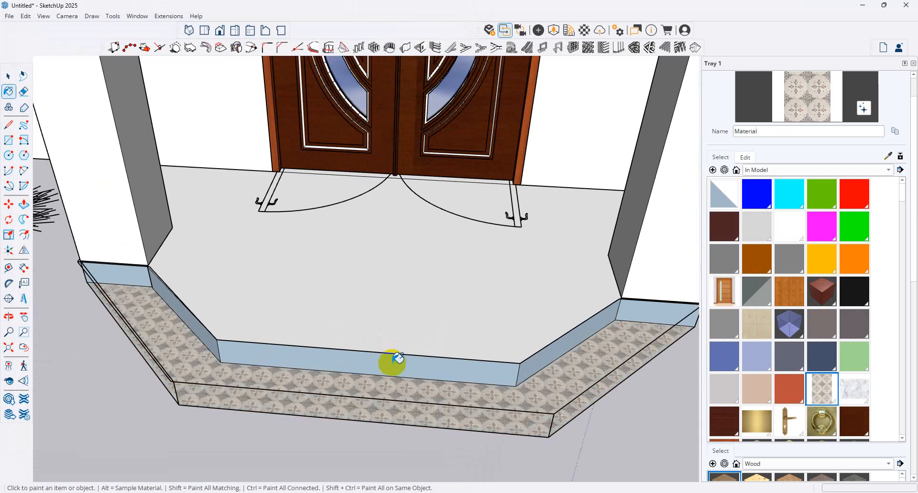
{"action": "left_click", "coordinate": [438, 379]}
{"action": "left_click", "coordinate": [541, 364]}
{"action": "left_click", "coordinate": [646, 313]}
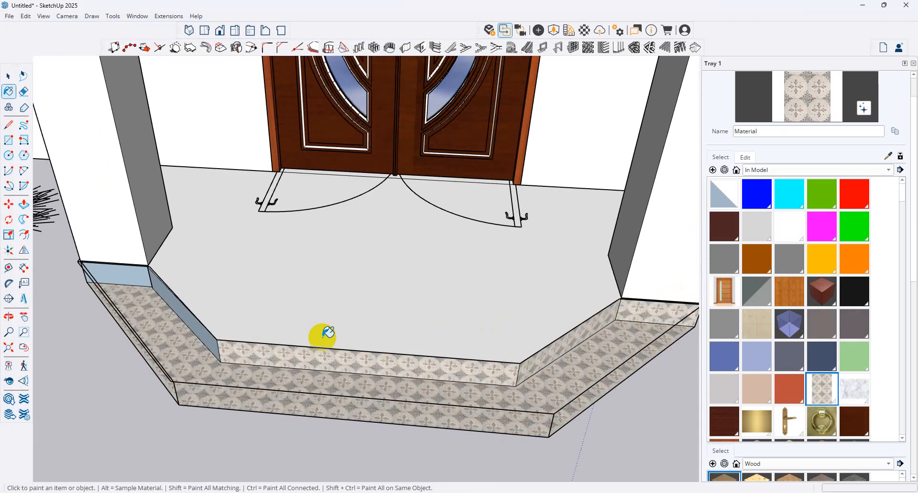
{"action": "left_click", "coordinate": [199, 330]}
{"action": "left_click", "coordinate": [267, 294]}
{"action": "scroll", "coordinate": [408, 364], "scroll_direction": "down", "scroll_amount": 3}
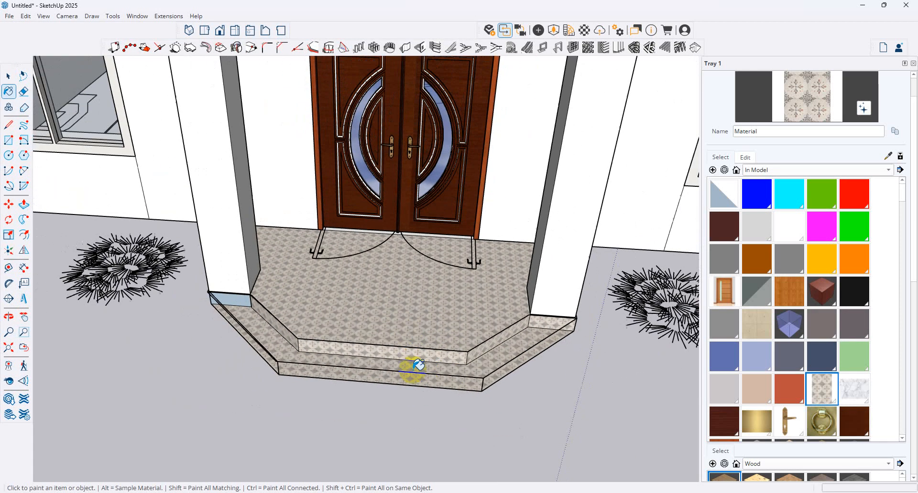
{"action": "scroll", "coordinate": [404, 335], "scroll_direction": "up", "scroll_amount": 3}
Step: Draw a vertical rectangle closing the open side of the porch base, from the house wall to the step's outer corner
{"action": "left_click", "coordinate": [743, 157]}
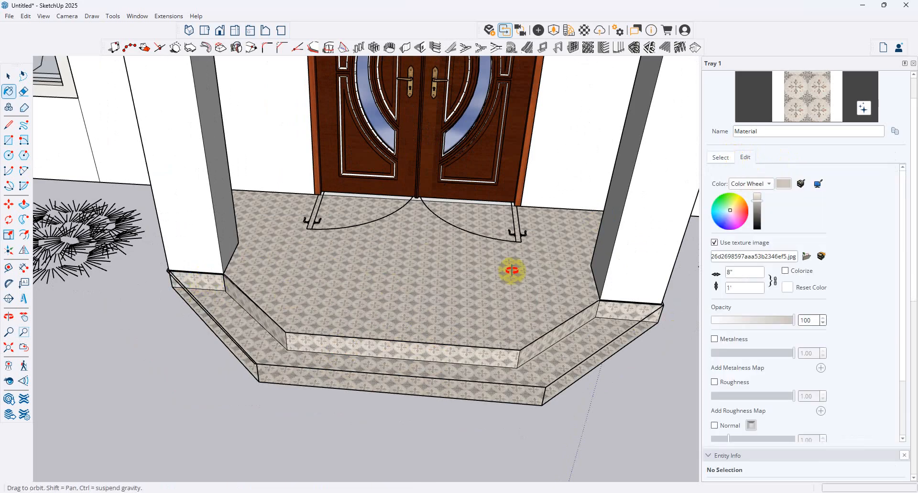
{"action": "middle_click_drag", "start_coordinate": [508, 268], "coordinate": [413, 330]}
{"action": "middle_click_drag", "start_coordinate": [266, 384], "coordinate": [229, 378]}
{"action": "left_click", "coordinate": [8, 140]}
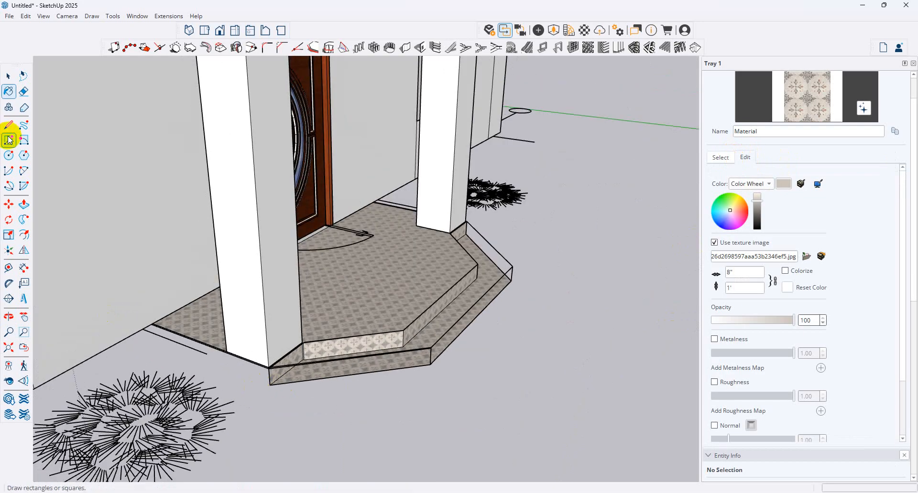
{"action": "left_click", "coordinate": [152, 323]}
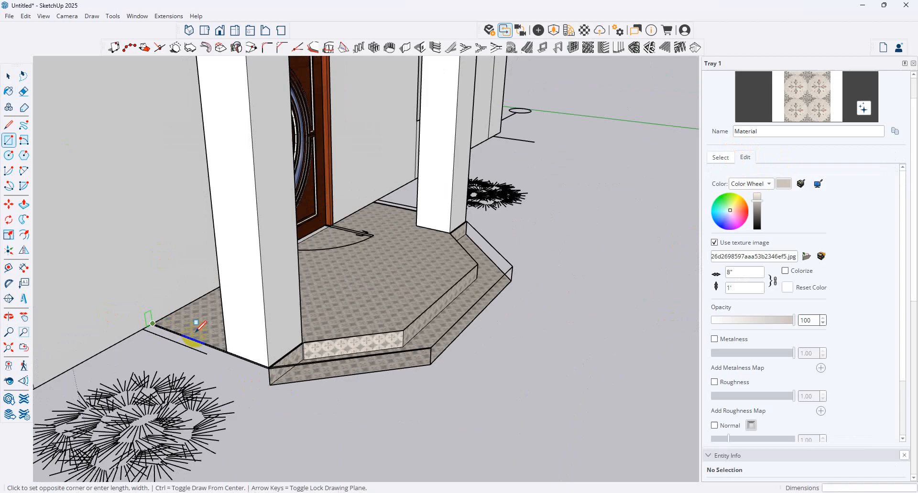
{"action": "left_click", "coordinate": [270, 385]}
Step: Delete the unwanted white faces covering the top and the angled outer side of the lower step
{"action": "middle_click_drag", "start_coordinate": [482, 322], "coordinate": [379, 345]}
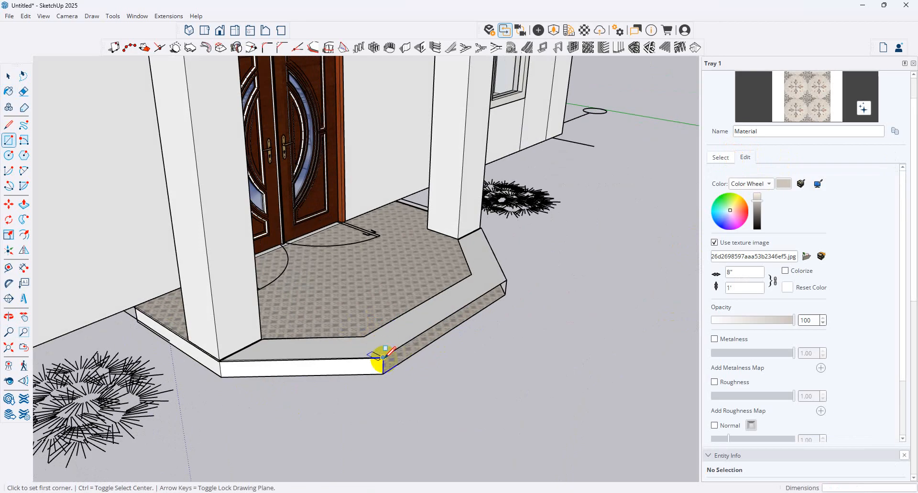
{"action": "left_click", "coordinate": [8, 76]}
{"action": "left_click", "coordinate": [335, 355]}
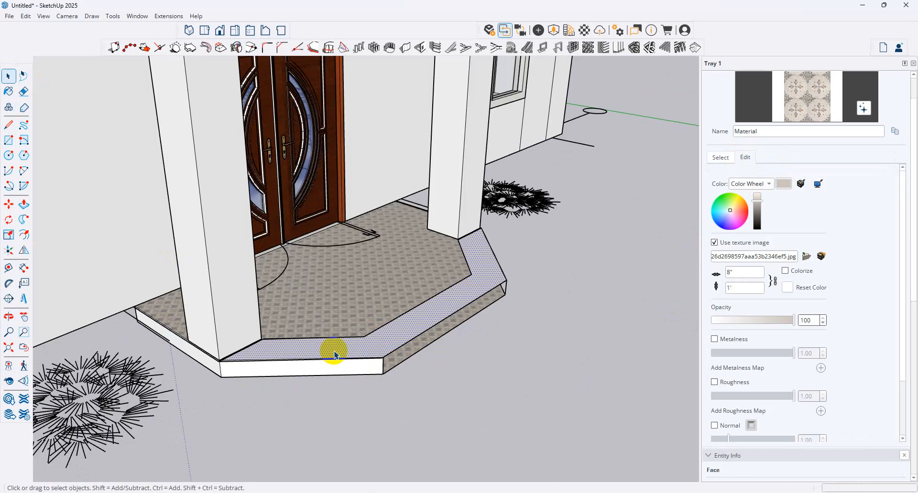
{"action": "left_click", "coordinate": [349, 388]}
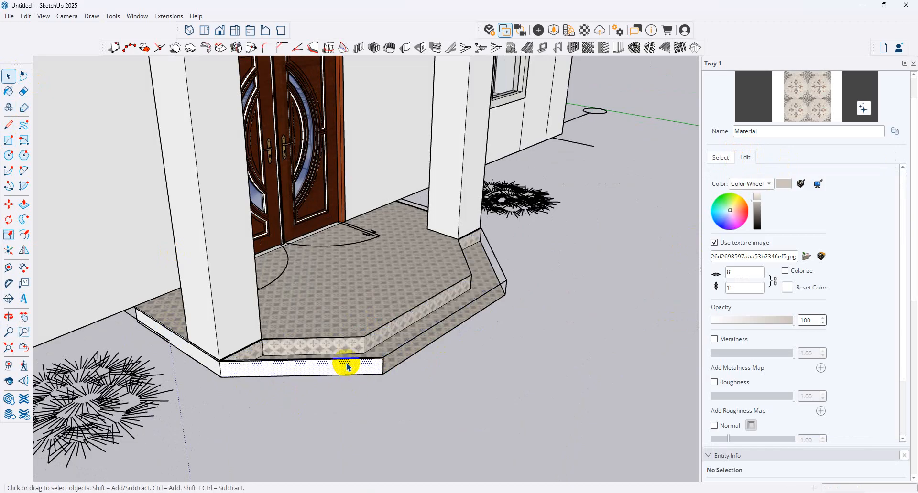
{"action": "left_click", "coordinate": [348, 367]}
{"action": "middle_click_drag", "start_coordinate": [508, 316], "coordinate": [435, 311]}
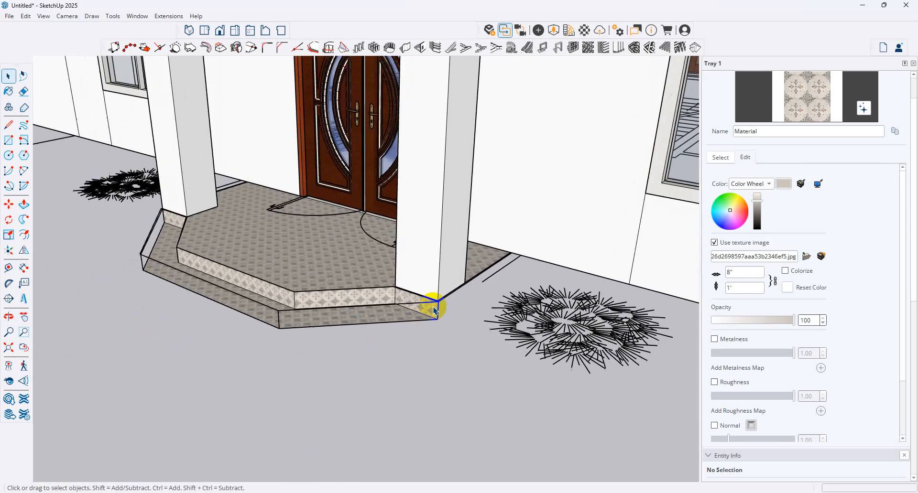
Step: Draw a vertical rectangle about 3' 11 1/4" by 6" closing the opposite open side of the porch base
{"action": "left_click", "coordinate": [9, 140]}
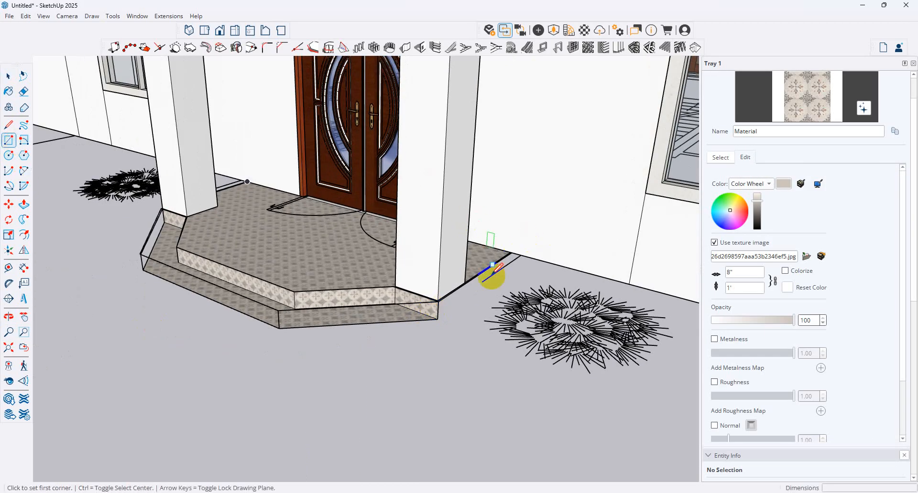
{"action": "left_click", "coordinate": [437, 319]}
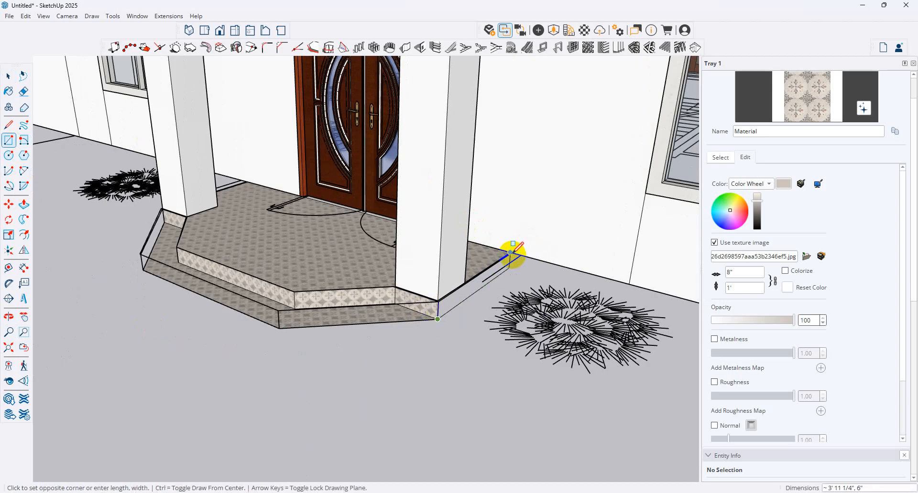
{"action": "left_click", "coordinate": [512, 254]}
{"action": "middle_click_drag", "start_coordinate": [467, 256], "coordinate": [446, 299]}
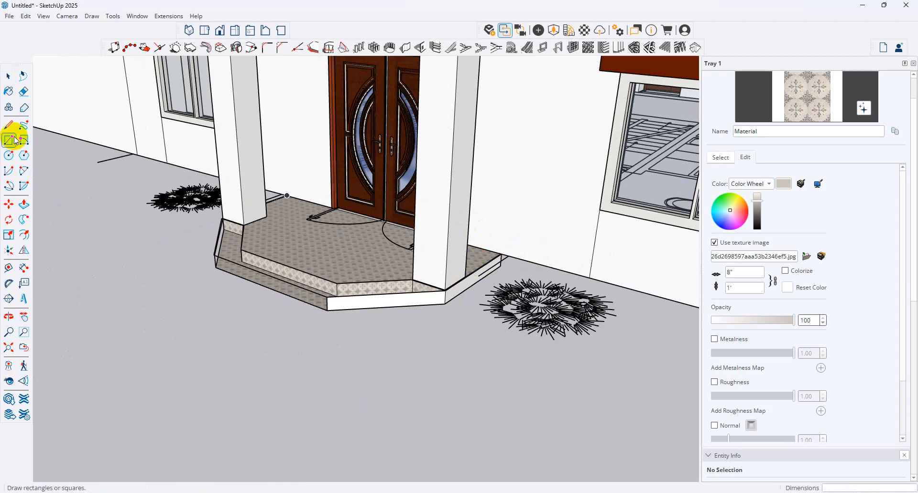
Step: Erase the unwanted white face on the outer side of the lower step beside the column
{"action": "left_click", "coordinate": [23, 94]}
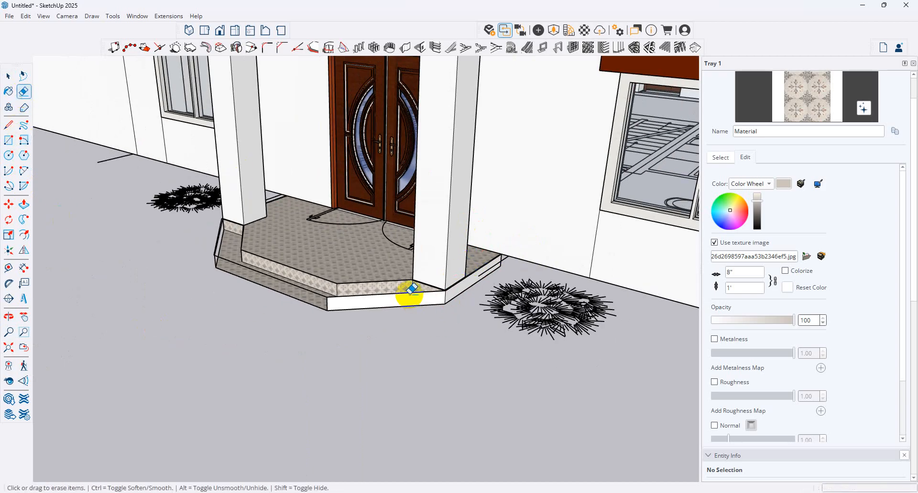
{"action": "left_click", "coordinate": [330, 301]}
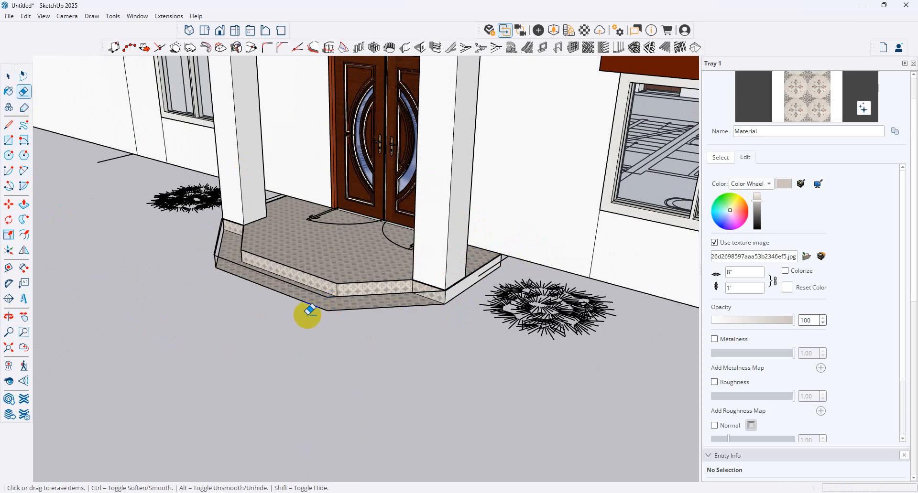
{"action": "scroll", "coordinate": [276, 329], "scroll_direction": "down", "scroll_amount": 4}
{"action": "scroll", "coordinate": [397, 317], "scroll_direction": "up", "scroll_amount": 3}
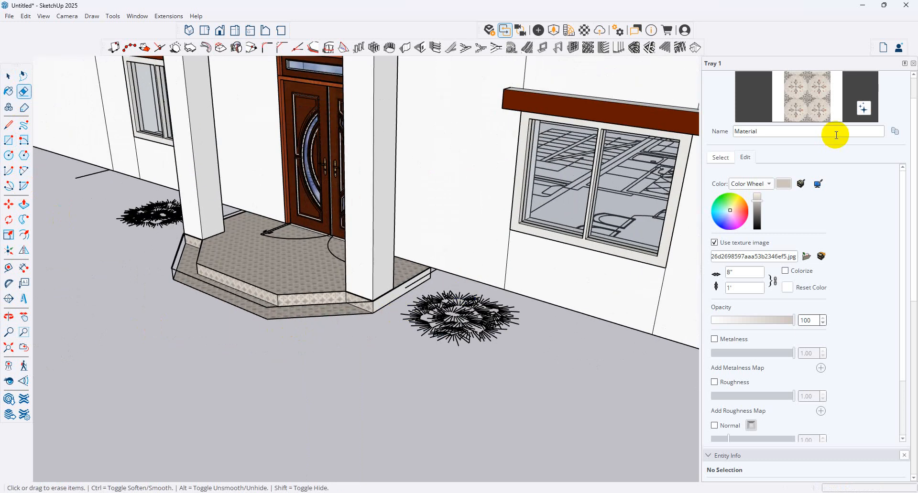
Step: Sample the floral tile material from the porch floor and paint the porch base's new side face with it
{"action": "left_click", "coordinate": [721, 159]}
{"action": "key", "text": "b"}
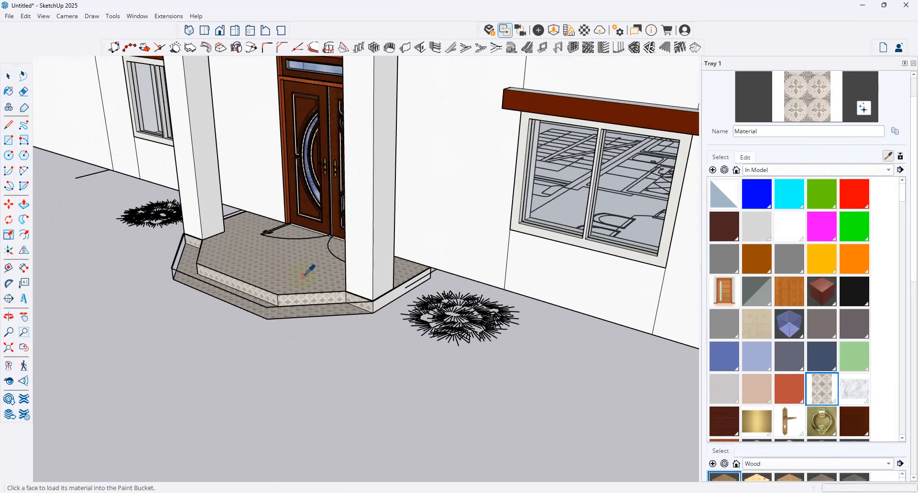
{"action": "scroll", "coordinate": [291, 300], "scroll_direction": "down", "scroll_amount": 3}
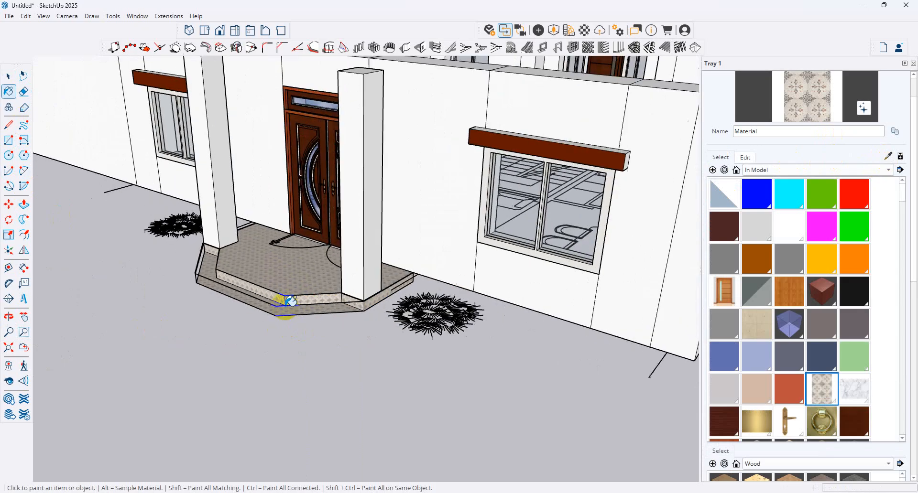
Step: Push/Pull the underside of the entrance porch's lower step down 6" to add another riser
{"action": "mouse_move", "coordinate": [290, 301]}
{"action": "middle_mouse_down"}
{"action": "mouse_move", "coordinate": [370, 243]}
{"action": "mouse_move", "coordinate": [78, 252]}
{"action": "middle_mouse_up"}
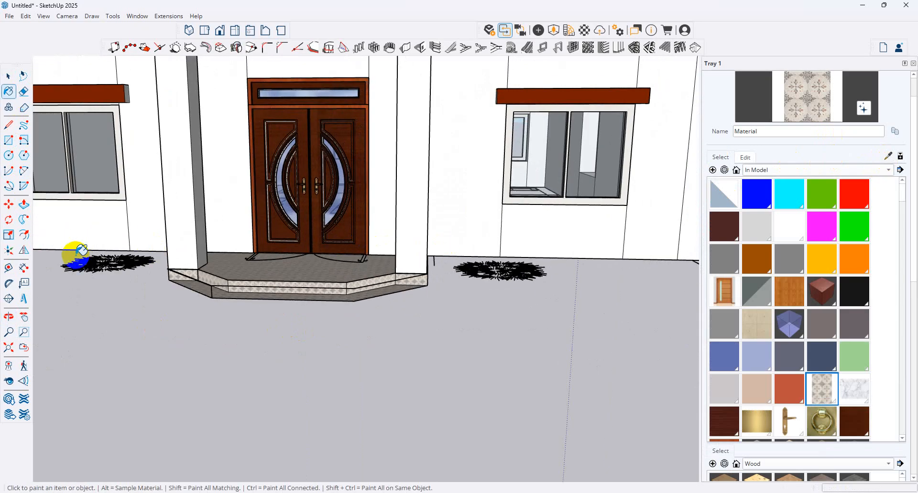
{"action": "left_click", "coordinate": [22, 210]}
{"action": "left_click_drag", "start_coordinate": [329, 304], "coordinate": [330, 321]}
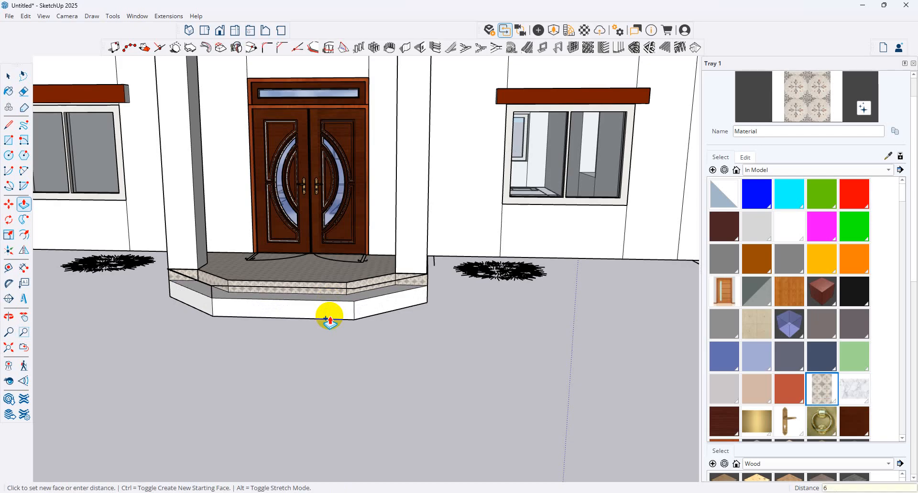
{"action": "type", "text": "6"}
{"action": "key", "text": "Return"}
{"action": "scroll", "coordinate": [323, 274], "scroll_direction": "up", "scroll_amount": 2}
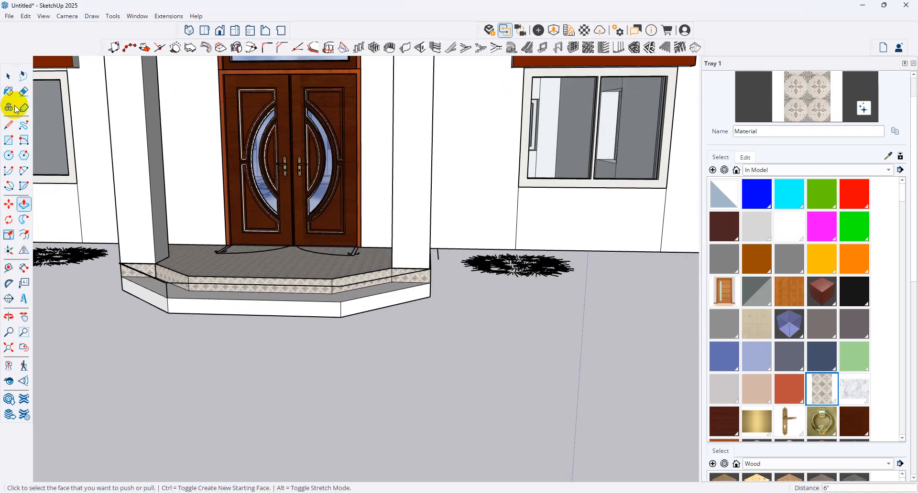
Step: Paint the lower step's three new white riser faces with the floral tile material
{"action": "left_click", "coordinate": [8, 90]}
{"action": "left_click", "coordinate": [379, 302]}
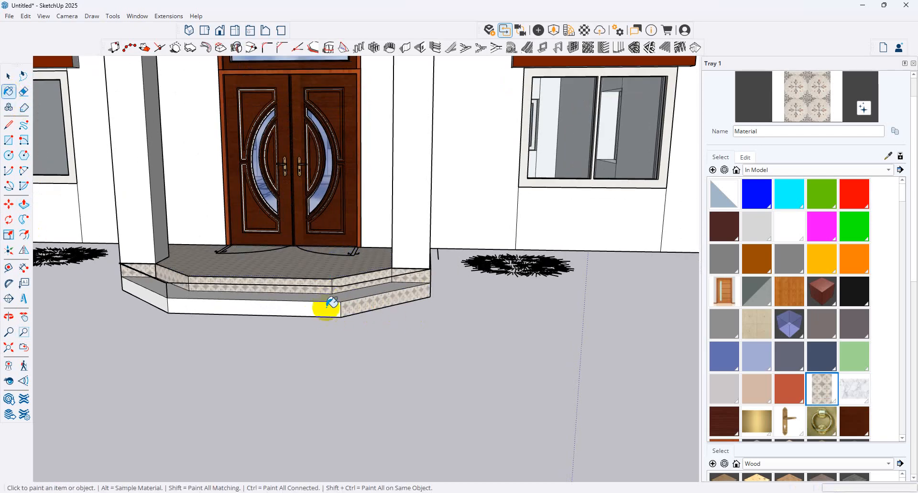
{"action": "left_click", "coordinate": [206, 305]}
{"action": "left_click", "coordinate": [208, 296]}
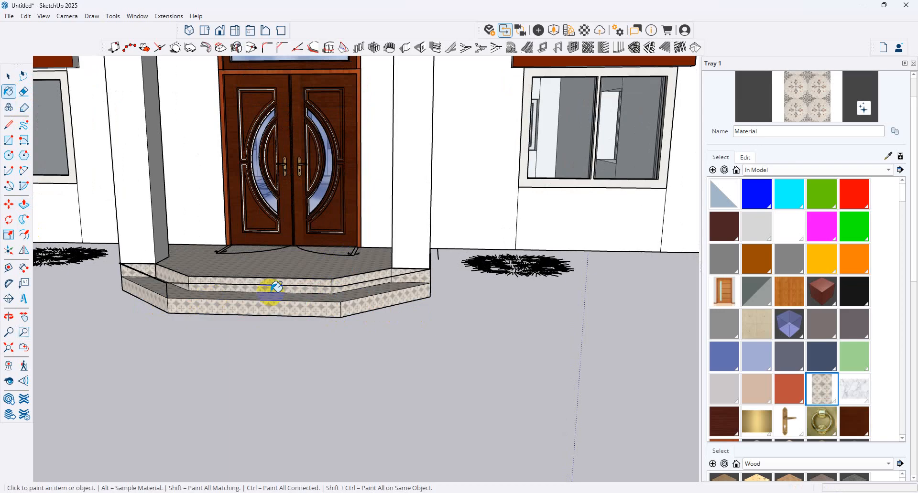
Step: Draw a rectangle about 37' 5 5/8" by 37' 5 5/8" across the underside of the house floor plan
{"action": "middle_click_drag", "start_coordinate": [307, 287], "coordinate": [339, 354]}
{"action": "scroll", "coordinate": [529, 348], "scroll_direction": "down", "scroll_amount": 4}
{"action": "middle_click_drag", "start_coordinate": [306, 254], "coordinate": [393, 227]}
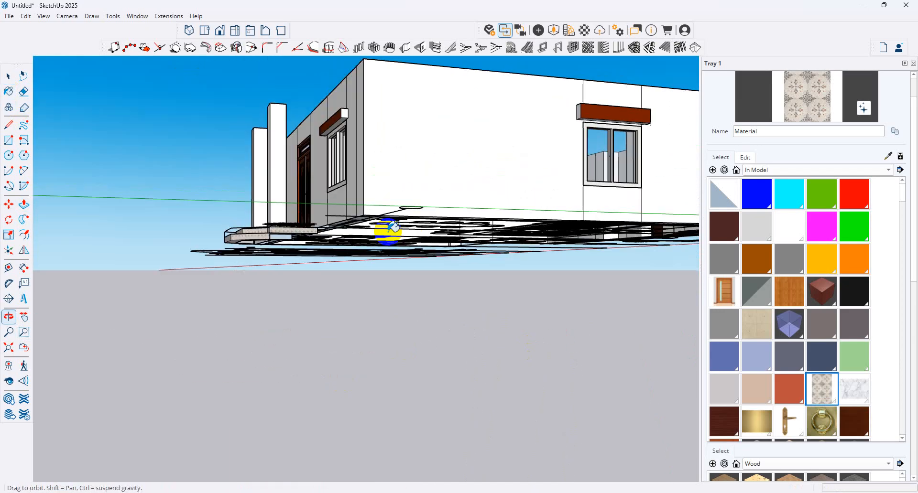
{"action": "left_click", "coordinate": [8, 140]}
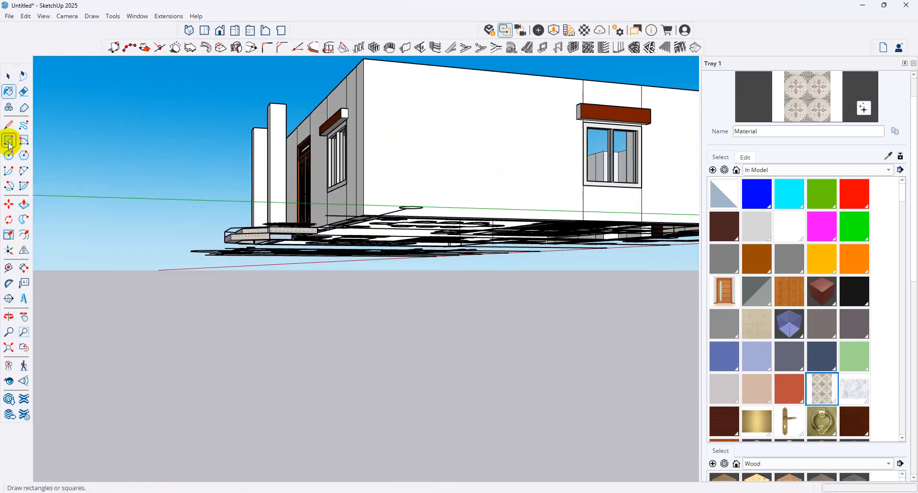
{"action": "left_click", "coordinate": [365, 215]}
{"action": "middle_click_drag", "start_coordinate": [364, 215], "coordinate": [508, 261]}
{"action": "left_click", "coordinate": [500, 258]}
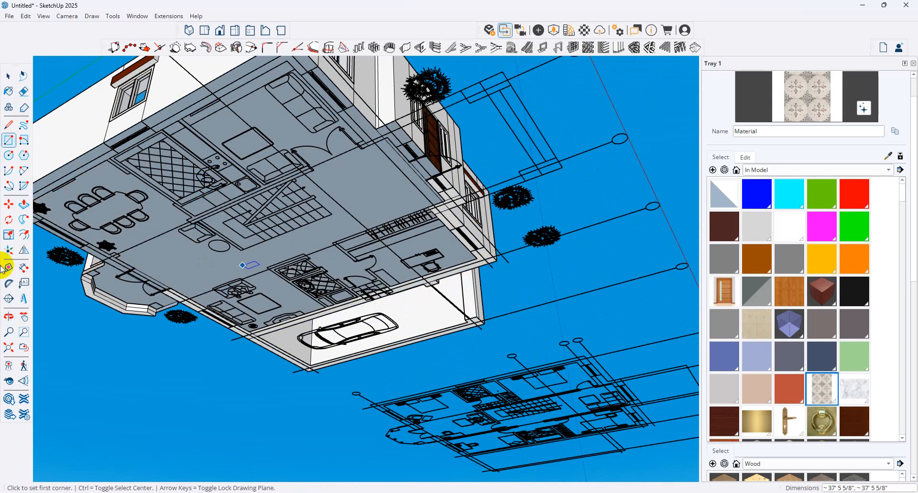
Step: Push/Pull the new face under the house down 1' to form a raised base
{"action": "left_click", "coordinate": [25, 204]}
{"action": "left_click", "coordinate": [343, 243]}
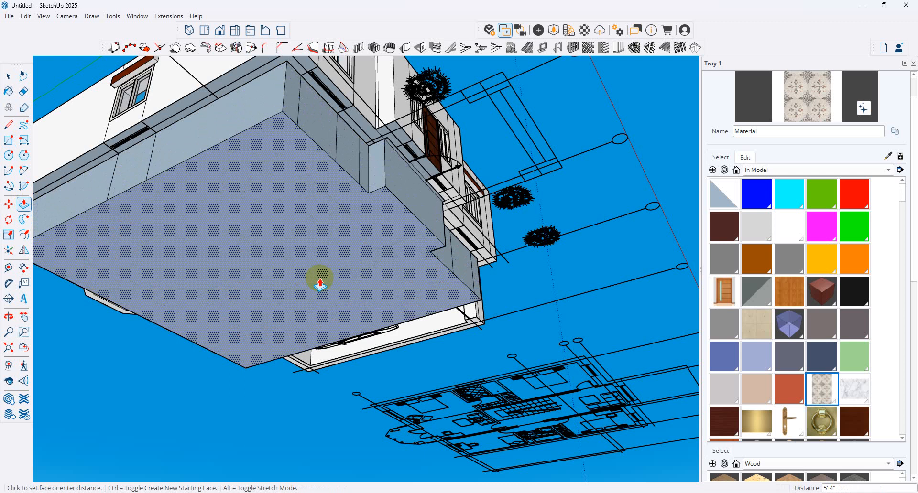
{"action": "key", "text": "Return"}
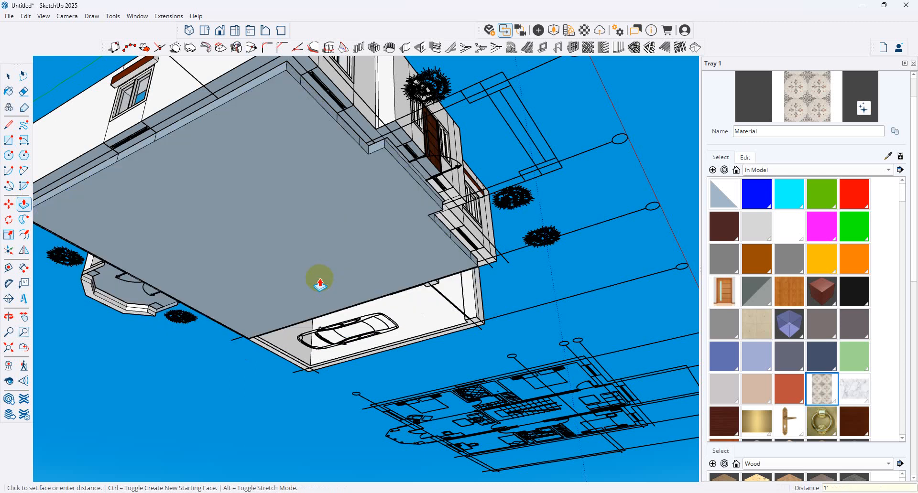
Step: Extend the base's side faces at the house corner beside the porch outward about 1' 8 1/16", flush with the walls above
{"action": "middle_click_drag", "start_coordinate": [301, 201], "coordinate": [430, 283]}
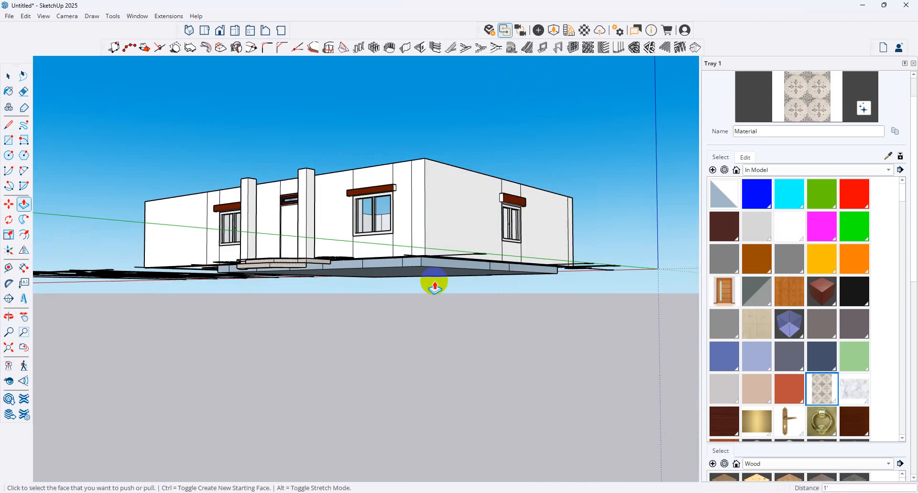
{"action": "scroll", "coordinate": [359, 253], "scroll_direction": "up", "scroll_amount": 5}
{"action": "left_click", "coordinate": [374, 205]}
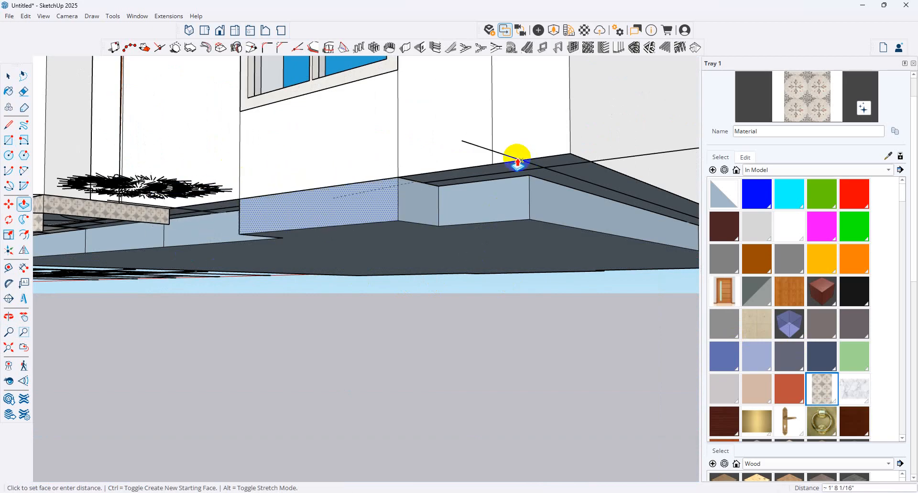
{"action": "left_click", "coordinate": [518, 157]}
{"action": "left_click", "coordinate": [523, 194]}
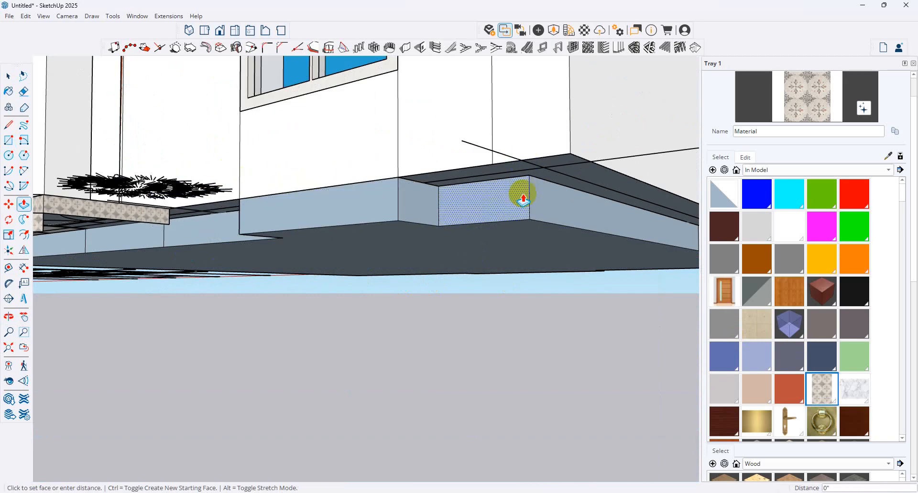
{"action": "left_click", "coordinate": [559, 148]}
{"action": "left_click", "coordinate": [547, 196]}
{"action": "left_click", "coordinate": [578, 150]}
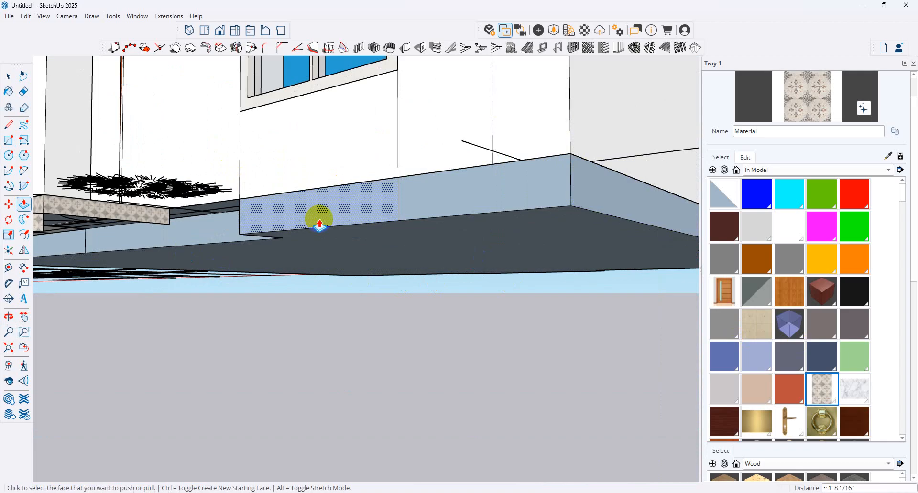
Step: Pull the remaining recessed base faces between the corner window and the porch outward about 1' 8 1/16", flush with the wall
{"action": "scroll", "coordinate": [225, 222], "scroll_direction": "up", "scroll_amount": 2}
{"action": "left_click", "coordinate": [227, 223]}
{"action": "left_click", "coordinate": [164, 217]}
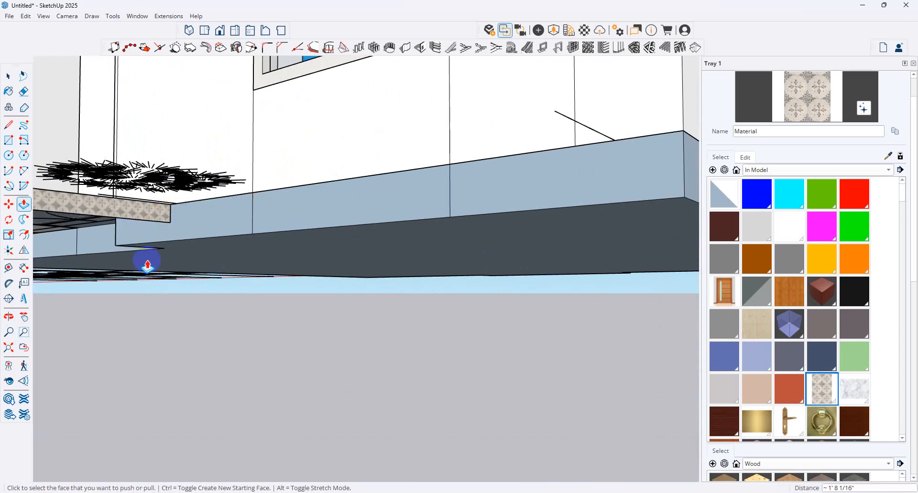
{"action": "left_click_drag", "start_coordinate": [124, 252], "coordinate": [127, 255]}
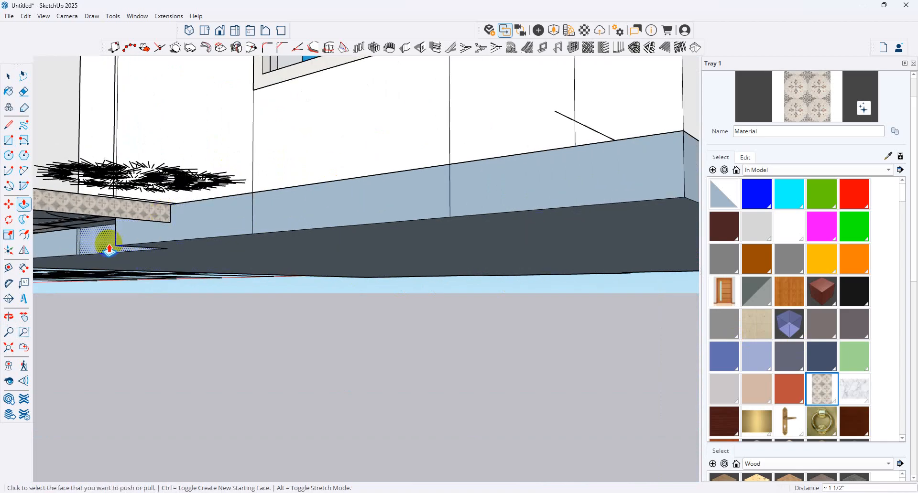
{"action": "left_click", "coordinate": [97, 250]}
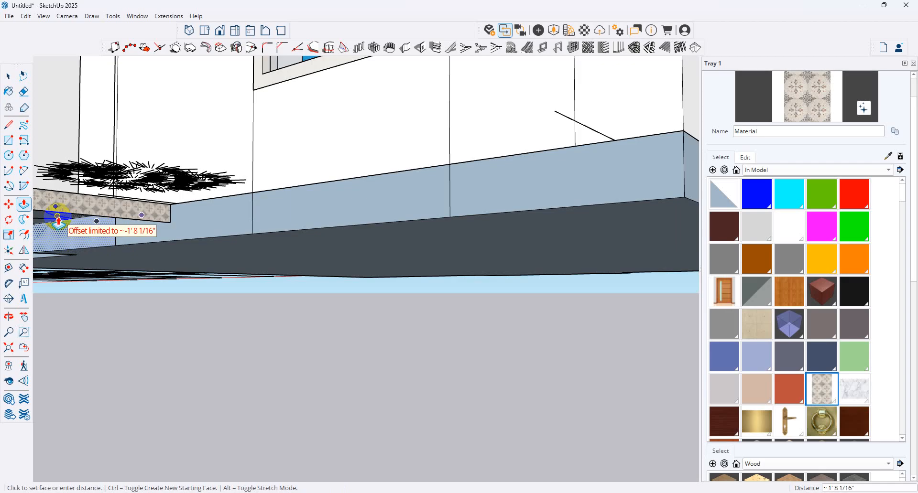
{"action": "left_click", "coordinate": [57, 215]}
Step: Pull the base sections beneath the window on the porch's other side outward, flush with the front wall
{"action": "scroll", "coordinate": [568, 281], "scroll_direction": "down", "scroll_amount": 3}
{"action": "middle_click_drag", "start_coordinate": [334, 251], "coordinate": [492, 258]}
{"action": "scroll", "coordinate": [425, 258], "scroll_direction": "up", "scroll_amount": 4}
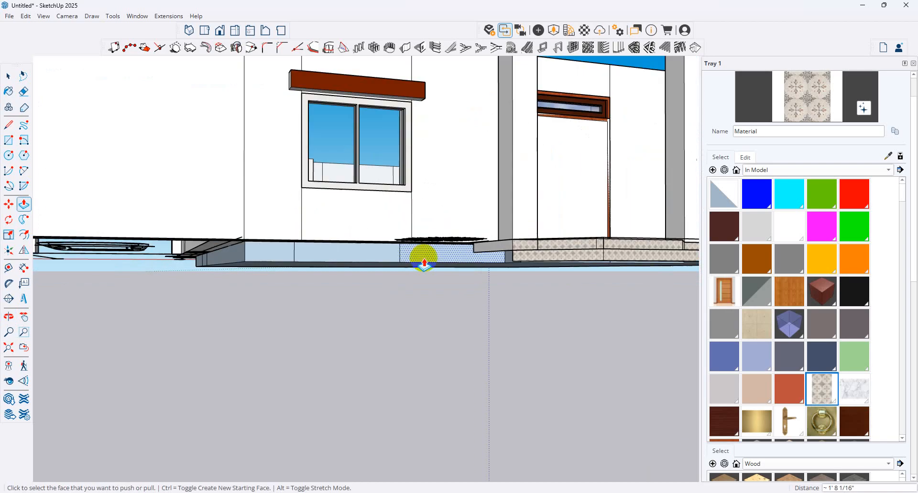
{"action": "double_click", "coordinate": [426, 254]}
{"action": "double_click", "coordinate": [271, 249]}
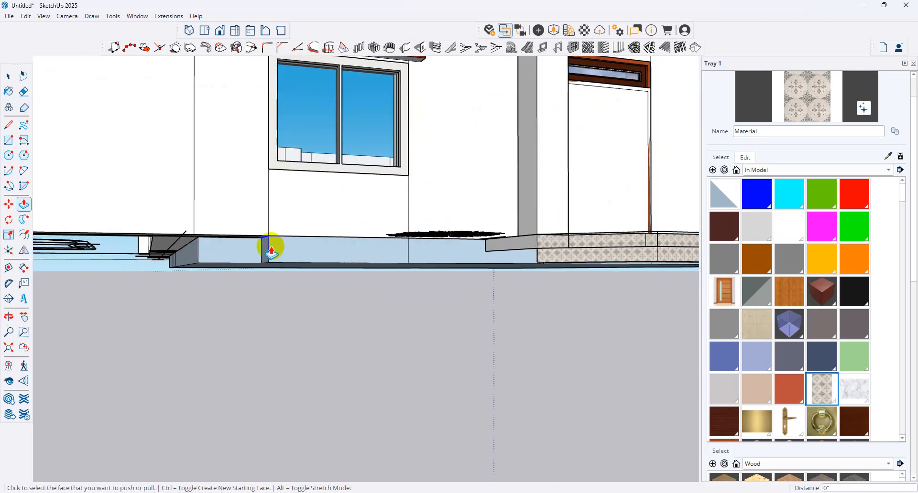
{"action": "double_click", "coordinate": [215, 249]}
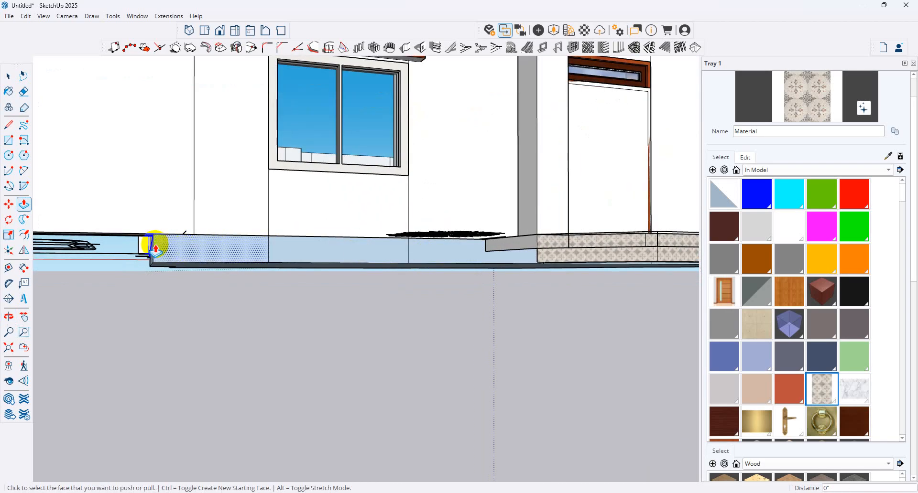
Step: Pull the base's end face beneath the parked car outward about 13' 9 3/8" to the house's outer corner
{"action": "middle_click_drag", "start_coordinate": [154, 242], "coordinate": [277, 243]}
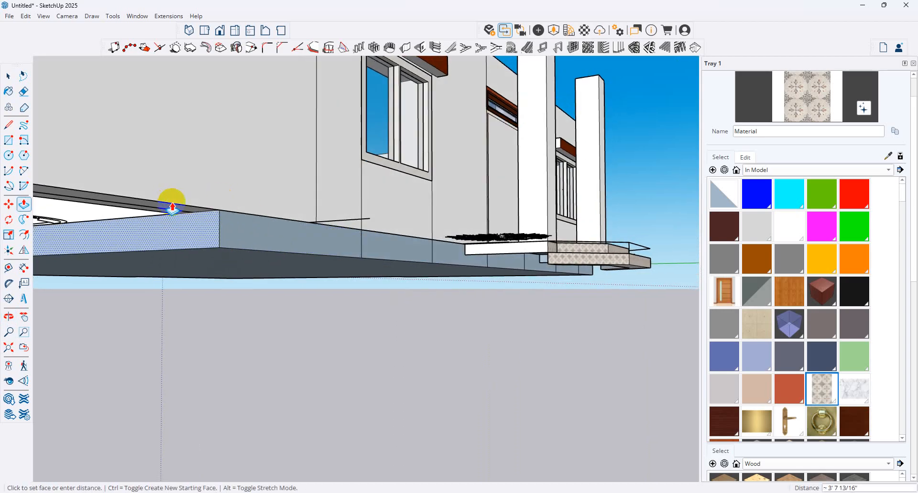
{"action": "middle_click_drag", "start_coordinate": [170, 198], "coordinate": [297, 221]}
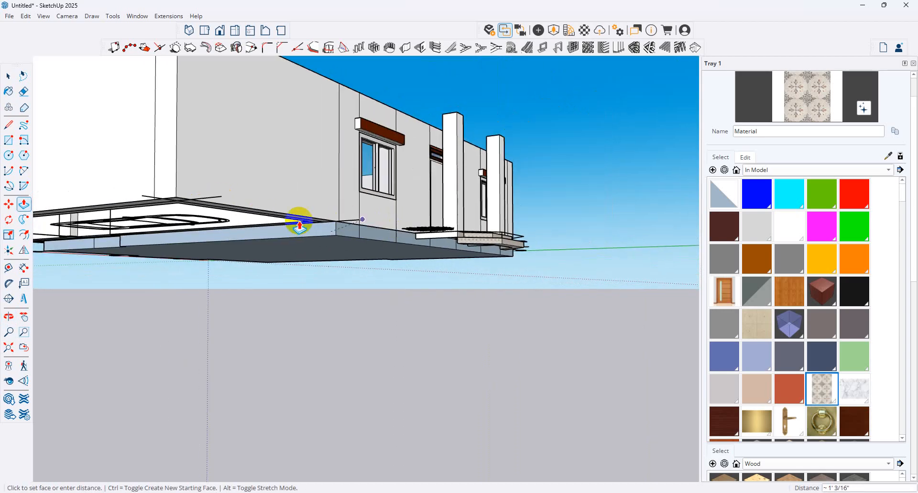
{"action": "left_click", "coordinate": [174, 198]}
Step: Extend the base face along the carport's open side outward until it meets the corner column's outer edge
{"action": "middle_click_drag", "start_coordinate": [174, 199], "coordinate": [636, 167]}
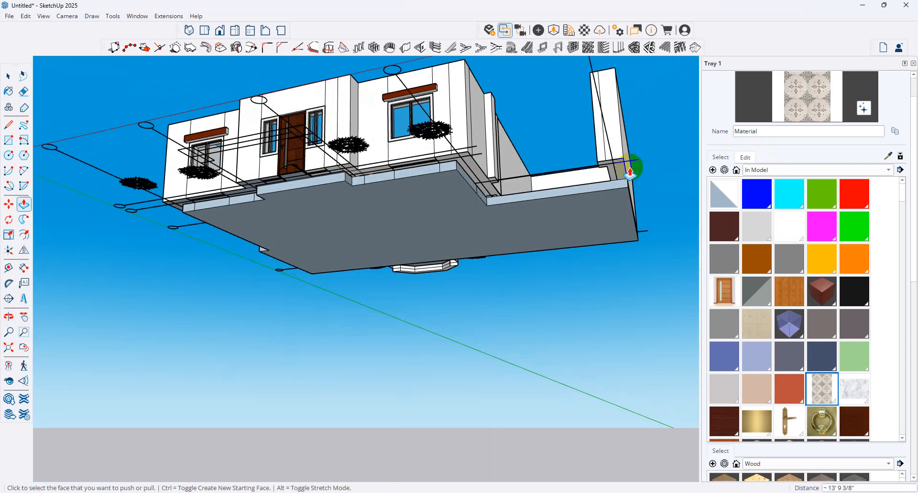
{"action": "scroll", "coordinate": [636, 167], "scroll_direction": "up", "scroll_amount": 3}
{"action": "left_click", "coordinate": [549, 198]}
{"action": "left_click", "coordinate": [610, 160]}
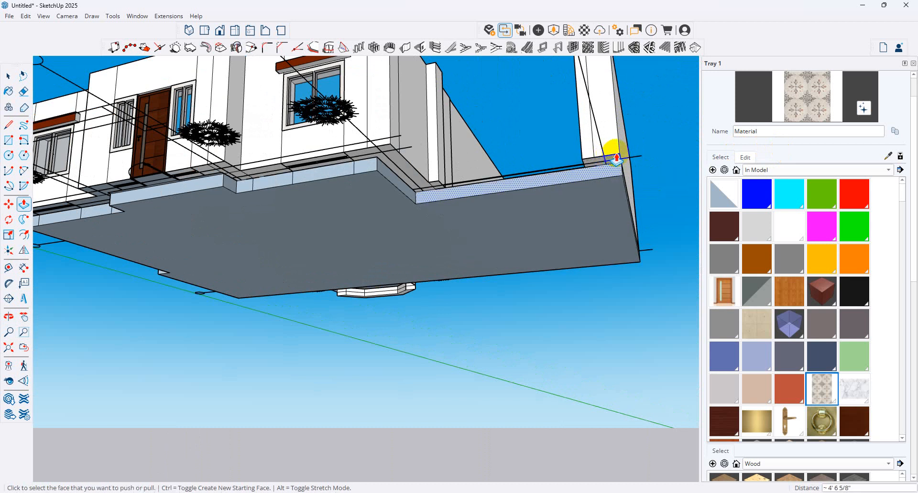
{"action": "left_click", "coordinate": [604, 176]}
{"action": "left_click", "coordinate": [507, 162]}
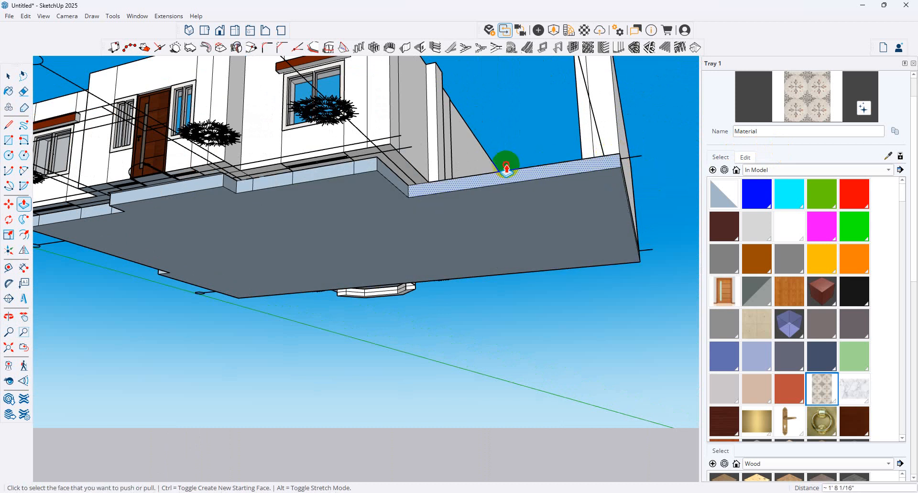
Step: Align the base's return face beside the carport and the sections below the adjacent window with the walls above
{"action": "left_click", "coordinate": [390, 178]}
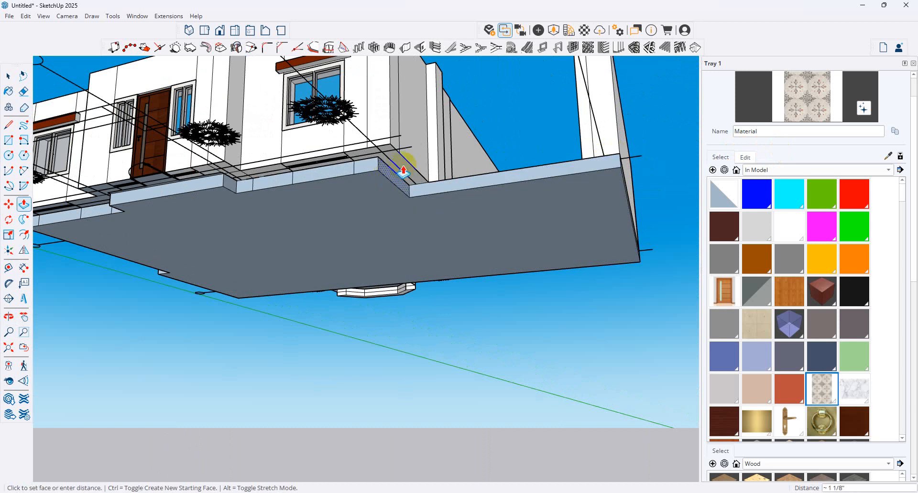
{"action": "left_click", "coordinate": [371, 166]}
{"action": "left_click", "coordinate": [357, 155]}
{"action": "left_click", "coordinate": [337, 169]}
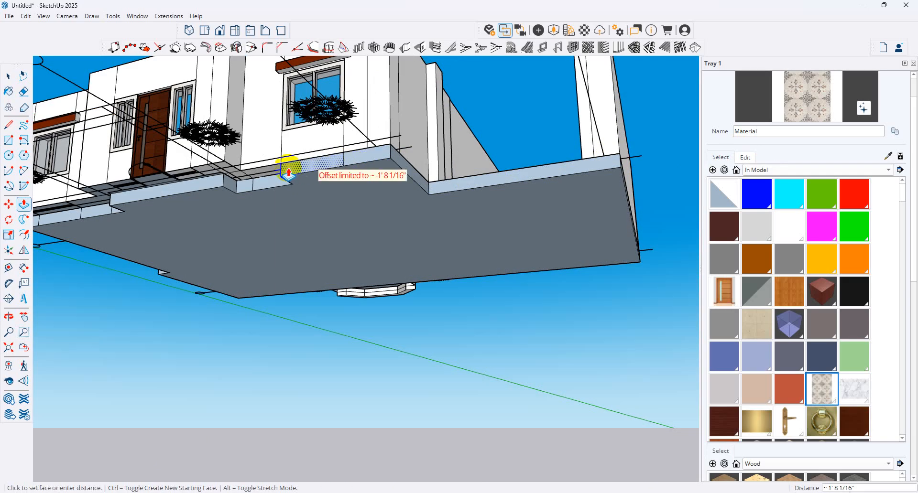
{"action": "left_click", "coordinate": [289, 174]}
{"action": "left_click", "coordinate": [262, 181]}
{"action": "left_click", "coordinate": [245, 184]}
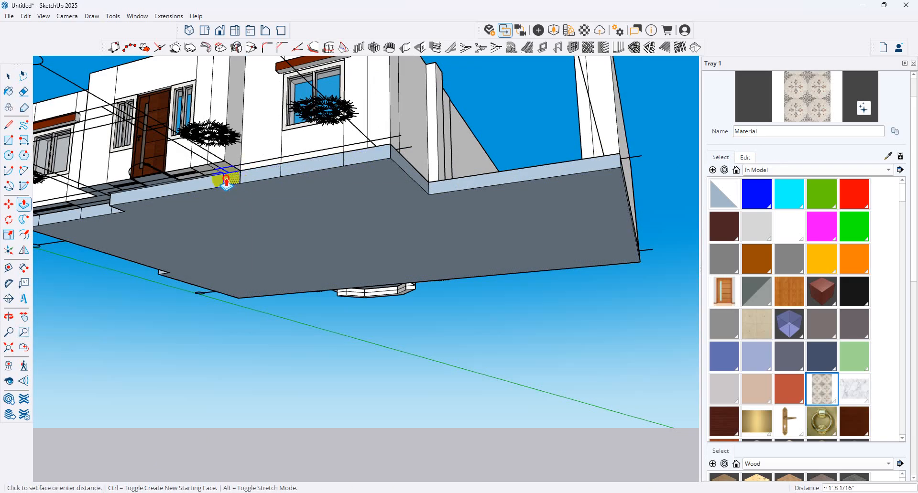
Step: Align the base's short return face and the sections beneath the single entrance door with the walls above
{"action": "left_click", "coordinate": [226, 181]}
{"action": "left_click", "coordinate": [205, 182]}
{"action": "left_click", "coordinate": [179, 167]}
{"action": "left_click", "coordinate": [186, 184]}
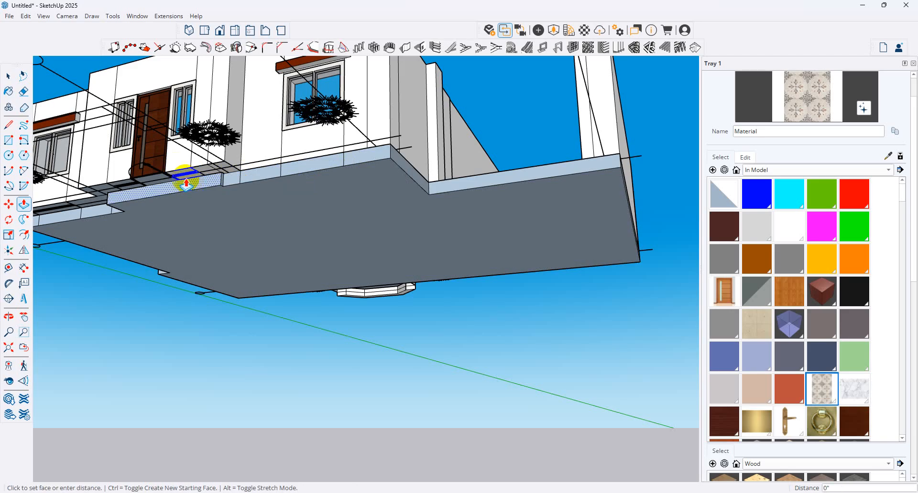
{"action": "left_click", "coordinate": [172, 175]}
{"action": "left_click", "coordinate": [229, 180]}
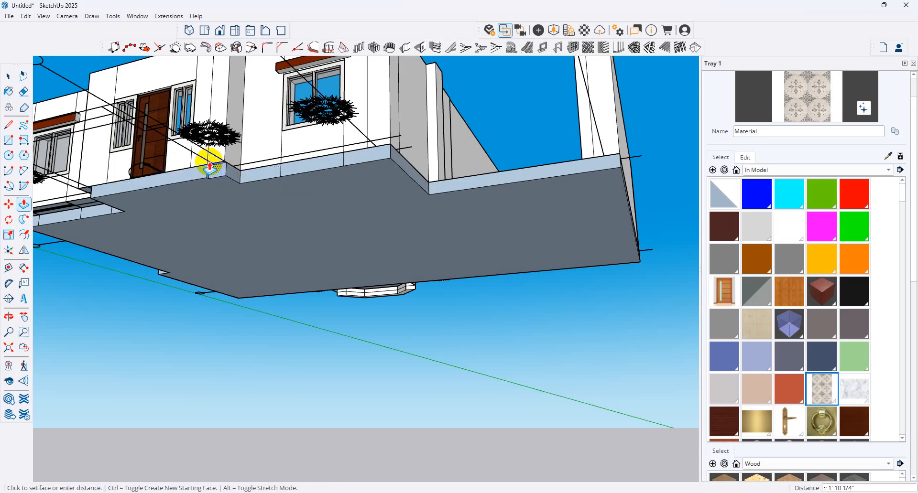
{"action": "left_click", "coordinate": [211, 159]}
Step: Adjust the base's return face below the column beside the single door about 1' 8 1/16", flush with the column
{"action": "middle_click_drag", "start_coordinate": [211, 160], "coordinate": [368, 288]}
{"action": "scroll", "coordinate": [353, 235], "scroll_direction": "up", "scroll_amount": 5}
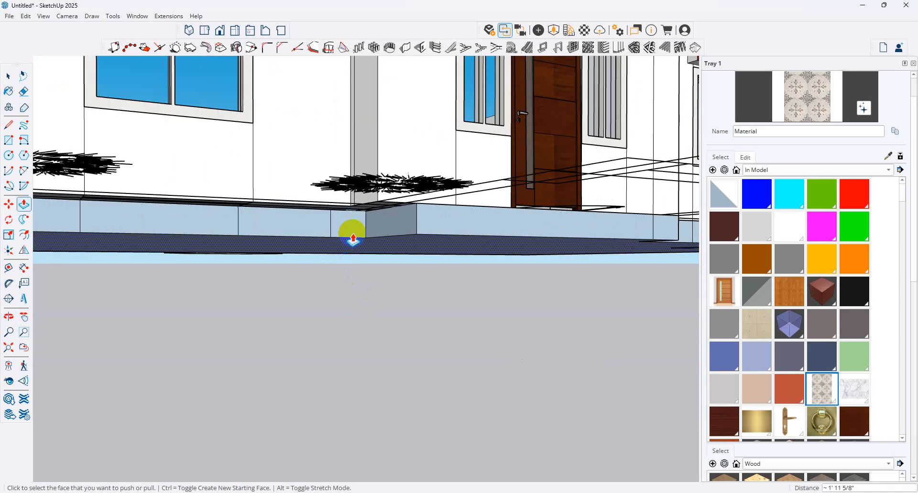
{"action": "scroll", "coordinate": [353, 234], "scroll_direction": "up", "scroll_amount": 2}
{"action": "left_click", "coordinate": [425, 214]}
{"action": "left_click", "coordinate": [402, 191]}
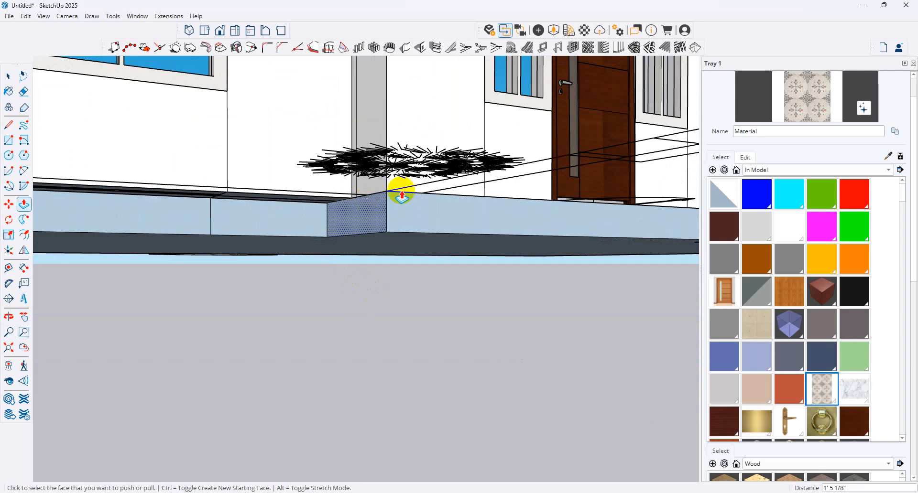
{"action": "middle_click_drag", "start_coordinate": [400, 195], "coordinate": [303, 229]}
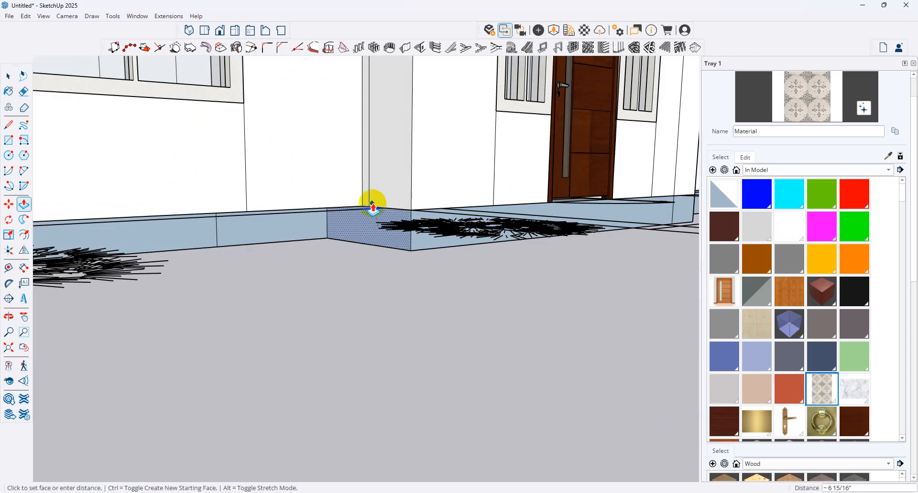
{"action": "left_click", "coordinate": [328, 211]}
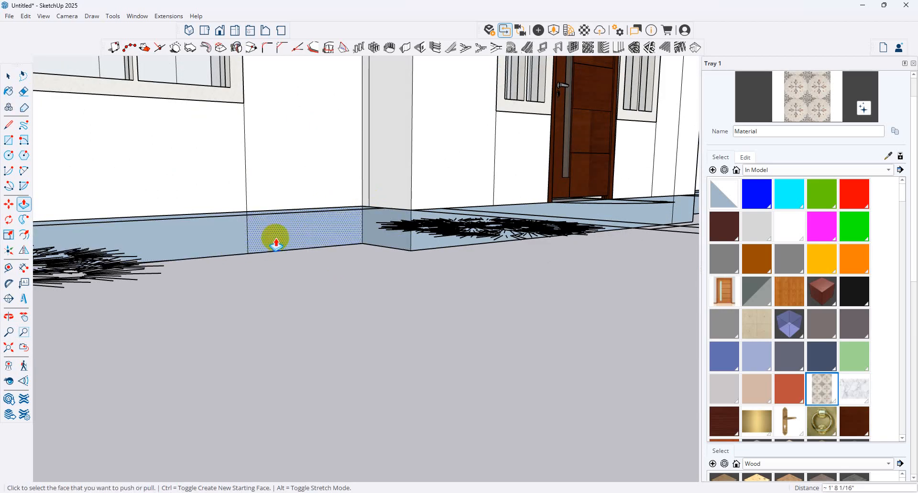
{"action": "middle_click_drag", "start_coordinate": [276, 243], "coordinate": [262, 216]}
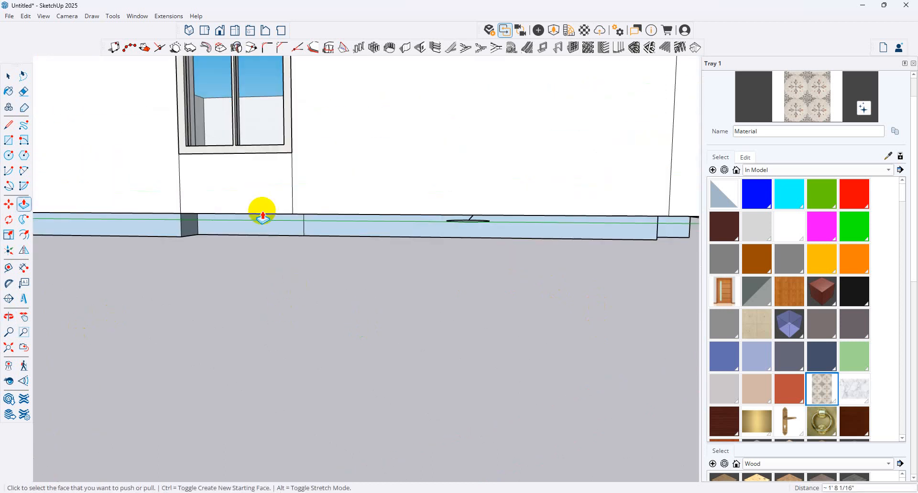
Step: Pull the base sections beneath the window and adjoining wall up to the corner out about 1' 8 1/16", flush with the walls
{"action": "left_click", "coordinate": [266, 218]}
{"action": "left_click", "coordinate": [205, 232]}
{"action": "left_click", "coordinate": [388, 239]}
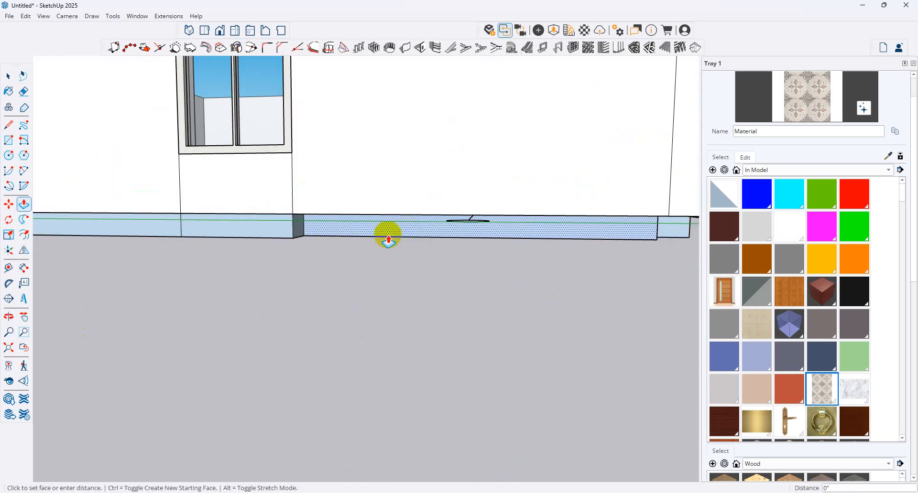
{"action": "left_click", "coordinate": [300, 236]}
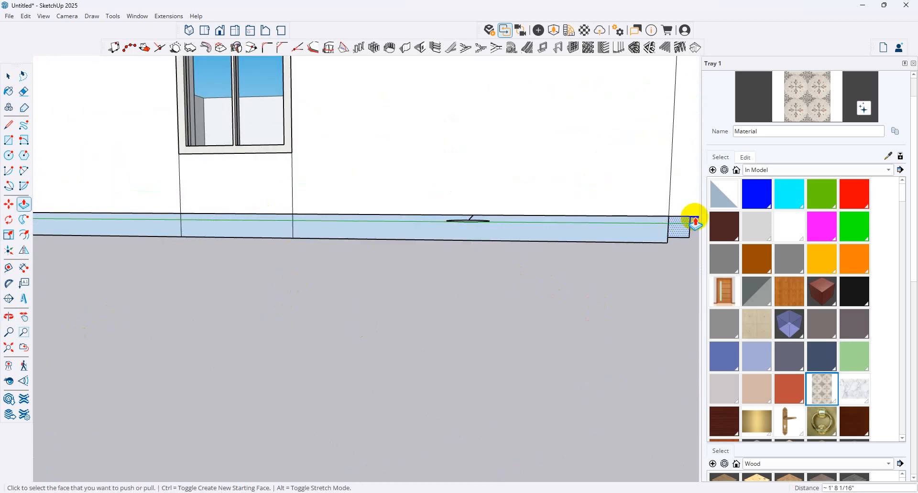
{"action": "left_click", "coordinate": [644, 234]}
Step: Extend the base slab in front of the single entrance door outward about 7' 10 1/2" as a porch
{"action": "middle_click_drag", "start_coordinate": [345, 263], "coordinate": [519, 375]}
{"action": "left_click", "coordinate": [492, 333]}
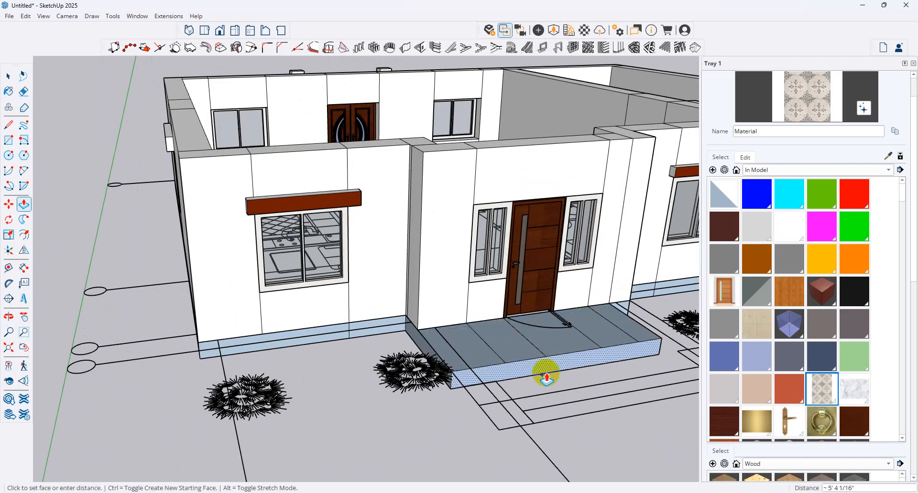
{"action": "left_click", "coordinate": [510, 423]}
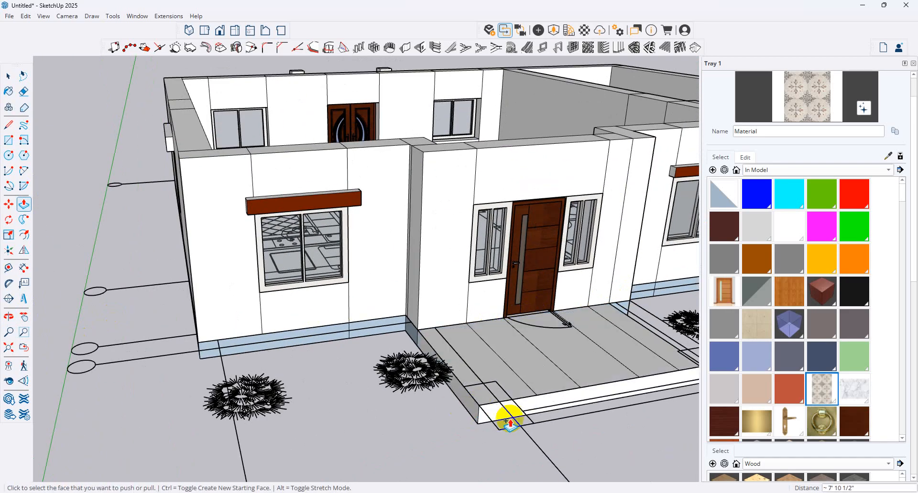
Step: Extend the single-door porch's front face twice by about 11 13/16", each time with a new starting face, for the step treads
{"action": "left_click", "coordinate": [523, 410]}
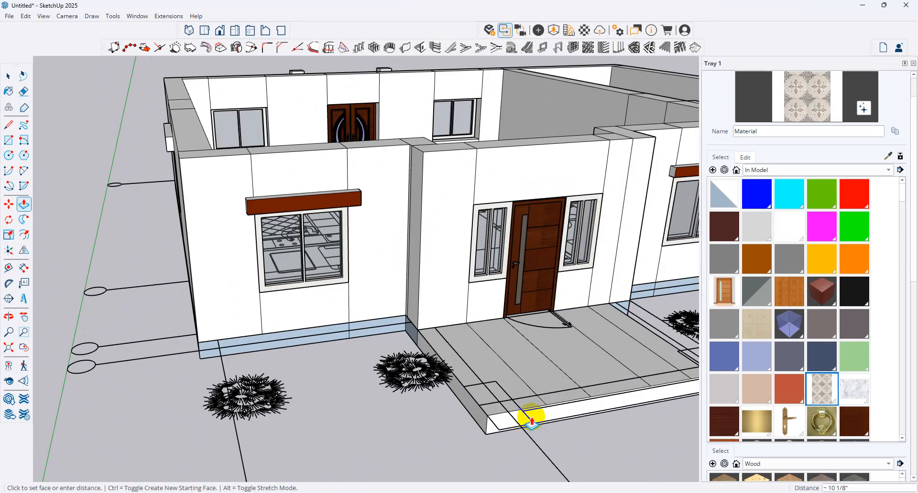
{"action": "key", "text": "ctrl"}
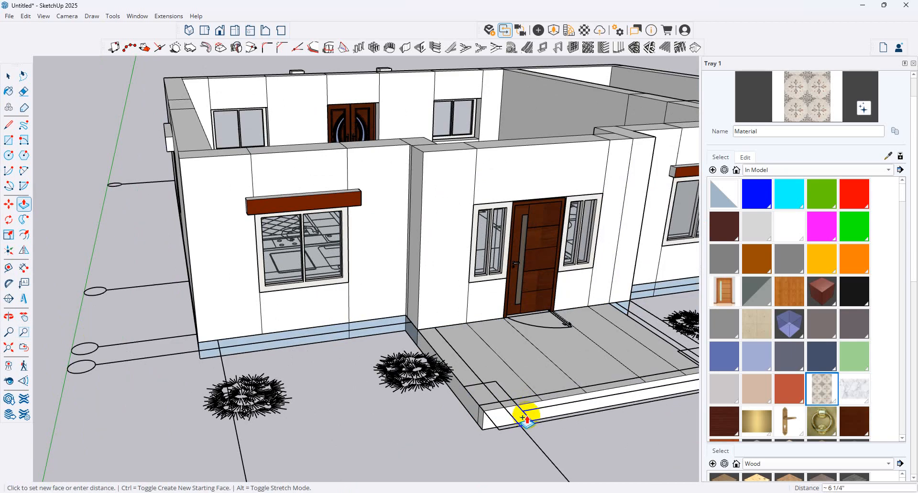
{"action": "left_click", "coordinate": [522, 423]}
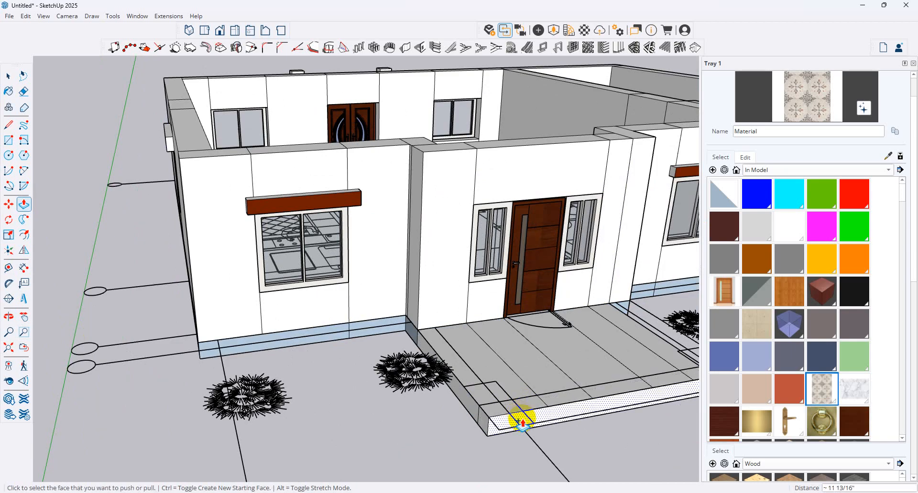
{"action": "left_click", "coordinate": [523, 422]}
{"action": "key", "text": "ctrl"}
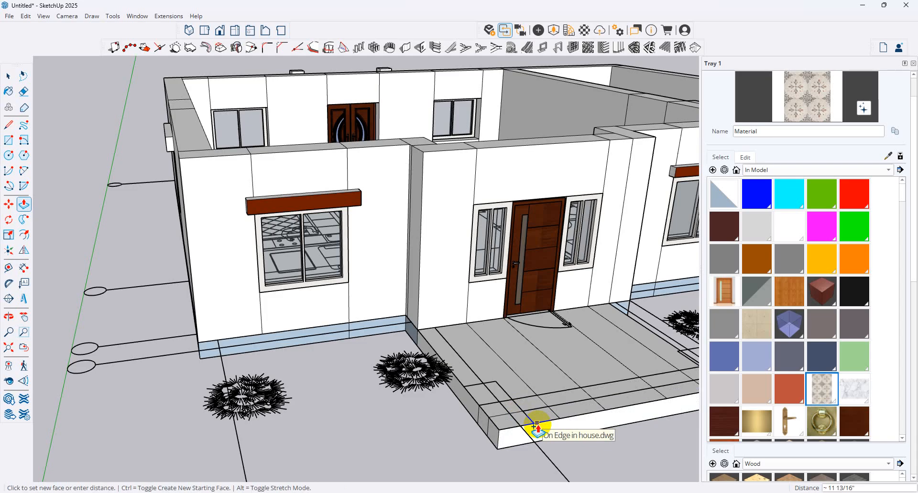
{"action": "left_click", "coordinate": [537, 425]}
Step: Split the single-door porch's front face horizontally with a line between the midpoints of its two vertical edges
{"action": "scroll", "coordinate": [414, 397], "scroll_direction": "down", "scroll_amount": 2}
{"action": "middle_click_drag", "start_coordinate": [598, 406], "coordinate": [484, 429]}
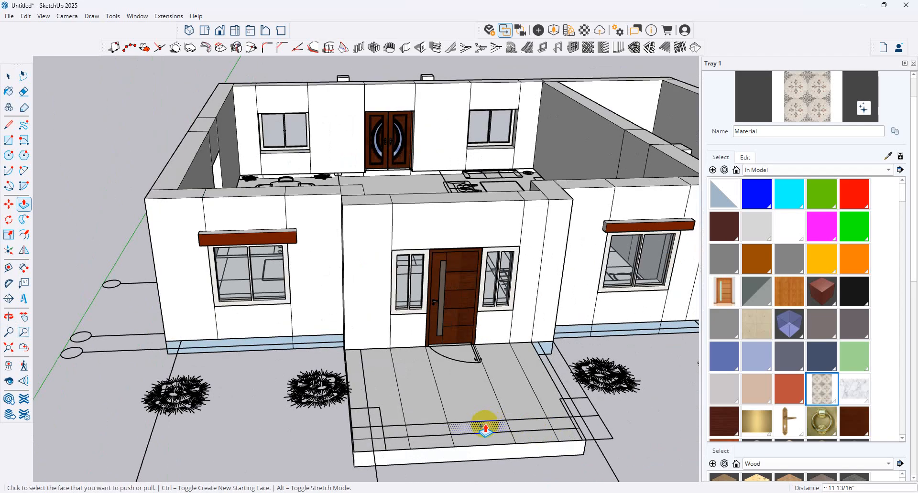
{"action": "scroll", "coordinate": [419, 434], "scroll_direction": "up", "scroll_amount": 2}
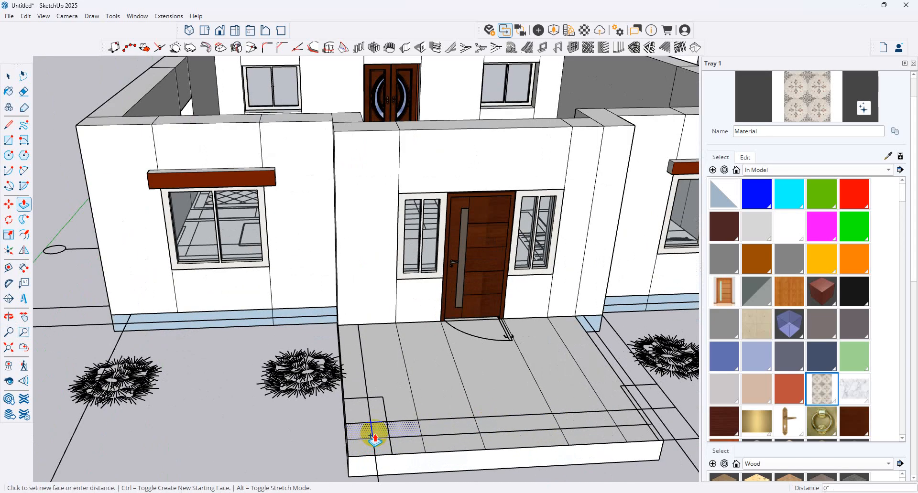
{"action": "key", "text": "Escape"}
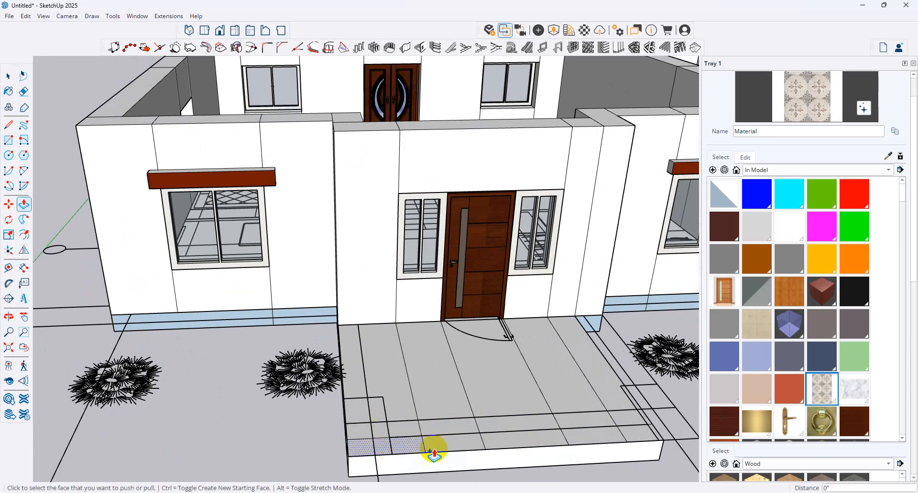
{"action": "middle_click_drag", "start_coordinate": [615, 446], "coordinate": [745, 383]}
{"action": "scroll", "coordinate": [540, 375], "scroll_direction": "up", "scroll_amount": 3}
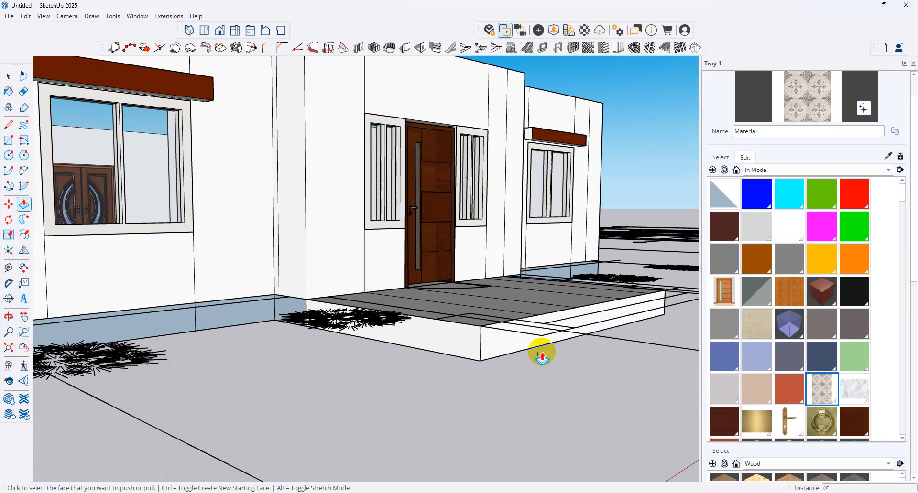
{"action": "mouse_move", "coordinate": [539, 353]}
{"action": "middle_mouse_down"}
{"action": "mouse_move", "coordinate": [515, 328]}
{"action": "mouse_move", "coordinate": [513, 387]}
{"action": "mouse_move", "coordinate": [553, 363]}
{"action": "mouse_move", "coordinate": [496, 381]}
{"action": "mouse_move", "coordinate": [435, 306]}
{"action": "mouse_move", "coordinate": [158, 188]}
{"action": "middle_mouse_up"}
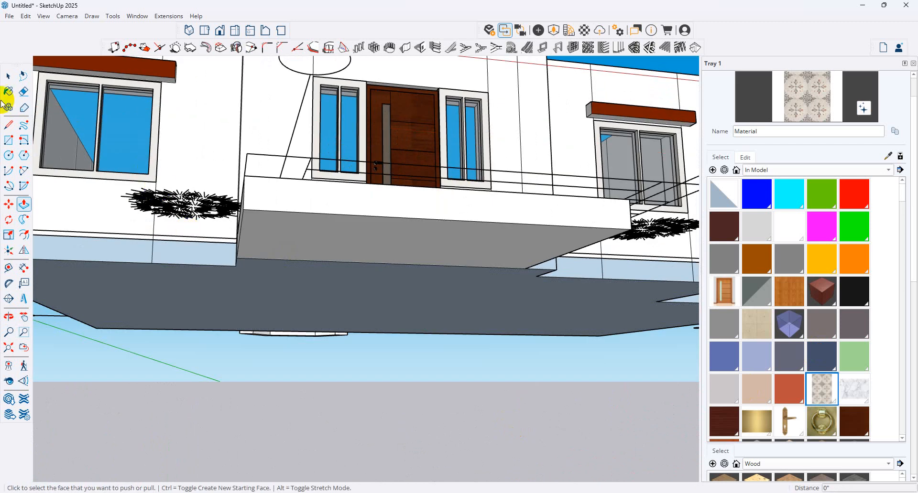
{"action": "left_click", "coordinate": [9, 125]}
{"action": "left_click", "coordinate": [244, 192]}
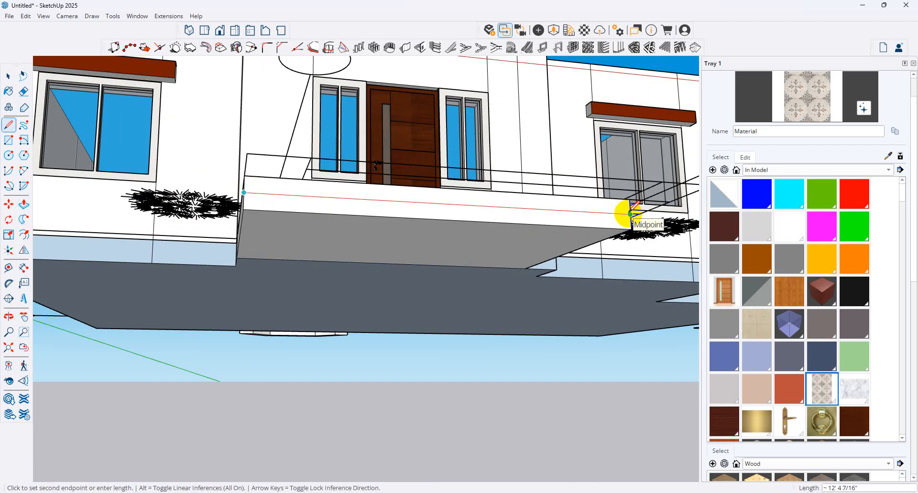
{"action": "left_click", "coordinate": [630, 214]}
Step: Push the upper half of the single-door porch's front face back so the lower half forms a step
{"action": "left_click", "coordinate": [23, 204]}
{"action": "scroll", "coordinate": [385, 210], "scroll_direction": "up", "scroll_amount": 1}
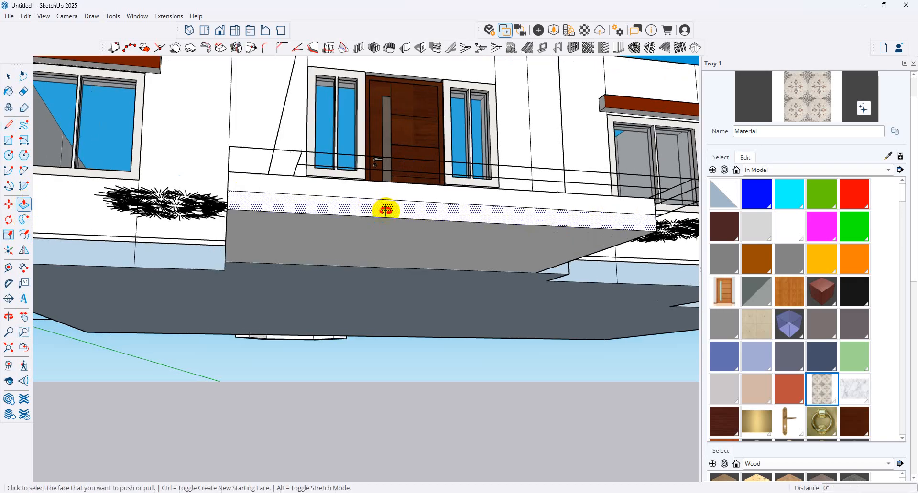
{"action": "middle_click_drag", "start_coordinate": [386, 210], "coordinate": [420, 354]}
{"action": "left_click", "coordinate": [420, 352]}
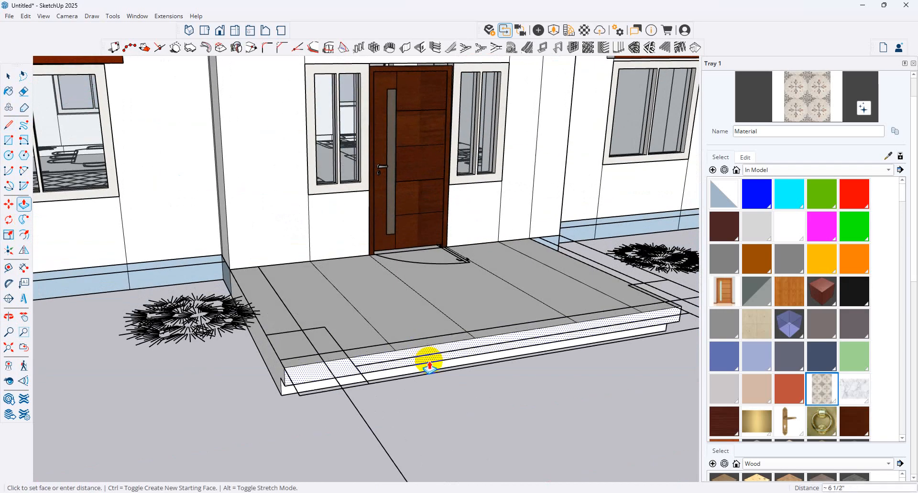
{"action": "left_click", "coordinate": [495, 349]}
Step: Align the porch step's lower front face with the upper one and extend it about 11 13/16" from a new starting face
{"action": "middle_click_drag", "start_coordinate": [495, 349], "coordinate": [465, 277]}
{"action": "left_click", "coordinate": [430, 249]}
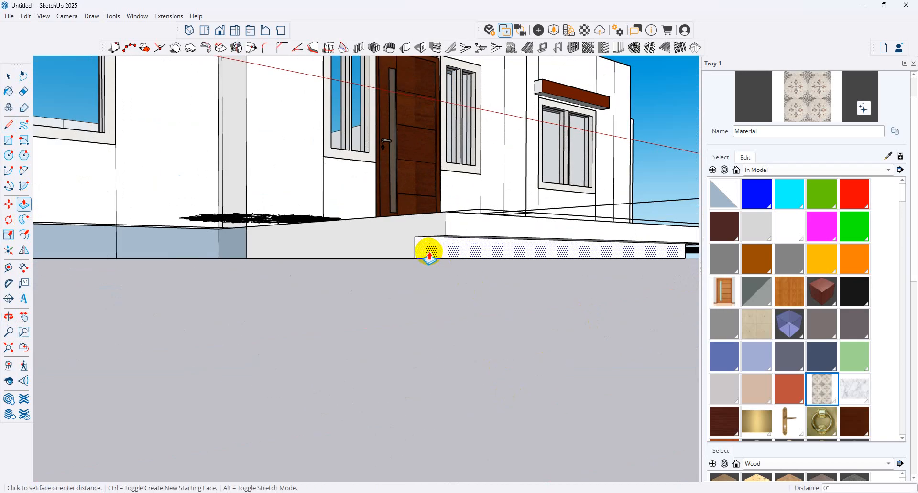
{"action": "left_click", "coordinate": [450, 235]}
{"action": "left_click", "coordinate": [483, 246]}
{"action": "key", "text": "ctrl"}
{"action": "scroll", "coordinate": [513, 234], "scroll_direction": "down", "scroll_amount": 4}
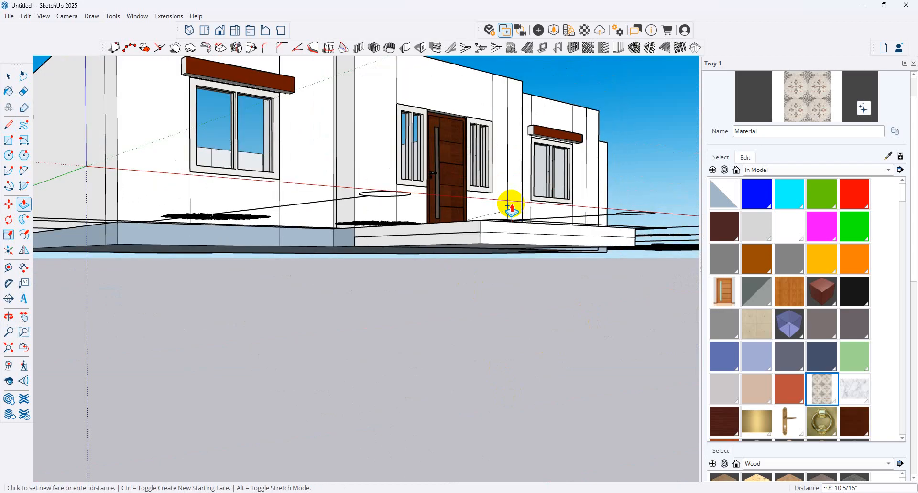
{"action": "middle_click_drag", "start_coordinate": [510, 206], "coordinate": [567, 322]}
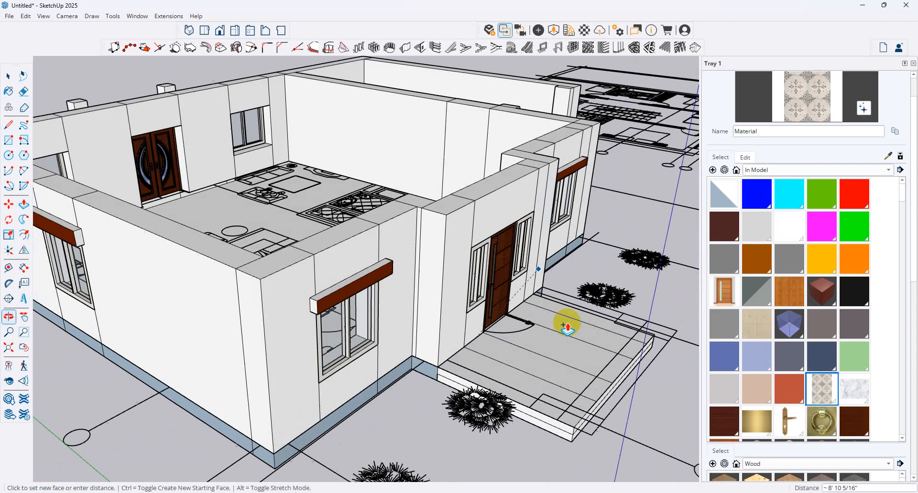
{"action": "left_click", "coordinate": [616, 407]}
{"action": "middle_click_drag", "start_coordinate": [610, 402], "coordinate": [553, 424]}
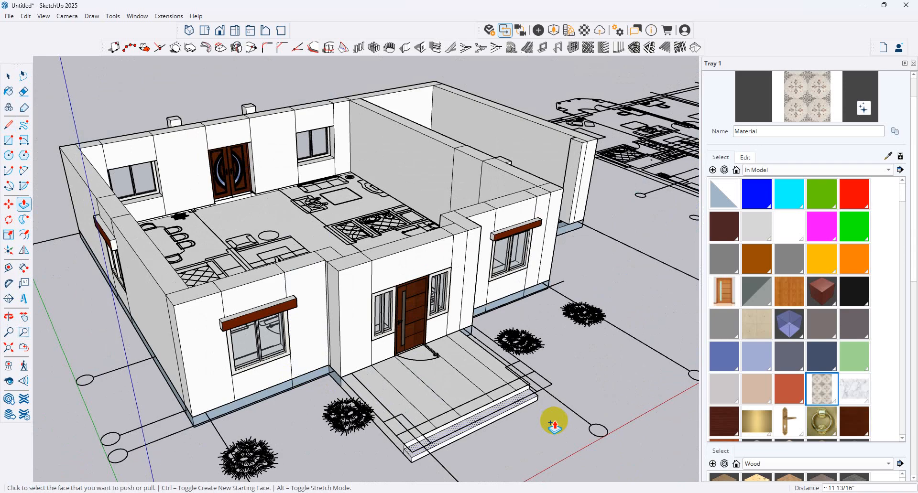
Step: Extend the single-door porch's side face outward, flush with the outer corner of the entrance wall
{"action": "scroll", "coordinate": [554, 421], "scroll_direction": "up", "scroll_amount": 1}
{"action": "scroll", "coordinate": [63, 337], "scroll_direction": "down", "scroll_amount": 1}
{"action": "middle_click_drag", "start_coordinate": [489, 322], "coordinate": [95, 379]}
{"action": "scroll", "coordinate": [173, 371], "scroll_direction": "up", "scroll_amount": 1}
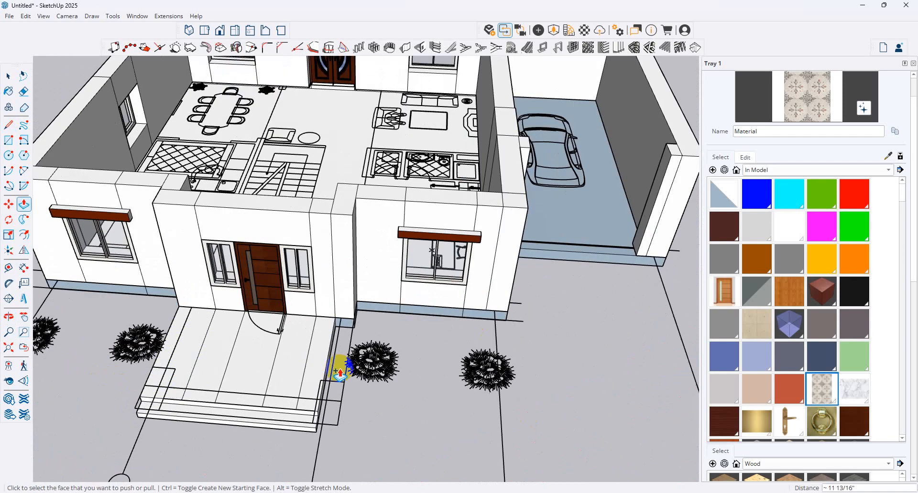
{"action": "scroll", "coordinate": [337, 370], "scroll_direction": "up", "scroll_amount": 2}
{"action": "left_click", "coordinate": [321, 360]}
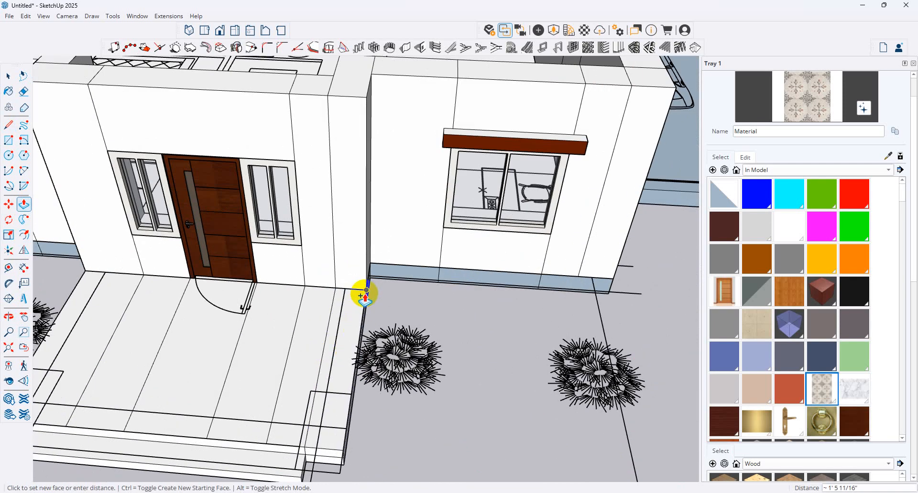
Step: Extend the lower step's front by about 11 13/16" on the widened side so it spans the full porch width
{"action": "left_click", "coordinate": [325, 463]}
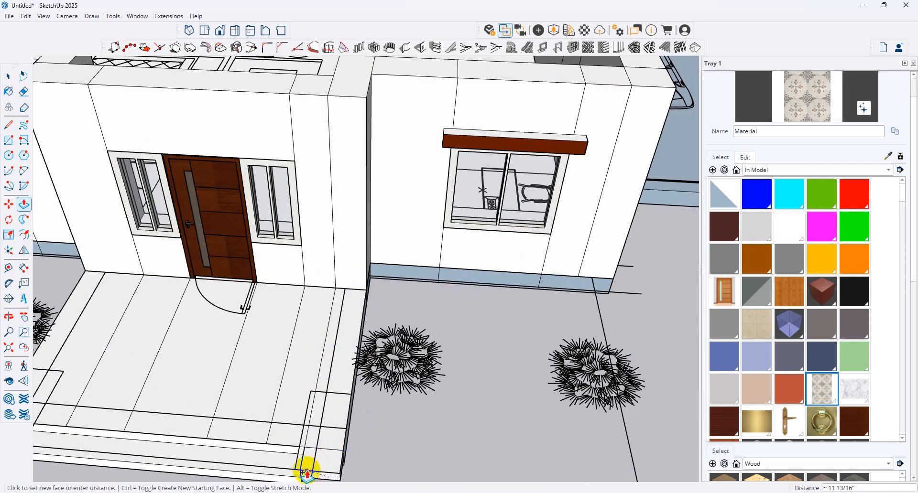
{"action": "scroll", "coordinate": [308, 420], "scroll_direction": "down", "scroll_amount": 3}
{"action": "scroll", "coordinate": [308, 435], "scroll_direction": "up", "scroll_amount": 2}
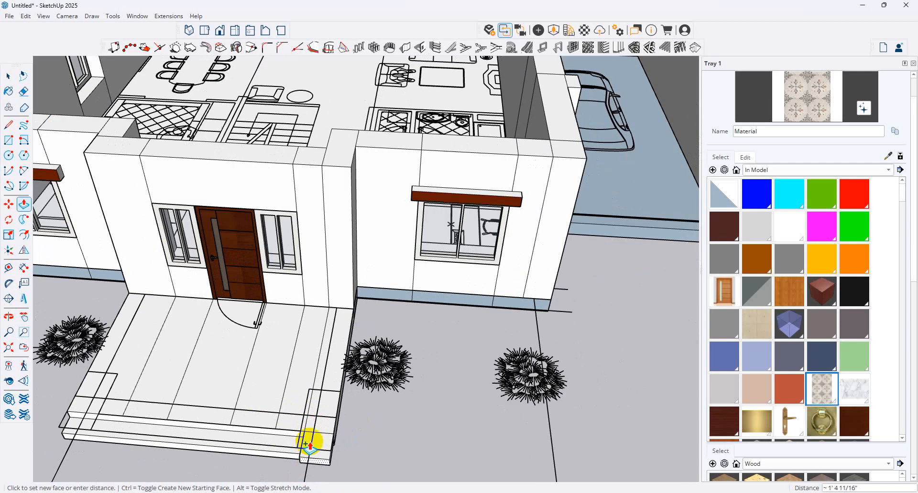
{"action": "left_click", "coordinate": [311, 410]}
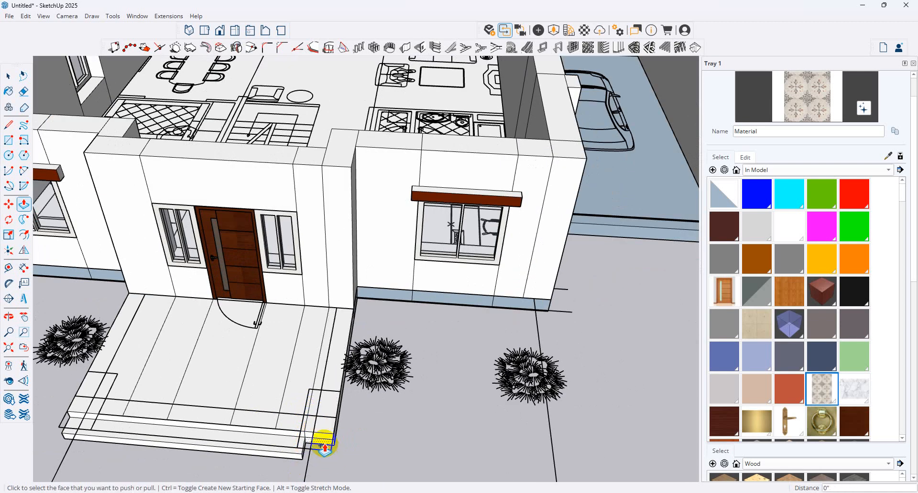
{"action": "left_click", "coordinate": [325, 444]}
{"action": "scroll", "coordinate": [549, 363], "scroll_direction": "down", "scroll_amount": 3}
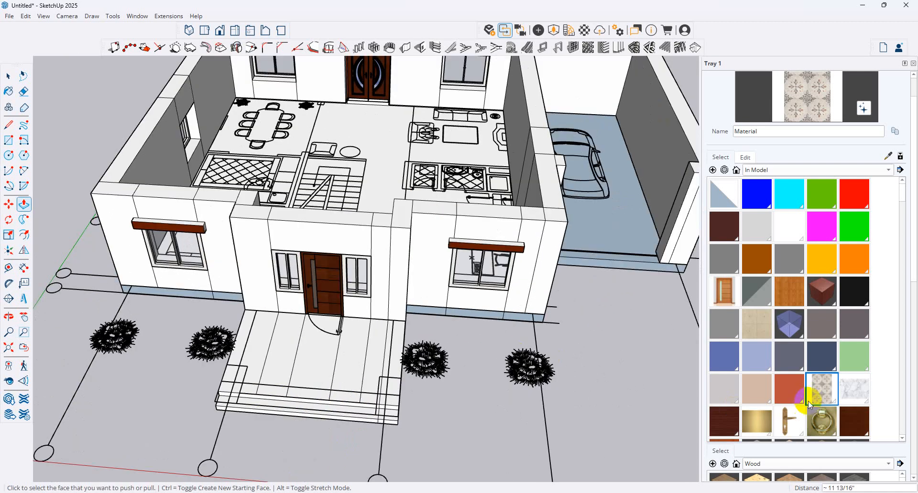
Step: Paint the porch floor strip directly in front of the single door with the patterned tile material
{"action": "left_click", "coordinate": [821, 388]}
{"action": "left_click", "coordinate": [328, 370]}
{"action": "scroll", "coordinate": [344, 370], "scroll_direction": "up", "scroll_amount": 3}
{"action": "scroll", "coordinate": [346, 369], "scroll_direction": "up", "scroll_amount": 2}
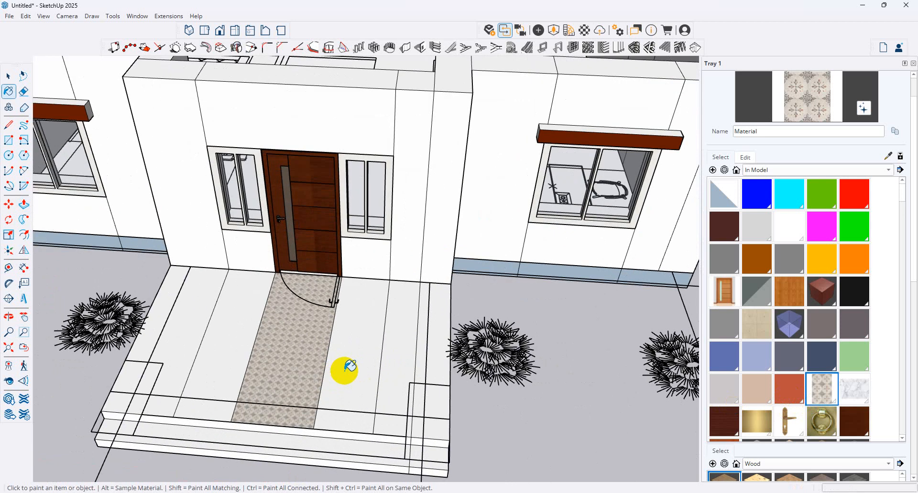
{"action": "scroll", "coordinate": [425, 333], "scroll_direction": "down", "scroll_amount": 5}
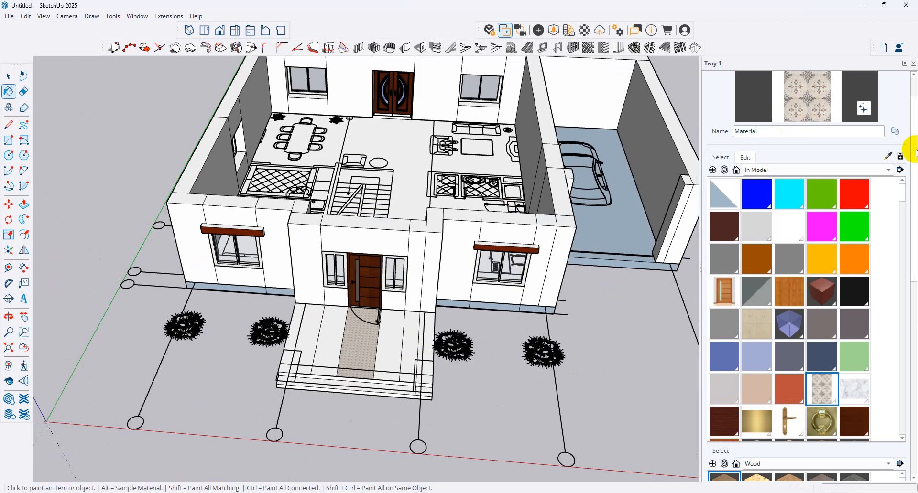
Step: Sample the patterned tile from the columned entrance's steps and set its texture height to 4'
{"action": "left_click", "coordinate": [888, 156]}
{"action": "middle_click_drag", "start_coordinate": [388, 226], "coordinate": [915, 148]}
{"action": "scroll", "coordinate": [285, 183], "scroll_direction": "down", "scroll_amount": 3}
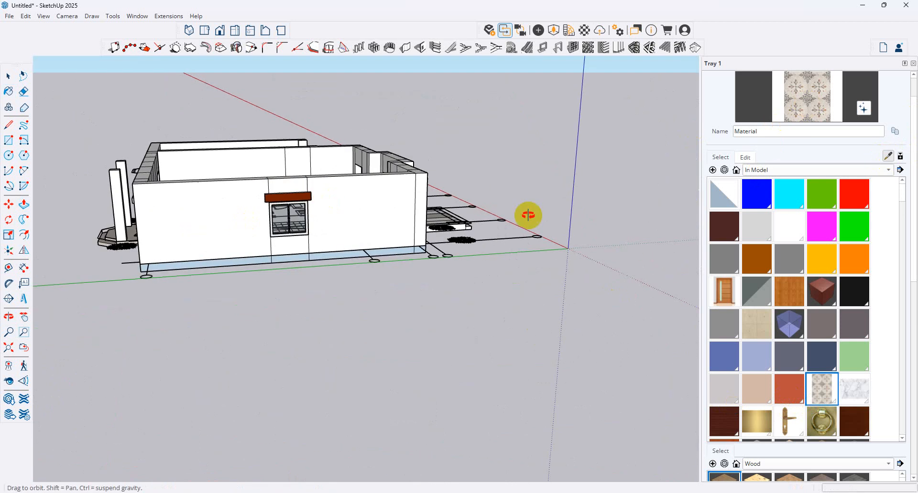
{"action": "middle_click_drag", "start_coordinate": [526, 215], "coordinate": [266, 291]}
{"action": "scroll", "coordinate": [347, 289], "scroll_direction": "up", "scroll_amount": 4}
{"action": "left_click", "coordinate": [347, 285]}
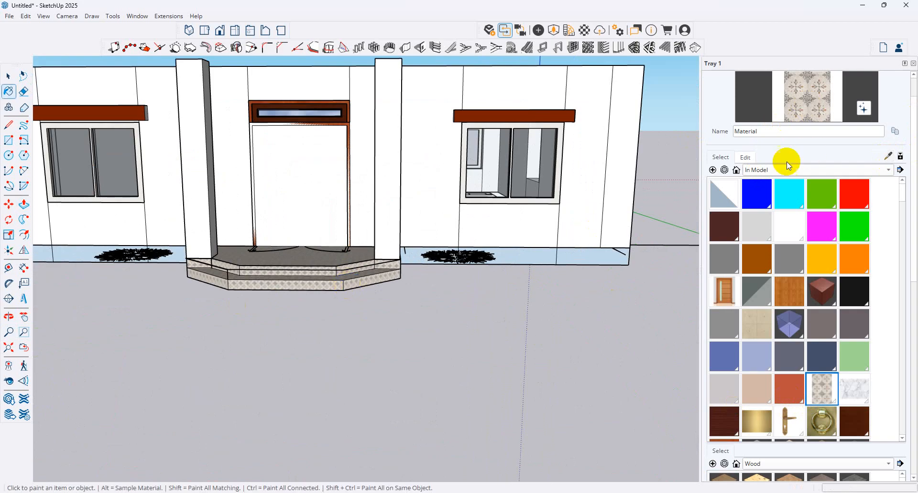
{"action": "left_click", "coordinate": [757, 160]}
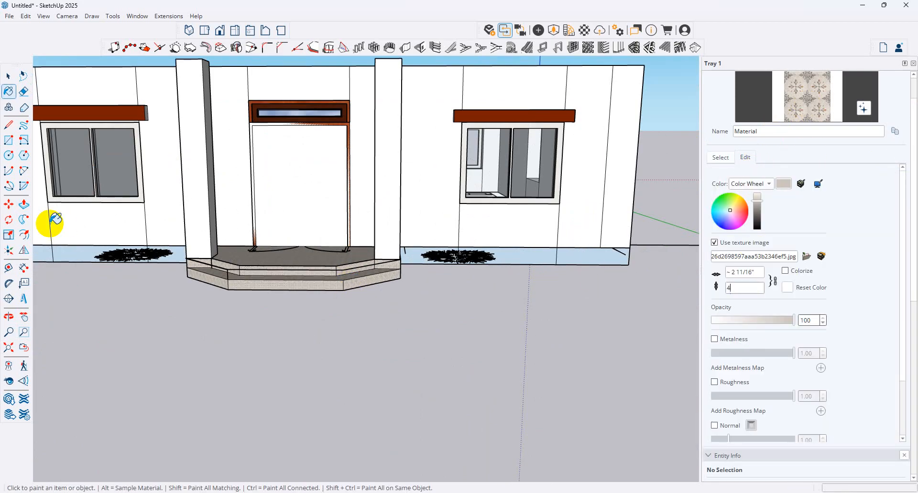
{"action": "key", "text": "Return"}
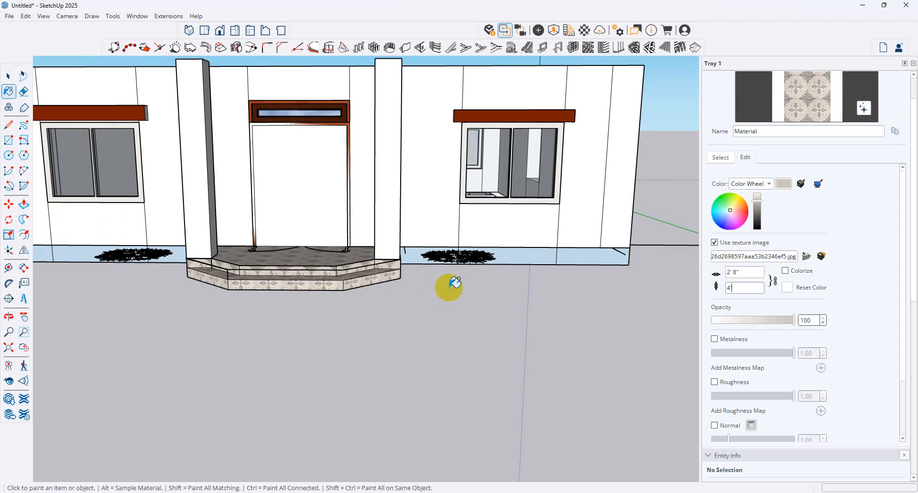
Step: Paint the base beneath the window beside the columned entrance and around the house corner with the patterned tile
{"action": "middle_click_drag", "start_coordinate": [455, 282], "coordinate": [420, 325]}
{"action": "left_click", "coordinate": [435, 323]}
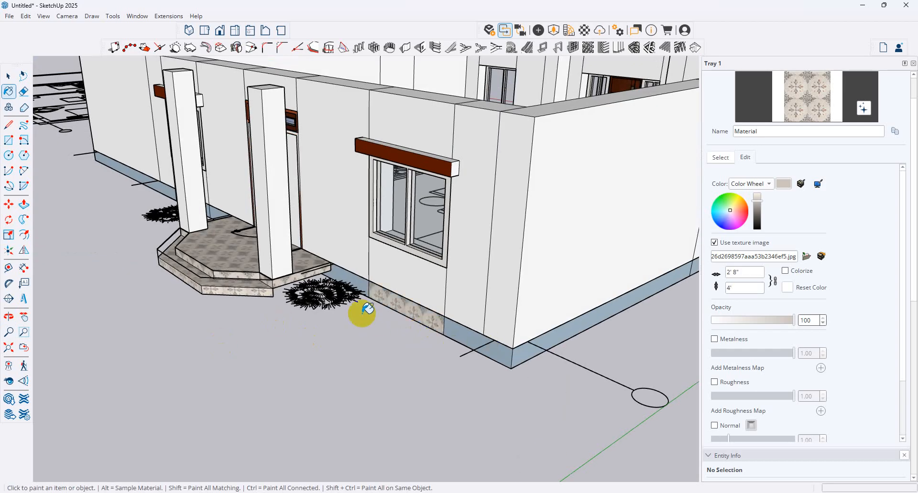
{"action": "left_click", "coordinate": [527, 356]}
{"action": "left_click", "coordinate": [501, 357]}
Step: Paint the remaining base sections along the side wall, beneath its window and up to the far corner, with the patterned tile
{"action": "scroll", "coordinate": [401, 276], "scroll_direction": "down", "scroll_amount": 5}
{"action": "middle_click_drag", "start_coordinate": [480, 282], "coordinate": [361, 329]}
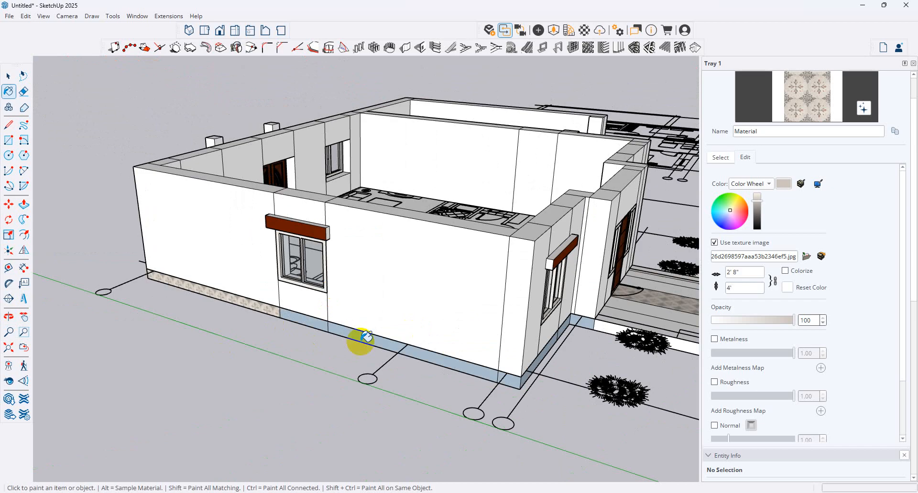
{"action": "scroll", "coordinate": [366, 337], "scroll_direction": "up", "scroll_amount": 5}
{"action": "left_click", "coordinate": [286, 314]}
{"action": "left_click", "coordinate": [422, 342]}
{"action": "scroll", "coordinate": [406, 342], "scroll_direction": "down", "scroll_amount": 4}
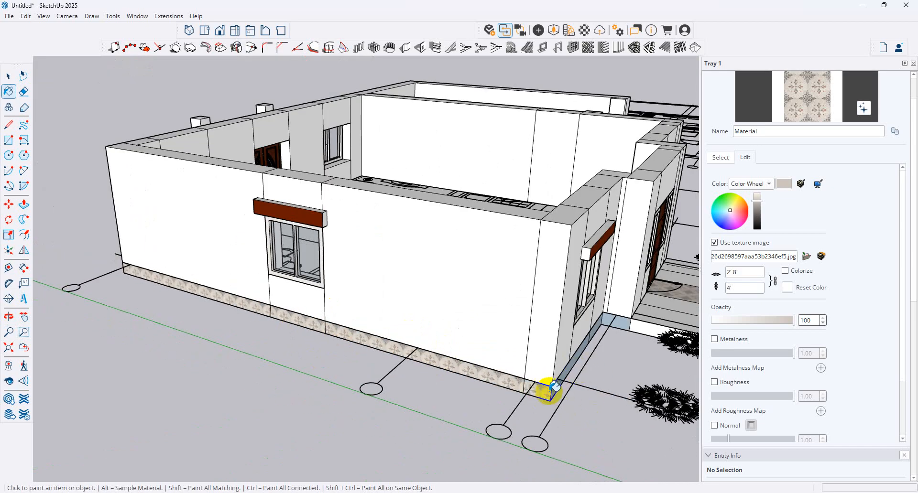
Step: Paint the front risers and tread of the single-door porch's steps with the patterned tile
{"action": "middle_click_drag", "start_coordinate": [564, 381], "coordinate": [435, 369]}
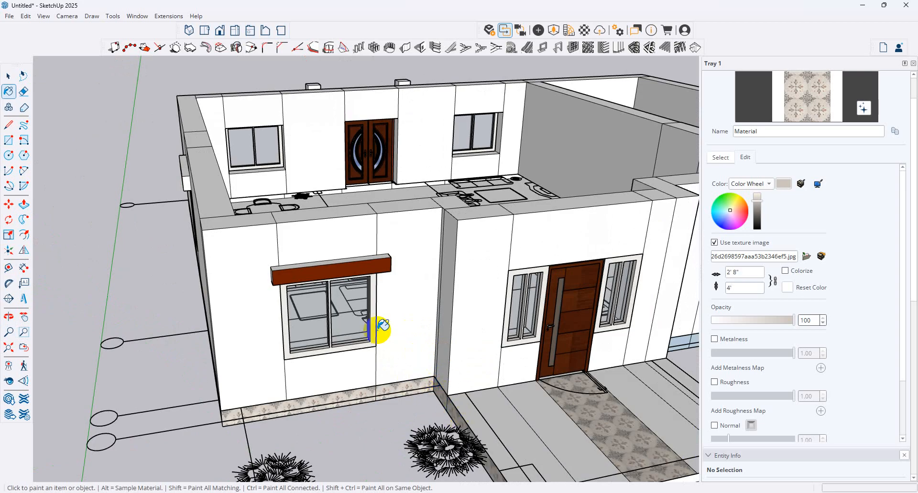
{"action": "scroll", "coordinate": [510, 415], "scroll_direction": "down", "scroll_amount": 3}
{"action": "scroll", "coordinate": [470, 435], "scroll_direction": "up", "scroll_amount": 2}
{"action": "scroll", "coordinate": [426, 423], "scroll_direction": "up", "scroll_amount": 3}
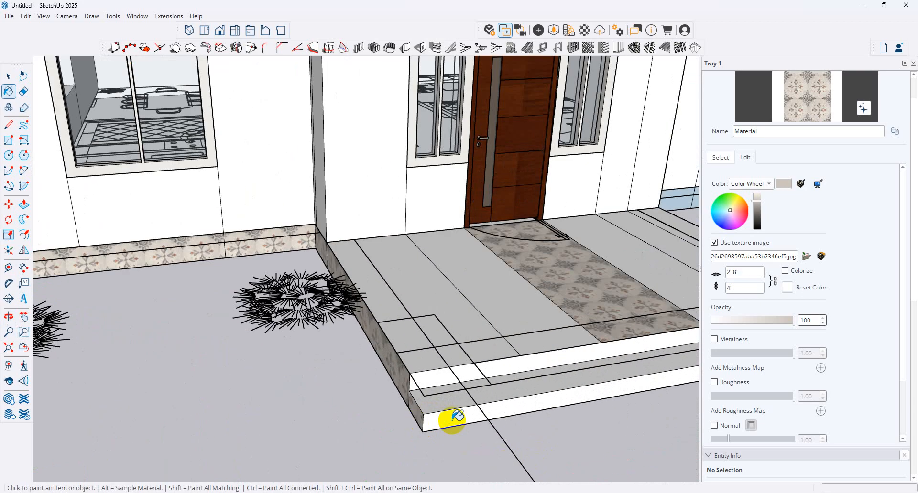
{"action": "left_click", "coordinate": [542, 384]}
{"action": "left_click", "coordinate": [490, 386]}
{"action": "left_click", "coordinate": [495, 365]}
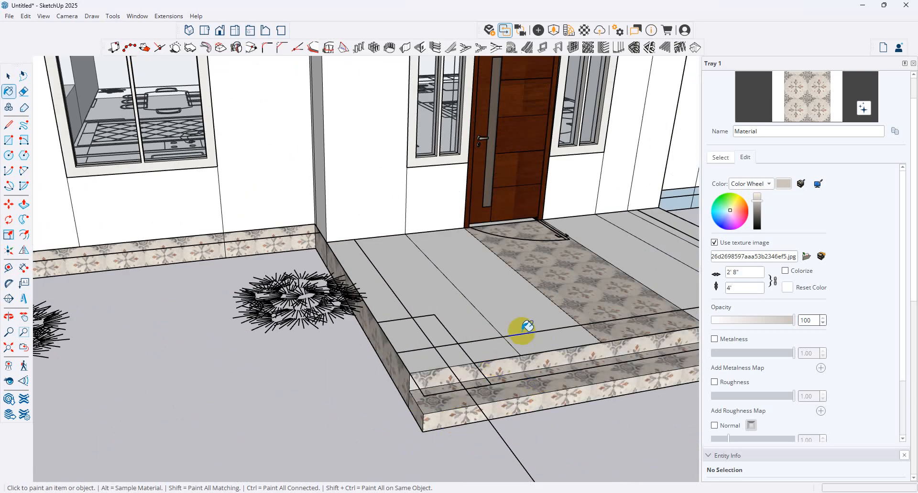
Step: Paint the single-door porch's remaining side and the adjoining base section up to the house wall with the patterned tile
{"action": "middle_click_drag", "start_coordinate": [522, 331], "coordinate": [162, 356]}
{"action": "scroll", "coordinate": [345, 373], "scroll_direction": "down", "scroll_amount": 4}
{"action": "scroll", "coordinate": [438, 442], "scroll_direction": "up", "scroll_amount": 3}
{"action": "scroll", "coordinate": [439, 440], "scroll_direction": "up", "scroll_amount": 2}
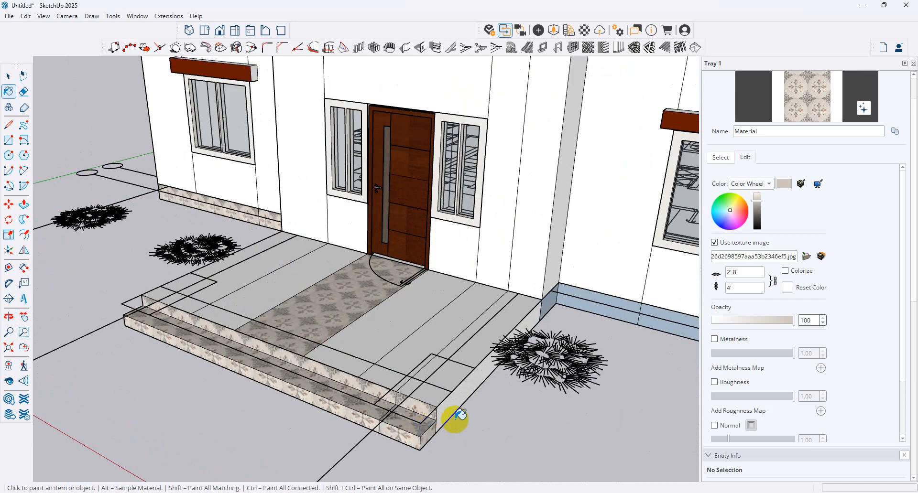
{"action": "scroll", "coordinate": [497, 381], "scroll_direction": "down", "scroll_amount": 3}
{"action": "scroll", "coordinate": [492, 334], "scroll_direction": "up", "scroll_amount": 4}
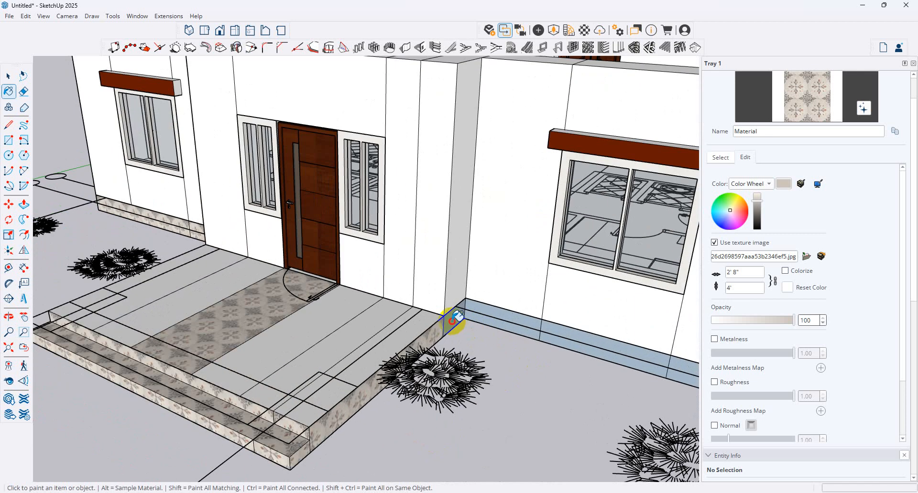
{"action": "left_click", "coordinate": [452, 320]}
Step: Paint the base beneath the window beside the single-door porch, up to the house corner, with the patterned tile
{"action": "left_click", "coordinate": [508, 326]}
{"action": "left_click", "coordinate": [557, 340]}
{"action": "scroll", "coordinate": [440, 356], "scroll_direction": "down", "scroll_amount": 3}
{"action": "middle_click_drag", "start_coordinate": [434, 357], "coordinate": [408, 350]}
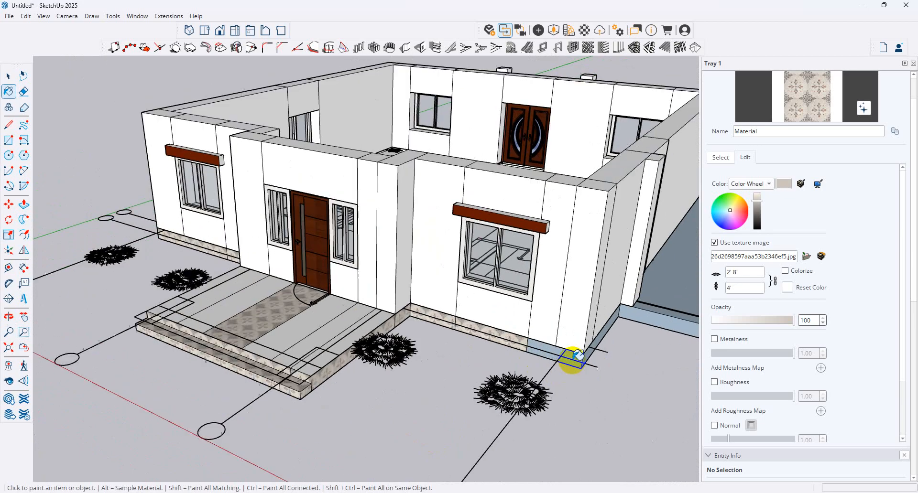
{"action": "scroll", "coordinate": [569, 363], "scroll_direction": "up", "scroll_amount": 2}
{"action": "left_click", "coordinate": [565, 362]}
Step: Paint the base around the house corner and across the front of the car porch with the patterned tile
{"action": "scroll", "coordinate": [471, 340], "scroll_direction": "down", "scroll_amount": 3}
{"action": "left_click", "coordinate": [632, 322]}
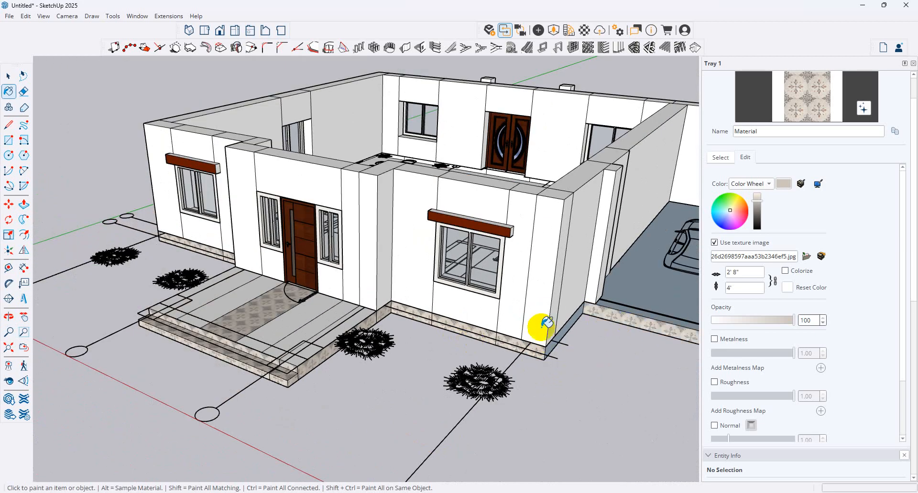
{"action": "scroll", "coordinate": [641, 352], "scroll_direction": "down", "scroll_amount": 3}
{"action": "middle_click_drag", "start_coordinate": [641, 352], "coordinate": [608, 392]}
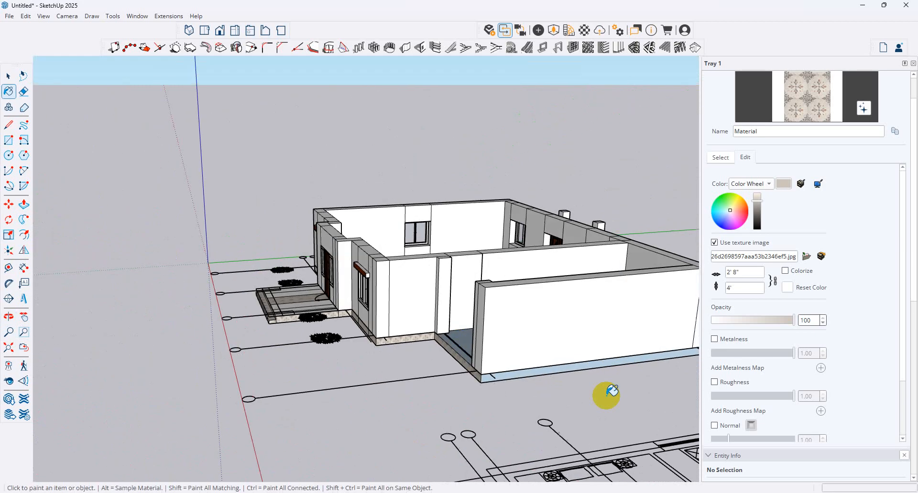
Step: Paint the base beneath the window beside the columned entrance and along the adjoining long wall with the patterned tile
{"action": "scroll", "coordinate": [597, 368], "scroll_direction": "up", "scroll_amount": 2}
{"action": "middle_click_drag", "start_coordinate": [633, 361], "coordinate": [247, 334]}
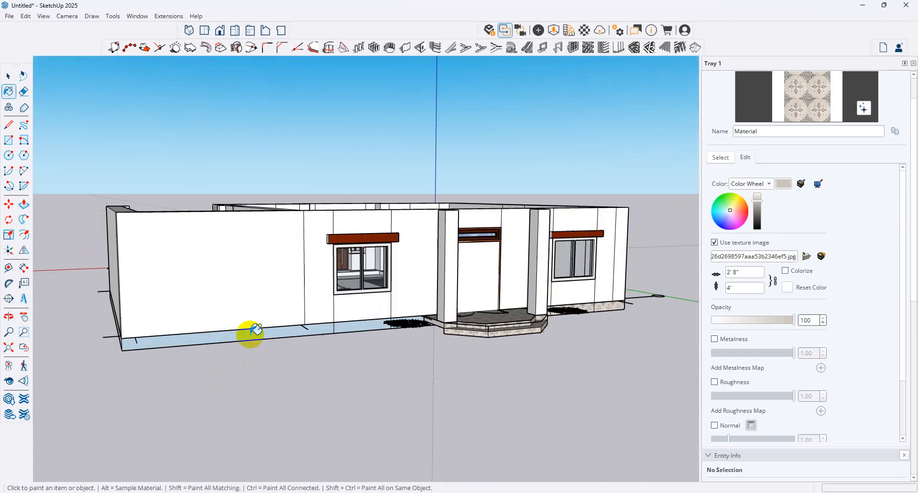
{"action": "left_click", "coordinate": [383, 331]}
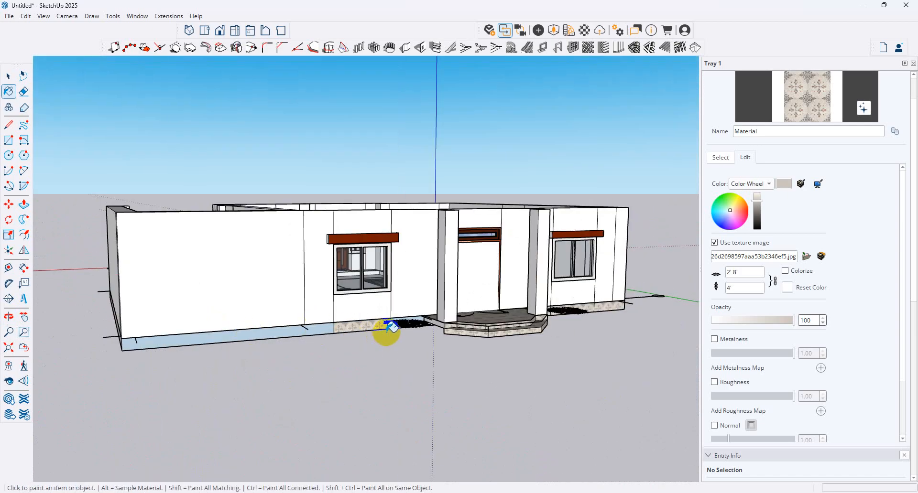
{"action": "scroll", "coordinate": [397, 321], "scroll_direction": "up", "scroll_amount": 3}
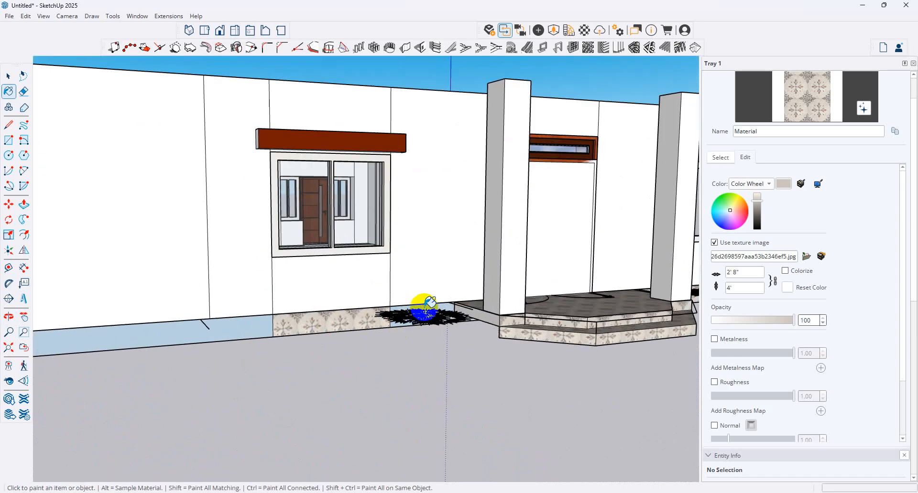
{"action": "left_click", "coordinate": [207, 331]}
Step: Paint the remaining floor strips of the single-door porch with the patterned tile
{"action": "scroll", "coordinate": [374, 363], "scroll_direction": "down", "scroll_amount": 3}
{"action": "scroll", "coordinate": [340, 342], "scroll_direction": "down", "scroll_amount": 2}
{"action": "middle_click_drag", "start_coordinate": [340, 342], "coordinate": [549, 338]}
{"action": "scroll", "coordinate": [453, 365], "scroll_direction": "up", "scroll_amount": 3}
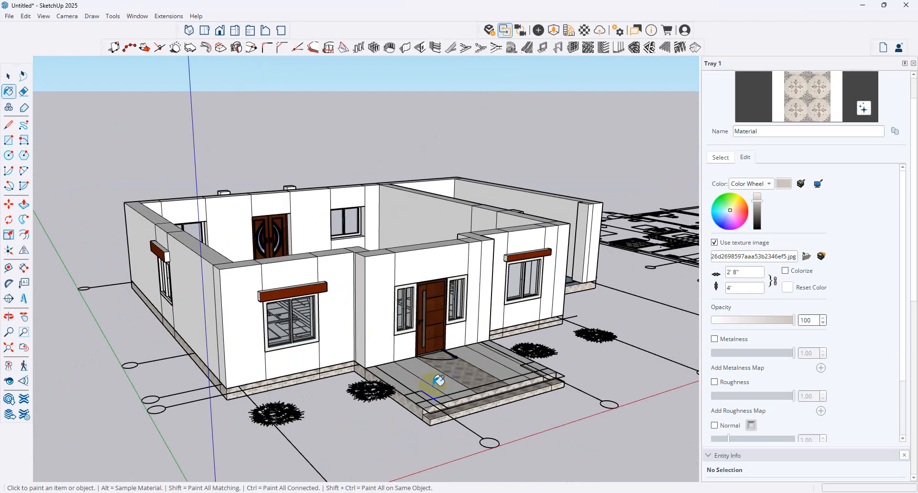
{"action": "scroll", "coordinate": [439, 381], "scroll_direction": "up", "scroll_amount": 3}
{"action": "left_click", "coordinate": [403, 381]}
{"action": "left_click", "coordinate": [383, 381]}
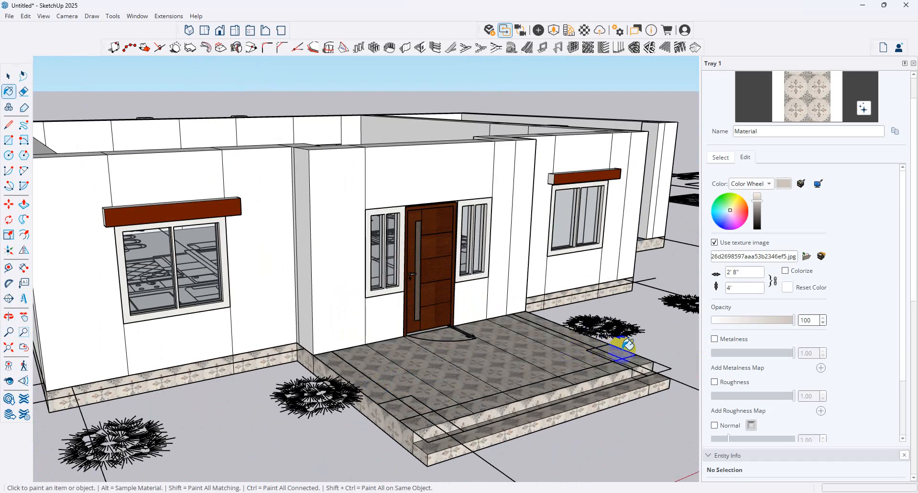
Step: Draw a rectangle of about 1' 8" by 3' 8" on the single-door porch's front corner and extrude it to wall-top height
{"action": "mouse_move", "coordinate": [624, 348]}
{"action": "middle_mouse_down"}
{"action": "mouse_move", "coordinate": [564, 387]}
{"action": "mouse_move", "coordinate": [350, 380]}
{"action": "middle_mouse_up"}
{"action": "scroll", "coordinate": [459, 227], "scroll_direction": "down", "scroll_amount": 3}
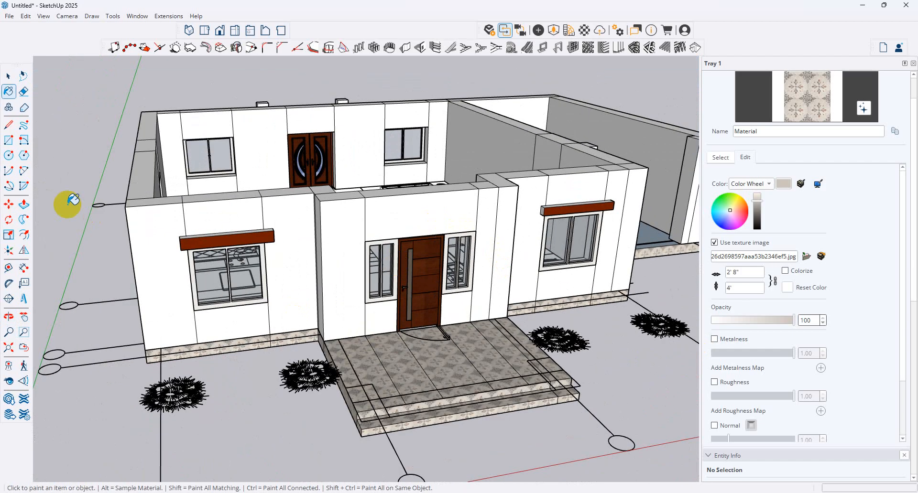
{"action": "left_click", "coordinate": [9, 139]}
{"action": "scroll", "coordinate": [363, 401], "scroll_direction": "up", "scroll_amount": 3}
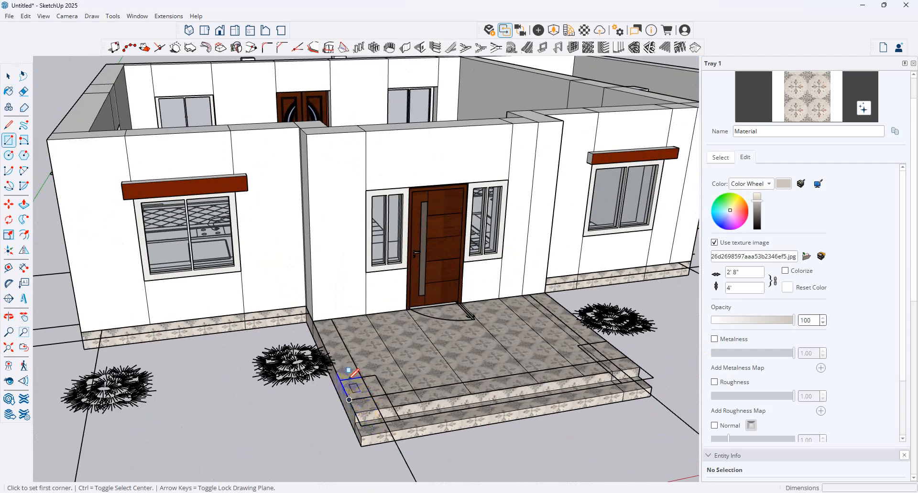
{"action": "left_click", "coordinate": [340, 380]}
{"action": "left_click", "coordinate": [398, 419]}
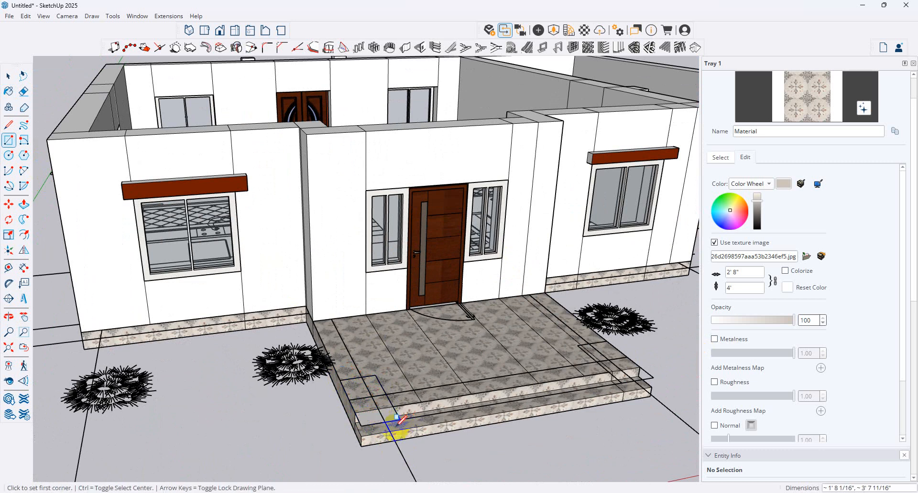
{"action": "left_click", "coordinate": [23, 204]}
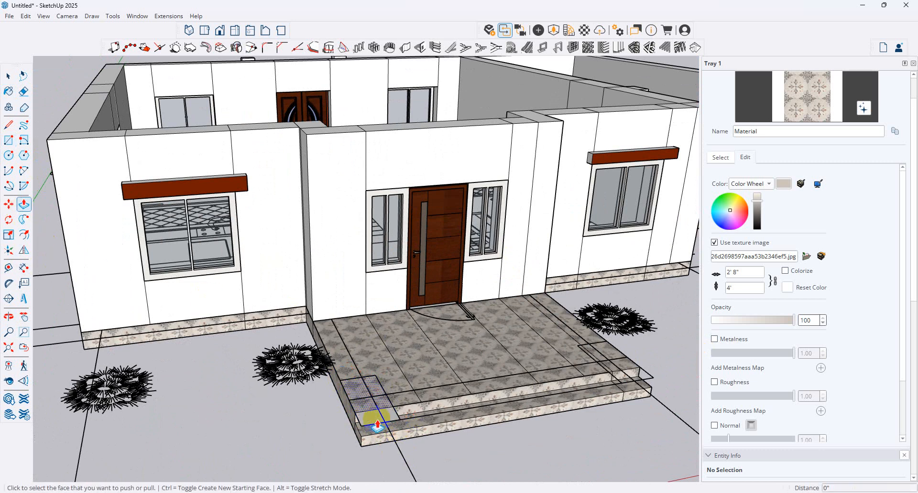
{"action": "left_click_drag", "start_coordinate": [376, 422], "coordinate": [307, 140]}
{"action": "left_click", "coordinate": [307, 136]}
Step: Extend the porch pillar's overhanging underside 6" down onto the lower step
{"action": "middle_click_drag", "start_coordinate": [444, 452], "coordinate": [836, 481]}
{"action": "left_click_drag", "start_coordinate": [550, 309], "coordinate": [508, 345]}
{"action": "left_click", "coordinate": [508, 345]}
{"action": "middle_click_drag", "start_coordinate": [553, 307], "coordinate": [420, 257]}
{"action": "left_click_drag", "start_coordinate": [437, 227], "coordinate": [429, 249]}
{"action": "left_click", "coordinate": [415, 245]}
Step: Draw a rectangle of about 3' 8" by 1' 8" on the porch's other front corner and extrude it to the first pillar's height
{"action": "middle_click_drag", "start_coordinate": [420, 231], "coordinate": [312, 387]}
{"action": "scroll", "coordinate": [312, 387], "scroll_direction": "down", "scroll_amount": 3}
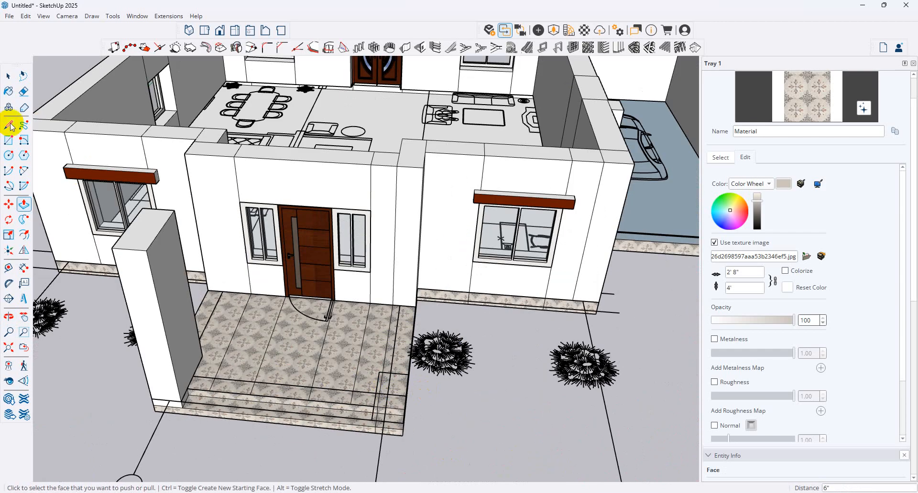
{"action": "left_click", "coordinate": [8, 140]}
{"action": "left_click", "coordinate": [379, 371]}
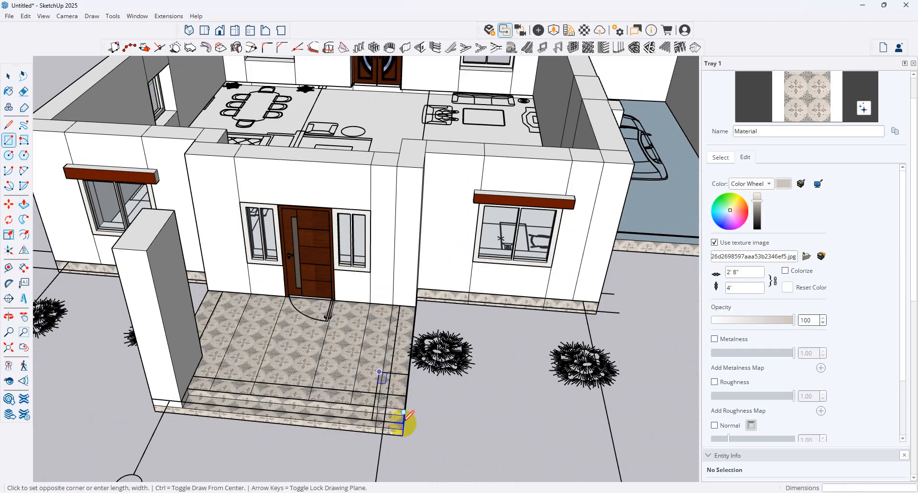
{"action": "left_click", "coordinate": [403, 424]}
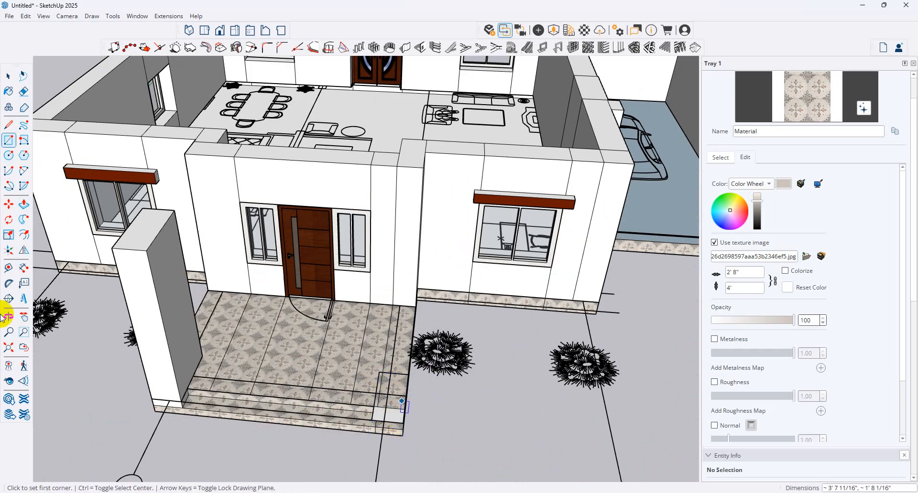
{"action": "left_click", "coordinate": [24, 204]}
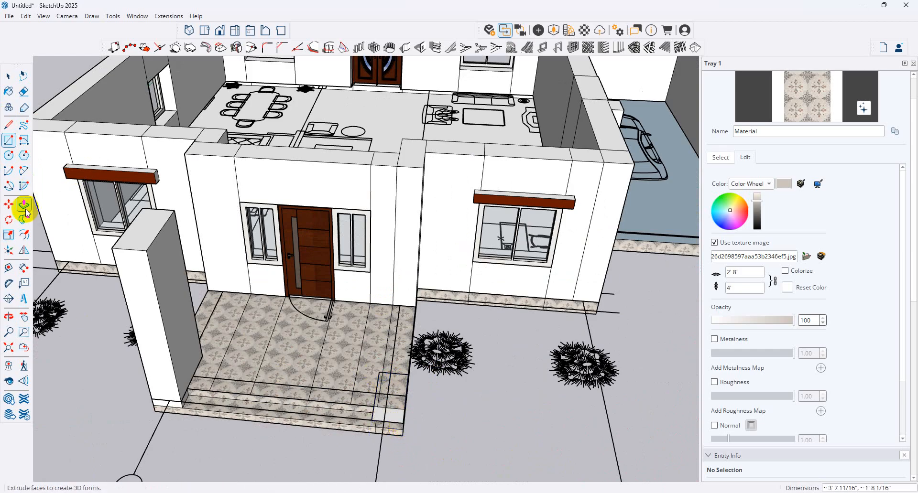
{"action": "left_click", "coordinate": [396, 423]}
{"action": "left_click", "coordinate": [142, 250]}
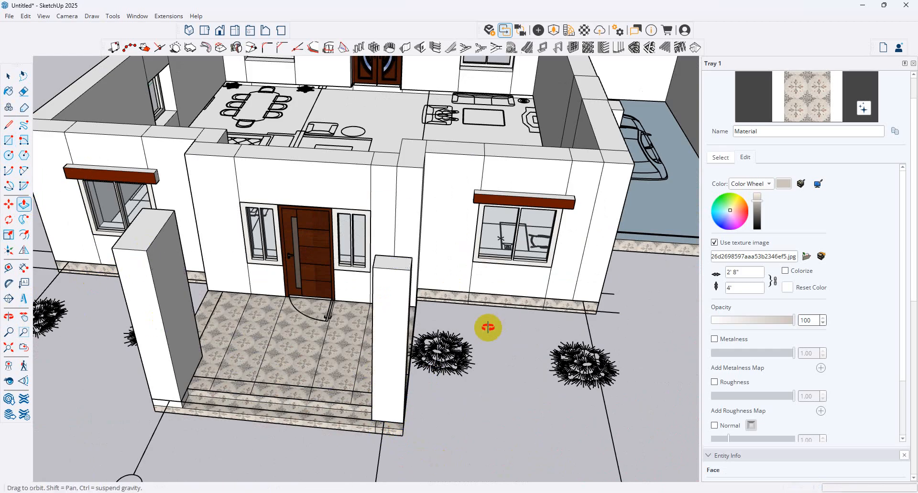
Step: Push the second pillar's porch-side face by about 2 3/8"
{"action": "middle_click_drag", "start_coordinate": [488, 327], "coordinate": [106, 348]}
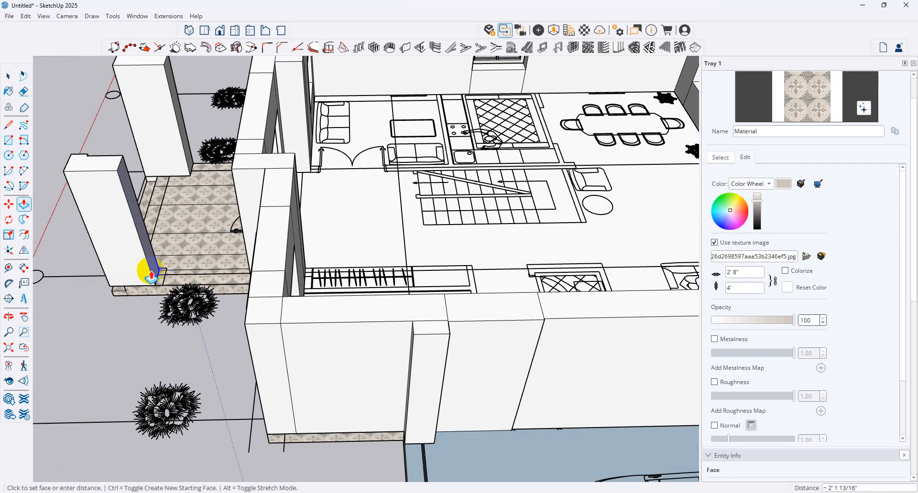
{"action": "middle_click_drag", "start_coordinate": [174, 242], "coordinate": [478, 348]}
{"action": "scroll", "coordinate": [492, 420], "scroll_direction": "up", "scroll_amount": 2}
{"action": "left_click", "coordinate": [492, 433]}
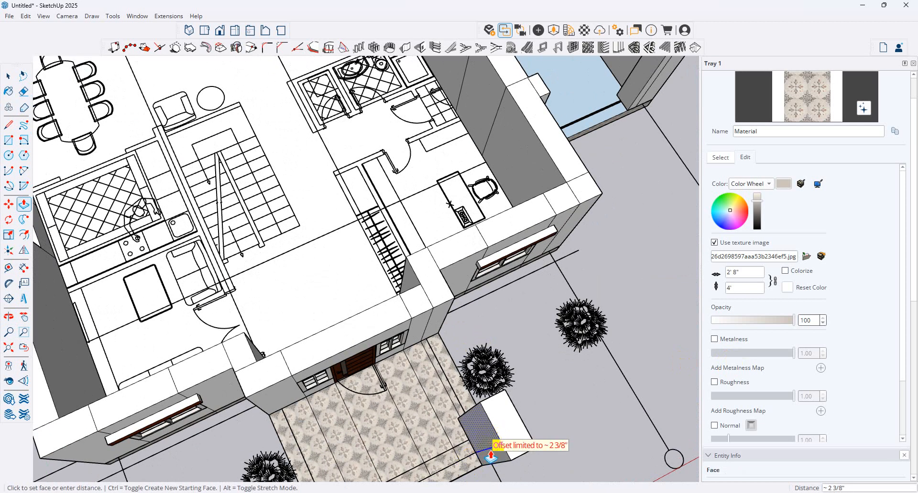
{"action": "left_click", "coordinate": [491, 462]}
{"action": "scroll", "coordinate": [497, 462], "scroll_direction": "down", "scroll_amount": 2}
{"action": "middle_click_drag", "start_coordinate": [521, 461], "coordinate": [261, 270]}
{"action": "scroll", "coordinate": [299, 427], "scroll_direction": "up", "scroll_amount": 1}
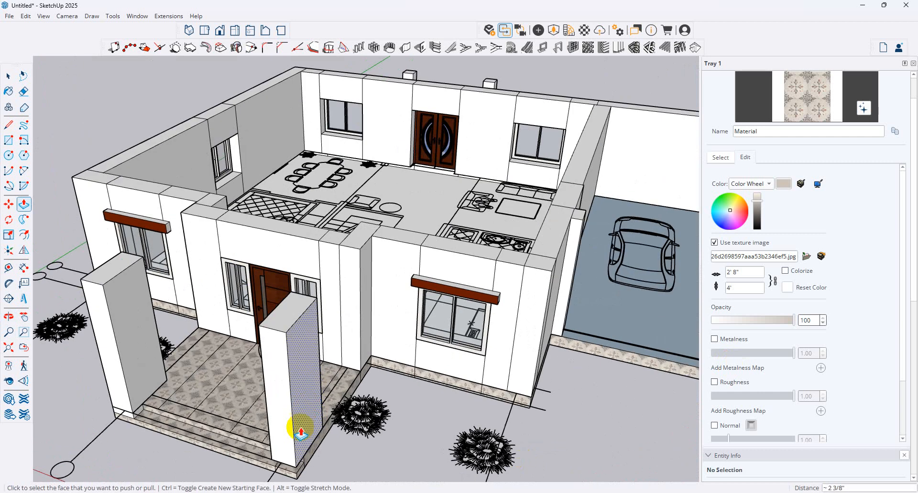
Step: Extend the second pillar's overhanging underside 6" down onto the lower step
{"action": "middle_click_drag", "start_coordinate": [299, 427], "coordinate": [345, 266]}
{"action": "scroll", "coordinate": [317, 306], "scroll_direction": "up", "scroll_amount": 2}
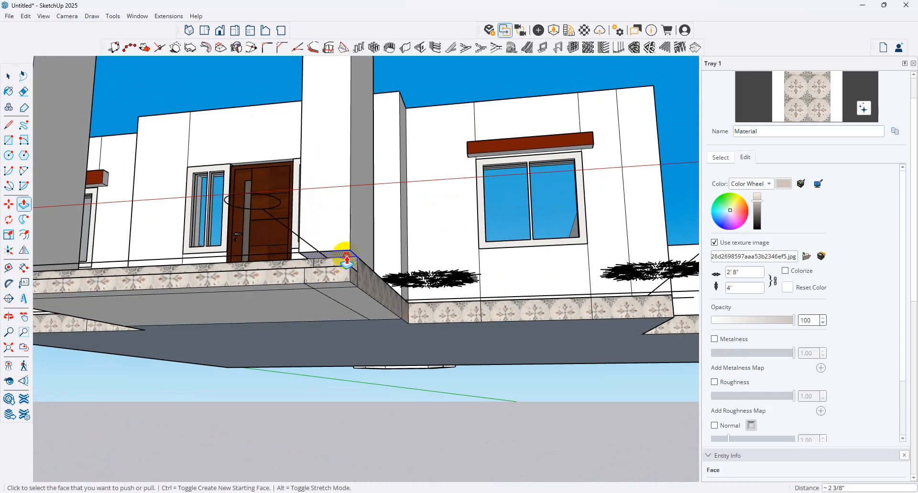
{"action": "left_click", "coordinate": [347, 259]}
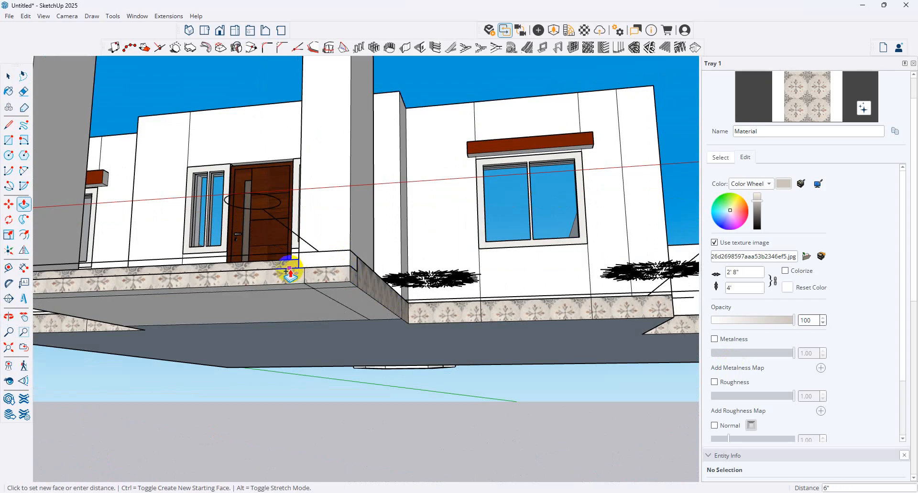
{"action": "left_click", "coordinate": [326, 248]}
Step: Draw a roof rectangle of about 13' 10" by 9' 10" from the porch's wall corner to the opposite pillar's outer top corner
{"action": "middle_click_drag", "start_coordinate": [326, 249], "coordinate": [519, 273]}
{"action": "left_click", "coordinate": [8, 140]}
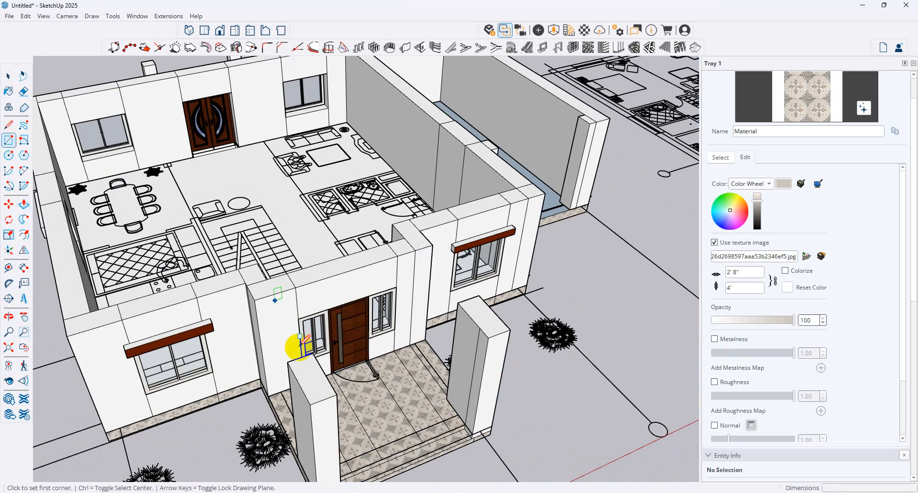
{"action": "left_click", "coordinate": [254, 302]}
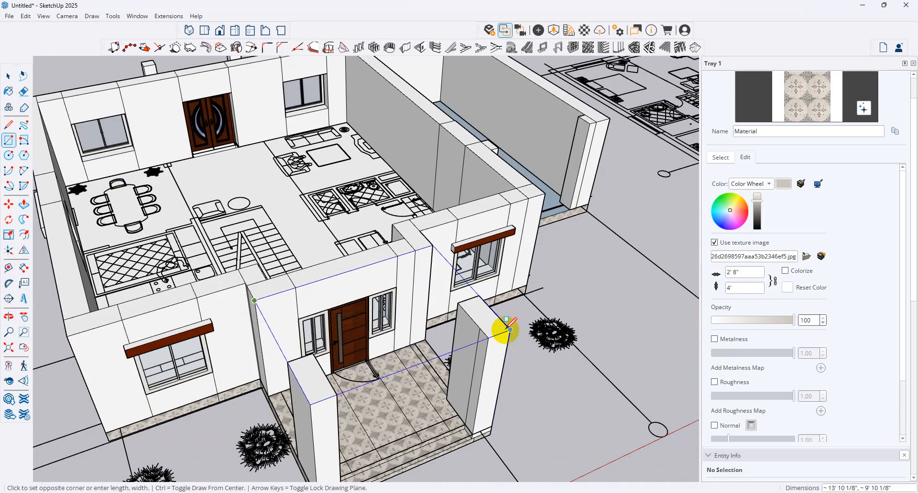
{"action": "left_click", "coordinate": [510, 330]}
Step: Delete the vertical faces closing the porch's front and sides beneath the roof rectangle
{"action": "left_click", "coordinate": [8, 76]}
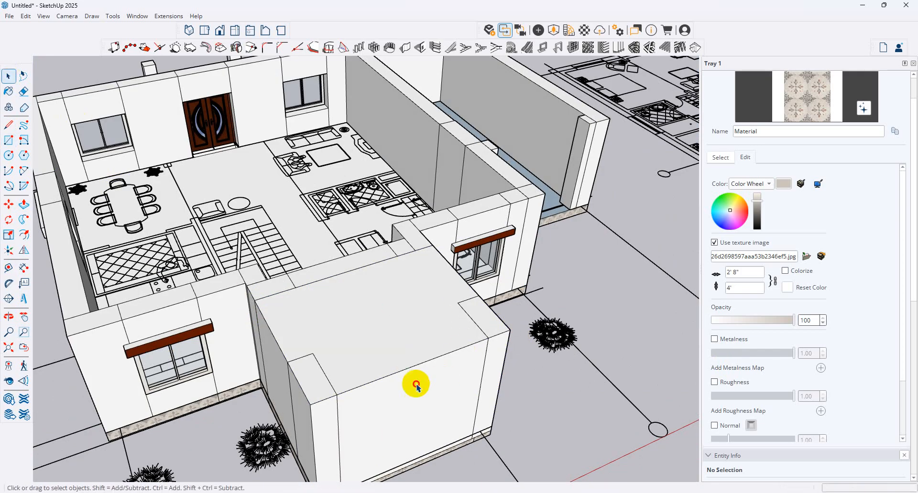
{"action": "left_click", "coordinate": [416, 383]}
{"action": "key", "text": "Delete"}
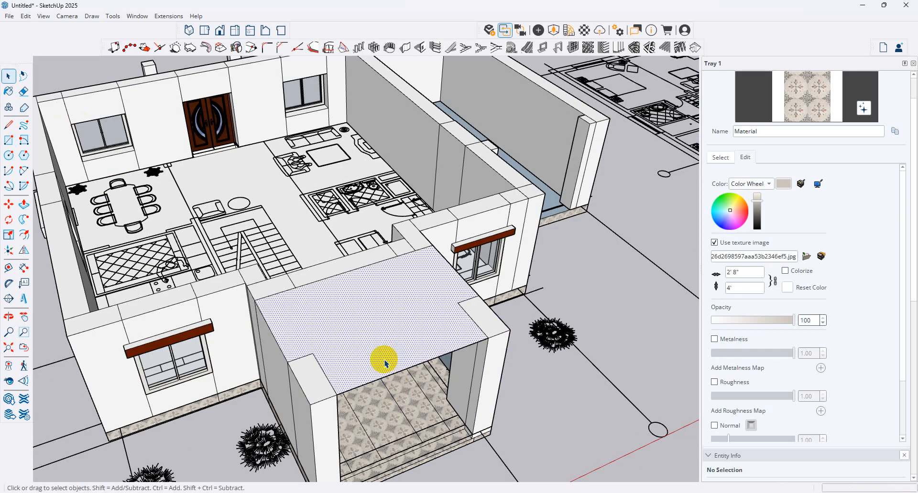
{"action": "left_click", "coordinate": [276, 357]}
{"action": "left_click", "coordinate": [553, 409]}
{"action": "middle_click_drag", "start_coordinate": [311, 375], "coordinate": [203, 293]}
{"action": "left_click", "coordinate": [203, 261]}
{"action": "key", "text": "Delete"}
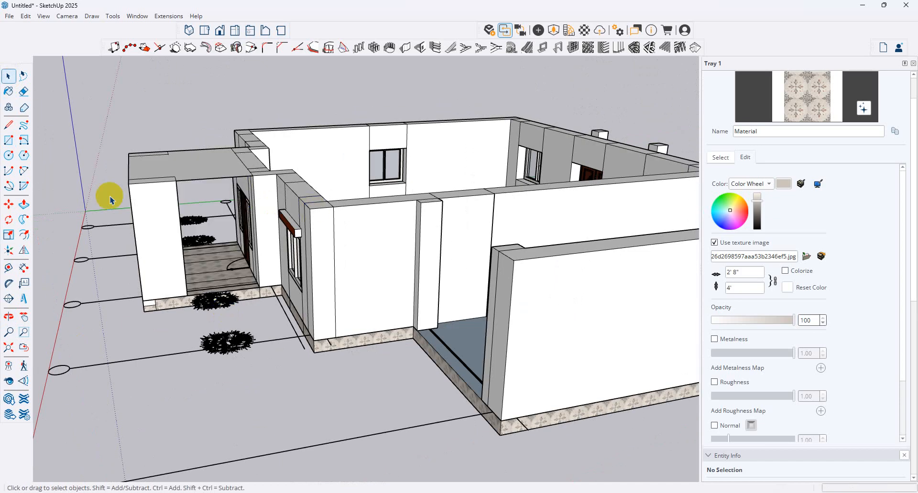
Step: Extrude the single-door porch's roof face 5" to form a slab
{"action": "left_click", "coordinate": [23, 204]}
{"action": "left_click", "coordinate": [211, 178]}
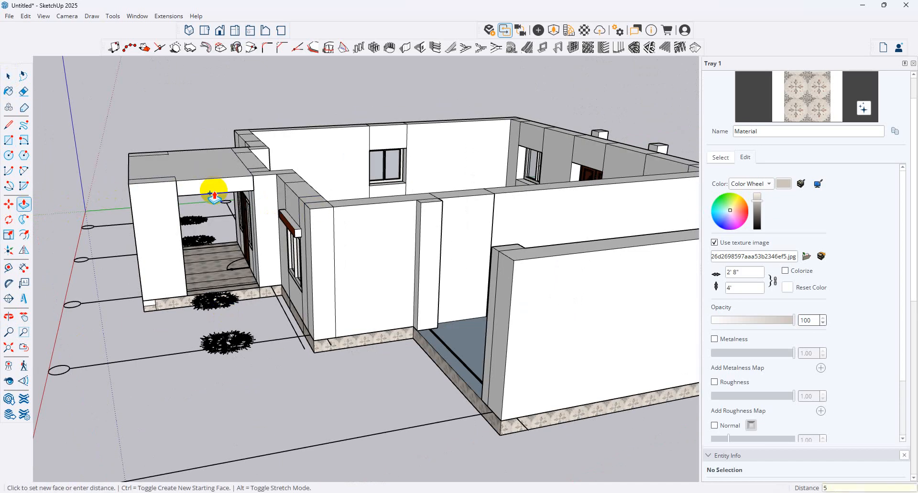
{"action": "left_click", "coordinate": [211, 160]}
Step: Draw a roof rectangle of about 11' 6" by 3' 11" over the two entrance columns, reaching back to the house wall
{"action": "middle_click_drag", "start_coordinate": [211, 159], "coordinate": [321, 233]}
{"action": "middle_click_drag", "start_coordinate": [344, 310], "coordinate": [604, 287]}
{"action": "scroll", "coordinate": [590, 209], "scroll_direction": "up", "scroll_amount": 3}
{"action": "middle_click_drag", "start_coordinate": [590, 209], "coordinate": [406, 235]}
{"action": "scroll", "coordinate": [479, 323], "scroll_direction": "down", "scroll_amount": 3}
{"action": "scroll", "coordinate": [407, 235], "scroll_direction": "up", "scroll_amount": 2}
{"action": "scroll", "coordinate": [126, 301], "scroll_direction": "up", "scroll_amount": 2}
{"action": "left_click", "coordinate": [8, 140]}
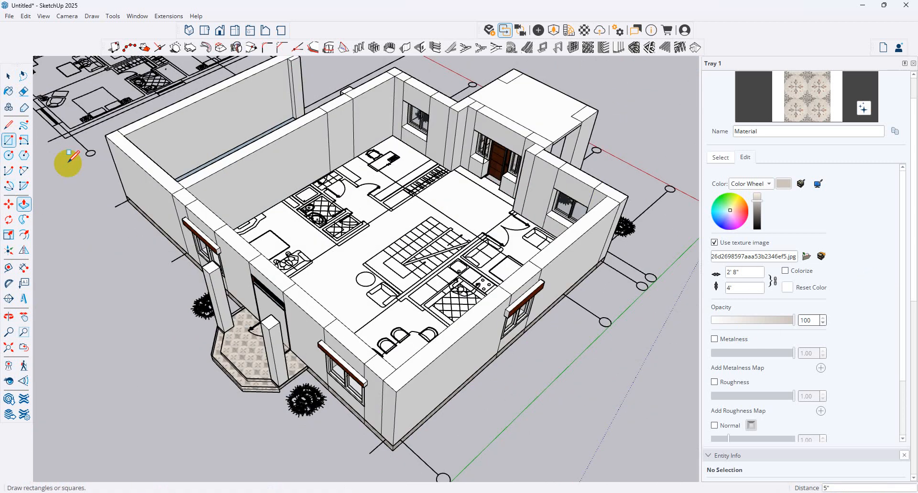
{"action": "left_click", "coordinate": [203, 266]}
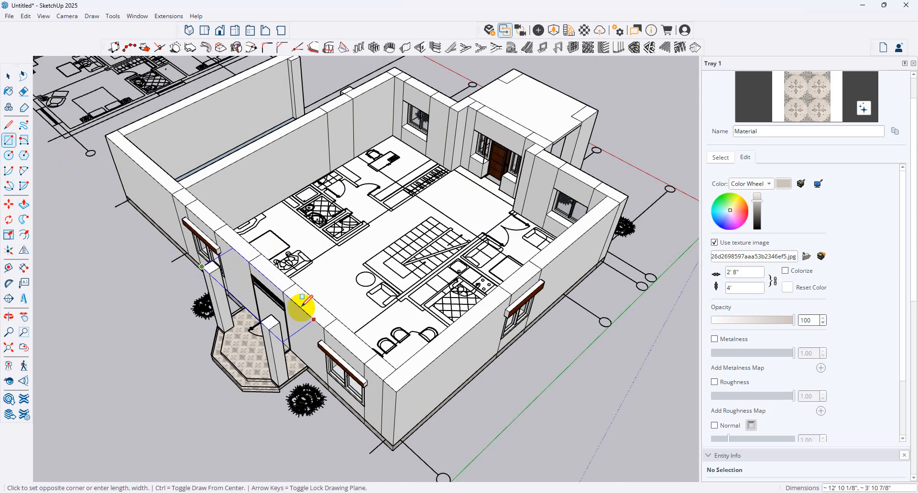
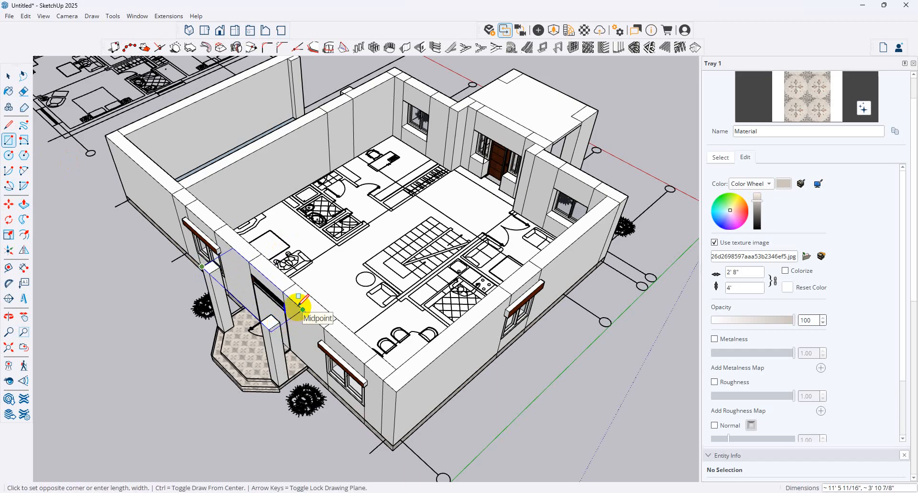
{"action": "left_click", "coordinate": [298, 305]}
{"action": "left_click", "coordinate": [268, 329]}
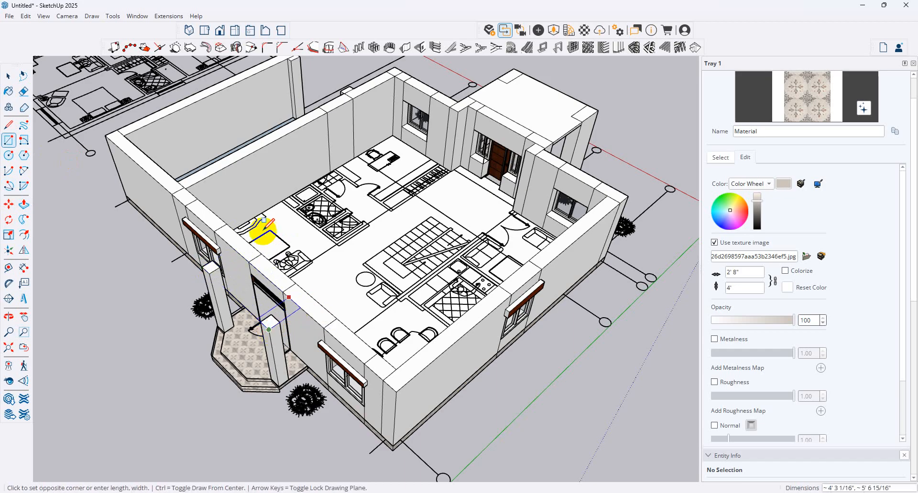
{"action": "left_click", "coordinate": [231, 246]}
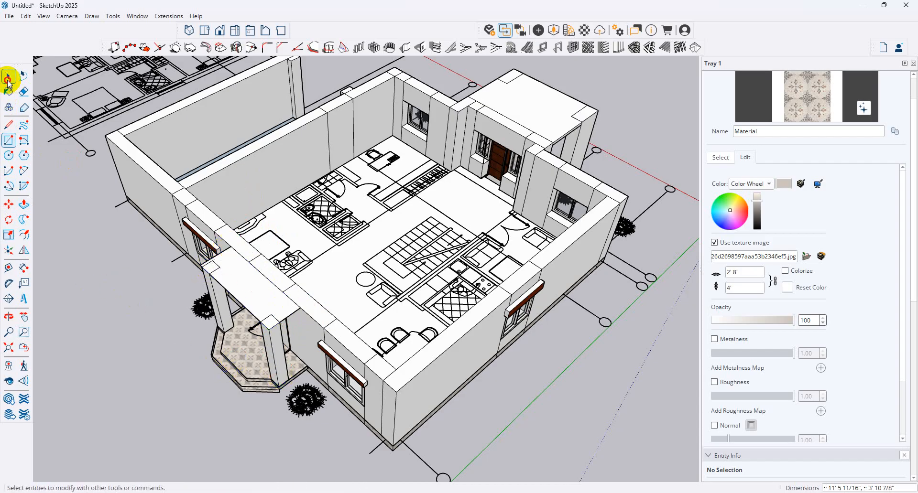
Step: Copy the entrance porch's lower step border face 10' up to the top of the columns
{"action": "left_click", "coordinate": [7, 81]}
{"action": "left_click", "coordinate": [218, 358]}
{"action": "scroll", "coordinate": [224, 359], "scroll_direction": "up", "scroll_amount": 2}
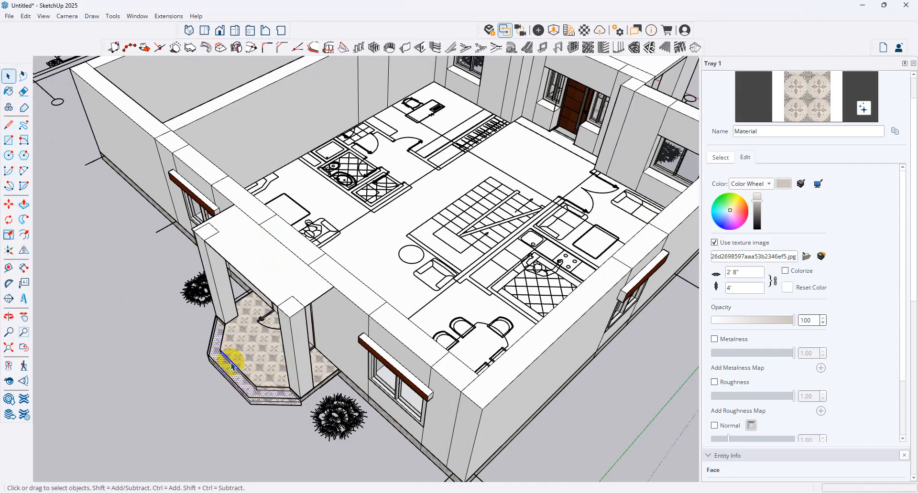
{"action": "left_click", "coordinate": [8, 204]}
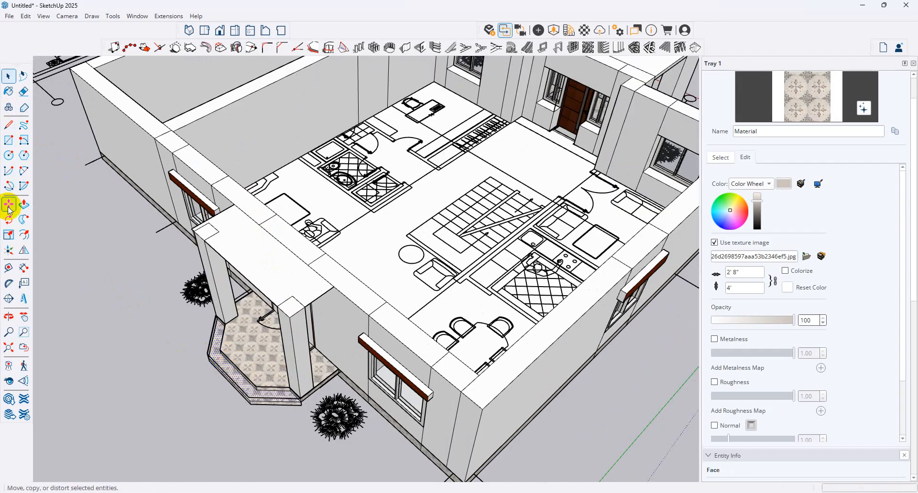
{"action": "left_click", "coordinate": [216, 323]}
{"action": "key", "text": "ctrl"}
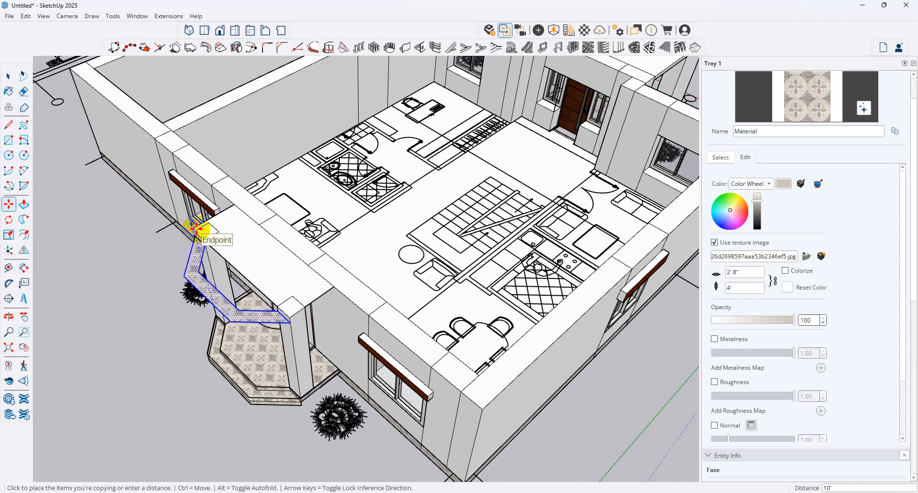
{"action": "left_click", "coordinate": [196, 229]}
{"action": "scroll", "coordinate": [269, 385], "scroll_direction": "up", "scroll_amount": 1}
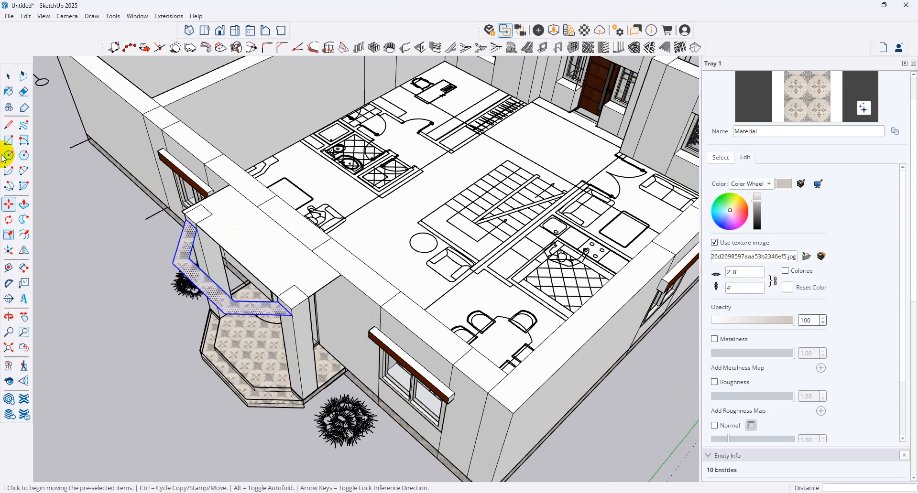
Step: Delete the front edge of the roof rectangle between the columns so its face is removed
{"action": "left_click", "coordinate": [9, 76]}
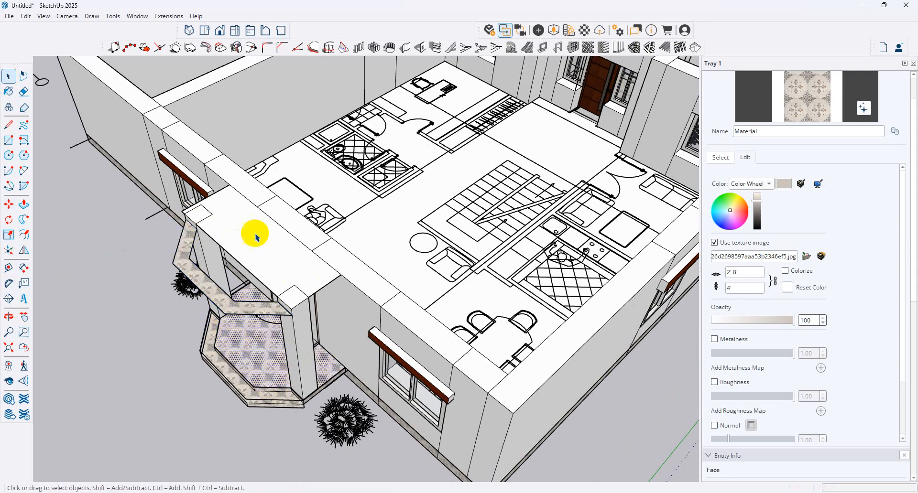
{"action": "left_click", "coordinate": [255, 264]}
{"action": "left_click", "coordinate": [242, 267]}
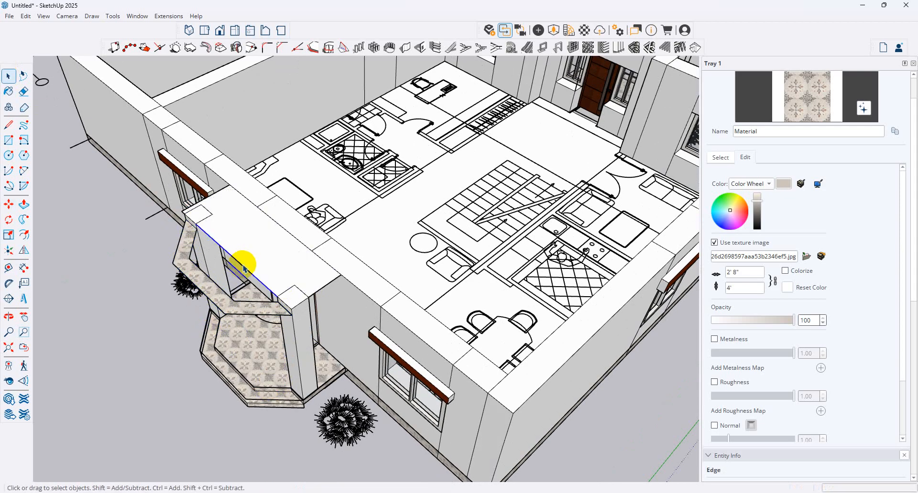
{"action": "key", "text": "Delete"}
Step: Copy the entrance porch's tiled floor face about 10' up to the top of the columns
{"action": "left_click", "coordinate": [5, 203]}
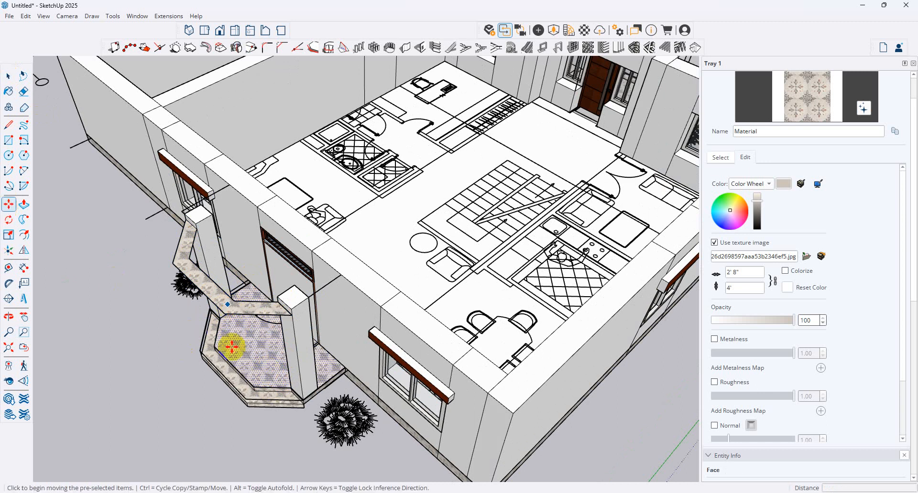
{"action": "scroll", "coordinate": [225, 321], "scroll_direction": "up", "scroll_amount": 3}
{"action": "left_click", "coordinate": [218, 319]}
{"action": "key", "text": "ctrl"}
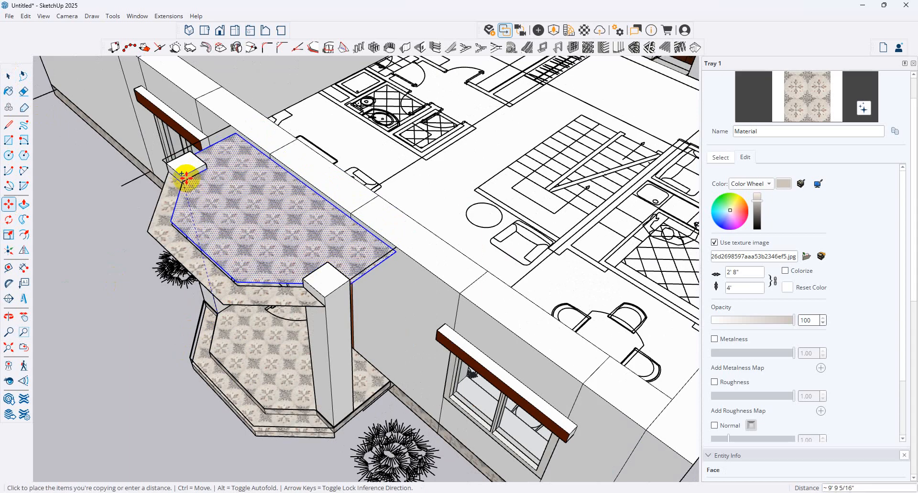
{"action": "left_click", "coordinate": [185, 176]}
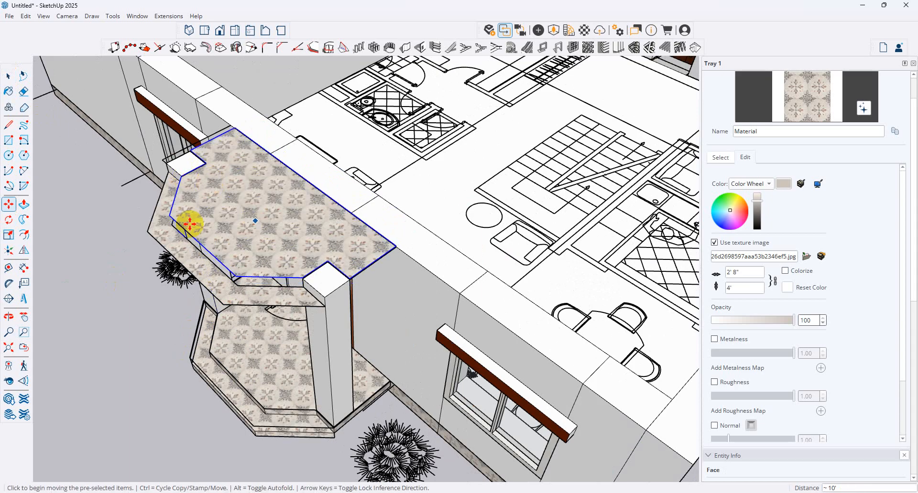
Step: Extrude the copied border up 6" to the inner roof face's level, and the inner roof face down 6" to the border's underside
{"action": "left_click", "coordinate": [23, 205]}
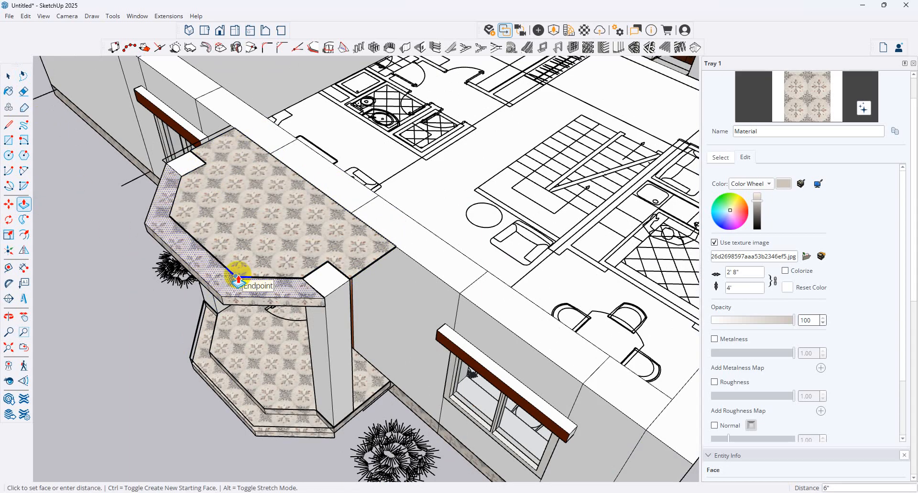
{"action": "left_click", "coordinate": [238, 278]}
{"action": "middle_click_drag", "start_coordinate": [309, 260], "coordinate": [321, 203]}
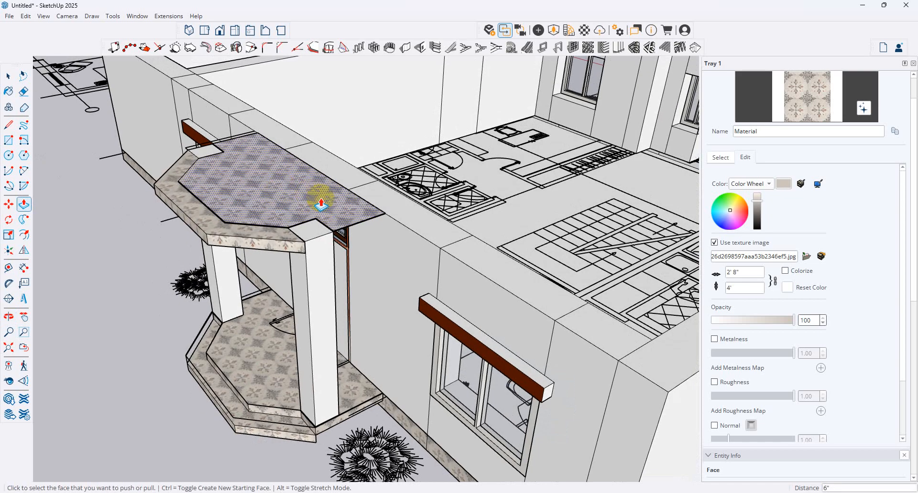
{"action": "left_click", "coordinate": [321, 203]}
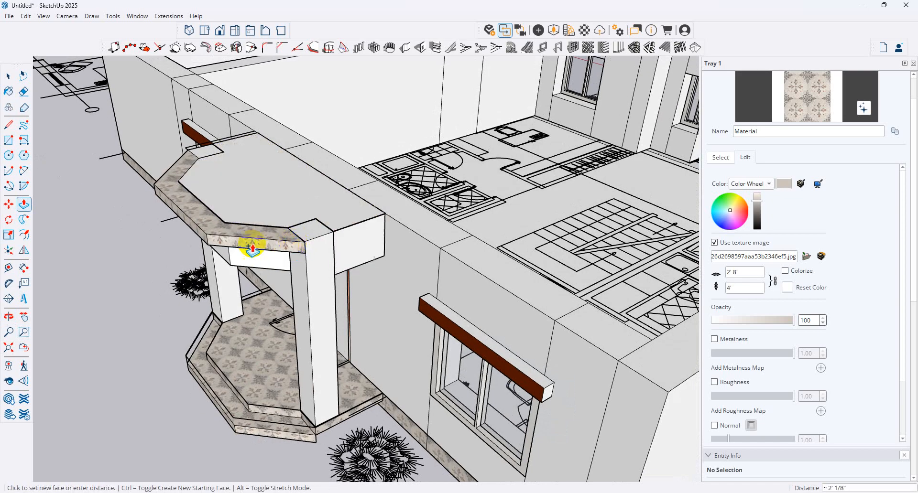
{"action": "left_click", "coordinate": [215, 241]}
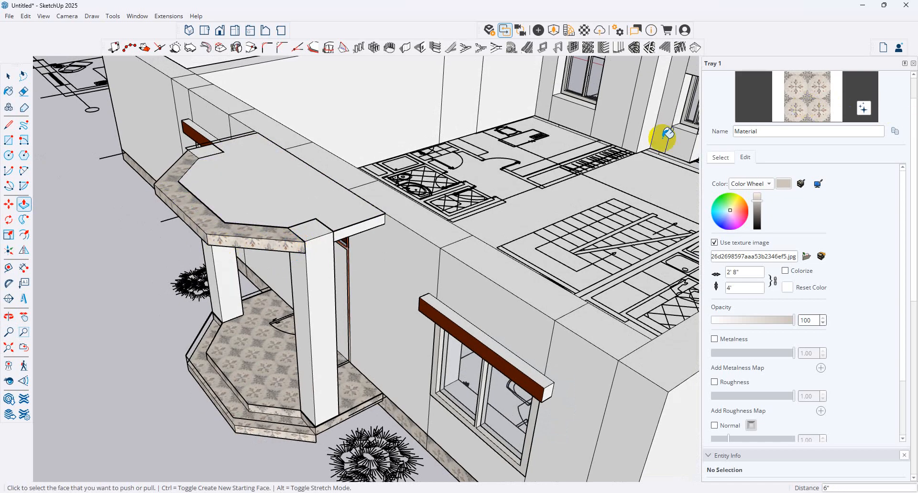
Step: Paint the tiled border and outer edge faces of the entrance roof with the white in-model material <auto>2
{"action": "key", "text": "b"}
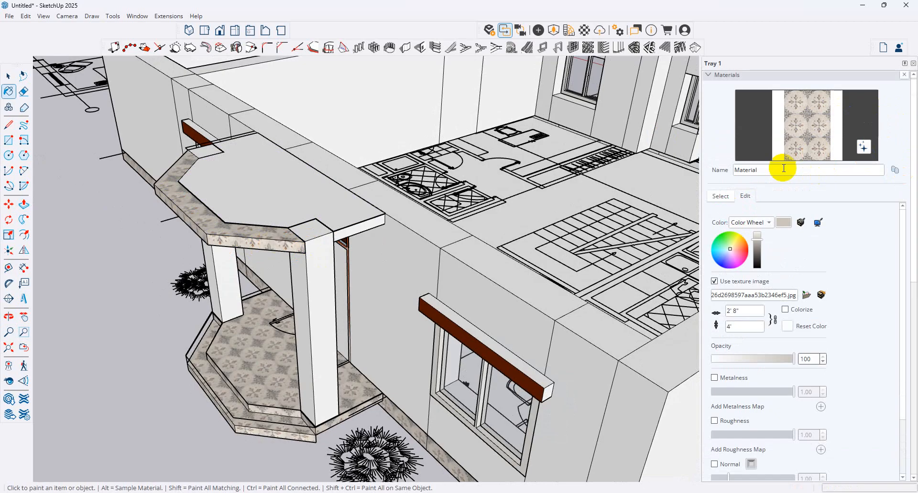
{"action": "left_click", "coordinate": [720, 196]}
{"action": "left_click", "coordinate": [775, 267]}
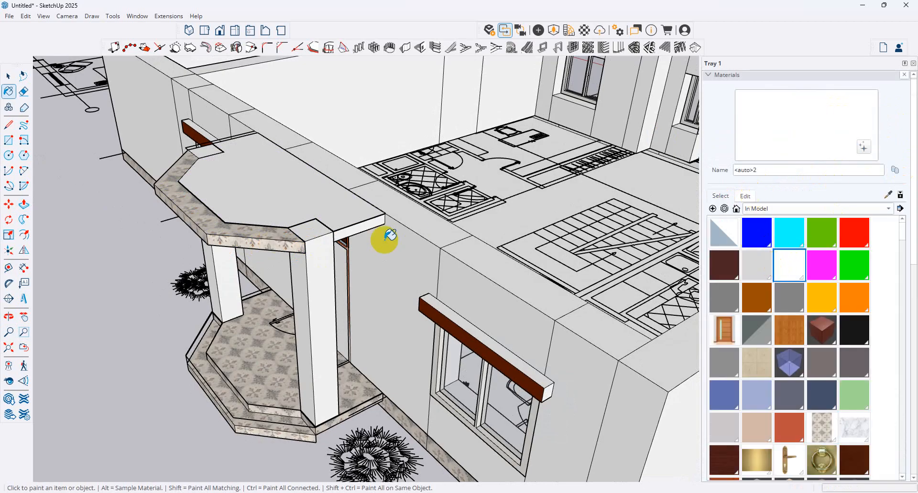
{"action": "left_click", "coordinate": [270, 246]}
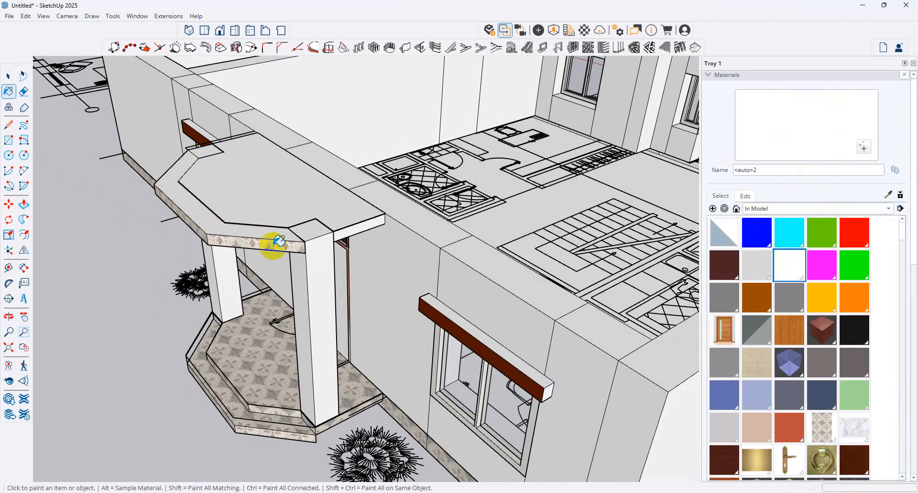
{"action": "left_click", "coordinate": [195, 227]}
{"action": "middle_click_drag", "start_coordinate": [207, 225], "coordinate": [480, 227]}
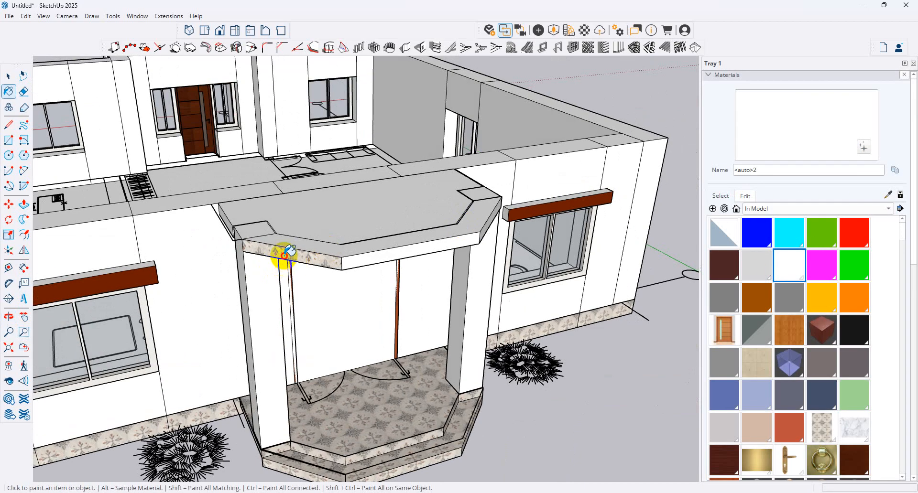
{"action": "left_click", "coordinate": [285, 254]}
Step: Mark a 9' height from the base of the garage opening and draw a line about 10' 6" across the opening there
{"action": "middle_click_drag", "start_coordinate": [420, 242], "coordinate": [310, 335]}
{"action": "left_click", "coordinate": [8, 140]}
{"action": "scroll", "coordinate": [442, 392], "scroll_direction": "up", "scroll_amount": 1}
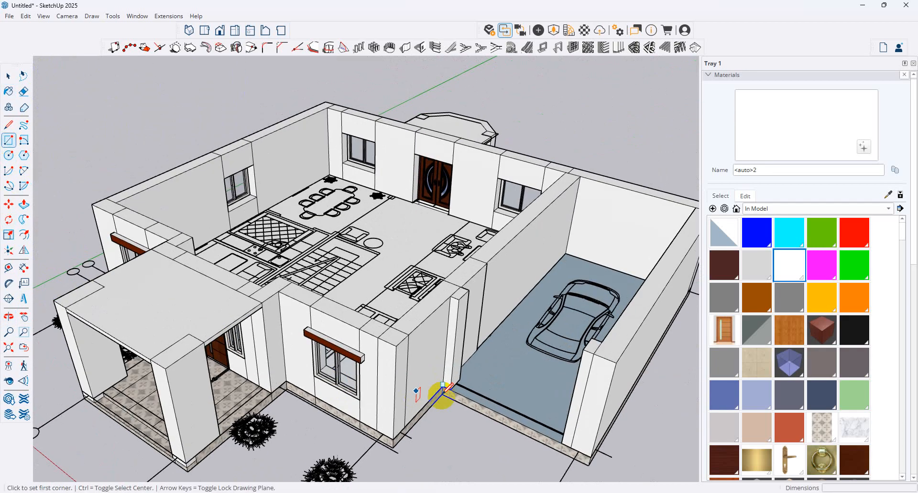
{"action": "scroll", "coordinate": [442, 392], "scroll_direction": "up", "scroll_amount": 1}
{"action": "left_click", "coordinate": [452, 388]}
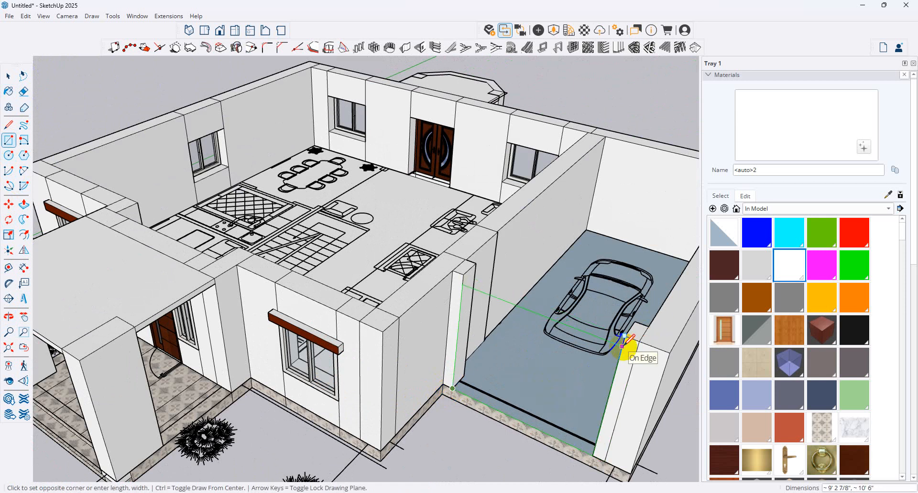
{"action": "left_click", "coordinate": [10, 145]}
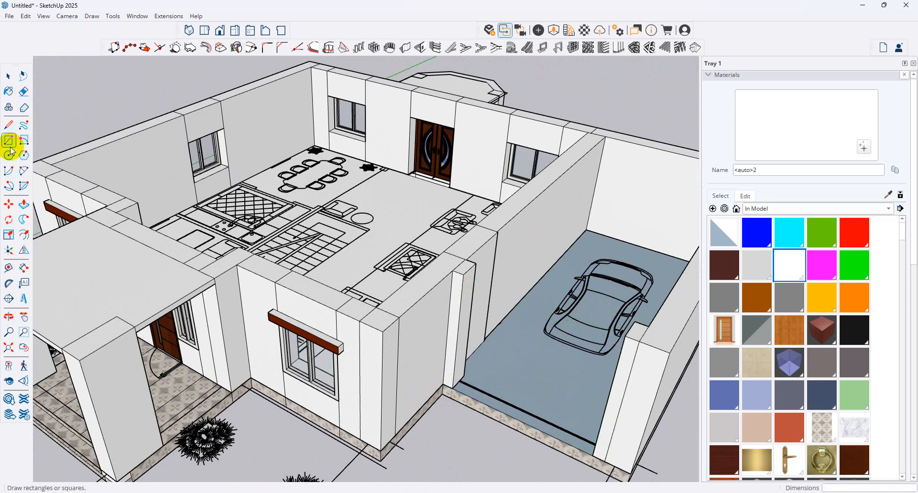
{"action": "left_click", "coordinate": [452, 388]}
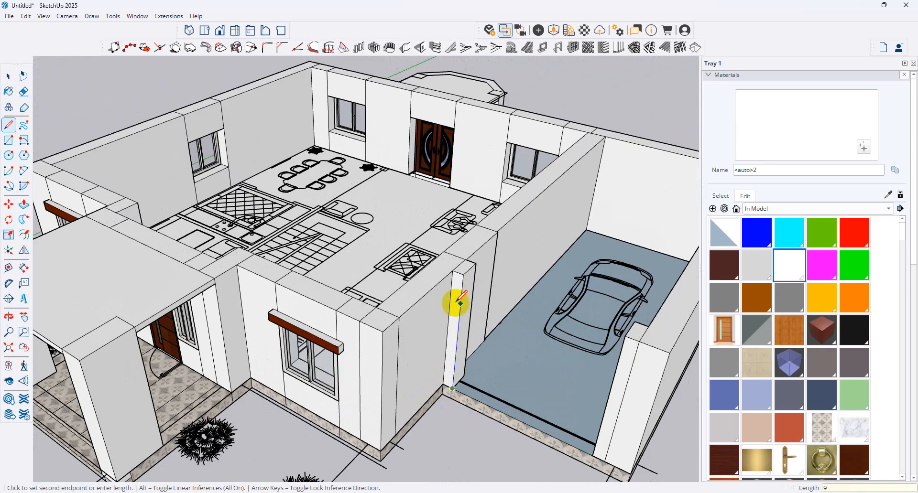
{"action": "key", "text": "Escape"}
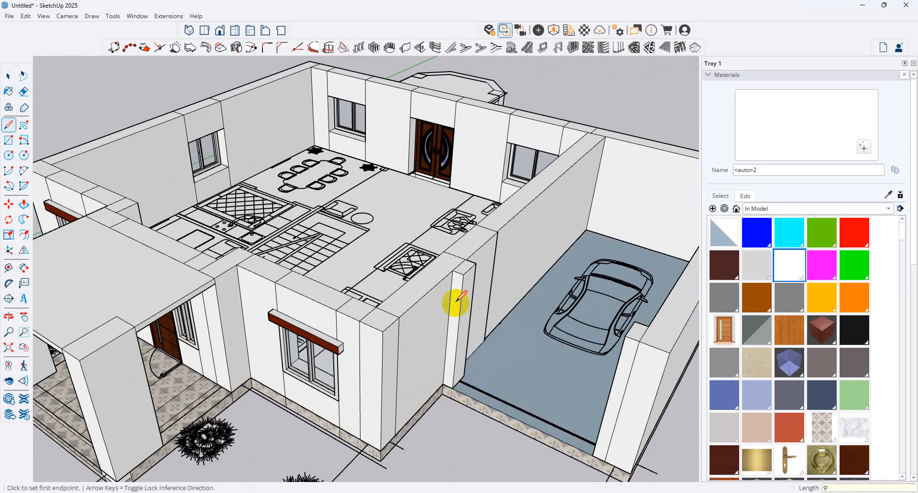
{"action": "left_click", "coordinate": [461, 287]}
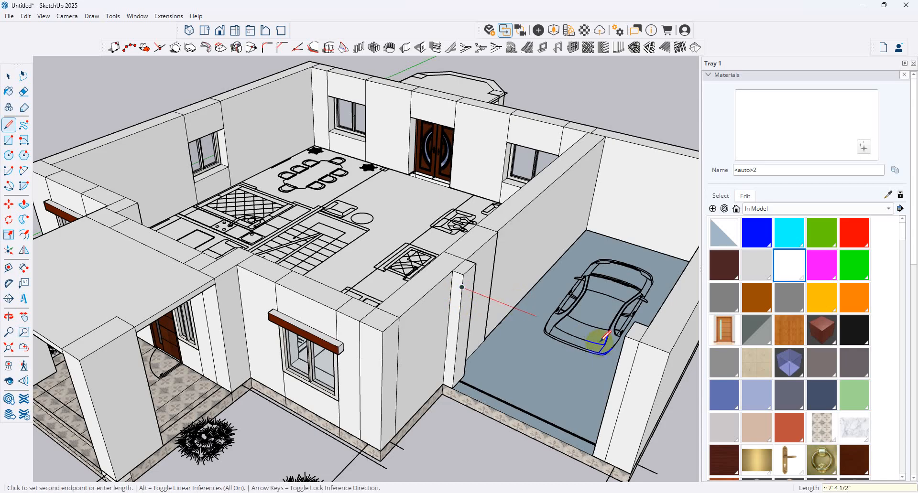
{"action": "left_click", "coordinate": [621, 349]}
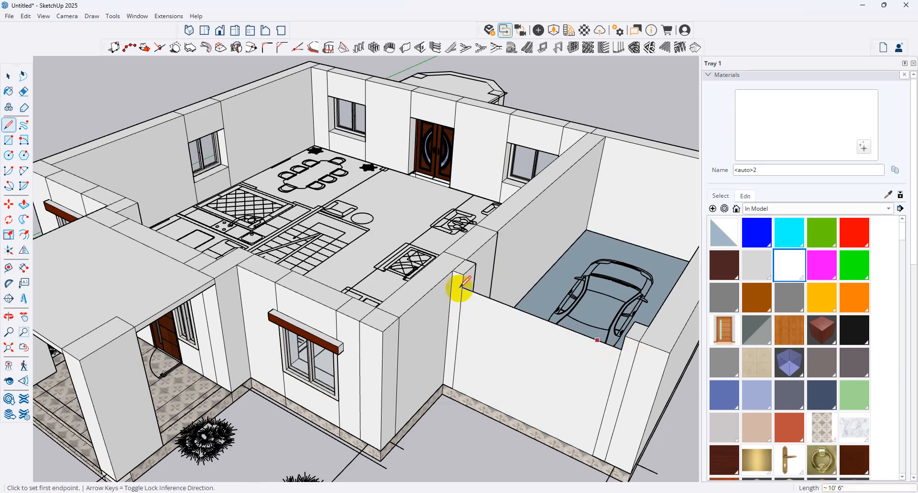
Step: Draw a 1' by about 10' 6" lintel rectangle across the top of the garage opening, between the wall ends
{"action": "left_click", "coordinate": [9, 140]}
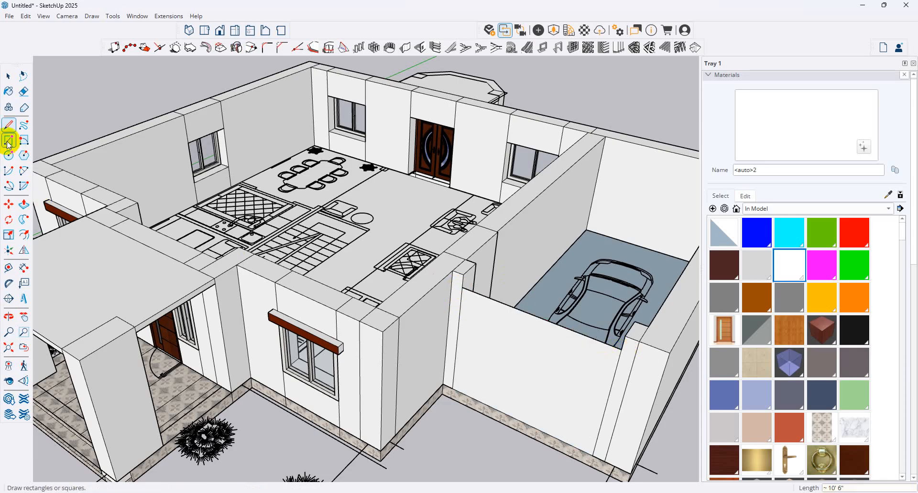
{"action": "left_click", "coordinate": [463, 275]}
{"action": "left_click", "coordinate": [620, 349]}
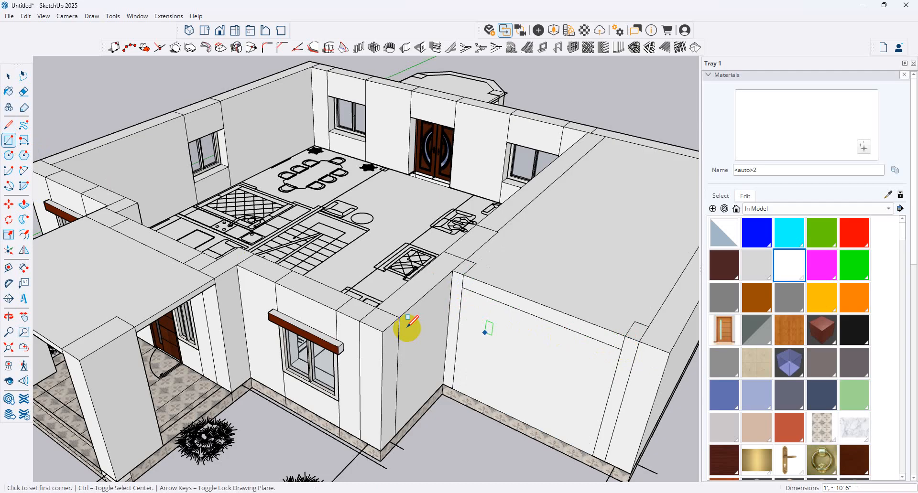
Step: Paint the garage door face below the lintel with Metal_32_1K from the Metal materials collection
{"action": "left_click", "coordinate": [19, 74]}
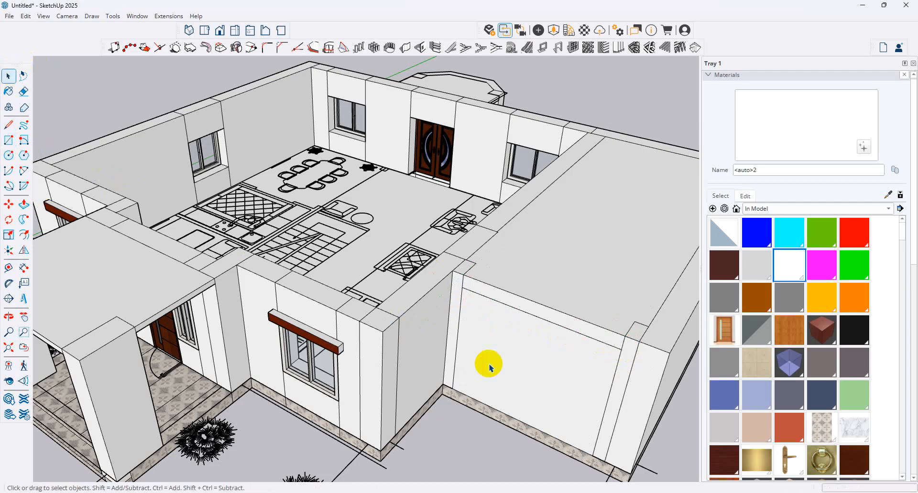
{"action": "left_click", "coordinate": [487, 368]}
{"action": "left_click", "coordinate": [813, 208]}
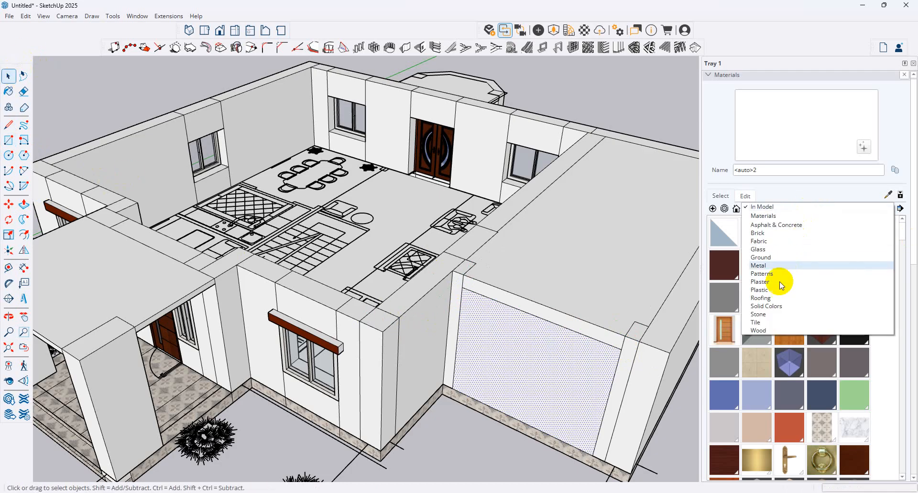
{"action": "left_click", "coordinate": [779, 266]}
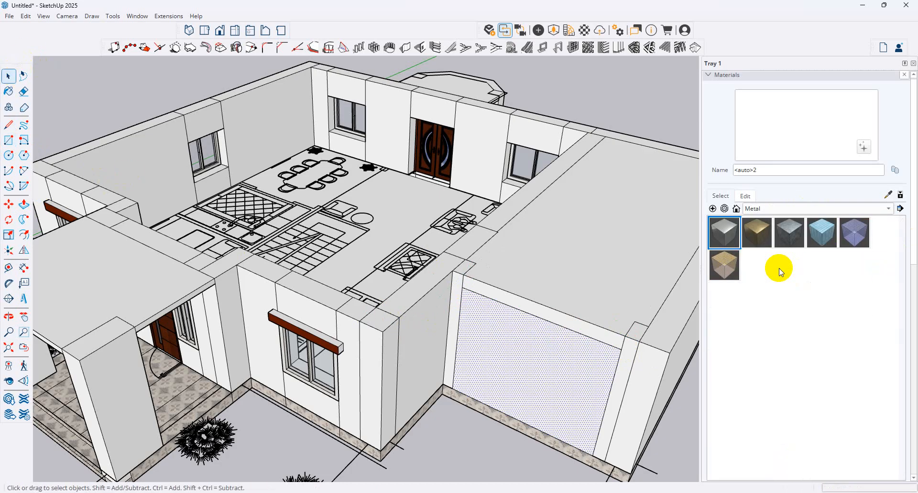
{"action": "left_click", "coordinate": [783, 241]}
{"action": "left_click", "coordinate": [533, 346]}
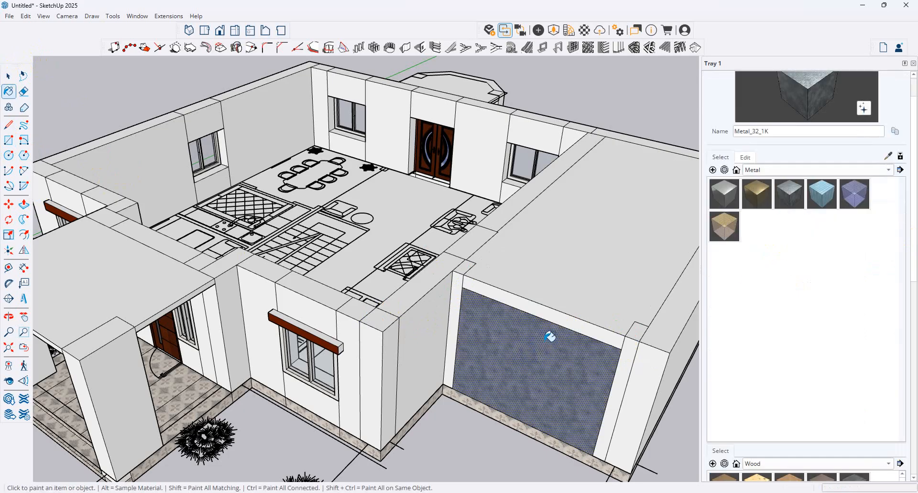
Step: Undo the metal paint on the garage door face, switch to the browser and open pinterest.com in a new tab
{"action": "key", "text": "ctrl+z"}
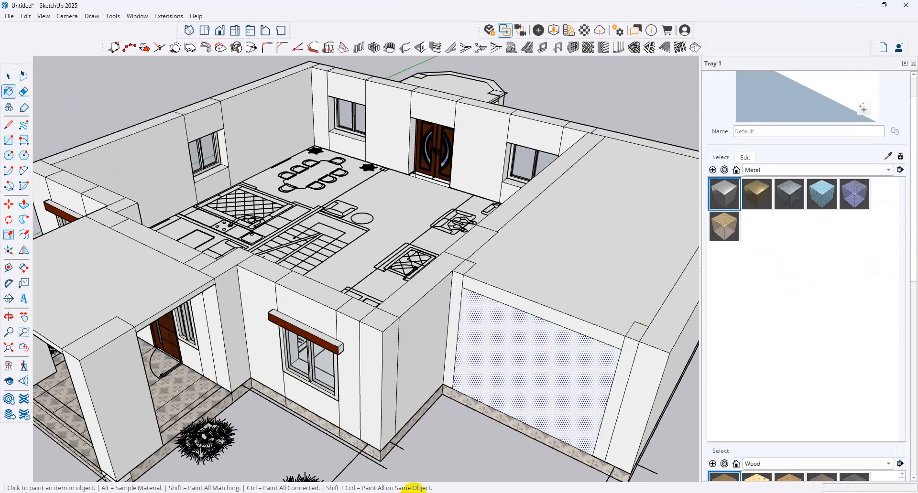
{"action": "key", "text": "alt+Tab"}
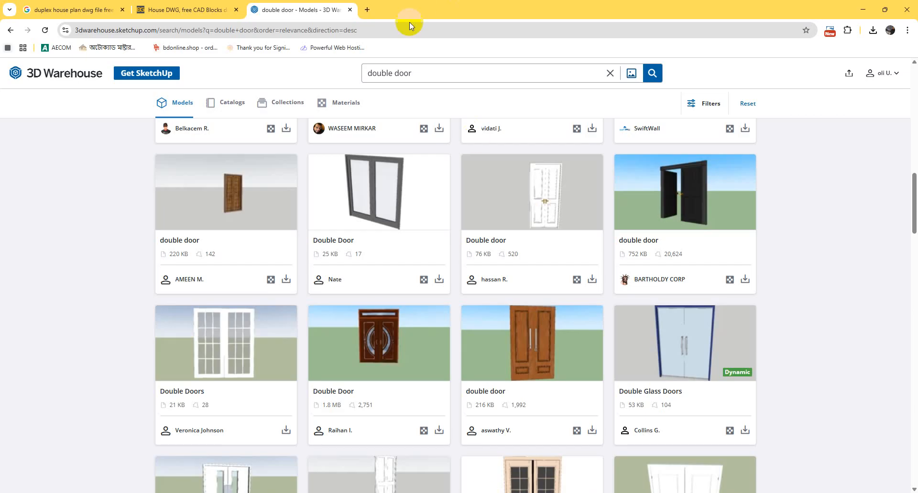
{"action": "left_click", "coordinate": [367, 10]}
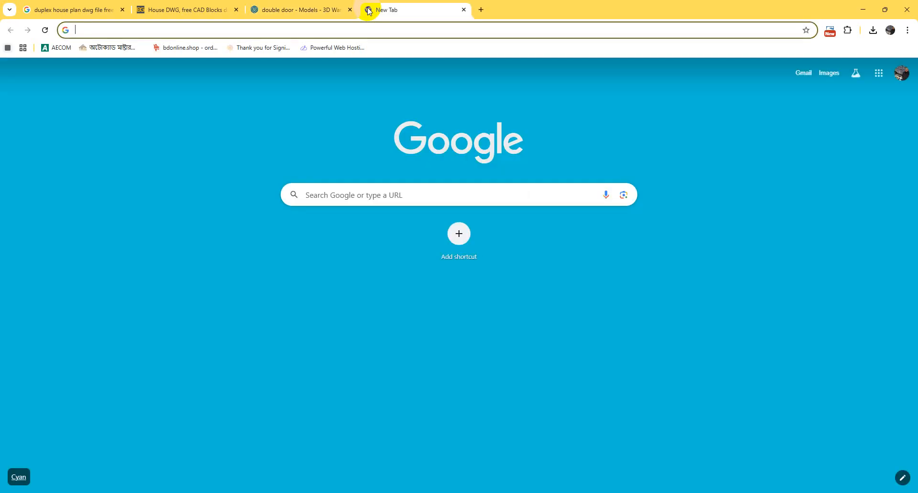
{"action": "type", "text": "pinterest.com"}
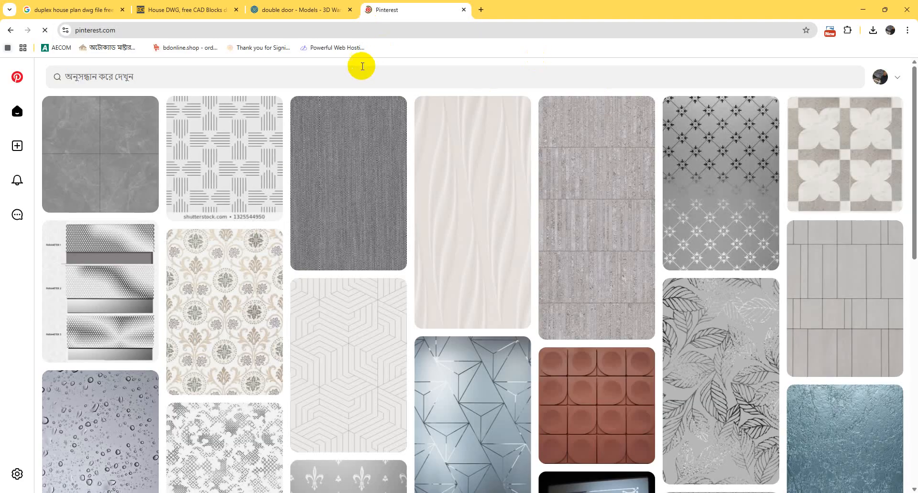
Step: Search Pinterest for "carugate"
{"action": "left_click", "coordinate": [361, 69]}
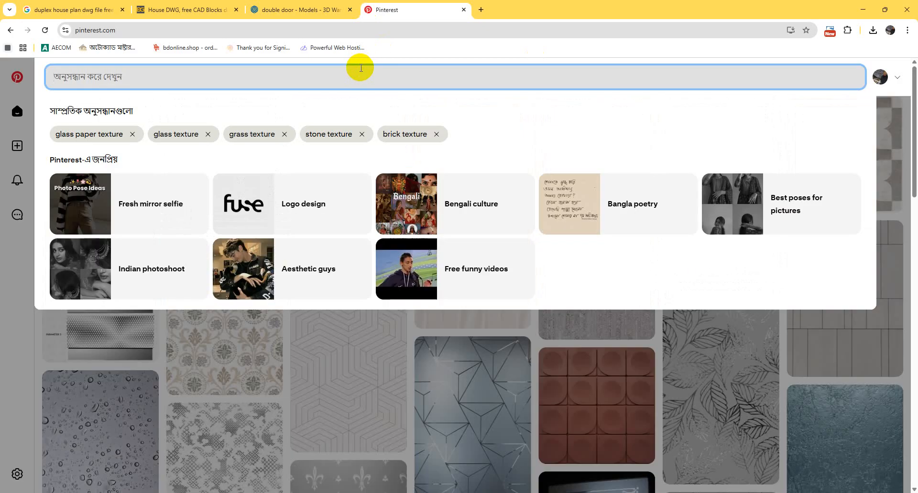
{"action": "type", "text": "ca"}
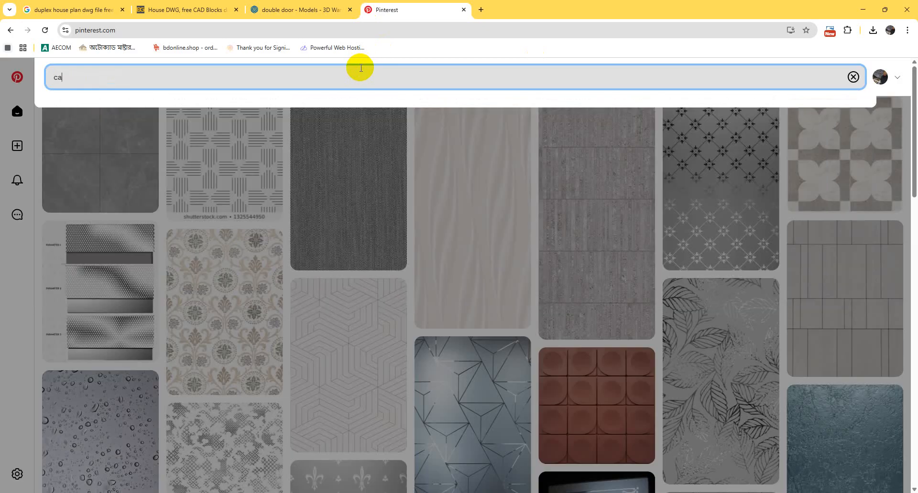
{"action": "type", "text": "ru"}
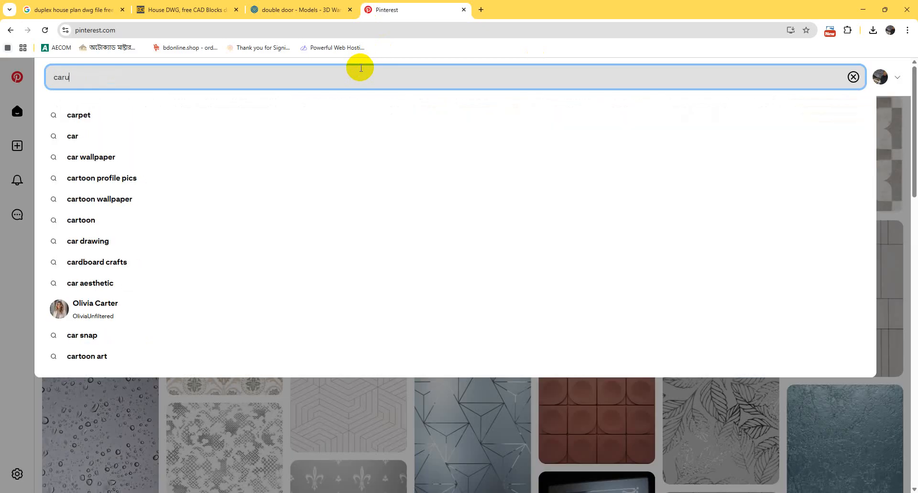
{"action": "type", "text": "ga"}
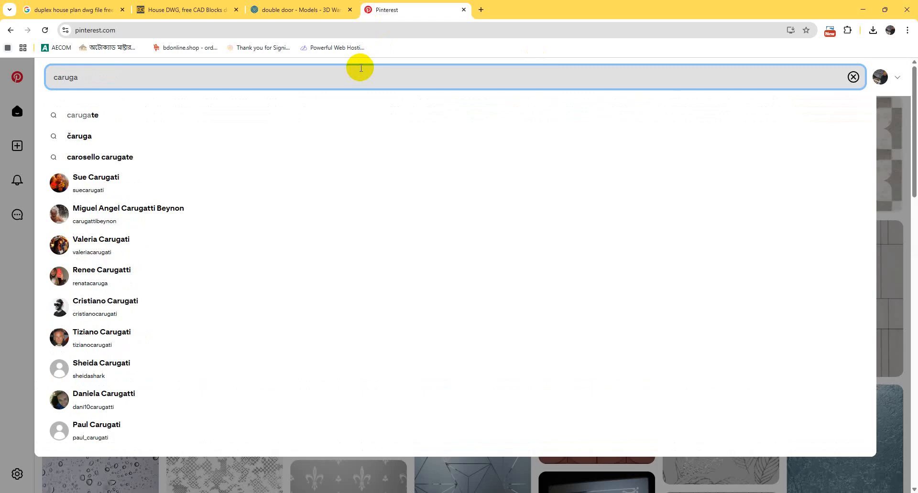
{"action": "key", "text": "Down"}
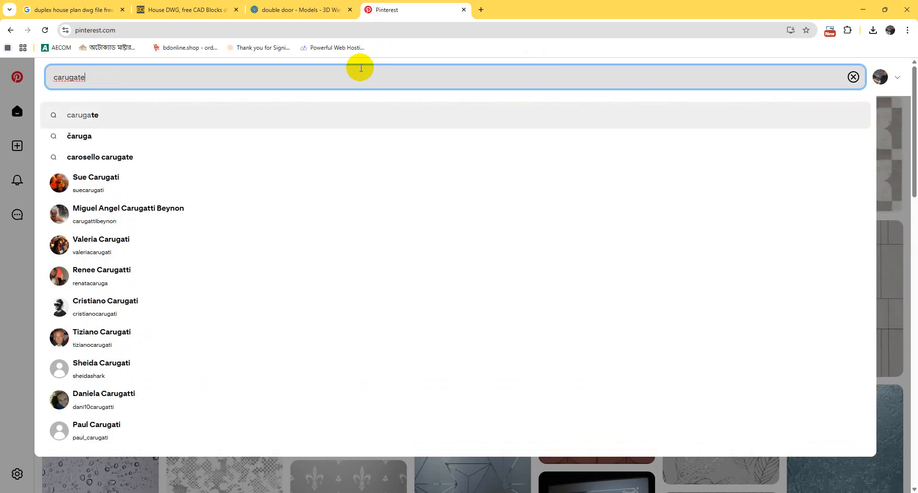
{"action": "type", "text": "e"}
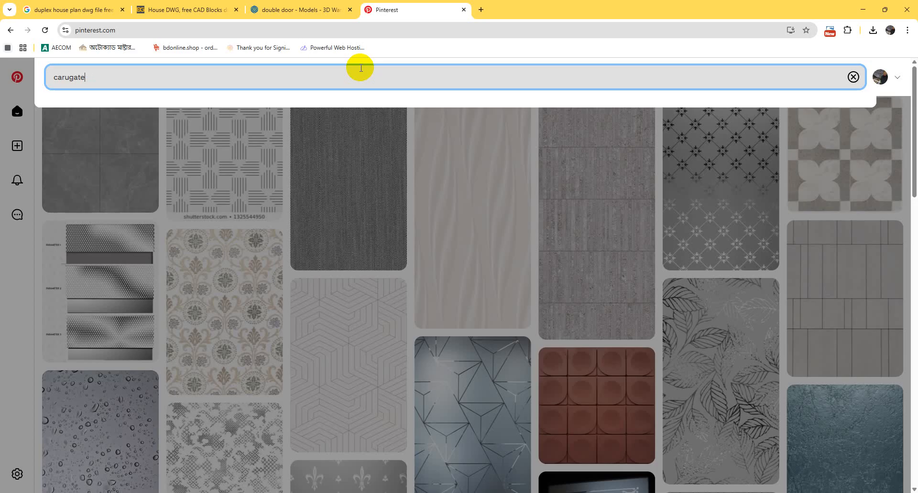
{"action": "key", "text": "Return"}
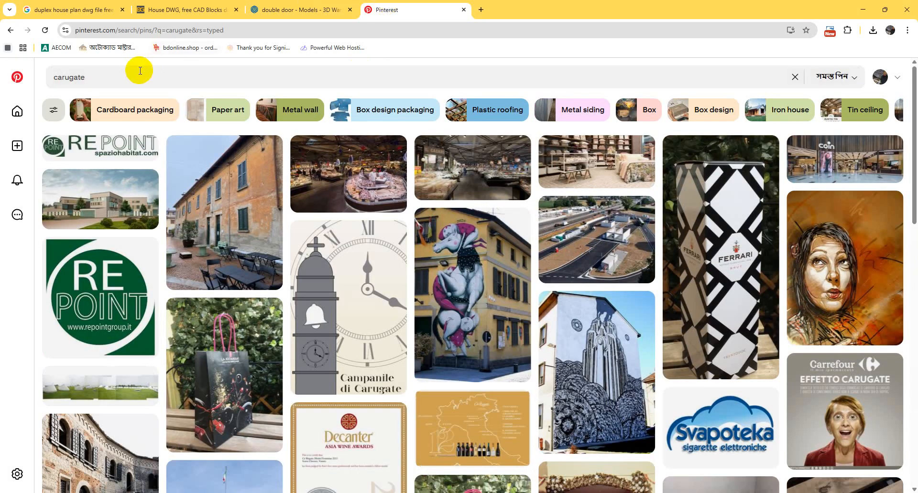
Step: Correct the Pinterest search to "corrugate texture" and open the grey vertical-ribbed result "Metal rufing texture seamless 03609"
{"action": "left_click", "coordinate": [137, 73]}
{"action": "type", "text": "te"}
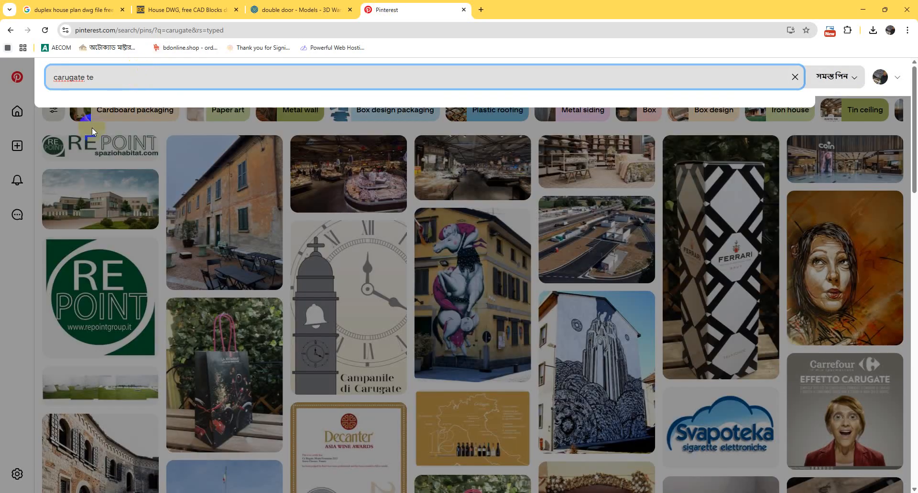
{"action": "double_click", "coordinate": [78, 81]}
{"action": "right_click", "coordinate": [77, 84]}
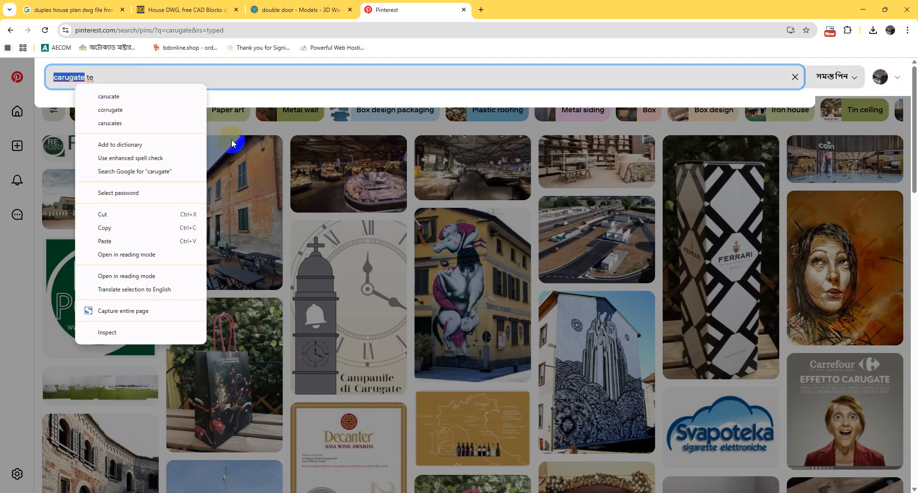
{"action": "left_click", "coordinate": [149, 110]}
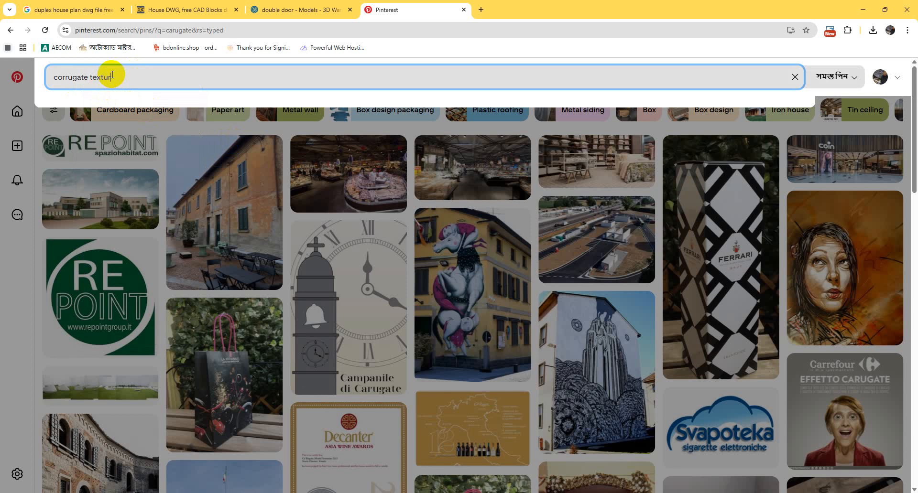
{"action": "key", "text": "Return"}
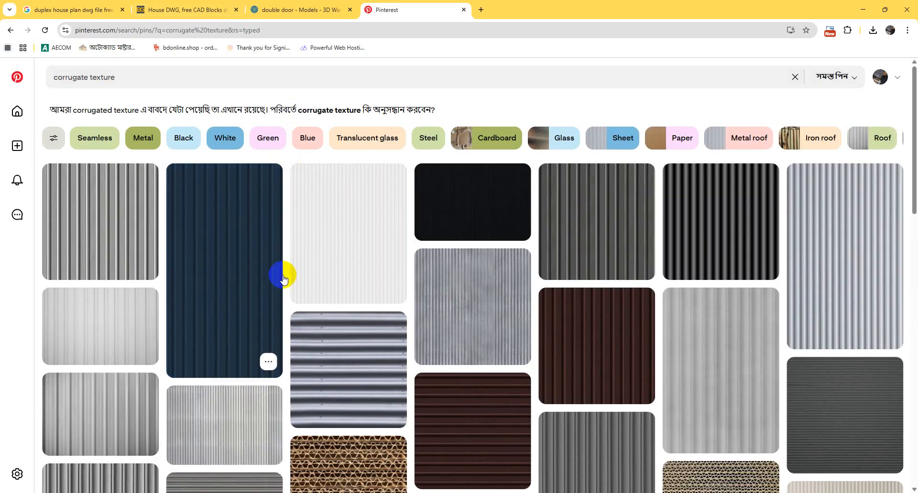
{"action": "scroll", "coordinate": [544, 287], "scroll_direction": "down", "scroll_amount": 2}
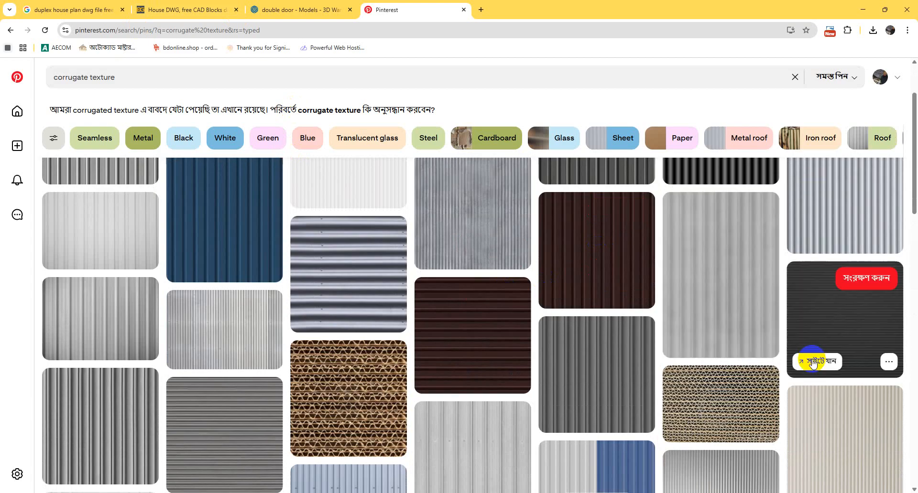
{"action": "left_click", "coordinate": [56, 411]}
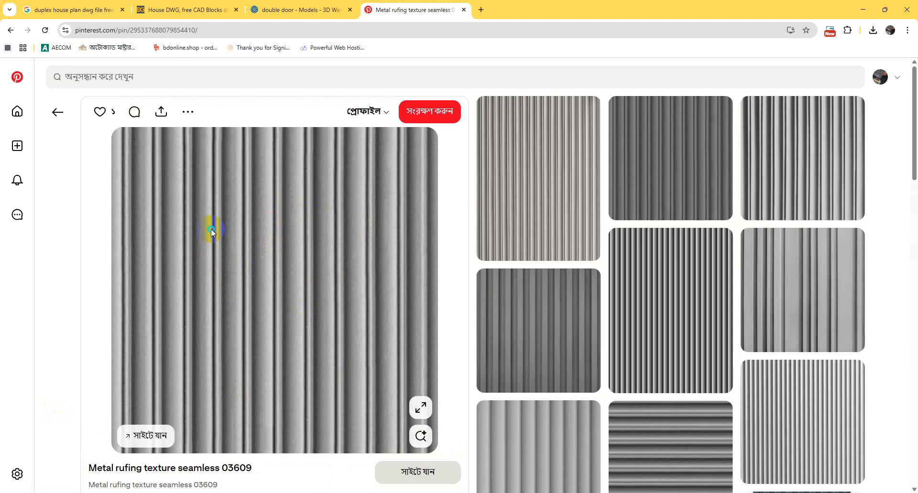
Step: Save the corrugated metal image as a JPEG named carrugate in the TEXTURE folder on Local Disk (F:)
{"action": "right_click", "coordinate": [211, 229]}
{"action": "left_click", "coordinate": [273, 255]}
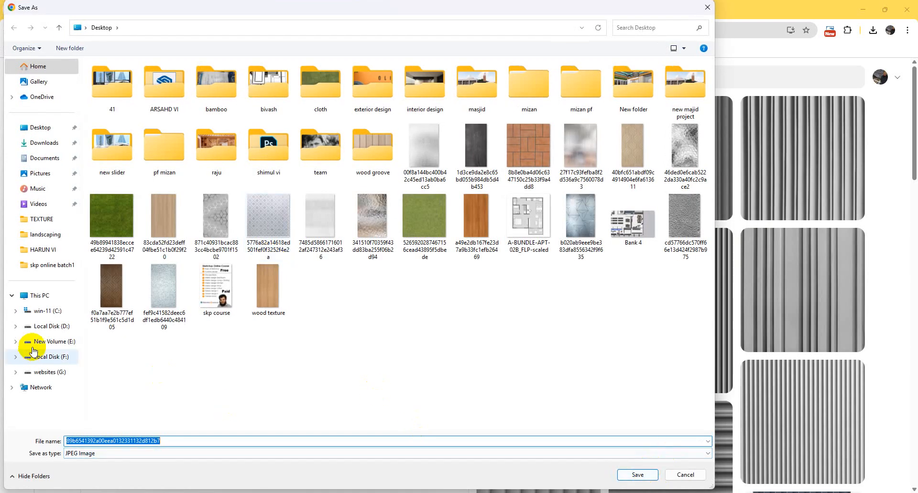
{"action": "left_click", "coordinate": [48, 341]}
{"action": "left_click", "coordinate": [46, 357]}
{"action": "double_click", "coordinate": [170, 156]}
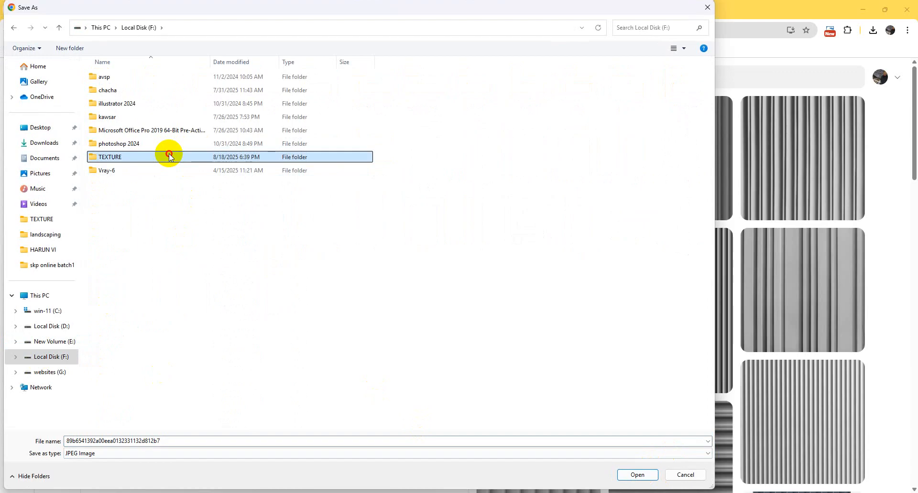
{"action": "double_click", "coordinate": [231, 441]}
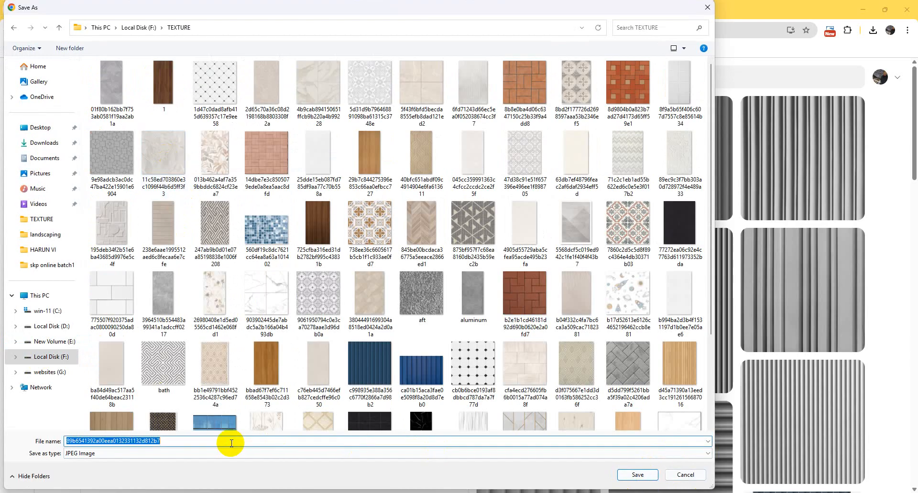
{"action": "type", "text": "c"}
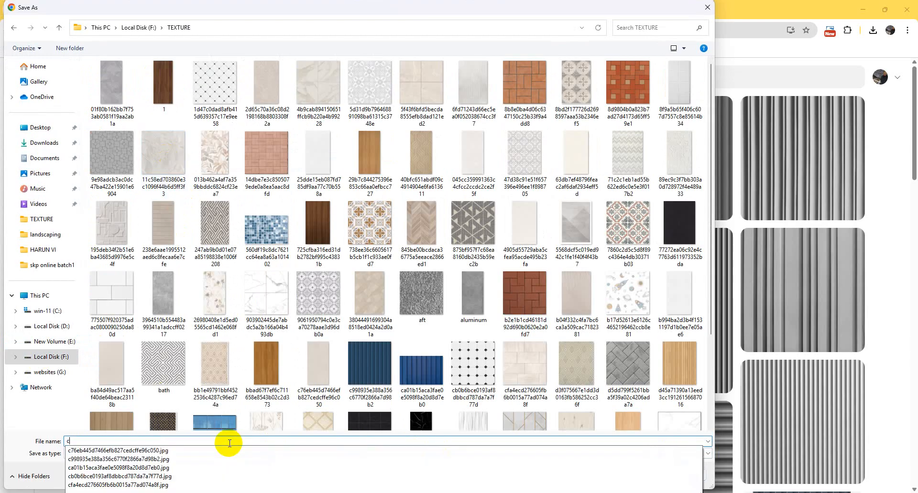
{"action": "type", "text": "arrugate"}
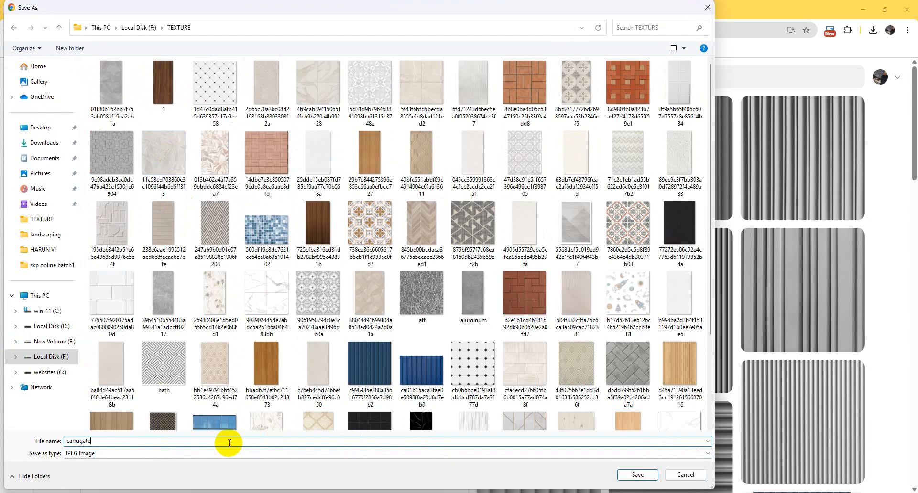
{"action": "key", "text": "Return"}
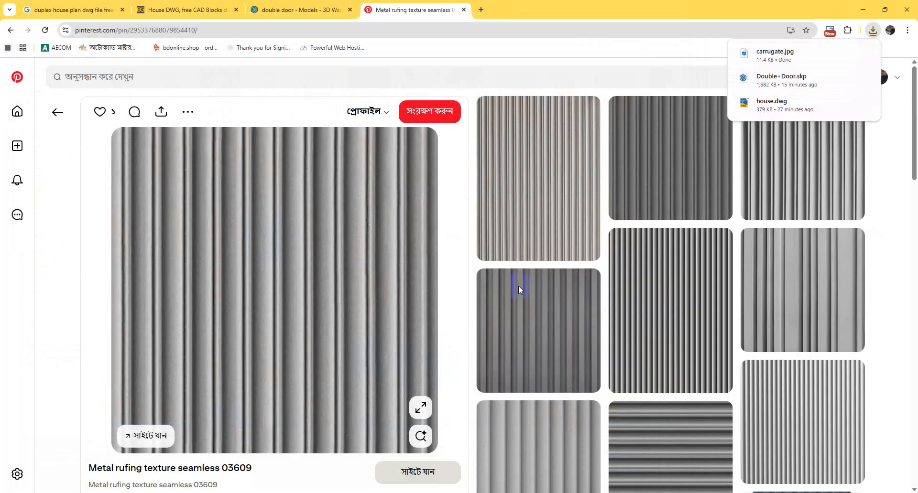
Step: Return to SketchUp and start a new material that uses carrugate.jpg from the TEXTURE folder as its texture image
{"action": "left_click", "coordinate": [864, 11]}
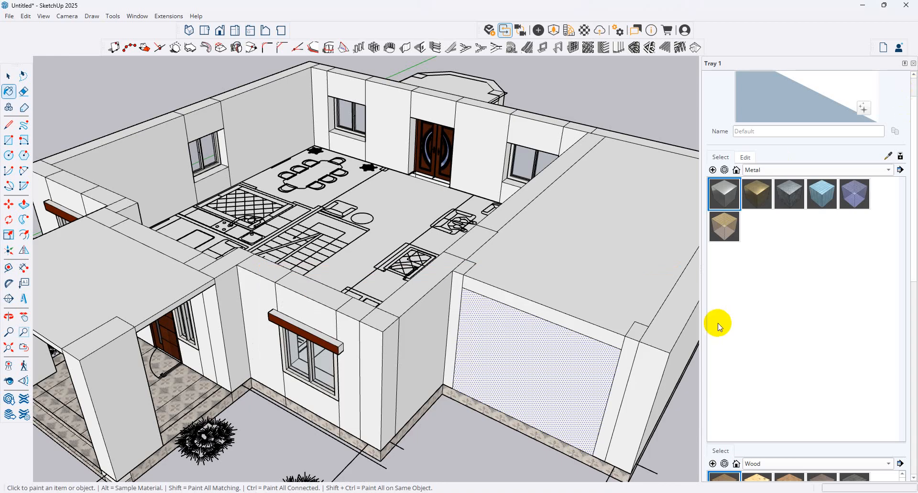
{"action": "left_click", "coordinate": [714, 170]}
{"action": "left_click", "coordinate": [467, 306]}
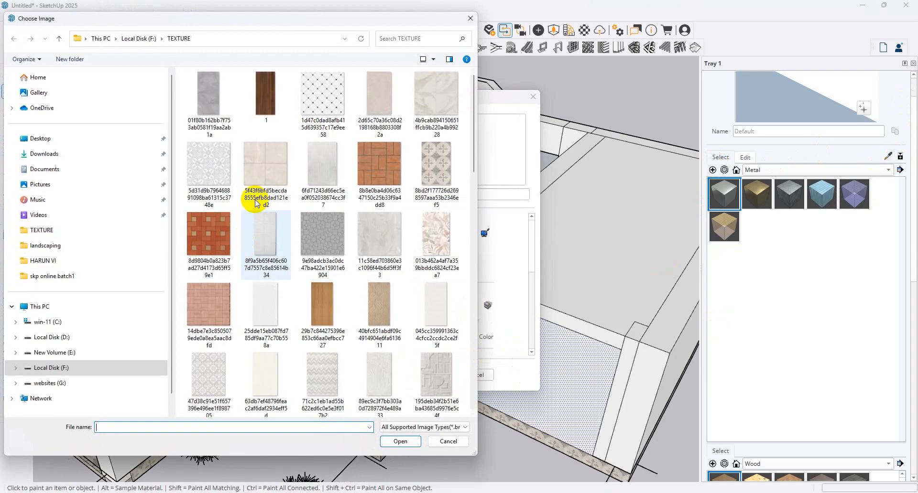
{"action": "left_click", "coordinate": [270, 278]}
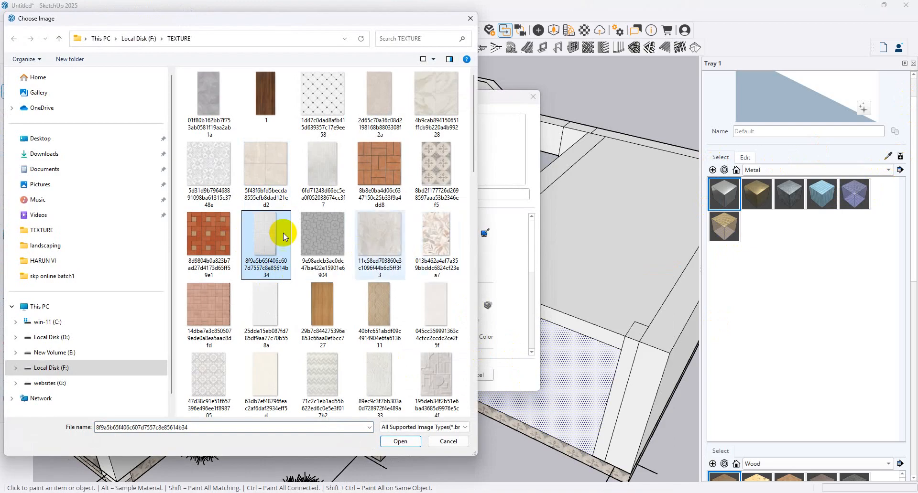
{"action": "scroll", "coordinate": [318, 255], "scroll_direction": "down", "scroll_amount": 10}
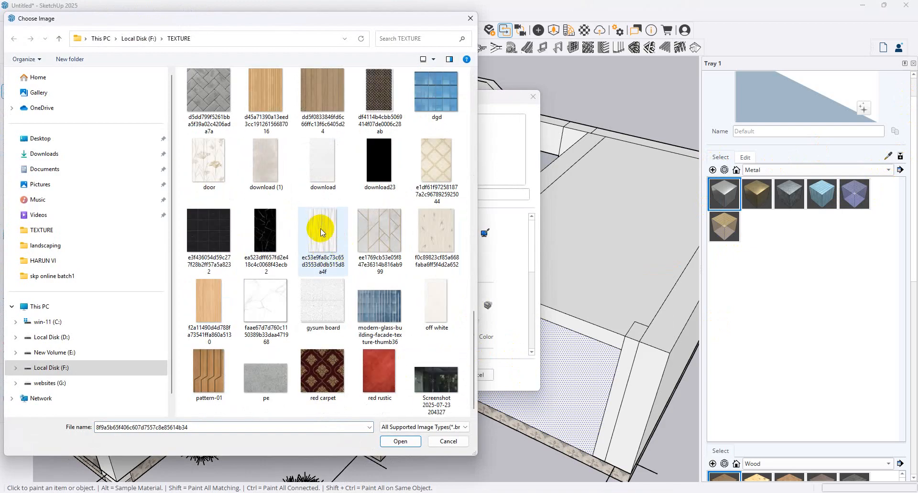
{"action": "left_click", "coordinate": [321, 229]}
{"action": "key", "text": "c"}
{"action": "key", "text": "c"}
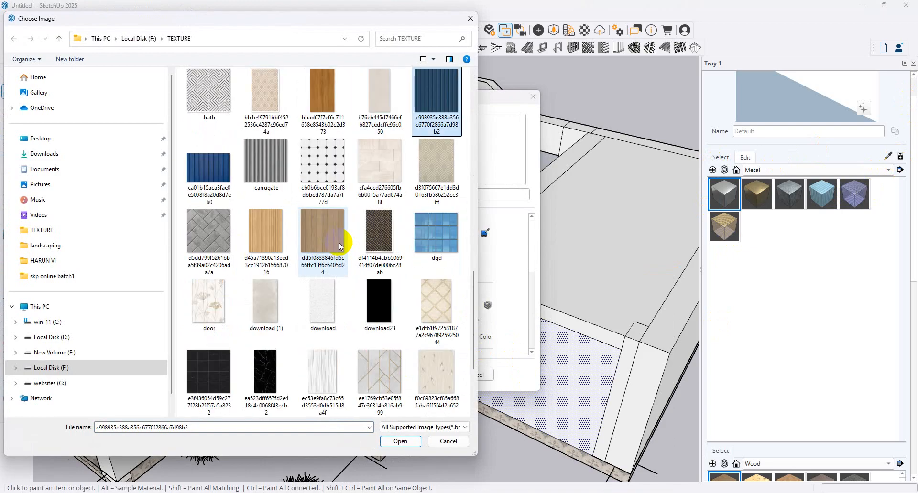
{"action": "key", "text": "c"}
{"action": "double_click", "coordinate": [253, 173]}
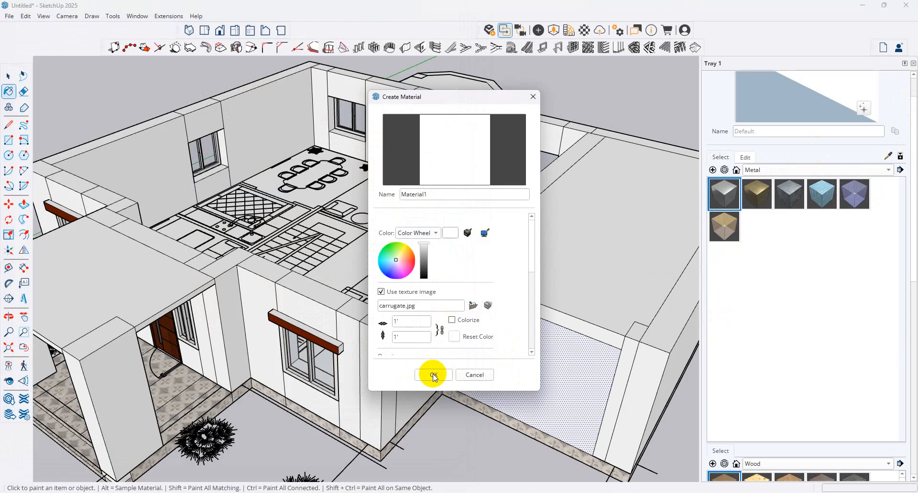
Step: Set the corrugated texture's width to 9', create the material and paint the garage door face with it
{"action": "left_click", "coordinate": [410, 322]}
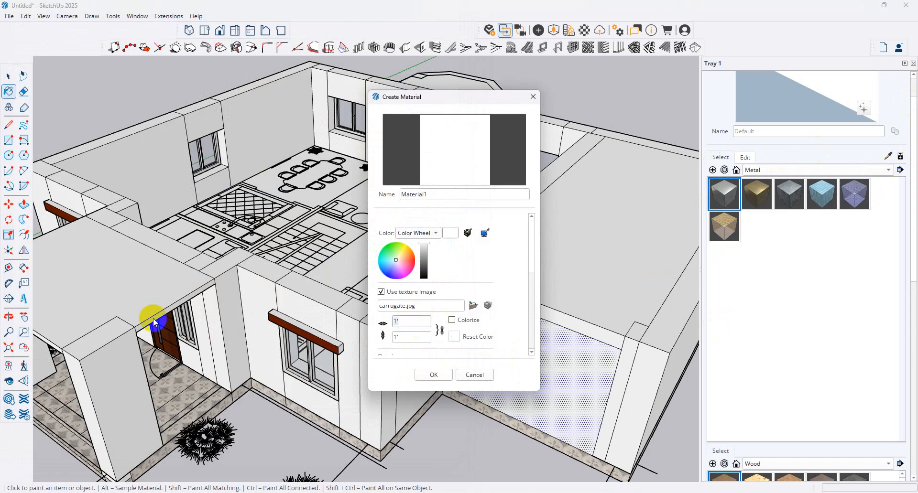
{"action": "type", "text": "9"}
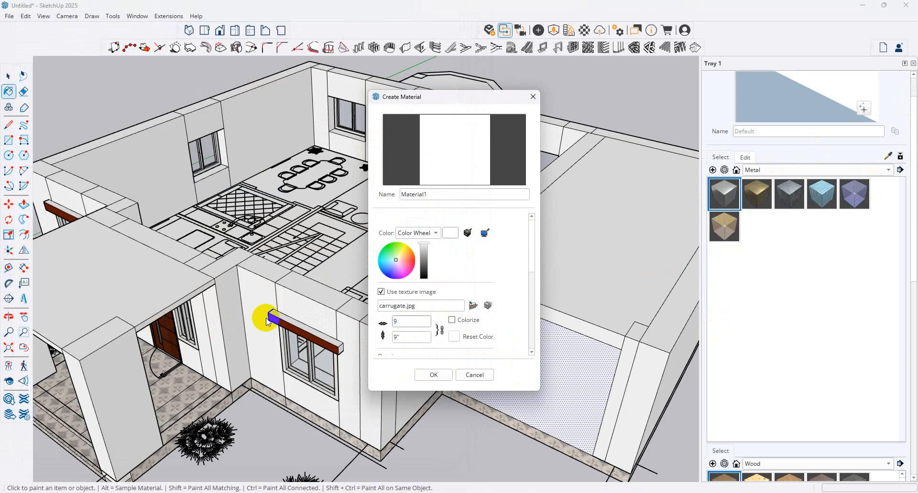
{"action": "left_click", "coordinate": [431, 374]}
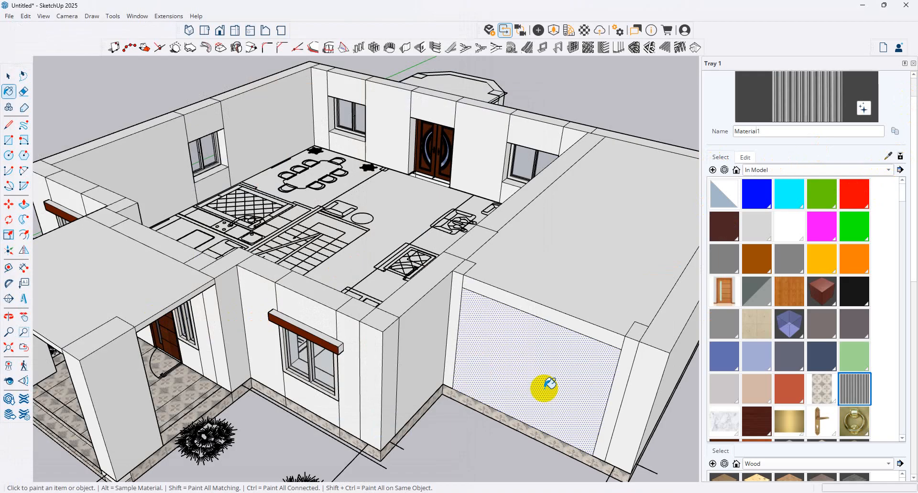
{"action": "left_click", "coordinate": [547, 368]}
Step: Reposition the corrugated texture on the garage door face, rotating it a quarter turn so the ribs run horizontally
{"action": "right_click", "coordinate": [521, 369]}
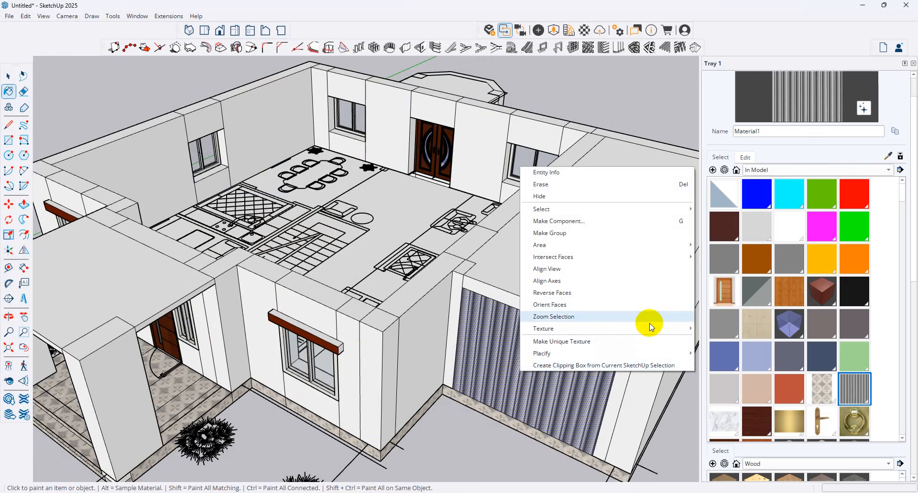
{"action": "mouse_move", "coordinate": [649, 328]}
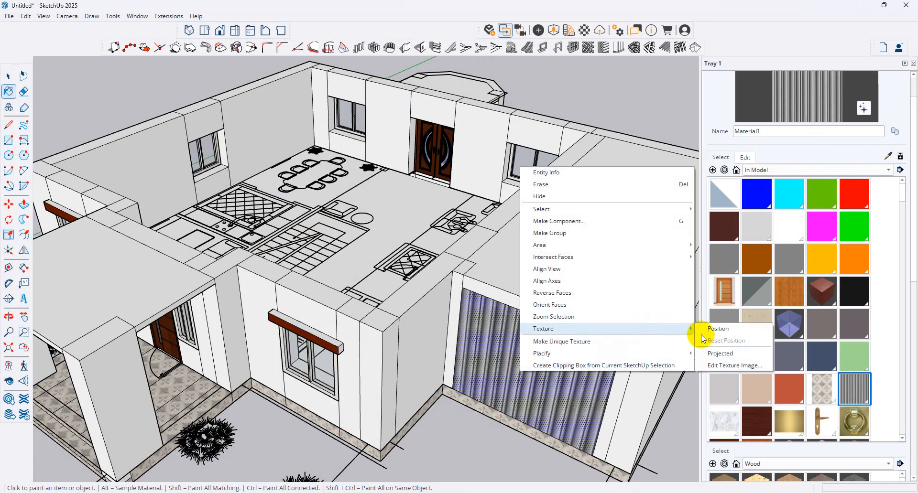
{"action": "left_click", "coordinate": [718, 328]}
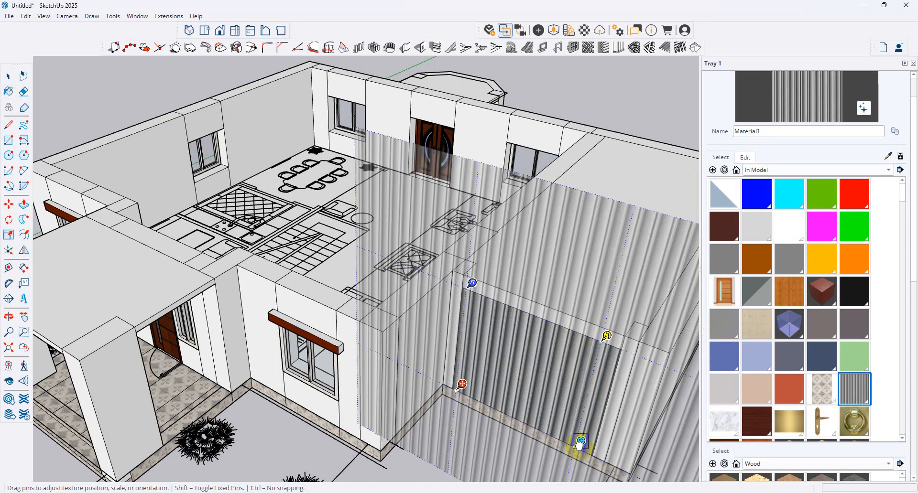
{"action": "left_click_drag", "start_coordinate": [580, 444], "coordinate": [468, 253]}
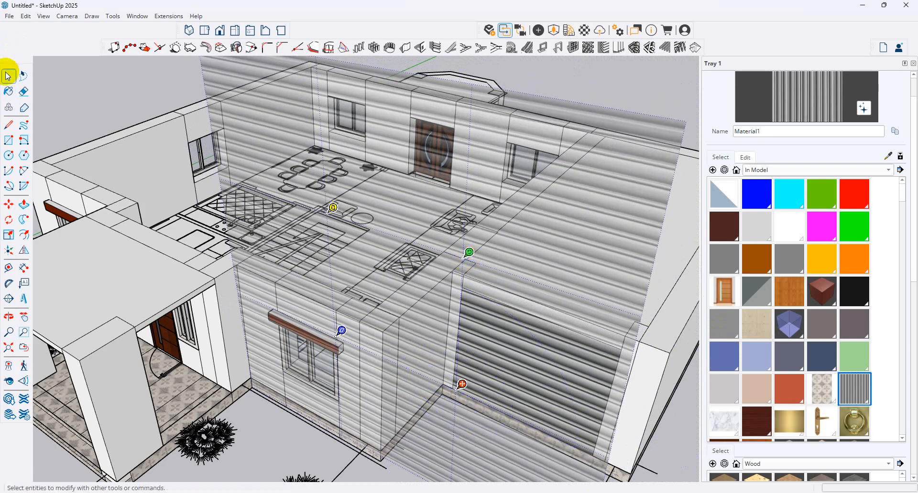
{"action": "left_click", "coordinate": [7, 76]}
Step: Draw a rectangle about 10' 6 9/16" by 1' on the plinth directly below the garage door
{"action": "scroll", "coordinate": [416, 263], "scroll_direction": "down", "scroll_amount": 3}
{"action": "scroll", "coordinate": [445, 344], "scroll_direction": "up", "scroll_amount": 6}
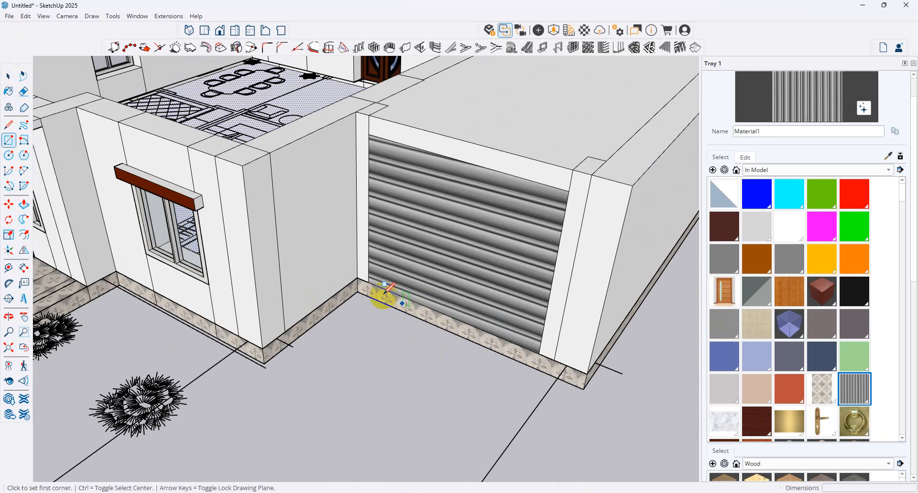
{"action": "left_click", "coordinate": [368, 282]}
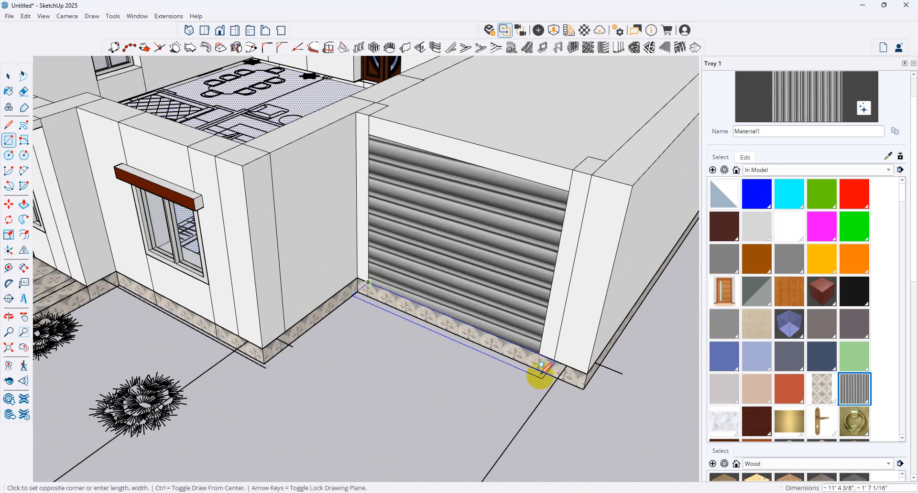
{"action": "left_click", "coordinate": [536, 370]}
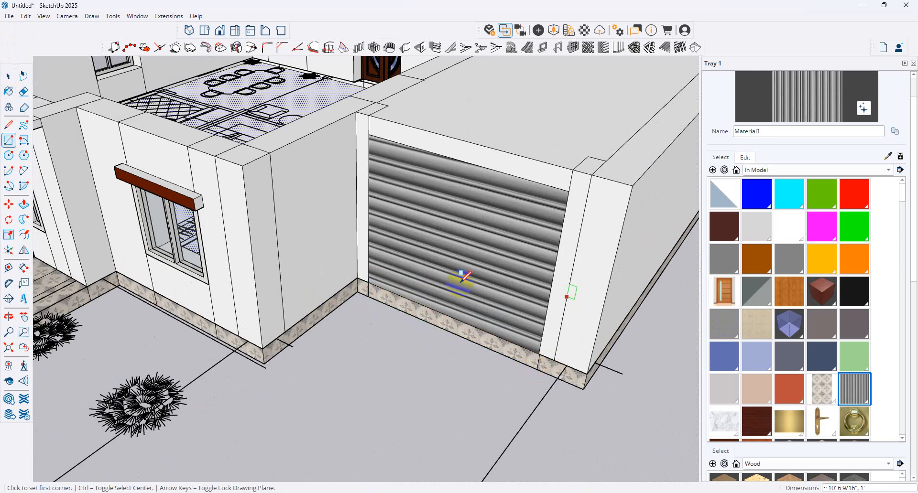
{"action": "left_click", "coordinate": [9, 125]}
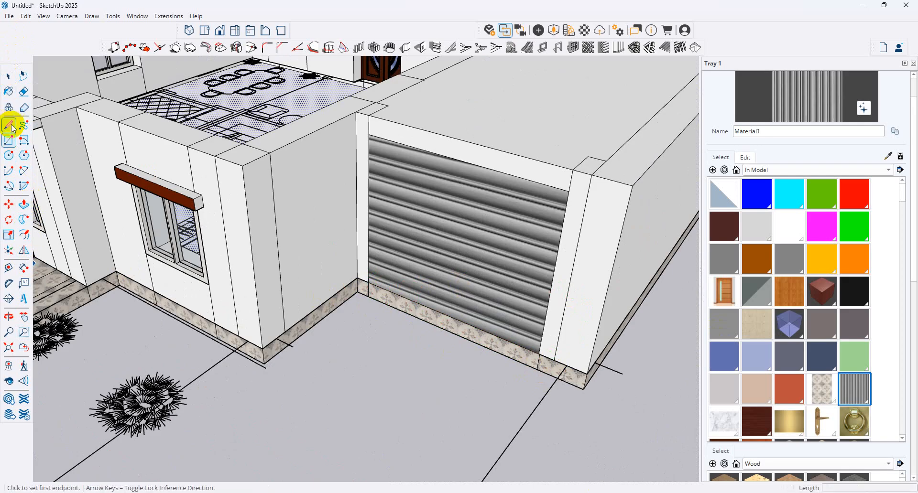
{"action": "left_click", "coordinate": [539, 354]}
{"action": "middle_click_drag", "start_coordinate": [437, 437], "coordinate": [478, 373]}
{"action": "scroll", "coordinate": [478, 373], "scroll_direction": "down", "scroll_amount": 2}
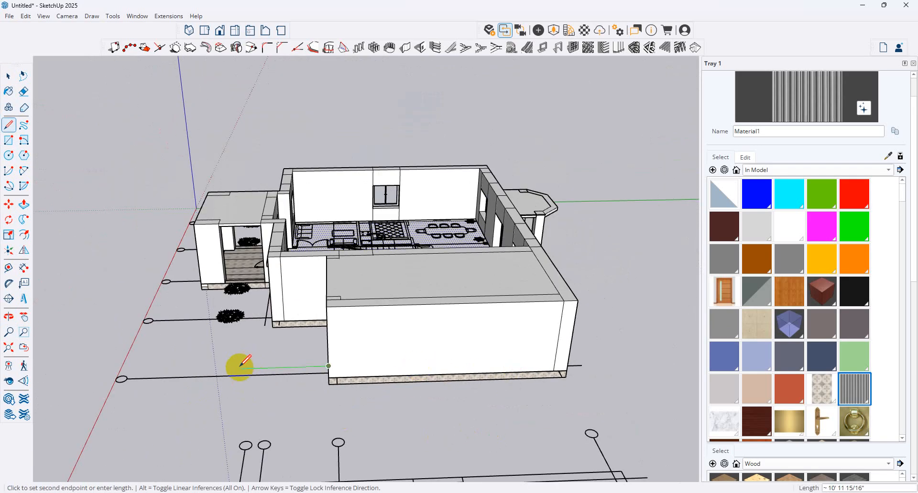
{"action": "scroll", "coordinate": [228, 368], "scroll_direction": "up", "scroll_amount": 8}
{"action": "key", "text": "Escape"}
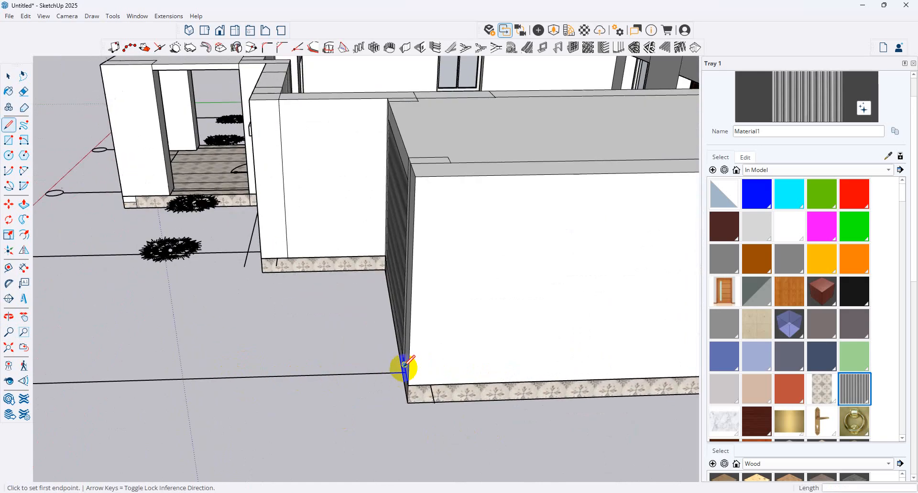
Step: Draw a sloping line about 10' 10 3/4" long from the ground grid line up to the garage door's base, closing a triangular ramp profile
{"action": "left_click", "coordinate": [181, 378]}
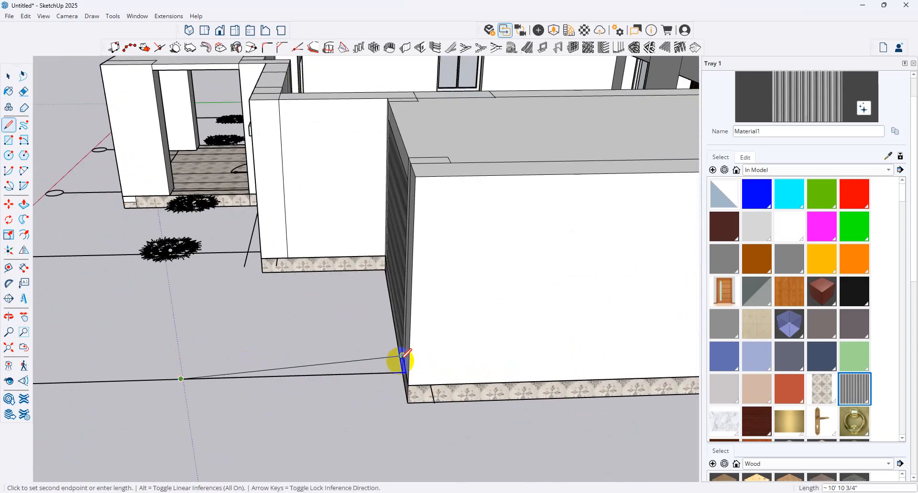
{"action": "scroll", "coordinate": [403, 353], "scroll_direction": "up", "scroll_amount": 4}
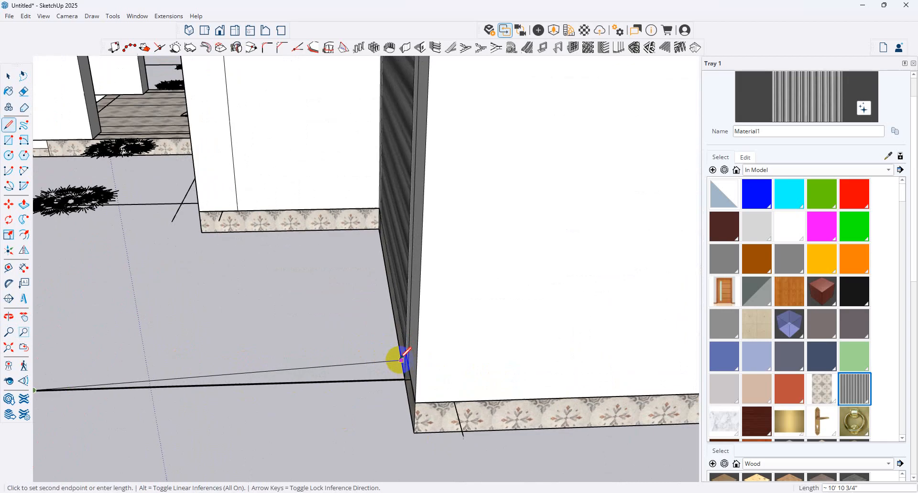
{"action": "left_click", "coordinate": [406, 350]}
{"action": "scroll", "coordinate": [403, 354], "scroll_direction": "down", "scroll_amount": 1}
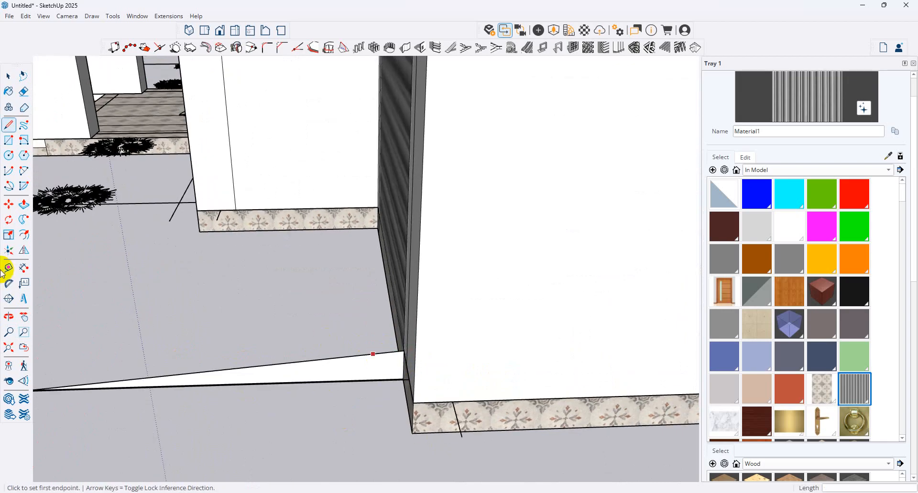
Step: Push/Pull the triangular ramp profile about 10' 6 9/16" across the full width of the garage door
{"action": "left_click", "coordinate": [24, 235]}
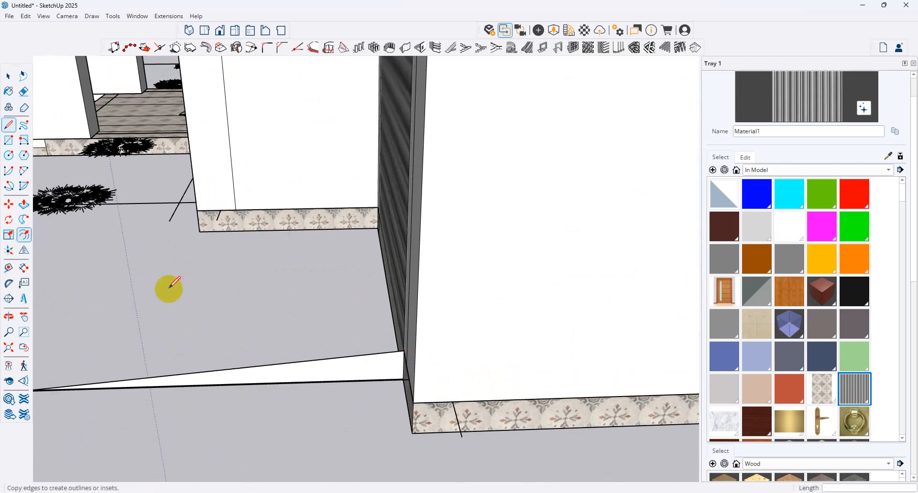
{"action": "left_click", "coordinate": [23, 204]}
{"action": "left_click", "coordinate": [302, 382]}
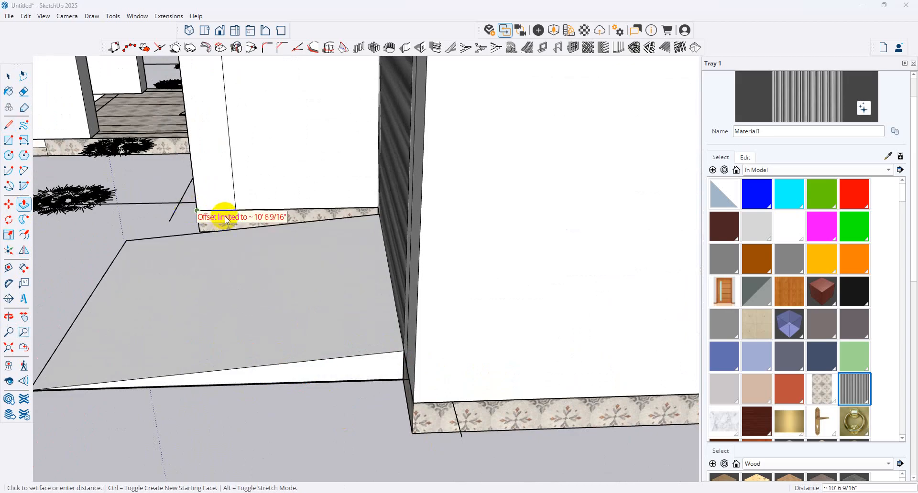
{"action": "left_click", "coordinate": [338, 201]}
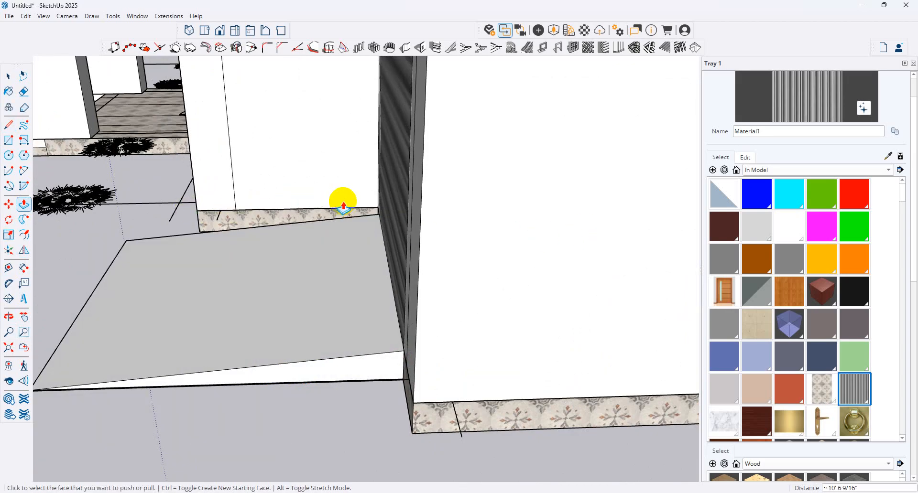
Step: Push/Pull the ramp's side face nearest the window wall outward by about 9 5/8" to meet the plinth
{"action": "middle_click_drag", "start_coordinate": [338, 201], "coordinate": [590, 227]}
{"action": "scroll", "coordinate": [510, 257], "scroll_direction": "down", "scroll_amount": 3}
{"action": "scroll", "coordinate": [498, 259], "scroll_direction": "up", "scroll_amount": 1}
{"action": "middle_click_drag", "start_coordinate": [498, 258], "coordinate": [595, 265]}
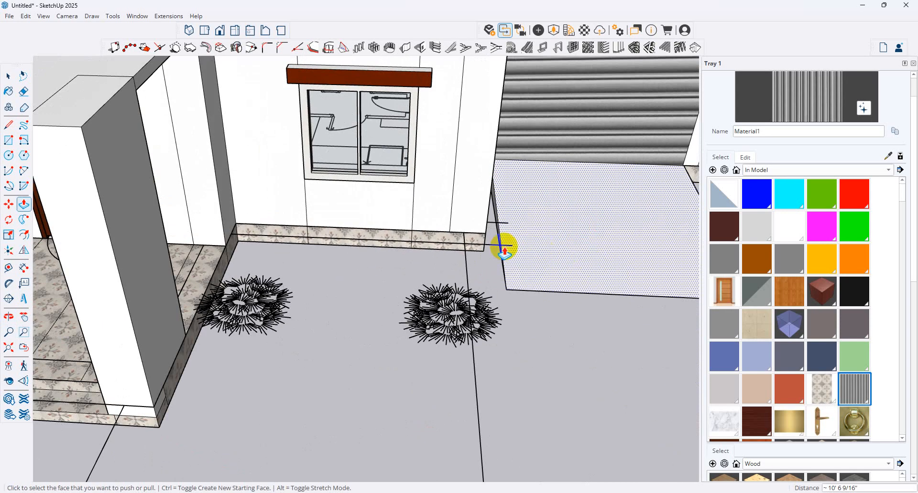
{"action": "scroll", "coordinate": [492, 239], "scroll_direction": "up", "scroll_amount": 3}
{"action": "scroll", "coordinate": [487, 230], "scroll_direction": "up", "scroll_amount": 2}
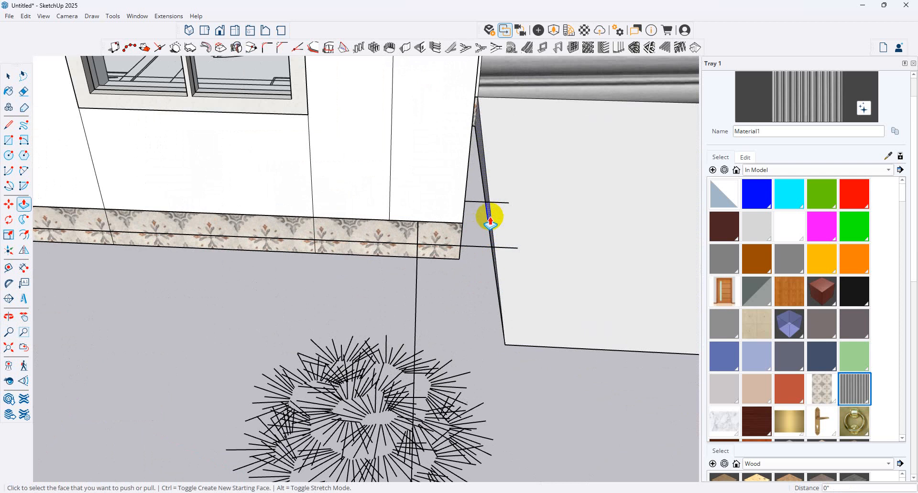
{"action": "left_click", "coordinate": [472, 223]}
{"action": "left_click", "coordinate": [463, 223]}
{"action": "scroll", "coordinate": [283, 270], "scroll_direction": "down", "scroll_amount": 3}
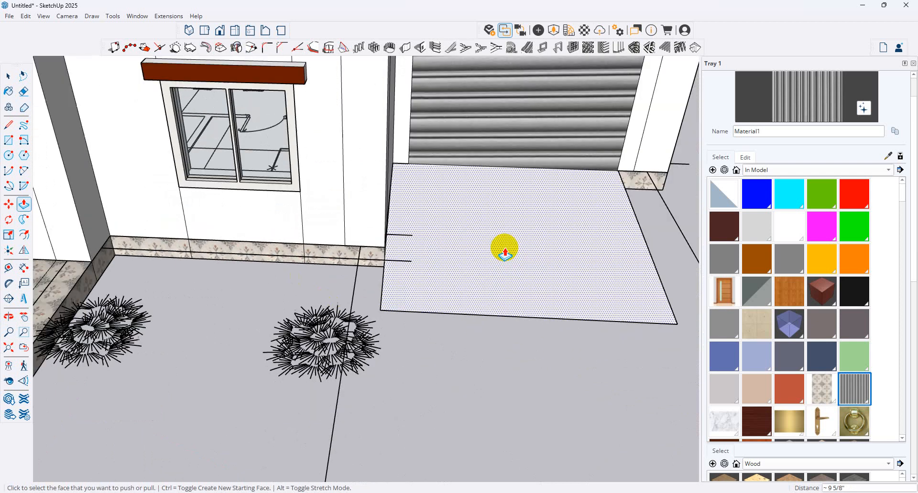
Step: Push/Pull the ramp's opposite side face outward by about 1' 8 1/16" to the garage wall's outer corner
{"action": "middle_click_drag", "start_coordinate": [506, 246], "coordinate": [385, 247]}
{"action": "scroll", "coordinate": [385, 248], "scroll_direction": "down", "scroll_amount": 3}
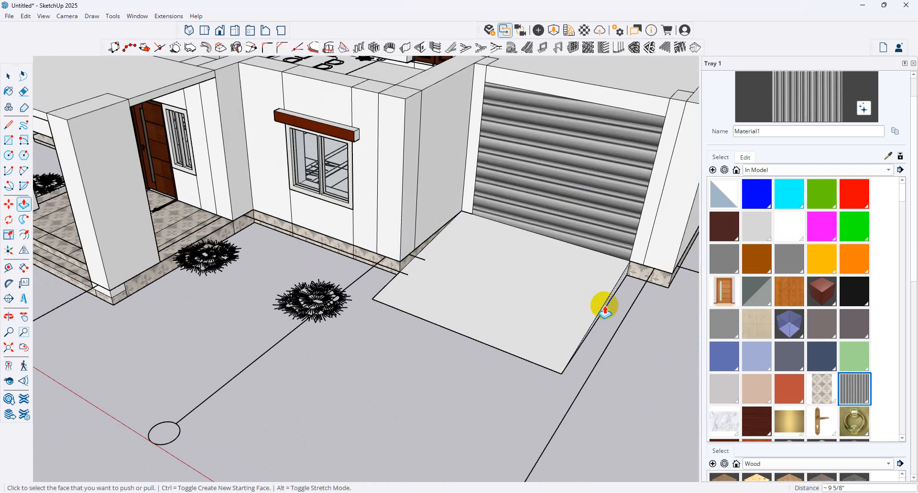
{"action": "left_click", "coordinate": [638, 302]}
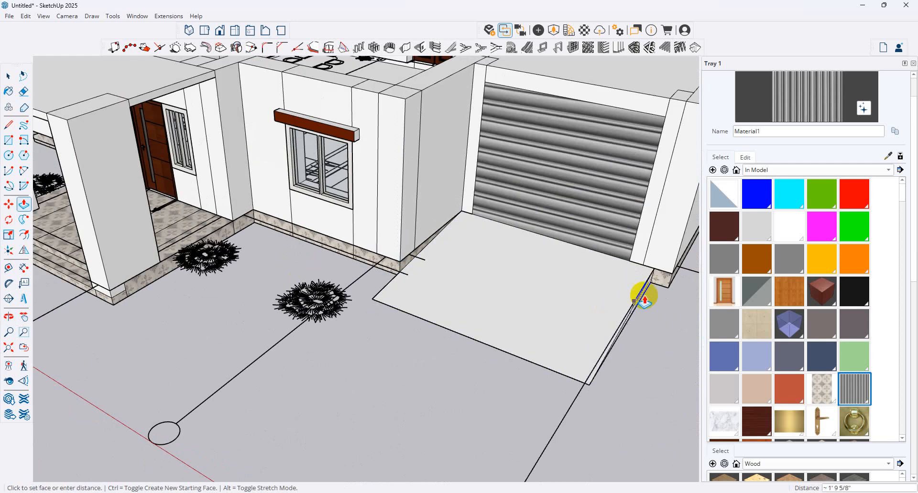
{"action": "left_click", "coordinate": [668, 276]}
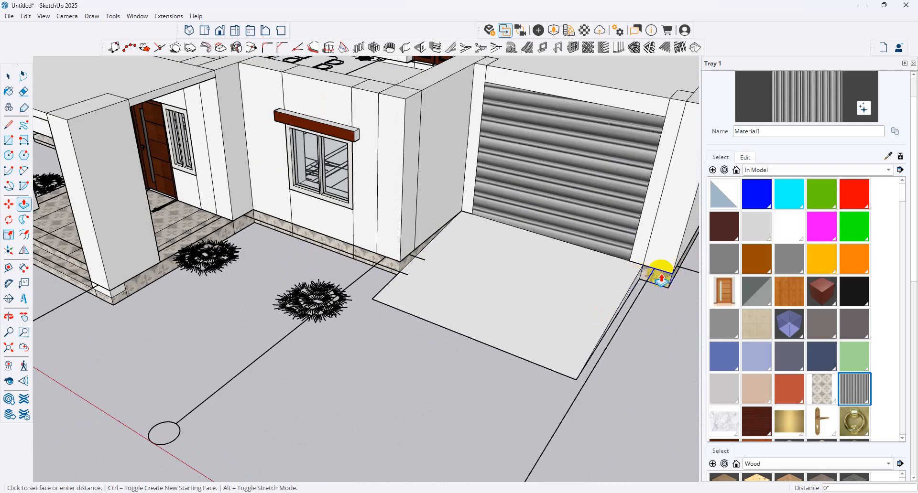
Step: Start saving the model and purge its unused components, materials, styles and tags
{"action": "scroll", "coordinate": [455, 269], "scroll_direction": "down", "scroll_amount": 3}
{"action": "scroll", "coordinate": [455, 269], "scroll_direction": "down", "scroll_amount": 10}
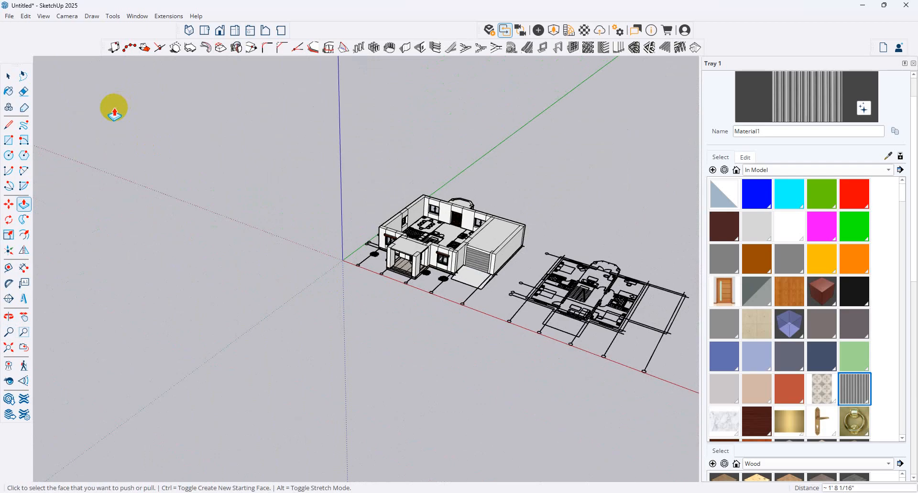
{"action": "left_click", "coordinate": [8, 76]}
{"action": "key", "text": "ctrl+s"}
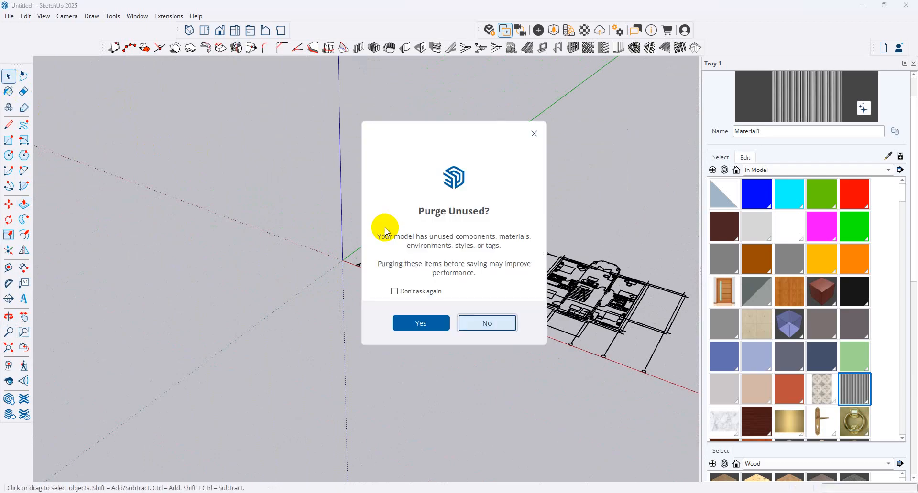
{"action": "left_click", "coordinate": [445, 326]}
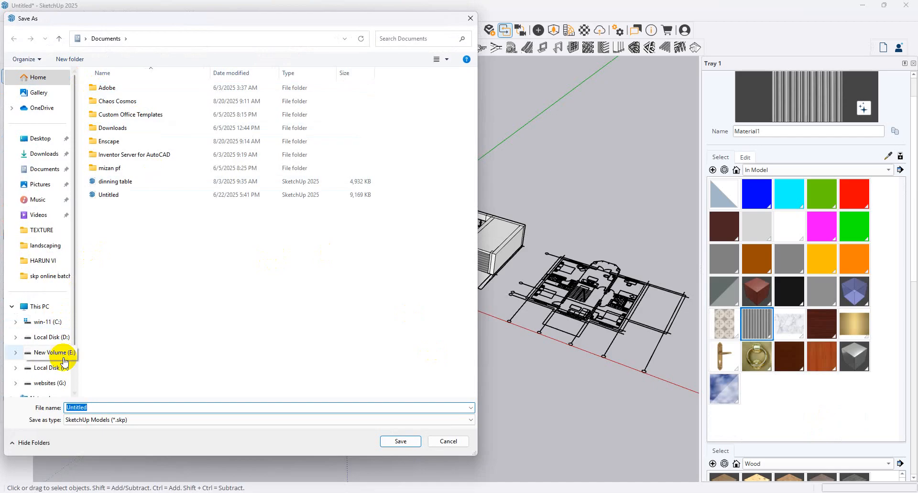
Step: Save the model as Untitled in the duplex folder within the client's project folder on New Volume (E:)
{"action": "left_click", "coordinate": [50, 368]}
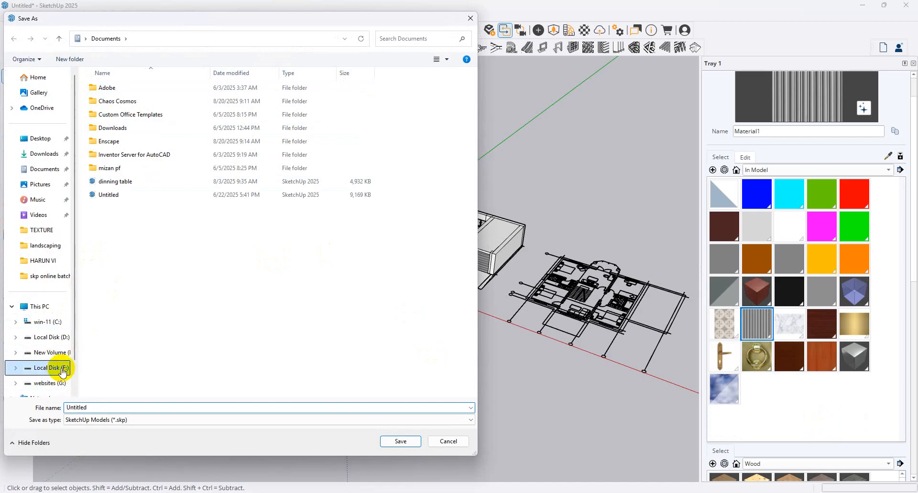
{"action": "left_click", "coordinate": [50, 353]}
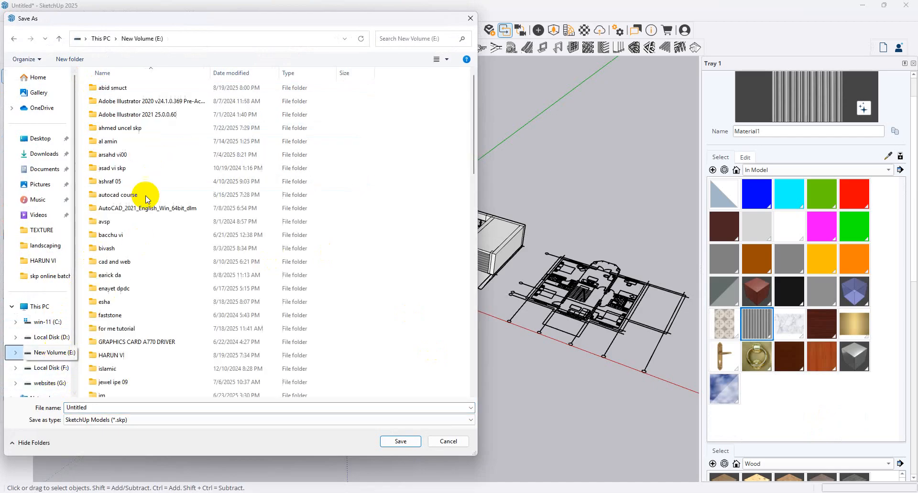
{"action": "left_click", "coordinate": [146, 101]}
{"action": "key", "text": "s"}
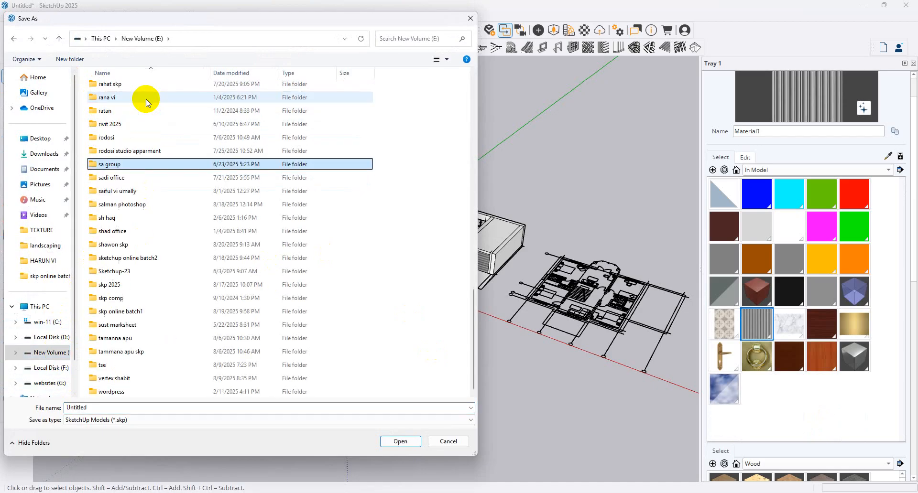
{"action": "left_click", "coordinate": [125, 246]}
{"action": "double_click", "coordinate": [124, 246]}
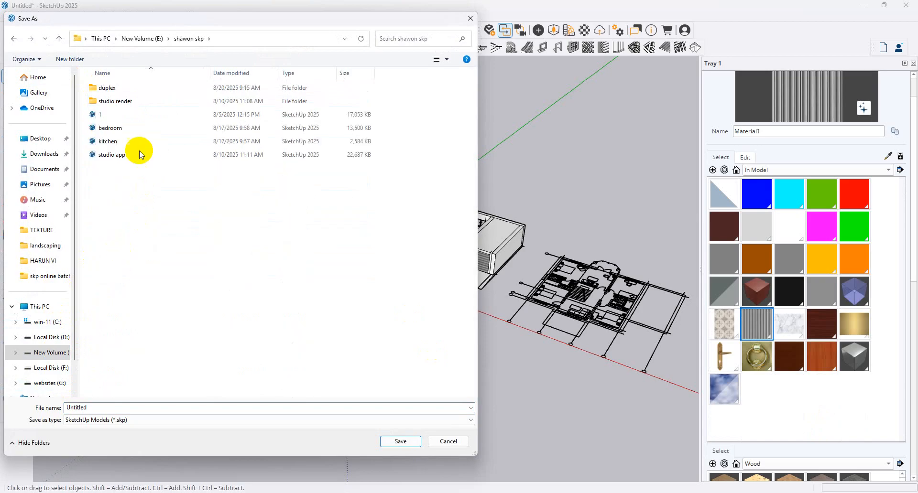
{"action": "left_click", "coordinate": [114, 88]}
{"action": "double_click", "coordinate": [113, 88]}
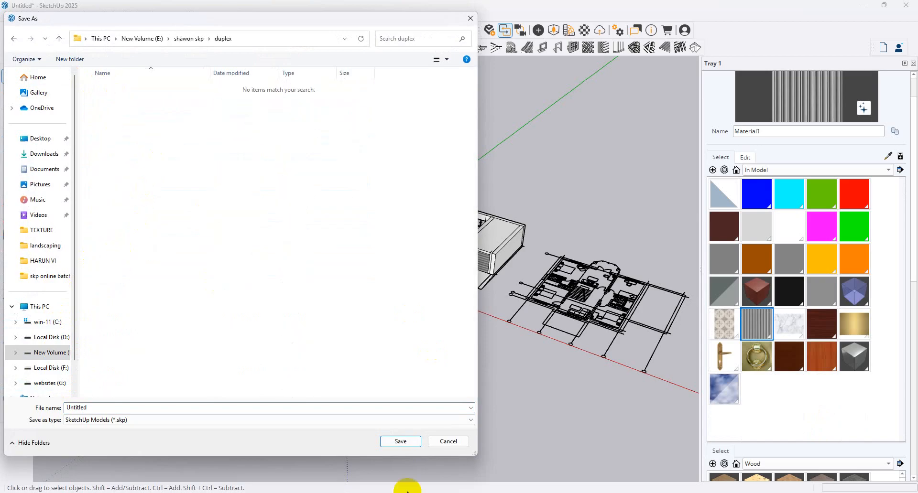
{"action": "left_click", "coordinate": [240, 408]}
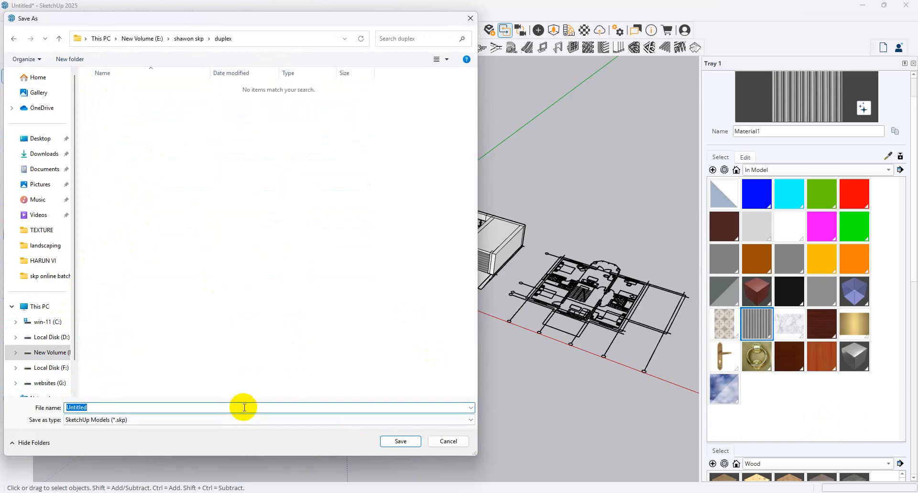
{"action": "left_click", "coordinate": [244, 407]}
{"action": "key", "text": "Return"}
Step: Paint the top of the garage ramp with Tile_Exterior_08_1K from the Tile material collection
{"action": "scroll", "coordinate": [440, 287], "scroll_direction": "up", "scroll_amount": 5}
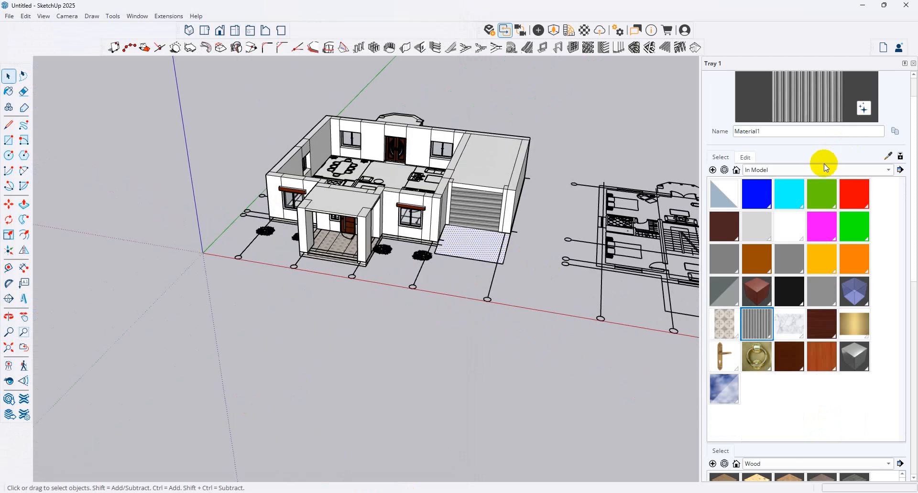
{"action": "left_click", "coordinate": [824, 167]}
{"action": "left_click", "coordinate": [775, 284]}
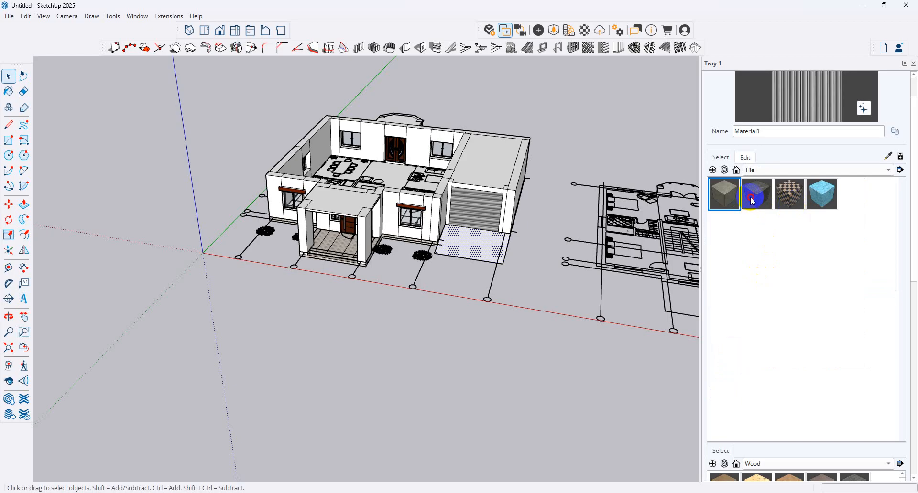
{"action": "left_click", "coordinate": [752, 200]}
{"action": "scroll", "coordinate": [478, 248], "scroll_direction": "up", "scroll_amount": 8}
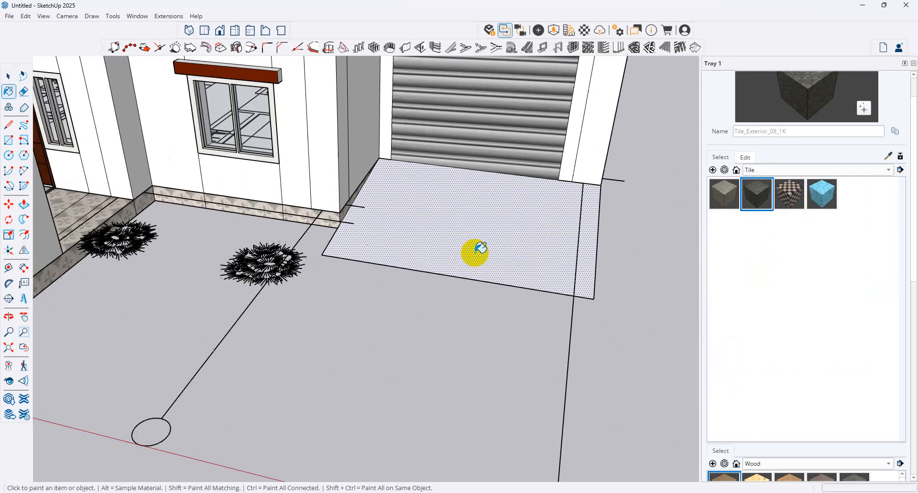
{"action": "left_click", "coordinate": [478, 248]}
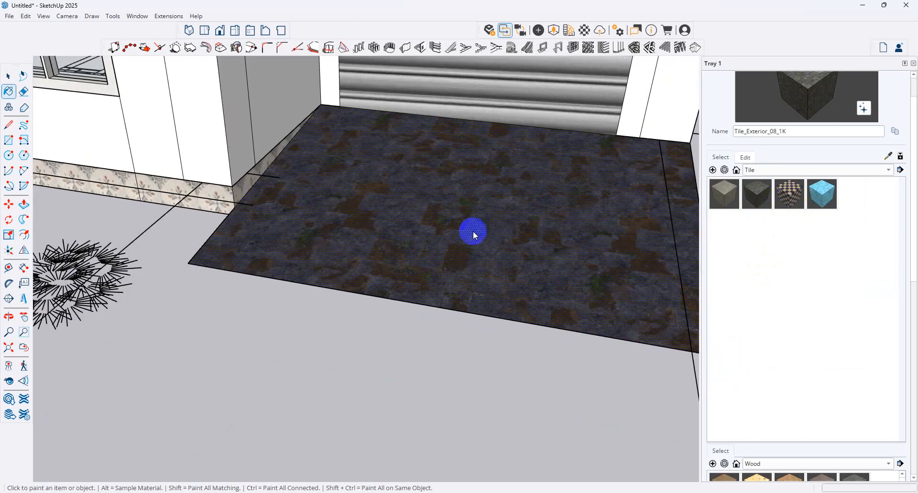
Step: Try the Tile_Interior_05_1K material on the top of the garage ramp
{"action": "left_click", "coordinate": [790, 194]}
{"action": "left_click", "coordinate": [377, 229]}
{"action": "middle_click_drag", "start_coordinate": [420, 230], "coordinate": [316, 273]}
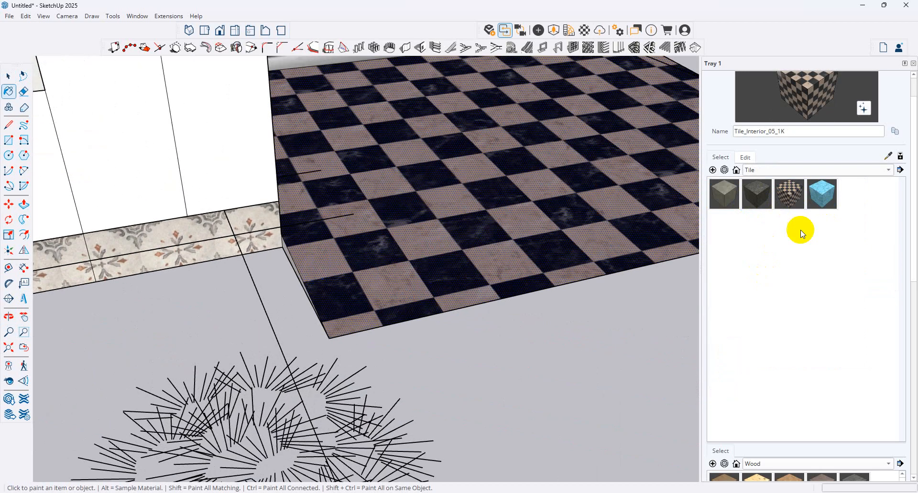
Step: Paint the garage ramp's top and both side faces with Tile_Exterior_07_1K from the Tile material collection
{"action": "left_click", "coordinate": [463, 233]}
{"action": "scroll", "coordinate": [414, 233], "scroll_direction": "up", "scroll_amount": 1}
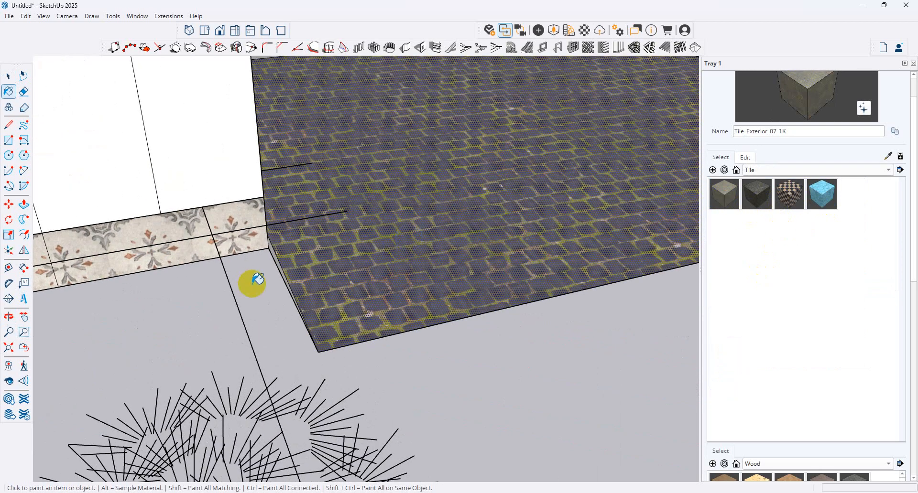
{"action": "scroll", "coordinate": [258, 280], "scroll_direction": "up", "scroll_amount": 3}
{"action": "left_click", "coordinate": [284, 238]}
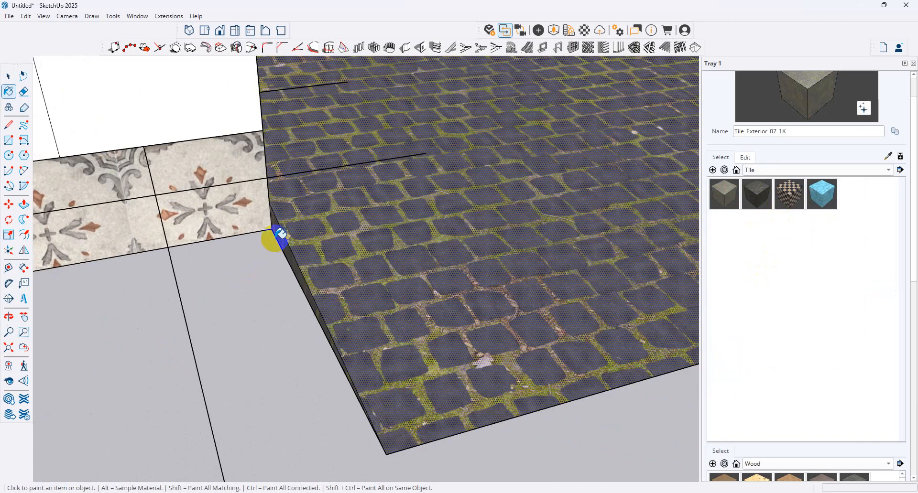
{"action": "scroll", "coordinate": [279, 238], "scroll_direction": "down", "scroll_amount": 4}
{"action": "middle_click_drag", "start_coordinate": [159, 233], "coordinate": [226, 230]}
{"action": "scroll", "coordinate": [226, 230], "scroll_direction": "down", "scroll_amount": 2}
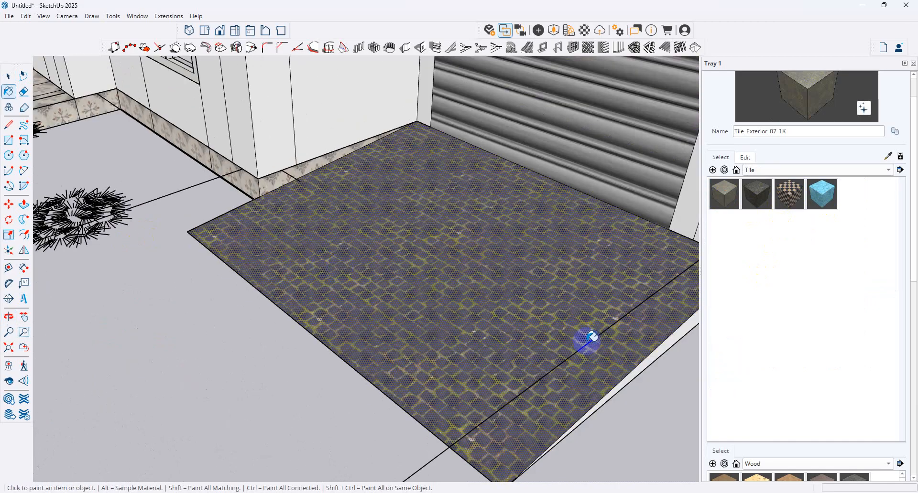
{"action": "left_click", "coordinate": [636, 370]}
Step: On the upper-floor plan, trace the left outer wall from its window to the front corner as a rectangle about 1' 8 1/16" by 14' 7"
{"action": "scroll", "coordinate": [381, 360], "scroll_direction": "down", "scroll_amount": 7}
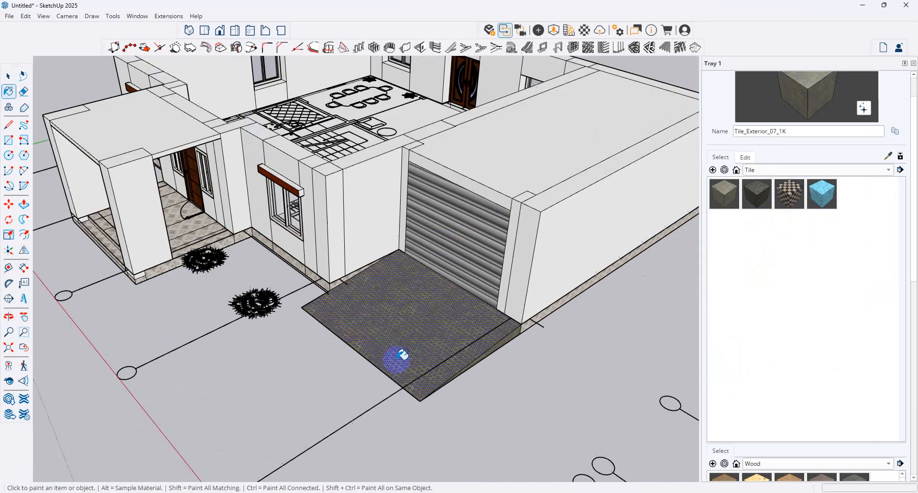
{"action": "middle_click_drag", "start_coordinate": [473, 355], "coordinate": [640, 328]}
{"action": "scroll", "coordinate": [333, 345], "scroll_direction": "down", "scroll_amount": 7}
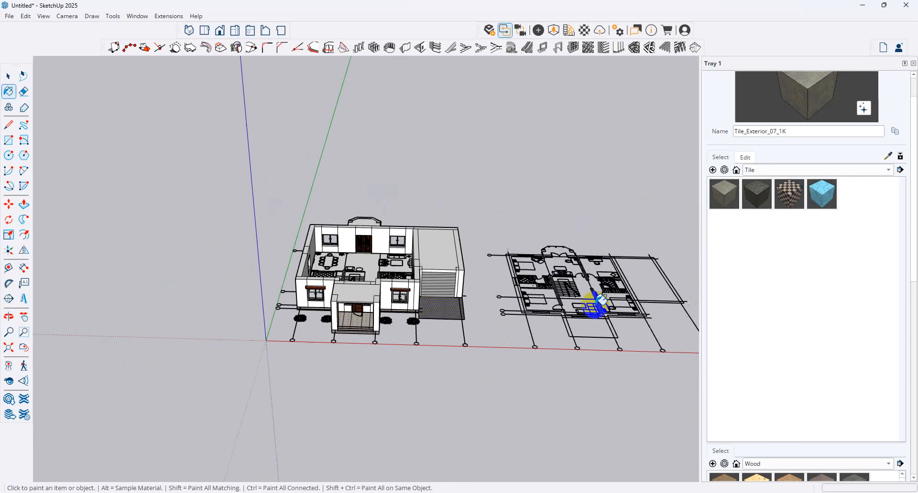
{"action": "middle_click_drag", "start_coordinate": [595, 284], "coordinate": [591, 389]}
{"action": "scroll", "coordinate": [606, 276], "scroll_direction": "up", "scroll_amount": 6}
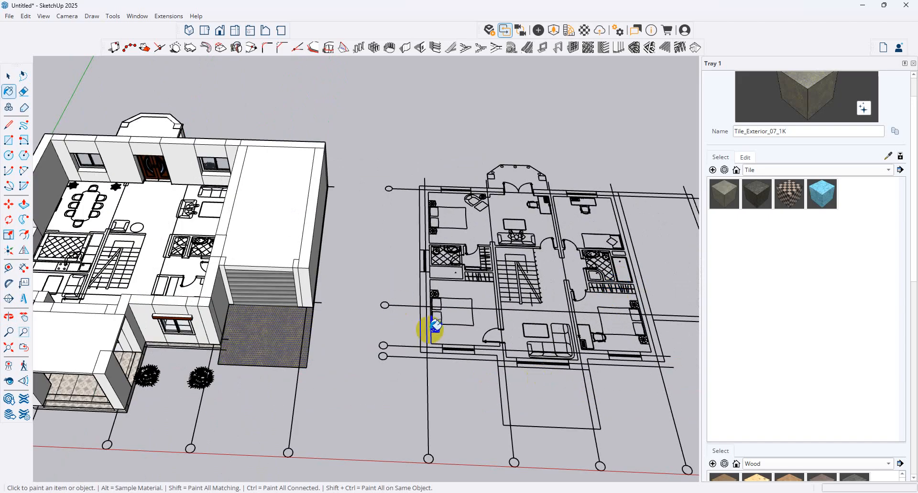
{"action": "scroll", "coordinate": [499, 282], "scroll_direction": "down", "scroll_amount": 3}
{"action": "scroll", "coordinate": [454, 298], "scroll_direction": "up", "scroll_amount": 3}
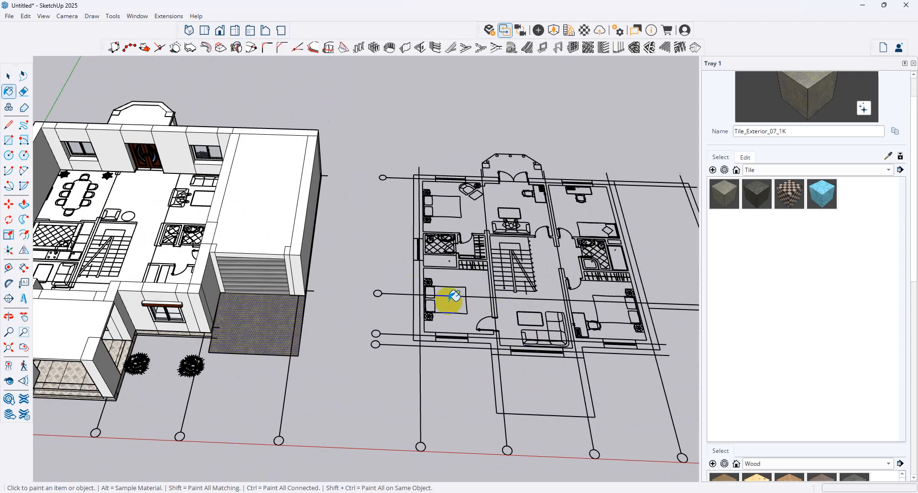
{"action": "left_click", "coordinate": [8, 139]}
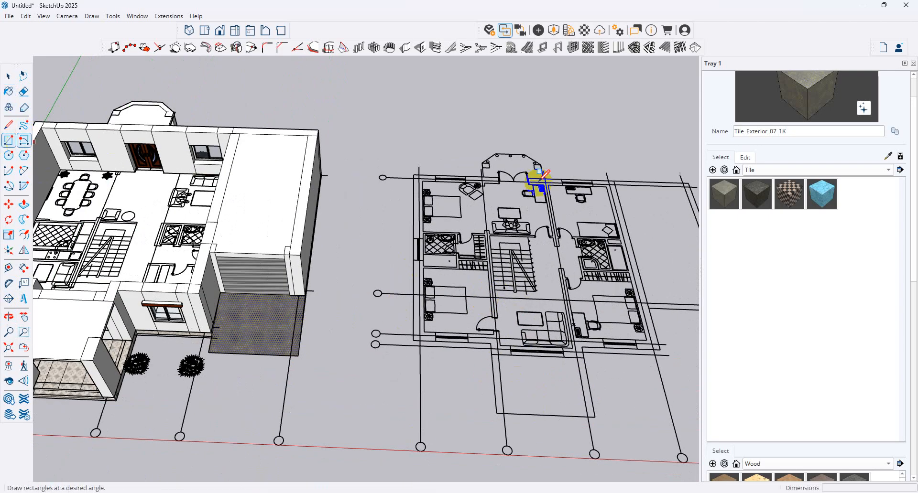
{"action": "scroll", "coordinate": [412, 201], "scroll_direction": "up", "scroll_amount": 1}
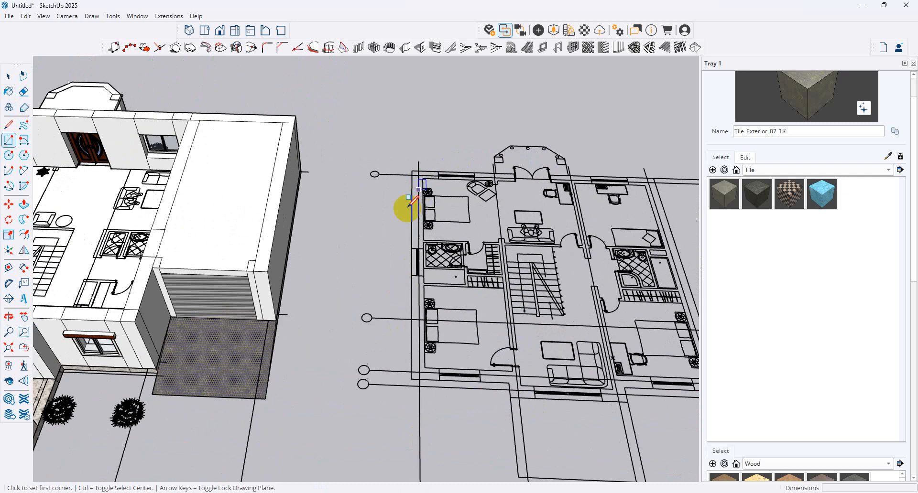
{"action": "left_click", "coordinate": [411, 275]}
{"action": "left_click", "coordinate": [425, 367]}
Step: Trace the front-left corner pier, about 3' 5 1/8" long, and the adjoining 4' 11 7/16" window opening with rectangles 1' 8 1/16" deep
{"action": "left_click", "coordinate": [412, 368]}
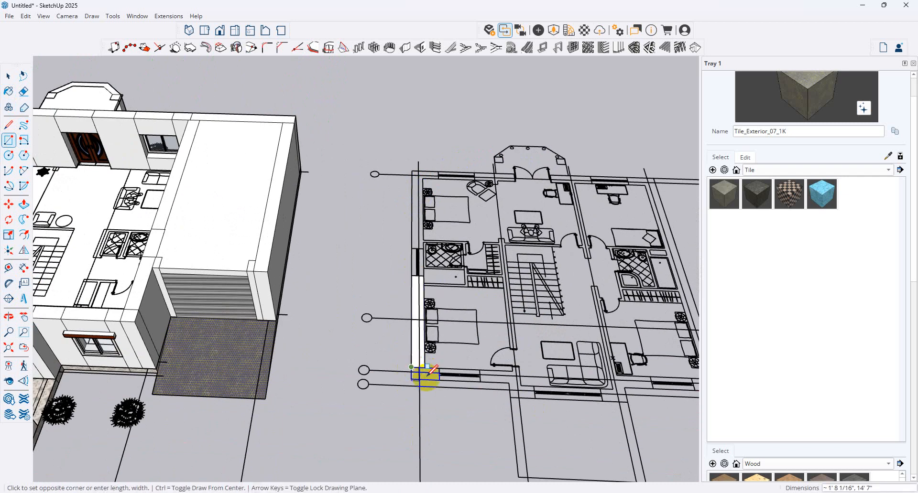
{"action": "left_click", "coordinate": [439, 380]}
{"action": "left_click", "coordinate": [439, 369]}
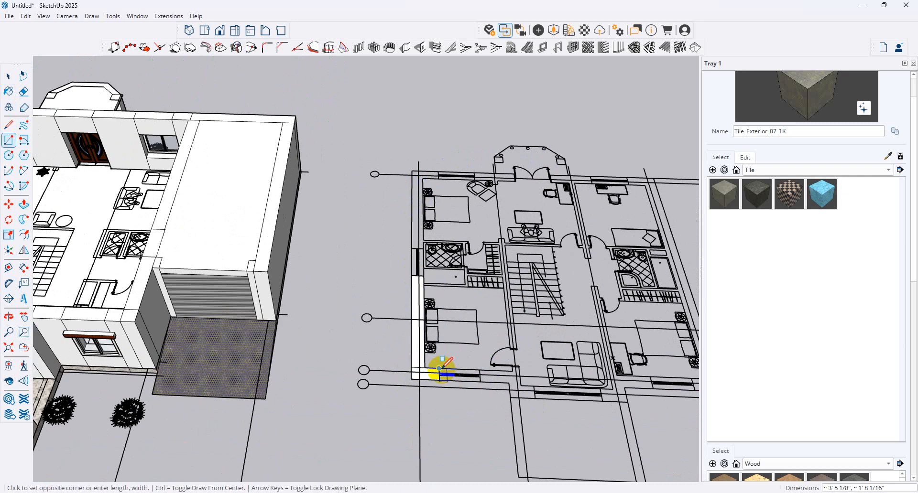
{"action": "left_click", "coordinate": [481, 383]}
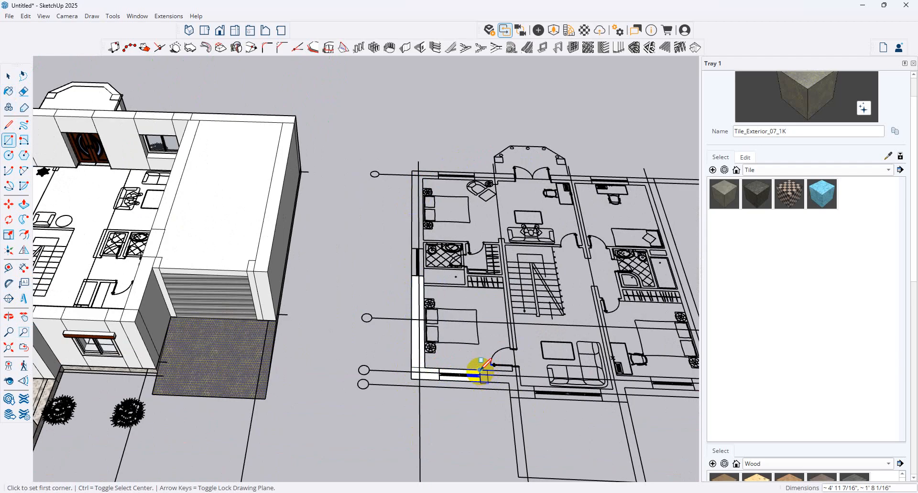
Step: Trace the wall's forward jog and the pier before the wide central front window, about 2' 11 7/16" by 1' 8 1/16"
{"action": "left_click", "coordinate": [507, 372]}
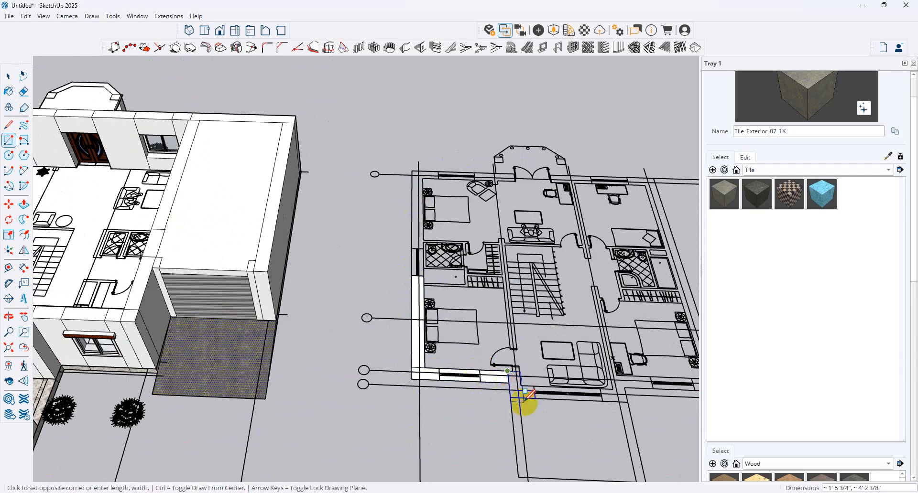
{"action": "left_click", "coordinate": [520, 385]}
{"action": "left_click", "coordinate": [509, 385]}
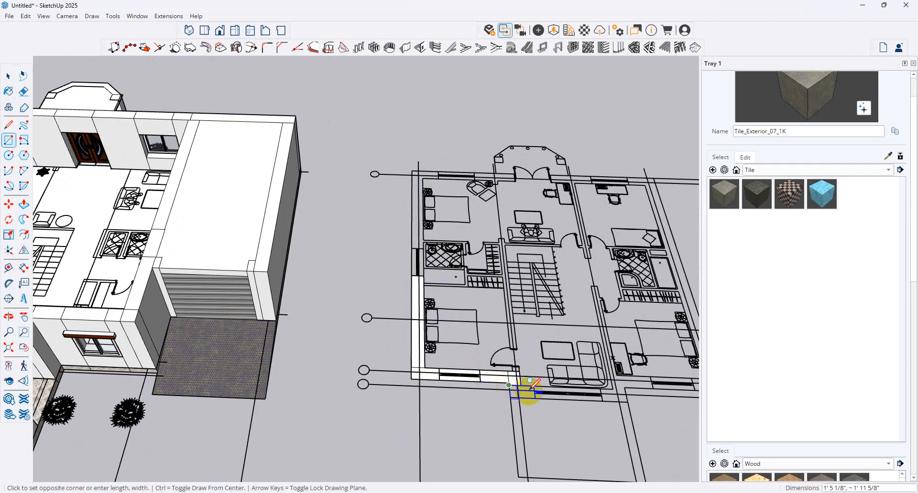
{"action": "left_click", "coordinate": [537, 398]}
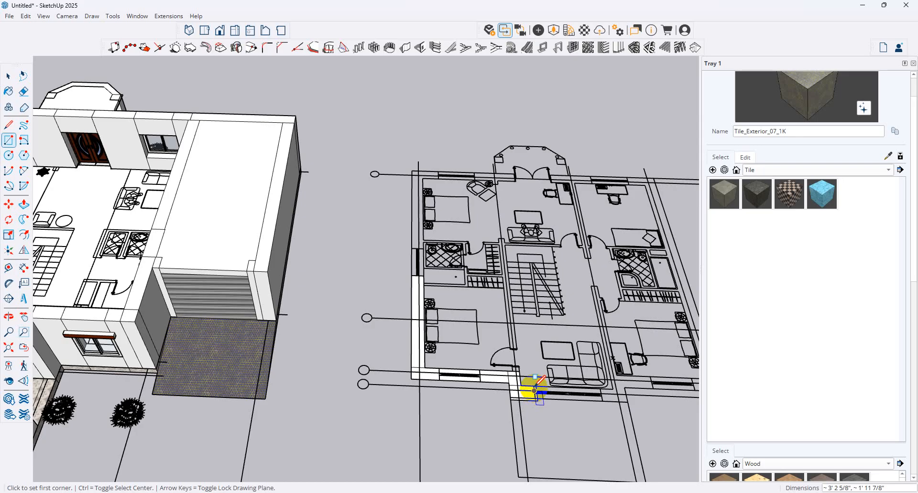
{"action": "left_click", "coordinate": [534, 386]}
{"action": "left_click", "coordinate": [510, 397]}
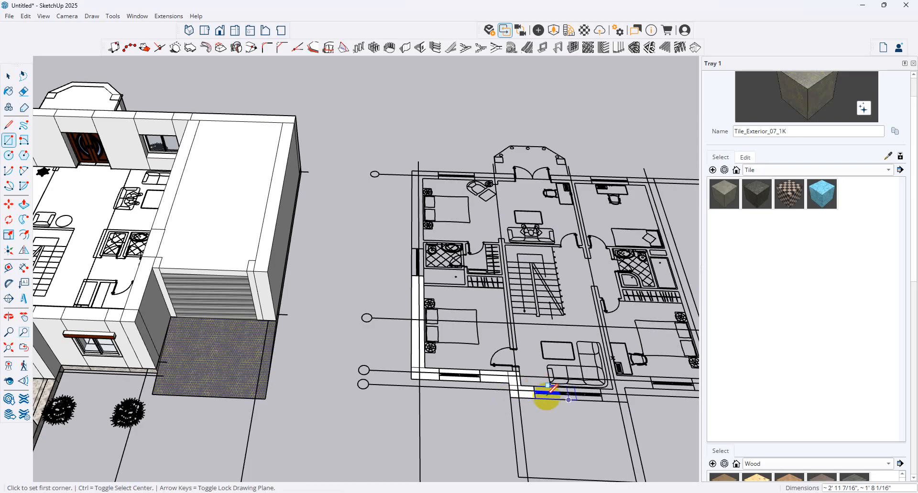
Step: Trace the wide central window opening, about 7' 11 1/4" long, and the 2' 11 7/16" pier beyond it, both 1' 8 1/16" deep
{"action": "left_click", "coordinate": [534, 385]}
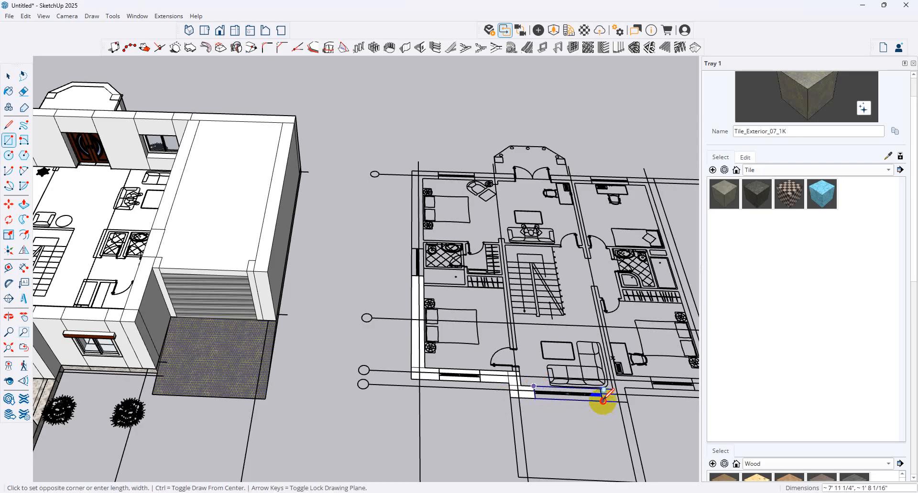
{"action": "left_click", "coordinate": [603, 400]}
{"action": "left_click", "coordinate": [600, 388]}
{"action": "left_click", "coordinate": [626, 401]}
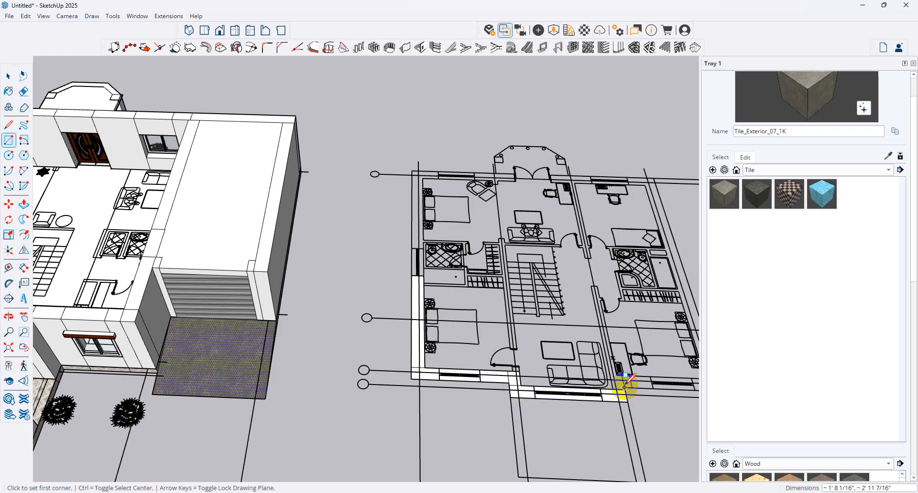
{"action": "left_click", "coordinate": [624, 375]}
{"action": "scroll", "coordinate": [622, 378], "scroll_direction": "up", "scroll_amount": 5}
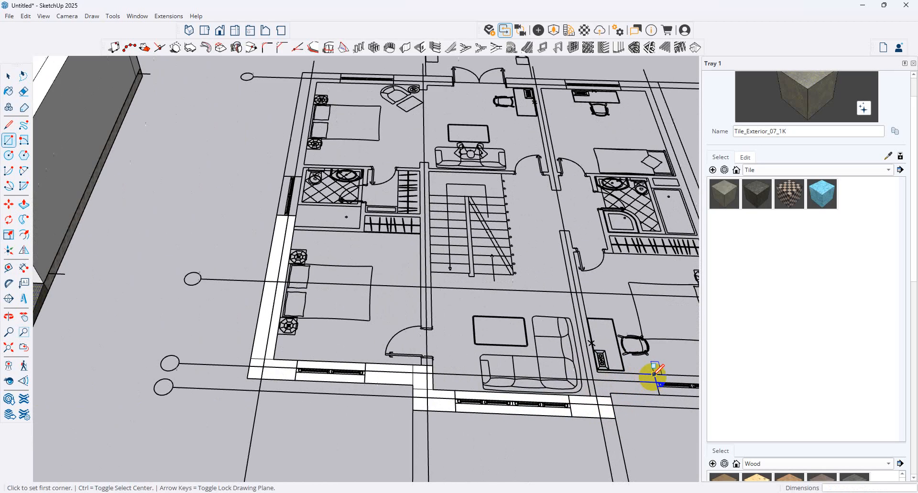
{"action": "left_click", "coordinate": [591, 397]}
{"action": "scroll", "coordinate": [478, 383], "scroll_direction": "down", "scroll_amount": 3}
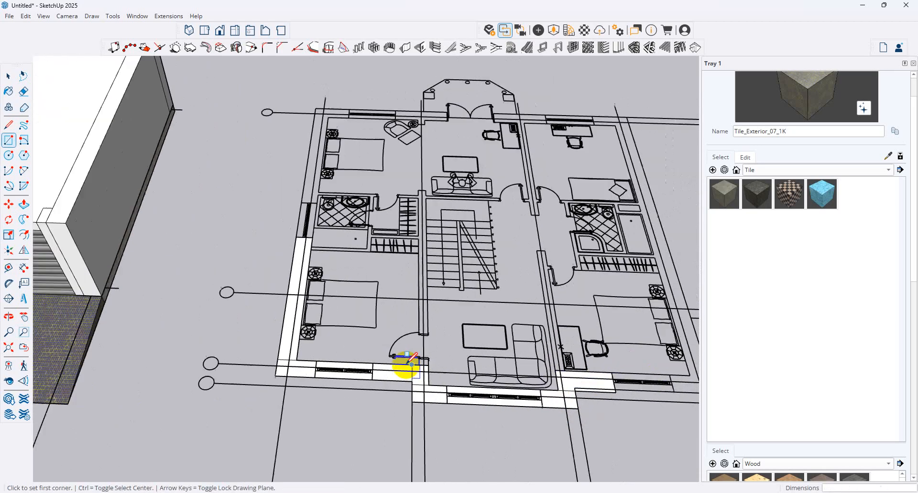
{"action": "scroll", "coordinate": [621, 387], "scroll_direction": "up", "scroll_amount": 3}
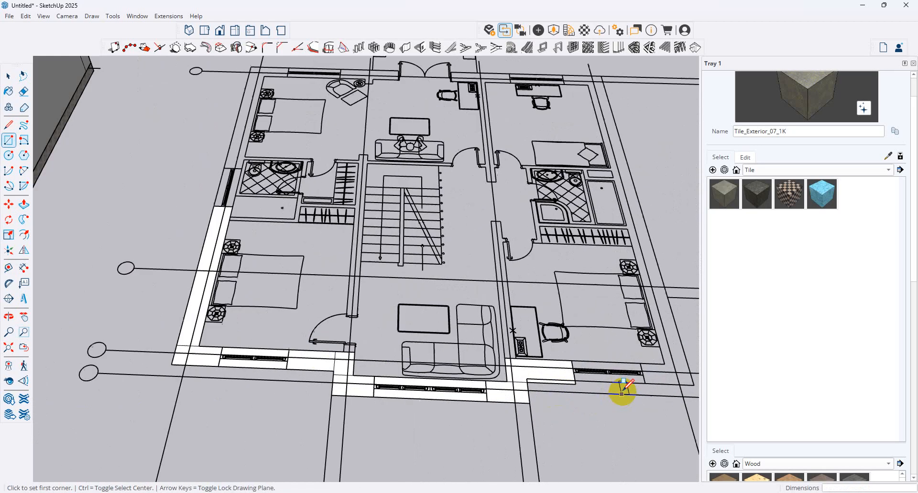
Step: Trace the front wall before the right window as a 4' 7/16" by 1' 8 1/16" rectangle and fill the small gap at the jog
{"action": "left_click", "coordinate": [574, 381]}
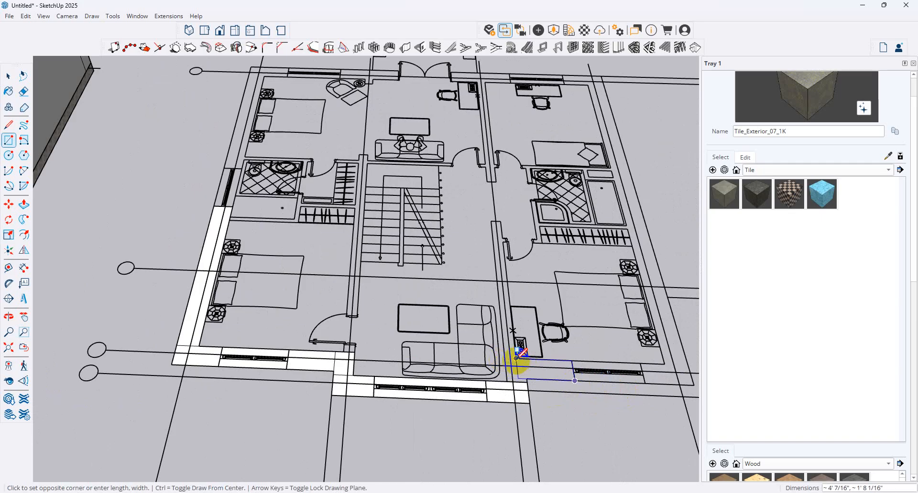
{"action": "left_click", "coordinate": [516, 358]}
{"action": "left_click", "coordinate": [516, 358]}
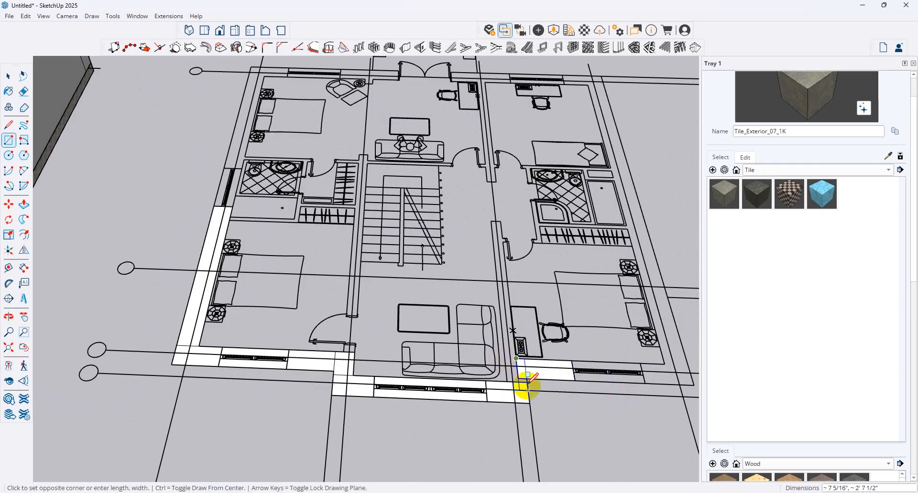
{"action": "key", "text": "Escape"}
{"action": "left_click", "coordinate": [527, 382]}
{"action": "left_click", "coordinate": [518, 377]}
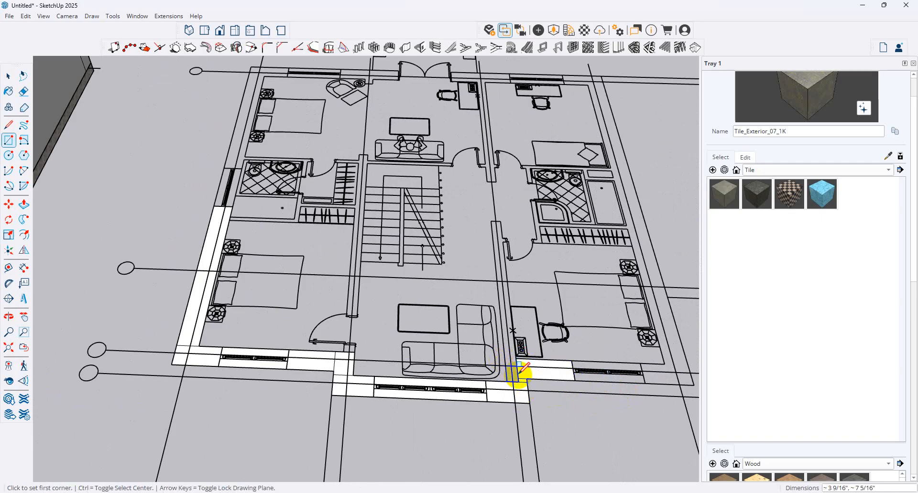
Step: Trace the right front window opening, about 4' 11 7/16" long, and the 3' 5 1/8" corner pier with rectangles 1' 8 1/16" deep
{"action": "scroll", "coordinate": [471, 368], "scroll_direction": "down", "scroll_amount": 3}
{"action": "scroll", "coordinate": [595, 369], "scroll_direction": "up", "scroll_amount": 4}
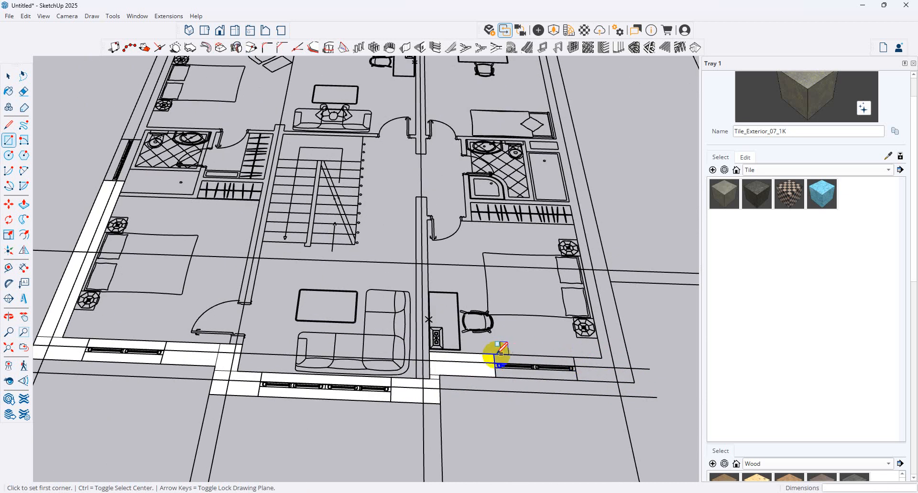
{"action": "left_click", "coordinate": [495, 354]}
{"action": "left_click", "coordinate": [577, 380]}
{"action": "left_click", "coordinate": [573, 358]}
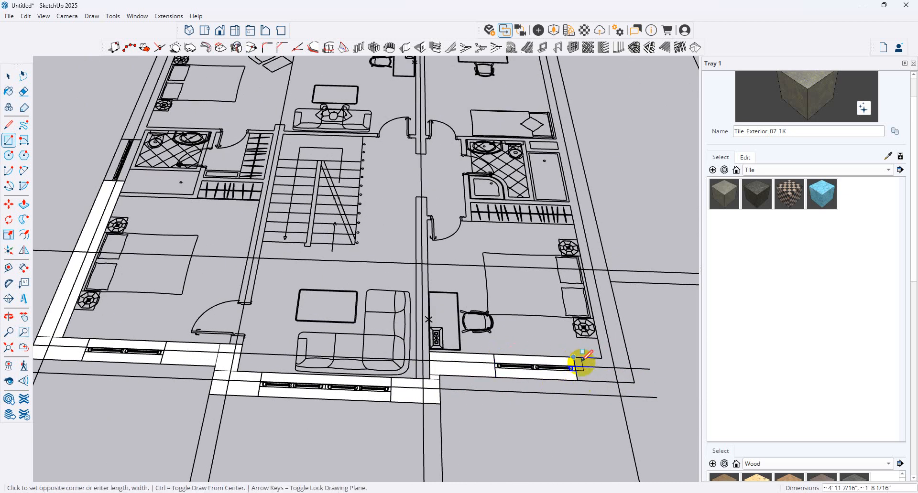
{"action": "left_click", "coordinate": [634, 382]}
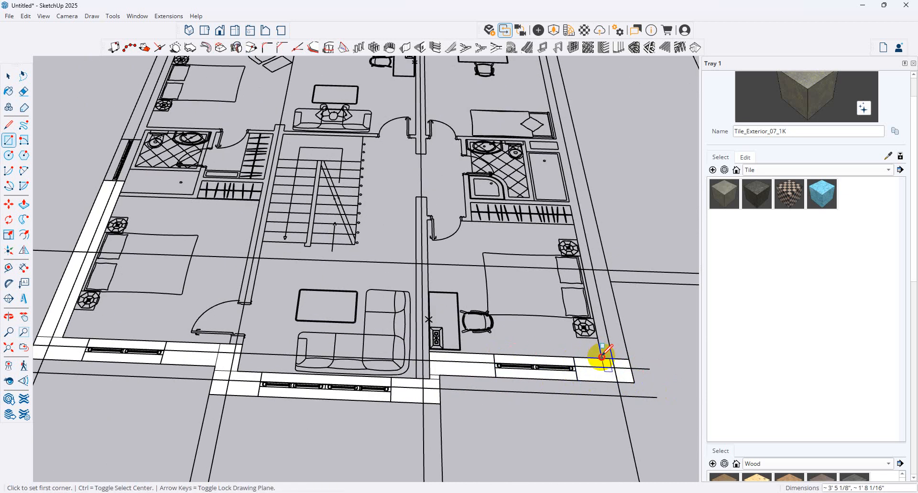
Step: Trace the right outer wall, about 1' 8 1/16" by 35' 9 1/2", and the back wall's corner piece up to its window
{"action": "scroll", "coordinate": [602, 356], "scroll_direction": "down", "scroll_amount": 5}
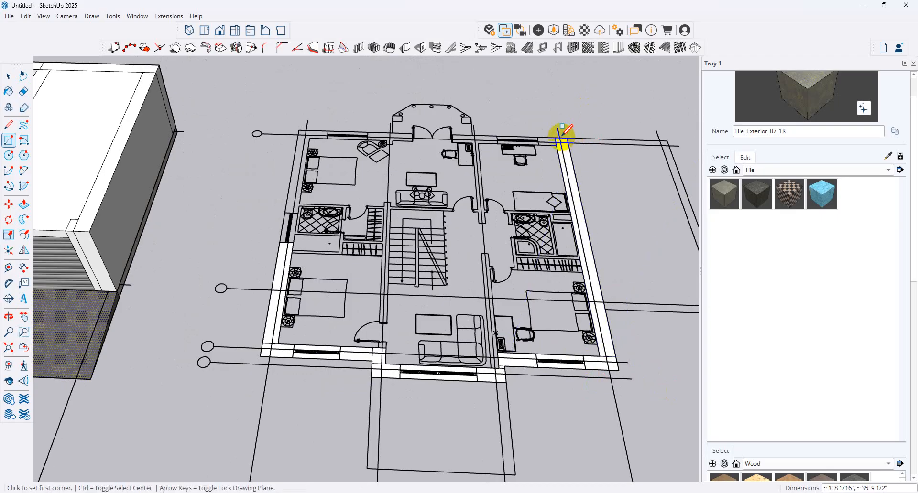
{"action": "scroll", "coordinate": [529, 130], "scroll_direction": "up", "scroll_amount": 3}
{"action": "left_click", "coordinate": [539, 138]}
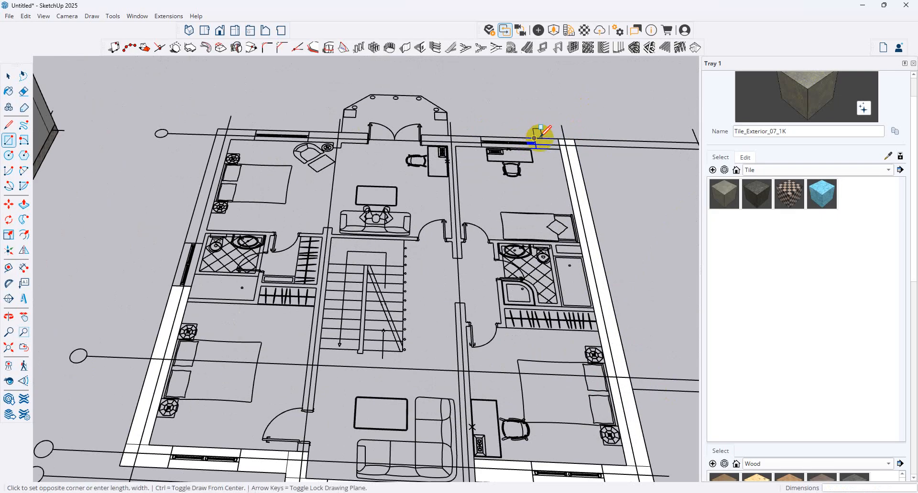
{"action": "left_click", "coordinate": [564, 147]}
{"action": "scroll", "coordinate": [483, 134], "scroll_direction": "up", "scroll_amount": 1}
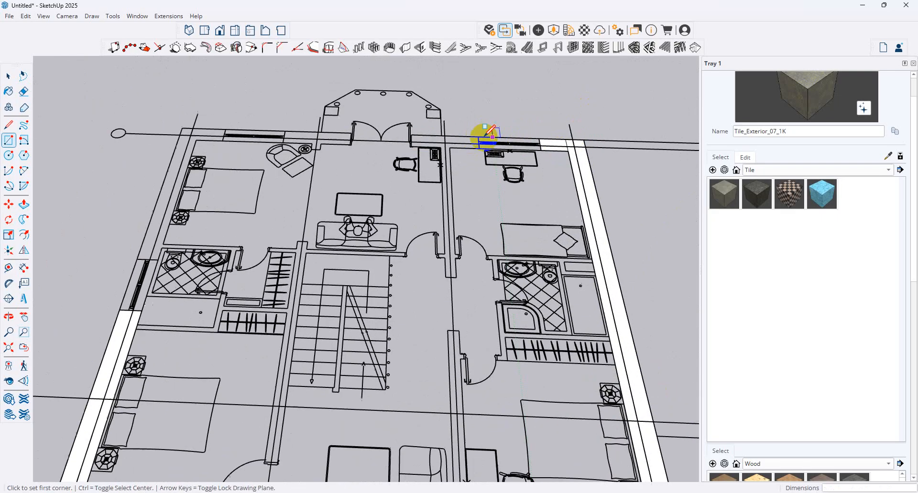
Step: Trace the right back window opening, about 5' 7 5/16" long, and the 6' 2 7/16" wall to the balcony door, both 1' 8 1/16" deep
{"action": "left_click", "coordinate": [478, 137]}
{"action": "left_click", "coordinate": [543, 149]}
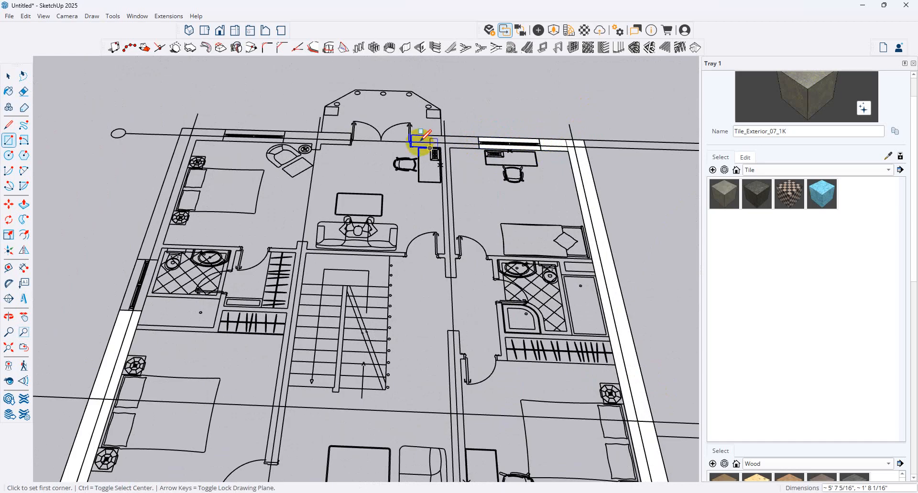
{"action": "left_click", "coordinate": [411, 135]}
{"action": "left_click", "coordinate": [478, 146]}
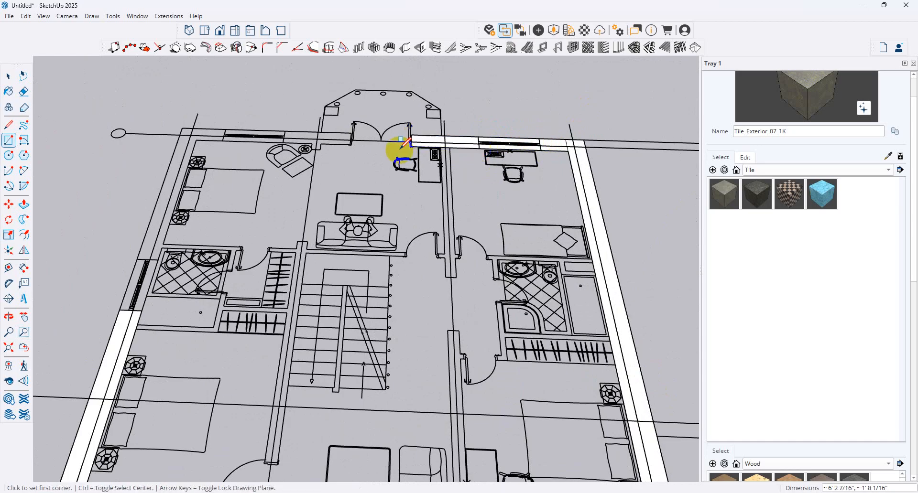
Step: Trace the back wall between the left back window and the balcony door with a rectangle
{"action": "left_click", "coordinate": [285, 130]}
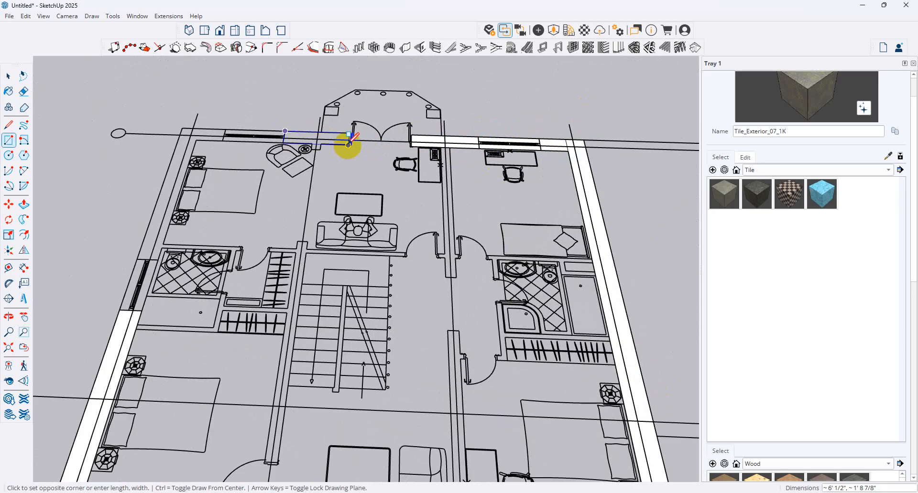
{"action": "left_click", "coordinate": [349, 143]}
{"action": "middle_click_drag", "start_coordinate": [289, 136], "coordinate": [320, 140]}
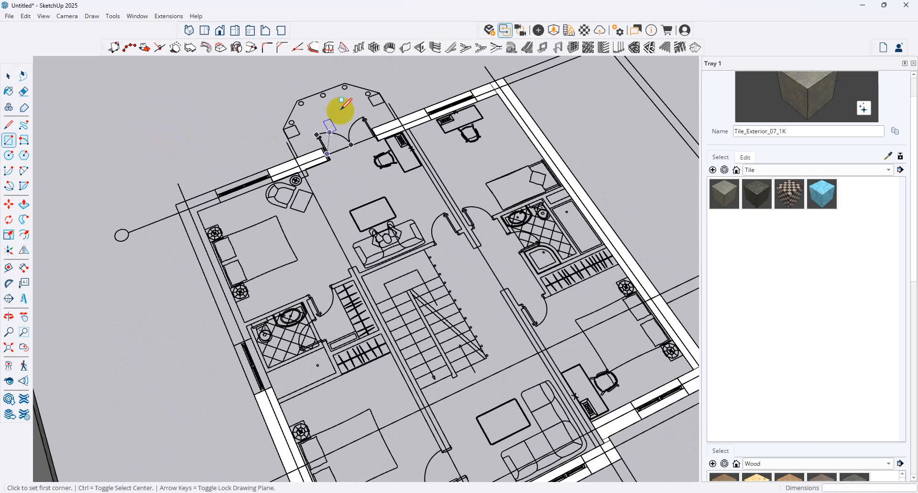
Step: Trace the left back window opening, about 5' 7 5/16" long, and the 4' 1 7/16" corner piece beside it with rectangles
{"action": "left_click", "coordinate": [215, 190]}
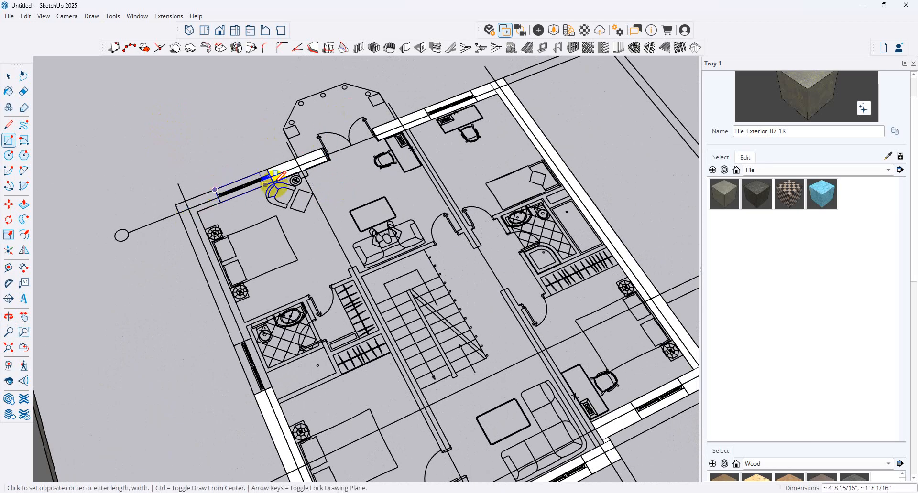
{"action": "left_click", "coordinate": [273, 182]}
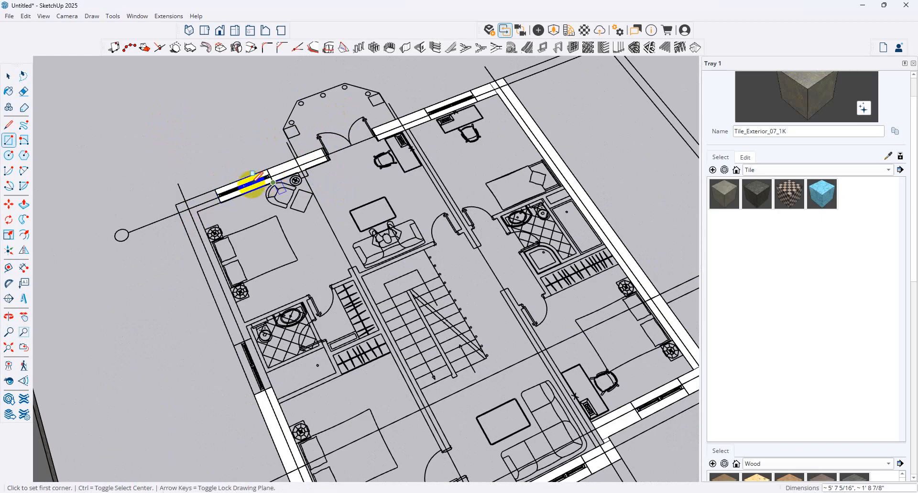
{"action": "left_click", "coordinate": [176, 204]}
{"action": "left_click", "coordinate": [220, 201]}
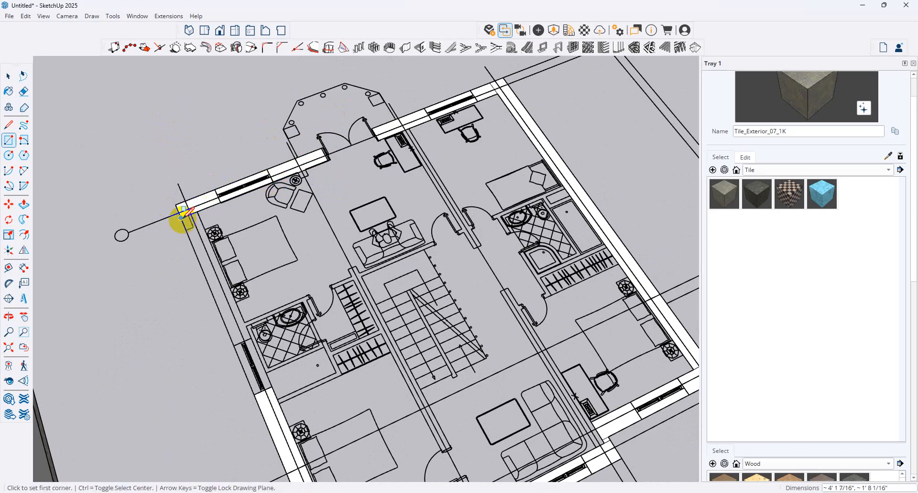
Step: Trace the left outer wall, about 14' 7" long, and its window opening, about 4' 11 7/16" long, with rectangles 1' 8 1/16" deep
{"action": "left_click", "coordinate": [180, 218]}
{"action": "left_click", "coordinate": [247, 337]}
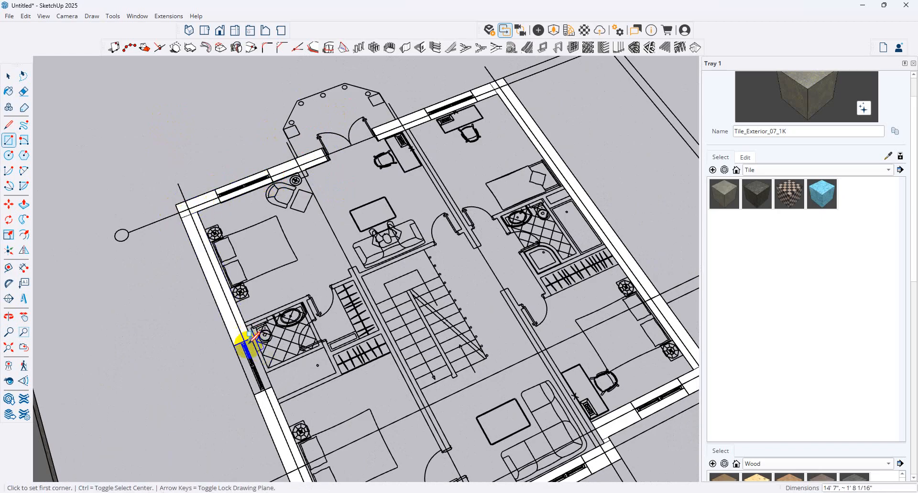
{"action": "left_click", "coordinate": [234, 346]}
{"action": "left_click", "coordinate": [271, 388]}
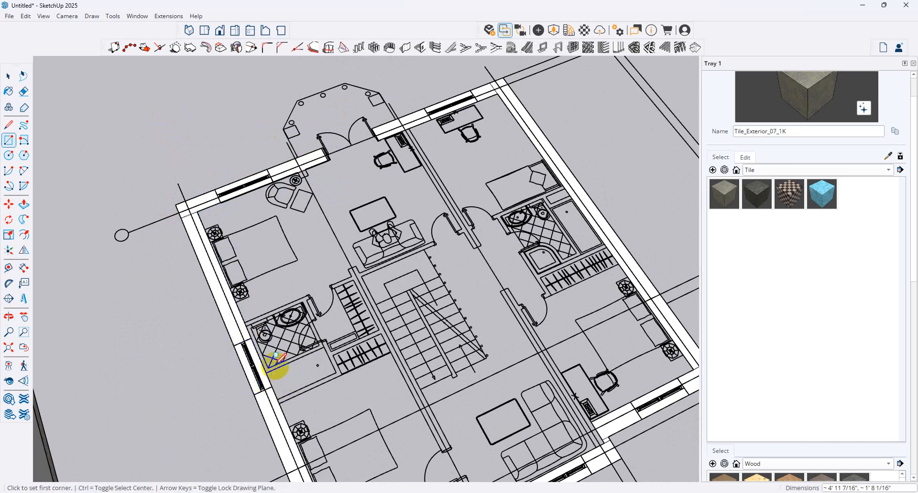
Step: Draw a rectangle about 30' 5 1/16" by 13' 10 5/8" over the area beside the plan's right outer wall
{"action": "scroll", "coordinate": [278, 320], "scroll_direction": "down", "scroll_amount": 2}
{"action": "scroll", "coordinate": [284, 320], "scroll_direction": "down", "scroll_amount": 3}
{"action": "middle_click_drag", "start_coordinate": [467, 382], "coordinate": [423, 361]}
{"action": "scroll", "coordinate": [360, 240], "scroll_direction": "up", "scroll_amount": 3}
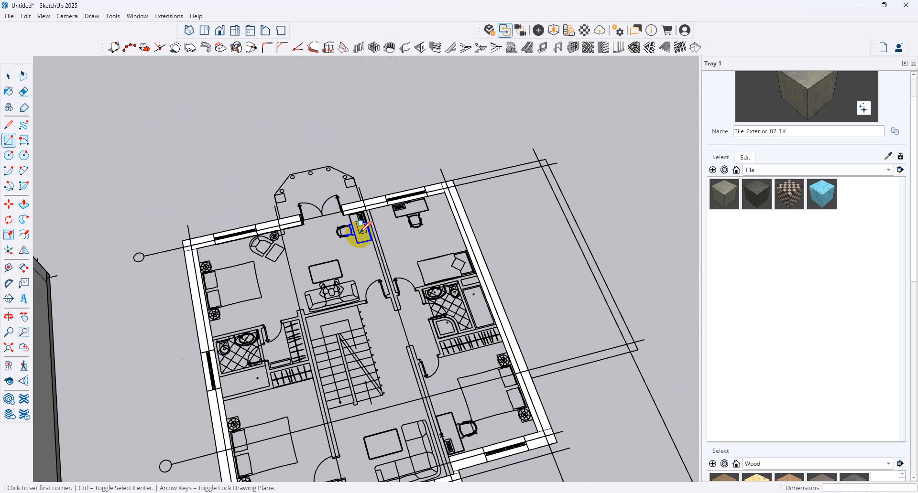
{"action": "scroll", "coordinate": [368, 239], "scroll_direction": "down", "scroll_amount": 3}
{"action": "scroll", "coordinate": [328, 196], "scroll_direction": "up", "scroll_amount": 3}
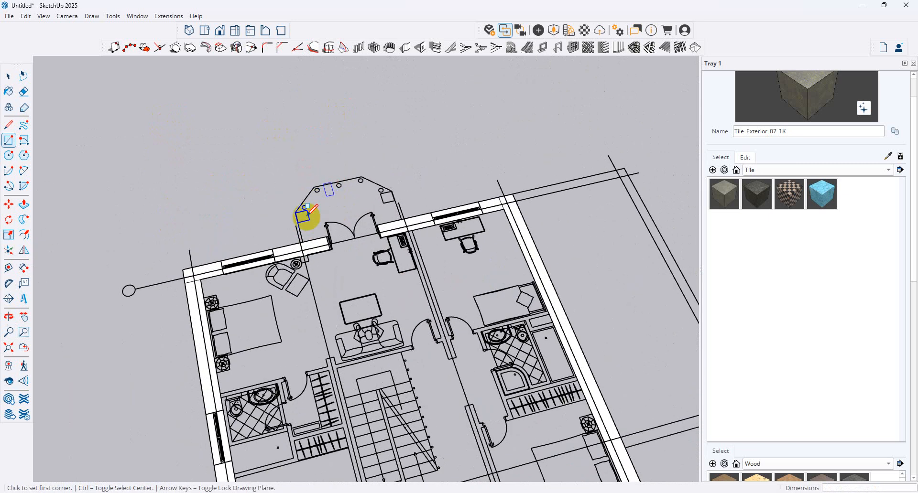
{"action": "scroll", "coordinate": [377, 229], "scroll_direction": "down", "scroll_amount": 4}
{"action": "middle_click_drag", "start_coordinate": [580, 342], "coordinate": [506, 341]}
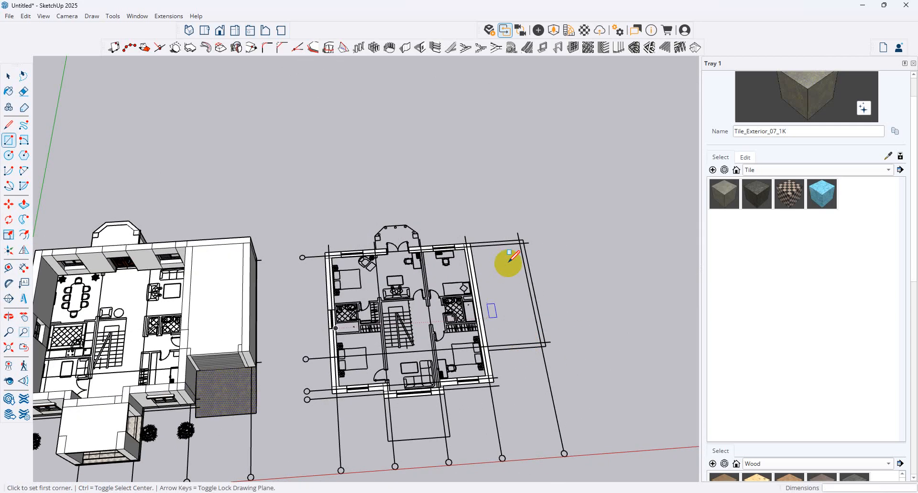
{"action": "left_click", "coordinate": [471, 243]}
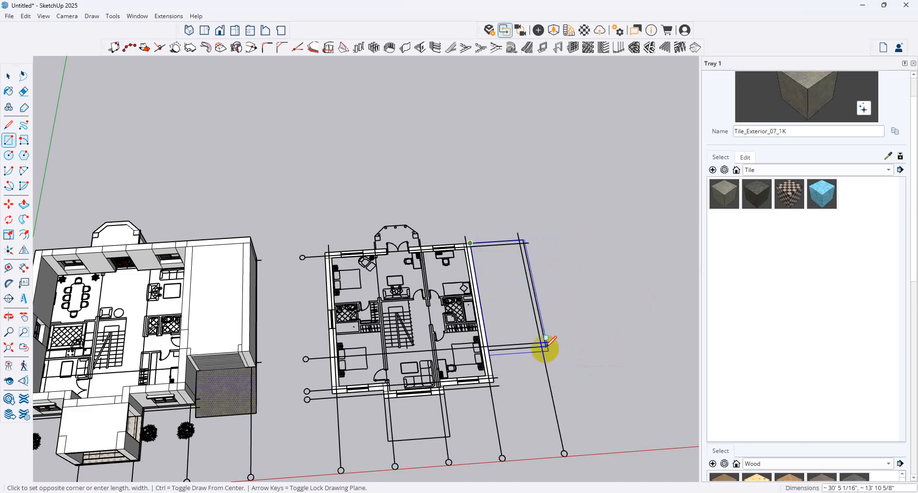
{"action": "left_click", "coordinate": [545, 346]}
Step: Trace the two square balcony columns with rectangles about 1' 3 3/4" by 1' 3 3/4"
{"action": "scroll", "coordinate": [379, 228], "scroll_direction": "up", "scroll_amount": 5}
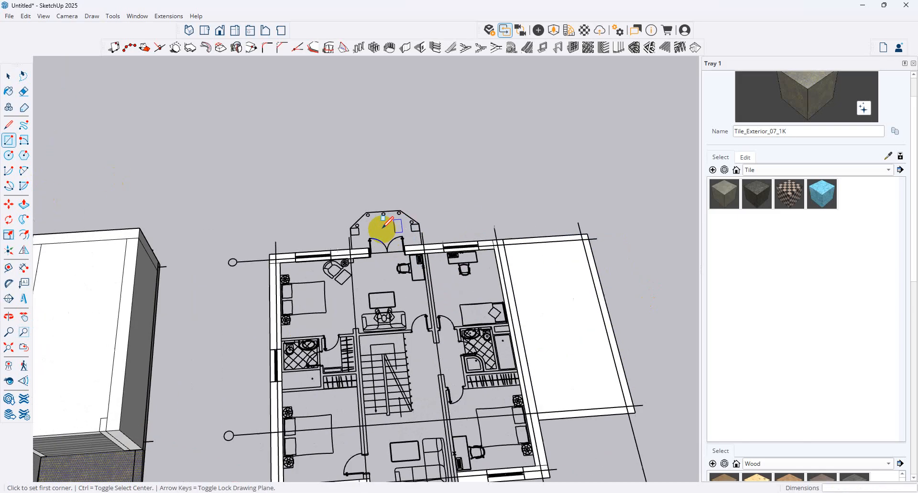
{"action": "scroll", "coordinate": [349, 226], "scroll_direction": "up", "scroll_amount": 2}
{"action": "left_click", "coordinate": [337, 228]}
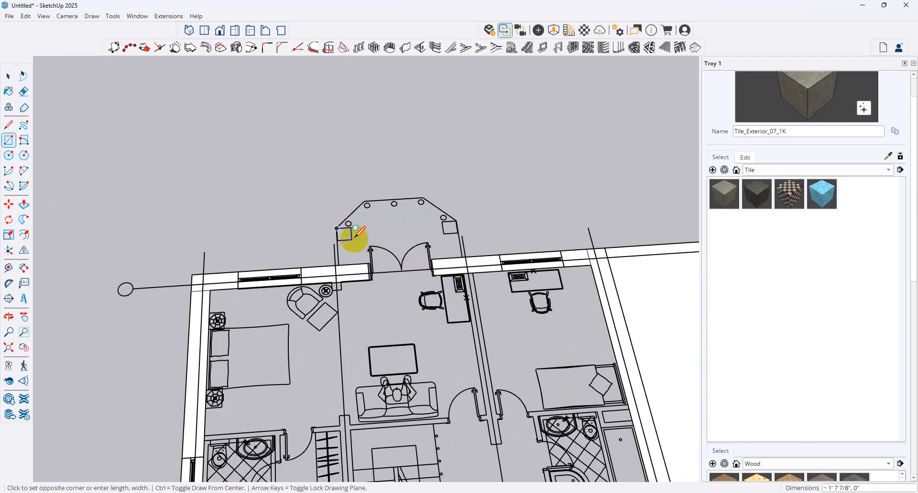
{"action": "left_click", "coordinate": [351, 239]}
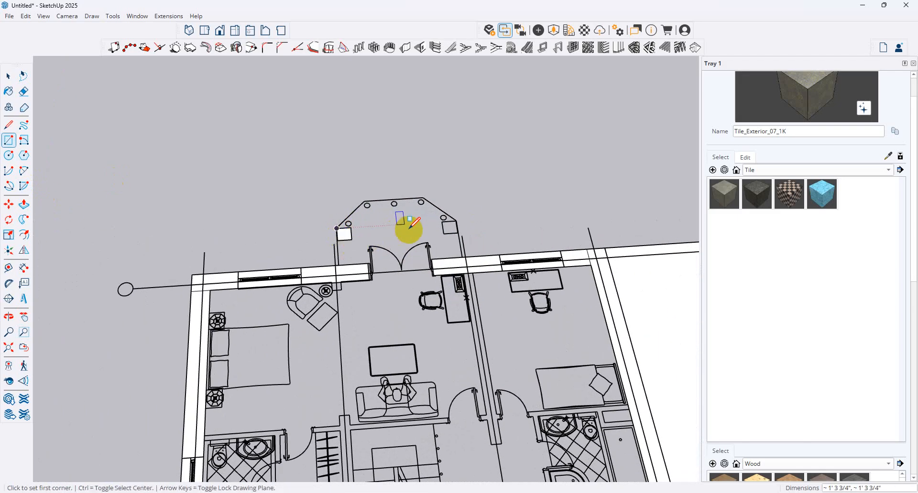
{"action": "left_click", "coordinate": [442, 222]}
{"action": "left_click", "coordinate": [457, 233]}
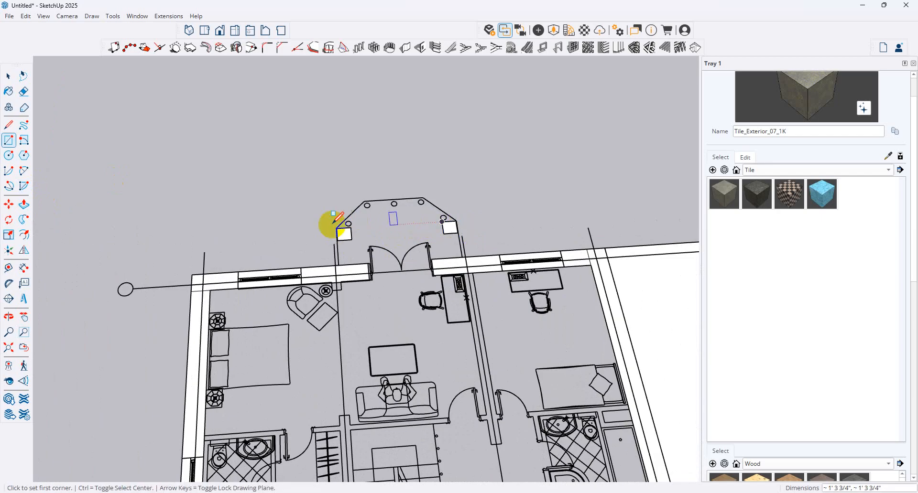
Step: Trace the round balcony post beside the left square column with a circle about 3 1/8" in radius
{"action": "left_click", "coordinate": [9, 155]}
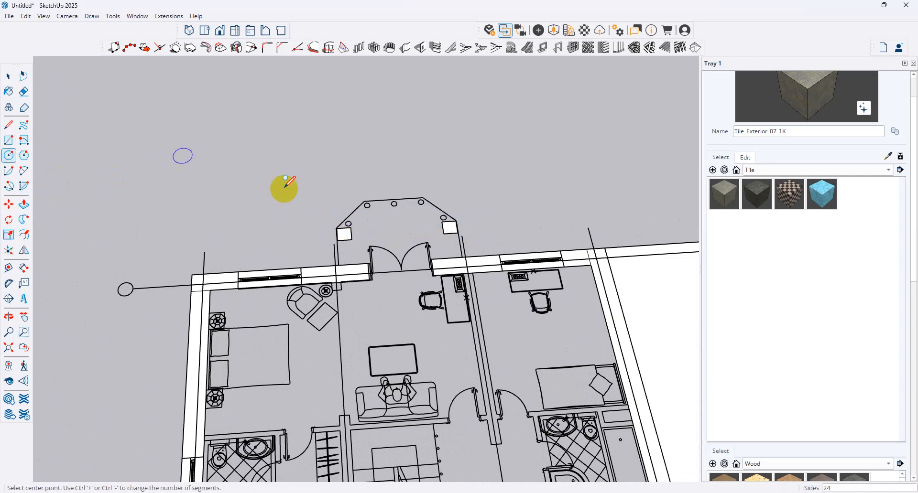
{"action": "scroll", "coordinate": [354, 225], "scroll_direction": "up", "scroll_amount": 3}
{"action": "scroll", "coordinate": [349, 221], "scroll_direction": "up", "scroll_amount": 1}
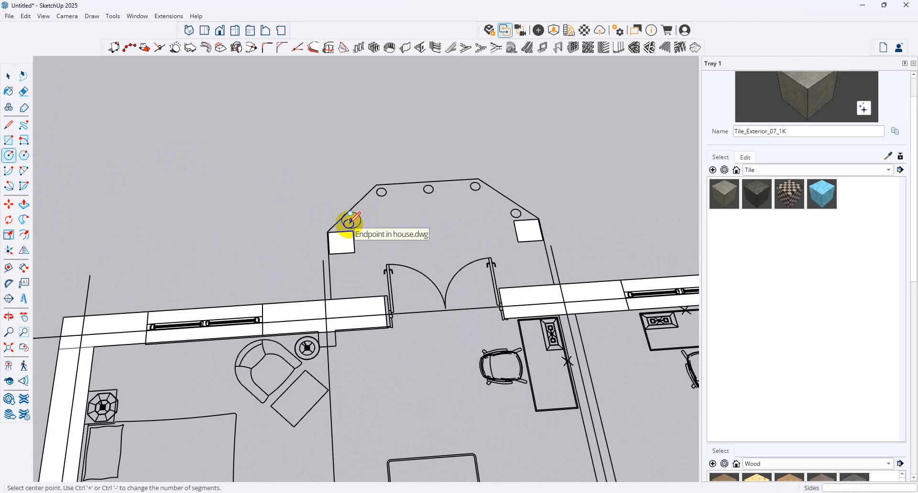
{"action": "scroll", "coordinate": [349, 221], "scroll_direction": "up", "scroll_amount": 2}
{"action": "left_click", "coordinate": [349, 222]}
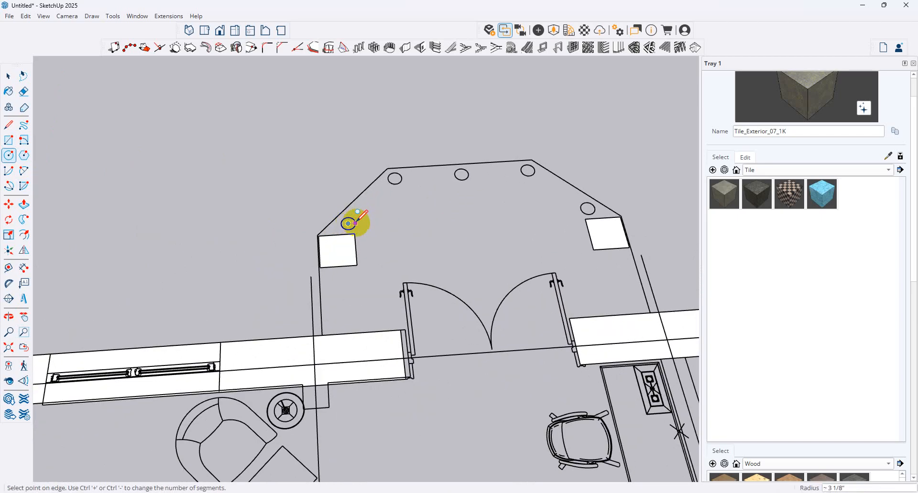
{"action": "left_click", "coordinate": [355, 223]}
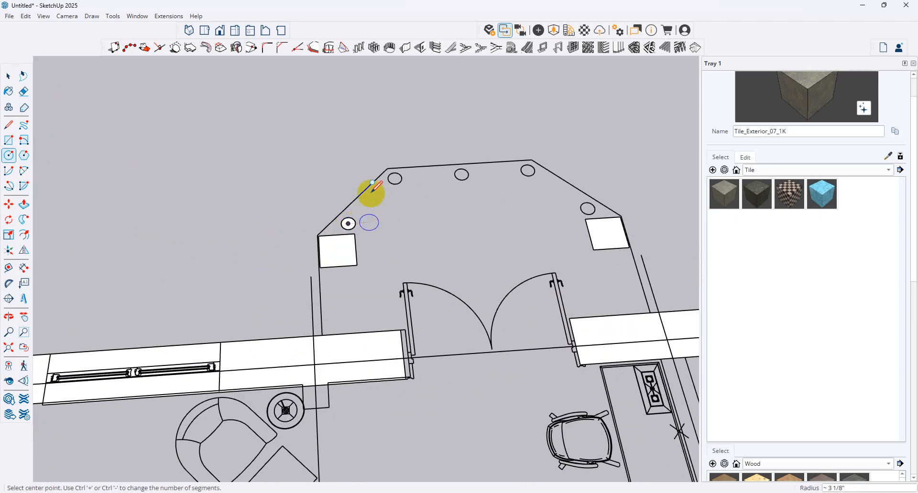
Step: Trace the left and middle posts along the balcony's outer edge with circles about 3 1/8" and 3 5/16" in radius
{"action": "left_click", "coordinate": [395, 179]}
{"action": "left_click", "coordinate": [402, 180]}
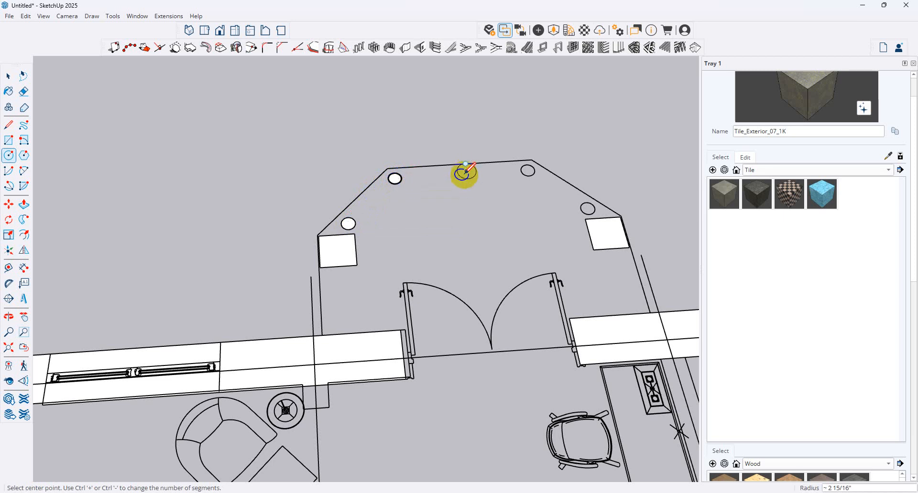
{"action": "scroll", "coordinate": [394, 181], "scroll_direction": "up", "scroll_amount": 2}
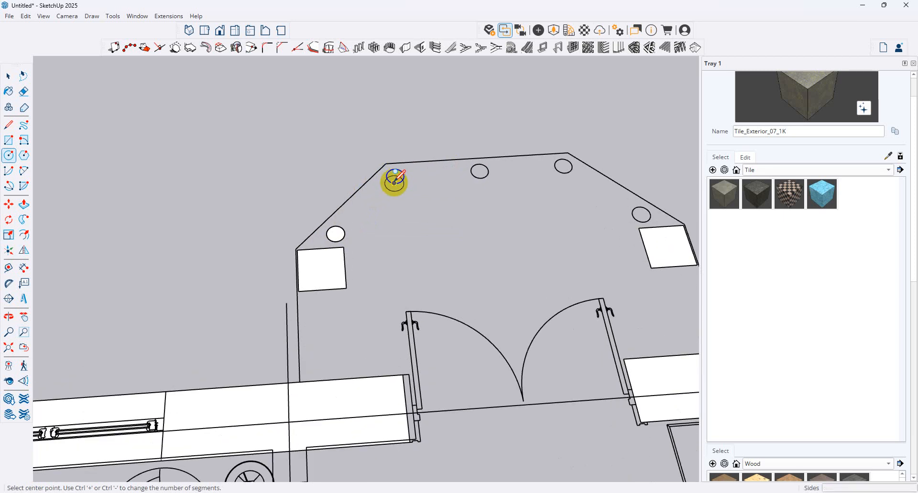
{"action": "left_click", "coordinate": [395, 176]}
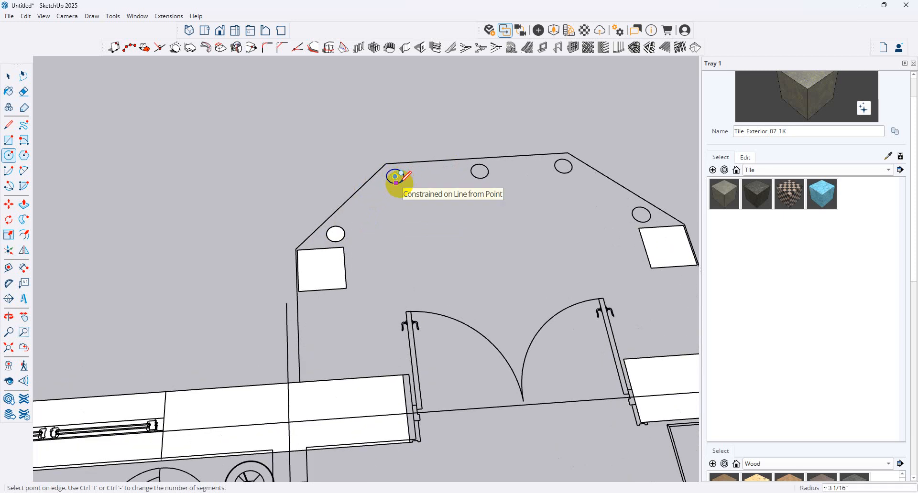
{"action": "left_click", "coordinate": [396, 183]}
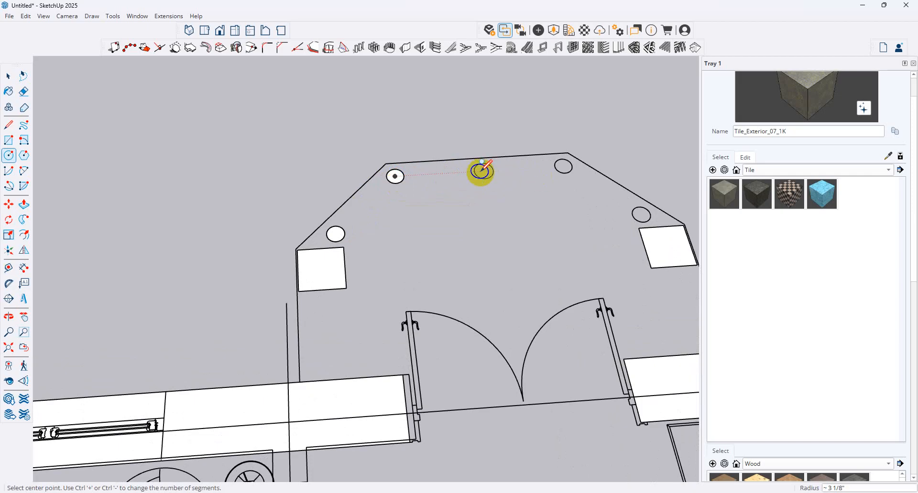
{"action": "scroll", "coordinate": [479, 171], "scroll_direction": "up", "scroll_amount": 2}
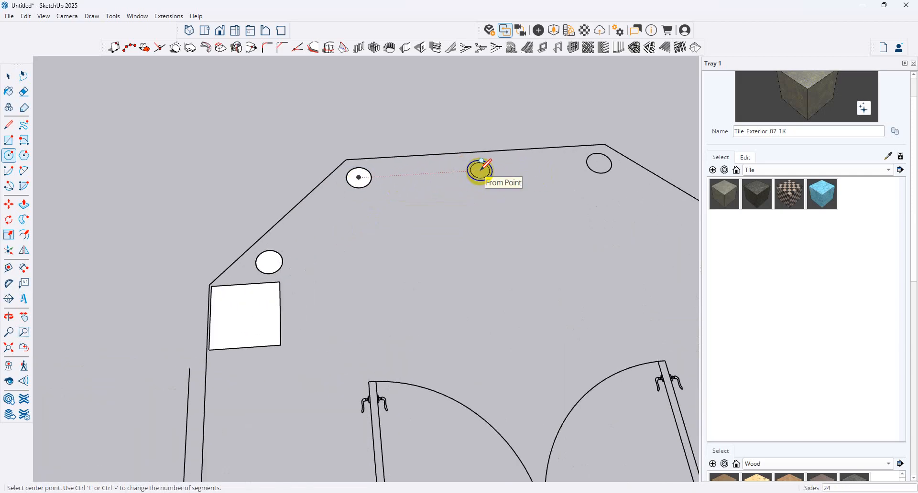
{"action": "left_click", "coordinate": [480, 171]}
{"action": "left_click", "coordinate": [492, 171]}
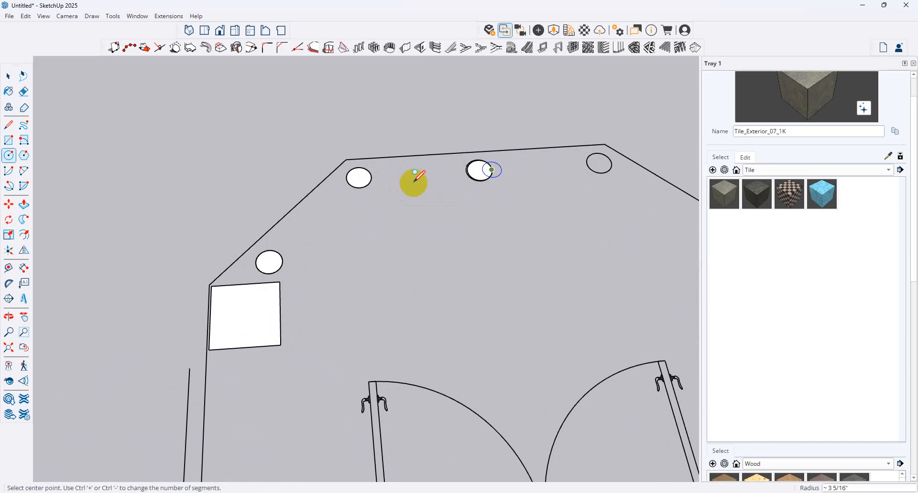
{"action": "scroll", "coordinate": [421, 239], "scroll_direction": "down", "scroll_amount": 1}
{"action": "scroll", "coordinate": [428, 240], "scroll_direction": "down", "scroll_amount": 1}
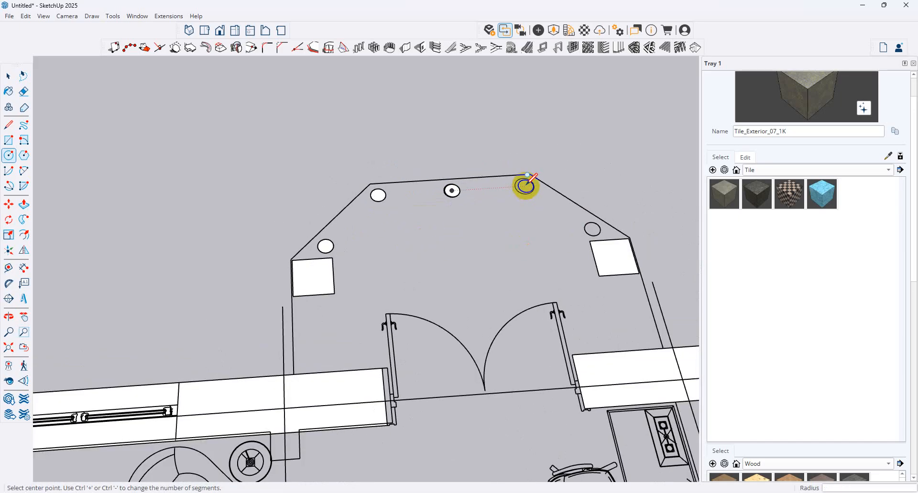
{"action": "left_click", "coordinate": [526, 186]}
{"action": "left_click", "coordinate": [533, 186]}
{"action": "left_click", "coordinate": [8, 76]}
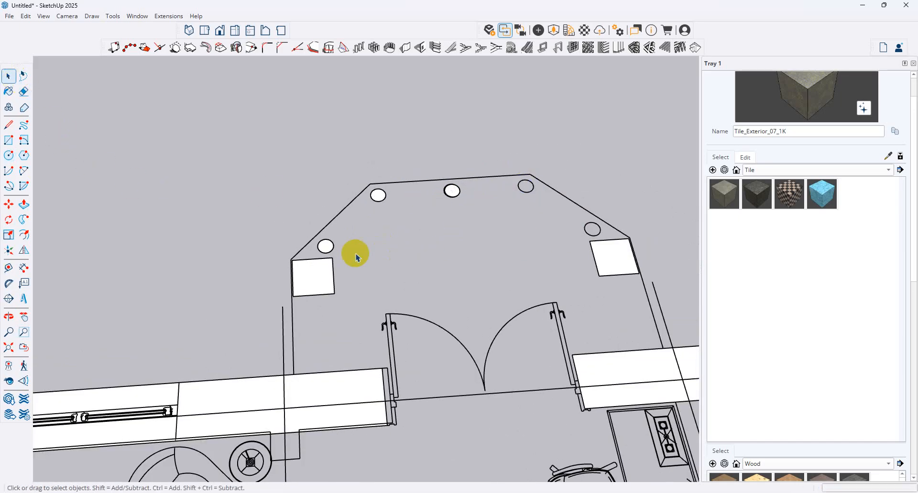
Step: Copy the post circle beside the left square column about 8' 10 5/8" along the red axis, then onto the outer edge's right post
{"action": "left_click", "coordinate": [9, 204]}
{"action": "key", "text": "ctrl"}
{"action": "left_click", "coordinate": [325, 245]}
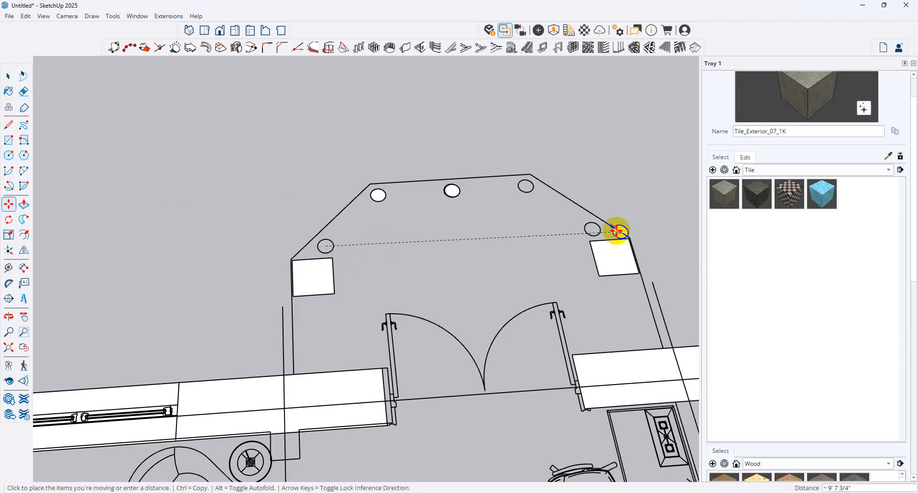
{"action": "scroll", "coordinate": [593, 229], "scroll_direction": "up", "scroll_amount": 3}
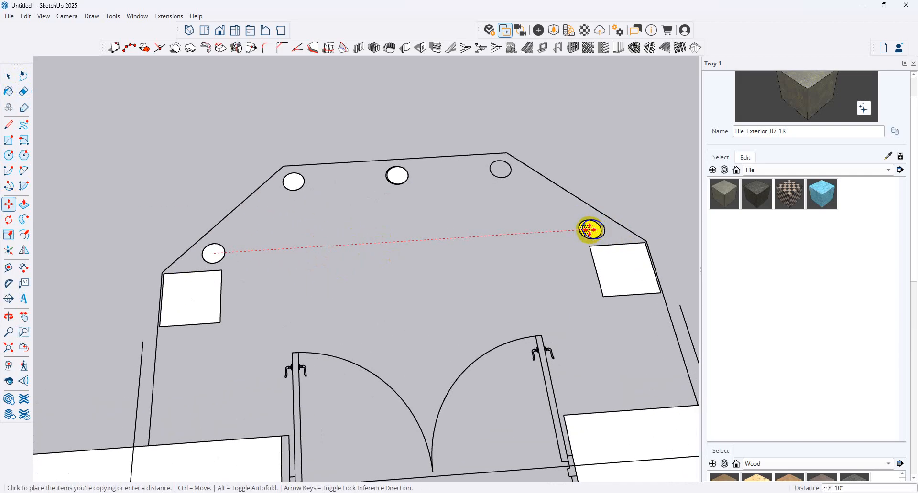
{"action": "scroll", "coordinate": [591, 230], "scroll_direction": "up", "scroll_amount": 1}
{"action": "scroll", "coordinate": [593, 230], "scroll_direction": "up", "scroll_amount": 1}
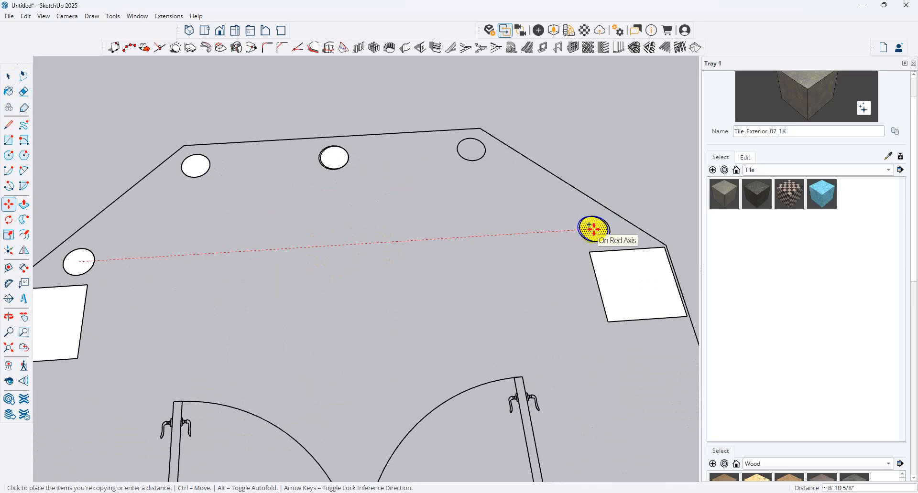
{"action": "left_click", "coordinate": [593, 229]}
{"action": "left_click", "coordinate": [593, 228]}
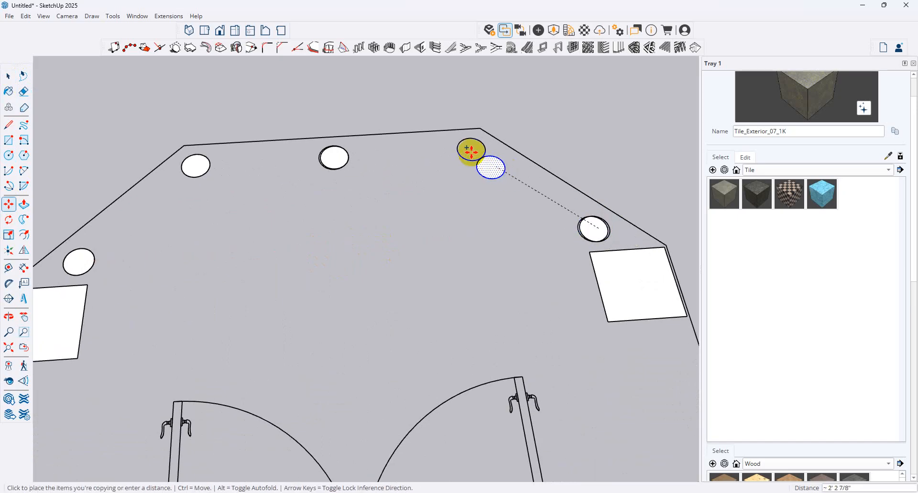
{"action": "left_click", "coordinate": [471, 149]}
Step: Extrude the back wall section left of the balcony door and the left back corner piece up 10'
{"action": "scroll", "coordinate": [435, 156], "scroll_direction": "down", "scroll_amount": 5}
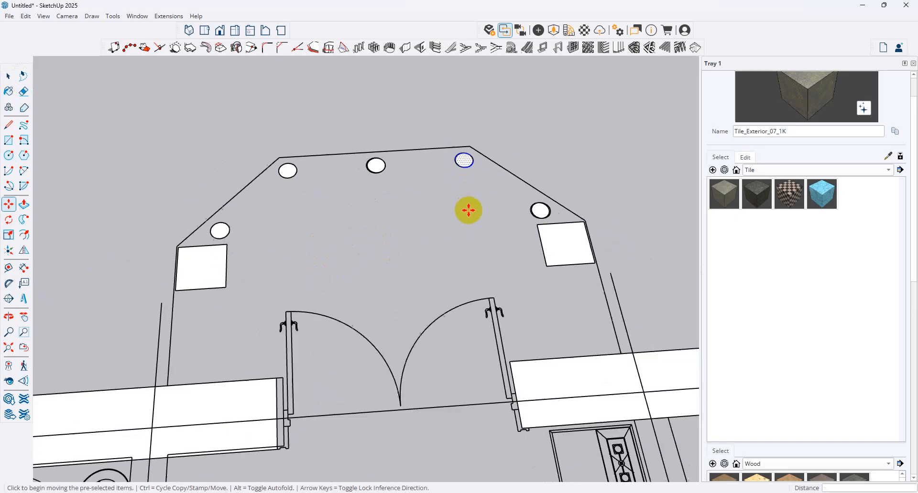
{"action": "scroll", "coordinate": [402, 267], "scroll_direction": "down", "scroll_amount": 3}
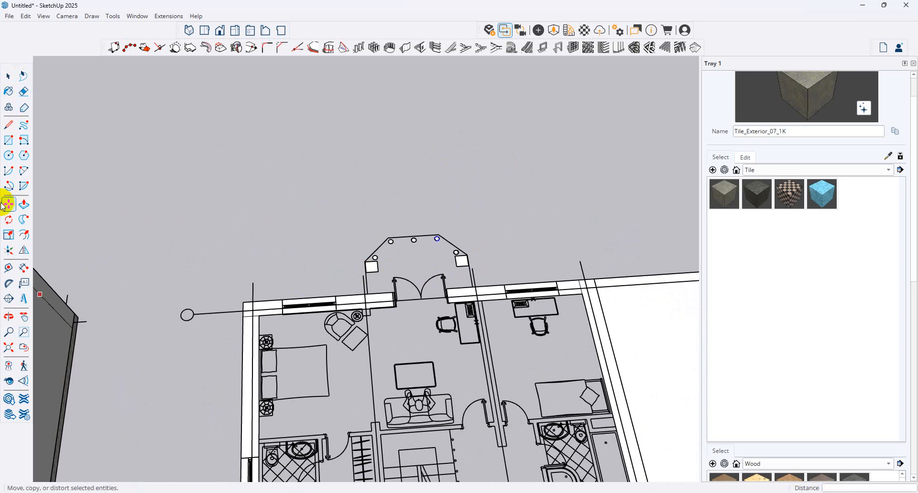
{"action": "left_click", "coordinate": [23, 206]}
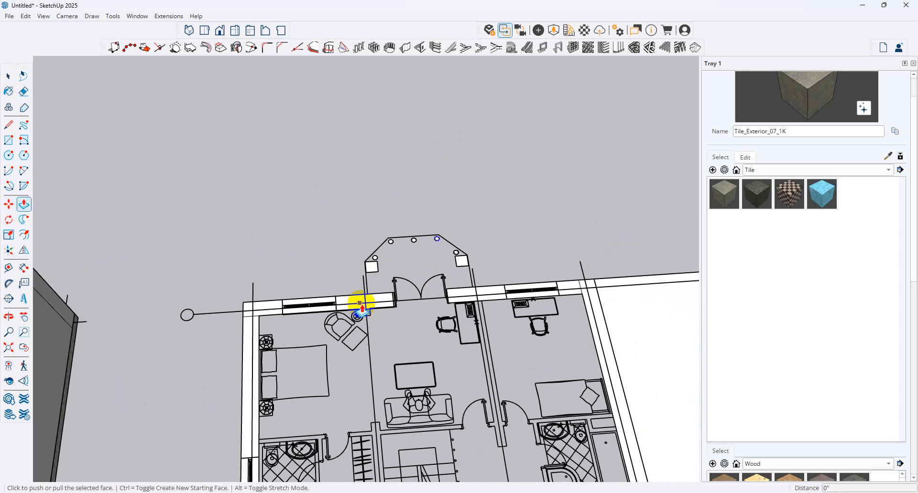
{"action": "left_click", "coordinate": [361, 306]}
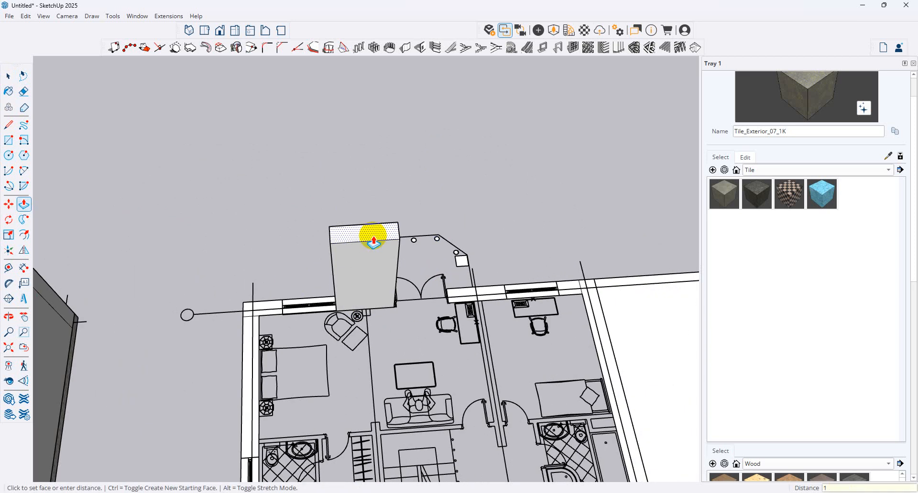
{"action": "key", "text": "Return"}
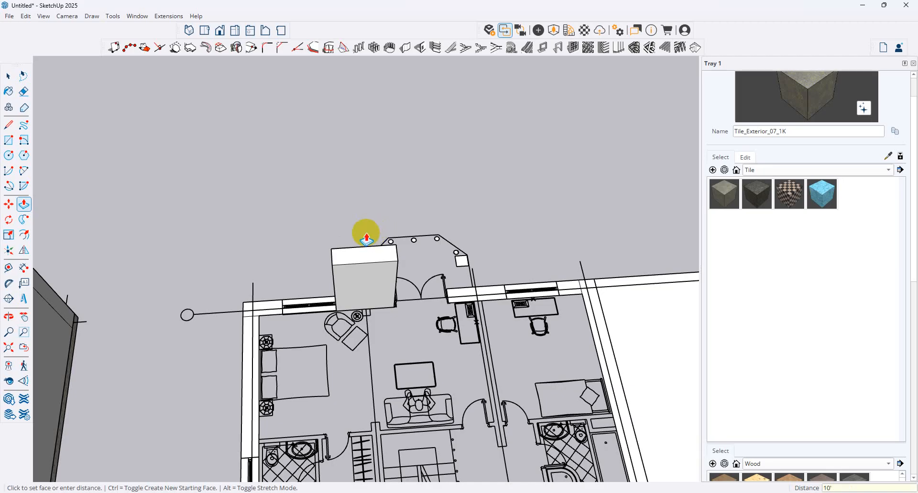
{"action": "double_click", "coordinate": [248, 311]}
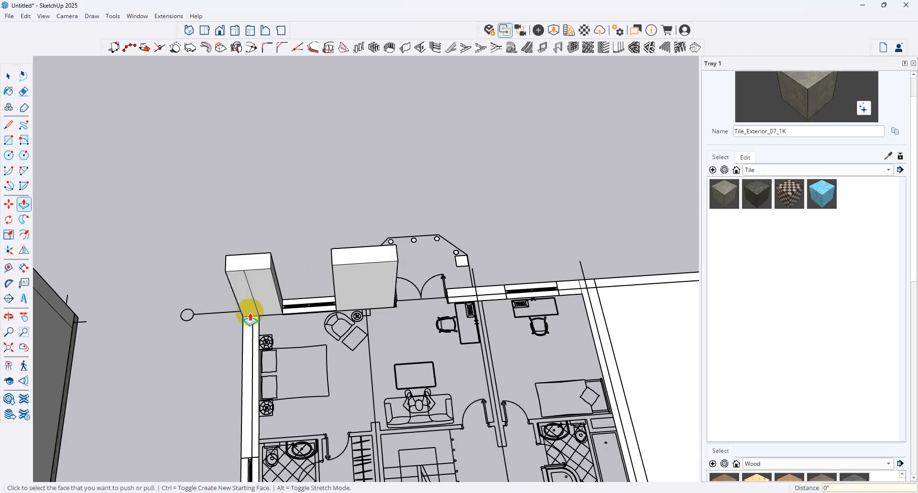
Step: Extrude the left wall's rear part, the back wall section right of the balcony door, the right back corner piece and the right wall up 10'
{"action": "double_click", "coordinate": [245, 378]}
{"action": "double_click", "coordinate": [463, 290]}
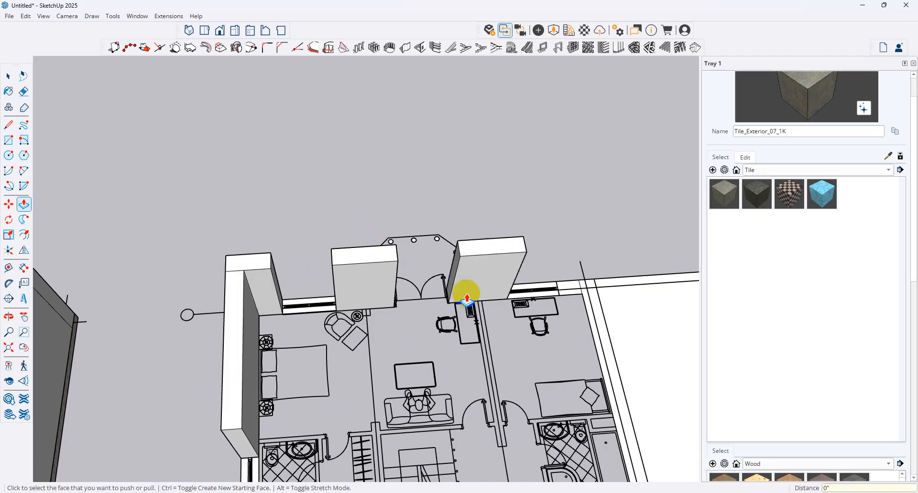
{"action": "double_click", "coordinate": [569, 289]}
{"action": "double_click", "coordinate": [593, 305]}
Step: Extrude the right front corner piece, the front wall section beside it and both end pieces of the front bay up 10'
{"action": "scroll", "coordinate": [444, 306], "scroll_direction": "down", "scroll_amount": 2}
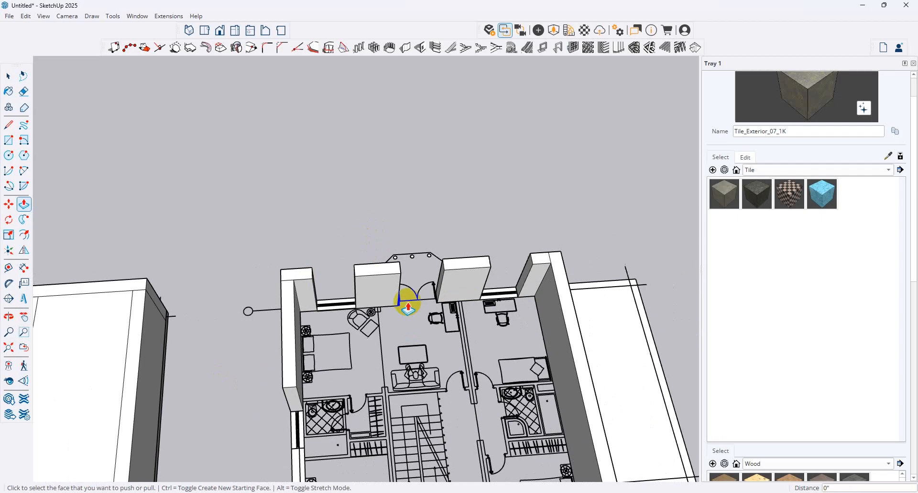
{"action": "scroll", "coordinate": [486, 425], "scroll_direction": "down", "scroll_amount": 4}
{"action": "scroll", "coordinate": [486, 409], "scroll_direction": "up", "scroll_amount": 3}
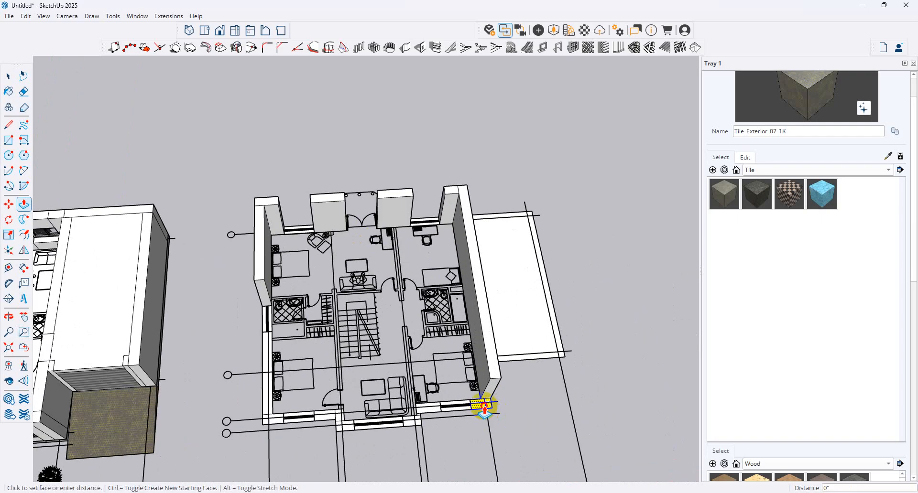
{"action": "double_click", "coordinate": [485, 407]}
{"action": "double_click", "coordinate": [427, 406]}
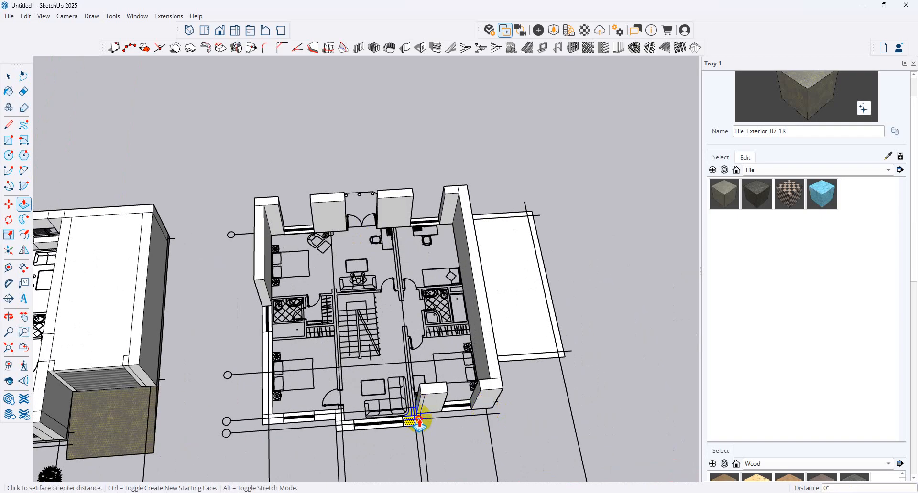
{"action": "double_click", "coordinate": [419, 421]}
{"action": "scroll", "coordinate": [287, 411], "scroll_direction": "up", "scroll_amount": 5}
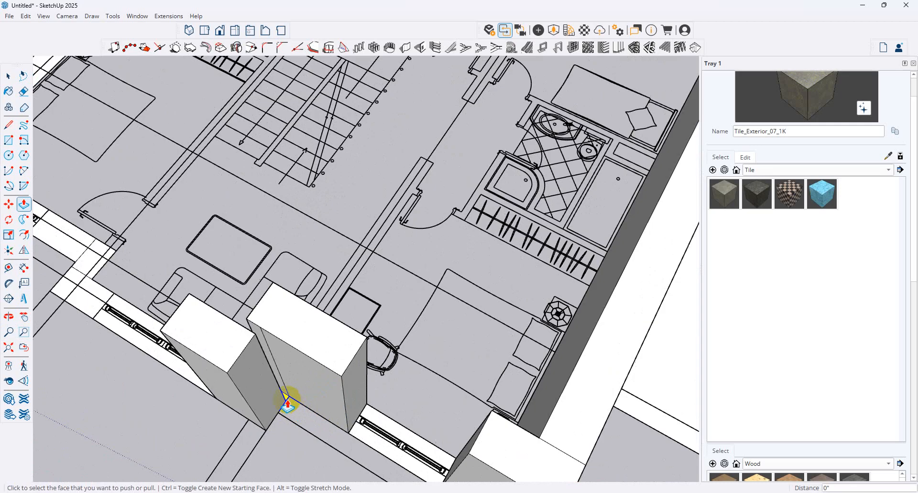
{"action": "scroll", "coordinate": [287, 401], "scroll_direction": "up", "scroll_amount": 2}
{"action": "scroll", "coordinate": [256, 415], "scroll_direction": "down", "scroll_amount": 5}
{"action": "scroll", "coordinate": [200, 315], "scroll_direction": "up", "scroll_amount": 4}
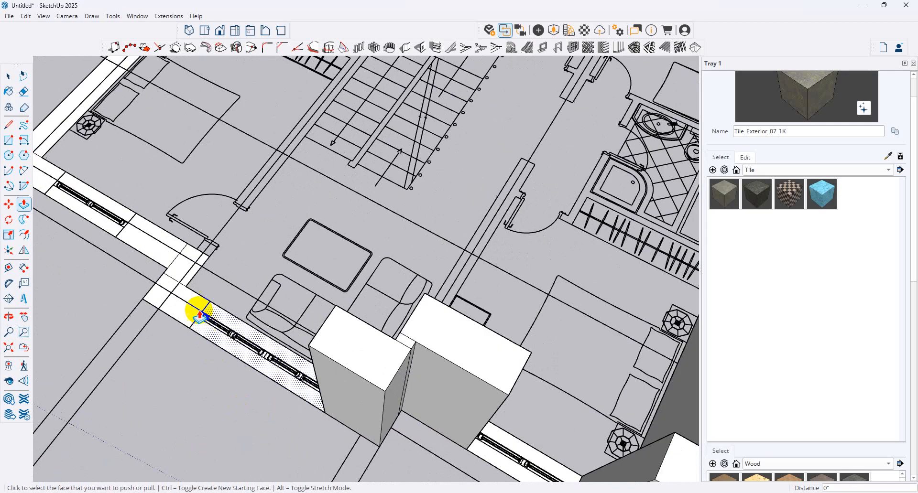
{"action": "double_click", "coordinate": [195, 308]}
Step: Extrude the front wall section left of the bay and the small piece joining it to the bay up 10'
{"action": "middle_click_drag", "start_coordinate": [232, 242], "coordinate": [425, 249]}
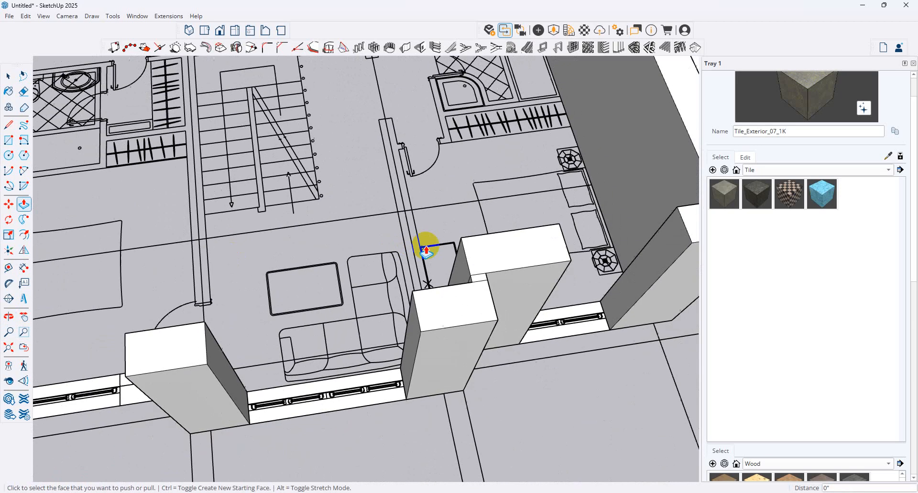
{"action": "scroll", "coordinate": [425, 248], "scroll_direction": "down", "scroll_amount": 2}
{"action": "scroll", "coordinate": [374, 365], "scroll_direction": "up", "scroll_amount": 1}
{"action": "scroll", "coordinate": [376, 366], "scroll_direction": "down", "scroll_amount": 2}
{"action": "scroll", "coordinate": [519, 372], "scroll_direction": "down", "scroll_amount": 2}
{"action": "scroll", "coordinate": [291, 362], "scroll_direction": "up", "scroll_amount": 4}
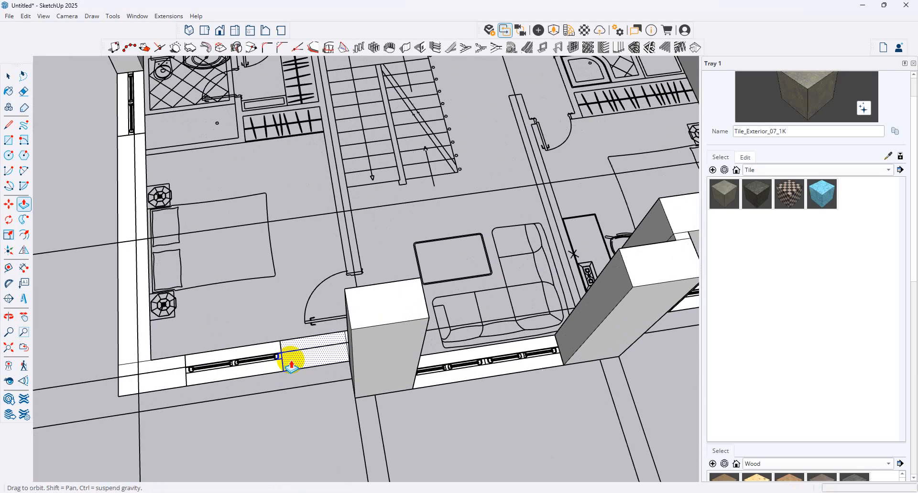
{"action": "double_click", "coordinate": [308, 358]}
{"action": "middle_click_drag", "start_coordinate": [410, 322], "coordinate": [326, 277]}
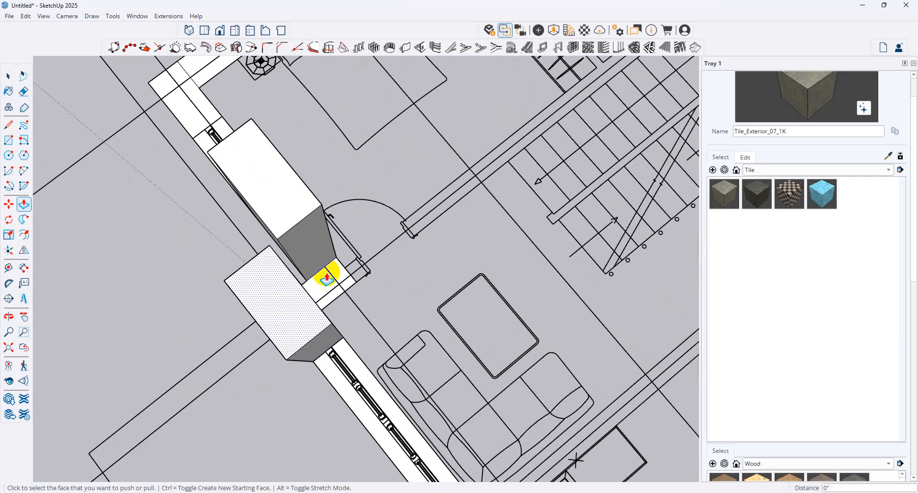
{"action": "double_click", "coordinate": [333, 277]}
Step: Extrude the left front corner piece and the left wall's front part up 10'
{"action": "scroll", "coordinate": [442, 287], "scroll_direction": "down", "scroll_amount": 2}
{"action": "scroll", "coordinate": [530, 328], "scroll_direction": "down", "scroll_amount": 1}
{"action": "scroll", "coordinate": [313, 184], "scroll_direction": "up", "scroll_amount": 1}
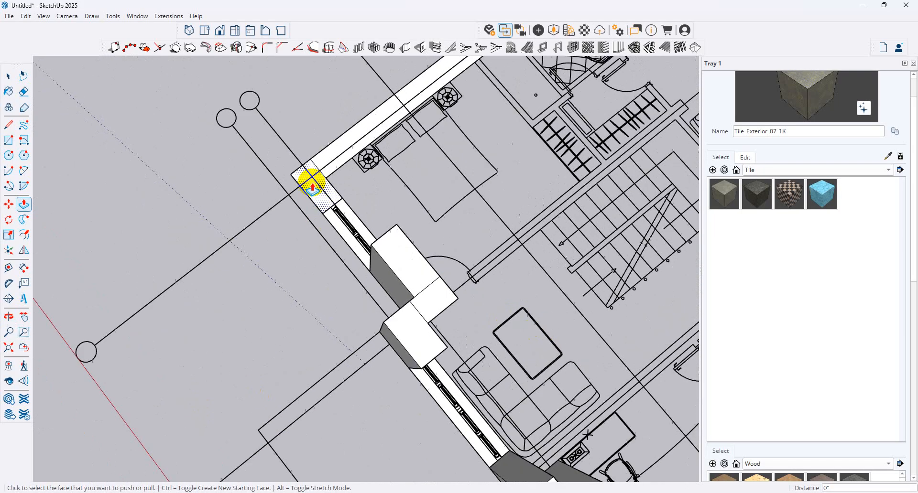
{"action": "double_click", "coordinate": [313, 185]}
{"action": "double_click", "coordinate": [393, 123]}
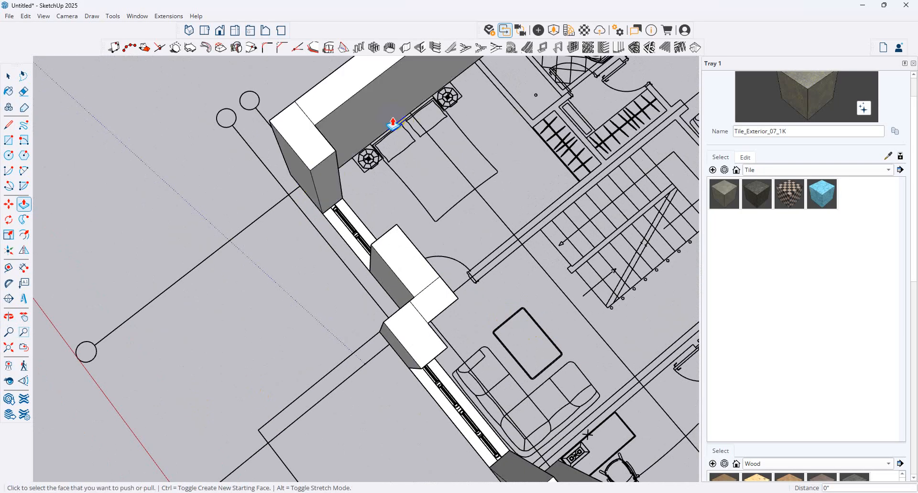
Step: Extrude the wall strip under the bathroom window in the left wall up 4'
{"action": "scroll", "coordinate": [268, 234], "scroll_direction": "down", "scroll_amount": 2}
{"action": "middle_click_drag", "start_coordinate": [363, 249], "coordinate": [561, 255]}
{"action": "scroll", "coordinate": [448, 301], "scroll_direction": "up", "scroll_amount": 1}
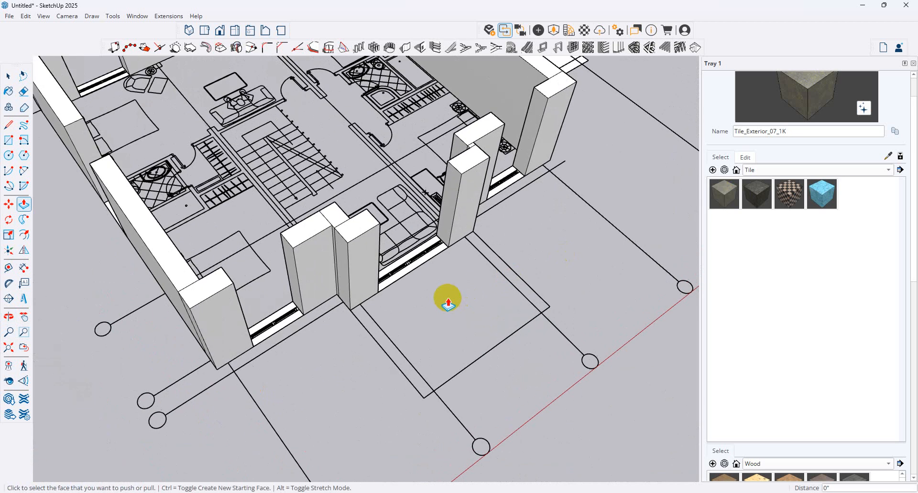
{"action": "scroll", "coordinate": [212, 174], "scroll_direction": "down", "scroll_amount": 2}
{"action": "mouse_move", "coordinate": [211, 174]}
{"action": "middle_mouse_down"}
{"action": "mouse_move", "coordinate": [229, 252]}
{"action": "mouse_move", "coordinate": [211, 267]}
{"action": "middle_mouse_up"}
{"action": "scroll", "coordinate": [166, 294], "scroll_direction": "up", "scroll_amount": 3}
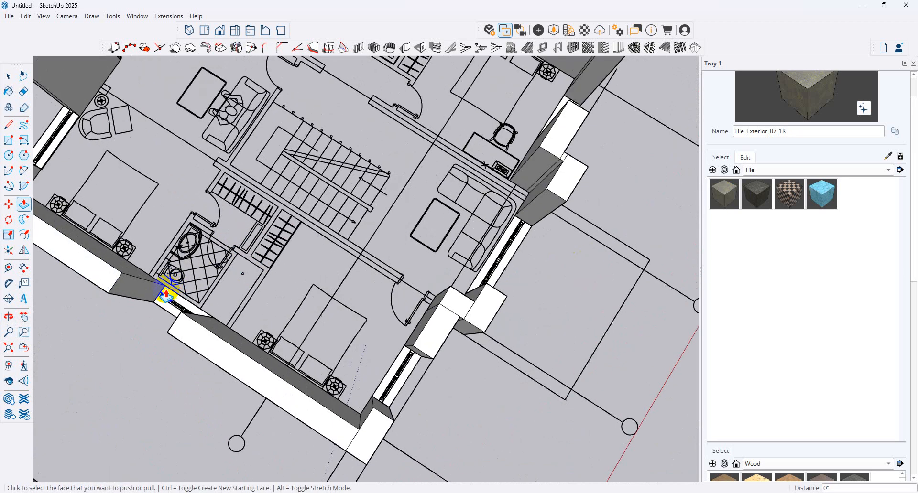
{"action": "scroll", "coordinate": [166, 294], "scroll_direction": "up", "scroll_amount": 3}
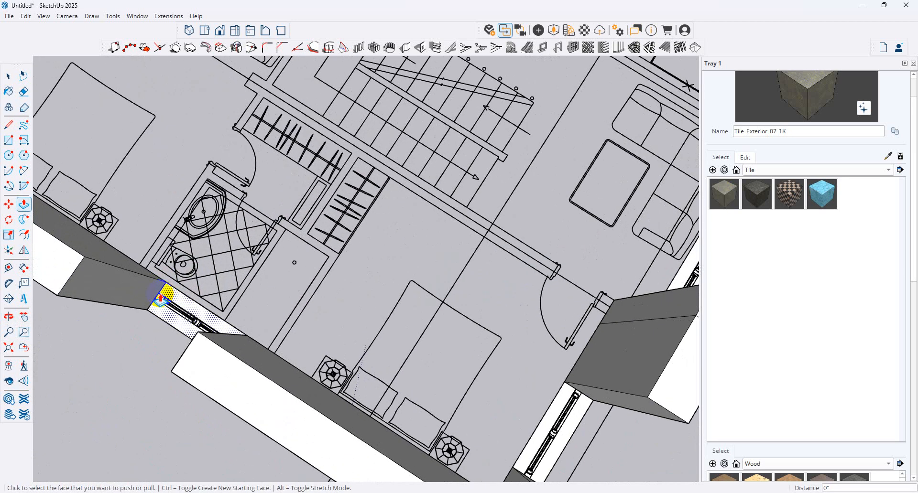
{"action": "scroll", "coordinate": [249, 275], "scroll_direction": "up", "scroll_amount": 1}
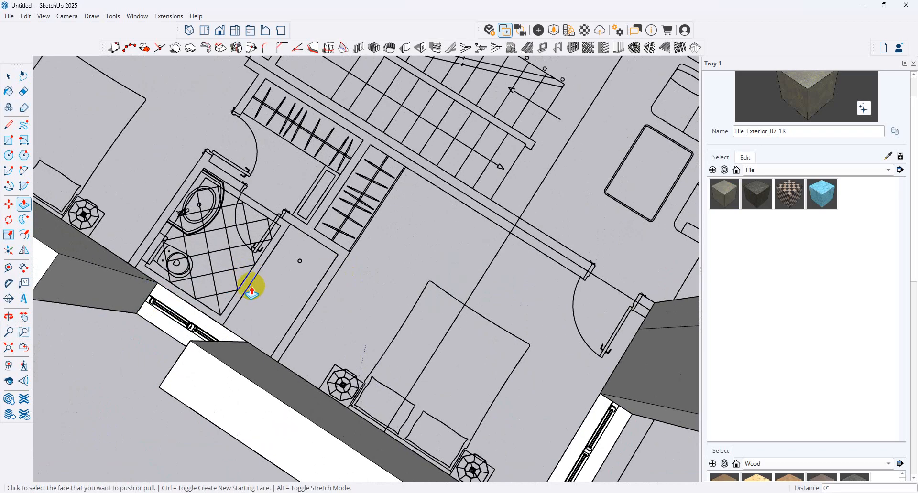
{"action": "scroll", "coordinate": [250, 289], "scroll_direction": "down", "scroll_amount": 5}
{"action": "left_click", "coordinate": [249, 310]}
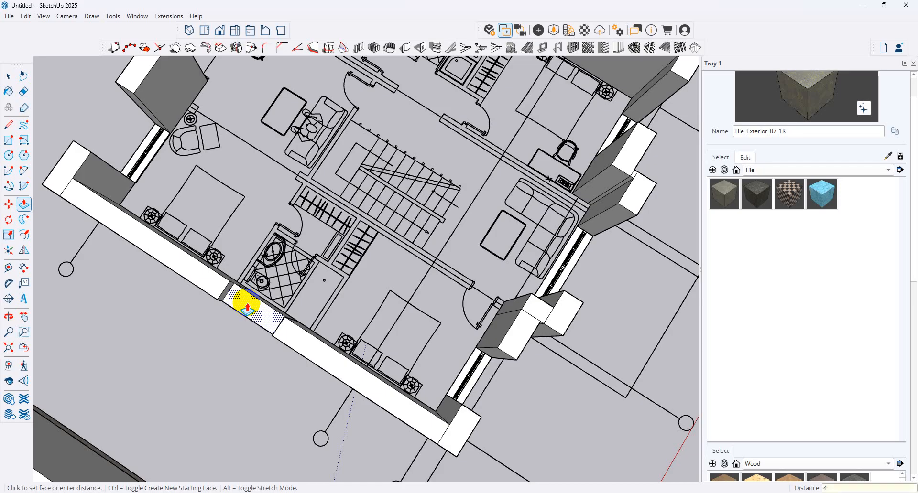
{"action": "key", "text": "Return"}
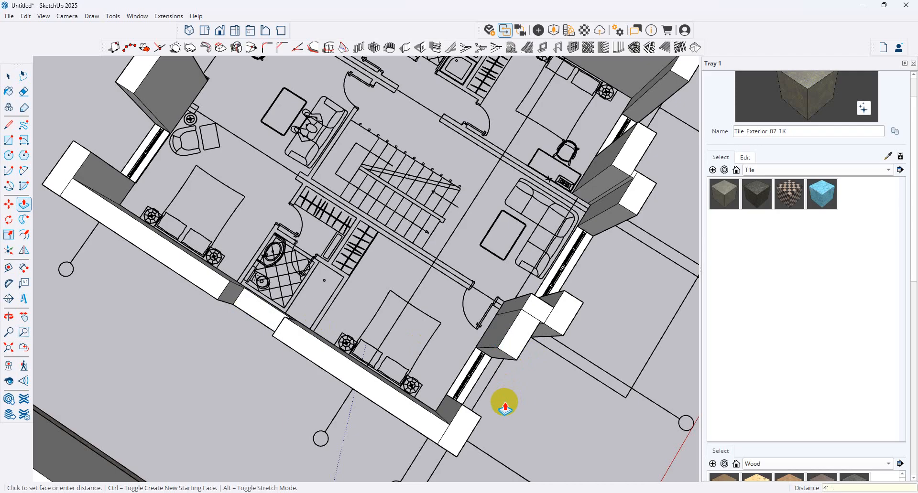
Step: Extrude the wall strips under the three front windows up 2.5'
{"action": "middle_click_drag", "start_coordinate": [505, 374], "coordinate": [225, 365]}
{"action": "left_click_drag", "start_coordinate": [249, 359], "coordinate": [245, 342]}
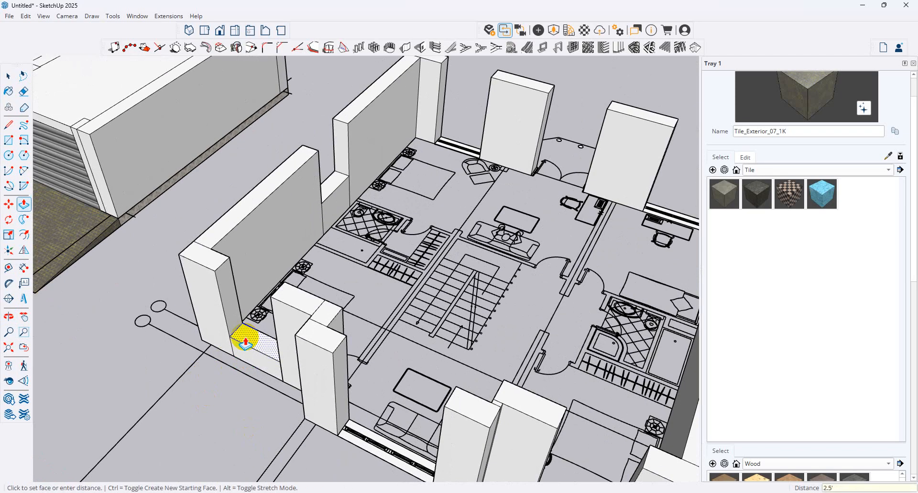
{"action": "double_click", "coordinate": [370, 445]}
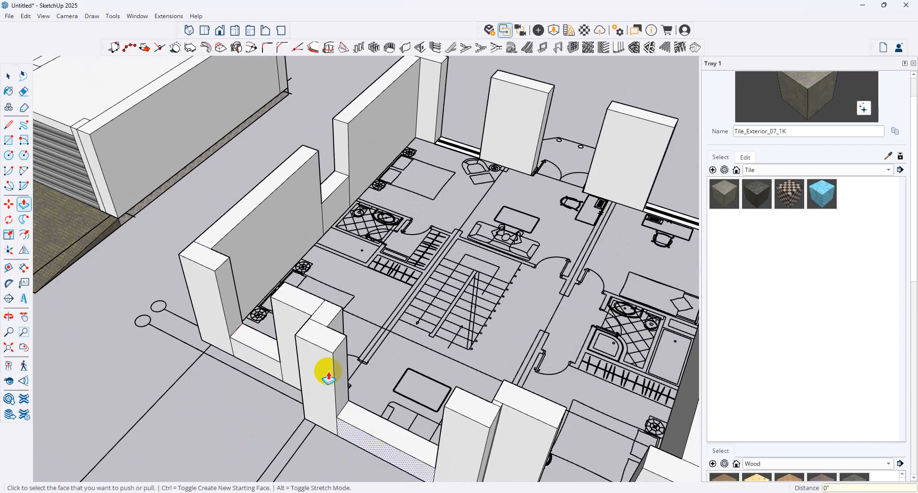
{"action": "scroll", "coordinate": [275, 279], "scroll_direction": "down", "scroll_amount": 2}
{"action": "scroll", "coordinate": [430, 373], "scroll_direction": "down", "scroll_amount": 3}
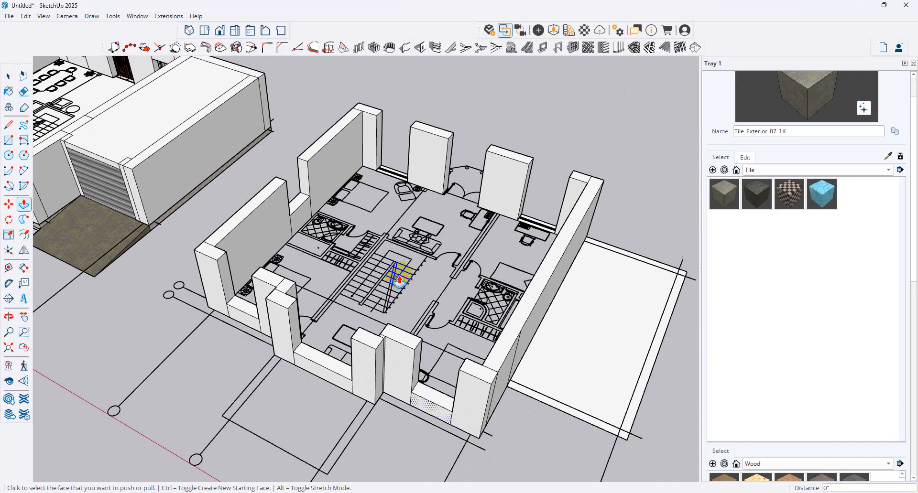
Step: Extrude the wall strips under the two back windows up 2.5'
{"action": "middle_click_drag", "start_coordinate": [404, 266], "coordinate": [802, 343]}
{"action": "scroll", "coordinate": [459, 308], "scroll_direction": "up", "scroll_amount": 2}
{"action": "middle_click_drag", "start_coordinate": [460, 306], "coordinate": [712, 243]}
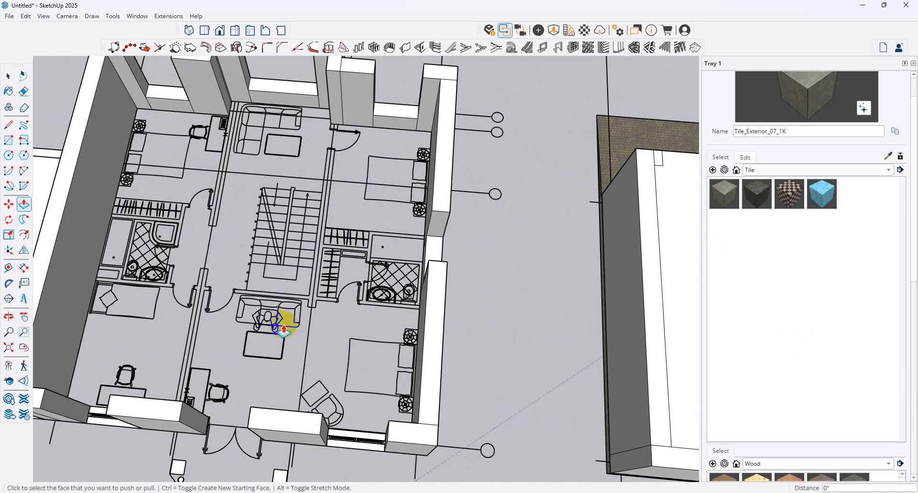
{"action": "scroll", "coordinate": [326, 324], "scroll_direction": "down", "scroll_amount": 2}
{"action": "scroll", "coordinate": [329, 397], "scroll_direction": "up", "scroll_amount": 1}
{"action": "scroll", "coordinate": [161, 382], "scroll_direction": "down", "scroll_amount": 1}
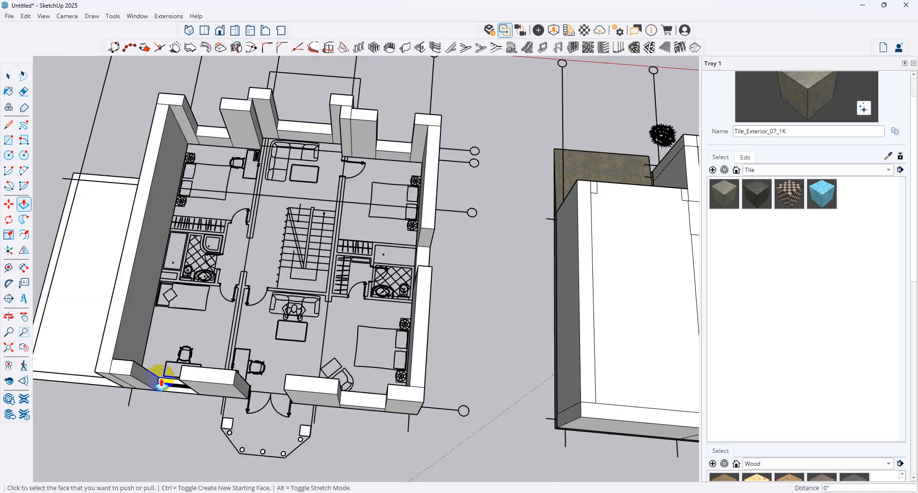
{"action": "scroll", "coordinate": [485, 363], "scroll_direction": "down", "scroll_amount": 2}
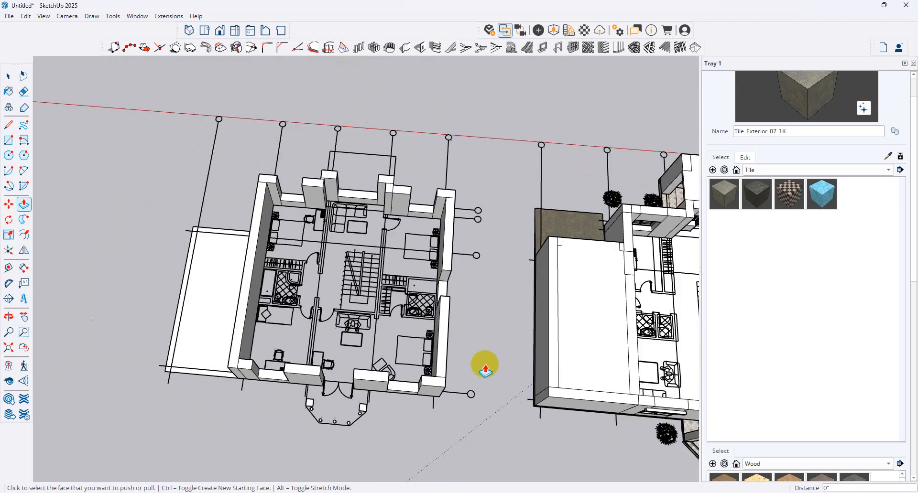
{"action": "scroll", "coordinate": [383, 375], "scroll_direction": "up", "scroll_amount": 1}
{"action": "scroll", "coordinate": [370, 375], "scroll_direction": "up", "scroll_amount": 2}
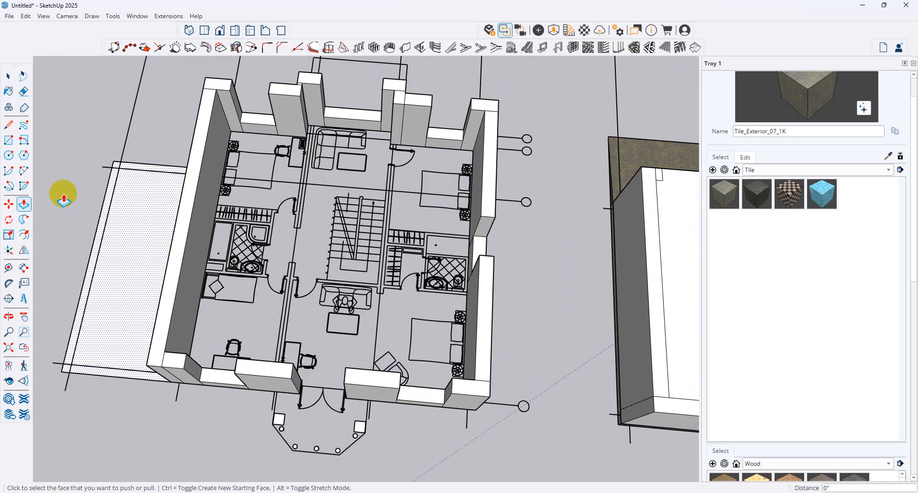
Step: Cover the wall tops with a rectangle between opposite outer corners and push its inner face down 3' as a new face to form lintels
{"action": "left_click", "coordinate": [8, 140]}
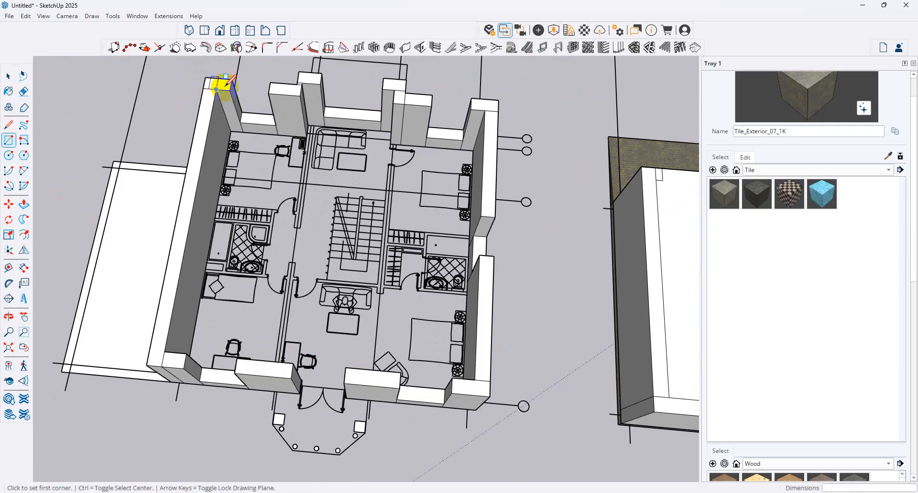
{"action": "left_click", "coordinate": [205, 77]}
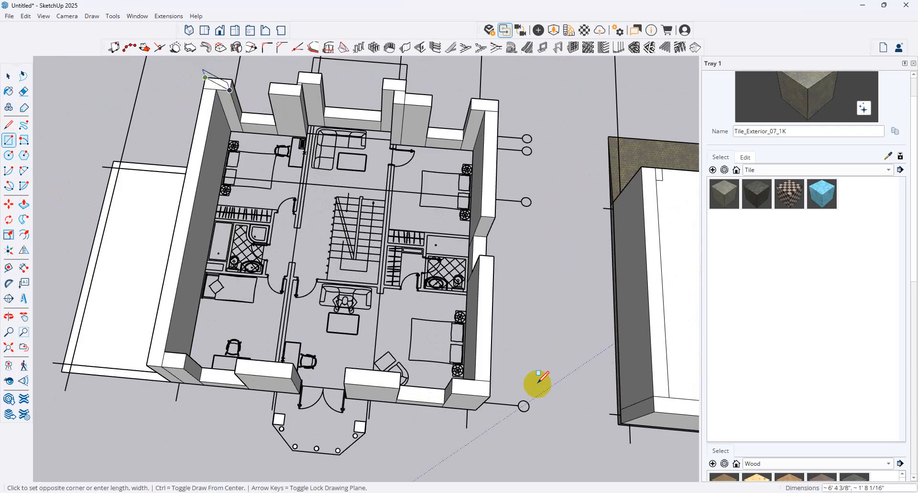
{"action": "left_click", "coordinate": [489, 392]}
{"action": "middle_click_drag", "start_coordinate": [400, 254], "coordinate": [44, 184]}
{"action": "left_click", "coordinate": [23, 205]}
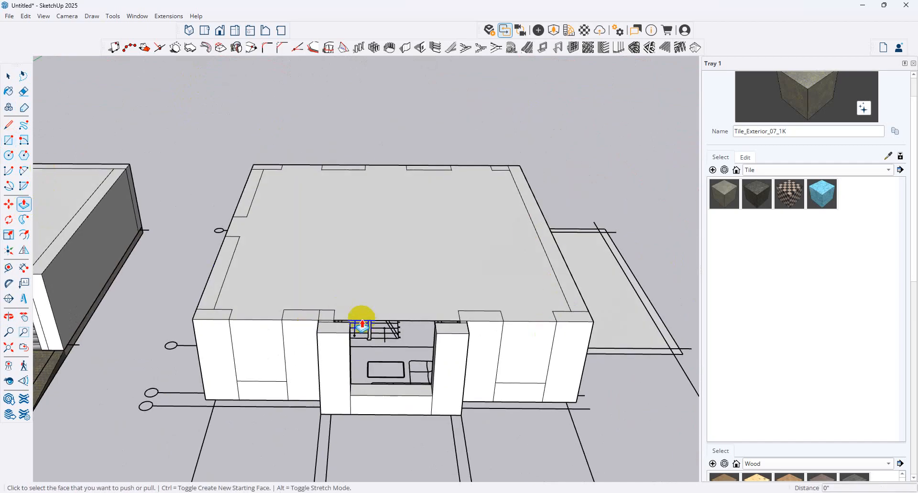
{"action": "left_click", "coordinate": [262, 313]}
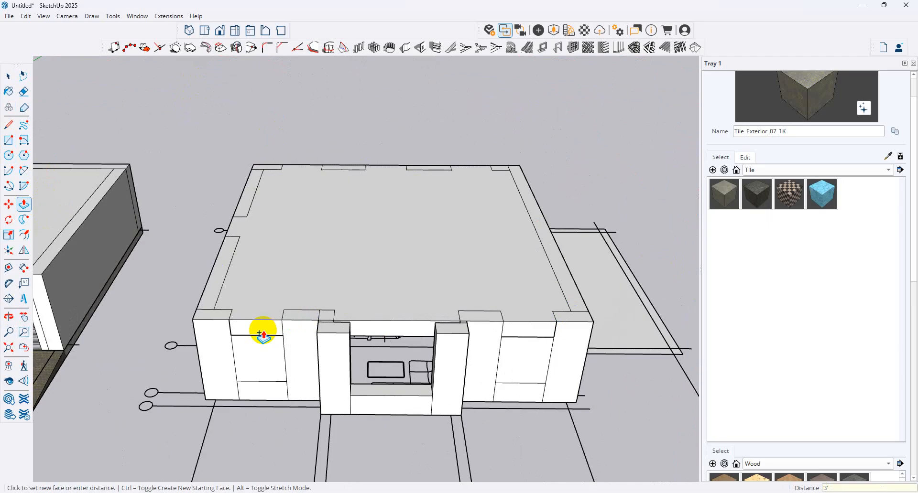
Step: Pull the lintel face above the front bay's opening outward about 1' 11 5/8" as a new face, out to the bay's end pieces
{"action": "scroll", "coordinate": [369, 334], "scroll_direction": "up", "scroll_amount": 2}
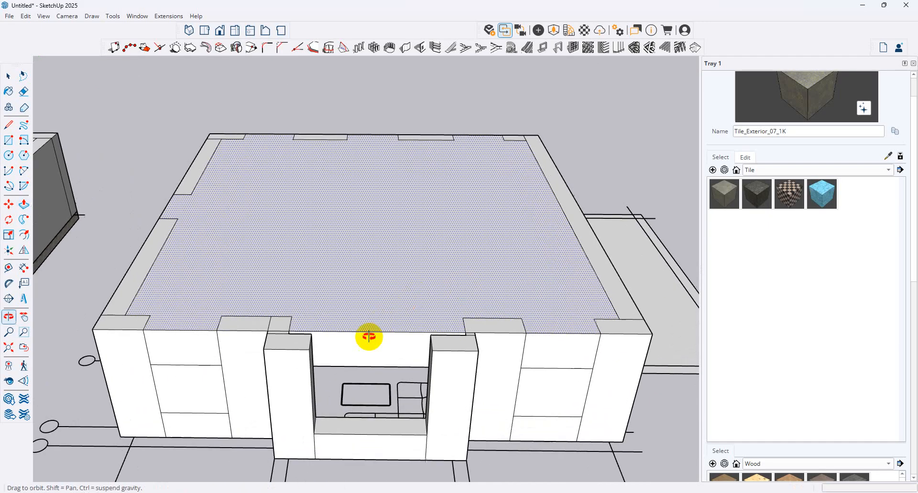
{"action": "scroll", "coordinate": [345, 369], "scroll_direction": "up", "scroll_amount": 1}
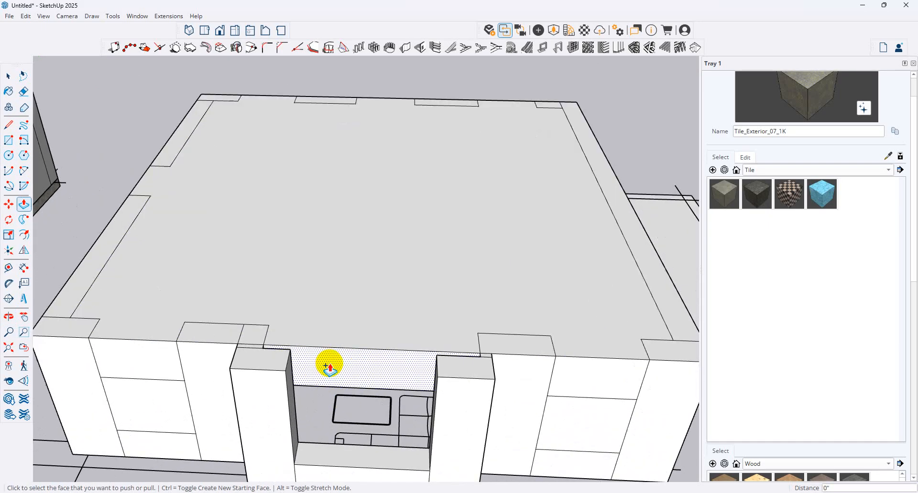
{"action": "left_click", "coordinate": [327, 366]}
{"action": "left_click", "coordinate": [285, 372]}
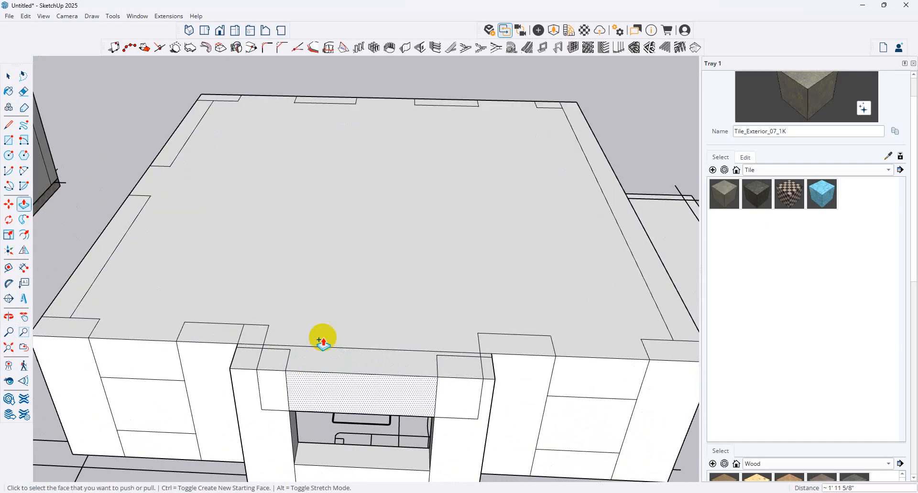
{"action": "scroll", "coordinate": [448, 371], "scroll_direction": "down", "scroll_amount": 5}
Step: Create a rectangular window frame with 1 row and 2 columns on the left wall's bathroom window face using Panel Divider, located at the back
{"action": "mouse_move", "coordinate": [380, 329]}
{"action": "middle_mouse_down"}
{"action": "mouse_move", "coordinate": [621, 310]}
{"action": "mouse_move", "coordinate": [358, 293]}
{"action": "mouse_move", "coordinate": [389, 332]}
{"action": "mouse_move", "coordinate": [143, 191]}
{"action": "middle_mouse_up"}
{"action": "left_click", "coordinate": [9, 91]}
{"action": "left_click", "coordinate": [8, 77]}
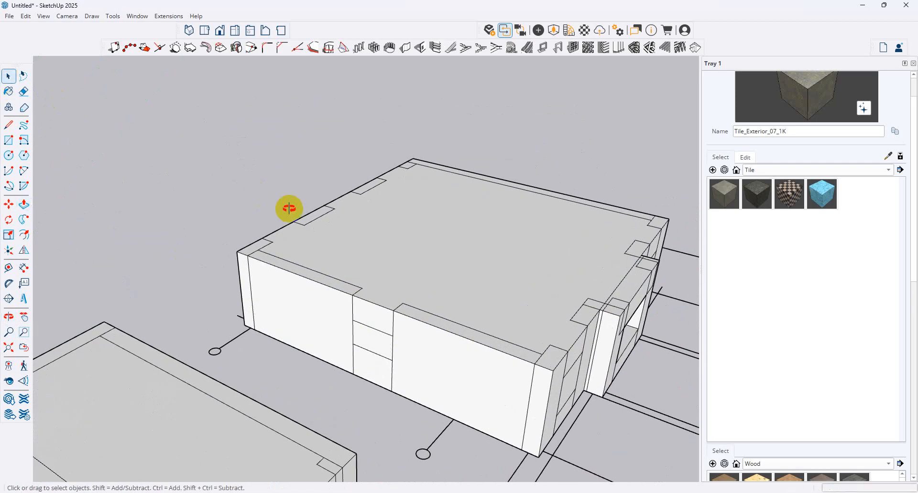
{"action": "mouse_move", "coordinate": [290, 206]}
{"action": "middle_mouse_down"}
{"action": "mouse_move", "coordinate": [666, 248]}
{"action": "mouse_move", "coordinate": [355, 320]}
{"action": "middle_mouse_up"}
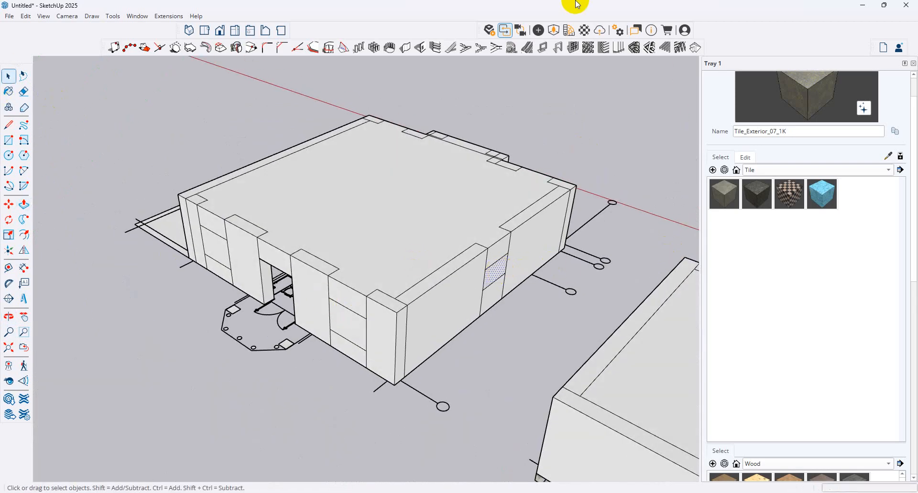
{"action": "left_click", "coordinate": [570, 50]}
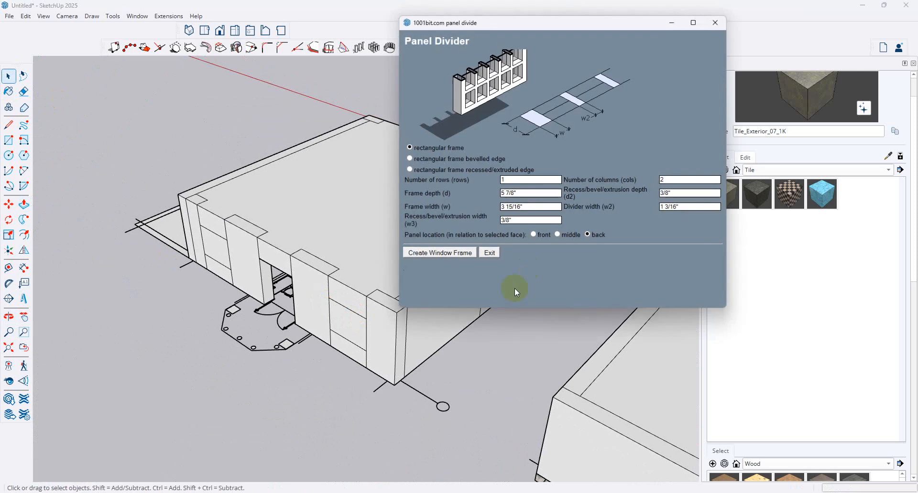
{"action": "left_click", "coordinate": [447, 257]}
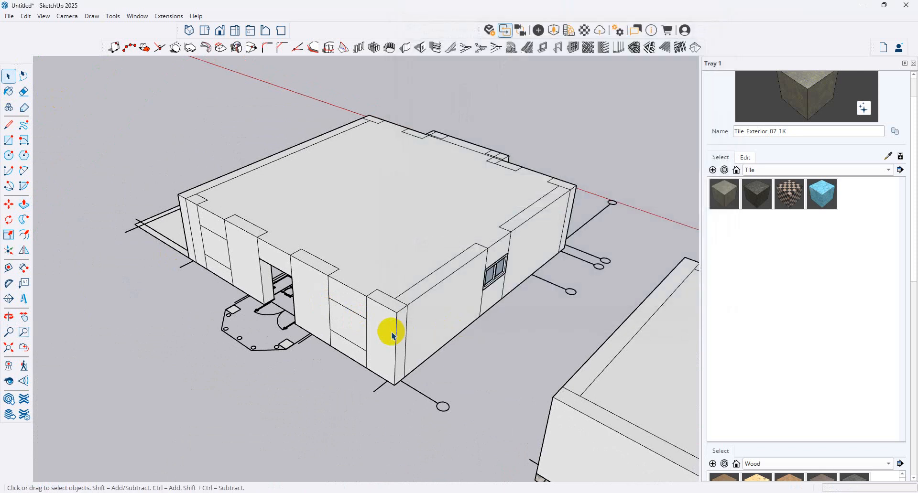
Step: Create rectangular window frames with 1 row and 2 columns on both back window faces using Panel Divider, located at the back
{"action": "left_click", "coordinate": [360, 333]}
{"action": "left_click", "coordinate": [573, 50]}
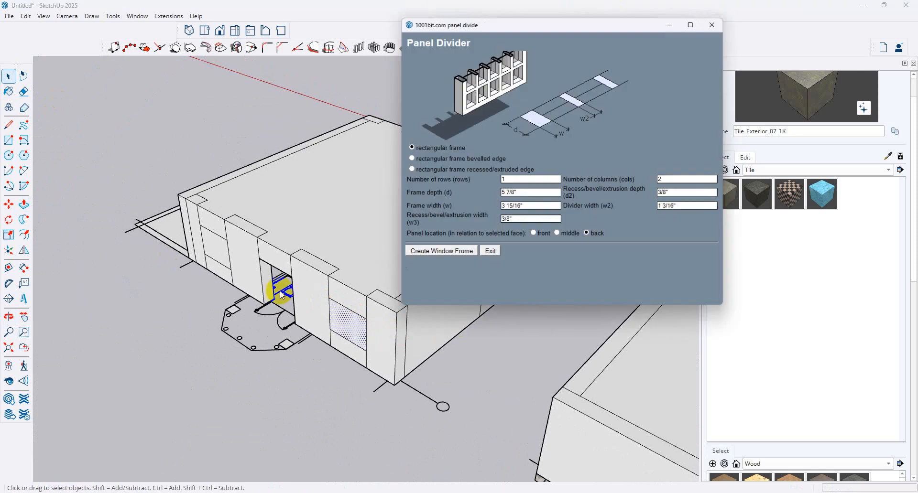
{"action": "left_click", "coordinate": [459, 258]}
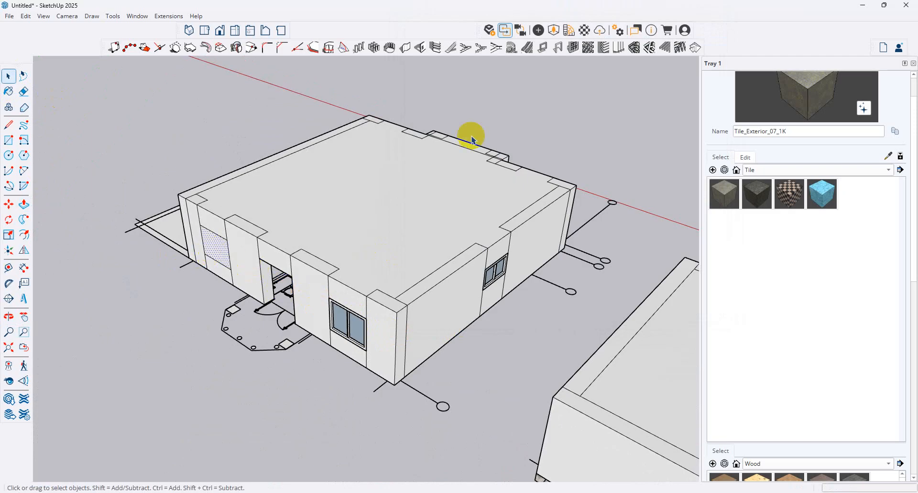
{"action": "left_click", "coordinate": [558, 47]}
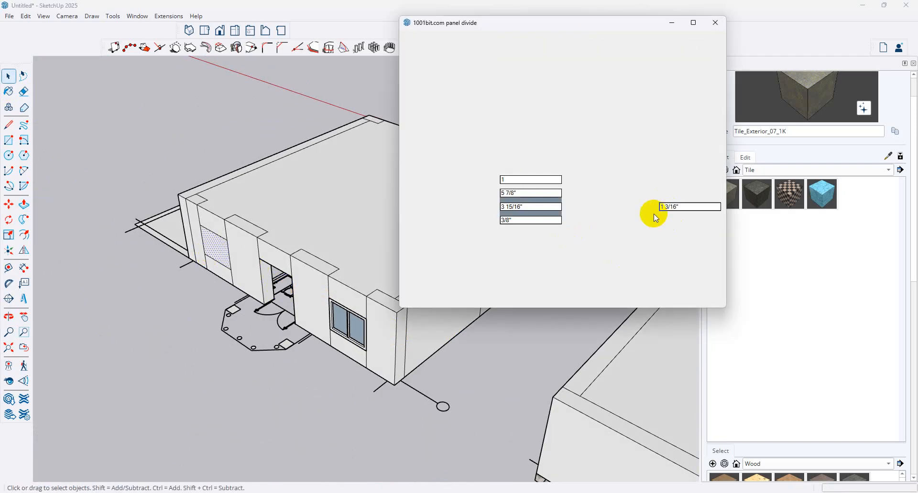
{"action": "left_click", "coordinate": [714, 22]}
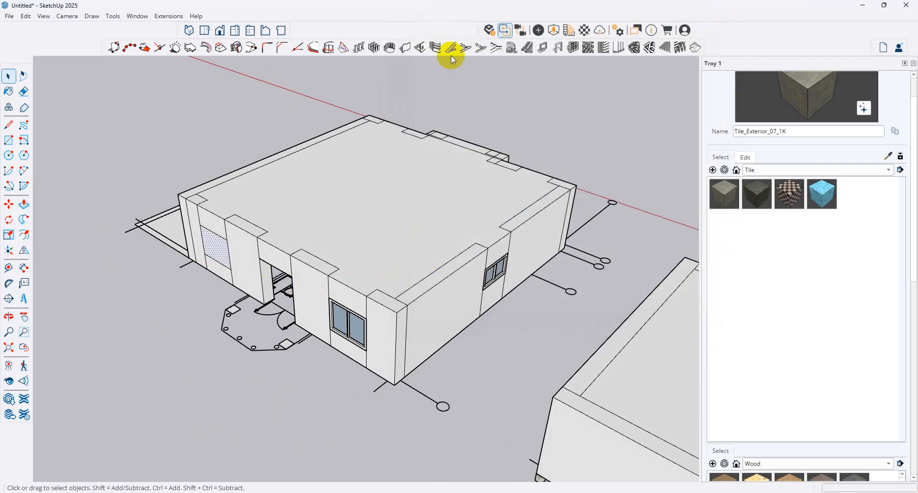
{"action": "left_click", "coordinate": [558, 47]}
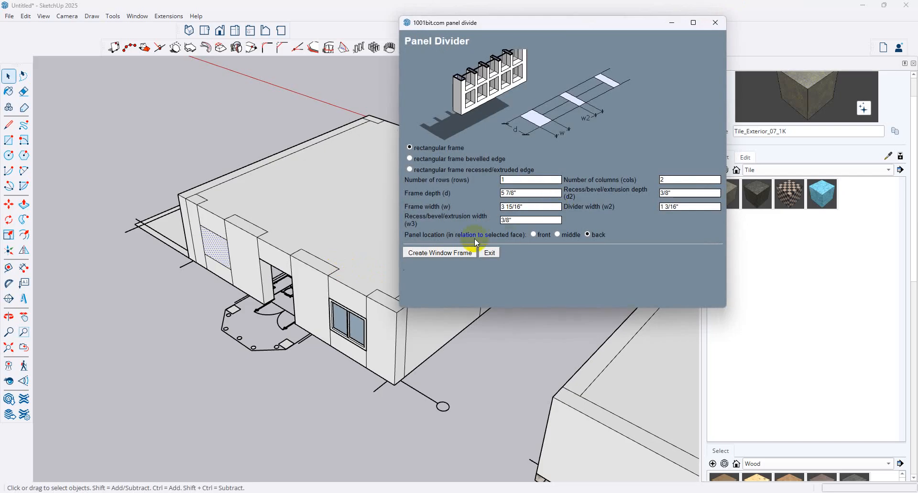
{"action": "left_click", "coordinate": [464, 258]}
Step: Add the same 1-row, 2-column rectangular Panel Divider frames to the two front window faces on either side of the bay
{"action": "middle_click_drag", "start_coordinate": [421, 213], "coordinate": [155, 162]}
{"action": "left_click", "coordinate": [464, 309]}
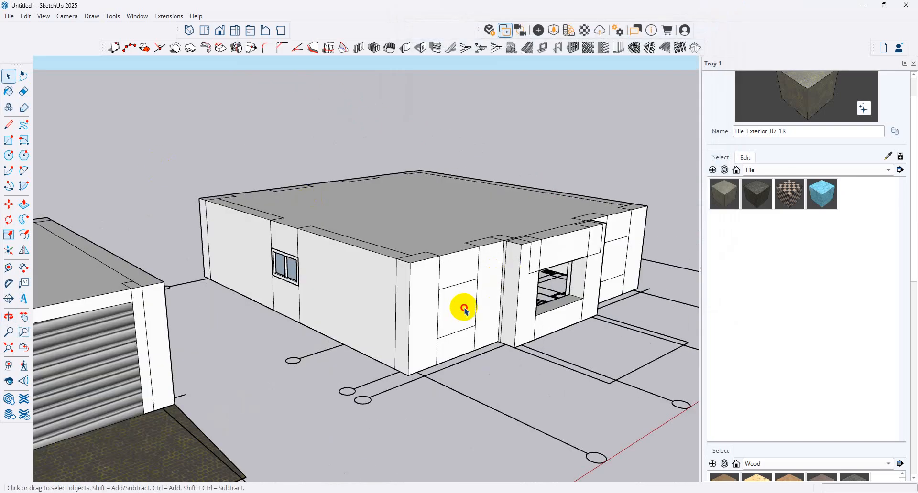
{"action": "left_click", "coordinate": [557, 48]}
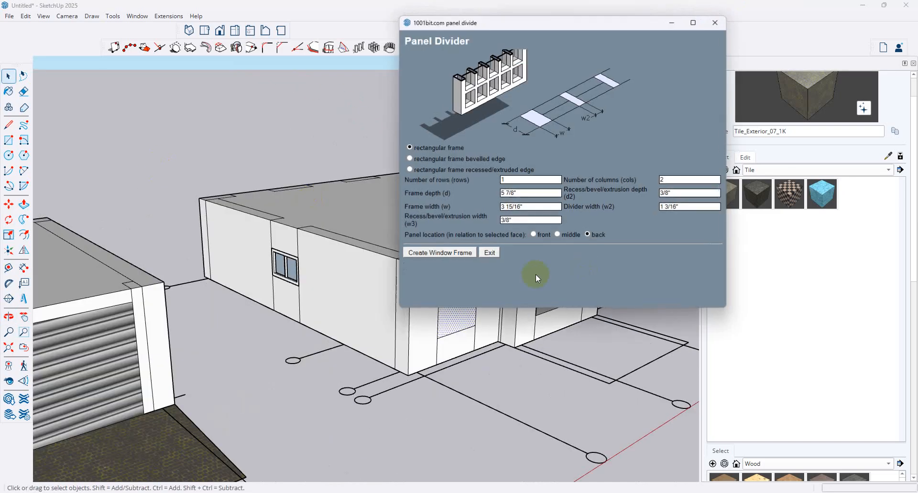
{"action": "left_click", "coordinate": [455, 254]}
{"action": "triple_click", "coordinate": [605, 274]}
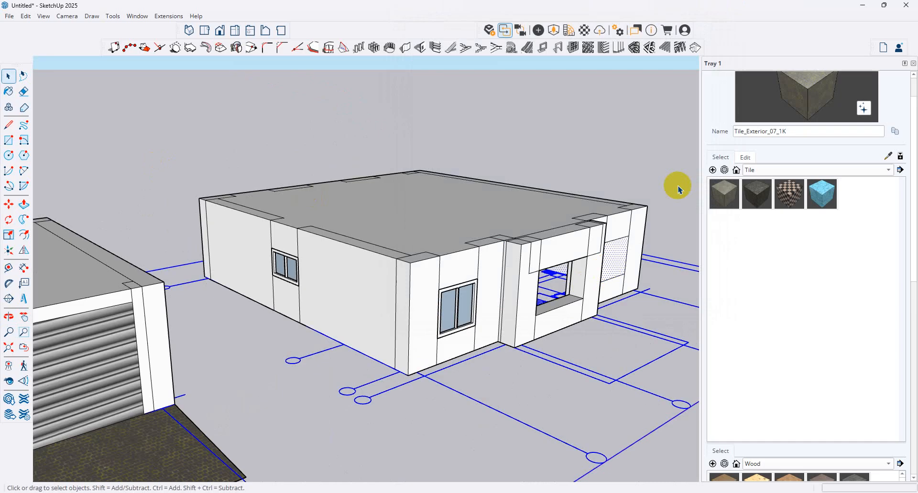
{"action": "left_click", "coordinate": [573, 48]}
{"action": "left_click", "coordinate": [457, 254]}
Step: Review the framed upper floor from all sides, and switch to AutoCAD to examine the Level 1 plan in house.dwg
{"action": "middle_click_drag", "start_coordinate": [569, 202], "coordinate": [230, 188]}
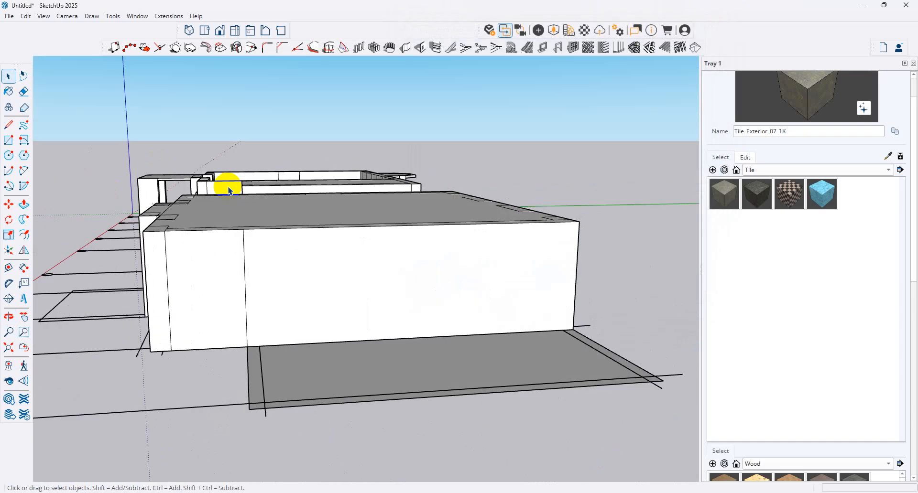
{"action": "middle_click_drag", "start_coordinate": [340, 243], "coordinate": [496, 281]}
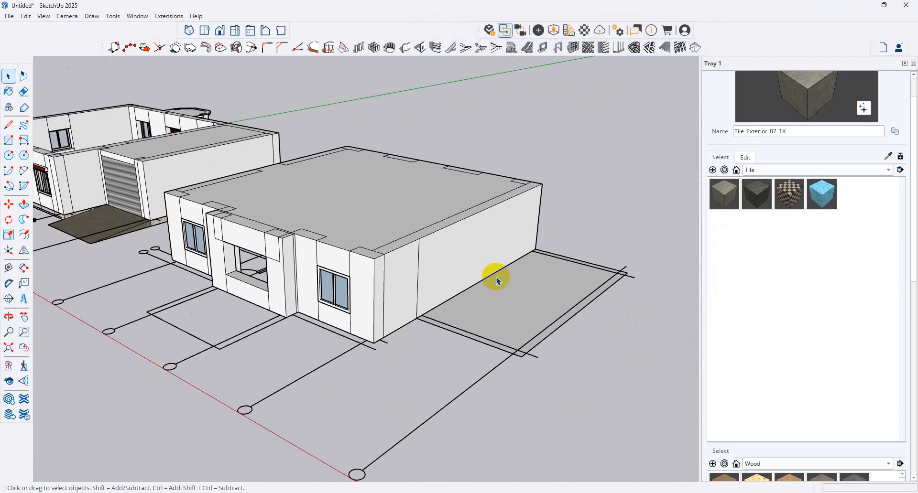
{"action": "scroll", "coordinate": [454, 200], "scroll_direction": "down", "scroll_amount": 6}
{"action": "middle_click_drag", "start_coordinate": [334, 197], "coordinate": [588, 492]}
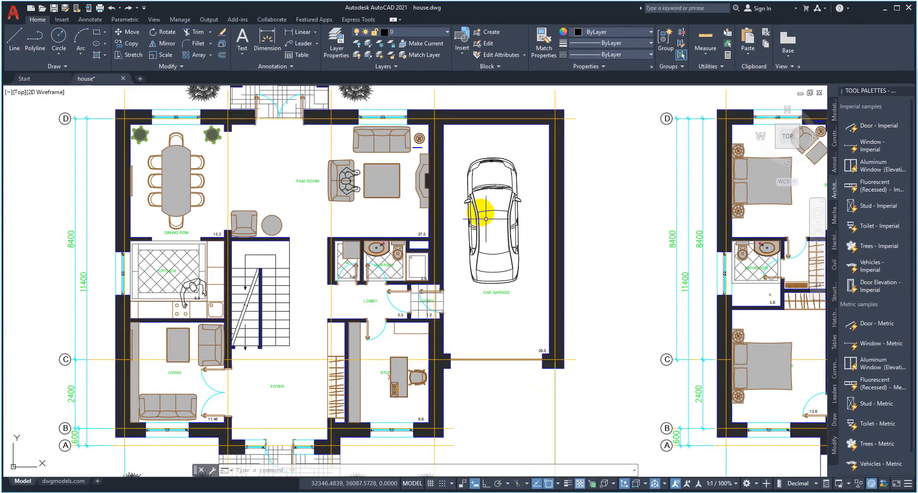
{"action": "scroll", "coordinate": [430, 207], "scroll_direction": "down", "scroll_amount": 3}
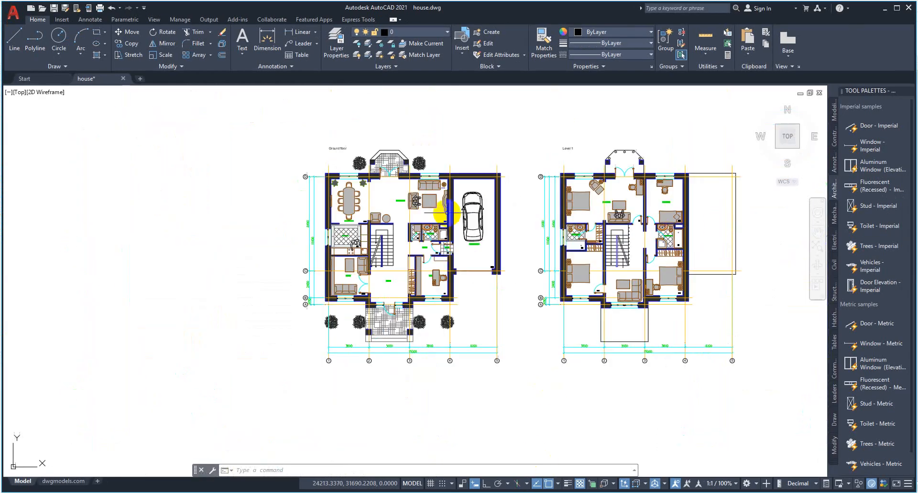
{"action": "scroll", "coordinate": [719, 225], "scroll_direction": "up", "scroll_amount": 2}
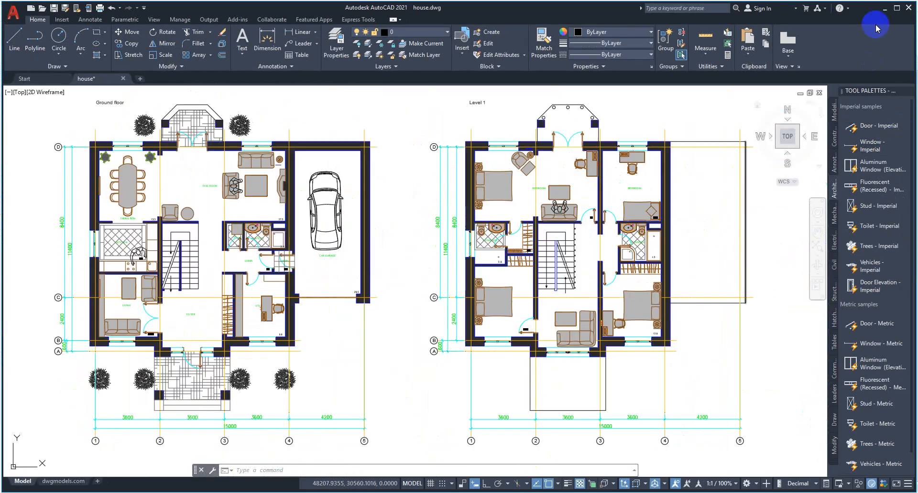
{"action": "left_click", "coordinate": [886, 9]}
Step: Return to SketchUp and draw a line about 5' 9 3/16" long across the back double-door opening to close the interior floor face
{"action": "mouse_move", "coordinate": [461, 314]}
{"action": "middle_mouse_down"}
{"action": "mouse_move", "coordinate": [403, 180]}
{"action": "mouse_move", "coordinate": [389, 200]}
{"action": "mouse_move", "coordinate": [426, 301]}
{"action": "mouse_move", "coordinate": [512, 328]}
{"action": "mouse_move", "coordinate": [102, 272]}
{"action": "mouse_move", "coordinate": [163, 276]}
{"action": "middle_mouse_up"}
{"action": "scroll", "coordinate": [342, 311], "scroll_direction": "up", "scroll_amount": 4}
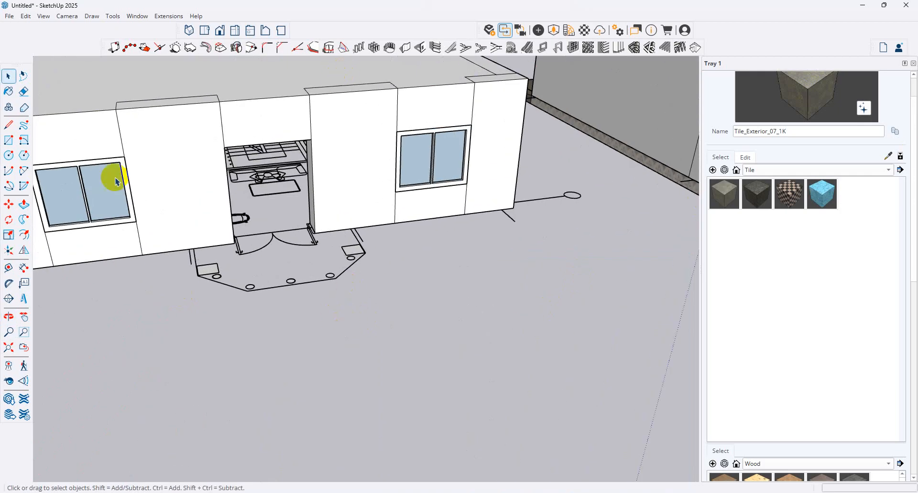
{"action": "scroll", "coordinate": [710, 174], "scroll_direction": "down", "scroll_amount": 3}
{"action": "scroll", "coordinate": [330, 232], "scroll_direction": "down", "scroll_amount": 2}
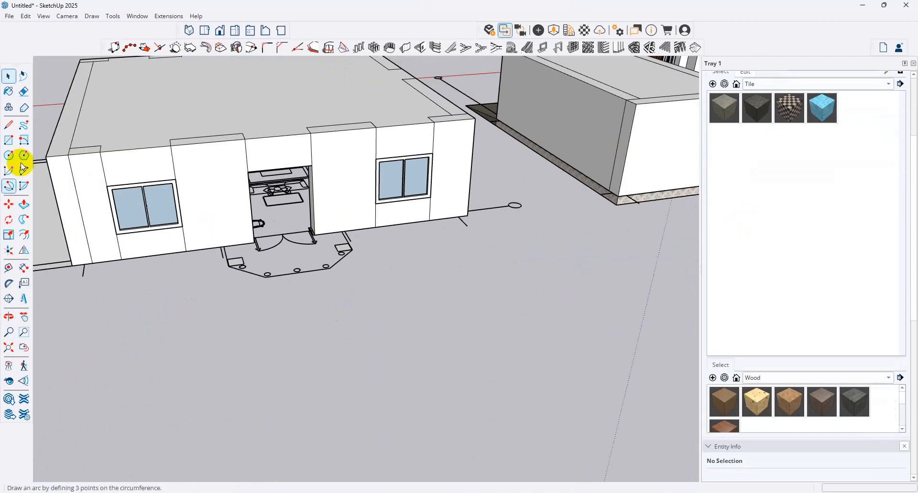
{"action": "left_click", "coordinate": [12, 126]}
{"action": "scroll", "coordinate": [280, 222], "scroll_direction": "up", "scroll_amount": 1}
{"action": "scroll", "coordinate": [207, 245], "scroll_direction": "up", "scroll_amount": 2}
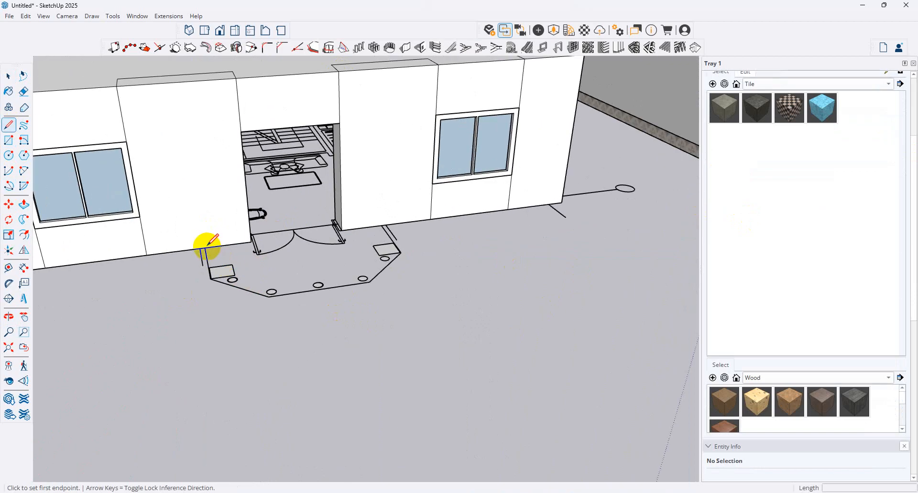
{"action": "middle_click_drag", "start_coordinate": [150, 188], "coordinate": [279, 274]}
{"action": "scroll", "coordinate": [275, 279], "scroll_direction": "up", "scroll_amount": 1}
{"action": "middle_click_drag", "start_coordinate": [267, 307], "coordinate": [267, 247]}
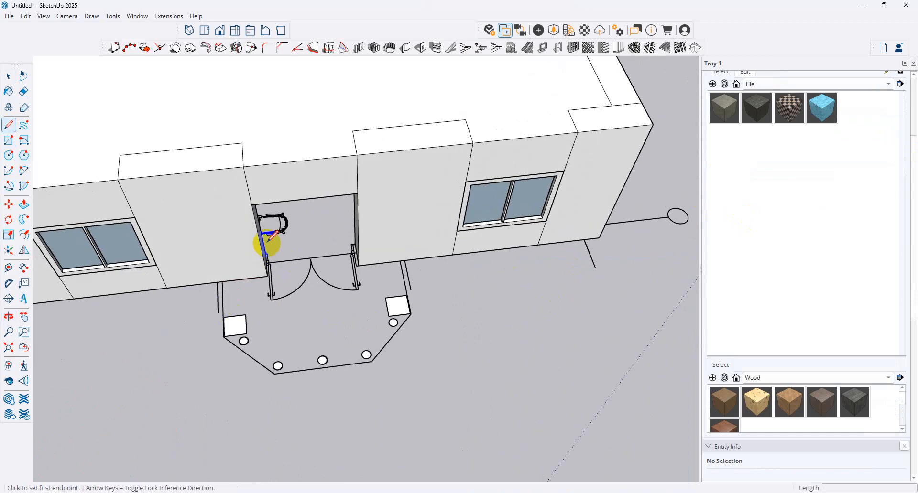
{"action": "scroll", "coordinate": [268, 273], "scroll_direction": "up", "scroll_amount": 1}
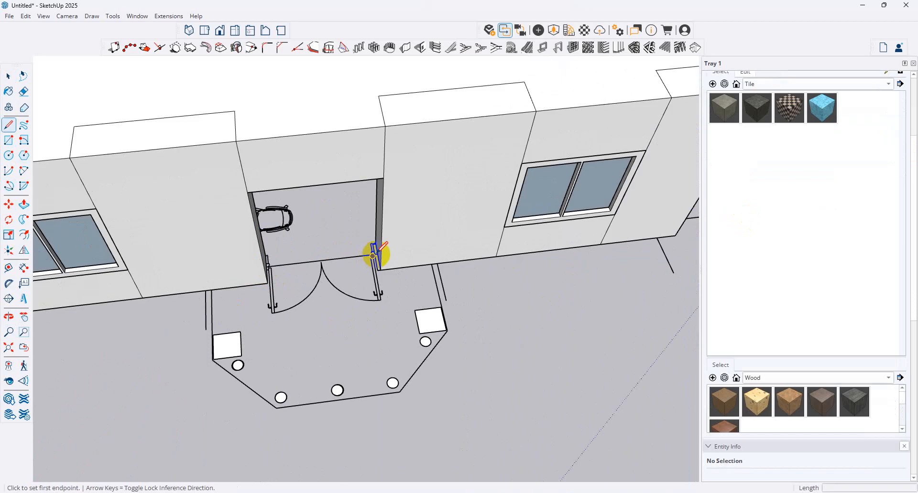
{"action": "scroll", "coordinate": [375, 251], "scroll_direction": "up", "scroll_amount": 2}
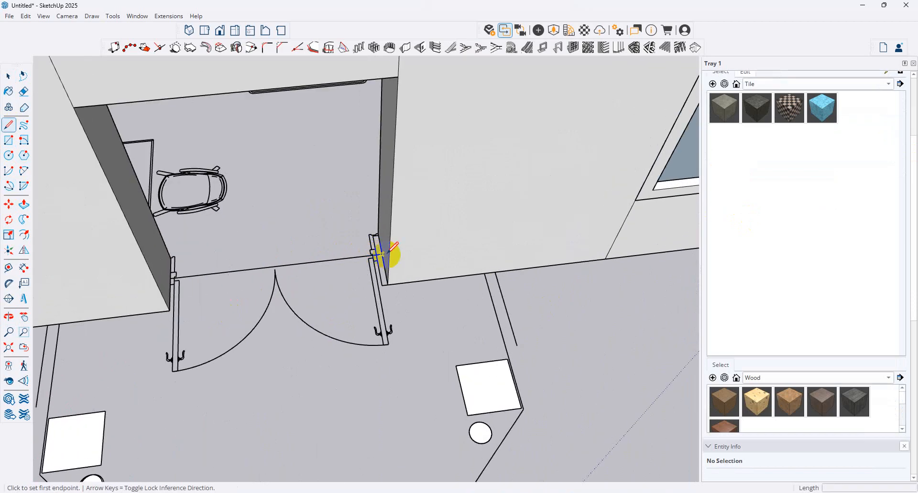
{"action": "left_click", "coordinate": [381, 254]}
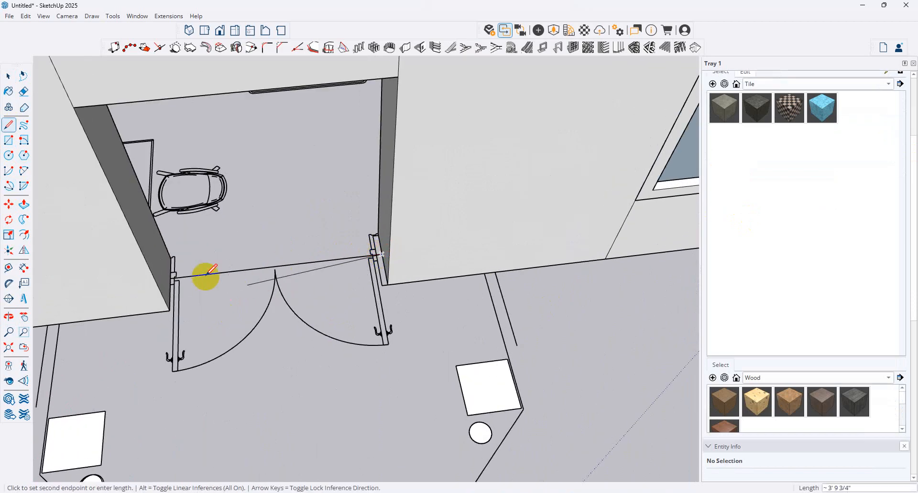
{"action": "left_click", "coordinate": [172, 276]}
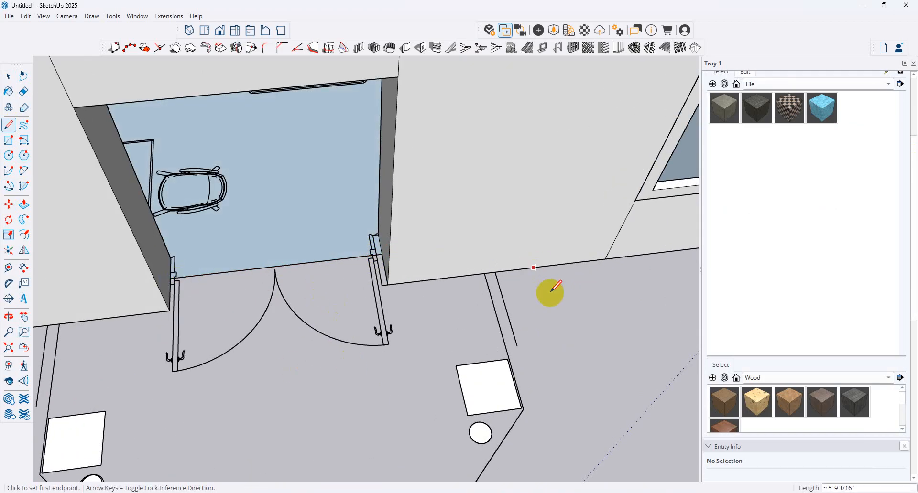
Step: Trace the back balcony's five-sided outline with the Line tool, starting and ending at the wall, to form its floor face
{"action": "left_click", "coordinate": [484, 273]}
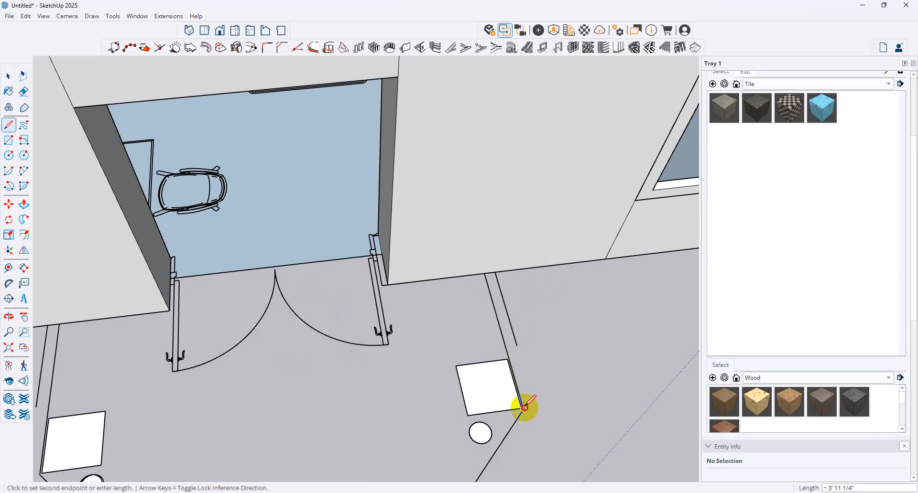
{"action": "left_click", "coordinate": [524, 408]}
{"action": "scroll", "coordinate": [516, 338], "scroll_direction": "down", "scroll_amount": 4}
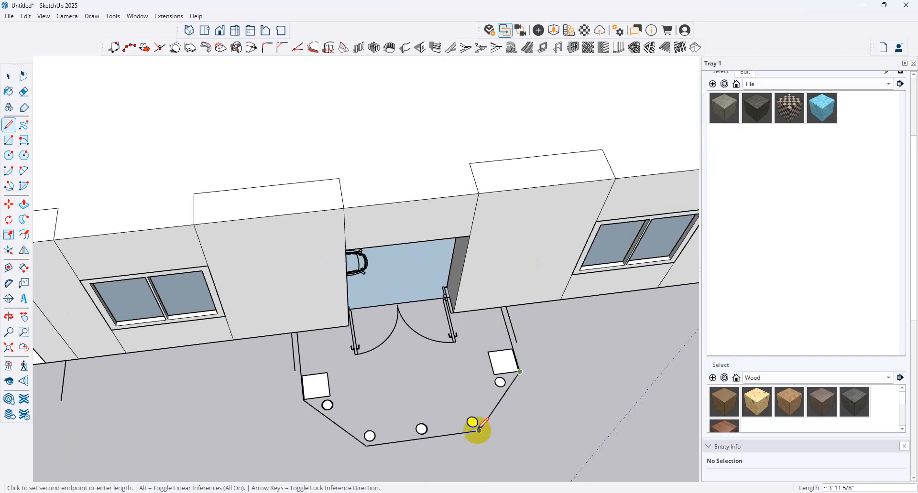
{"action": "left_click", "coordinate": [478, 430]}
{"action": "left_click", "coordinate": [366, 446]}
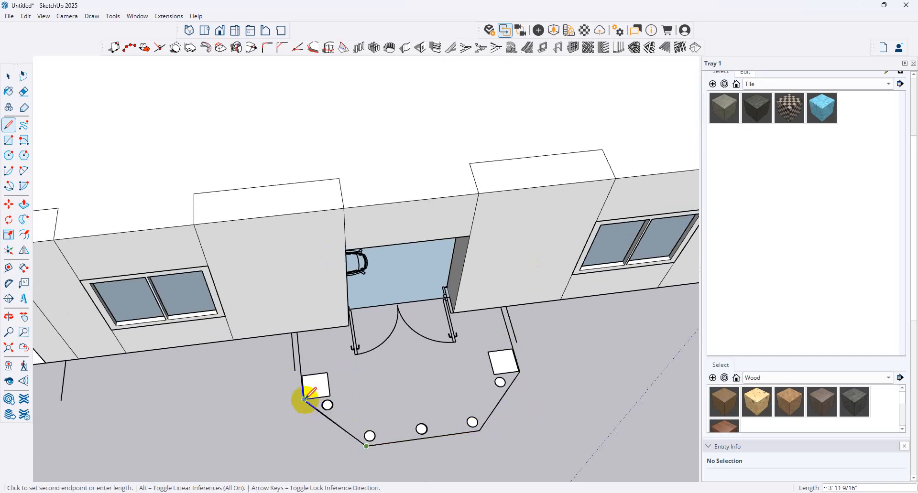
{"action": "scroll", "coordinate": [304, 399], "scroll_direction": "up", "scroll_amount": 5}
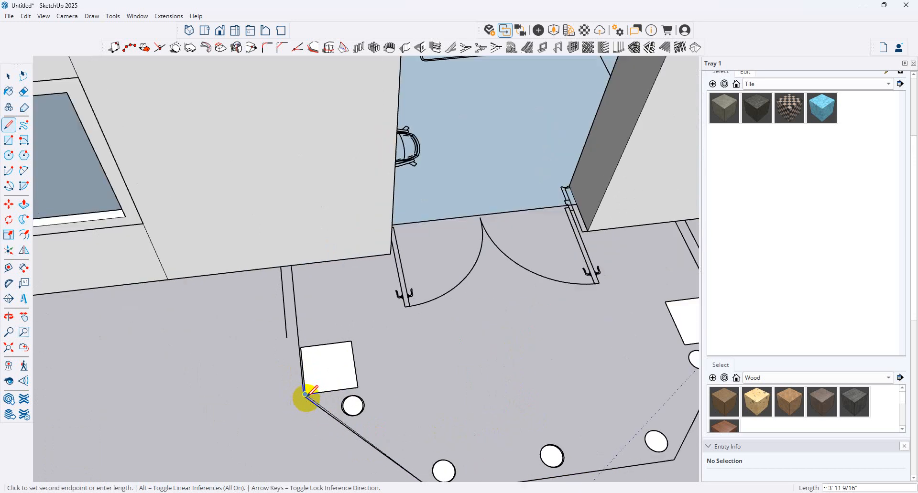
{"action": "left_click", "coordinate": [292, 265]}
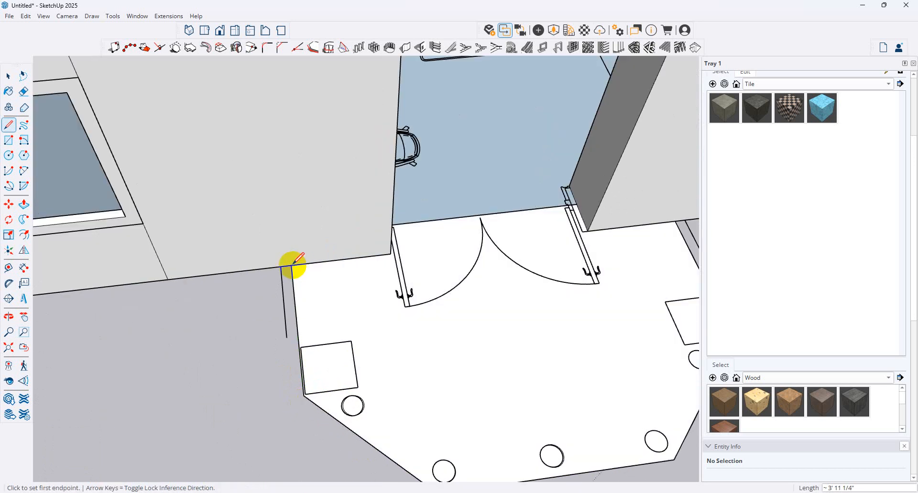
Step: Extrude the balcony's square post near the left outer corner up 10' with Push/Pull, level with the wall tops
{"action": "scroll", "coordinate": [330, 286], "scroll_direction": "down", "scroll_amount": 4}
{"action": "middle_click_drag", "start_coordinate": [451, 319], "coordinate": [448, 214]}
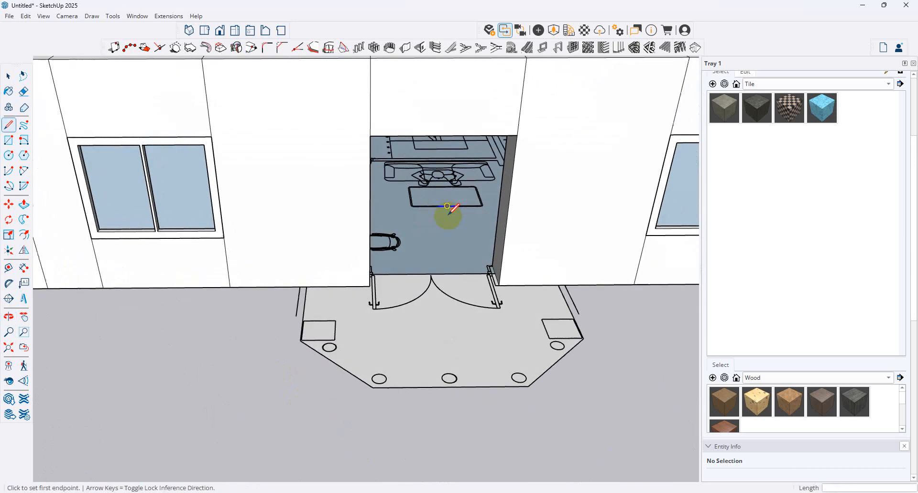
{"action": "scroll", "coordinate": [460, 254], "scroll_direction": "down", "scroll_amount": 5}
{"action": "scroll", "coordinate": [363, 274], "scroll_direction": "down", "scroll_amount": 5}
{"action": "scroll", "coordinate": [384, 268], "scroll_direction": "up", "scroll_amount": 6}
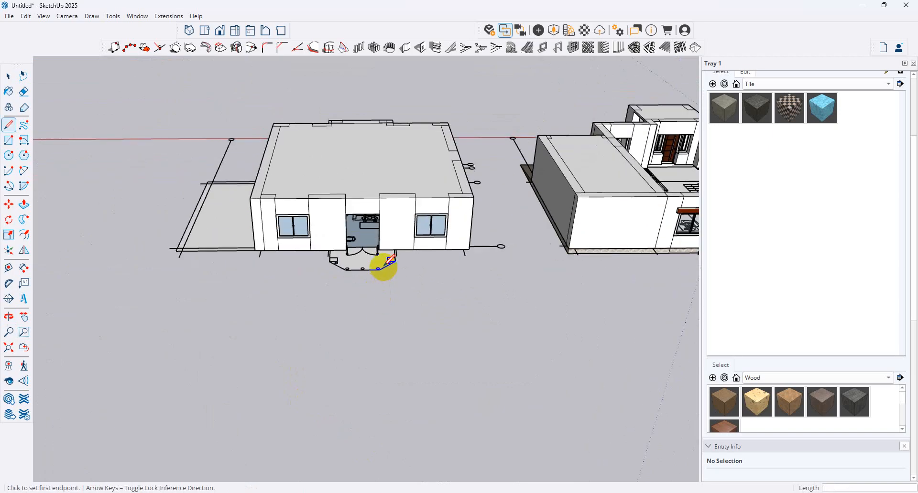
{"action": "left_click", "coordinate": [23, 205]}
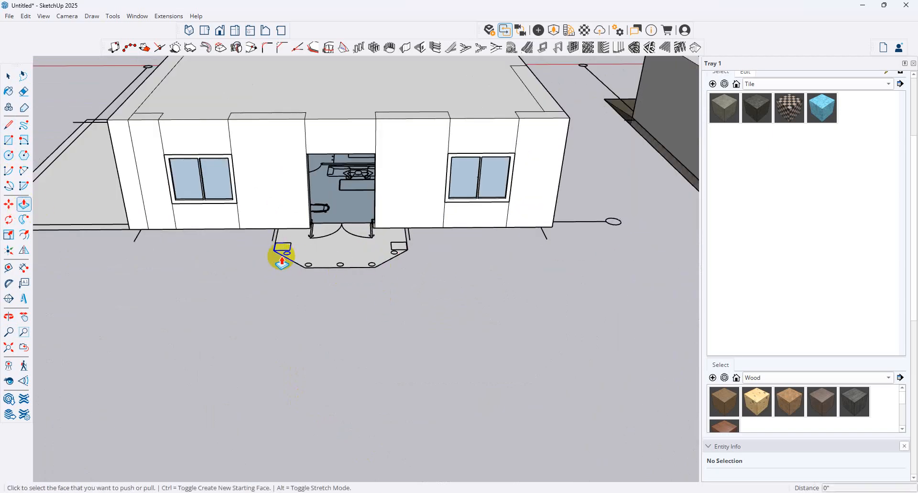
{"action": "left_click", "coordinate": [282, 249]}
{"action": "left_click", "coordinate": [334, 119]}
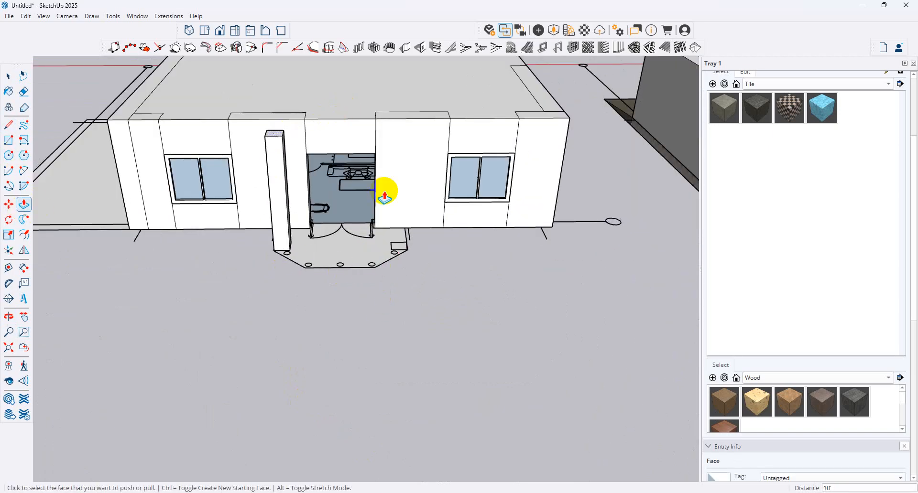
Step: Extrude the second square porch column 10' high and raise the five round post circles 2' 6"
{"action": "scroll", "coordinate": [400, 245], "scroll_direction": "up", "scroll_amount": 2}
{"action": "double_click", "coordinate": [401, 245]}
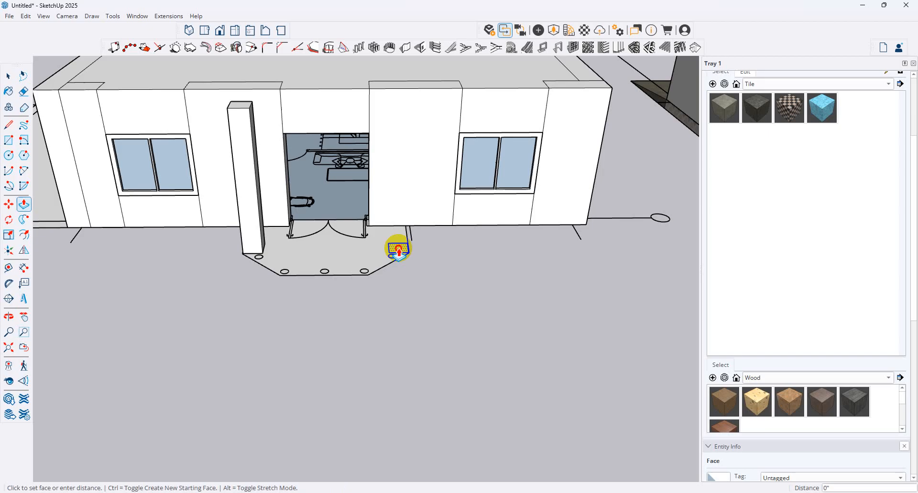
{"action": "left_click", "coordinate": [258, 261]}
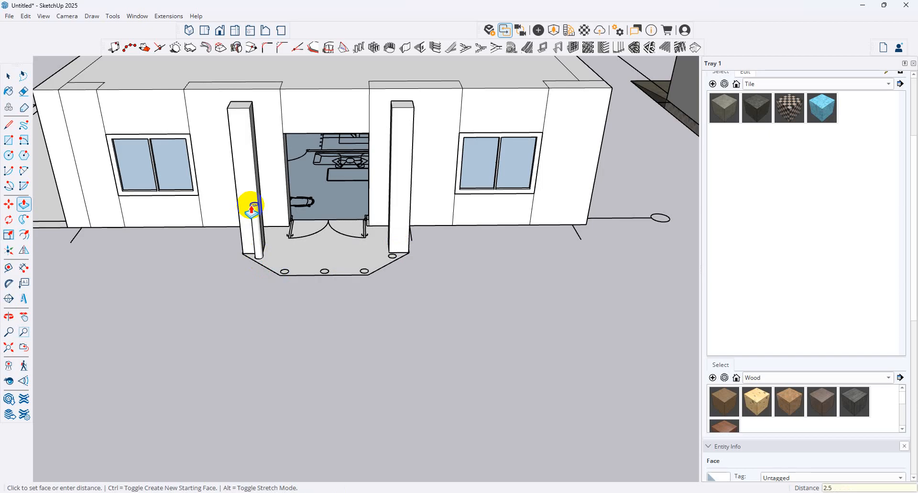
{"action": "scroll", "coordinate": [273, 266], "scroll_direction": "up", "scroll_amount": 1}
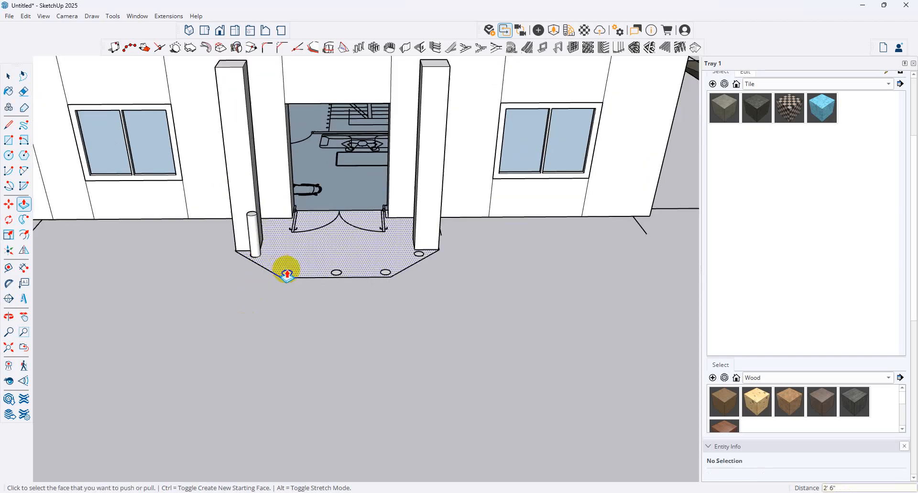
{"action": "double_click", "coordinate": [286, 272]}
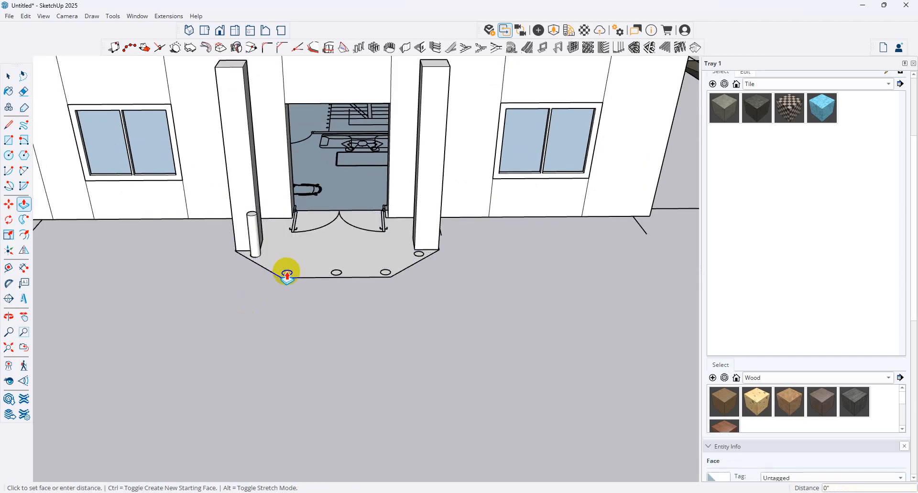
{"action": "double_click", "coordinate": [334, 271]}
{"action": "double_click", "coordinate": [385, 272]}
{"action": "double_click", "coordinate": [422, 256]}
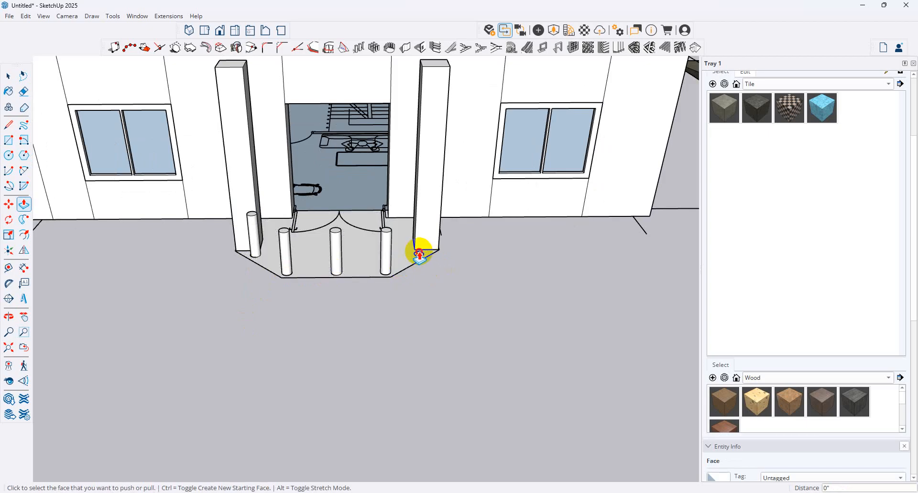
Step: Offset the outline of the porch floor face inward by about 10 3/4"
{"action": "middle_click_drag", "start_coordinate": [435, 226], "coordinate": [3, 97]}
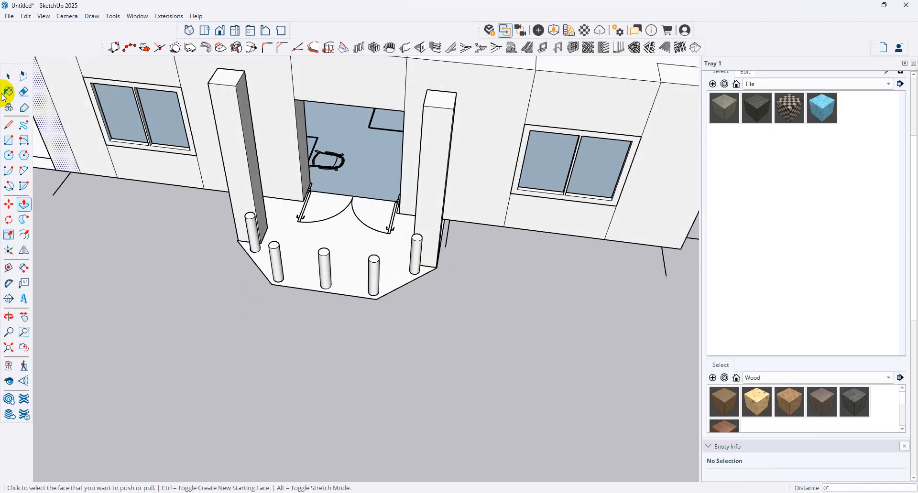
{"action": "left_click", "coordinate": [10, 125]}
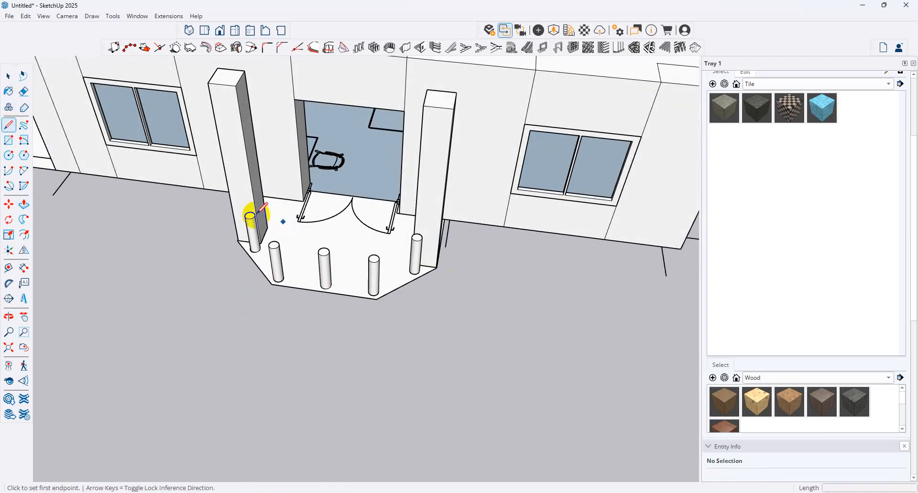
{"action": "middle_click_drag", "start_coordinate": [243, 195], "coordinate": [293, 342]}
{"action": "middle_click_drag", "start_coordinate": [341, 287], "coordinate": [265, 414]}
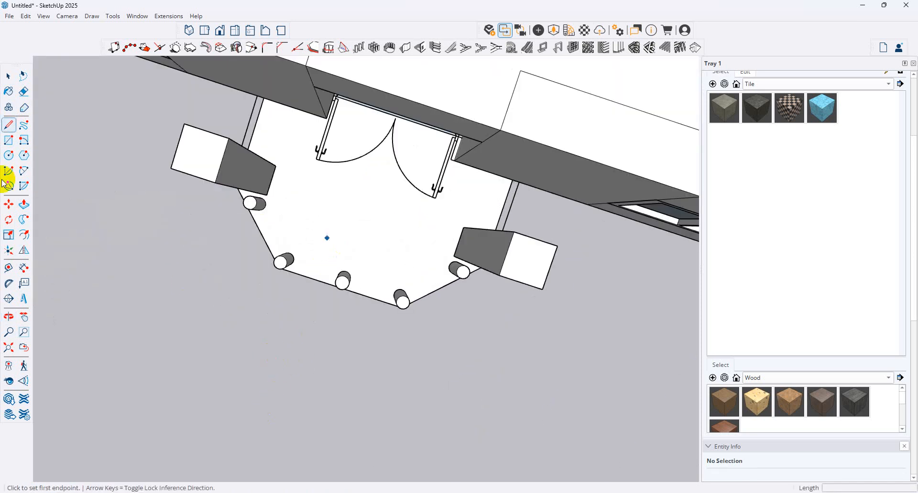
{"action": "left_click", "coordinate": [9, 77]}
{"action": "left_click", "coordinate": [272, 231]}
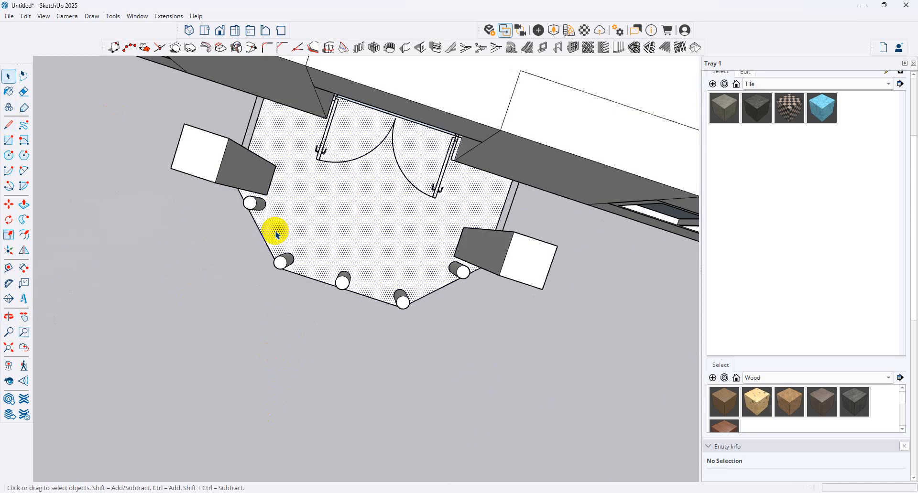
{"action": "left_click", "coordinate": [24, 235]}
{"action": "left_click", "coordinate": [264, 240]}
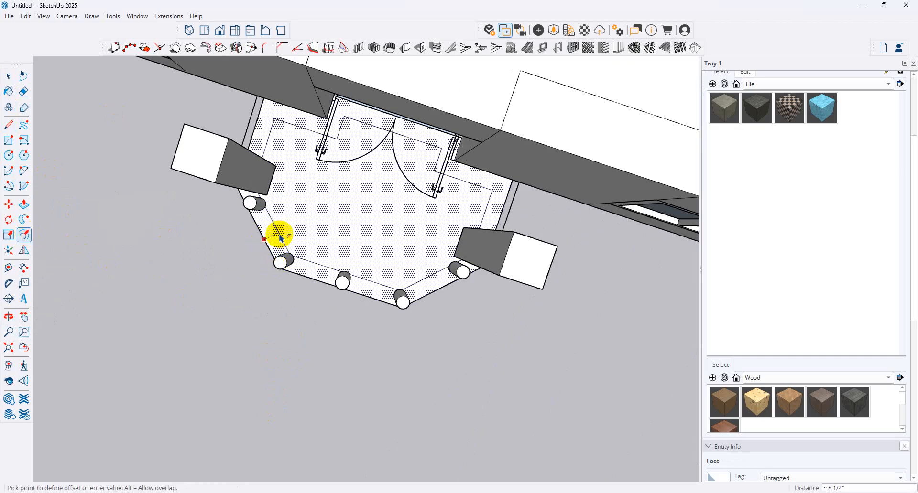
{"action": "left_click", "coordinate": [283, 232]}
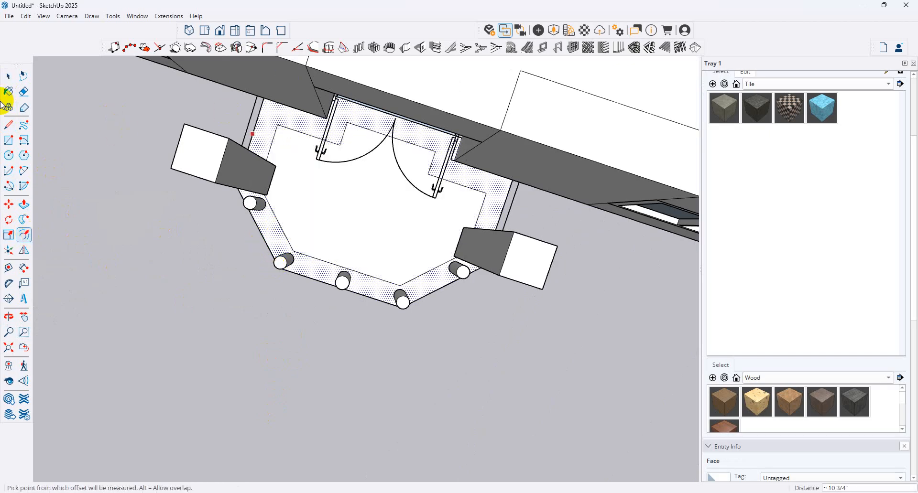
Step: Draw lines from the two rear corners of the offset outline to the house wall, separating the border strip along the porch edge
{"action": "left_click", "coordinate": [9, 125]}
{"action": "left_click", "coordinate": [278, 125]}
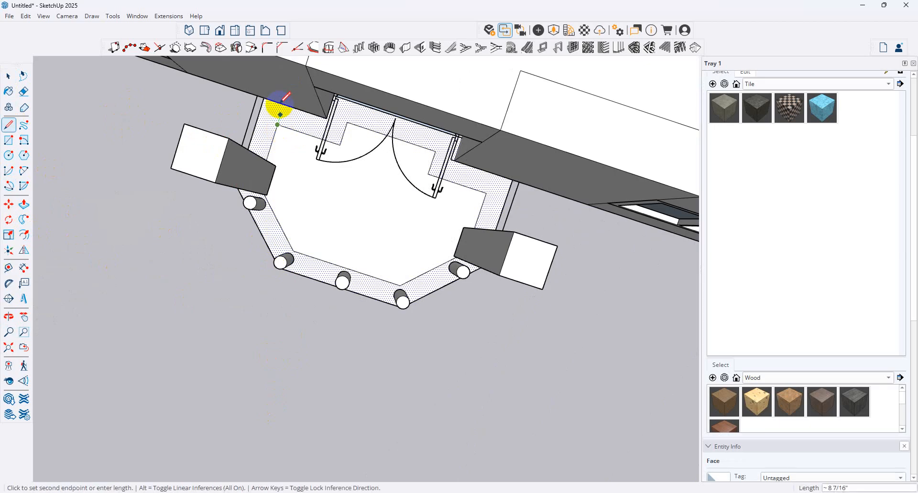
{"action": "left_click", "coordinate": [284, 104]}
{"action": "left_click", "coordinate": [487, 194]}
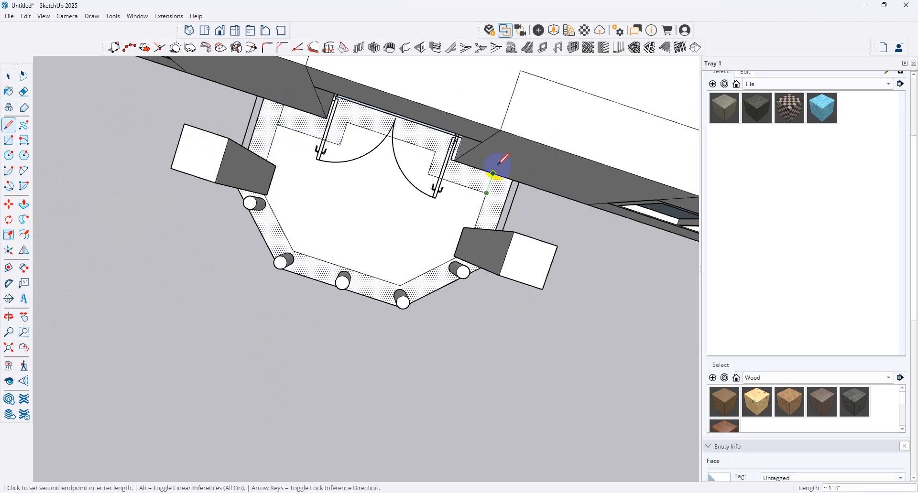
{"action": "left_click", "coordinate": [493, 176]}
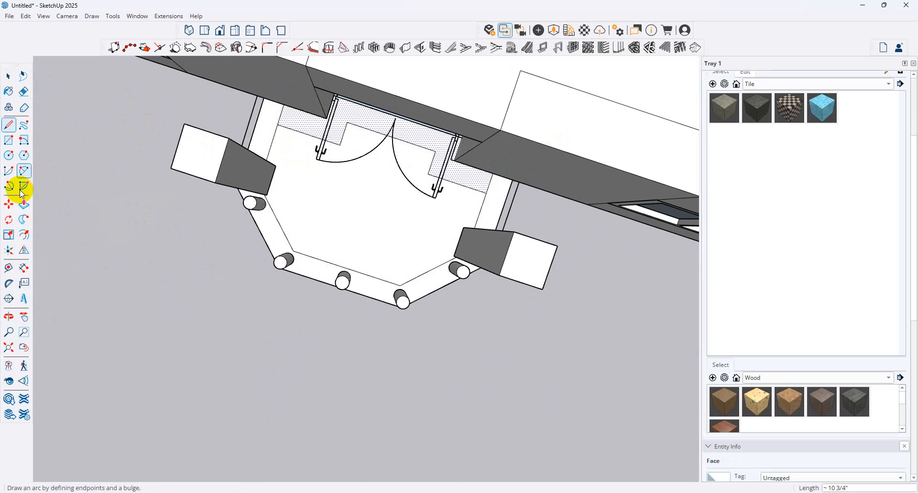
Step: Extrude the porch border strip upward 2' 6" to form a low wall around the posts
{"action": "left_click", "coordinate": [24, 204]}
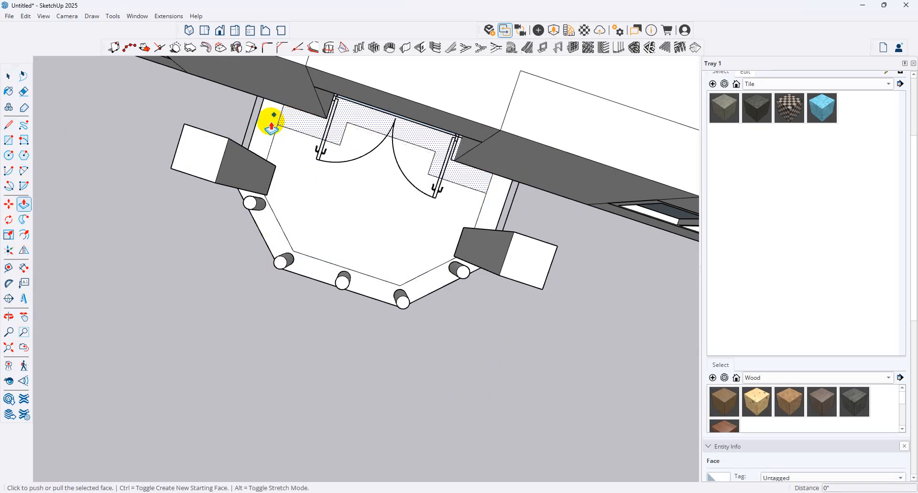
{"action": "left_click", "coordinate": [271, 125]}
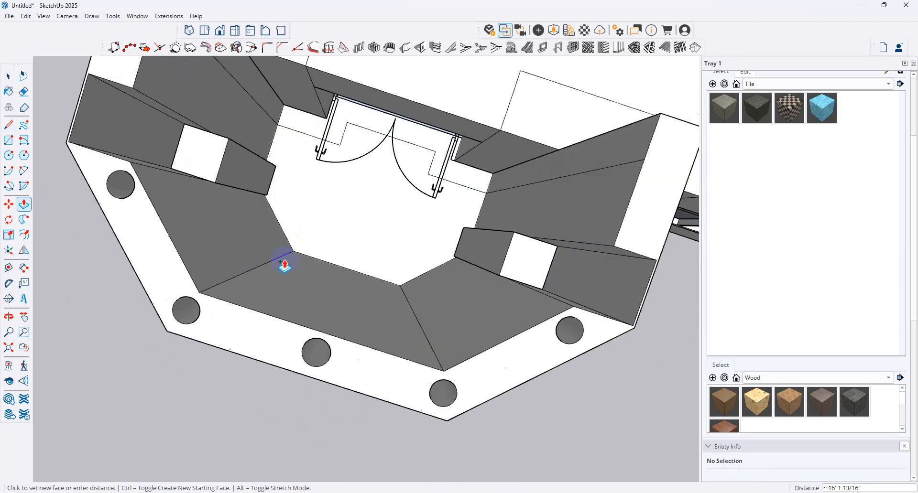
{"action": "middle_click_drag", "start_coordinate": [285, 263], "coordinate": [307, 289]}
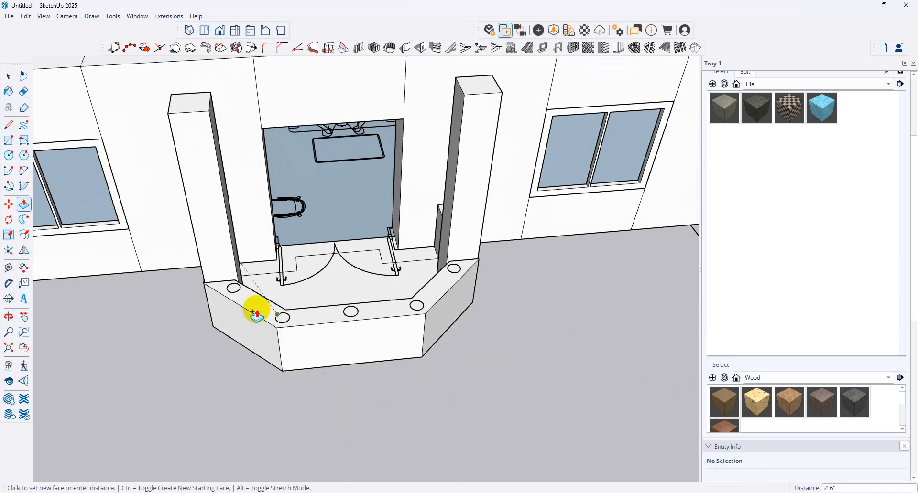
{"action": "left_click", "coordinate": [306, 318]}
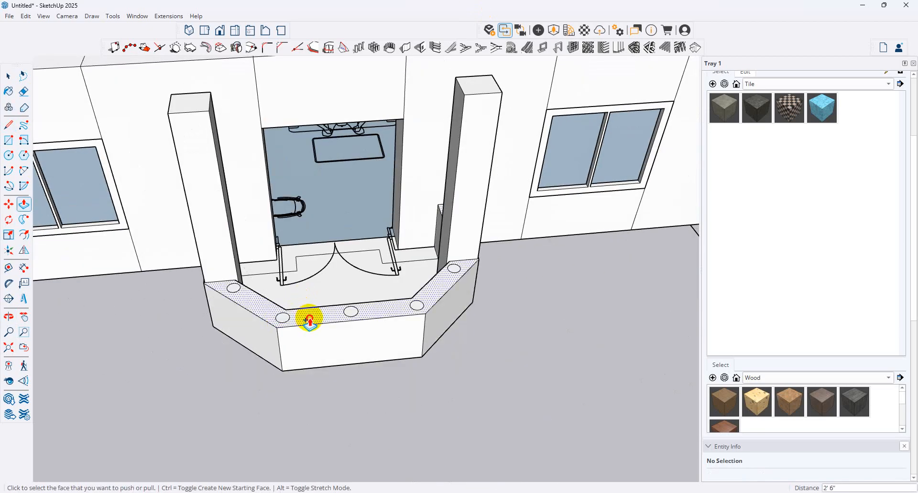
Step: Extrude the top of the low porch wall another 5" as a separate rail band
{"action": "left_click", "coordinate": [309, 319]}
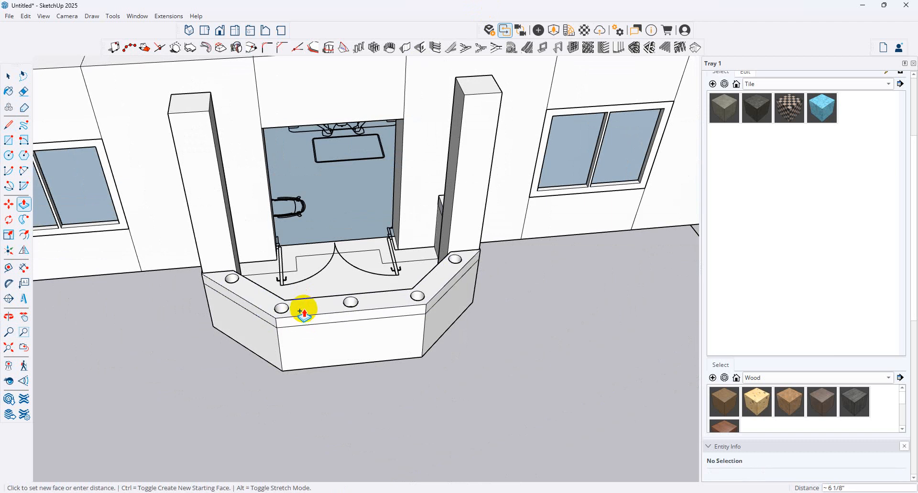
{"action": "type", "text": "5"}
{"action": "key", "text": "Return"}
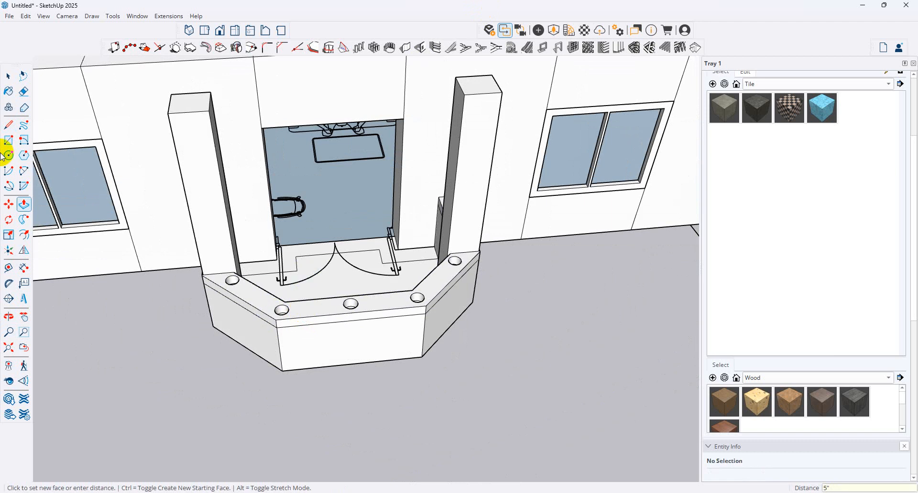
Step: Delete the low wall's front and one adjacent angled outer face beneath the rail band to expose the posts
{"action": "left_click", "coordinate": [8, 140]}
{"action": "scroll", "coordinate": [233, 280], "scroll_direction": "up", "scroll_amount": 2}
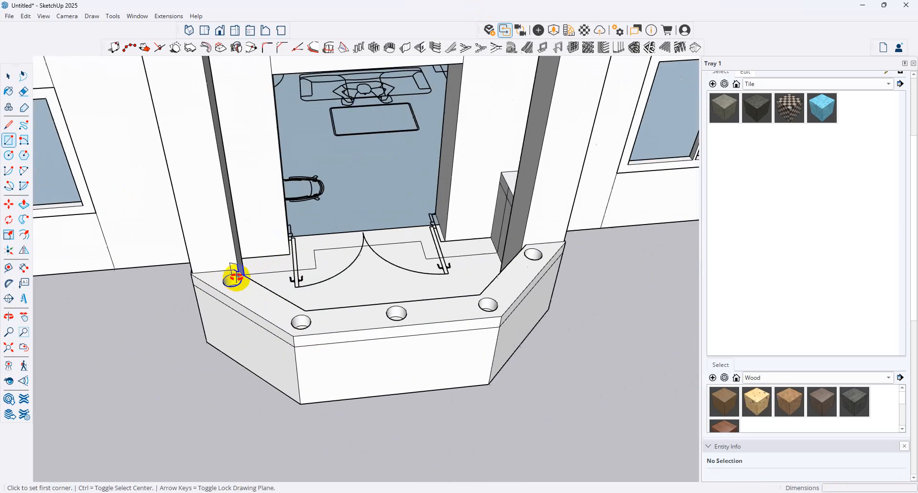
{"action": "middle_click_drag", "start_coordinate": [235, 278], "coordinate": [231, 310]}
{"action": "scroll", "coordinate": [244, 271], "scroll_direction": "up", "scroll_amount": 4}
{"action": "scroll", "coordinate": [292, 349], "scroll_direction": "down", "scroll_amount": 2}
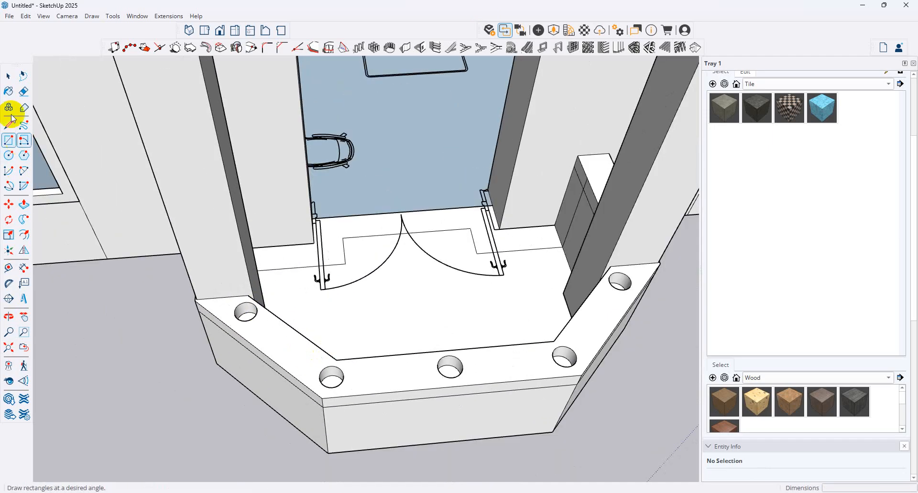
{"action": "left_click", "coordinate": [8, 76]}
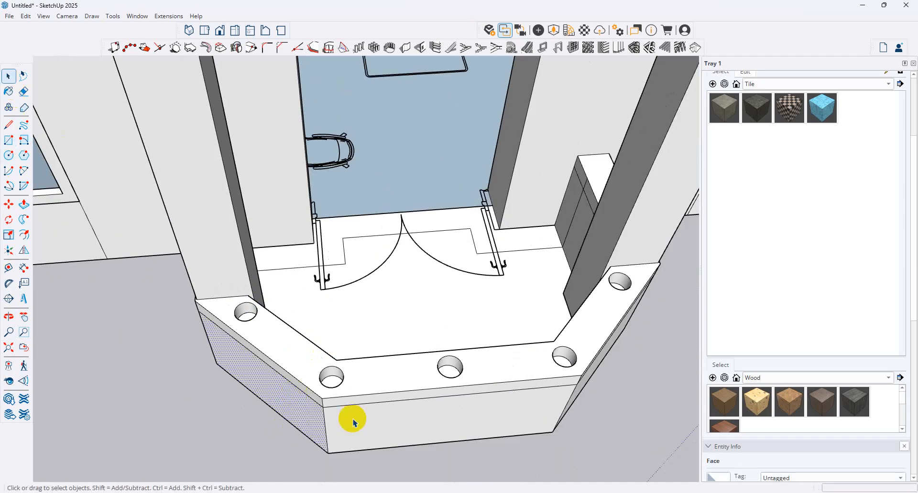
{"action": "key", "text": "Delete"}
{"action": "left_click", "coordinate": [365, 428]}
{"action": "key", "text": "Delete"}
Step: Delete the low wall's other angled face and its side faces beneath the rail, between the column and the house
{"action": "middle_click_drag", "start_coordinate": [567, 400], "coordinate": [545, 388]}
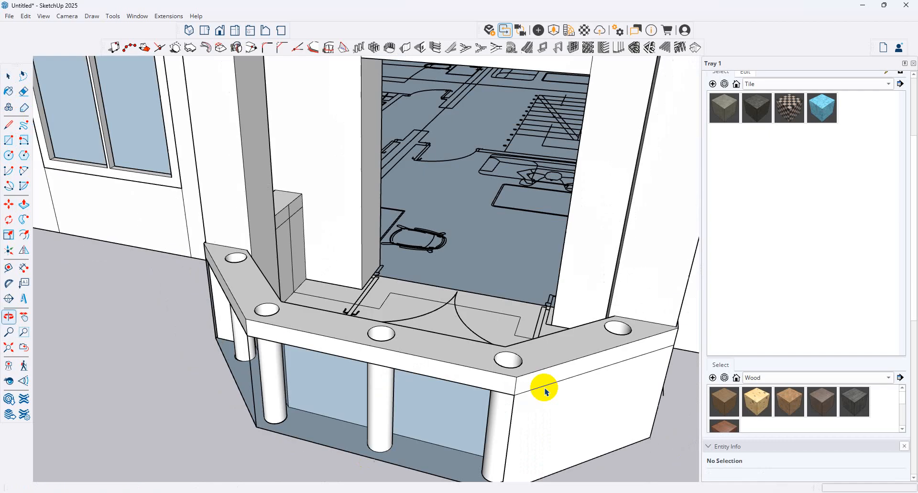
{"action": "middle_click_drag", "start_coordinate": [660, 424], "coordinate": [356, 399]}
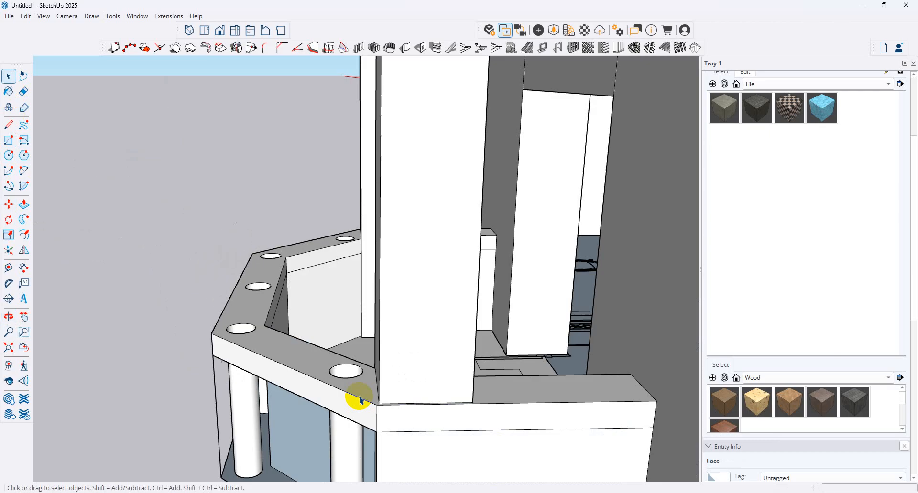
{"action": "left_click", "coordinate": [503, 458]}
{"action": "key", "text": "Delete"}
{"action": "left_click", "coordinate": [565, 457]}
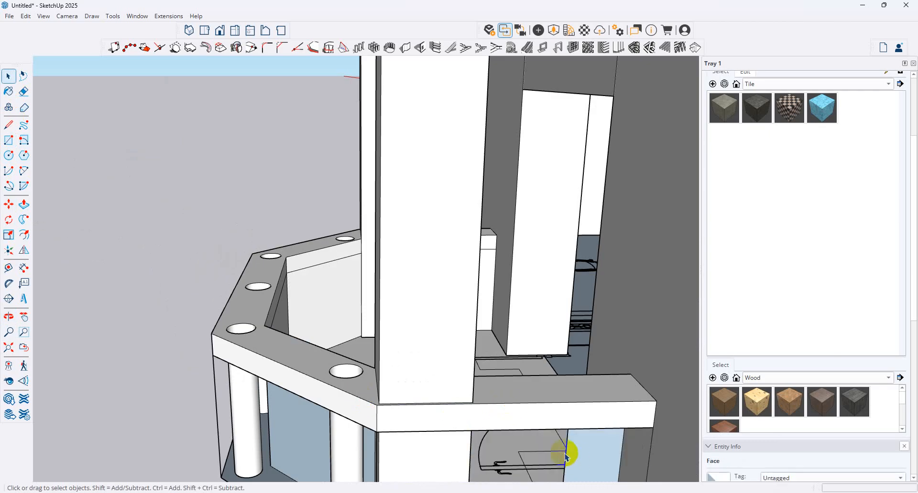
{"action": "key", "text": "Delete"}
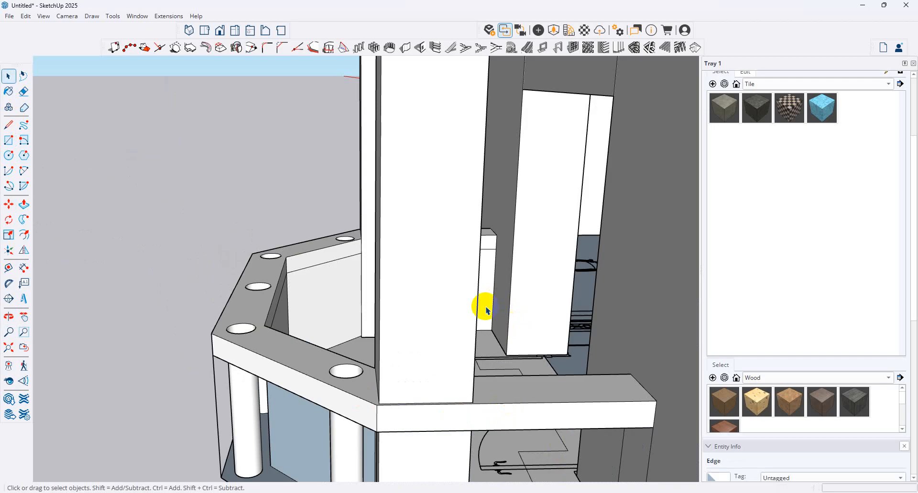
Step: Draw a circle with a radius of about 2 5/16" on the floor strip below the side rail, between column and house wall
{"action": "middle_click_drag", "start_coordinate": [483, 306], "coordinate": [426, 332]}
{"action": "left_click", "coordinate": [28, 345]}
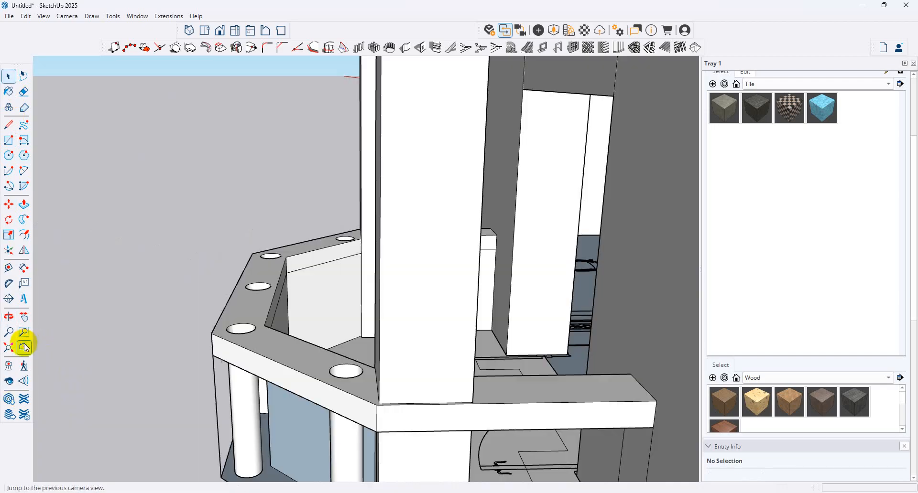
{"action": "middle_click_drag", "start_coordinate": [549, 272], "coordinate": [449, 303]}
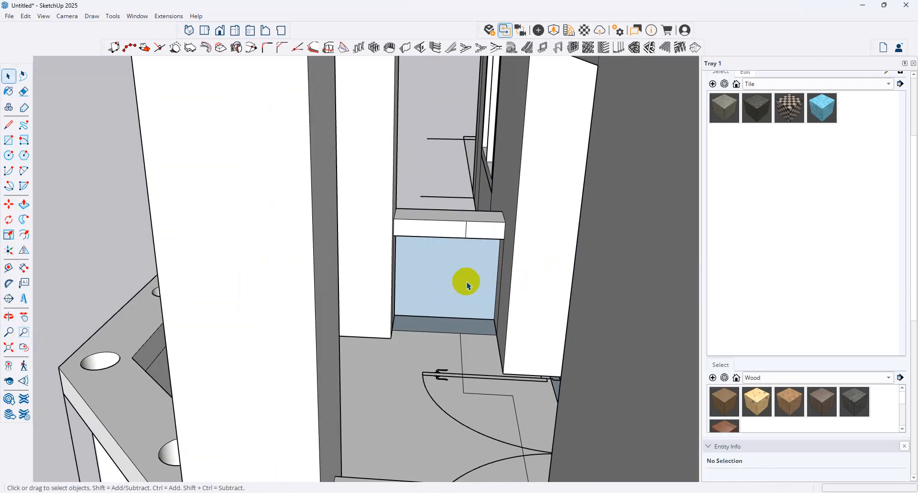
{"action": "middle_click_drag", "start_coordinate": [468, 286], "coordinate": [300, 358]}
{"action": "scroll", "coordinate": [505, 250], "scroll_direction": "up", "scroll_amount": 2}
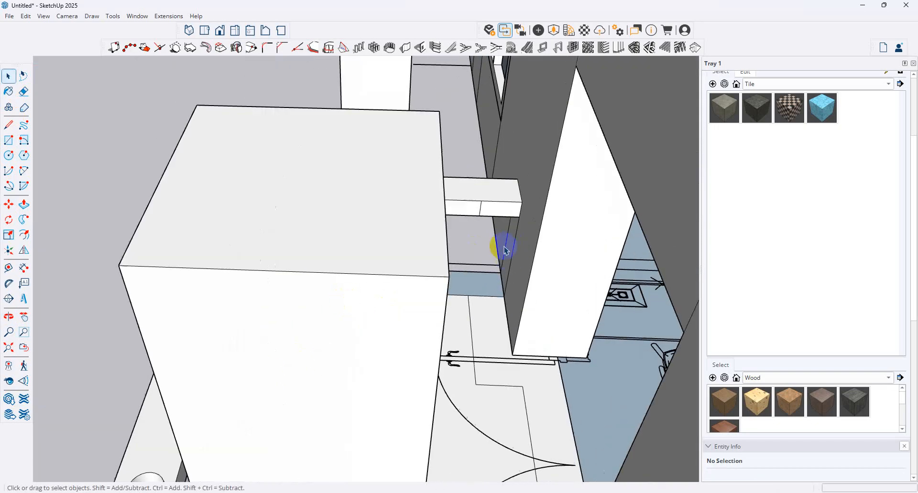
{"action": "middle_click_drag", "start_coordinate": [510, 262], "coordinate": [435, 220]}
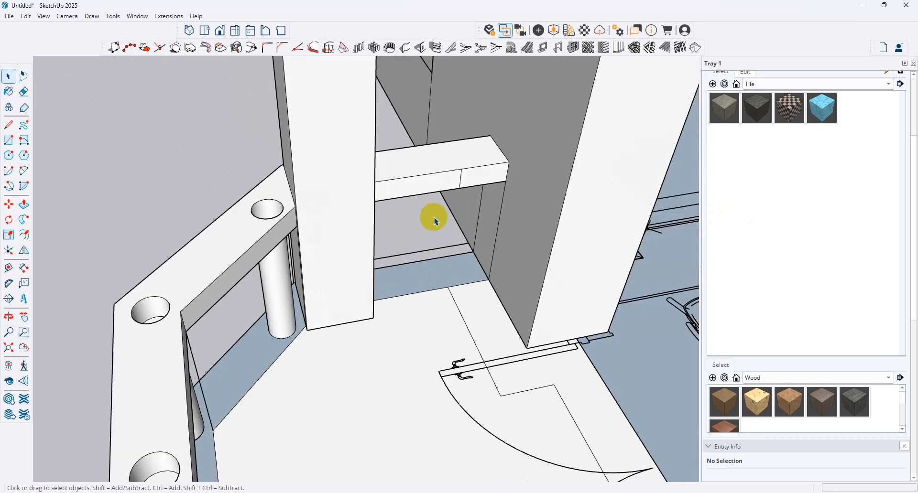
{"action": "left_click", "coordinate": [8, 186]}
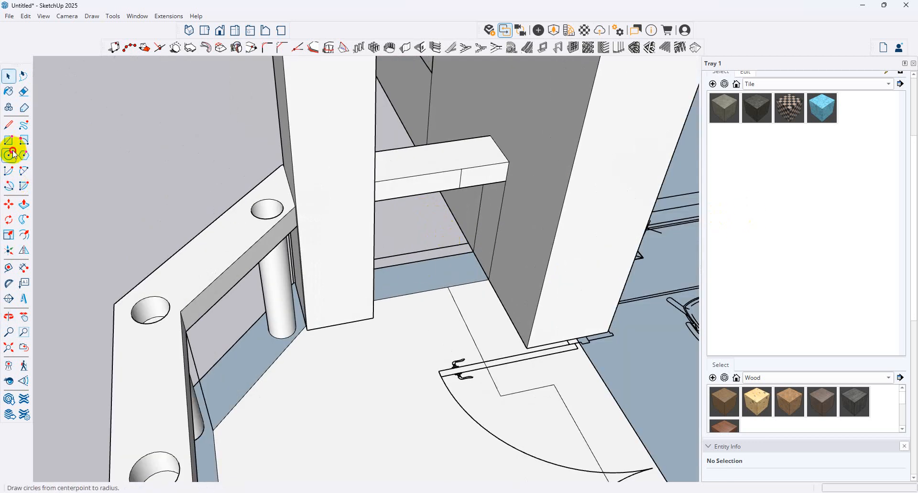
{"action": "left_click", "coordinate": [13, 154]}
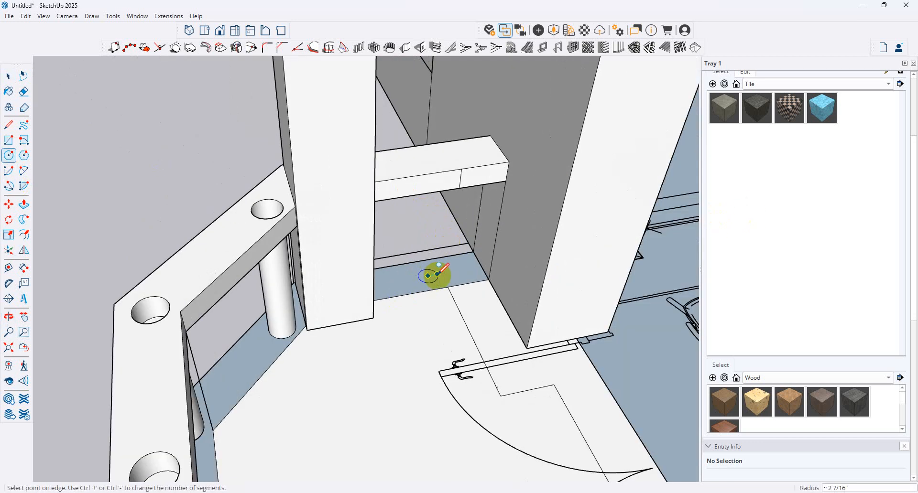
{"action": "key", "text": "s"}
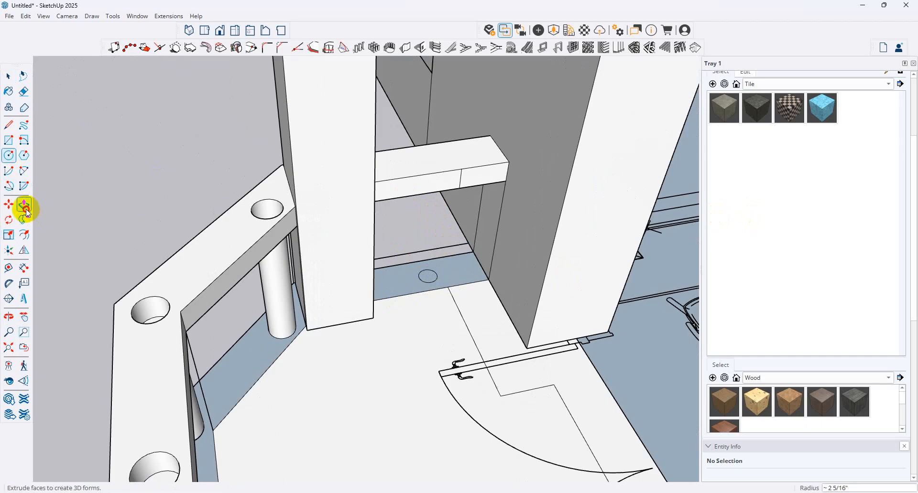
Step: Extrude the circle on the side floor strip 2' 11" up to the top of the rail as a round post
{"action": "left_click", "coordinate": [24, 205]}
{"action": "left_click", "coordinate": [428, 276]}
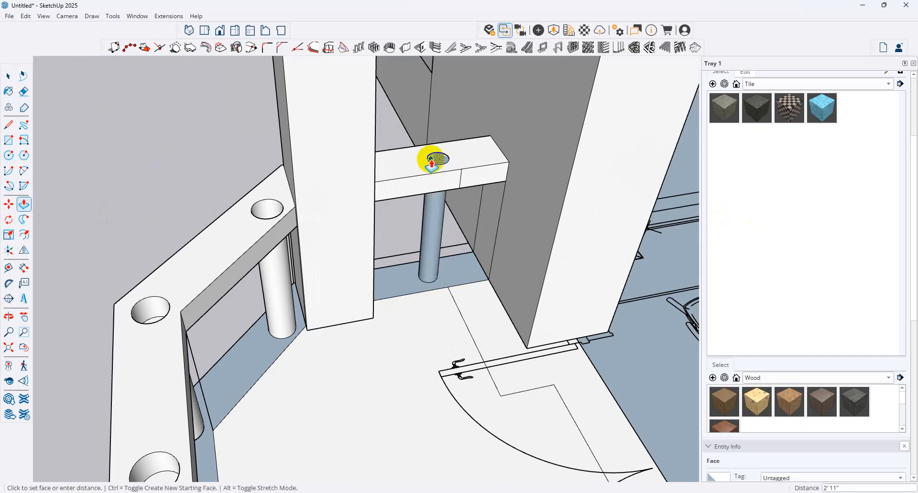
{"action": "left_click", "coordinate": [431, 162]}
Step: Copy the side post about 10' 3" across the porch to the opposite side rail, between column and house wall
{"action": "left_click", "coordinate": [8, 76]}
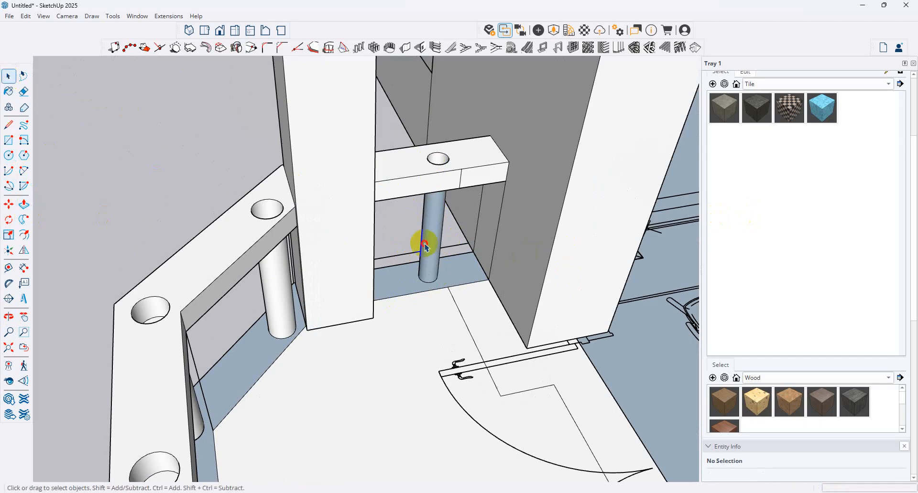
{"action": "left_click", "coordinate": [9, 204]}
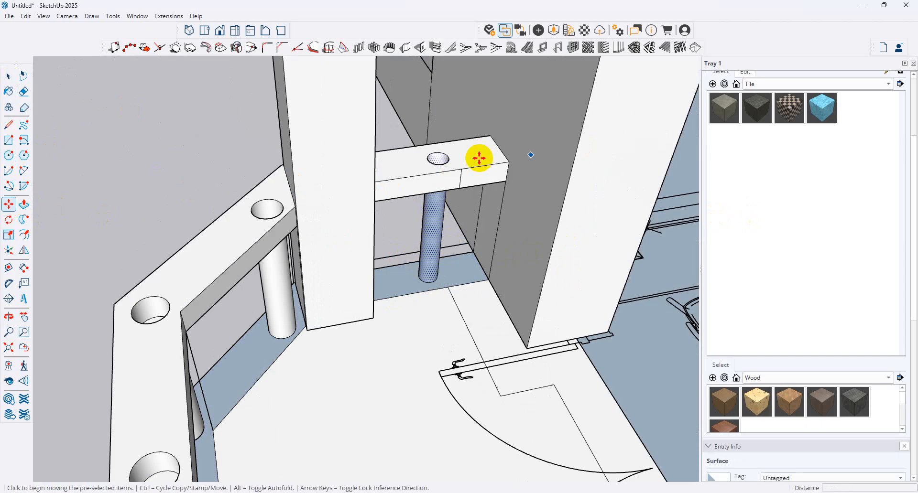
{"action": "left_click", "coordinate": [449, 162]}
{"action": "key", "text": "ctrl"}
{"action": "scroll", "coordinate": [456, 265], "scroll_direction": "down", "scroll_amount": 6}
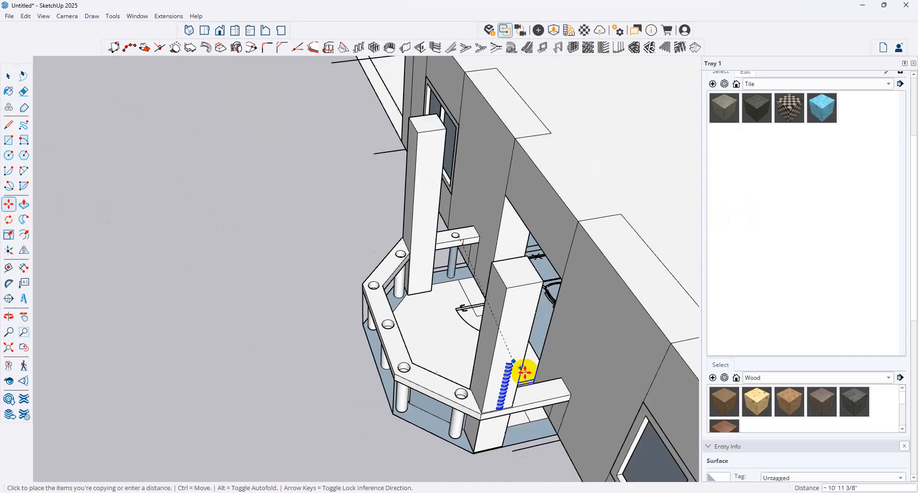
{"action": "left_click", "coordinate": [543, 389]}
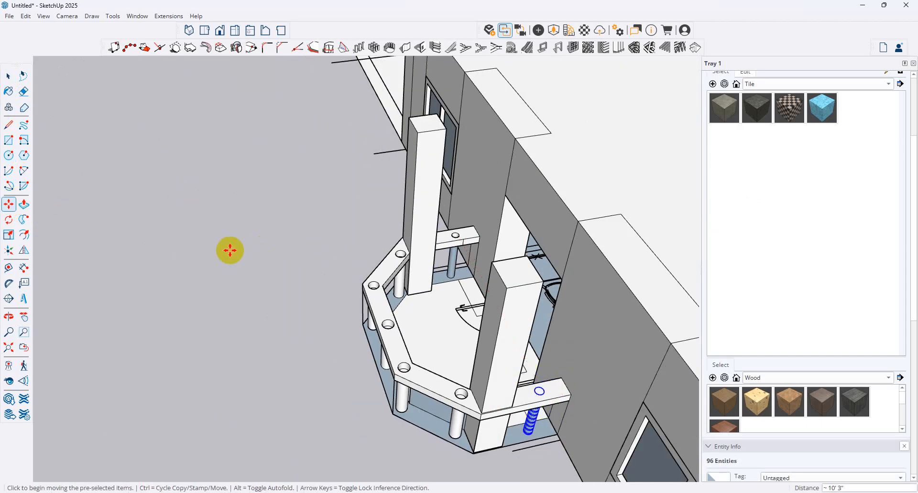
Step: Draw 2' 6" high rectangles beneath the rail to close one side opening and the adjacent angled opening, about 3' 10 7/8" and 3' 11 5/8" wide
{"action": "left_click", "coordinate": [9, 140]}
{"action": "scroll", "coordinate": [566, 404], "scroll_direction": "up", "scroll_amount": 1}
{"action": "scroll", "coordinate": [562, 401], "scroll_direction": "up", "scroll_amount": 1}
{"action": "left_click", "coordinate": [562, 392]}
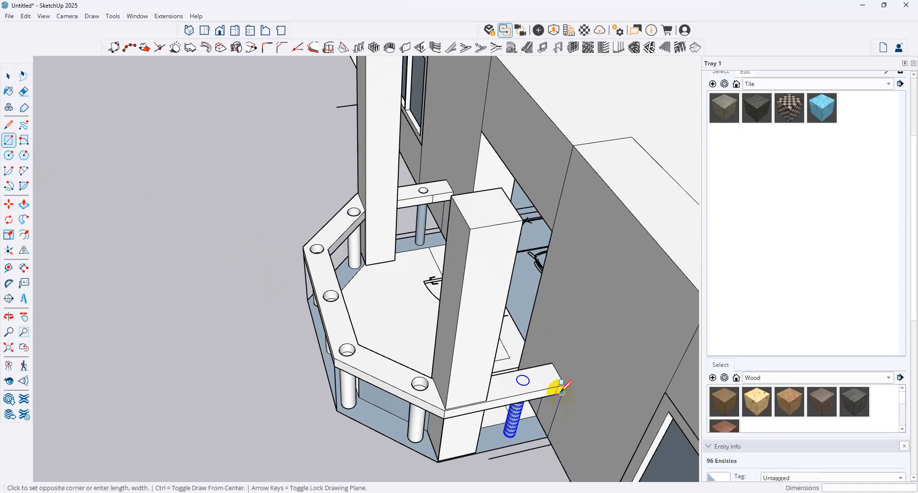
{"action": "left_click", "coordinate": [438, 461]}
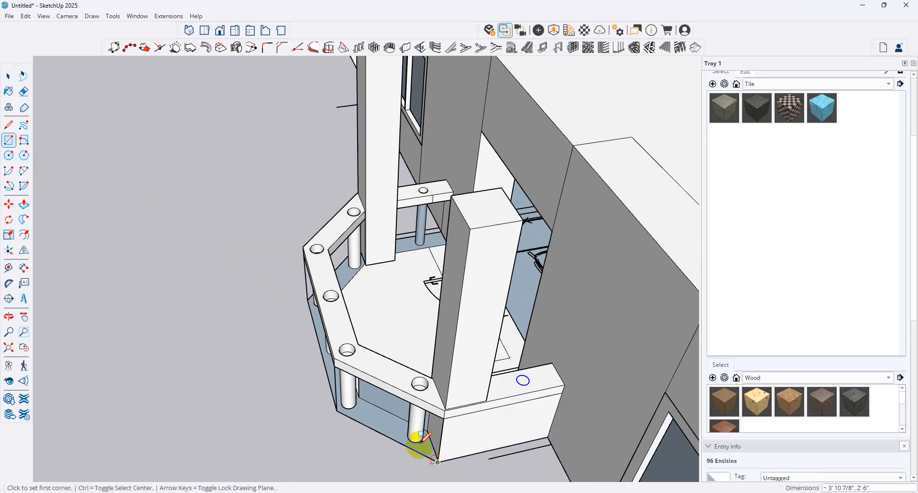
{"action": "left_click", "coordinate": [443, 418]}
{"action": "left_click", "coordinate": [336, 409]}
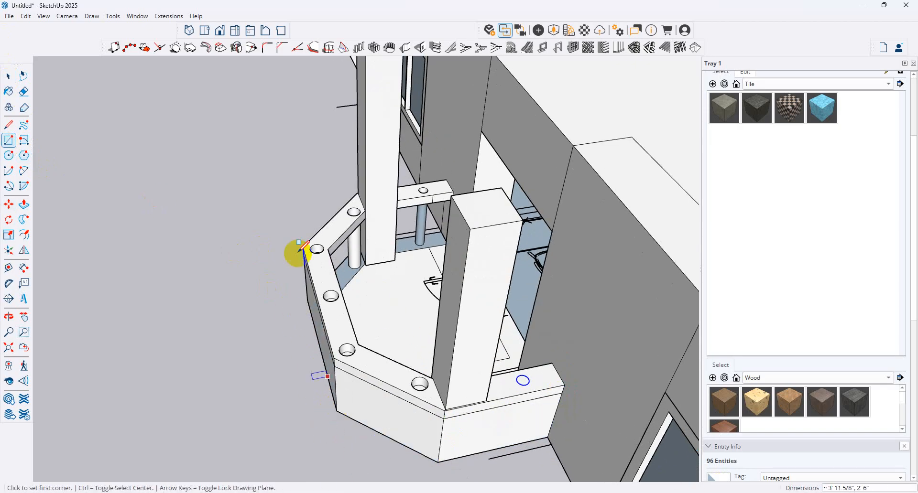
Step: Close the remaining outer openings beneath the rail with rectangular faces, including the other angled section
{"action": "middle_click_drag", "start_coordinate": [297, 256], "coordinate": [228, 266]}
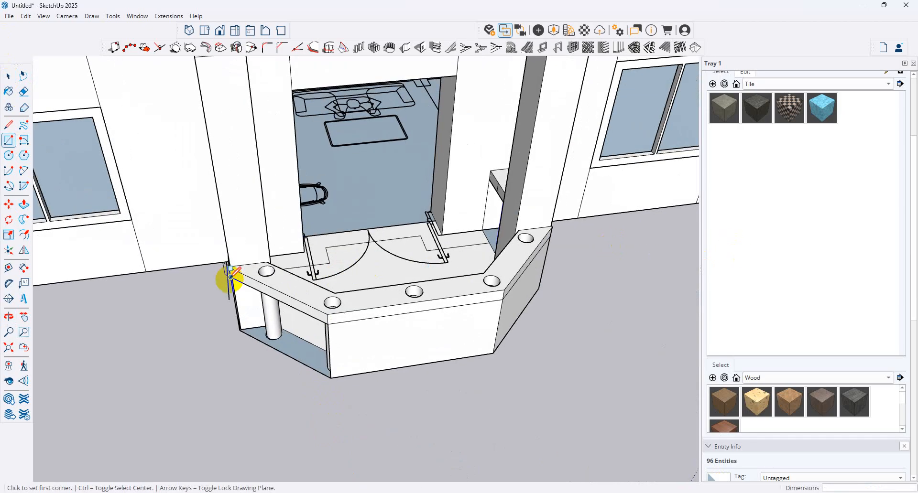
{"action": "left_click", "coordinate": [230, 277]}
{"action": "middle_click_drag", "start_coordinate": [309, 345], "coordinate": [242, 321]}
{"action": "middle_click_drag", "start_coordinate": [318, 168], "coordinate": [26, 342]}
{"action": "left_click_drag", "start_coordinate": [120, 258], "coordinate": [524, 119]}
{"action": "key", "text": "r"}
Step: Paint the front, angled and side panels beneath the rail with the Glass_Basic_01 material
{"action": "left_click", "coordinate": [837, 84]}
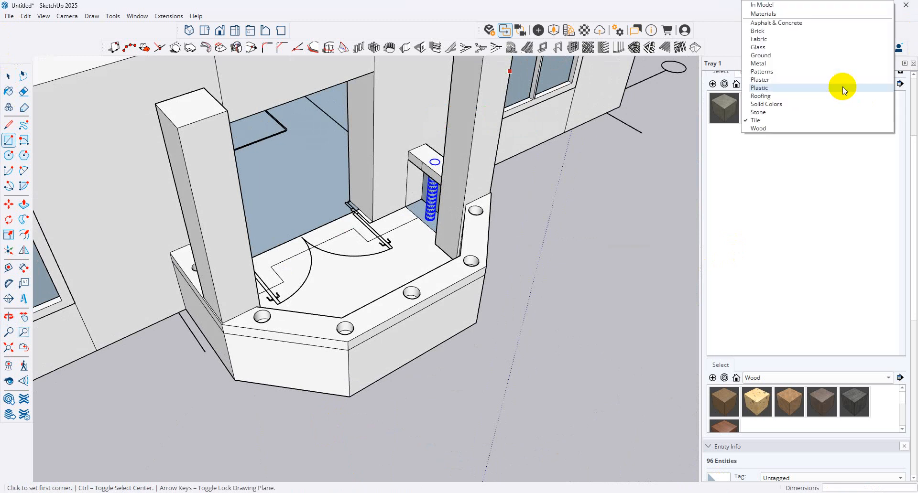
{"action": "left_click", "coordinate": [796, 49]}
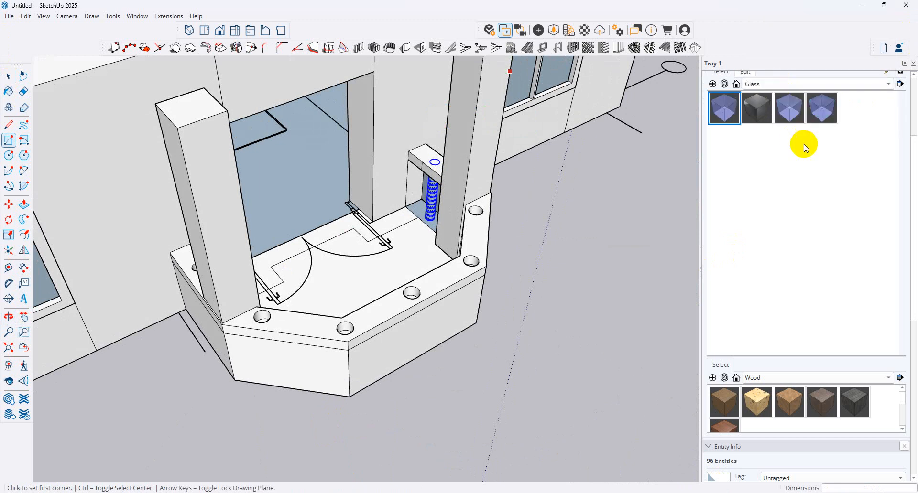
{"action": "left_click", "coordinate": [731, 101]}
{"action": "left_click", "coordinate": [421, 330]}
{"action": "left_click", "coordinate": [310, 360]}
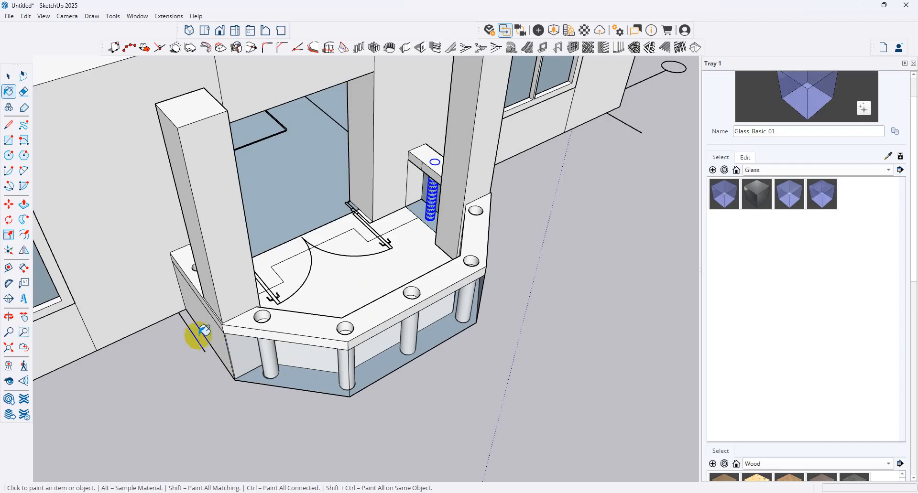
{"action": "mouse_move", "coordinate": [421, 280]}
{"action": "middle_mouse_down"}
{"action": "mouse_move", "coordinate": [382, 258]}
{"action": "mouse_move", "coordinate": [477, 373]}
{"action": "middle_mouse_up"}
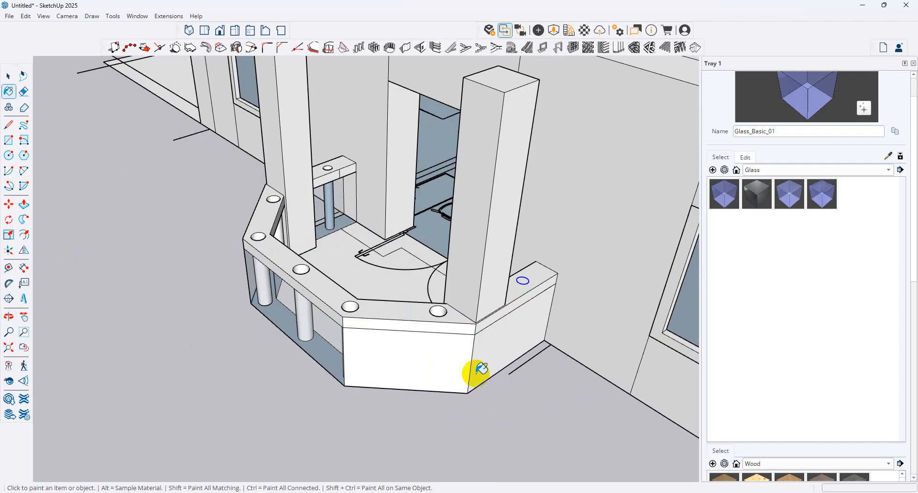
{"action": "left_click", "coordinate": [516, 342]}
{"action": "left_click", "coordinate": [440, 358]}
{"action": "mouse_move", "coordinate": [522, 349]}
{"action": "middle_mouse_down"}
{"action": "mouse_move", "coordinate": [421, 287]}
{"action": "mouse_move", "coordinate": [377, 307]}
{"action": "mouse_move", "coordinate": [410, 311]}
{"action": "middle_mouse_up"}
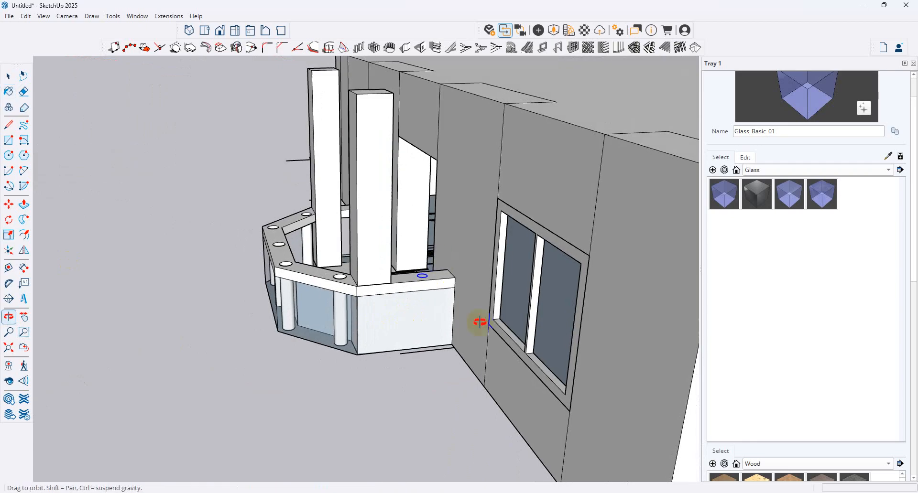
Step: Repaint the side panel beneath the rail with Glass_Basic_01 and remove its face between the column and the house
{"action": "left_click", "coordinate": [8, 95]}
{"action": "left_click", "coordinate": [8, 76]}
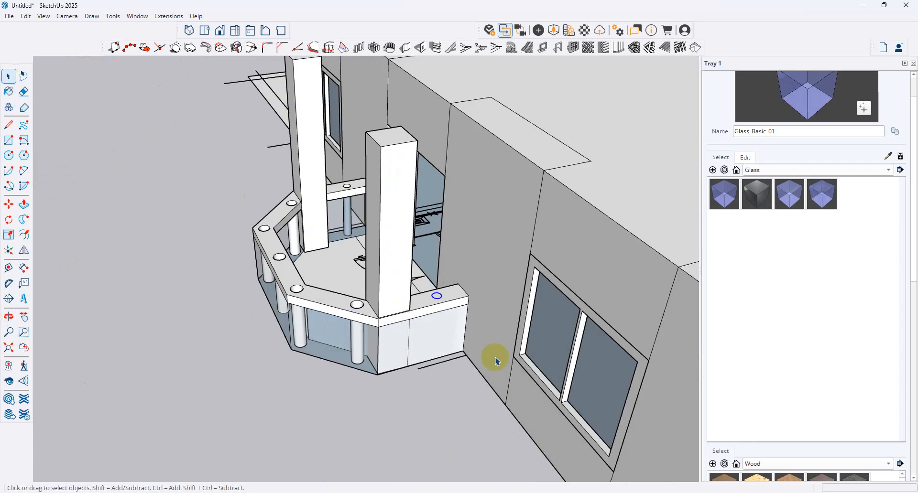
{"action": "left_click", "coordinate": [441, 337]}
{"action": "left_click", "coordinate": [455, 360]}
{"action": "left_click", "coordinate": [451, 333]}
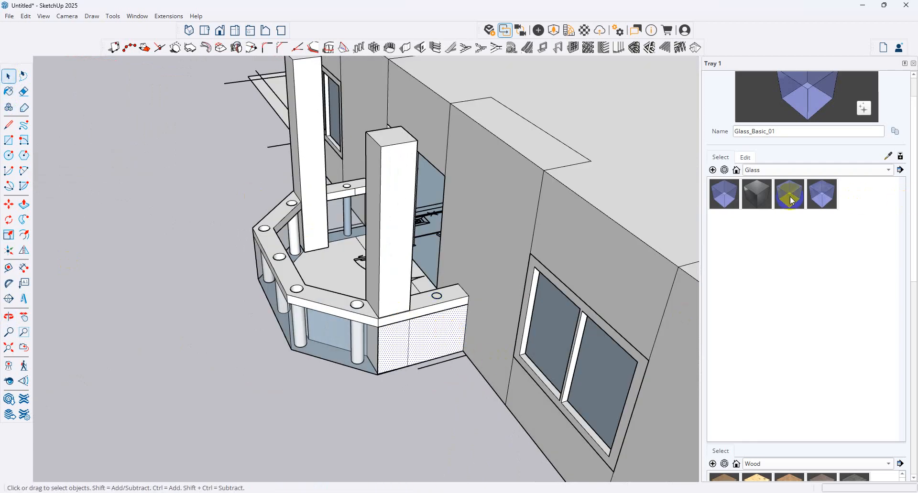
{"action": "left_click", "coordinate": [719, 200]}
{"action": "left_click", "coordinate": [439, 338]}
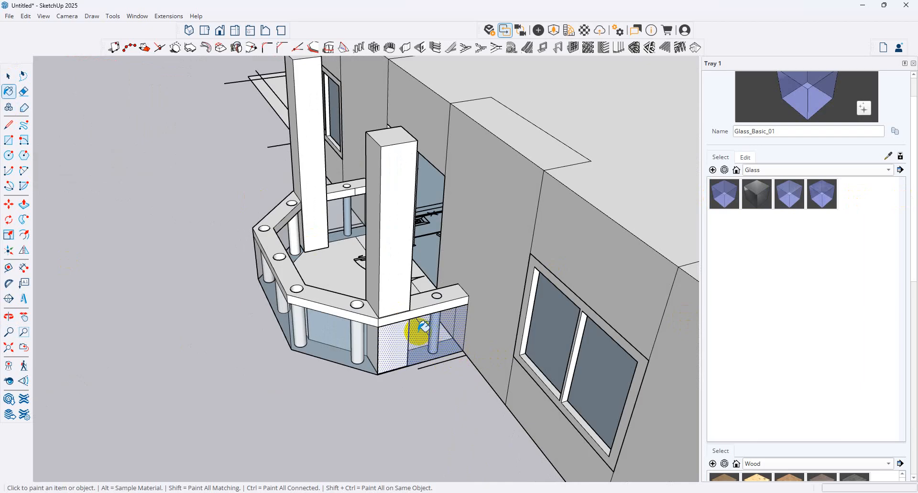
{"action": "left_click", "coordinate": [9, 76]}
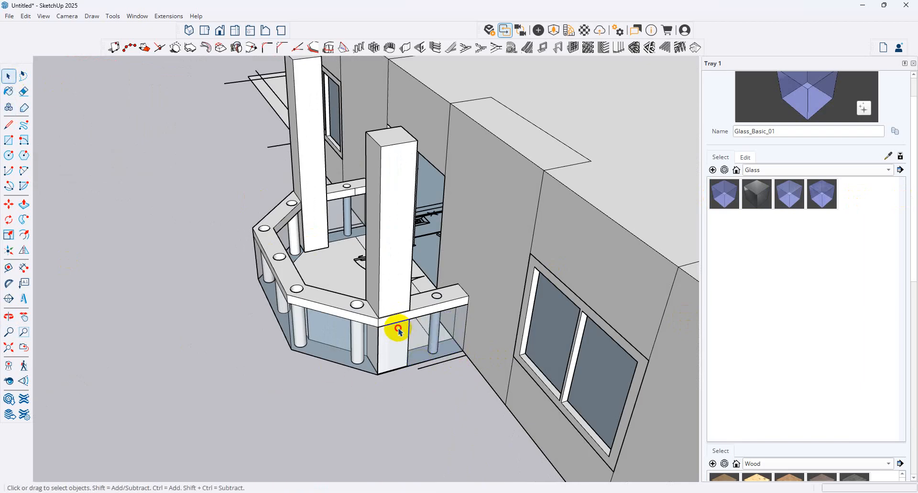
{"action": "left_click", "coordinate": [438, 336]}
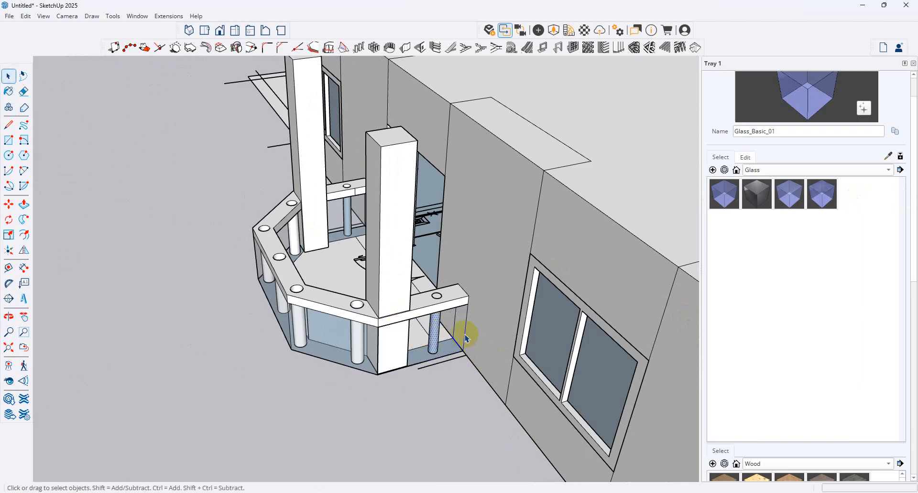
Step: Draw a side panel of about 2' 7 1/8" by 2' 6" between column and house wall and paint it with Glass_Basic_01
{"action": "left_click", "coordinate": [9, 140]}
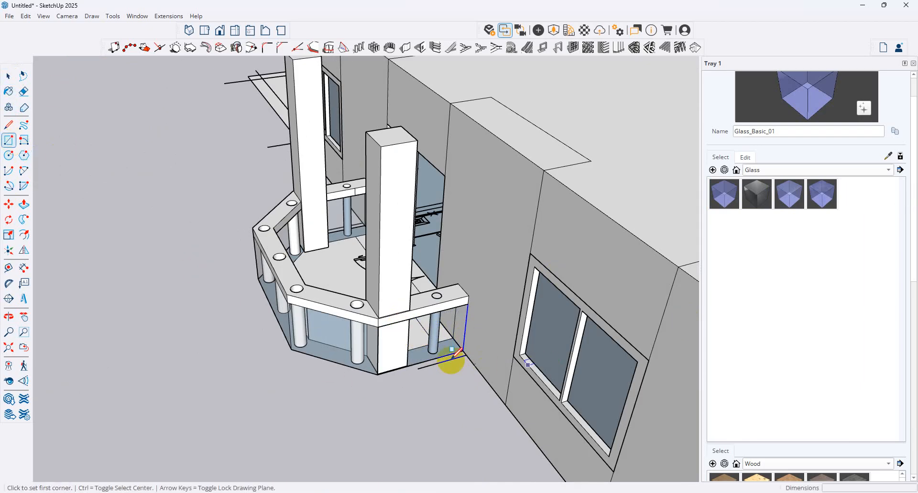
{"action": "scroll", "coordinate": [447, 364], "scroll_direction": "up", "scroll_amount": 3}
{"action": "left_click", "coordinate": [392, 303]}
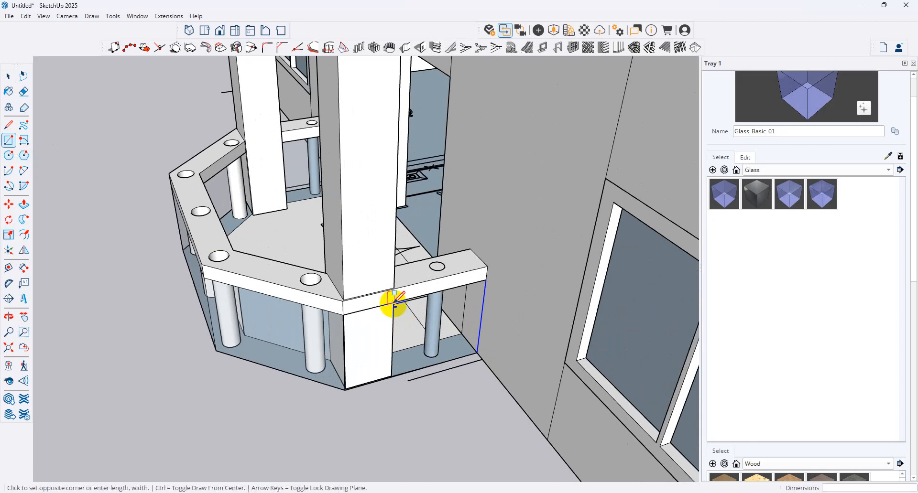
{"action": "left_click", "coordinate": [477, 352]}
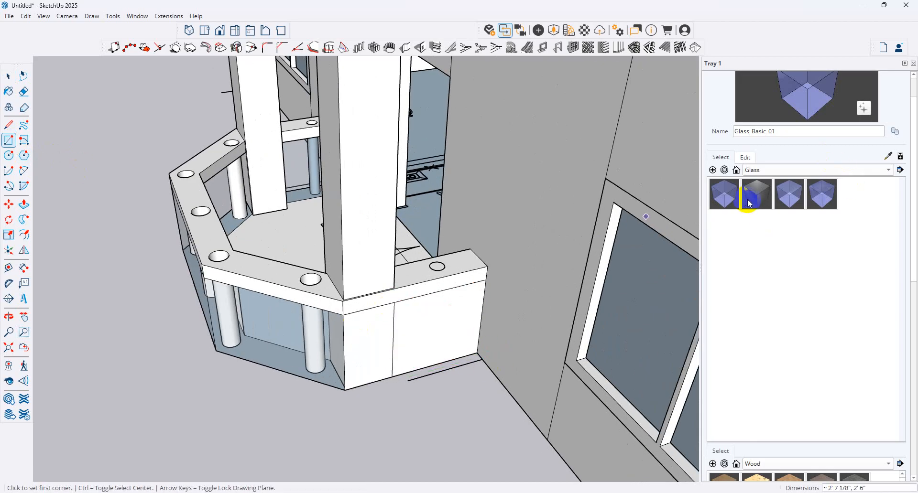
{"action": "left_click", "coordinate": [724, 194]}
{"action": "left_click", "coordinate": [458, 325]}
Step: Inspect the glass side panel behind the post from inside the porch, between the column and the house wall
{"action": "middle_click_drag", "start_coordinate": [447, 323], "coordinate": [215, 229]}
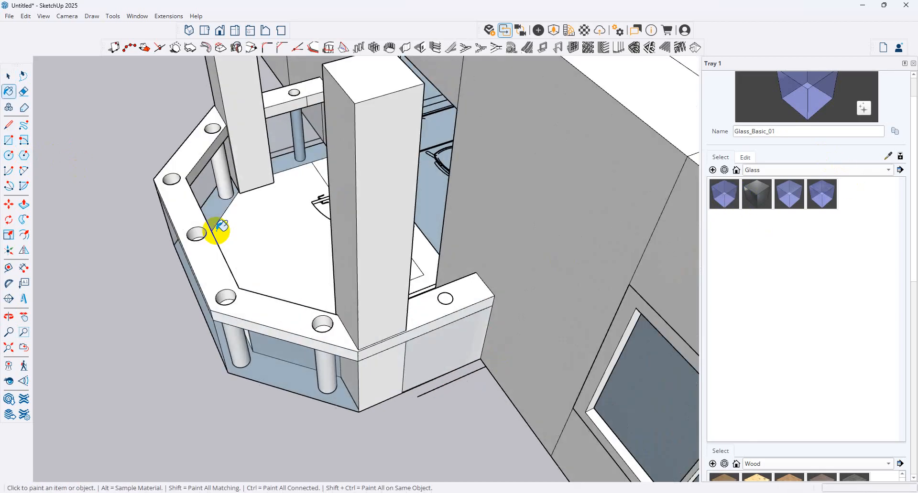
{"action": "left_click", "coordinate": [13, 74]}
{"action": "scroll", "coordinate": [443, 371], "scroll_direction": "up", "scroll_amount": 1}
{"action": "middle_click_drag", "start_coordinate": [576, 383], "coordinate": [348, 238]}
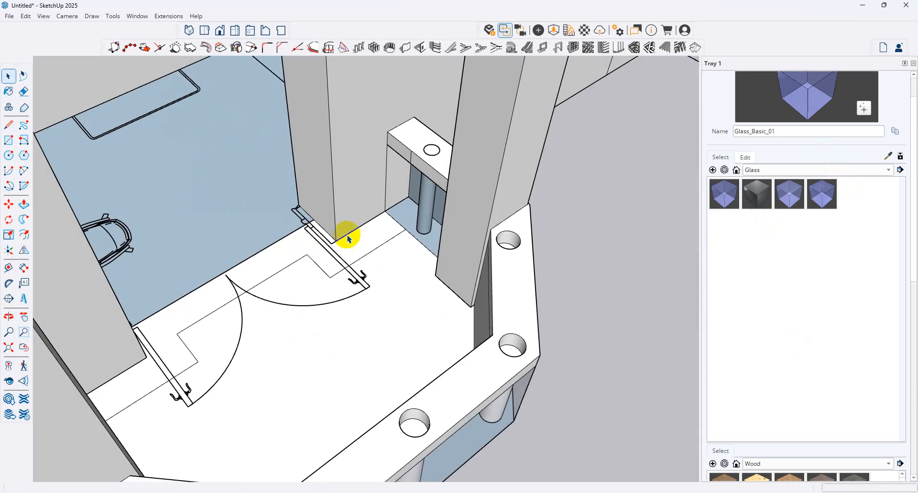
{"action": "scroll", "coordinate": [349, 238], "scroll_direction": "up", "scroll_amount": 2}
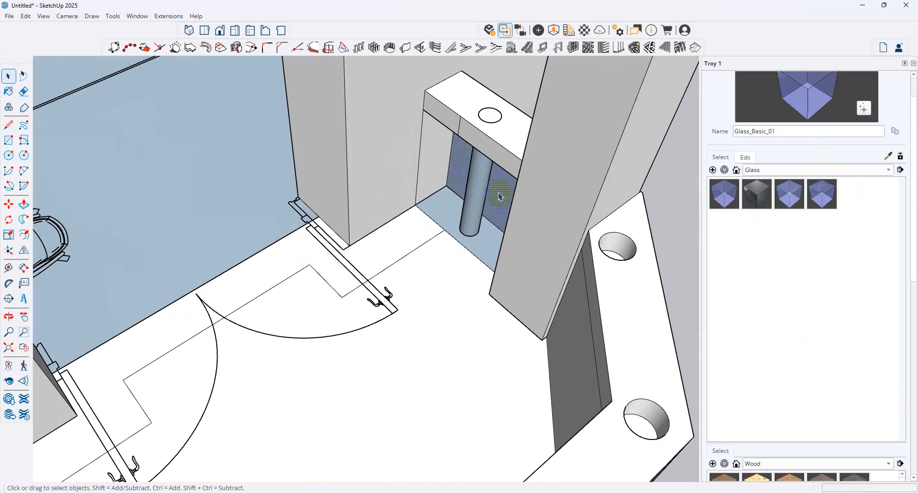
{"action": "middle_click_drag", "start_coordinate": [420, 216], "coordinate": [353, 329]}
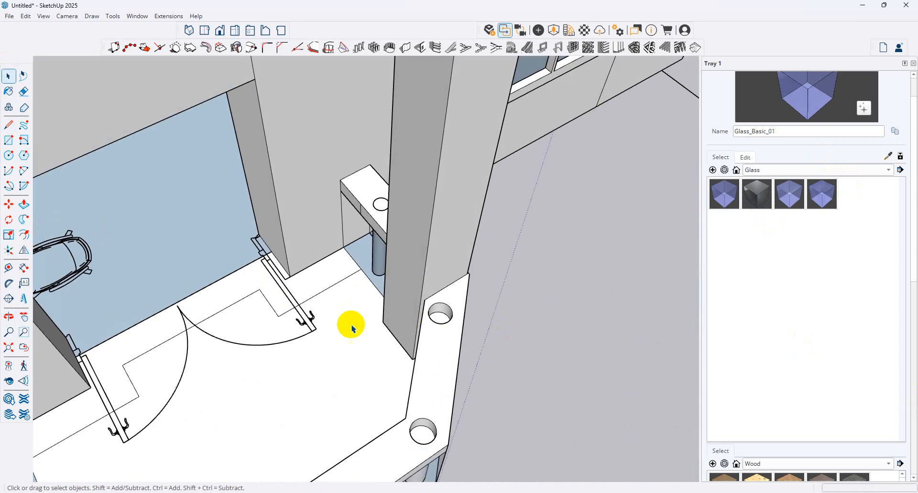
Step: Sample the patterned tile material from the porch floor of the neighbouring house model
{"action": "scroll", "coordinate": [352, 329], "scroll_direction": "down", "scroll_amount": 5}
{"action": "scroll", "coordinate": [354, 343], "scroll_direction": "up", "scroll_amount": 2}
{"action": "scroll", "coordinate": [355, 346], "scroll_direction": "down", "scroll_amount": 6}
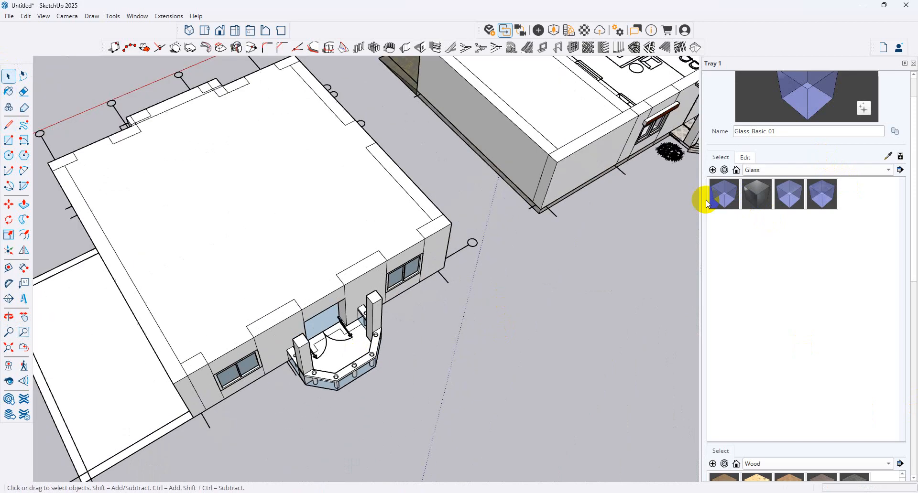
{"action": "left_click", "coordinate": [888, 156]}
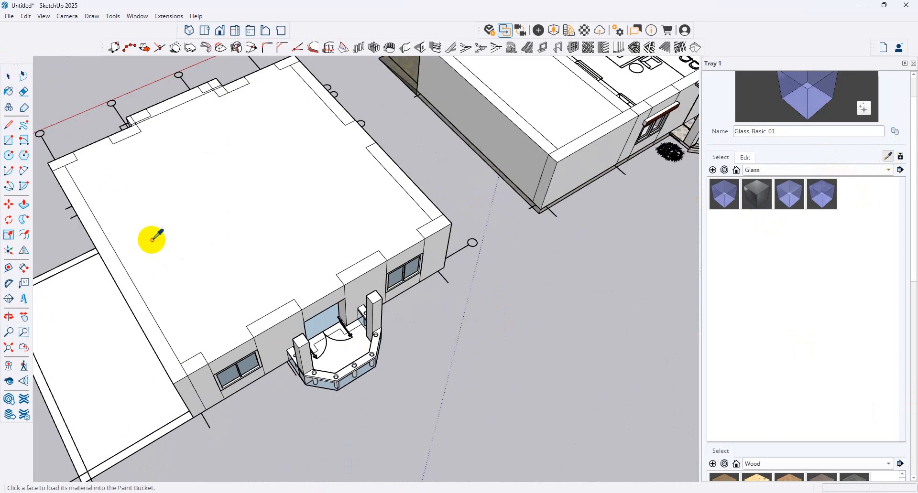
{"action": "scroll", "coordinate": [56, 367], "scroll_direction": "down", "scroll_amount": 3}
{"action": "scroll", "coordinate": [281, 348], "scroll_direction": "down", "scroll_amount": 2}
{"action": "scroll", "coordinate": [500, 225], "scroll_direction": "up", "scroll_amount": 2}
{"action": "scroll", "coordinate": [510, 215], "scroll_direction": "up", "scroll_amount": 3}
{"action": "left_click", "coordinate": [519, 207]}
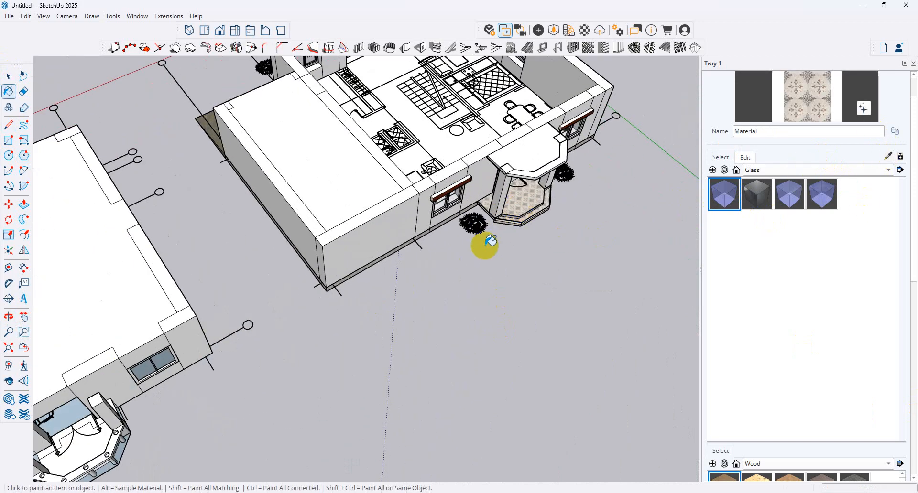
Step: Paint the porch floor and the front panel beneath the rail with the sampled patterned tile
{"action": "scroll", "coordinate": [151, 421], "scroll_direction": "down", "scroll_amount": 4}
{"action": "scroll", "coordinate": [293, 349], "scroll_direction": "up", "scroll_amount": 2}
{"action": "scroll", "coordinate": [348, 303], "scroll_direction": "up", "scroll_amount": 3}
{"action": "left_click", "coordinate": [357, 301]}
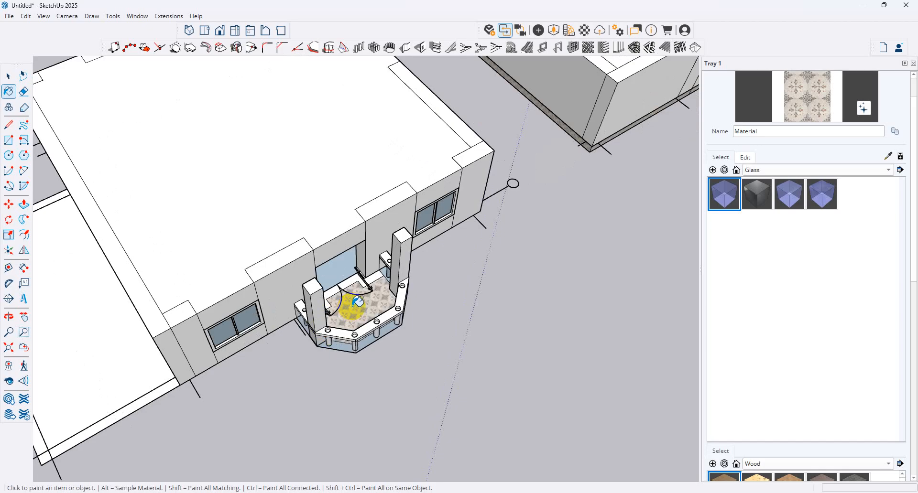
{"action": "scroll", "coordinate": [357, 301], "scroll_direction": "up", "scroll_amount": 5}
{"action": "mouse_move", "coordinate": [349, 266]}
{"action": "middle_mouse_down"}
{"action": "mouse_move", "coordinate": [302, 302]}
{"action": "mouse_move", "coordinate": [352, 421]}
{"action": "middle_mouse_up"}
{"action": "left_click", "coordinate": [385, 389]}
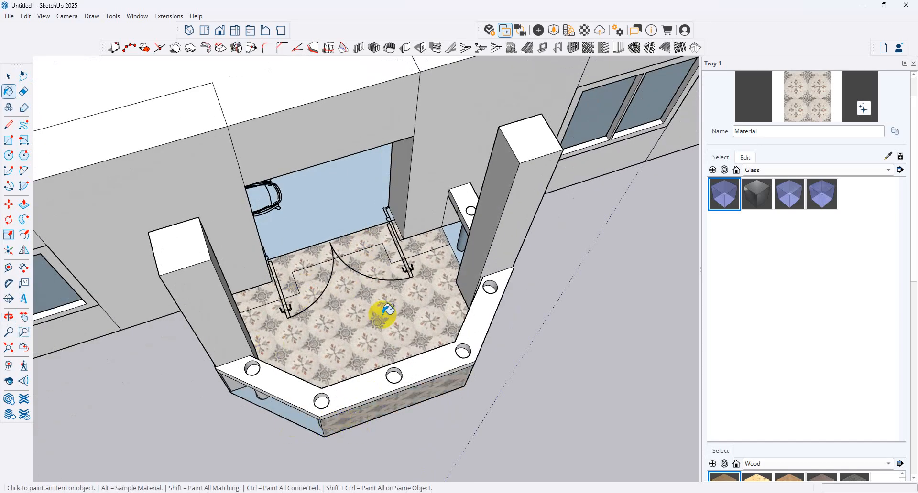
Step: Paint the floor strip running beneath the front and angled rail with the same patterned tile
{"action": "middle_click_drag", "start_coordinate": [385, 307], "coordinate": [113, 420]}
{"action": "scroll", "coordinate": [258, 338], "scroll_direction": "up", "scroll_amount": 3}
{"action": "scroll", "coordinate": [268, 354], "scroll_direction": "up", "scroll_amount": 4}
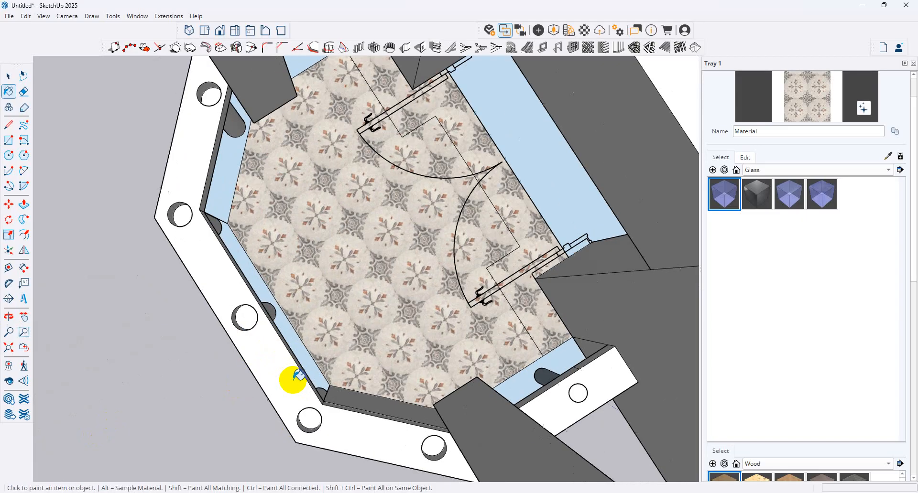
{"action": "left_click", "coordinate": [318, 349]}
{"action": "scroll", "coordinate": [390, 328], "scroll_direction": "down", "scroll_amount": 2}
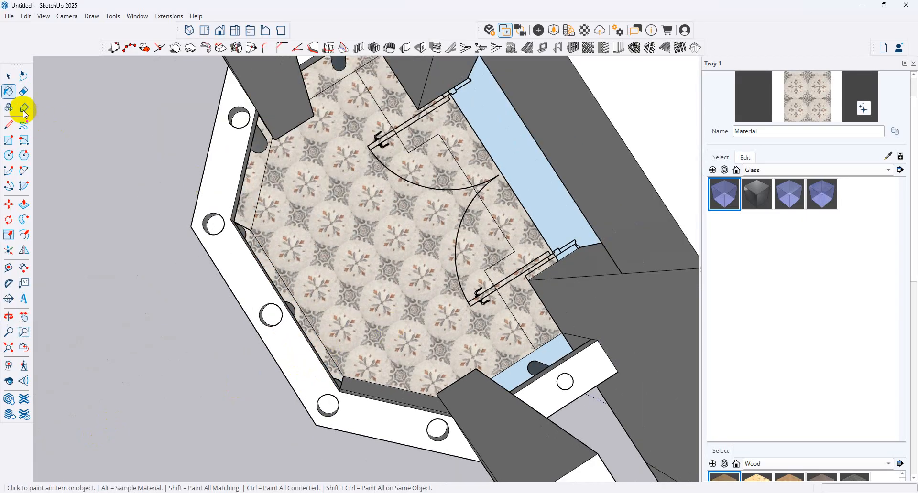
Step: Erase the leftover inner wall face beneath the angled rail section next to the column
{"action": "left_click", "coordinate": [24, 91]}
{"action": "left_click", "coordinate": [343, 386]}
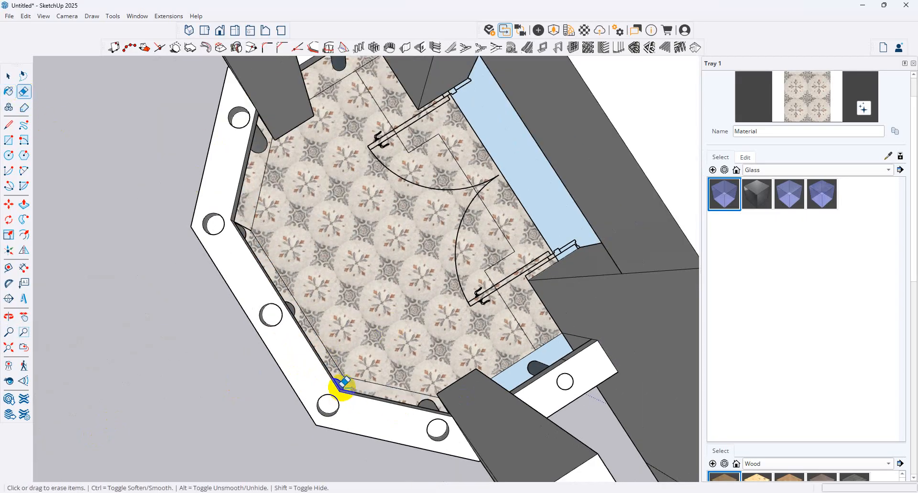
{"action": "scroll", "coordinate": [358, 382], "scroll_direction": "down", "scroll_amount": 2}
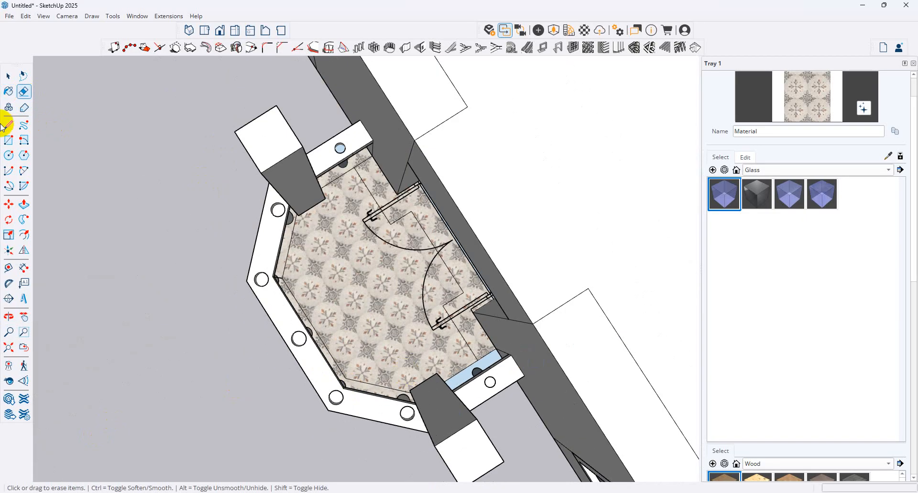
{"action": "left_click", "coordinate": [9, 91]}
{"action": "middle_click_drag", "start_coordinate": [456, 366], "coordinate": [410, 245]}
{"action": "scroll", "coordinate": [410, 244], "scroll_direction": "down", "scroll_amount": 10}
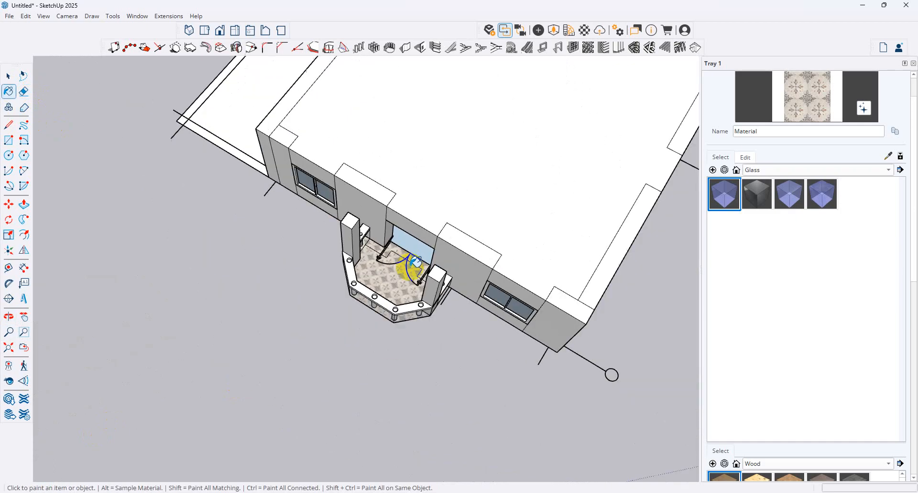
{"action": "middle_click_drag", "start_coordinate": [412, 304], "coordinate": [436, 256]}
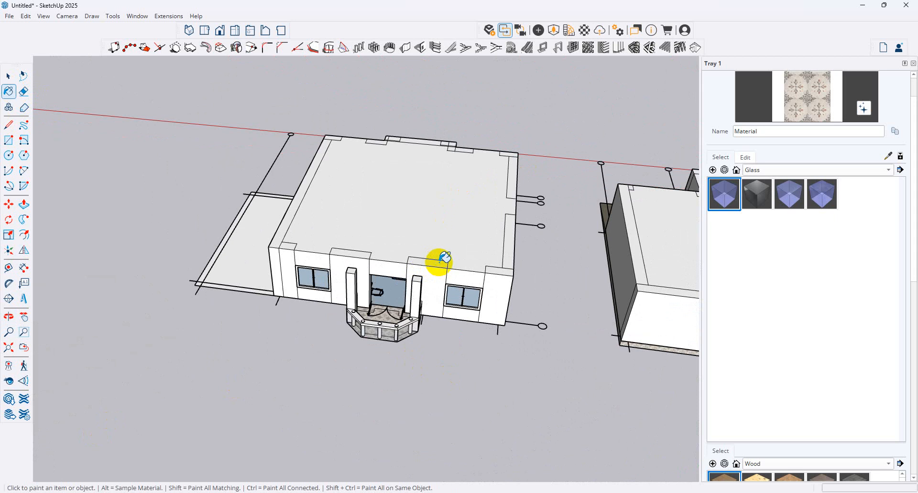
Step: Try raising the roof-edge strip along the side wall by 5" and extending it along the front edge of the roof
{"action": "left_click", "coordinate": [22, 204]}
{"action": "left_click", "coordinate": [282, 244]}
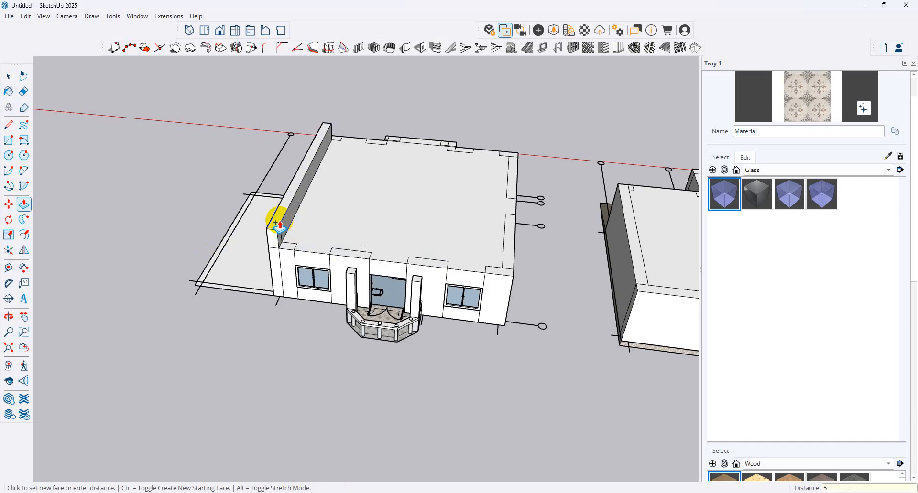
{"action": "key", "text": "Return"}
{"action": "scroll", "coordinate": [344, 231], "scroll_direction": "up", "scroll_amount": 4}
{"action": "middle_click_drag", "start_coordinate": [344, 231], "coordinate": [225, 217]}
{"action": "scroll", "coordinate": [304, 191], "scroll_direction": "up", "scroll_amount": 3}
{"action": "left_click", "coordinate": [298, 185]}
{"action": "scroll", "coordinate": [379, 262], "scroll_direction": "down", "scroll_amount": 5}
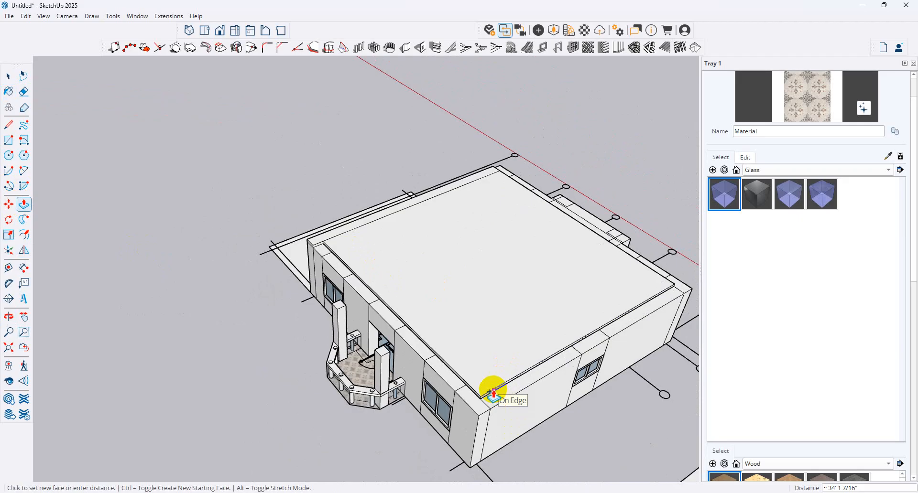
Step: Raise the roof-edge strip along the side wall 2' as a parapet and extend it along the front edge above the porch
{"action": "scroll", "coordinate": [320, 248], "scroll_direction": "up", "scroll_amount": 3}
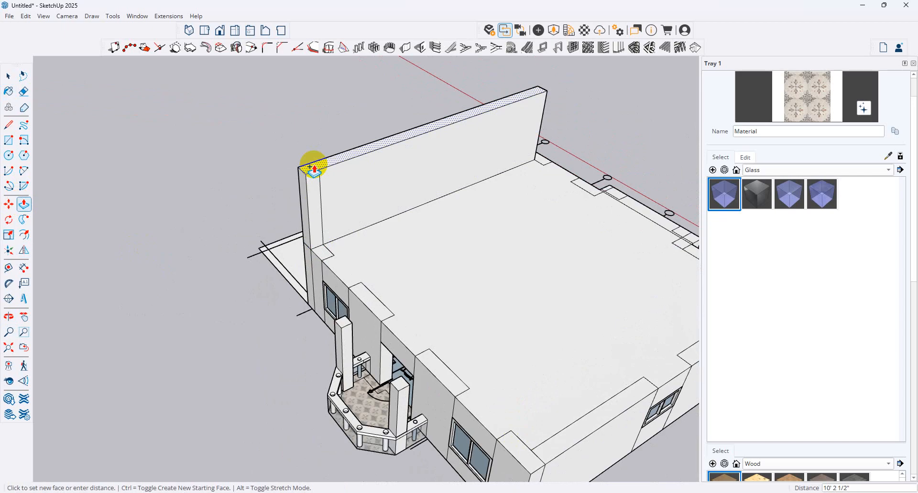
{"action": "key", "text": "Return"}
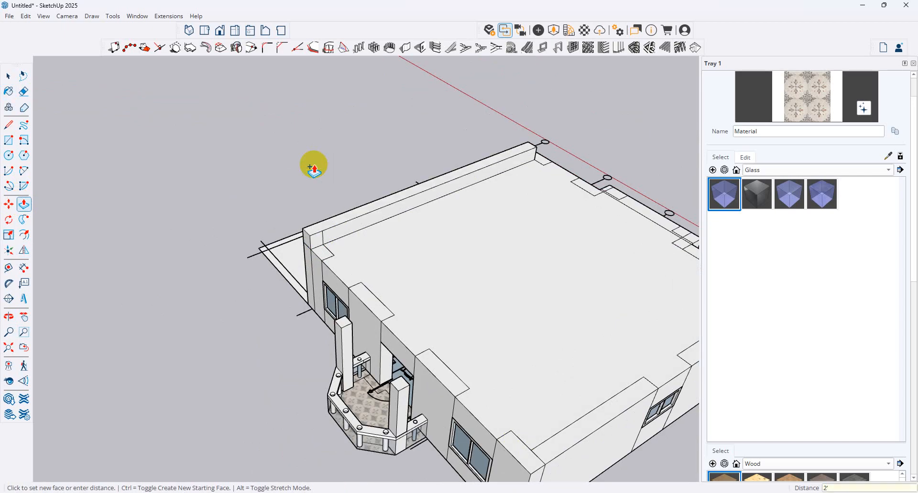
{"action": "scroll", "coordinate": [318, 241], "scroll_direction": "up", "scroll_amount": 1}
{"action": "left_click", "coordinate": [320, 237]}
{"action": "scroll", "coordinate": [406, 345], "scroll_direction": "down", "scroll_amount": 4}
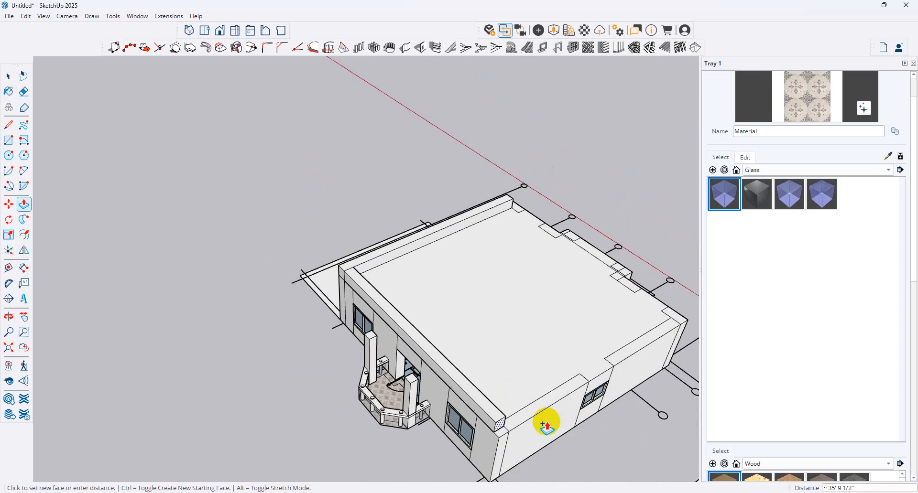
{"action": "left_click", "coordinate": [503, 425]}
Step: Align the end face of the front parapet with the outer corner of the house wall
{"action": "scroll", "coordinate": [345, 423], "scroll_direction": "up", "scroll_amount": 5}
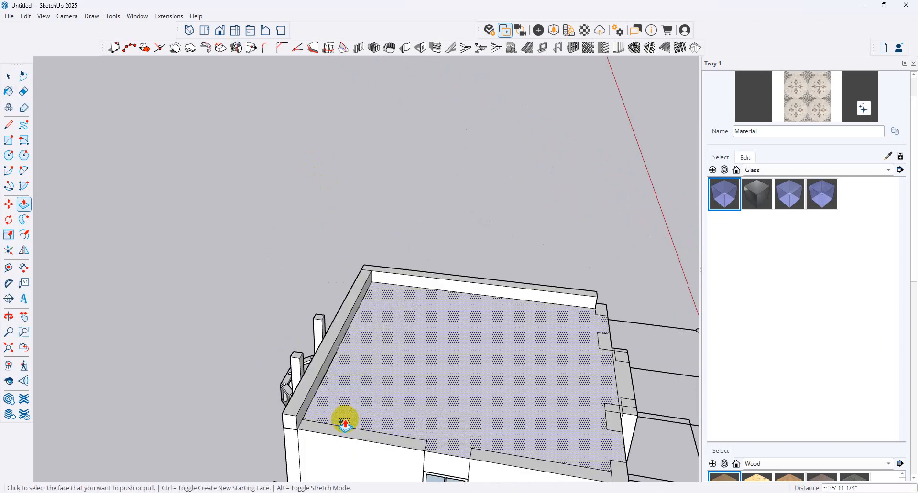
{"action": "scroll", "coordinate": [344, 423], "scroll_direction": "up", "scroll_amount": 1}
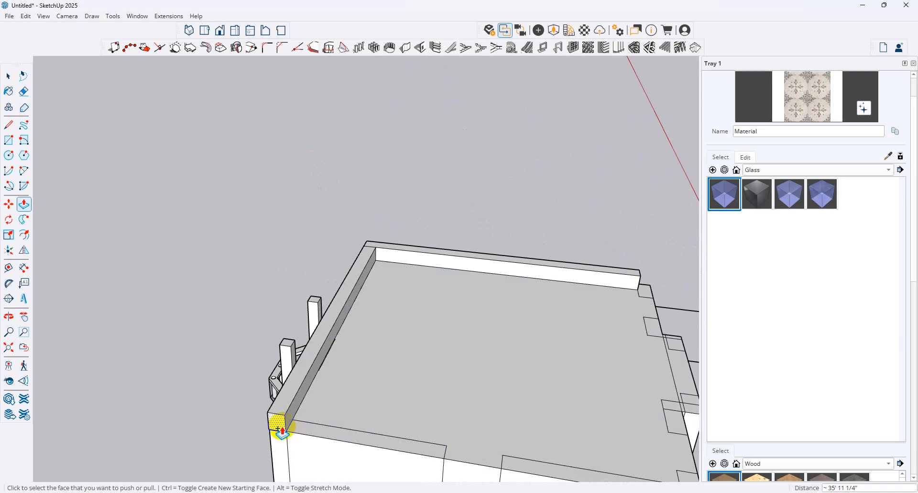
{"action": "left_click", "coordinate": [279, 428]}
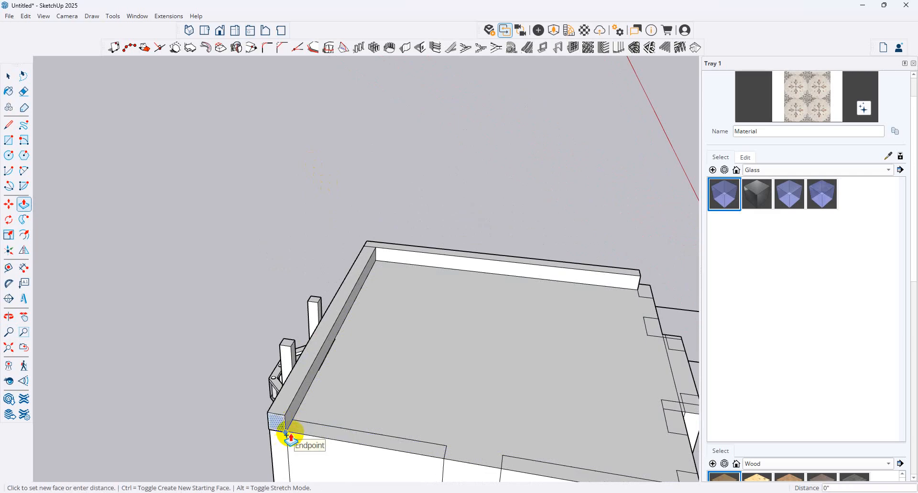
{"action": "left_click", "coordinate": [286, 433]}
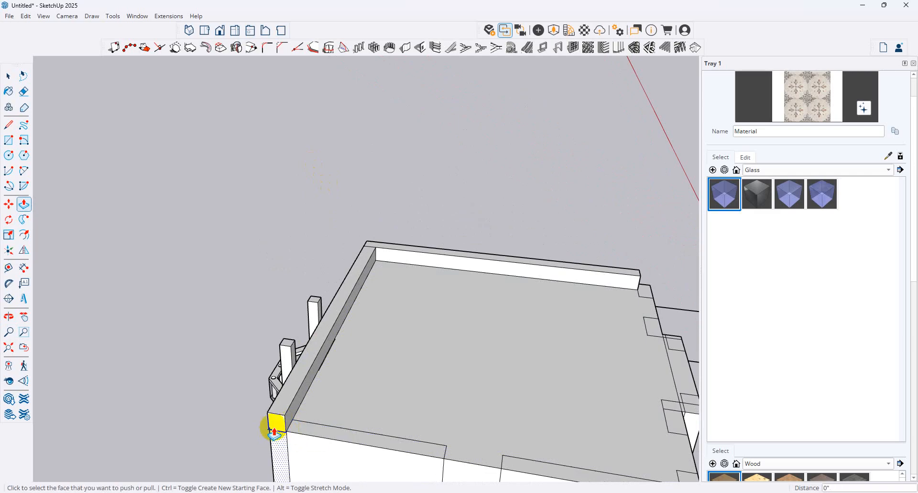
{"action": "scroll", "coordinate": [269, 430], "scroll_direction": "up", "scroll_amount": 1}
{"action": "middle_click_drag", "start_coordinate": [270, 430], "coordinate": [716, 416]}
{"action": "scroll", "coordinate": [643, 289], "scroll_direction": "up", "scroll_amount": 2}
{"action": "middle_click_drag", "start_coordinate": [639, 289], "coordinate": [619, 271]}
{"action": "left_click", "coordinate": [619, 265]}
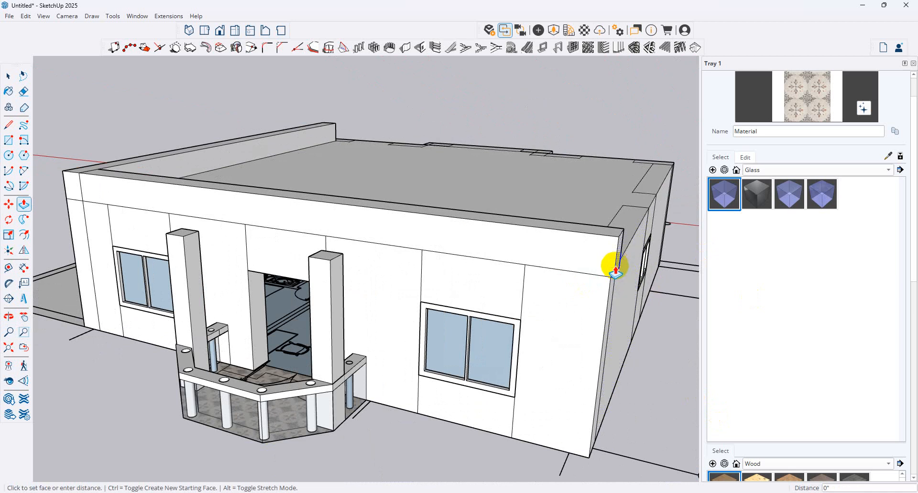
{"action": "left_click", "coordinate": [612, 281]}
{"action": "middle_click_drag", "start_coordinate": [645, 257], "coordinate": [378, 301]}
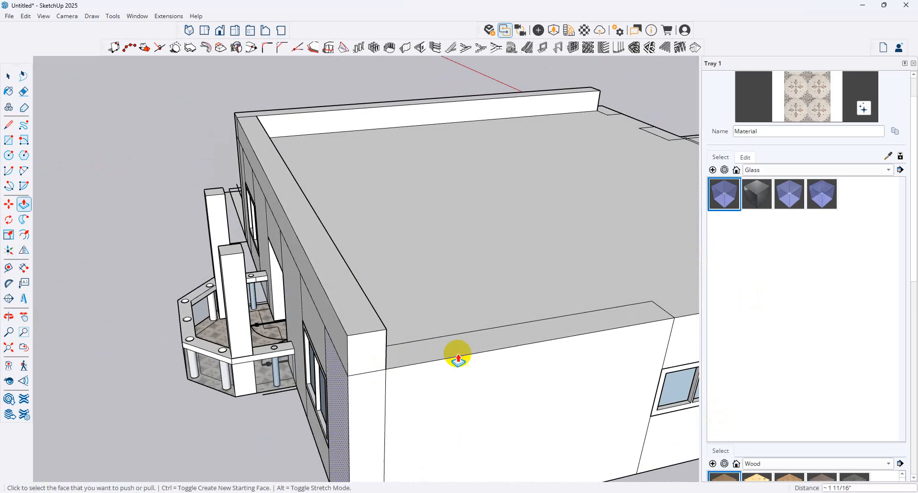
Step: Extend the parapet from the front corner along the opposite side edge of the roof
{"action": "middle_click_drag", "start_coordinate": [456, 359], "coordinate": [237, 352]}
{"action": "left_click", "coordinate": [128, 323]}
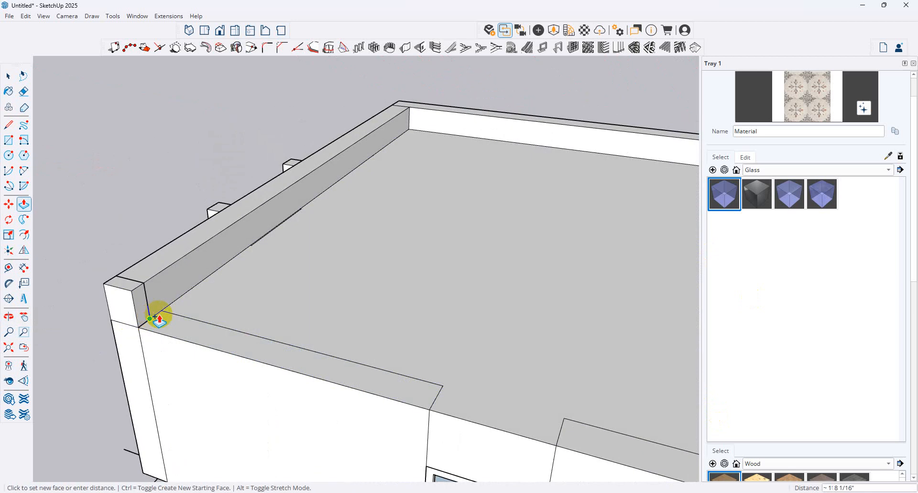
{"action": "scroll", "coordinate": [219, 341], "scroll_direction": "down", "scroll_amount": 5}
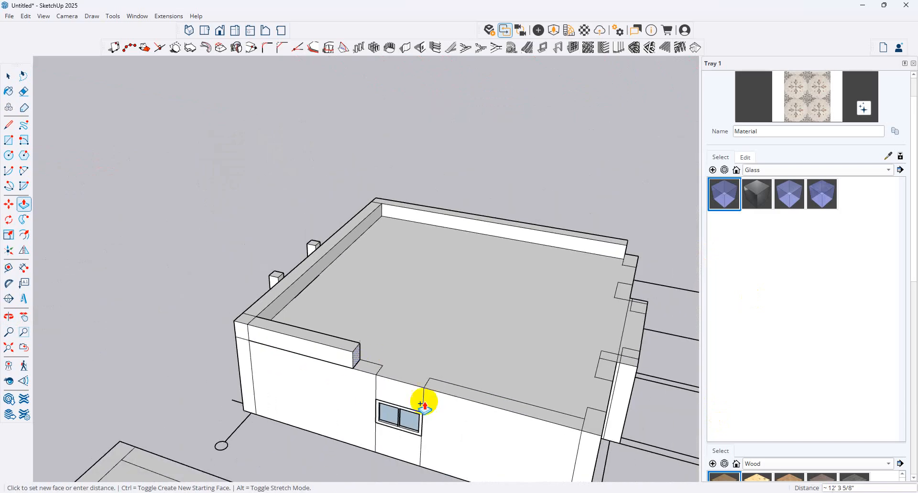
{"action": "middle_click_drag", "start_coordinate": [563, 409], "coordinate": [522, 410]}
Step: Extend the parapet along the rear edge above the projecting bay to close the loop around the roof
{"action": "scroll", "coordinate": [507, 397], "scroll_direction": "up", "scroll_amount": 3}
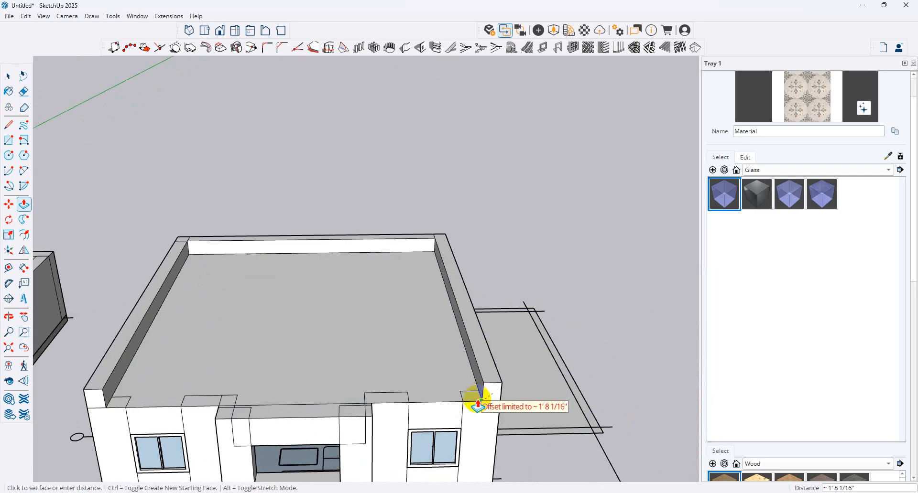
{"action": "left_click", "coordinate": [477, 404]}
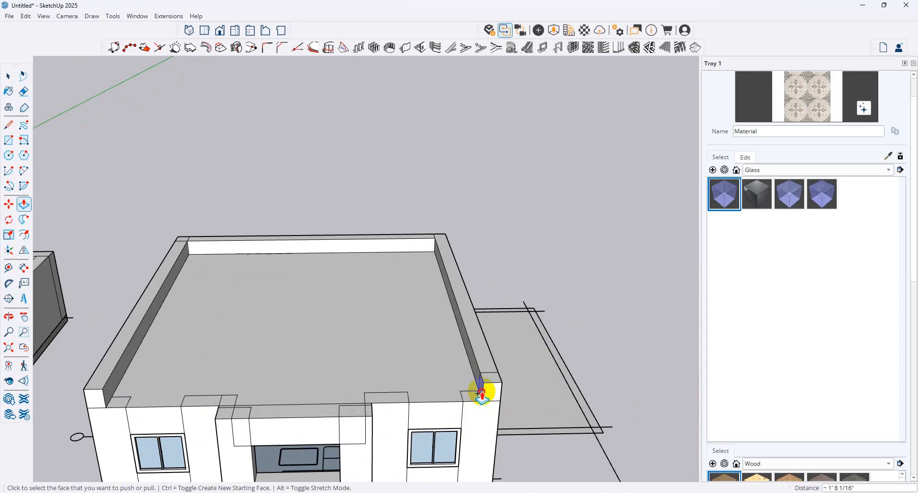
{"action": "scroll", "coordinate": [344, 377], "scroll_direction": "down", "scroll_amount": 2}
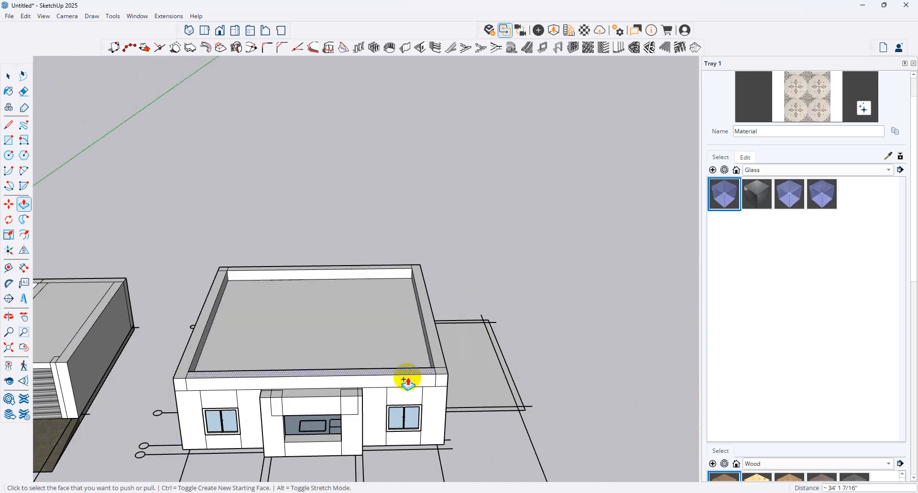
{"action": "middle_click_drag", "start_coordinate": [407, 380], "coordinate": [334, 364]}
{"action": "scroll", "coordinate": [337, 366], "scroll_direction": "up", "scroll_amount": 4}
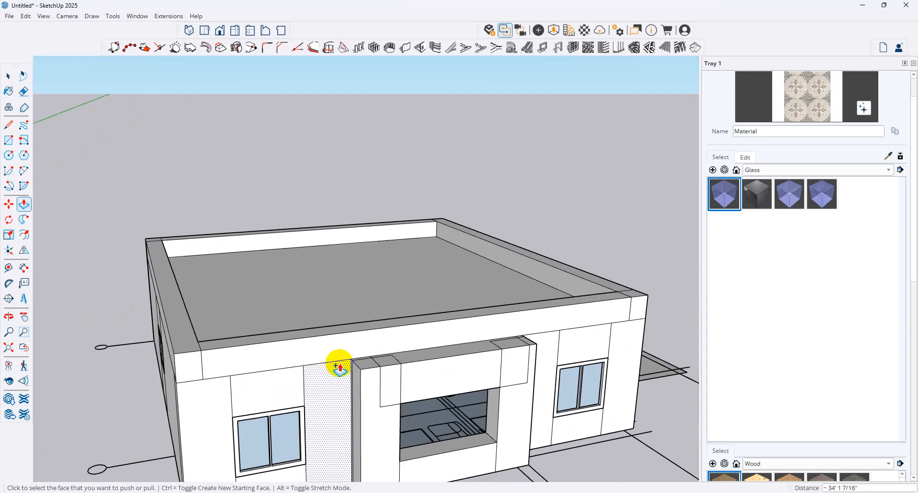
{"action": "scroll", "coordinate": [338, 367], "scroll_direction": "down", "scroll_amount": 2}
{"action": "scroll", "coordinate": [465, 395], "scroll_direction": "down", "scroll_amount": 2}
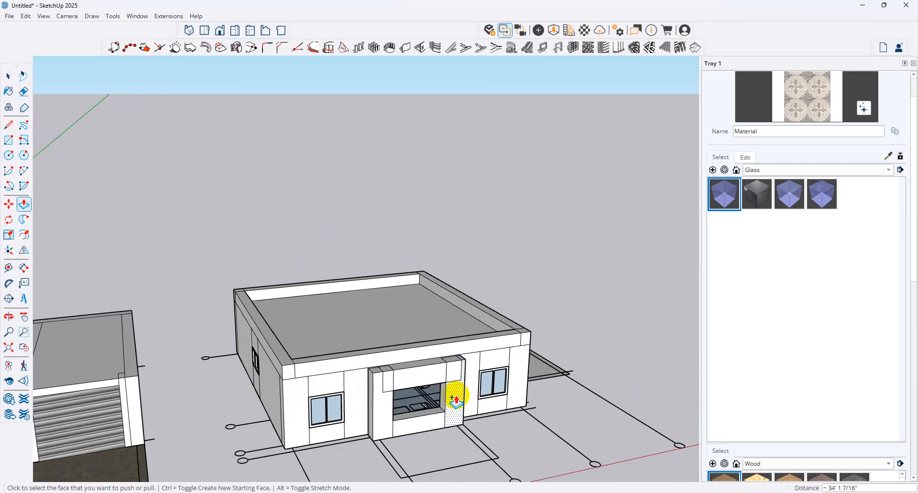
{"action": "left_click", "coordinate": [9, 140]}
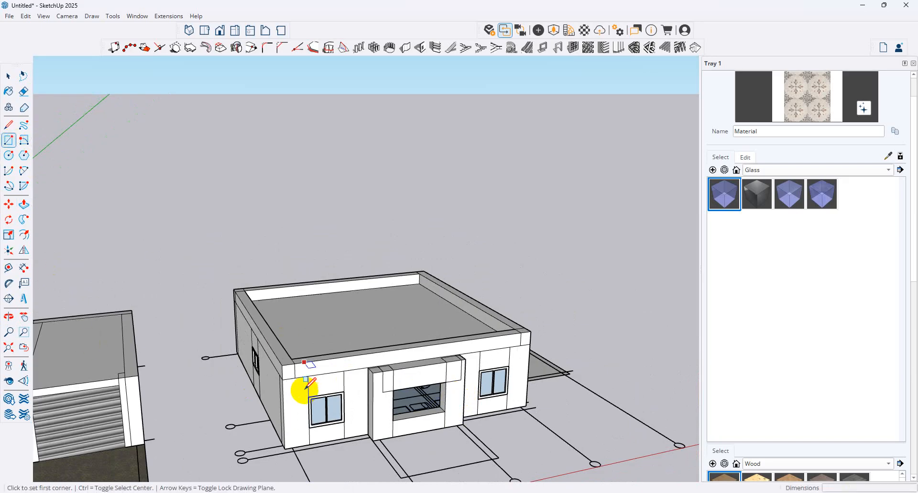
{"action": "scroll", "coordinate": [279, 379], "scroll_direction": "up", "scroll_amount": 2}
{"action": "left_click", "coordinate": [280, 377]}
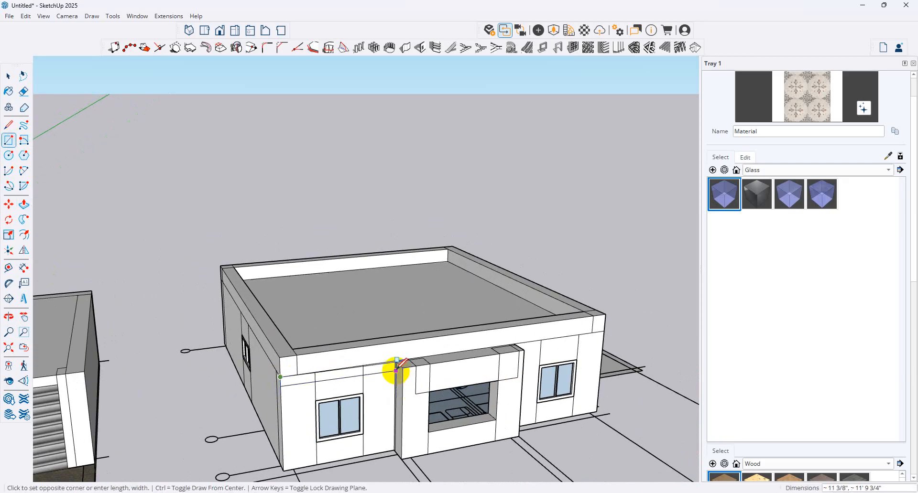
{"action": "key", "text": "Escape"}
{"action": "left_click", "coordinate": [395, 360]}
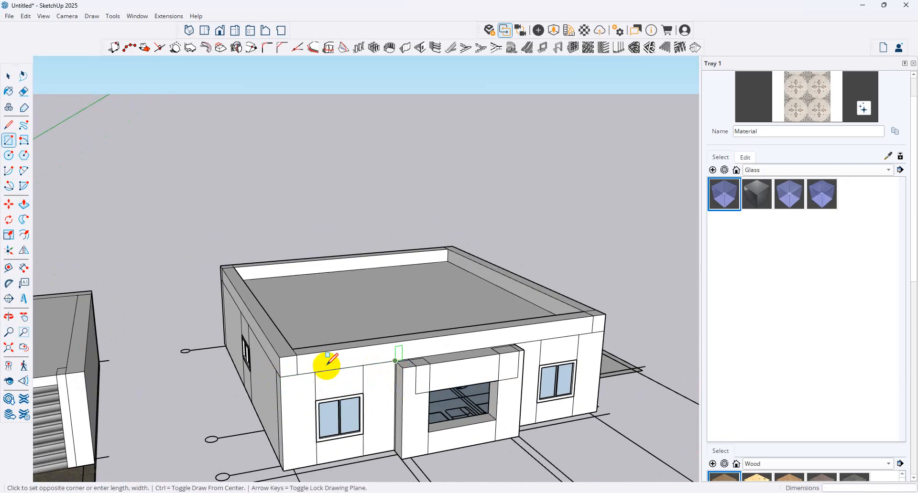
Step: Draw a line on the rear wall 5" below the parapet's base edge, from the projecting bay to the wall corner
{"action": "left_click", "coordinate": [9, 125]}
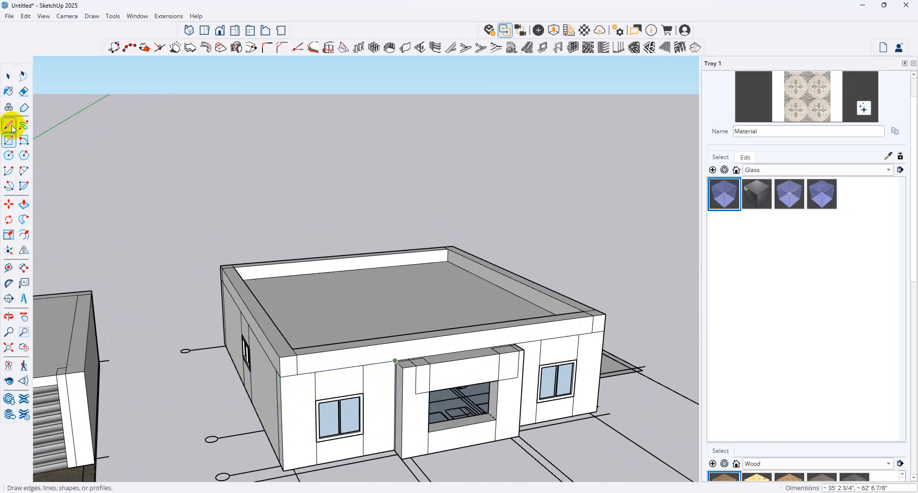
{"action": "scroll", "coordinate": [420, 370], "scroll_direction": "up", "scroll_amount": 2}
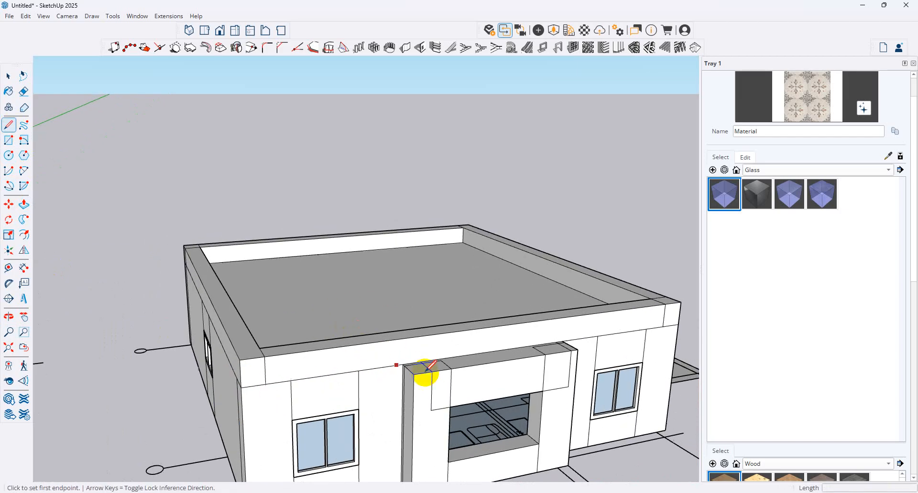
{"action": "scroll", "coordinate": [395, 362], "scroll_direction": "up", "scroll_amount": 2}
{"action": "left_click", "coordinate": [403, 361]}
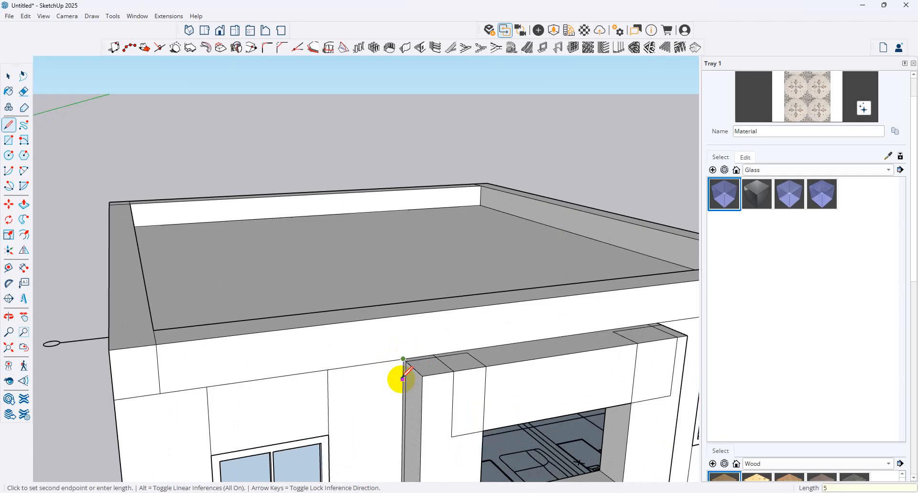
{"action": "left_click", "coordinate": [402, 379]}
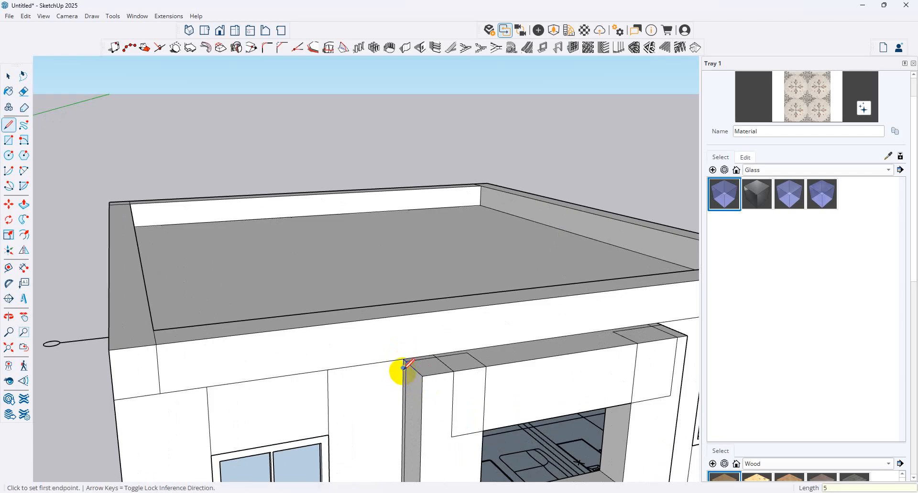
{"action": "scroll", "coordinate": [403, 370], "scroll_direction": "up", "scroll_amount": 4}
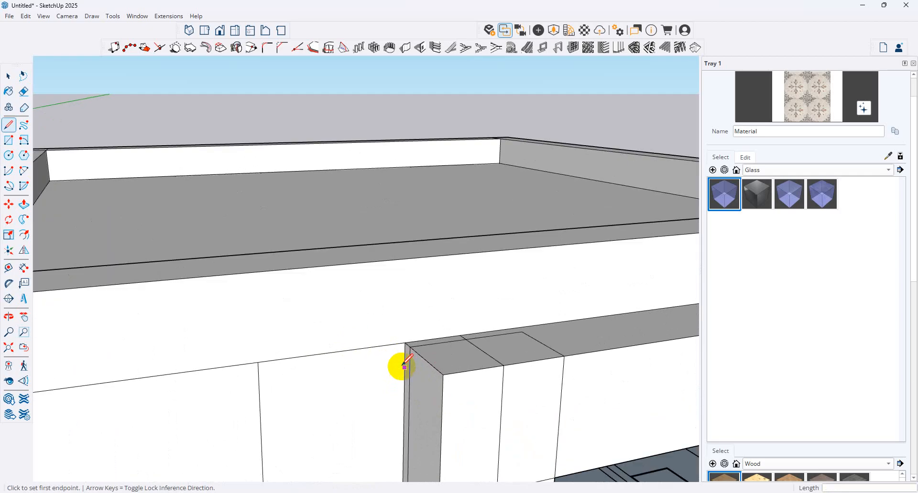
{"action": "scroll", "coordinate": [416, 385], "scroll_direction": "down", "scroll_amount": 6}
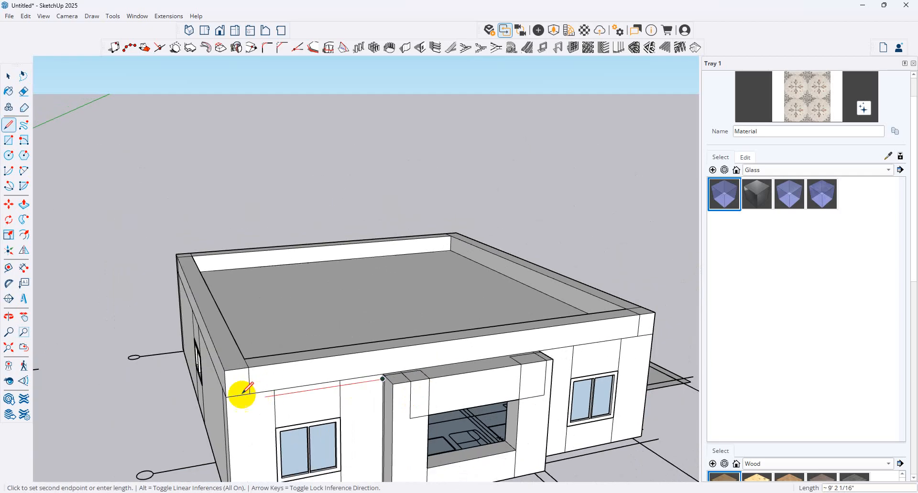
{"action": "left_click", "coordinate": [223, 404]}
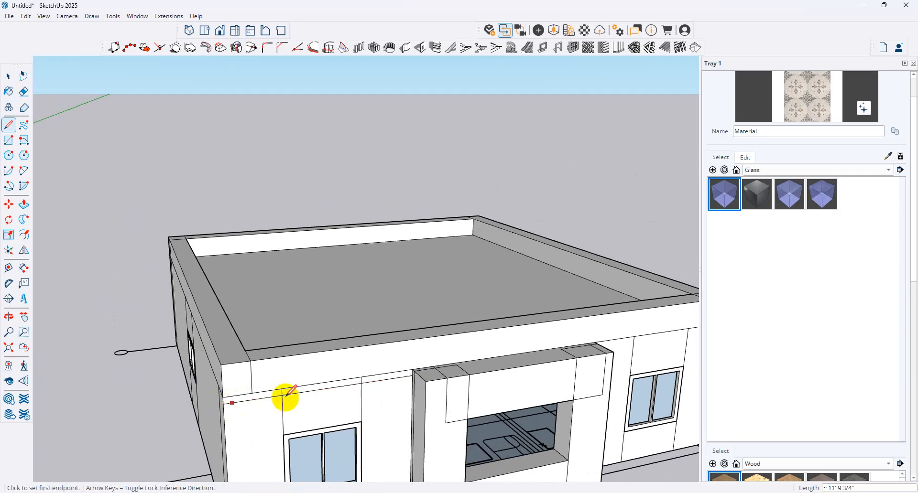
Step: Push/Pull the narrow strip beside the projecting bay 1' outward as a ledge and extend it to the wall corner
{"action": "left_click", "coordinate": [24, 204]}
{"action": "left_click", "coordinate": [368, 383]}
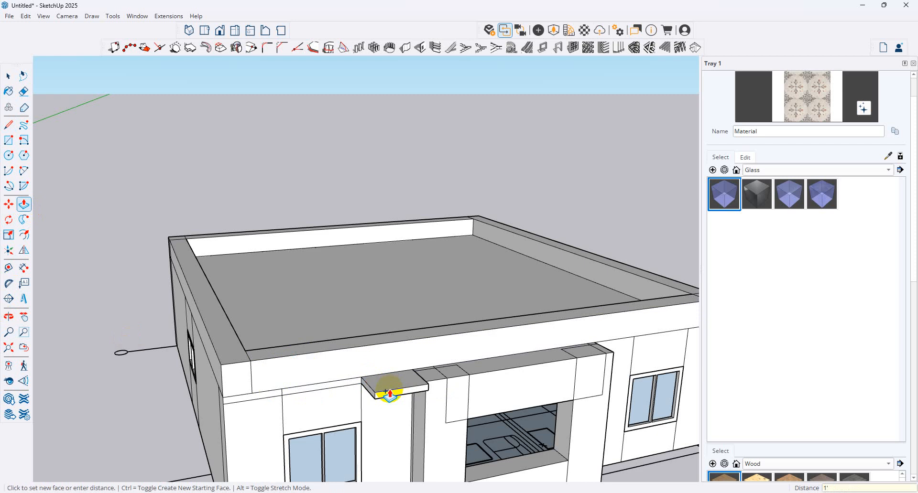
{"action": "scroll", "coordinate": [364, 402], "scroll_direction": "up", "scroll_amount": 5}
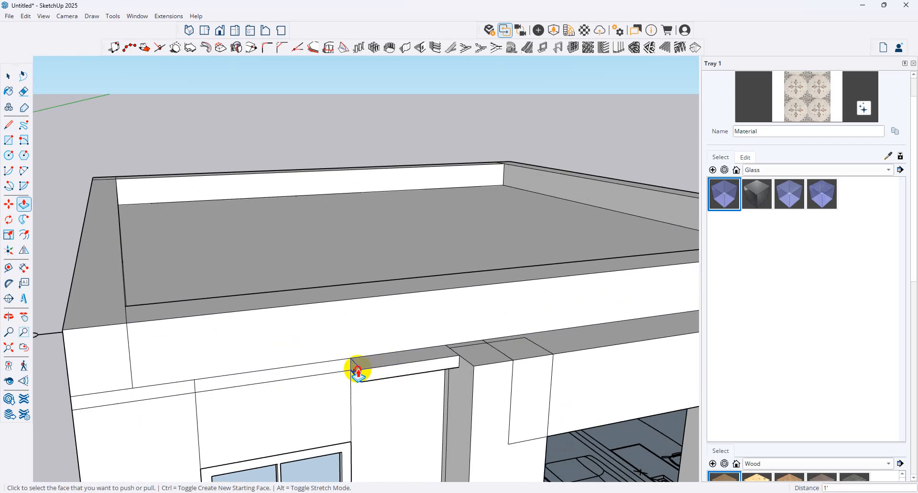
{"action": "left_click_drag", "start_coordinate": [352, 371], "coordinate": [143, 397]}
{"action": "middle_click_drag", "start_coordinate": [76, 395], "coordinate": [308, 412]}
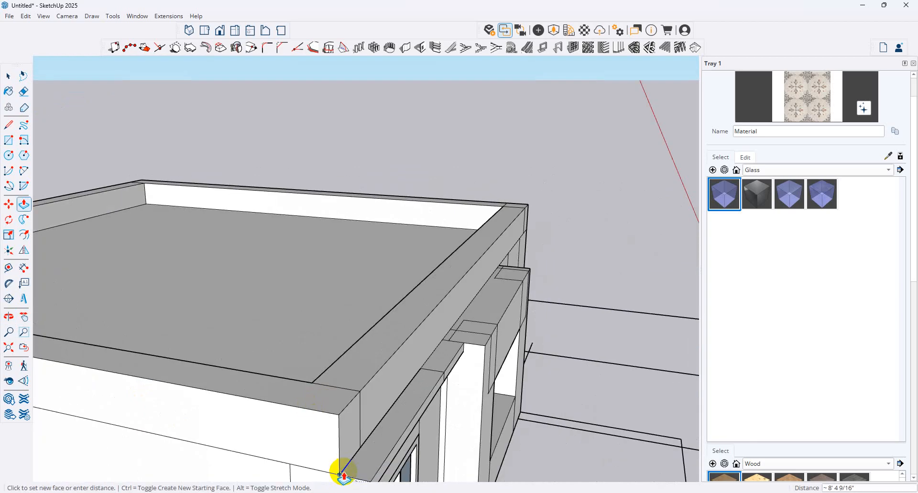
{"action": "left_click", "coordinate": [340, 472]}
Step: Push/Pull the end of the rear ledge 1' past the wall corner as a new section
{"action": "scroll", "coordinate": [312, 365], "scroll_direction": "down", "scroll_amount": 2}
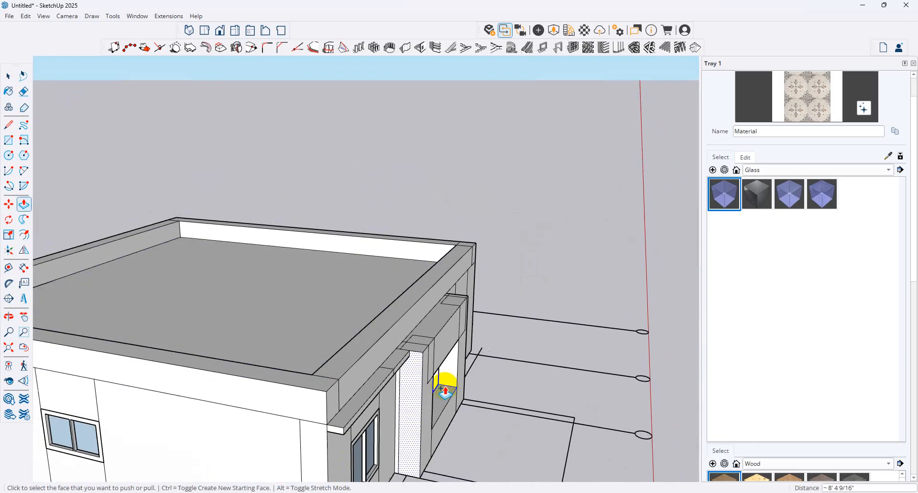
{"action": "left_click", "coordinate": [337, 432]}
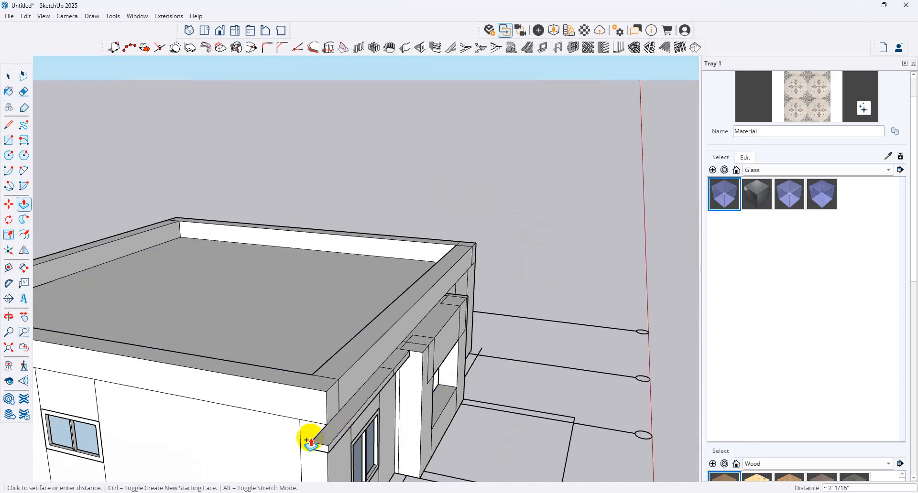
{"action": "key", "text": "ctrl"}
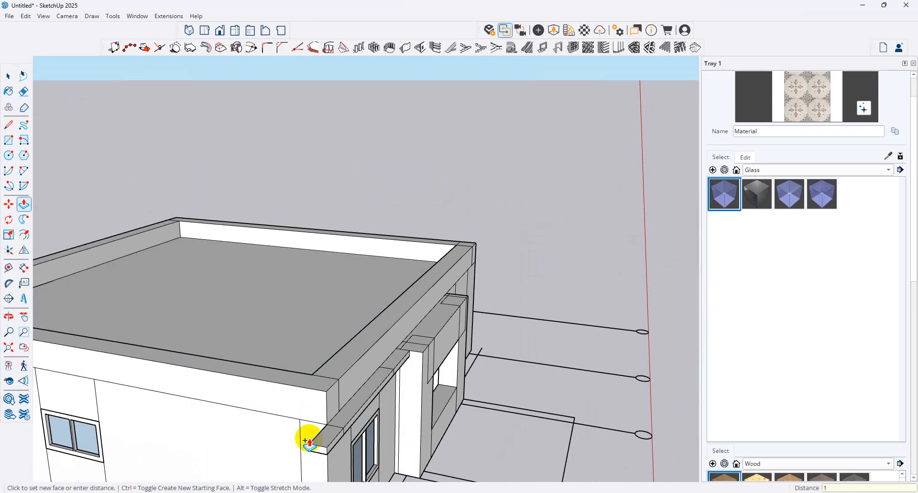
{"action": "middle_click_drag", "start_coordinate": [276, 412], "coordinate": [579, 386]}
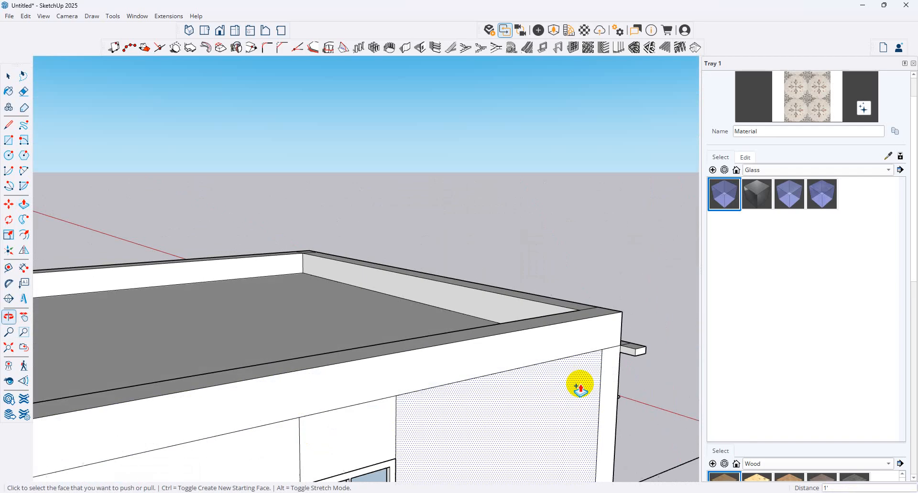
Step: Extend the ledge along the side wall to the front corner, plus a further 1' section past that corner
{"action": "left_click", "coordinate": [628, 351]}
{"action": "scroll", "coordinate": [396, 406], "scroll_direction": "down", "scroll_amount": 5}
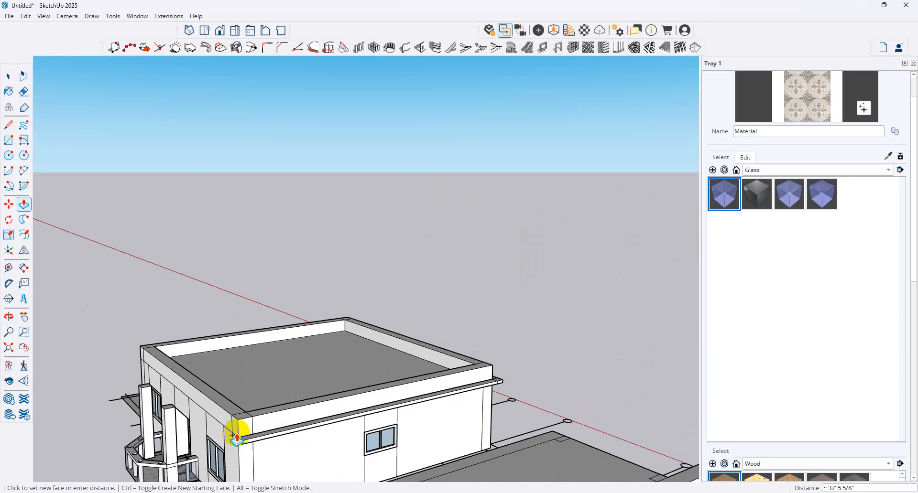
{"action": "left_click", "coordinate": [234, 436]}
{"action": "scroll", "coordinate": [237, 437], "scroll_direction": "up", "scroll_amount": 3}
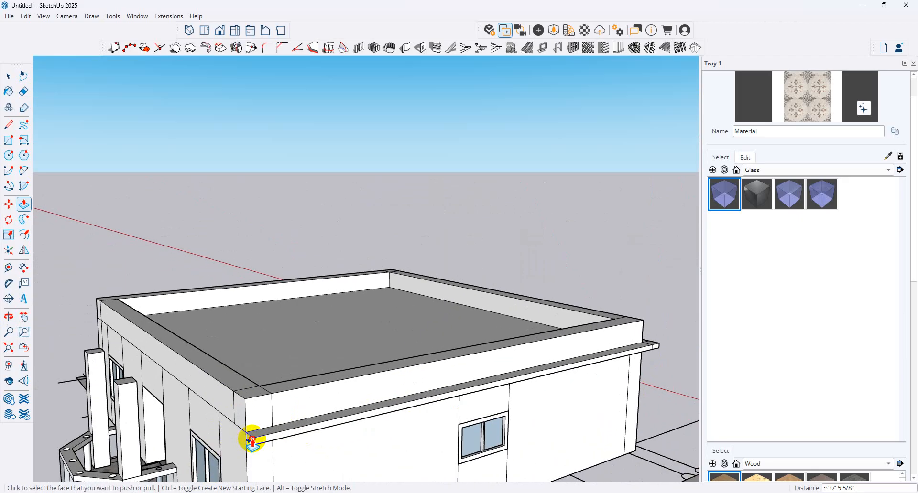
{"action": "left_click", "coordinate": [250, 438]}
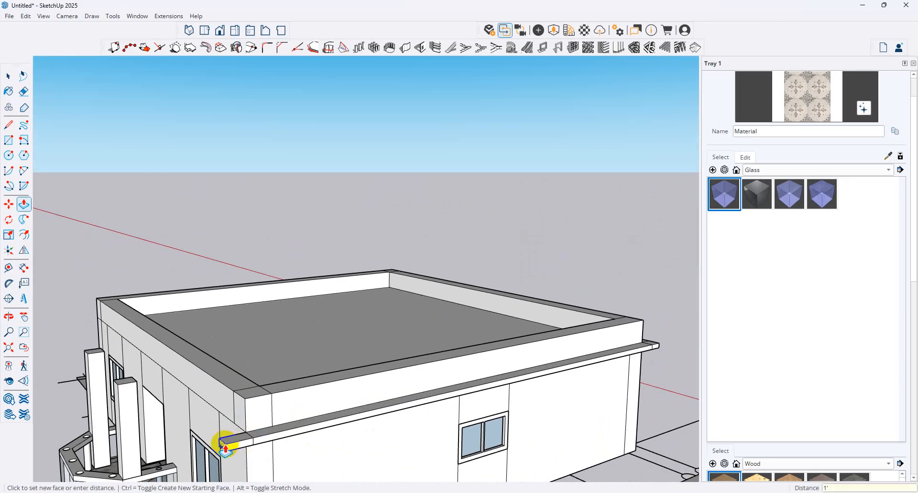
{"action": "left_click", "coordinate": [192, 437]}
Step: Extend the ledge along the front wall above the porch to the opposite corner, plus a further 1' section past it
{"action": "middle_click_drag", "start_coordinate": [287, 349], "coordinate": [565, 460]}
{"action": "scroll", "coordinate": [520, 408], "scroll_direction": "up", "scroll_amount": 4}
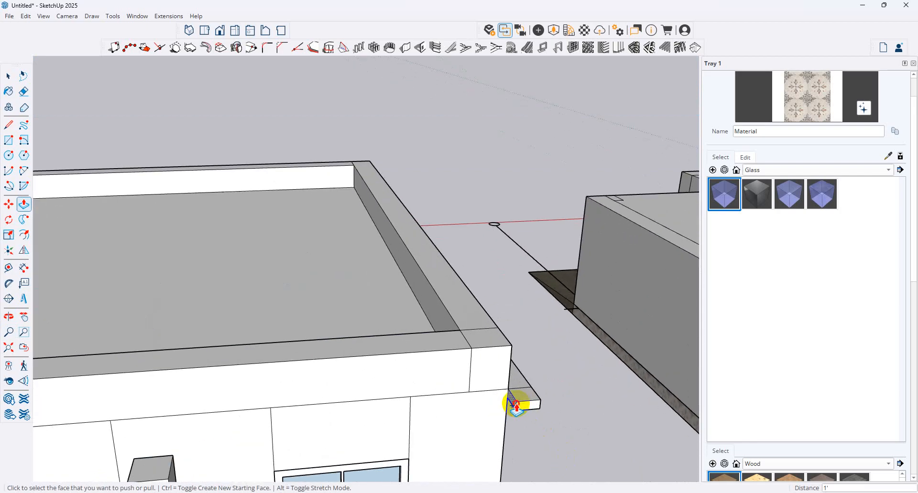
{"action": "left_click", "coordinate": [516, 406]}
{"action": "scroll", "coordinate": [287, 418], "scroll_direction": "down", "scroll_amount": 6}
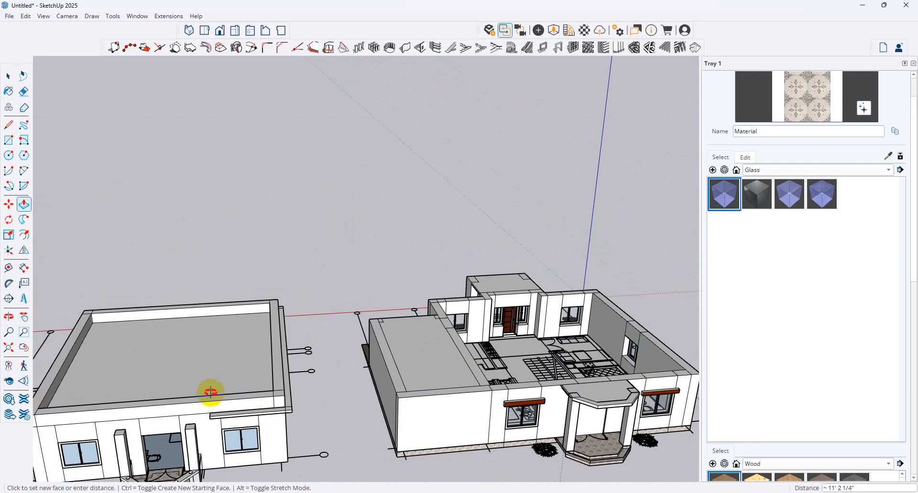
{"action": "middle_click_drag", "start_coordinate": [210, 393], "coordinate": [539, 291]}
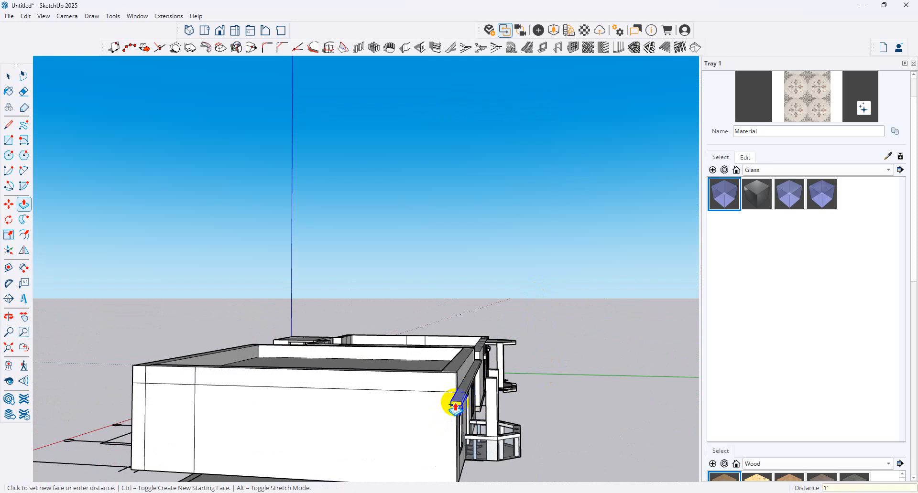
{"action": "middle_click_drag", "start_coordinate": [530, 415], "coordinate": [415, 428]}
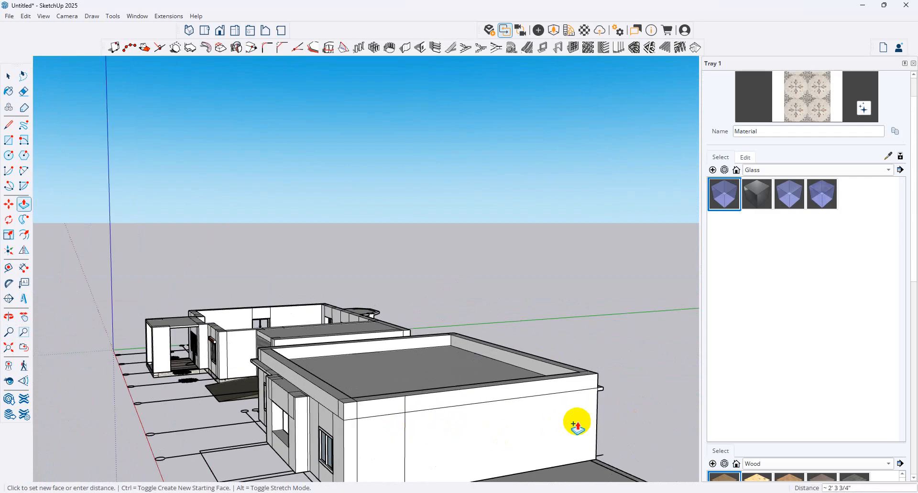
{"action": "left_click", "coordinate": [600, 388]}
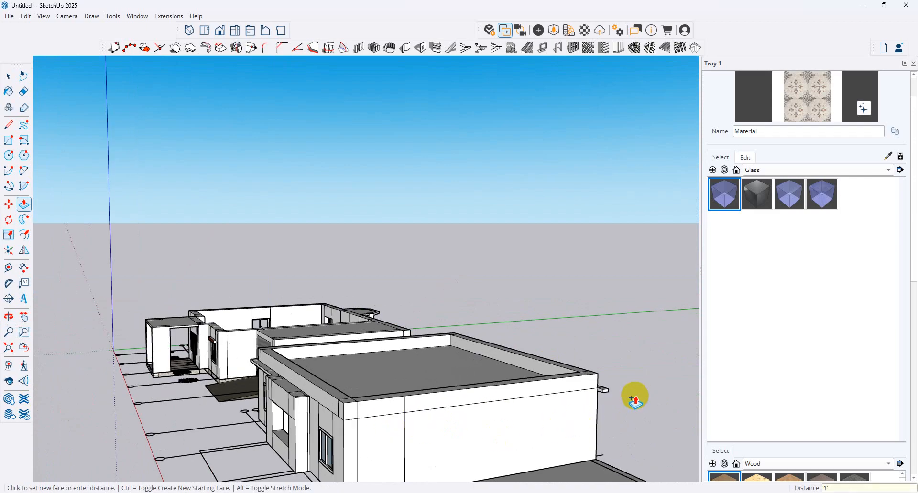
{"action": "scroll", "coordinate": [635, 400], "scroll_direction": "up", "scroll_amount": 5}
{"action": "key", "text": "Return"}
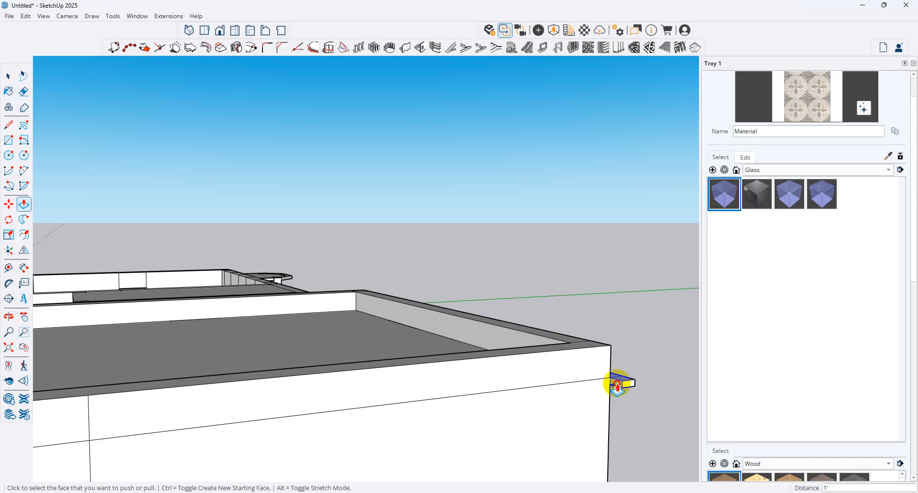
Step: Extend the ledge along the opposite side wall to the rear corner, plus a further 1' section past it
{"action": "left_click", "coordinate": [617, 386]}
{"action": "scroll", "coordinate": [410, 418], "scroll_direction": "down", "scroll_amount": 3}
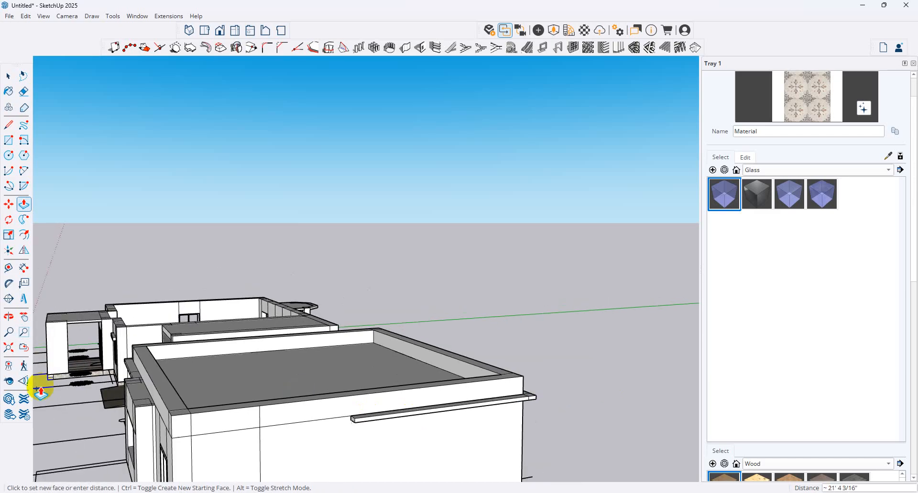
{"action": "left_click", "coordinate": [172, 432]}
{"action": "scroll", "coordinate": [171, 443], "scroll_direction": "up", "scroll_amount": 4}
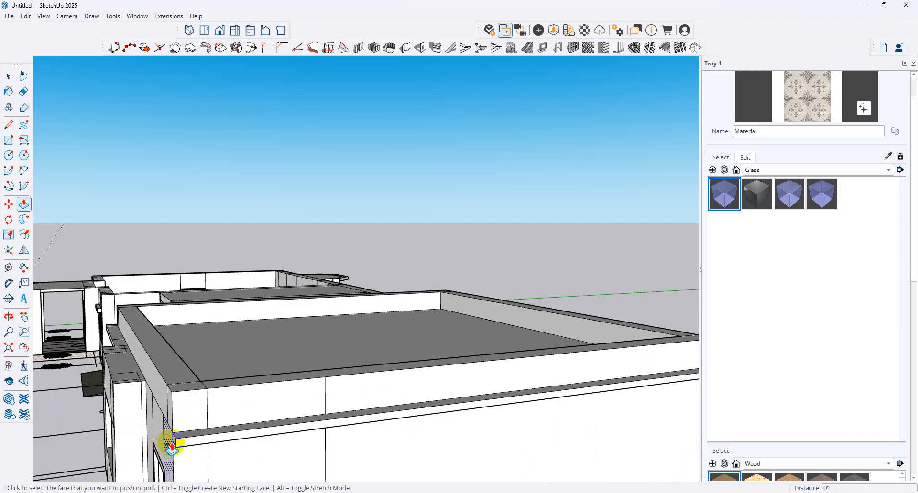
{"action": "left_click", "coordinate": [170, 446]}
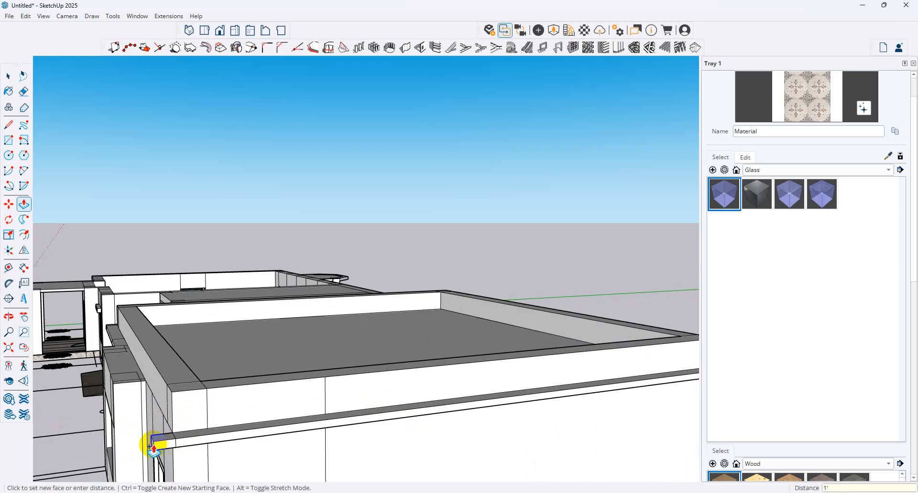
{"action": "key", "text": "Return"}
Step: Extend the ledge along the remaining rear wall up to the projecting bay to complete it around the house
{"action": "scroll", "coordinate": [177, 405], "scroll_direction": "up", "scroll_amount": 1}
{"action": "middle_click_drag", "start_coordinate": [181, 406], "coordinate": [615, 395]}
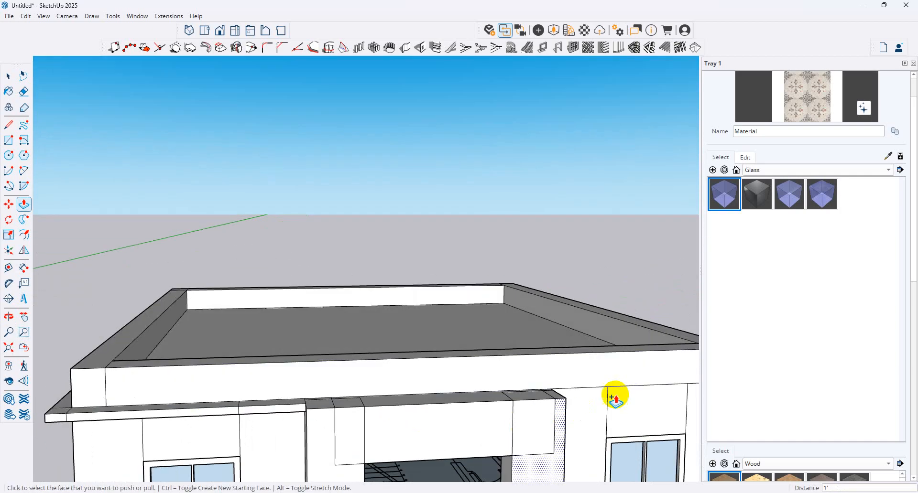
{"action": "scroll", "coordinate": [281, 354], "scroll_direction": "down", "scroll_amount": 3}
{"action": "scroll", "coordinate": [282, 357], "scroll_direction": "down", "scroll_amount": 1}
{"action": "scroll", "coordinate": [569, 377], "scroll_direction": "up", "scroll_amount": 3}
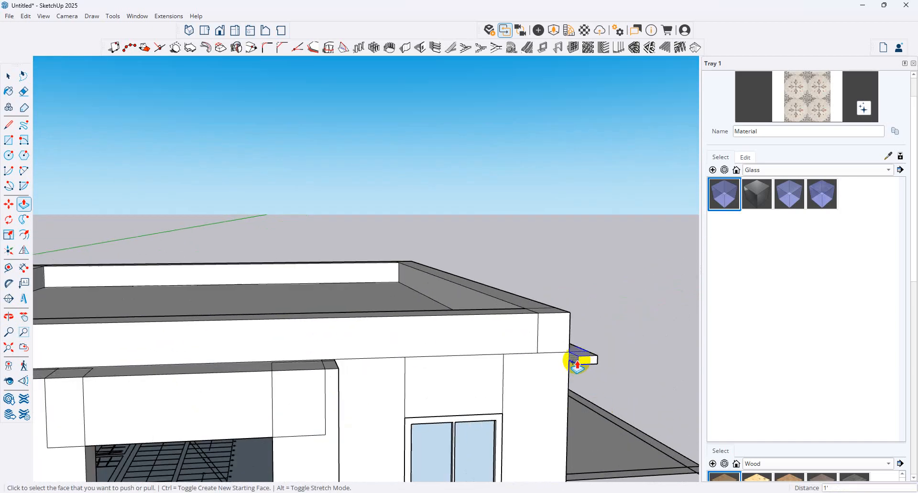
{"action": "left_click", "coordinate": [577, 363]}
{"action": "scroll", "coordinate": [335, 361], "scroll_direction": "down", "scroll_amount": 3}
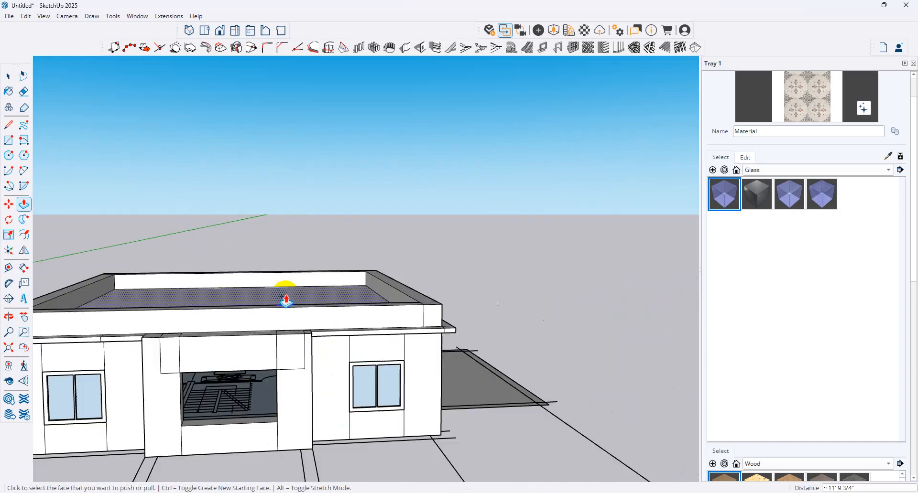
{"action": "scroll", "coordinate": [313, 315], "scroll_direction": "down", "scroll_amount": 2}
{"action": "middle_click_drag", "start_coordinate": [313, 315], "coordinate": [209, 71]}
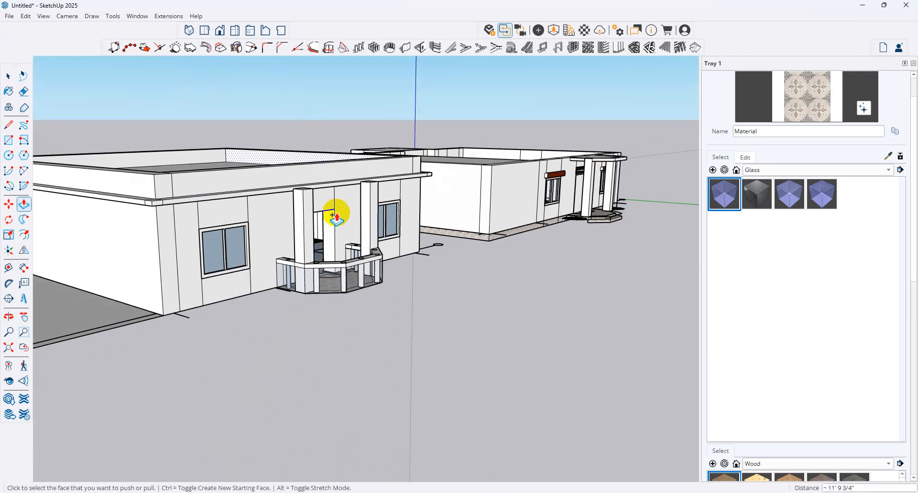
{"action": "middle_click_drag", "start_coordinate": [498, 205], "coordinate": [377, 131]}
Step: Copy the polygonal porch roof slab from the neighbouring house model and place it on this house's porch columns
{"action": "left_click", "coordinate": [8, 75]}
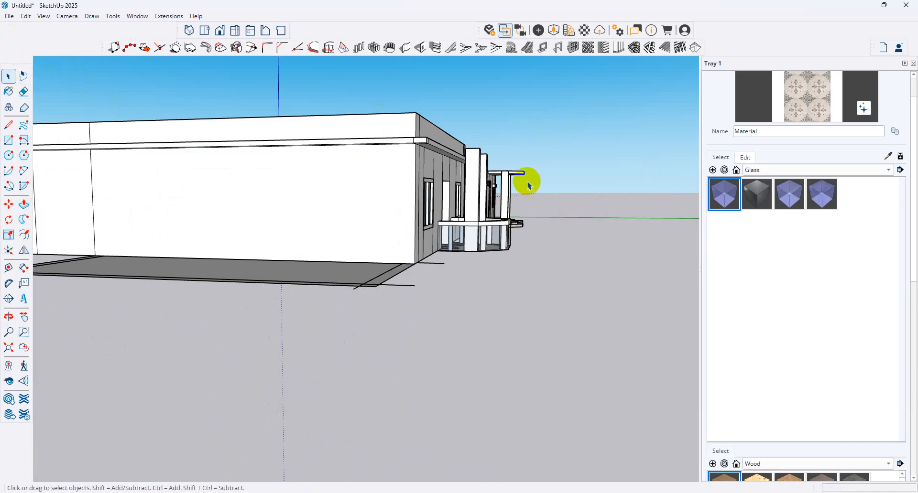
{"action": "scroll", "coordinate": [523, 167], "scroll_direction": "up", "scroll_amount": 2}
{"action": "left_click_drag", "start_coordinate": [548, 151], "coordinate": [518, 182]}
{"action": "scroll", "coordinate": [500, 155], "scroll_direction": "up", "scroll_amount": 2}
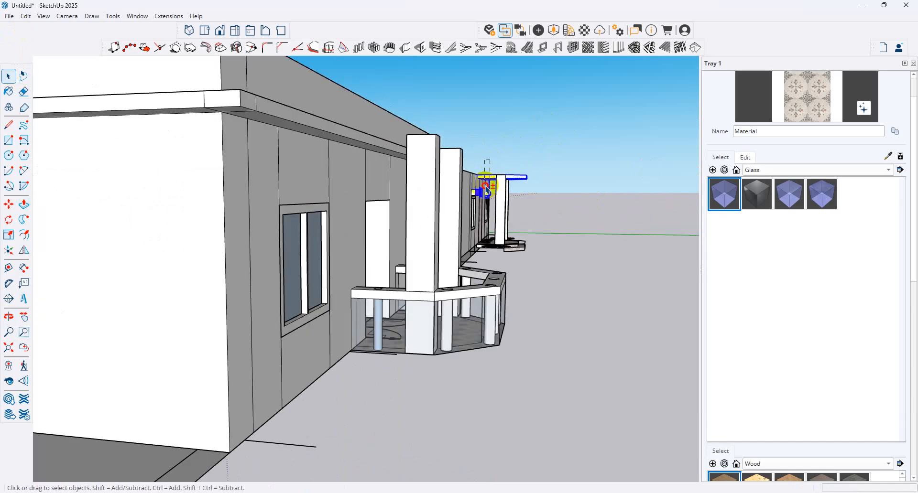
{"action": "scroll", "coordinate": [491, 191], "scroll_direction": "up", "scroll_amount": 3}
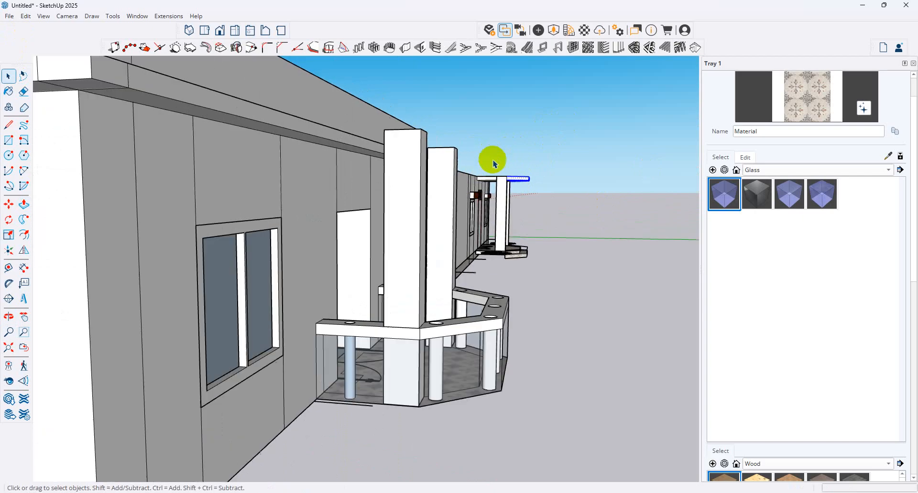
{"action": "scroll", "coordinate": [466, 181], "scroll_direction": "up", "scroll_amount": 2}
{"action": "scroll", "coordinate": [464, 182], "scroll_direction": "down", "scroll_amount": 3}
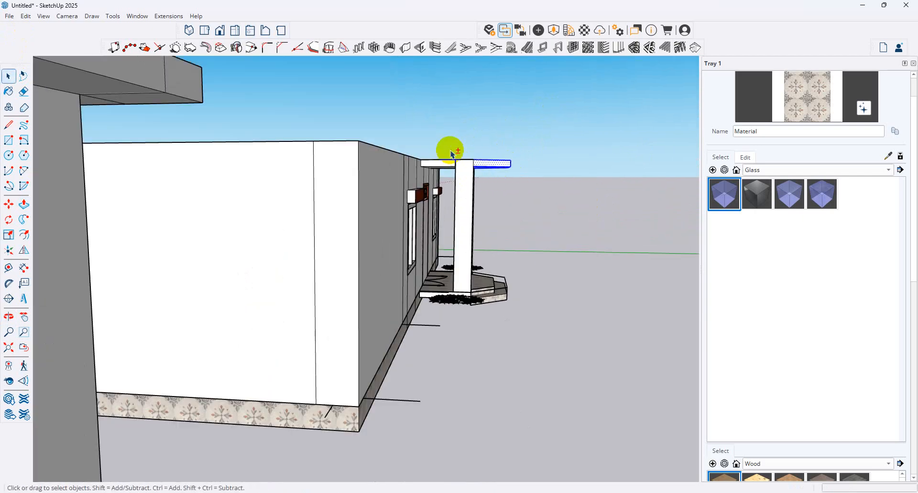
{"action": "left_click_drag", "start_coordinate": [444, 194], "coordinate": [443, 194], "text": "shift"}
{"action": "middle_click_drag", "start_coordinate": [532, 200], "coordinate": [482, 311]}
{"action": "scroll", "coordinate": [483, 310], "scroll_direction": "down", "scroll_amount": 4}
{"action": "scroll", "coordinate": [558, 241], "scroll_direction": "down", "scroll_amount": 3}
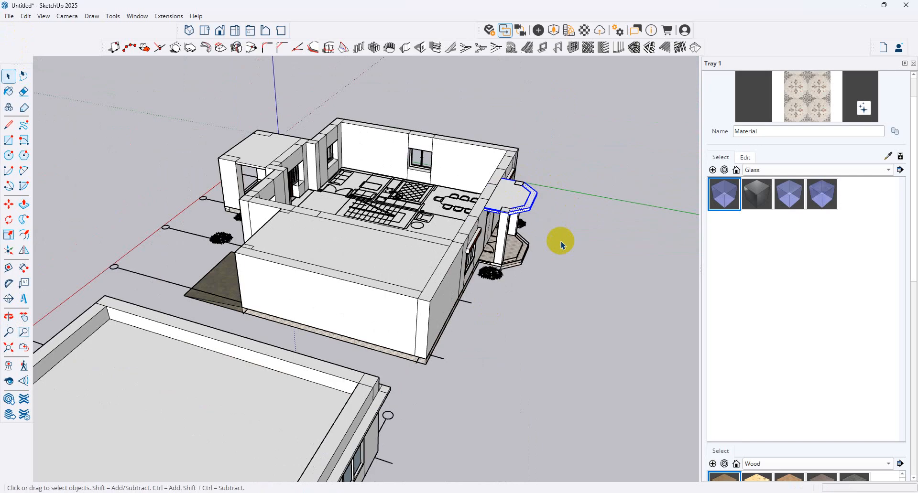
{"action": "scroll", "coordinate": [158, 280], "scroll_direction": "down", "scroll_amount": 2}
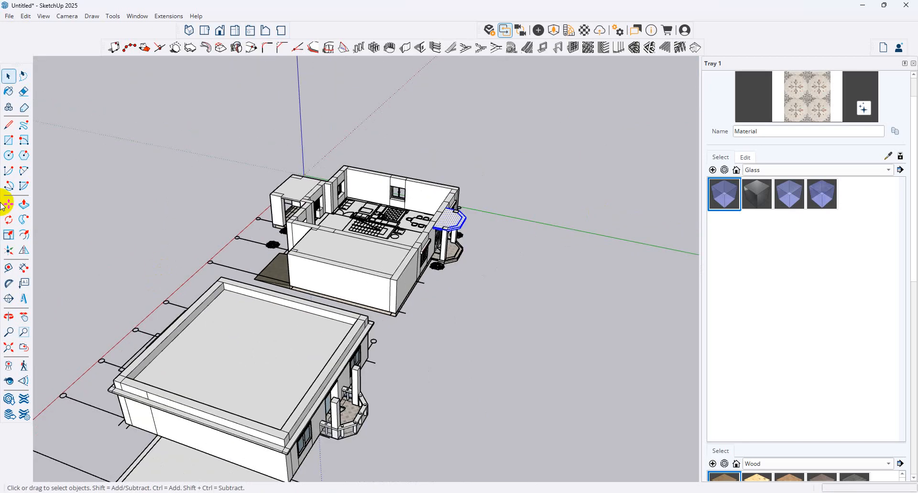
{"action": "left_click", "coordinate": [9, 204]}
{"action": "left_click", "coordinate": [434, 227]}
{"action": "key", "text": "ctrl"}
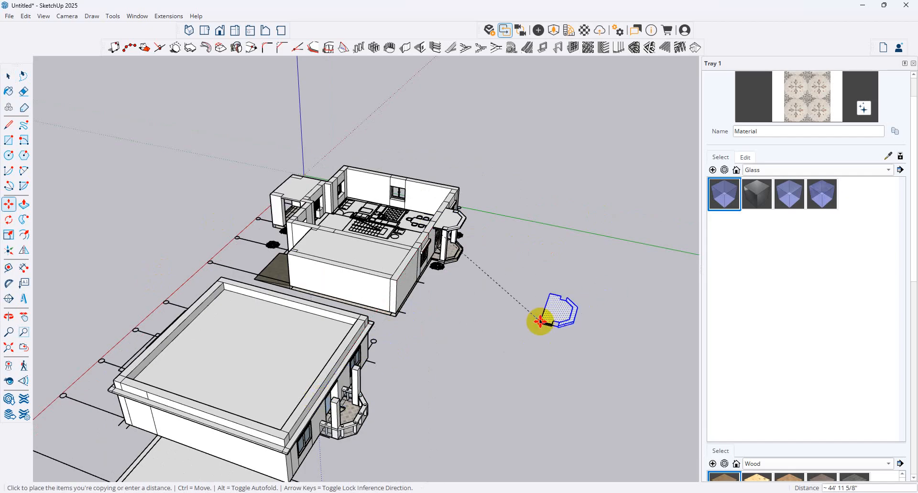
{"action": "left_click", "coordinate": [540, 323]}
{"action": "left_click", "coordinate": [551, 320]}
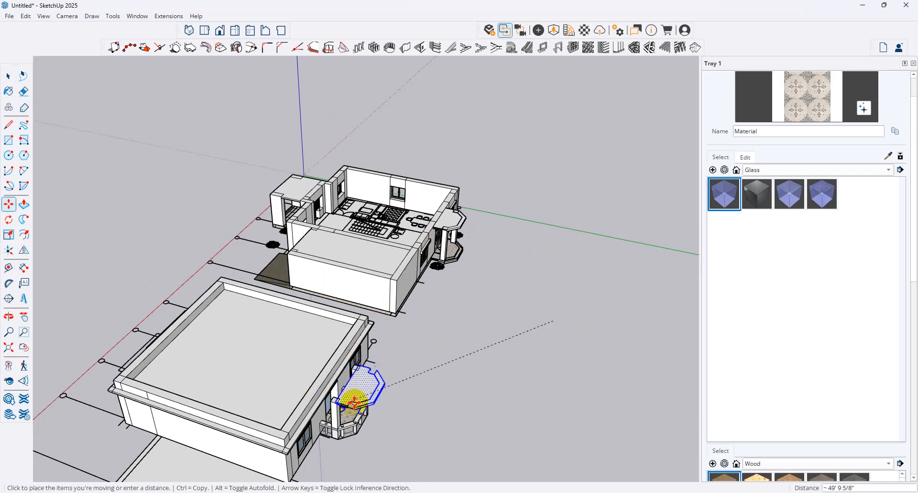
{"action": "left_click", "coordinate": [333, 396]}
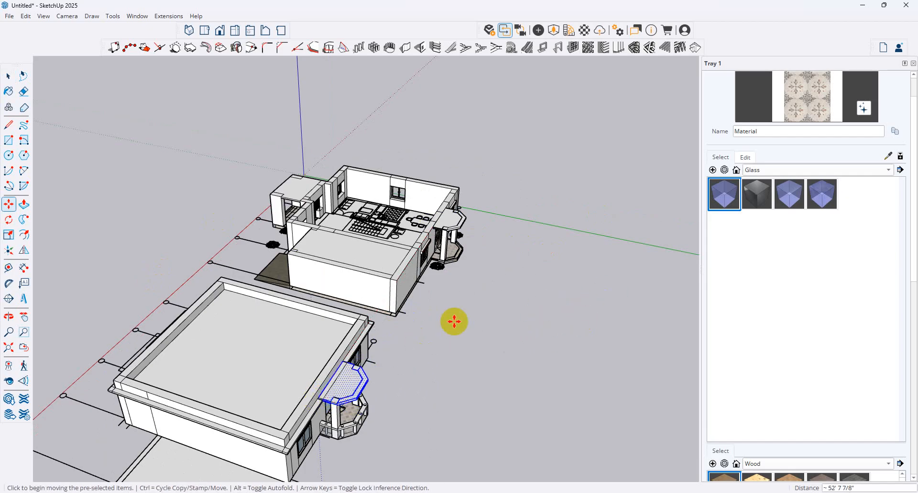
Step: Check with Push/Pull how far the red canopy above the neighbouring house's front window projects from the wall
{"action": "mouse_move", "coordinate": [453, 322]}
{"action": "middle_mouse_down"}
{"action": "mouse_move", "coordinate": [281, 292]}
{"action": "mouse_move", "coordinate": [429, 179]}
{"action": "mouse_move", "coordinate": [444, 215]}
{"action": "mouse_move", "coordinate": [435, 268]}
{"action": "mouse_move", "coordinate": [443, 330]}
{"action": "middle_mouse_up"}
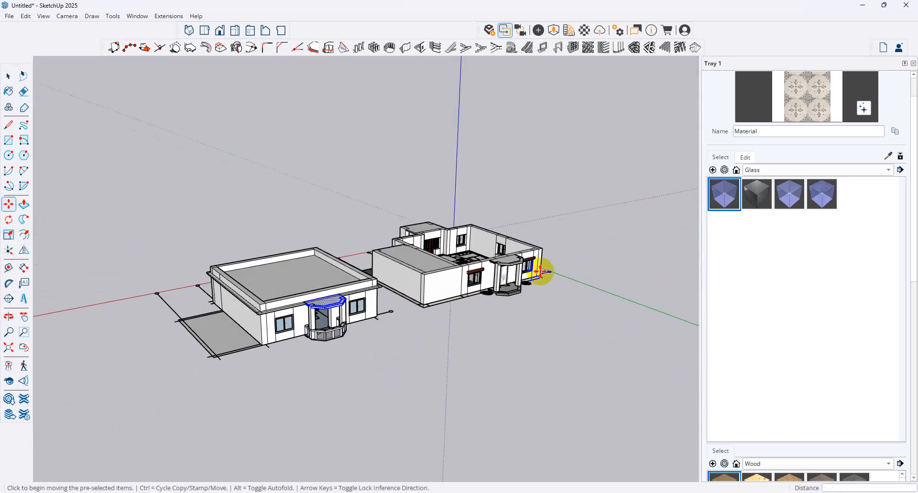
{"action": "scroll", "coordinate": [543, 266], "scroll_direction": "up", "scroll_amount": 6}
{"action": "scroll", "coordinate": [381, 273], "scroll_direction": "up", "scroll_amount": 4}
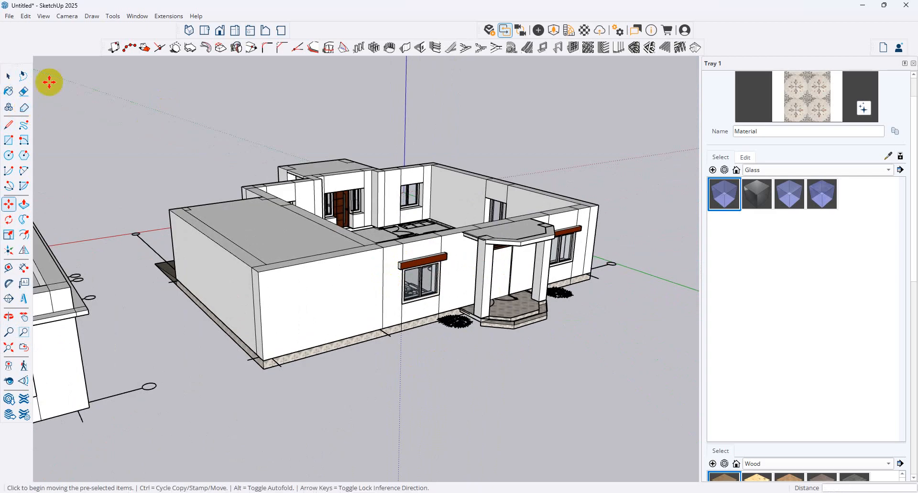
{"action": "left_click", "coordinate": [8, 76]}
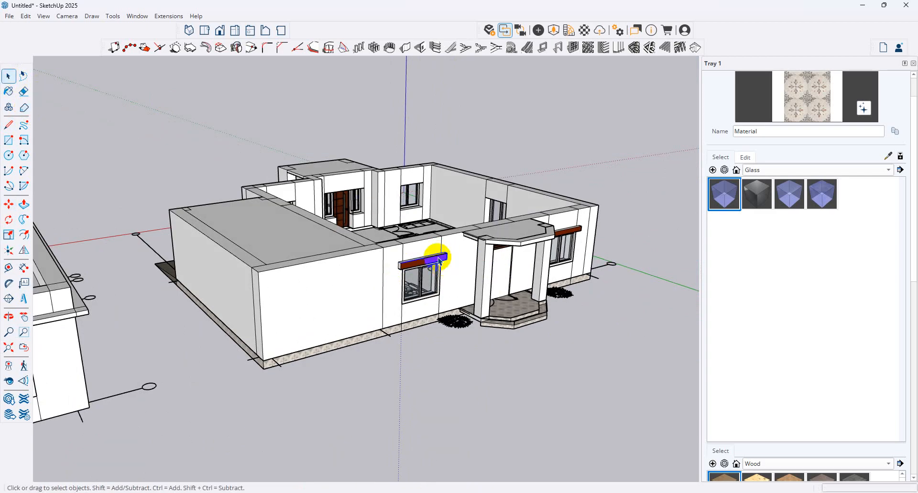
{"action": "left_click", "coordinate": [23, 204]}
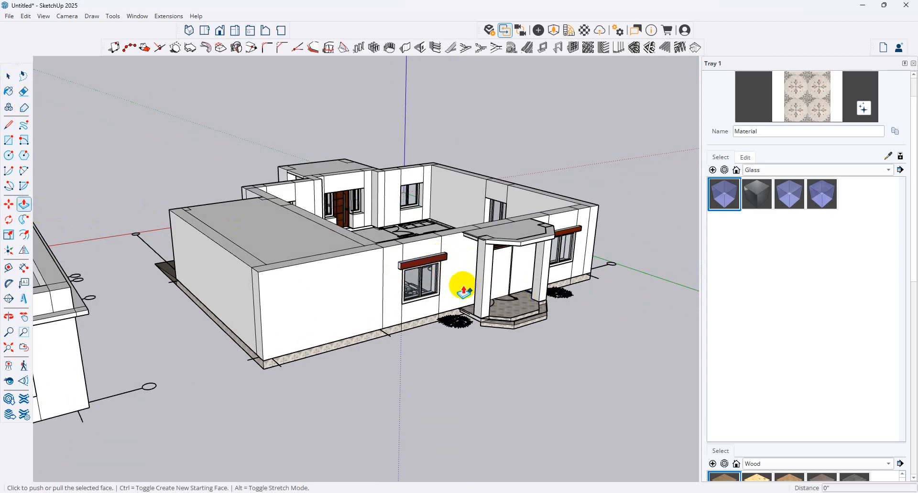
{"action": "scroll", "coordinate": [463, 287], "scroll_direction": "up", "scroll_amount": 2}
{"action": "left_click", "coordinate": [403, 256]}
{"action": "left_click", "coordinate": [403, 256]}
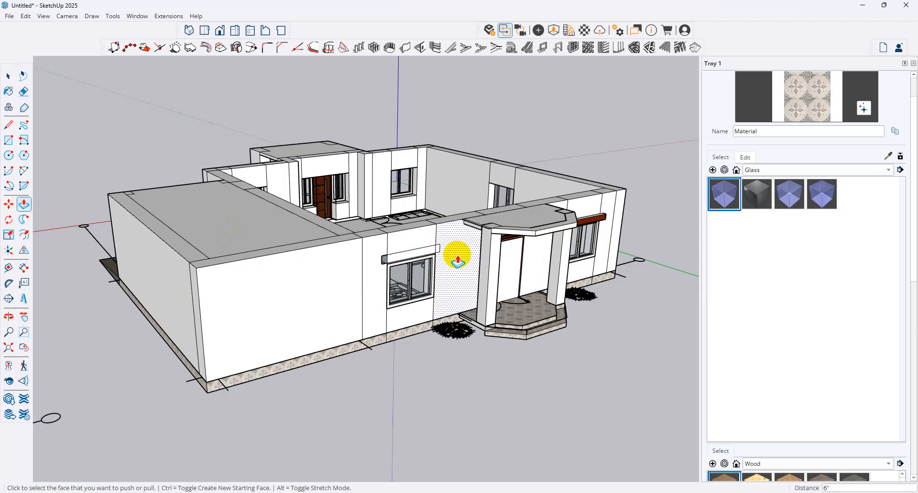
{"action": "scroll", "coordinate": [380, 261], "scroll_direction": "up", "scroll_amount": 3}
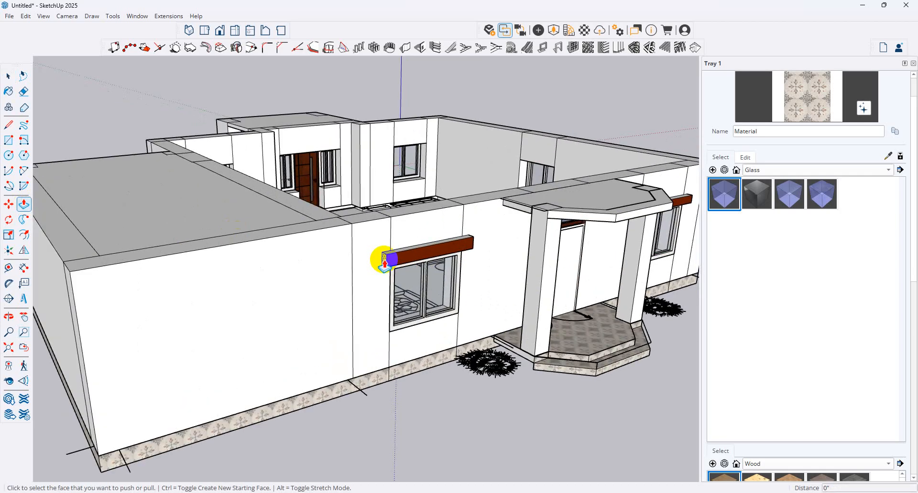
Step: Remove the red window canopies on both sides of the polygonal porch and on the adjoining side wall by collapsing them with Push/Pull
{"action": "left_click", "coordinate": [460, 257]}
{"action": "left_click", "coordinate": [484, 243]}
{"action": "middle_click_drag", "start_coordinate": [483, 242], "coordinate": [256, 233]}
{"action": "scroll", "coordinate": [267, 239], "scroll_direction": "up", "scroll_amount": 2}
{"action": "left_click", "coordinate": [293, 253]}
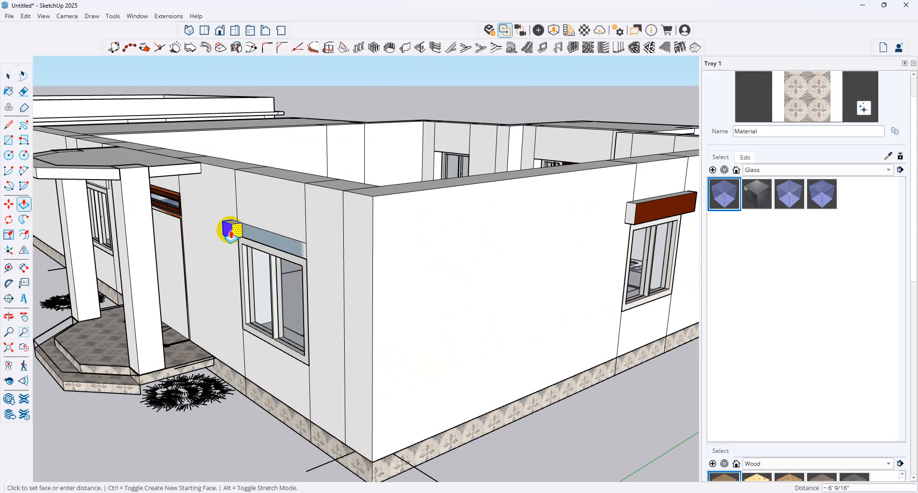
{"action": "left_click", "coordinate": [224, 232]}
{"action": "left_click", "coordinate": [627, 213]}
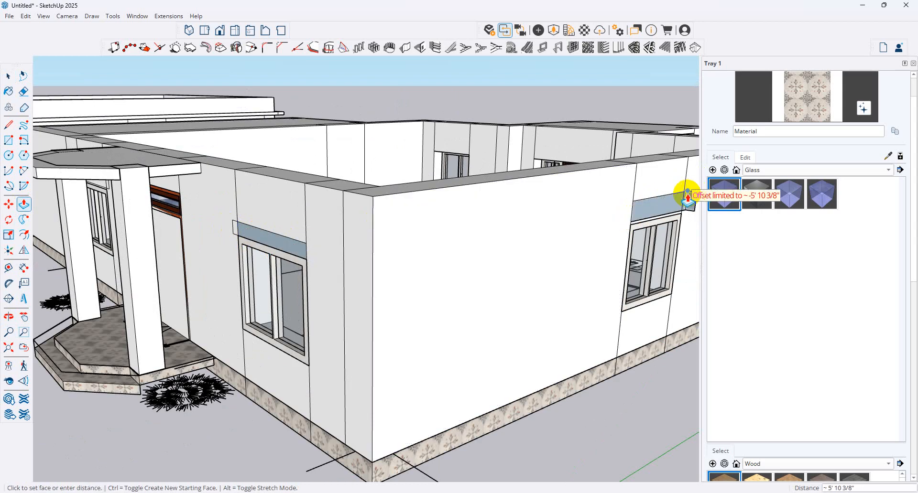
{"action": "left_click", "coordinate": [687, 192]}
Step: Collapse the red canopies above the two windows flanking the square porch flat with Push/Pull
{"action": "scroll", "coordinate": [333, 178], "scroll_direction": "down", "scroll_amount": 4}
{"action": "middle_click_drag", "start_coordinate": [606, 189], "coordinate": [264, 244]}
{"action": "scroll", "coordinate": [265, 247], "scroll_direction": "up", "scroll_amount": 3}
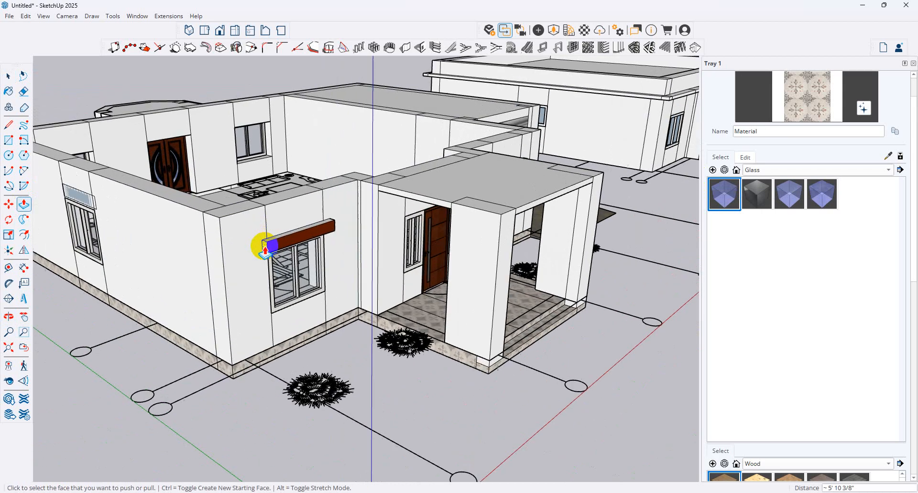
{"action": "scroll", "coordinate": [265, 247], "scroll_direction": "up", "scroll_amount": 1}
{"action": "left_click", "coordinate": [266, 246]}
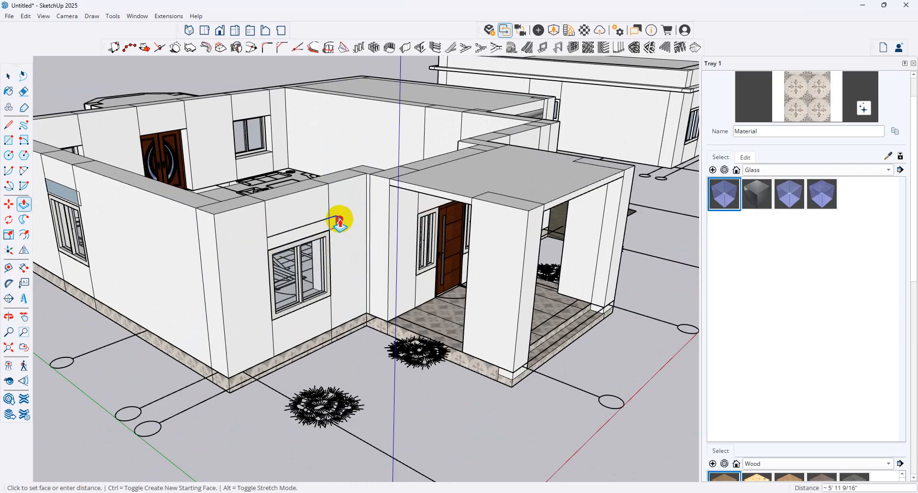
{"action": "left_click", "coordinate": [338, 221]}
{"action": "scroll", "coordinate": [339, 221], "scroll_direction": "down", "scroll_amount": 4}
{"action": "middle_click_drag", "start_coordinate": [521, 209], "coordinate": [242, 204]}
{"action": "scroll", "coordinate": [229, 148], "scroll_direction": "up", "scroll_amount": 4}
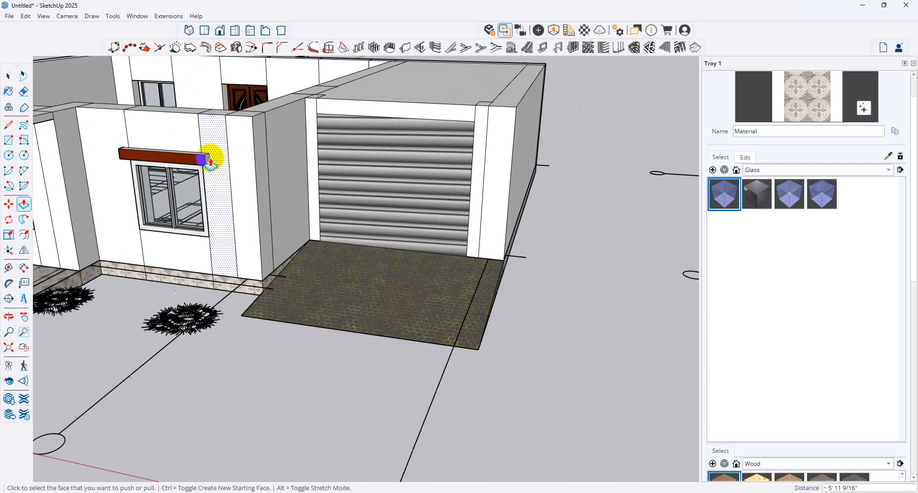
{"action": "scroll", "coordinate": [211, 161], "scroll_direction": "up", "scroll_amount": 1}
{"action": "left_click", "coordinate": [205, 154]}
{"action": "left_click", "coordinate": [109, 150]}
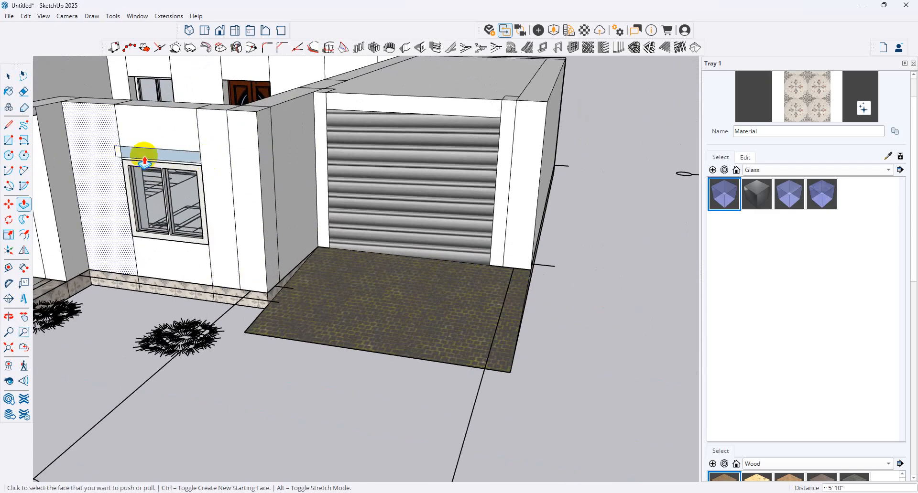
Step: Raise the wall-top section at the square-porch wall's outer corner by 5" as a new face and pull its outer side out 1'
{"action": "scroll", "coordinate": [306, 159], "scroll_direction": "down", "scroll_amount": 3}
{"action": "scroll", "coordinate": [420, 183], "scroll_direction": "down", "scroll_amount": 2}
{"action": "middle_click_drag", "start_coordinate": [293, 99], "coordinate": [369, 222]}
{"action": "scroll", "coordinate": [371, 221], "scroll_direction": "down", "scroll_amount": 2}
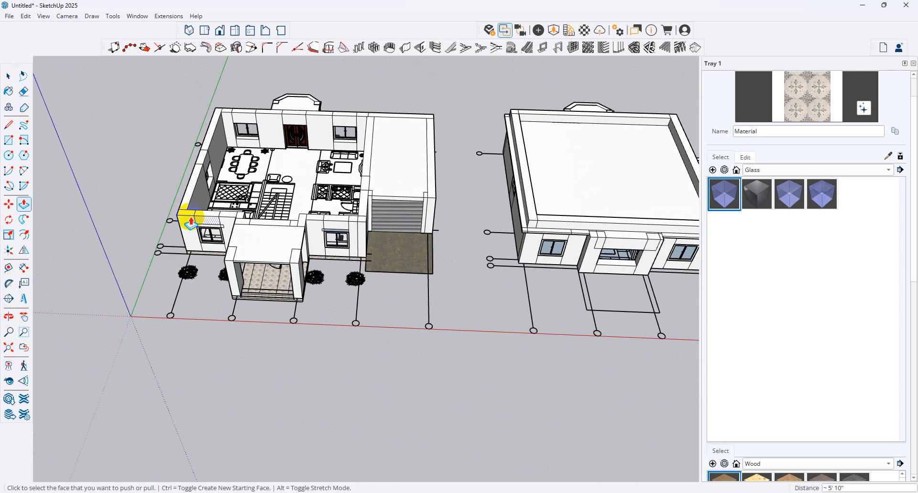
{"action": "scroll", "coordinate": [191, 221], "scroll_direction": "up", "scroll_amount": 5}
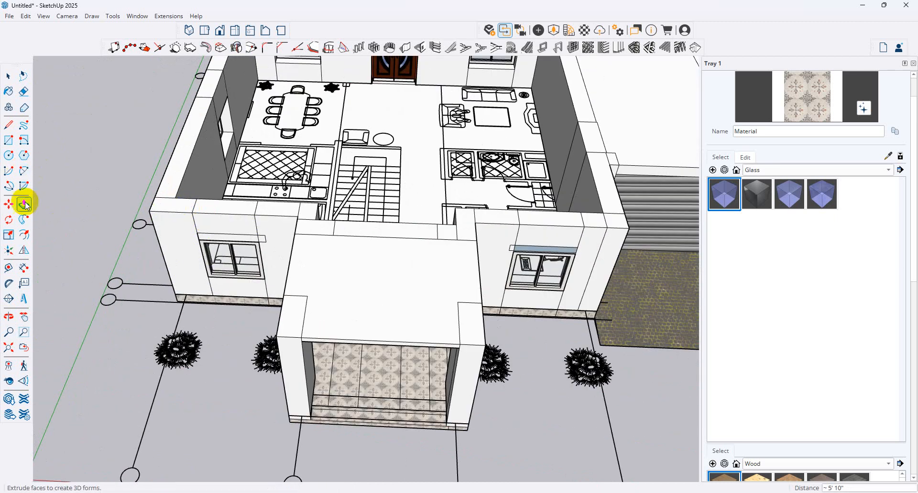
{"action": "left_click", "coordinate": [25, 204]}
{"action": "left_click", "coordinate": [187, 208]}
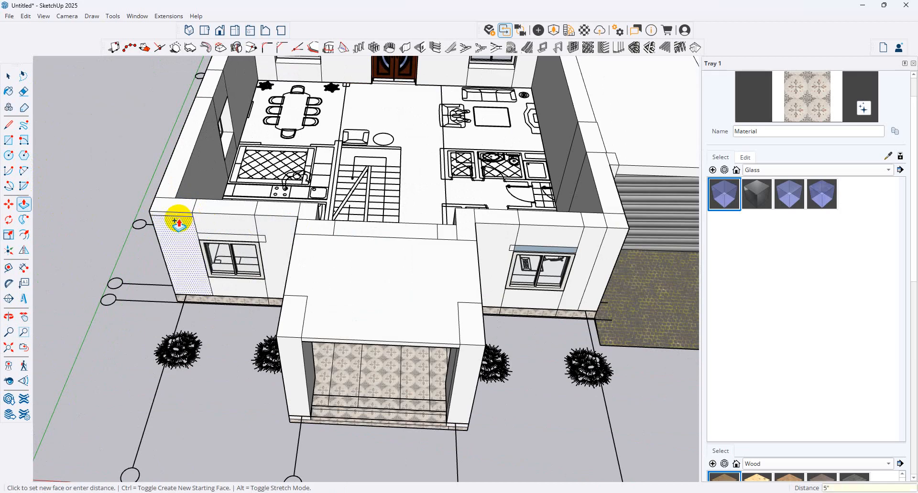
{"action": "scroll", "coordinate": [185, 215], "scroll_direction": "up", "scroll_amount": 3}
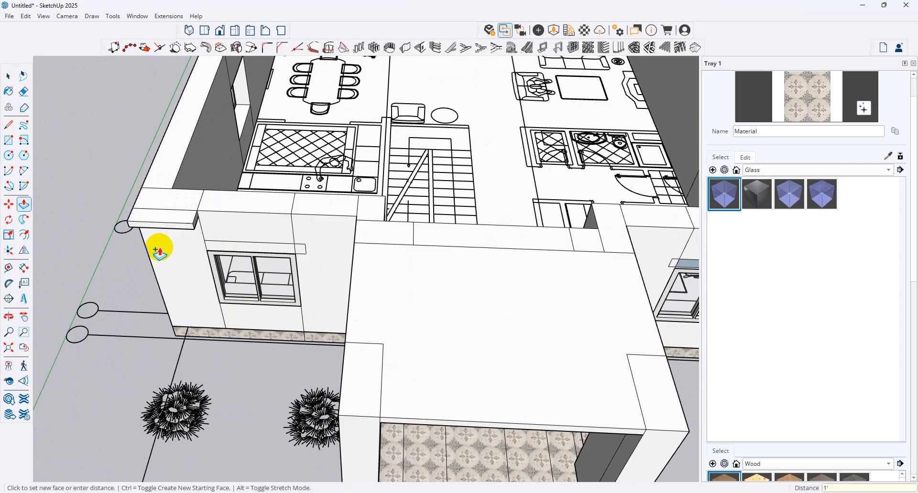
{"action": "left_click", "coordinate": [163, 232]}
{"action": "scroll", "coordinate": [182, 222], "scroll_direction": "up", "scroll_amount": 1}
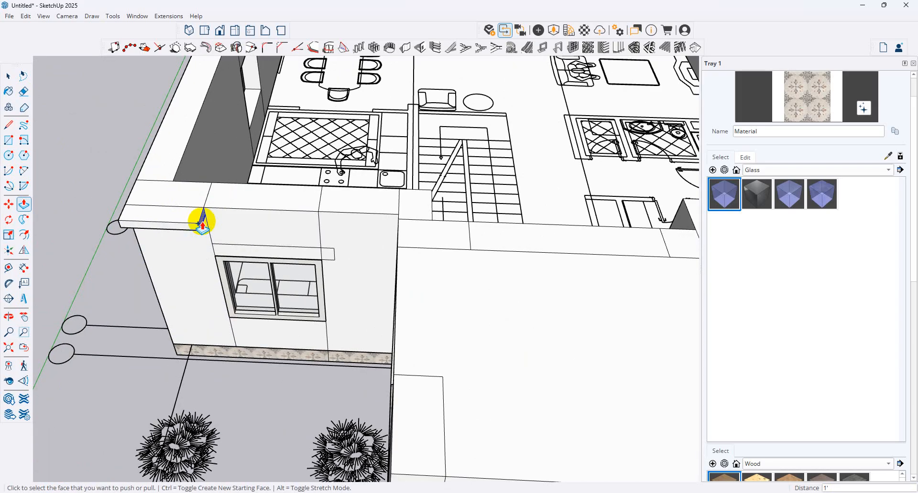
Step: Extend the ledge along the square-porch wall to its garage-side corner, about 34' long
{"action": "left_click", "coordinate": [203, 221]}
{"action": "scroll", "coordinate": [274, 225], "scroll_direction": "down", "scroll_amount": 5}
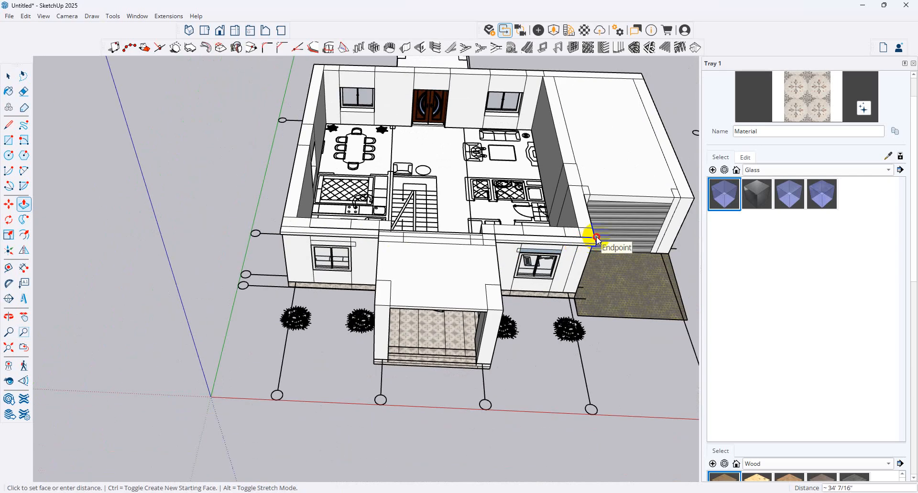
{"action": "left_click", "coordinate": [596, 238]}
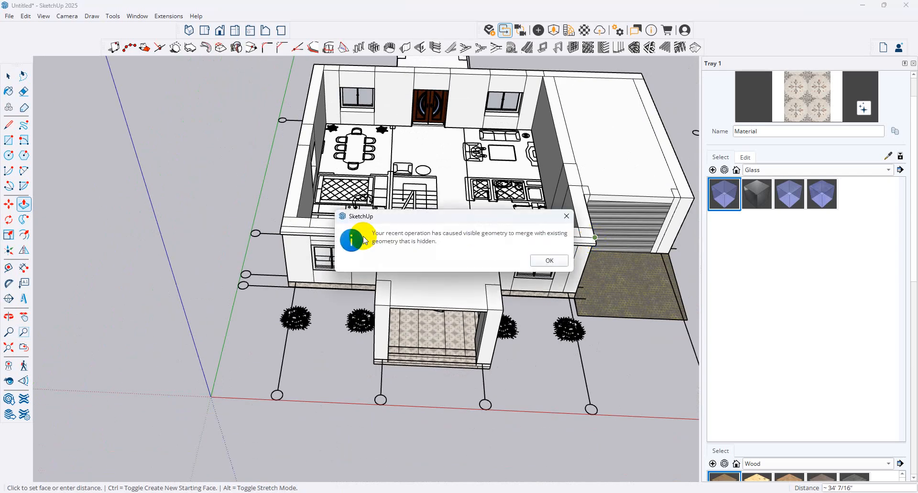
{"action": "left_click", "coordinate": [549, 260]}
Step: Extend the ledge's outer end 1' past the corner of the side wall opposite the garage
{"action": "middle_click_drag", "start_coordinate": [305, 235], "coordinate": [594, 242]}
{"action": "scroll", "coordinate": [353, 246], "scroll_direction": "up", "scroll_amount": 5}
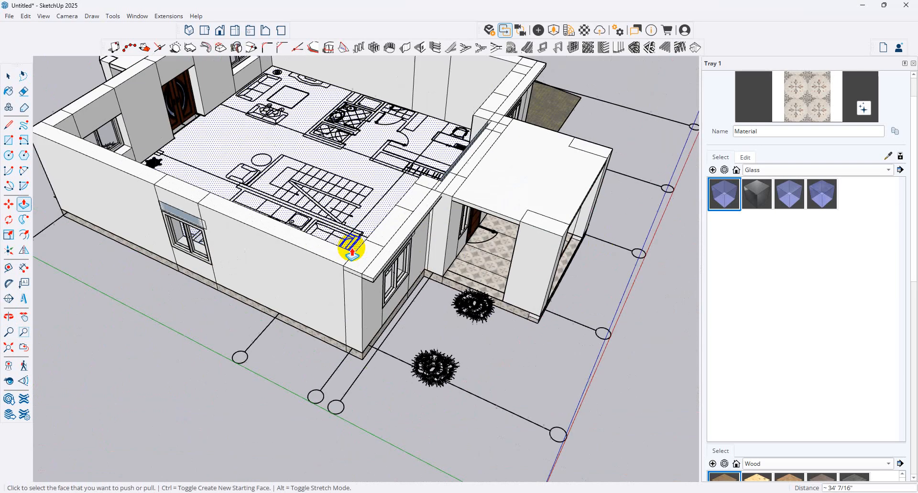
{"action": "left_click", "coordinate": [370, 285]}
{"action": "key", "text": "ctrl"}
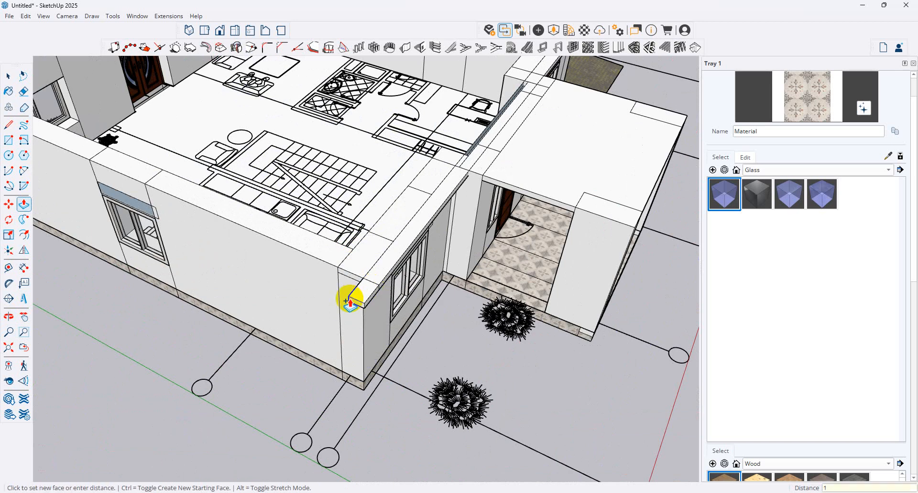
{"action": "left_click", "coordinate": [349, 303]}
Step: Extend the ledge along the side wall opposite the garage to its far corner, plus a further 1' section past it
{"action": "middle_click_drag", "start_coordinate": [350, 302], "coordinate": [568, 242]}
{"action": "left_click", "coordinate": [562, 214]}
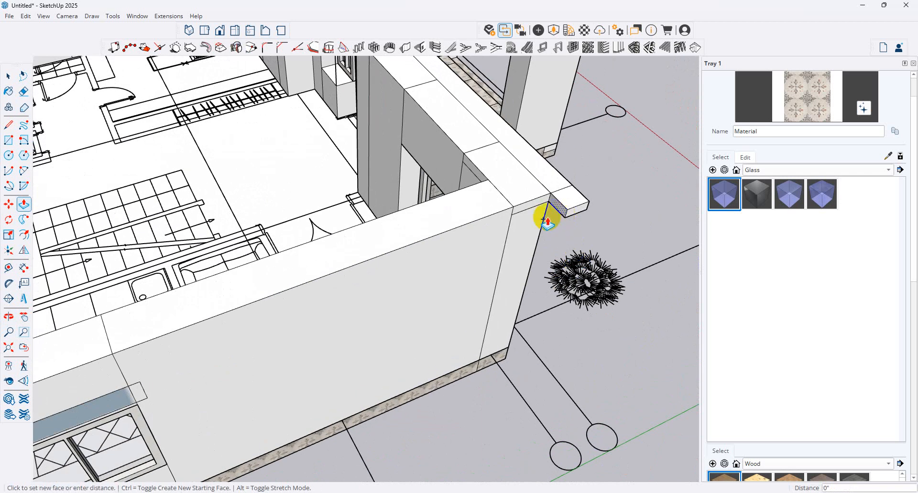
{"action": "scroll", "coordinate": [313, 318], "scroll_direction": "down", "scroll_amount": 5}
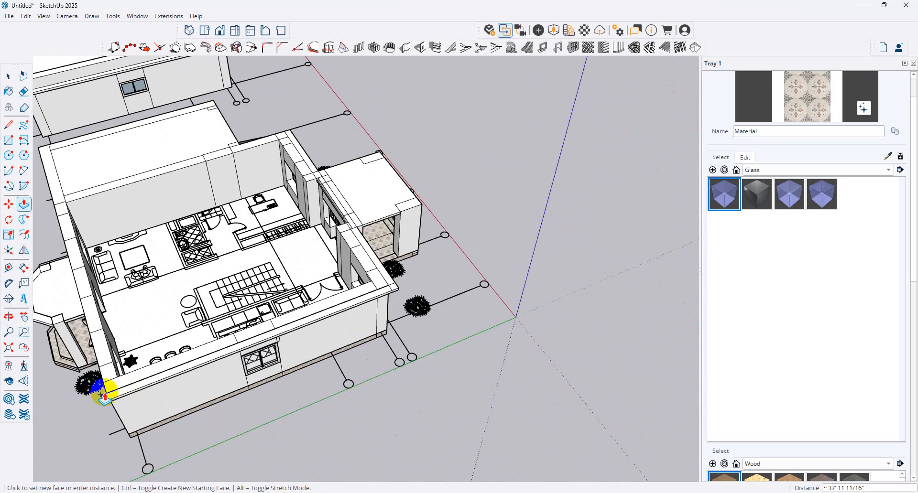
{"action": "middle_click_drag", "start_coordinate": [293, 324], "coordinate": [387, 395]}
{"action": "scroll", "coordinate": [387, 395], "scroll_direction": "up", "scroll_amount": 2}
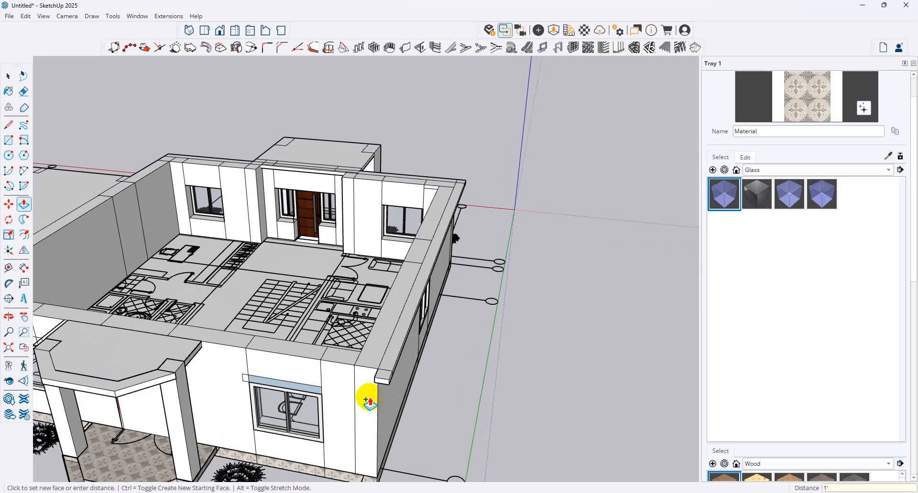
Step: Extend the ledge along the polygonal-porch wall to the garage corner, about 51' long, plus a further 1' section past it
{"action": "middle_click_drag", "start_coordinate": [424, 321], "coordinate": [527, 352]}
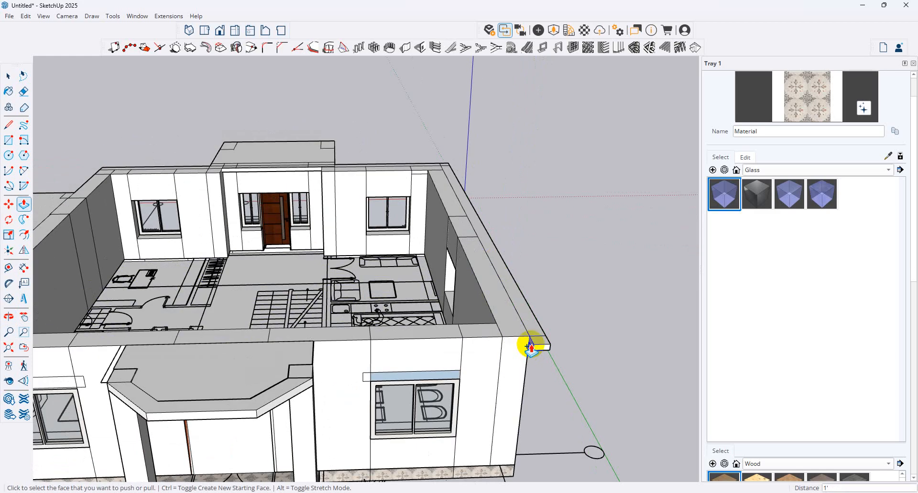
{"action": "left_click", "coordinate": [530, 345]}
{"action": "scroll", "coordinate": [174, 370], "scroll_direction": "down", "scroll_amount": 4}
{"action": "left_click_drag", "start_coordinate": [127, 364], "coordinate": [456, 351]}
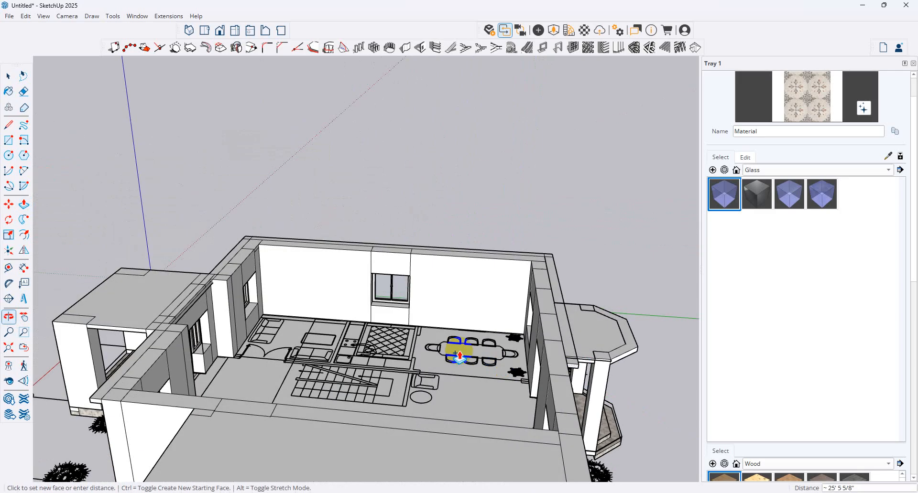
{"action": "scroll", "coordinate": [455, 351], "scroll_direction": "down", "scroll_amount": 3}
{"action": "scroll", "coordinate": [501, 448], "scroll_direction": "down", "scroll_amount": 4}
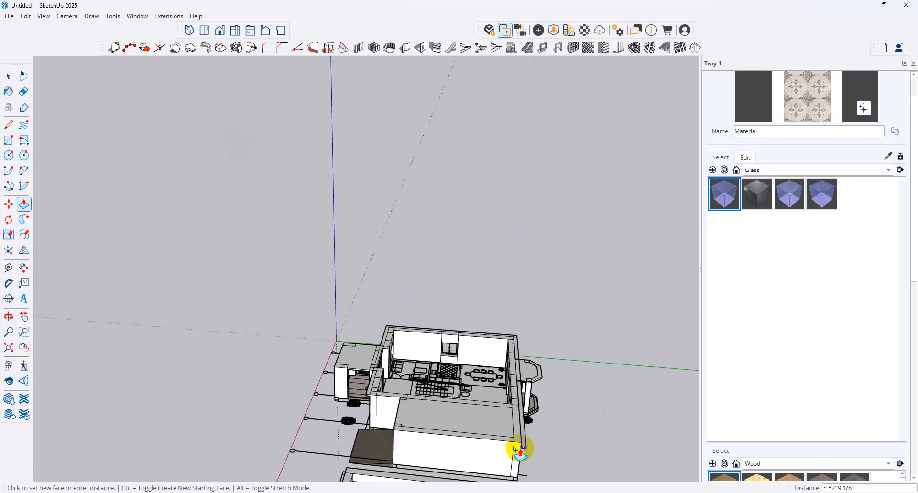
{"action": "scroll", "coordinate": [512, 447], "scroll_direction": "up", "scroll_amount": 4}
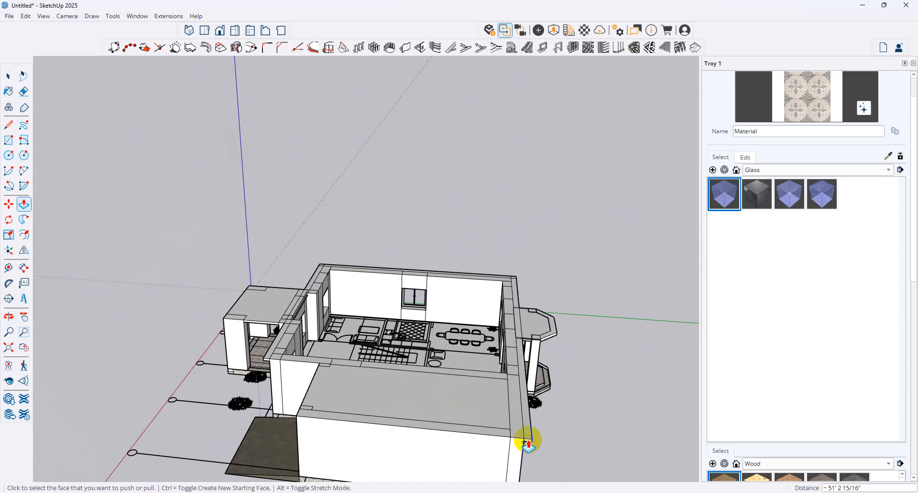
{"action": "key", "text": "ctrl"}
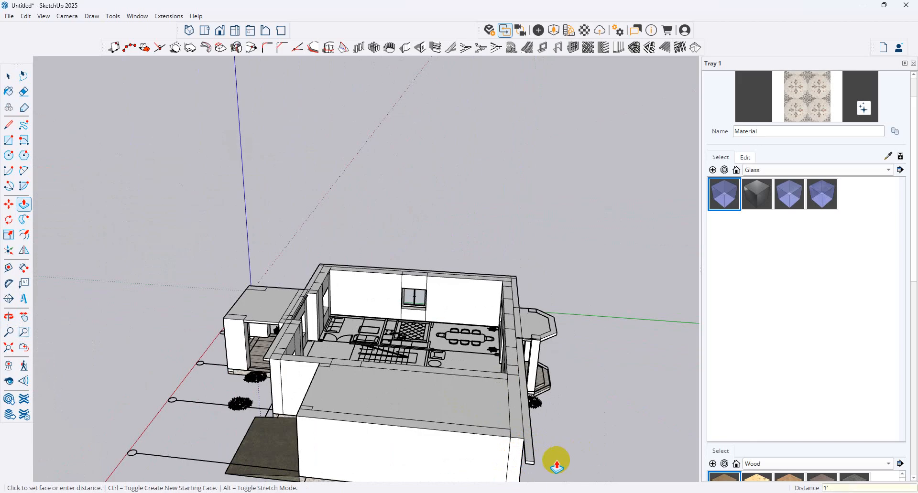
{"action": "scroll", "coordinate": [528, 425], "scroll_direction": "up", "scroll_amount": 1}
Step: Extend the ledge along the garage's outer side wall to its front corner, plus a further 1' section past it
{"action": "middle_click_drag", "start_coordinate": [518, 426], "coordinate": [637, 338]}
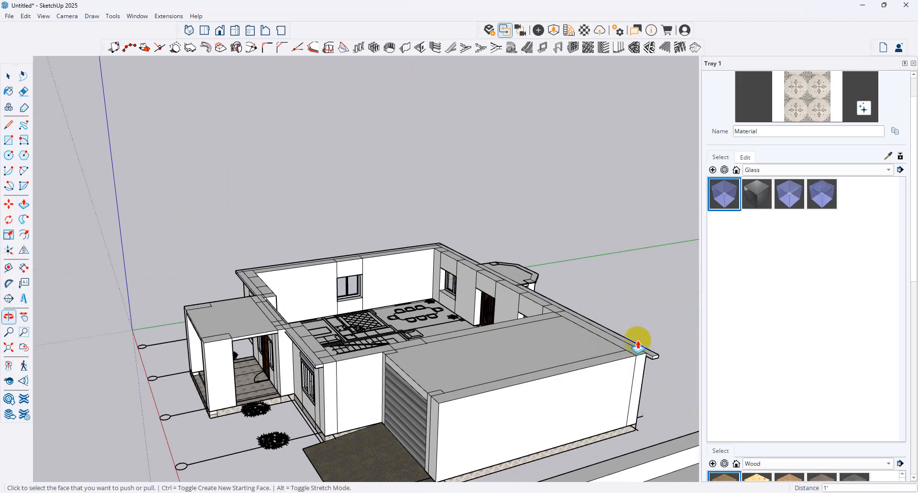
{"action": "scroll", "coordinate": [643, 351], "scroll_direction": "up", "scroll_amount": 3}
{"action": "left_click", "coordinate": [646, 372]}
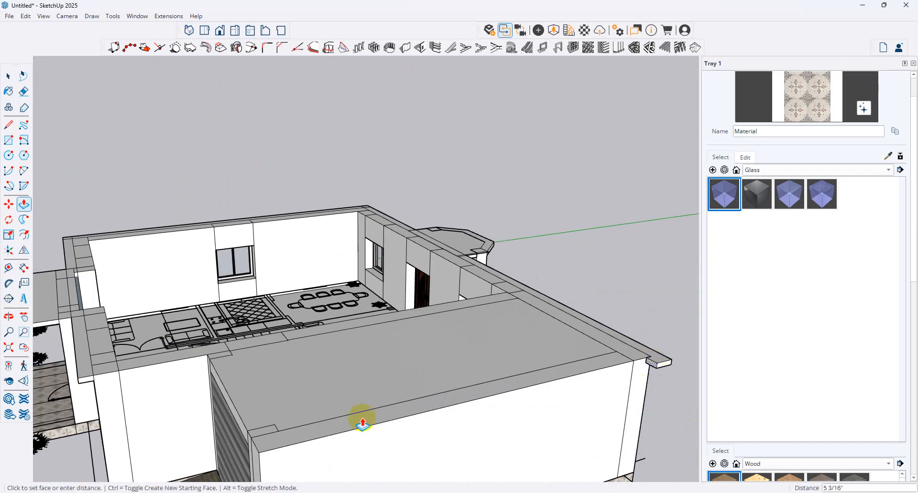
{"action": "left_click", "coordinate": [256, 456]}
{"action": "middle_click_drag", "start_coordinate": [260, 432], "coordinate": [454, 431]}
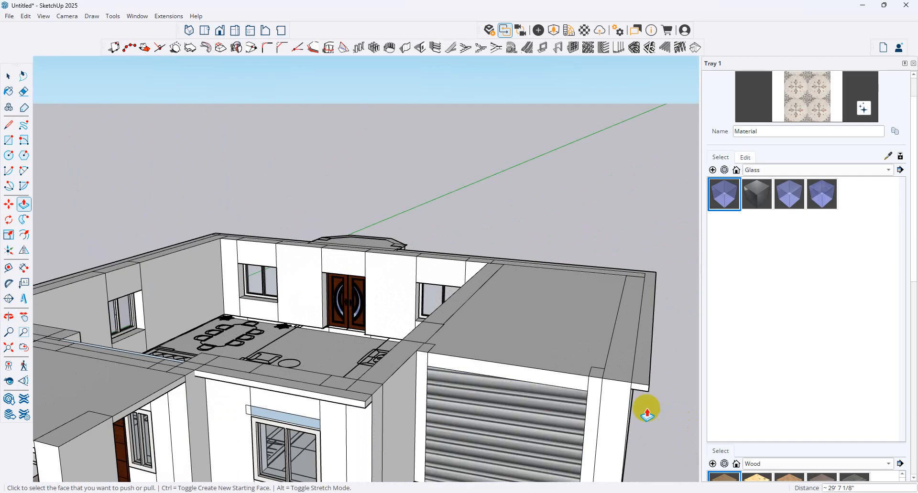
{"action": "left_click", "coordinate": [634, 392]}
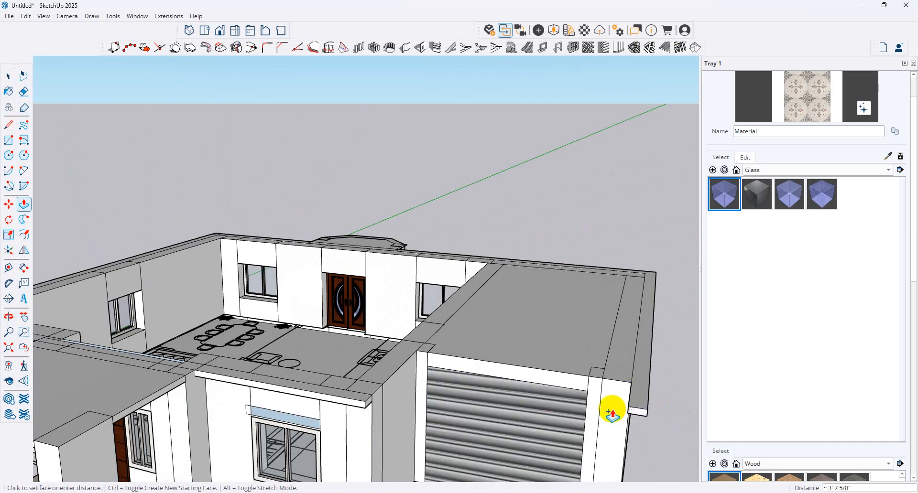
{"action": "key", "text": "ctrl"}
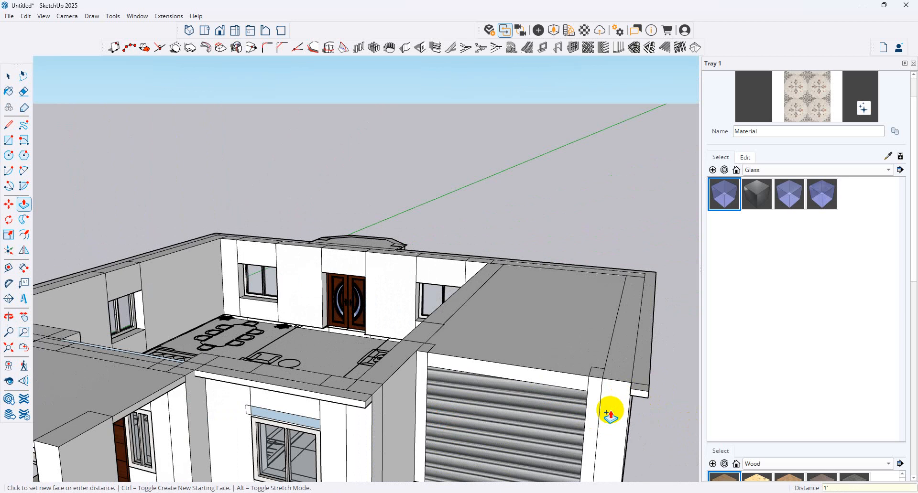
Step: Extend the square-porch wall's ledge 1' past its garage-side corner as a new section
{"action": "scroll", "coordinate": [404, 388], "scroll_direction": "up", "scroll_amount": 1}
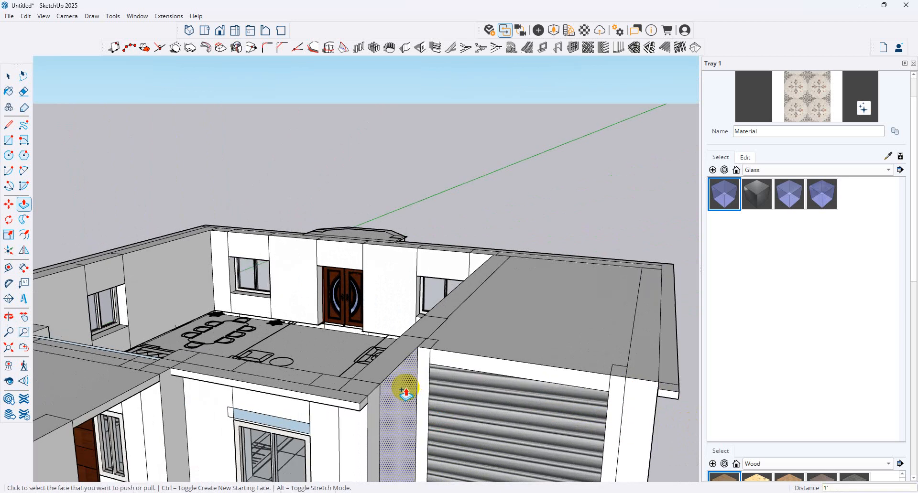
{"action": "left_click", "coordinate": [364, 407]}
{"action": "key", "text": "Escape"}
{"action": "left_click", "coordinate": [364, 405]}
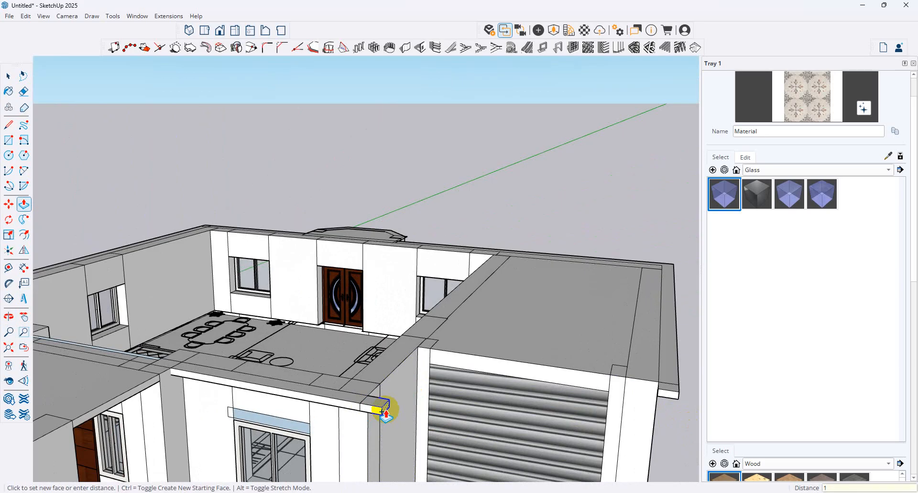
Step: Extend the ledge along the short return wall to the garage and across above the garage door to close it around the house
{"action": "middle_click_drag", "start_coordinate": [510, 370], "coordinate": [173, 422]}
{"action": "scroll", "coordinate": [69, 402], "scroll_direction": "up", "scroll_amount": 2}
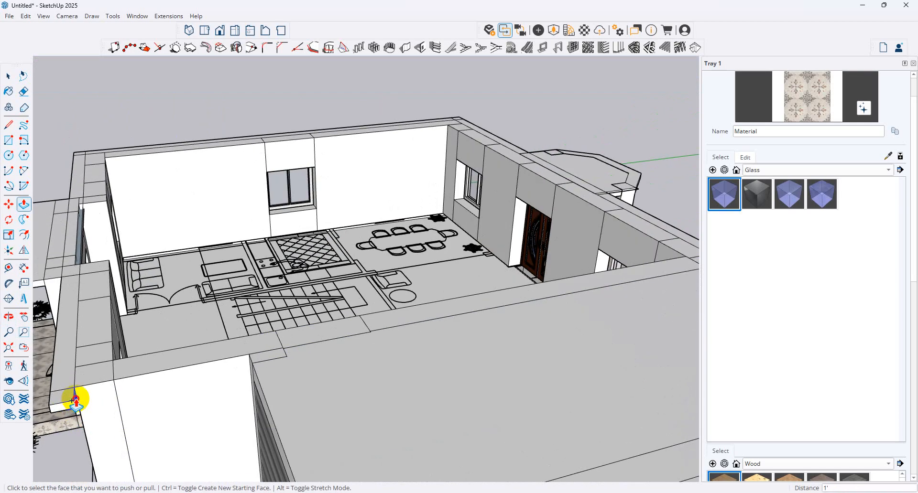
{"action": "left_click", "coordinate": [75, 399]}
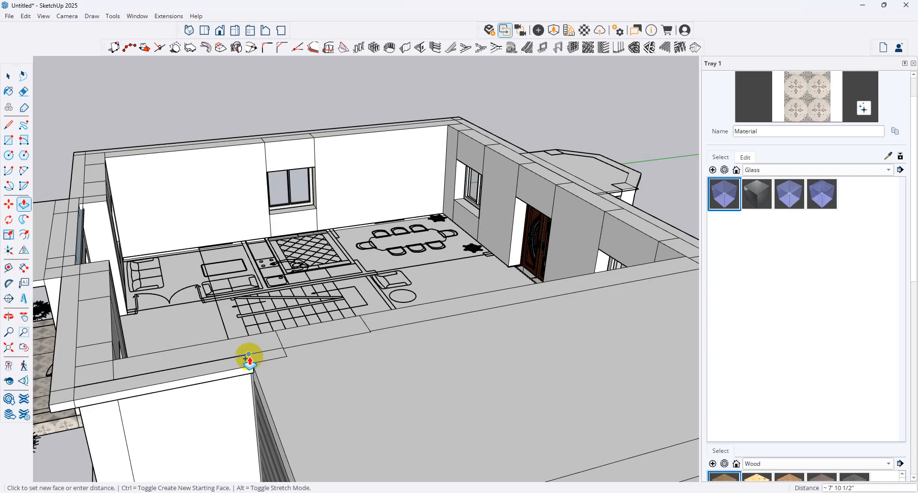
{"action": "middle_click_drag", "start_coordinate": [248, 358], "coordinate": [666, 381]}
{"action": "scroll", "coordinate": [620, 354], "scroll_direction": "up", "scroll_amount": 5}
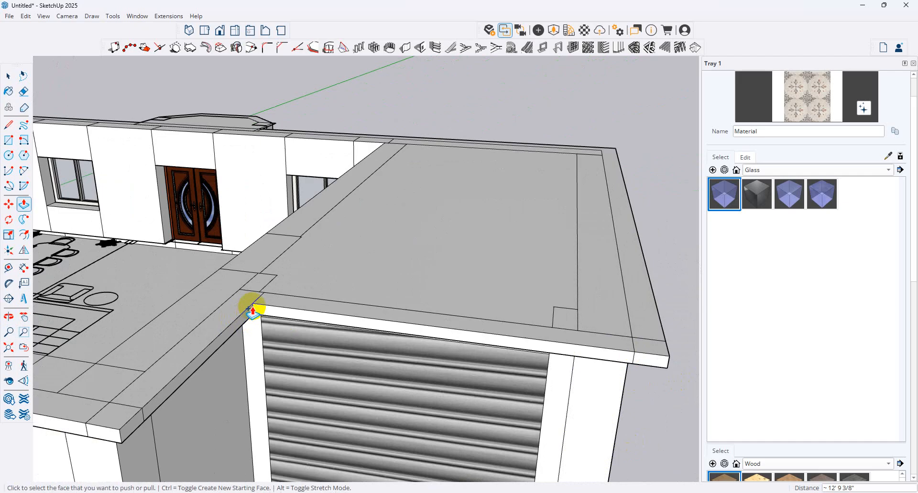
{"action": "scroll", "coordinate": [568, 317], "scroll_direction": "down", "scroll_amount": 8}
{"action": "left_click", "coordinate": [14, 76]}
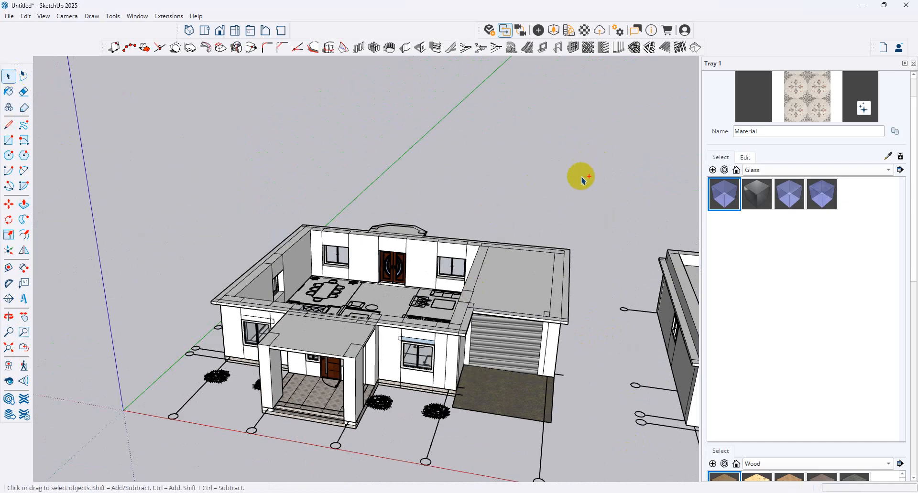
{"action": "key", "text": "ctrl+a"}
{"action": "left_click", "coordinate": [551, 181]}
{"action": "middle_click_drag", "start_coordinate": [552, 180], "coordinate": [570, 229]}
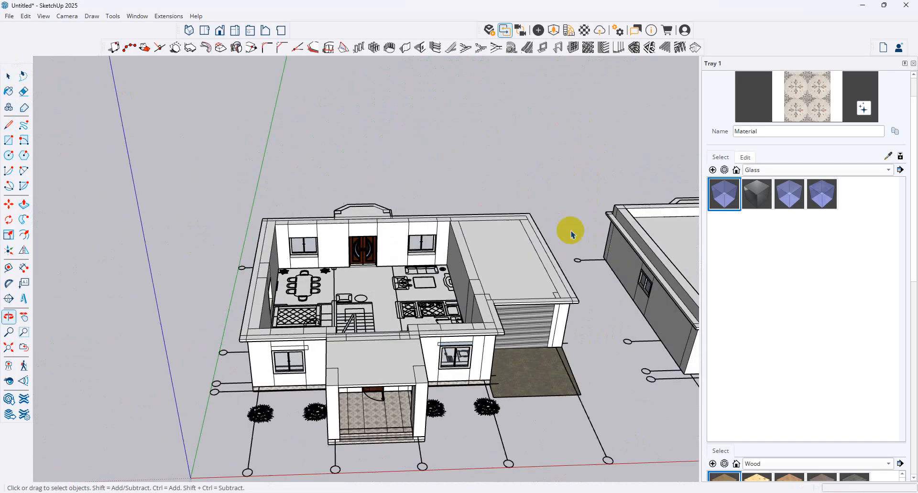
Step: Delete the 2D floor-plan linework beneath both house floors, including the grid lines, furniture and plants
{"action": "triple_click", "coordinate": [508, 466]}
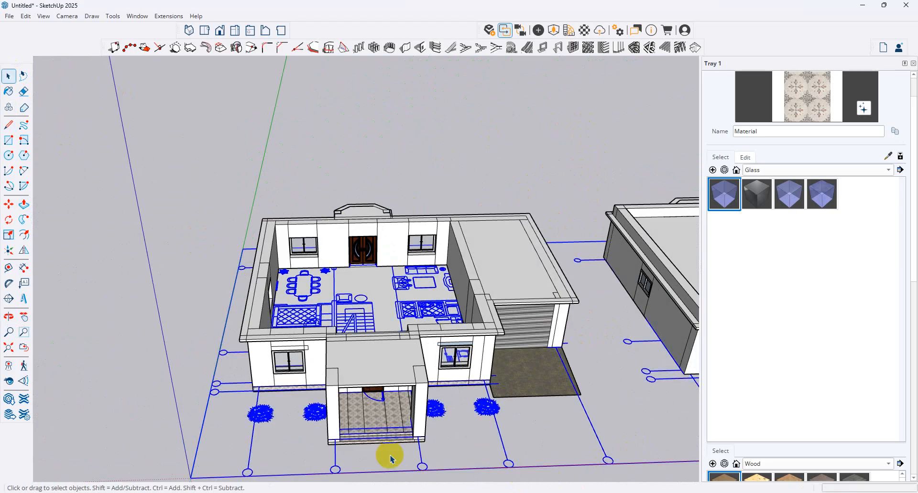
{"action": "middle_click_drag", "start_coordinate": [385, 460], "coordinate": [440, 449]}
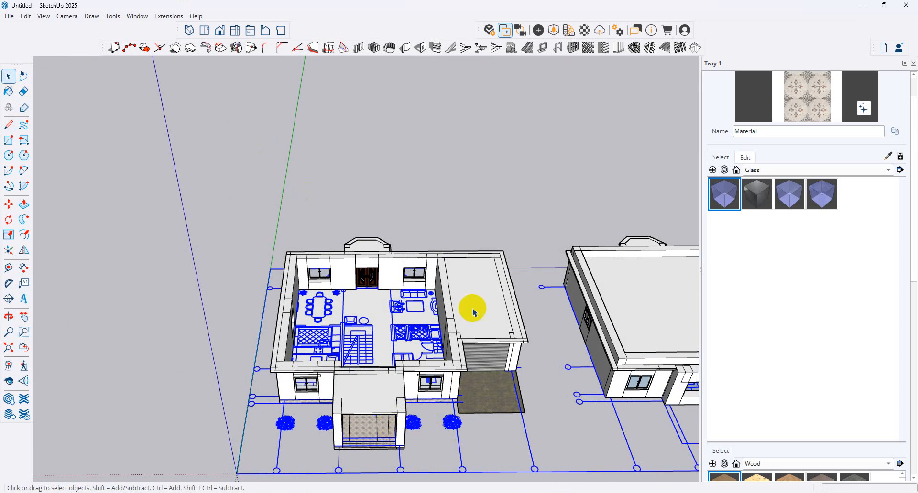
{"action": "scroll", "coordinate": [481, 488], "scroll_direction": "down", "scroll_amount": 3}
{"action": "middle_click_drag", "start_coordinate": [480, 488], "coordinate": [603, 369]}
{"action": "scroll", "coordinate": [537, 386], "scroll_direction": "up", "scroll_amount": 3}
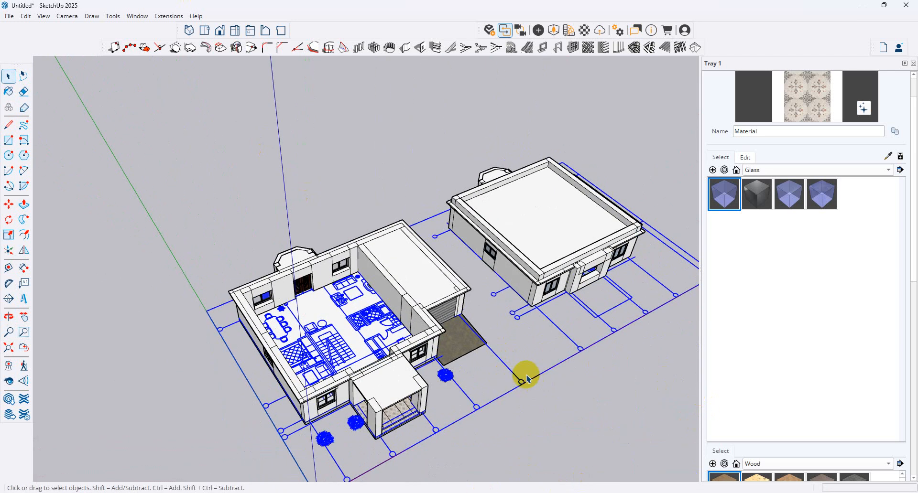
{"action": "left_click", "coordinate": [522, 381]}
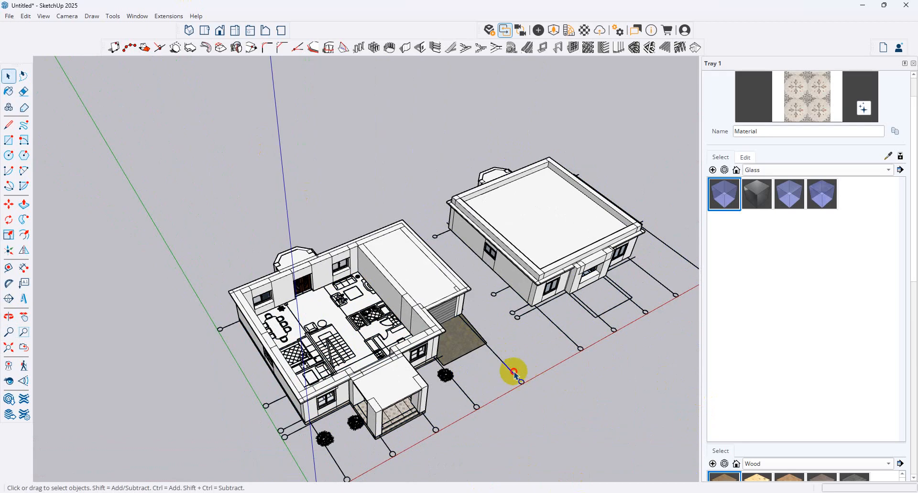
{"action": "left_click", "coordinate": [514, 372]}
{"action": "key", "text": "Delete"}
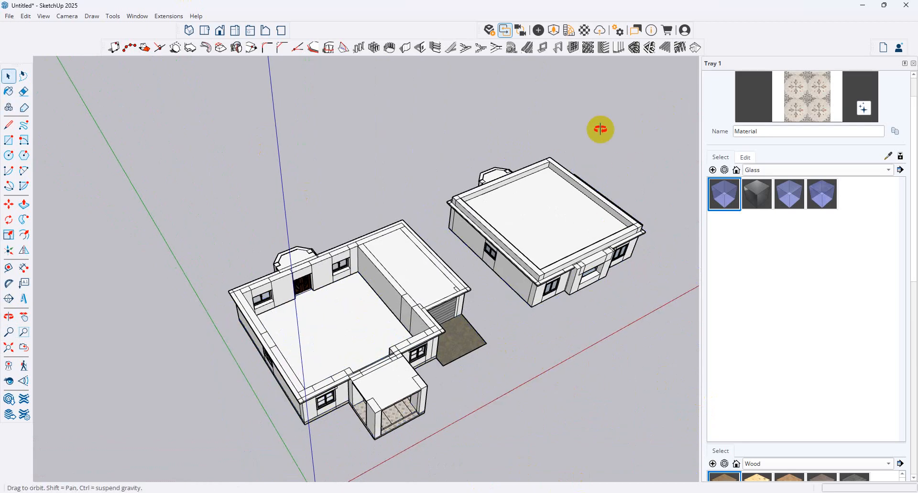
Step: Select the entire separate upper-floor model, including its polygonal balcony, and make it a group
{"action": "middle_click_drag", "start_coordinate": [600, 129], "coordinate": [383, 205]}
{"action": "left_click_drag", "start_coordinate": [637, 125], "coordinate": [442, 321]}
{"action": "middle_click_drag", "start_coordinate": [485, 153], "coordinate": [699, 196]}
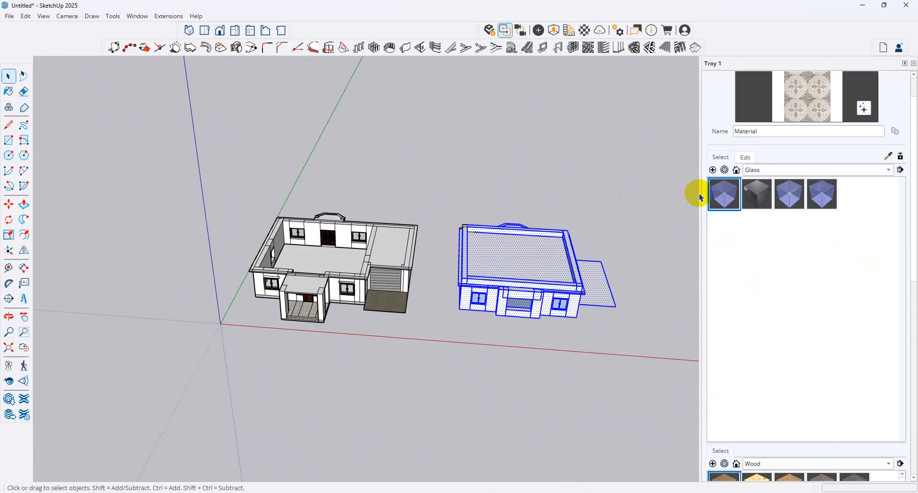
{"action": "left_click", "coordinate": [527, 328]}
{"action": "left_click_drag", "start_coordinate": [443, 339], "coordinate": [442, 340]}
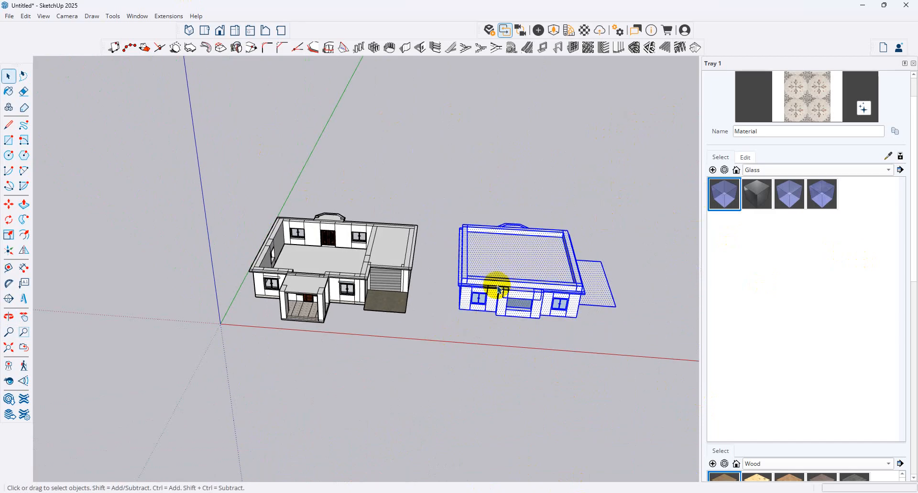
{"action": "right_click", "coordinate": [499, 288]}
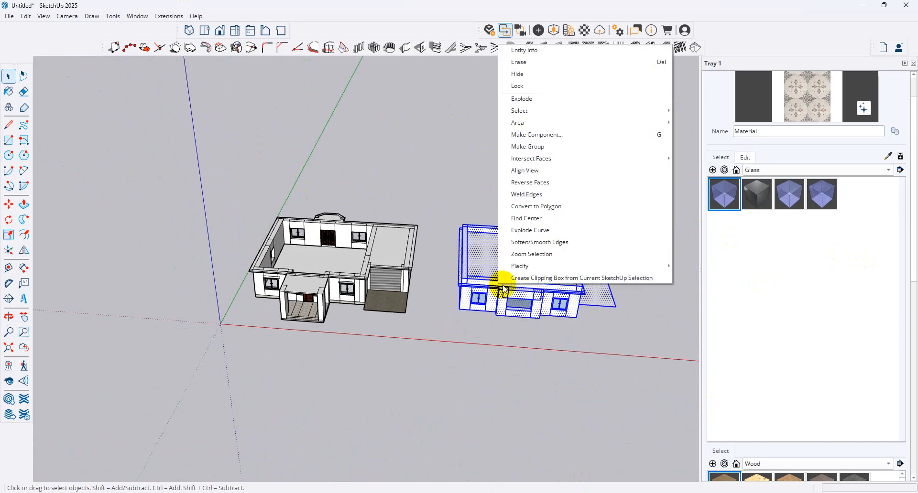
{"action": "left_click", "coordinate": [564, 147]}
Step: Try to group the ground-floor house while its main roof slab is hidden
{"action": "middle_click_drag", "start_coordinate": [406, 196], "coordinate": [419, 186]}
{"action": "left_click_drag", "start_coordinate": [432, 185], "coordinate": [150, 414]}
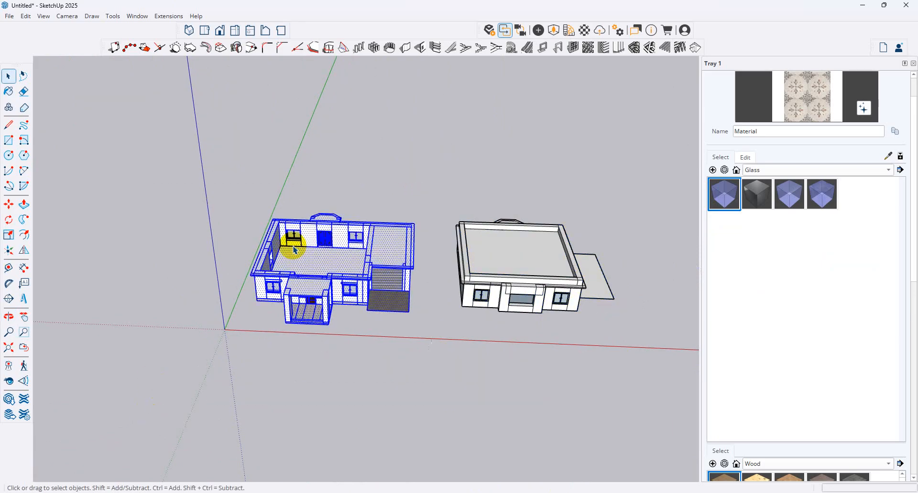
{"action": "right_click", "coordinate": [340, 241]}
{"action": "left_click", "coordinate": [392, 348]}
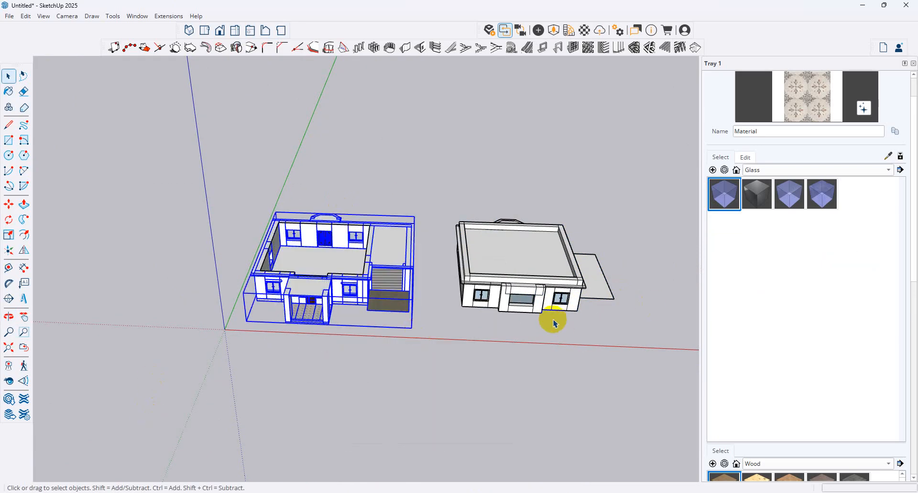
{"action": "left_click", "coordinate": [327, 222]}
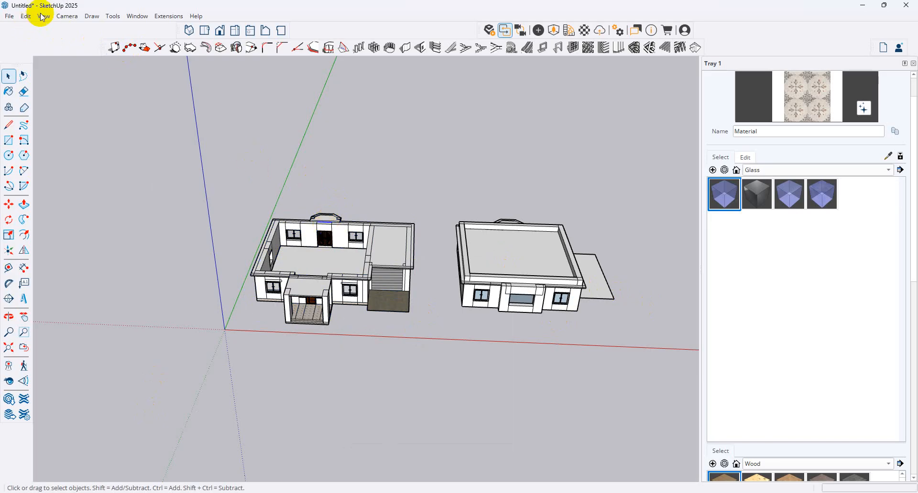
Step: Unhide the ground floor's main roof slab and group the whole ground floor together with it
{"action": "left_click", "coordinate": [9, 15]}
{"action": "mouse_move", "coordinate": [26, 16]}
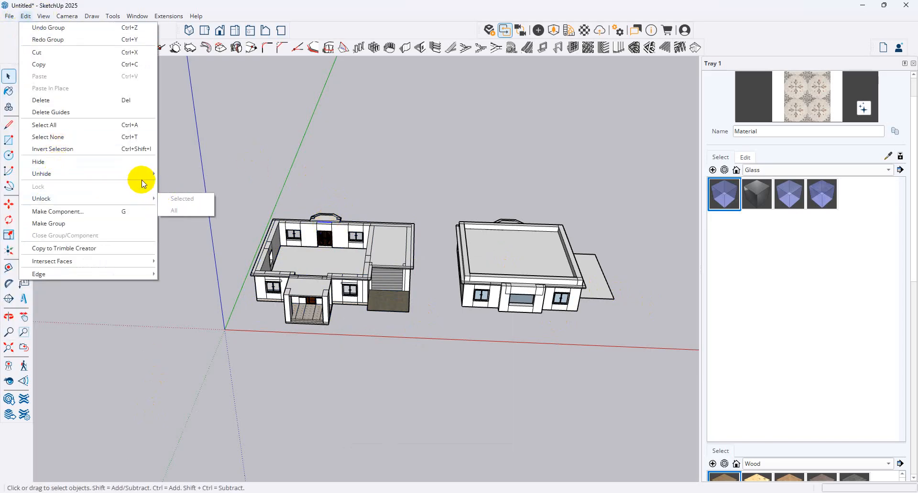
{"action": "left_click", "coordinate": [180, 199]}
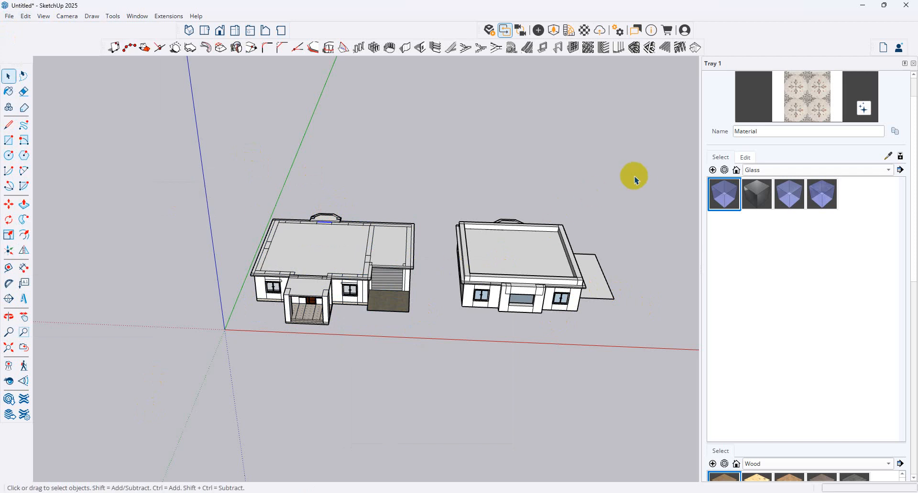
{"action": "left_click_drag", "start_coordinate": [443, 349], "coordinate": [442, 349]}
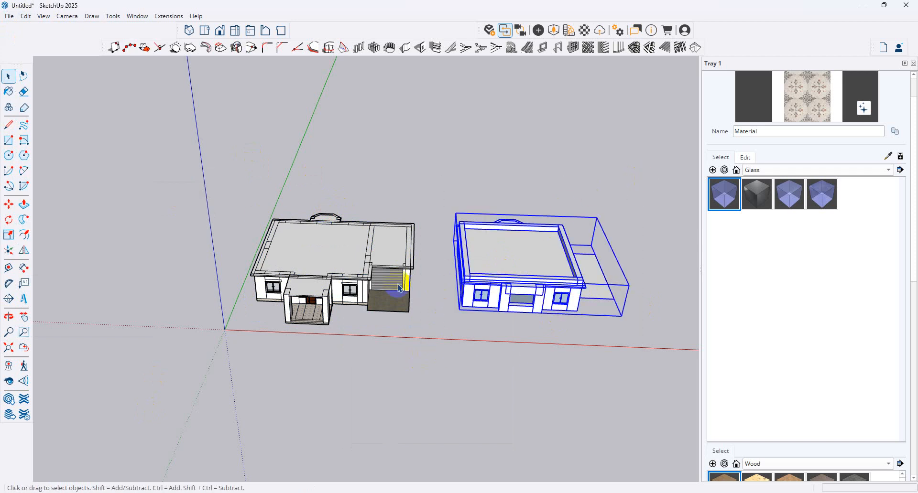
{"action": "left_click_drag", "start_coordinate": [438, 162], "coordinate": [89, 377]}
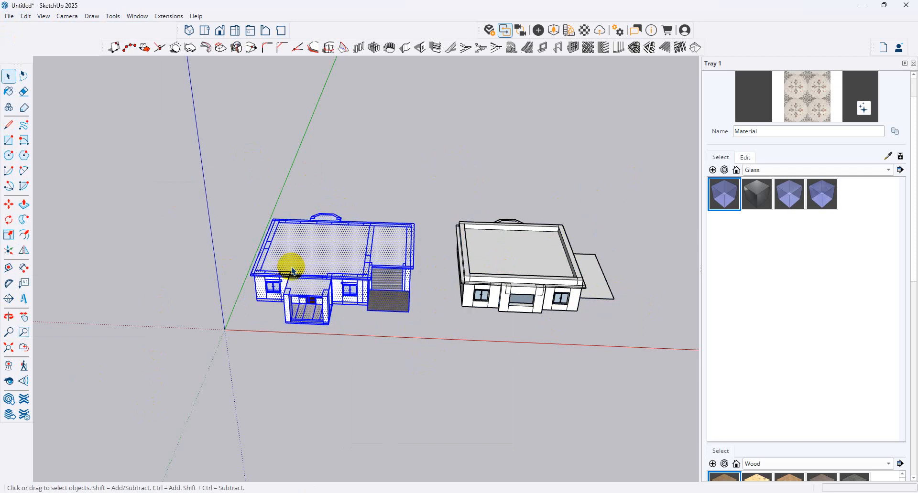
{"action": "right_click", "coordinate": [287, 263]}
{"action": "left_click", "coordinate": [348, 372]}
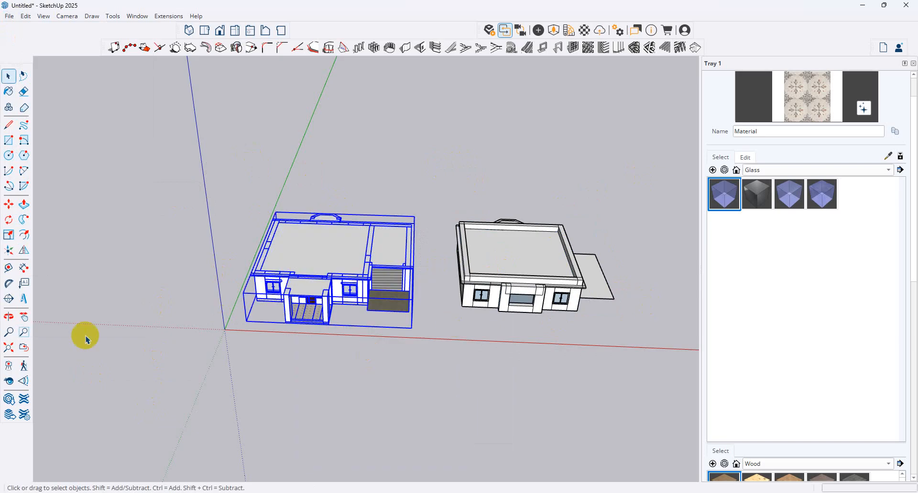
Step: Move the ground-floor group so that the corner of its polygonal porch steps sits on the axes origin
{"action": "left_click", "coordinate": [9, 204]}
{"action": "middle_click_drag", "start_coordinate": [110, 288], "coordinate": [263, 286]}
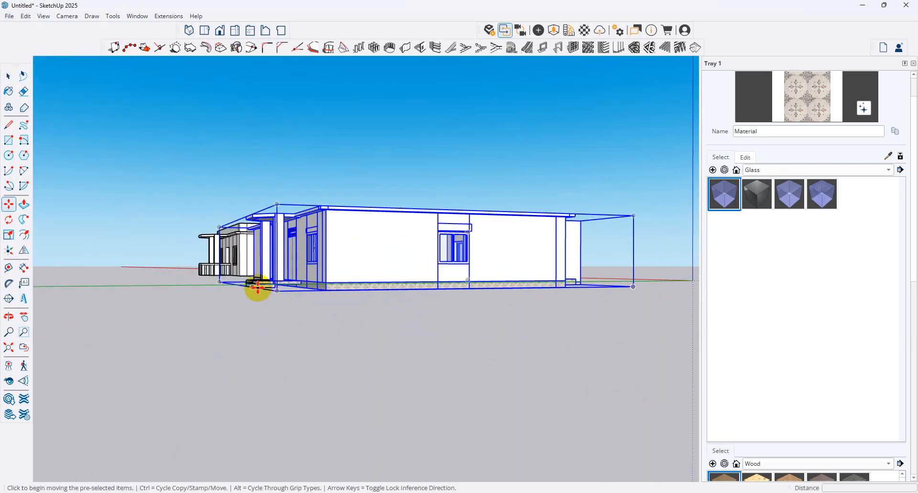
{"action": "left_click", "coordinate": [258, 287]}
{"action": "left_click", "coordinate": [695, 281]}
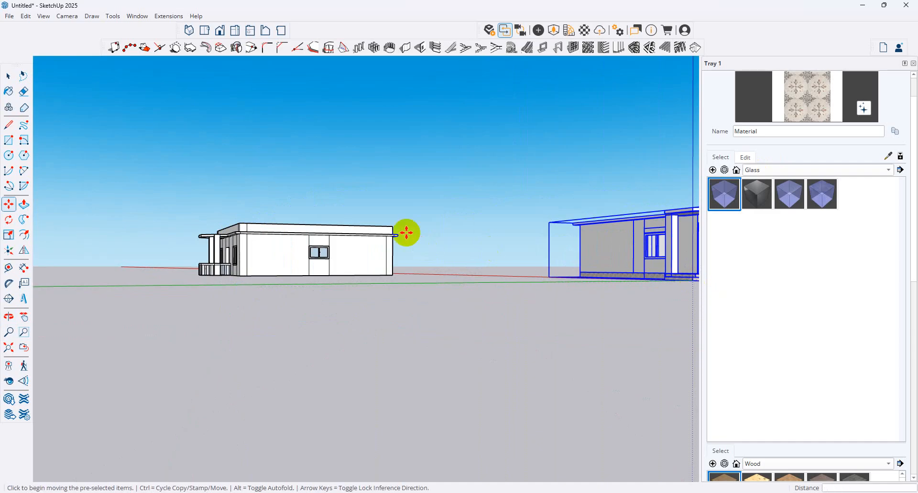
Step: Try to move the upper-floor group onto the ground floor, using its bottom wall corner as the base point
{"action": "middle_click_drag", "start_coordinate": [406, 233], "coordinate": [566, 354]}
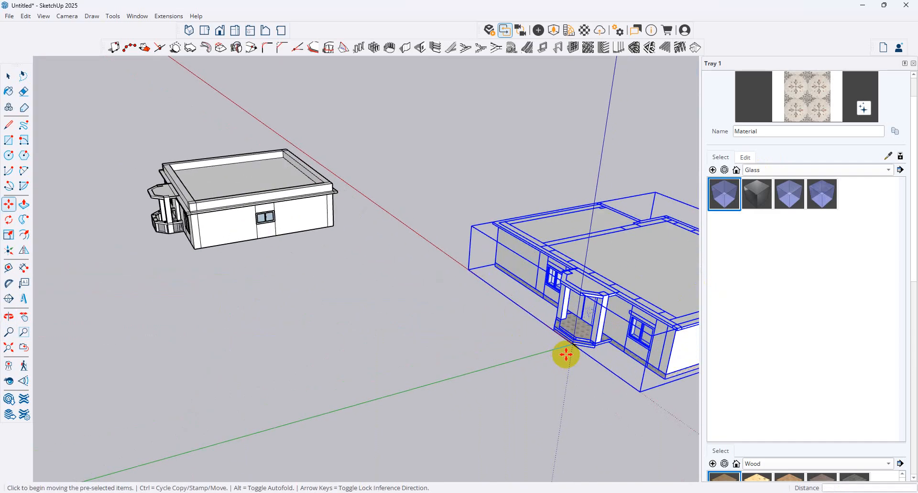
{"action": "scroll", "coordinate": [565, 355], "scroll_direction": "up", "scroll_amount": 2}
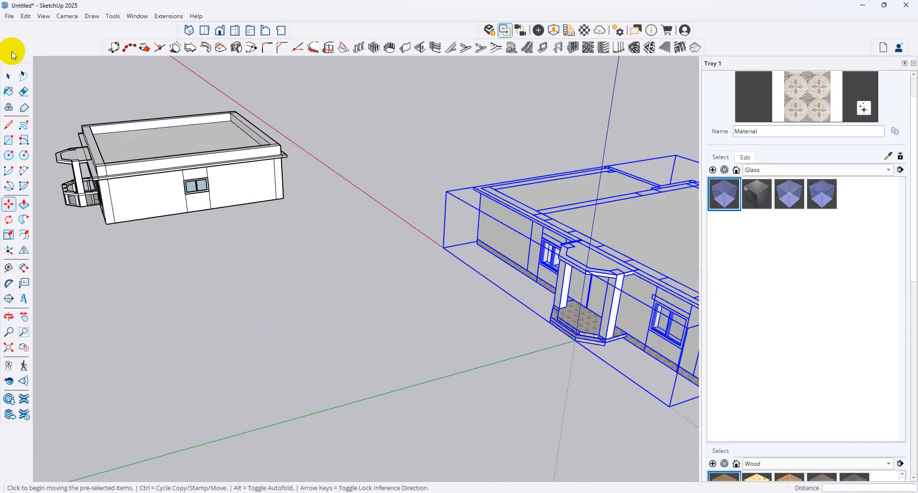
{"action": "left_click", "coordinate": [8, 75]}
{"action": "left_click_drag", "start_coordinate": [3, 288], "coordinate": [4, 287]}
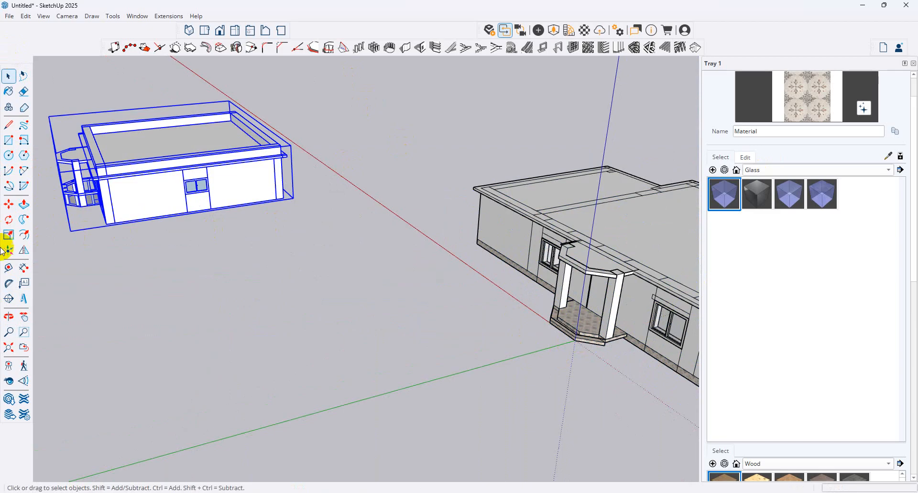
{"action": "left_click", "coordinate": [8, 205]}
{"action": "left_click", "coordinate": [106, 224]}
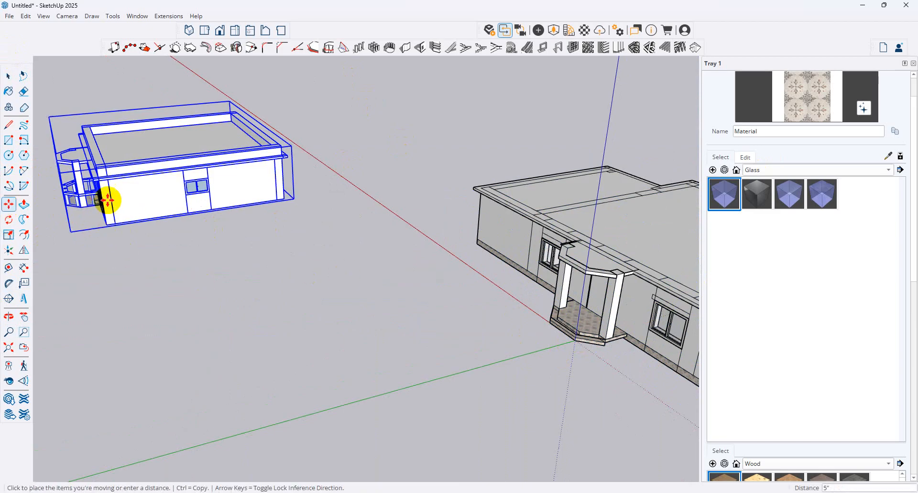
{"action": "scroll", "coordinate": [185, 211], "scroll_direction": "down", "scroll_amount": 5}
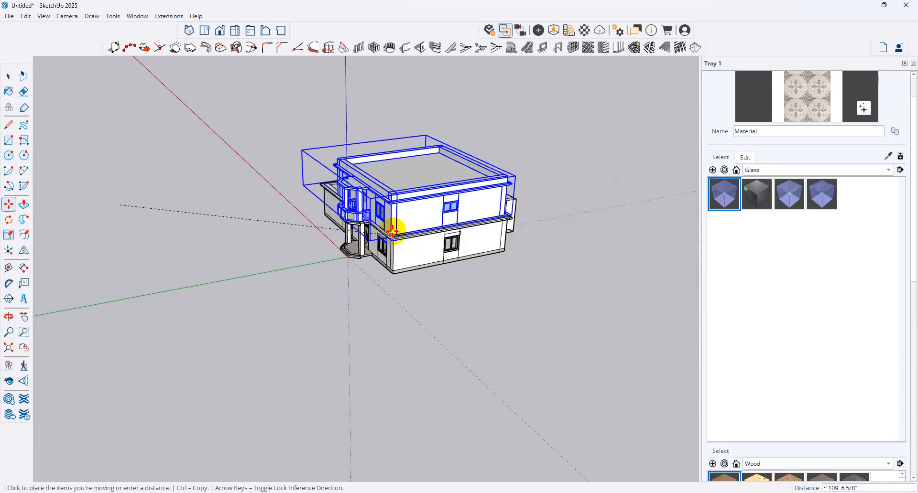
{"action": "left_click", "coordinate": [167, 198]}
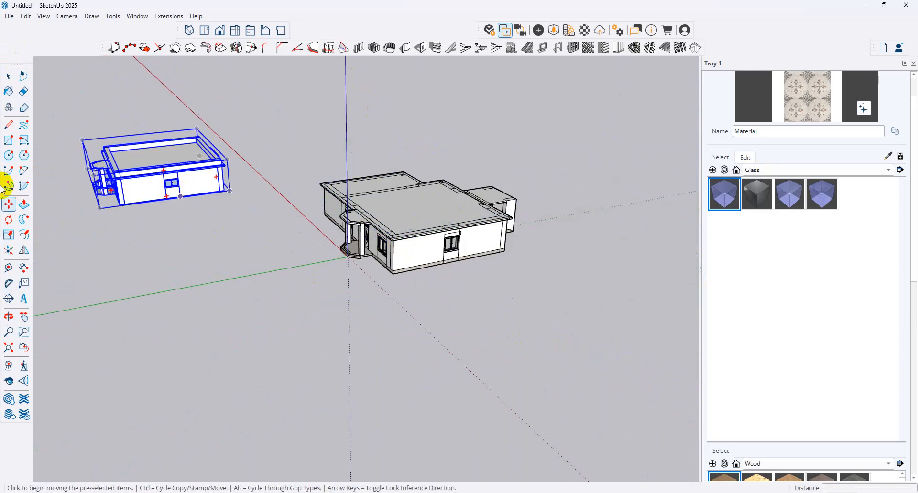
Step: Move the upper-floor group by its balcony's base corner at the wall onto the matching corner of the ground-floor polygonal porch roof
{"action": "middle_click_drag", "start_coordinate": [318, 174], "coordinate": [615, 156]}
{"action": "scroll", "coordinate": [306, 128], "scroll_direction": "up", "scroll_amount": 5}
{"action": "middle_click_drag", "start_coordinate": [145, 309], "coordinate": [273, 260], "text": "shift"}
{"action": "scroll", "coordinate": [273, 260], "scroll_direction": "up", "scroll_amount": 3}
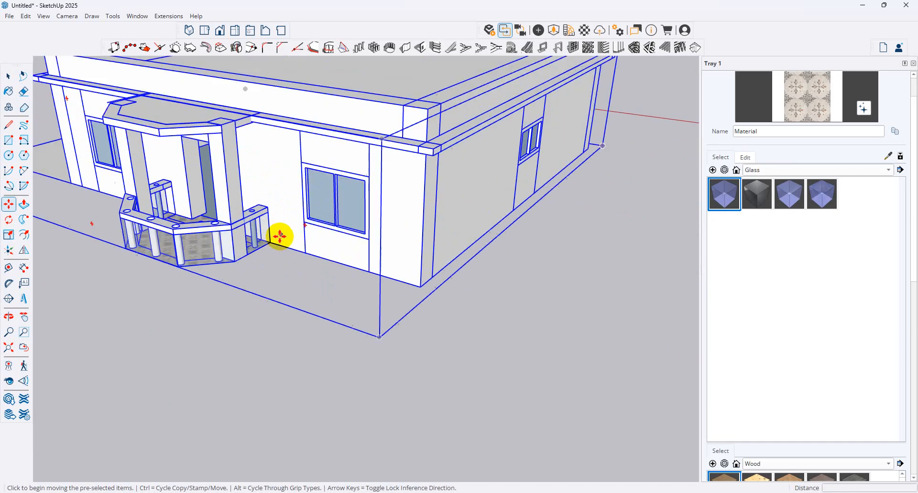
{"action": "scroll", "coordinate": [271, 242], "scroll_direction": "up", "scroll_amount": 3}
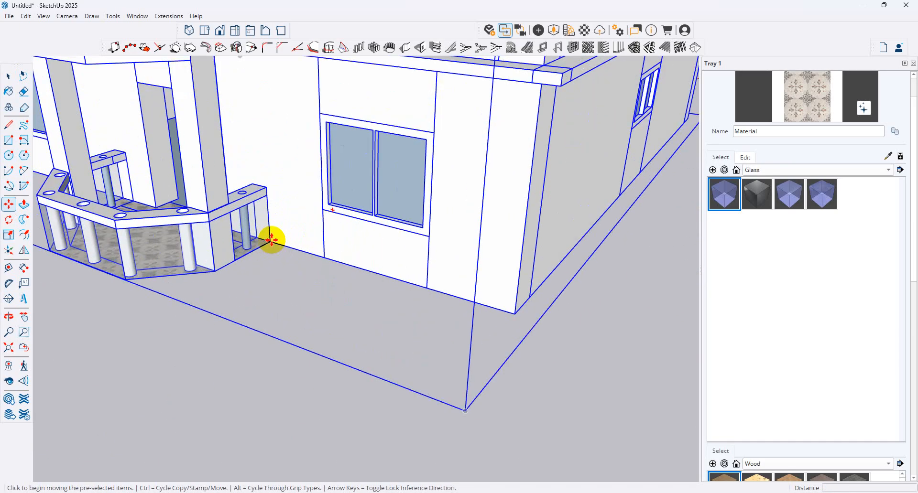
{"action": "left_click", "coordinate": [270, 243]}
{"action": "scroll", "coordinate": [287, 192], "scroll_direction": "down", "scroll_amount": 7}
{"action": "scroll", "coordinate": [268, 208], "scroll_direction": "down", "scroll_amount": 5}
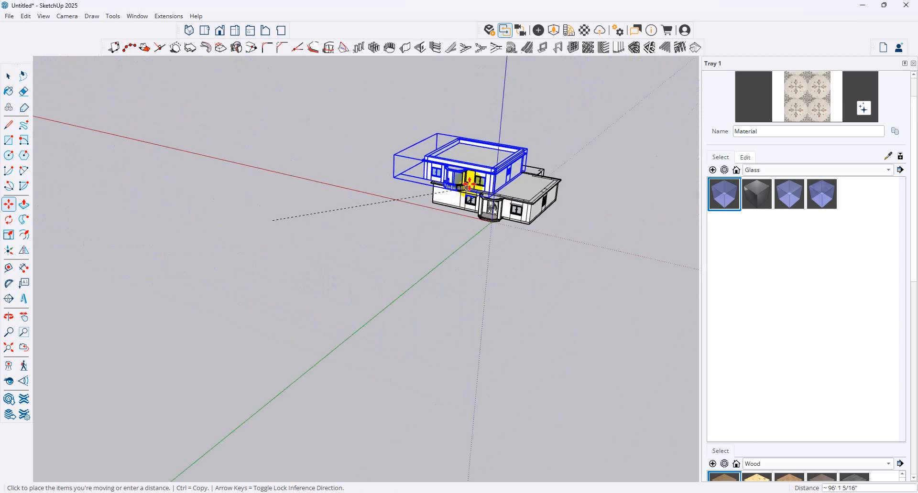
{"action": "scroll", "coordinate": [520, 192], "scroll_direction": "up", "scroll_amount": 8}
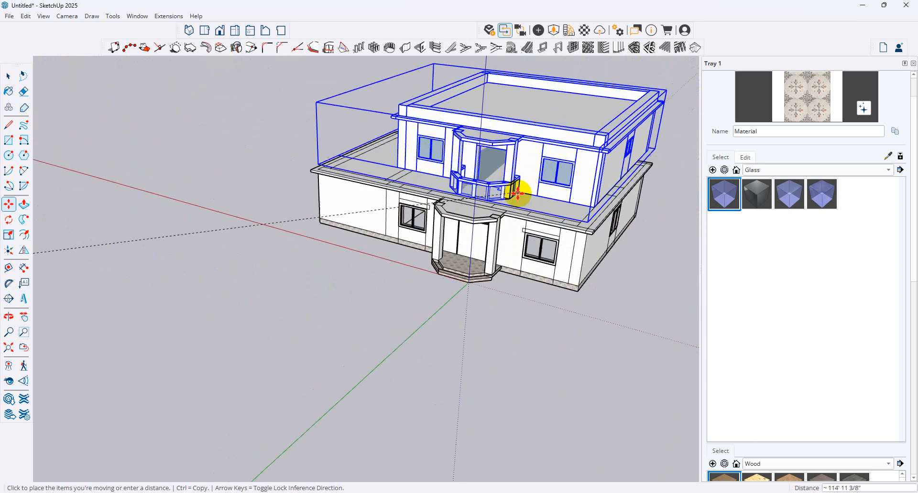
{"action": "left_click", "coordinate": [498, 217]}
Step: Paint the glass of the upper-floor balcony-side window nearest the garage with Glass_Basic_01 and leave its nested pane group
{"action": "scroll", "coordinate": [461, 215], "scroll_direction": "down", "scroll_amount": 3}
{"action": "middle_click_drag", "start_coordinate": [487, 202], "coordinate": [535, 152]}
{"action": "scroll", "coordinate": [502, 165], "scroll_direction": "up", "scroll_amount": 4}
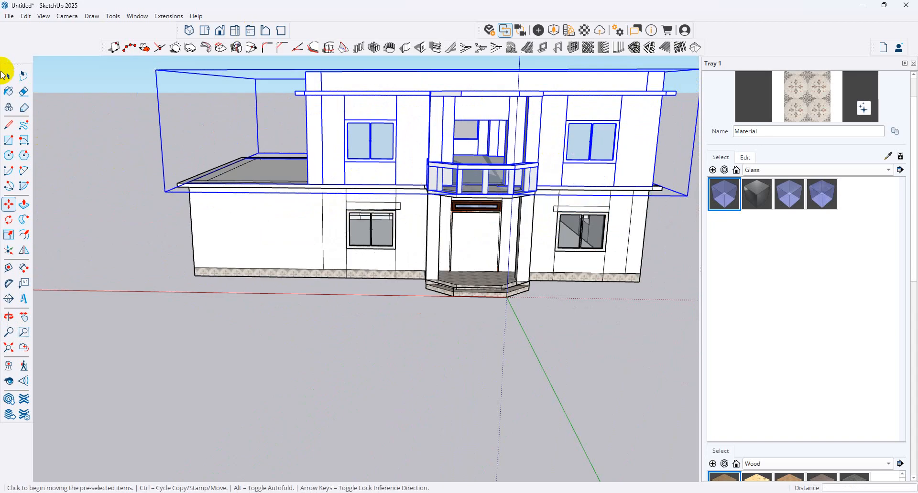
{"action": "left_click", "coordinate": [8, 75]}
{"action": "double_click", "coordinate": [349, 142]}
{"action": "double_click", "coordinate": [359, 141]}
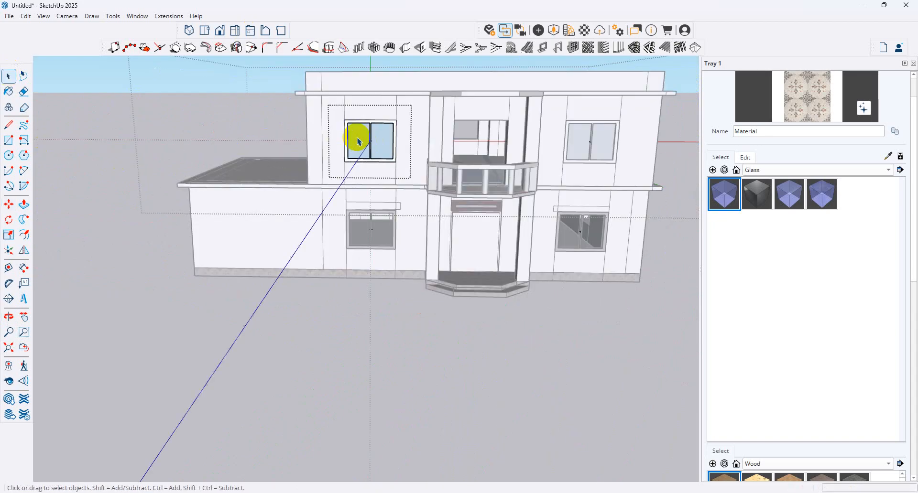
{"action": "double_click", "coordinate": [357, 140]}
{"action": "left_click", "coordinate": [358, 140]}
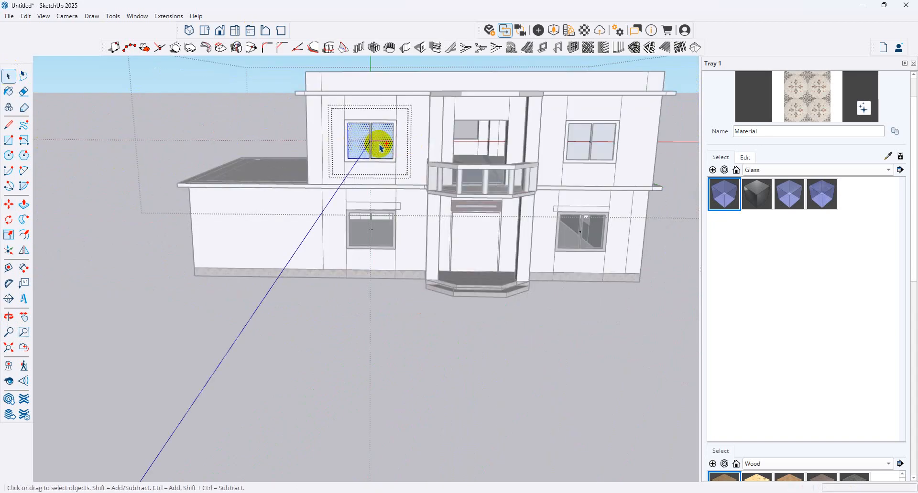
{"action": "left_click", "coordinate": [724, 196]}
{"action": "left_click", "coordinate": [370, 144]}
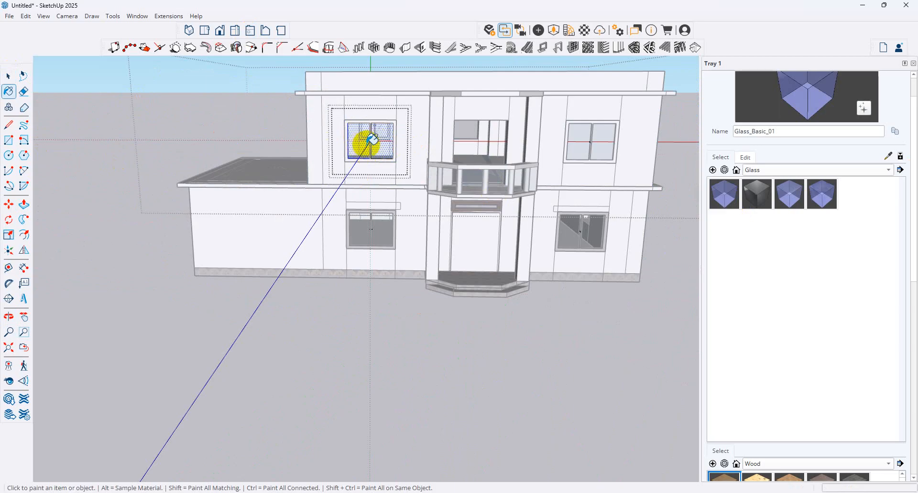
{"action": "left_click", "coordinate": [8, 78]}
{"action": "left_click", "coordinate": [545, 145]}
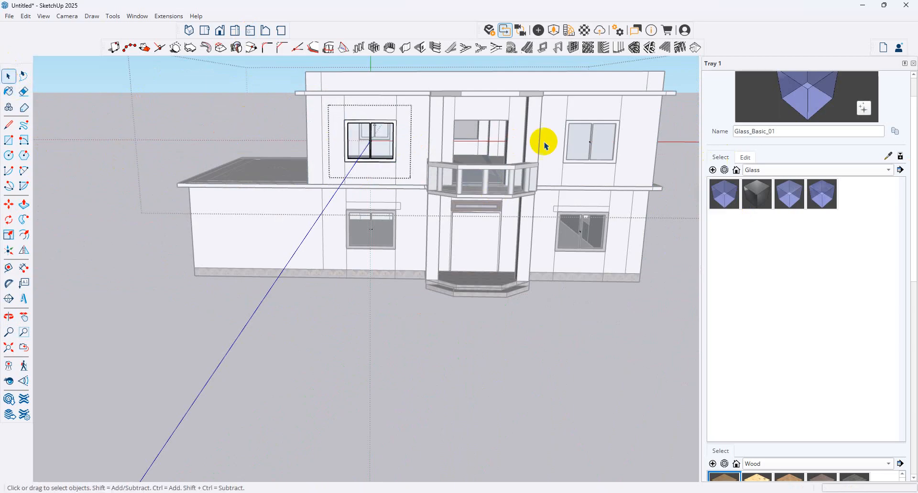
Step: Paint both glass panes of the upper-floor balcony-side window farthest from the garage with Glass_Basic_01
{"action": "double_click", "coordinate": [572, 144]}
{"action": "left_click", "coordinate": [575, 150]}
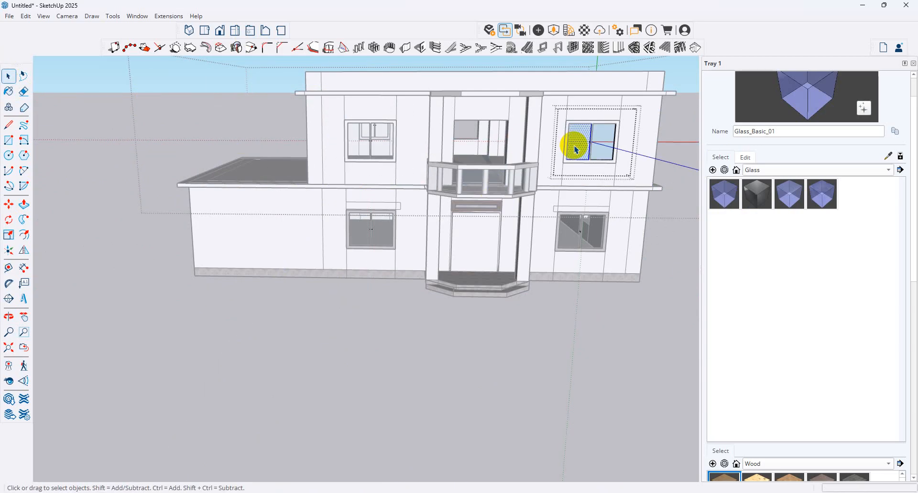
{"action": "left_click", "coordinate": [731, 197]}
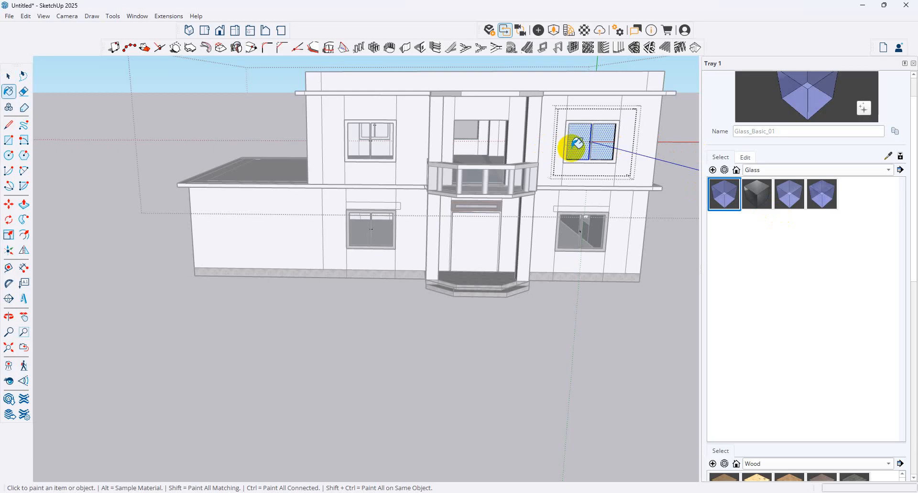
{"action": "left_click", "coordinate": [577, 151]}
Step: Paint the glass panes of the upper-floor window in the side wall opposite the garage with Glass_Basic_01
{"action": "middle_click_drag", "start_coordinate": [614, 134], "coordinate": [185, 173]}
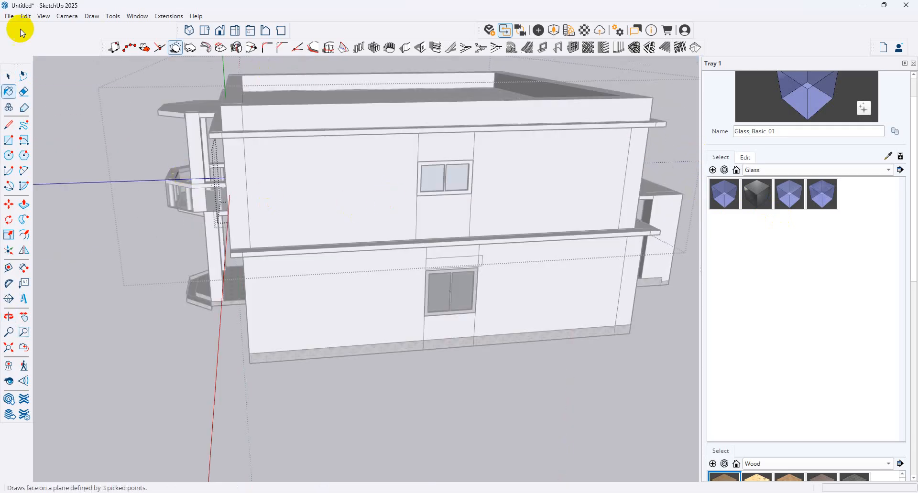
{"action": "left_click", "coordinate": [8, 76]}
{"action": "double_click", "coordinate": [434, 180]}
{"action": "left_click", "coordinate": [437, 183]}
{"action": "double_click", "coordinate": [436, 181]}
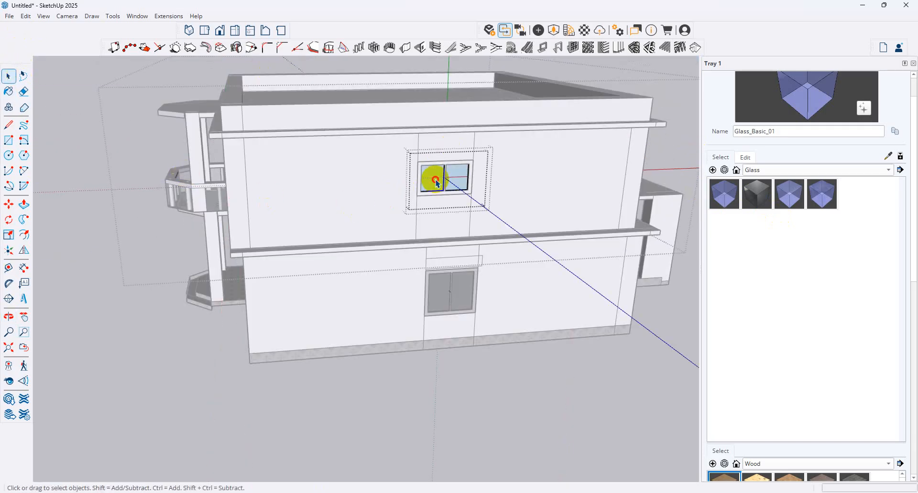
{"action": "left_click", "coordinate": [729, 201]}
{"action": "left_click", "coordinate": [430, 180]}
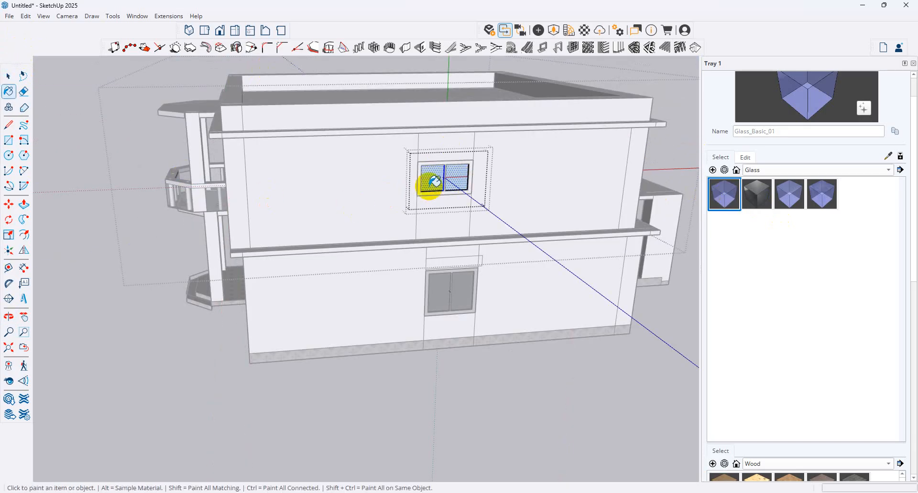
Step: Paint both glass panes of the upper-floor entrance-side window farthest from the garage with Glass_Basic_01
{"action": "middle_click_drag", "start_coordinate": [557, 191], "coordinate": [405, 185]}
{"action": "left_click", "coordinate": [9, 76]}
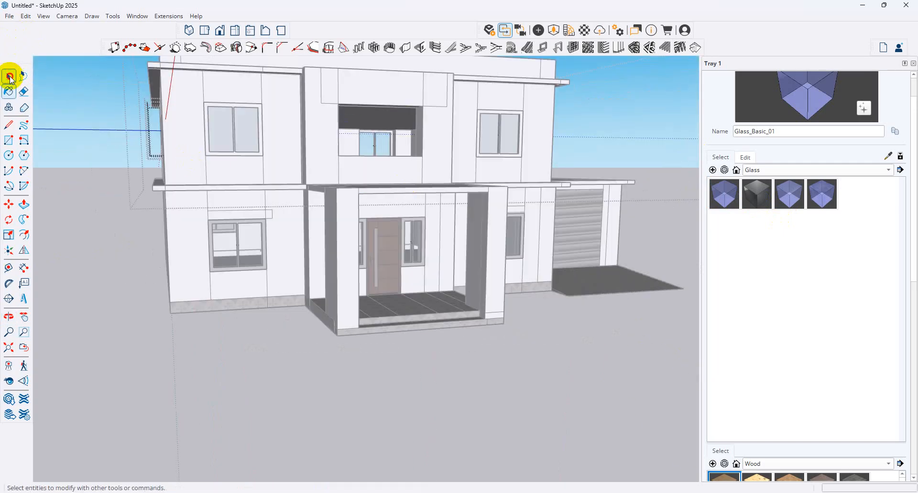
{"action": "double_click", "coordinate": [221, 136]}
{"action": "double_click", "coordinate": [226, 139]}
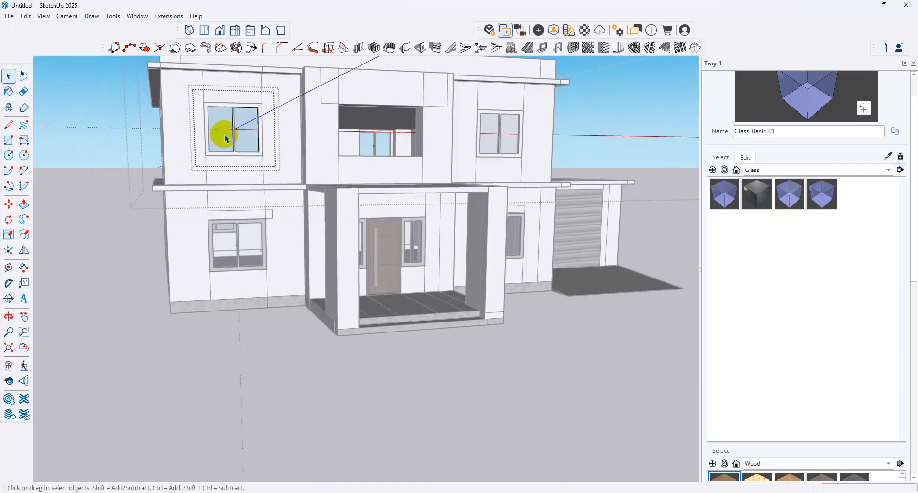
{"action": "left_click", "coordinate": [251, 139], "text": "ctrl"}
{"action": "left_click", "coordinate": [728, 194]}
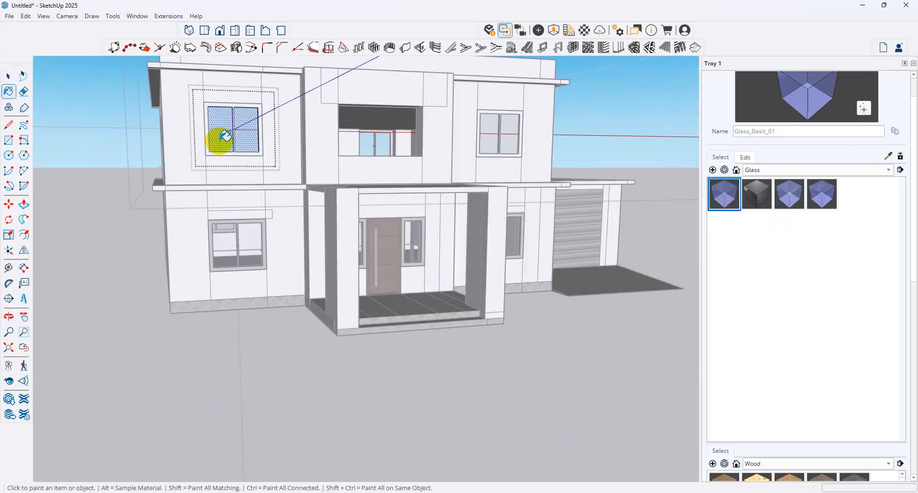
{"action": "left_click", "coordinate": [222, 139]}
Step: Paint the glass of the upper-floor entrance-side window nearest the garage with Glass_Basic_01 and leave its nested pane group
{"action": "left_click", "coordinate": [10, 76]}
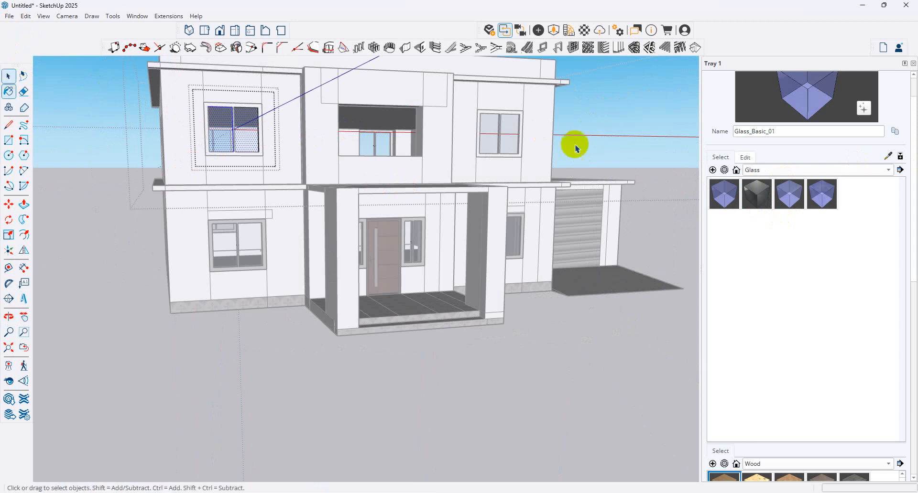
{"action": "left_click", "coordinate": [489, 136]}
{"action": "double_click", "coordinate": [490, 138]}
{"action": "left_click", "coordinate": [490, 139]}
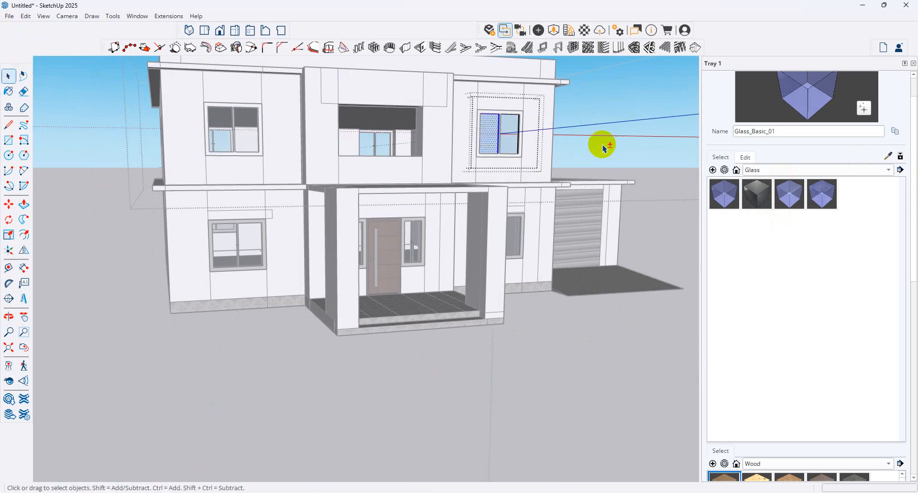
{"action": "left_click", "coordinate": [751, 195]}
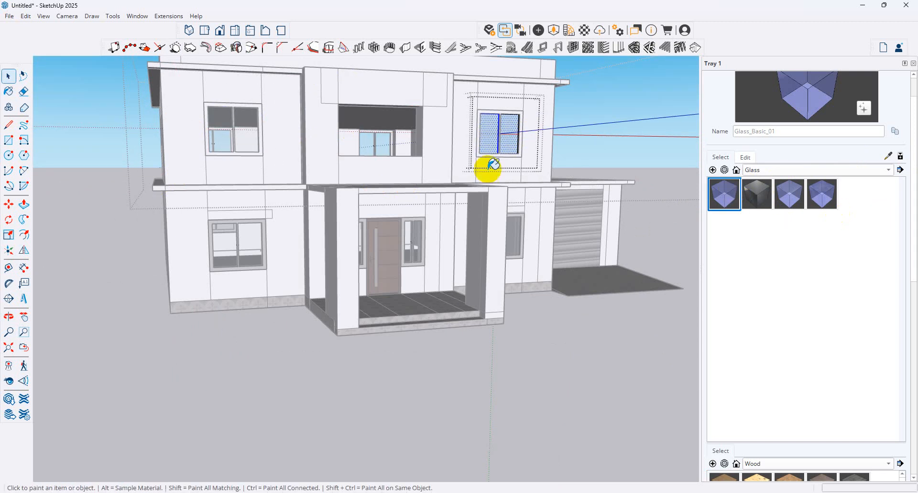
{"action": "left_click", "coordinate": [478, 139]}
{"action": "left_click", "coordinate": [8, 76]}
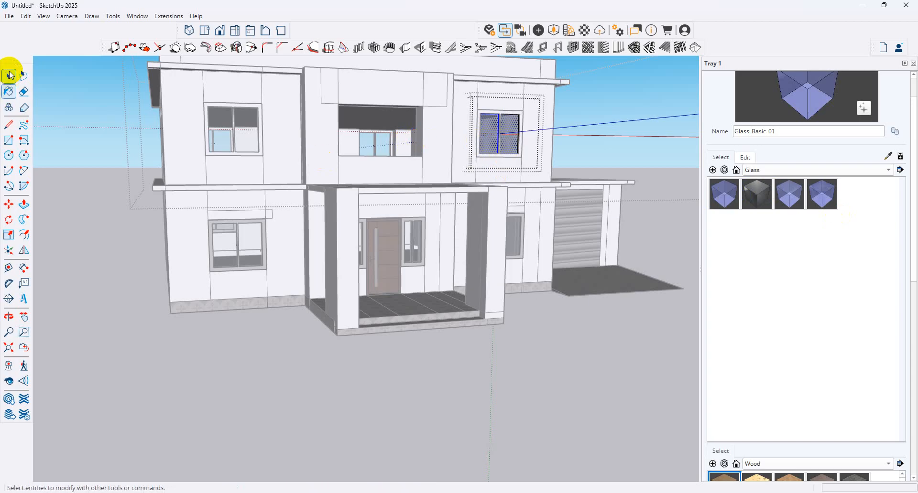
{"action": "left_click", "coordinate": [643, 339]}
Step: Draw a rectangle of about 7' 11" by 4' 6" filling the upper-floor wall opening above the entrance porch, at its inner edge
{"action": "mouse_move", "coordinate": [515, 205]}
{"action": "middle_mouse_down"}
{"action": "mouse_move", "coordinate": [392, 226]}
{"action": "mouse_move", "coordinate": [114, 221]}
{"action": "middle_mouse_up"}
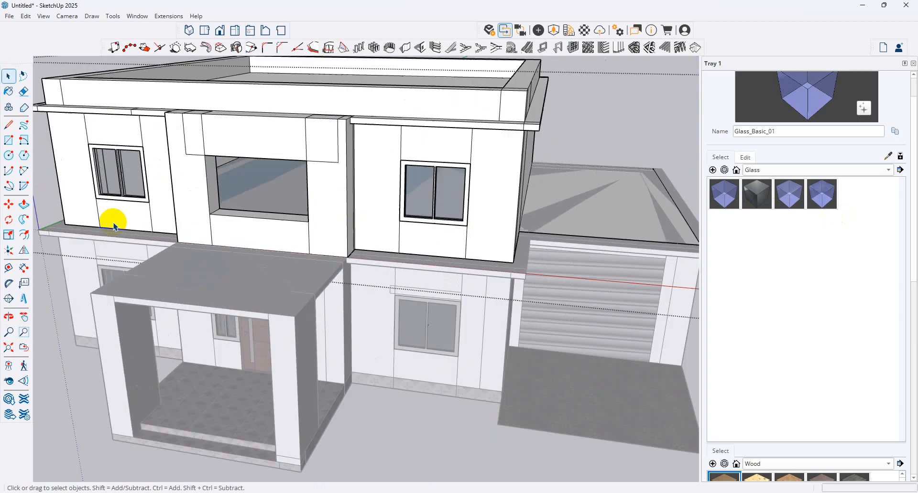
{"action": "scroll", "coordinate": [160, 140], "scroll_direction": "up", "scroll_amount": 3}
{"action": "left_click", "coordinate": [8, 140]}
{"action": "middle_click_drag", "start_coordinate": [238, 180], "coordinate": [304, 203]}
{"action": "scroll", "coordinate": [302, 184], "scroll_direction": "up", "scroll_amount": 3}
{"action": "scroll", "coordinate": [301, 180], "scroll_direction": "up", "scroll_amount": 2}
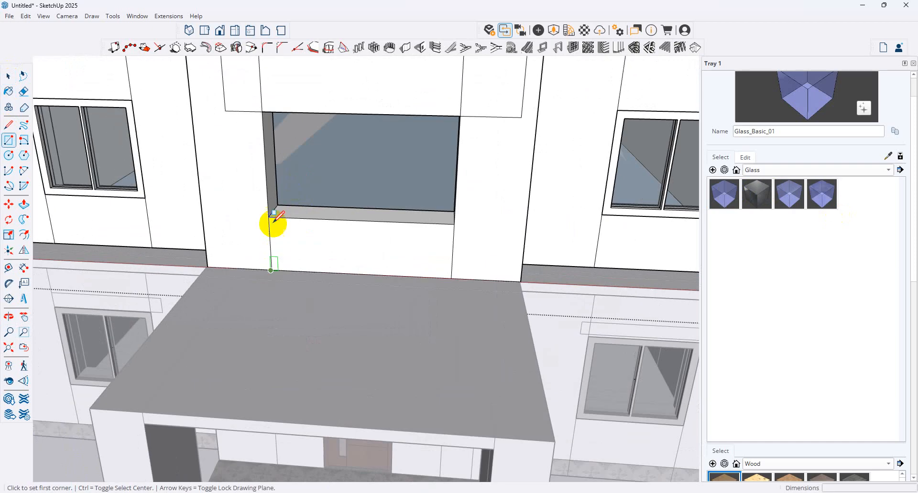
{"action": "left_click", "coordinate": [277, 205]}
{"action": "middle_click_drag", "start_coordinate": [477, 190], "coordinate": [608, 49]}
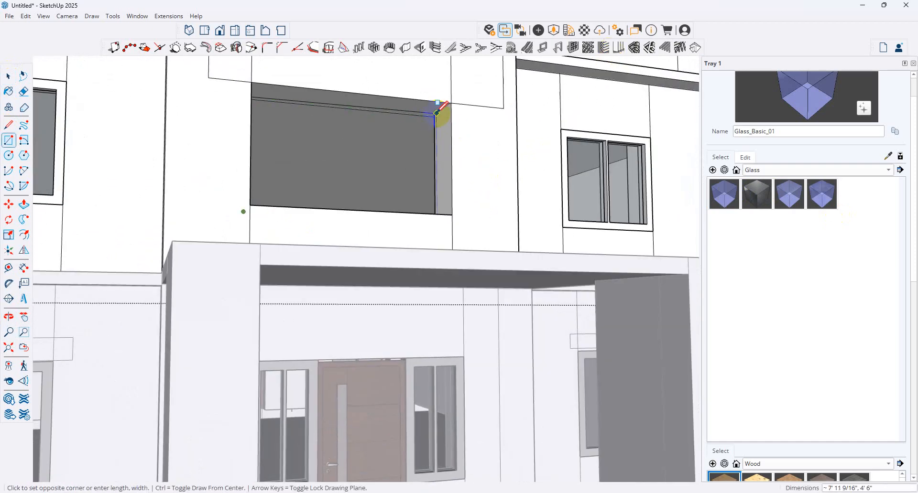
{"action": "left_click", "coordinate": [434, 115]}
Step: Turn the new face into a rectangular window frame with Panel Divider, using 1 row, 2 columns and a 3 15/16" frame width
{"action": "left_click", "coordinate": [9, 76]}
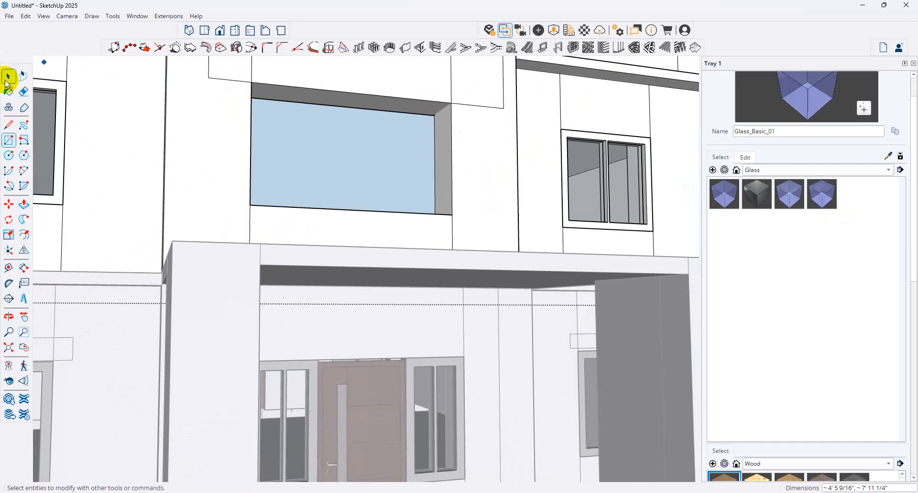
{"action": "left_click", "coordinate": [383, 148]}
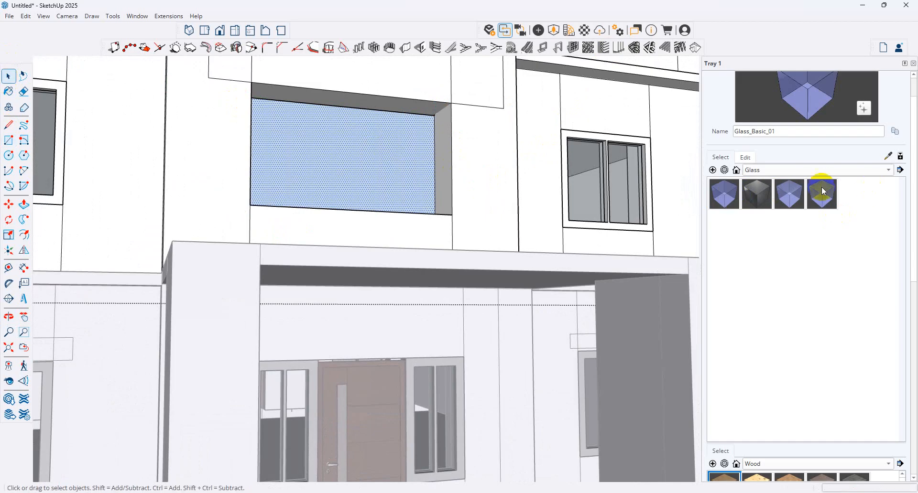
{"action": "left_click", "coordinate": [724, 194]}
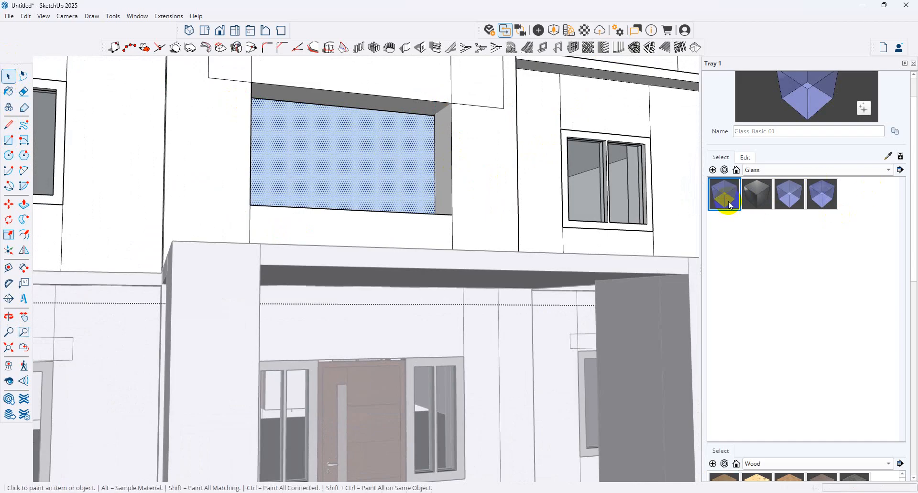
{"action": "left_click", "coordinate": [573, 48]}
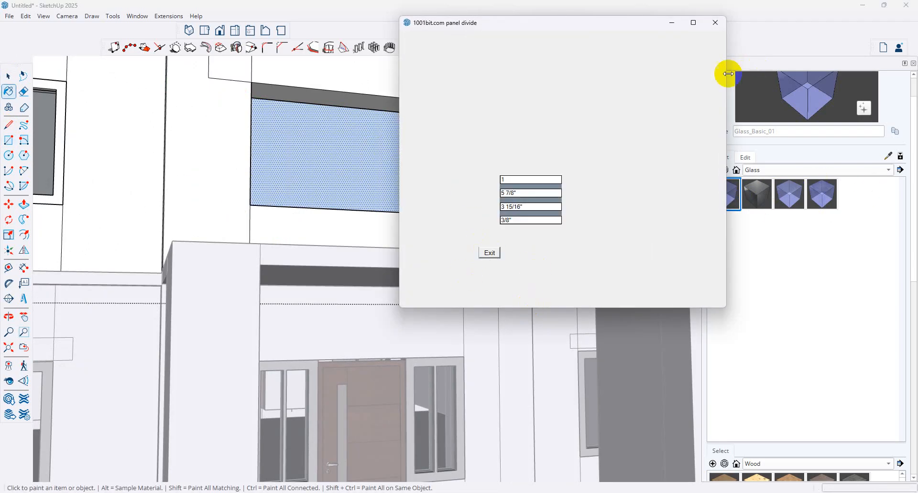
{"action": "left_click", "coordinate": [715, 22]}
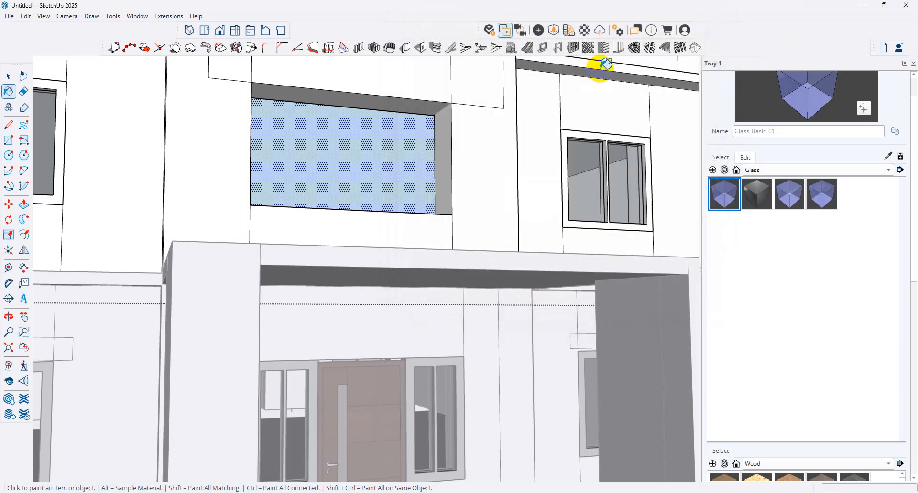
{"action": "left_click", "coordinate": [573, 47]}
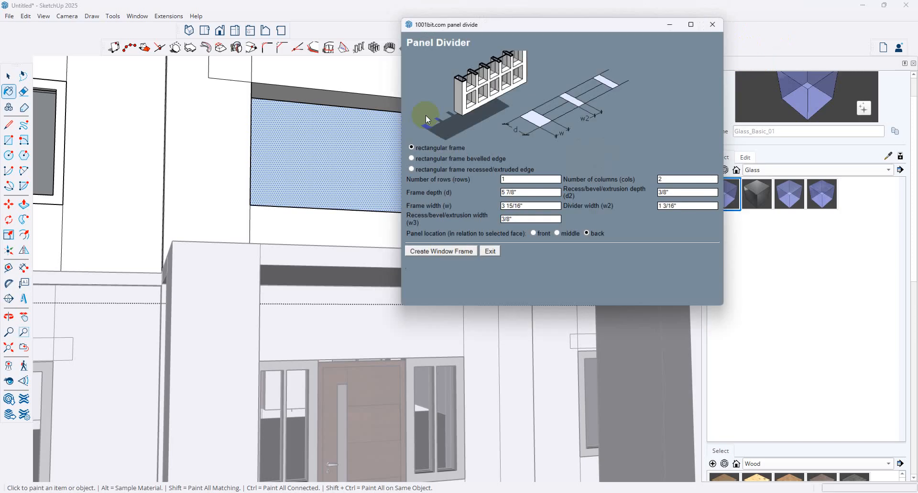
{"action": "left_click", "coordinate": [443, 256]}
Step: Paint both panes of the new window above the entrance porch with Glass_Basic_01
{"action": "left_click", "coordinate": [415, 168]}
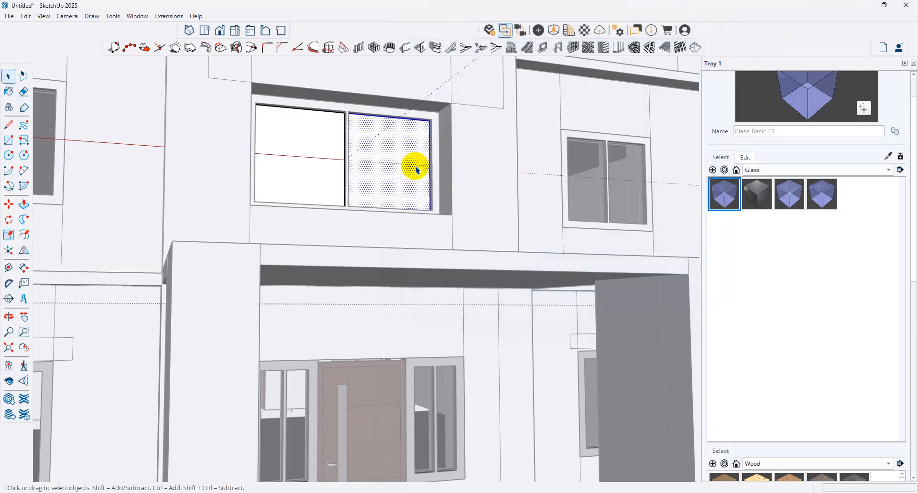
{"action": "left_click", "coordinate": [307, 179], "text": "shift"}
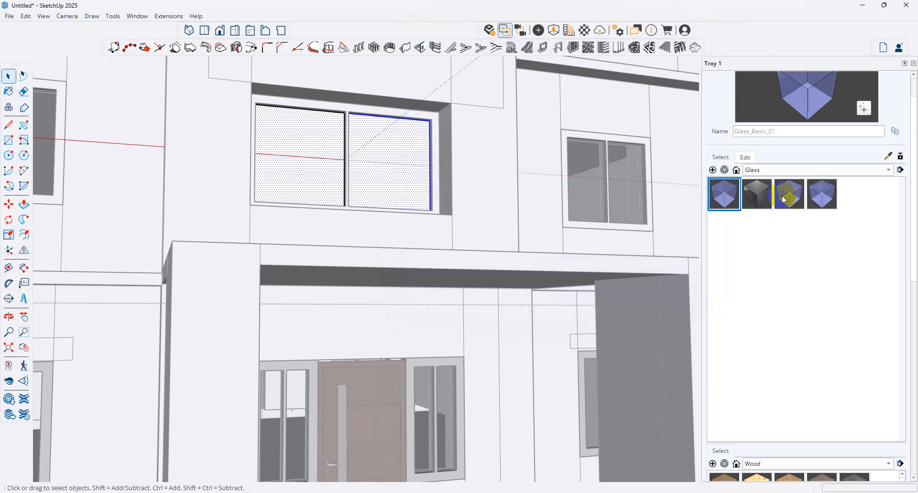
{"action": "left_click", "coordinate": [730, 197]}
{"action": "left_click", "coordinate": [328, 175]}
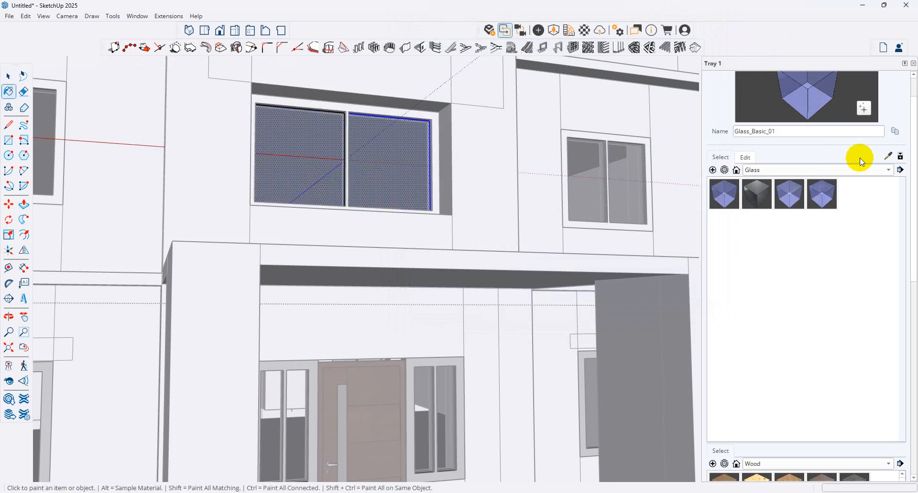
Step: Sample Metal_06_1K from the ground-floor entrance side window and apply it to the frames of the three upper-floor entrance-side windows
{"action": "left_click", "coordinate": [888, 156]}
{"action": "scroll", "coordinate": [566, 144], "scroll_direction": "down", "scroll_amount": 3}
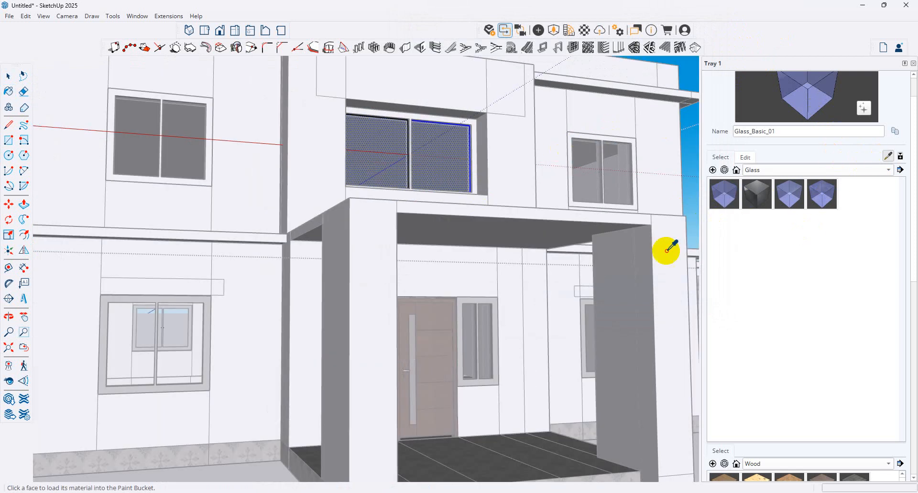
{"action": "left_click", "coordinate": [496, 303]}
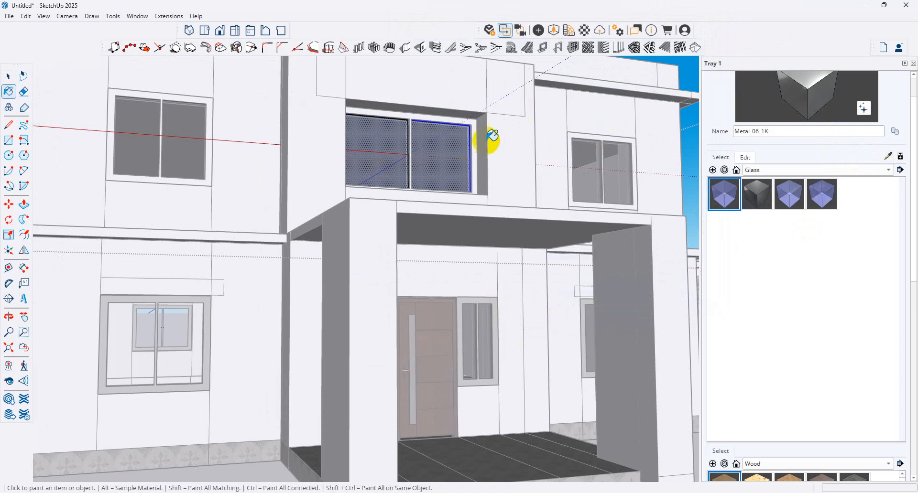
{"action": "left_click", "coordinate": [9, 76]}
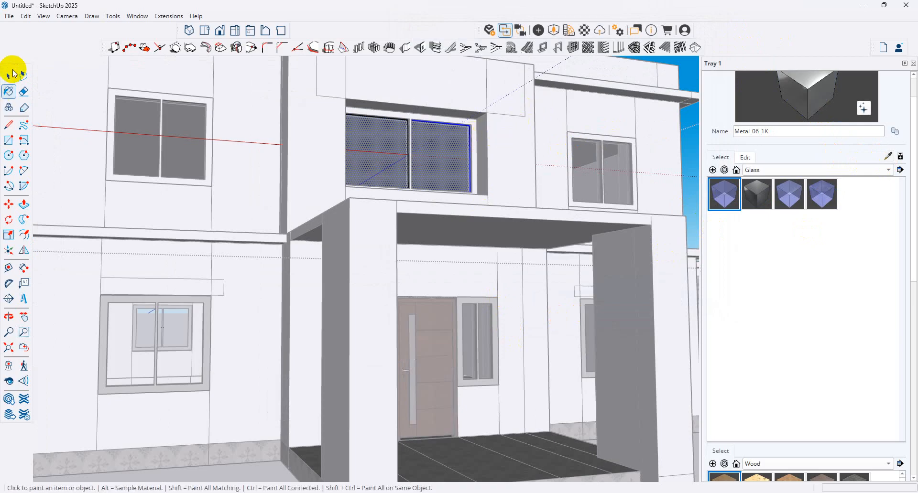
{"action": "left_click", "coordinate": [260, 90]}
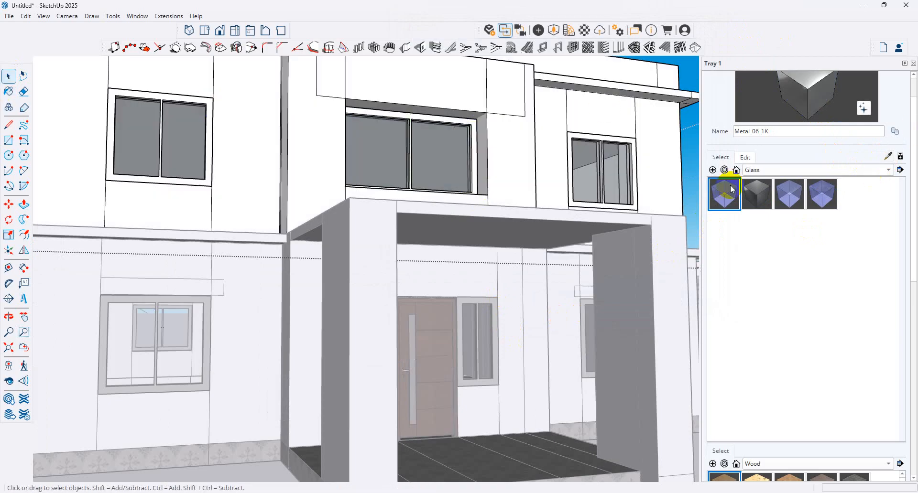
{"action": "left_click", "coordinate": [820, 117]}
{"action": "left_click", "coordinate": [110, 145]}
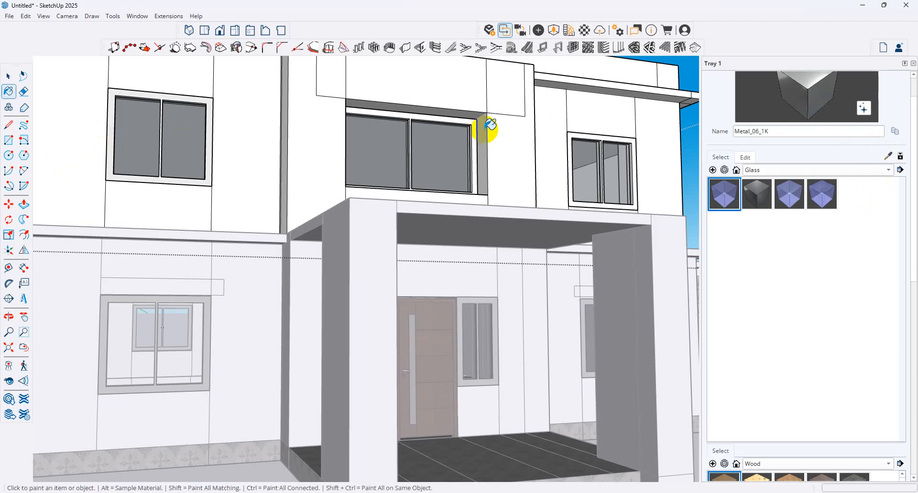
{"action": "left_click", "coordinate": [474, 121]}
{"action": "left_click", "coordinate": [582, 132]}
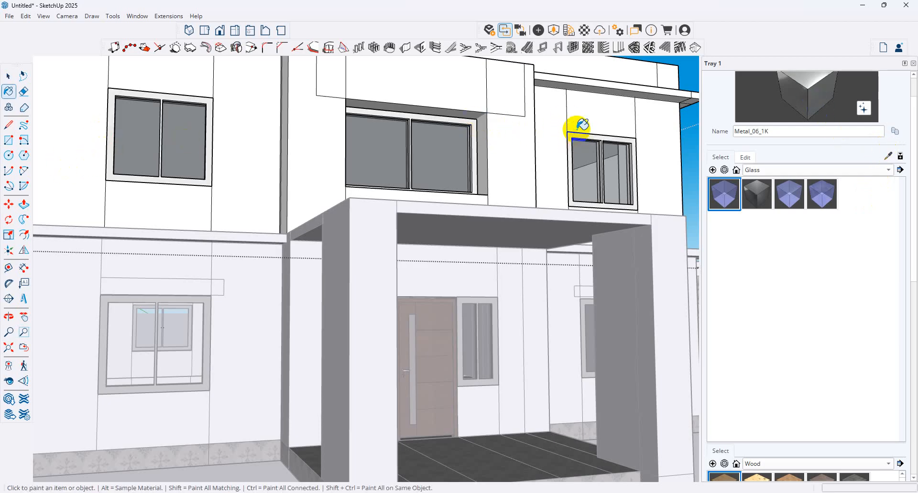
Step: Inside the ground-floor group, delete the blank face covering the double door under the balcony
{"action": "mouse_move", "coordinate": [579, 125]}
{"action": "middle_mouse_down"}
{"action": "mouse_move", "coordinate": [508, 170]}
{"action": "mouse_move", "coordinate": [371, 295]}
{"action": "mouse_move", "coordinate": [269, 205]}
{"action": "mouse_move", "coordinate": [506, 219]}
{"action": "mouse_move", "coordinate": [376, 218]}
{"action": "mouse_move", "coordinate": [377, 263]}
{"action": "mouse_move", "coordinate": [170, 217]}
{"action": "mouse_move", "coordinate": [580, 228]}
{"action": "mouse_move", "coordinate": [186, 222]}
{"action": "mouse_move", "coordinate": [534, 242]}
{"action": "middle_mouse_up"}
{"action": "scroll", "coordinate": [526, 241], "scroll_direction": "up", "scroll_amount": 2}
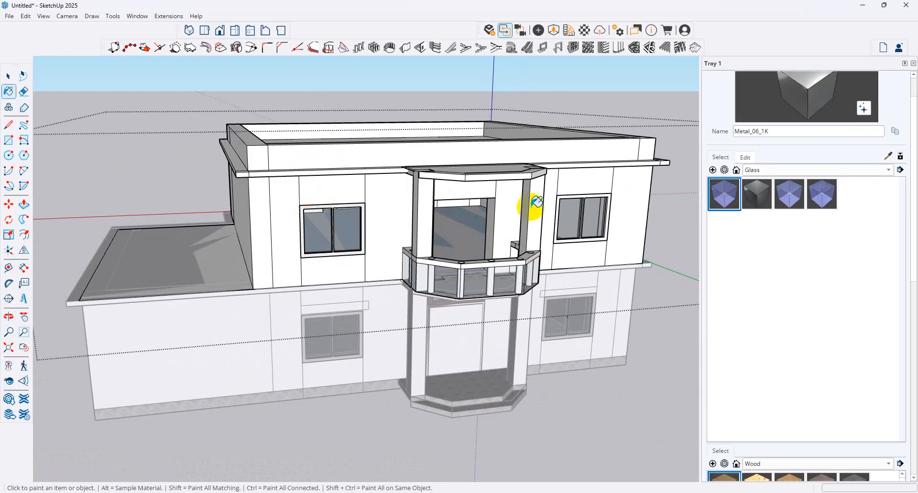
{"action": "scroll", "coordinate": [473, 213], "scroll_direction": "up", "scroll_amount": 2}
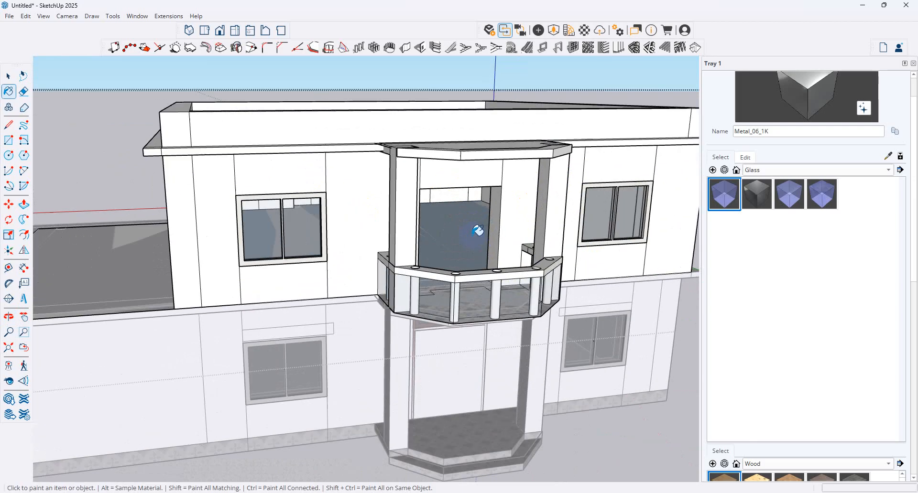
{"action": "middle_click_drag", "start_coordinate": [475, 230], "coordinate": [381, 207]}
{"action": "key", "text": "space"}
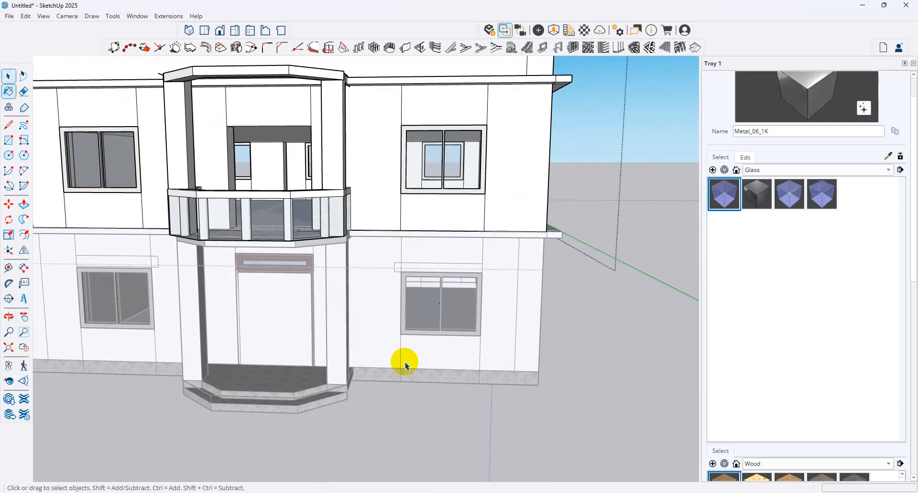
{"action": "left_click", "coordinate": [276, 345]}
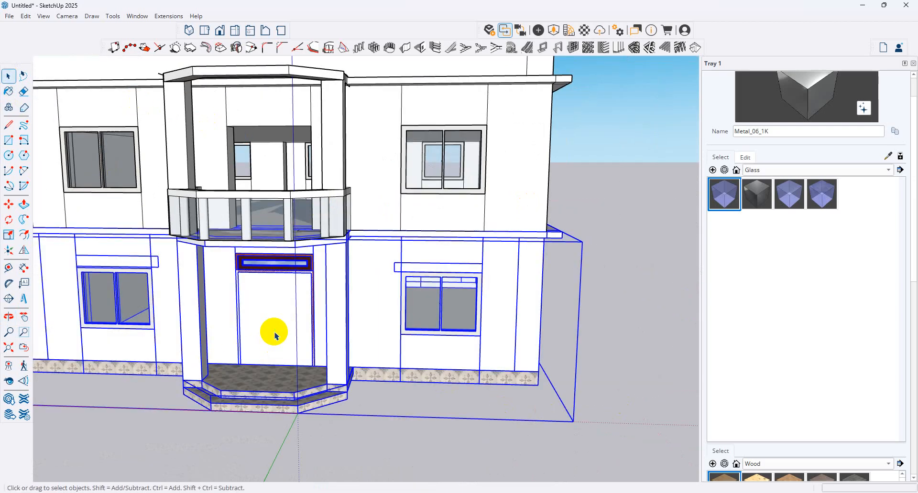
{"action": "double_click", "coordinate": [276, 336]}
{"action": "left_click", "coordinate": [276, 336]}
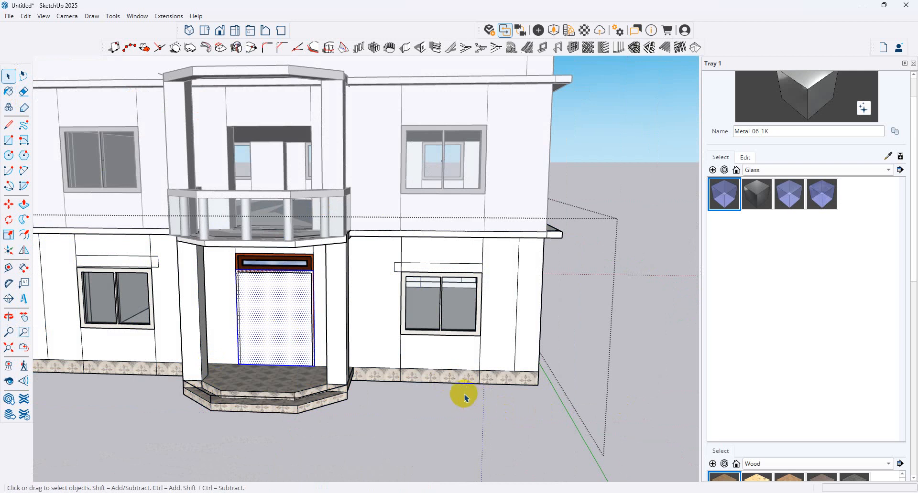
{"action": "key", "text": "Delete"}
{"action": "key", "text": "ctrl+z"}
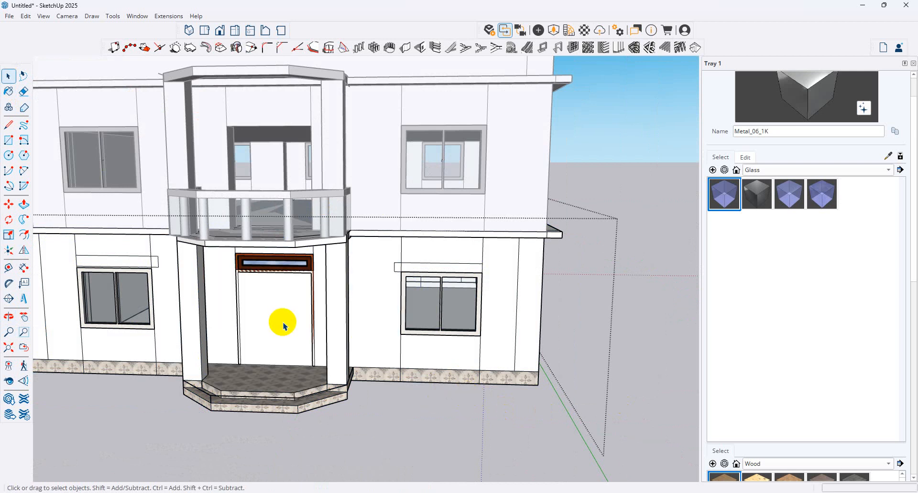
{"action": "left_click", "coordinate": [282, 325]}
{"action": "key", "text": "Delete"}
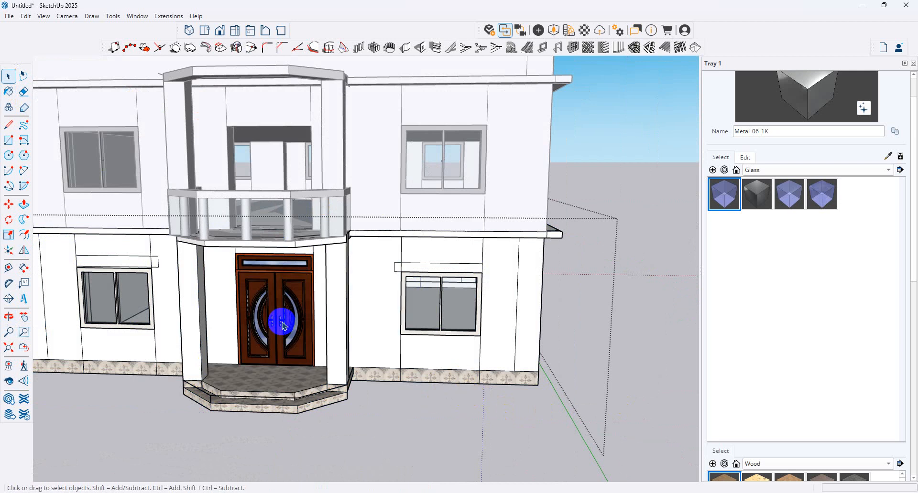
Step: Copy the ground-floor double door with its transom up into the balcony opening on the upper floor
{"action": "left_click", "coordinate": [273, 272]}
{"action": "left_click", "coordinate": [13, 205]}
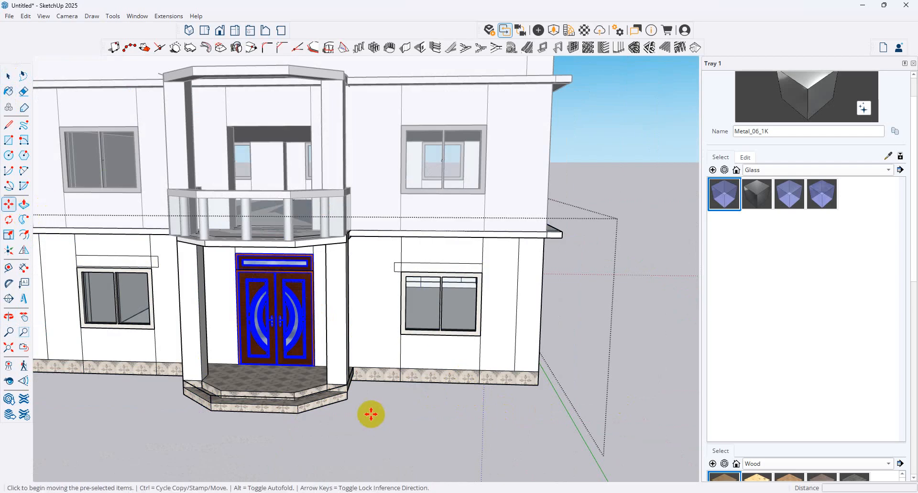
{"action": "left_click", "coordinate": [237, 365]}
{"action": "key", "text": "ctrl"}
{"action": "middle_click_drag", "start_coordinate": [252, 188], "coordinate": [277, 297]}
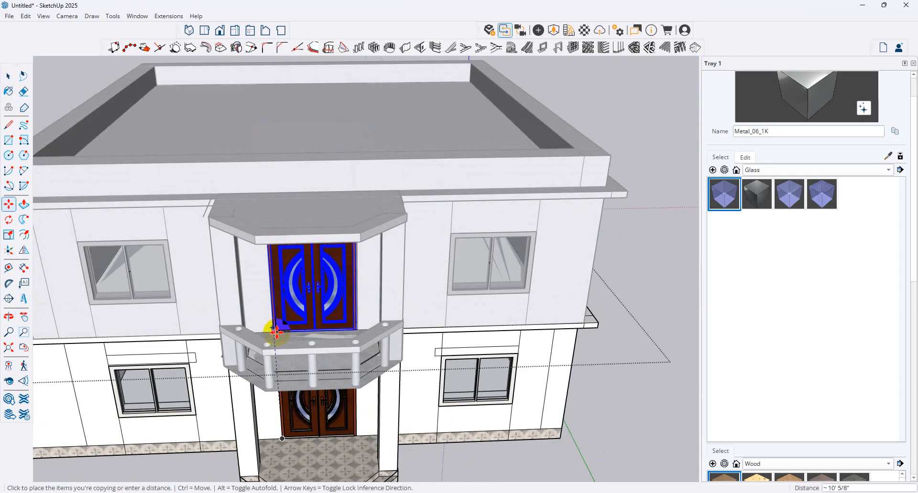
{"action": "left_click", "coordinate": [276, 327]}
{"action": "middle_click_drag", "start_coordinate": [358, 281], "coordinate": [387, 120]}
Step: Draw a rectangle of about 5' 7" by 1' 2" over the copied door's transom and delete its face
{"action": "left_click", "coordinate": [9, 139]}
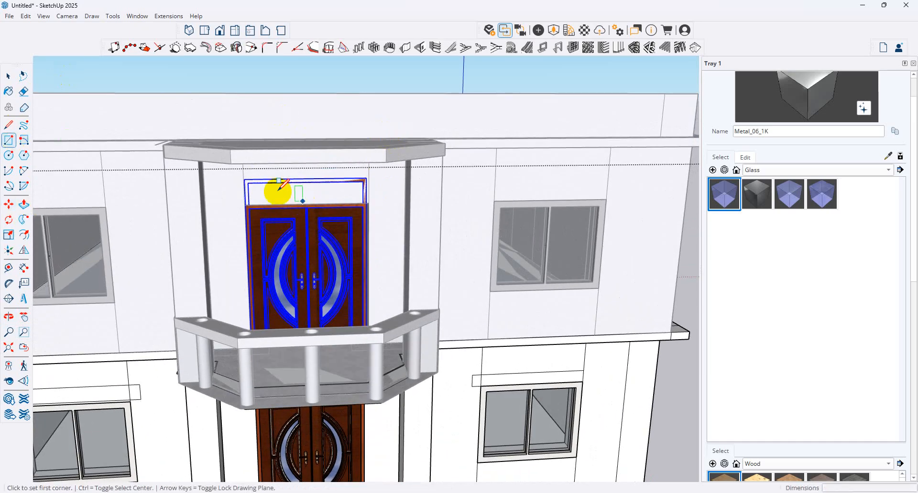
{"action": "left_click", "coordinate": [245, 179]}
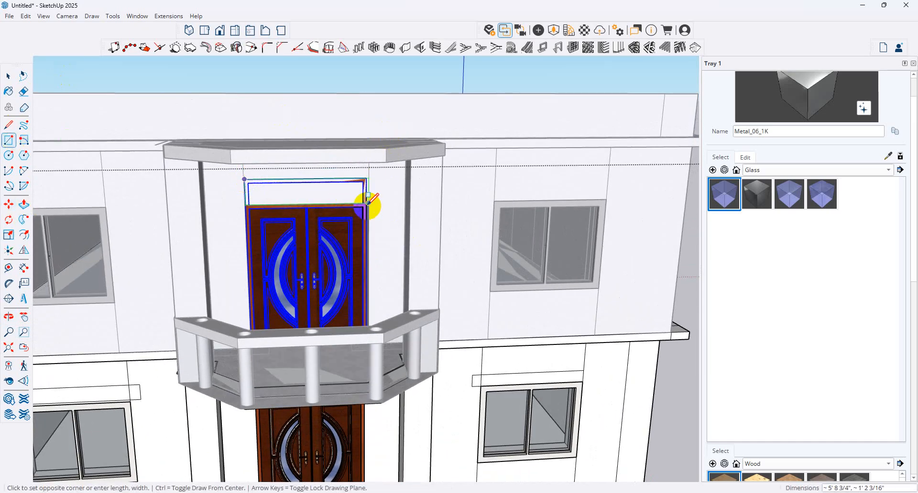
{"action": "scroll", "coordinate": [376, 196], "scroll_direction": "up", "scroll_amount": 3}
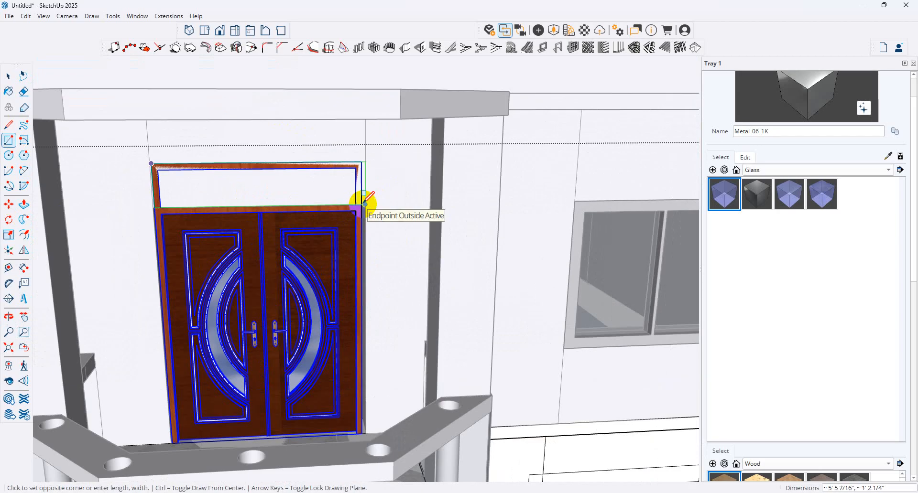
{"action": "scroll", "coordinate": [364, 203], "scroll_direction": "up", "scroll_amount": 4}
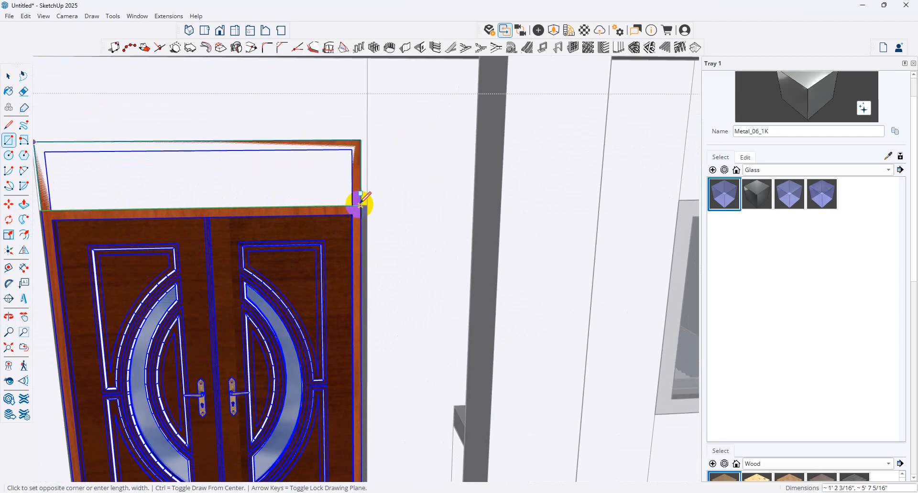
{"action": "left_click", "coordinate": [360, 205]}
{"action": "left_click", "coordinate": [8, 75]}
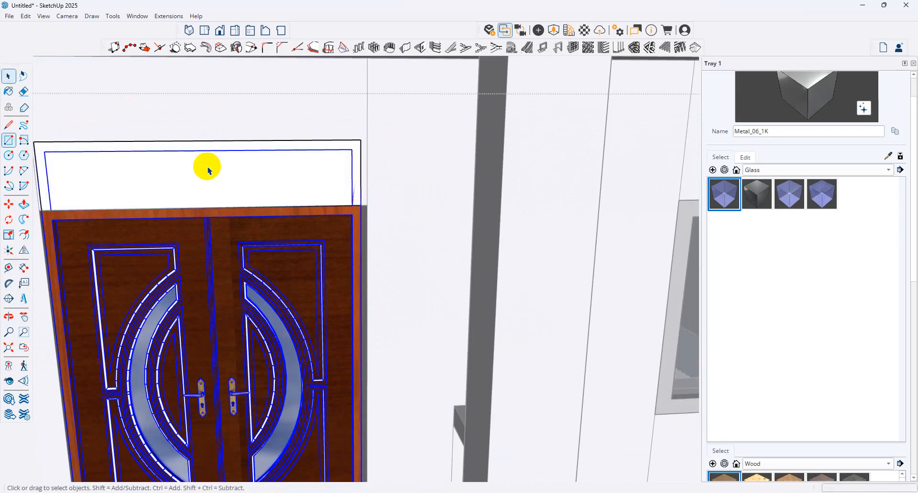
{"action": "left_click", "coordinate": [229, 171]}
{"action": "left_click", "coordinate": [411, 264]}
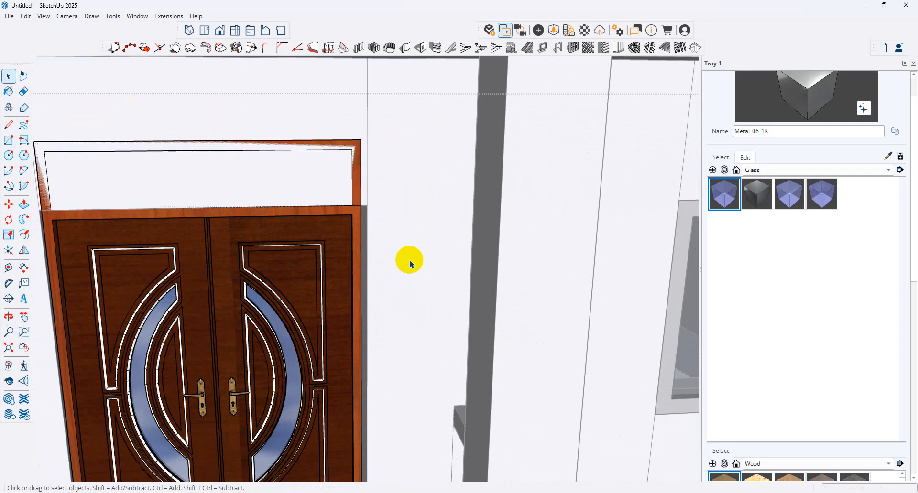
{"action": "left_click", "coordinate": [320, 208]}
{"action": "right_click", "coordinate": [319, 188]}
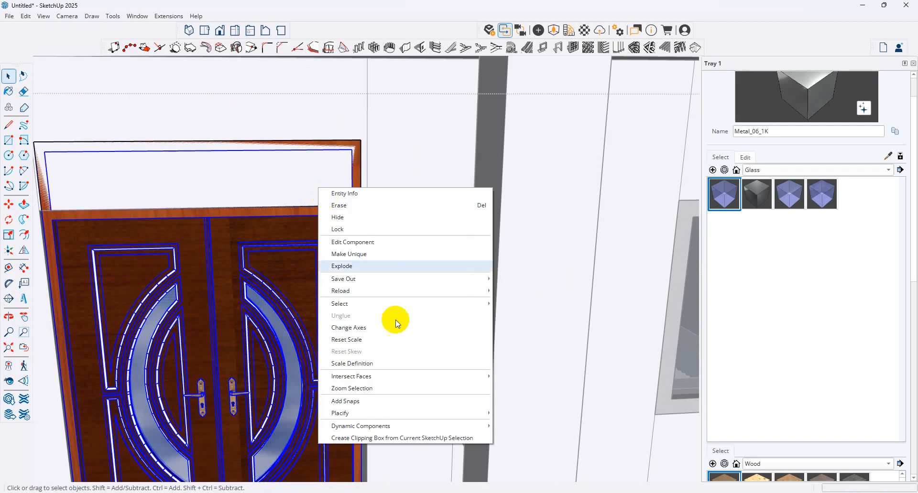
{"action": "left_click", "coordinate": [521, 376]}
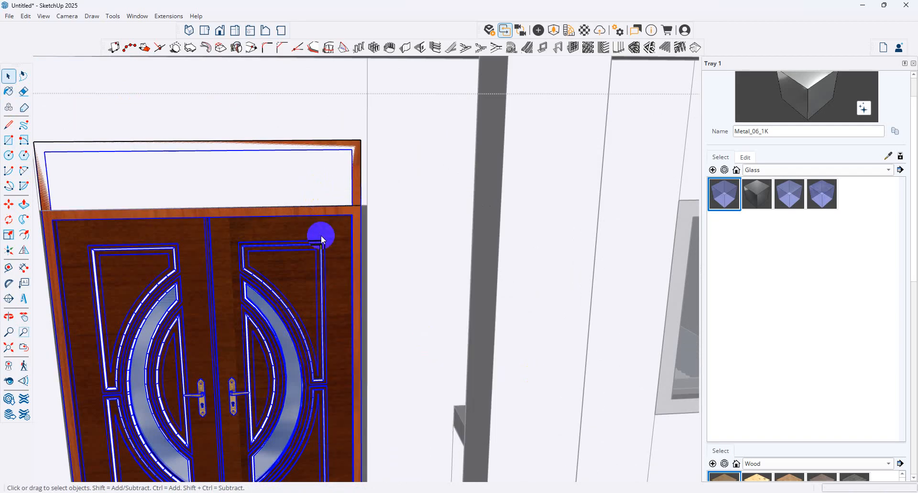
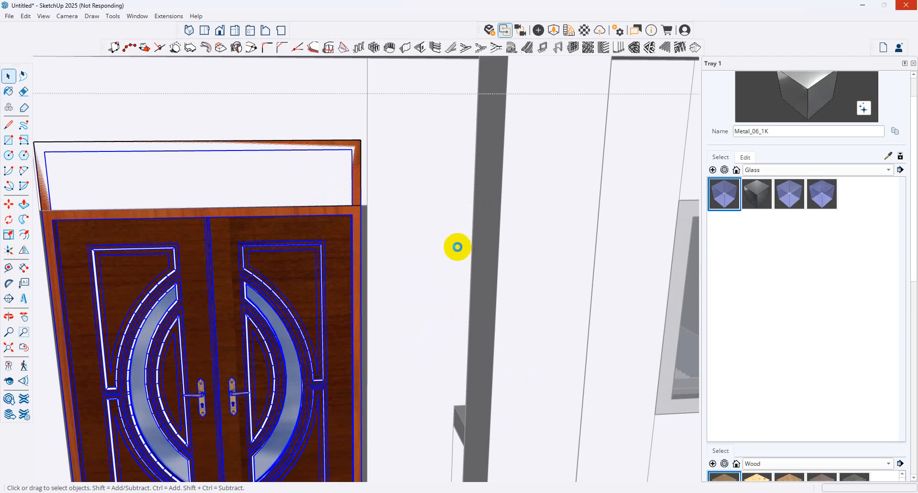
{"action": "left_click", "coordinate": [458, 248]}
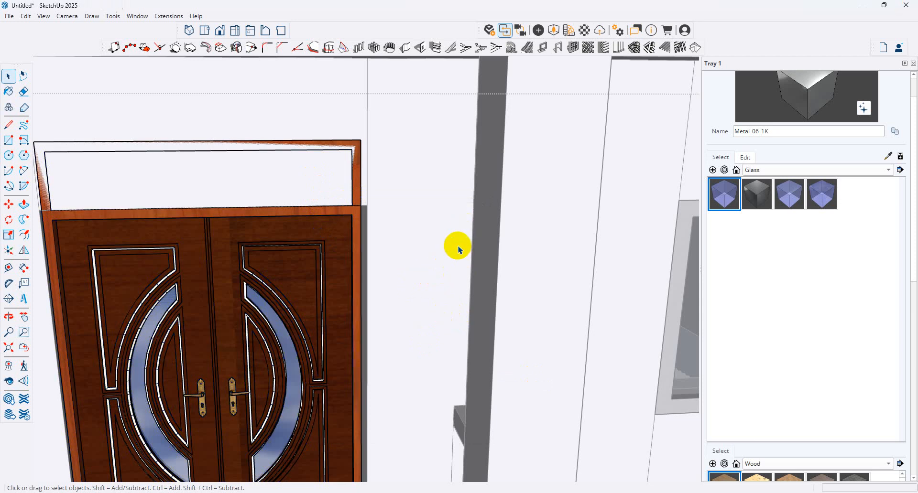
{"action": "left_click", "coordinate": [308, 197]}
{"action": "left_click", "coordinate": [304, 188]}
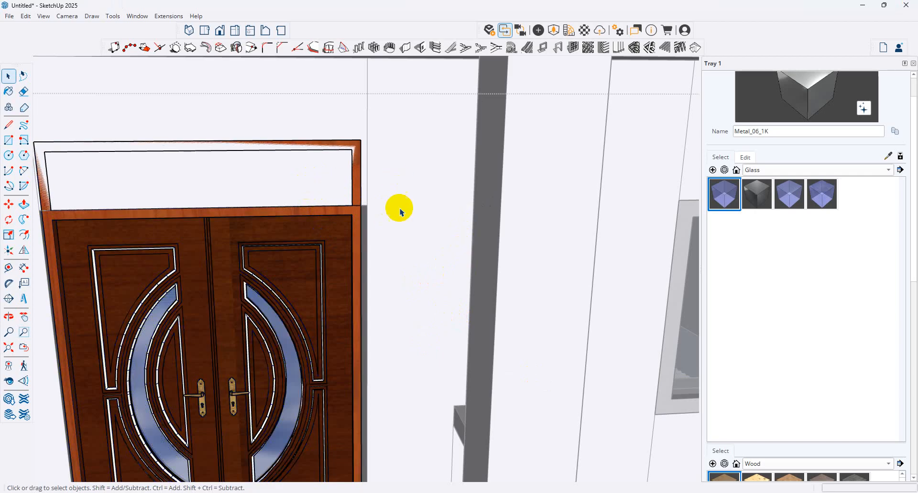
Step: Inside the upper-floor group, draw a rectangle over the balcony door's transom and delete the wall face to expose it
{"action": "scroll", "coordinate": [361, 201], "scroll_direction": "up", "scroll_amount": 2}
{"action": "triple_click", "coordinate": [345, 183]}
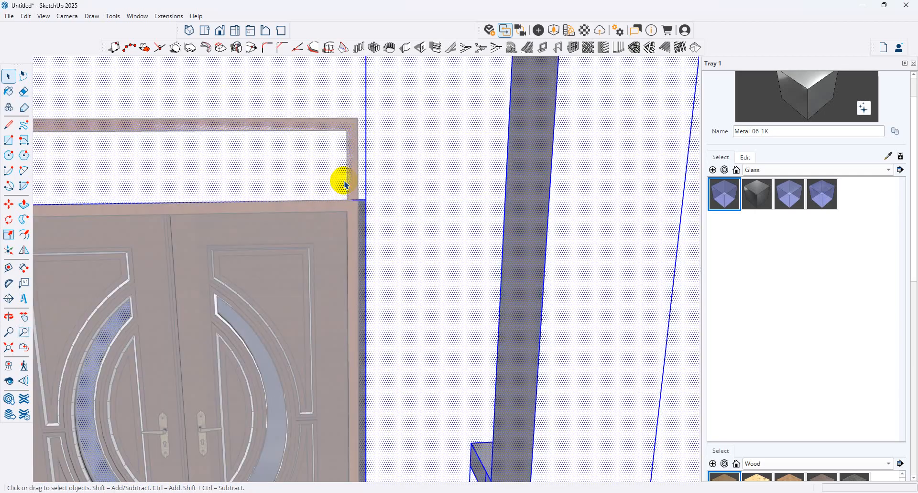
{"action": "scroll", "coordinate": [454, 143], "scroll_direction": "down", "scroll_amount": 4}
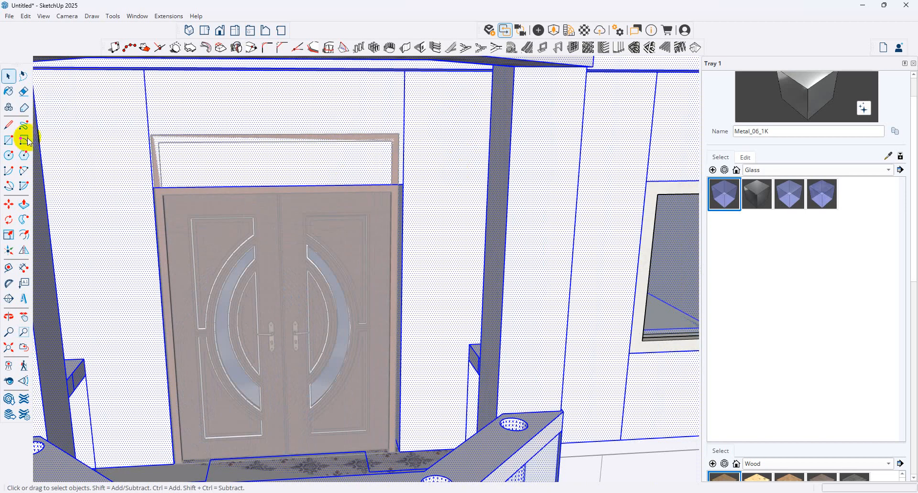
{"action": "left_click", "coordinate": [8, 154]}
{"action": "left_click", "coordinate": [8, 140]}
{"action": "left_click", "coordinate": [398, 134]}
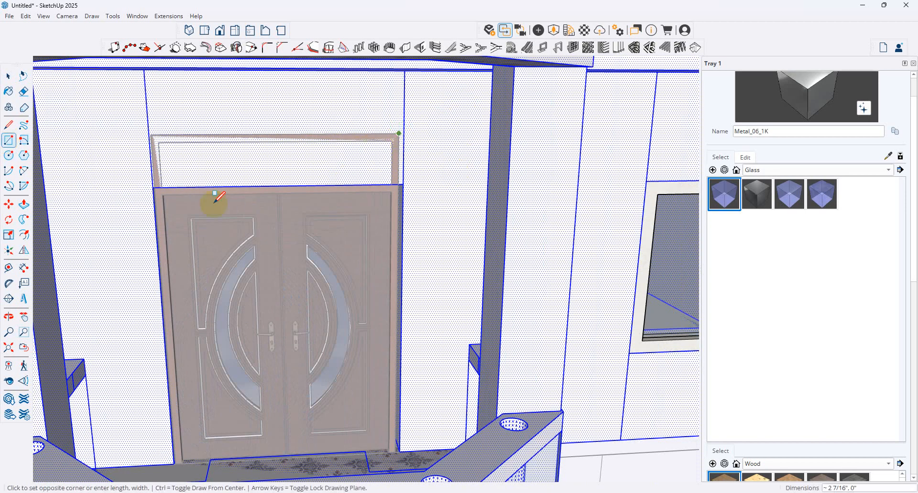
{"action": "left_click", "coordinate": [163, 193]}
{"action": "left_click", "coordinate": [8, 76]}
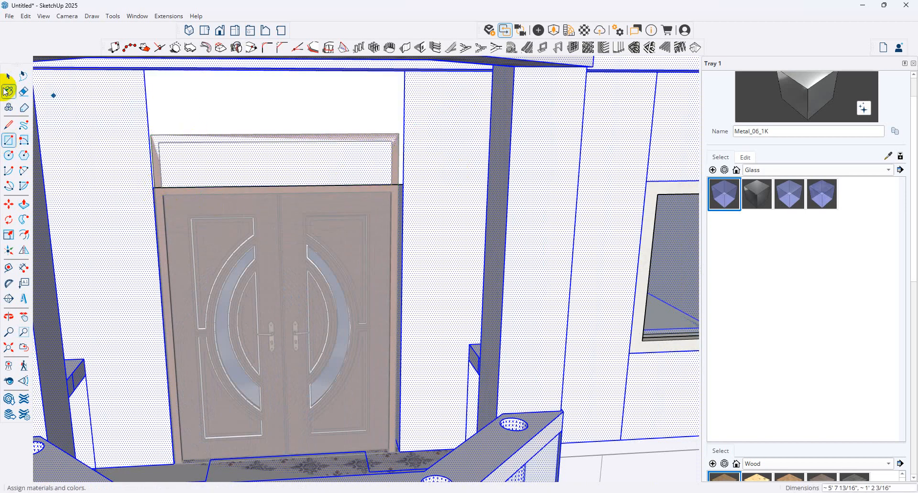
{"action": "left_click", "coordinate": [274, 173]}
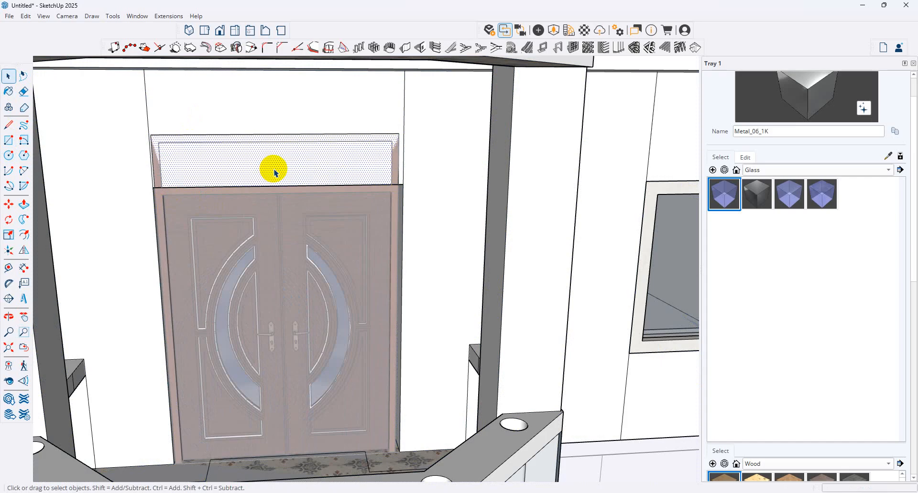
{"action": "key", "text": "Delete"}
{"action": "left_click", "coordinate": [275, 187]}
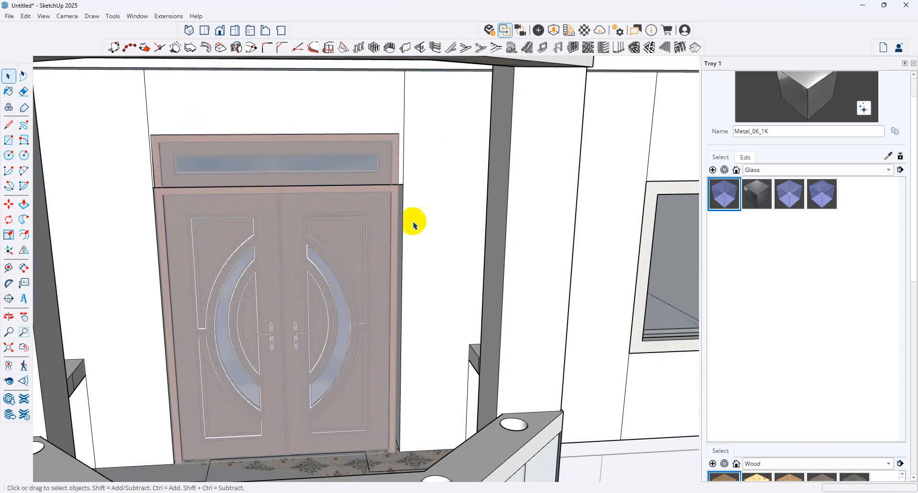
Step: Push/Pull the narrow side face of the balcony door opening inward until the wall meets the door frame
{"action": "left_click", "coordinate": [403, 225]}
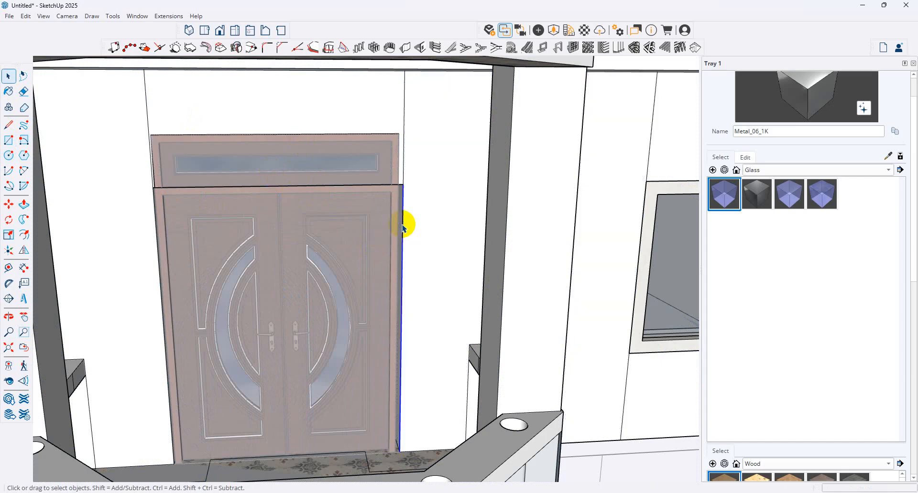
{"action": "scroll", "coordinate": [401, 236], "scroll_direction": "up", "scroll_amount": 3}
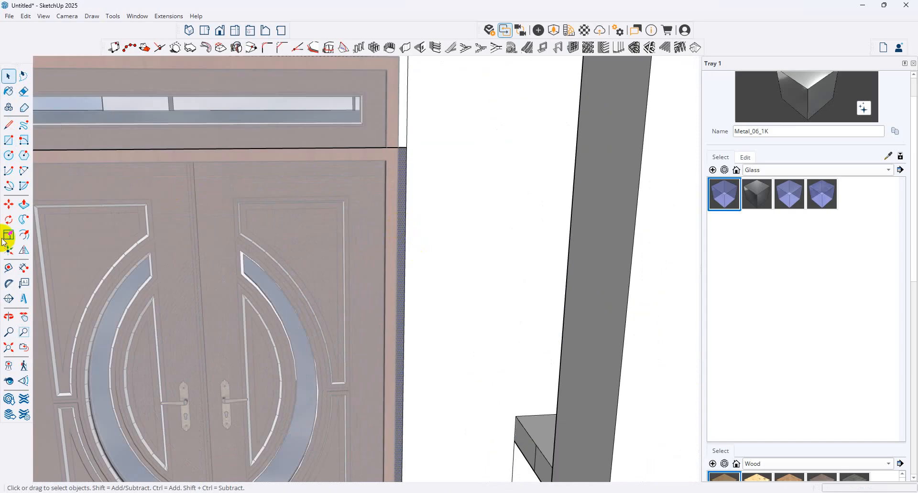
{"action": "left_click", "coordinate": [24, 204]}
{"action": "left_click", "coordinate": [396, 235]}
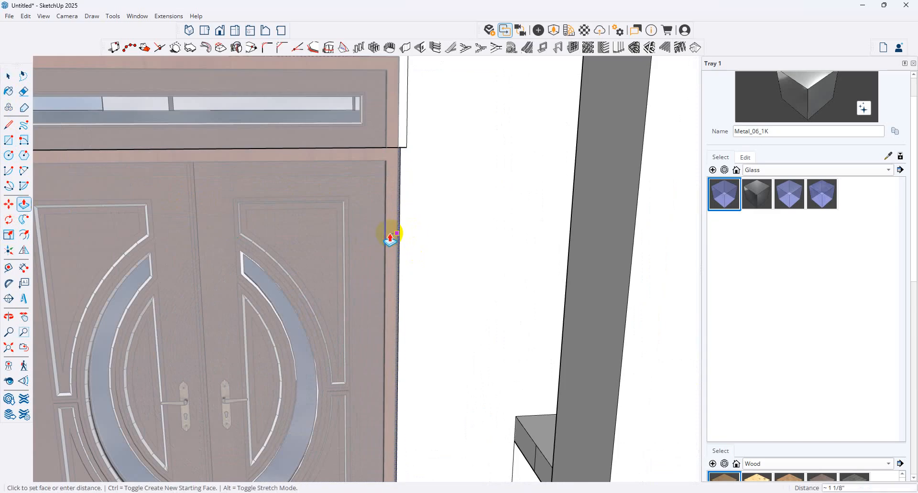
{"action": "left_click", "coordinate": [393, 154]}
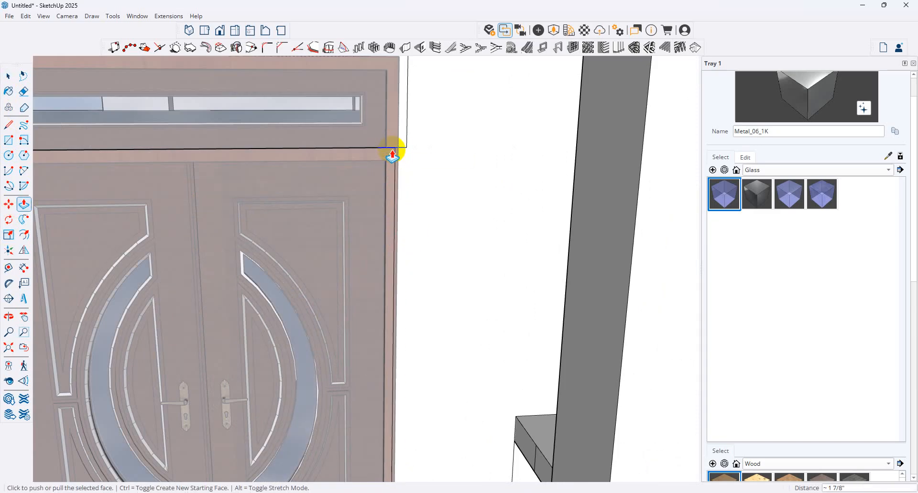
{"action": "scroll", "coordinate": [392, 154], "scroll_direction": "up", "scroll_amount": 3}
{"action": "left_click", "coordinate": [390, 188]}
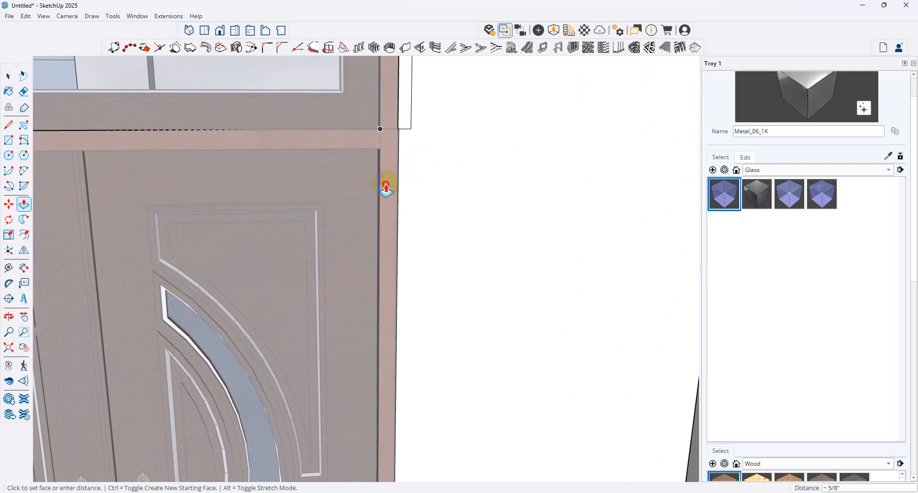
{"action": "left_click", "coordinate": [8, 76]}
{"action": "left_click", "coordinate": [470, 156]}
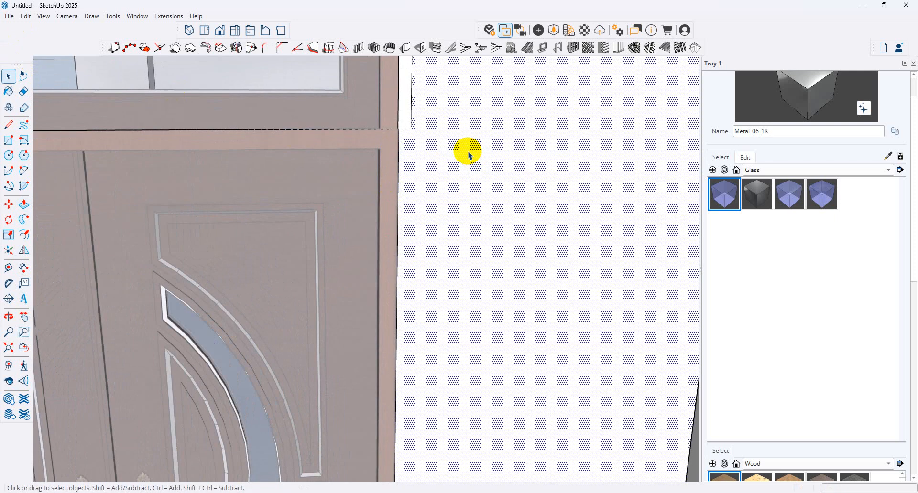
Step: Leave the upper-floor group and draw a ground rectangle of about 103' by 107' around the whole house
{"action": "scroll", "coordinate": [435, 192], "scroll_direction": "down", "scroll_amount": 10}
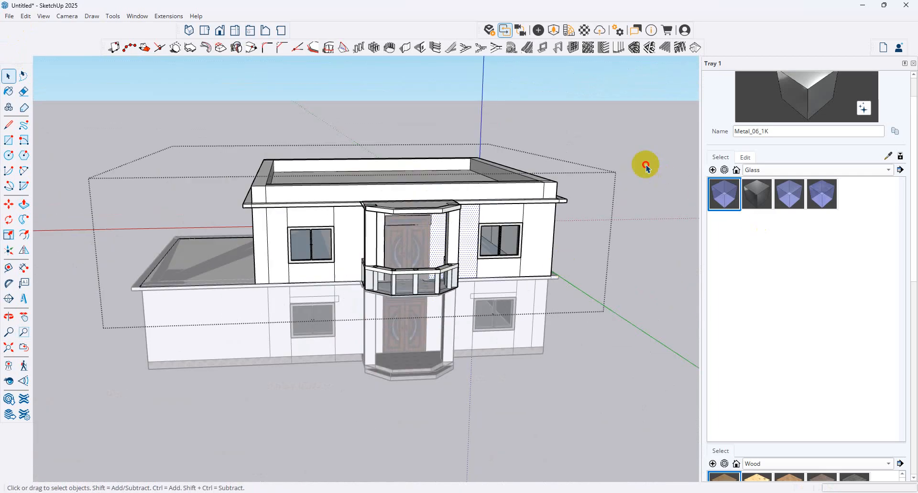
{"action": "left_click", "coordinate": [646, 165]}
{"action": "middle_click_drag", "start_coordinate": [646, 160], "coordinate": [471, 270]}
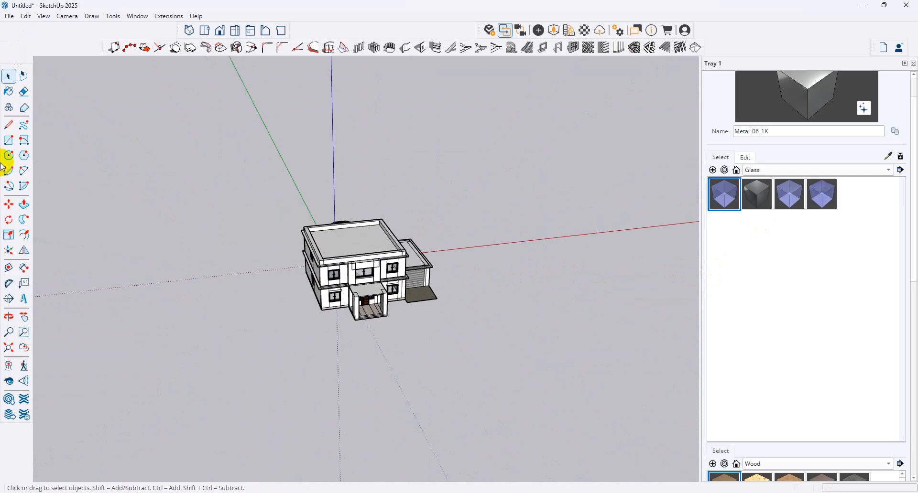
{"action": "left_click", "coordinate": [9, 140]}
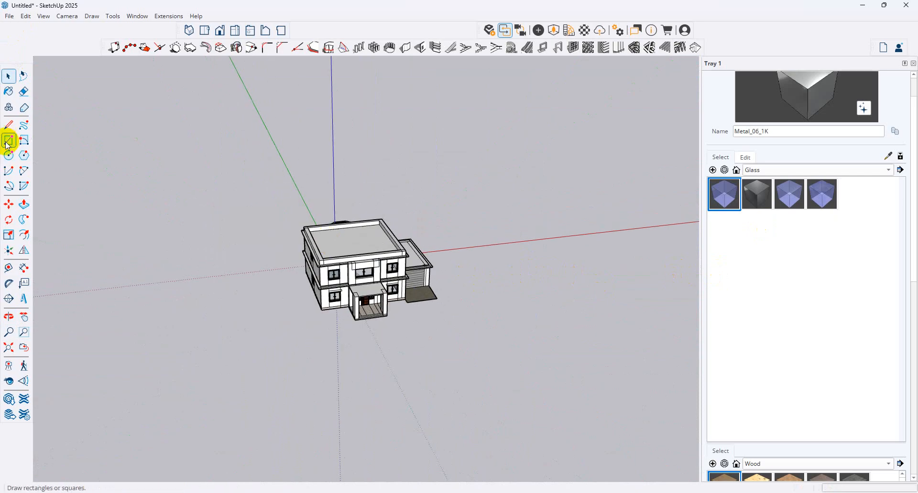
{"action": "left_click", "coordinate": [246, 253]}
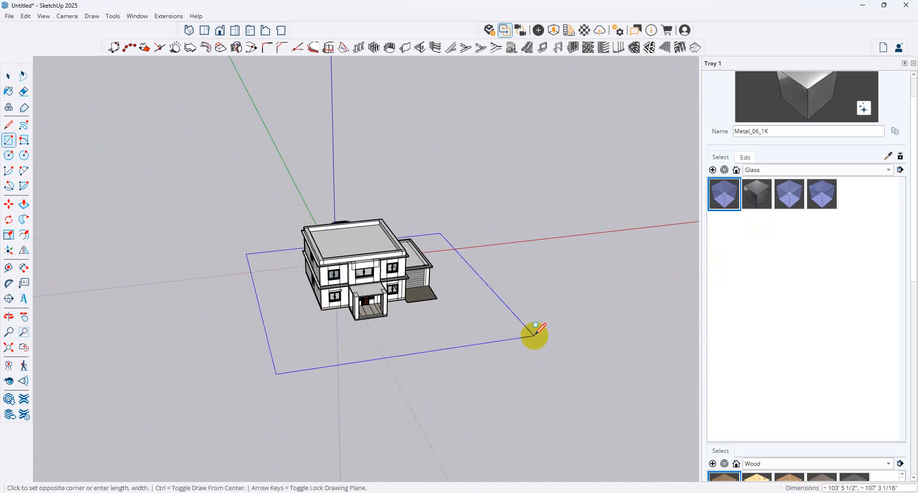
{"action": "left_click", "coordinate": [519, 328]}
{"action": "scroll", "coordinate": [488, 363], "scroll_direction": "up", "scroll_amount": 3}
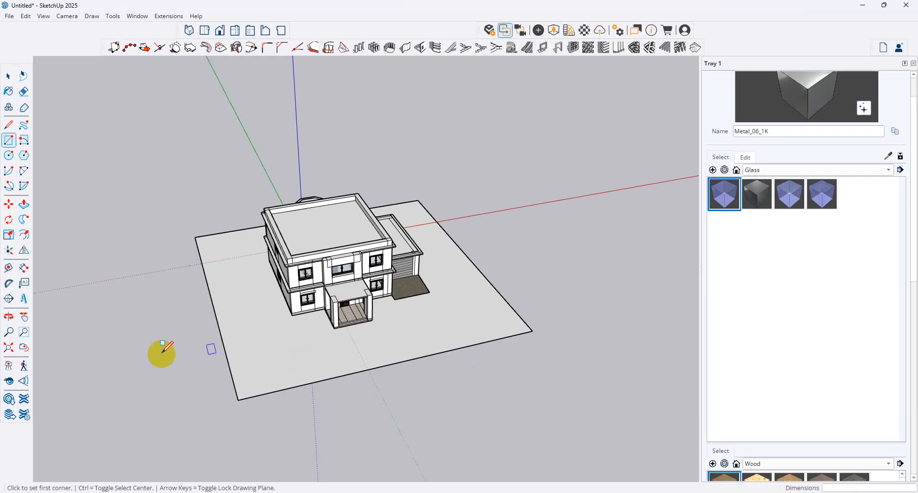
Step: Offset the ground rectangle's outline inward by 5" to form a thin boundary strip
{"action": "left_click", "coordinate": [24, 235]}
{"action": "left_click", "coordinate": [230, 314]}
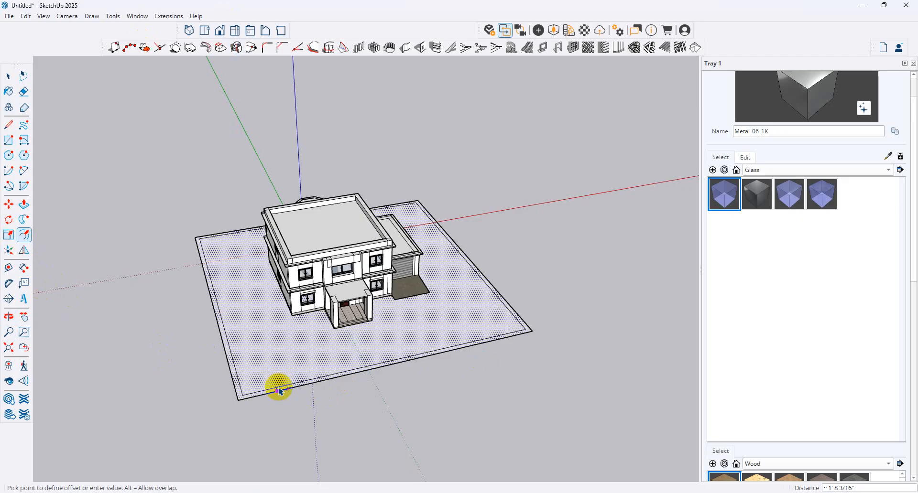
{"action": "type", "text": "5"}
{"action": "key", "text": "Return"}
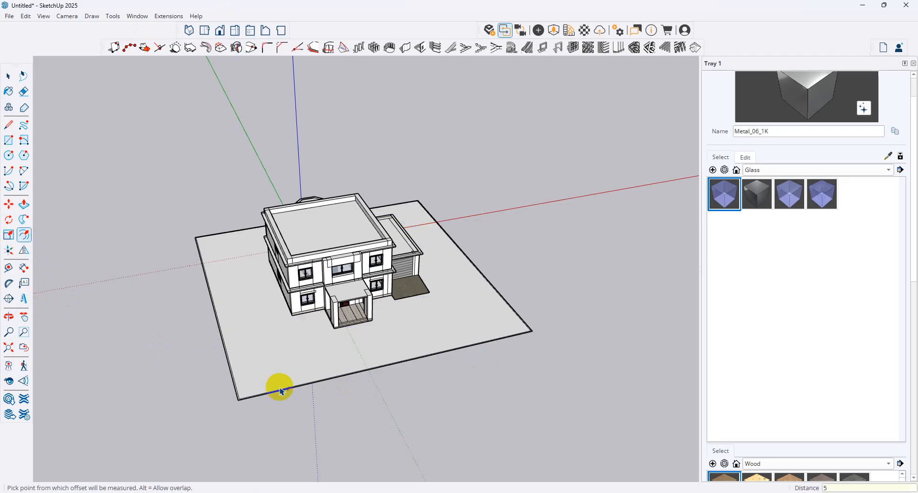
Step: Push/Pull the thin strip around the ground up 10' to form the compound wall
{"action": "scroll", "coordinate": [278, 385], "scroll_direction": "up", "scroll_amount": 5}
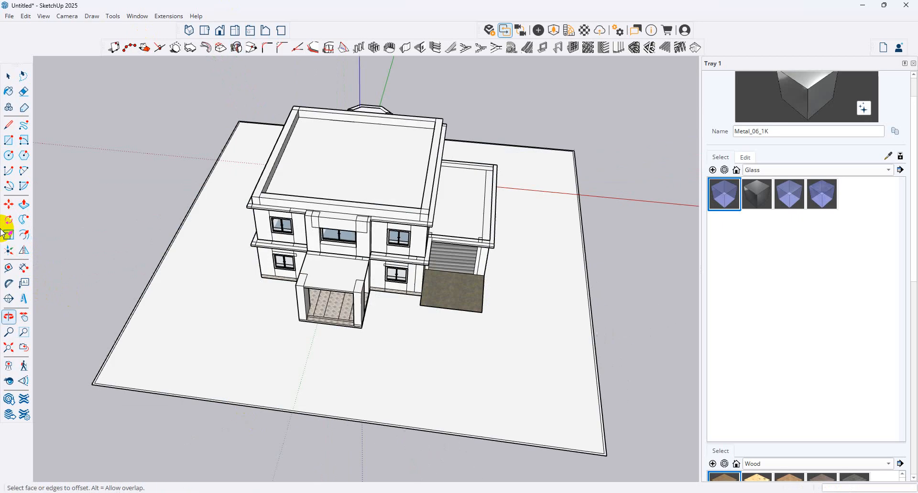
{"action": "left_click", "coordinate": [24, 205]}
{"action": "middle_click_drag", "start_coordinate": [150, 403], "coordinate": [132, 391]}
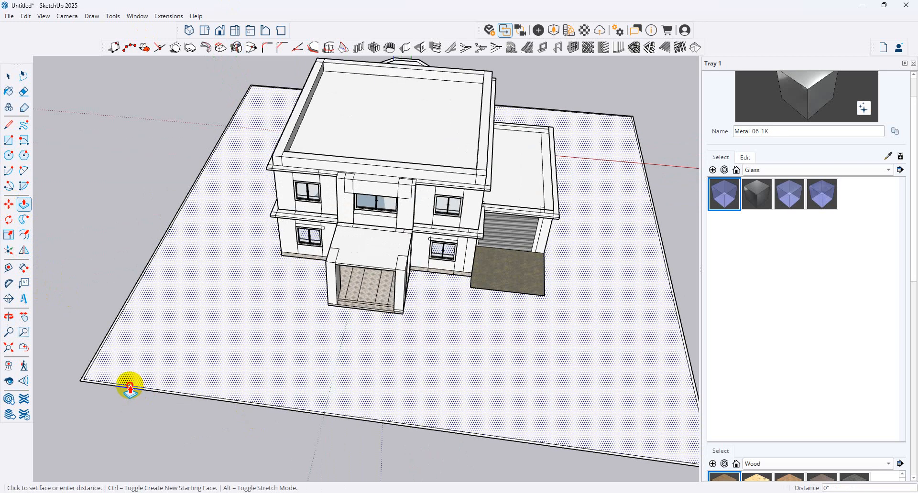
{"action": "left_click", "coordinate": [122, 389]}
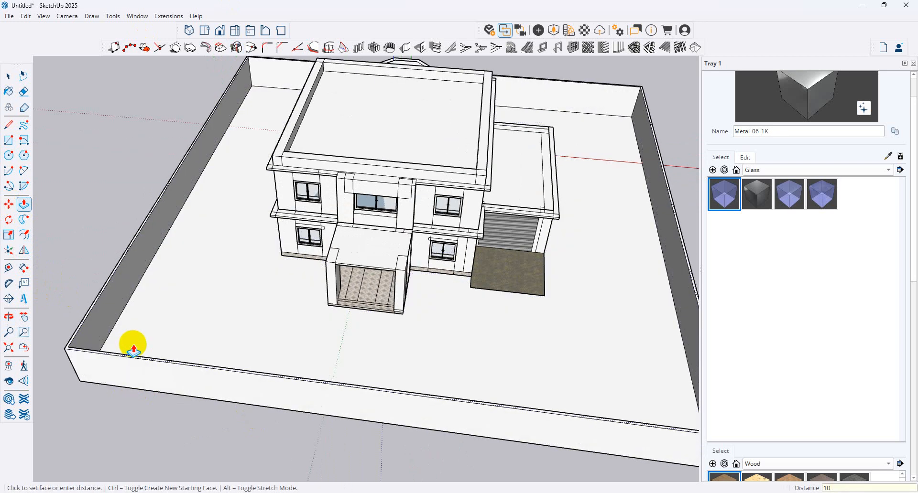
{"action": "left_click", "coordinate": [133, 350]}
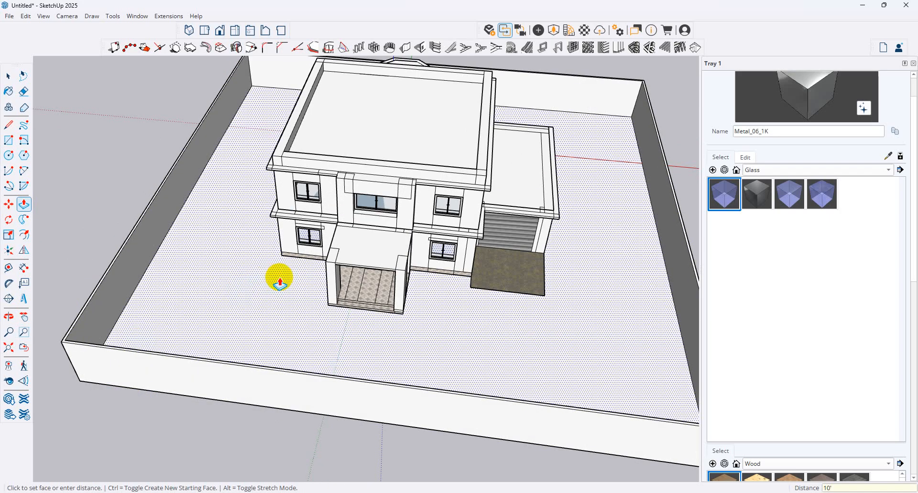
Step: Paint the ground inside the compound wall with the Soil_04_1K material from the Ground collection
{"action": "scroll", "coordinate": [432, 358], "scroll_direction": "down", "scroll_amount": 3}
{"action": "middle_click_drag", "start_coordinate": [432, 358], "coordinate": [678, 220]}
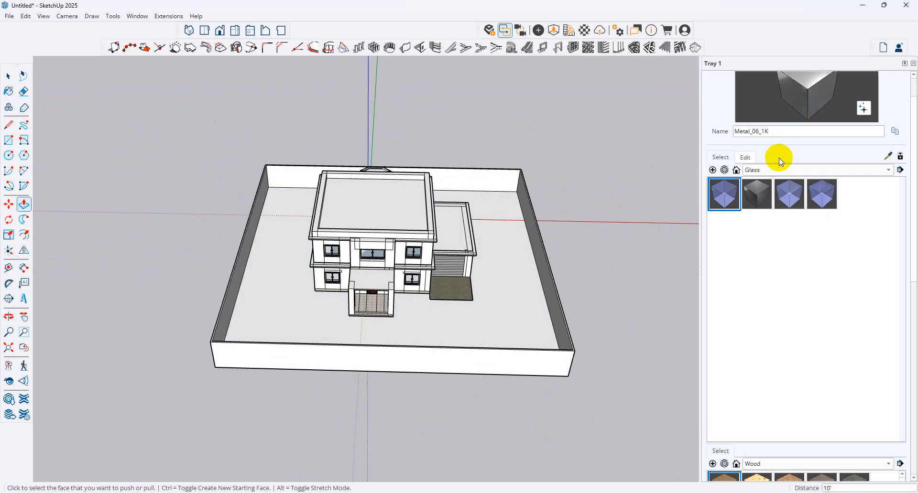
{"action": "left_click", "coordinate": [786, 170]}
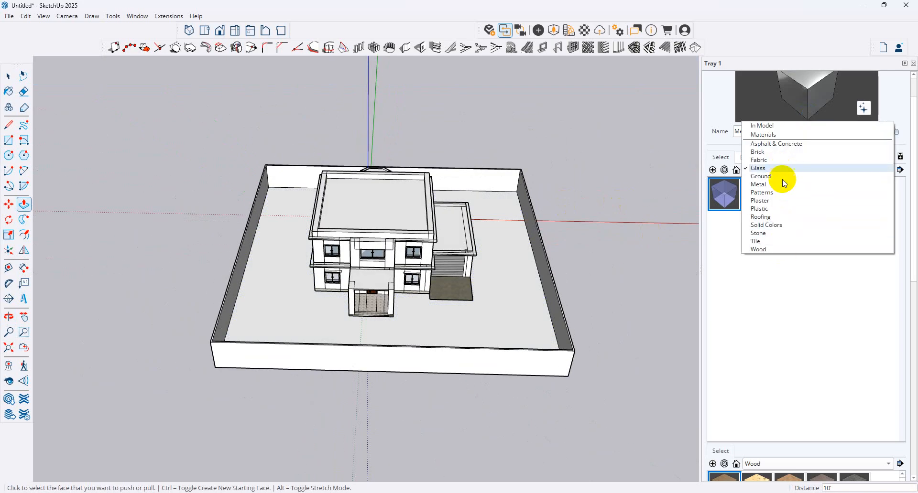
{"action": "left_click", "coordinate": [778, 176]}
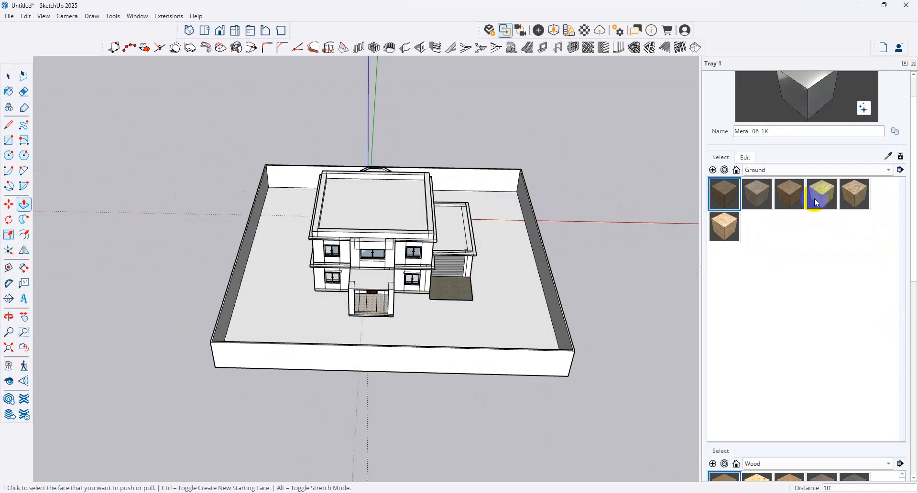
{"action": "left_click", "coordinate": [815, 203]}
{"action": "left_click", "coordinate": [504, 301]}
Step: Set the Soil_04_1K texture size to 10' so the pattern on the ground is larger
{"action": "scroll", "coordinate": [497, 308], "scroll_direction": "up", "scroll_amount": 6}
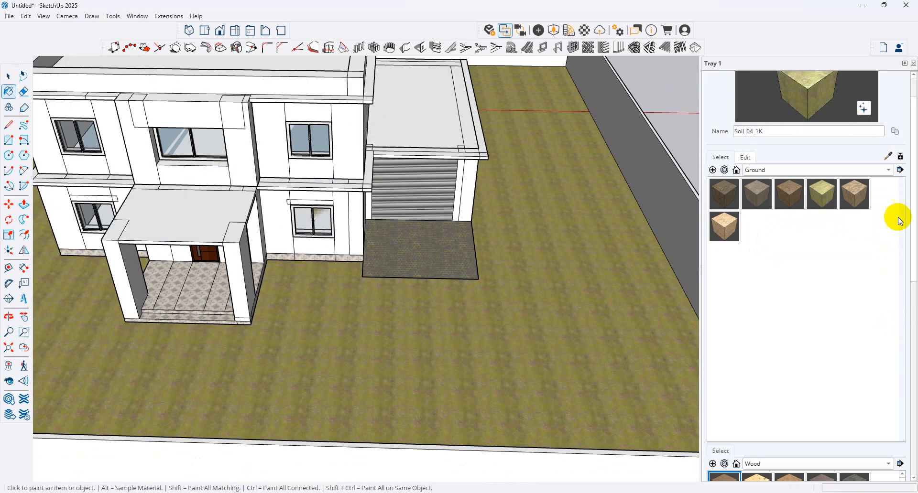
{"action": "left_click", "coordinate": [744, 157]}
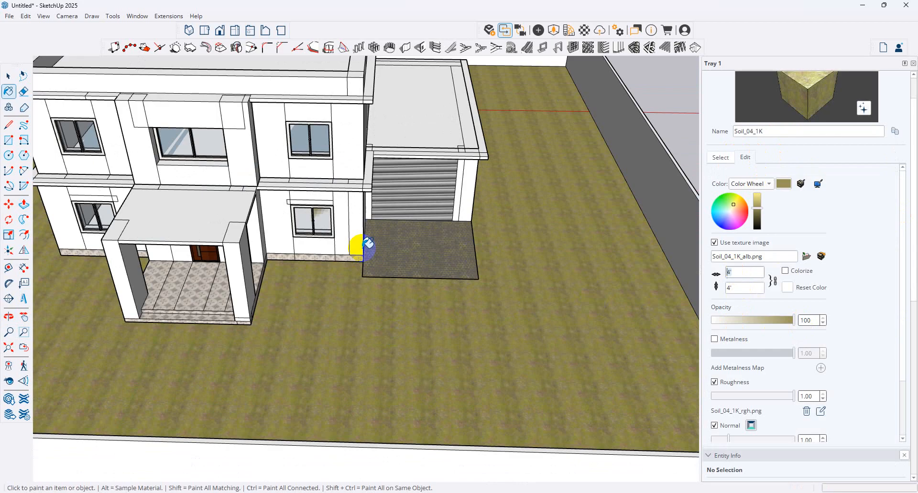
{"action": "type", "text": "10'"}
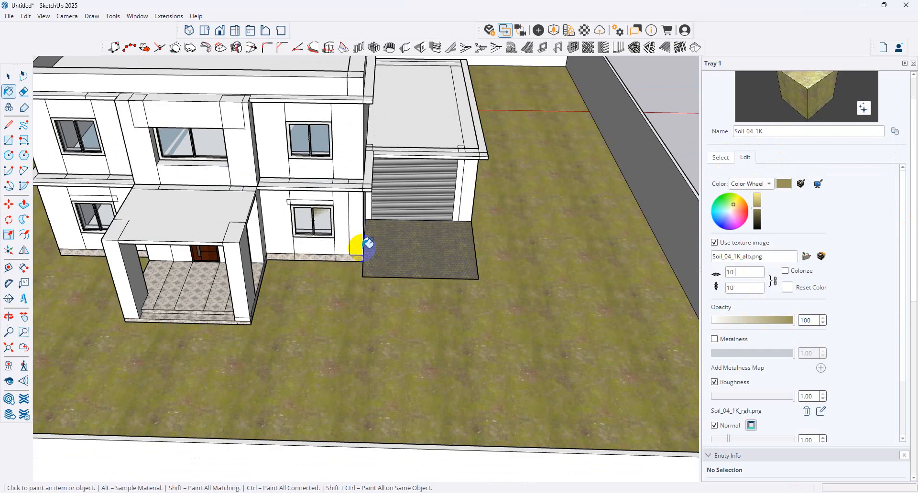
Step: Draw a driveway rectangle of about 13' 9" by 31' 11" from the garage's paved slab to the front compound wall
{"action": "scroll", "coordinate": [362, 248], "scroll_direction": "down", "scroll_amount": 1}
{"action": "scroll", "coordinate": [479, 312], "scroll_direction": "down", "scroll_amount": 4}
{"action": "middle_click_drag", "start_coordinate": [50, 184], "coordinate": [43, 200]}
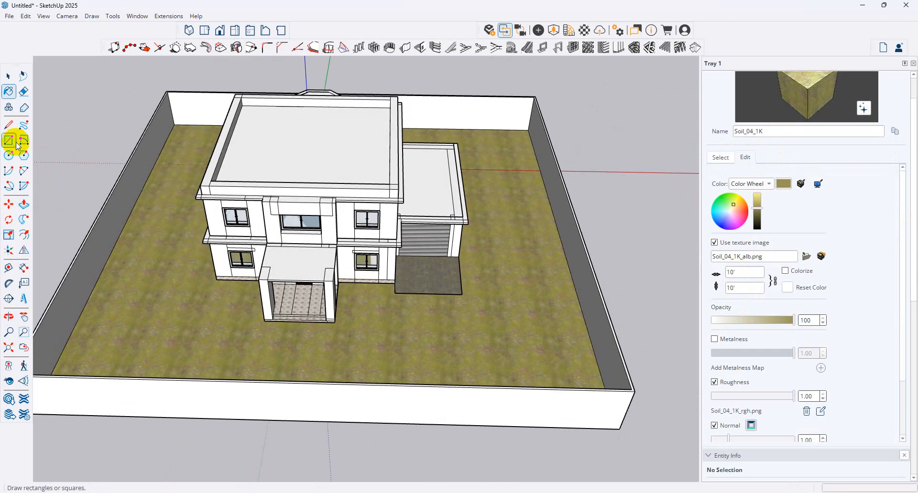
{"action": "left_click", "coordinate": [9, 140]}
{"action": "left_click", "coordinate": [394, 292]}
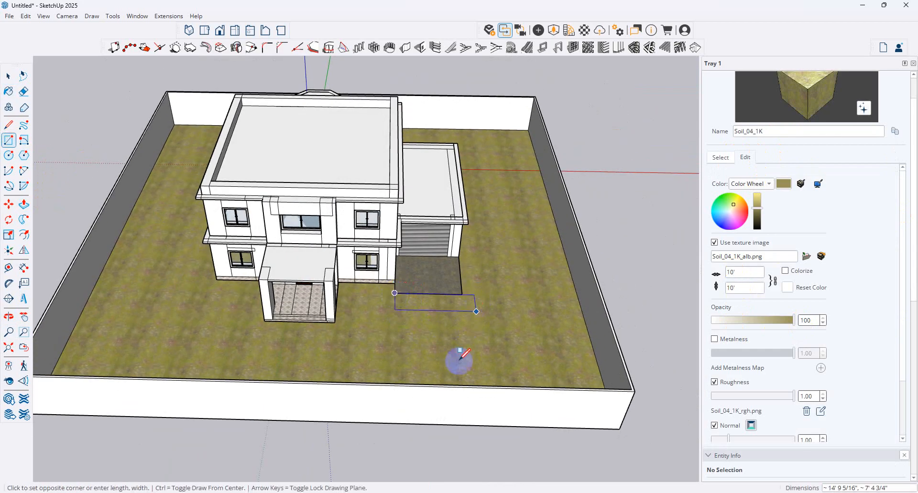
{"action": "middle_click_drag", "start_coordinate": [455, 361], "coordinate": [156, 344]}
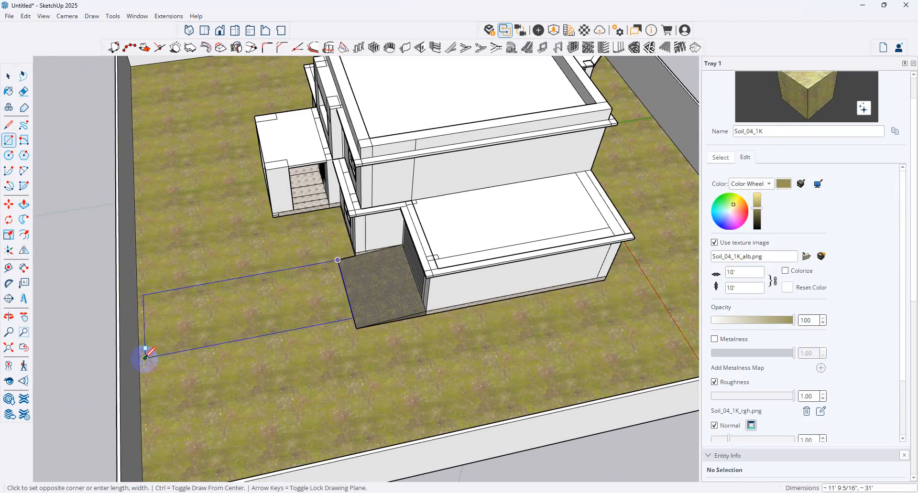
{"action": "key", "text": "Escape"}
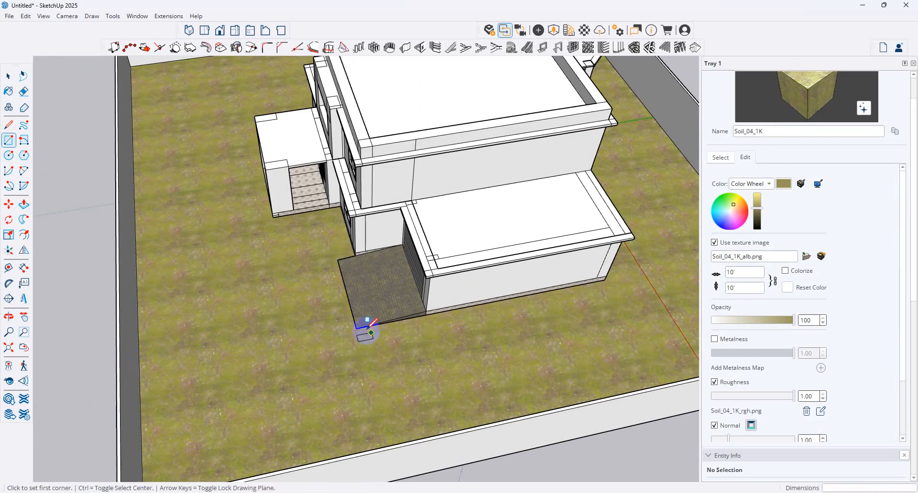
{"action": "left_click", "coordinate": [357, 329]}
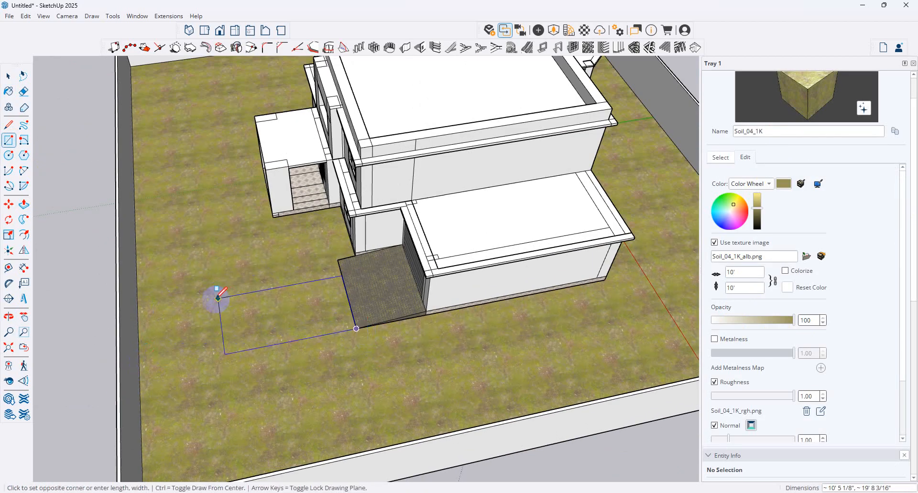
{"action": "left_click", "coordinate": [140, 292]}
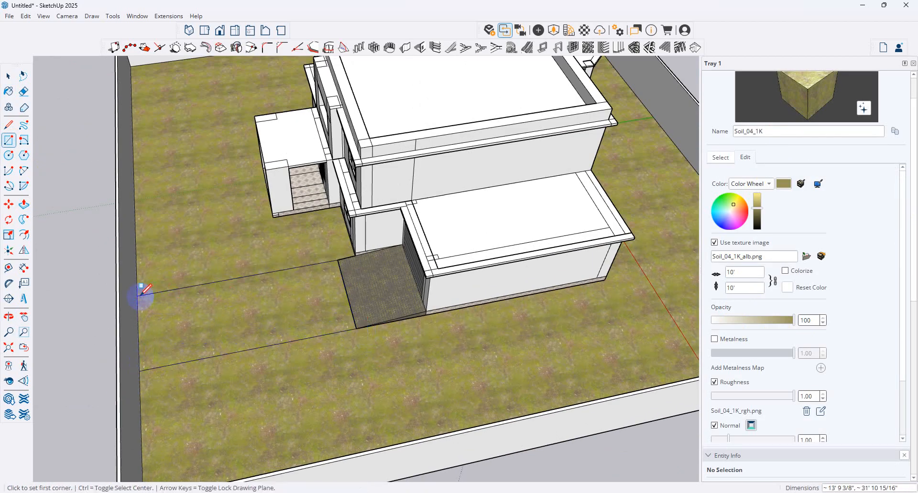
{"action": "left_click", "coordinate": [207, 283]}
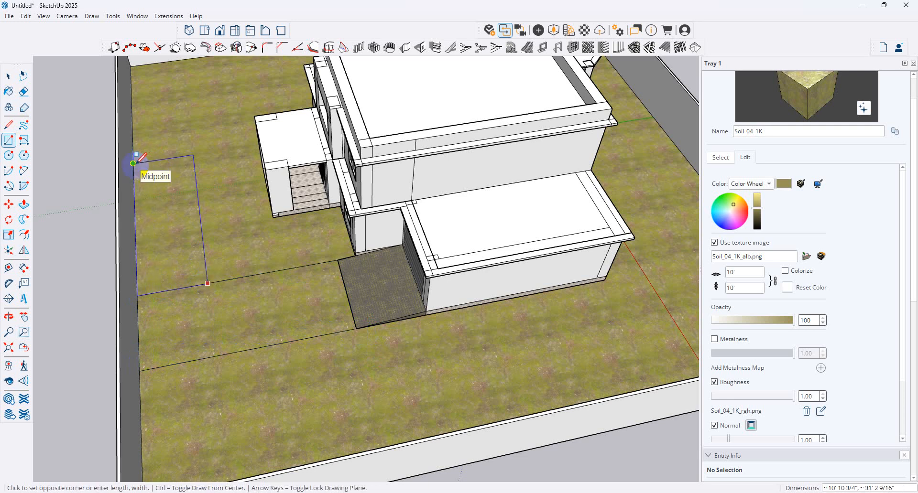
{"action": "key", "text": "Escape"}
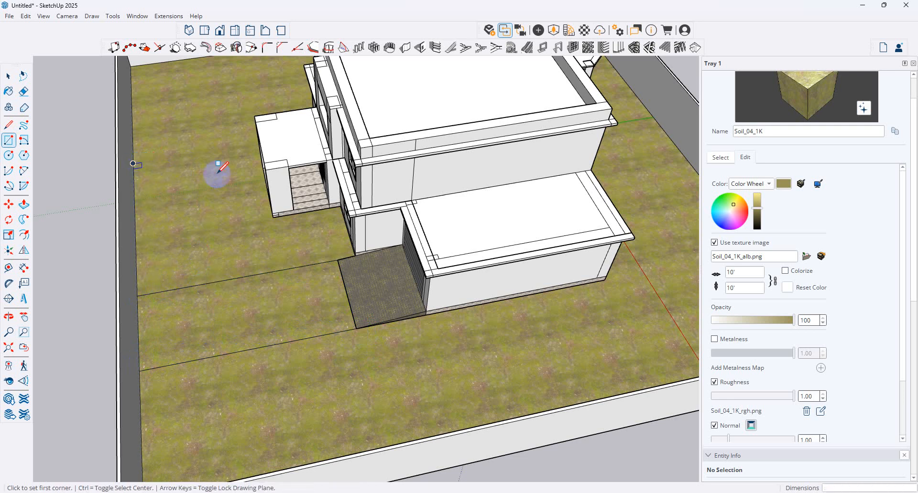
Step: Draw a walkway rectangle across the front porch's full width, reaching from its steps to the front compound wall
{"action": "middle_click_drag", "start_coordinate": [270, 184], "coordinate": [385, 180]}
{"action": "scroll", "coordinate": [192, 216], "scroll_direction": "up", "scroll_amount": 3}
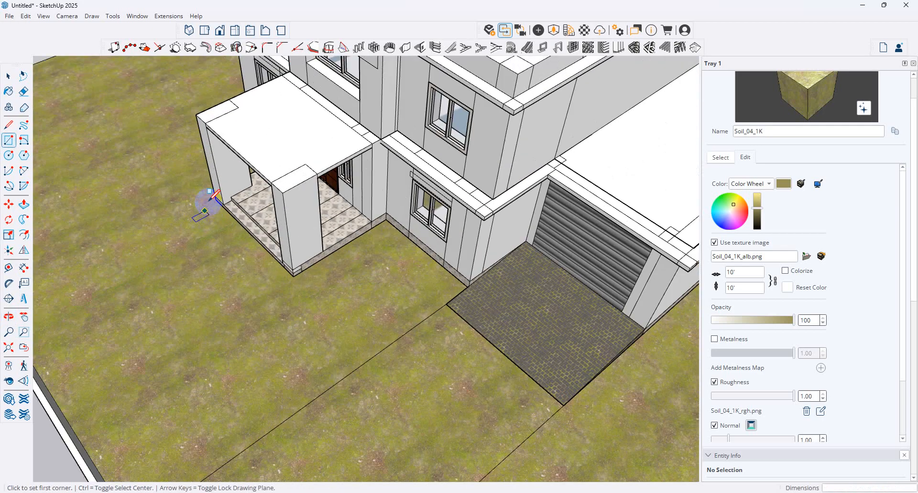
{"action": "left_click", "coordinate": [215, 200]}
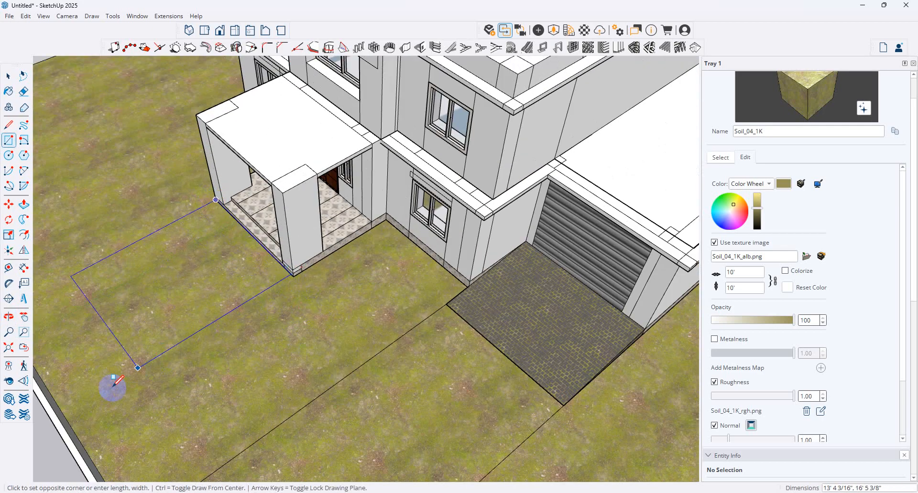
{"action": "left_click", "coordinate": [76, 414]}
Step: Draw a connecting rectangle of about 11' 6" by 11' 9" along the front wall between the porch walkway and the driveway
{"action": "scroll", "coordinate": [254, 223], "scroll_direction": "down", "scroll_amount": 1}
{"action": "scroll", "coordinate": [354, 236], "scroll_direction": "down", "scroll_amount": 3}
{"action": "middle_click_drag", "start_coordinate": [353, 248], "coordinate": [229, 259]}
{"action": "left_click", "coordinate": [246, 249]}
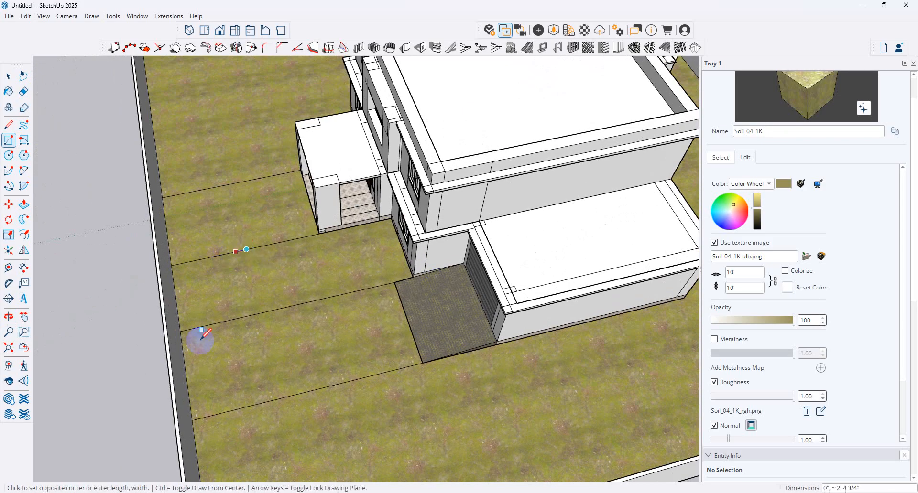
{"action": "left_click", "coordinate": [183, 330]}
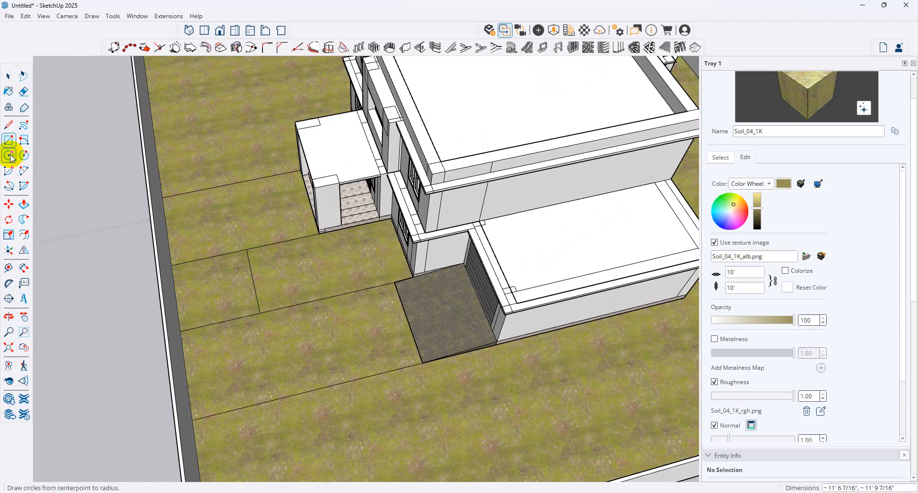
Step: Erase the edges dividing the walkway, connecting strip and driveway so they merge into one paved area
{"action": "left_click", "coordinate": [23, 91]}
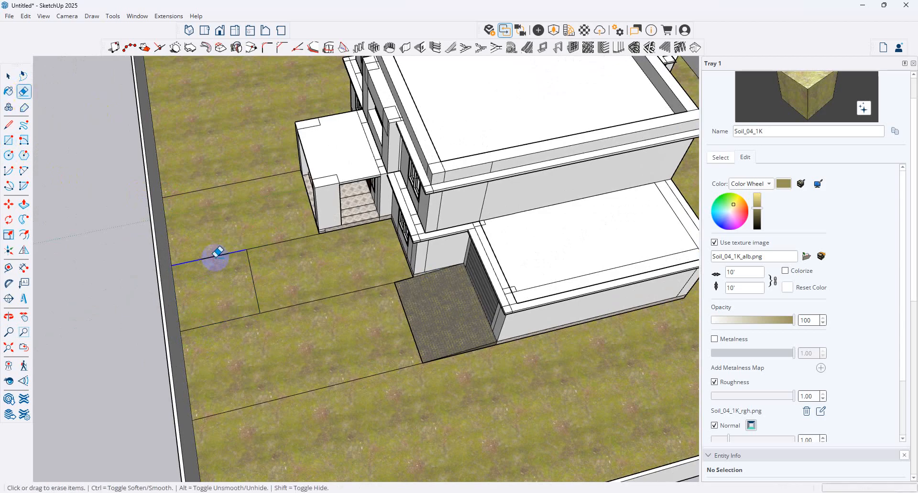
{"action": "scroll", "coordinate": [288, 313], "scroll_direction": "down", "scroll_amount": 5}
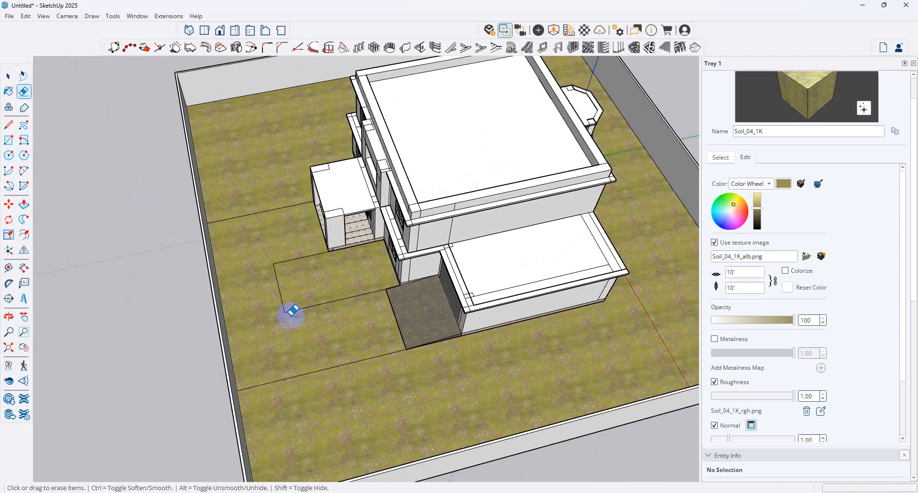
{"action": "scroll", "coordinate": [289, 314], "scroll_direction": "up", "scroll_amount": 5}
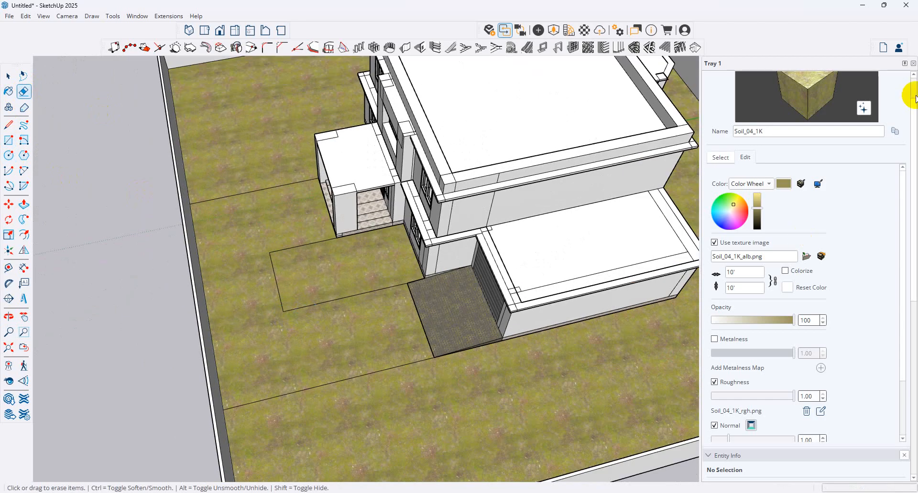
Step: Sample the garage slab's Tile_Exterior_07_1K material and paint the merged driveway and walkway area with it
{"action": "left_click", "coordinate": [720, 157]}
{"action": "left_click", "coordinate": [888, 156]}
{"action": "left_click", "coordinate": [396, 312]}
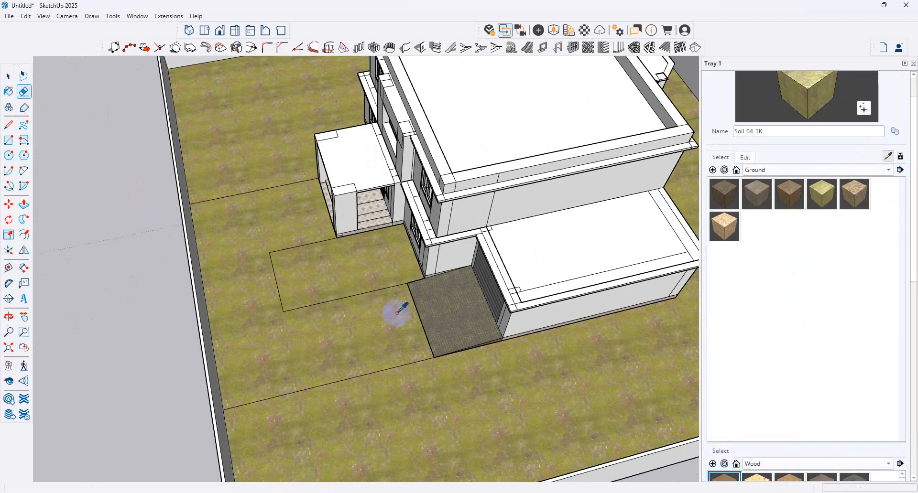
{"action": "left_click", "coordinate": [454, 318]}
{"action": "left_click", "coordinate": [345, 327]}
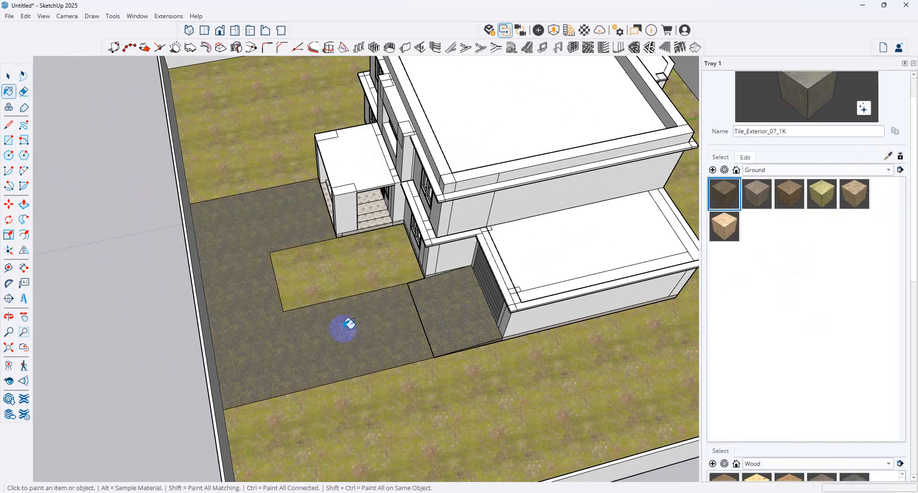
{"action": "scroll", "coordinate": [301, 252], "scroll_direction": "up", "scroll_amount": 3}
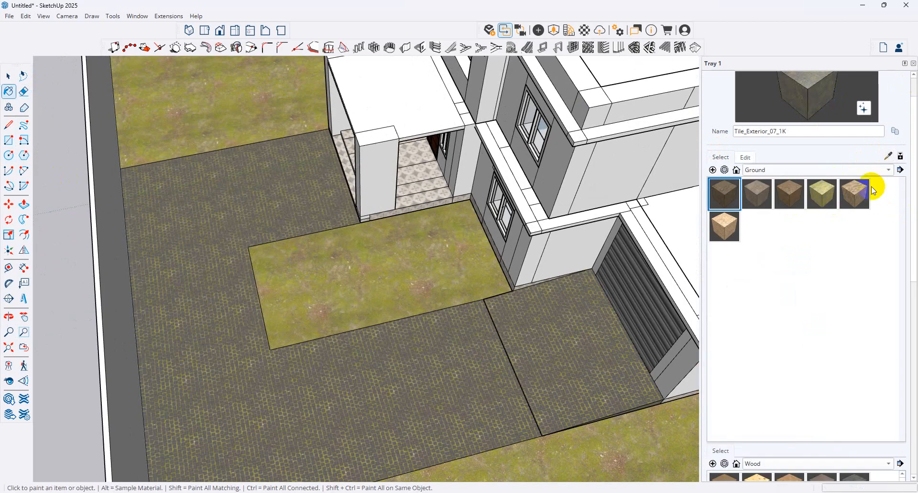
Step: Display the Brick material collection
{"action": "left_click", "coordinate": [851, 170]}
{"action": "left_click", "coordinate": [778, 145]}
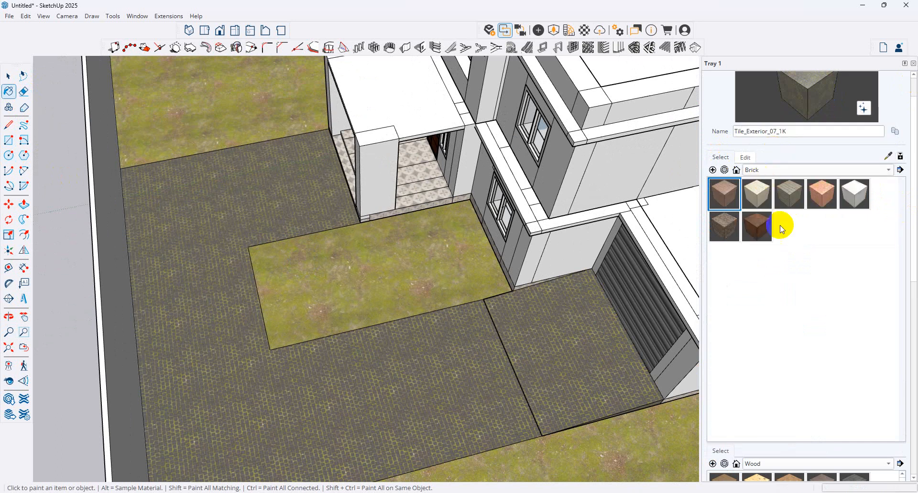
Step: Try painting the garage slab with Brick_21_1K and undo the paint
{"action": "left_click", "coordinate": [760, 227]}
{"action": "left_click", "coordinate": [587, 348]}
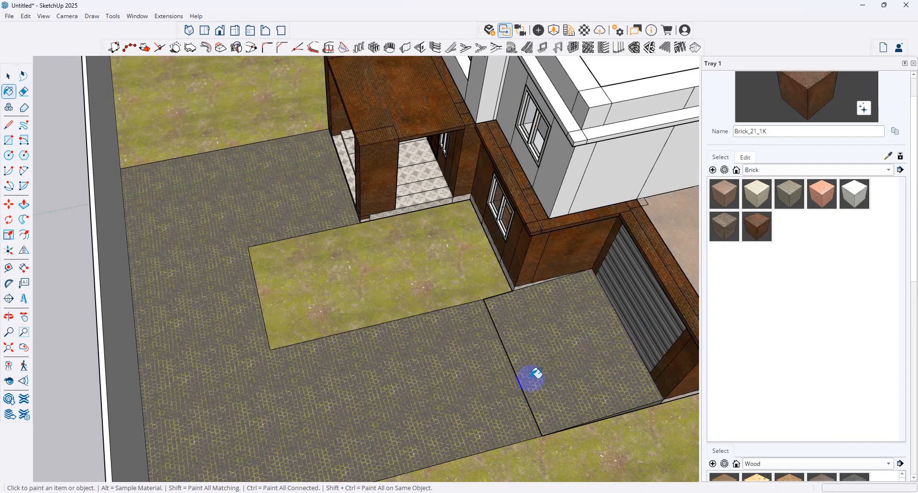
{"action": "key", "text": "ctrl+z"}
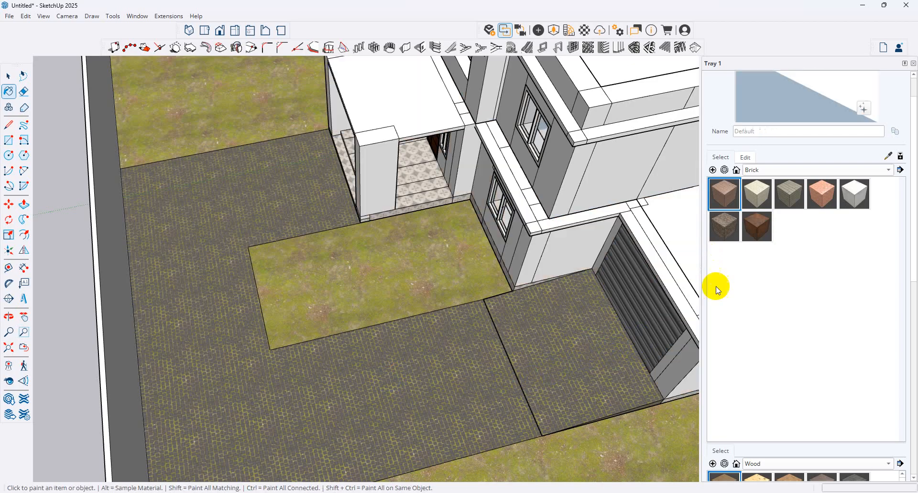
Step: Paint the merged driveway and walkway area with Brick_20_1K
{"action": "left_click", "coordinate": [726, 229]}
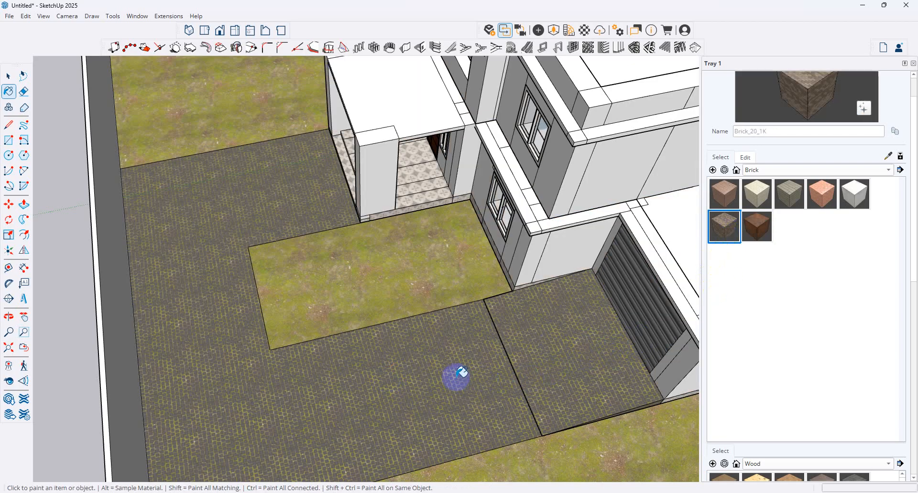
{"action": "left_click", "coordinate": [422, 387]}
{"action": "scroll", "coordinate": [535, 342], "scroll_direction": "up", "scroll_amount": 3}
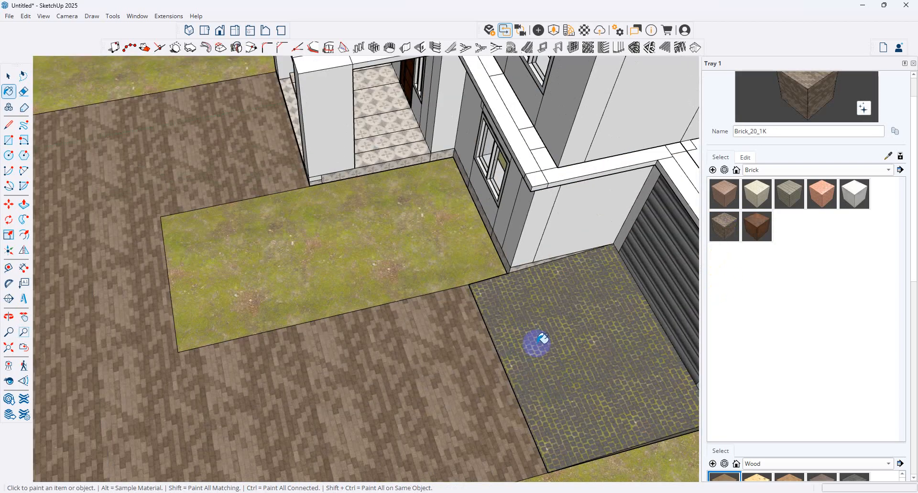
Step: Open the group containing the garage slab, paint the slab face with Brick_20_1K and leave the group
{"action": "left_click", "coordinate": [8, 76]}
{"action": "triple_click", "coordinate": [560, 326]}
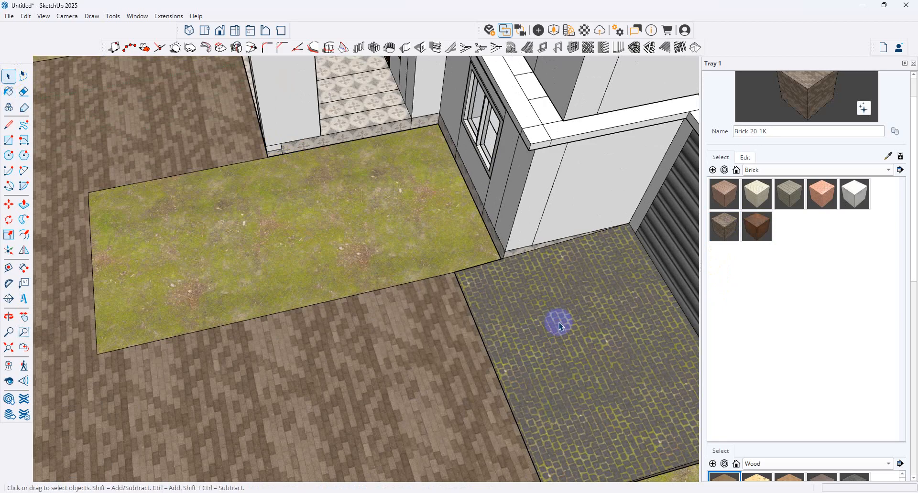
{"action": "left_click", "coordinate": [617, 323]}
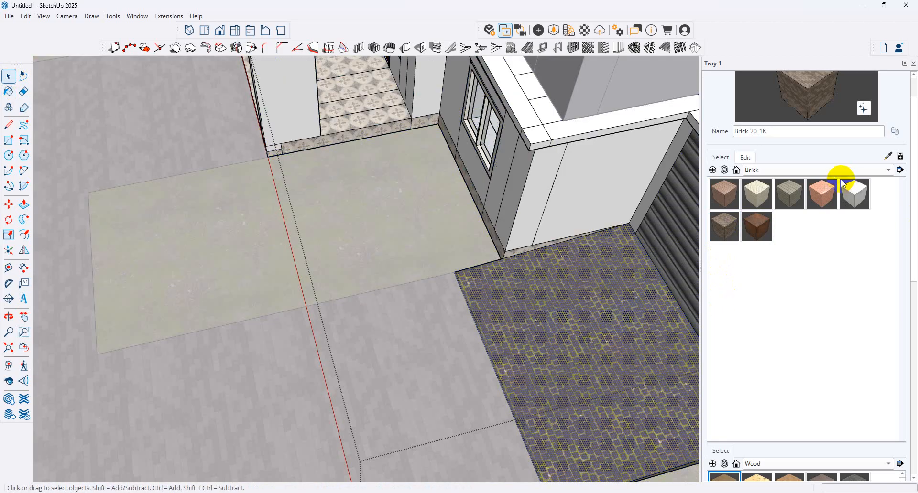
{"action": "left_click", "coordinate": [733, 236]}
{"action": "left_click", "coordinate": [543, 348]}
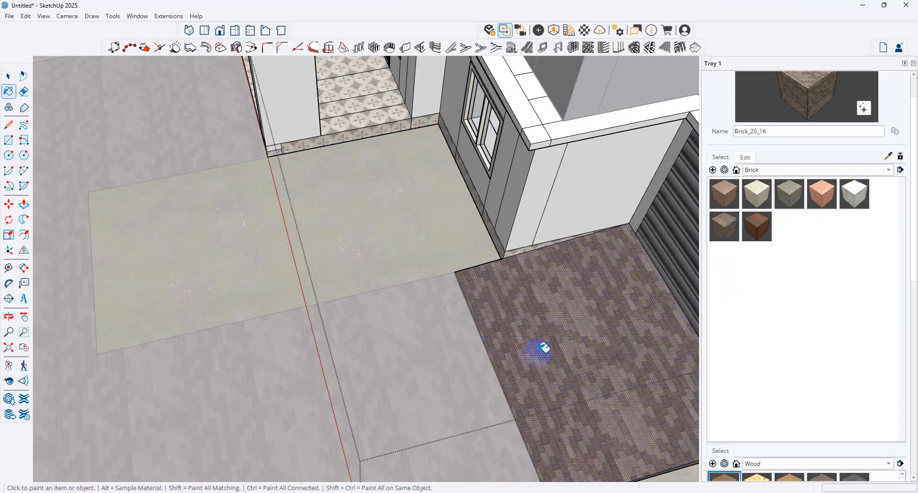
{"action": "scroll", "coordinate": [478, 327], "scroll_direction": "down", "scroll_amount": 5}
{"action": "left_click", "coordinate": [8, 76]}
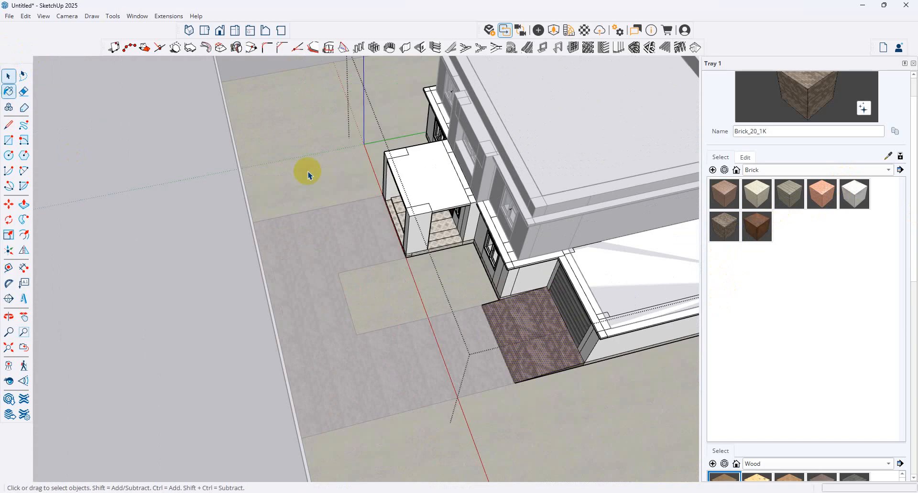
{"action": "left_click", "coordinate": [309, 173]}
Step: Select the compound wall faces and try Brick_10_1K on them
{"action": "middle_click_drag", "start_coordinate": [261, 249], "coordinate": [506, 197]}
{"action": "scroll", "coordinate": [486, 208], "scroll_direction": "down", "scroll_amount": 2}
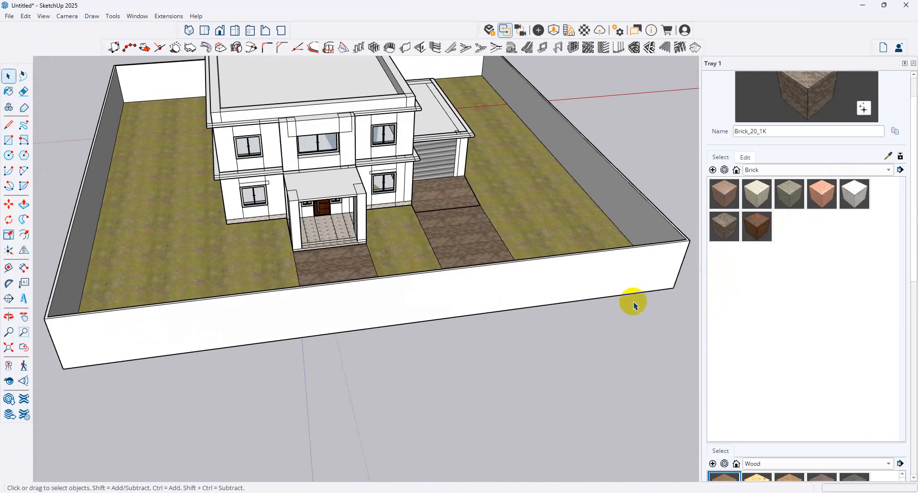
{"action": "middle_click_drag", "start_coordinate": [589, 276], "coordinate": [646, 196]}
{"action": "middle_click_drag", "start_coordinate": [560, 232], "coordinate": [643, 156]}
{"action": "left_click_drag", "start_coordinate": [674, 152], "coordinate": [507, 216]}
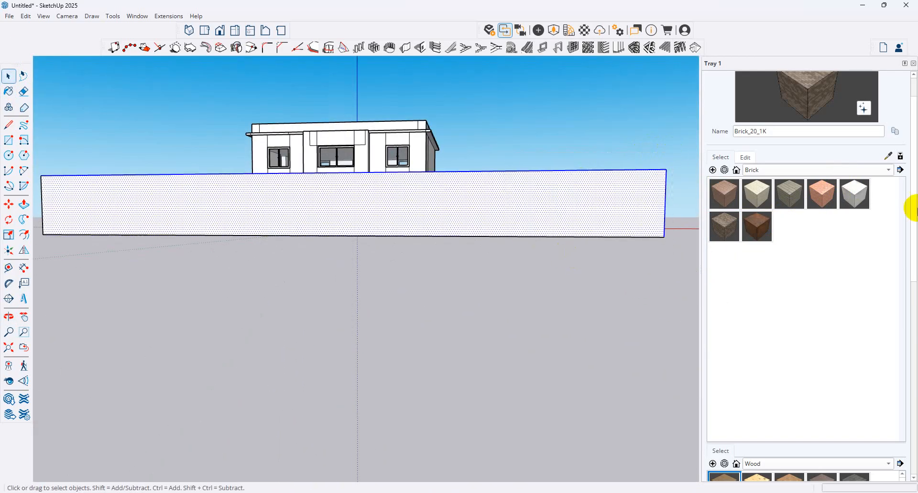
{"action": "left_click", "coordinate": [585, 198]}
{"action": "mouse_move", "coordinate": [583, 188]}
{"action": "middle_mouse_down"}
{"action": "mouse_move", "coordinate": [544, 270]}
{"action": "mouse_move", "coordinate": [311, 192]}
{"action": "middle_mouse_up"}
{"action": "middle_click_drag", "start_coordinate": [540, 239], "coordinate": [557, 237]}
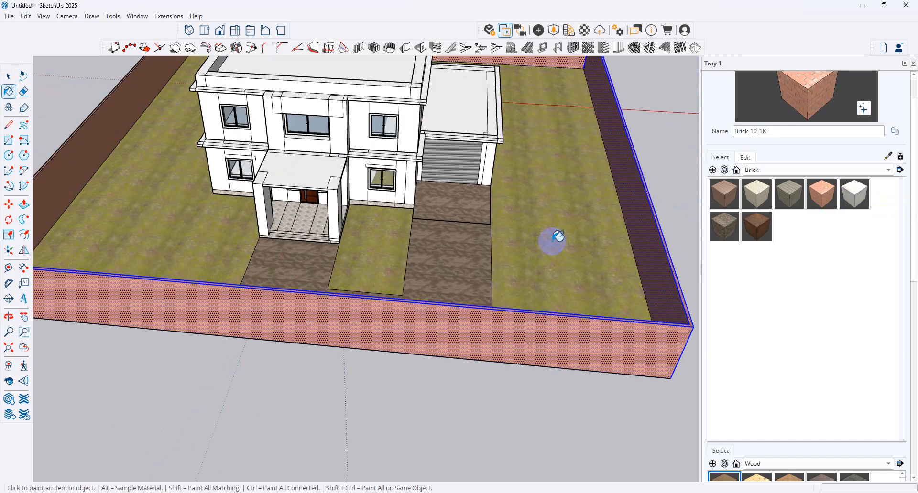
Step: Repaint the selected compound walls with Brick_05_1K
{"action": "left_click", "coordinate": [757, 199]}
{"action": "left_click", "coordinate": [629, 352]}
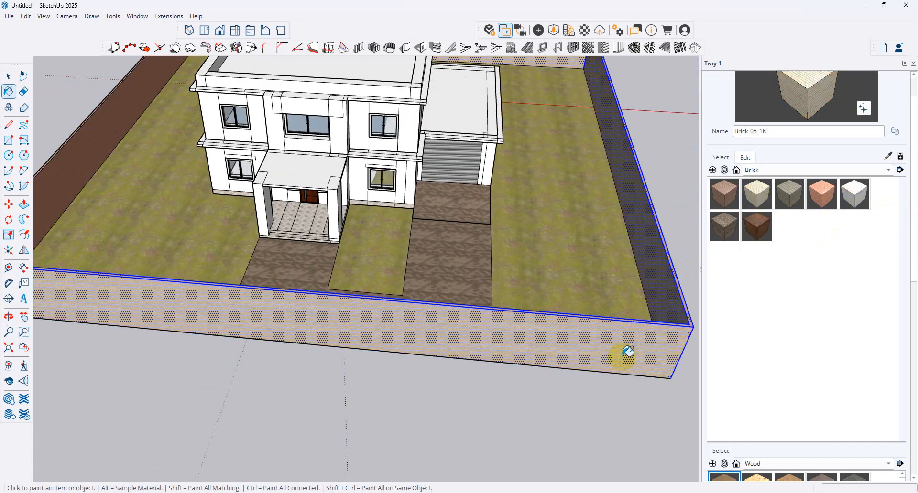
{"action": "middle_click_drag", "start_coordinate": [629, 353], "coordinate": [176, 191]}
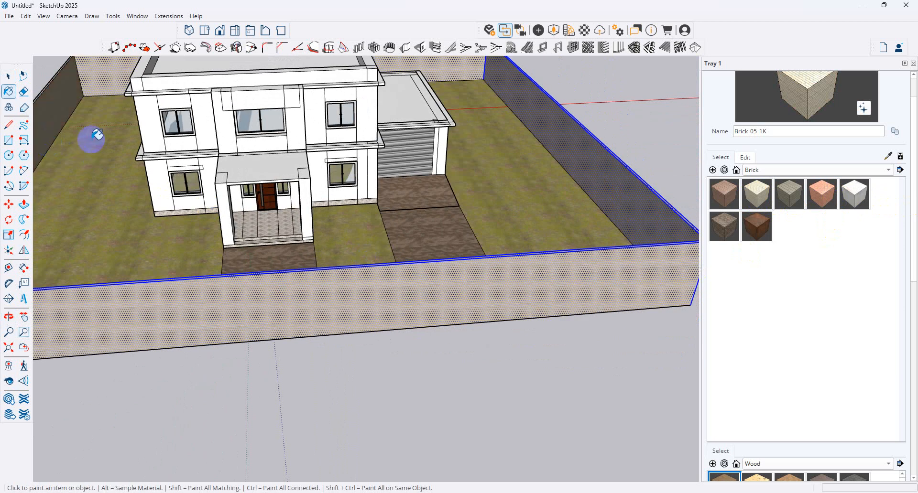
{"action": "scroll", "coordinate": [541, 244], "scroll_direction": "down", "scroll_amount": 5}
{"action": "middle_click_drag", "start_coordinate": [543, 248], "coordinate": [449, 246]}
{"action": "scroll", "coordinate": [550, 177], "scroll_direction": "up", "scroll_amount": 2}
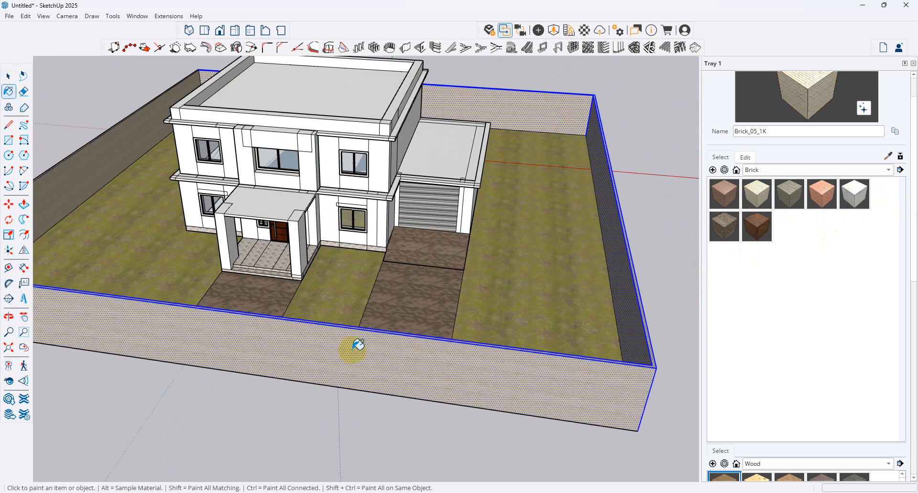
Step: Draw a rectangle about 16' by 5" on top of the front compound wall, starting at the porch walkway's outer edge
{"action": "mouse_move", "coordinate": [352, 350]}
{"action": "middle_mouse_down"}
{"action": "mouse_move", "coordinate": [455, 373]}
{"action": "mouse_move", "coordinate": [536, 359]}
{"action": "middle_mouse_up"}
{"action": "scroll", "coordinate": [422, 296], "scroll_direction": "down", "scroll_amount": 2}
{"action": "mouse_move", "coordinate": [310, 333]}
{"action": "middle_mouse_down"}
{"action": "mouse_move", "coordinate": [229, 342]}
{"action": "mouse_move", "coordinate": [233, 420]}
{"action": "middle_mouse_up"}
{"action": "left_click", "coordinate": [9, 139]}
{"action": "scroll", "coordinate": [248, 367], "scroll_direction": "up", "scroll_amount": 2}
{"action": "scroll", "coordinate": [248, 368], "scroll_direction": "up", "scroll_amount": 1}
{"action": "scroll", "coordinate": [259, 374], "scroll_direction": "down", "scroll_amount": 2}
{"action": "middle_click_drag", "start_coordinate": [394, 380], "coordinate": [367, 431]}
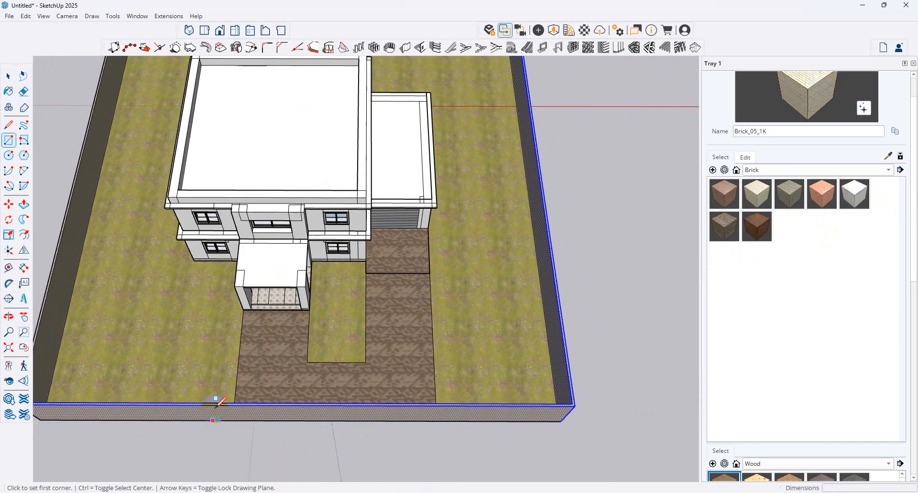
{"action": "left_click", "coordinate": [233, 405]}
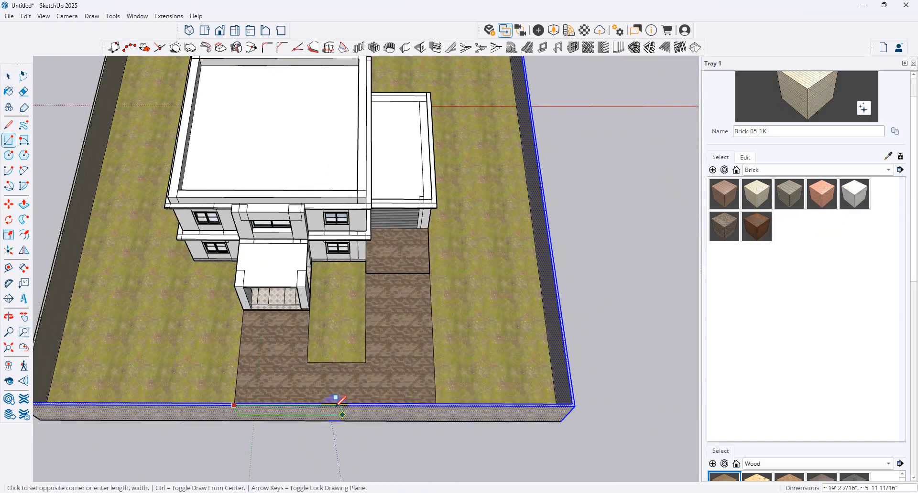
{"action": "scroll", "coordinate": [330, 405], "scroll_direction": "up", "scroll_amount": 3}
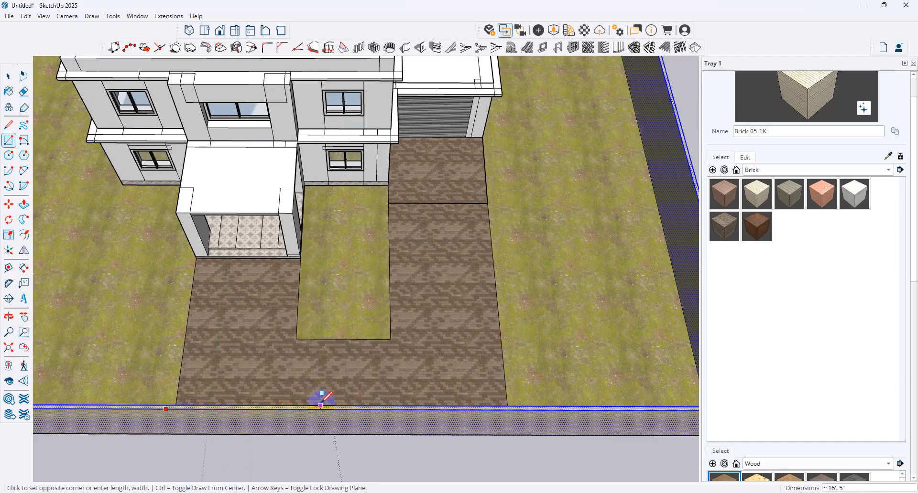
{"action": "left_click", "coordinate": [320, 405]}
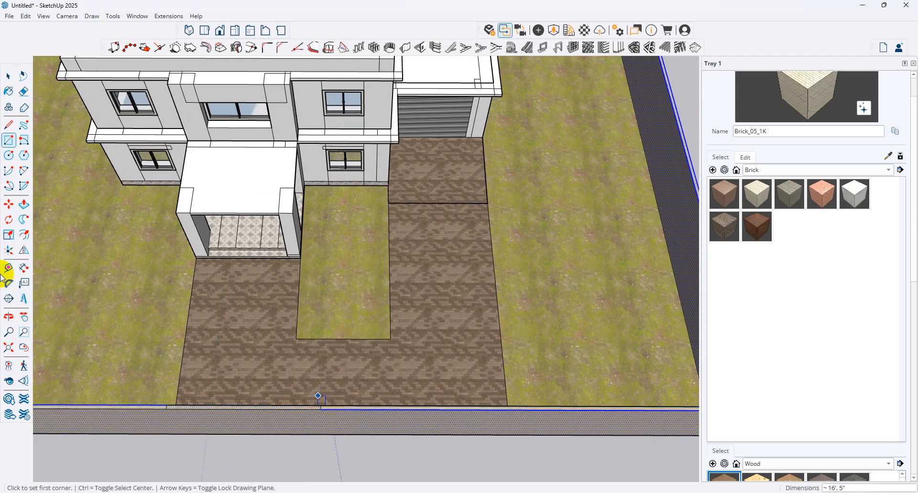
Step: Push the rectangle down 10' to cut a gate opening through the front compound wall
{"action": "left_click", "coordinate": [24, 205]}
{"action": "left_click", "coordinate": [252, 416]}
{"action": "left_click", "coordinate": [306, 439]}
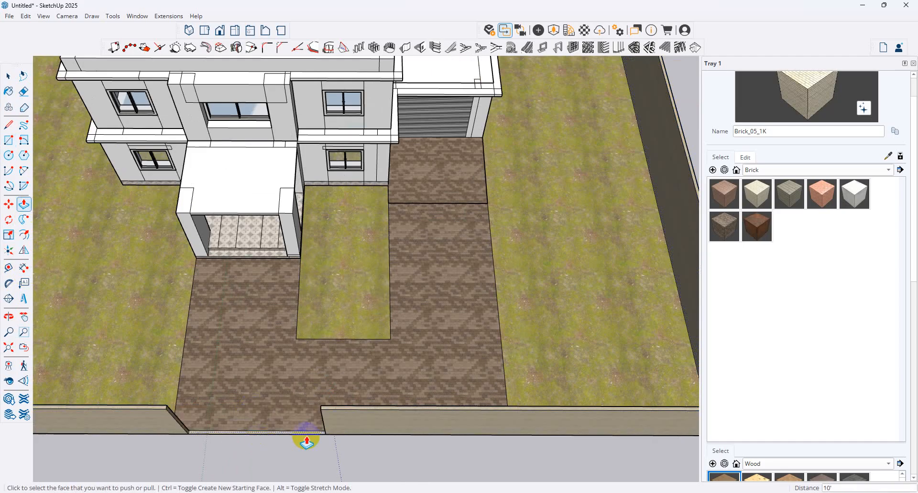
Step: Align the opening with the porch walkway by extending the garage-side wall end about 4' 7/8" and pushing the other end back about 1' 11 5/16"
{"action": "middle_click_drag", "start_coordinate": [306, 439], "coordinate": [471, 373]}
{"action": "left_click", "coordinate": [454, 369]}
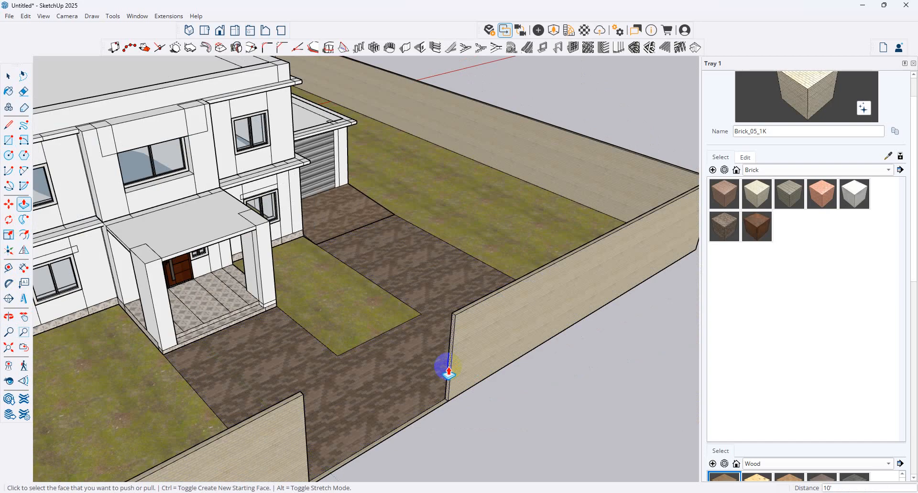
{"action": "left_click", "coordinate": [335, 356]}
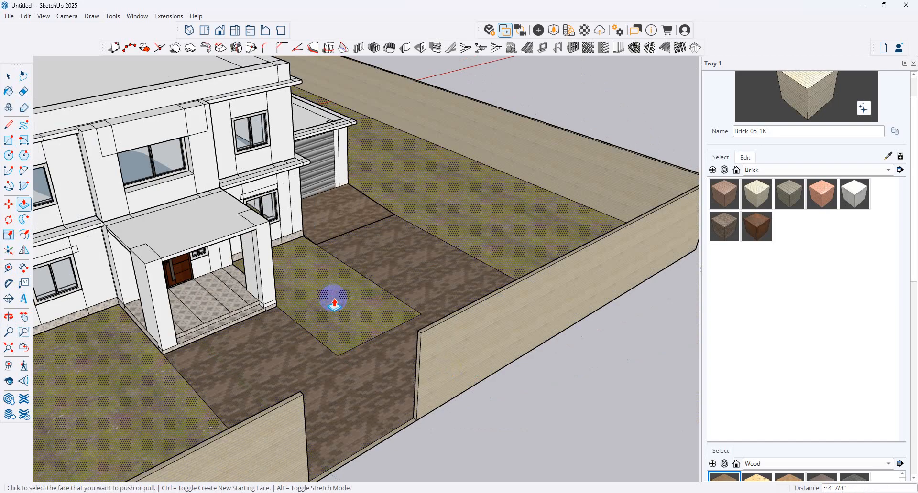
{"action": "middle_click_drag", "start_coordinate": [330, 299], "coordinate": [167, 364]}
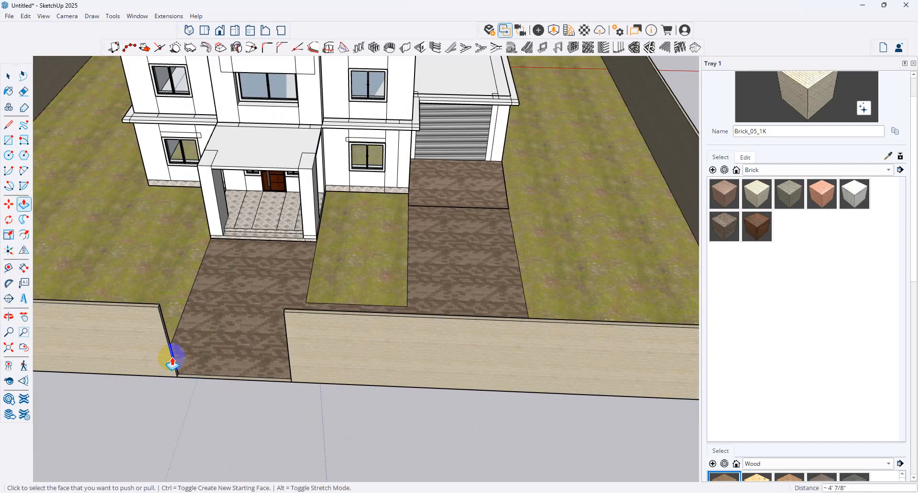
{"action": "left_click", "coordinate": [172, 362]}
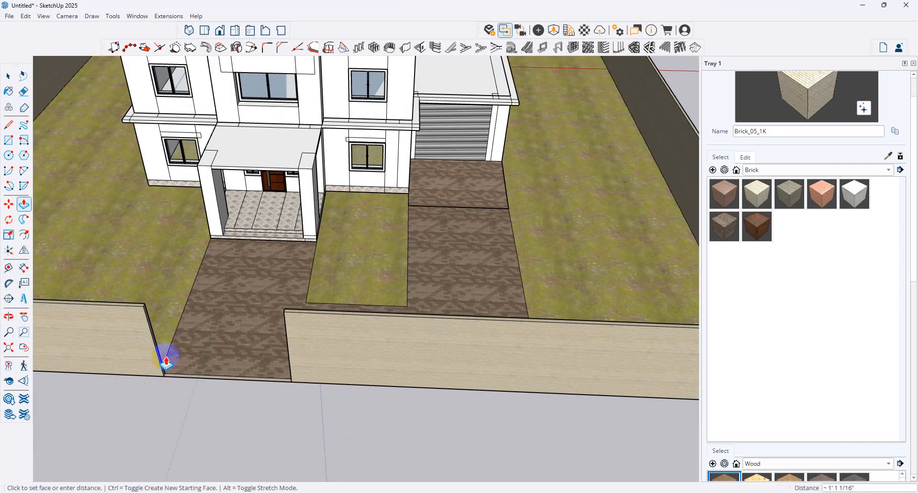
{"action": "left_click", "coordinate": [222, 295]}
Step: Examine the gate opening, the brick compound walls and the paved driveway from street level and from above
{"action": "scroll", "coordinate": [279, 314], "scroll_direction": "down", "scroll_amount": 3}
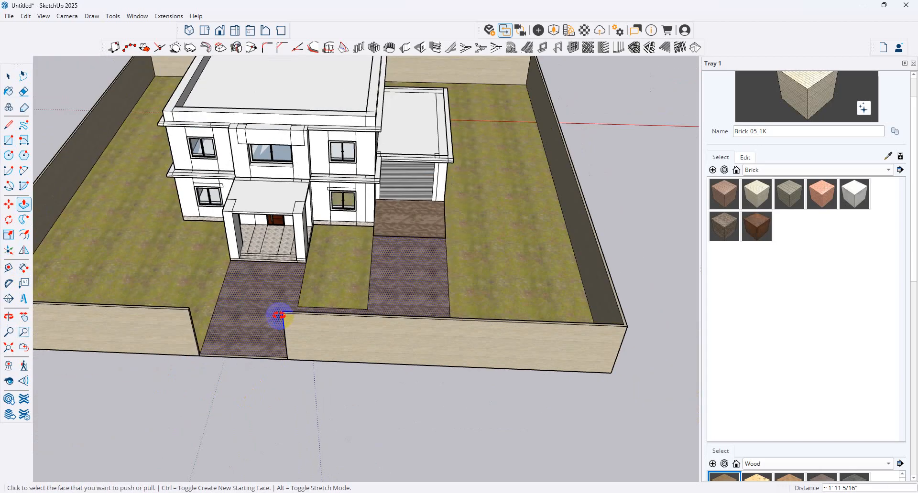
{"action": "middle_click_drag", "start_coordinate": [279, 314], "coordinate": [291, 310]}
{"action": "scroll", "coordinate": [291, 309], "scroll_direction": "up", "scroll_amount": 5}
{"action": "middle_click_drag", "start_coordinate": [331, 255], "coordinate": [329, 188]}
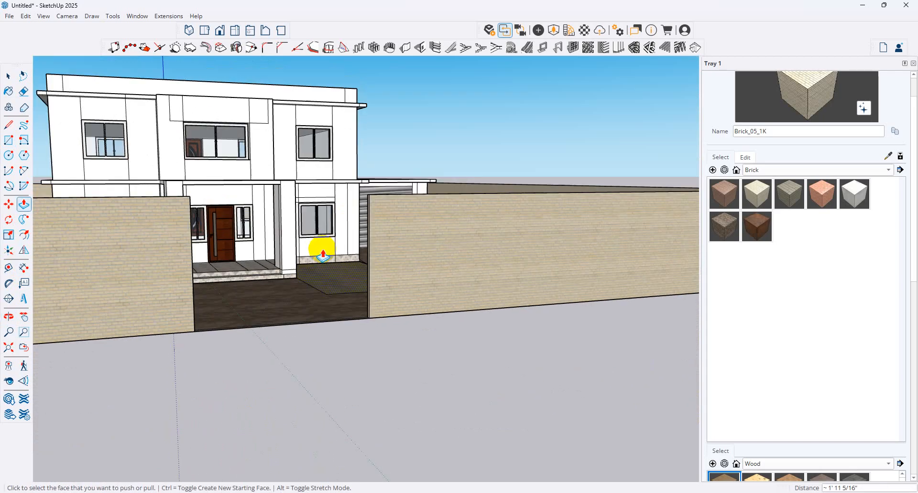
{"action": "scroll", "coordinate": [321, 249], "scroll_direction": "down", "scroll_amount": 3}
{"action": "middle_click_drag", "start_coordinate": [292, 248], "coordinate": [252, 332]}
{"action": "scroll", "coordinate": [253, 339], "scroll_direction": "down", "scroll_amount": 2}
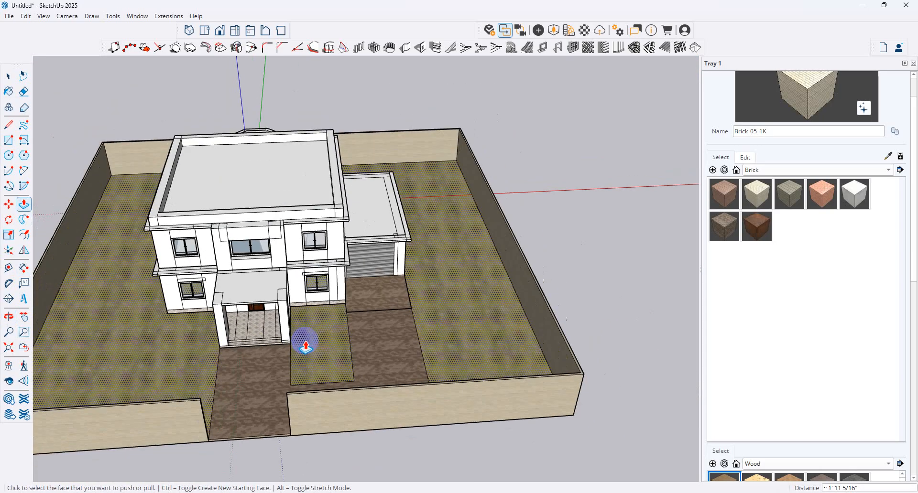
{"action": "scroll", "coordinate": [222, 349], "scroll_direction": "up", "scroll_amount": 5}
{"action": "scroll", "coordinate": [299, 368], "scroll_direction": "down", "scroll_amount": 2}
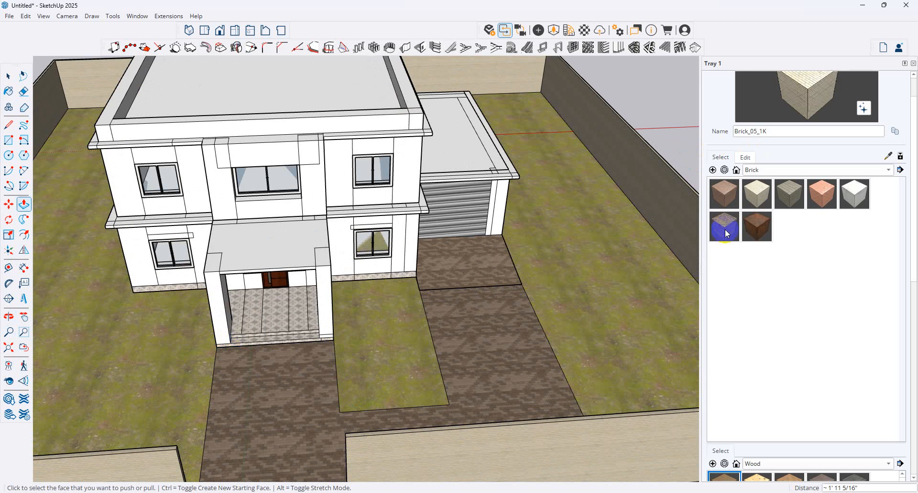
{"action": "scroll", "coordinate": [284, 153], "scroll_direction": "down", "scroll_amount": 1}
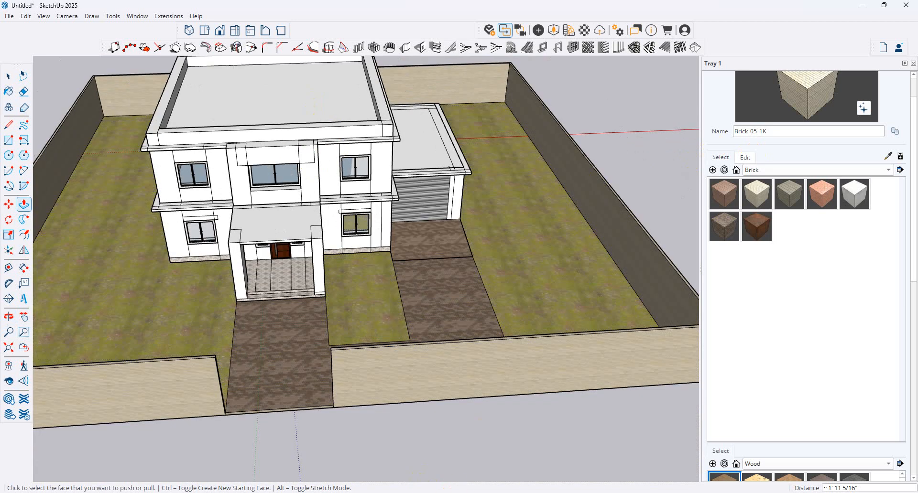
Step: Switch to 3D Warehouse in the browser and search the models for "gate"
{"action": "left_click", "coordinate": [471, 492]}
{"action": "left_click", "coordinate": [320, 8]}
{"action": "left_click_drag", "start_coordinate": [414, 71], "coordinate": [191, 70]}
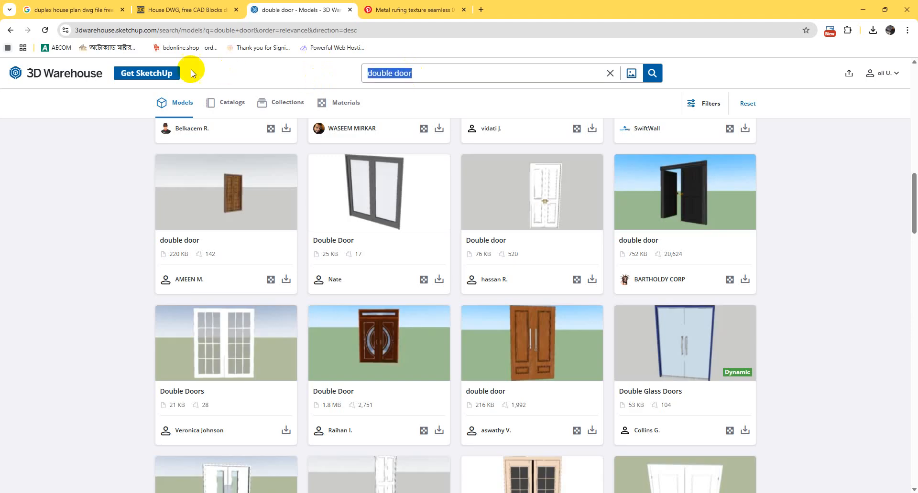
{"action": "key", "text": "Return"}
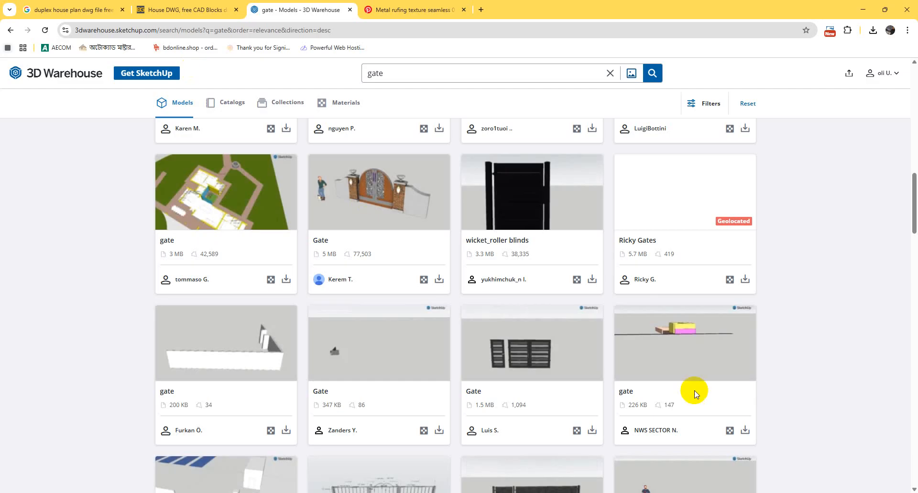
{"action": "scroll", "coordinate": [481, 234], "scroll_direction": "down", "scroll_amount": 3}
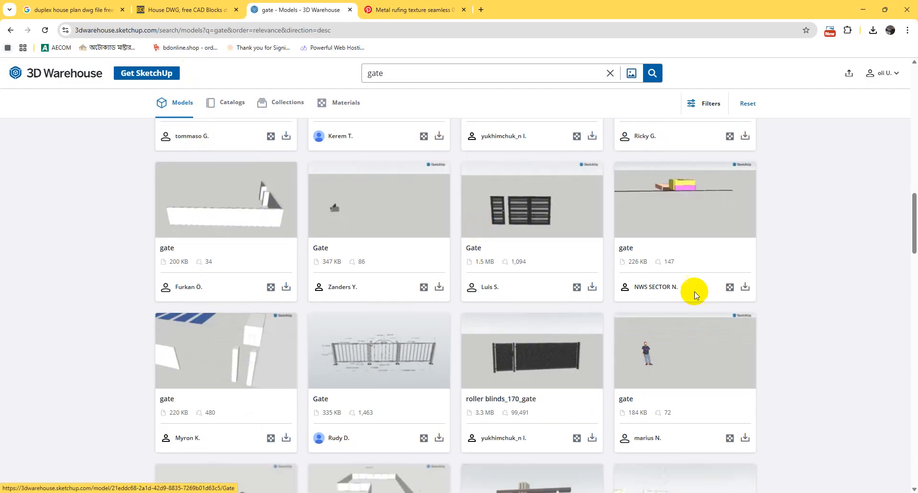
Step: Download the 1.5 MB black slatted Gate model as a SketchUp file and return to SketchUp
{"action": "left_click", "coordinate": [592, 289]}
{"action": "left_click", "coordinate": [604, 308]}
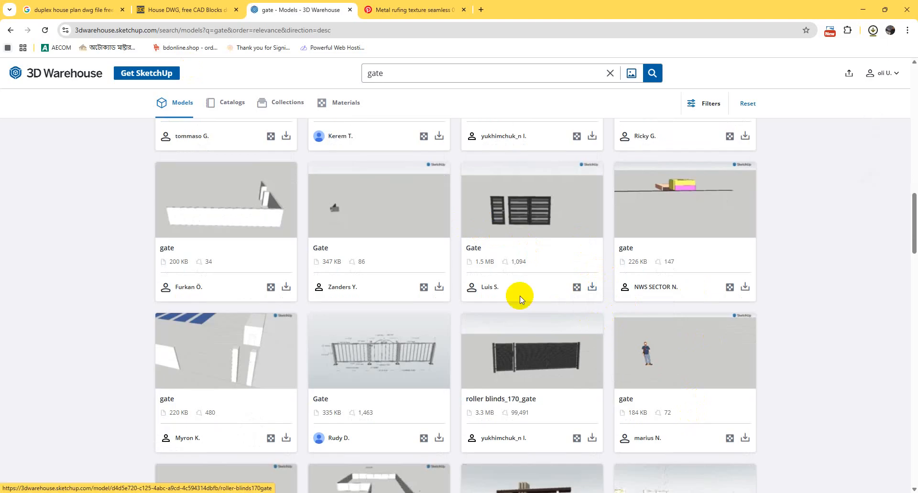
{"action": "scroll", "coordinate": [520, 296], "scroll_direction": "down", "scroll_amount": 7}
{"action": "scroll", "coordinate": [518, 298], "scroll_direction": "down", "scroll_amount": 2}
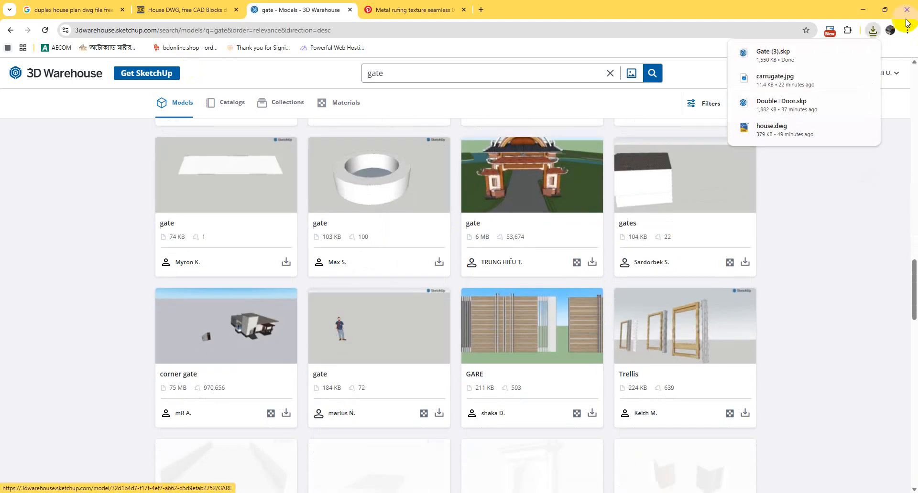
{"action": "left_click", "coordinate": [862, 10]}
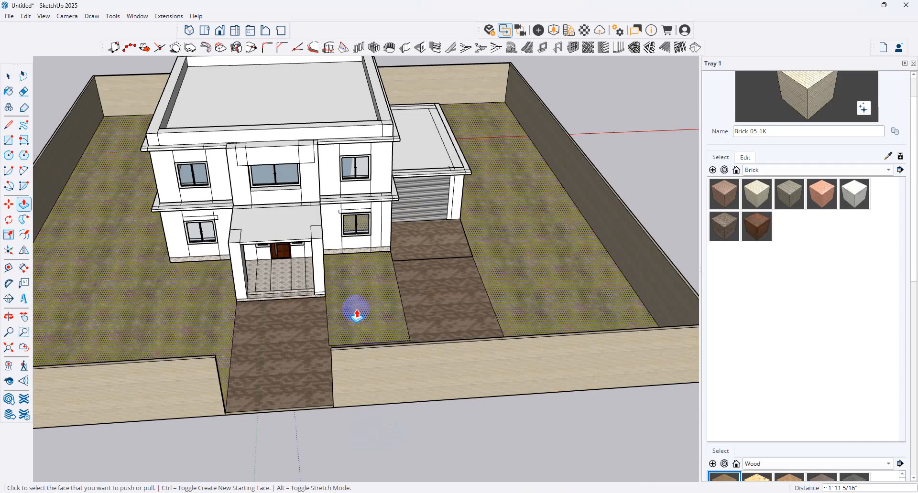
Step: Import the downloaded gate SketchUp model from the Downloads folder
{"action": "left_click", "coordinate": [11, 13]}
{"action": "left_click", "coordinate": [37, 143]}
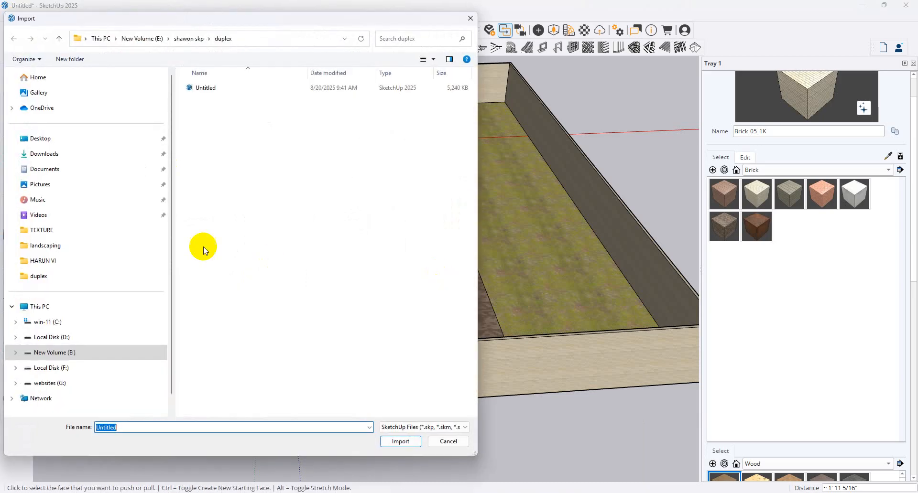
{"action": "left_click", "coordinate": [66, 154]}
{"action": "left_click", "coordinate": [213, 133]}
{"action": "double_click", "coordinate": [212, 130]}
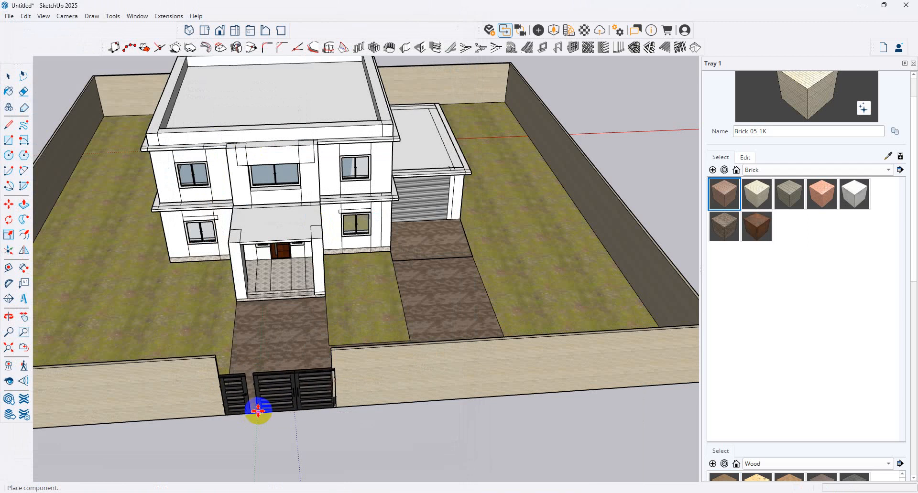
Step: Place the gate in the front wall opening and shift it about 4 9/16" to meet the garage-side wall end
{"action": "left_click", "coordinate": [258, 410]}
{"action": "scroll", "coordinate": [341, 411], "scroll_direction": "up", "scroll_amount": 2}
{"action": "left_click", "coordinate": [338, 409]}
{"action": "left_click", "coordinate": [331, 407]}
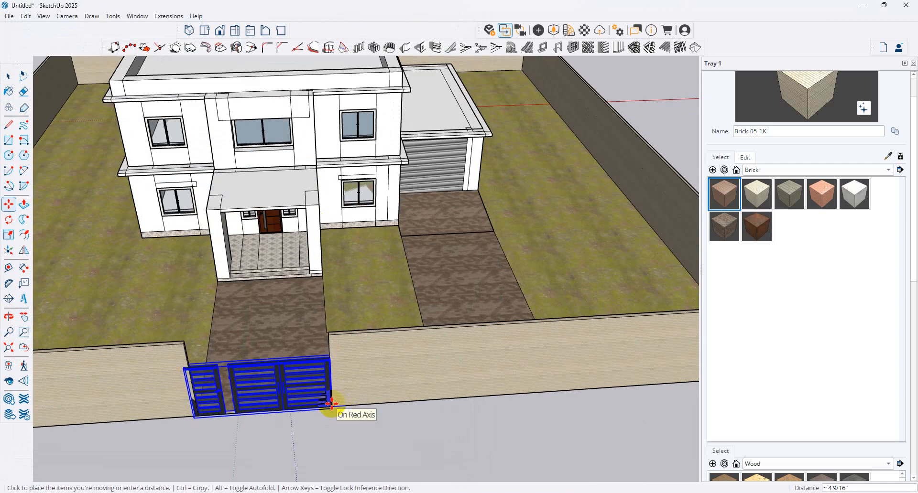
Step: Scale the gate to about 0.97 in width to fit the opening and to 1.20 in height
{"action": "left_click", "coordinate": [8, 234]}
{"action": "scroll", "coordinate": [200, 410], "scroll_direction": "up", "scroll_amount": 3}
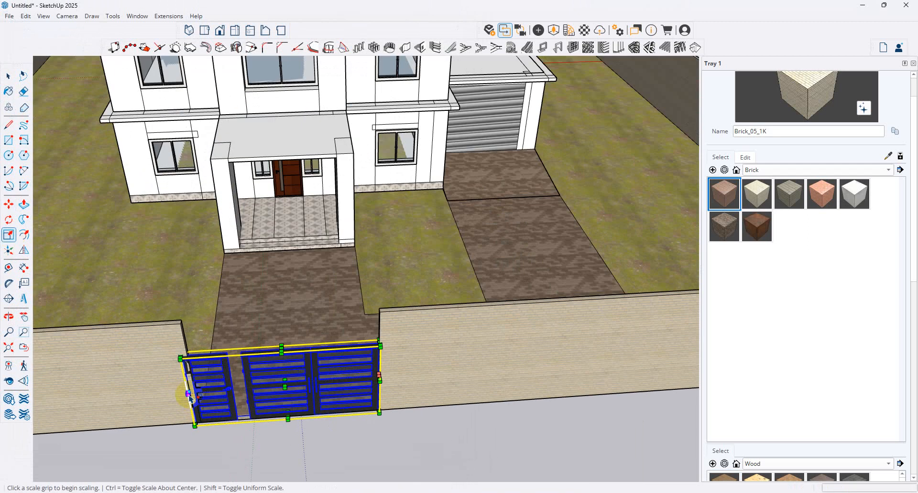
{"action": "left_click", "coordinate": [189, 389]}
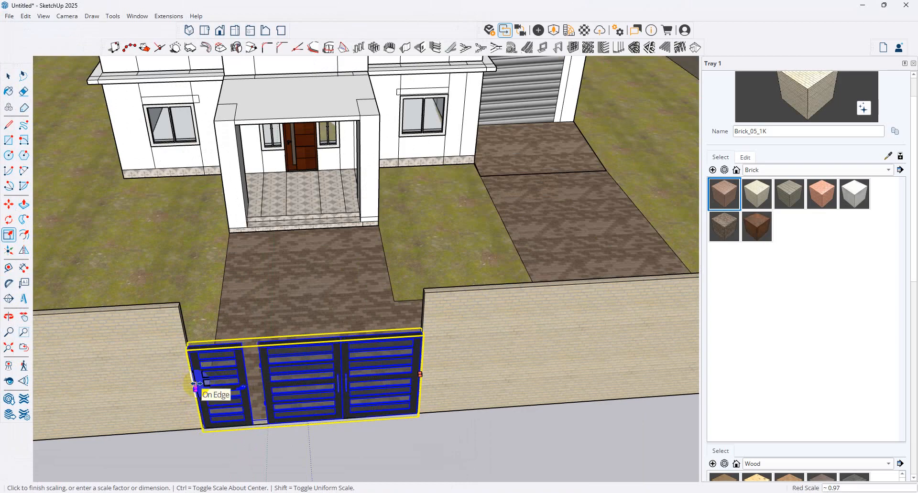
{"action": "left_click", "coordinate": [196, 384]}
{"action": "left_click", "coordinate": [307, 338]}
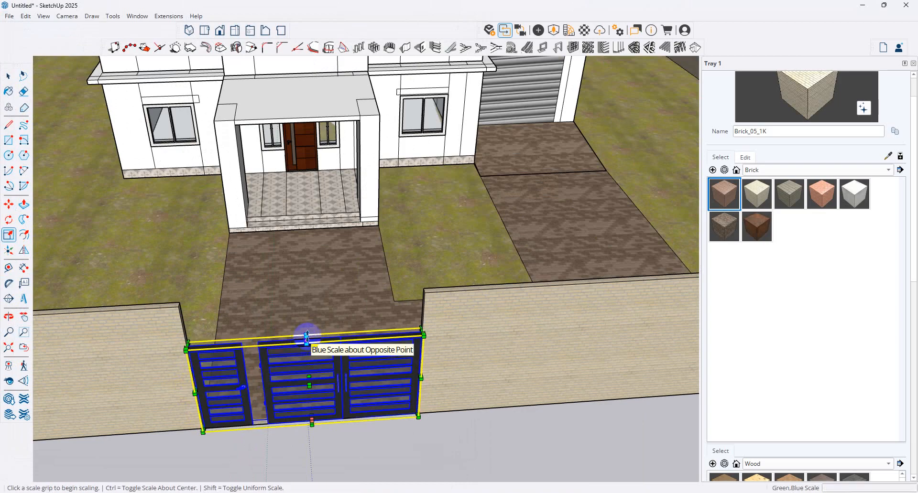
{"action": "left_click", "coordinate": [301, 325]}
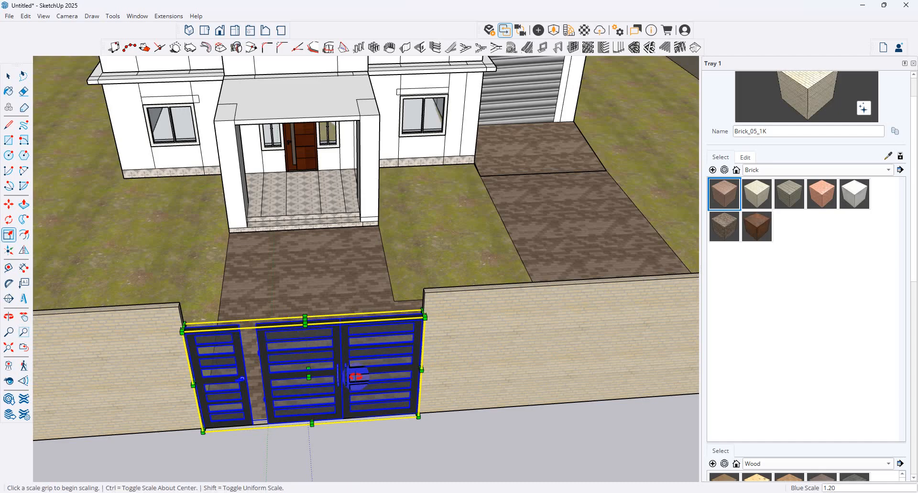
Step: Try scaling the gate's height by a further 1.10 and undo it
{"action": "middle_click_drag", "start_coordinate": [306, 330], "coordinate": [204, 363]}
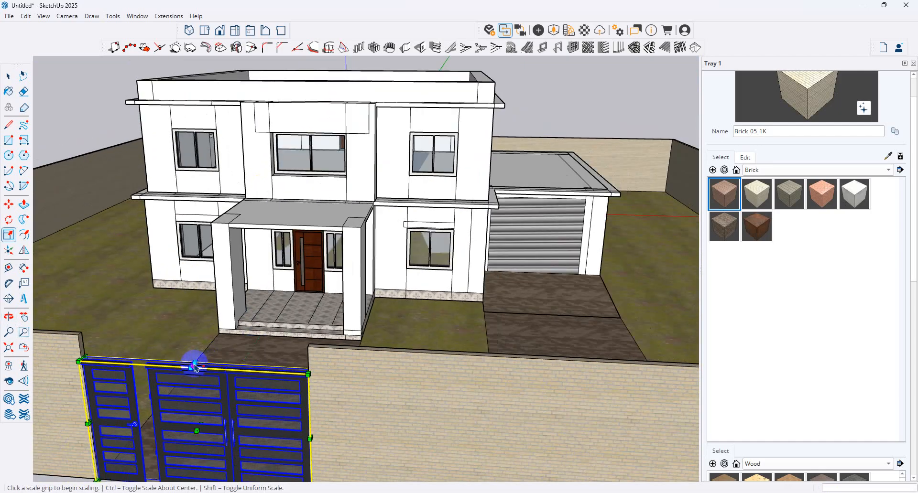
{"action": "left_click_drag", "start_coordinate": [194, 365], "coordinate": [191, 353]}
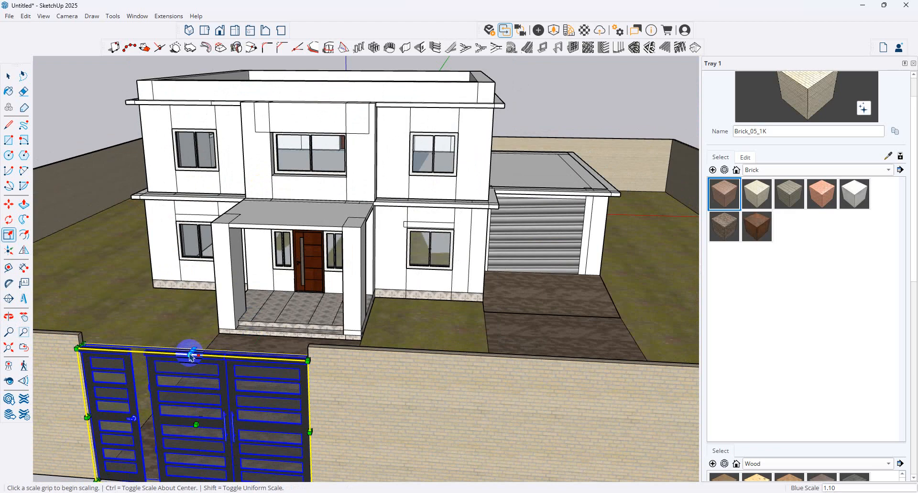
{"action": "key", "text": "ctrl+z"}
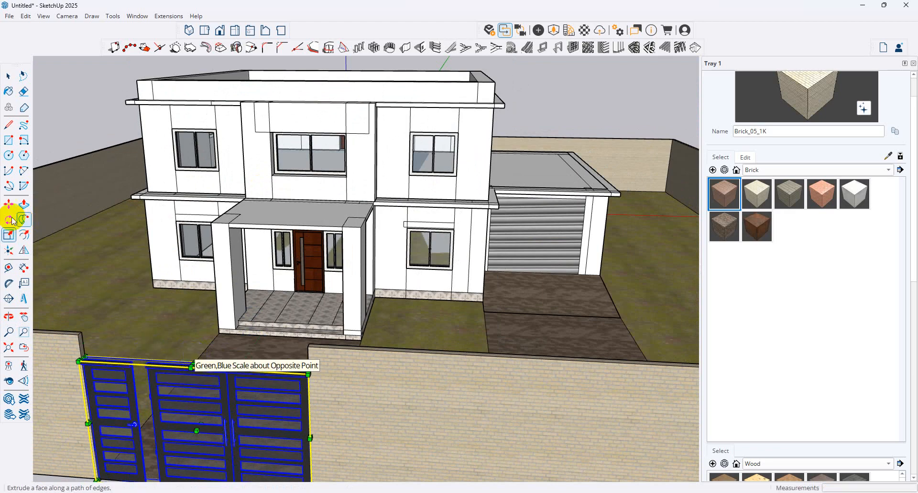
Step: Draw a pillar base rectangle about 11 7/8" by 11 13/16" on the ground at the gap between the small and double gates
{"action": "left_click", "coordinate": [9, 186]}
{"action": "left_click", "coordinate": [8, 141]}
{"action": "scroll", "coordinate": [390, 214], "scroll_direction": "down", "scroll_amount": 4}
{"action": "middle_click_drag", "start_coordinate": [331, 260], "coordinate": [369, 334]}
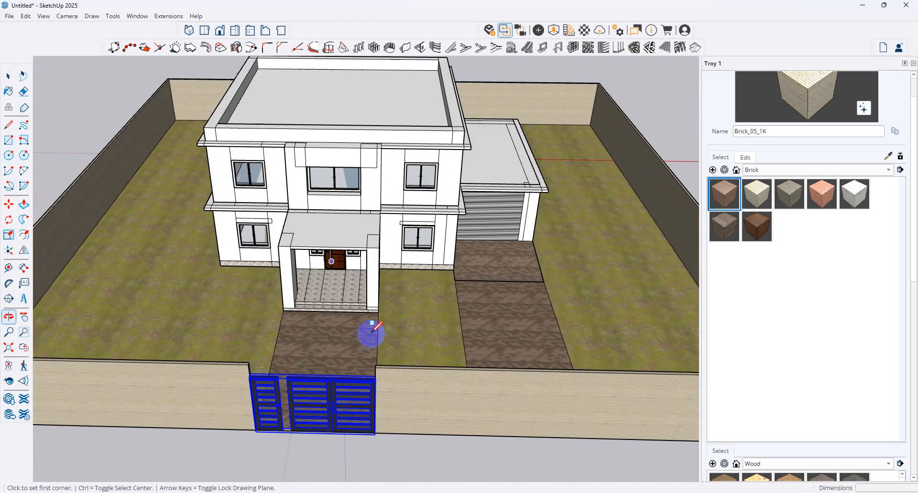
{"action": "scroll", "coordinate": [291, 434], "scroll_direction": "up", "scroll_amount": 6}
{"action": "left_click", "coordinate": [275, 420]}
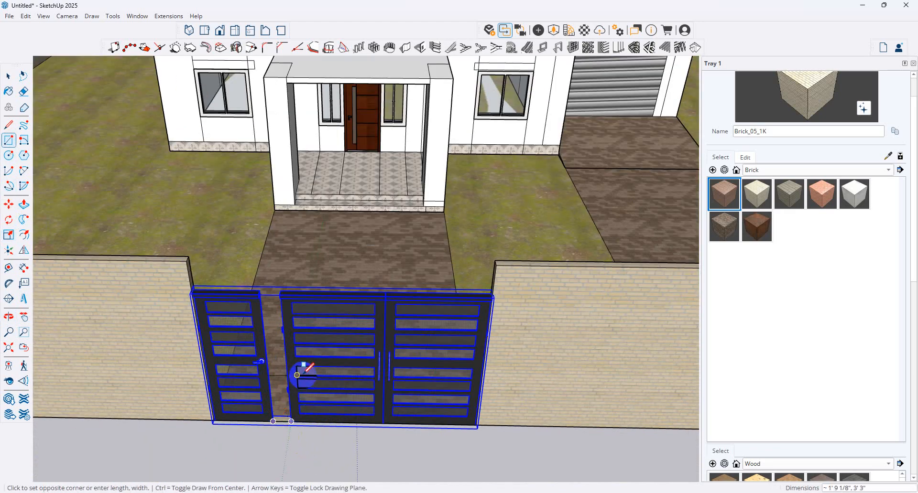
{"action": "middle_click_drag", "start_coordinate": [303, 374], "coordinate": [329, 439]}
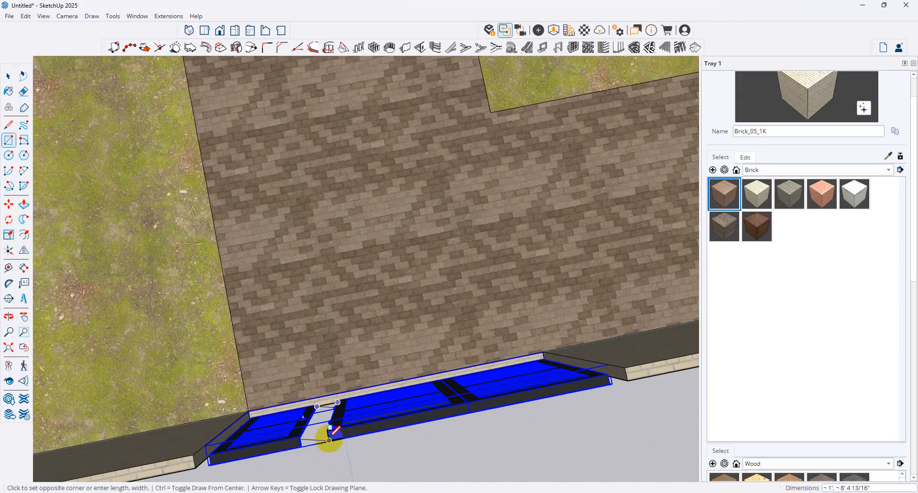
{"action": "left_click", "coordinate": [328, 439]}
{"action": "mouse_move", "coordinate": [329, 402]}
{"action": "middle_mouse_down"}
{"action": "mouse_move", "coordinate": [328, 433]}
{"action": "mouse_move", "coordinate": [331, 308]}
{"action": "mouse_move", "coordinate": [322, 400]}
{"action": "middle_mouse_up"}
{"action": "scroll", "coordinate": [314, 420], "scroll_direction": "up", "scroll_amount": 3}
{"action": "left_click", "coordinate": [305, 422]}
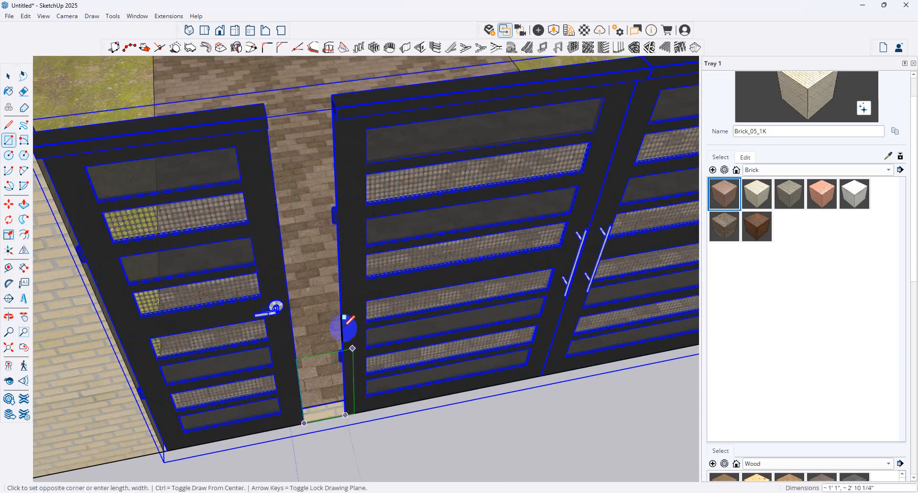
{"action": "middle_click_drag", "start_coordinate": [344, 328], "coordinate": [399, 336]}
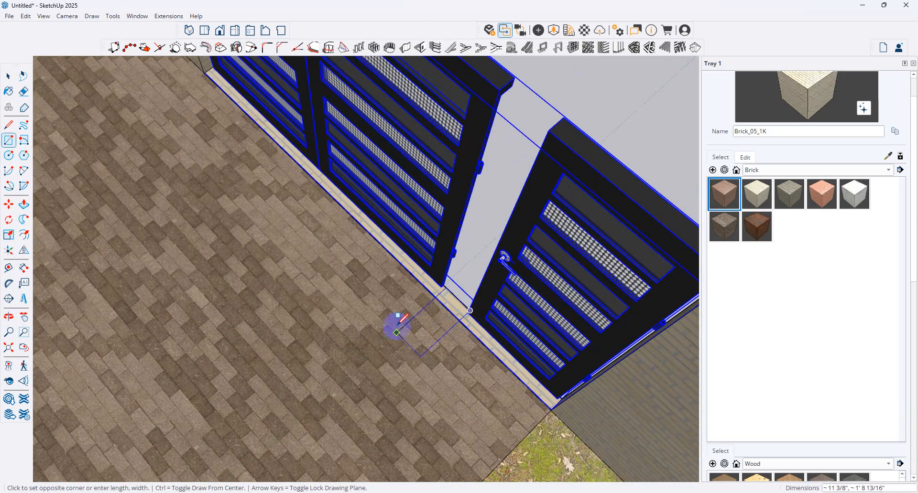
{"action": "left_click", "coordinate": [416, 308]}
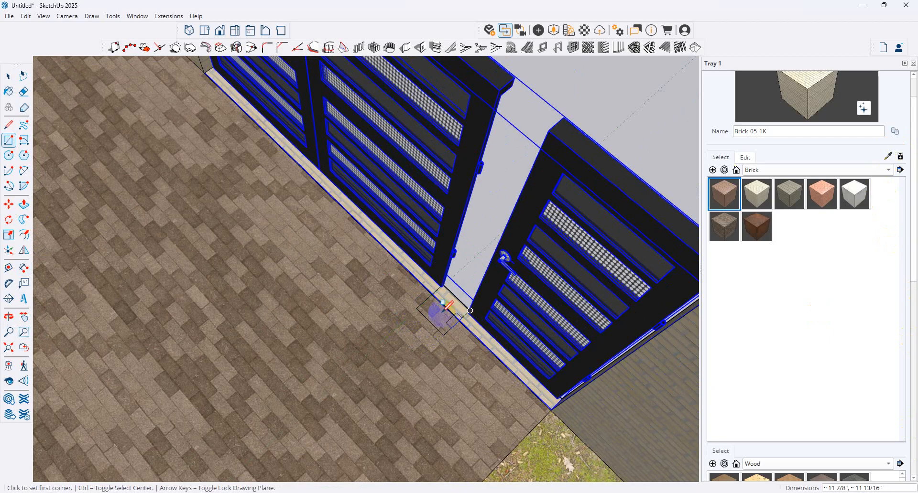
Step: Sample the brick material from the strip under the gate and paint the pillar base with it
{"action": "left_click", "coordinate": [888, 156]}
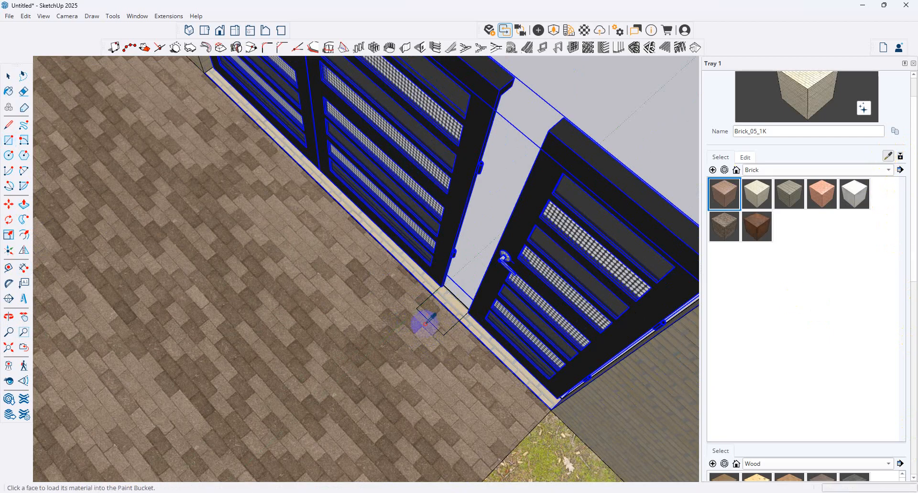
{"action": "left_click", "coordinate": [454, 300]}
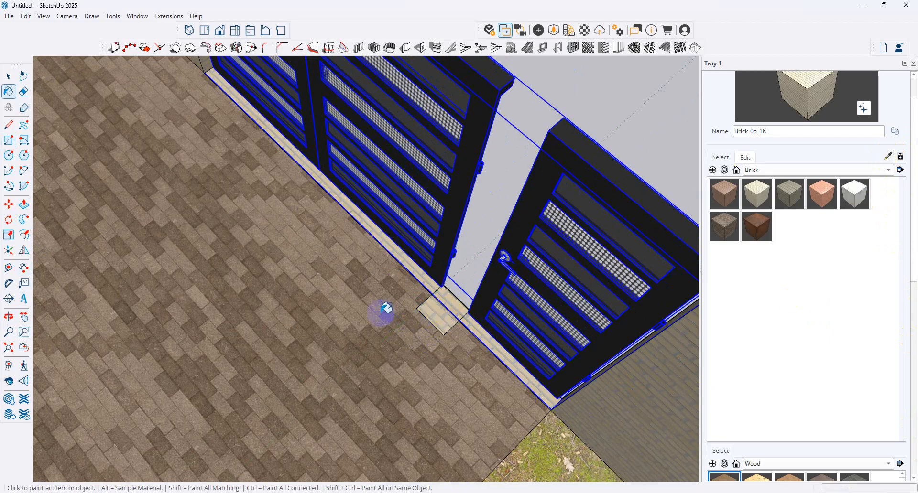
{"action": "scroll", "coordinate": [386, 308], "scroll_direction": "down", "scroll_amount": 2}
Step: Extrude the pillar base up to the top of the gate and raise the pillar about 1' 7 3/16" higher
{"action": "left_click", "coordinate": [24, 205]}
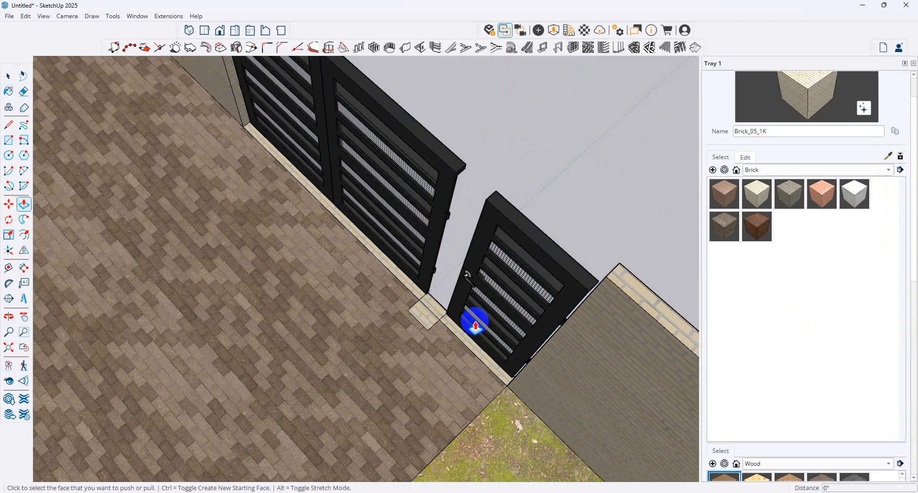
{"action": "left_click", "coordinate": [426, 319]}
{"action": "left_click", "coordinate": [492, 205]}
{"action": "middle_click_drag", "start_coordinate": [334, 216], "coordinate": [184, 231]}
{"action": "left_click", "coordinate": [300, 235]}
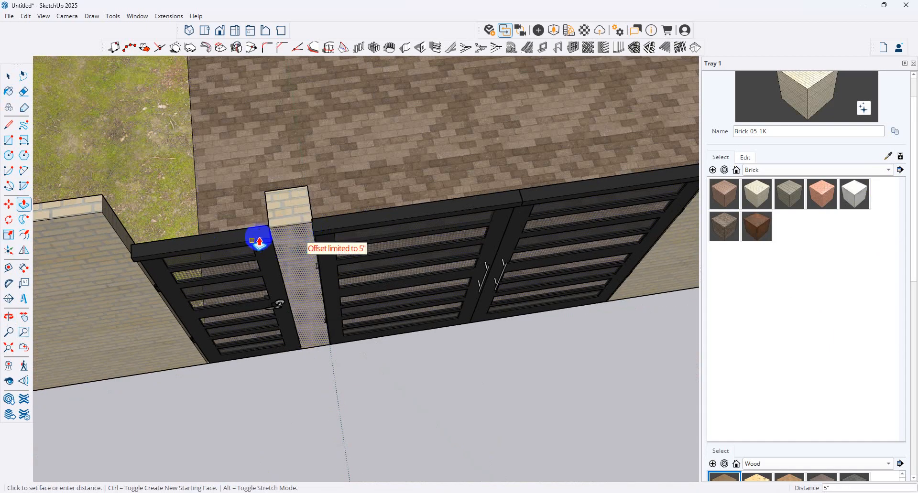
{"action": "key", "text": "Escape"}
{"action": "left_click", "coordinate": [293, 211]}
{"action": "left_click", "coordinate": [161, 201]}
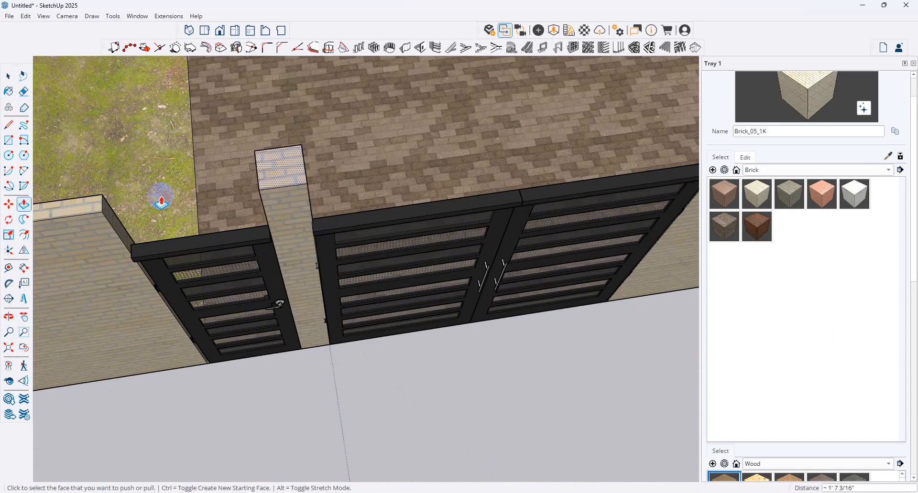
{"action": "middle_click_drag", "start_coordinate": [161, 201], "coordinate": [417, 263]}
Step: Copy the brick pillar about 10' 10" to the garage-side end of the double gate
{"action": "left_click", "coordinate": [11, 76]}
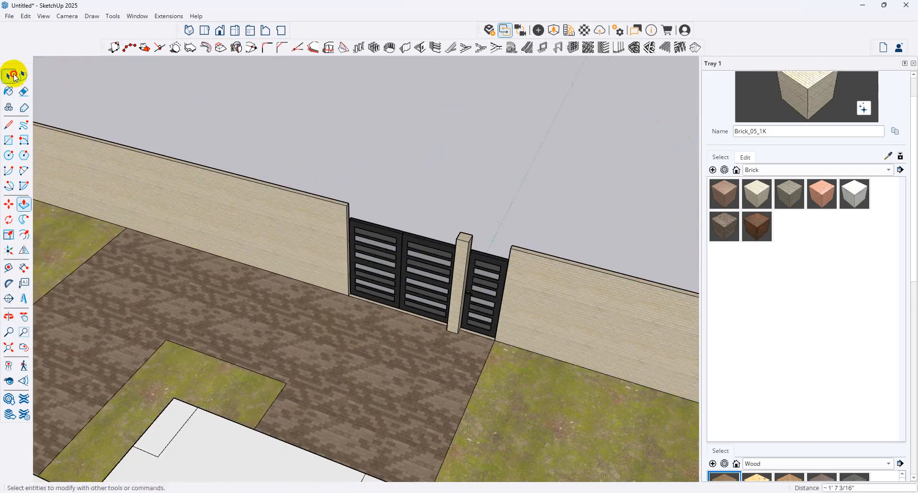
{"action": "middle_click_drag", "start_coordinate": [508, 266], "coordinate": [501, 208]}
{"action": "left_click_drag", "start_coordinate": [495, 202], "coordinate": [445, 224]}
{"action": "middle_click_drag", "start_coordinate": [492, 188], "coordinate": [301, 230]}
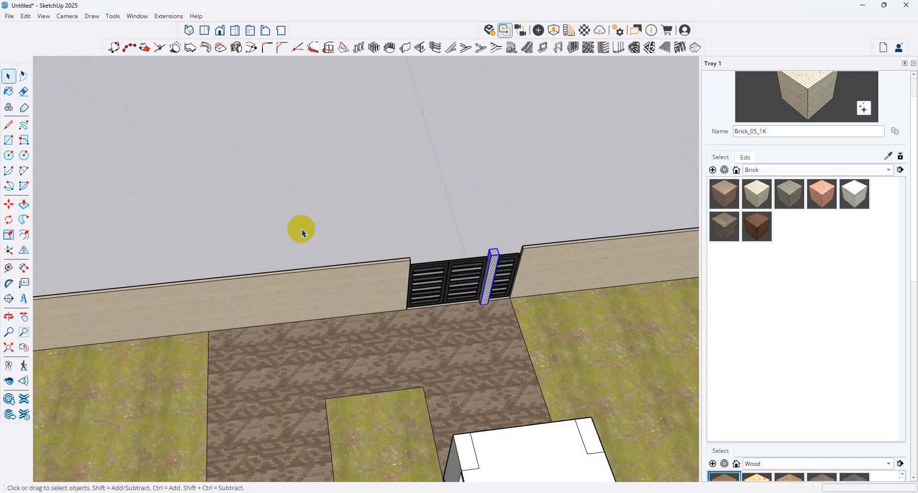
{"action": "left_click", "coordinate": [10, 205]}
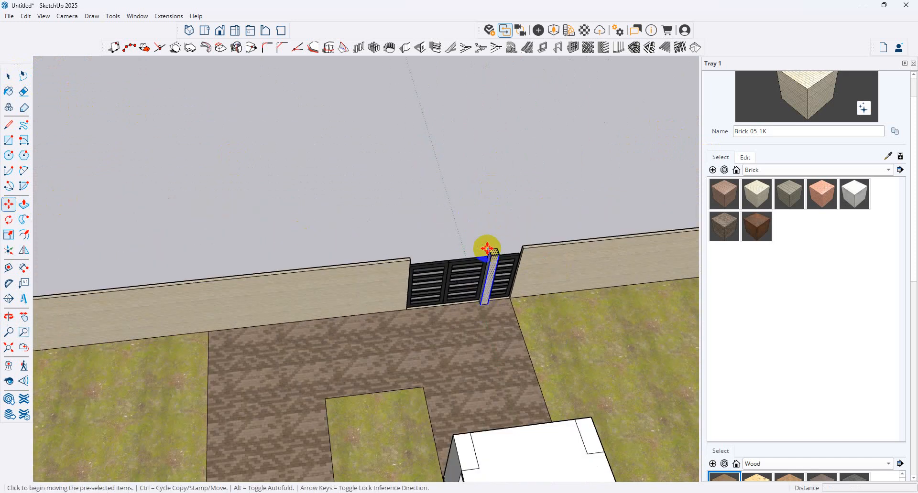
{"action": "left_click", "coordinate": [487, 249]}
{"action": "key", "text": "ctrl"}
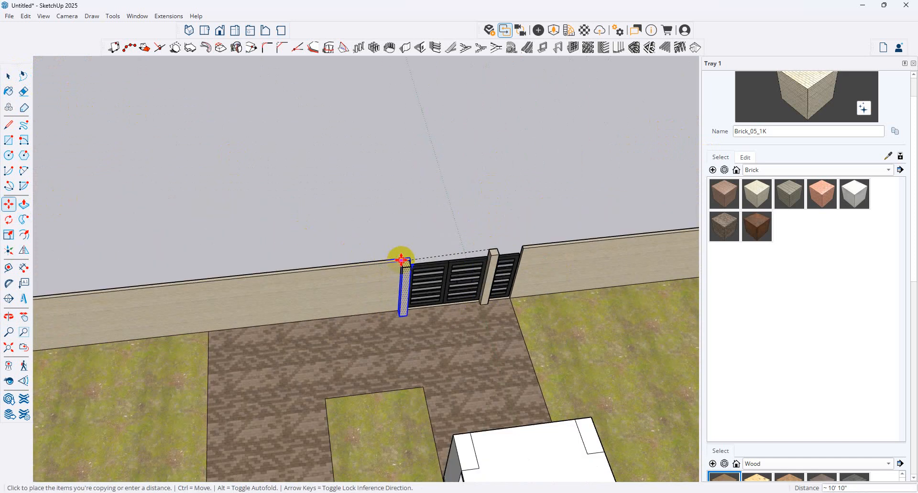
{"action": "left_click", "coordinate": [401, 261]}
{"action": "scroll", "coordinate": [404, 260], "scroll_direction": "up", "scroll_amount": 3}
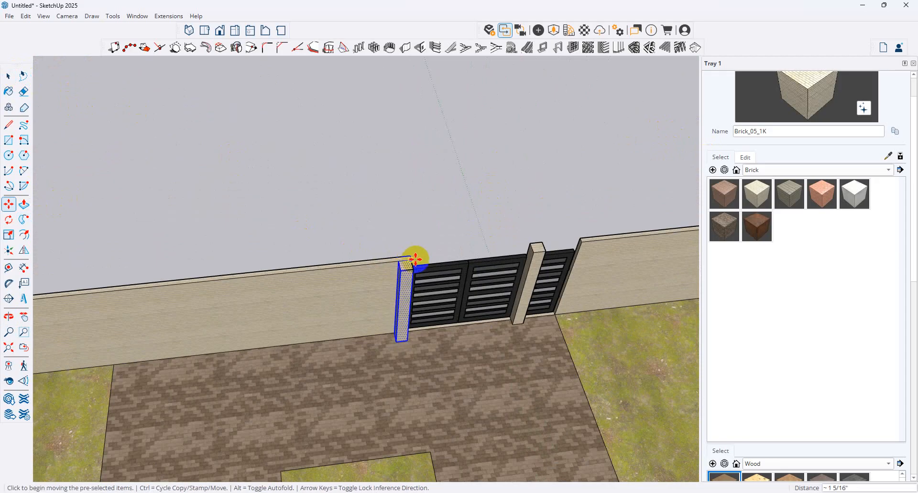
Step: Copy the pillar about 47' 9 5/16" along the front wall to the garage-side corner, dividing the distance with /3
{"action": "key", "text": "ctrl"}
{"action": "left_click", "coordinate": [415, 259]}
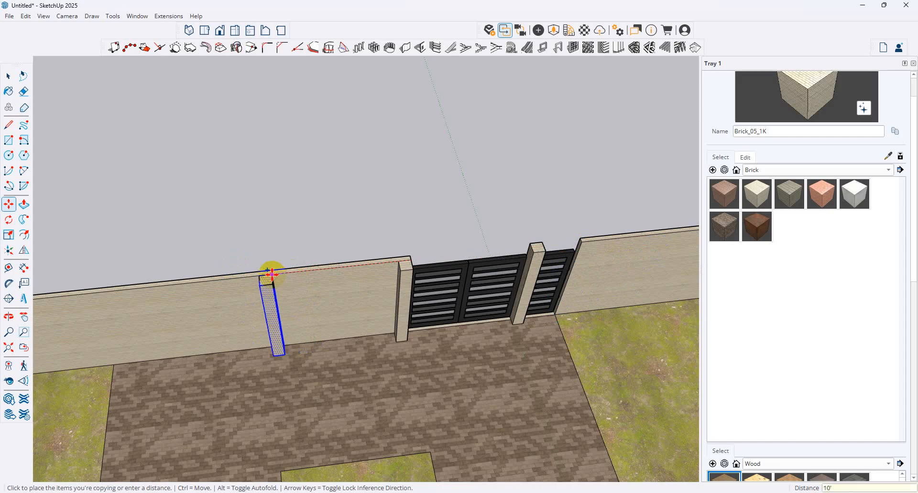
{"action": "scroll", "coordinate": [478, 287], "scroll_direction": "down", "scroll_amount": 8}
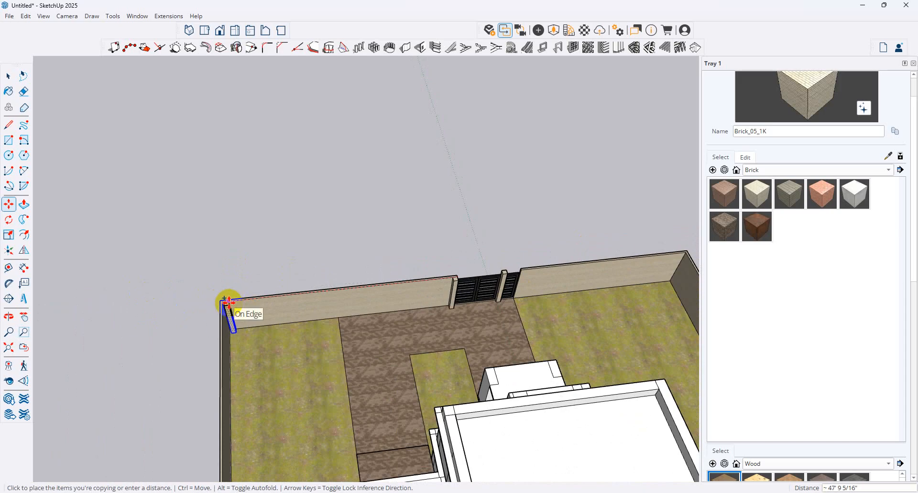
{"action": "left_click", "coordinate": [228, 303]}
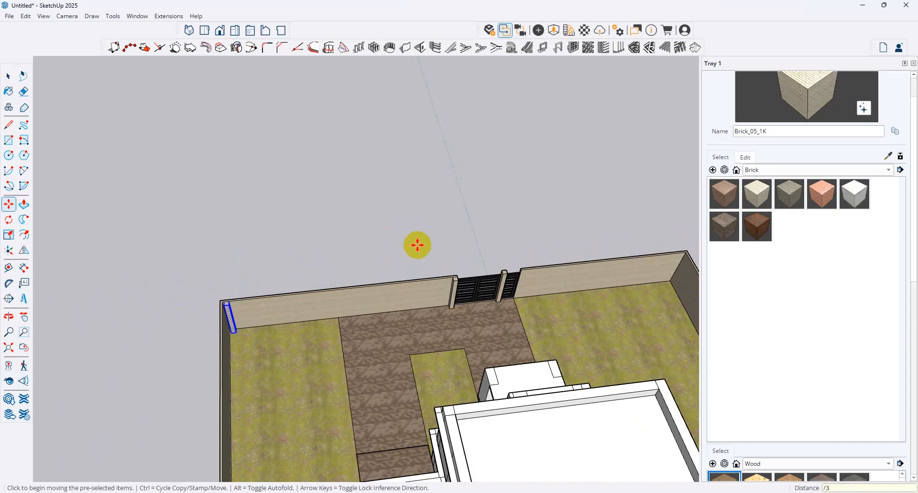
{"action": "key", "text": "ctrl+t"}
{"action": "scroll", "coordinate": [454, 204], "scroll_direction": "down", "scroll_amount": 2}
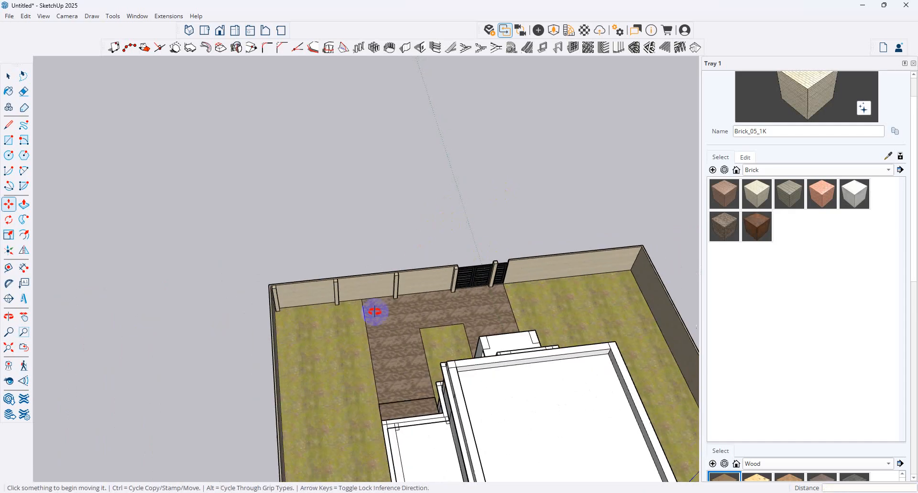
Step: Move the last pillar into the inner corner of the compound wall on the garage side
{"action": "middle_click_drag", "start_coordinate": [375, 313], "coordinate": [128, 351]}
{"action": "scroll", "coordinate": [292, 152], "scroll_direction": "up", "scroll_amount": 4}
{"action": "scroll", "coordinate": [354, 230], "scroll_direction": "up", "scroll_amount": 5}
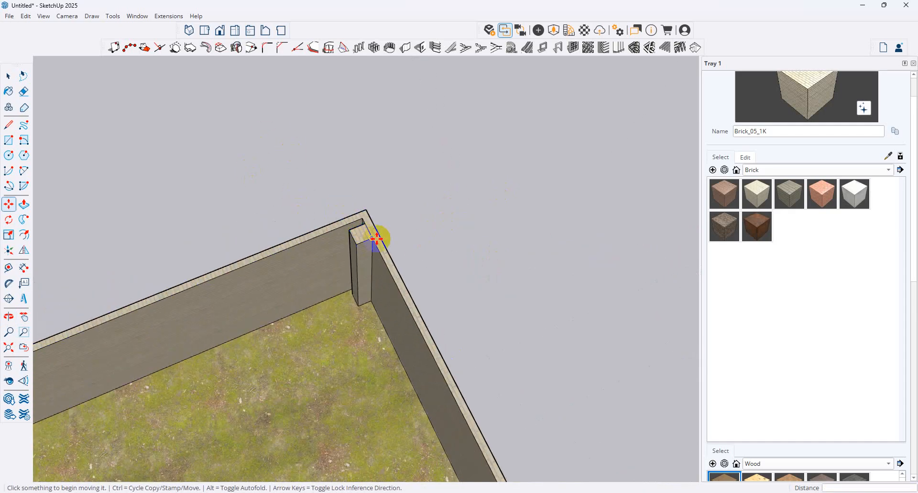
{"action": "key", "text": "space"}
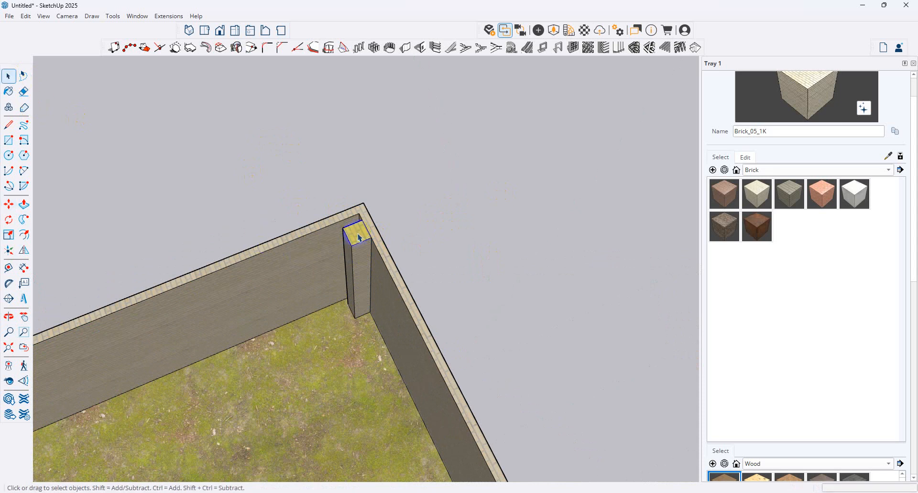
{"action": "scroll", "coordinate": [354, 262], "scroll_direction": "up", "scroll_amount": 2}
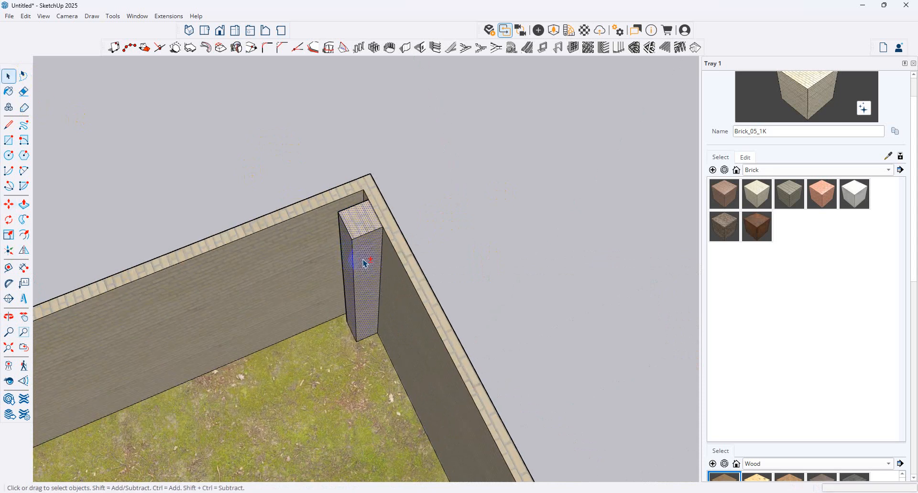
{"action": "middle_click_drag", "start_coordinate": [365, 263], "coordinate": [382, 215]}
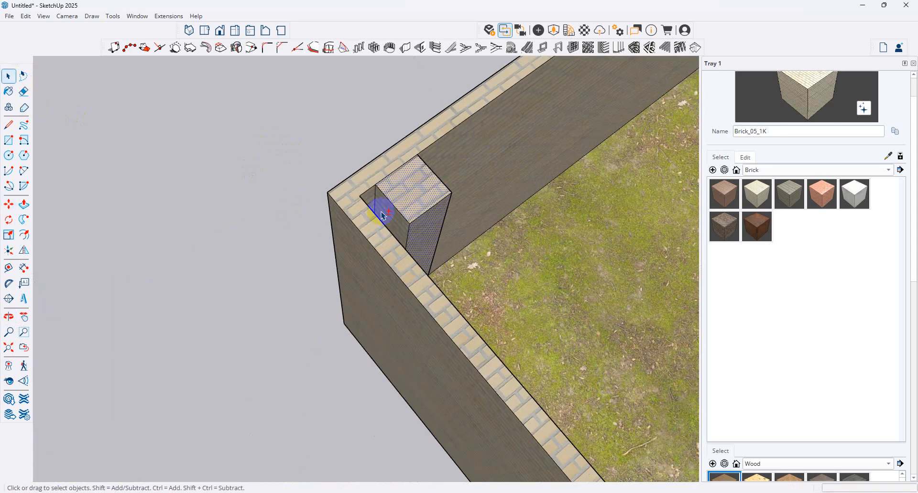
{"action": "left_click", "coordinate": [2, 205]}
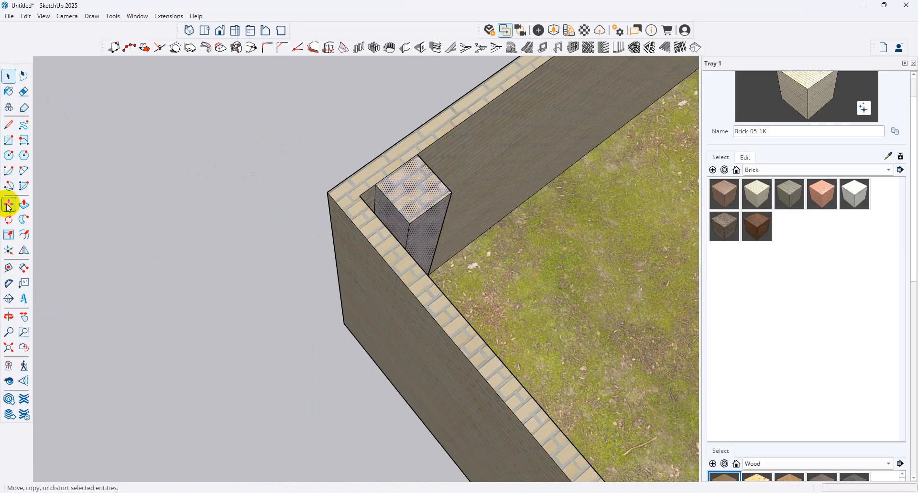
{"action": "left_click_drag", "start_coordinate": [375, 186], "coordinate": [323, 189]}
{"action": "left_click", "coordinate": [359, 196]}
Step: Try to copy the corner pillar along the compound wall
{"action": "scroll", "coordinate": [293, 196], "scroll_direction": "down", "scroll_amount": 1}
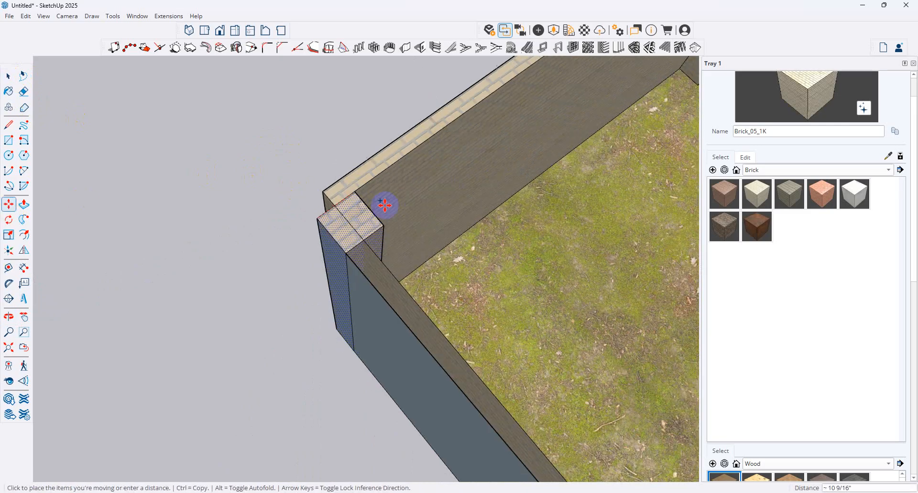
{"action": "key", "text": "ctrl"}
{"action": "scroll", "coordinate": [478, 287], "scroll_direction": "down", "scroll_amount": 6}
{"action": "scroll", "coordinate": [389, 195], "scroll_direction": "down", "scroll_amount": 8}
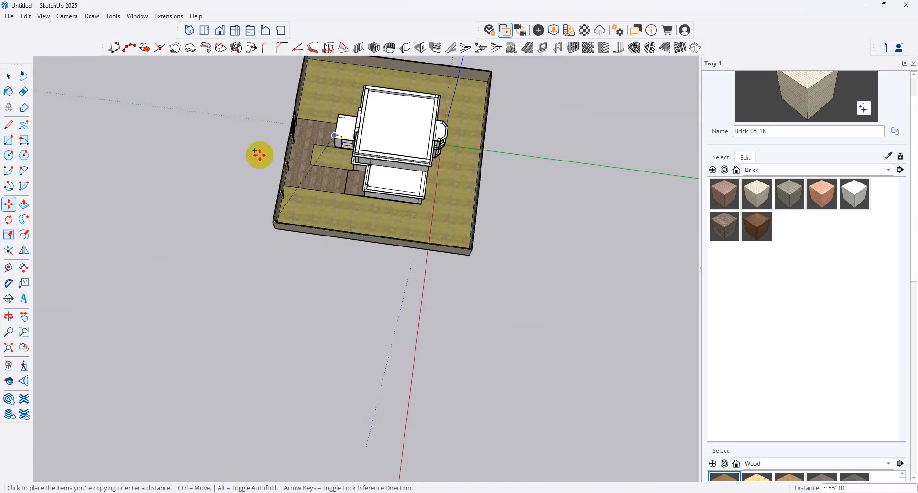
{"action": "left_click", "coordinate": [258, 218]}
{"action": "scroll", "coordinate": [259, 219], "scroll_direction": "up", "scroll_amount": 6}
{"action": "scroll", "coordinate": [260, 216], "scroll_direction": "up", "scroll_amount": 2}
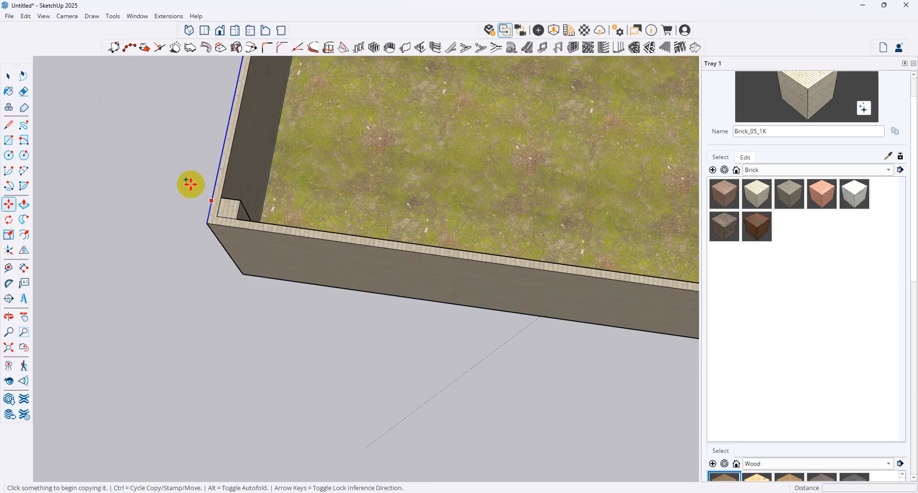
Step: Copy the front corner pillar along the side wall to the rear corner, dividing the span into 7 equally spaced copies (/7x)
{"action": "left_click", "coordinate": [8, 76]}
{"action": "left_click", "coordinate": [234, 207]}
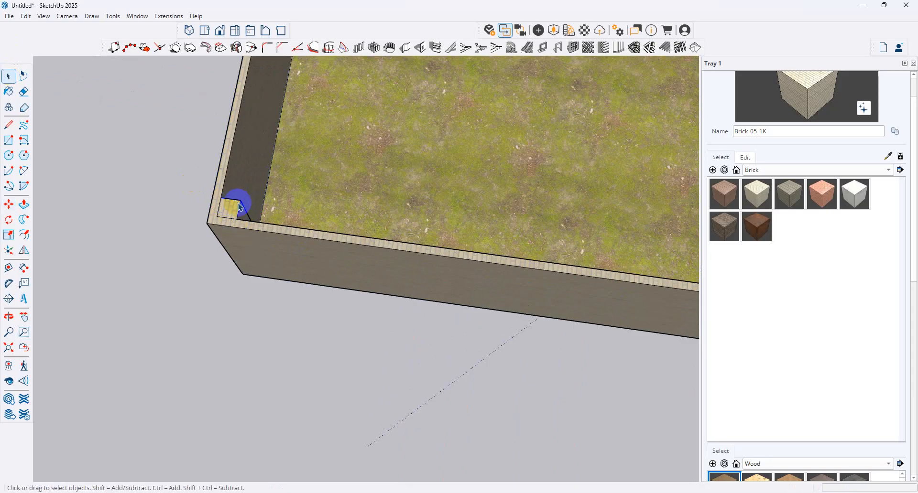
{"action": "middle_click_drag", "start_coordinate": [289, 209], "coordinate": [416, 138]}
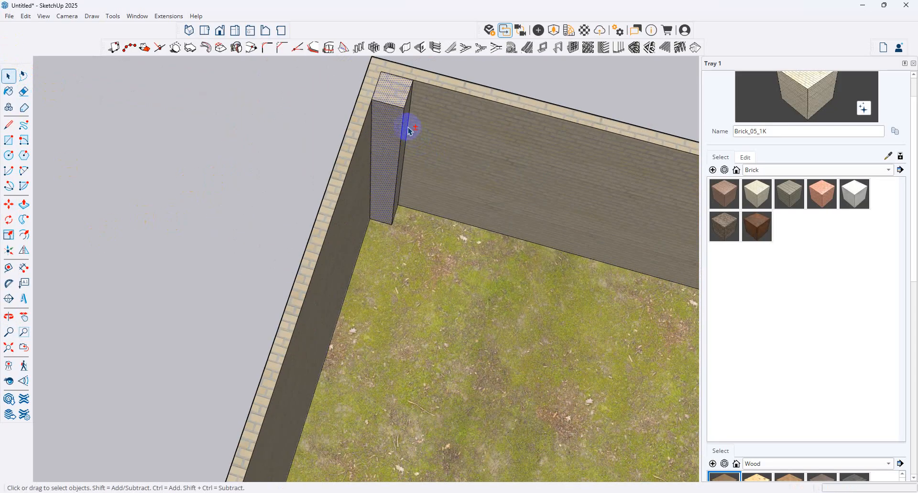
{"action": "scroll", "coordinate": [404, 128], "scroll_direction": "down", "scroll_amount": 3}
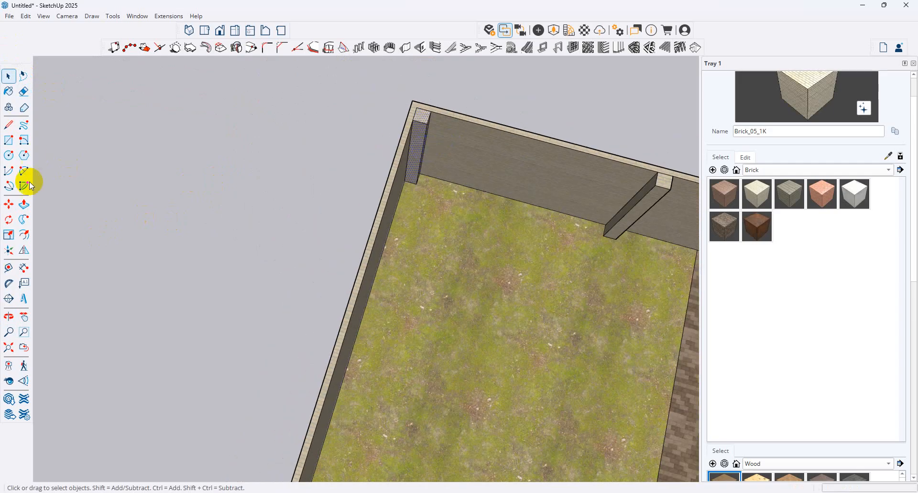
{"action": "left_click", "coordinate": [9, 204]}
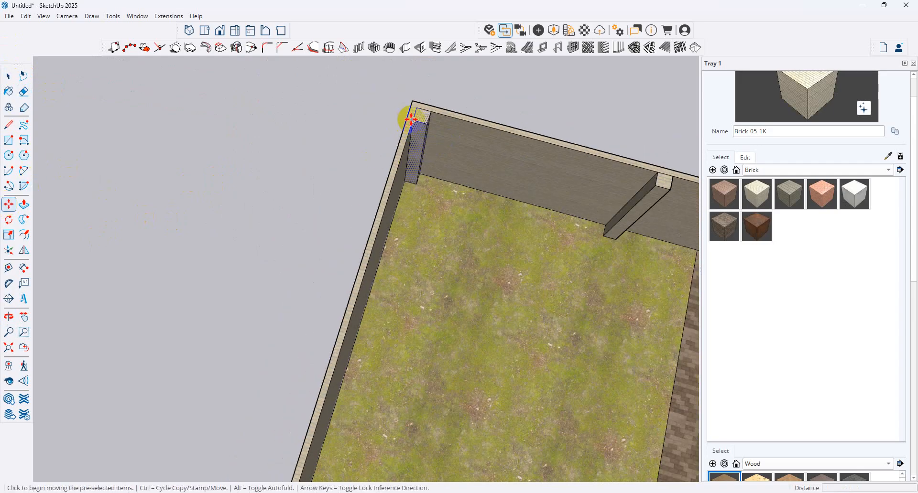
{"action": "left_click", "coordinate": [428, 122]}
{"action": "key", "text": "ctrl"}
{"action": "scroll", "coordinate": [454, 274], "scroll_direction": "down", "scroll_amount": 3}
{"action": "scroll", "coordinate": [509, 161], "scroll_direction": "down", "scroll_amount": 3}
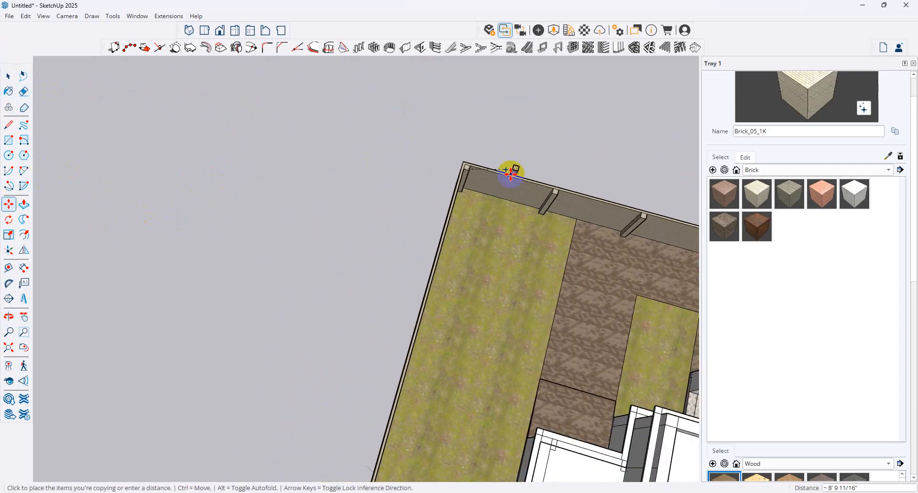
{"action": "scroll", "coordinate": [509, 173], "scroll_direction": "down", "scroll_amount": 3}
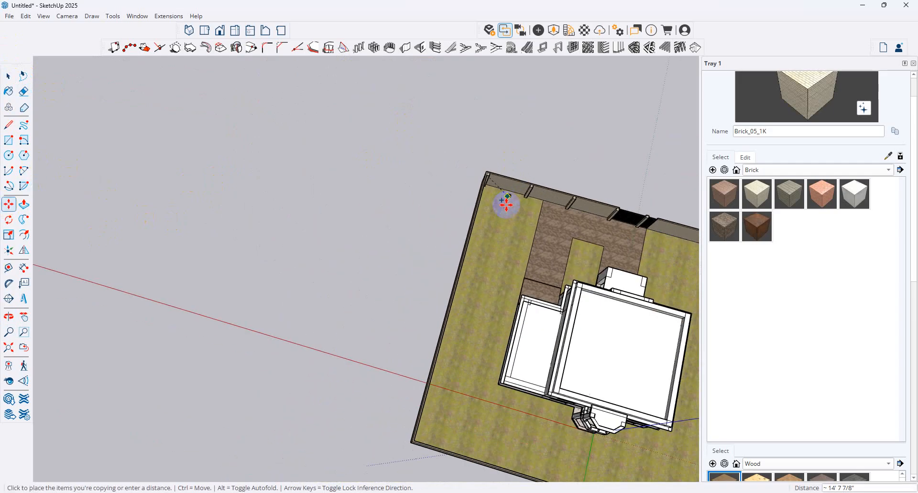
{"action": "left_click", "coordinate": [415, 440]}
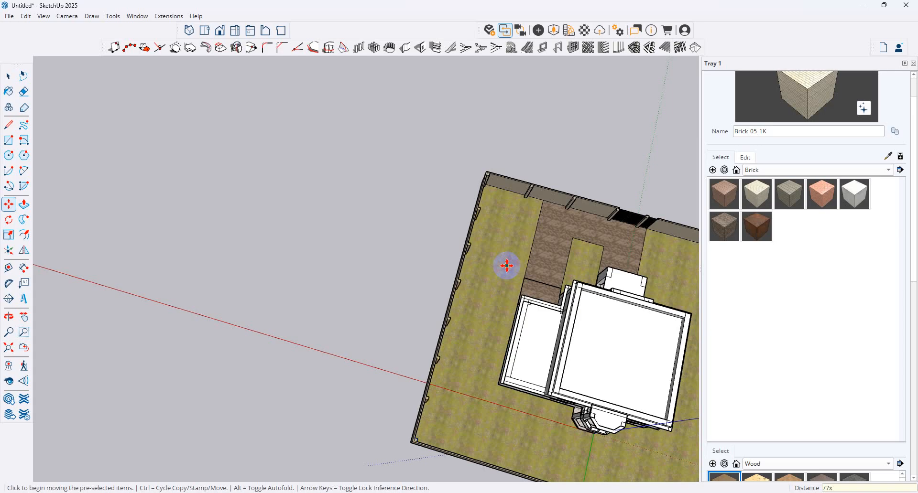
Step: Close the open side of the rear corner pillar with an 11 7/8" by 10' rectangle and paint it with Brick_05_1K
{"action": "middle_click_drag", "start_coordinate": [507, 266], "coordinate": [162, 327]}
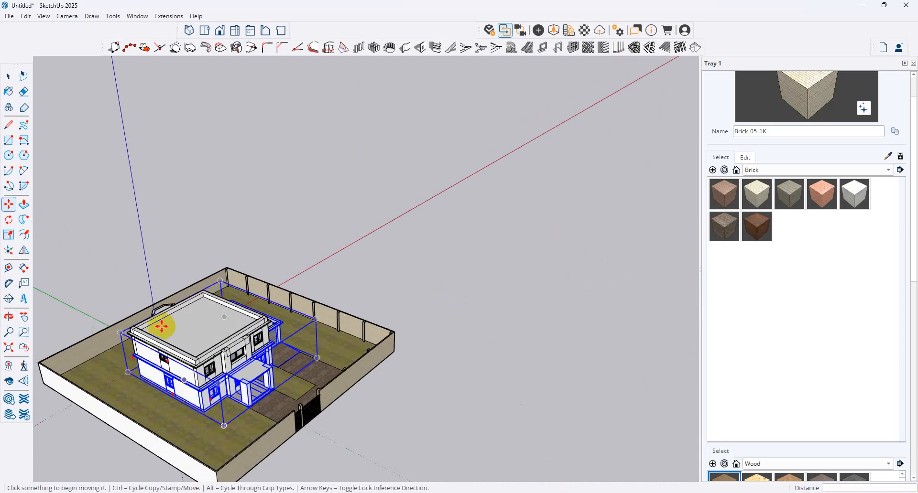
{"action": "scroll", "coordinate": [162, 326], "scroll_direction": "up", "scroll_amount": 10}
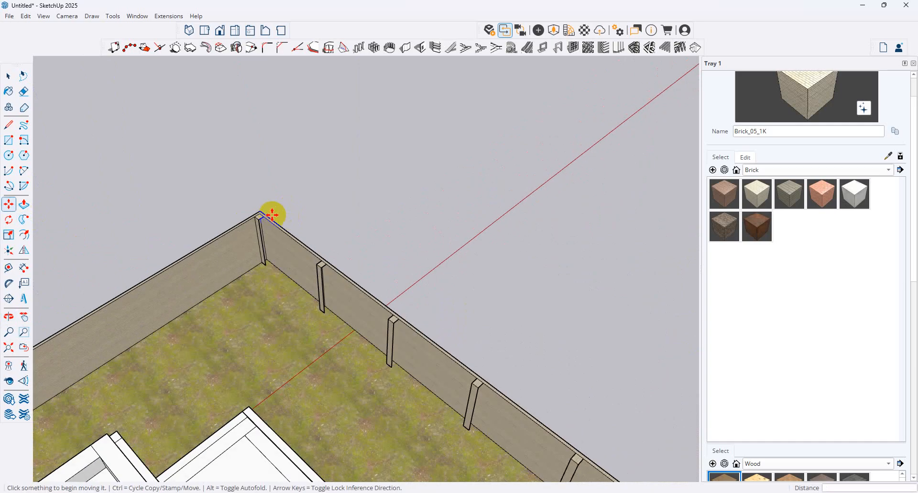
{"action": "scroll", "coordinate": [272, 215], "scroll_direction": "up", "scroll_amount": 3}
{"action": "left_click", "coordinate": [8, 140]}
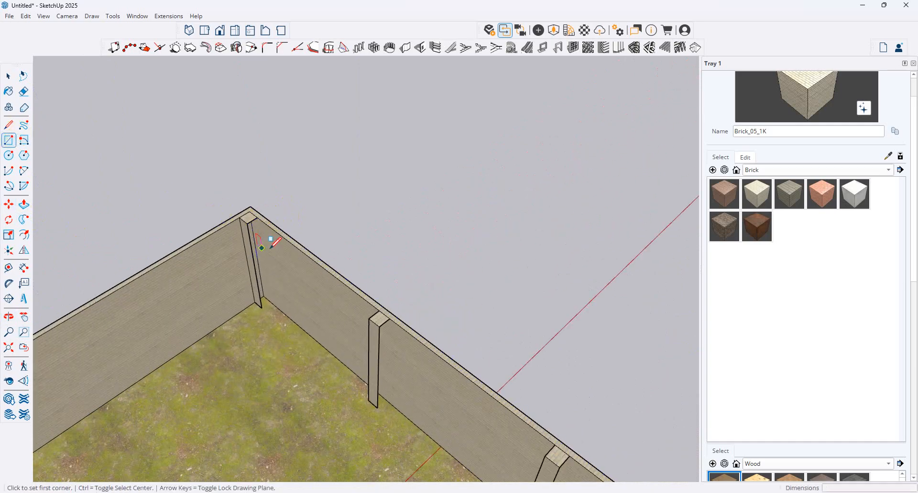
{"action": "left_click", "coordinate": [248, 222]}
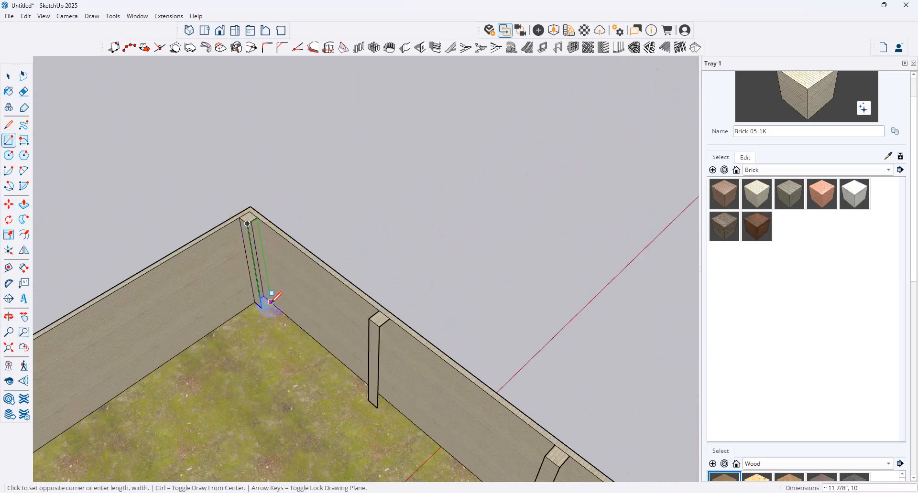
{"action": "left_click", "coordinate": [271, 301]}
{"action": "left_click", "coordinate": [9, 91]}
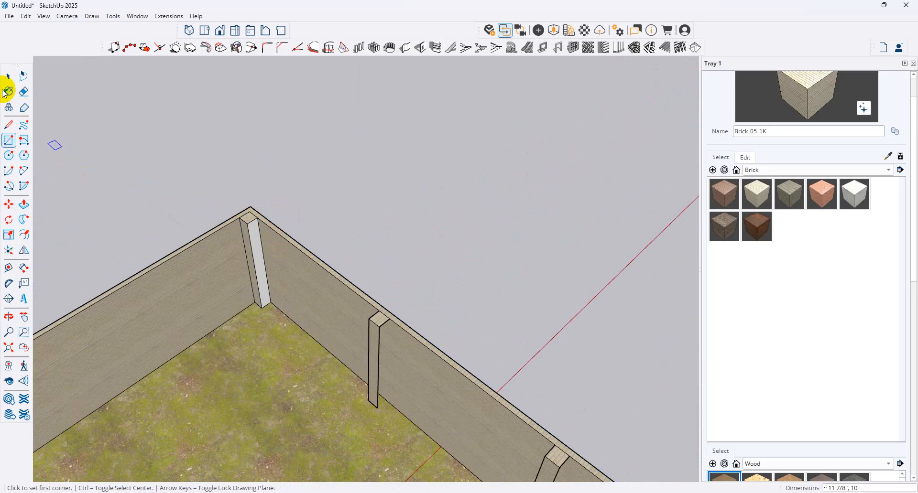
{"action": "left_click", "coordinate": [255, 234]}
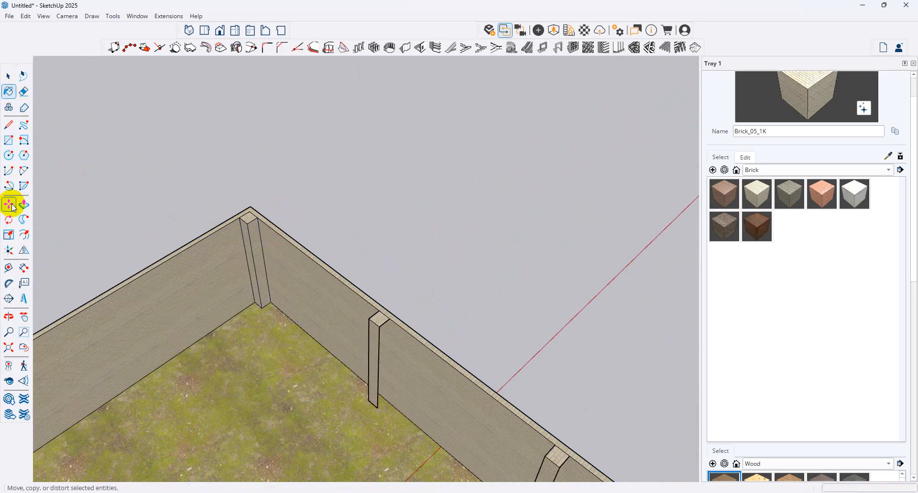
Step: Copy the pillar's new side face to the neighbouring pillar and repeat it 6 times (6x) along the side wall
{"action": "left_click", "coordinate": [8, 204]}
{"action": "scroll", "coordinate": [302, 244], "scroll_direction": "down", "scroll_amount": 2}
{"action": "left_click", "coordinate": [9, 76]}
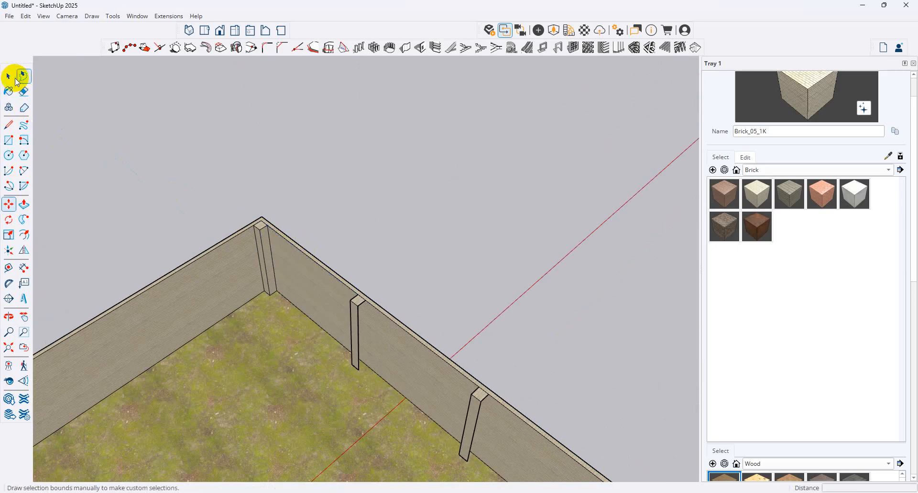
{"action": "scroll", "coordinate": [262, 250], "scroll_direction": "up", "scroll_amount": 2}
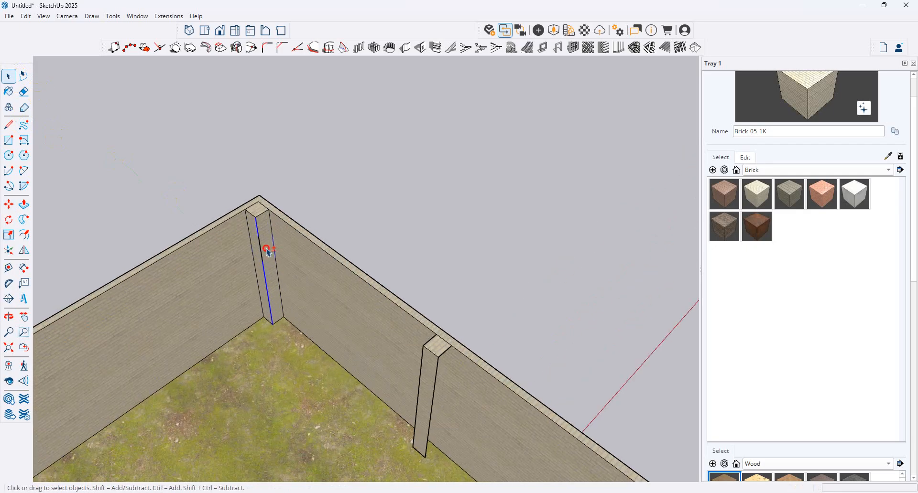
{"action": "left_click", "coordinate": [8, 204]}
{"action": "left_click", "coordinate": [257, 203]}
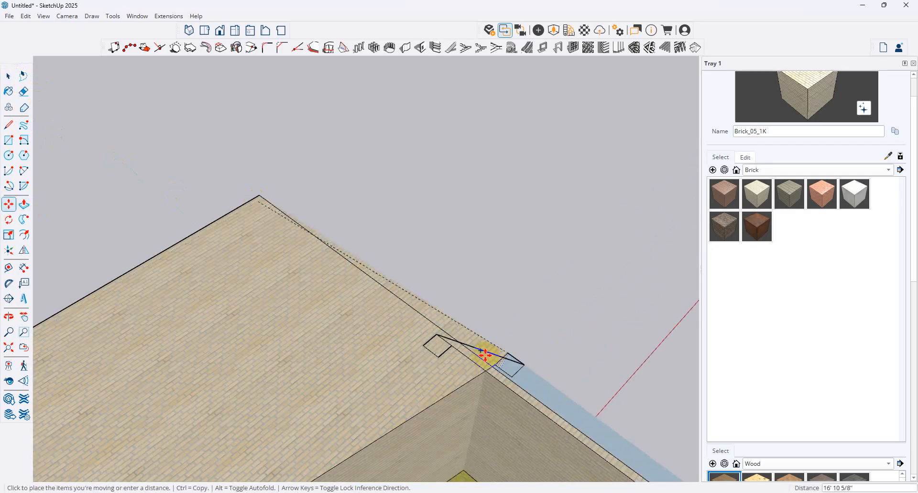
{"action": "key", "text": "ctrl"}
{"action": "left_click", "coordinate": [432, 332]}
{"action": "scroll", "coordinate": [228, 282], "scroll_direction": "down", "scroll_amount": 2}
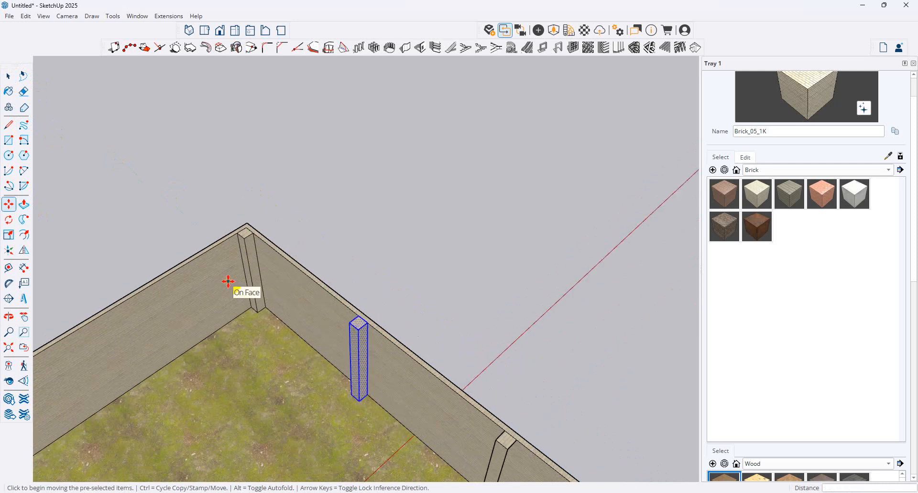
{"action": "key", "text": "ctrl+t"}
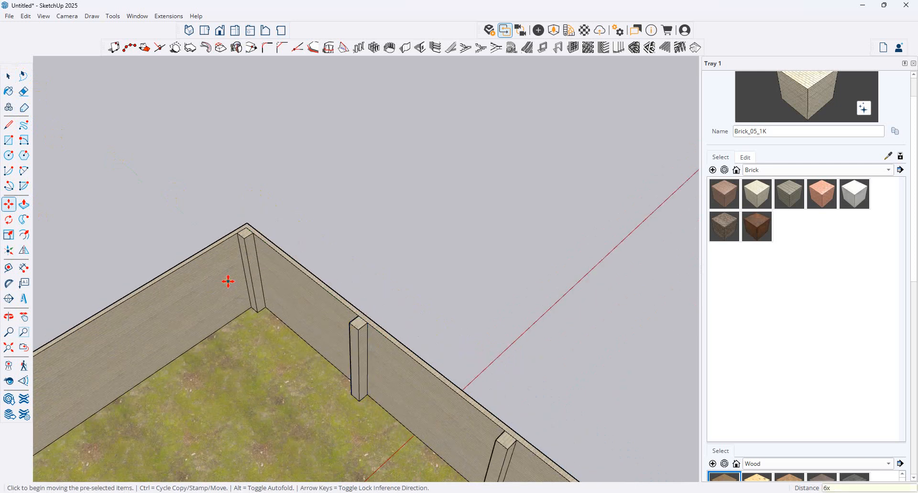
Step: Copy the rear corner pillar along the back wall to the opposite corner, dividing the span into 6 equally spaced copies (/6x)
{"action": "scroll", "coordinate": [133, 217], "scroll_direction": "down", "scroll_amount": 1}
{"action": "scroll", "coordinate": [313, 265], "scroll_direction": "down", "scroll_amount": 1}
{"action": "scroll", "coordinate": [251, 245], "scroll_direction": "up", "scroll_amount": 1}
{"action": "scroll", "coordinate": [239, 227], "scroll_direction": "up", "scroll_amount": 1}
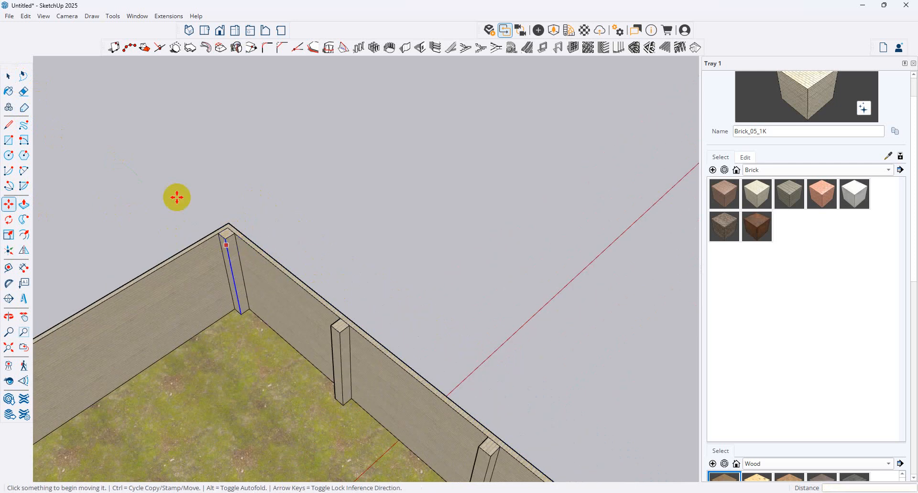
{"action": "left_click", "coordinate": [8, 78]}
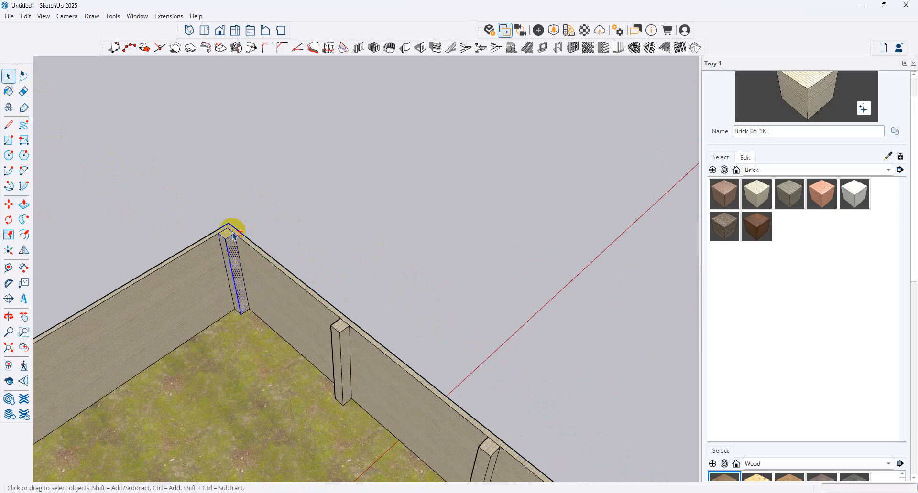
{"action": "scroll", "coordinate": [229, 245], "scroll_direction": "up", "scroll_amount": 2}
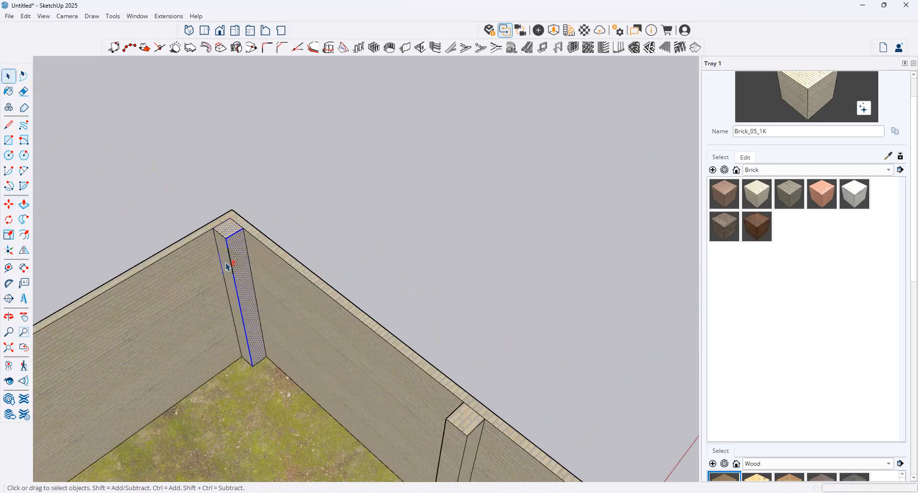
{"action": "scroll", "coordinate": [359, 188], "scroll_direction": "down", "scroll_amount": 4}
{"action": "left_click", "coordinate": [8, 204]}
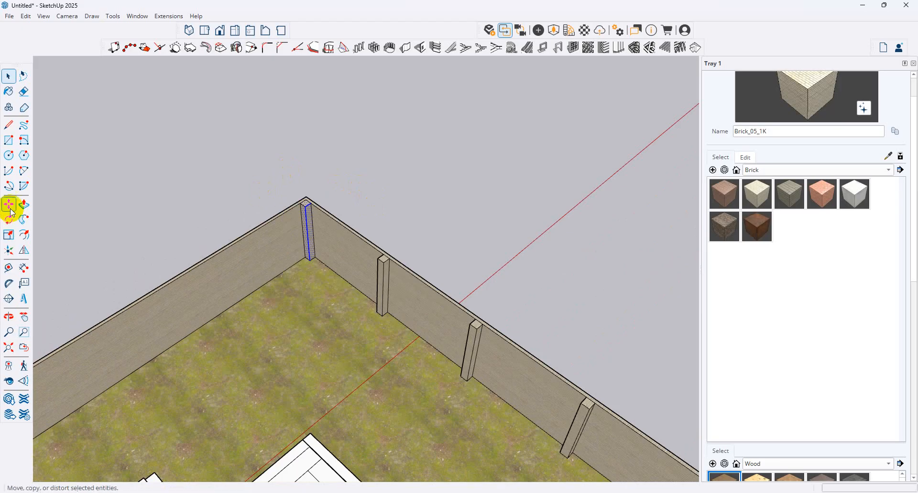
{"action": "left_click", "coordinate": [301, 202]}
{"action": "key", "text": "ctrl"}
{"action": "scroll", "coordinate": [299, 270], "scroll_direction": "down", "scroll_amount": 4}
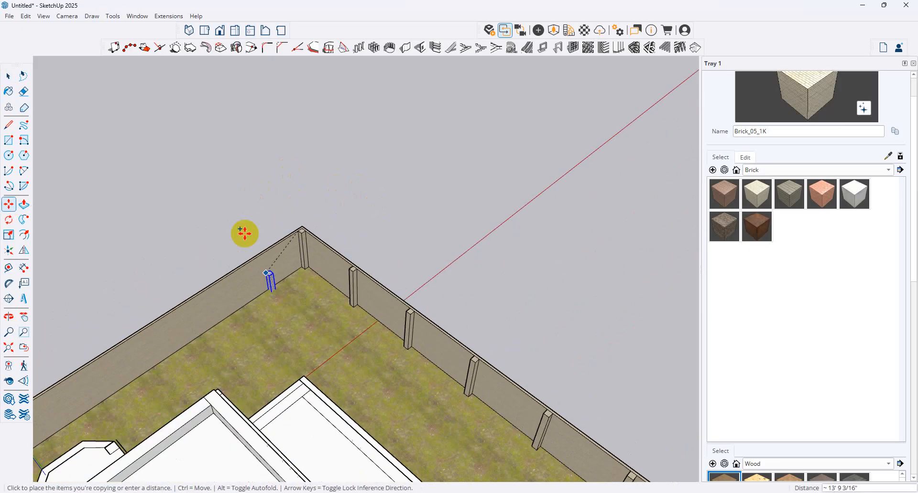
{"action": "scroll", "coordinate": [346, 228], "scroll_direction": "down", "scroll_amount": 4}
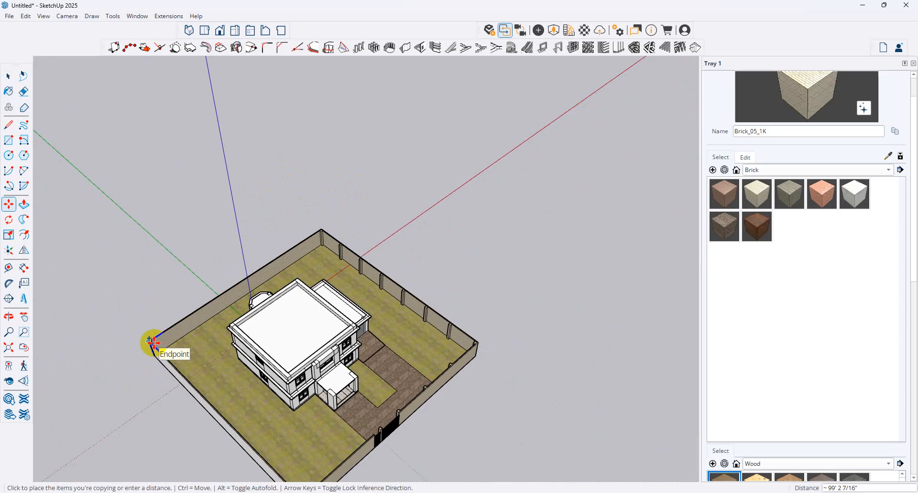
{"action": "scroll", "coordinate": [152, 341], "scroll_direction": "up", "scroll_amount": 5}
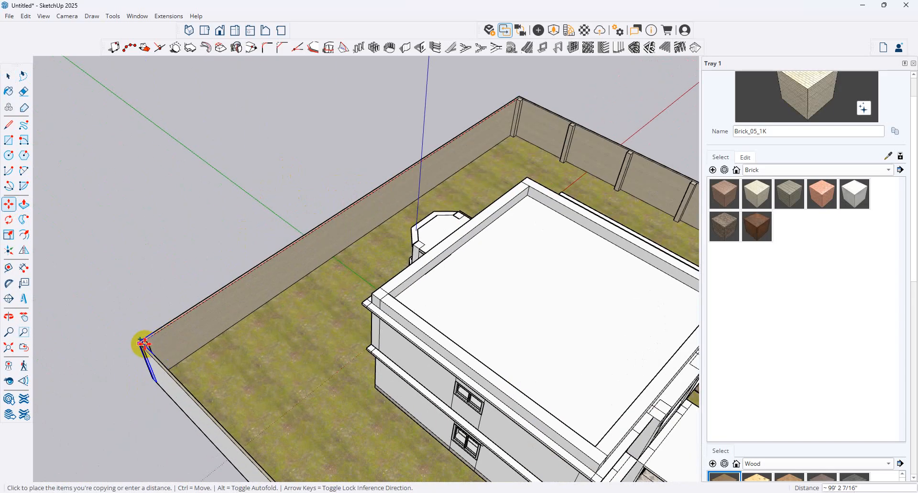
{"action": "left_click", "coordinate": [143, 343]}
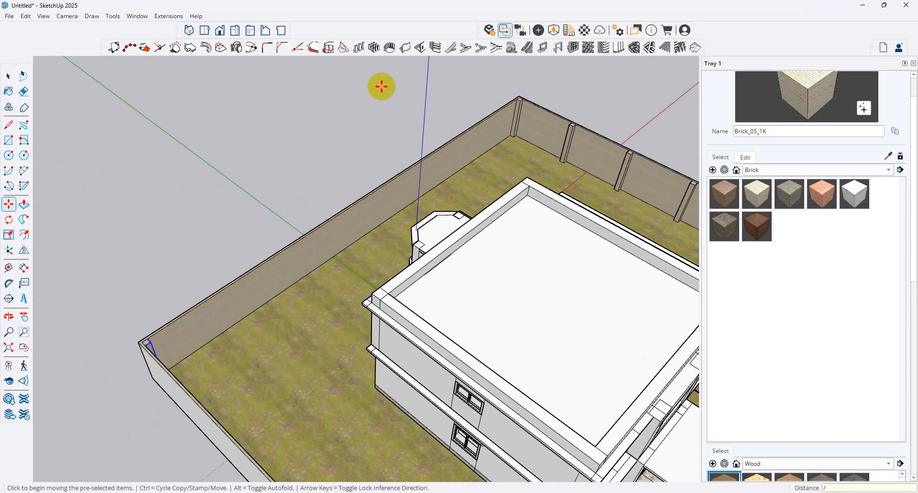
{"action": "key", "text": "Return"}
{"action": "key", "text": "Escape"}
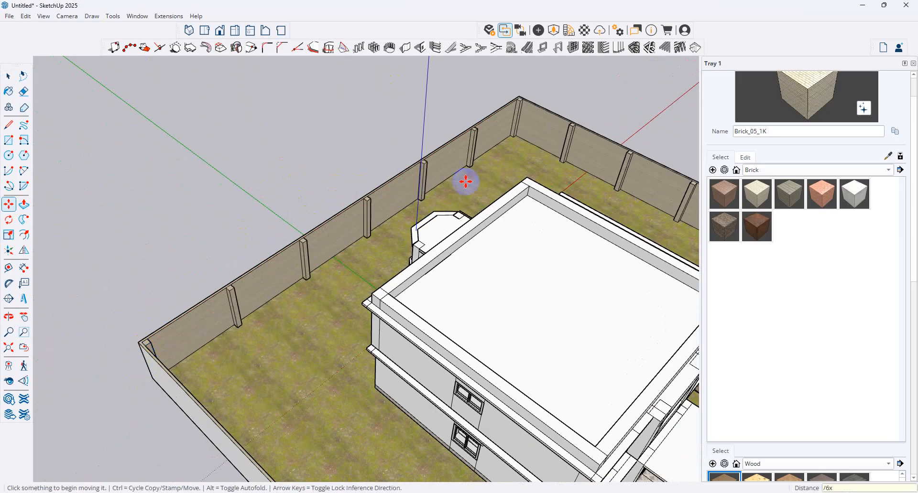
Step: Close the open side of the other rear corner pillar with a 10' by 11 13/16" rectangle and paint it with Brick_05_1K
{"action": "scroll", "coordinate": [466, 181], "scroll_direction": "down", "scroll_amount": 5}
{"action": "middle_click_drag", "start_coordinate": [534, 301], "coordinate": [449, 301]}
{"action": "middle_click_drag", "start_coordinate": [10, 245], "coordinate": [6, 232]}
{"action": "scroll", "coordinate": [131, 238], "scroll_direction": "up", "scroll_amount": 3}
{"action": "middle_click_drag", "start_coordinate": [137, 238], "coordinate": [459, 303]}
{"action": "scroll", "coordinate": [215, 221], "scroll_direction": "up", "scroll_amount": 6}
{"action": "scroll", "coordinate": [174, 168], "scroll_direction": "up", "scroll_amount": 1}
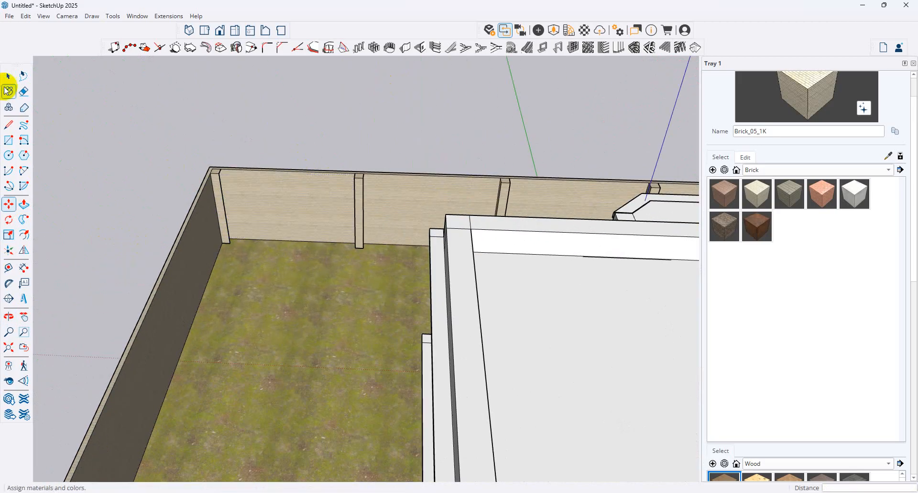
{"action": "left_click", "coordinate": [8, 78]}
{"action": "scroll", "coordinate": [253, 206], "scroll_direction": "up", "scroll_amount": 3}
{"action": "middle_click_drag", "start_coordinate": [251, 206], "coordinate": [210, 143]}
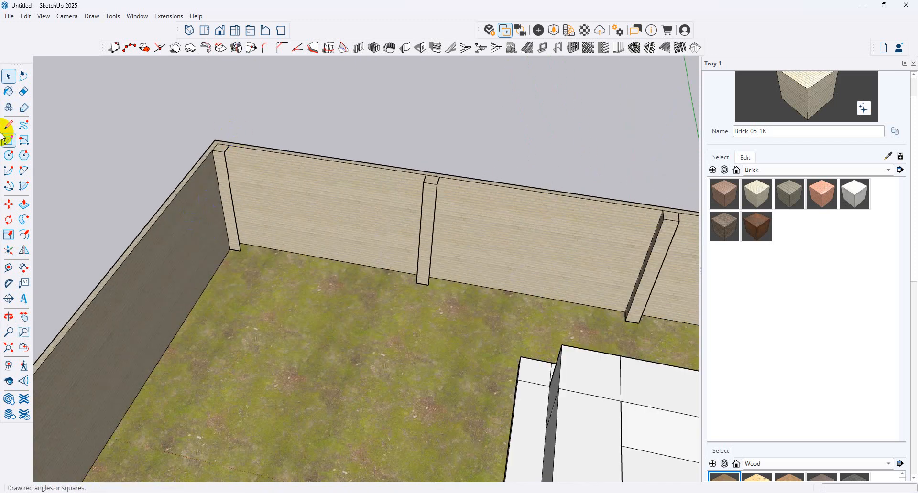
{"action": "left_click", "coordinate": [6, 140]}
{"action": "left_click", "coordinate": [230, 145]}
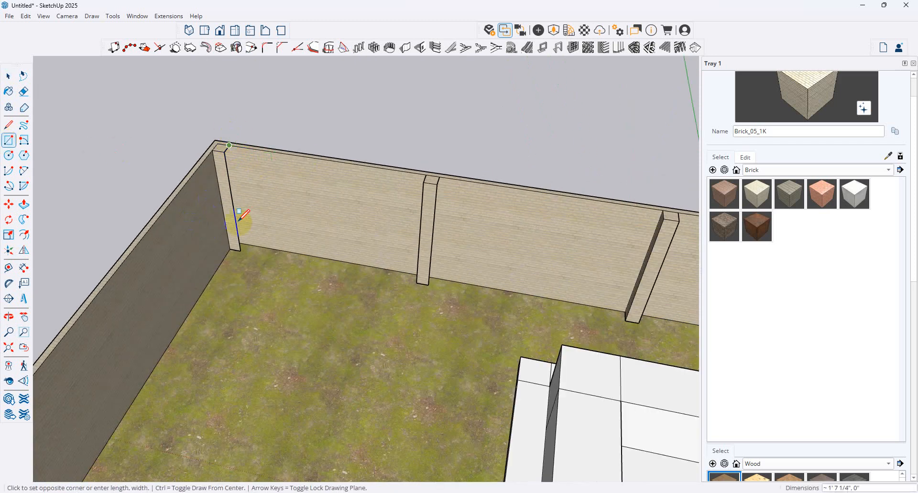
{"action": "left_click", "coordinate": [240, 248]}
{"action": "left_click", "coordinate": [8, 91]}
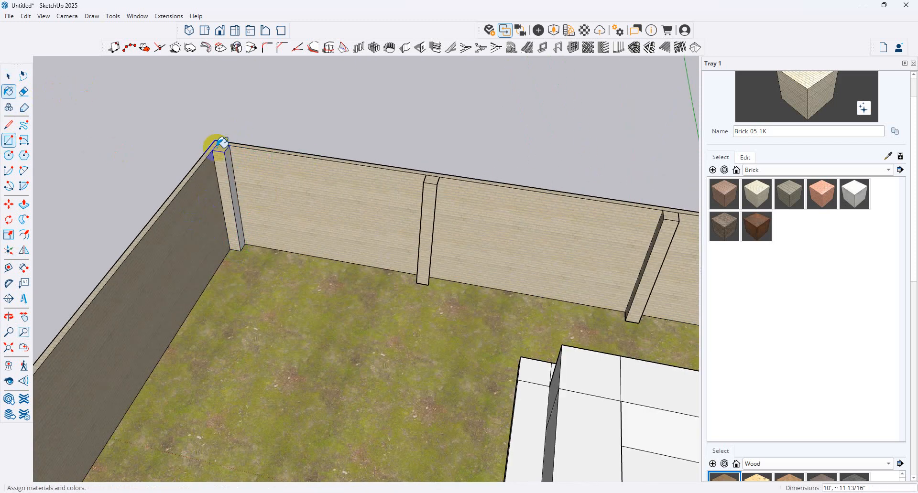
Step: Copy the rear corner pillar's new side face to the neighbouring pillar and repeat it 5 times (5x) along the back wall
{"action": "left_click", "coordinate": [9, 76]}
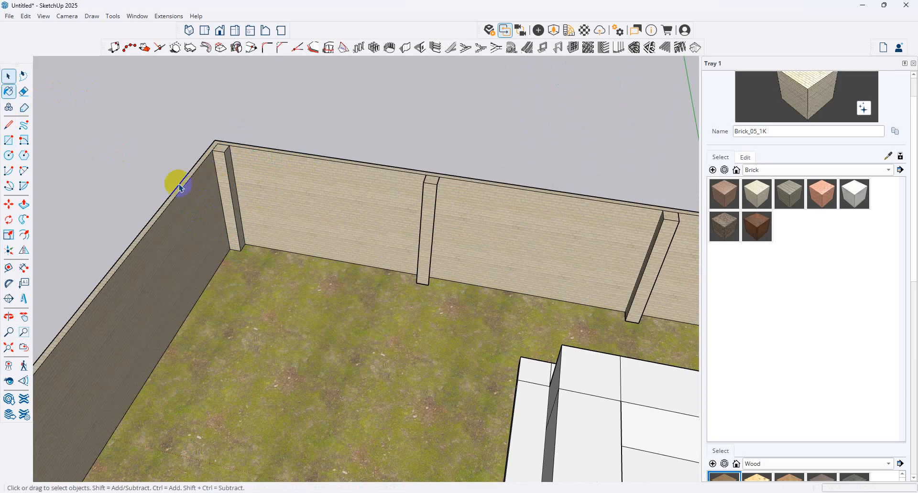
{"action": "scroll", "coordinate": [213, 174], "scroll_direction": "up", "scroll_amount": 4}
{"action": "left_click", "coordinate": [236, 173]}
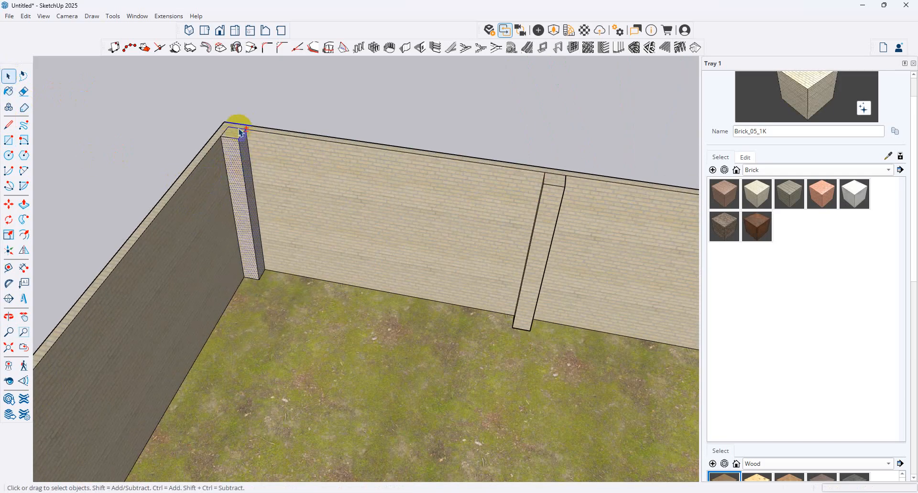
{"action": "scroll", "coordinate": [239, 128], "scroll_direction": "down", "scroll_amount": 4}
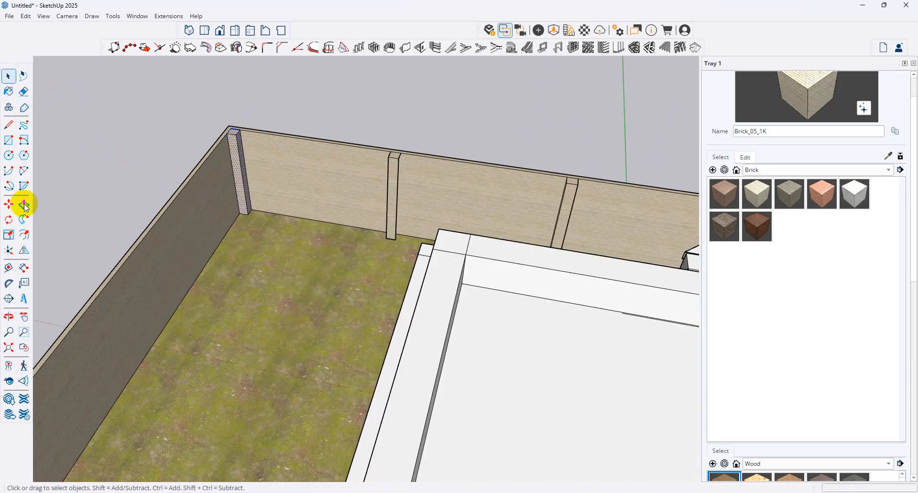
{"action": "left_click", "coordinate": [9, 204]}
{"action": "left_click", "coordinate": [232, 126]}
{"action": "key", "text": "ctrl"}
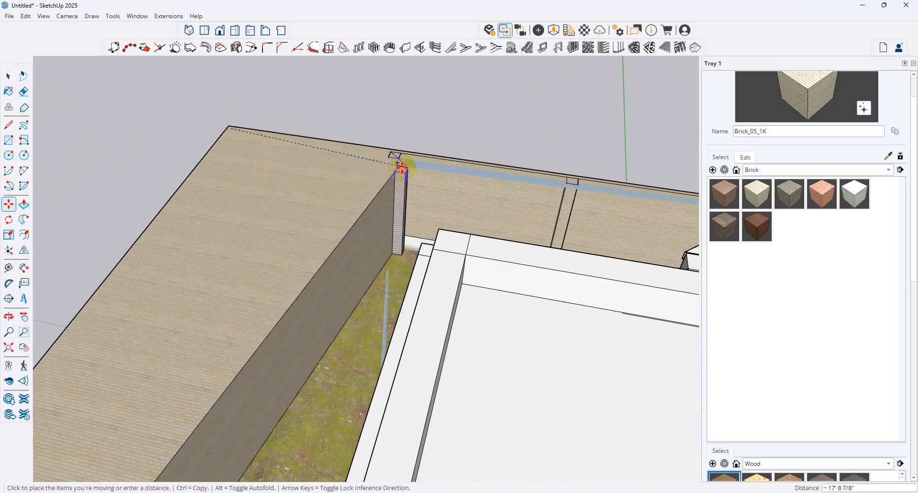
{"action": "left_click", "coordinate": [392, 152]}
{"action": "scroll", "coordinate": [221, 195], "scroll_direction": "down", "scroll_amount": 6}
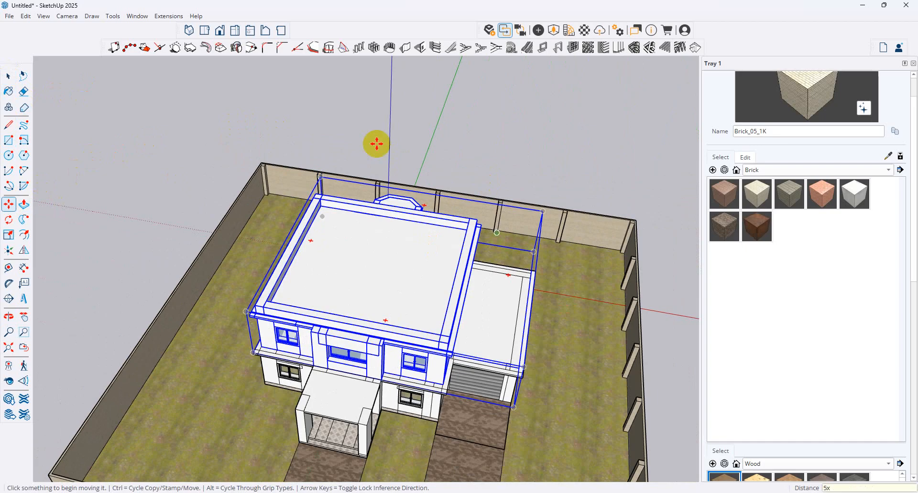
Step: Copy the rear corner pillar along the bare side wall to the front corner, dividing the span into 7 equally spaced copies (/7x)
{"action": "scroll", "coordinate": [259, 174], "scroll_direction": "up", "scroll_amount": 5}
{"action": "left_click", "coordinate": [8, 77]}
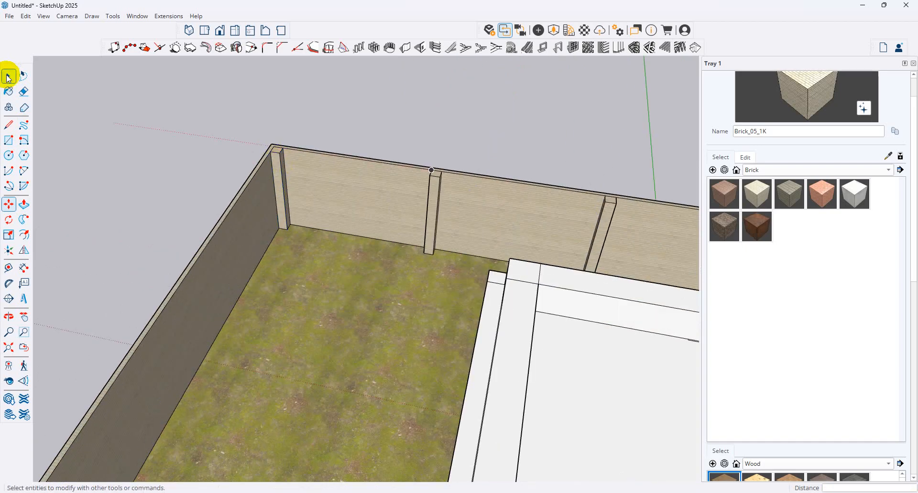
{"action": "scroll", "coordinate": [280, 193], "scroll_direction": "up", "scroll_amount": 2}
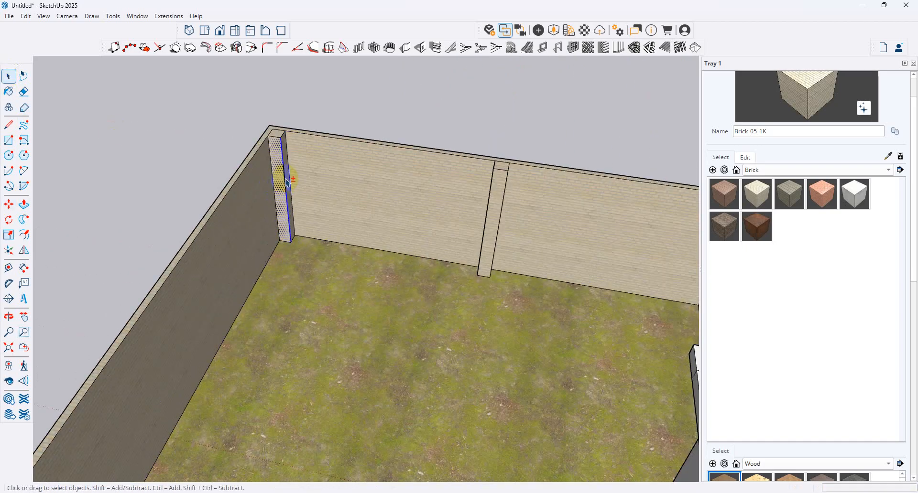
{"action": "scroll", "coordinate": [285, 138], "scroll_direction": "up", "scroll_amount": 2}
{"action": "scroll", "coordinate": [281, 139], "scroll_direction": "down", "scroll_amount": 4}
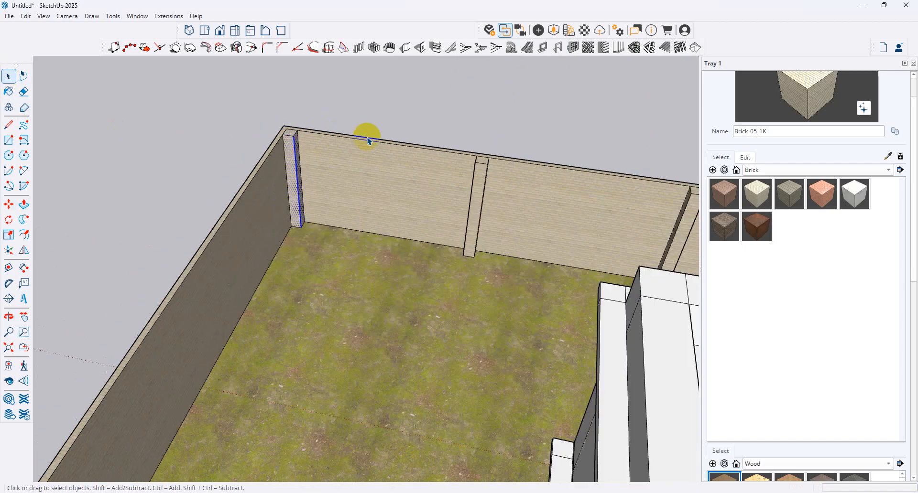
{"action": "left_click", "coordinate": [8, 204]}
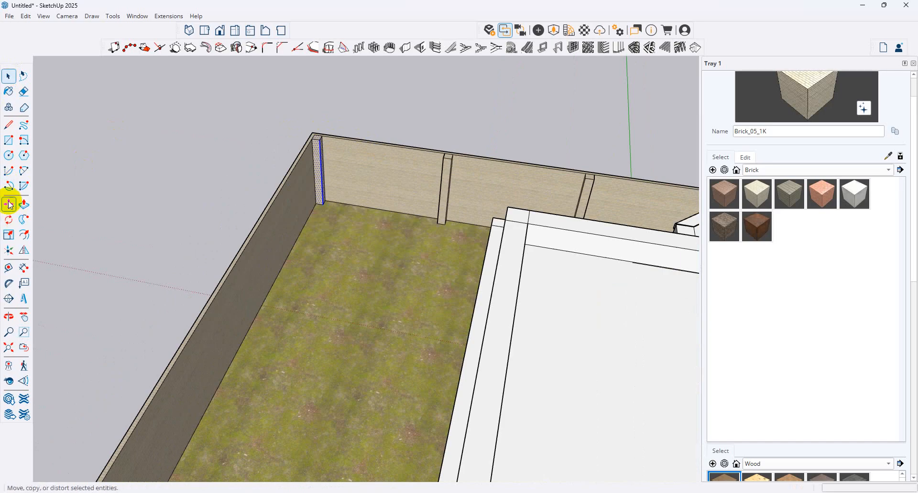
{"action": "left_click", "coordinate": [316, 134]}
{"action": "key", "text": "ctrl"}
{"action": "scroll", "coordinate": [268, 234], "scroll_direction": "down", "scroll_amount": 3}
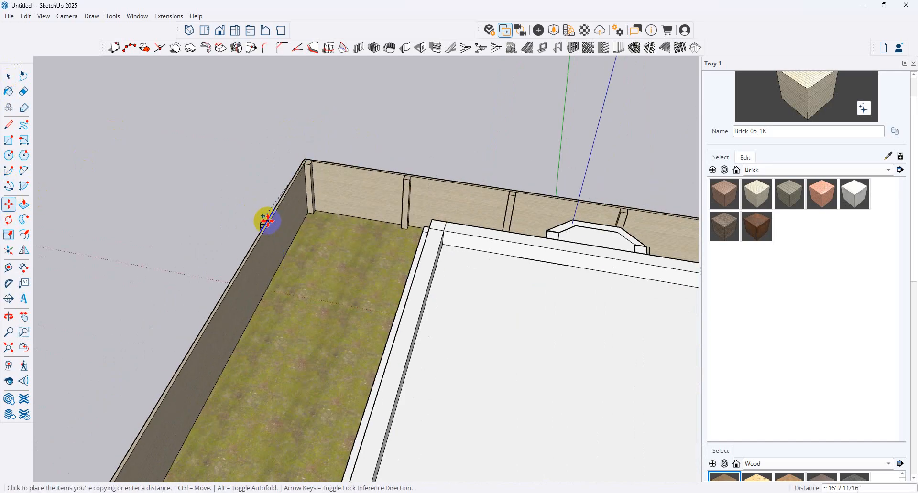
{"action": "scroll", "coordinate": [285, 218], "scroll_direction": "down", "scroll_amount": 5}
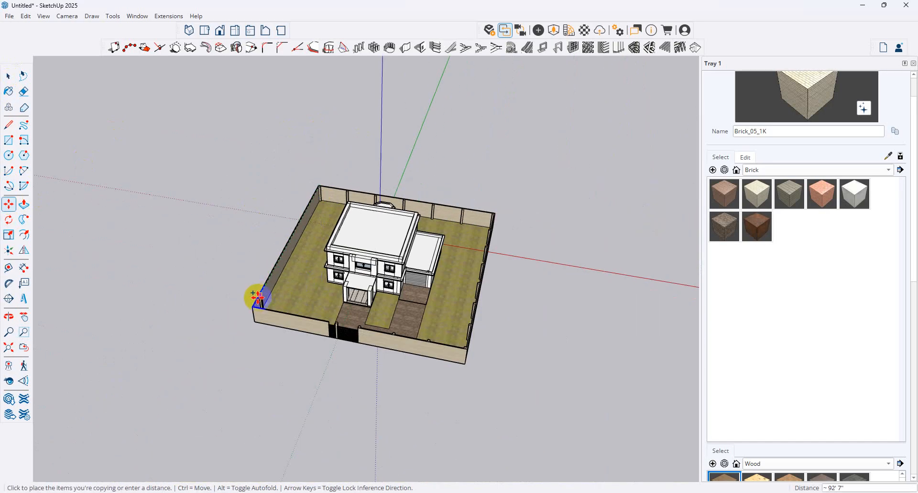
{"action": "scroll", "coordinate": [253, 302], "scroll_direction": "up", "scroll_amount": 2}
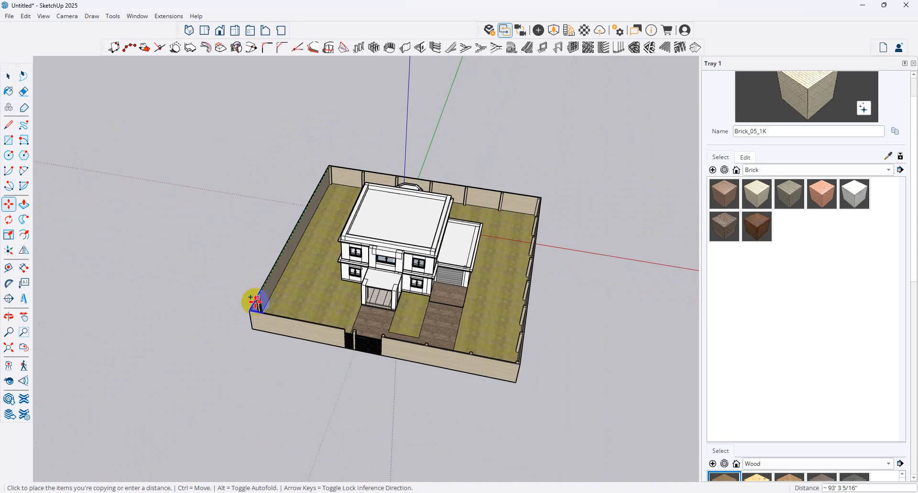
{"action": "left_click", "coordinate": [252, 307]}
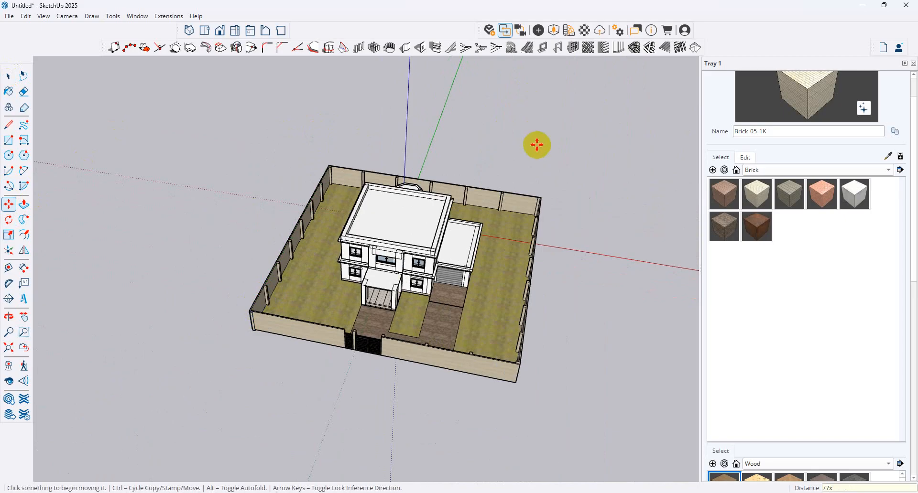
Step: Push the front corner pillar's protruding outer face back flush with the outside of the front wall
{"action": "middle_click_drag", "start_coordinate": [536, 144], "coordinate": [399, 340]}
{"action": "scroll", "coordinate": [225, 272], "scroll_direction": "up", "scroll_amount": 5}
{"action": "scroll", "coordinate": [271, 301], "scroll_direction": "up", "scroll_amount": 2}
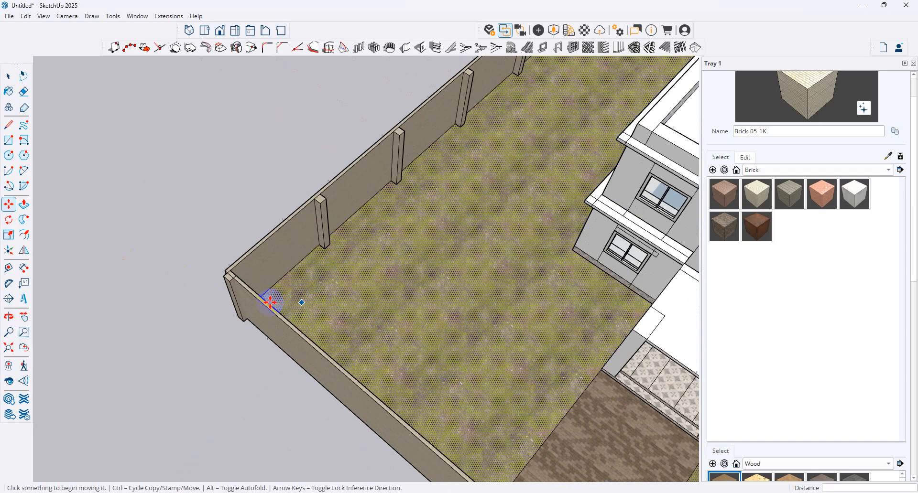
{"action": "key", "text": "ctrl"}
{"action": "scroll", "coordinate": [227, 275], "scroll_direction": "up", "scroll_amount": 3}
{"action": "scroll", "coordinate": [232, 275], "scroll_direction": "up", "scroll_amount": 3}
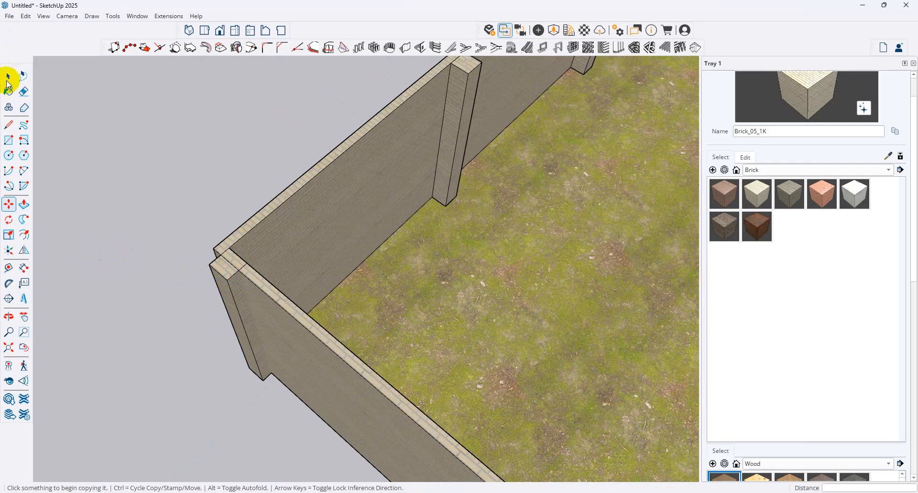
{"action": "left_click", "coordinate": [8, 78]}
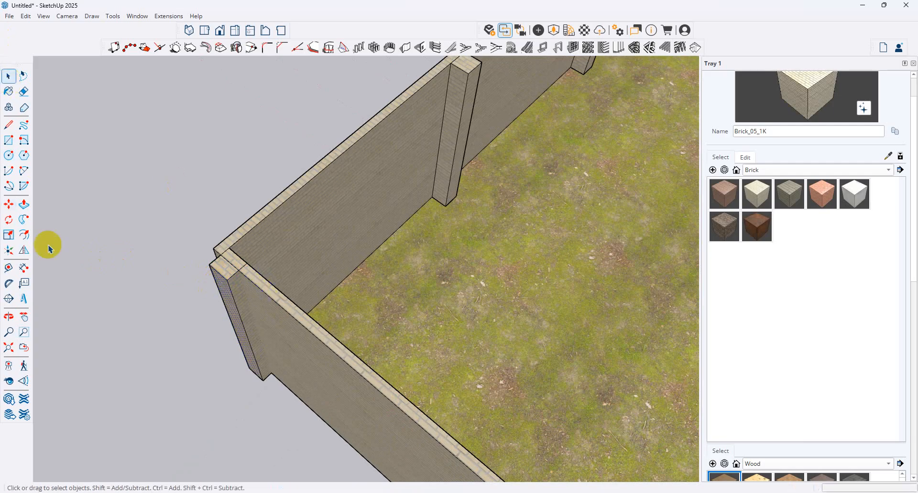
{"action": "left_click", "coordinate": [23, 204]}
{"action": "left_click", "coordinate": [242, 343]}
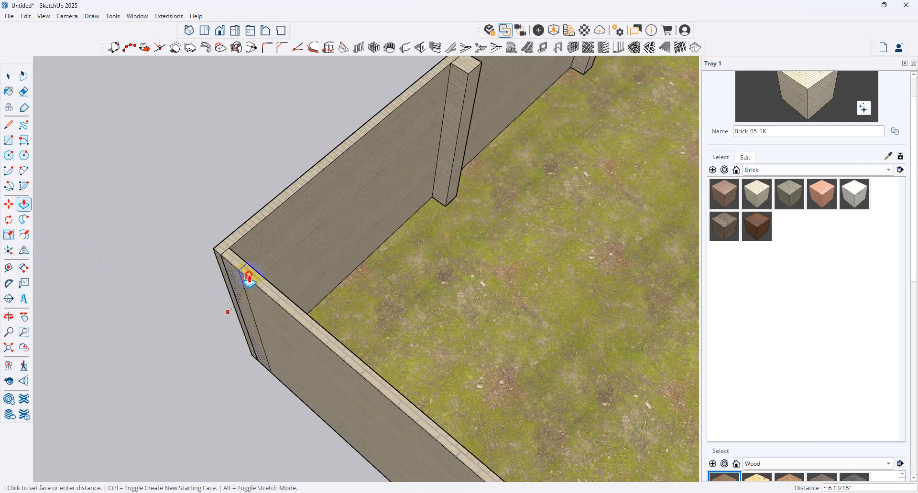
{"action": "left_click", "coordinate": [249, 275]}
Step: Pull the pillar-width face inside the front corner out 9 7/8" to form the corner pillar
{"action": "middle_click_drag", "start_coordinate": [309, 245], "coordinate": [177, 250]}
{"action": "scroll", "coordinate": [229, 192], "scroll_direction": "up", "scroll_amount": 2}
{"action": "left_click", "coordinate": [232, 194]}
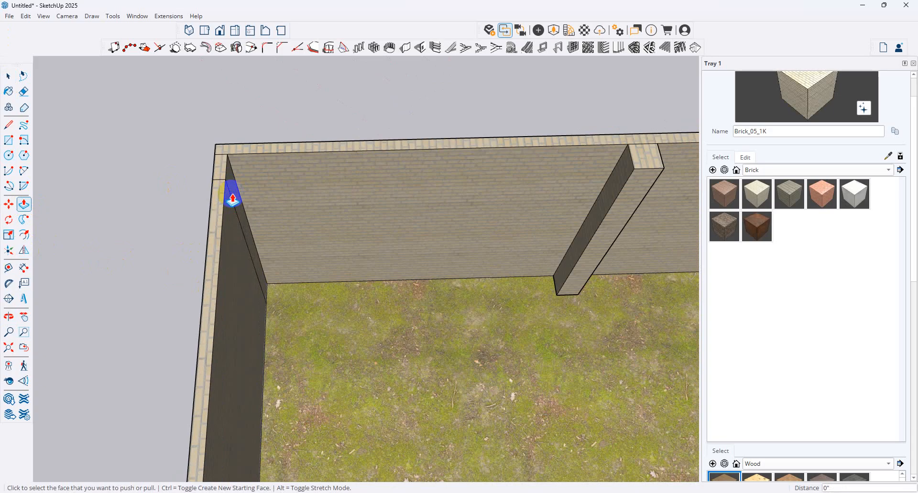
{"action": "left_click", "coordinate": [232, 198]}
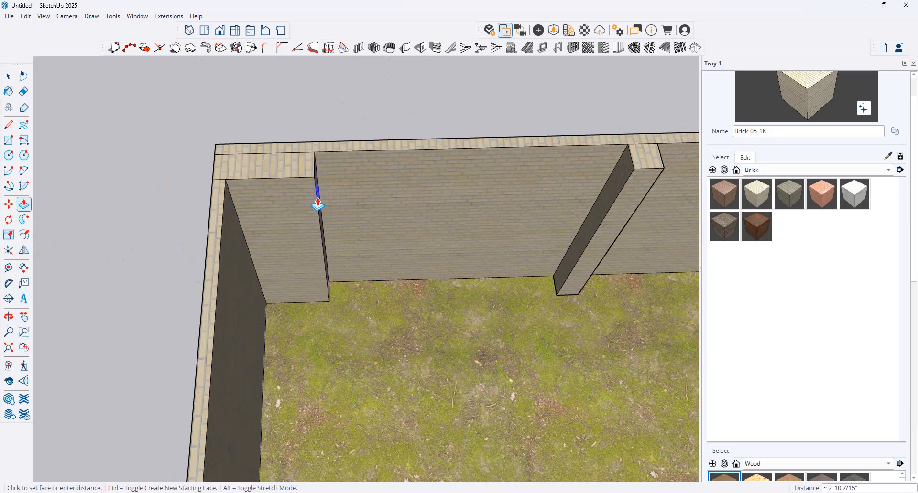
{"action": "left_click", "coordinate": [256, 199]}
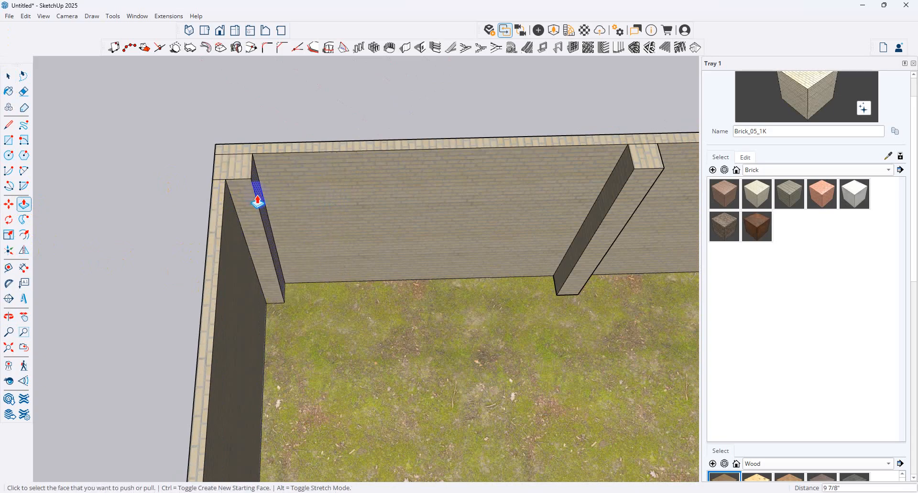
Step: Select all faces of the brick pillar between the double gate and the small gate and make them a group
{"action": "middle_click_drag", "start_coordinate": [241, 127], "coordinate": [162, 162]}
{"action": "scroll", "coordinate": [340, 400], "scroll_direction": "up", "scroll_amount": 2}
{"action": "middle_click_drag", "start_coordinate": [340, 401], "coordinate": [158, 222]}
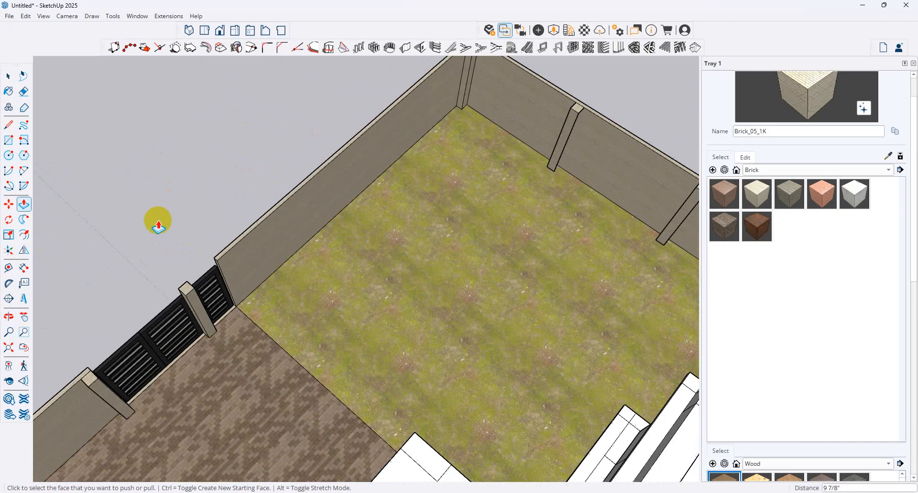
{"action": "scroll", "coordinate": [159, 242], "scroll_direction": "up", "scroll_amount": 2}
{"action": "left_click", "coordinate": [8, 76]}
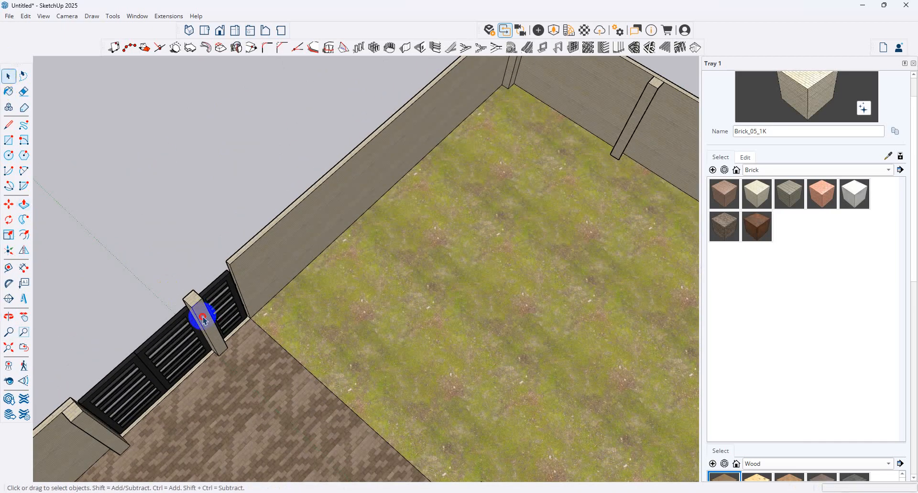
{"action": "scroll", "coordinate": [205, 321], "scroll_direction": "up", "scroll_amount": 3}
{"action": "middle_click_drag", "start_coordinate": [204, 316], "coordinate": [401, 424]}
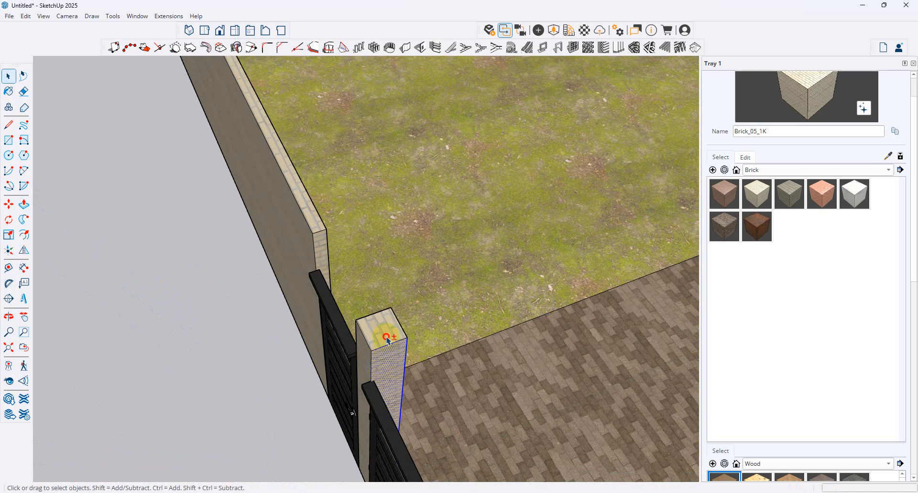
{"action": "middle_click_drag", "start_coordinate": [379, 341], "coordinate": [346, 369]}
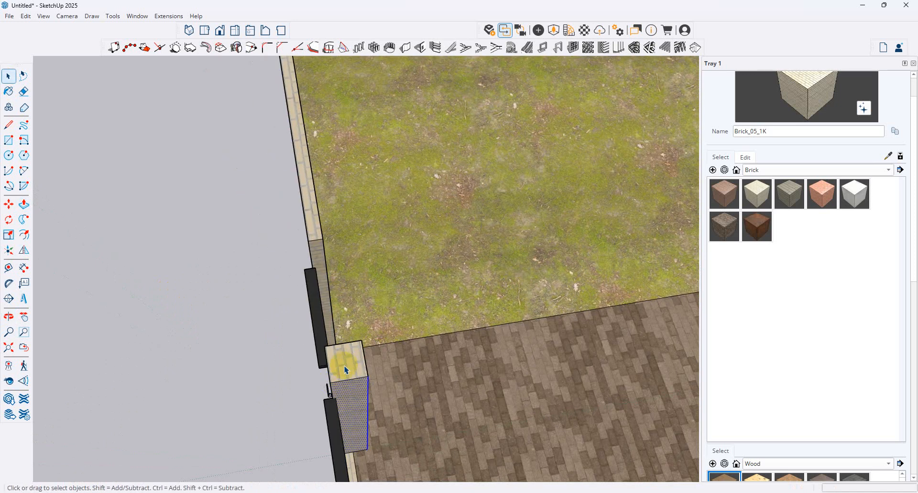
{"action": "middle_click_drag", "start_coordinate": [405, 340], "coordinate": [264, 465]}
{"action": "right_click", "coordinate": [294, 406]}
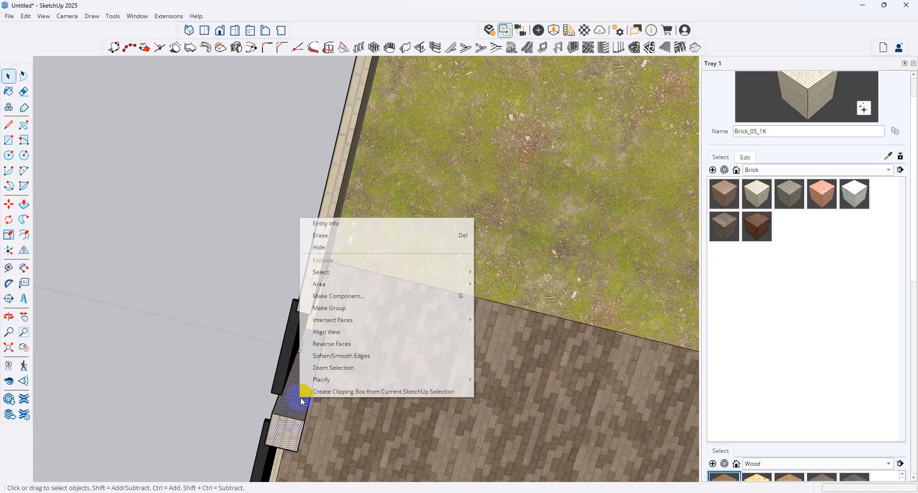
{"action": "left_click", "coordinate": [378, 309]}
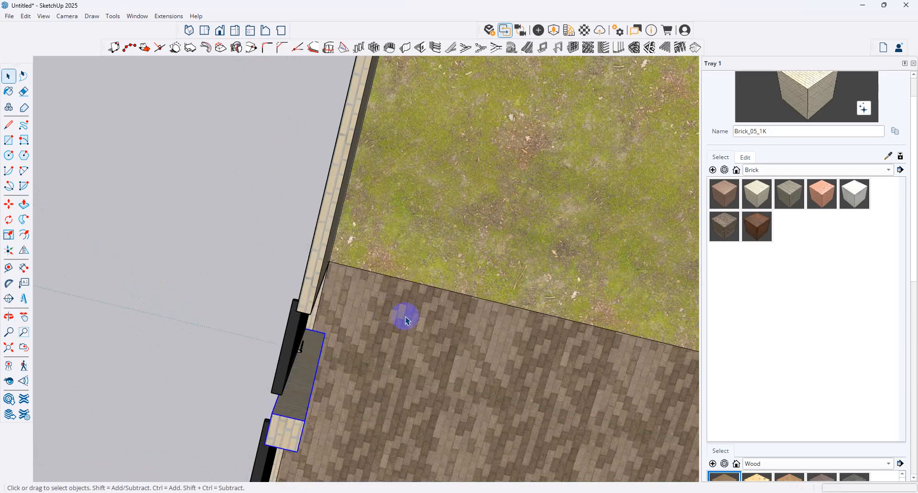
Step: Copy the grouped gate pillar to the end of the front wall on the other side of the small gate
{"action": "left_click", "coordinate": [3, 206]}
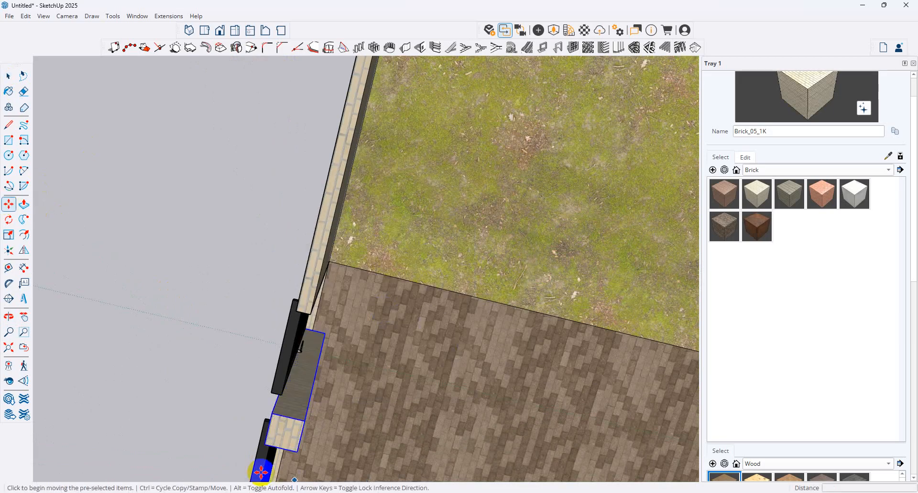
{"action": "left_click", "coordinate": [264, 447]}
{"action": "key", "text": "ctrl"}
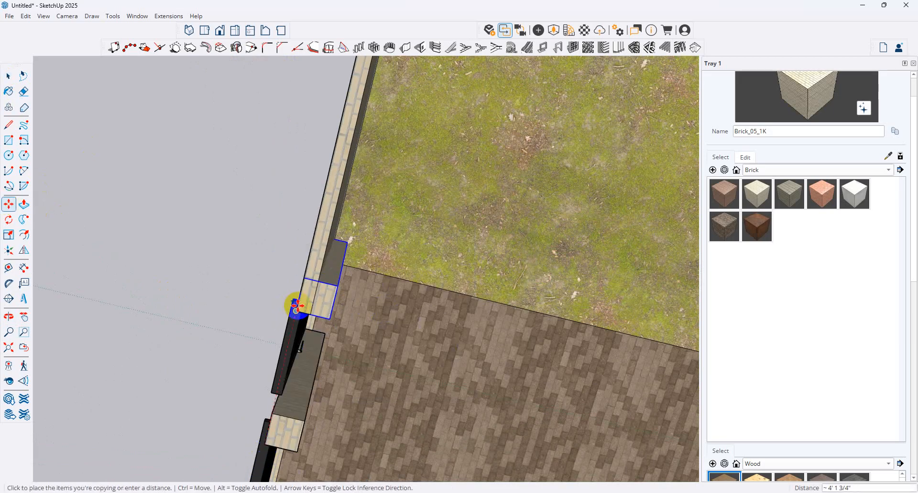
{"action": "left_click", "coordinate": [300, 302]}
Step: Place two more copies of the pillar along the front wall between the small gate and the corner
{"action": "middle_click_drag", "start_coordinate": [311, 298], "coordinate": [515, 322]}
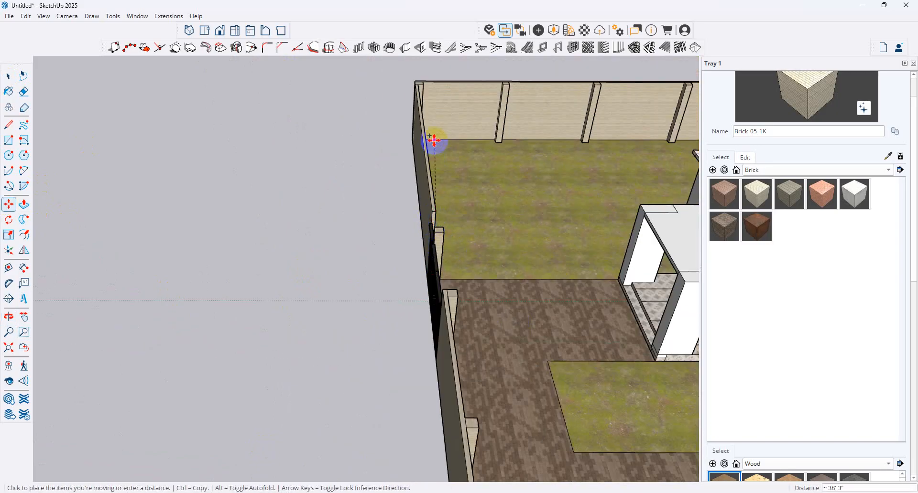
{"action": "key", "text": "ctrl"}
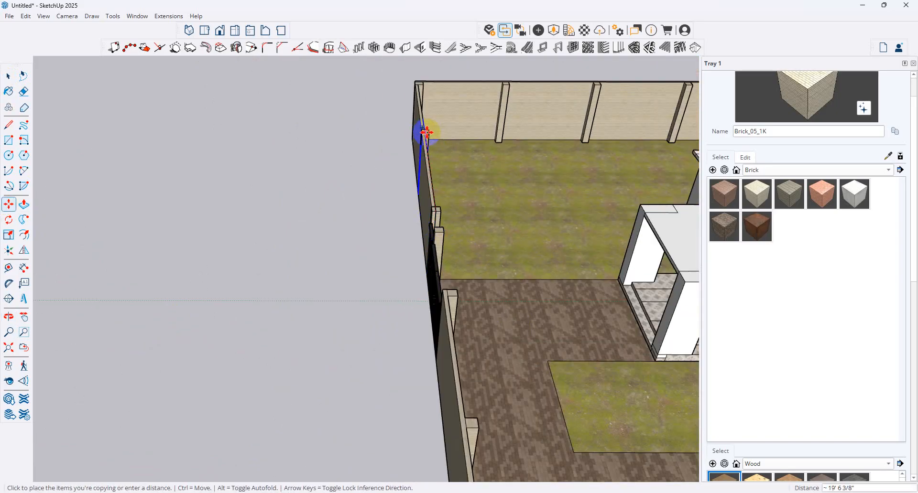
{"action": "left_click", "coordinate": [426, 133]}
{"action": "middle_click_drag", "start_coordinate": [426, 129], "coordinate": [580, 303]}
{"action": "scroll", "coordinate": [580, 303], "scroll_direction": "up", "scroll_amount": 5}
{"action": "left_click", "coordinate": [517, 235]}
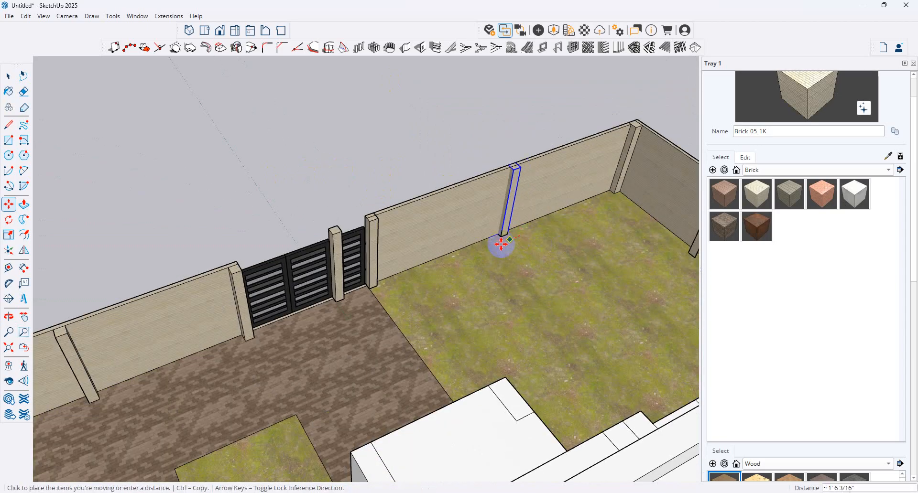
{"action": "key", "text": "ctrl"}
{"action": "left_click", "coordinate": [562, 146]}
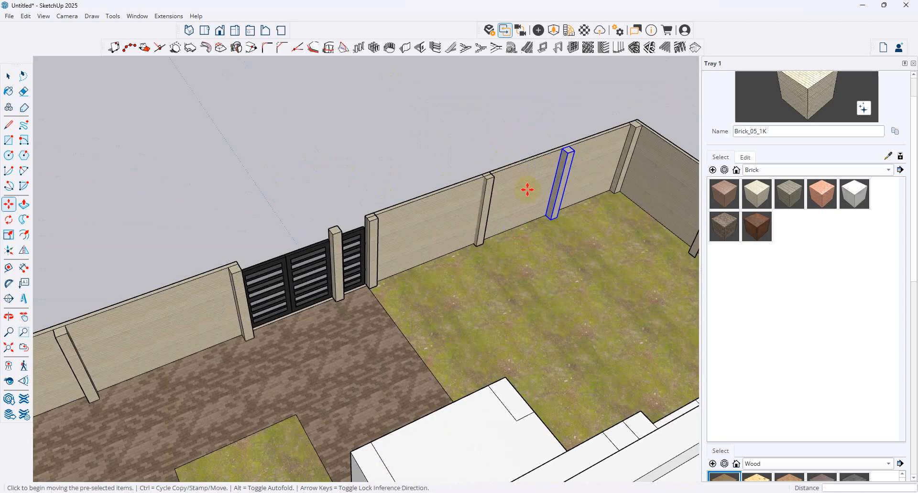
Step: Move the front-wall pillar nearest the small gate about 2' 8 3/8" along the wall toward the gate
{"action": "scroll", "coordinate": [529, 188], "scroll_direction": "down", "scroll_amount": 6}
{"action": "middle_click_drag", "start_coordinate": [385, 296], "coordinate": [445, 268]}
{"action": "scroll", "coordinate": [445, 267], "scroll_direction": "up", "scroll_amount": 5}
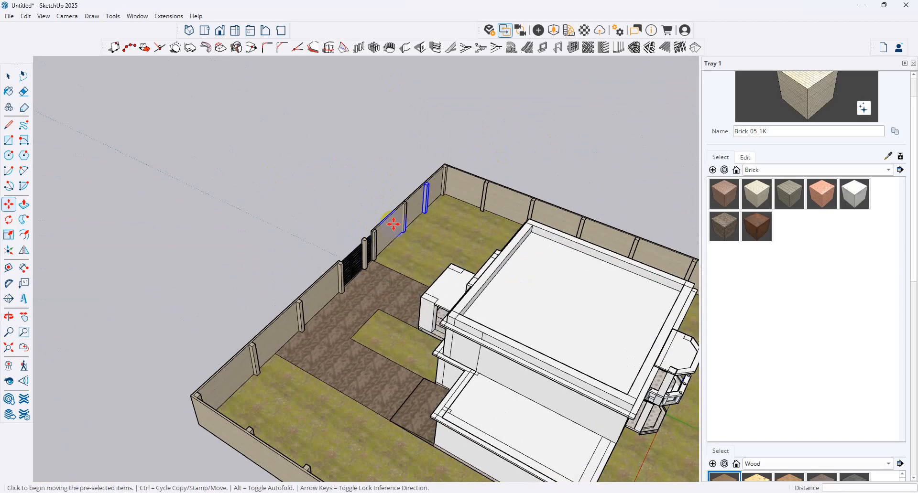
{"action": "scroll", "coordinate": [133, 144], "scroll_direction": "up", "scroll_amount": 3}
{"action": "left_click", "coordinate": [8, 77]}
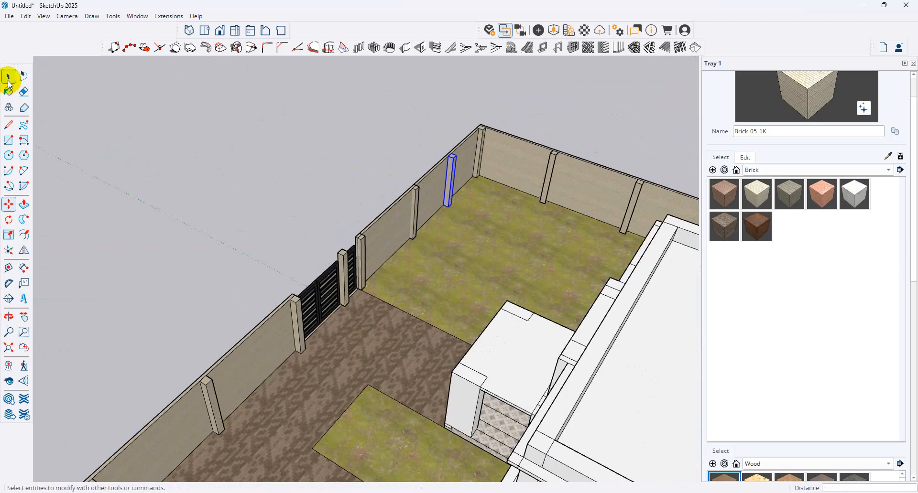
{"action": "left_click", "coordinate": [415, 210]}
{"action": "left_click", "coordinate": [9, 204]}
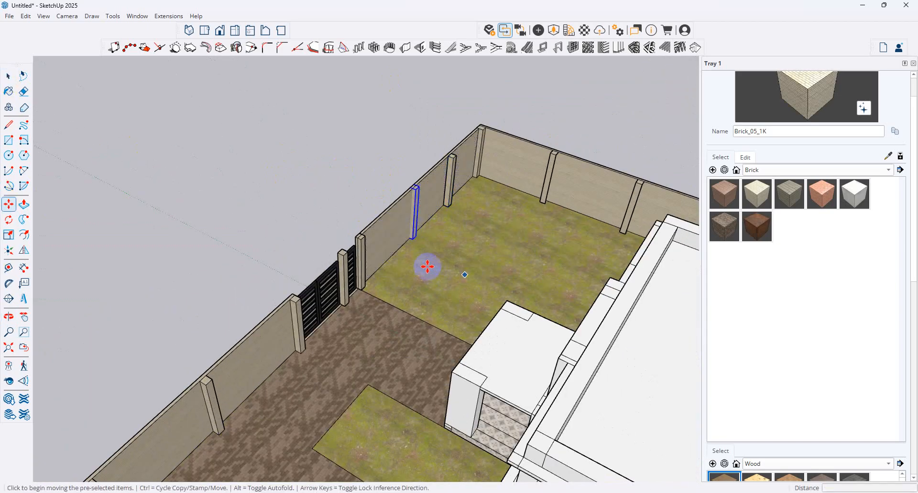
{"action": "left_click", "coordinate": [407, 248]}
{"action": "left_click", "coordinate": [401, 255]}
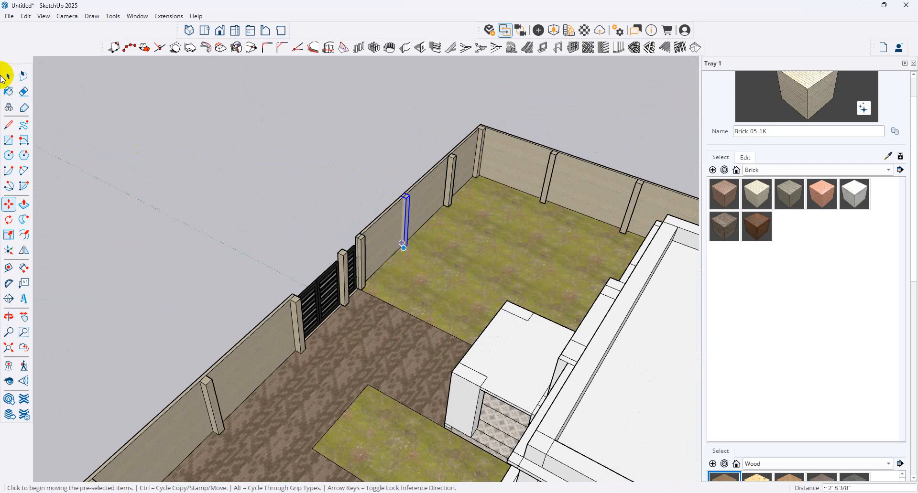
{"action": "left_click", "coordinate": [8, 76]}
Step: Save the model with the whole compound in view
{"action": "scroll", "coordinate": [342, 228], "scroll_direction": "down", "scroll_amount": 2}
{"action": "scroll", "coordinate": [364, 291], "scroll_direction": "down", "scroll_amount": 2}
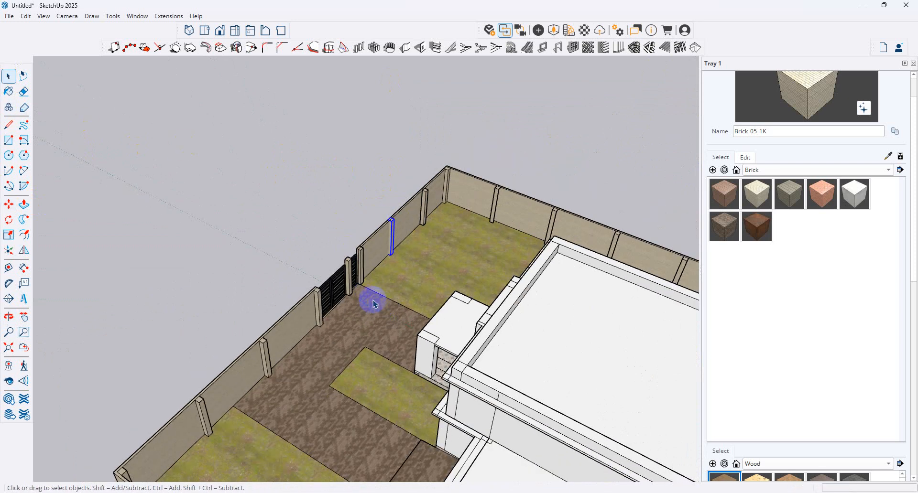
{"action": "middle_click_drag", "start_coordinate": [371, 301], "coordinate": [502, 322]}
{"action": "scroll", "coordinate": [498, 327], "scroll_direction": "up", "scroll_amount": 2}
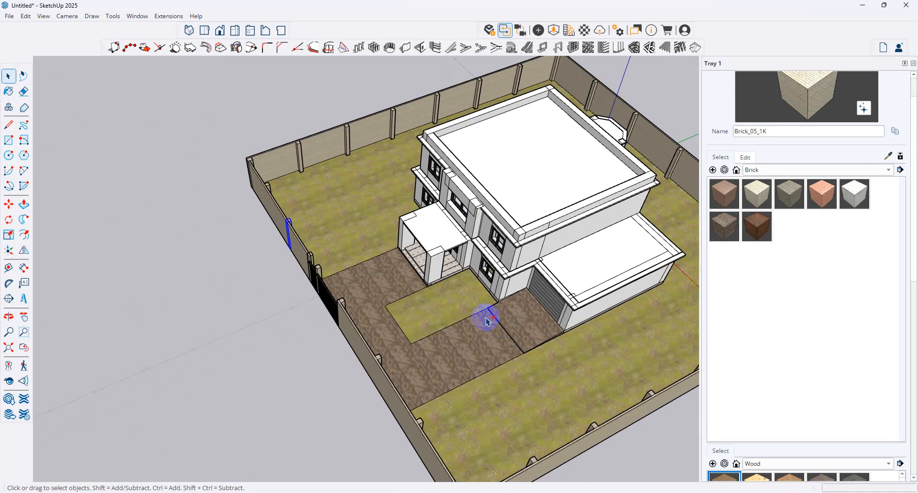
{"action": "key", "text": "ctrl+s"}
{"action": "left_click", "coordinate": [430, 323]}
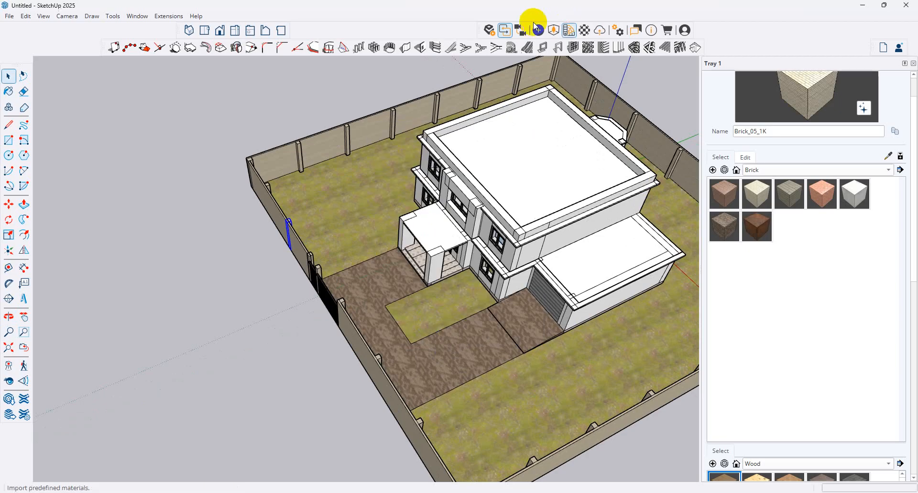
{"action": "left_click", "coordinate": [552, 31]}
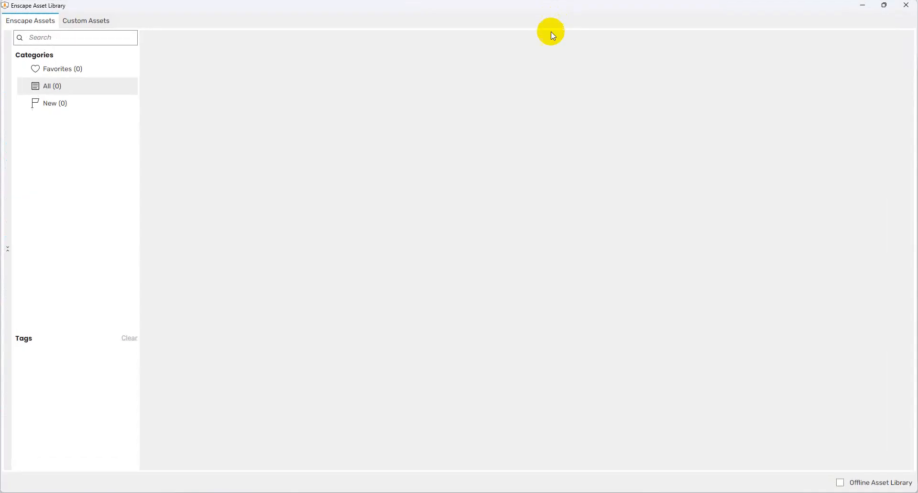
{"action": "left_click", "coordinate": [861, 6]}
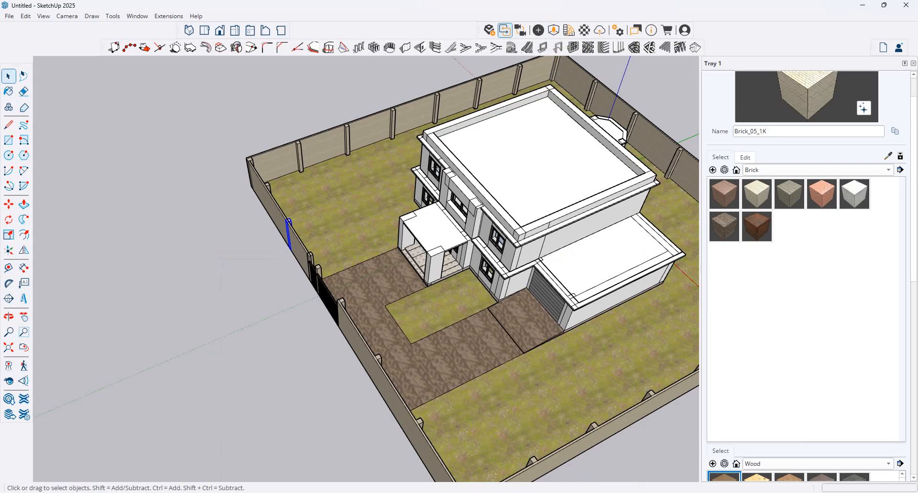
{"action": "left_click", "coordinate": [469, 492]}
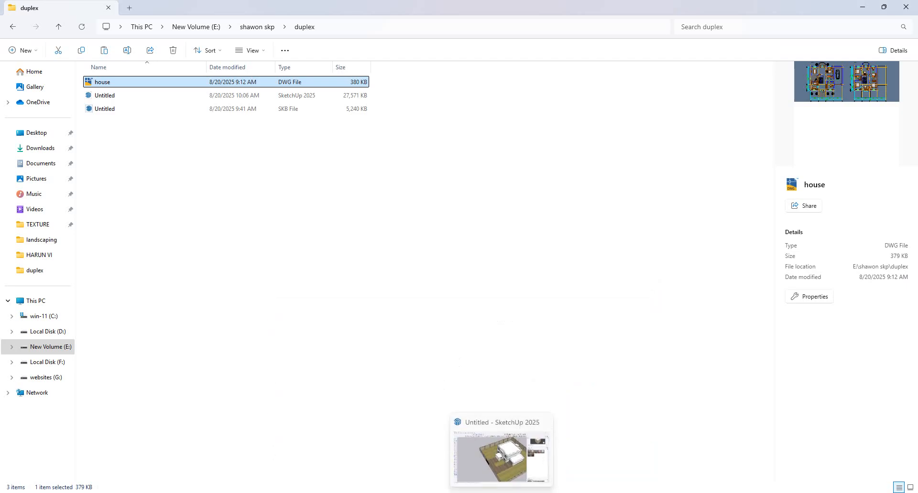
{"action": "left_click", "coordinate": [493, 483]}
{"action": "mouse_move", "coordinate": [521, 487]}
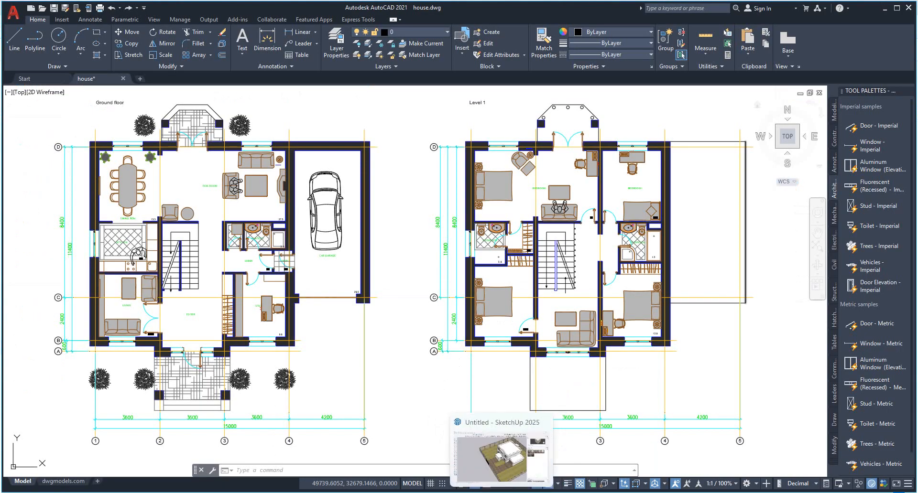
{"action": "left_click", "coordinate": [522, 448]}
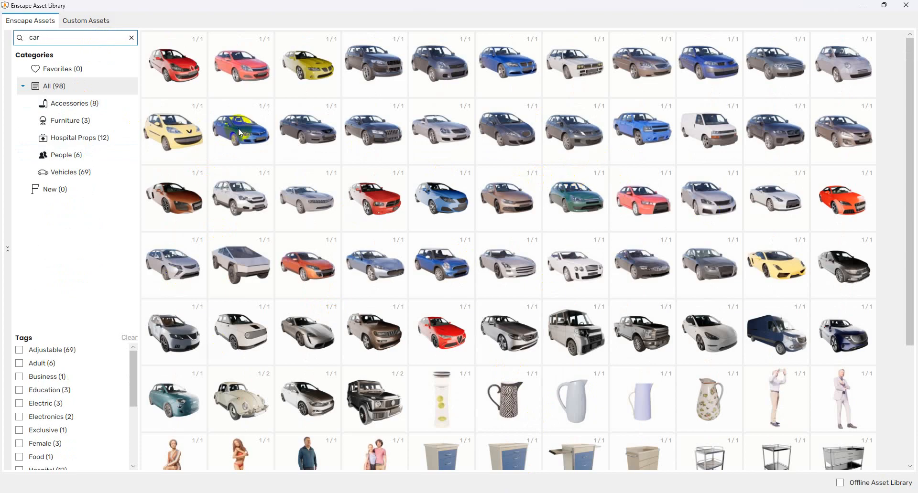
Step: Place the Car 013 sedan from the Enscape car assets on the paved driveway in front of the garage and end placement
{"action": "mouse_move", "coordinate": [252, 143]}
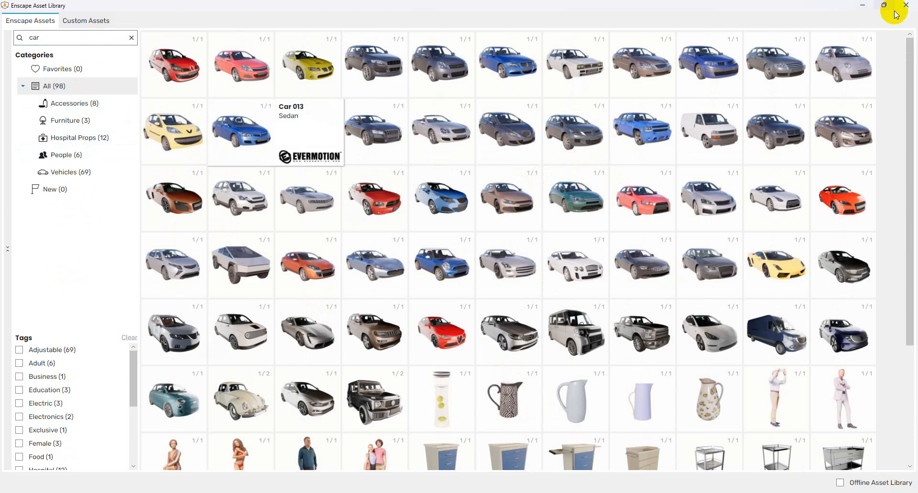
{"action": "left_click", "coordinate": [234, 143]}
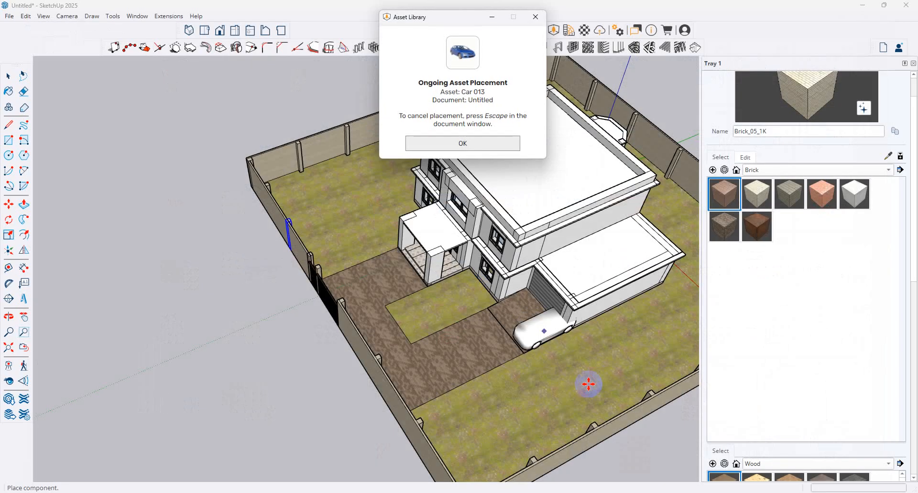
{"action": "left_click", "coordinate": [468, 352]}
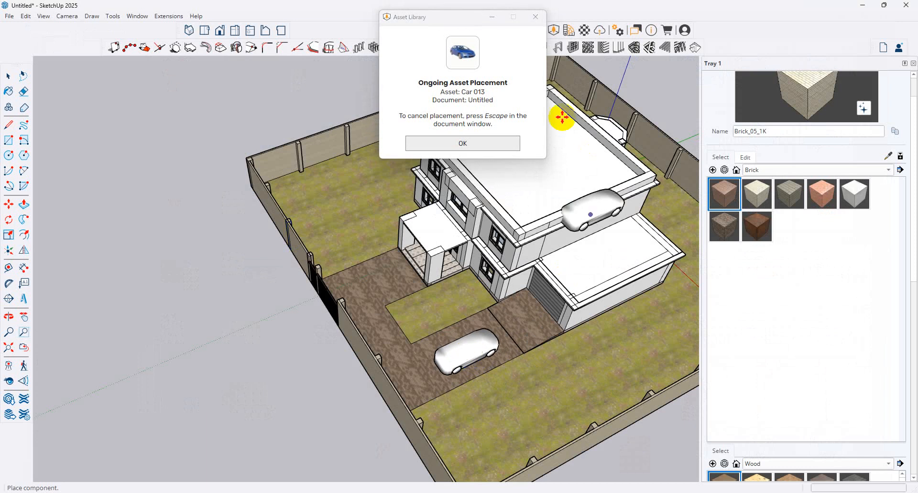
{"action": "left_click", "coordinate": [536, 19]}
{"action": "left_click", "coordinate": [16, 81]}
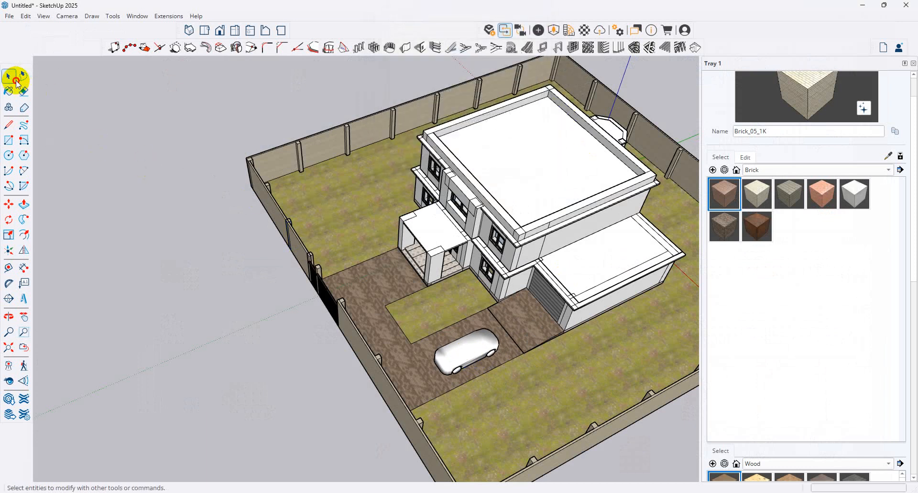
Step: Search the Enscape Asset Library for "plant" and place two Bush 074: Curry Plant assets on the small lawn between porch and garage
{"action": "left_click", "coordinate": [553, 30]}
{"action": "left_click", "coordinate": [32, 37]}
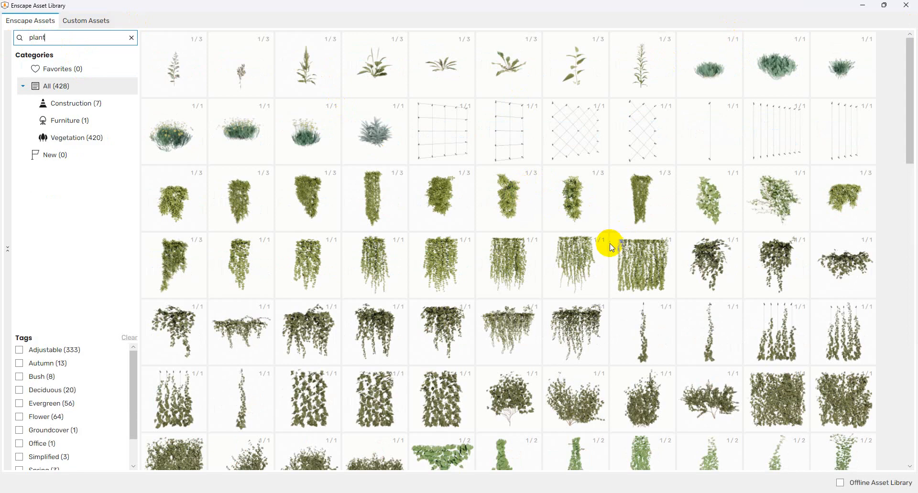
{"action": "left_click", "coordinate": [183, 143]}
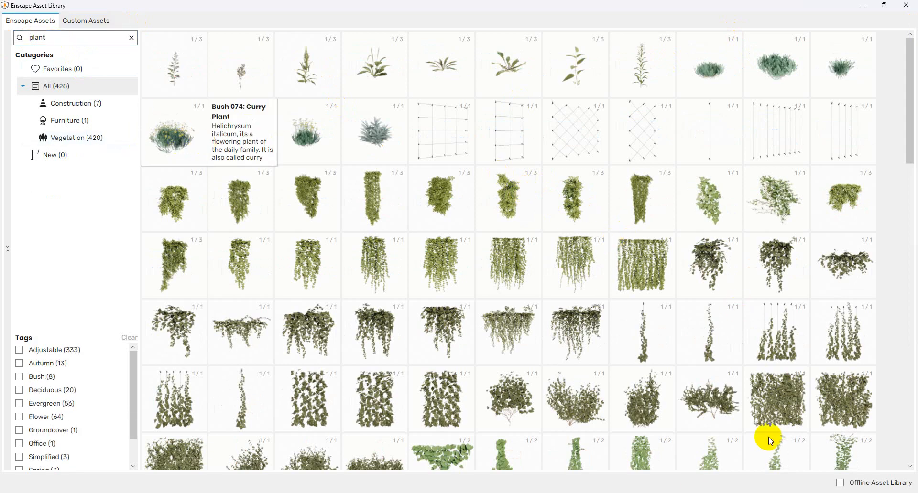
{"action": "left_click", "coordinate": [177, 144]}
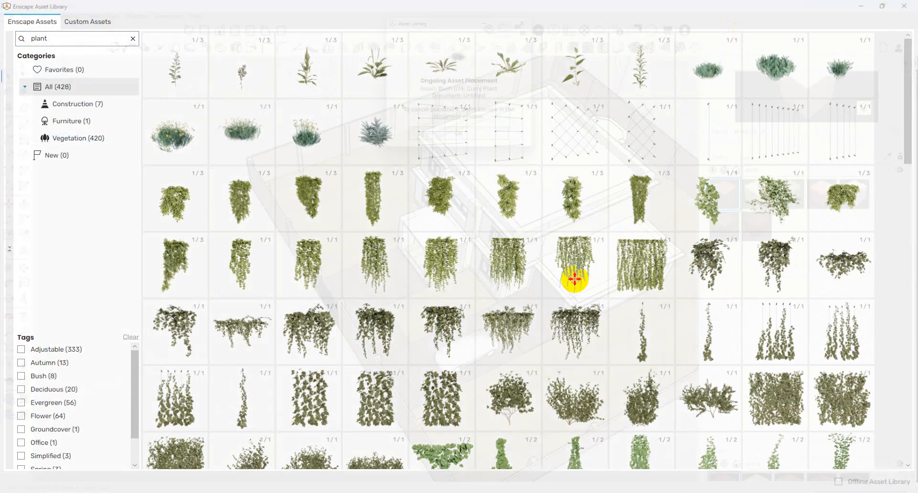
{"action": "left_click", "coordinate": [520, 314]}
{"action": "scroll", "coordinate": [480, 293], "scroll_direction": "up", "scroll_amount": 2}
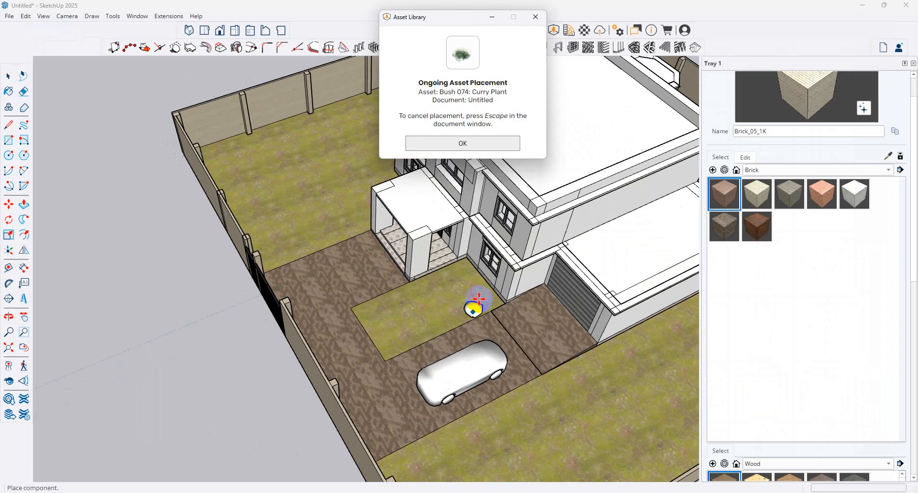
{"action": "left_click", "coordinate": [480, 298]}
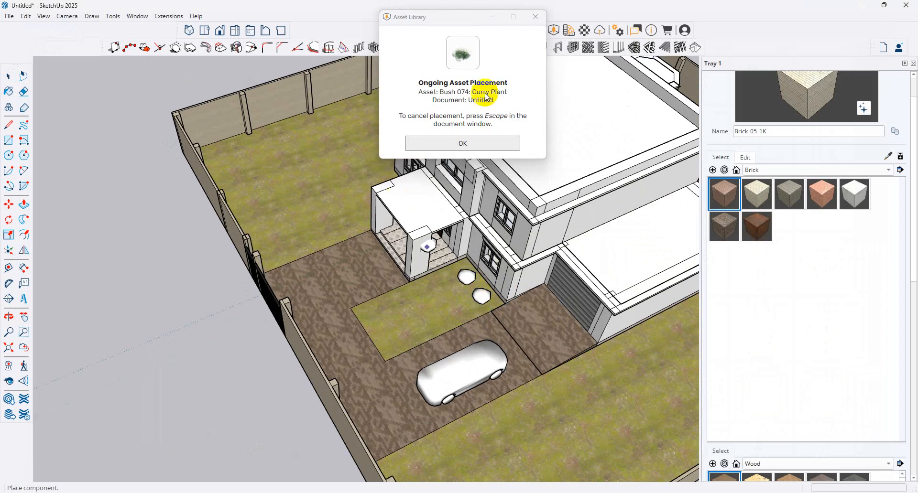
{"action": "left_click", "coordinate": [536, 19]}
Step: Place two more Curry Plant bushes on the lawn below the window on the other side of the porch
{"action": "middle_click_drag", "start_coordinate": [291, 160], "coordinate": [677, 229]}
{"action": "scroll", "coordinate": [246, 215], "scroll_direction": "up", "scroll_amount": 3}
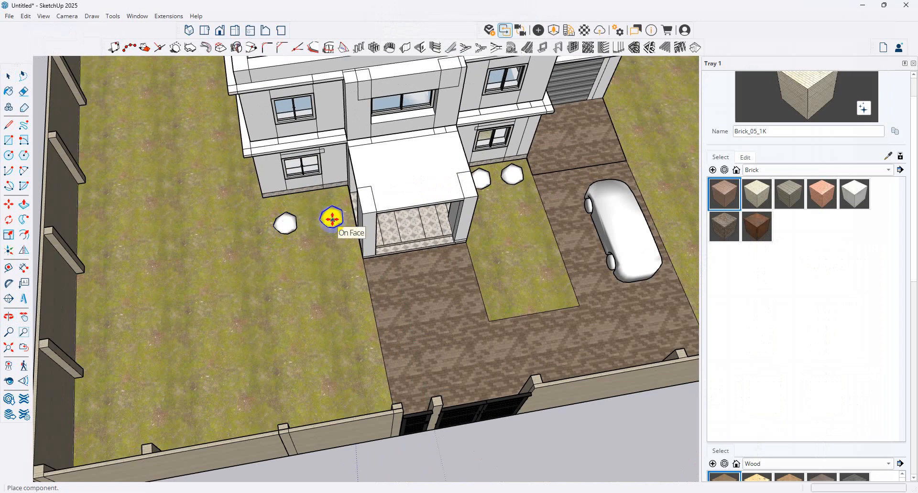
{"action": "left_click", "coordinate": [340, 217]}
{"action": "left_click", "coordinate": [8, 76]}
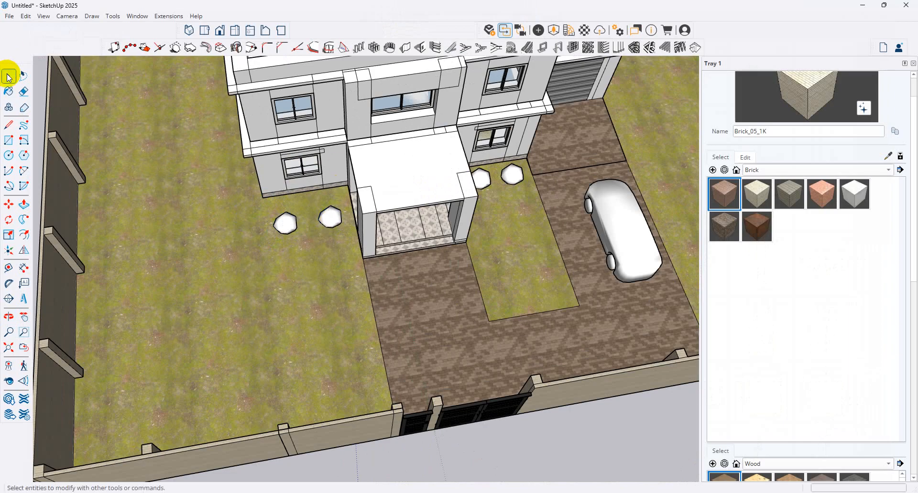
Step: Select the two bushes on the large lawn beside the porch and copy them to the rear wall, below the window near the house corner
{"action": "middle_click_drag", "start_coordinate": [239, 224], "coordinate": [442, 327]}
{"action": "left_click", "coordinate": [9, 204]}
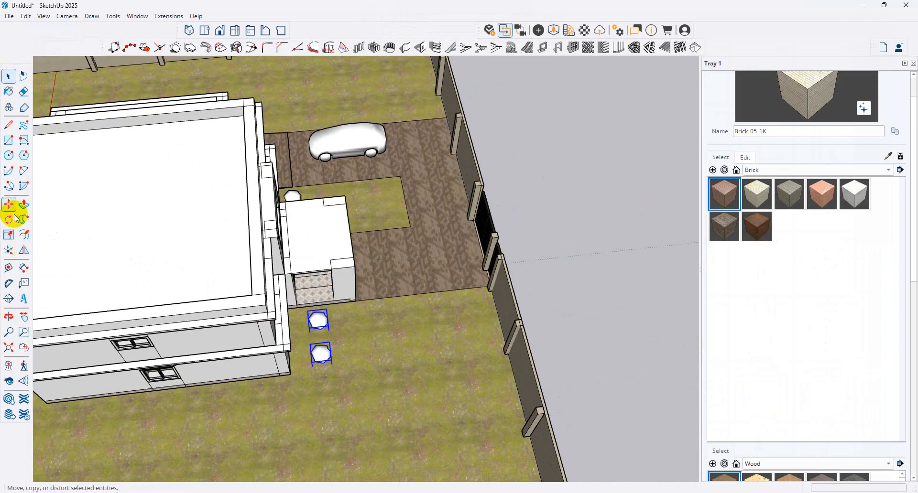
{"action": "left_click", "coordinate": [329, 366]}
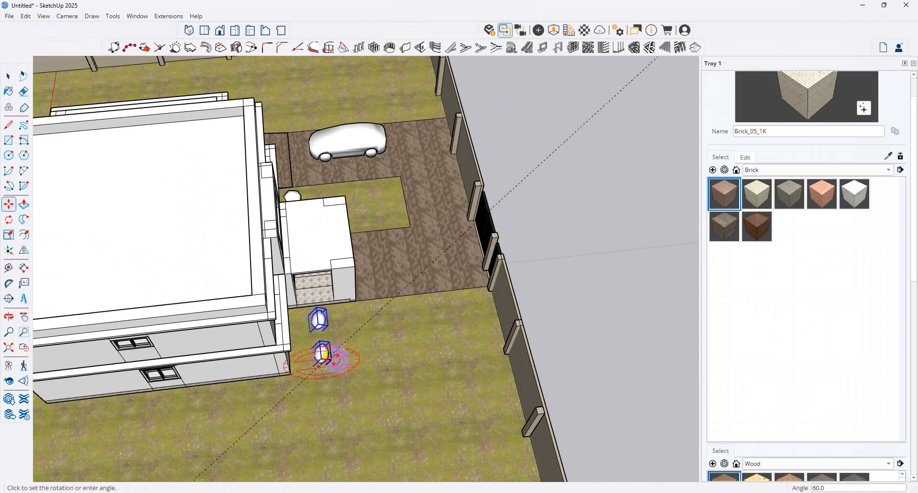
{"action": "left_click", "coordinate": [335, 361]}
{"action": "left_click", "coordinate": [330, 357]}
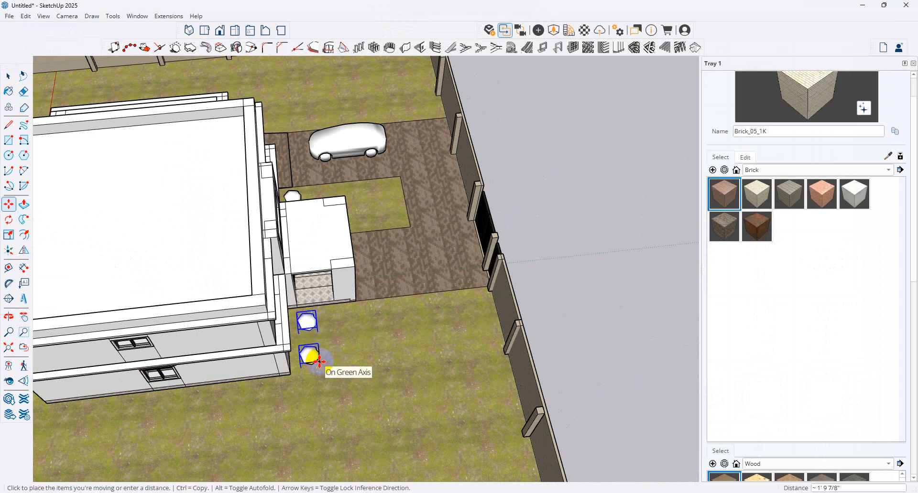
{"action": "key", "text": "ctrl"}
{"action": "scroll", "coordinate": [606, 395], "scroll_direction": "down", "scroll_amount": 6}
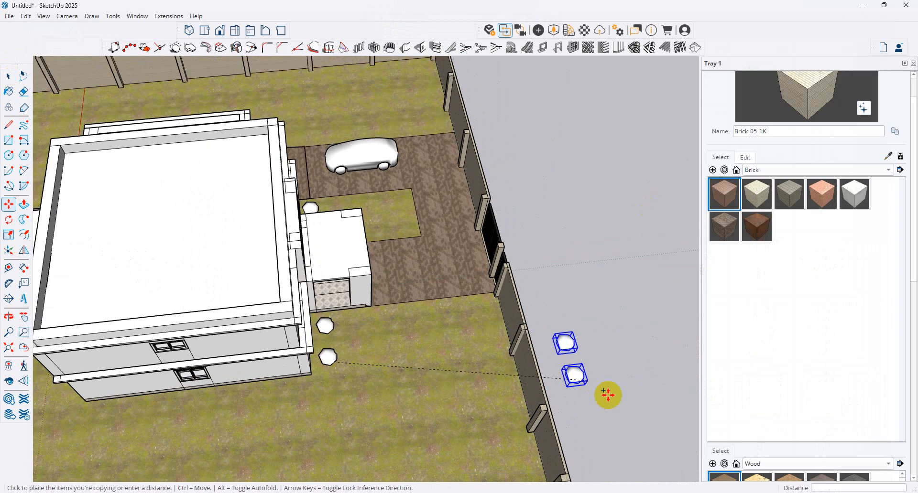
{"action": "scroll", "coordinate": [287, 395], "scroll_direction": "up", "scroll_amount": 5}
{"action": "middle_click_drag", "start_coordinate": [287, 395], "coordinate": [484, 354]}
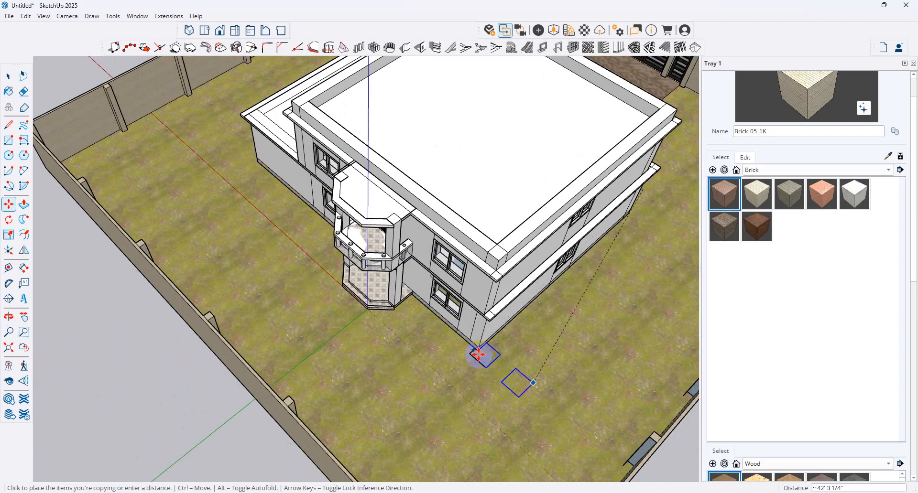
{"action": "left_click", "coordinate": [465, 352]}
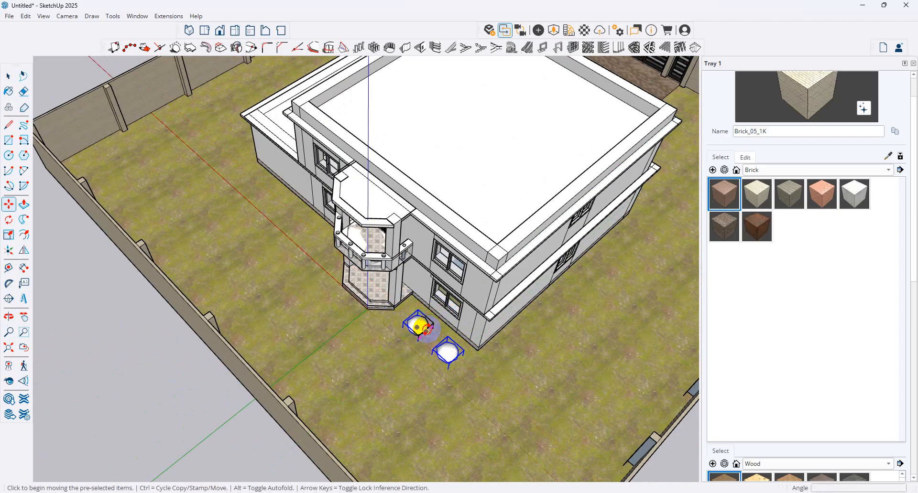
Step: Adjust the copied rear bushes by moving them 5" along the red axis and shifting them about another 1' 3/8"
{"action": "left_click", "coordinate": [432, 323]}
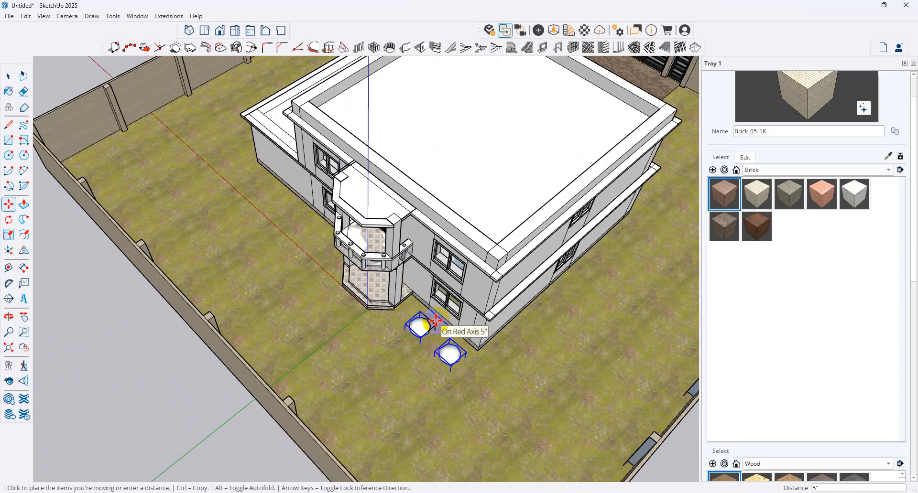
{"action": "scroll", "coordinate": [433, 321], "scroll_direction": "up", "scroll_amount": 4}
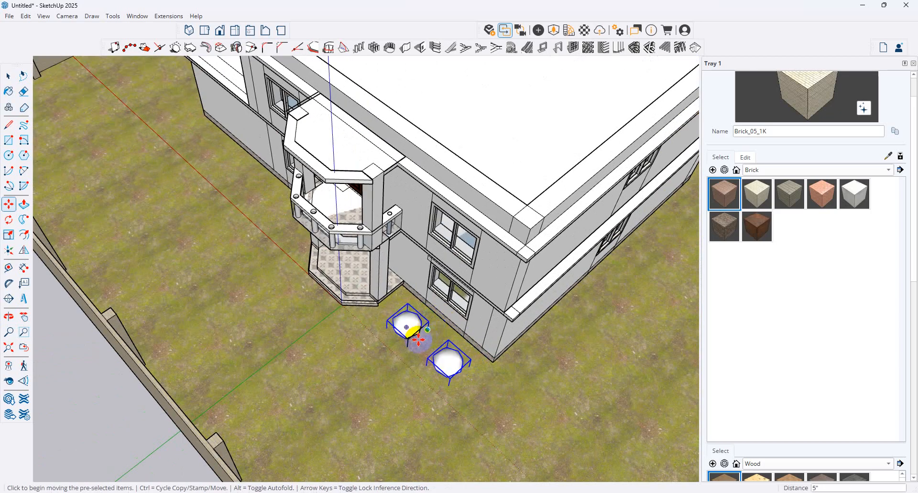
{"action": "scroll", "coordinate": [431, 323], "scroll_direction": "up", "scroll_amount": 3}
{"action": "left_click", "coordinate": [427, 326]}
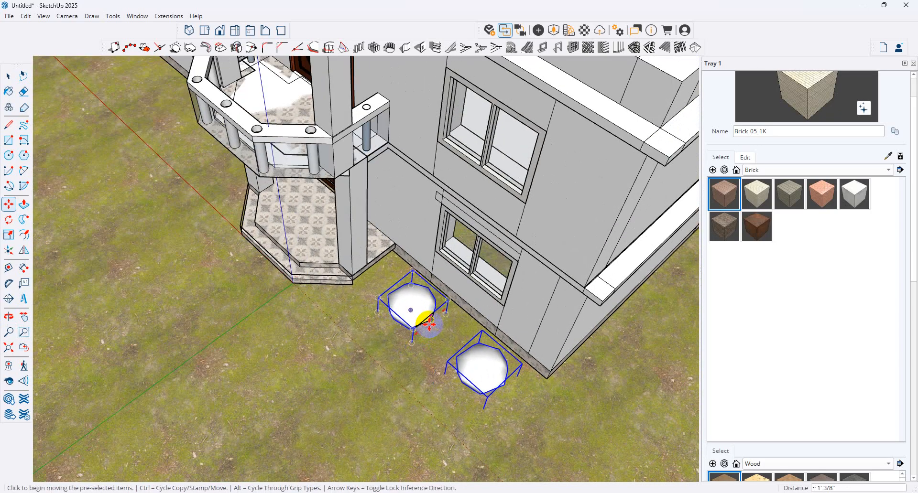
Step: Copy the rear pair of bushes about 24' 5 5/16" along the wall to the other side of the bay
{"action": "left_click", "coordinate": [428, 324]}
{"action": "scroll", "coordinate": [285, 211], "scroll_direction": "down", "scroll_amount": 3}
{"action": "key", "text": "ctrl"}
{"action": "middle_click_drag", "start_coordinate": [359, 127], "coordinate": [374, 211]}
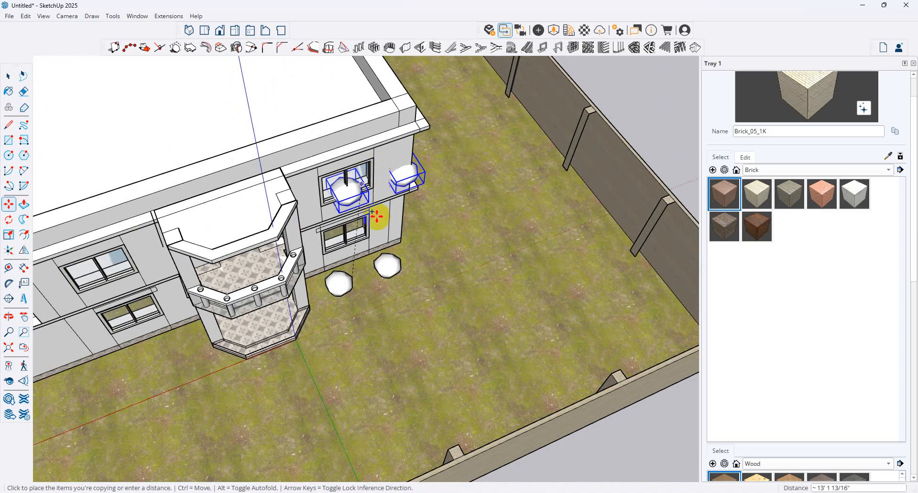
{"action": "left_click", "coordinate": [210, 315]}
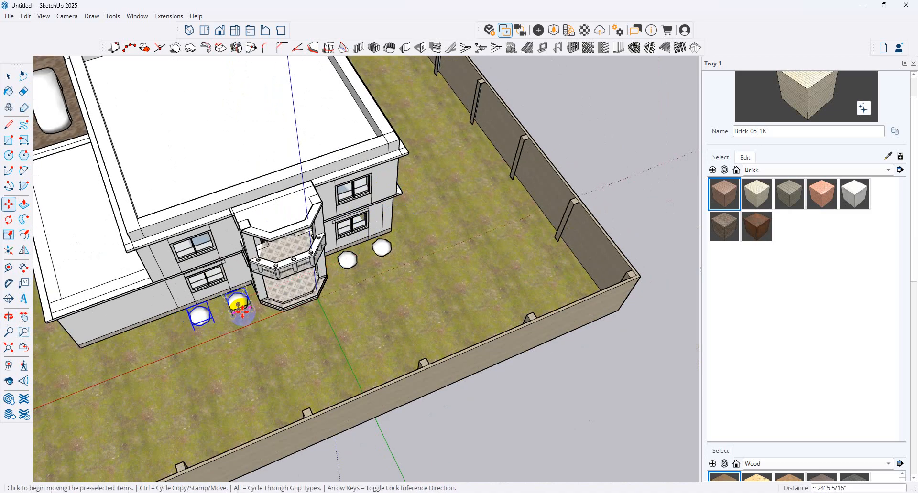
Step: Copy the rear pair of bushes about 14' 7" along the red axis to the garage's rear wall
{"action": "left_click", "coordinate": [238, 306]}
{"action": "key", "text": "ctrl"}
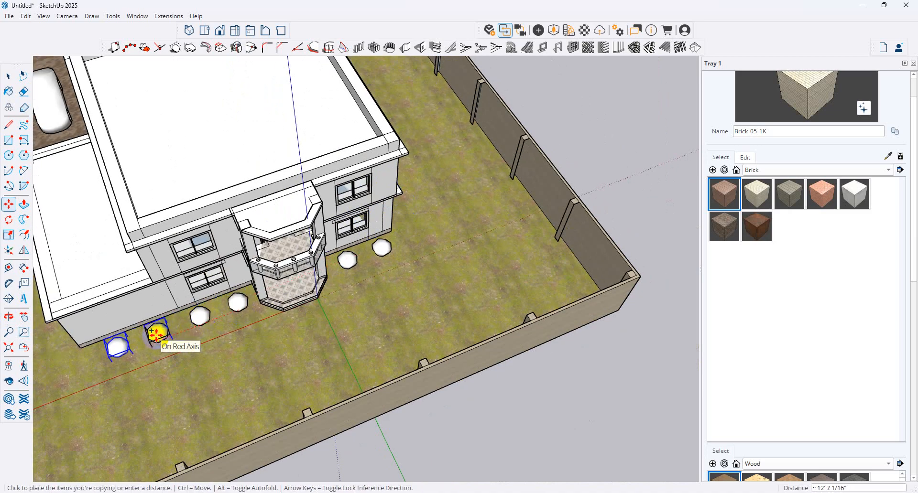
{"action": "scroll", "coordinate": [152, 337], "scroll_direction": "down", "scroll_amount": 3}
{"action": "left_click", "coordinate": [152, 337]}
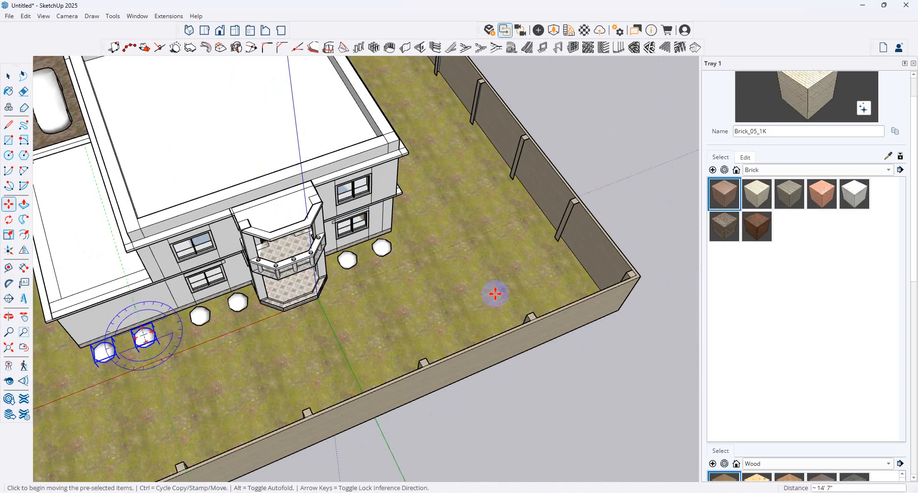
{"action": "scroll", "coordinate": [489, 308], "scroll_direction": "down", "scroll_amount": 3}
{"action": "middle_click_drag", "start_coordinate": [268, 307], "coordinate": [529, 317]}
{"action": "scroll", "coordinate": [279, 305], "scroll_direction": "up", "scroll_amount": 2}
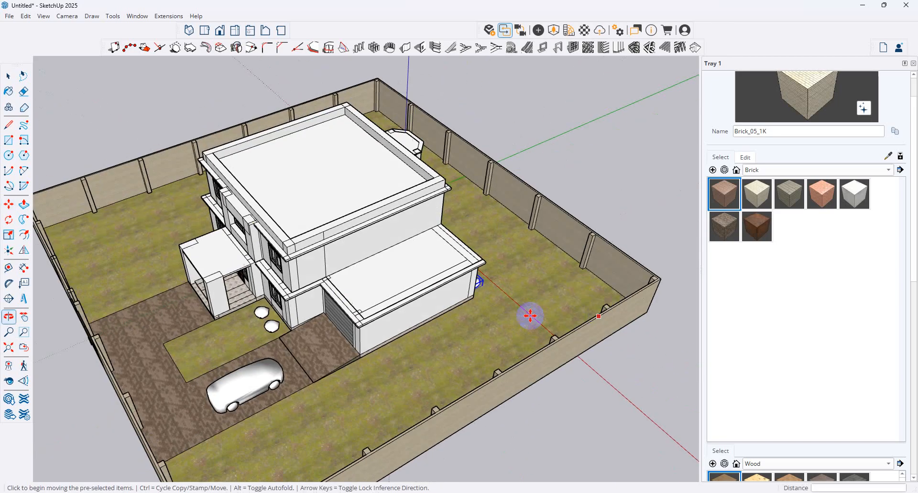
Step: Search the Enscape asset library for "tree" and place Coniferous Tree 003: Japanese Black Pine trees on the lawns around the house
{"action": "left_click", "coordinate": [553, 31]}
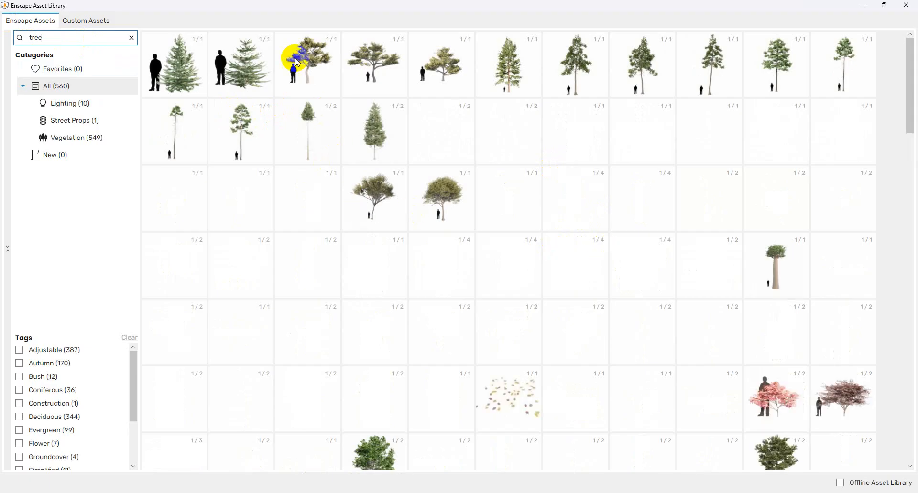
{"action": "mouse_move", "coordinate": [319, 81]}
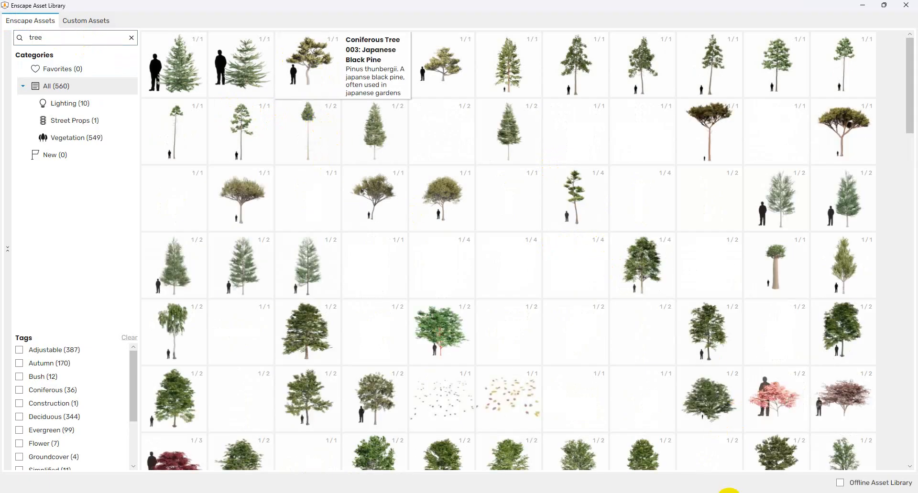
{"action": "left_click", "coordinate": [321, 70]}
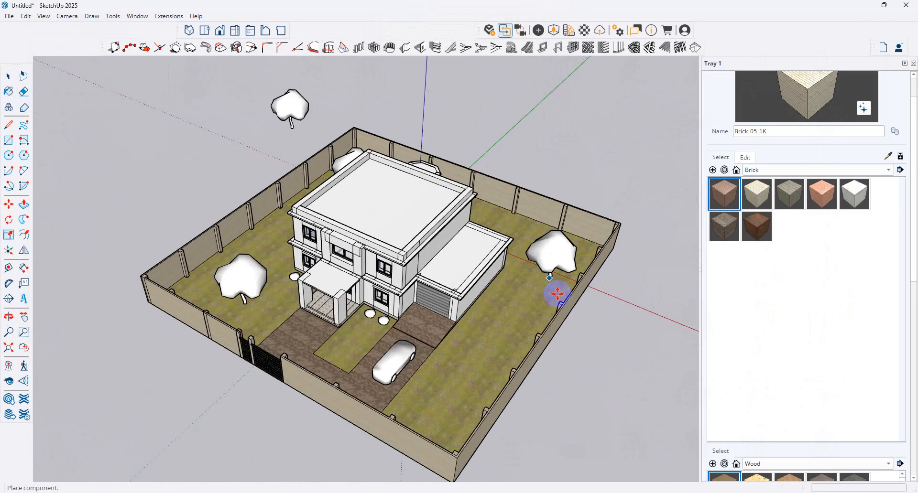
{"action": "scroll", "coordinate": [557, 294], "scroll_direction": "down", "scroll_amount": 2}
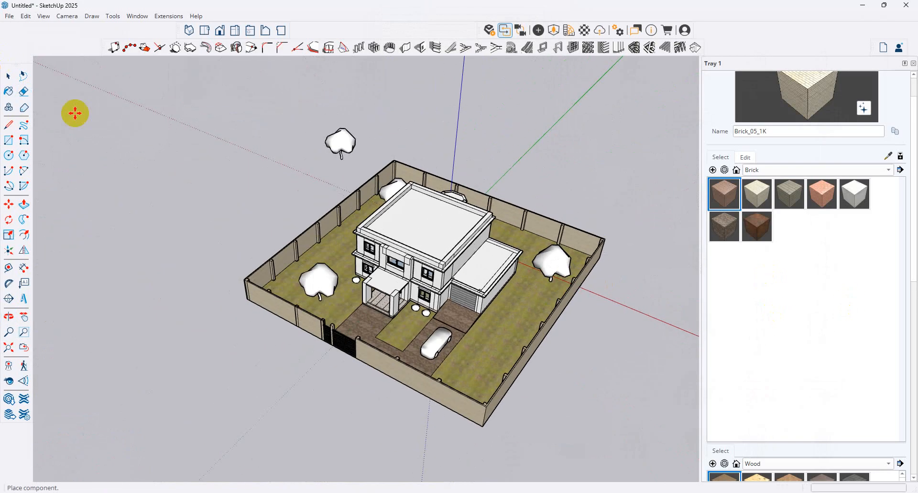
{"action": "left_click", "coordinate": [488, 363]}
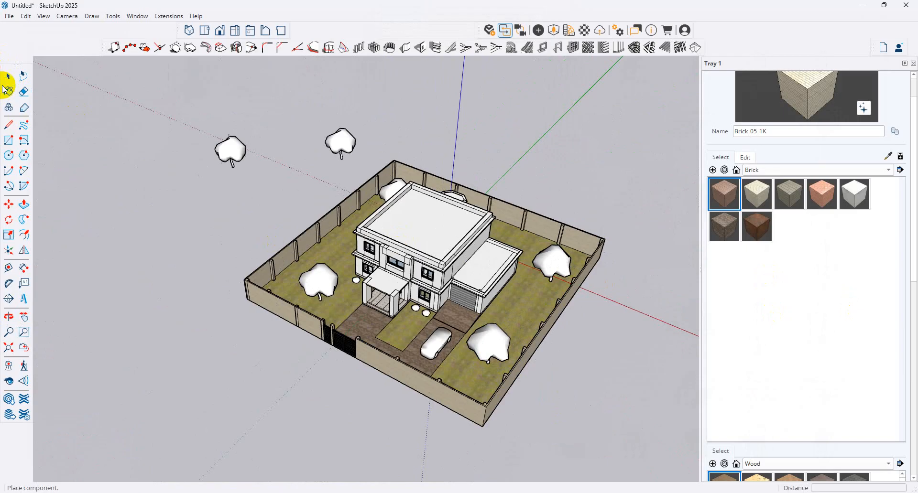
Step: Select the stray tree standing outside the compound wall and delete it
{"action": "left_click", "coordinate": [8, 76]}
{"action": "left_click", "coordinate": [335, 143]}
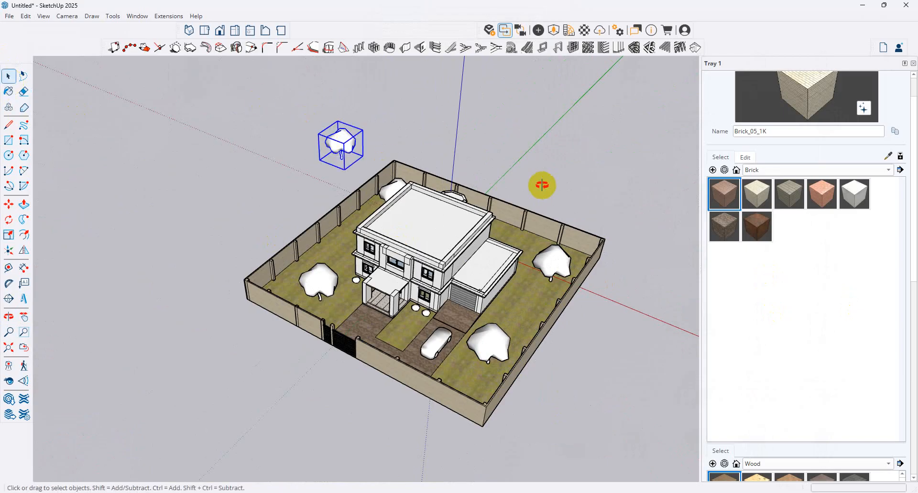
{"action": "middle_click_drag", "start_coordinate": [540, 185], "coordinate": [653, 134]}
{"action": "key", "text": "Delete"}
{"action": "scroll", "coordinate": [487, 229], "scroll_direction": "up", "scroll_amount": 6}
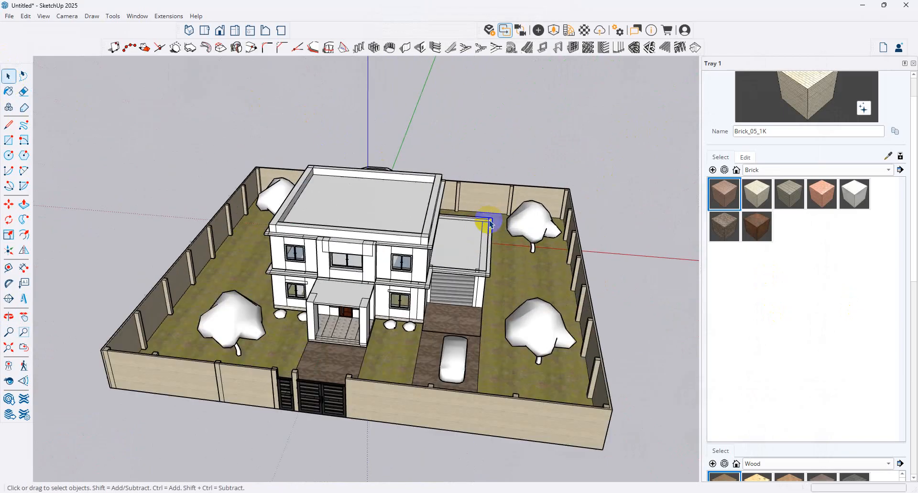
Step: Frame the house's front facade and start the Enscape live render
{"action": "middle_click_drag", "start_coordinate": [468, 229], "coordinate": [420, 207]}
{"action": "scroll", "coordinate": [366, 254], "scroll_direction": "up", "scroll_amount": 3}
{"action": "middle_click_drag", "start_coordinate": [431, 259], "coordinate": [387, 244]}
{"action": "scroll", "coordinate": [441, 258], "scroll_direction": "down", "scroll_amount": 6}
{"action": "scroll", "coordinate": [454, 232], "scroll_direction": "up", "scroll_amount": 5}
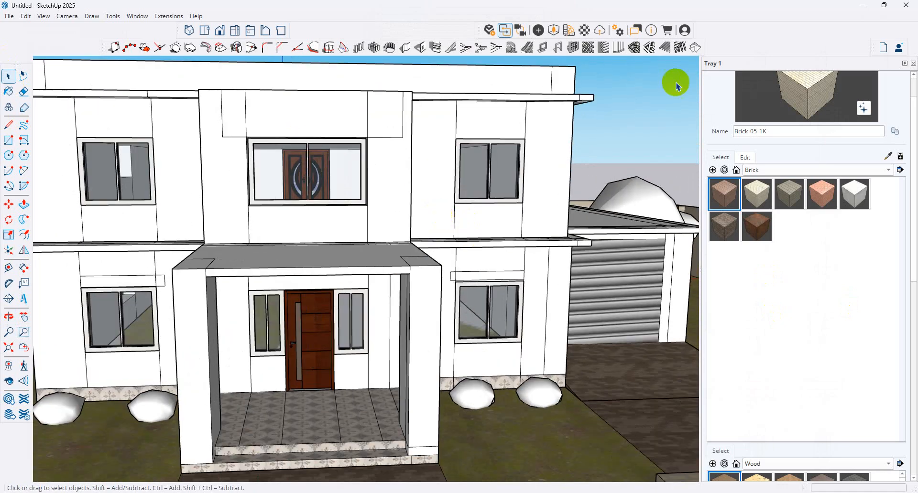
{"action": "left_click", "coordinate": [486, 31]}
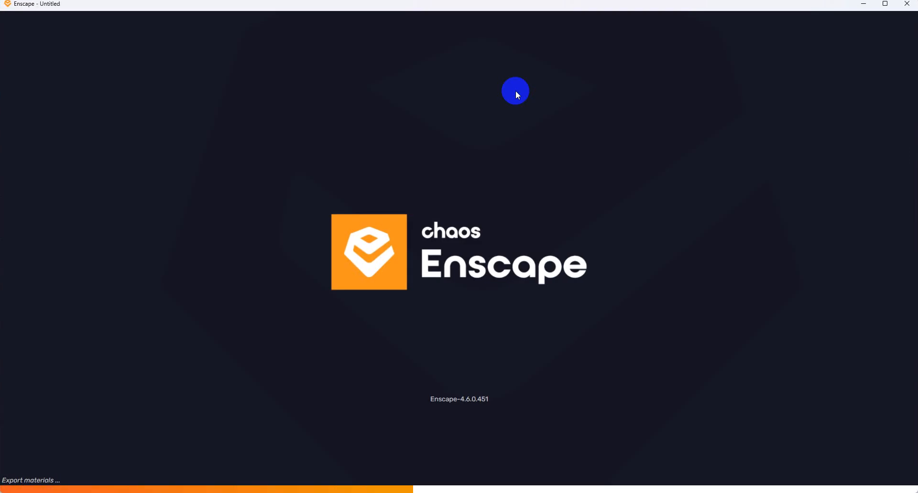
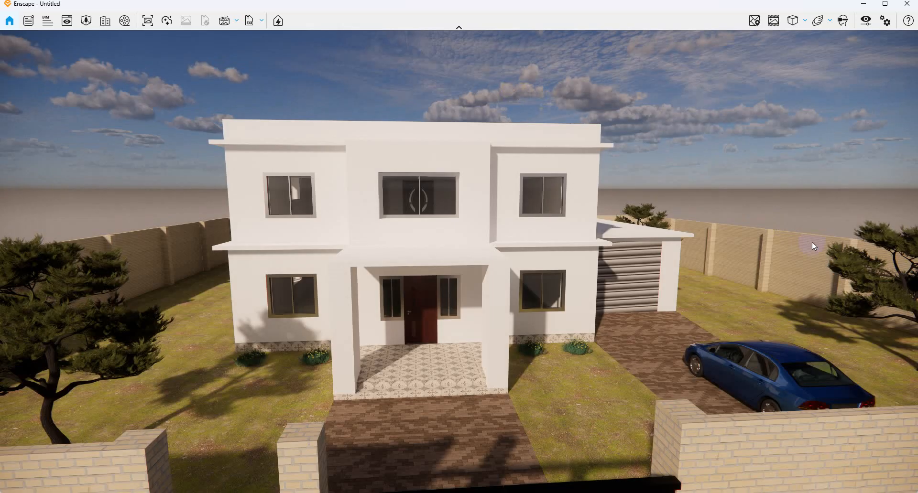
Step: In Enscape's visual settings, try the Town horizon and then set the horizon source to Urban
{"action": "left_click_drag", "start_coordinate": [647, 225], "coordinate": [606, 274]}
{"action": "scroll", "coordinate": [606, 273], "scroll_direction": "up", "scroll_amount": 3}
{"action": "middle_click_drag", "start_coordinate": [446, 252], "coordinate": [239, 188]}
{"action": "left_click_drag", "start_coordinate": [441, 261], "coordinate": [537, 261]}
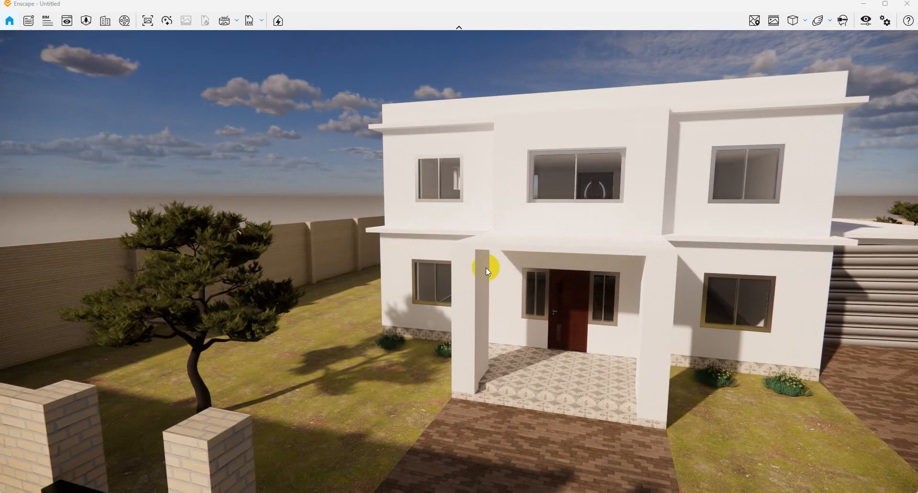
{"action": "left_click", "coordinate": [866, 21]}
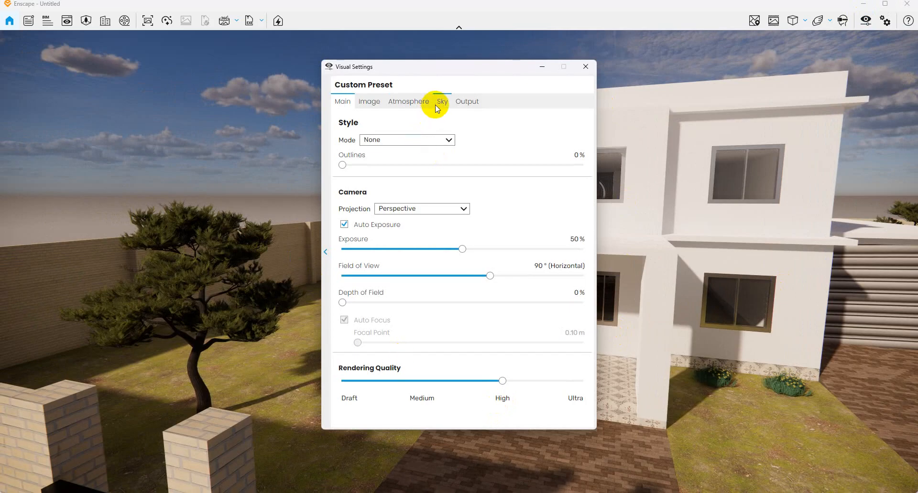
{"action": "left_click", "coordinate": [436, 106]}
{"action": "left_click", "coordinate": [409, 159]}
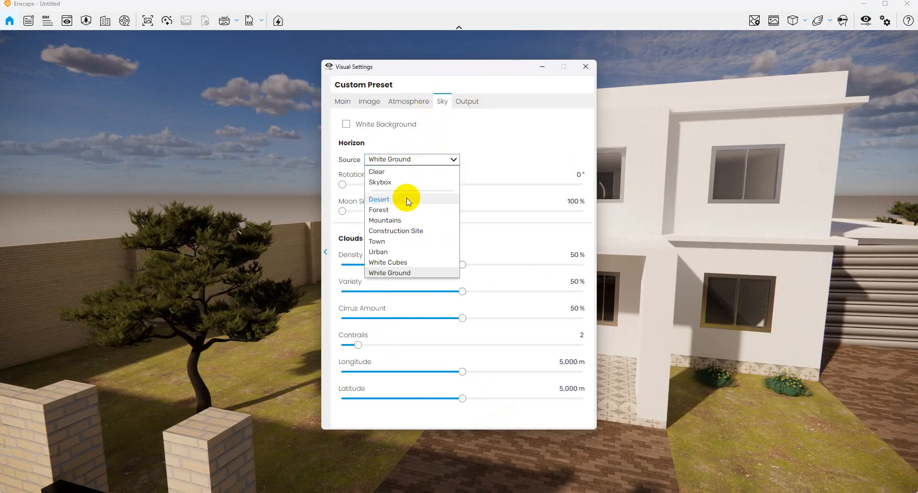
{"action": "left_click", "coordinate": [407, 242]}
{"action": "left_click", "coordinate": [418, 165]}
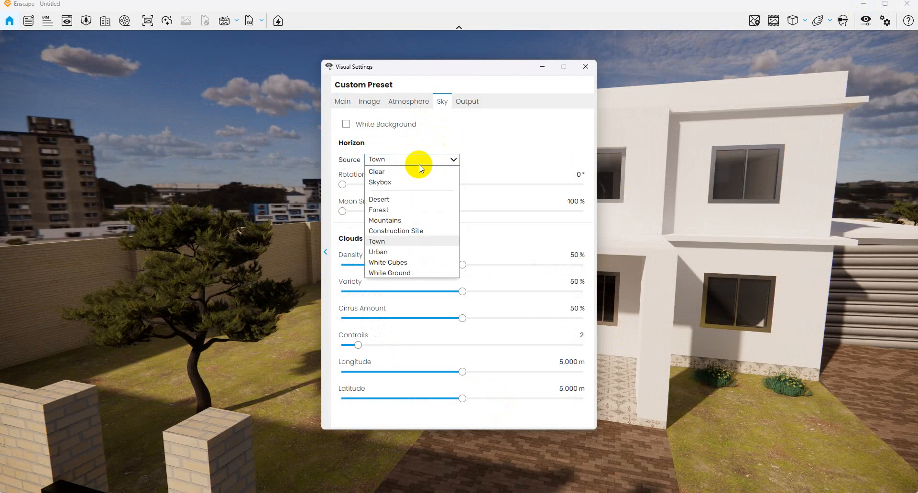
{"action": "left_click", "coordinate": [406, 253]}
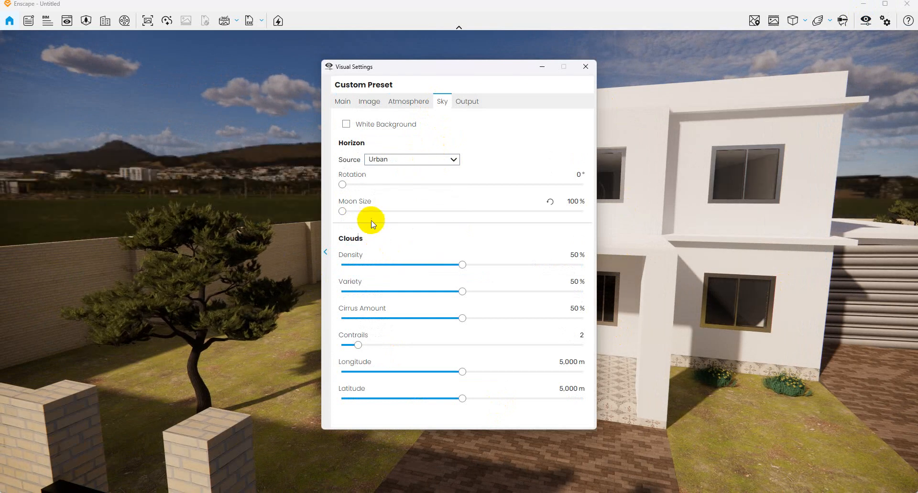
{"action": "right_click_drag", "start_coordinate": [604, 293], "coordinate": [605, 293]}
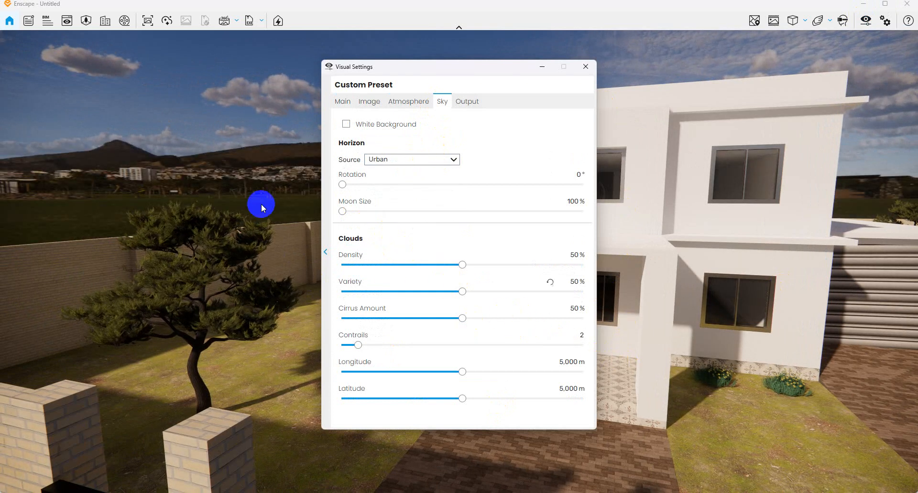
Step: Set the atmosphere's sun brightness to 8% and close the visual settings
{"action": "left_click", "coordinate": [363, 103]}
{"action": "left_click", "coordinate": [423, 102]}
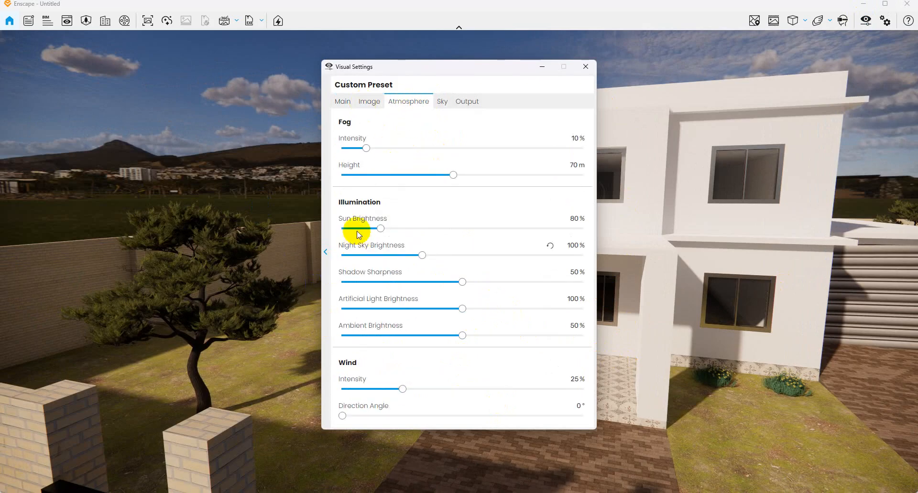
{"action": "left_click_drag", "start_coordinate": [358, 234], "coordinate": [345, 230]}
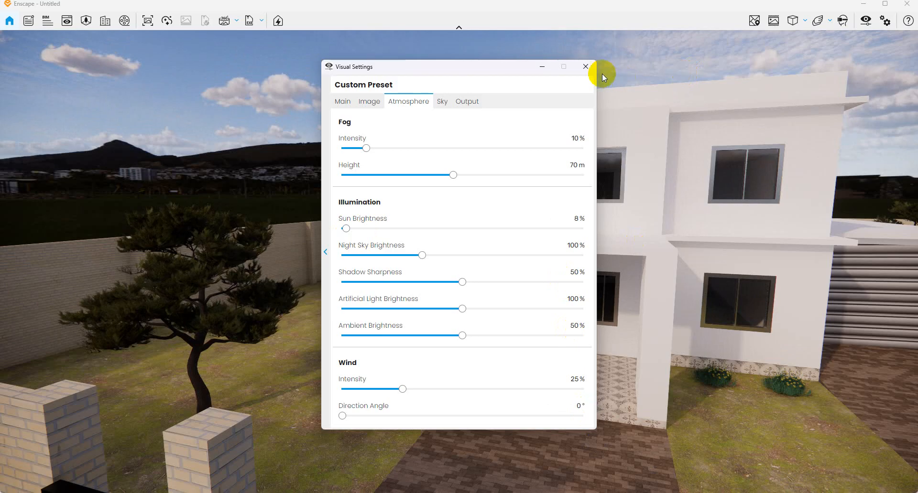
{"action": "left_click", "coordinate": [585, 71]}
Step: Inspect the rendered compound from outside the gate and from close to the front porch and facade
{"action": "middle_click_drag", "start_coordinate": [223, 290], "coordinate": [912, 409]}
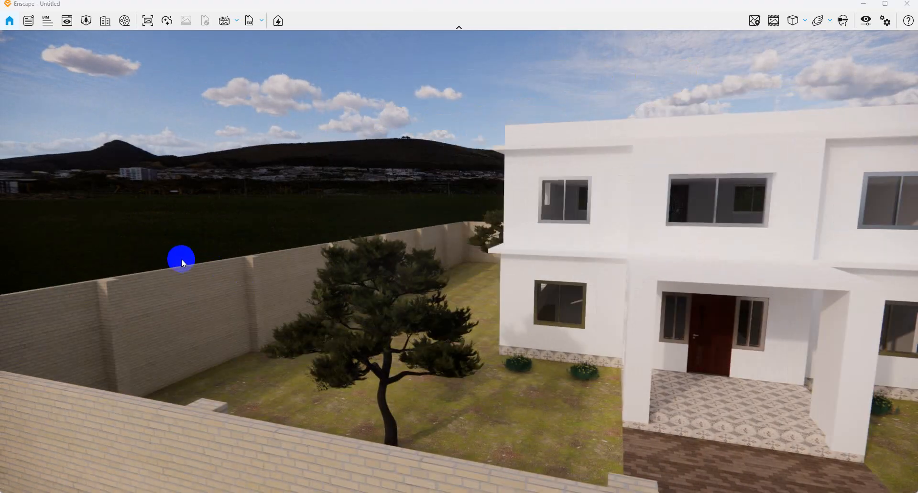
{"action": "scroll", "coordinate": [181, 259], "scroll_direction": "down", "scroll_amount": 5}
{"action": "scroll", "coordinate": [295, 303], "scroll_direction": "down", "scroll_amount": 5}
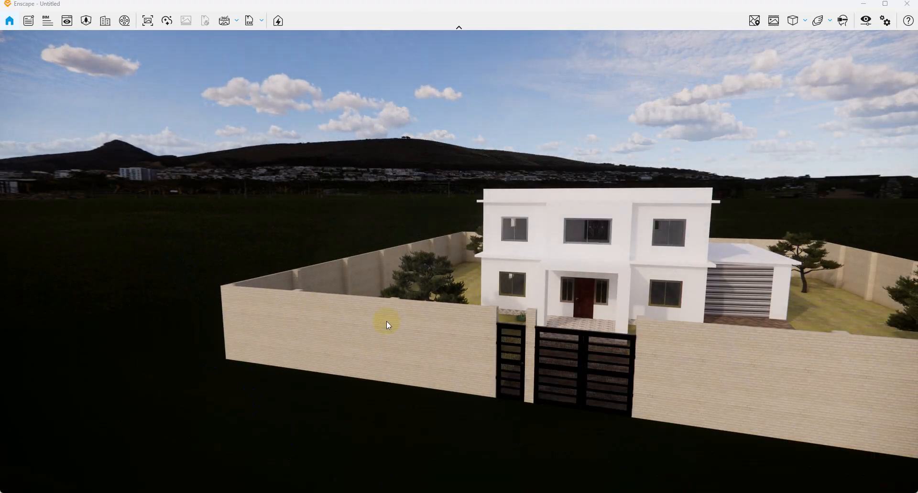
{"action": "scroll", "coordinate": [425, 321], "scroll_direction": "up", "scroll_amount": 5}
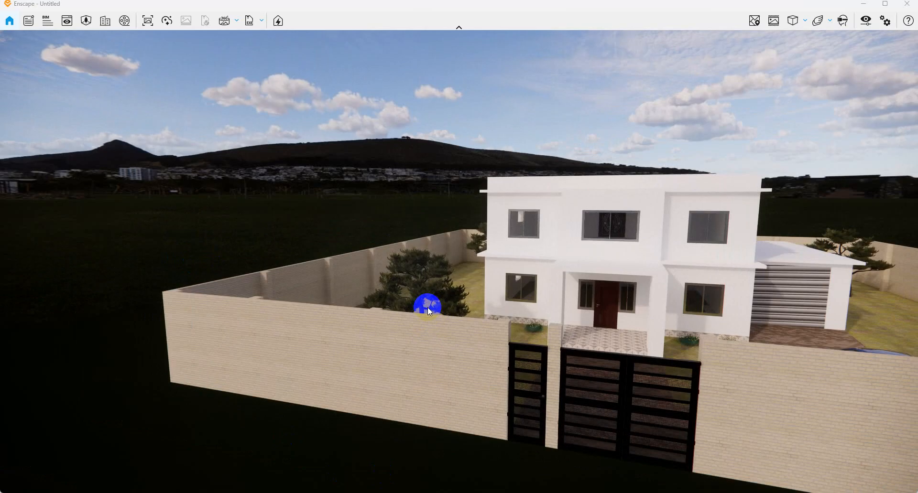
{"action": "scroll", "coordinate": [675, 336], "scroll_direction": "up", "scroll_amount": 8}
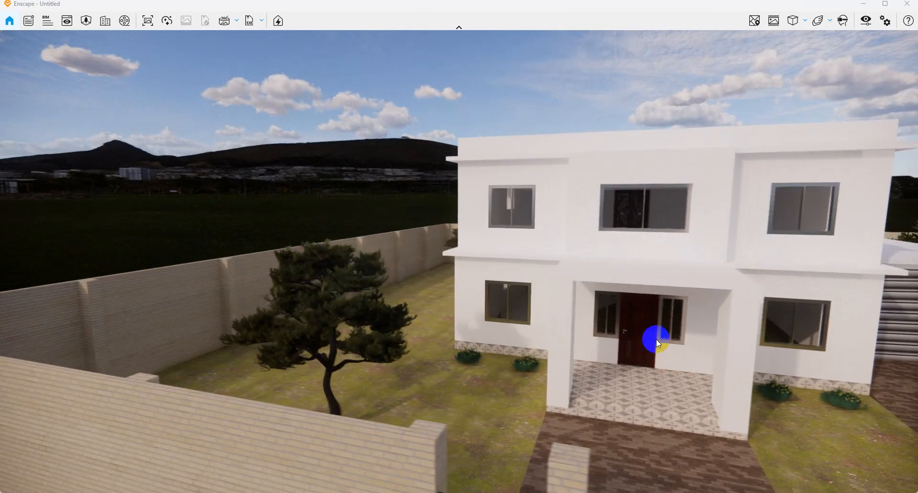
{"action": "left_click_drag", "start_coordinate": [436, 293], "coordinate": [291, 290]}
{"action": "scroll", "coordinate": [640, 300], "scroll_direction": "up", "scroll_amount": 5}
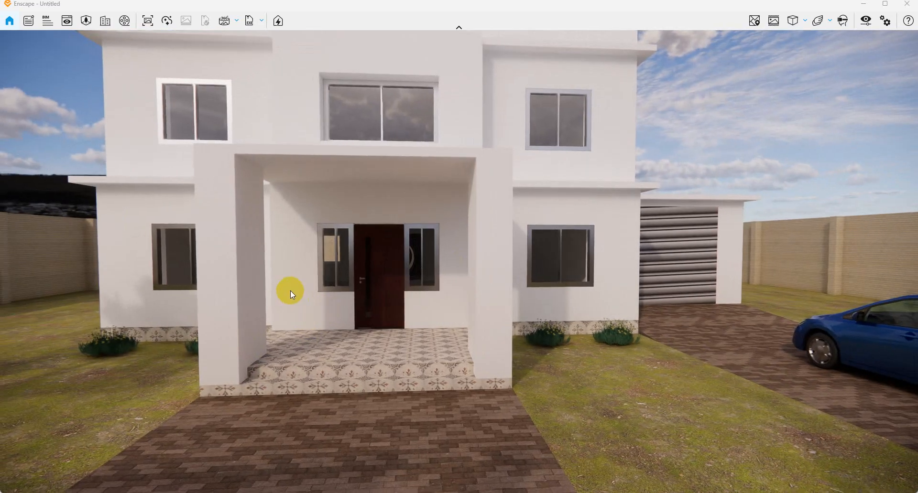
{"action": "middle_click_drag", "start_coordinate": [290, 291], "coordinate": [302, 276]}
{"action": "left_click_drag", "start_coordinate": [302, 275], "coordinate": [417, 286]}
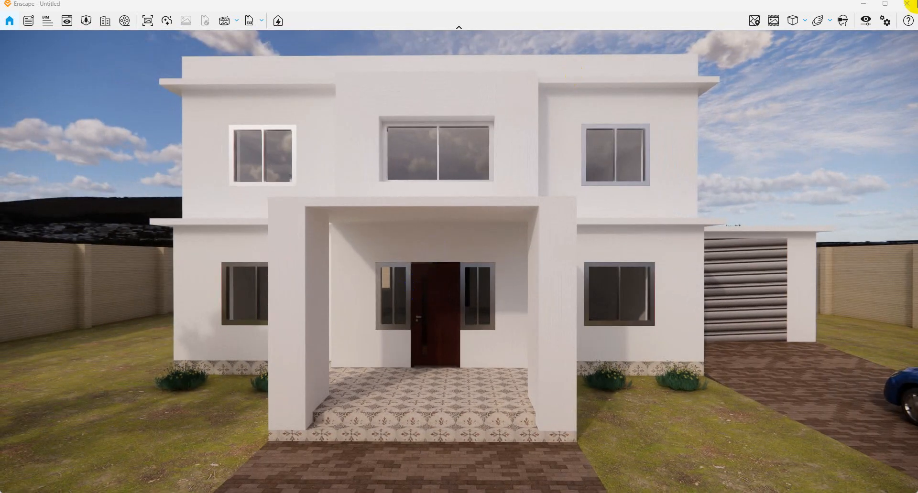
Step: Switch back to SketchUp, open the group containing the garage door, and slightly rotate the shutter texture on the door face
{"action": "left_click", "coordinate": [862, 5]}
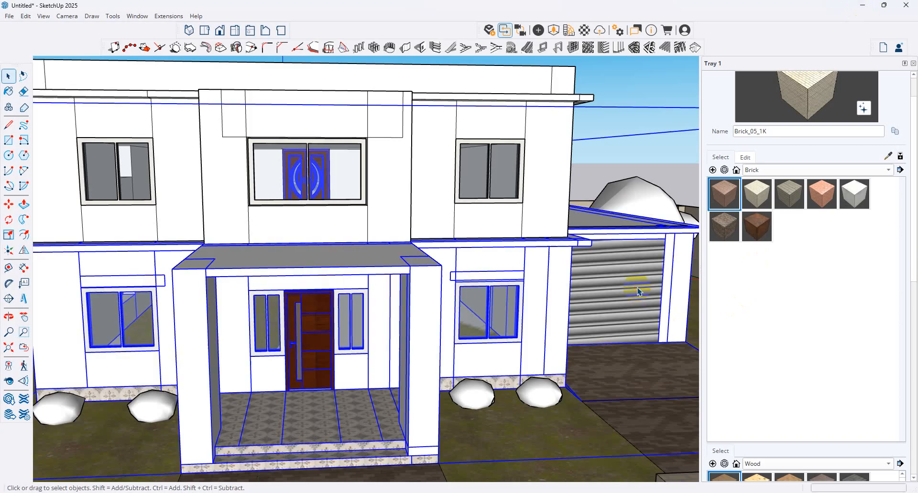
{"action": "triple_click", "coordinate": [637, 288]}
{"action": "double_click", "coordinate": [637, 288]}
{"action": "right_click", "coordinate": [637, 288]}
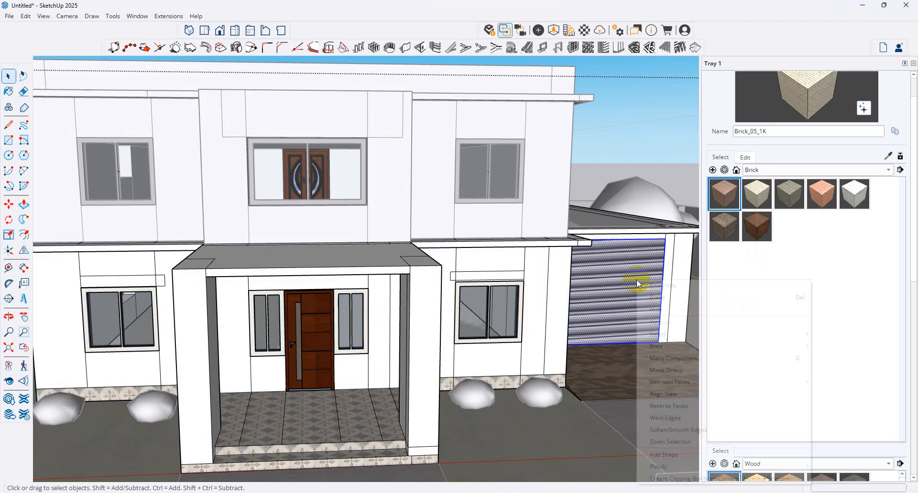
{"action": "key", "text": "Escape"}
{"action": "left_click", "coordinate": [615, 267]}
{"action": "right_click", "coordinate": [616, 268]}
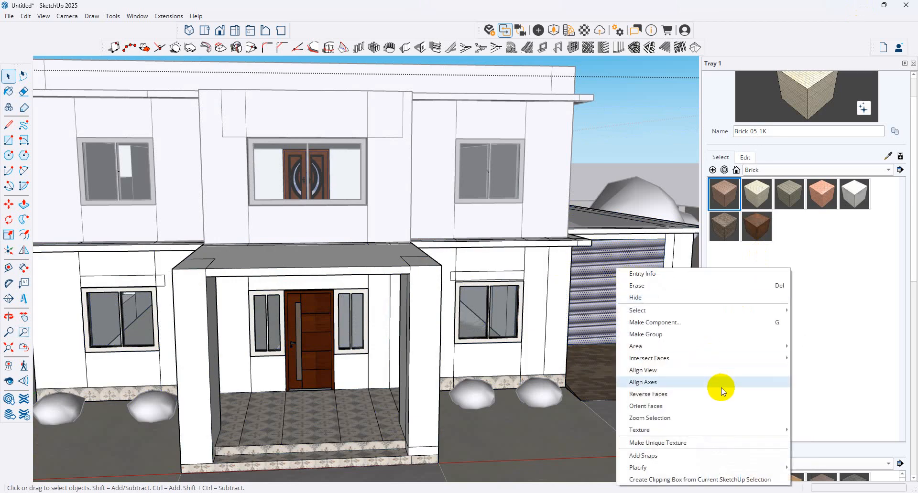
{"action": "left_click", "coordinate": [816, 436]}
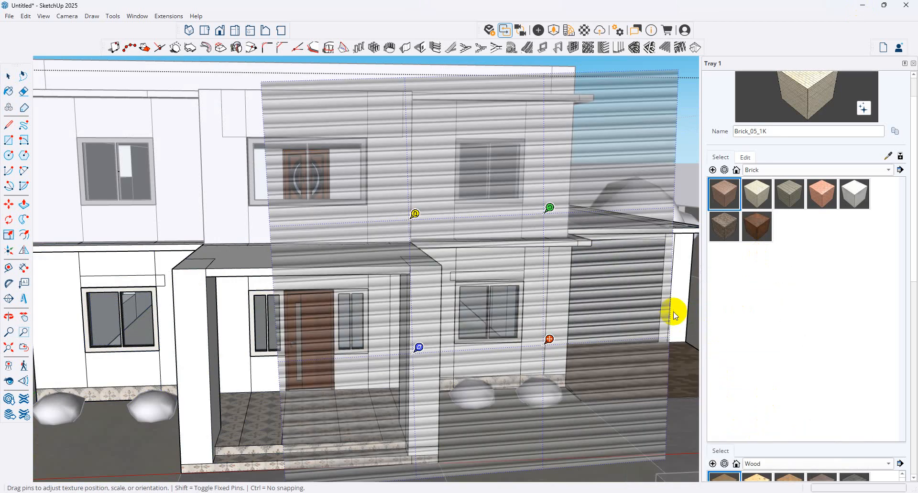
{"action": "left_click_drag", "start_coordinate": [554, 209], "coordinate": [558, 209]}
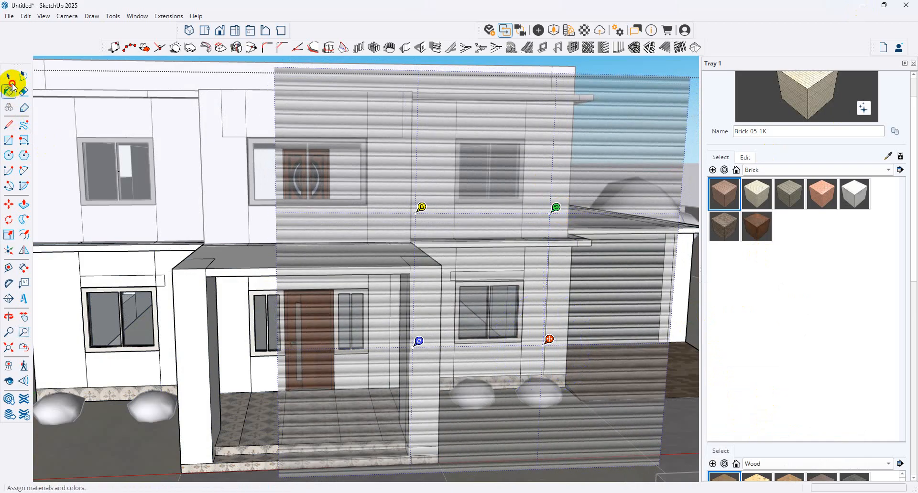
{"action": "left_click", "coordinate": [8, 76]}
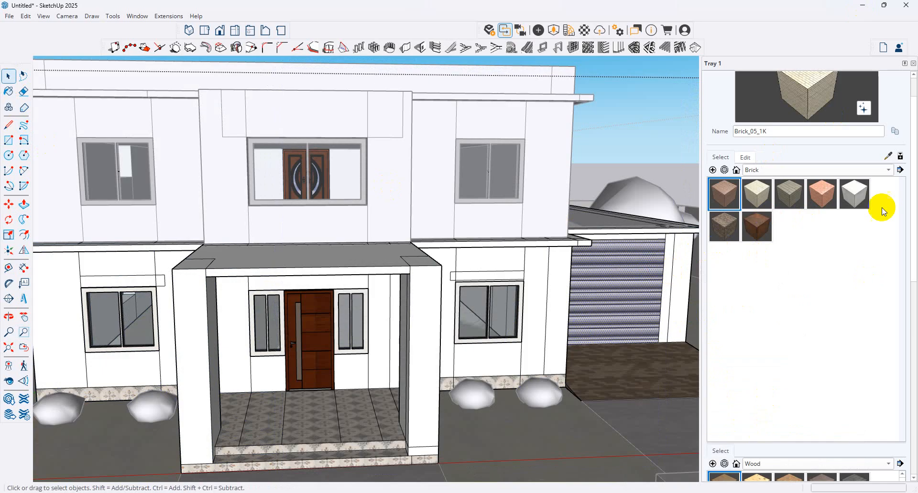
Step: Sample the garage door's shutter material and set its carrugate.jpg texture size to 4'
{"action": "left_click", "coordinate": [745, 157]}
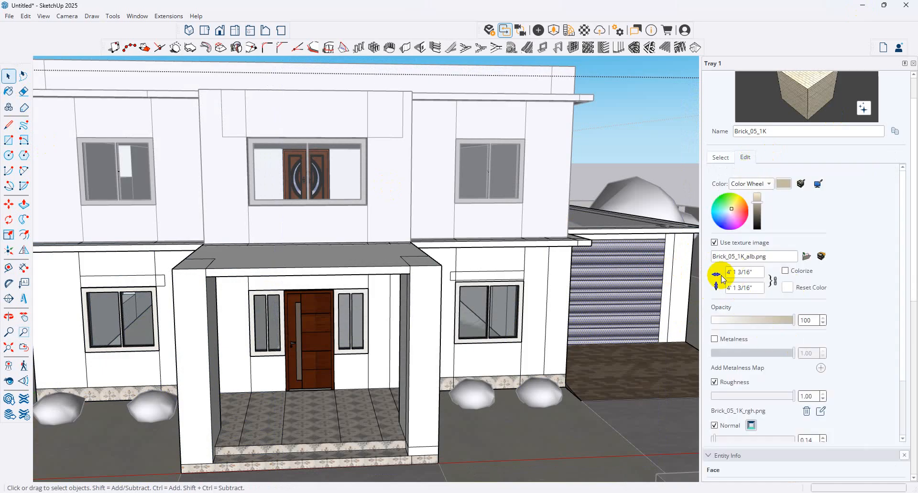
{"action": "left_click", "coordinate": [725, 159]}
{"action": "left_click", "coordinate": [887, 157]}
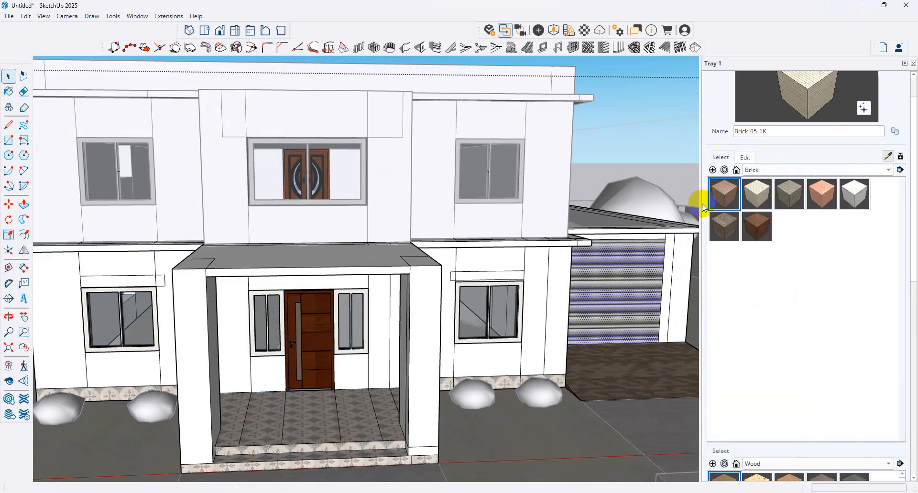
{"action": "left_click", "coordinate": [607, 268]}
{"action": "left_click", "coordinate": [745, 157]}
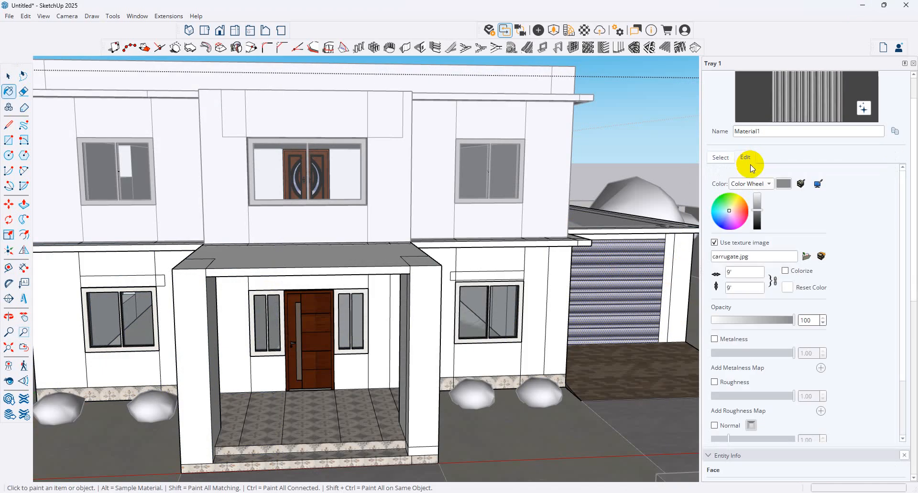
{"action": "left_click", "coordinate": [732, 272]}
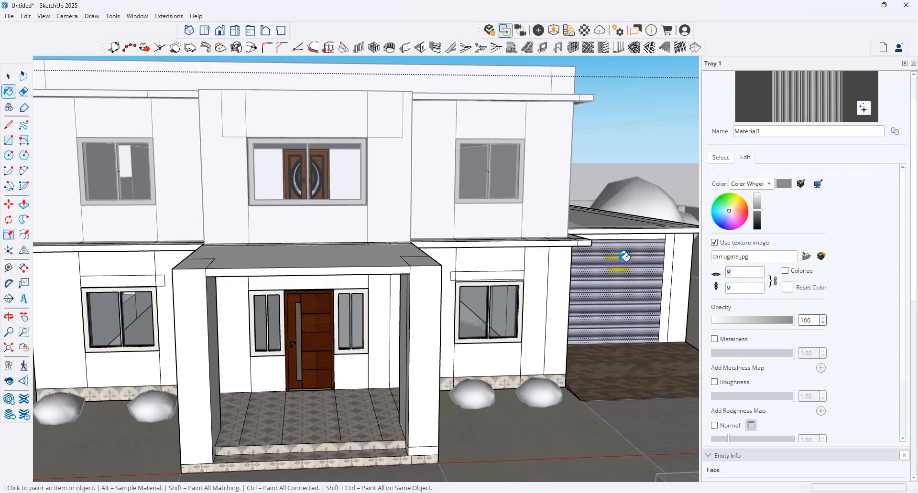
{"action": "type", "text": "4"}
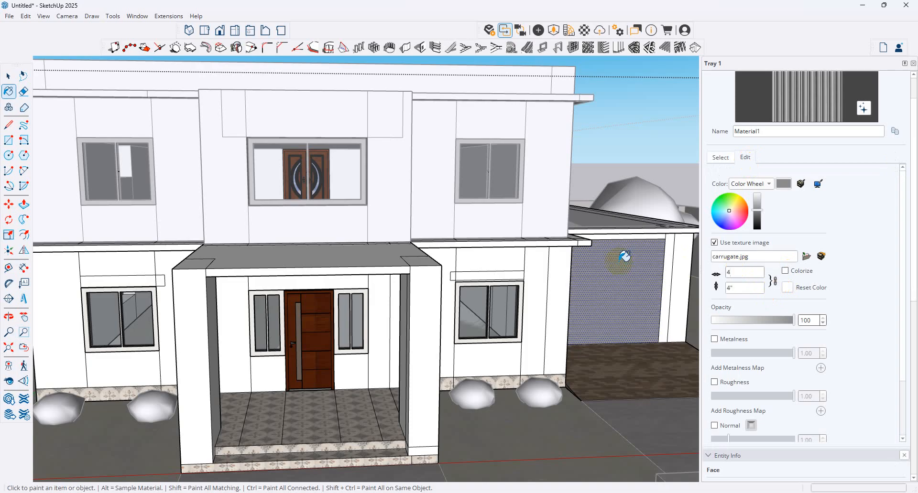
{"action": "type", "text": "'"}
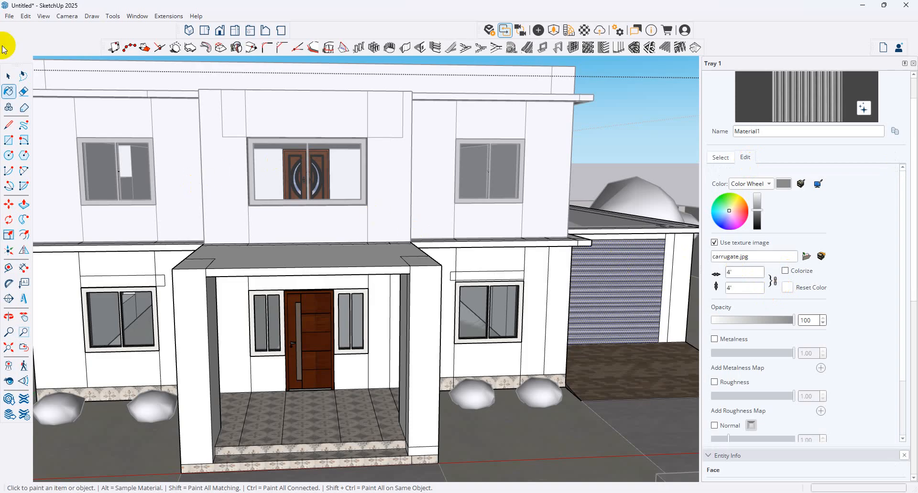
{"action": "left_click", "coordinate": [8, 76]}
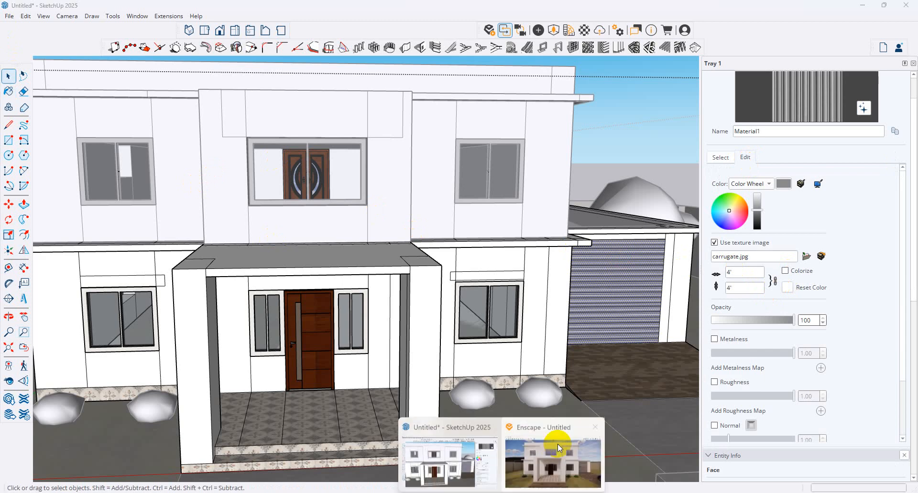
Step: Switch to Enscape, check the rendered garage door, and review the horizon source options in the visual settings
{"action": "left_click", "coordinate": [556, 444]}
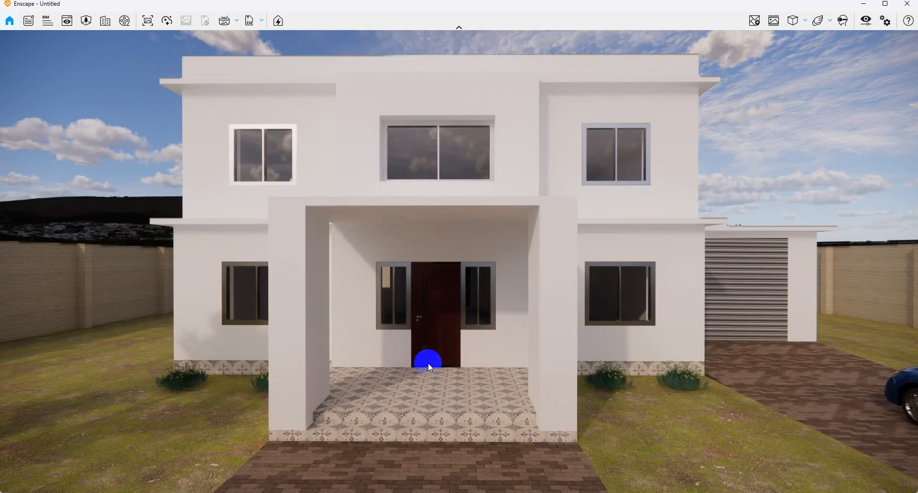
{"action": "left_click", "coordinate": [865, 20]}
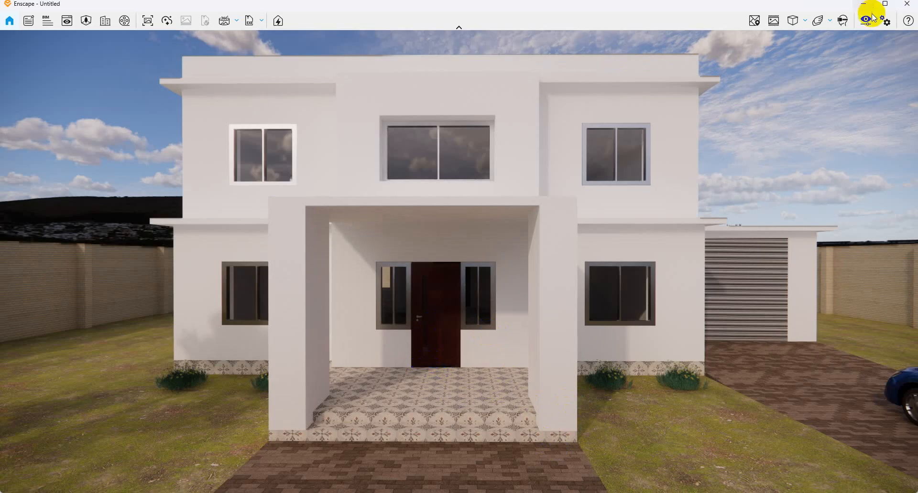
{"action": "left_click", "coordinate": [441, 102]}
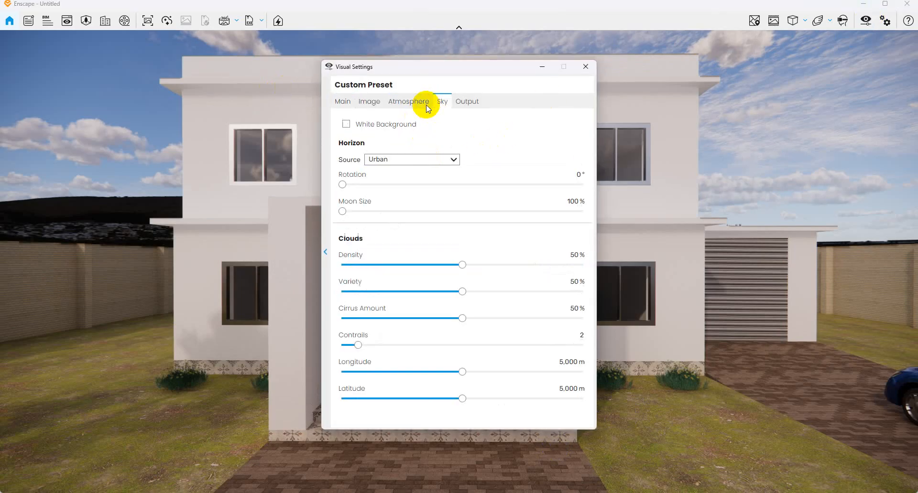
{"action": "left_click", "coordinate": [427, 160]}
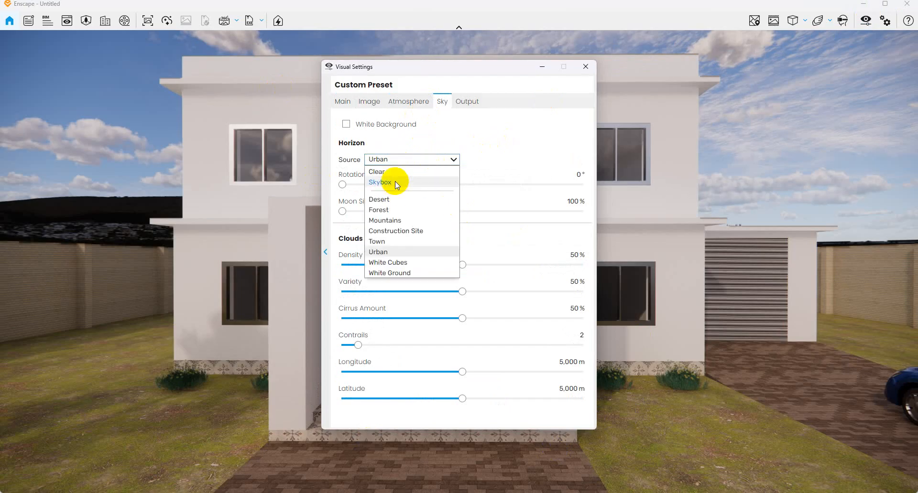
{"action": "left_click", "coordinate": [585, 66]}
{"action": "left_click", "coordinate": [585, 67]}
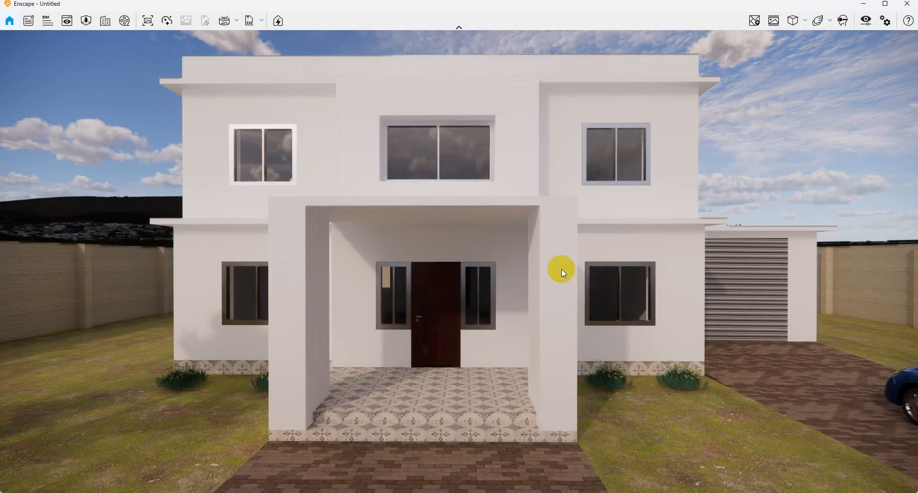
Step: Switch back to SketchUp, open the upper-floor group, and paint the selected roof parapet with Brick_05_1K
{"action": "left_click", "coordinate": [863, 4]}
{"action": "double_click", "coordinate": [508, 88]}
{"action": "left_click", "coordinate": [544, 81]}
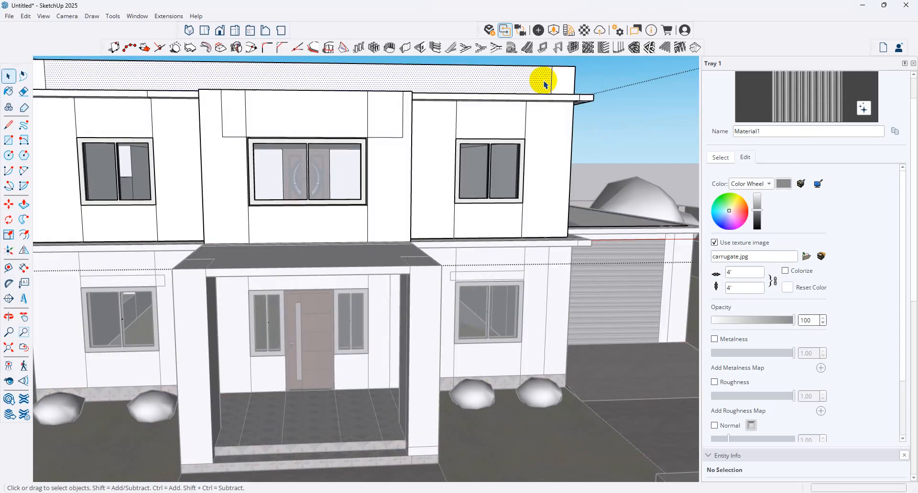
{"action": "left_click", "coordinate": [578, 80]}
{"action": "scroll", "coordinate": [578, 102], "scroll_direction": "down", "scroll_amount": 1}
{"action": "left_click", "coordinate": [592, 83]}
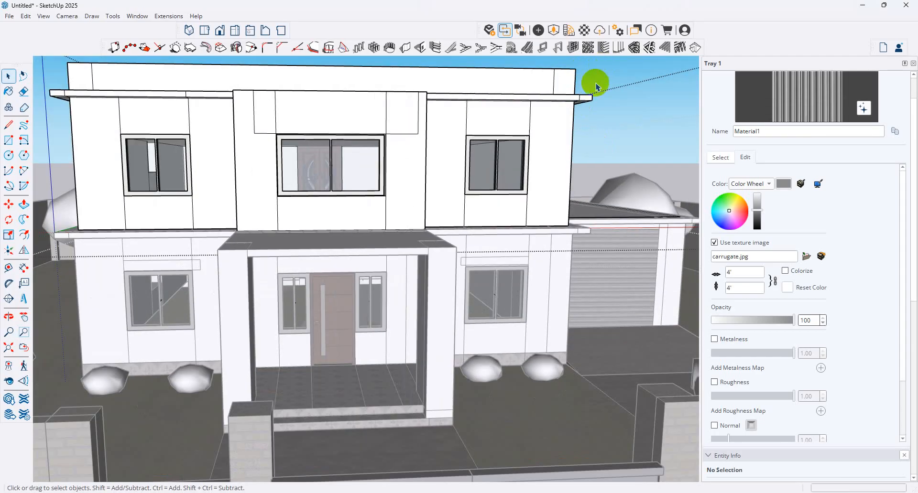
{"action": "left_click_drag", "start_coordinate": [596, 68], "coordinate": [44, 75]}
{"action": "middle_click_drag", "start_coordinate": [150, 67], "coordinate": [337, 131]}
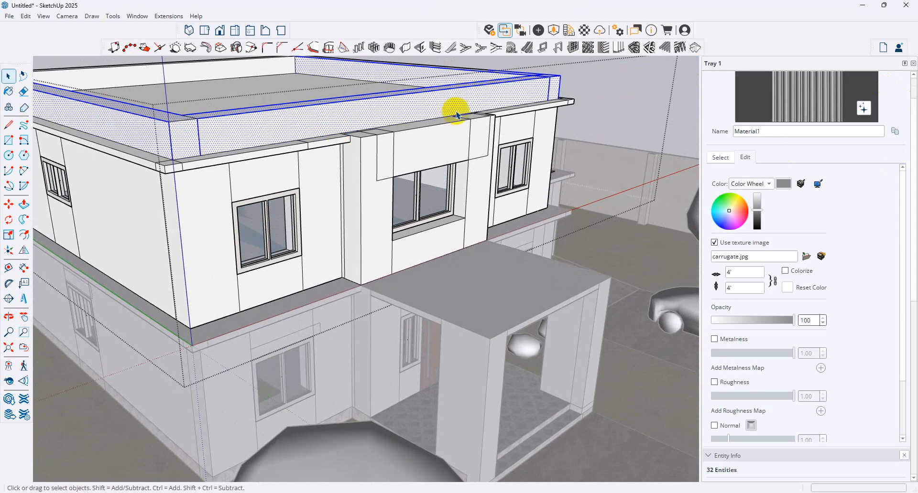
{"action": "left_click", "coordinate": [720, 158]}
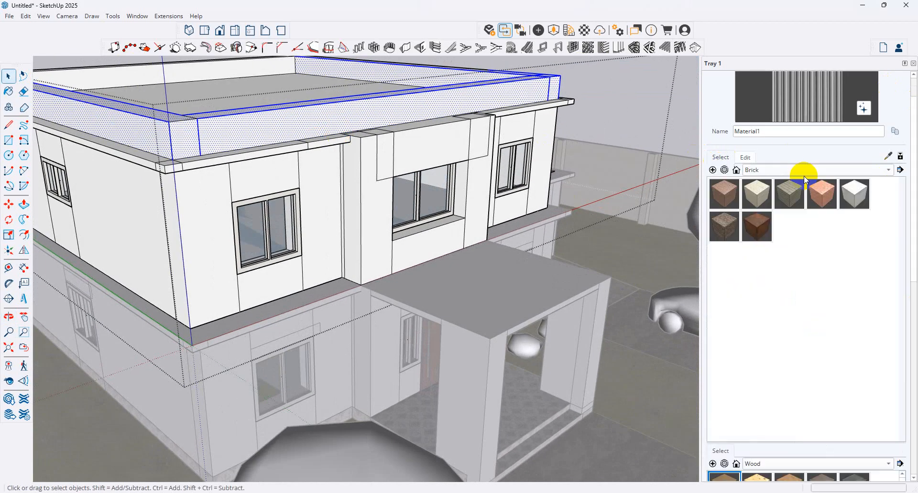
{"action": "left_click", "coordinate": [823, 196]}
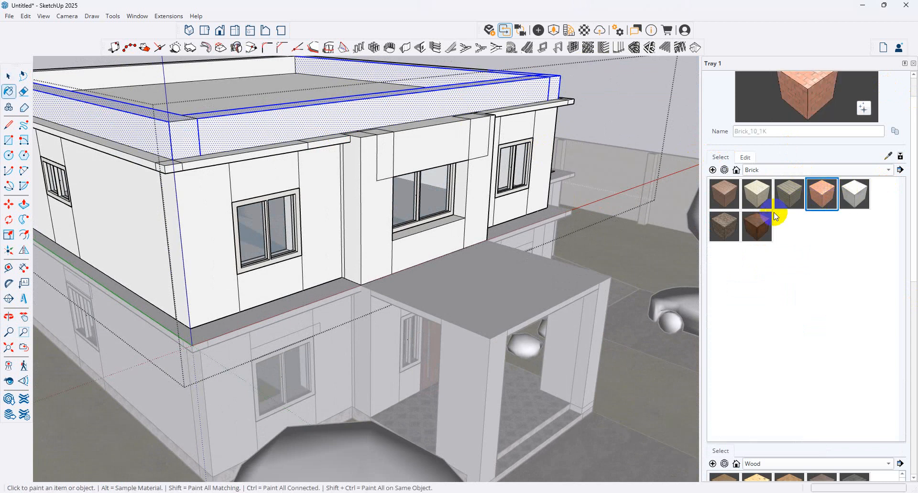
{"action": "left_click", "coordinate": [745, 202]}
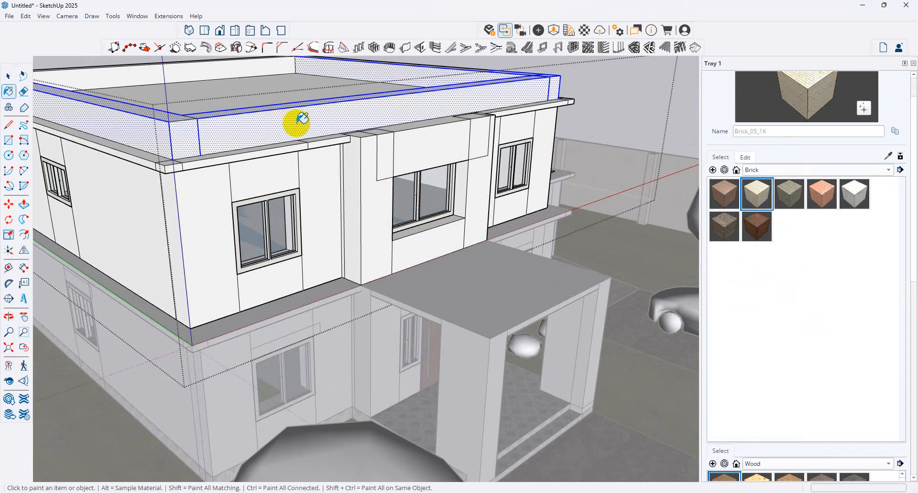
{"action": "left_click", "coordinate": [367, 130]}
{"action": "scroll", "coordinate": [255, 139], "scroll_direction": "down", "scroll_amount": 3}
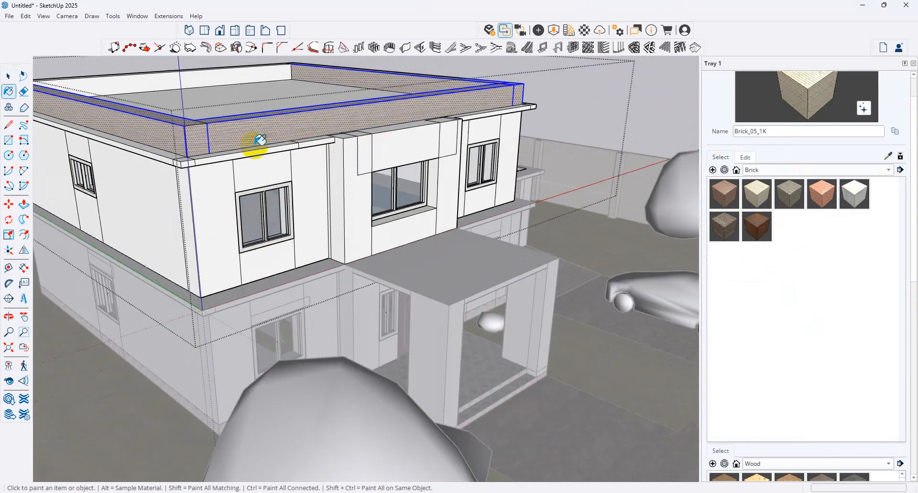
Step: Paint the parapet's remaining side, corner and rear faces with Brick_05_1K and clear the selection
{"action": "left_click", "coordinate": [154, 92]}
{"action": "middle_click_drag", "start_coordinate": [154, 92], "coordinate": [388, 101]}
{"action": "left_click", "coordinate": [358, 104]}
{"action": "left_click", "coordinate": [327, 94]}
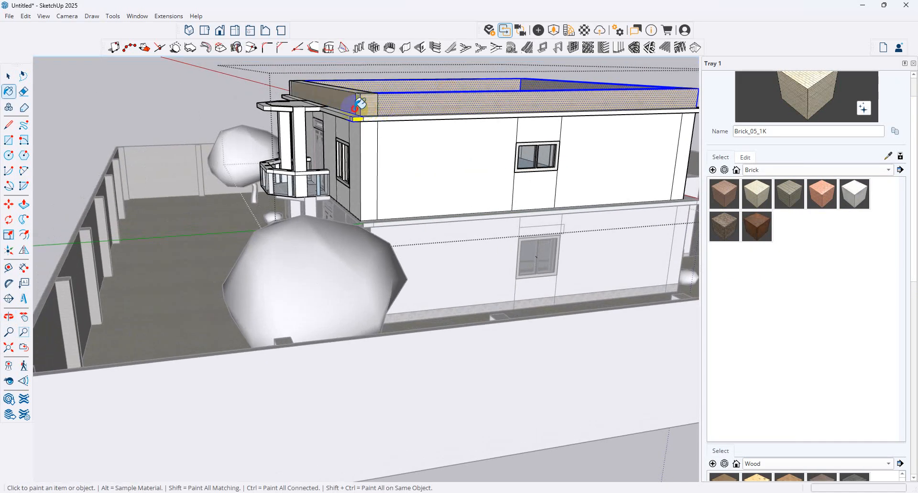
{"action": "middle_click_drag", "start_coordinate": [356, 103], "coordinate": [528, 122]}
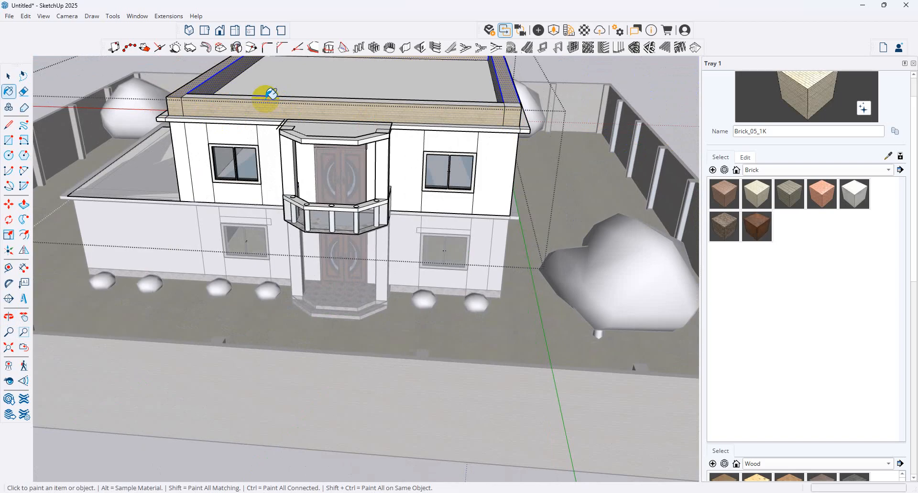
{"action": "middle_click_drag", "start_coordinate": [477, 162], "coordinate": [267, 154]}
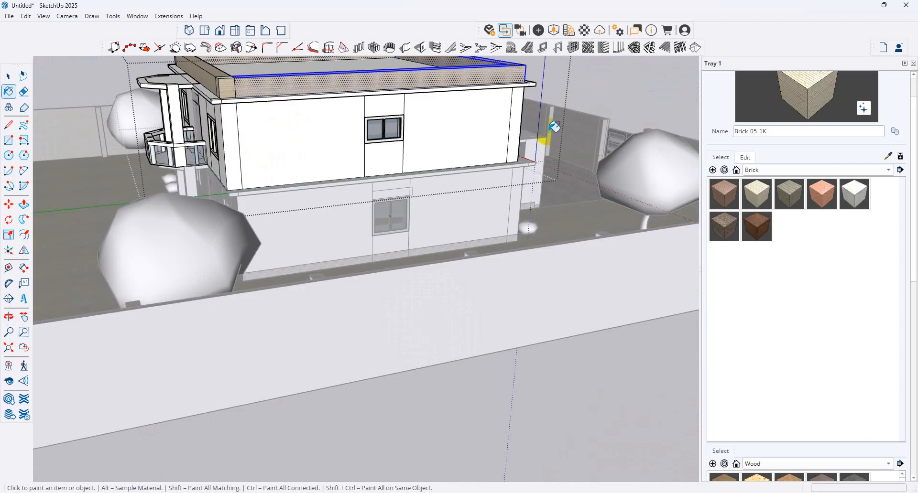
{"action": "middle_click_drag", "start_coordinate": [549, 127], "coordinate": [228, 144]}
{"action": "scroll", "coordinate": [268, 134], "scroll_direction": "up", "scroll_amount": 3}
{"action": "left_click", "coordinate": [9, 76]}
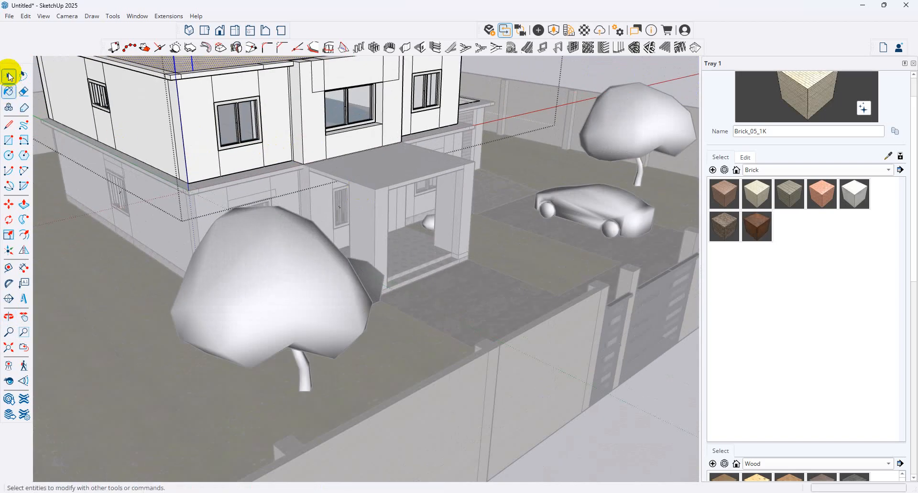
{"action": "left_click", "coordinate": [267, 67]}
{"action": "left_click", "coordinate": [250, 73]}
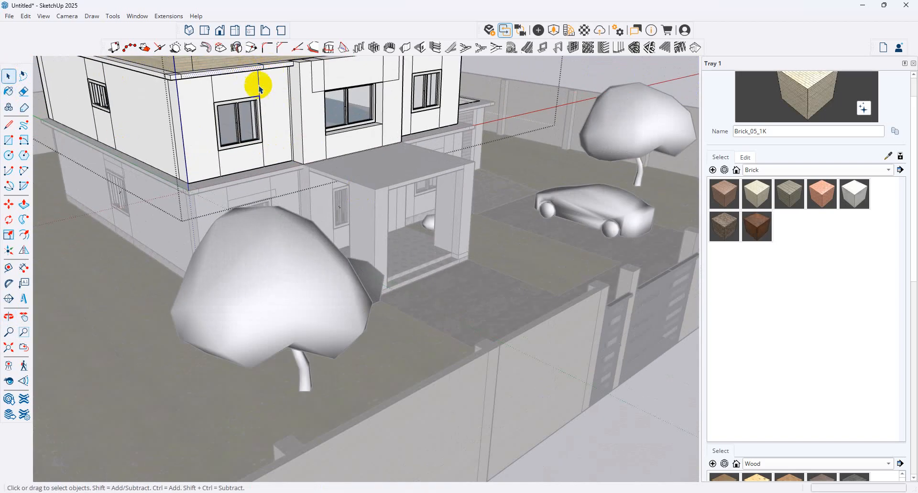
Step: Paint the roof slab's front edge and front corner with the solid color A08_Garnet_Shadow
{"action": "left_click", "coordinate": [887, 156]}
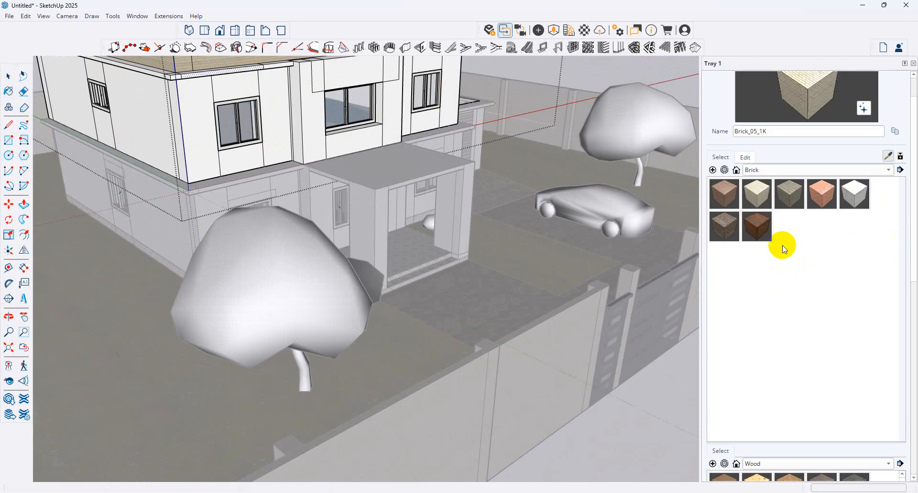
{"action": "left_click", "coordinate": [806, 168]}
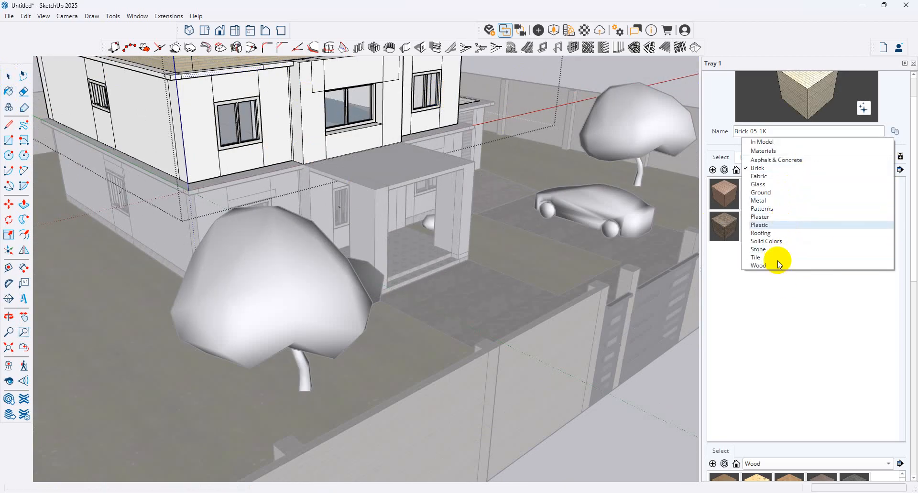
{"action": "left_click", "coordinate": [774, 241]}
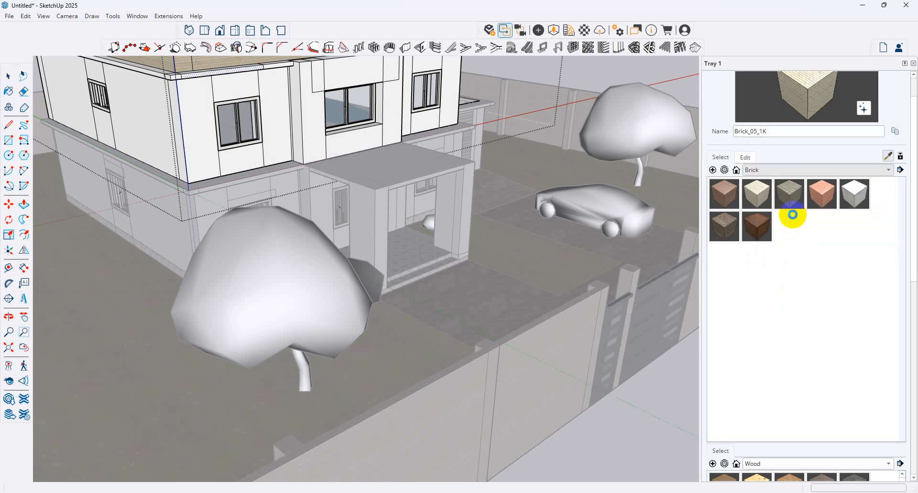
{"action": "left_click", "coordinate": [788, 229]}
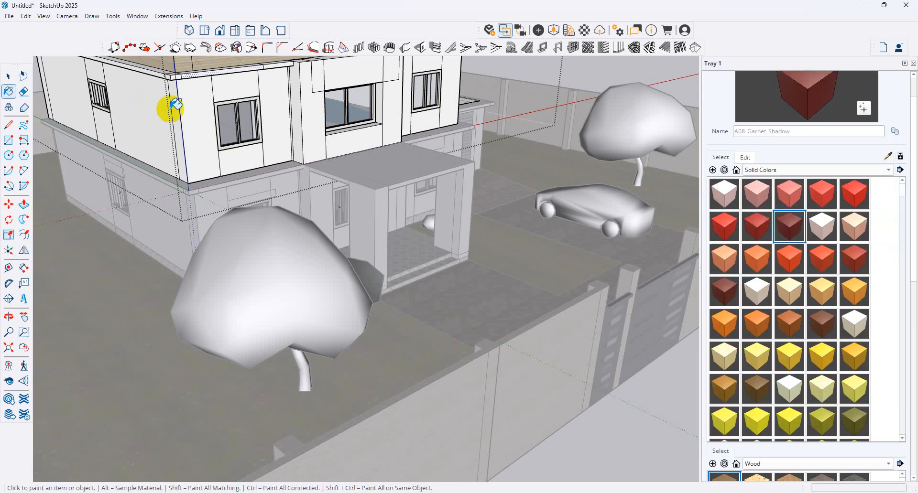
{"action": "scroll", "coordinate": [218, 67], "scroll_direction": "up", "scroll_amount": 3}
{"action": "left_click", "coordinate": [211, 70]}
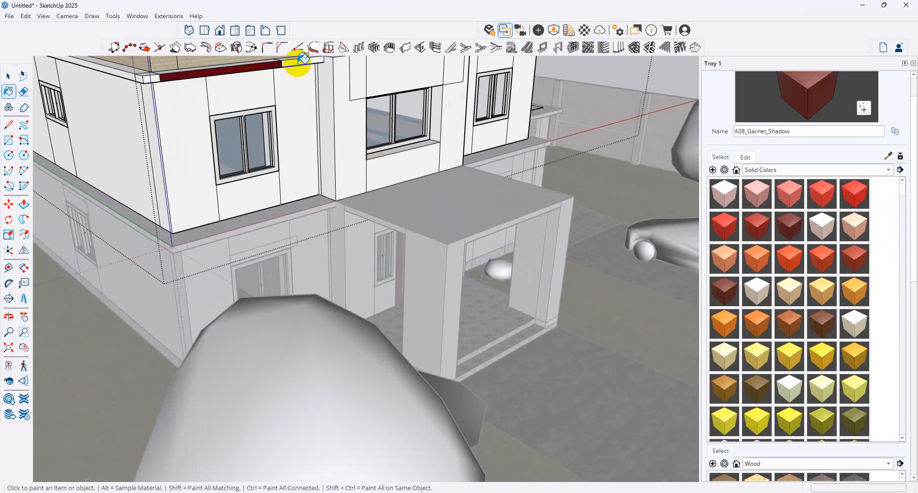
{"action": "left_click", "coordinate": [148, 78]}
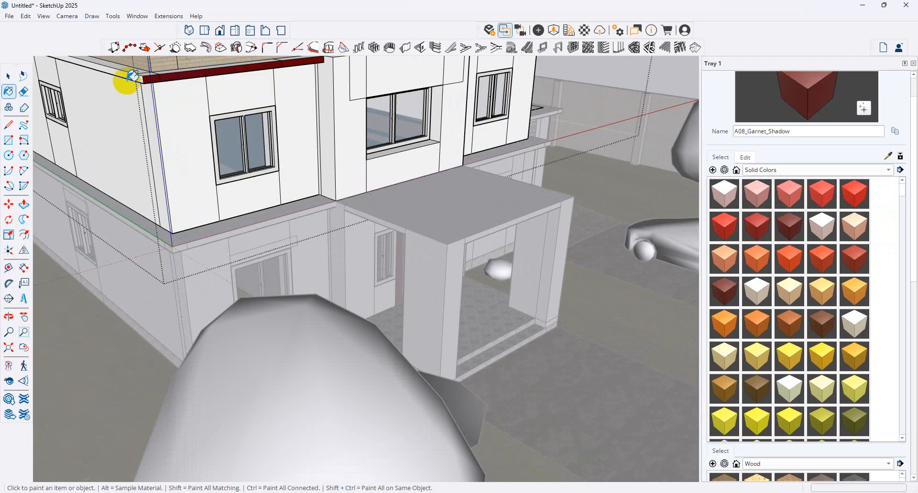
Step: Extend A08_Garnet_Shadow to the roof slab's side and rear edges and the corner between them
{"action": "middle_click_drag", "start_coordinate": [185, 87], "coordinate": [603, 160]}
{"action": "scroll", "coordinate": [297, 182], "scroll_direction": "down", "scroll_amount": 4}
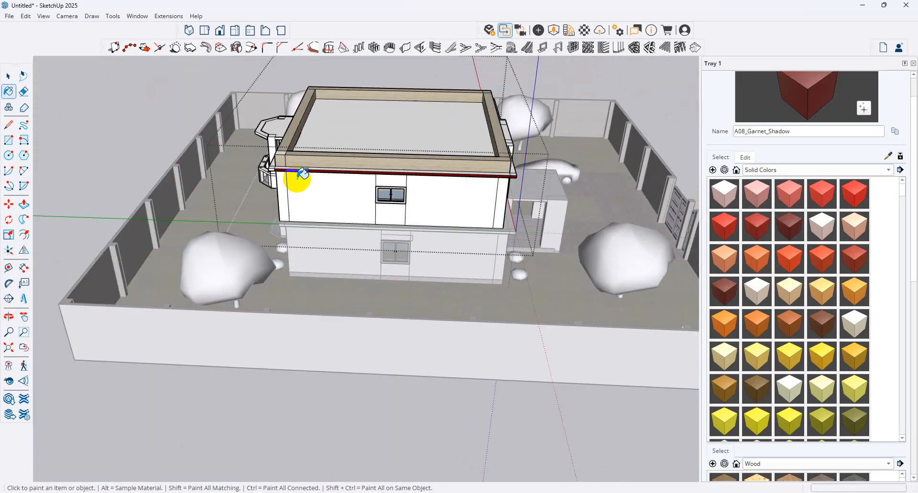
{"action": "middle_click_drag", "start_coordinate": [345, 166], "coordinate": [535, 167]}
{"action": "scroll", "coordinate": [436, 166], "scroll_direction": "up", "scroll_amount": 2}
{"action": "scroll", "coordinate": [440, 162], "scroll_direction": "up", "scroll_amount": 3}
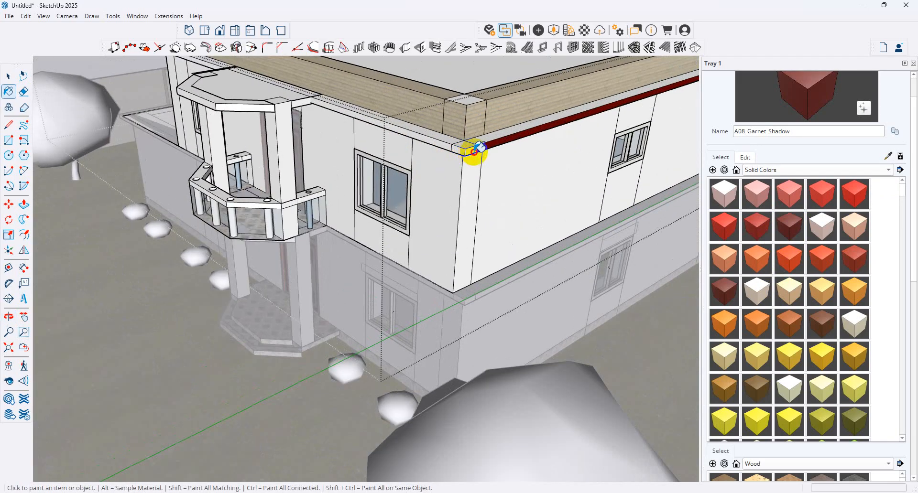
{"action": "left_click", "coordinate": [430, 135]}
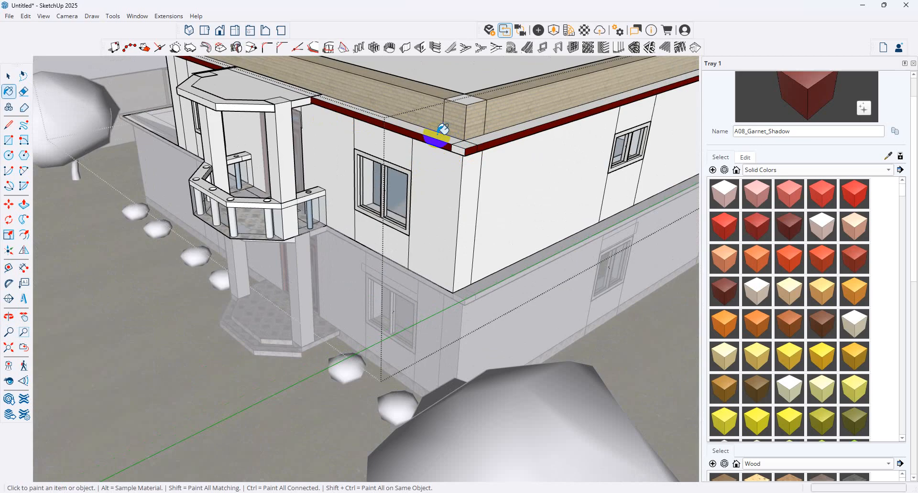
{"action": "left_click", "coordinate": [464, 149]}
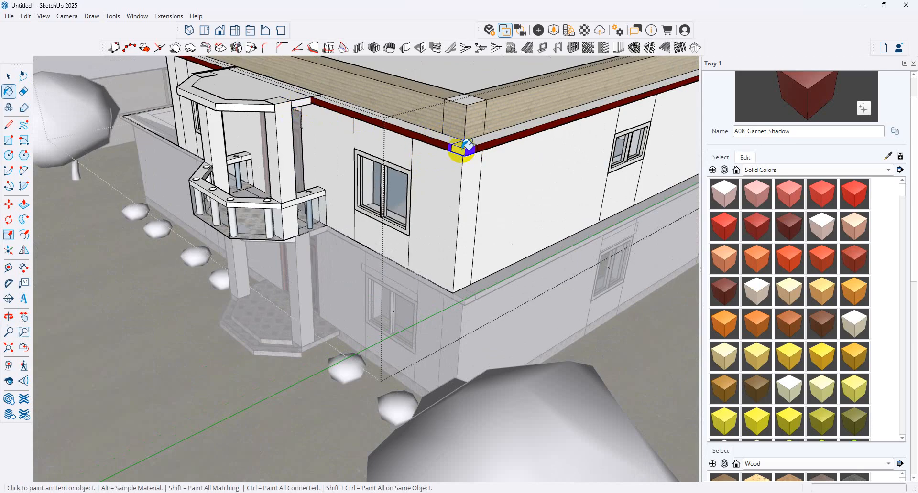
Step: Paint the balcony roof's edge faces with A08_Garnet_Shadow and undo the stray fill on the balcony column
{"action": "left_click", "coordinate": [241, 109]}
{"action": "mouse_move", "coordinate": [281, 113]}
{"action": "middle_mouse_down"}
{"action": "mouse_move", "coordinate": [447, 127]}
{"action": "mouse_move", "coordinate": [254, 120]}
{"action": "middle_mouse_up"}
{"action": "left_click", "coordinate": [328, 119]}
{"action": "scroll", "coordinate": [292, 117], "scroll_direction": "up", "scroll_amount": 2}
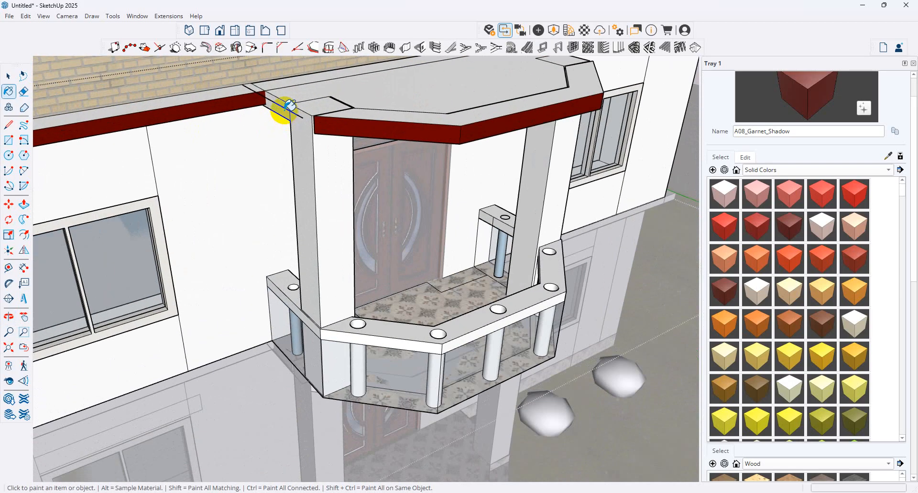
{"action": "left_click", "coordinate": [314, 117]}
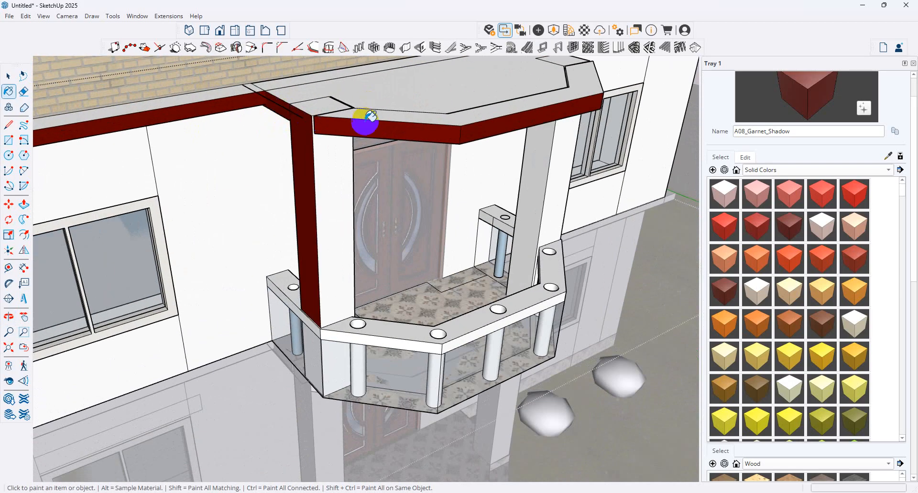
{"action": "key", "text": "ctrl+z"}
Step: Paint the roof slab's remaining side edge and the front edges on both sides of the central bay with A08_Garnet_Shadow
{"action": "middle_click_drag", "start_coordinate": [399, 129], "coordinate": [498, 136]}
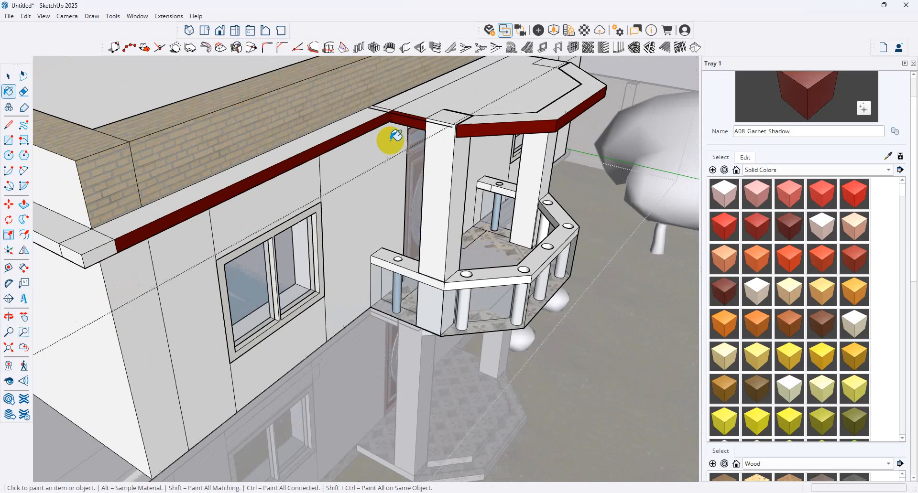
{"action": "scroll", "coordinate": [391, 140], "scroll_direction": "down", "scroll_amount": 2}
{"action": "left_click", "coordinate": [190, 197]}
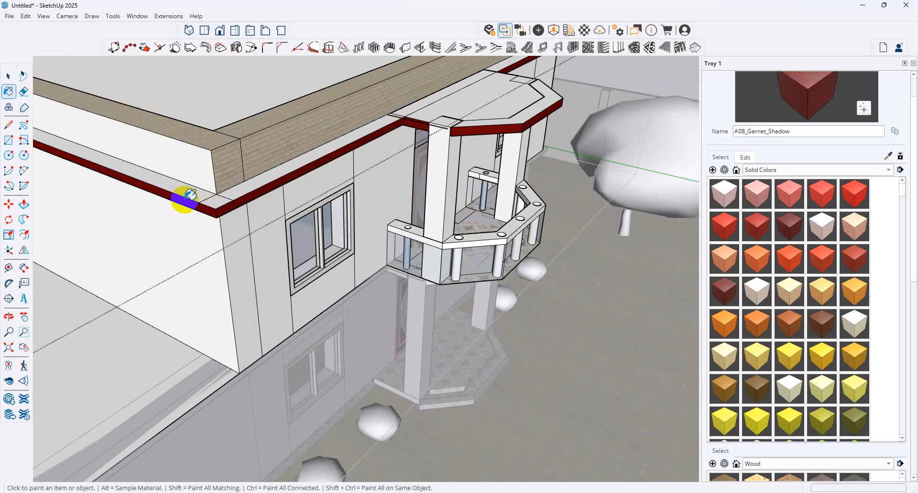
{"action": "mouse_move", "coordinate": [184, 199]}
{"action": "middle_mouse_down"}
{"action": "mouse_move", "coordinate": [670, 178]}
{"action": "mouse_move", "coordinate": [558, 149]}
{"action": "middle_mouse_up"}
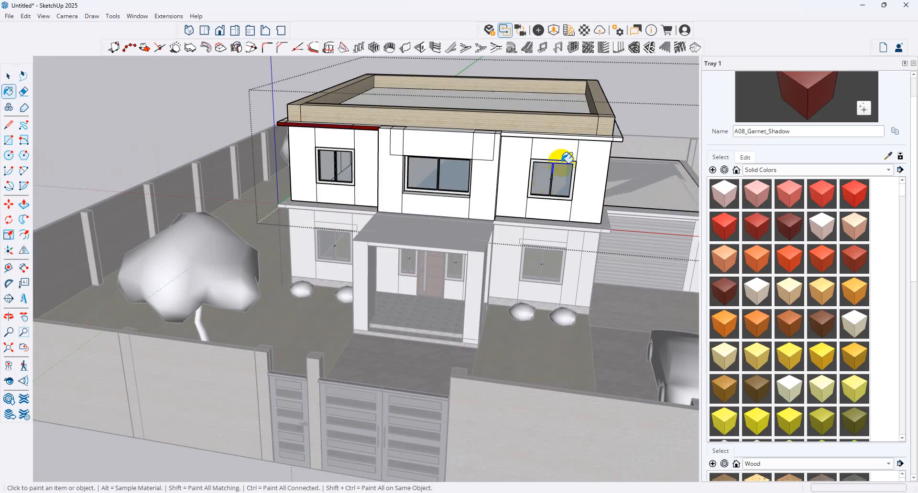
{"action": "scroll", "coordinate": [564, 144], "scroll_direction": "up", "scroll_amount": 3}
{"action": "left_click", "coordinate": [580, 123]}
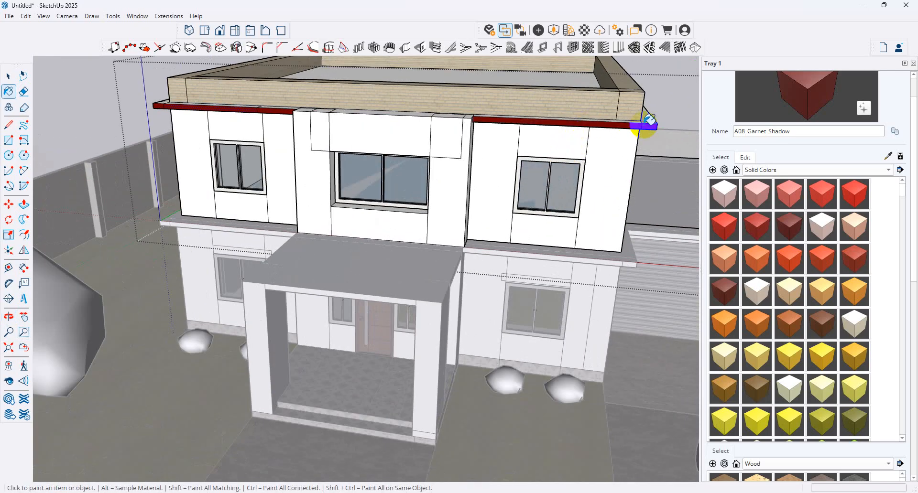
Step: Push/pull a 5" band from the top of the central bay's first corner column and paint its faces with A08_Garnet_Shadow
{"action": "scroll", "coordinate": [353, 124], "scroll_direction": "down", "scroll_amount": 3}
{"action": "middle_click_drag", "start_coordinate": [349, 122], "coordinate": [389, 180]}
{"action": "scroll", "coordinate": [426, 180], "scroll_direction": "up", "scroll_amount": 5}
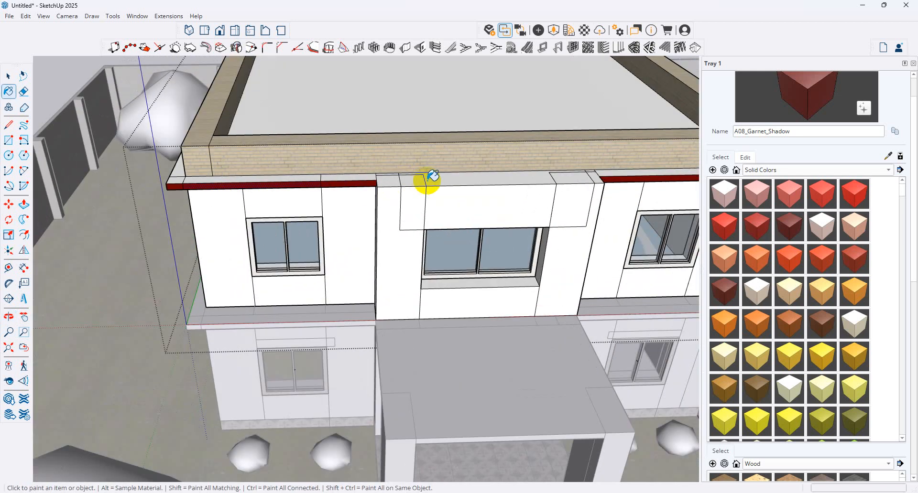
{"action": "scroll", "coordinate": [373, 205], "scroll_direction": "down", "scroll_amount": 5}
{"action": "scroll", "coordinate": [349, 275], "scroll_direction": "up", "scroll_amount": 5}
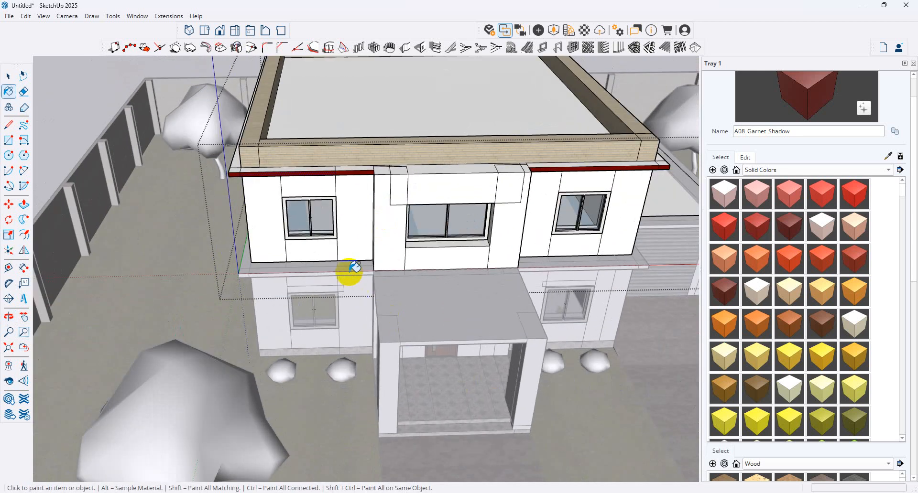
{"action": "left_click", "coordinate": [8, 76]}
{"action": "left_click", "coordinate": [337, 256]}
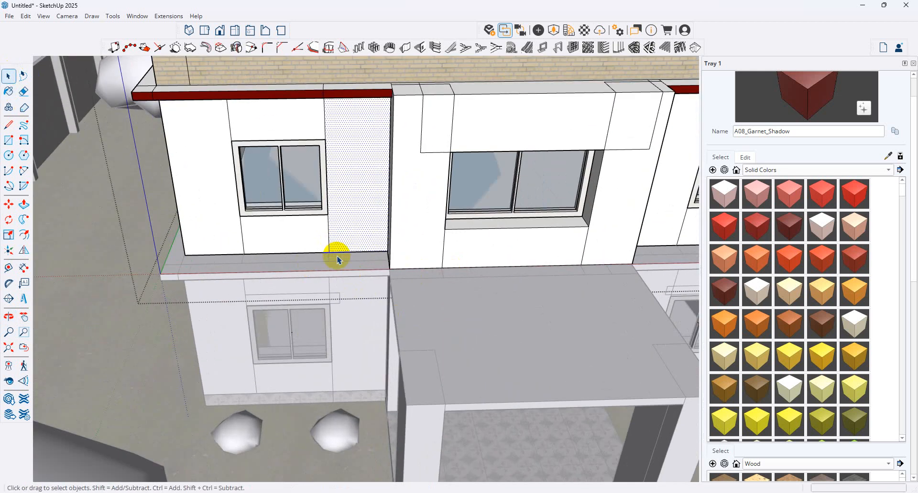
{"action": "left_click", "coordinate": [411, 93]}
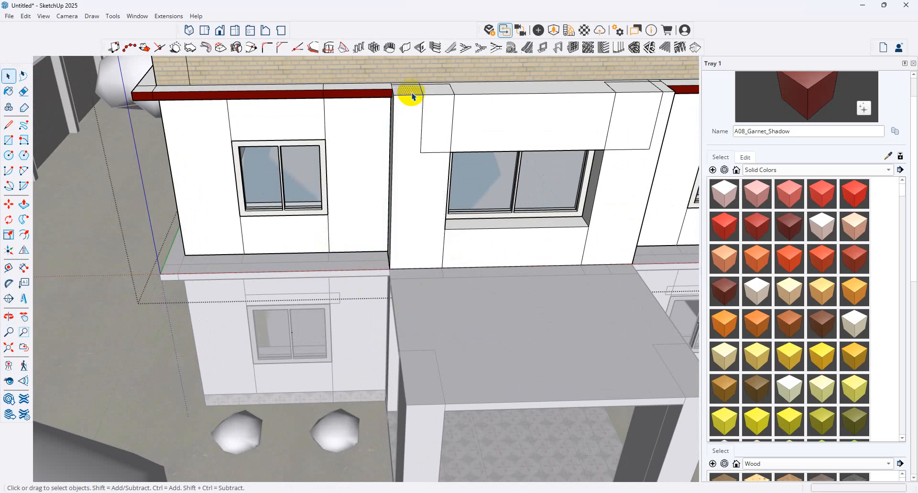
{"action": "middle_click_drag", "start_coordinate": [464, 115], "coordinate": [573, 157]}
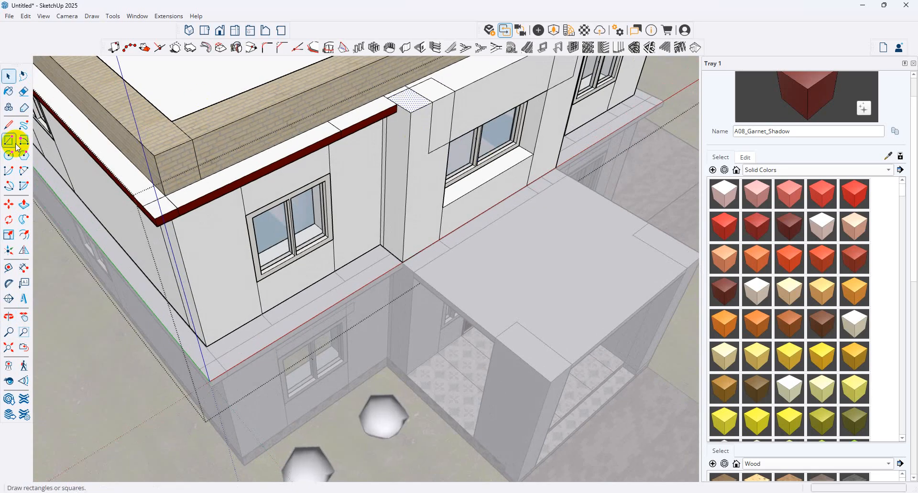
{"action": "left_click", "coordinate": [23, 205]}
{"action": "left_click", "coordinate": [416, 108]}
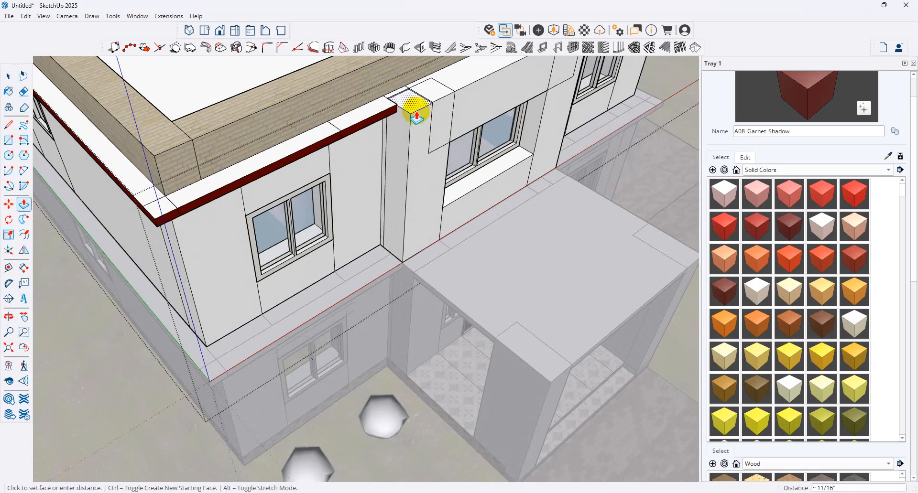
{"action": "left_click", "coordinate": [395, 118]}
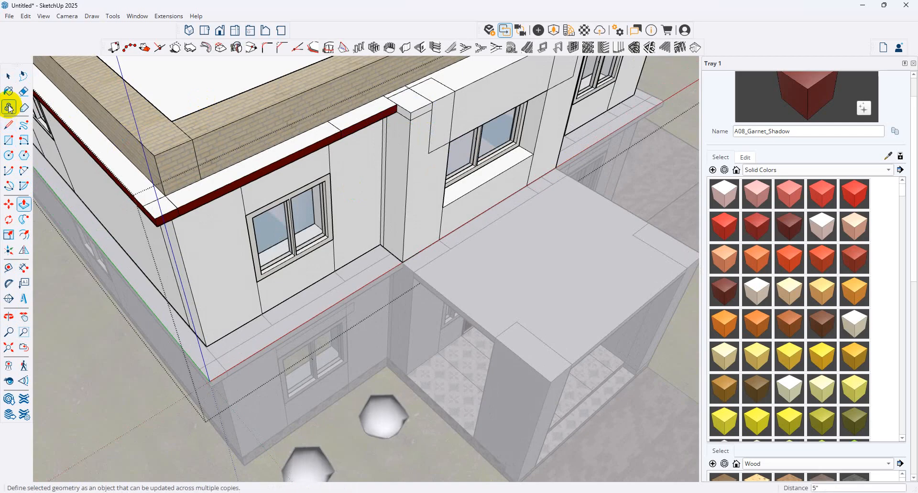
{"action": "left_click", "coordinate": [8, 91]}
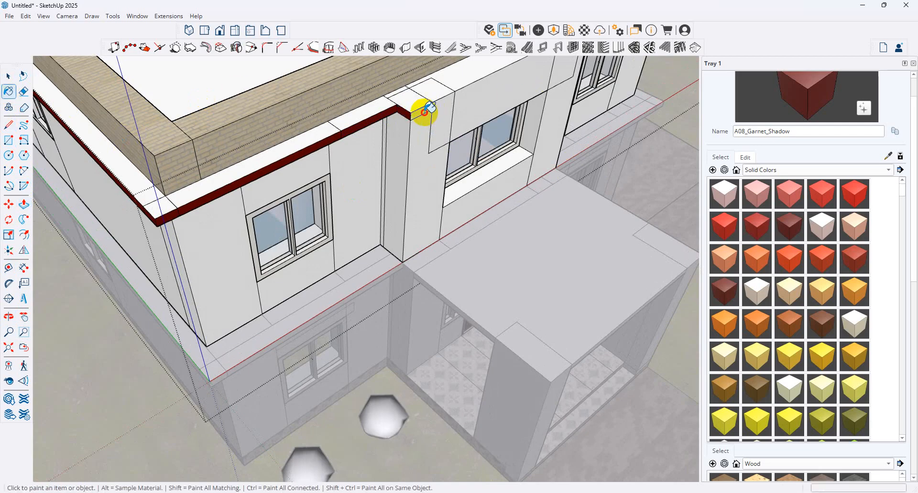
{"action": "middle_click_drag", "start_coordinate": [460, 97], "coordinate": [353, 197]}
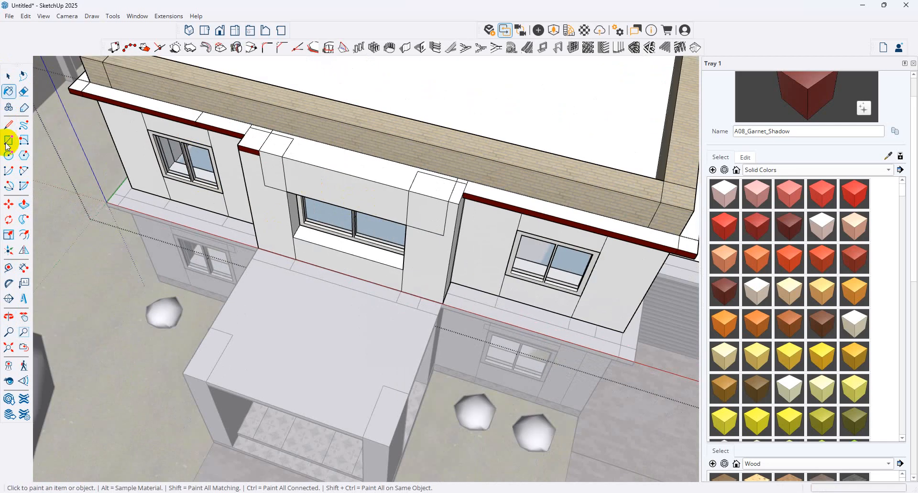
Step: Push/pull 5" bands along the top of the central bay's beam and its adjoining end block, and paint them with A08_Garnet_Shadow
{"action": "left_click", "coordinate": [23, 204]}
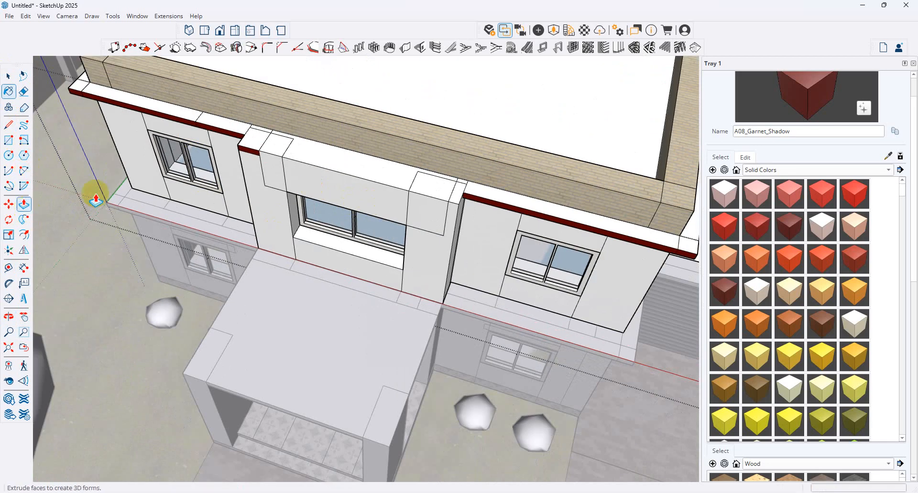
{"action": "key", "text": "ctrl"}
{"action": "left_click", "coordinate": [352, 165]}
{"action": "left_click", "coordinate": [261, 155]}
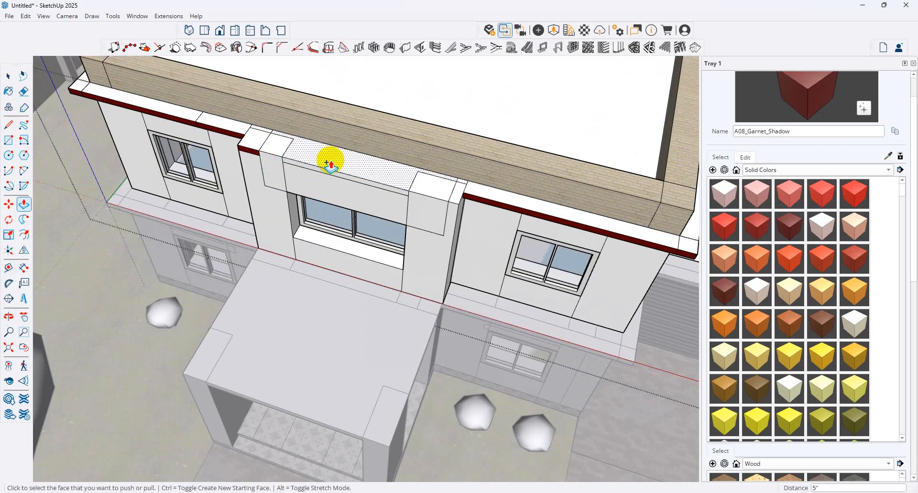
{"action": "scroll", "coordinate": [281, 151], "scroll_direction": "up", "scroll_amount": 1}
{"action": "key", "text": "ctrl"}
{"action": "left_click", "coordinate": [279, 150]}
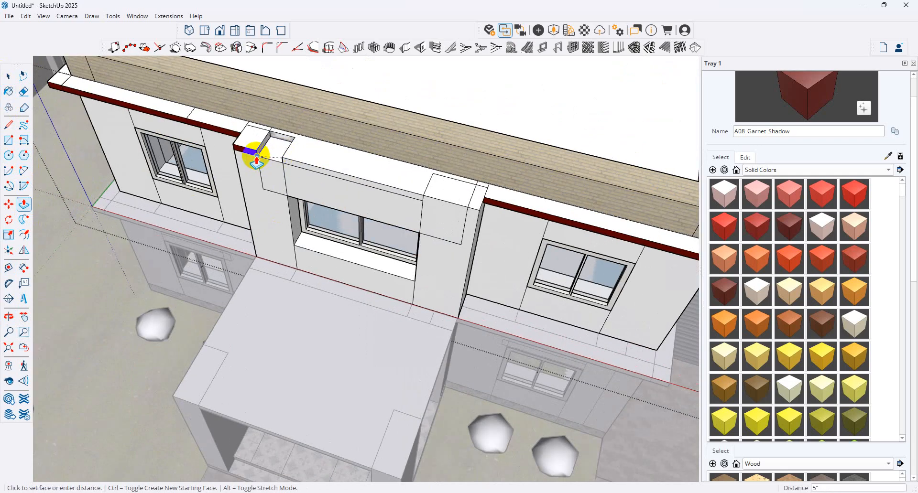
{"action": "left_click", "coordinate": [251, 154]}
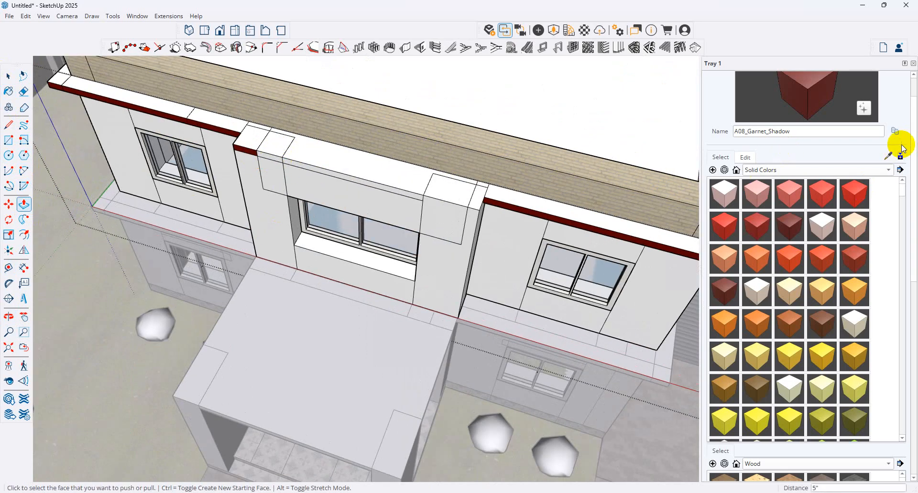
{"action": "left_click", "coordinate": [888, 156]}
{"action": "left_click", "coordinate": [247, 153]}
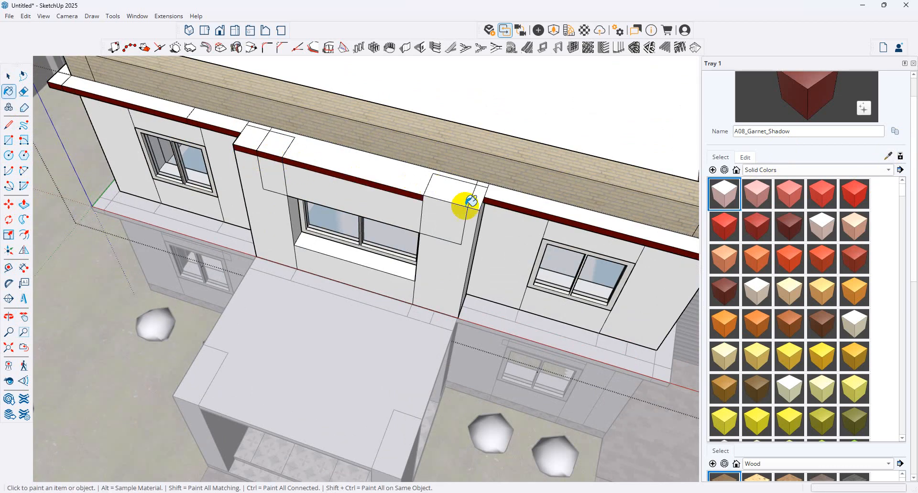
Step: Push/pull a 5" band on the beam's opposite end block, creating a new face, and paint it with A08_Garnet_Shadow
{"action": "mouse_move", "coordinate": [461, 201]}
{"action": "middle_mouse_down"}
{"action": "mouse_move", "coordinate": [492, 213]}
{"action": "mouse_move", "coordinate": [345, 196]}
{"action": "mouse_move", "coordinate": [210, 112]}
{"action": "middle_mouse_up"}
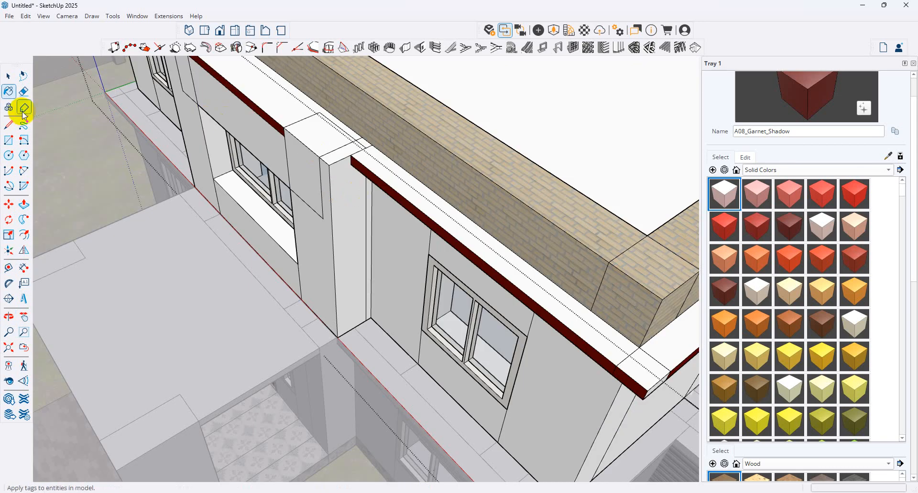
{"action": "left_click", "coordinate": [24, 204]}
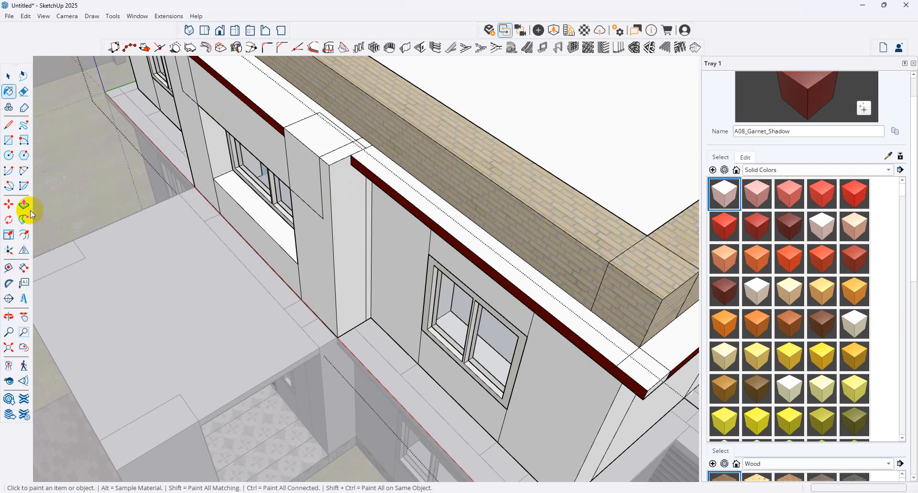
{"action": "left_click", "coordinate": [305, 145]}
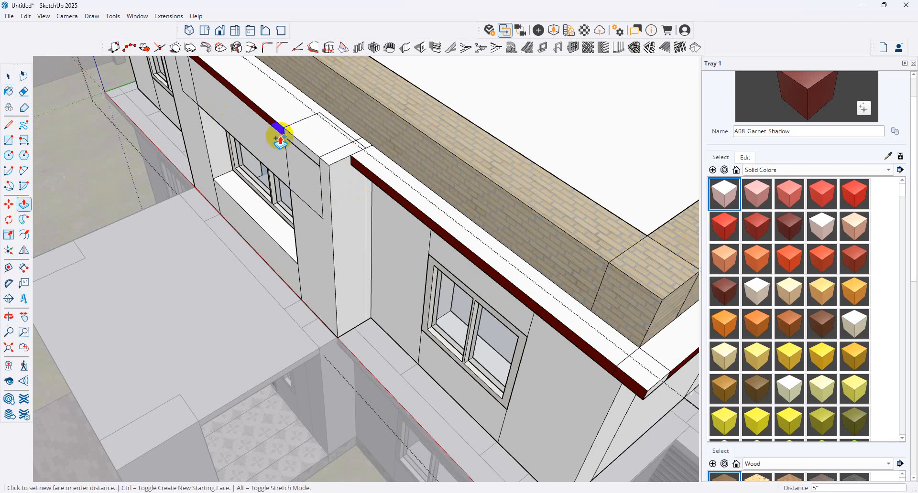
{"action": "left_click", "coordinate": [278, 136]}
{"action": "key", "text": "b"}
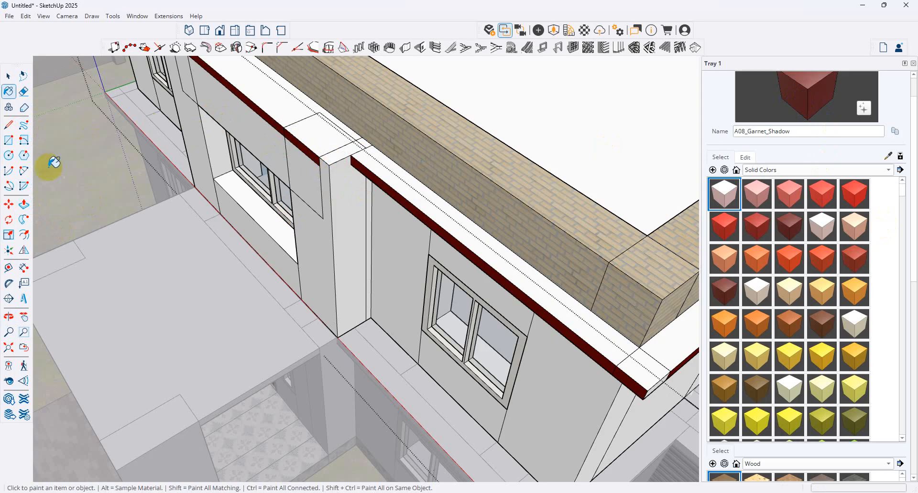
Step: Push/pull a 5" band from the top of the bay's other corner column and paint its front and side faces with A08_Garnet_Shadow
{"action": "left_click", "coordinate": [24, 204]}
{"action": "left_click", "coordinate": [321, 154]}
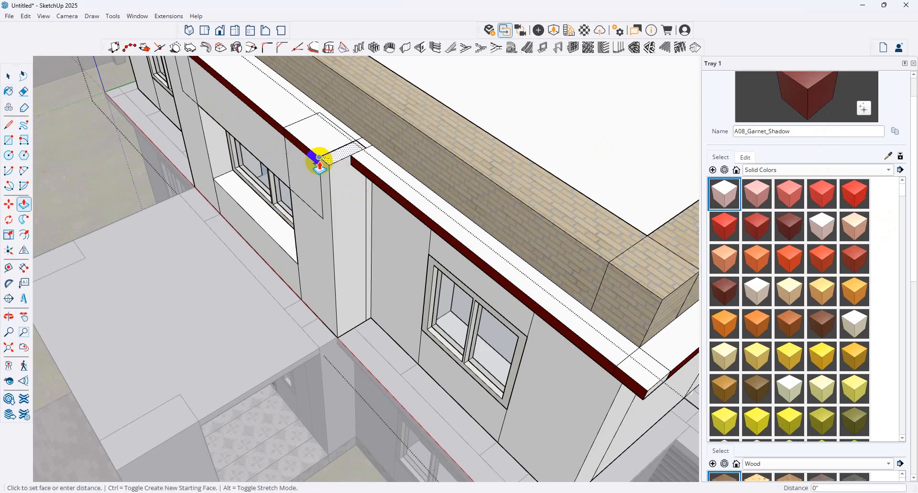
{"action": "double_click", "coordinate": [320, 159]}
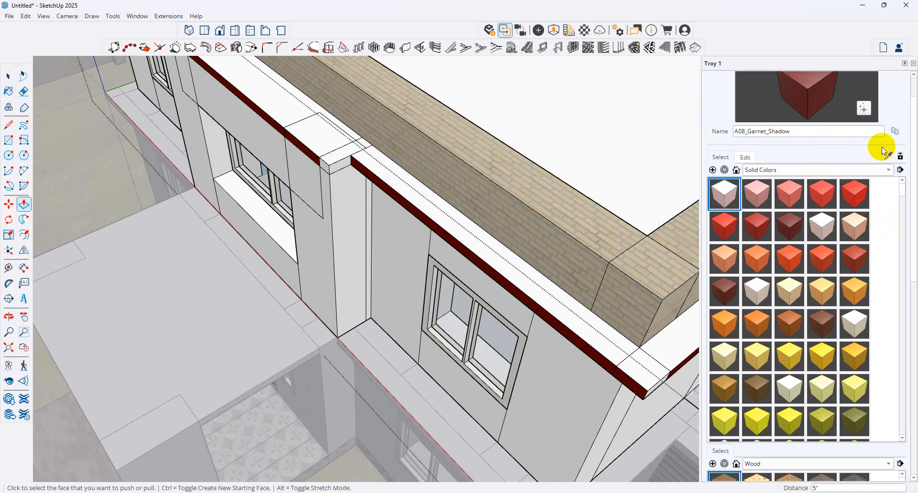
{"action": "left_click", "coordinate": [832, 98]}
{"action": "left_click", "coordinate": [350, 154]}
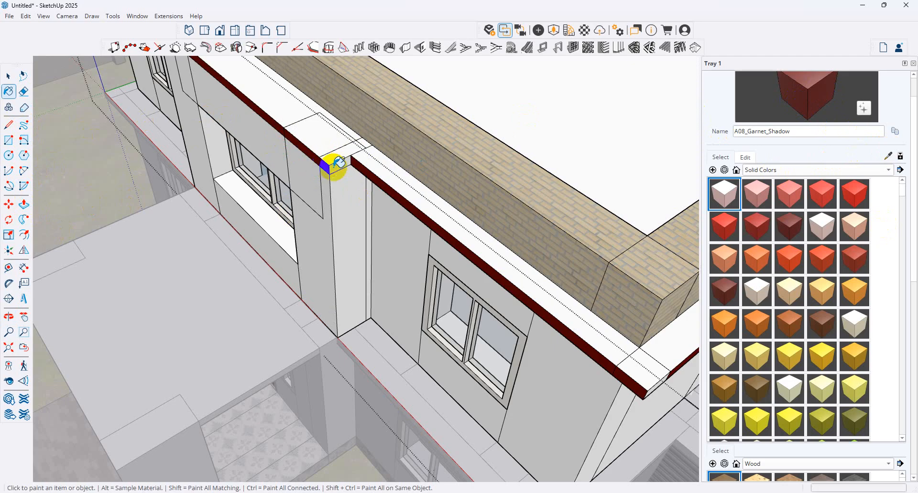
{"action": "left_click", "coordinate": [339, 165]}
Step: Paint the remaining edge faces at the roof slab's front corner beside the garage with A08_Garnet_Shadow
{"action": "scroll", "coordinate": [362, 204], "scroll_direction": "down", "scroll_amount": 4}
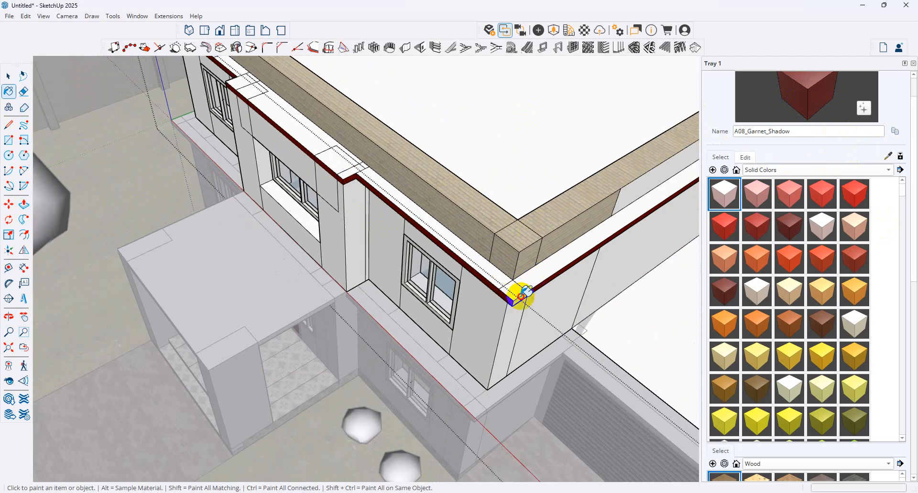
{"action": "scroll", "coordinate": [508, 296], "scroll_direction": "up", "scroll_amount": 3}
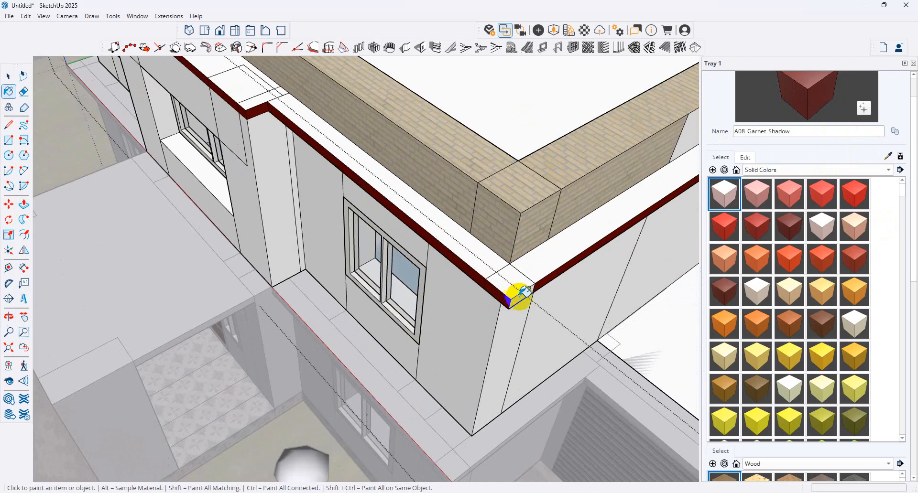
{"action": "left_click", "coordinate": [513, 294]}
{"action": "key", "text": "ctrl+z"}
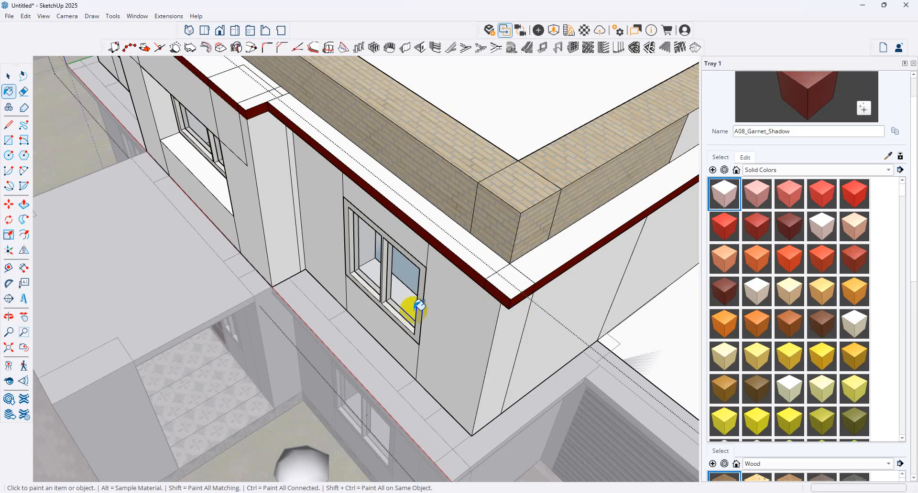
Step: Close the upper-floor group and select the ground-floor group
{"action": "scroll", "coordinate": [414, 310], "scroll_direction": "down", "scroll_amount": 4}
{"action": "middle_click_drag", "start_coordinate": [506, 298], "coordinate": [623, 186]}
{"action": "scroll", "coordinate": [581, 186], "scroll_direction": "down", "scroll_amount": 2}
{"action": "middle_click_drag", "start_coordinate": [548, 109], "coordinate": [528, 212]}
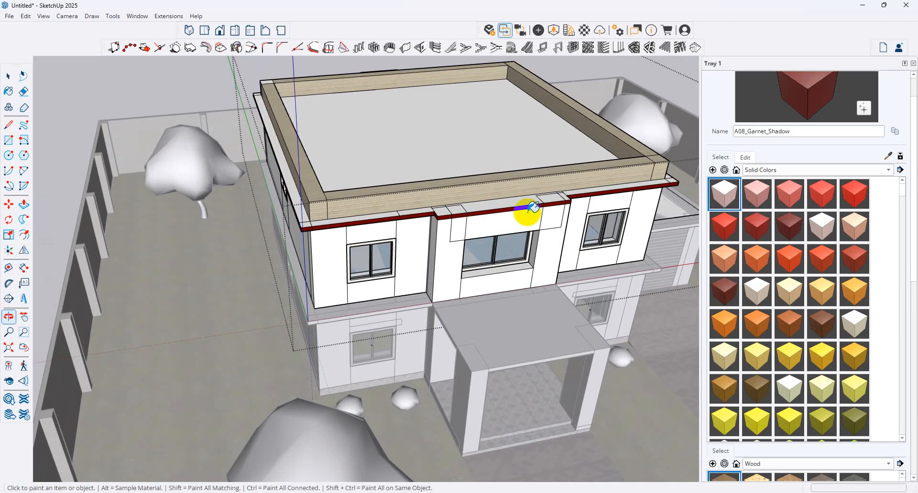
{"action": "left_click", "coordinate": [8, 76]}
{"action": "left_click", "coordinate": [410, 349]}
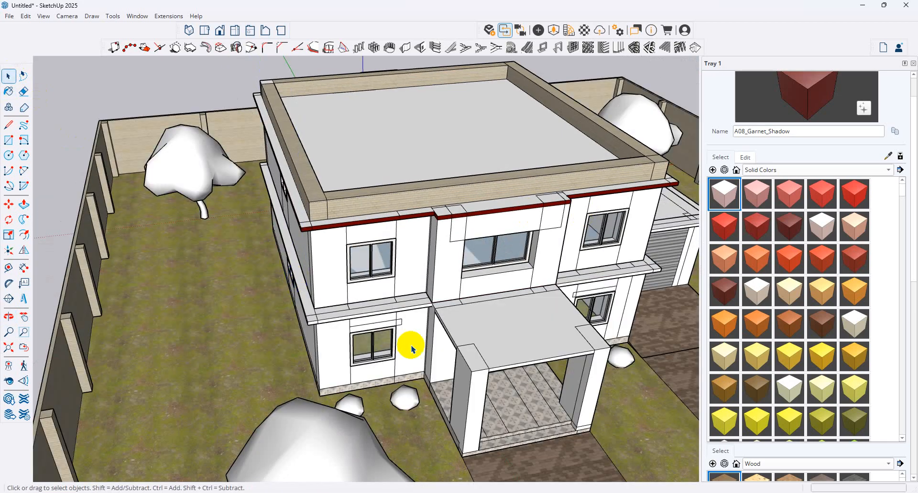
{"action": "left_click", "coordinate": [405, 314]}
Step: Open the upper-floor group for editing at the balcony roof
{"action": "middle_click_drag", "start_coordinate": [369, 303], "coordinate": [512, 230]}
{"action": "scroll", "coordinate": [299, 98], "scroll_direction": "up", "scroll_amount": 4}
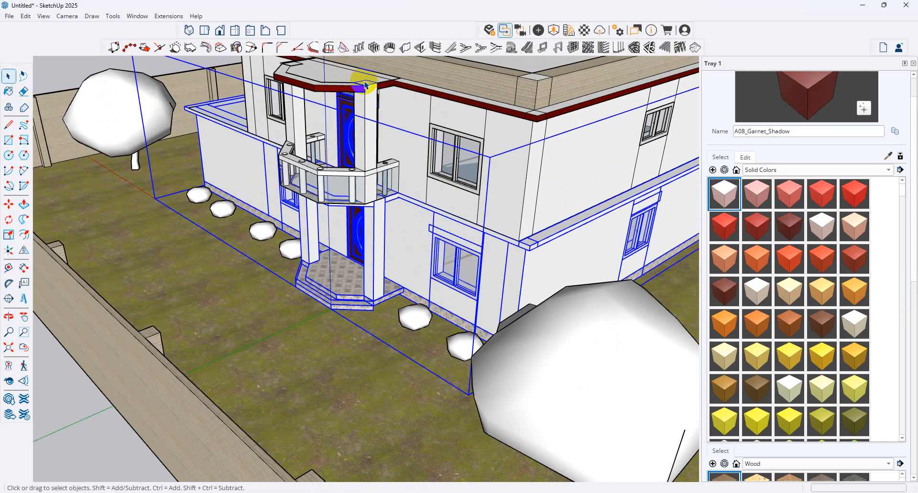
{"action": "left_click", "coordinate": [366, 85]}
{"action": "double_click", "coordinate": [366, 85]}
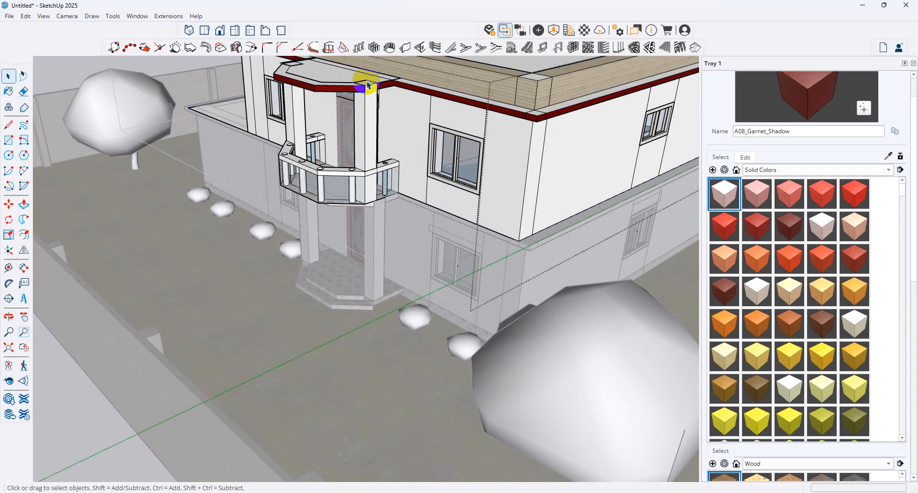
{"action": "scroll", "coordinate": [368, 85], "scroll_direction": "up", "scroll_amount": 3}
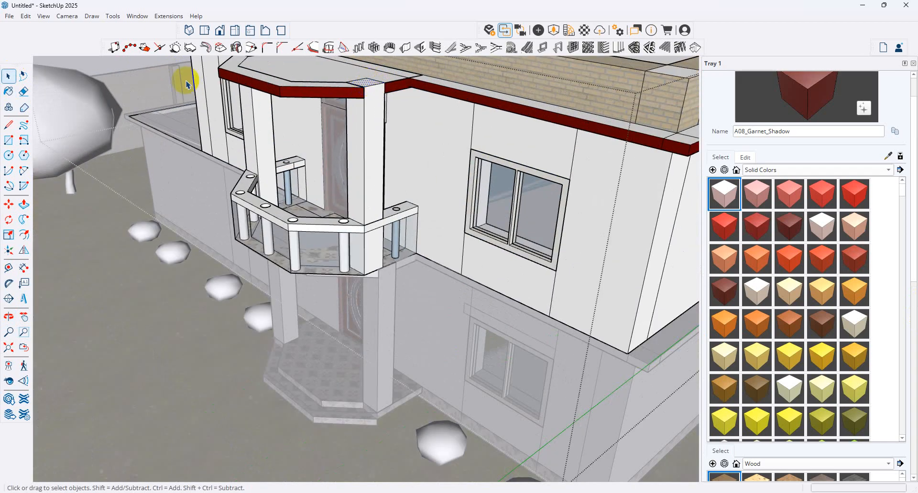
Step: Push/pull a 6" band down from the top of the balcony's corner column and paint it with A08_Garnet_Shadow
{"action": "left_click", "coordinate": [23, 204]}
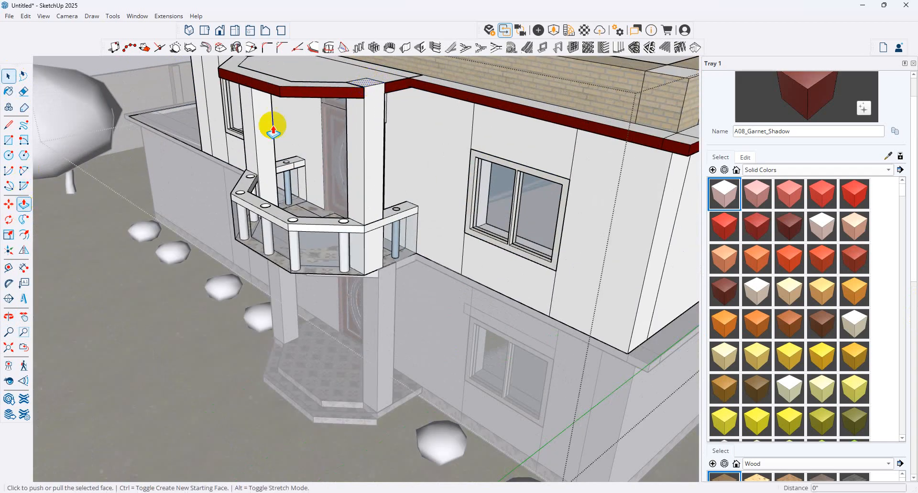
{"action": "left_click", "coordinate": [372, 96]}
{"action": "type", "text": "6"}
{"action": "key", "text": "Return"}
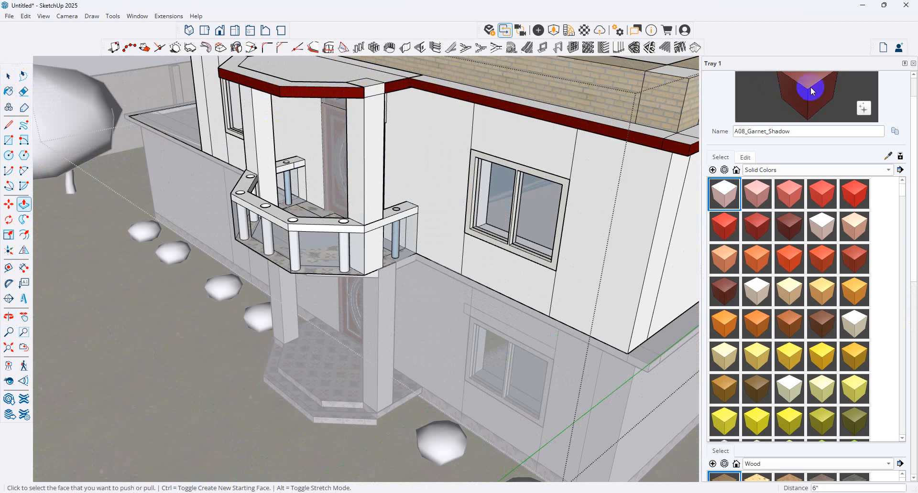
{"action": "left_click", "coordinate": [810, 87]}
{"action": "left_click", "coordinate": [375, 91]}
Step: Push/pull a 6" band at the top of the balcony's other column and paint its faces with A08_Garnet_Shadow
{"action": "middle_click_drag", "start_coordinate": [284, 83], "coordinate": [641, 115]}
{"action": "scroll", "coordinate": [371, 104], "scroll_direction": "up", "scroll_amount": 4}
{"action": "left_click", "coordinate": [23, 204]}
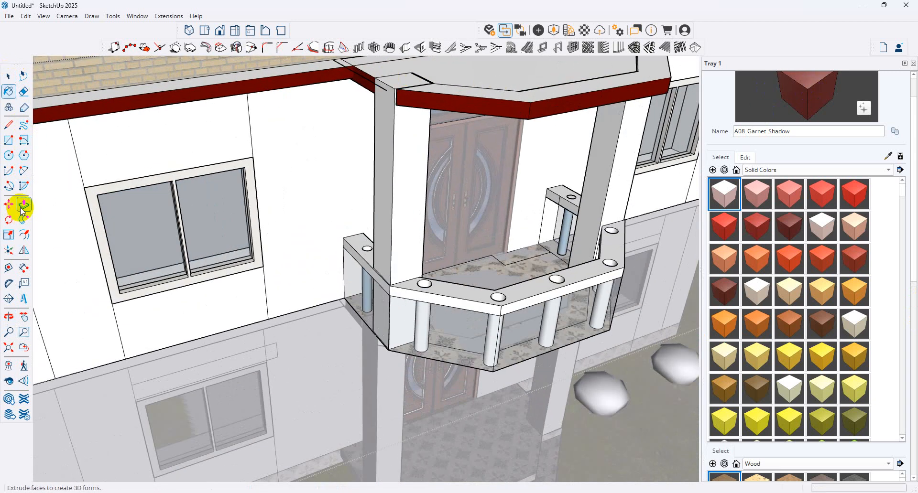
{"action": "left_click", "coordinate": [396, 90]}
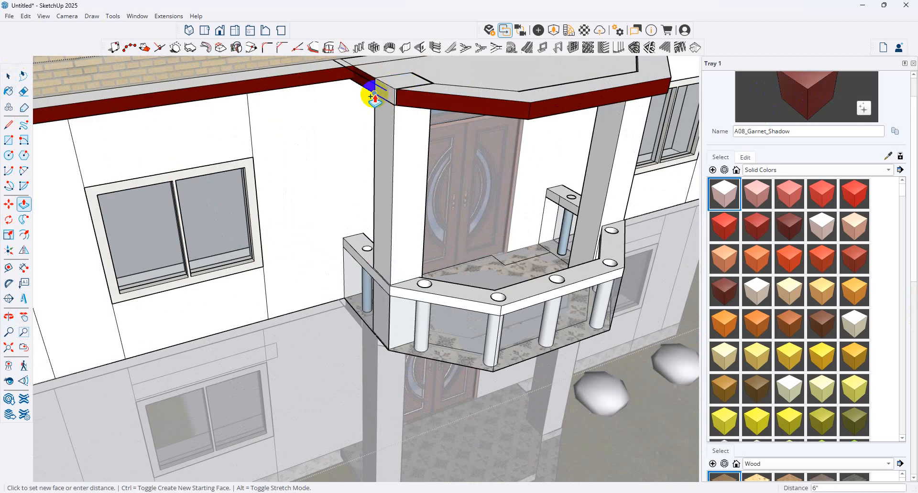
{"action": "left_click", "coordinate": [372, 97]}
{"action": "left_click", "coordinate": [797, 105]}
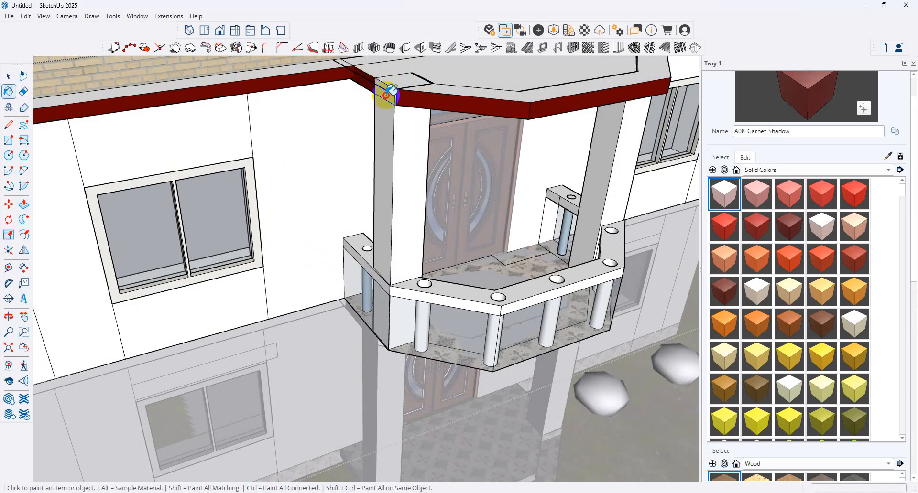
{"action": "scroll", "coordinate": [459, 100], "scroll_direction": "down", "scroll_amount": 4}
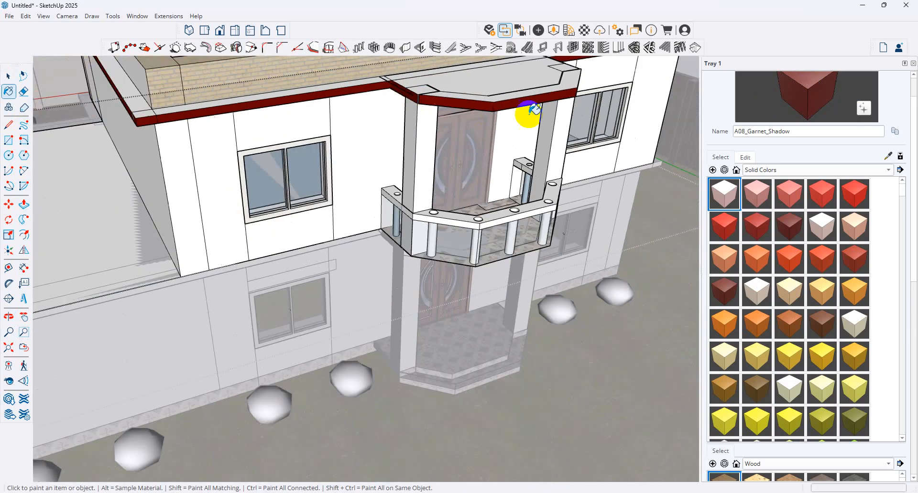
Step: Paint the balusters at the two wall ends of the balcony railing with A08_Garnet_Shadow, undoing one misplaced fill
{"action": "middle_click_drag", "start_coordinate": [529, 110], "coordinate": [547, 287]}
{"action": "scroll", "coordinate": [234, 126], "scroll_direction": "down", "scroll_amount": 2}
{"action": "scroll", "coordinate": [232, 127], "scroll_direction": "up", "scroll_amount": 2}
{"action": "left_click", "coordinate": [274, 134]}
{"action": "key", "text": "ctrl+z"}
{"action": "scroll", "coordinate": [547, 288], "scroll_direction": "up", "scroll_amount": 2}
{"action": "scroll", "coordinate": [552, 282], "scroll_direction": "up", "scroll_amount": 5}
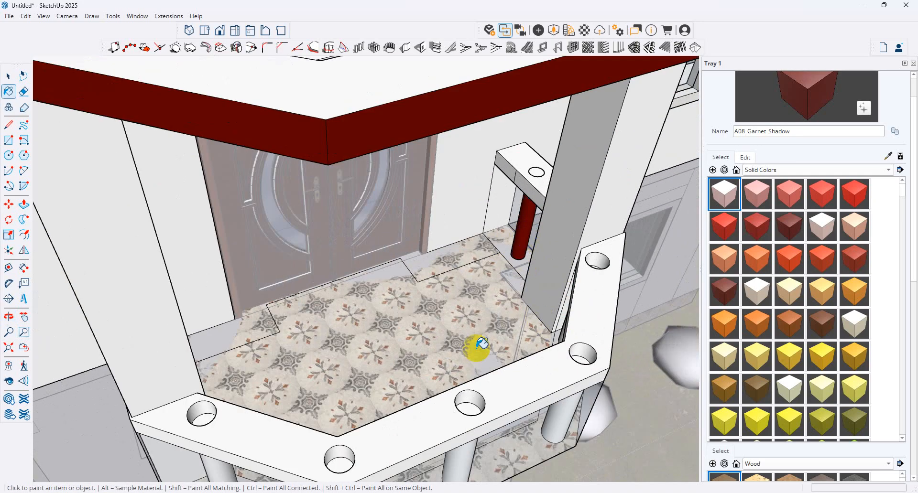
{"action": "scroll", "coordinate": [477, 348], "scroll_direction": "up", "scroll_amount": 1}
{"action": "middle_click_drag", "start_coordinate": [477, 348], "coordinate": [650, 310]}
{"action": "scroll", "coordinate": [230, 281], "scroll_direction": "down", "scroll_amount": 3}
{"action": "middle_click_drag", "start_coordinate": [499, 325], "coordinate": [90, 322]}
{"action": "scroll", "coordinate": [455, 418], "scroll_direction": "up", "scroll_amount": 1}
{"action": "middle_click_drag", "start_coordinate": [411, 355], "coordinate": [221, 300]}
{"action": "scroll", "coordinate": [378, 303], "scroll_direction": "down", "scroll_amount": 3}
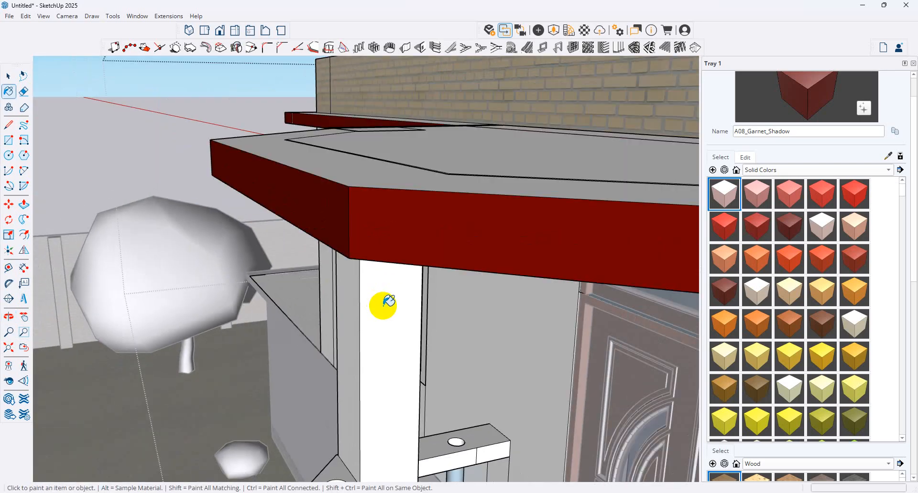
{"action": "scroll", "coordinate": [385, 302], "scroll_direction": "down", "scroll_amount": 2}
{"action": "scroll", "coordinate": [354, 339], "scroll_direction": "down", "scroll_amount": 5}
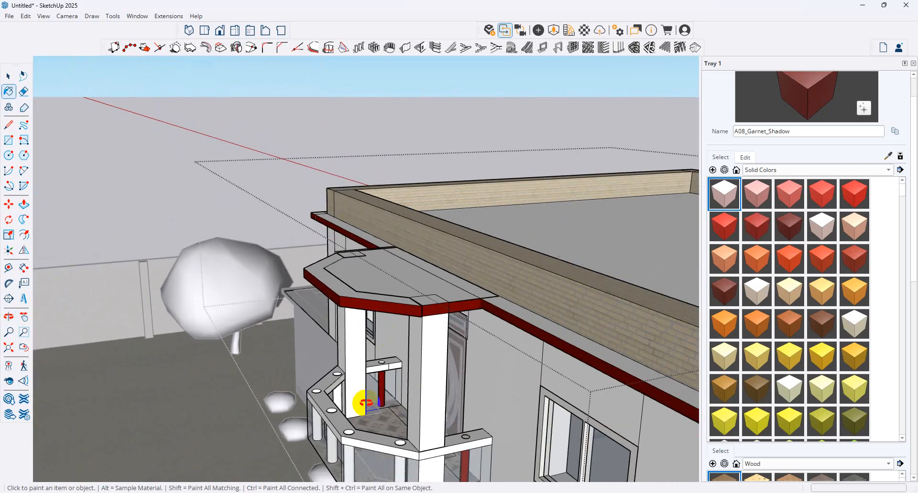
Step: Paint the balusters beside the balcony's far column with A08_Garnet_Shadow
{"action": "middle_click_drag", "start_coordinate": [365, 403], "coordinate": [349, 372]}
{"action": "scroll", "coordinate": [221, 360], "scroll_direction": "up", "scroll_amount": 5}
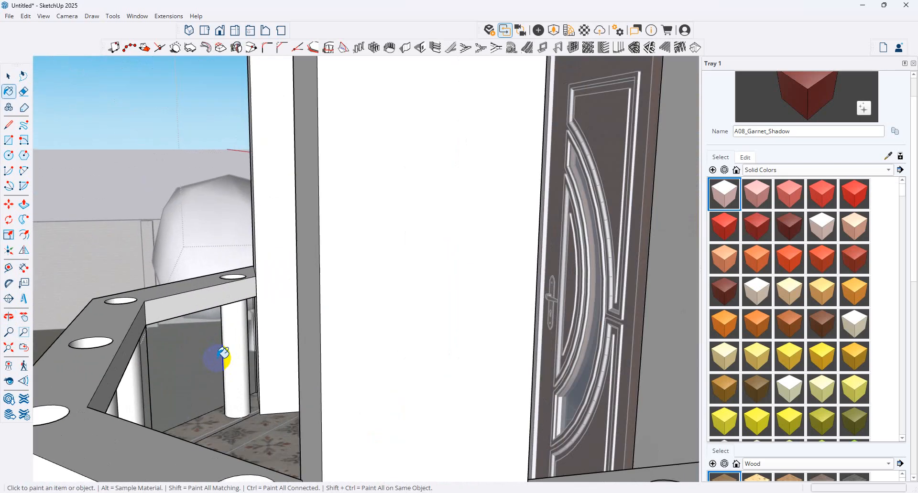
{"action": "left_click", "coordinate": [232, 349]}
{"action": "scroll", "coordinate": [142, 367], "scroll_direction": "down", "scroll_amount": 5}
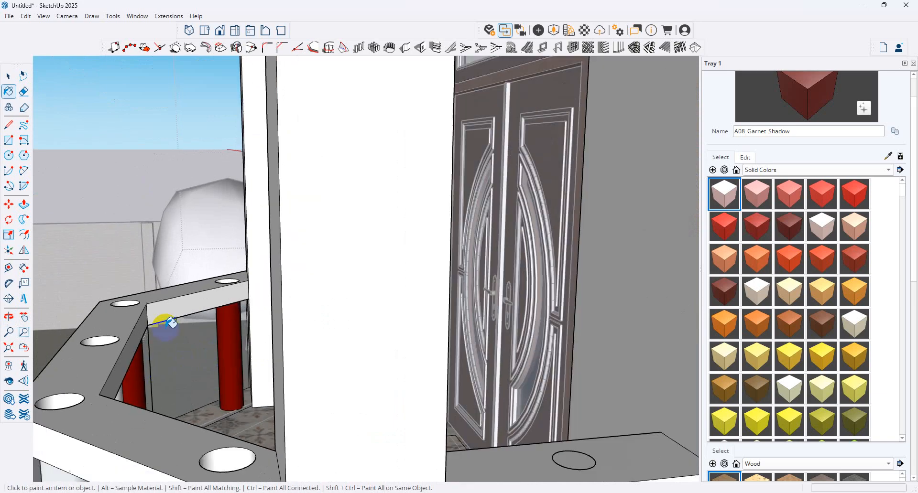
{"action": "mouse_move", "coordinate": [211, 348]}
{"action": "middle_mouse_down"}
{"action": "mouse_move", "coordinate": [219, 352]}
{"action": "mouse_move", "coordinate": [71, 392]}
{"action": "mouse_move", "coordinate": [248, 369]}
{"action": "mouse_move", "coordinate": [139, 316]}
{"action": "middle_mouse_up"}
{"action": "scroll", "coordinate": [139, 316], "scroll_direction": "up", "scroll_amount": 1}
Step: Paint the white balusters along the balcony railing's front section with A08_Garnet_Shadow
{"action": "left_click", "coordinate": [13, 381]}
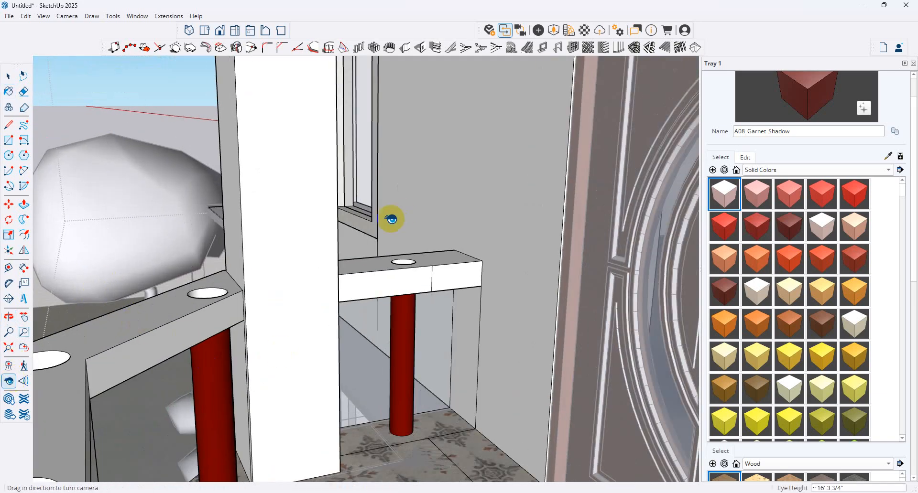
{"action": "left_click_drag", "start_coordinate": [389, 215], "coordinate": [186, 354]}
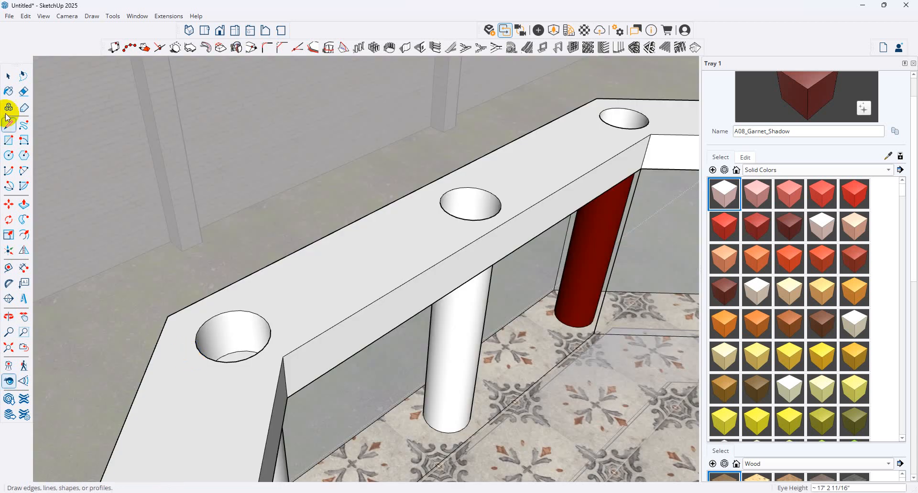
{"action": "left_click", "coordinate": [8, 90]}
{"action": "left_click", "coordinate": [471, 349]}
{"action": "middle_click_drag", "start_coordinate": [482, 341], "coordinate": [134, 354]}
Step: Paint the remaining white baluster next to the railing's corner with A08_Garnet_Shadow
{"action": "left_click", "coordinate": [24, 350]}
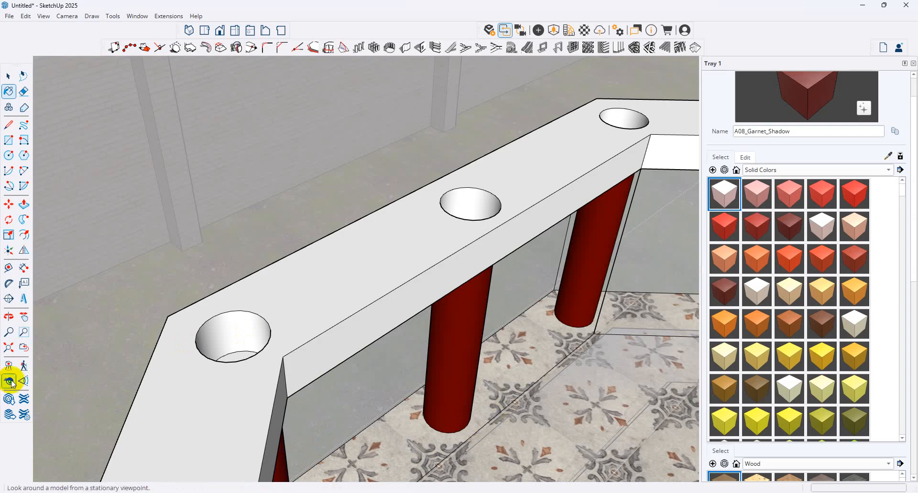
{"action": "left_click", "coordinate": [24, 348]}
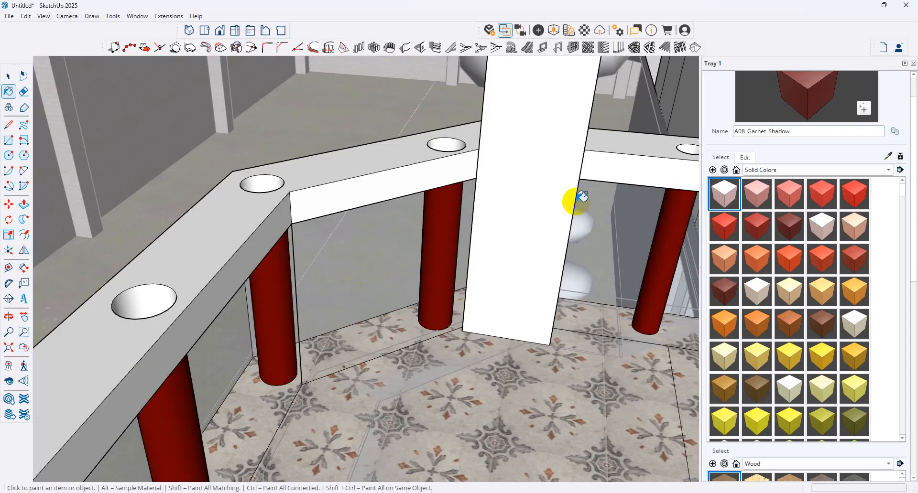
{"action": "left_click", "coordinate": [9, 366]}
{"action": "left_click", "coordinate": [389, 323]}
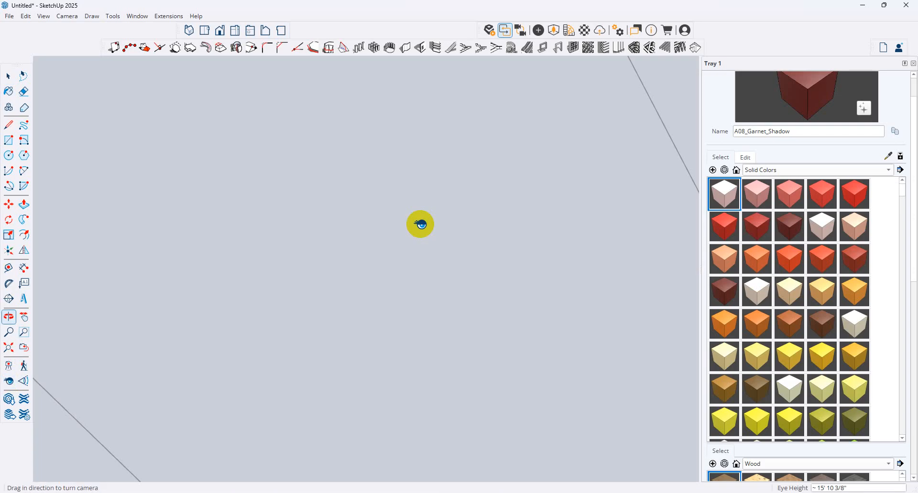
{"action": "left_click", "coordinate": [24, 351]}
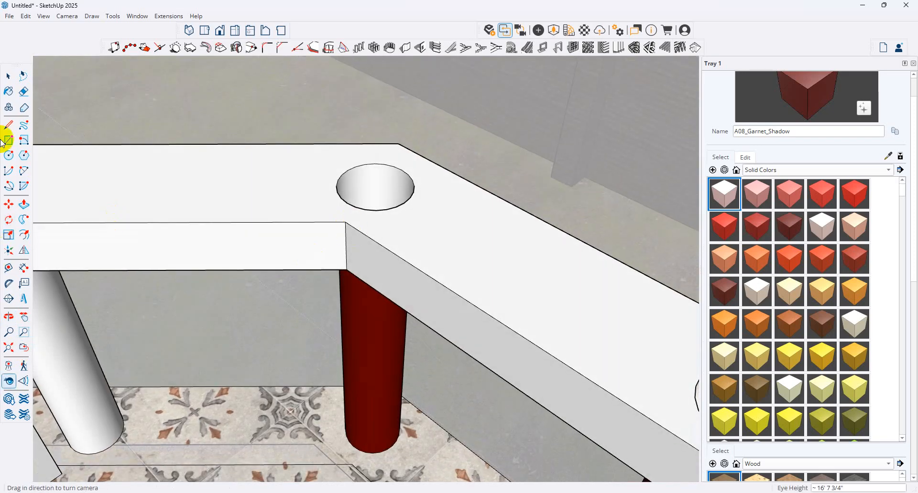
{"action": "left_click", "coordinate": [9, 91]}
{"action": "left_click", "coordinate": [110, 361]}
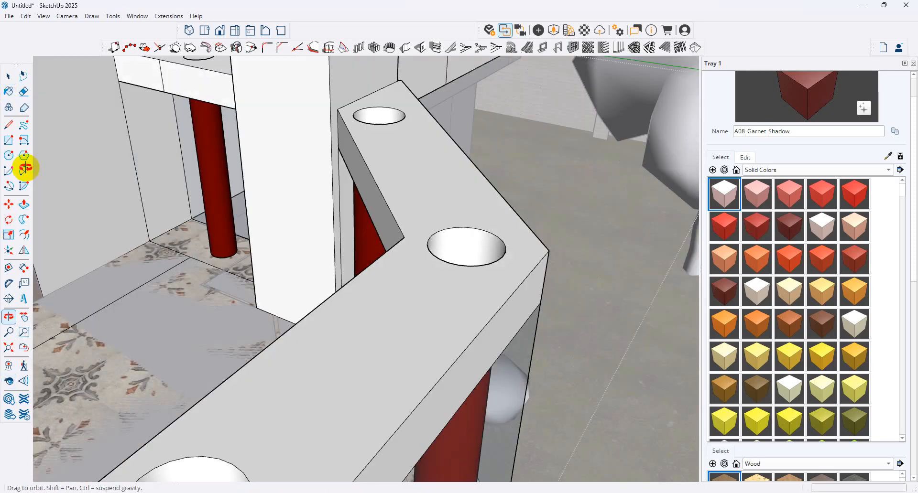
Step: Close the upper-floor group and open the ground-floor group for editing at the building's corner ledge
{"action": "left_click", "coordinate": [18, 76]}
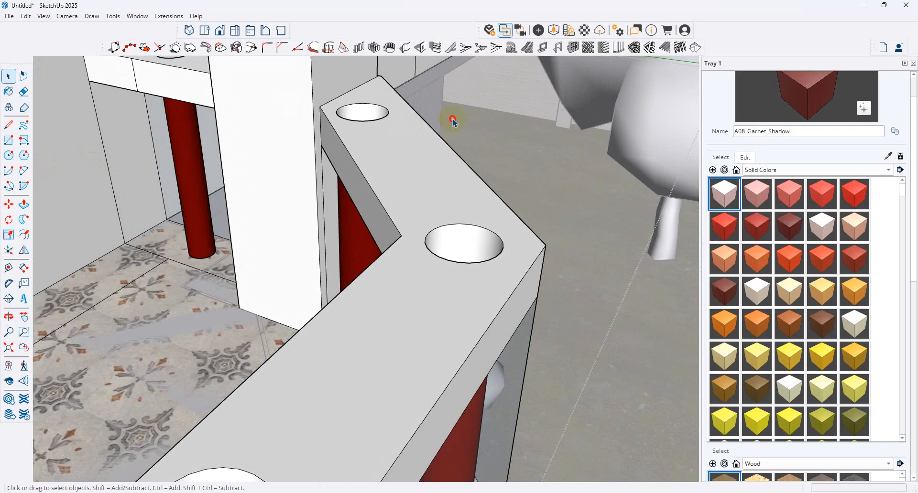
{"action": "middle_click_drag", "start_coordinate": [456, 152], "coordinate": [375, 211]}
{"action": "scroll", "coordinate": [375, 211], "scroll_direction": "down", "scroll_amount": 8}
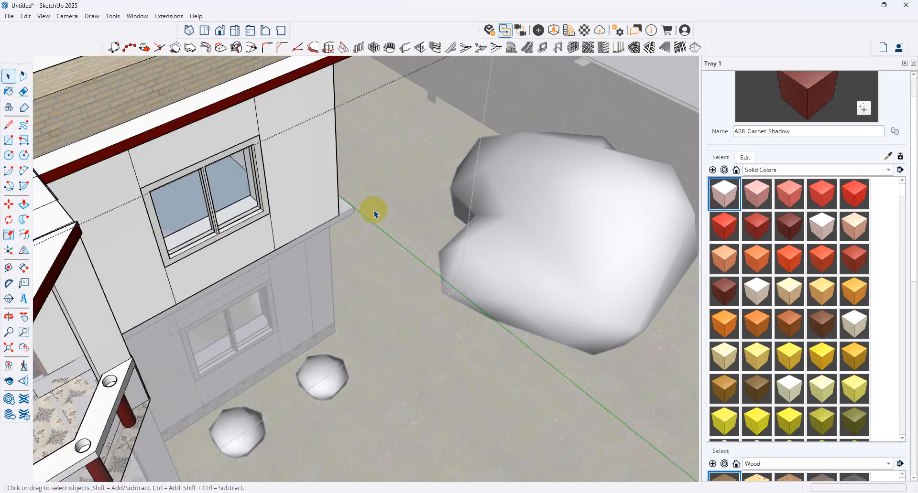
{"action": "scroll", "coordinate": [388, 238], "scroll_direction": "down", "scroll_amount": 5}
{"action": "scroll", "coordinate": [180, 324], "scroll_direction": "up", "scroll_amount": 8}
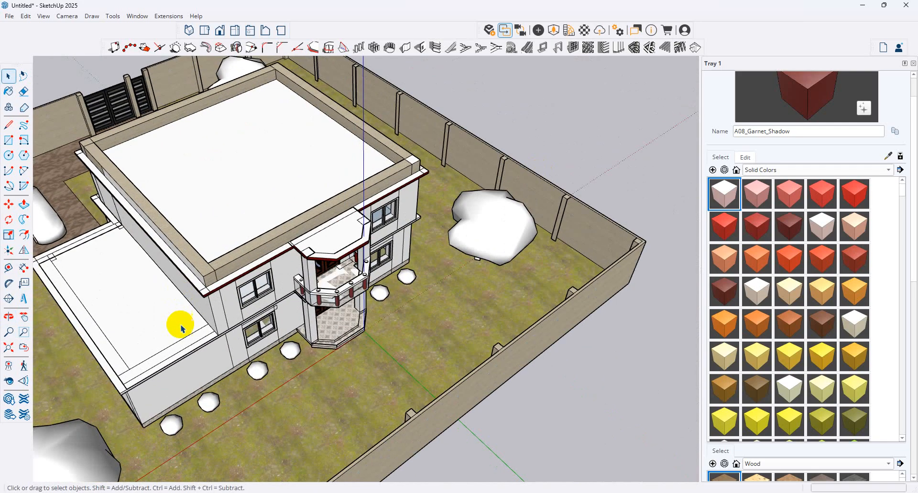
{"action": "scroll", "coordinate": [251, 359], "scroll_direction": "up", "scroll_amount": 3}
{"action": "middle_click_drag", "start_coordinate": [250, 292], "coordinate": [374, 195]}
{"action": "scroll", "coordinate": [404, 201], "scroll_direction": "up", "scroll_amount": 8}
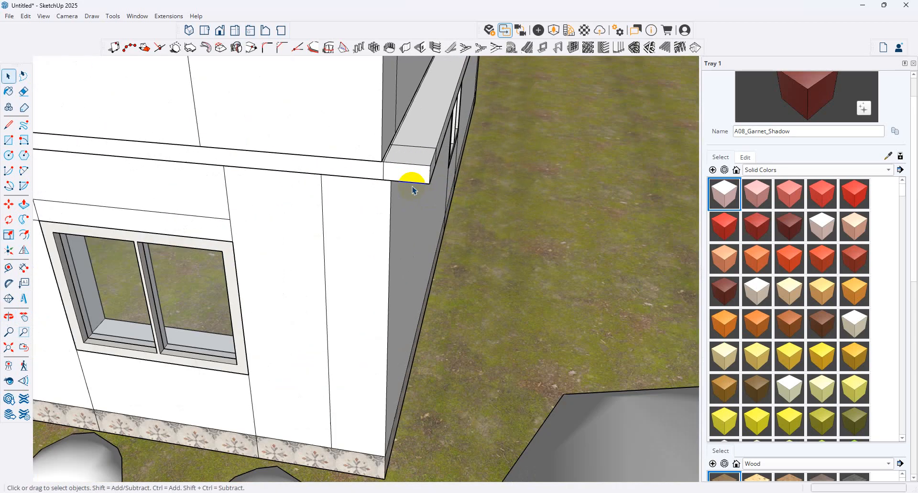
{"action": "left_click", "coordinate": [414, 185]}
{"action": "double_click", "coordinate": [409, 180]}
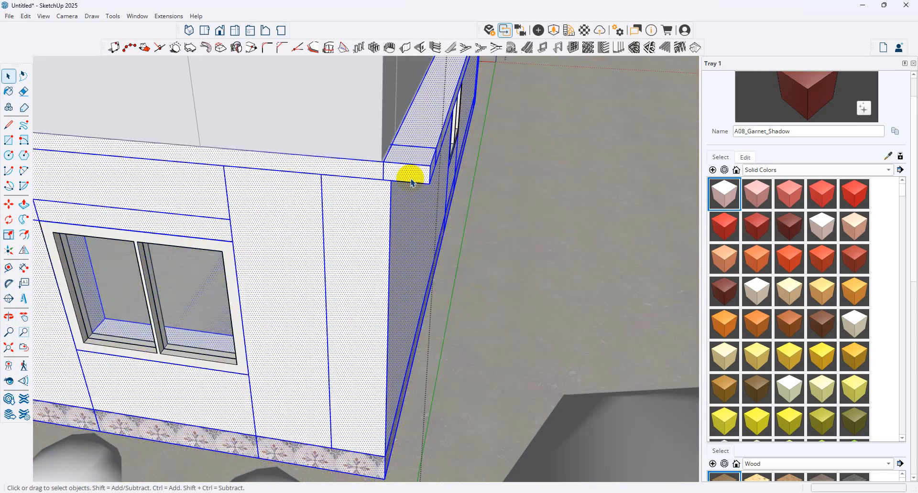
Step: Push/pull the ledge's end face at the ground-floor corner outward by 1'
{"action": "left_click", "coordinate": [414, 180]}
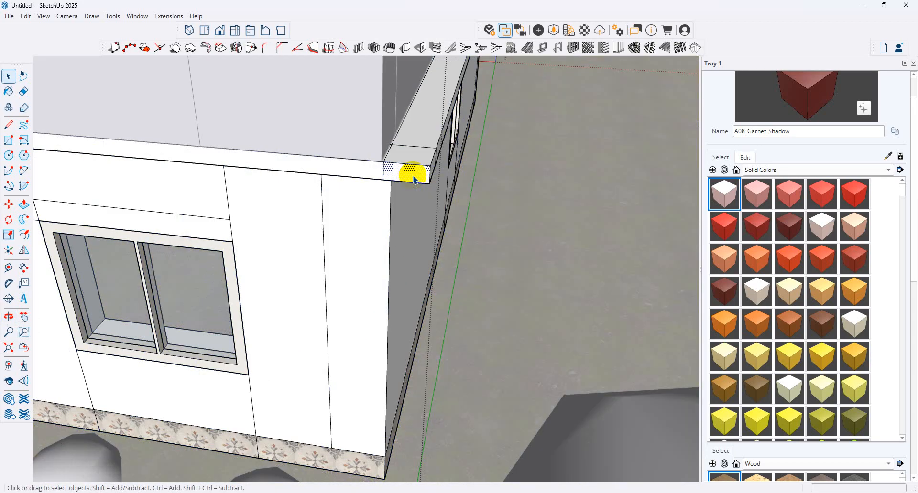
{"action": "left_click", "coordinate": [23, 205]}
{"action": "left_click", "coordinate": [424, 179]}
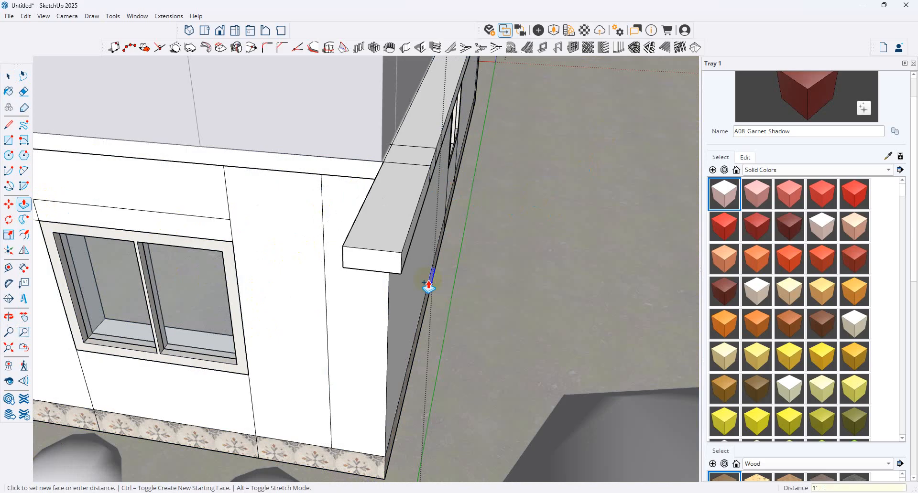
{"action": "key", "text": "Return"}
Step: Push/pull the ledge extension's inner side face about 52' 2 15/16" along the balcony-side wall to its far end
{"action": "middle_click_drag", "start_coordinate": [315, 160], "coordinate": [566, 228]}
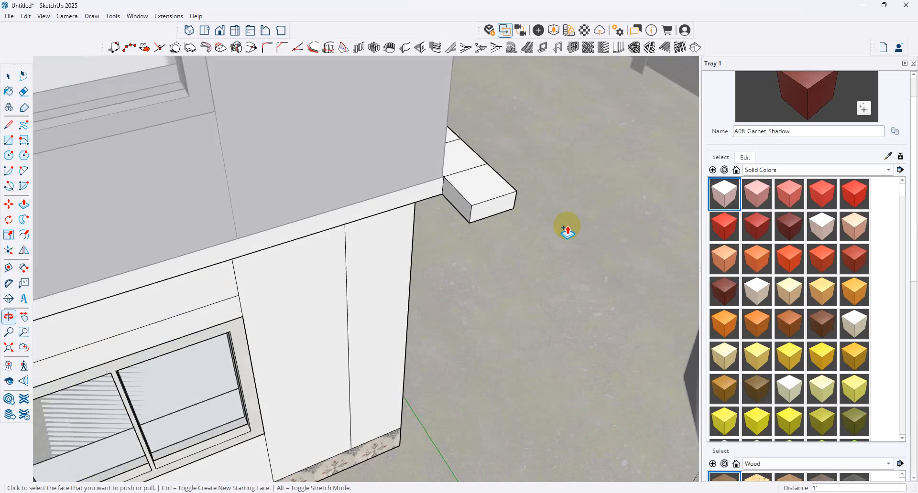
{"action": "left_click", "coordinate": [463, 213]}
{"action": "scroll", "coordinate": [389, 256], "scroll_direction": "down", "scroll_amount": 6}
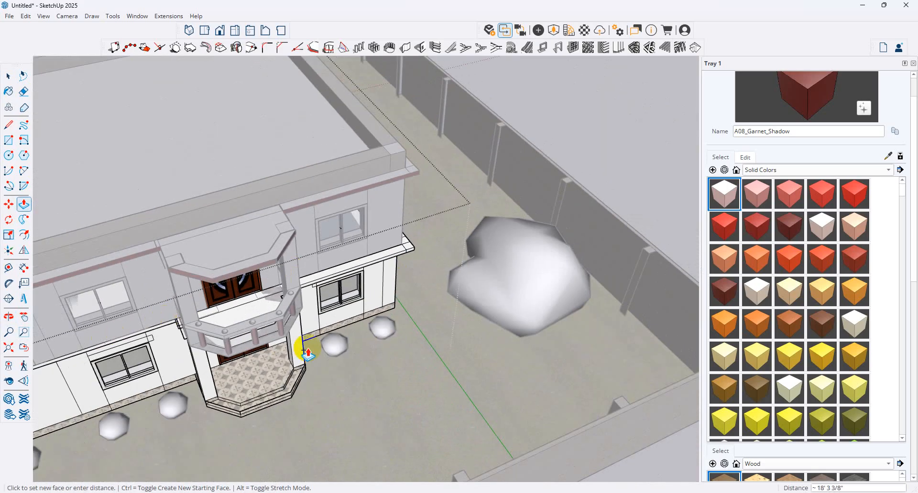
{"action": "scroll", "coordinate": [308, 353], "scroll_direction": "down", "scroll_amount": 5}
{"action": "middle_click_drag", "start_coordinate": [174, 375], "coordinate": [180, 301]}
{"action": "scroll", "coordinate": [95, 390], "scroll_direction": "up", "scroll_amount": 3}
{"action": "left_click", "coordinate": [99, 387]}
Step: Paint the ground-floor ledge's front faces and the porch slab edges beneath the balcony with A08_Garnet_Shadow
{"action": "scroll", "coordinate": [97, 380], "scroll_direction": "up", "scroll_amount": 2}
{"action": "scroll", "coordinate": [458, 229], "scroll_direction": "up", "scroll_amount": 2}
{"action": "scroll", "coordinate": [460, 231], "scroll_direction": "up", "scroll_amount": 5}
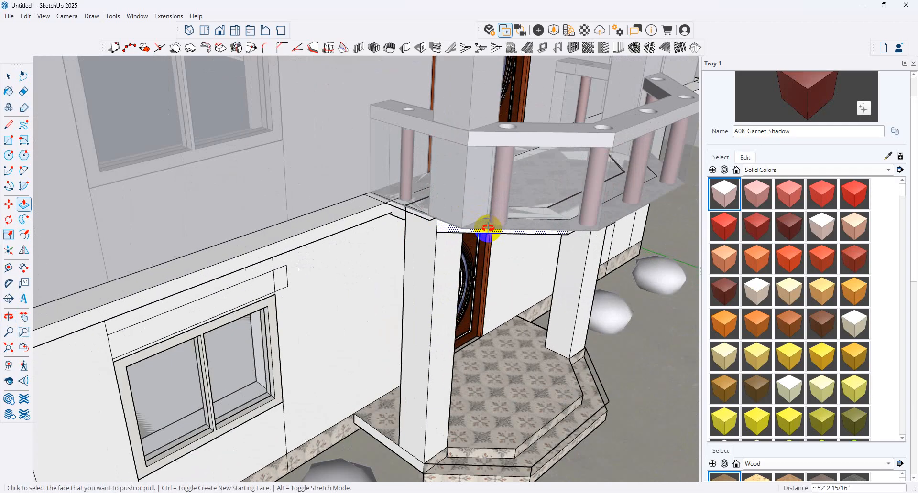
{"action": "middle_click_drag", "start_coordinate": [475, 229], "coordinate": [487, 156]}
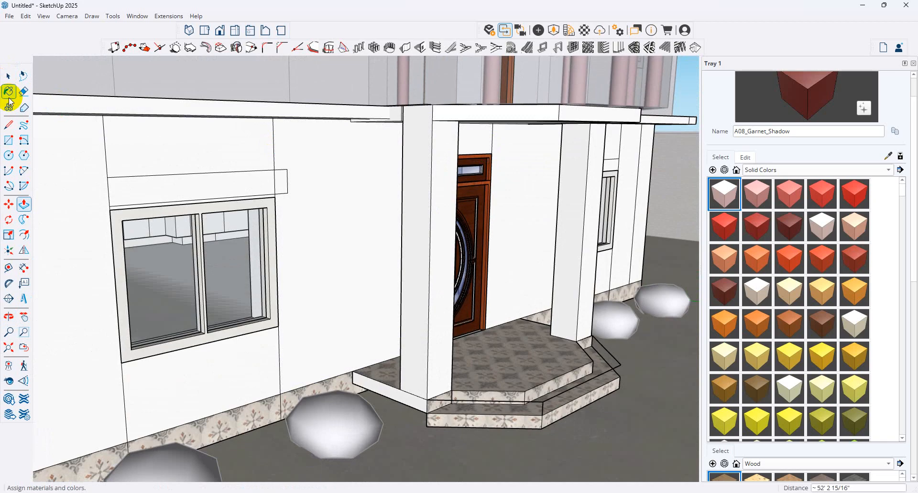
{"action": "left_click", "coordinate": [9, 91]}
{"action": "left_click", "coordinate": [374, 111]}
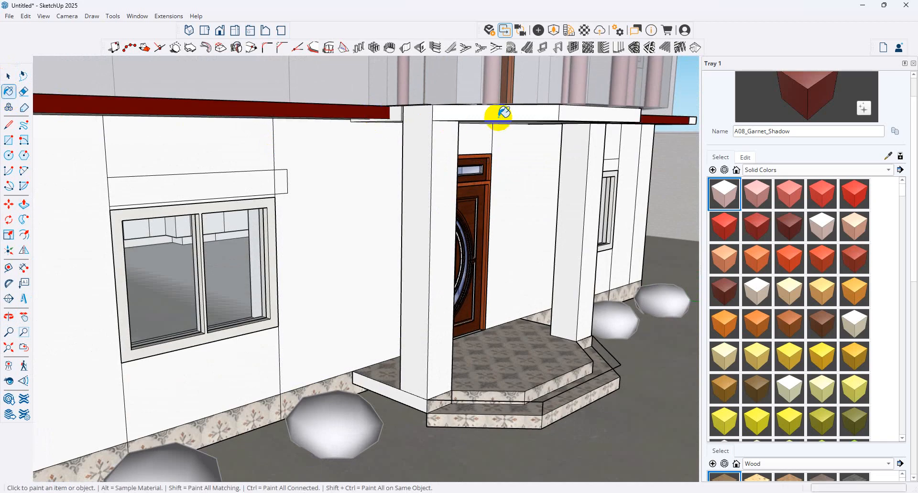
{"action": "left_click", "coordinate": [527, 109]}
{"action": "left_click", "coordinate": [597, 109]}
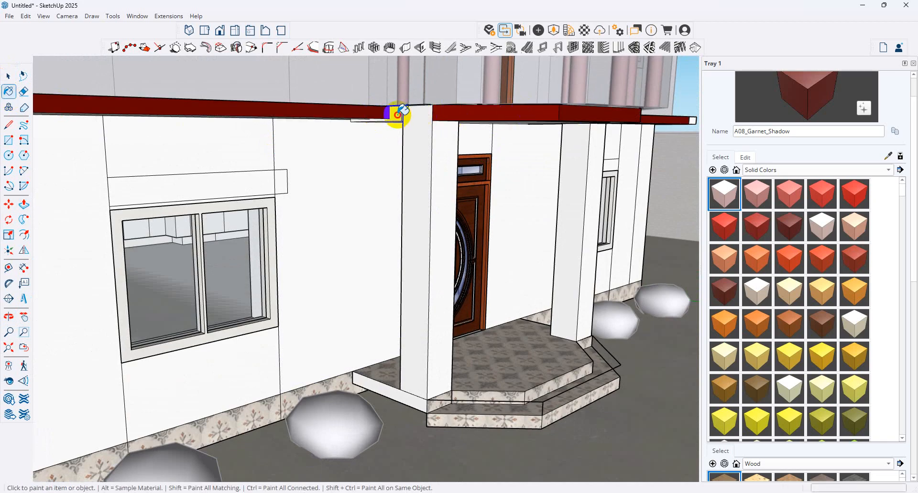
{"action": "middle_click_drag", "start_coordinate": [557, 116], "coordinate": [143, 148]}
{"action": "left_click", "coordinate": [257, 152]}
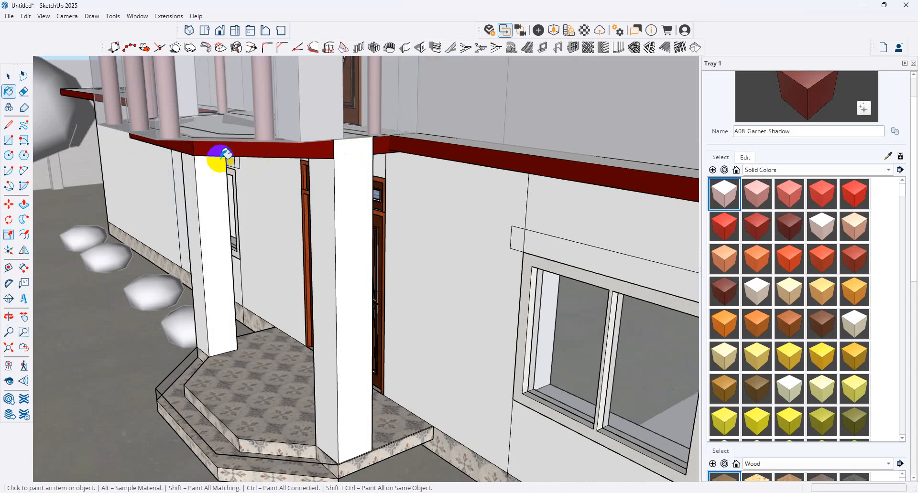
Step: Paint the ground-floor ledge faces along the side wall and up to the entrance porch with A08_Garnet_Shadow
{"action": "scroll", "coordinate": [220, 158], "scroll_direction": "down", "scroll_amount": 3}
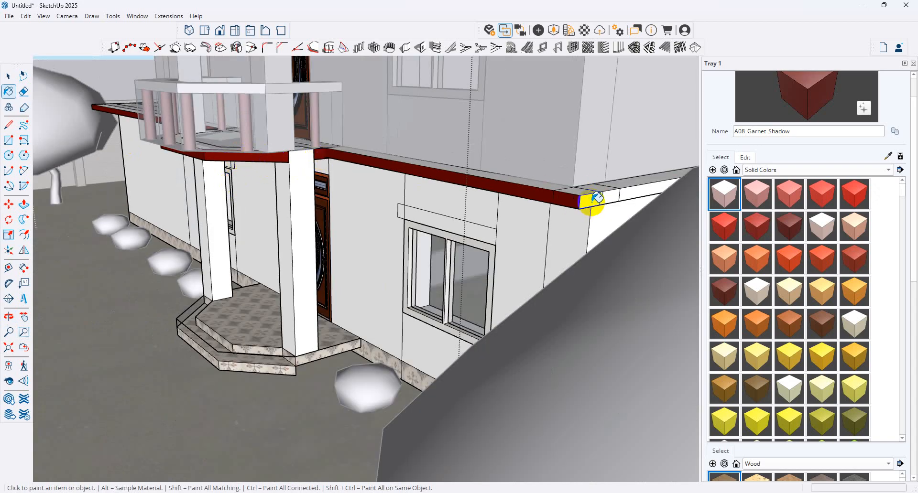
{"action": "scroll", "coordinate": [621, 192], "scroll_direction": "down", "scroll_amount": 5}
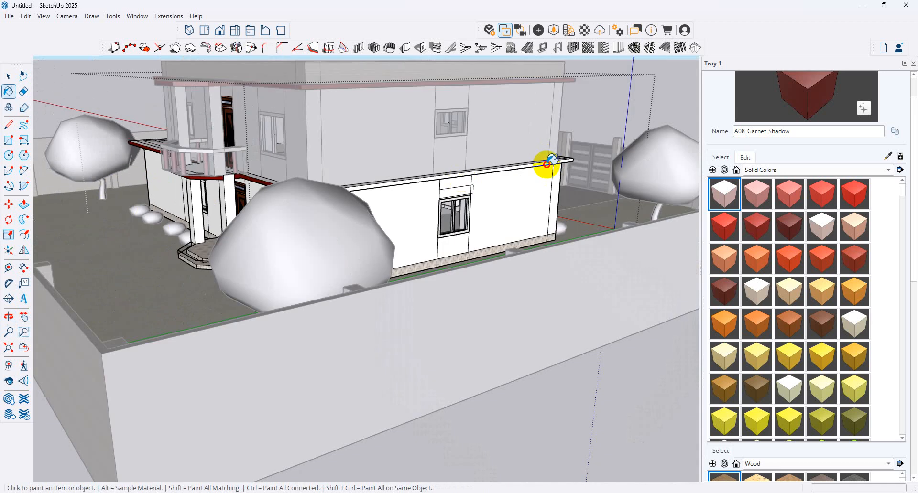
{"action": "scroll", "coordinate": [550, 161], "scroll_direction": "up", "scroll_amount": 6}
{"action": "left_click", "coordinate": [598, 151]}
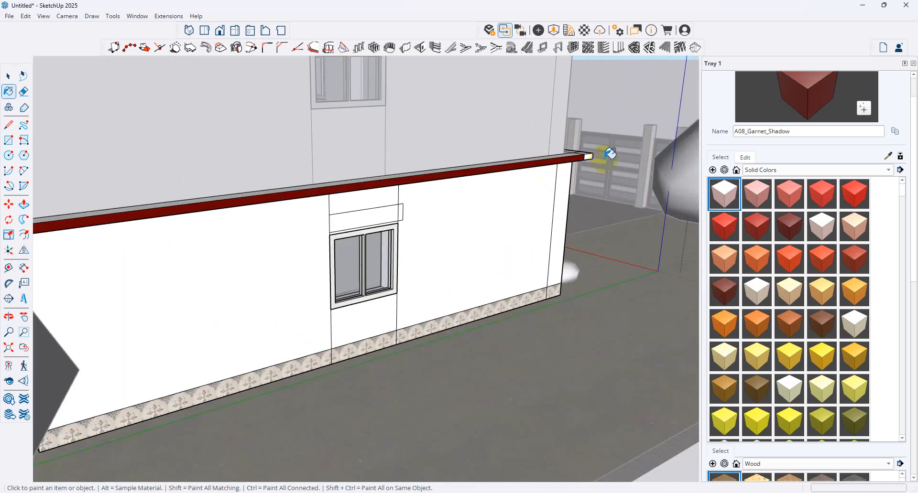
{"action": "middle_click_drag", "start_coordinate": [598, 151], "coordinate": [411, 208]}
{"action": "scroll", "coordinate": [232, 240], "scroll_direction": "up", "scroll_amount": 4}
{"action": "middle_click_drag", "start_coordinate": [256, 224], "coordinate": [133, 201]}
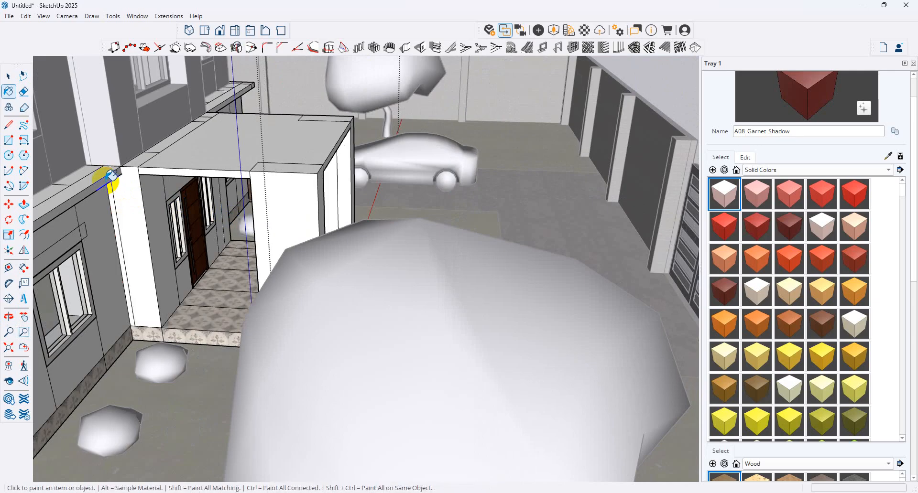
{"action": "left_click", "coordinate": [113, 178]}
Step: Paint the side edge of the entrance porch's roof slab with A08_Garnet_Shadow
{"action": "middle_click_drag", "start_coordinate": [347, 150], "coordinate": [258, 161]}
{"action": "scroll", "coordinate": [102, 204], "scroll_direction": "up", "scroll_amount": 2}
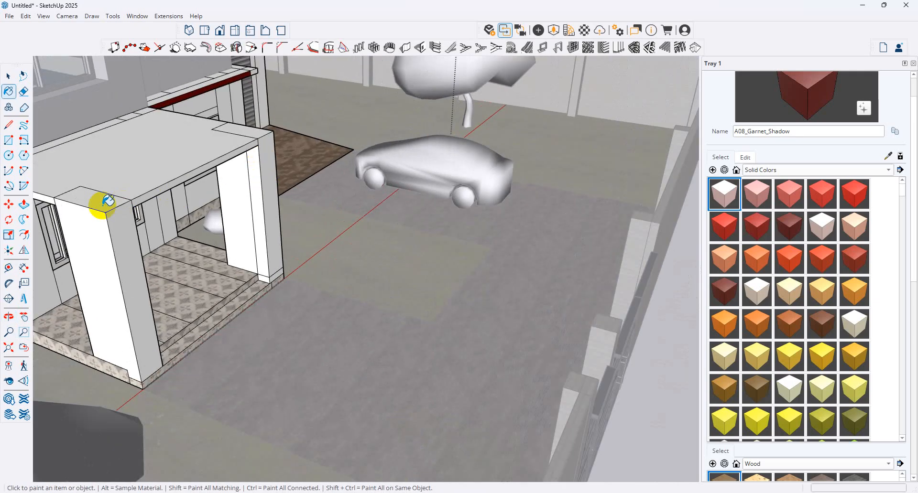
{"action": "middle_click_drag", "start_coordinate": [124, 205], "coordinate": [300, 187]}
{"action": "left_click", "coordinate": [191, 239]}
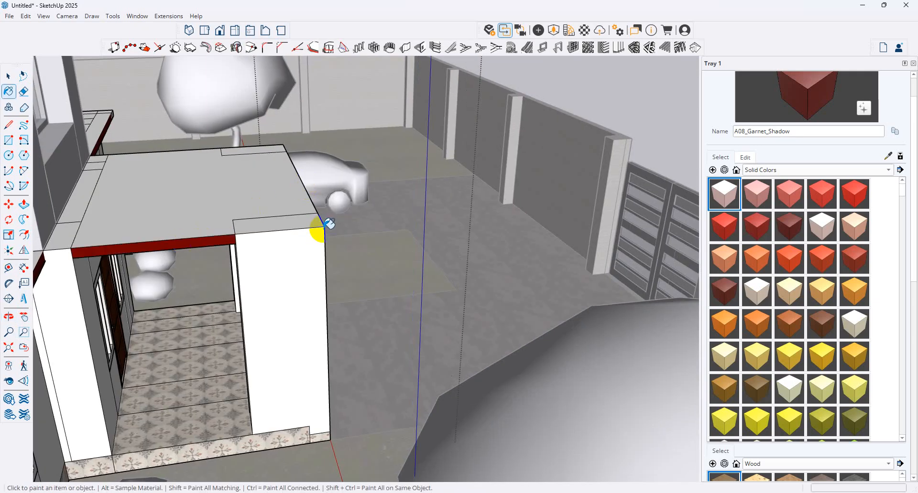
{"action": "left_click_drag", "start_coordinate": [100, 252], "coordinate": [69, 258]}
{"action": "left_click", "coordinate": [80, 254]}
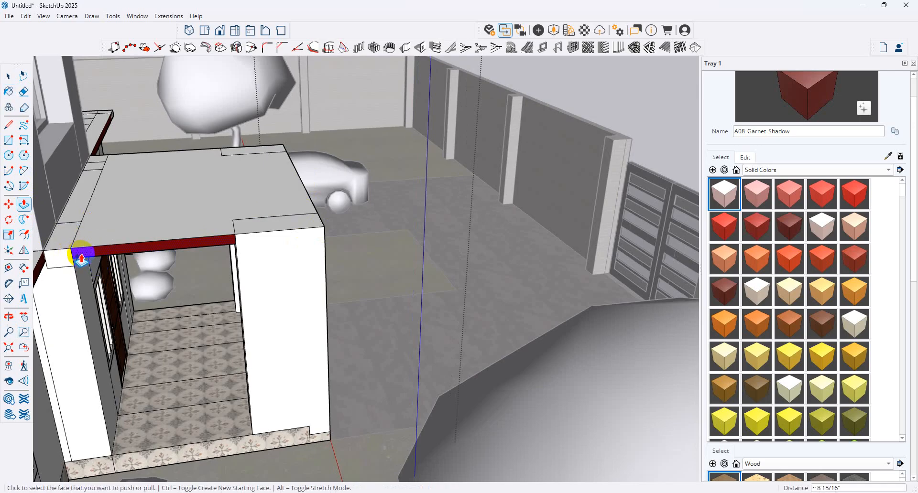
{"action": "key", "text": "ctrl+z"}
Step: Push/pull the tops of the porch's two side columns down 5" as new starting faces, level with the roof slab's underside
{"action": "left_click", "coordinate": [69, 247]}
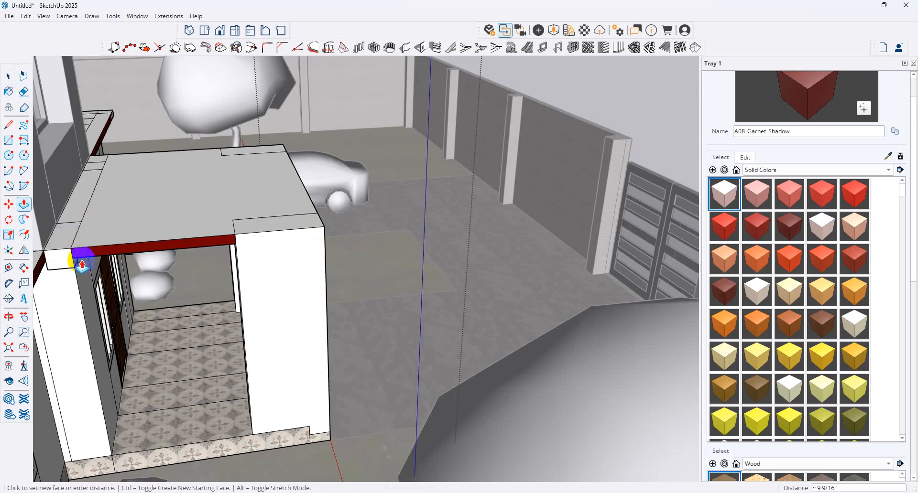
{"action": "left_click", "coordinate": [87, 256]}
{"action": "left_click", "coordinate": [300, 229]}
{"action": "key", "text": "ctrl"}
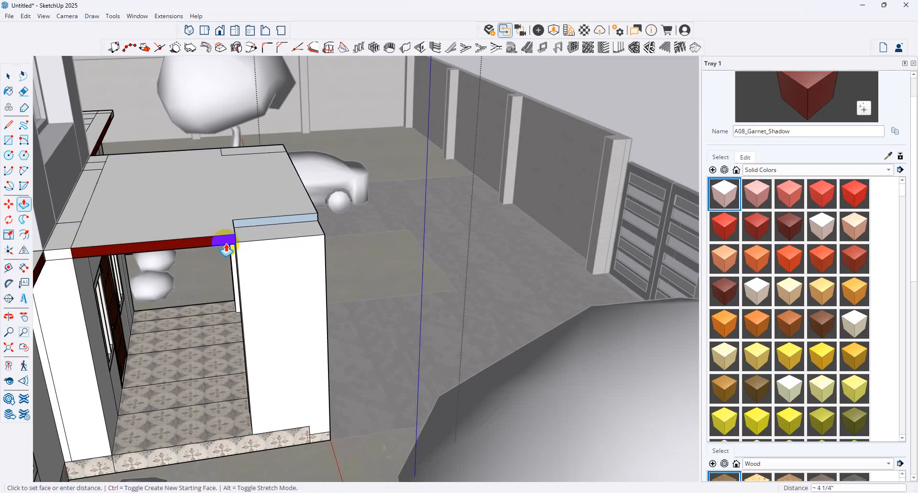
{"action": "left_click", "coordinate": [232, 249]}
Step: Paint the new bands on both side columns and the porch roof's front edge with A08_Garnet_Shadow
{"action": "key", "text": "b"}
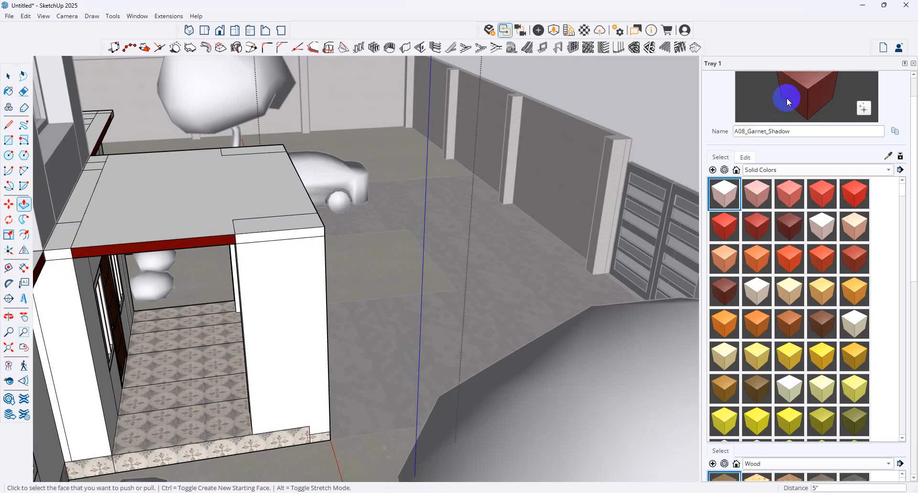
{"action": "left_click", "coordinate": [66, 252]}
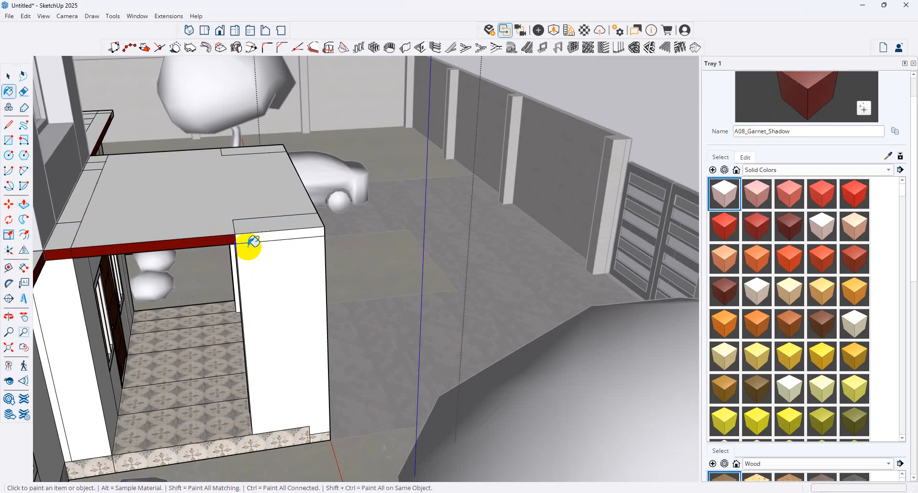
{"action": "left_click", "coordinate": [256, 236]}
{"action": "middle_click_drag", "start_coordinate": [297, 252], "coordinate": [89, 147]}
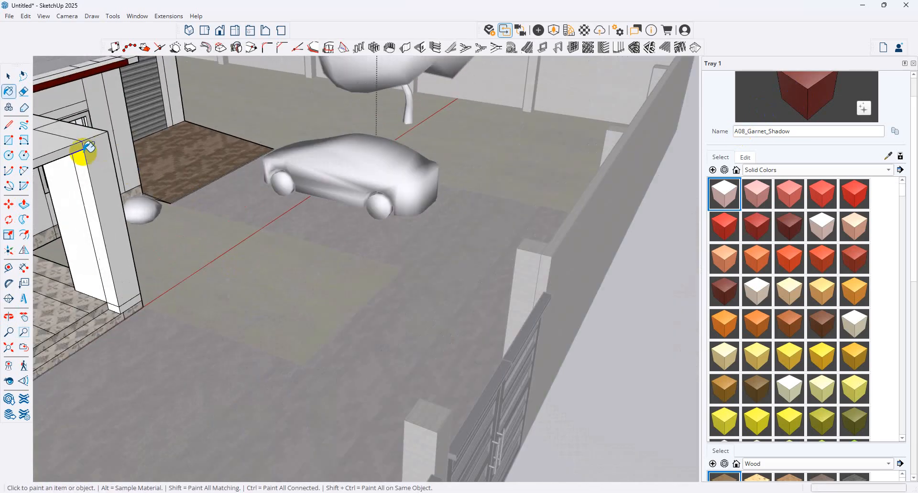
{"action": "left_click", "coordinate": [65, 152]}
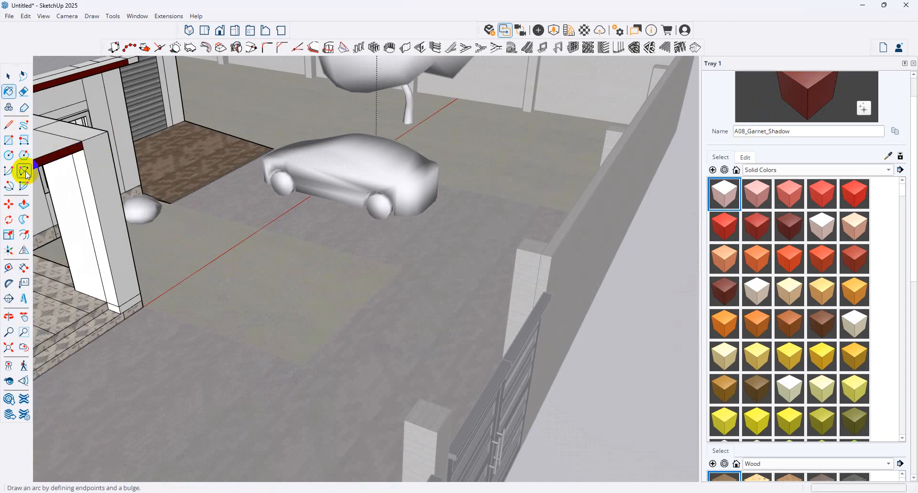
Step: Push/pull the top face of the porch's other front column down 5" to form a matching band
{"action": "left_click", "coordinate": [26, 206]}
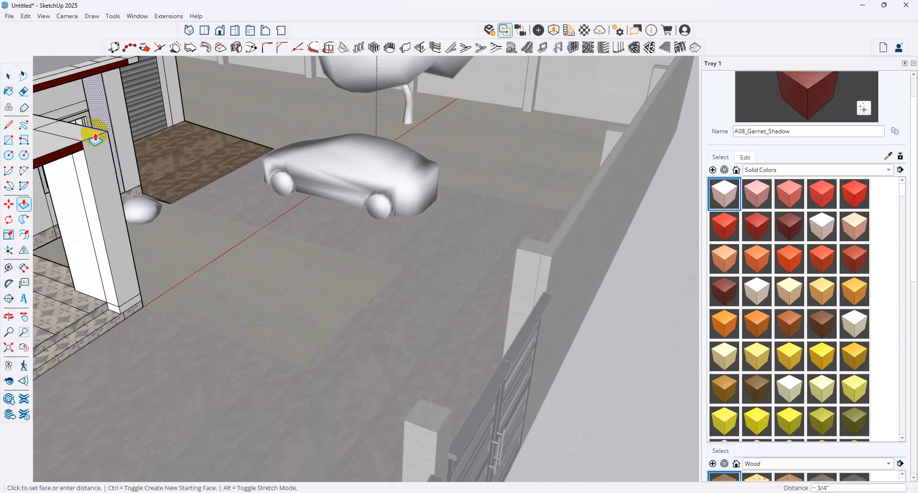
{"action": "left_click", "coordinate": [95, 138]}
{"action": "type", "text": "5"}
{"action": "key", "text": "Return"}
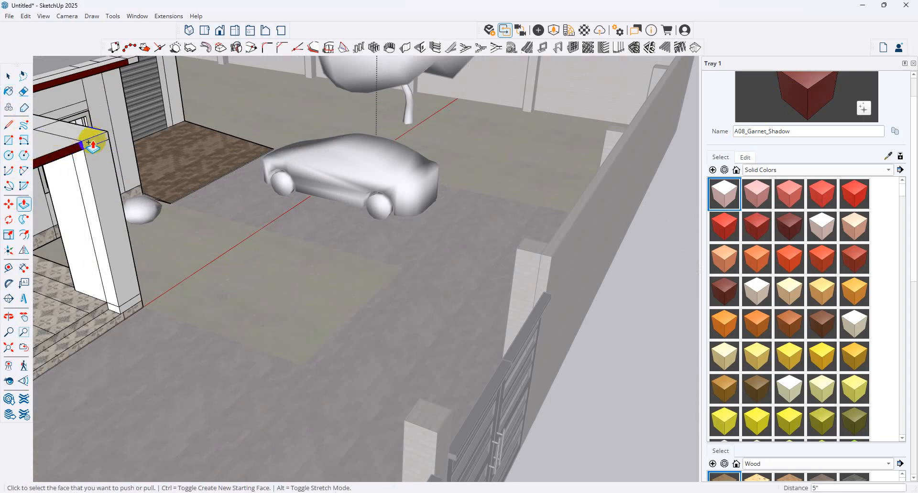
Step: Paint that front column's top band and the porch roof's garage-side edge with A08_Garnet_Shadow
{"action": "left_click", "coordinate": [8, 92]}
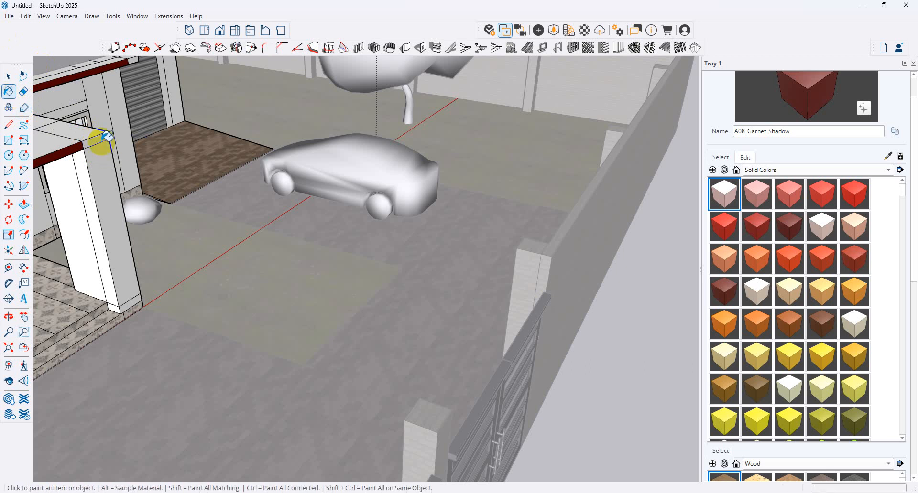
{"action": "scroll", "coordinate": [448, 123], "scroll_direction": "down", "scroll_amount": 4}
{"action": "middle_click_drag", "start_coordinate": [583, 206], "coordinate": [119, 291]}
{"action": "scroll", "coordinate": [267, 116], "scroll_direction": "up", "scroll_amount": 5}
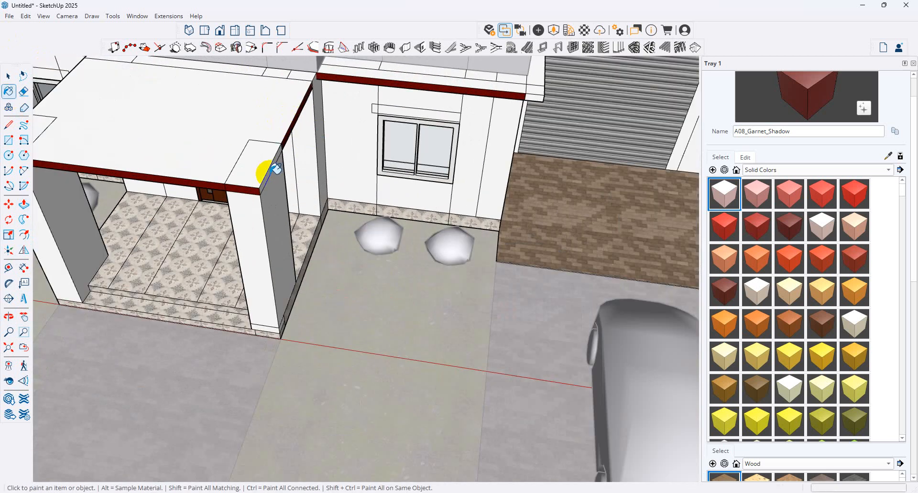
{"action": "scroll", "coordinate": [335, 95], "scroll_direction": "up", "scroll_amount": 4}
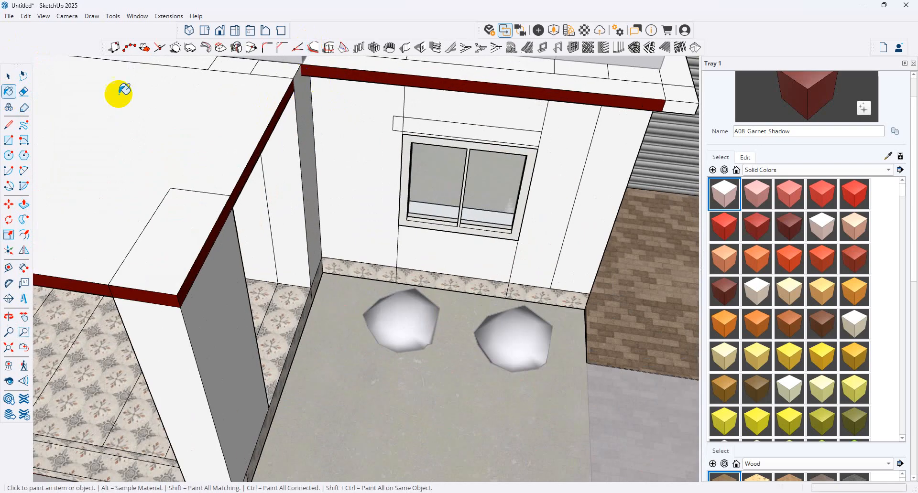
Step: Push/pull the top of the garage-side porch column at the house wall down 5" to split off its band
{"action": "left_click", "coordinate": [23, 204]}
{"action": "left_click", "coordinate": [294, 70]}
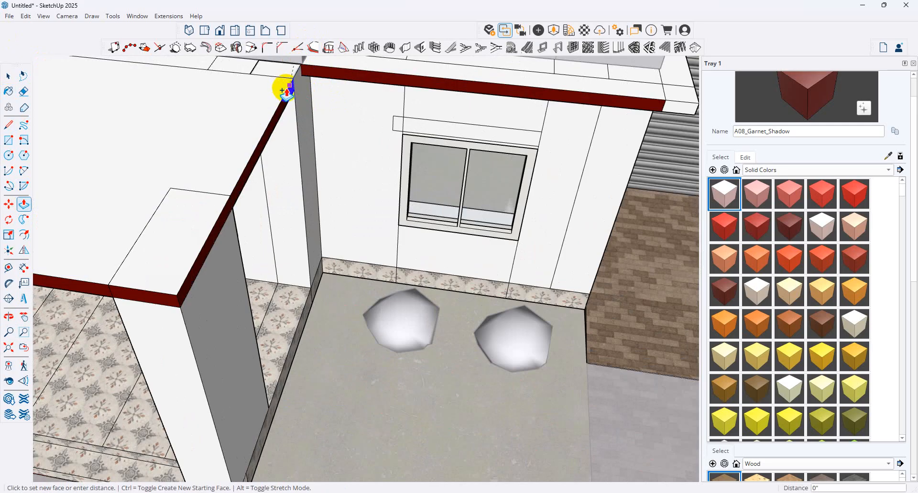
{"action": "scroll", "coordinate": [296, 90], "scroll_direction": "up", "scroll_amount": 2}
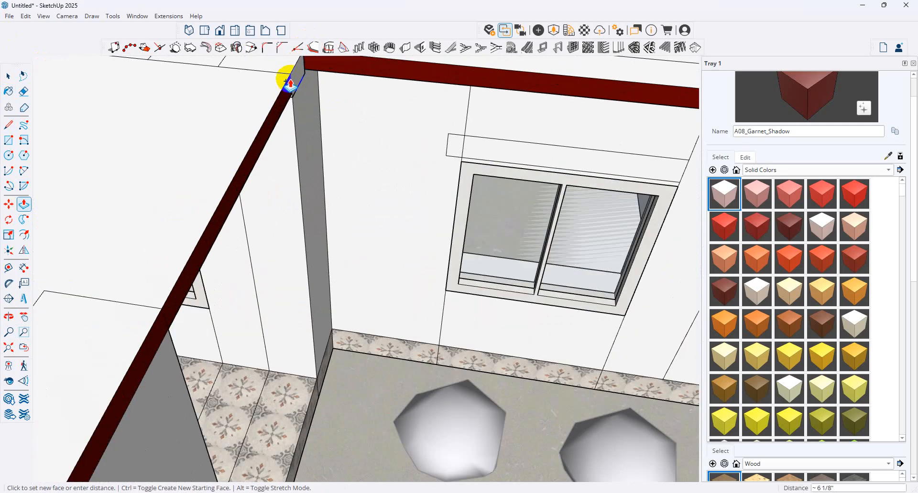
{"action": "key", "text": "ctrl"}
{"action": "left_click", "coordinate": [279, 71]}
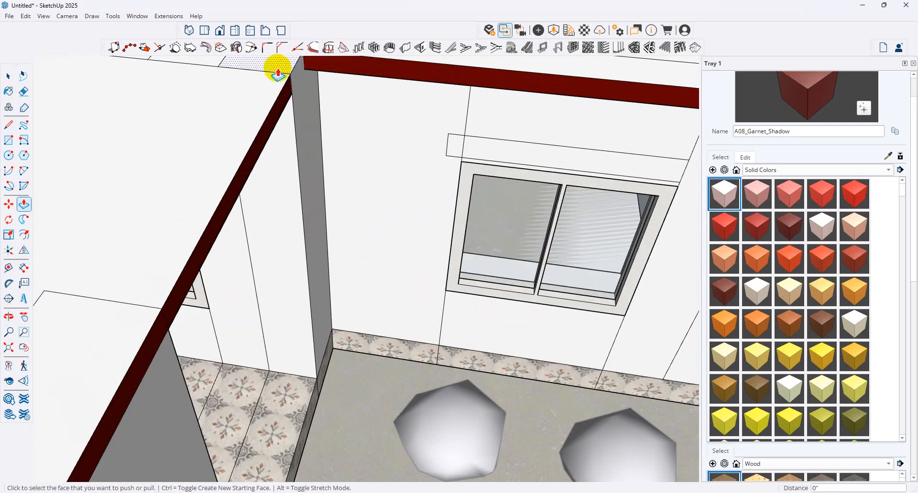
{"action": "left_click", "coordinate": [279, 69]}
{"action": "left_click", "coordinate": [293, 95]}
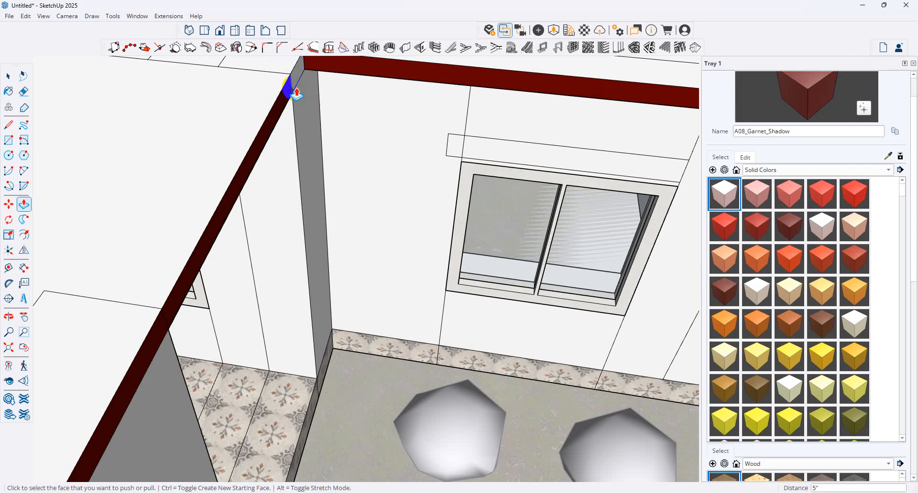
Step: Paint the wall-side column's band and the ledge around the corner to the garage shutter with A08_Garnet_Shadow
{"action": "left_click", "coordinate": [8, 91]}
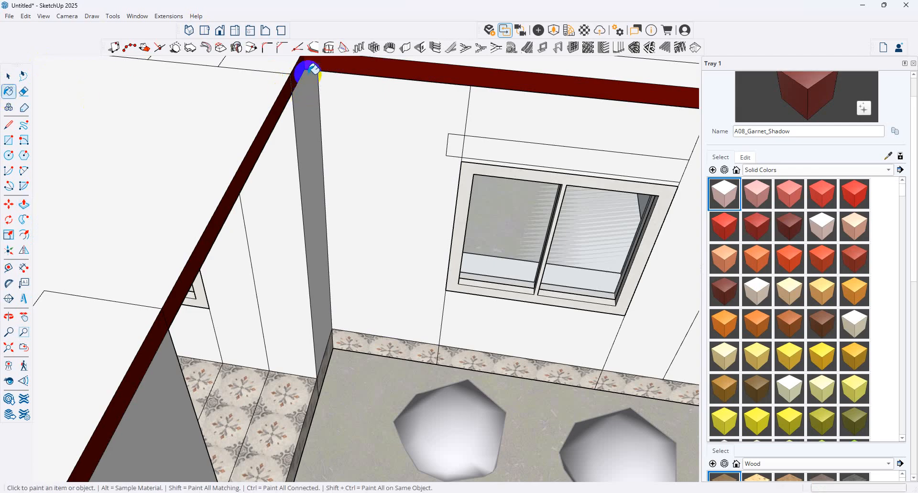
{"action": "left_click", "coordinate": [313, 69]}
{"action": "scroll", "coordinate": [287, 153], "scroll_direction": "down", "scroll_amount": 6}
{"action": "scroll", "coordinate": [487, 143], "scroll_direction": "up", "scroll_amount": 4}
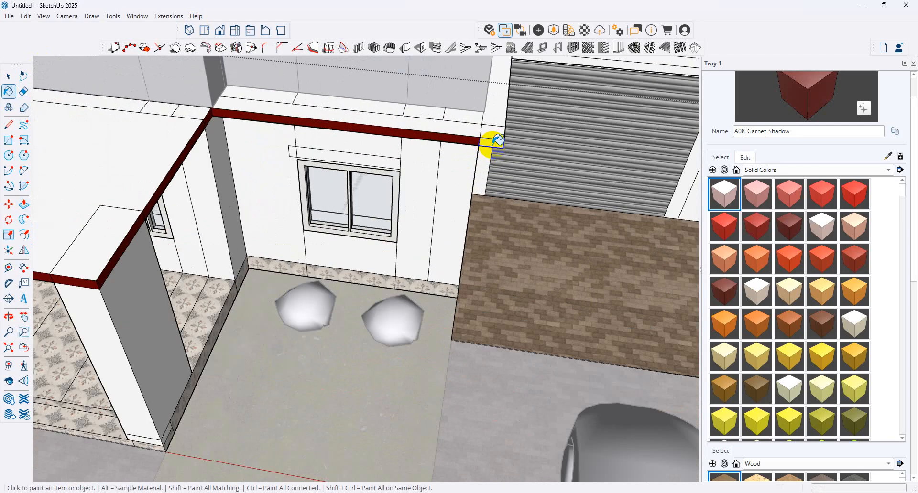
{"action": "mouse_move", "coordinate": [497, 140]}
{"action": "middle_mouse_down"}
{"action": "mouse_move", "coordinate": [389, 116]}
{"action": "mouse_move", "coordinate": [528, 195]}
{"action": "middle_mouse_up"}
{"action": "left_click", "coordinate": [445, 196]}
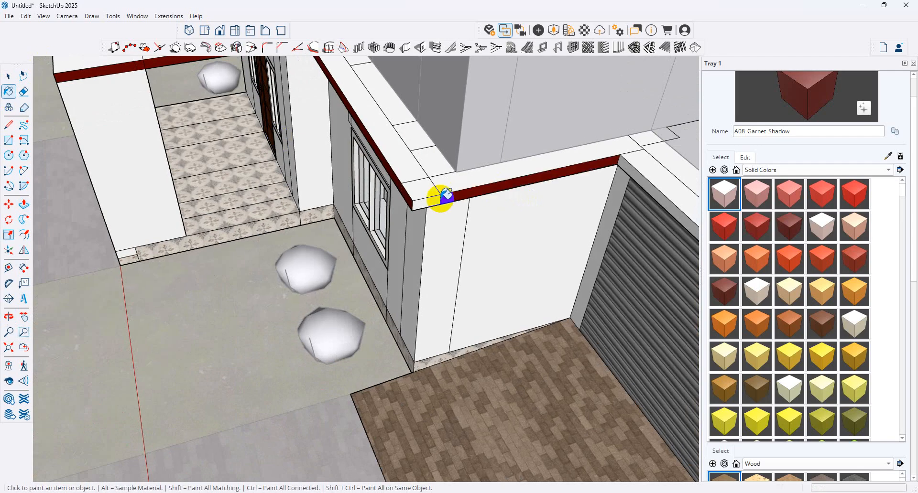
{"action": "left_click", "coordinate": [638, 181]}
Step: Paint the ledge above the garage shutter and around the remaining side and balcony-side walls with A08_Garnet_Shadow
{"action": "scroll", "coordinate": [469, 163], "scroll_direction": "down", "scroll_amount": 4}
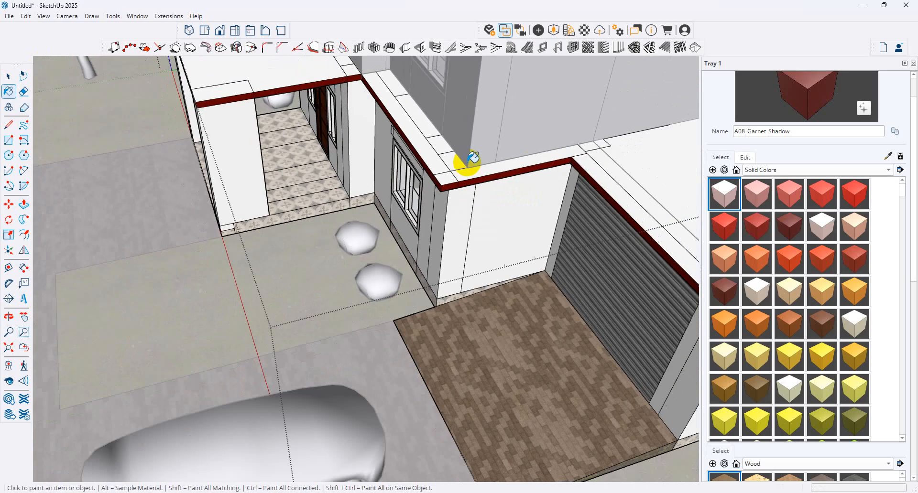
{"action": "scroll", "coordinate": [759, 293], "scroll_direction": "up", "scroll_amount": 1}
{"action": "scroll", "coordinate": [628, 263], "scroll_direction": "up", "scroll_amount": 2}
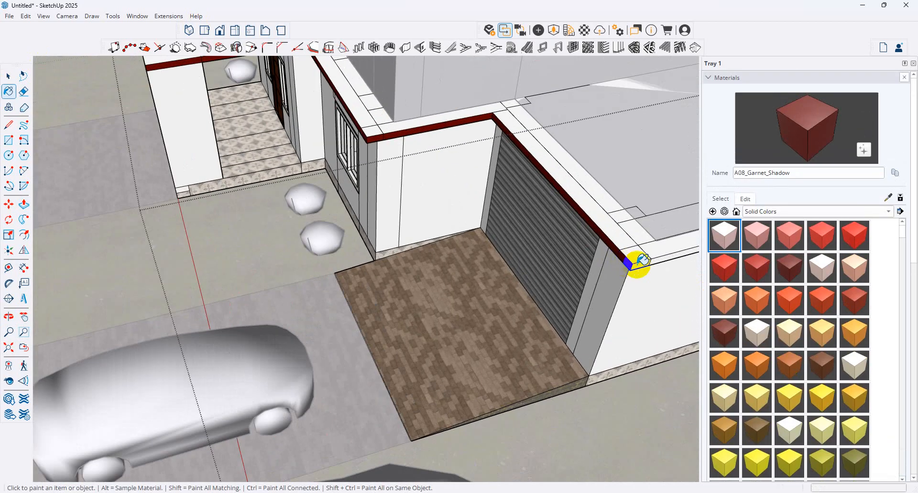
{"action": "scroll", "coordinate": [266, 198], "scroll_direction": "down", "scroll_amount": 3}
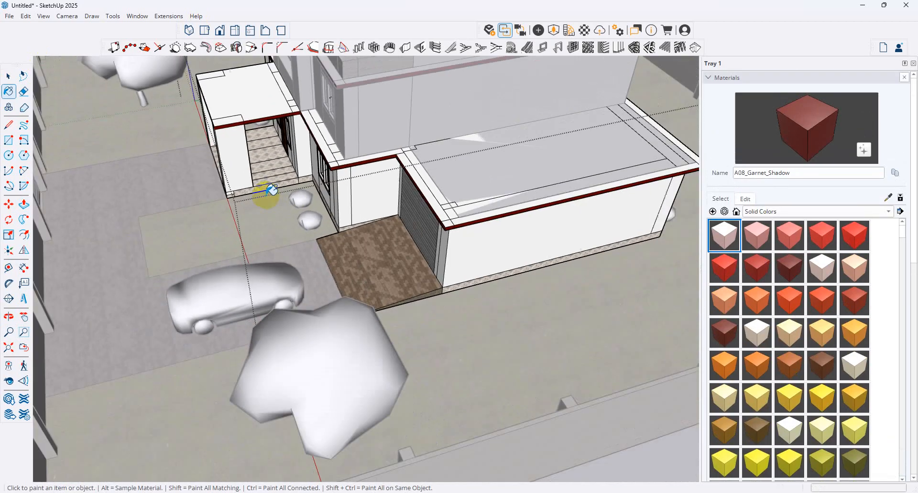
{"action": "mouse_move", "coordinate": [267, 198]}
{"action": "middle_mouse_down"}
{"action": "mouse_move", "coordinate": [363, 154]}
{"action": "mouse_move", "coordinate": [557, 399]}
{"action": "middle_mouse_up"}
{"action": "scroll", "coordinate": [485, 355], "scroll_direction": "up", "scroll_amount": 4}
{"action": "scroll", "coordinate": [486, 354], "scroll_direction": "up", "scroll_amount": 2}
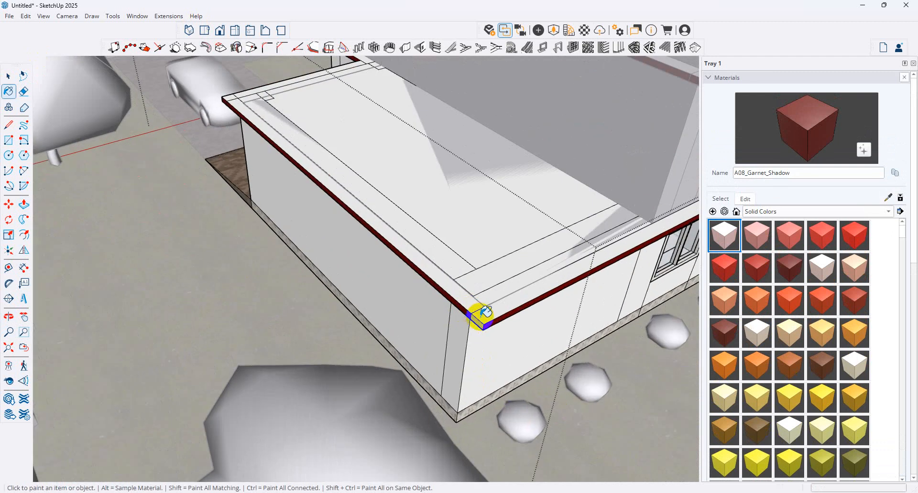
{"action": "scroll", "coordinate": [273, 245], "scroll_direction": "down", "scroll_amount": 5}
{"action": "scroll", "coordinate": [499, 236], "scroll_direction": "up", "scroll_amount": 6}
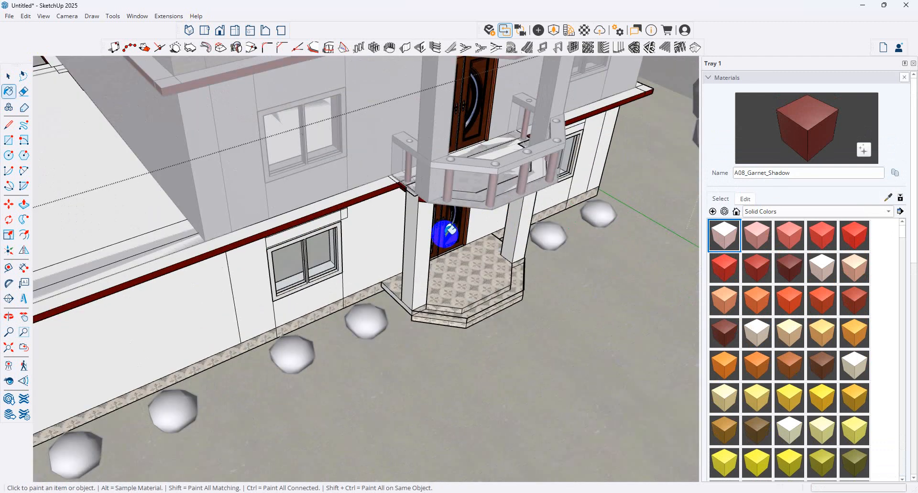
Step: Push/pull the ledge's end face beneath the balcony across the porch column's top to the column's outer corner
{"action": "middle_click_drag", "start_coordinate": [513, 210], "coordinate": [420, 147]}
{"action": "scroll", "coordinate": [420, 147], "scroll_direction": "up", "scroll_amount": 3}
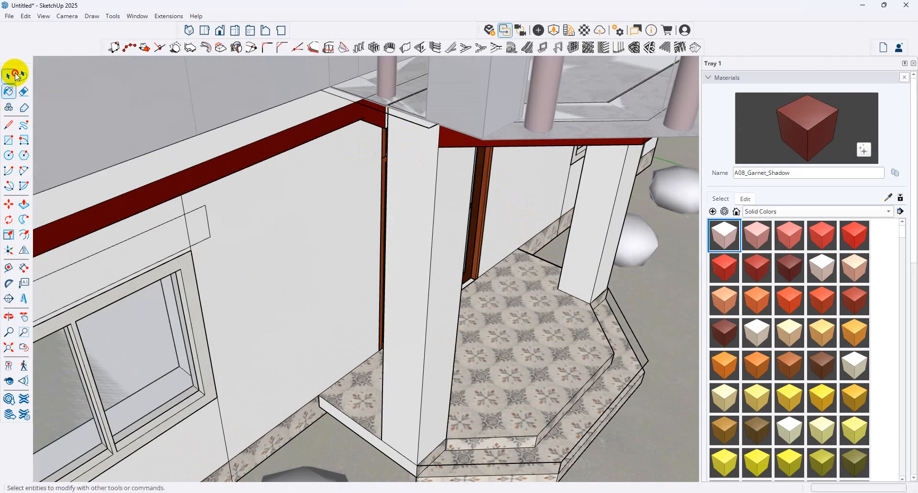
{"action": "left_click", "coordinate": [8, 76]}
{"action": "scroll", "coordinate": [385, 119], "scroll_direction": "up", "scroll_amount": 3}
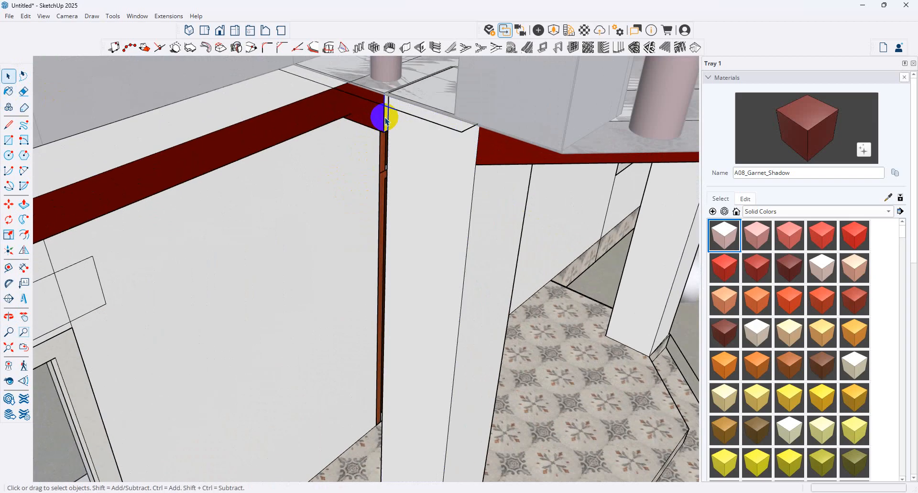
{"action": "left_click", "coordinate": [23, 204]}
{"action": "left_click_drag", "start_coordinate": [387, 119], "coordinate": [490, 135]}
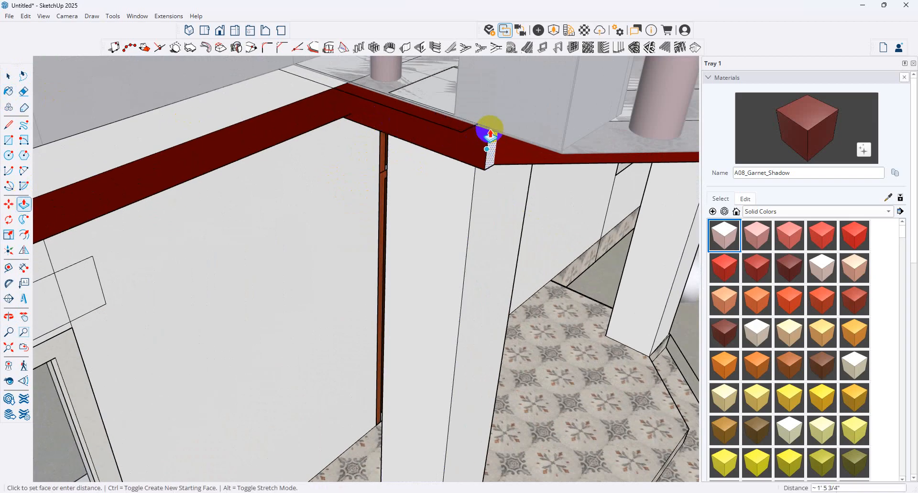
{"action": "left_click", "coordinate": [476, 174]}
Step: Paint the ledge extension's exposed end face at the balcony porch column with A08_Garnet_Shadow
{"action": "scroll", "coordinate": [482, 151], "scroll_direction": "up", "scroll_amount": 2}
{"action": "left_click", "coordinate": [805, 125]}
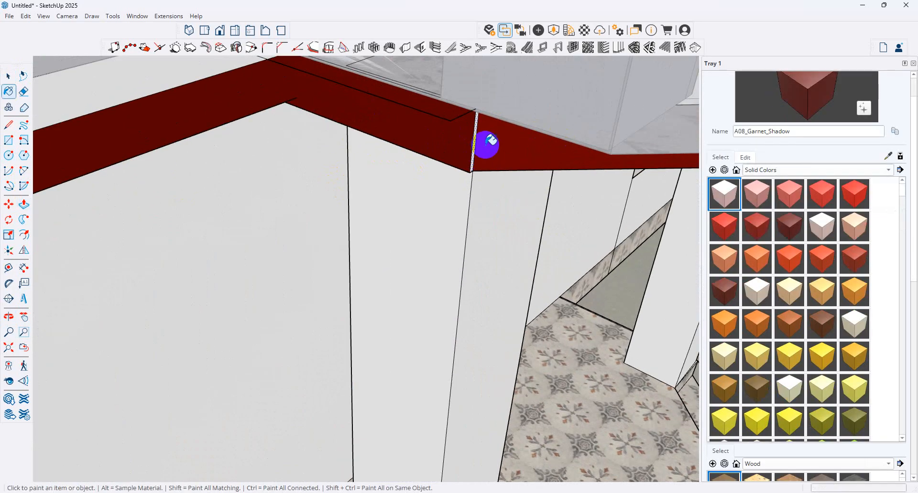
{"action": "scroll", "coordinate": [243, 164], "scroll_direction": "down", "scroll_amount": 5}
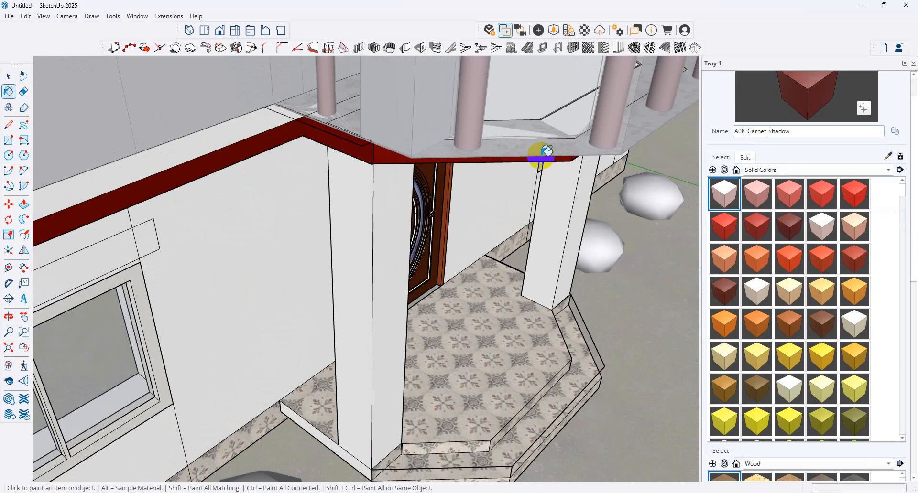
Step: Check the dark red ledge band around the balcony porch, its columns and the neighbouring ground-floor walls
{"action": "middle_click_drag", "start_coordinate": [158, 148], "coordinate": [139, 148]}
{"action": "scroll", "coordinate": [276, 131], "scroll_direction": "down", "scroll_amount": 1}
{"action": "scroll", "coordinate": [276, 131], "scroll_direction": "down", "scroll_amount": 3}
{"action": "middle_click_drag", "start_coordinate": [276, 132], "coordinate": [159, 125]}
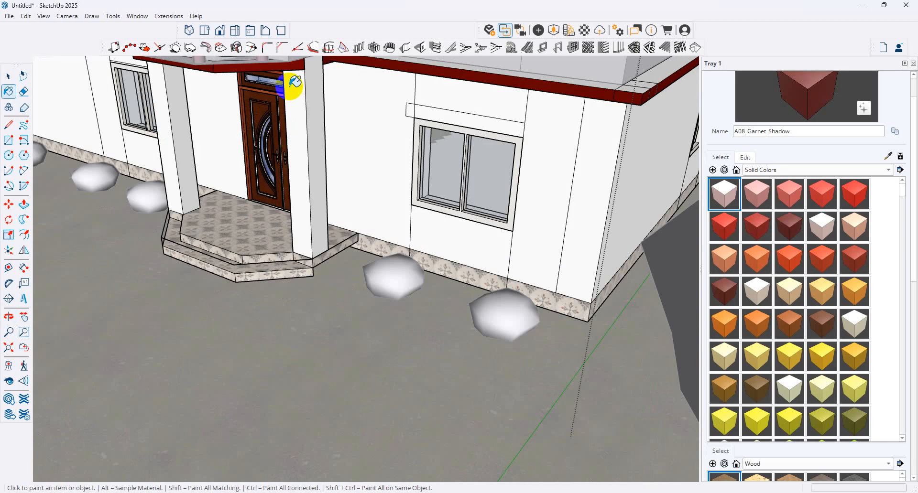
{"action": "scroll", "coordinate": [292, 85], "scroll_direction": "up", "scroll_amount": 2}
{"action": "middle_click_drag", "start_coordinate": [292, 85], "coordinate": [251, 210]}
{"action": "scroll", "coordinate": [297, 145], "scroll_direction": "up", "scroll_amount": 3}
{"action": "scroll", "coordinate": [297, 144], "scroll_direction": "up", "scroll_amount": 2}
{"action": "middle_click_drag", "start_coordinate": [334, 139], "coordinate": [315, 71]}
{"action": "scroll", "coordinate": [371, 327], "scroll_direction": "down", "scroll_amount": 4}
Step: Try to draw a line across the balcony porch column's outer face, continuing the ledge band's lower edge
{"action": "left_click", "coordinate": [8, 76]}
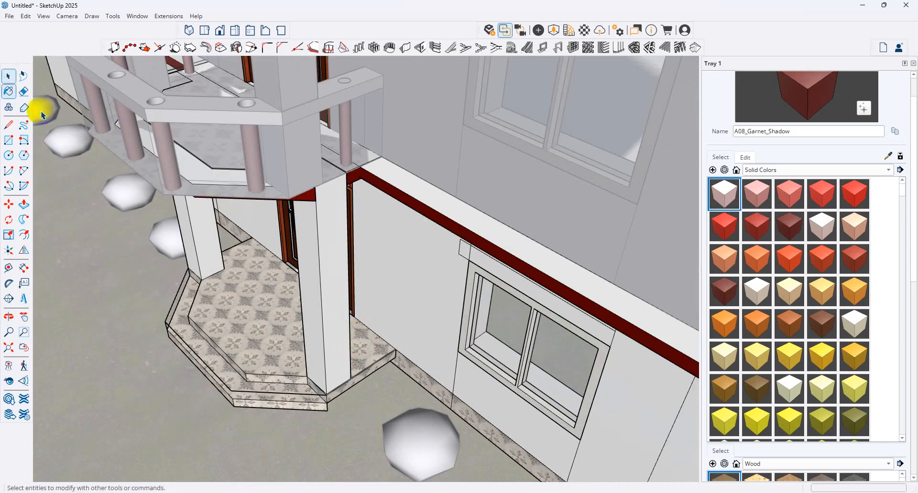
{"action": "left_click", "coordinate": [333, 216]}
{"action": "scroll", "coordinate": [346, 211], "scroll_direction": "up", "scroll_amount": 4}
{"action": "middle_click_drag", "start_coordinate": [345, 211], "coordinate": [346, 152]}
{"action": "scroll", "coordinate": [345, 85], "scroll_direction": "up", "scroll_amount": 2}
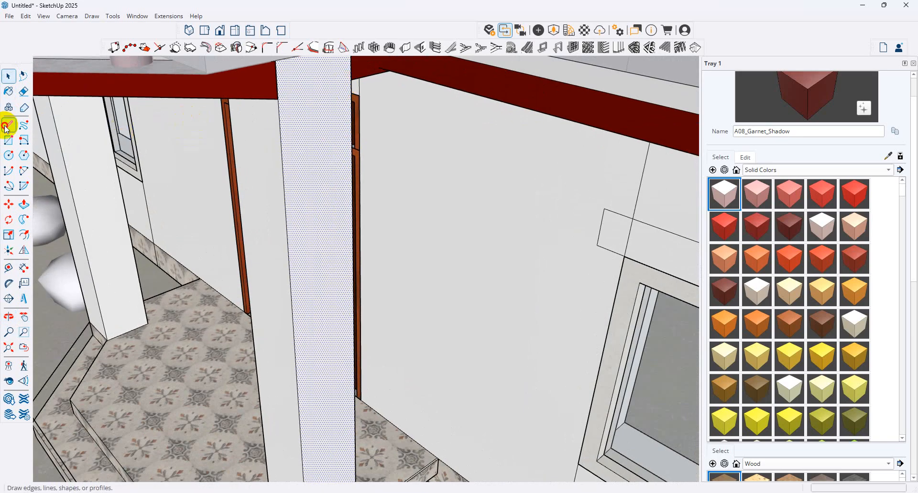
{"action": "left_click", "coordinate": [7, 125]}
{"action": "left_click", "coordinate": [277, 100]}
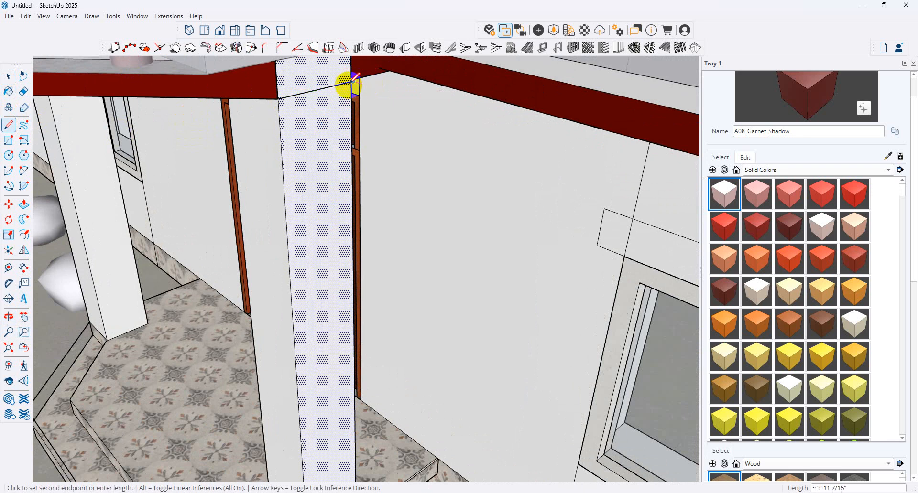
{"action": "left_click", "coordinate": [351, 82]}
Step: Push/pull the balcony porch column's top down to the level of the ledge band's lower edge
{"action": "middle_click_drag", "start_coordinate": [323, 179], "coordinate": [342, 102]}
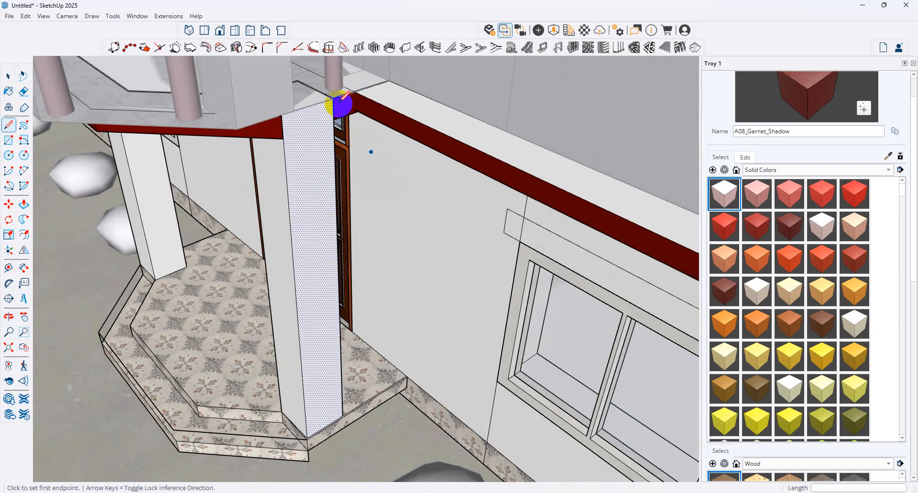
{"action": "scroll", "coordinate": [342, 116], "scroll_direction": "up", "scroll_amount": 3}
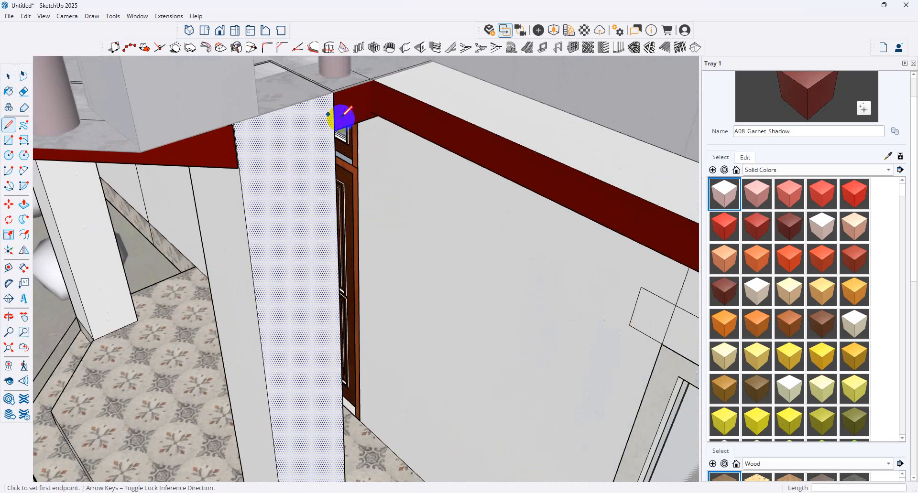
{"action": "left_click", "coordinate": [23, 204]}
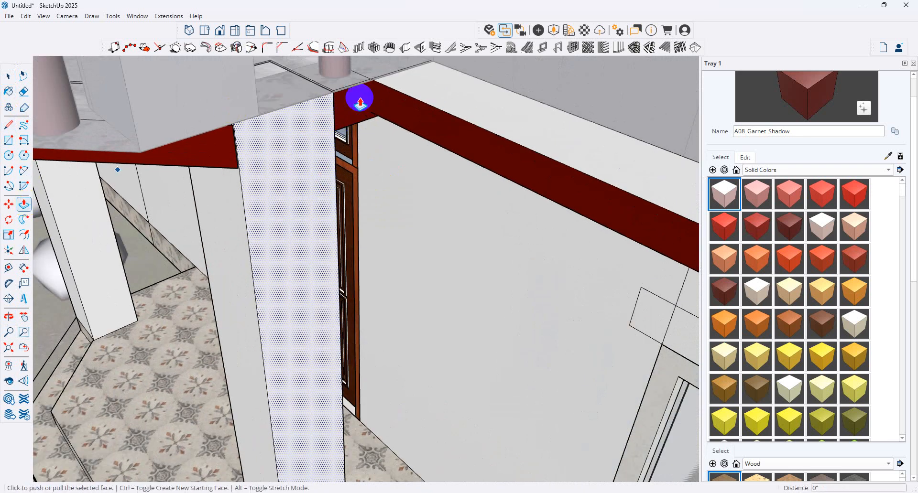
{"action": "left_click", "coordinate": [301, 104]}
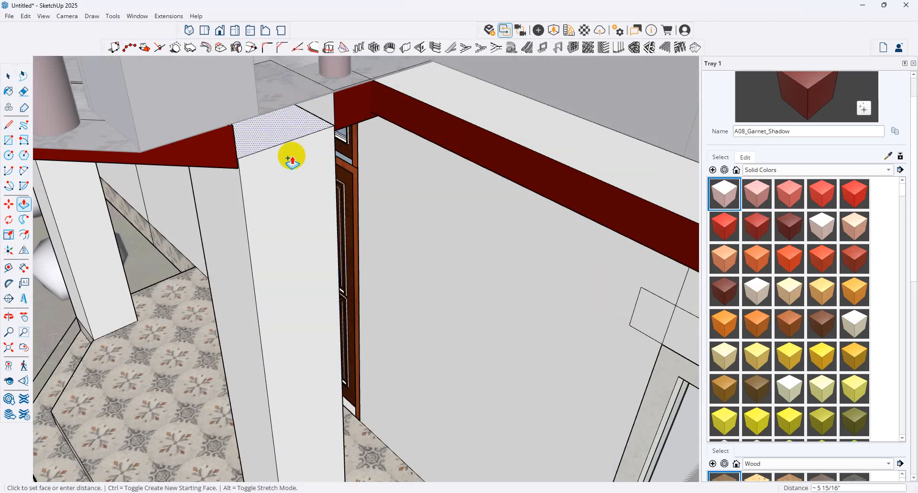
{"action": "left_click", "coordinate": [235, 168]}
Step: Paint the band section across the balcony porch column's top with A08_Garnet_Shadow and close the house group
{"action": "left_click", "coordinate": [822, 88]}
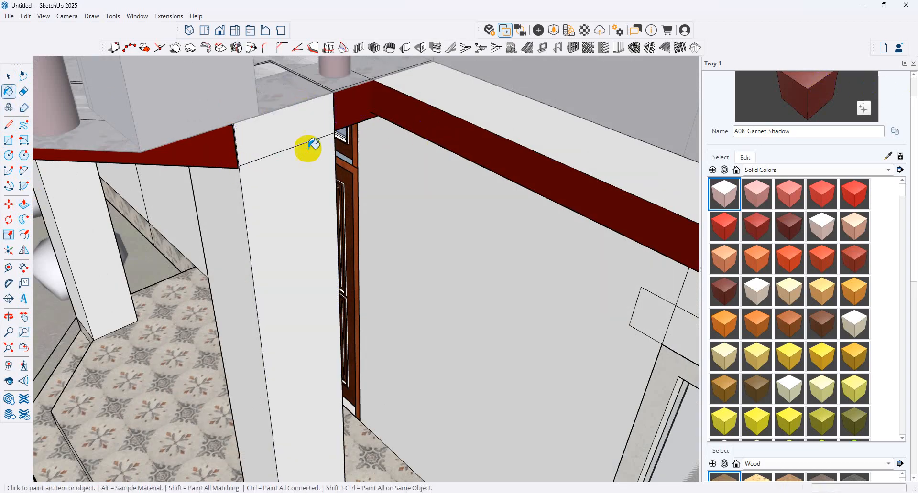
{"action": "left_click", "coordinate": [262, 138]}
{"action": "scroll", "coordinate": [303, 158], "scroll_direction": "down", "scroll_amount": 12}
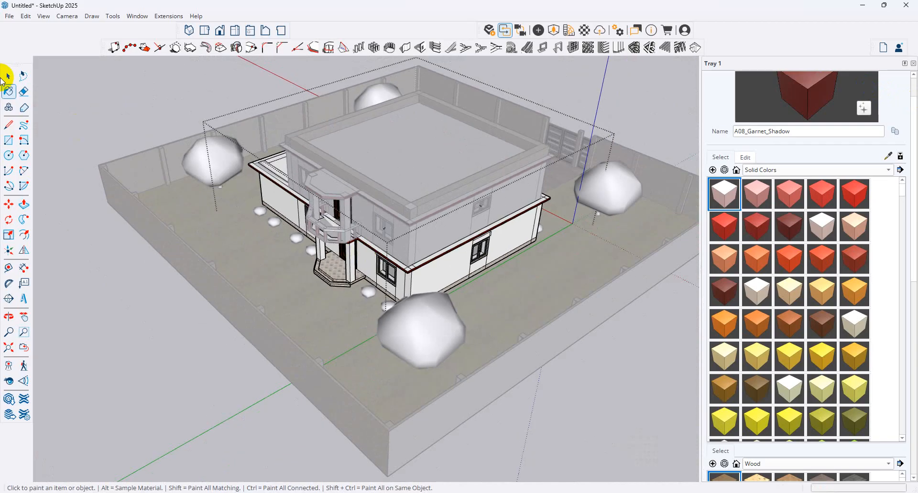
{"action": "left_click", "coordinate": [8, 76]}
{"action": "left_click", "coordinate": [627, 406]}
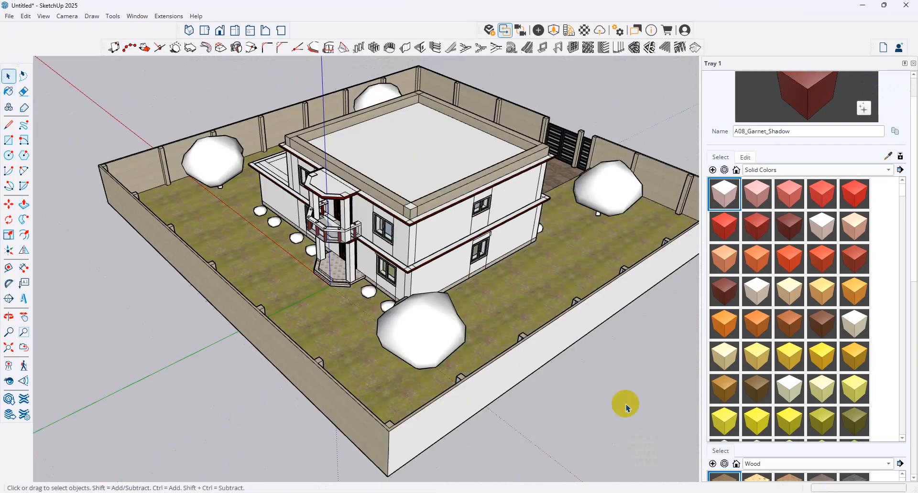
Step: Paint the perimeter wall's remaining white outer face with the sampled Brick_05_1K material
{"action": "left_click", "coordinate": [508, 362]}
{"action": "left_click", "coordinate": [886, 158]}
{"action": "left_click", "coordinate": [455, 424]}
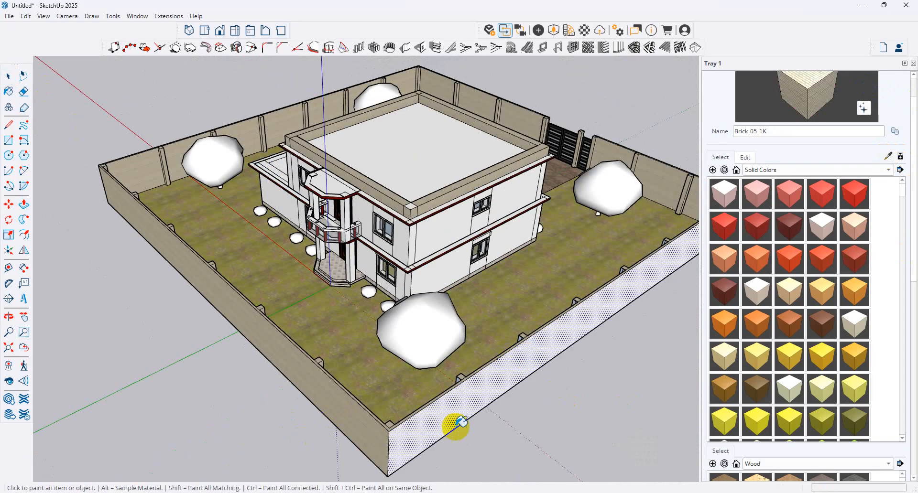
Step: Look around the compound's front, the main entrance porch and the adjoining ground-floor walls
{"action": "mouse_move", "coordinate": [508, 379]}
{"action": "middle_mouse_down"}
{"action": "mouse_move", "coordinate": [306, 298]}
{"action": "mouse_move", "coordinate": [489, 368]}
{"action": "mouse_move", "coordinate": [328, 317]}
{"action": "middle_mouse_up"}
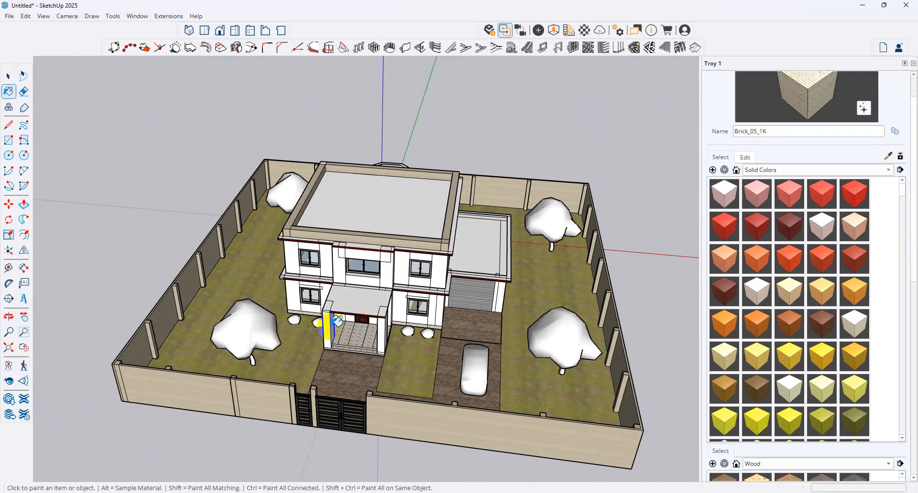
{"action": "scroll", "coordinate": [416, 394], "scroll_direction": "up", "scroll_amount": 6}
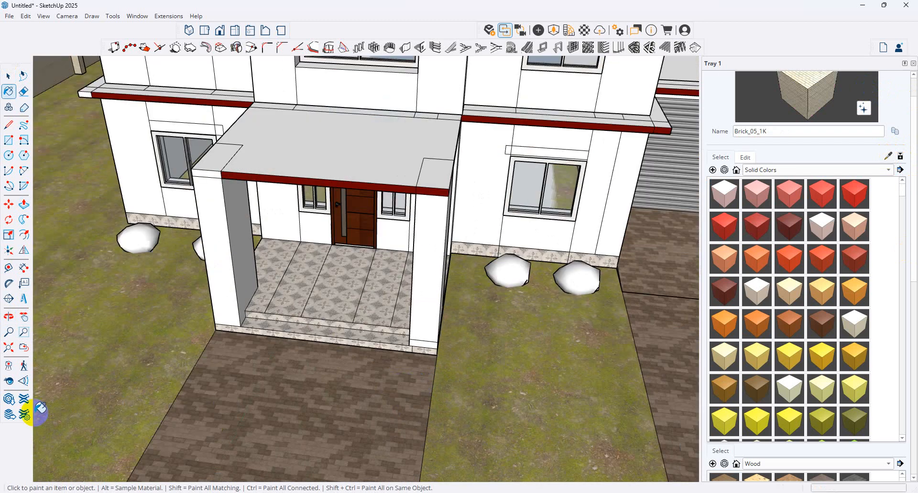
{"action": "left_click", "coordinate": [10, 382]}
{"action": "left_click_drag", "start_coordinate": [406, 366], "coordinate": [415, 337]}
{"action": "middle_click_drag", "start_coordinate": [412, 351], "coordinate": [400, 326]}
{"action": "scroll", "coordinate": [416, 242], "scroll_direction": "up", "scroll_amount": 6}
{"action": "scroll", "coordinate": [401, 327], "scroll_direction": "up", "scroll_amount": 2}
{"action": "middle_click_drag", "start_coordinate": [472, 360], "coordinate": [16, 352]}
{"action": "scroll", "coordinate": [620, 370], "scroll_direction": "up", "scroll_amount": 2}
{"action": "scroll", "coordinate": [444, 377], "scroll_direction": "up", "scroll_amount": 2}
{"action": "left_click", "coordinate": [22, 352]}
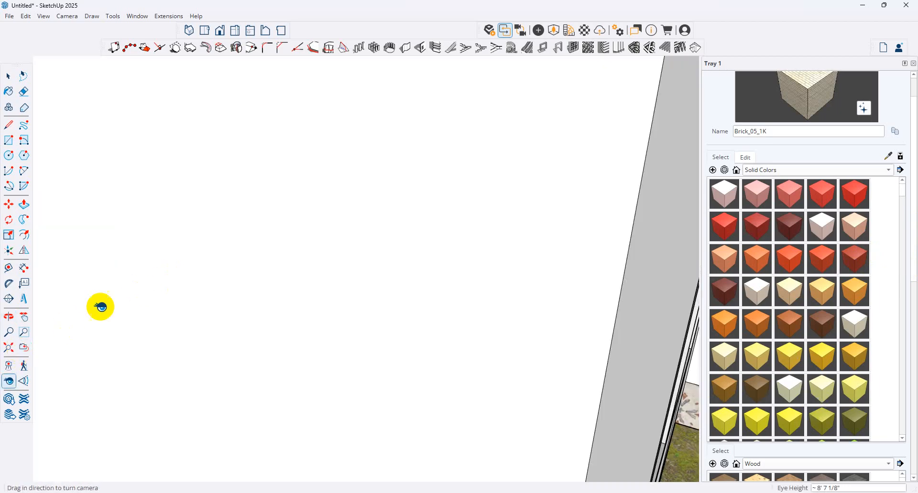
{"action": "left_click", "coordinate": [20, 351]}
{"action": "middle_click_drag", "start_coordinate": [255, 274], "coordinate": [293, 331]}
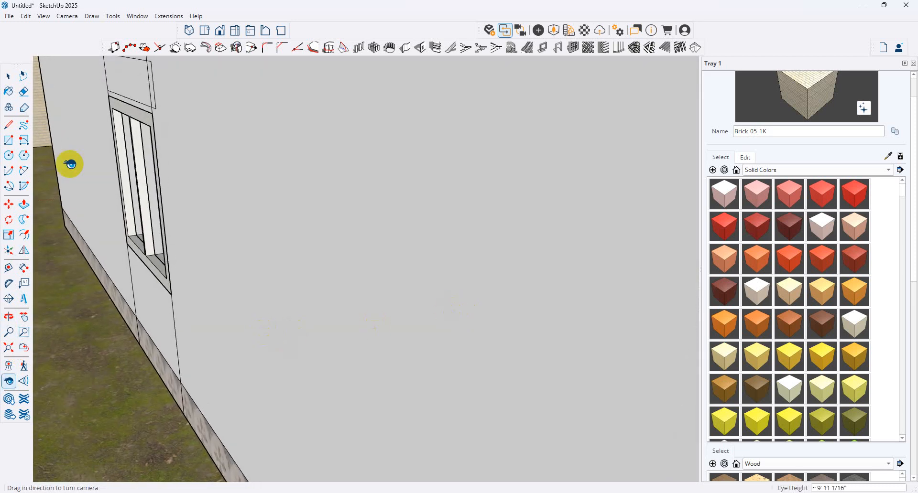
Step: Hide the window in the ground-floor side wall from within the house group
{"action": "left_click", "coordinate": [10, 76]}
{"action": "triple_click", "coordinate": [145, 128]}
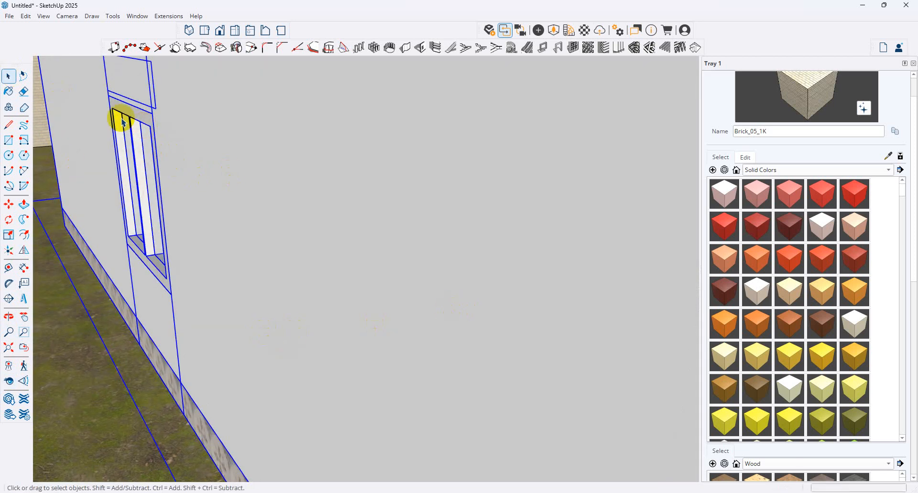
{"action": "left_click", "coordinate": [123, 122]}
{"action": "left_click", "coordinate": [123, 123]}
{"action": "right_click", "coordinate": [123, 120]}
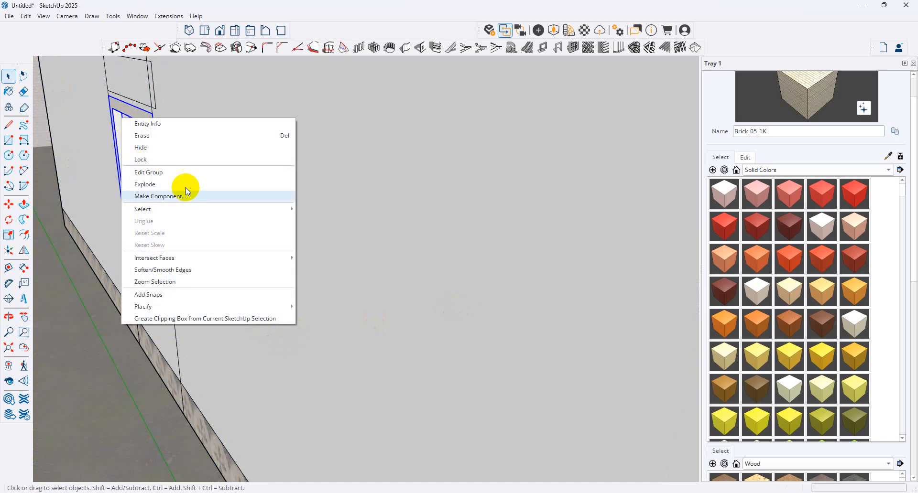
{"action": "left_click", "coordinate": [167, 148]}
Step: Try to push/pull the face filling the side wall's window opening
{"action": "scroll", "coordinate": [220, 250], "scroll_direction": "up", "scroll_amount": 3}
{"action": "scroll", "coordinate": [524, 348], "scroll_direction": "up", "scroll_amount": 3}
{"action": "scroll", "coordinate": [576, 289], "scroll_direction": "up", "scroll_amount": 2}
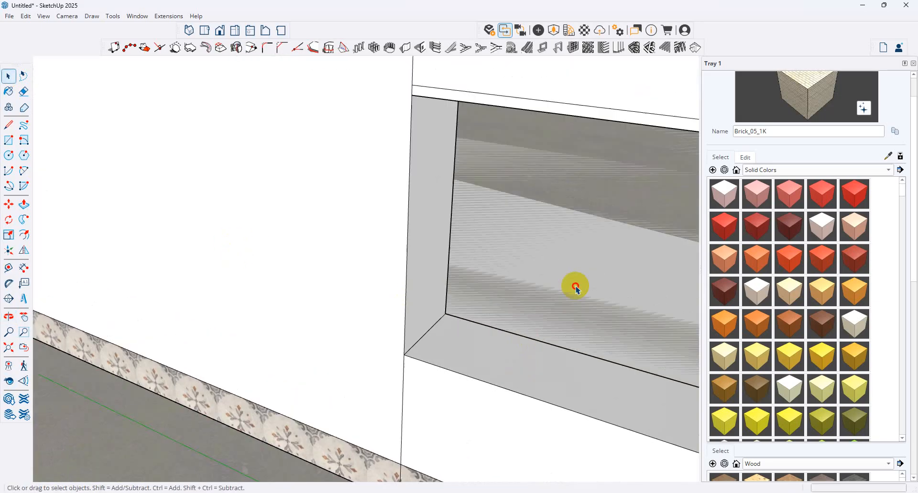
{"action": "left_click", "coordinate": [23, 204]}
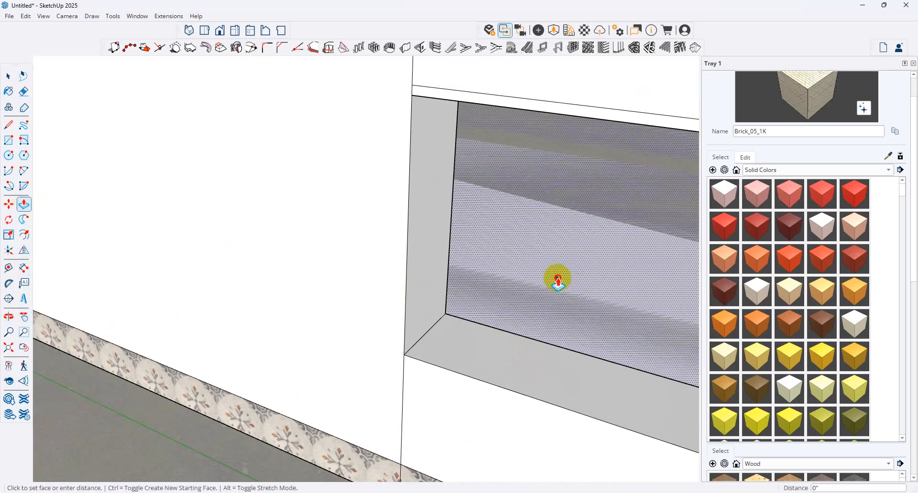
{"action": "left_click", "coordinate": [557, 278]}
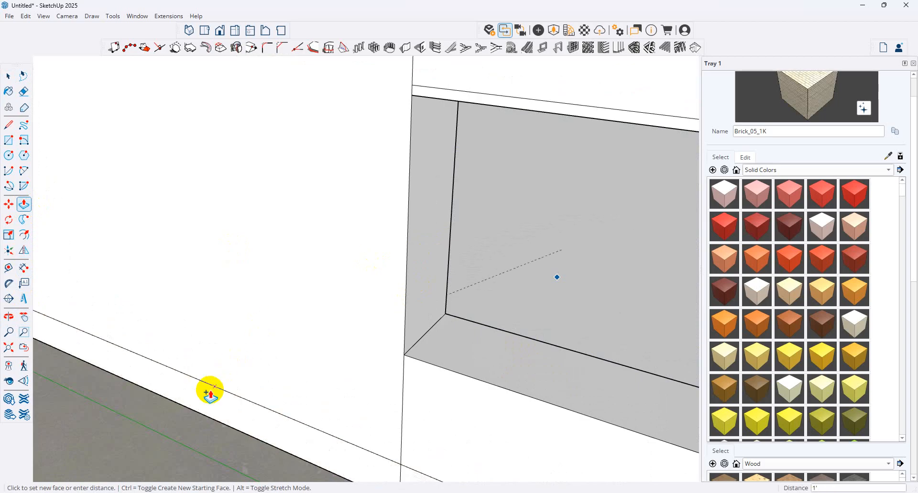
{"action": "left_click", "coordinate": [252, 382]}
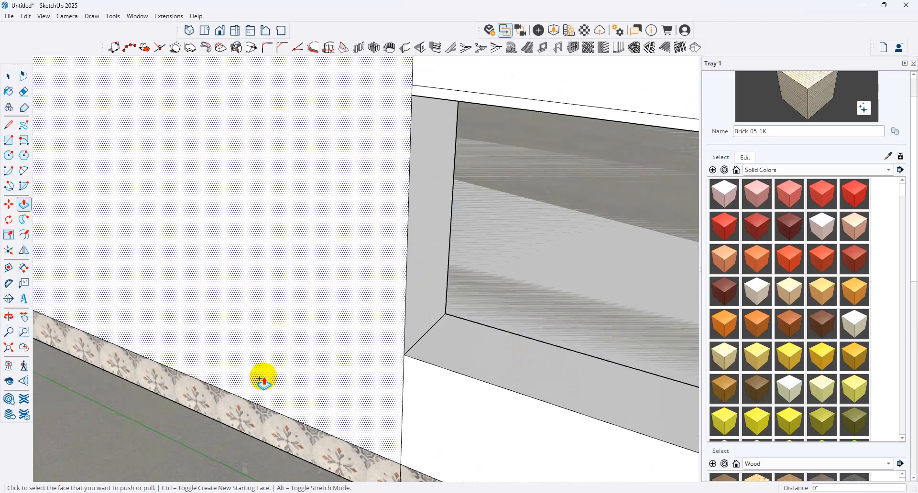
{"action": "left_click", "coordinate": [8, 141]}
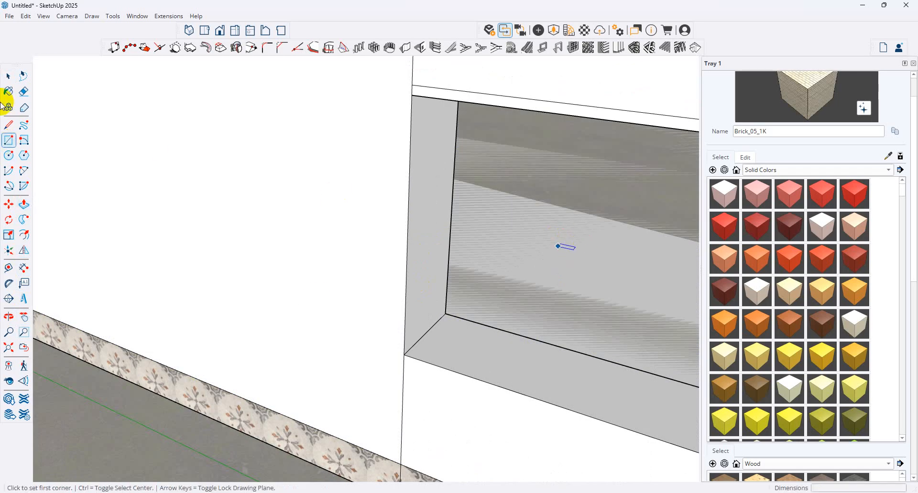
{"action": "scroll", "coordinate": [43, 139], "scroll_direction": "down", "scroll_amount": 10}
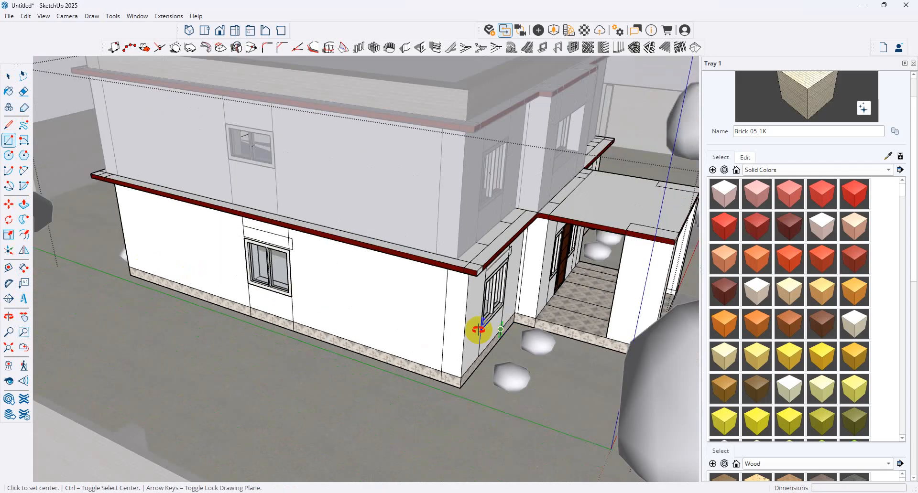
Step: Aim the model view at the main entrance porch and switch to the Enscape render window
{"action": "middle_click_drag", "start_coordinate": [478, 330], "coordinate": [439, 334]}
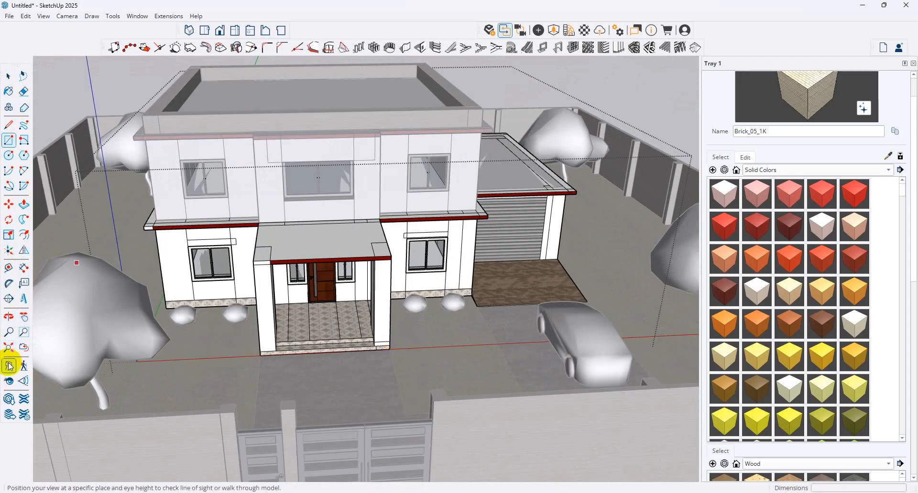
{"action": "left_click", "coordinate": [9, 381]}
{"action": "left_click_drag", "start_coordinate": [438, 352], "coordinate": [434, 347]}
{"action": "scroll", "coordinate": [433, 348], "scroll_direction": "up", "scroll_amount": 6}
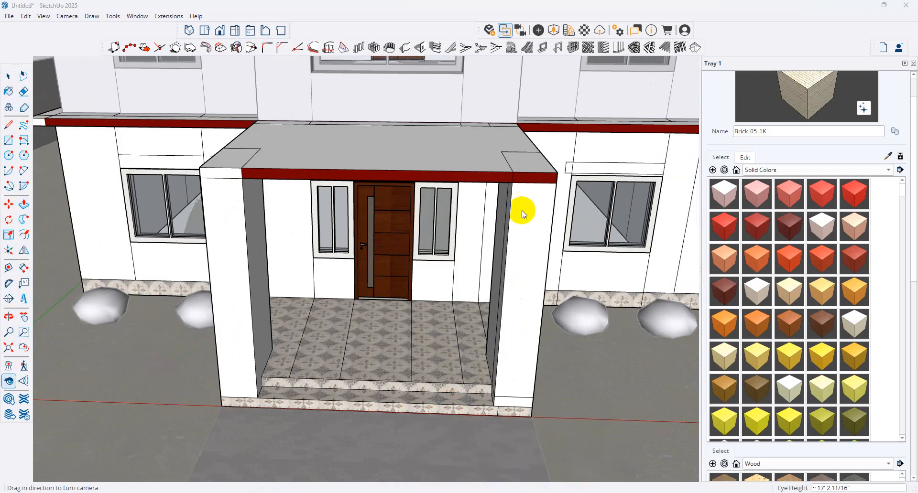
{"action": "left_click_drag", "start_coordinate": [524, 228], "coordinate": [526, 266]}
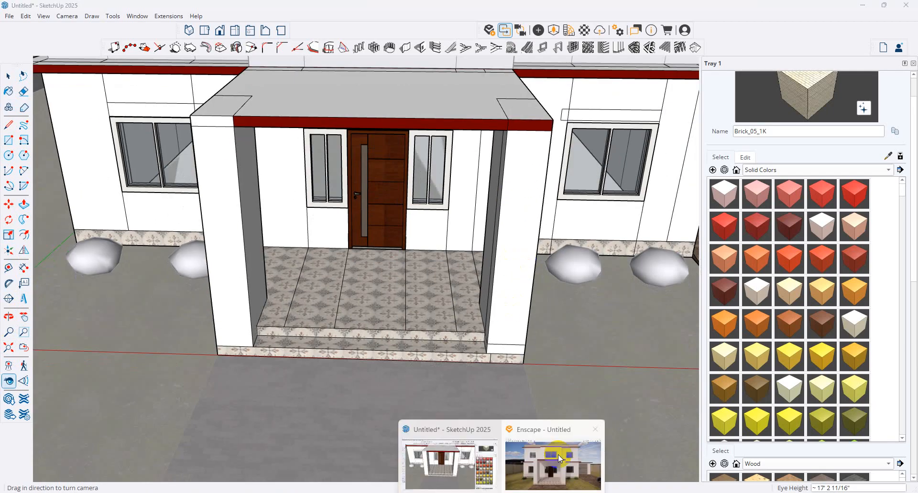
{"action": "left_click", "coordinate": [532, 447]}
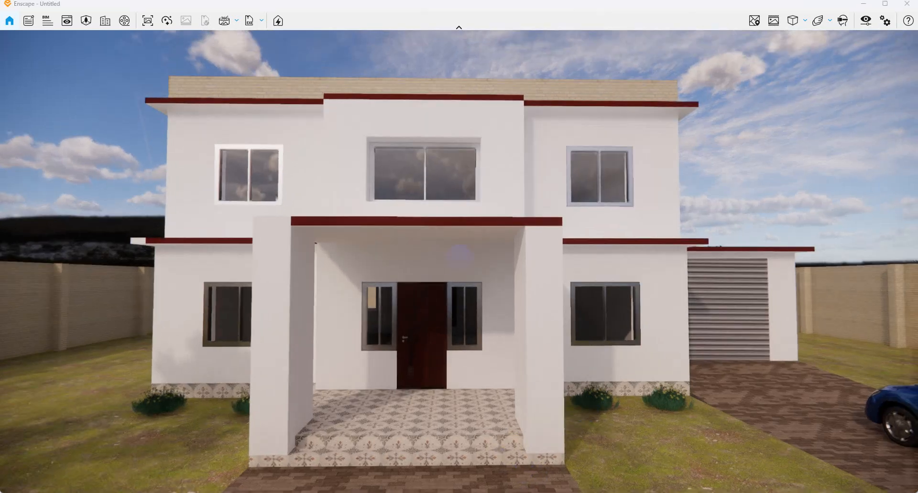
Step: Frame the house's front façade in the render and shift the time of day to low, warm sunlight
{"action": "middle_click_drag", "start_coordinate": [564, 394], "coordinate": [565, 368]}
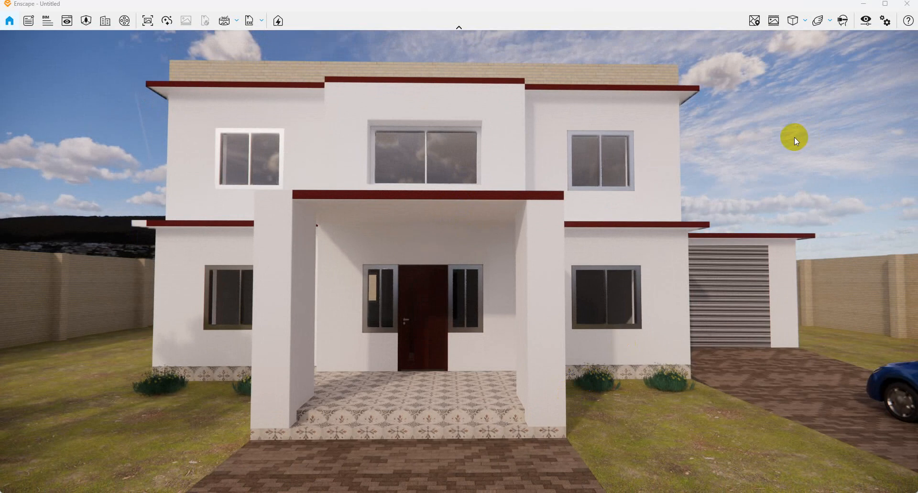
{"action": "right_click_drag", "start_coordinate": [793, 138], "coordinate": [784, 138], "text": "shift"}
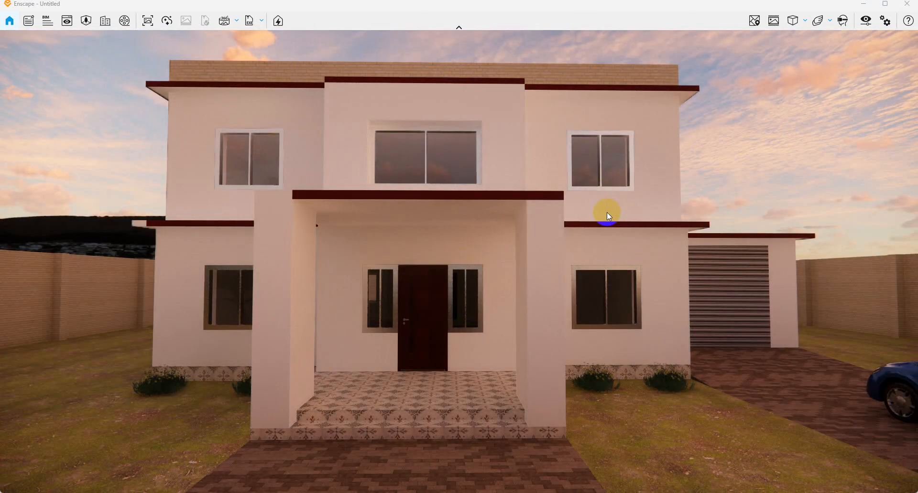
{"action": "right_click_drag", "start_coordinate": [606, 213], "coordinate": [604, 213], "text": "shift"}
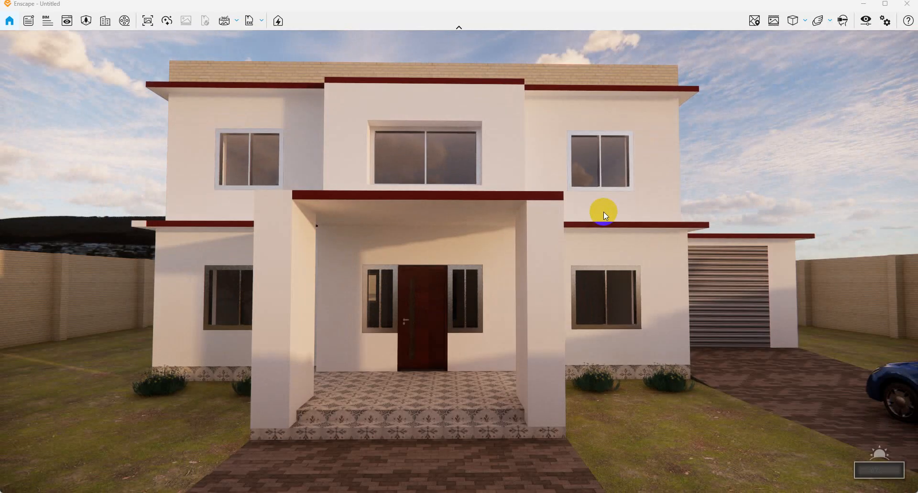
Step: Set the Sun Brightness to 9% in the Enscape visual settings' atmosphere illumination
{"action": "left_click", "coordinate": [865, 23]}
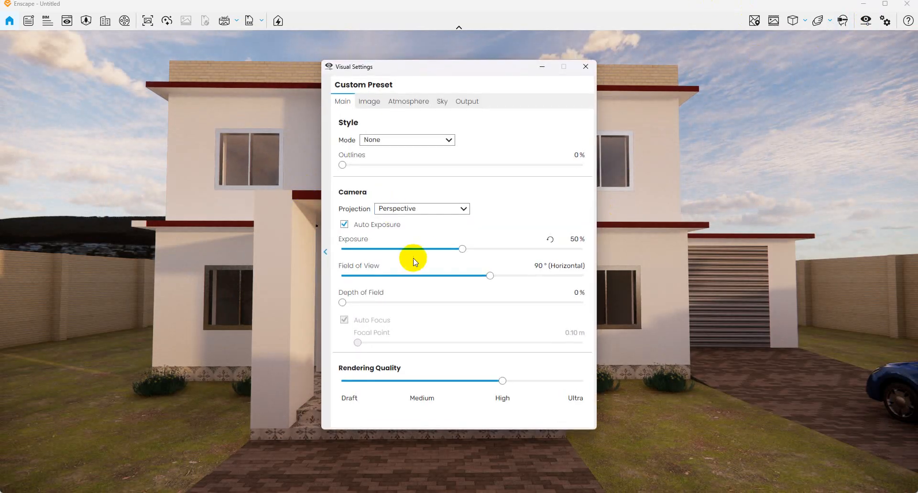
{"action": "left_click", "coordinate": [375, 106]}
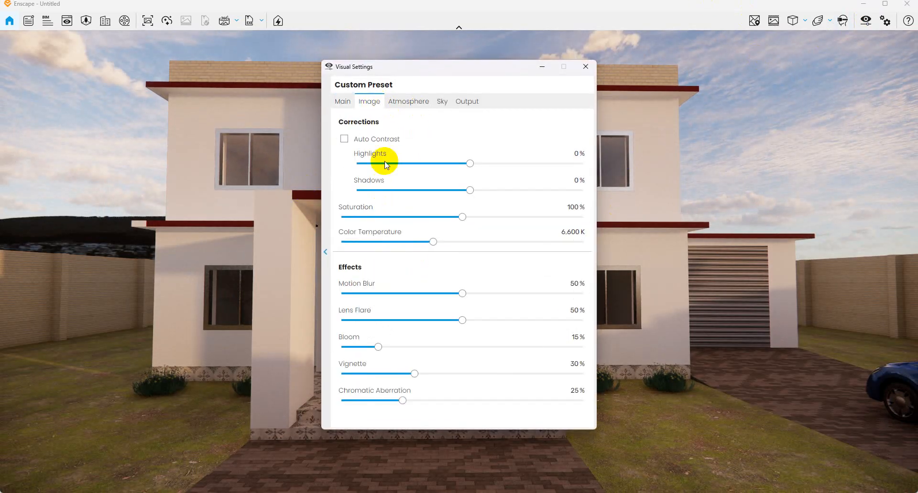
{"action": "left_click", "coordinate": [420, 104]}
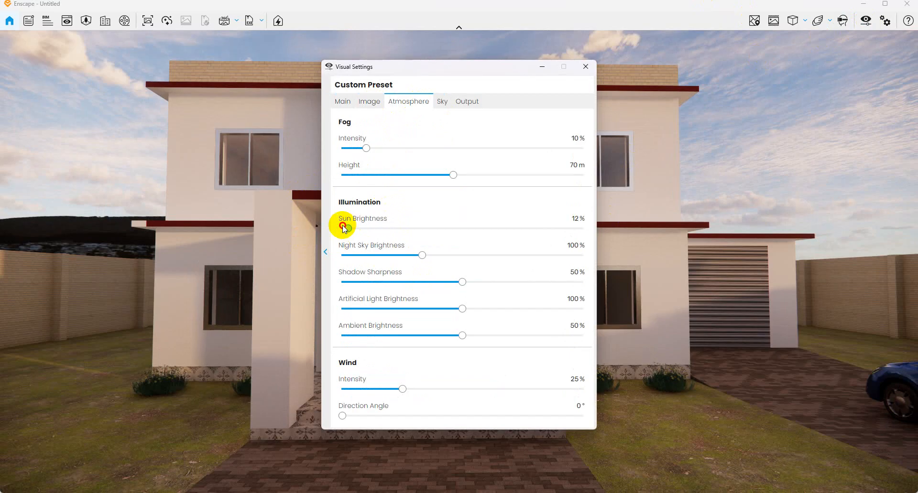
{"action": "left_click_drag", "start_coordinate": [344, 228], "coordinate": [347, 229]}
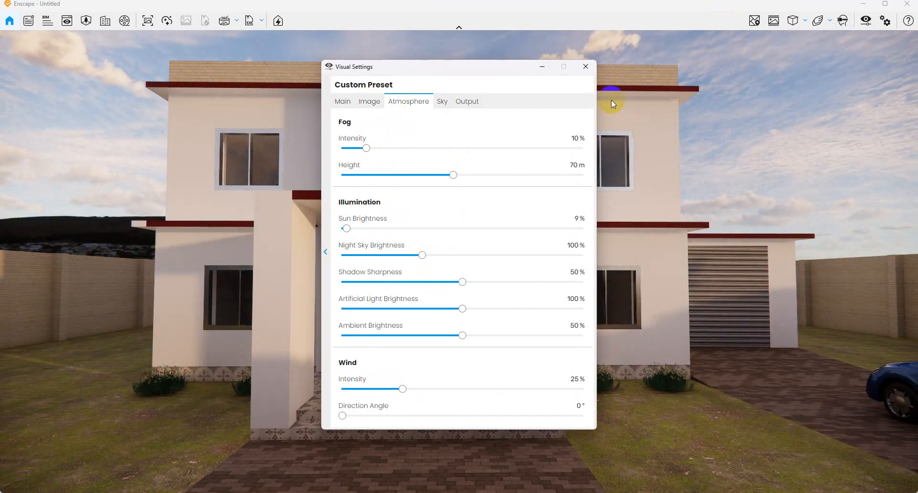
Step: Close the visual settings and check the lighting on the house's front façade in the render
{"action": "left_click", "coordinate": [586, 67]}
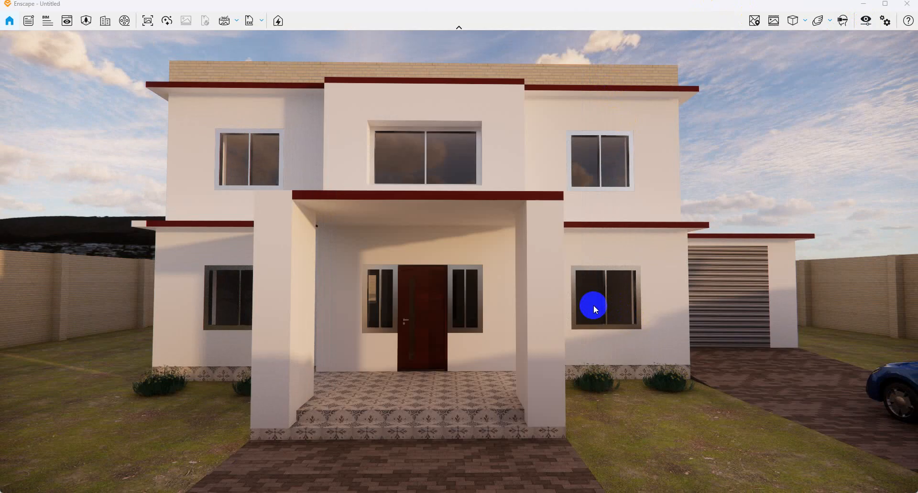
{"action": "left_click_drag", "start_coordinate": [458, 261], "coordinate": [458, 262]}
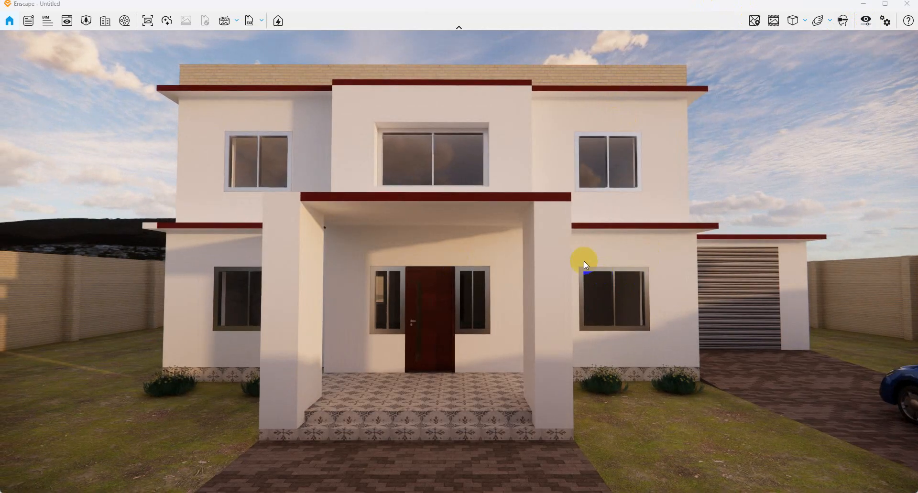
{"action": "left_click_drag", "start_coordinate": [584, 261], "coordinate": [458, 282]}
{"action": "left_click_drag", "start_coordinate": [443, 130], "coordinate": [455, 115]}
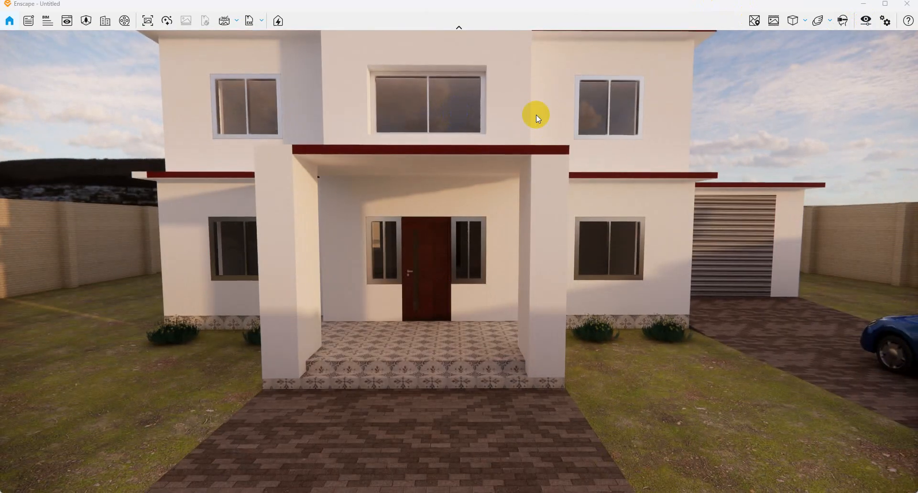
{"action": "left_click_drag", "start_coordinate": [536, 115], "coordinate": [460, 261]}
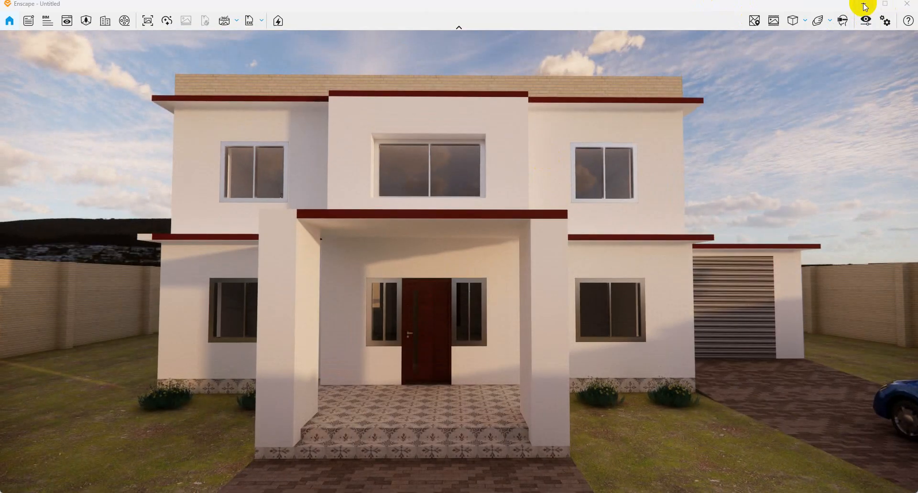
Step: Switch to SketchUp, select the whole brick roof parapet and repaint it with the Default white material
{"action": "left_click", "coordinate": [863, 5]}
{"action": "left_click_drag", "start_coordinate": [613, 325], "coordinate": [482, 79]}
{"action": "left_click", "coordinate": [7, 77]}
{"action": "left_click", "coordinate": [8, 79]}
{"action": "double_click", "coordinate": [342, 102]}
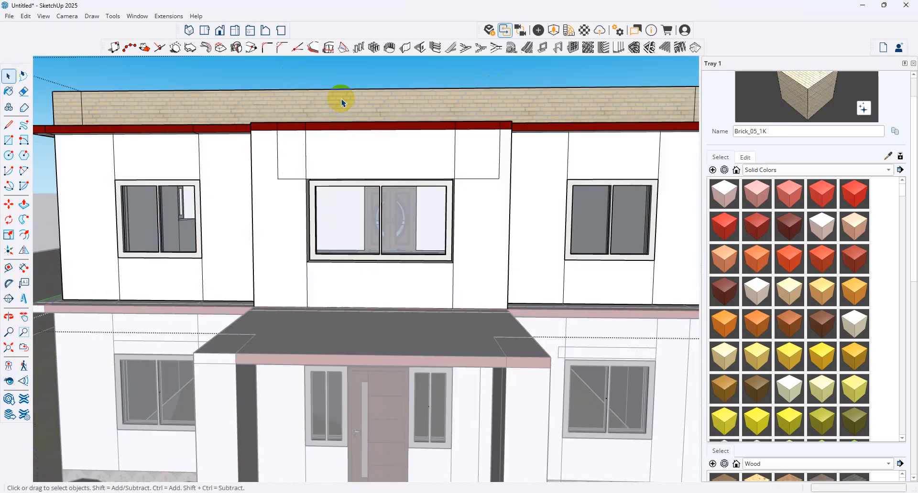
{"action": "triple_click", "coordinate": [343, 102]}
{"action": "left_click", "coordinate": [354, 94]}
{"action": "scroll", "coordinate": [89, 152], "scroll_direction": "down", "scroll_amount": 2}
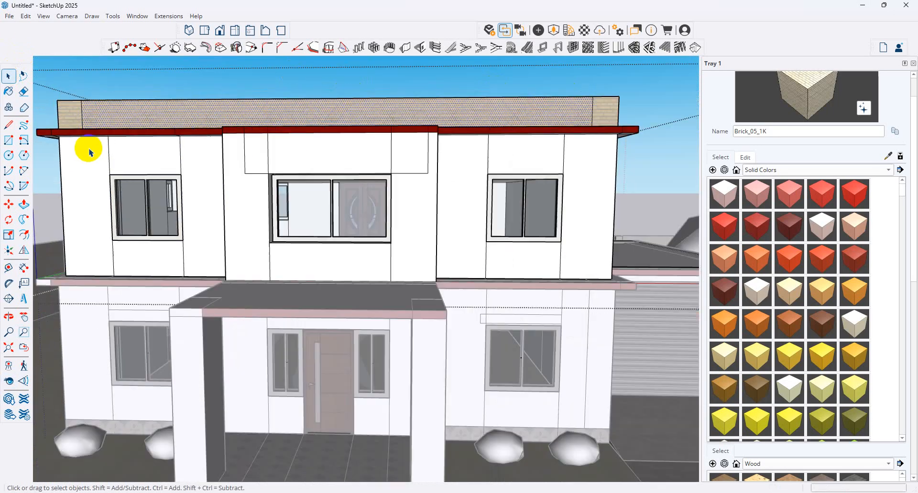
{"action": "left_click_drag", "start_coordinate": [43, 115], "coordinate": [44, 116]}
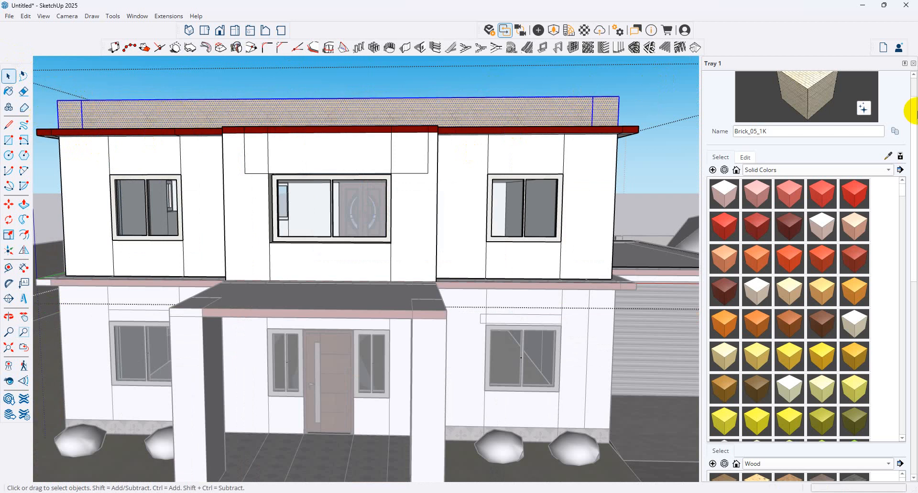
{"action": "left_click", "coordinate": [887, 158]}
{"action": "left_click", "coordinate": [475, 185]}
{"action": "left_click", "coordinate": [481, 104]}
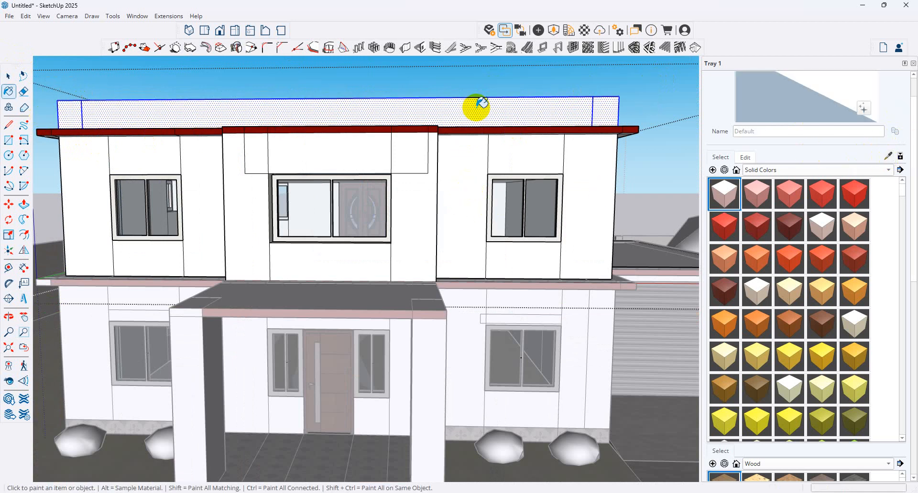
Step: Examine the roof parapet from several sides in the model and in the Enscape render, leaving it deselected
{"action": "mouse_move", "coordinate": [396, 129]}
{"action": "middle_mouse_down"}
{"action": "mouse_move", "coordinate": [550, 190]}
{"action": "mouse_move", "coordinate": [262, 110]}
{"action": "mouse_move", "coordinate": [448, 147]}
{"action": "mouse_move", "coordinate": [528, 132]}
{"action": "middle_mouse_up"}
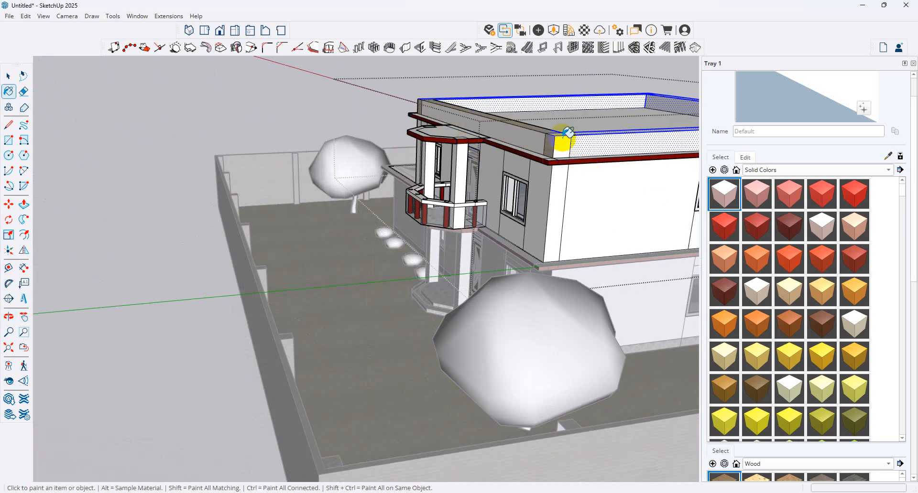
{"action": "middle_click_drag", "start_coordinate": [420, 108], "coordinate": [468, 143]}
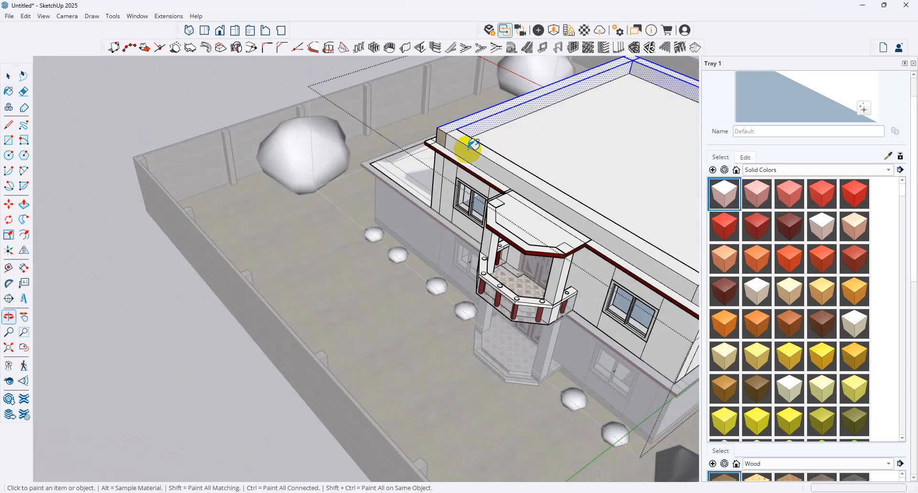
{"action": "scroll", "coordinate": [445, 129], "scroll_direction": "up", "scroll_amount": 4}
{"action": "scroll", "coordinate": [449, 146], "scroll_direction": "down", "scroll_amount": 3}
{"action": "middle_click_drag", "start_coordinate": [377, 158], "coordinate": [215, 131]}
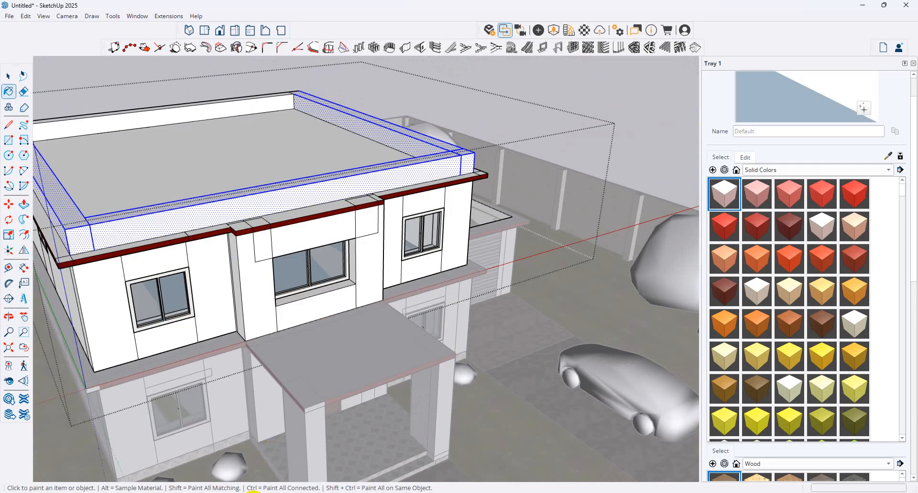
{"action": "mouse_move", "coordinate": [502, 492]}
{"action": "left_click", "coordinate": [548, 462]}
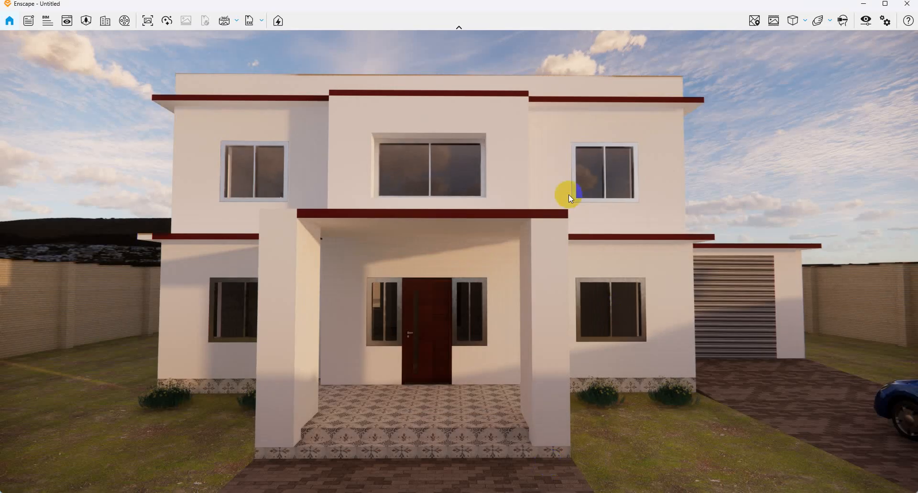
{"action": "left_click", "coordinate": [864, 3]}
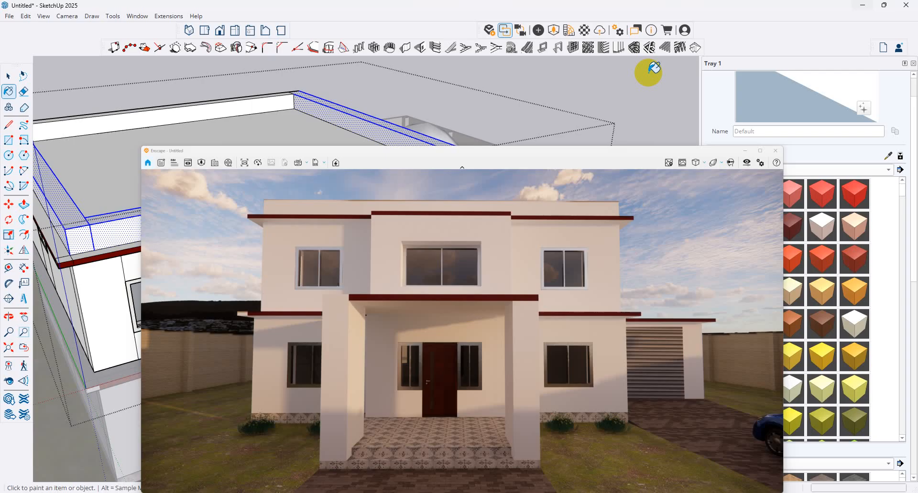
{"action": "middle_click_drag", "start_coordinate": [458, 139], "coordinate": [617, 170]}
{"action": "scroll", "coordinate": [409, 247], "scroll_direction": "up", "scroll_amount": 5}
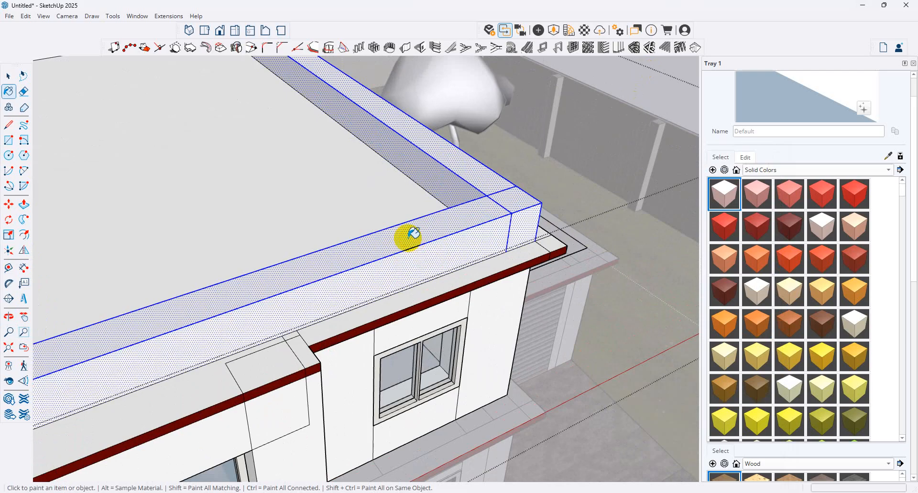
{"action": "left_click", "coordinate": [8, 76]}
{"action": "left_click", "coordinate": [580, 213]}
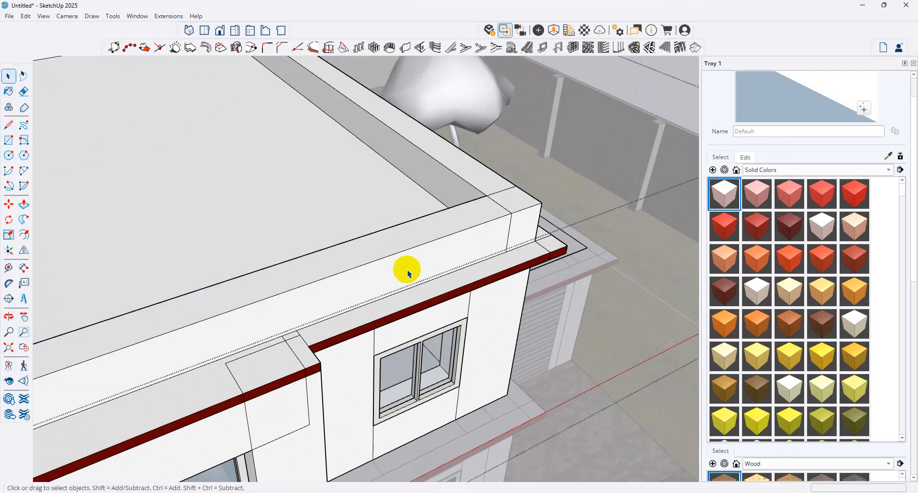
{"action": "scroll", "coordinate": [408, 273], "scroll_direction": "down", "scroll_amount": 2}
{"action": "mouse_move", "coordinate": [621, 426]}
{"action": "left_click", "coordinate": [540, 440]}
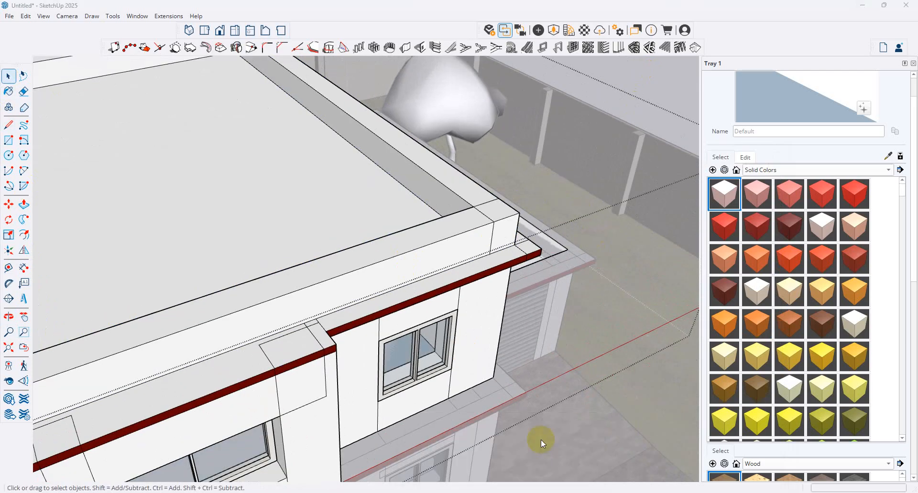
Step: Pull the render camera back outside the compound so it faces the black front gate and the house
{"action": "left_click_drag", "start_coordinate": [462, 280], "coordinate": [442, 104]}
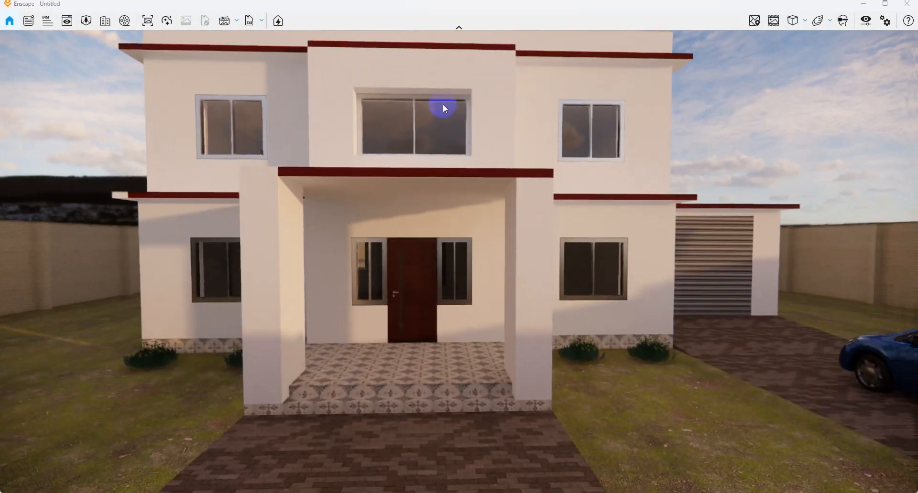
{"action": "scroll", "coordinate": [540, 182], "scroll_direction": "down", "scroll_amount": 2}
{"action": "scroll", "coordinate": [535, 185], "scroll_direction": "up", "scroll_amount": 1}
{"action": "scroll", "coordinate": [513, 162], "scroll_direction": "down", "scroll_amount": 3}
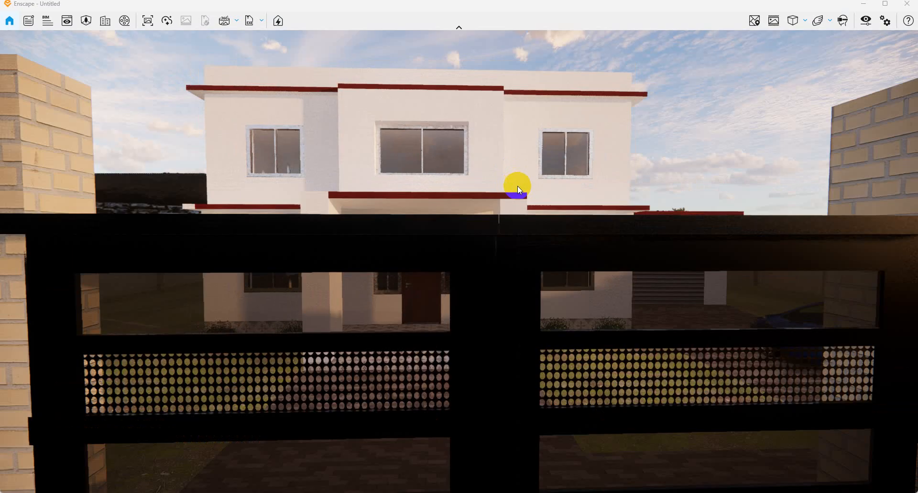
{"action": "left_click_drag", "start_coordinate": [551, 225], "coordinate": [457, 284]}
{"action": "middle_click_drag", "start_coordinate": [458, 284], "coordinate": [455, 298]}
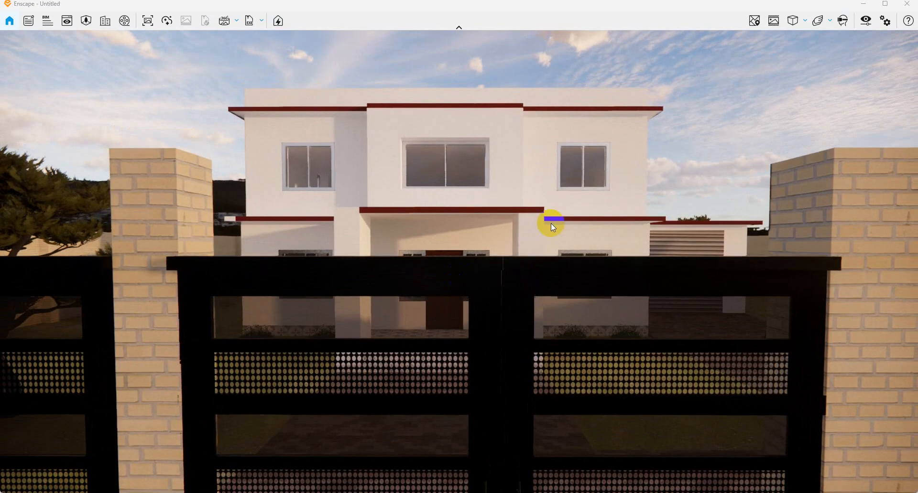
{"action": "scroll", "coordinate": [557, 217], "scroll_direction": "down", "scroll_amount": 1}
{"action": "middle_click_drag", "start_coordinate": [467, 242], "coordinate": [469, 223]}
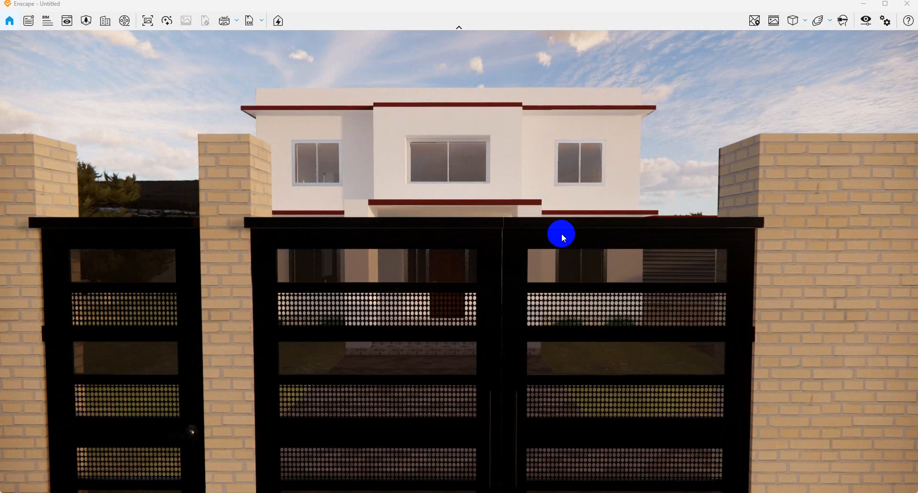
{"action": "scroll", "coordinate": [561, 233], "scroll_direction": "down", "scroll_amount": 1}
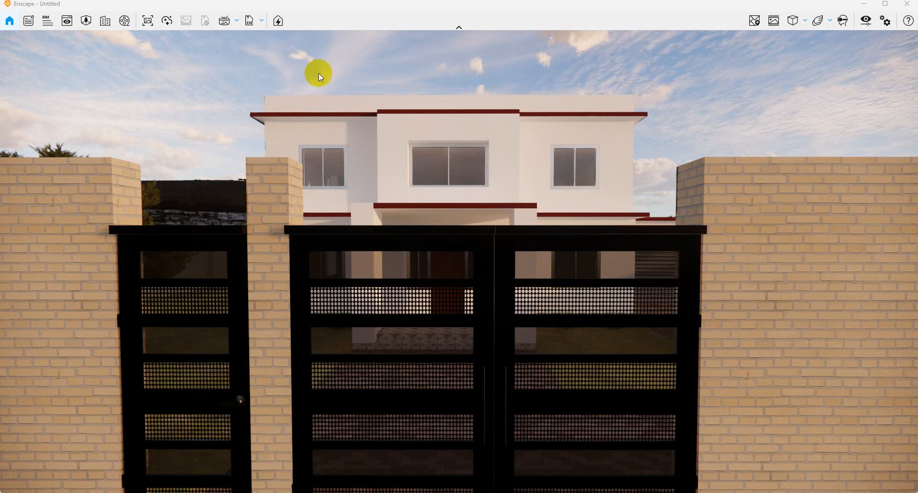
Step: Open the video editor and add a keyframe inside the gate facing the house's front porch
{"action": "left_click", "coordinate": [125, 21]}
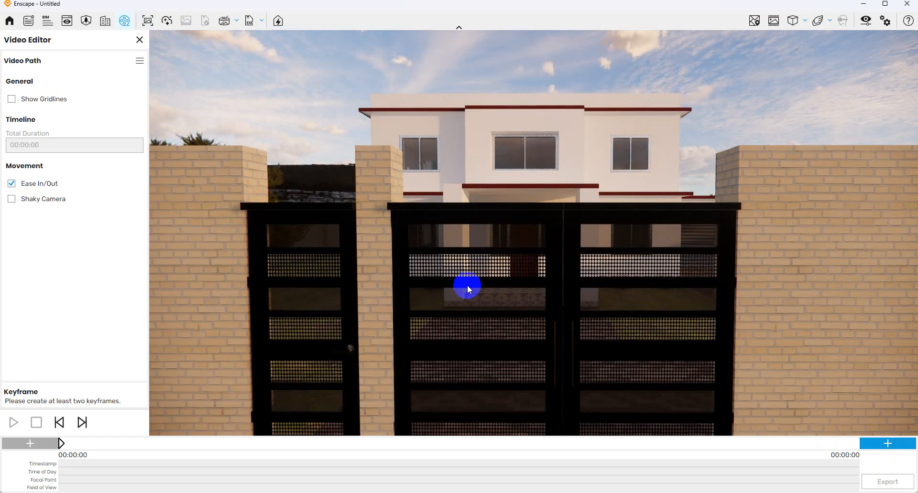
{"action": "scroll", "coordinate": [568, 376], "scroll_direction": "up", "scroll_amount": 10}
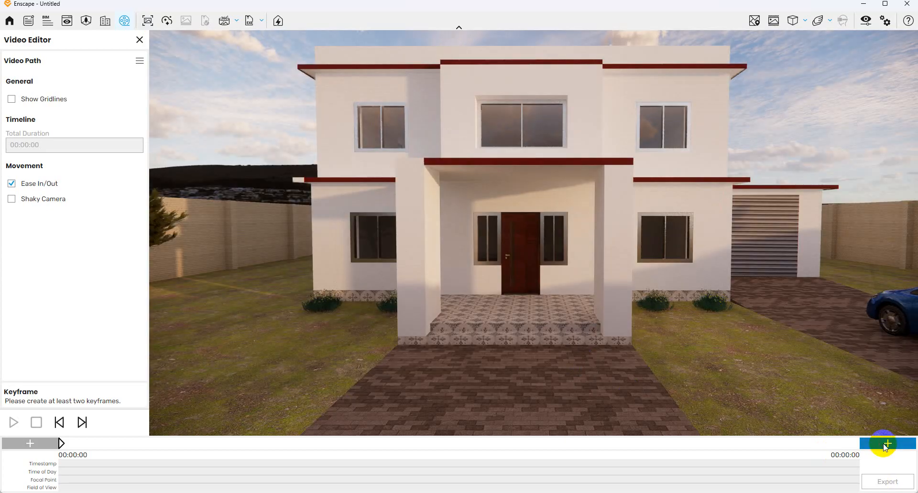
{"action": "left_click", "coordinate": [886, 444]}
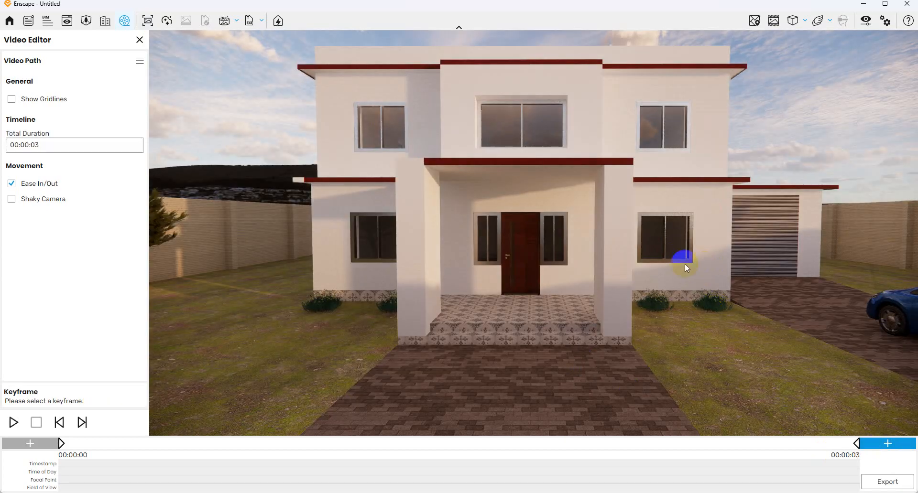
Step: Continue the video path with the camera turning from the porch towards the parked blue car
{"action": "left_click_drag", "start_coordinate": [685, 264], "coordinate": [700, 267]}
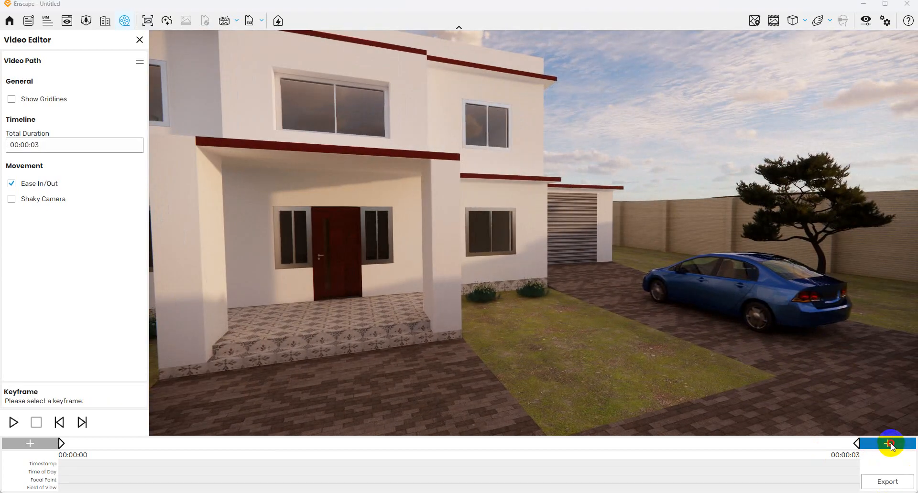
{"action": "scroll", "coordinate": [822, 339], "scroll_direction": "up", "scroll_amount": 5}
{"action": "left_click_drag", "start_coordinate": [819, 336], "coordinate": [149, 227]}
{"action": "left_click", "coordinate": [881, 446]}
Step: Add a video keyframe behind the blue car, looking at the garage door and side yard
{"action": "mouse_move", "coordinate": [775, 348]}
{"action": "left_mouse_down"}
{"action": "mouse_move", "coordinate": [491, 231]}
{"action": "mouse_move", "coordinate": [774, 348]}
{"action": "left_mouse_up"}
{"action": "left_click_drag", "start_coordinate": [735, 311], "coordinate": [793, 321]}
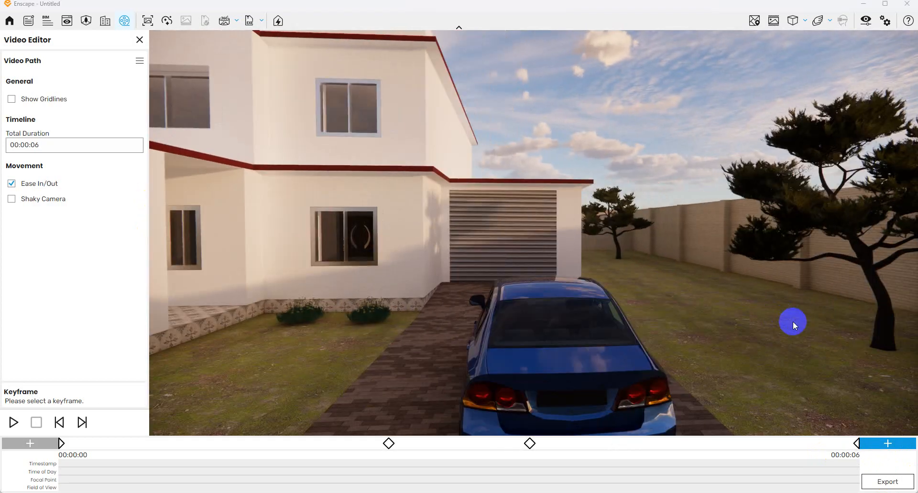
{"action": "left_click_drag", "start_coordinate": [317, 225], "coordinate": [863, 389]}
{"action": "left_click", "coordinate": [886, 442]}
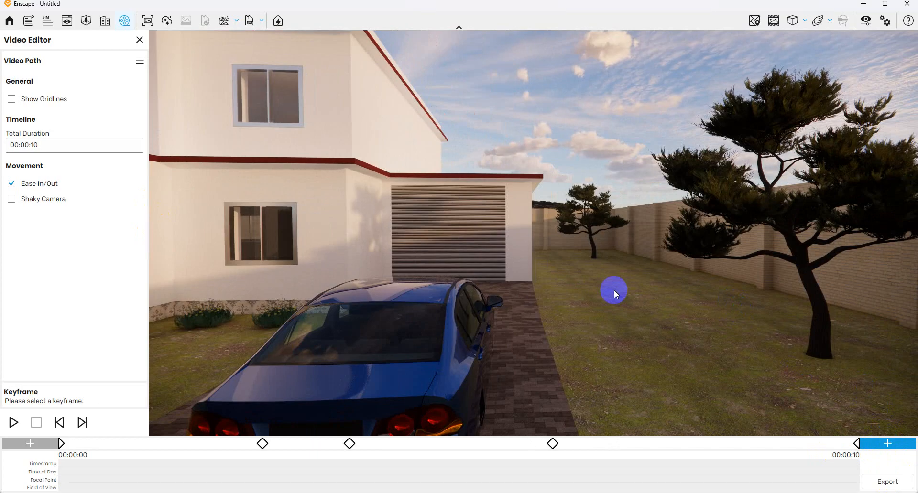
Step: Add a video keyframe beside the garage's side wall, looking down the side yard at the tree
{"action": "key", "text": "w"}
{"action": "key", "text": "d"}
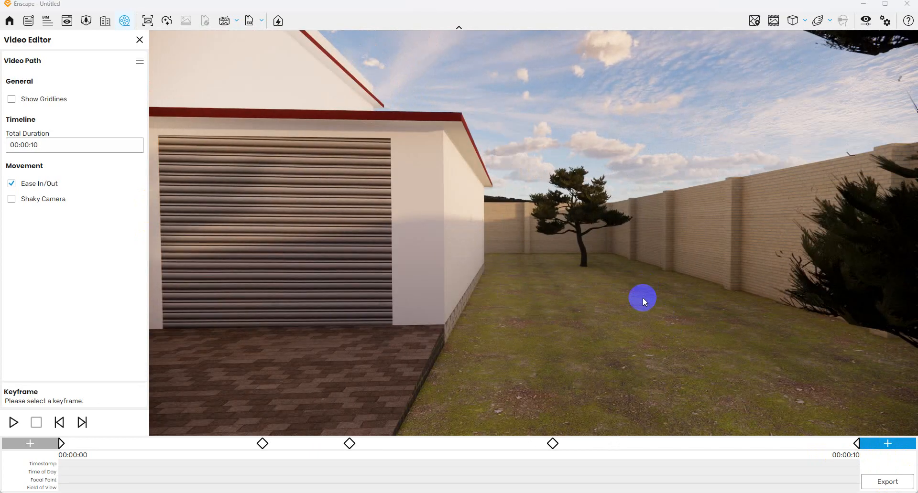
{"action": "key", "text": "w"}
{"action": "key", "text": "d"}
{"action": "left_click", "coordinate": [876, 440]}
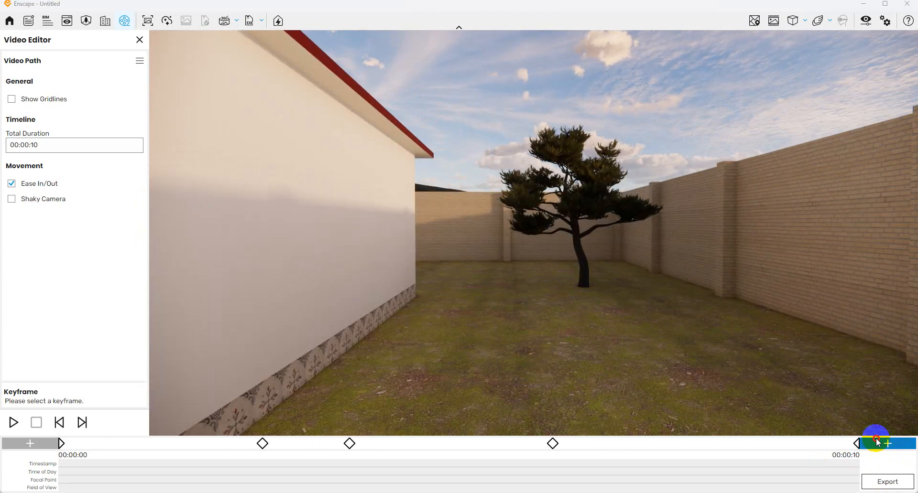
Step: Advance to the tree near the compound's rear wall and add a video keyframe there
{"action": "key", "text": "w"}
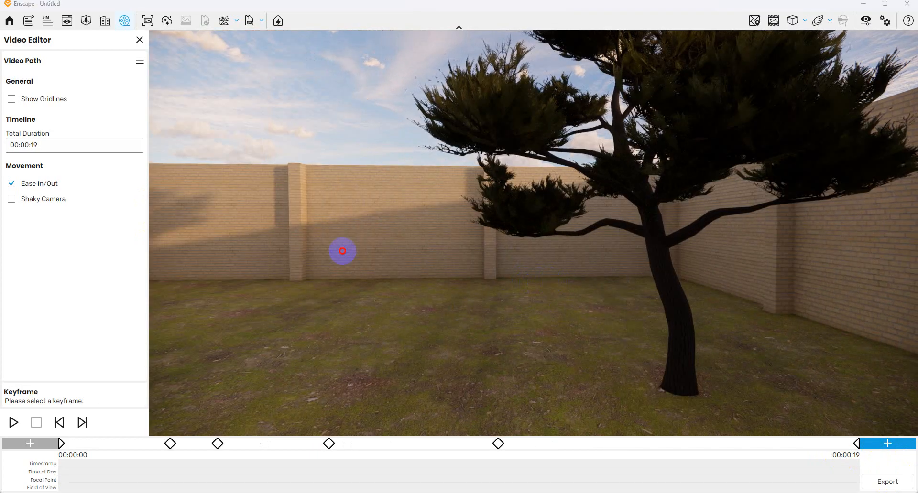
{"action": "left_click_drag", "start_coordinate": [342, 252], "coordinate": [916, 486]}
{"action": "left_click", "coordinate": [887, 442]}
Step: Turn the camera along the back of the house and add a keyframe showing the rear balcony and flower bushes
{"action": "left_click_drag", "start_coordinate": [764, 369], "coordinate": [533, 233]}
{"action": "key", "text": "d"}
{"action": "key", "text": "s"}
{"action": "left_click_drag", "start_coordinate": [647, 327], "coordinate": [511, 295]}
{"action": "key", "text": "s"}
{"action": "left_click", "coordinate": [879, 438]}
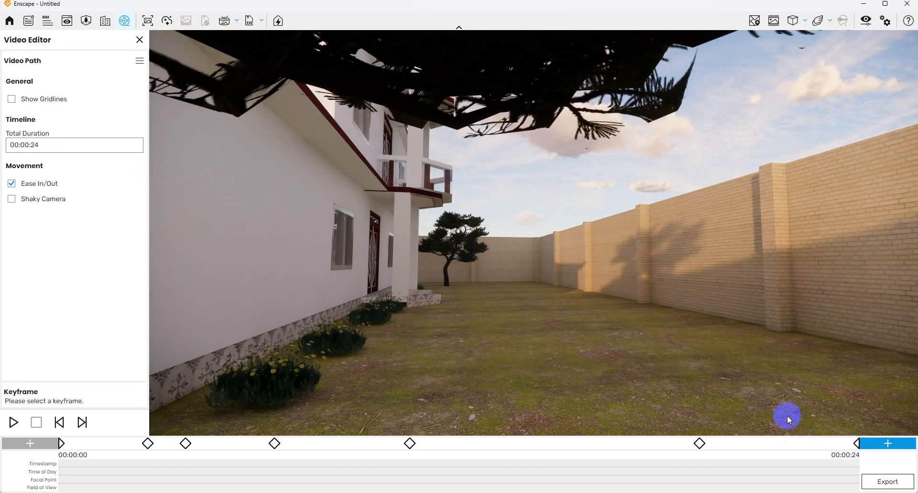
Step: Approach the rear porch, switch to SketchUp and close its bare step side with a rectangle about 3' 10 7/8" by 6"
{"action": "key", "text": "w"}
{"action": "key", "text": "w"}
{"action": "left_click_drag", "start_coordinate": [447, 305], "coordinate": [520, 340]}
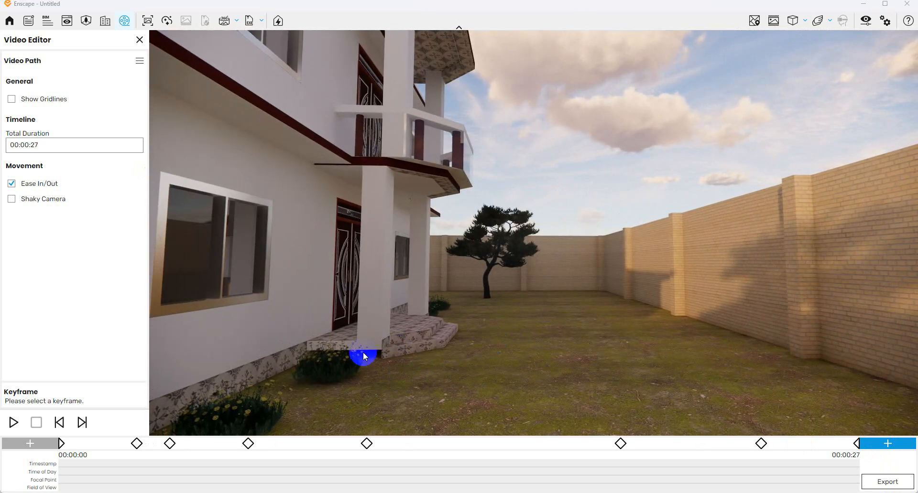
{"action": "left_click", "coordinate": [865, 5]}
{"action": "mouse_move", "coordinate": [476, 220]}
{"action": "middle_mouse_down"}
{"action": "mouse_move", "coordinate": [139, 367]}
{"action": "mouse_move", "coordinate": [394, 246]}
{"action": "mouse_move", "coordinate": [542, 285]}
{"action": "middle_mouse_up"}
{"action": "scroll", "coordinate": [450, 397], "scroll_direction": "up", "scroll_amount": 10}
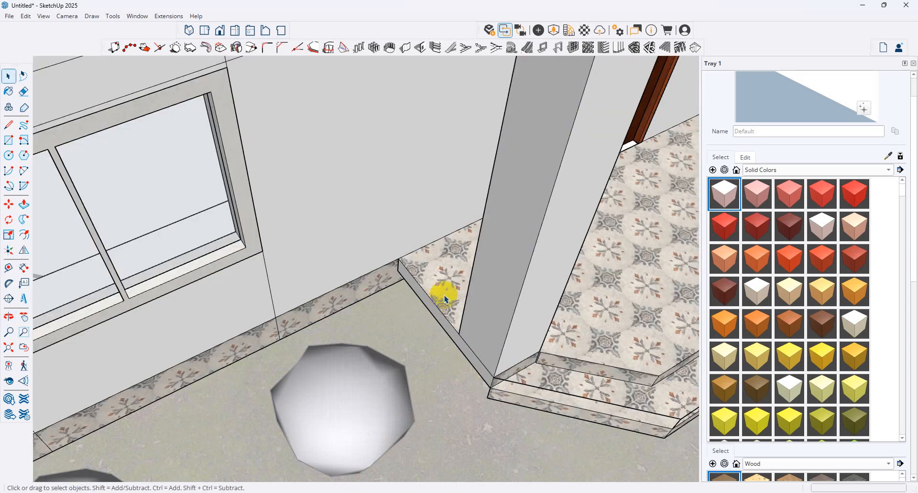
{"action": "middle_click_drag", "start_coordinate": [440, 310], "coordinate": [523, 282]}
{"action": "scroll", "coordinate": [524, 282], "scroll_direction": "up", "scroll_amount": 3}
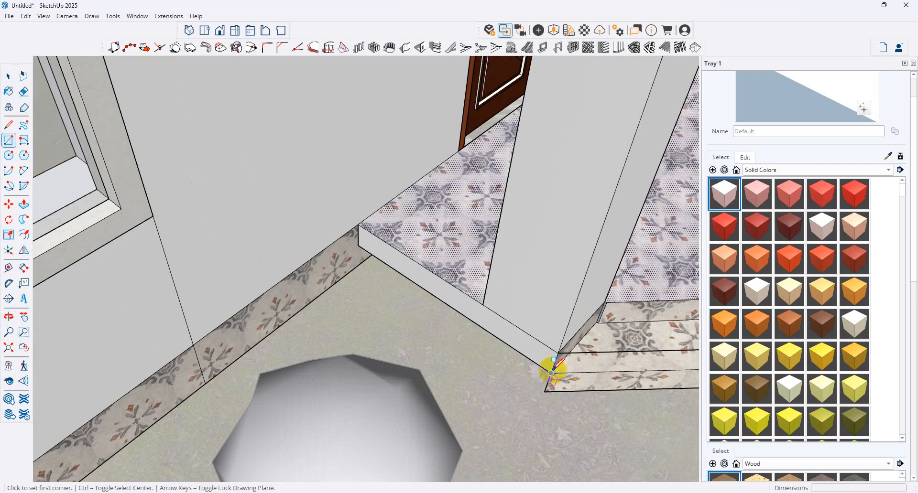
{"action": "left_click", "coordinate": [552, 373]}
{"action": "left_click", "coordinate": [359, 265]}
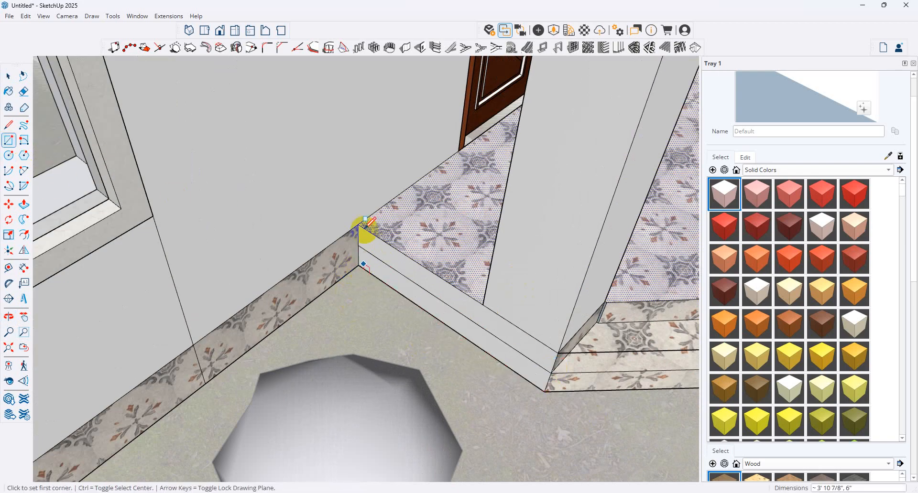
Step: Sample the porch floor's patterned tile material and paint both bare side faces of the rear steps with it
{"action": "left_click", "coordinate": [885, 158]}
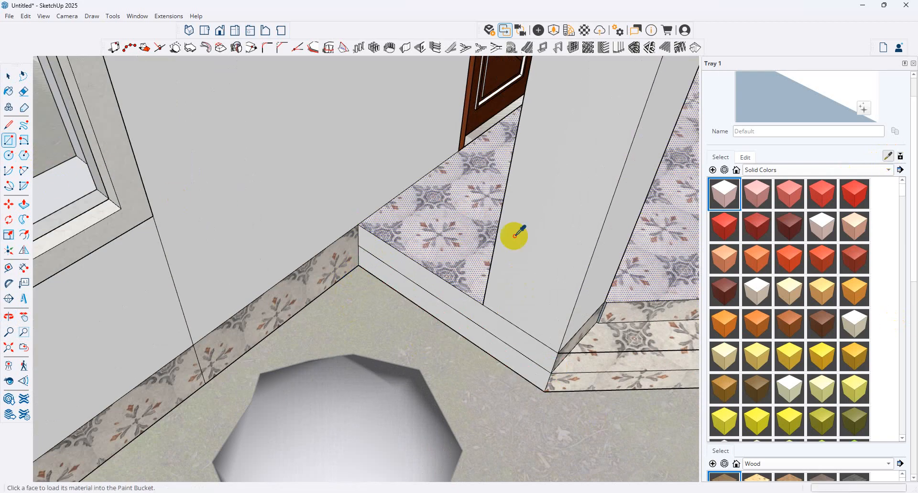
{"action": "left_click", "coordinate": [400, 257]}
{"action": "left_click", "coordinate": [436, 242]}
{"action": "left_click", "coordinate": [885, 158]}
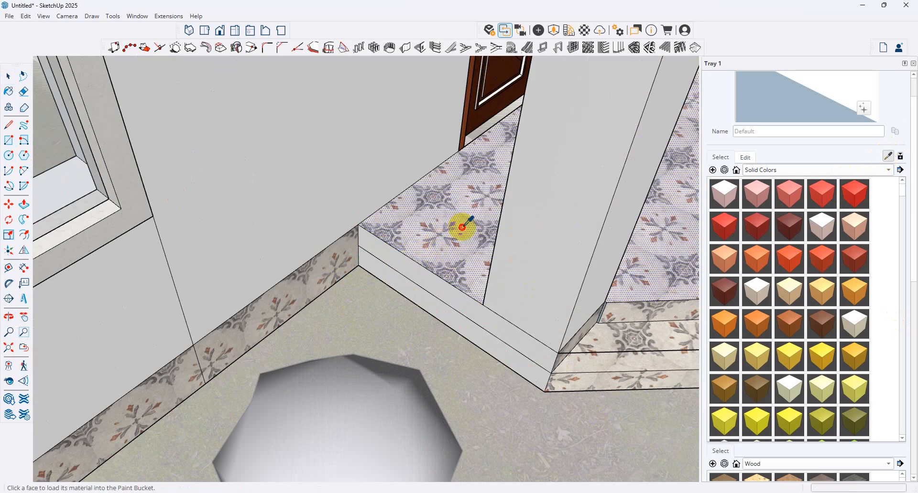
{"action": "left_click", "coordinate": [461, 226]}
{"action": "left_click", "coordinate": [424, 270]}
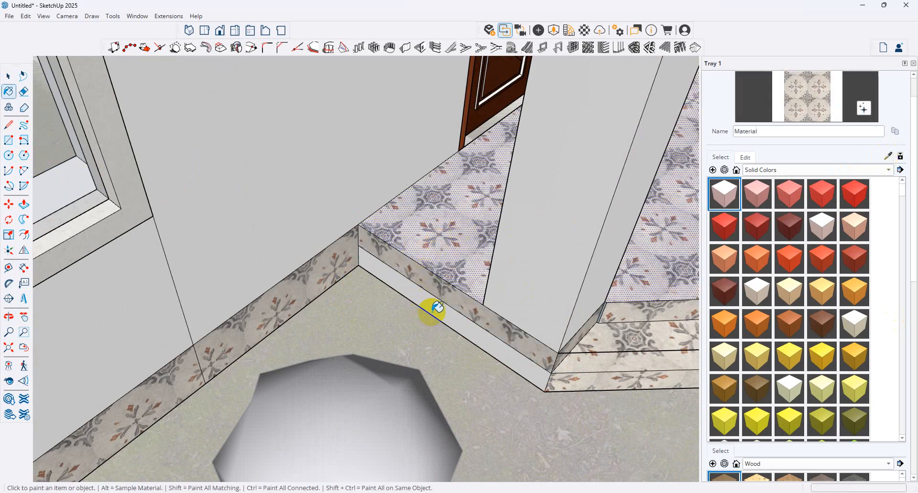
{"action": "left_click", "coordinate": [437, 308]}
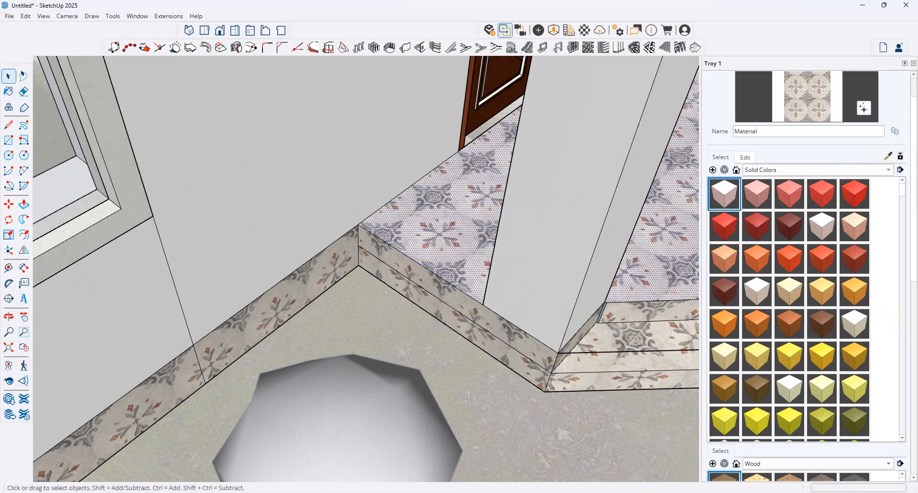
Step: Switch to Enscape and add a video keyframe looking along the rear porch towards the tree
{"action": "mouse_move", "coordinate": [619, 475]}
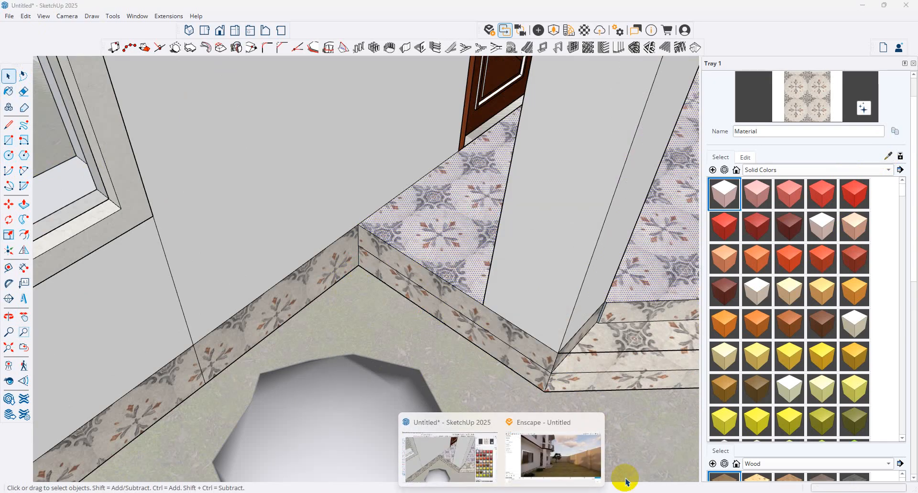
{"action": "left_click", "coordinate": [567, 471]}
{"action": "left_click_drag", "start_coordinate": [449, 307], "coordinate": [450, 308]}
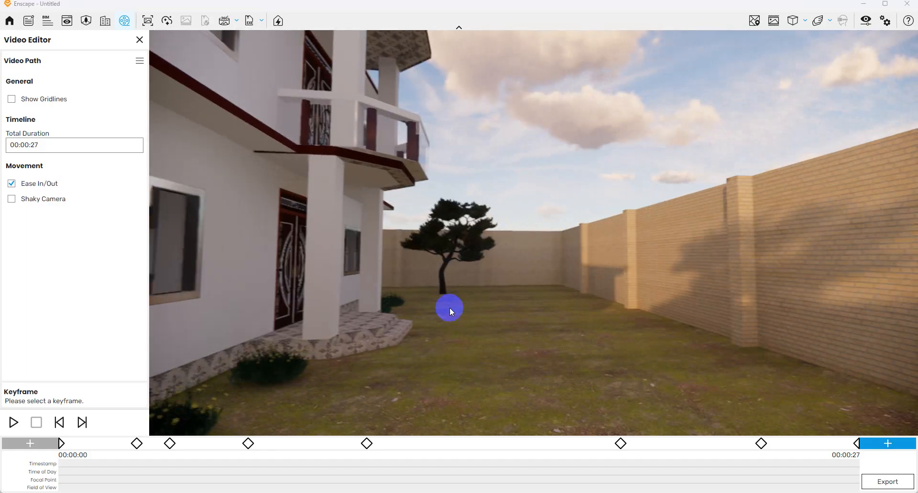
{"action": "left_click", "coordinate": [888, 440]}
Step: Move the camera past the rear porch column and add two keyframes heading towards the tree in the rear corner
{"action": "left_click_drag", "start_coordinate": [609, 361], "coordinate": [735, 320]}
{"action": "left_click", "coordinate": [895, 477]}
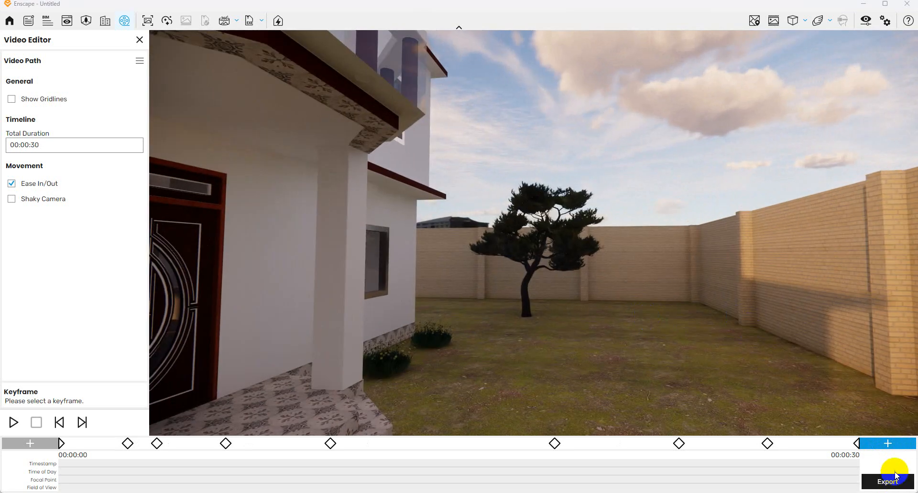
{"action": "left_click_drag", "start_coordinate": [582, 329], "coordinate": [689, 319]}
{"action": "left_click", "coordinate": [888, 448]}
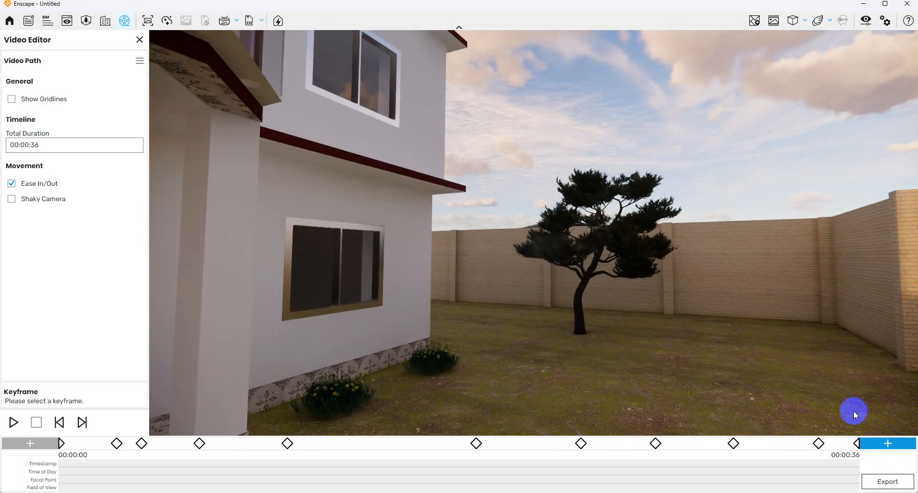
Step: Travel around the rear corner and add keyframes looking down the side yard and at the tree beside the gate
{"action": "key", "text": "w"}
{"action": "key", "text": "d"}
{"action": "left_click_drag", "start_coordinate": [315, 263], "coordinate": [528, 232]}
{"action": "key", "text": "d"}
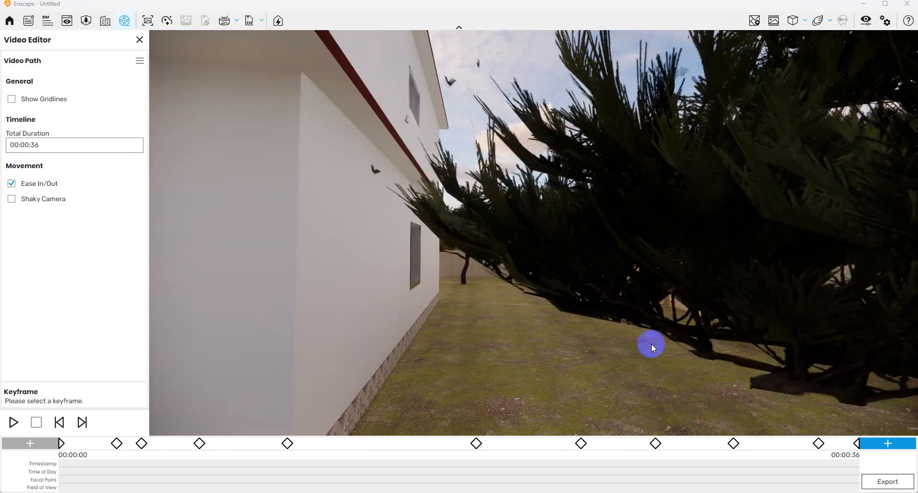
{"action": "key", "text": "w"}
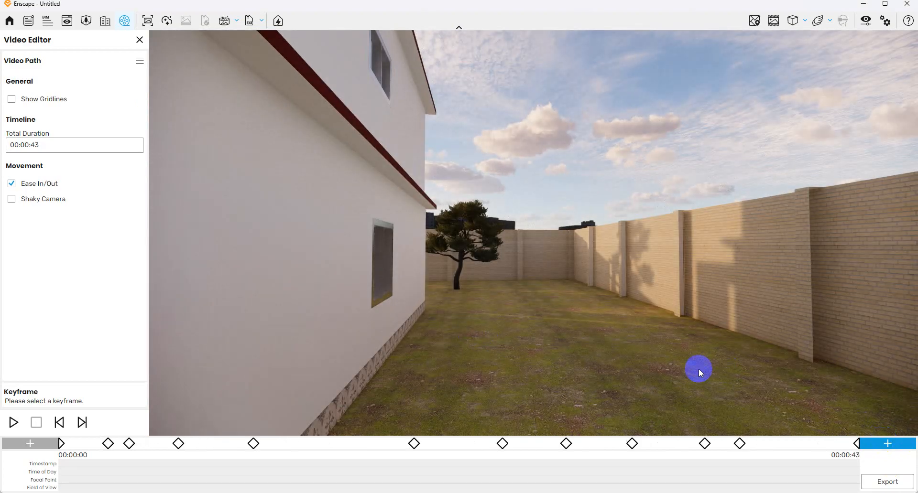
{"action": "key", "text": "w"}
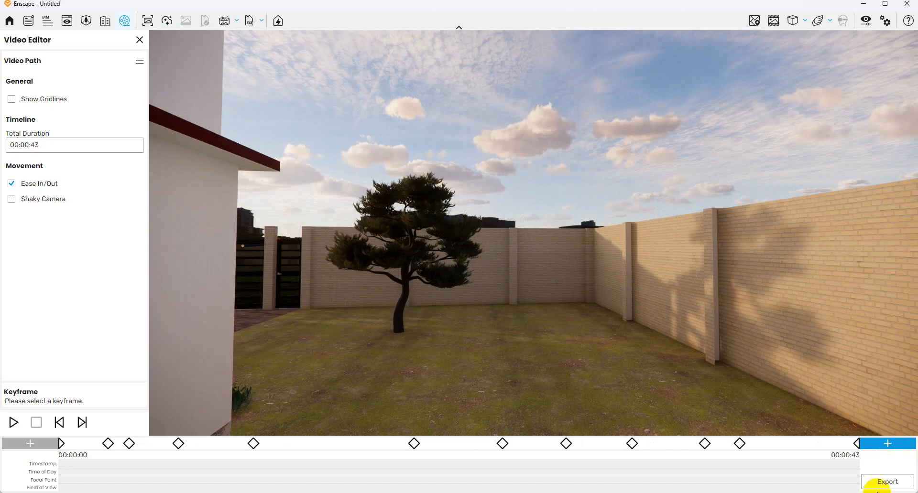
{"action": "left_click", "coordinate": [895, 448]}
Step: Move the camera past the side wall's end and add a keyframe showing the front porch and flower bushes
{"action": "left_click_drag", "start_coordinate": [655, 316], "coordinate": [522, 234]}
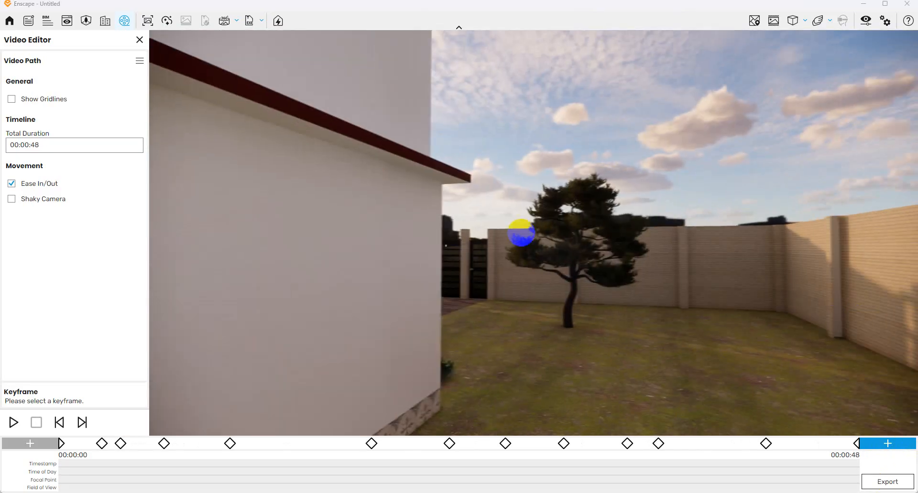
{"action": "key", "text": "d"}
{"action": "left_click_drag", "start_coordinate": [880, 304], "coordinate": [12, 260]}
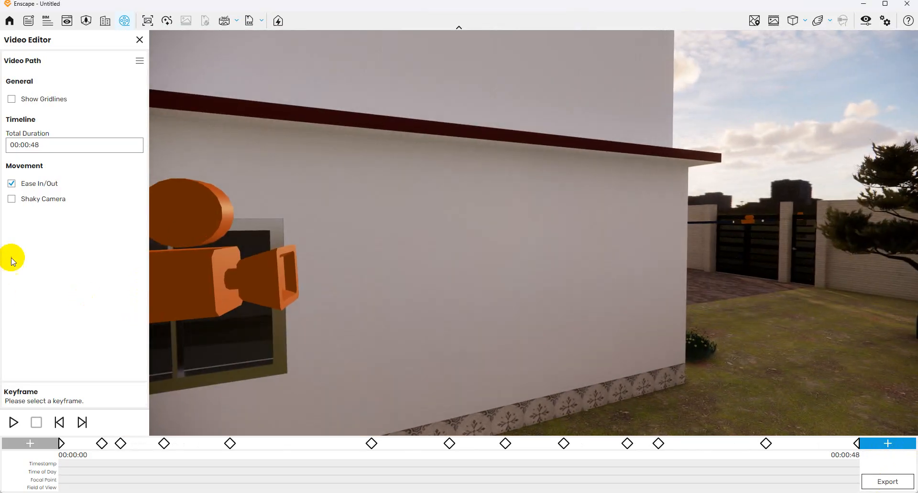
{"action": "middle_click_drag", "start_coordinate": [756, 286], "coordinate": [143, 213]}
{"action": "scroll", "coordinate": [830, 316], "scroll_direction": "up", "scroll_amount": 2}
{"action": "middle_click_drag", "start_coordinate": [830, 317], "coordinate": [544, 311]}
{"action": "left_click_drag", "start_coordinate": [583, 312], "coordinate": [534, 314]}
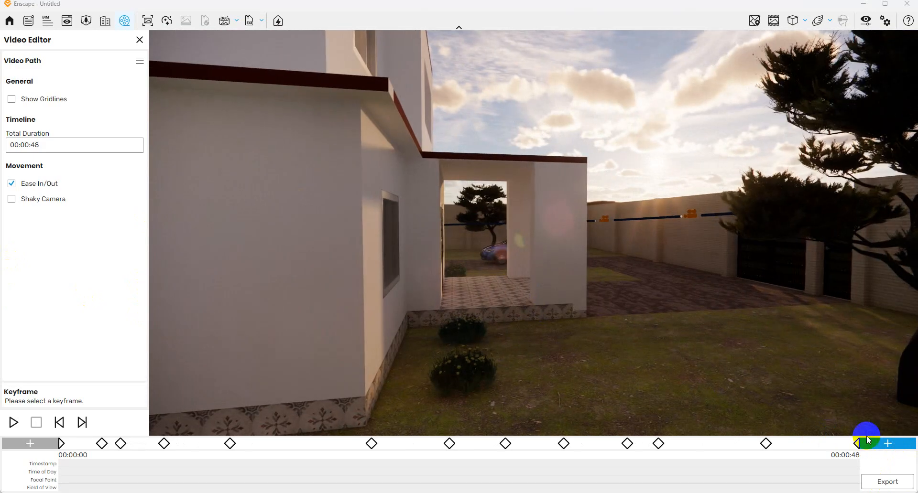
{"action": "left_click", "coordinate": [887, 445]}
Step: Pull the camera back to a wide view of the house's front side corner and add the closing keyframe
{"action": "middle_click_drag", "start_coordinate": [563, 213], "coordinate": [530, 229]}
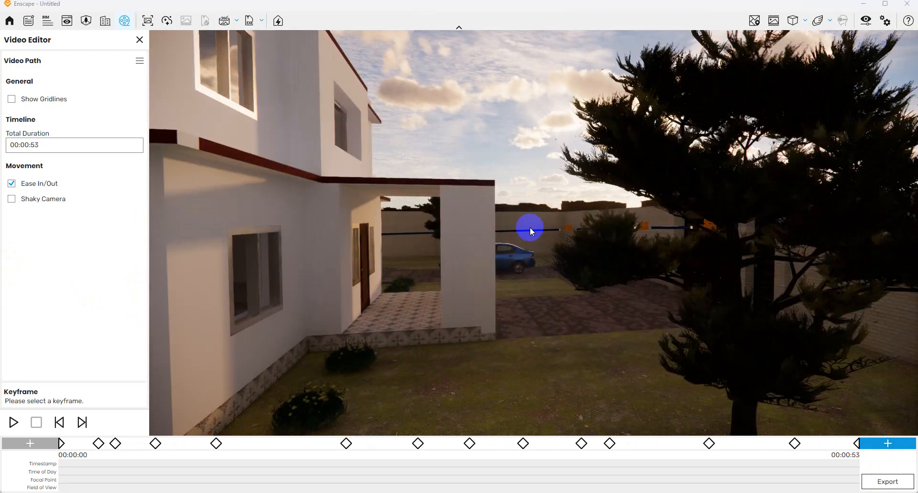
{"action": "left_click_drag", "start_coordinate": [774, 234], "coordinate": [610, 248]}
{"action": "middle_click_drag", "start_coordinate": [611, 247], "coordinate": [643, 253]}
{"action": "scroll", "coordinate": [692, 254], "scroll_direction": "down", "scroll_amount": 2}
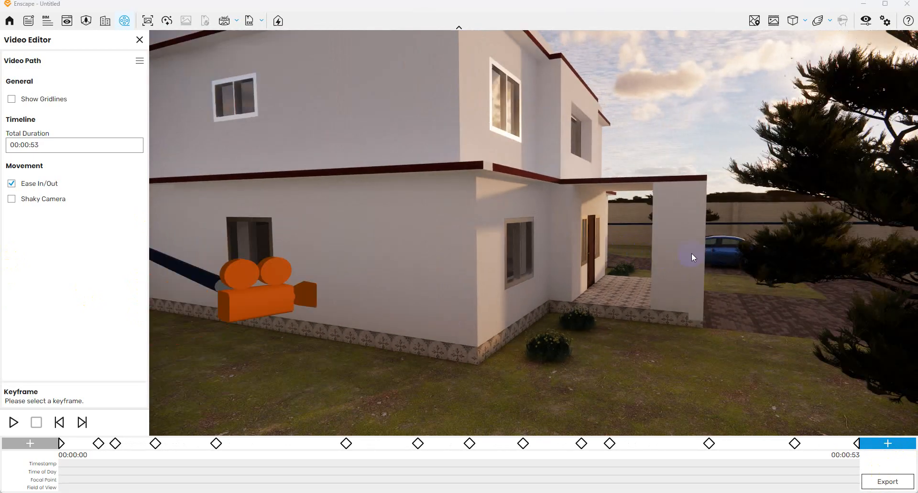
{"action": "middle_click_drag", "start_coordinate": [525, 236], "coordinate": [632, 288]}
{"action": "left_click_drag", "start_coordinate": [708, 290], "coordinate": [856, 403]}
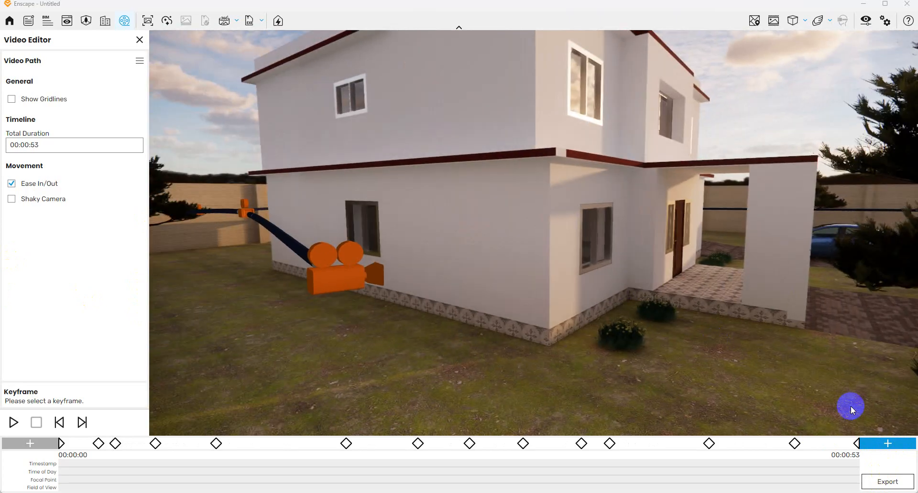
{"action": "left_click", "coordinate": [887, 444]}
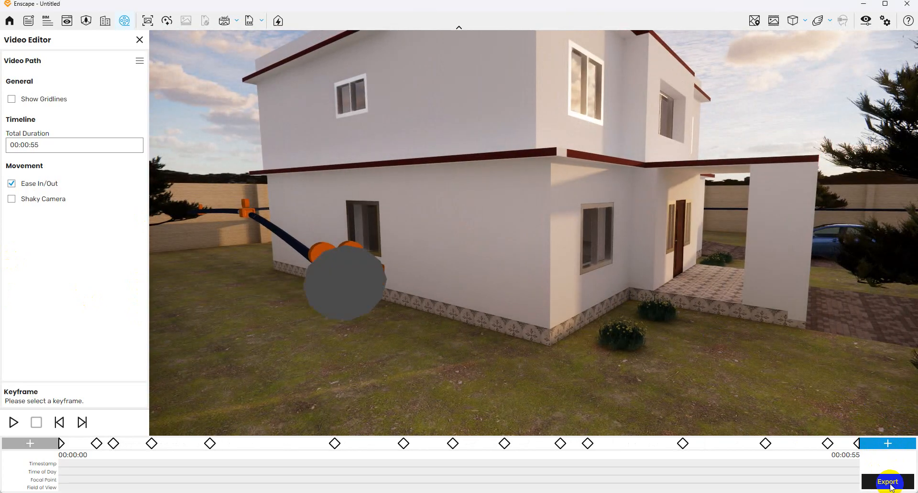
Step: Dismiss the video export and save the video path as 1 in the duplex folder on drive E
{"action": "left_click", "coordinate": [889, 484]}
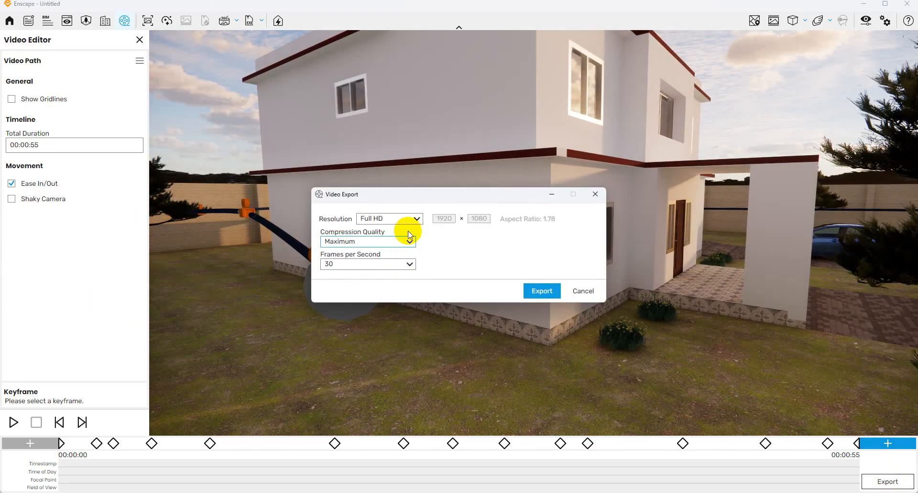
{"action": "left_click", "coordinate": [577, 292]}
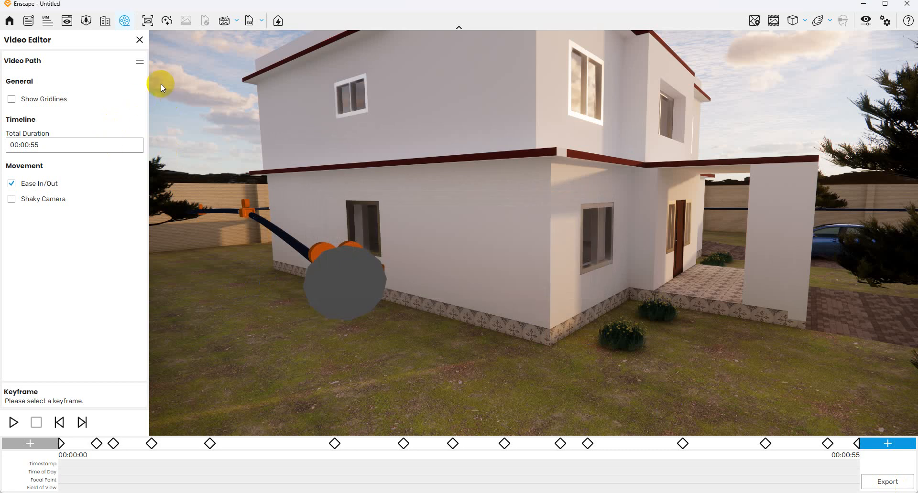
{"action": "left_click", "coordinate": [139, 61]}
{"action": "left_click", "coordinate": [155, 99]}
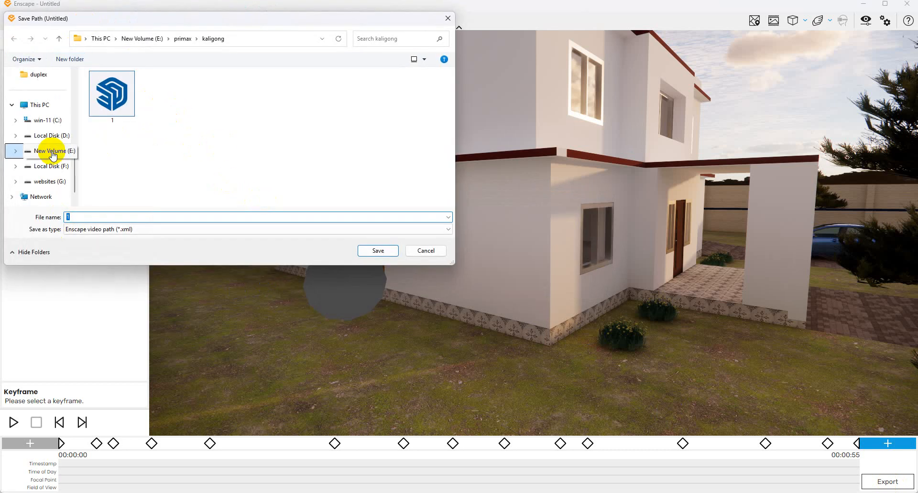
{"action": "left_click", "coordinate": [53, 152]}
{"action": "left_click", "coordinate": [140, 127]}
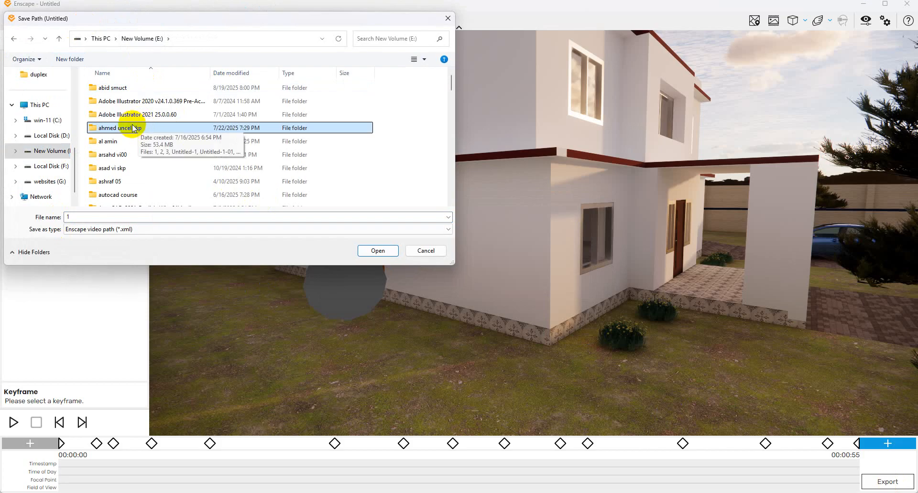
{"action": "key", "text": "s"}
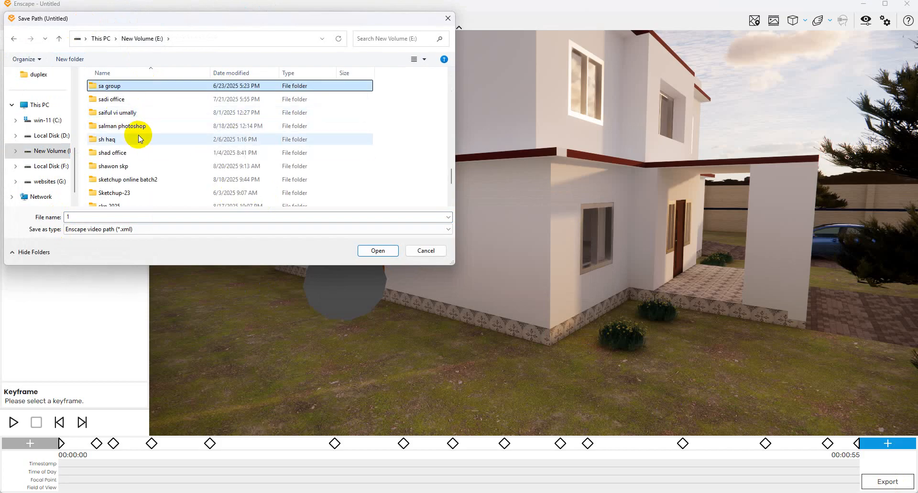
{"action": "double_click", "coordinate": [137, 164]}
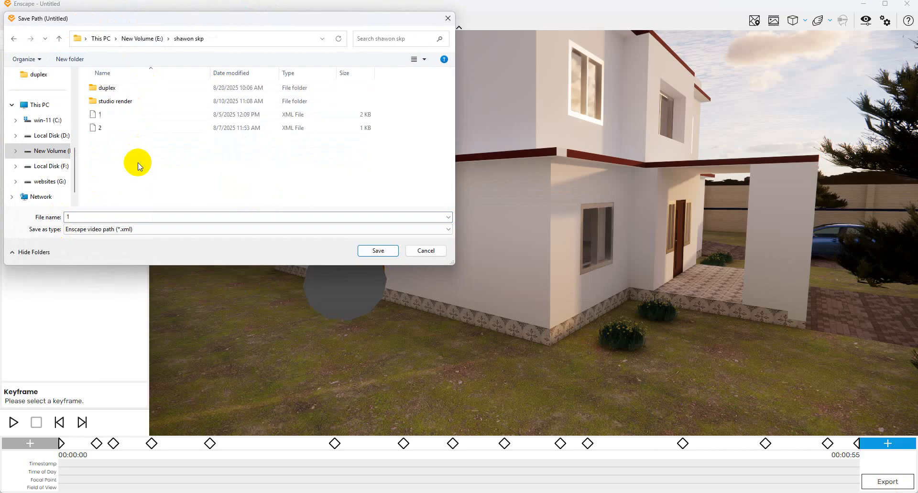
{"action": "left_click", "coordinate": [113, 88]}
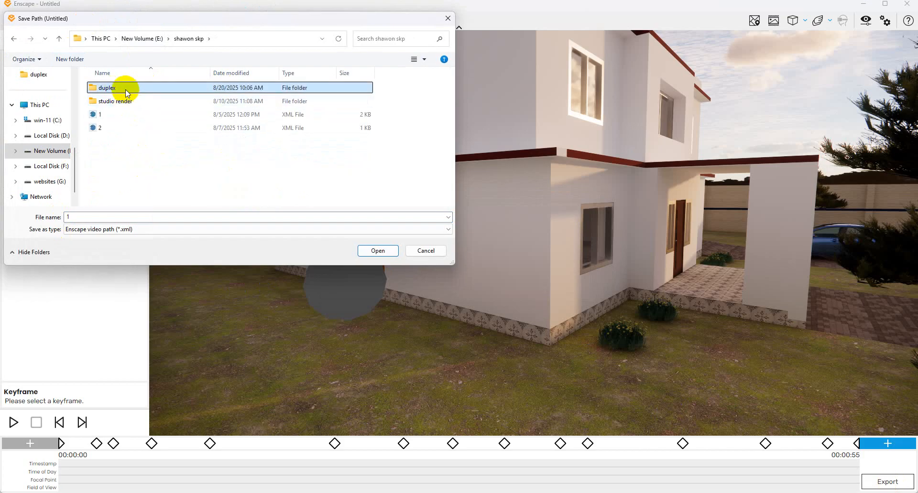
{"action": "double_click", "coordinate": [121, 88]}
{"action": "left_click", "coordinate": [380, 251]}
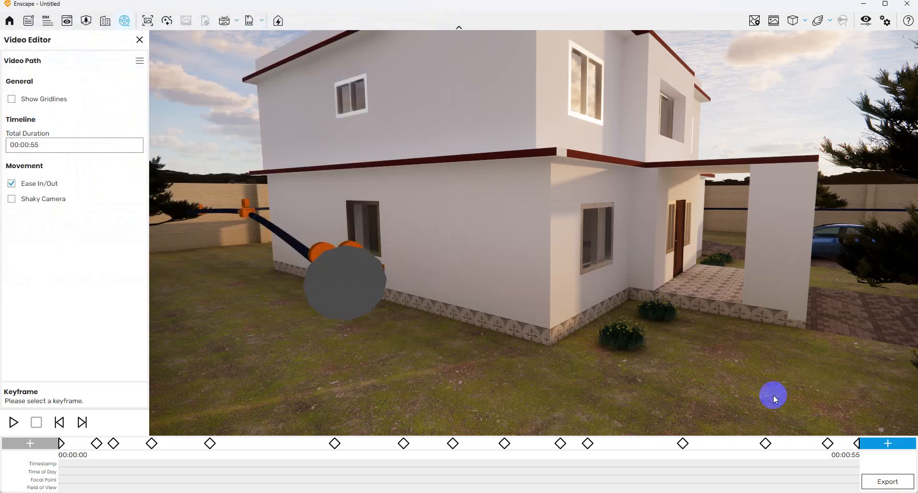
Step: Switch to SketchUp and save the house model under its existing file name
{"action": "left_click", "coordinate": [866, 4]}
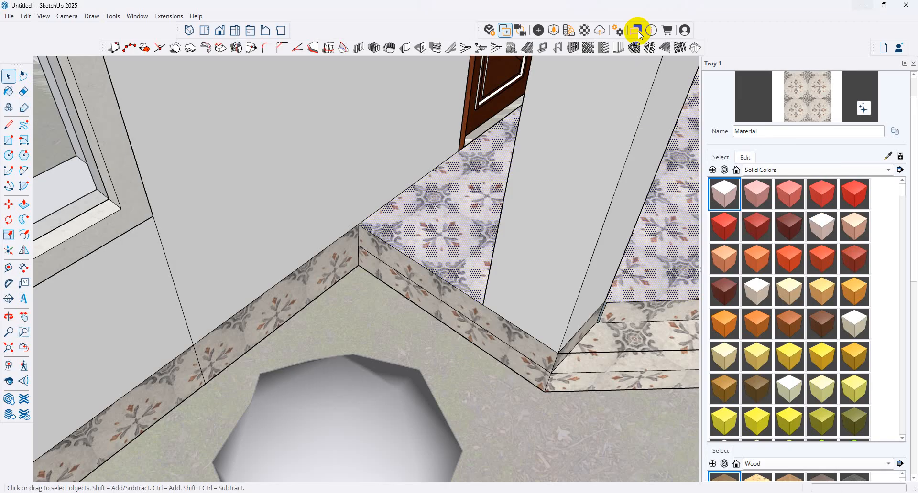
{"action": "left_click", "coordinate": [9, 15]}
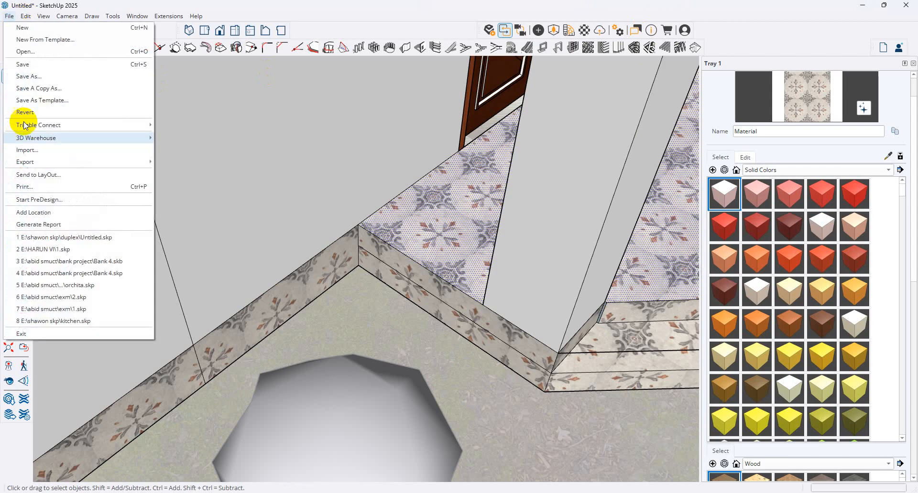
{"action": "left_click", "coordinate": [27, 65]}
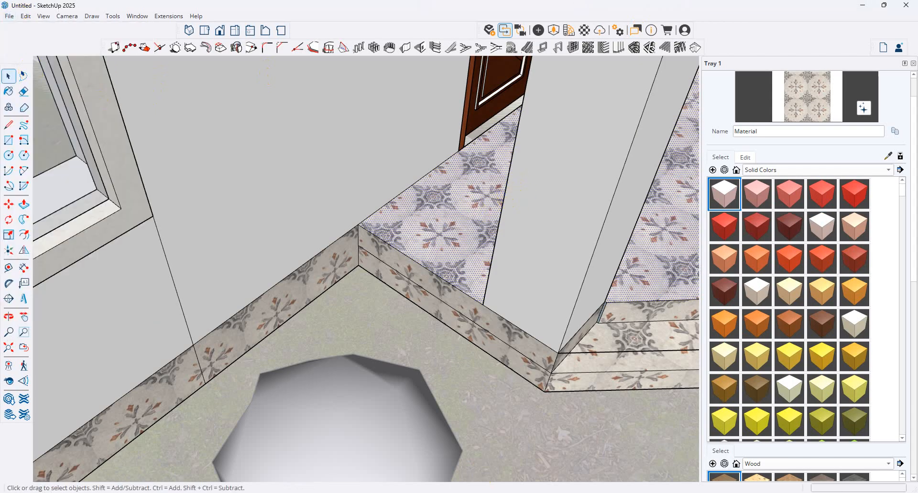
Step: Switch to Enscape and start exporting the video at Full HD, Maximum compression quality and 30 frames per second
{"action": "left_click", "coordinate": [531, 468]}
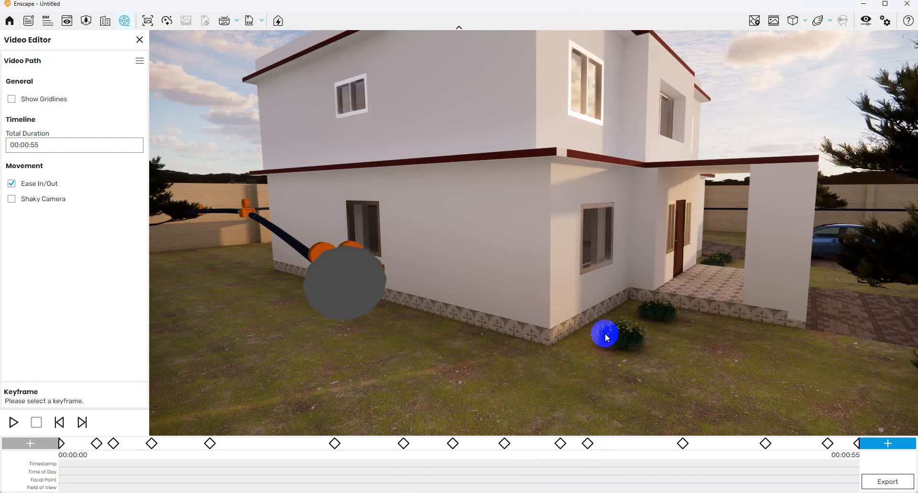
{"action": "left_click", "coordinate": [888, 483]}
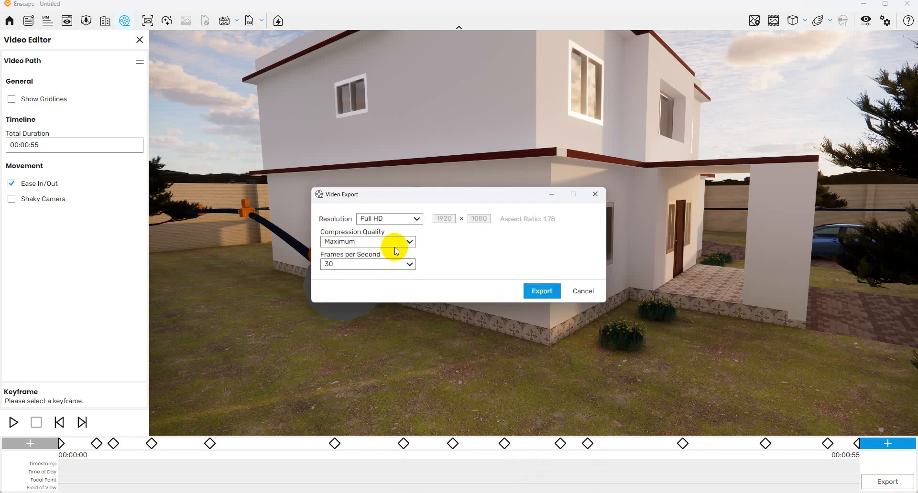
{"action": "left_click", "coordinate": [545, 291]}
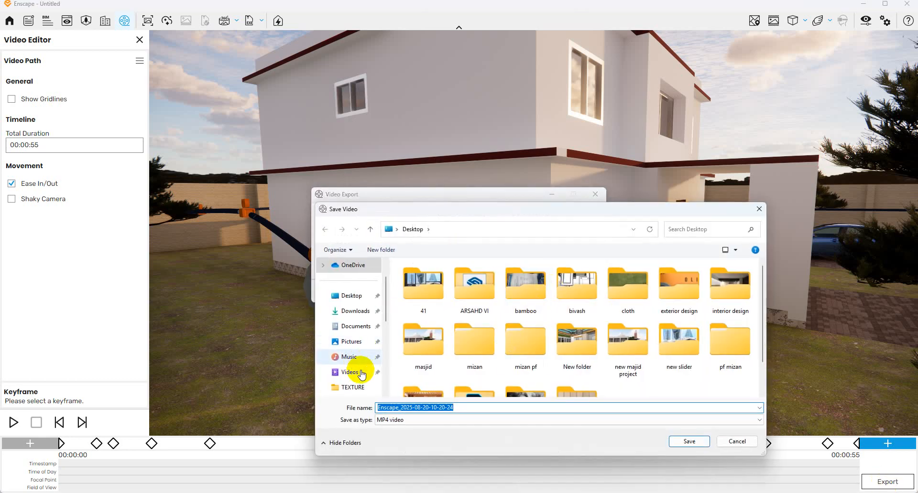
Step: Save the exported video as 123 in MP4 format in the duplex folder on drive E
{"action": "scroll", "coordinate": [372, 315], "scroll_direction": "down", "scroll_amount": 2}
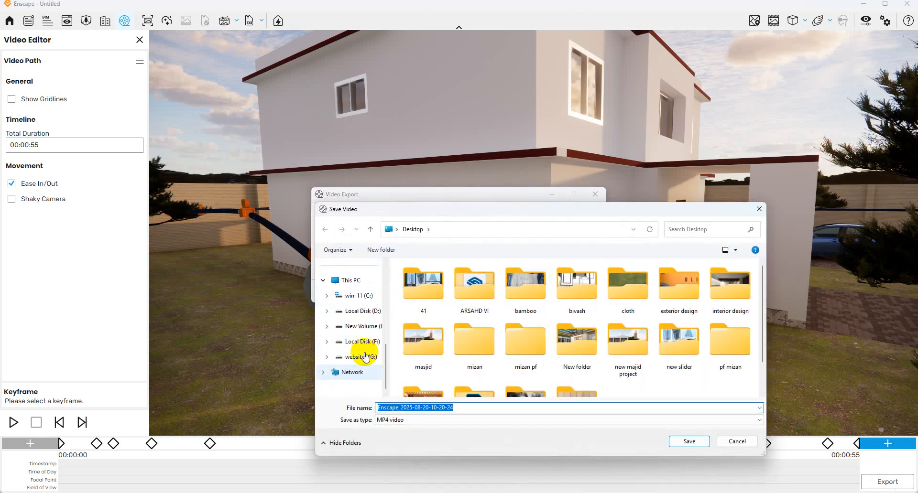
{"action": "left_click", "coordinate": [358, 342]}
{"action": "left_click", "coordinate": [361, 326]}
{"action": "left_click", "coordinate": [515, 279]}
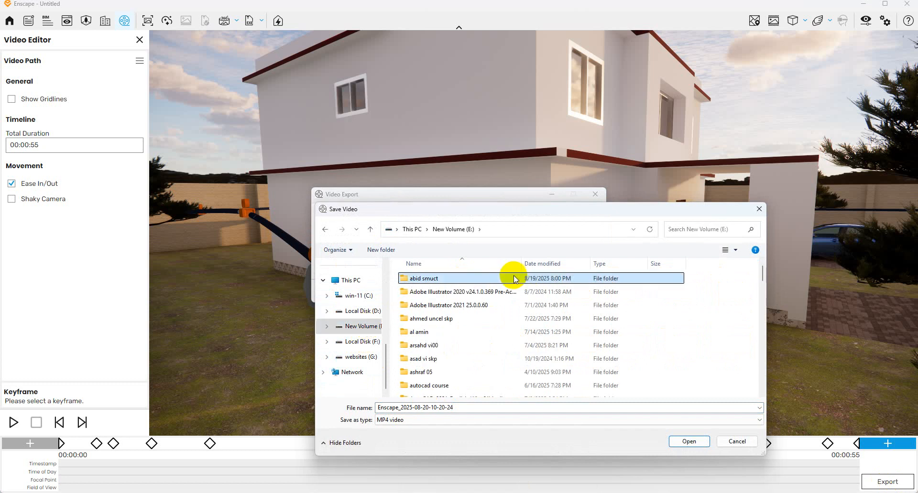
{"action": "key", "text": "t"}
{"action": "key", "text": "s"}
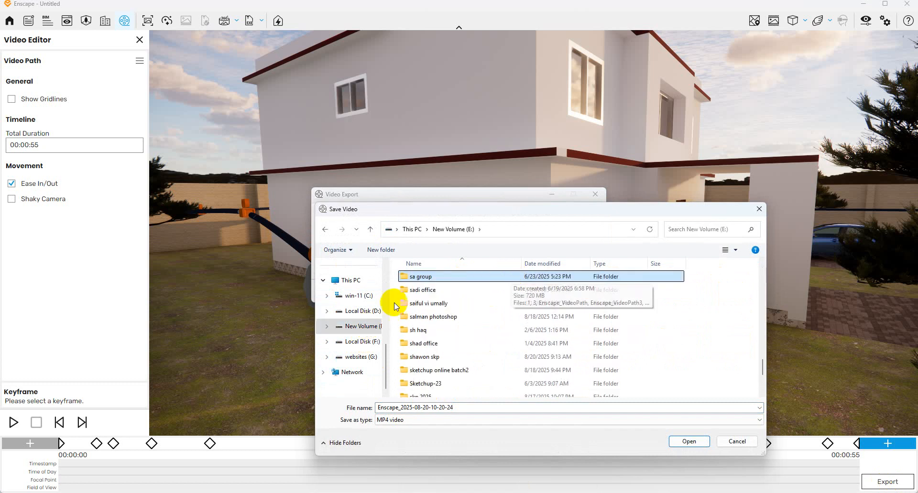
{"action": "double_click", "coordinate": [442, 358]}
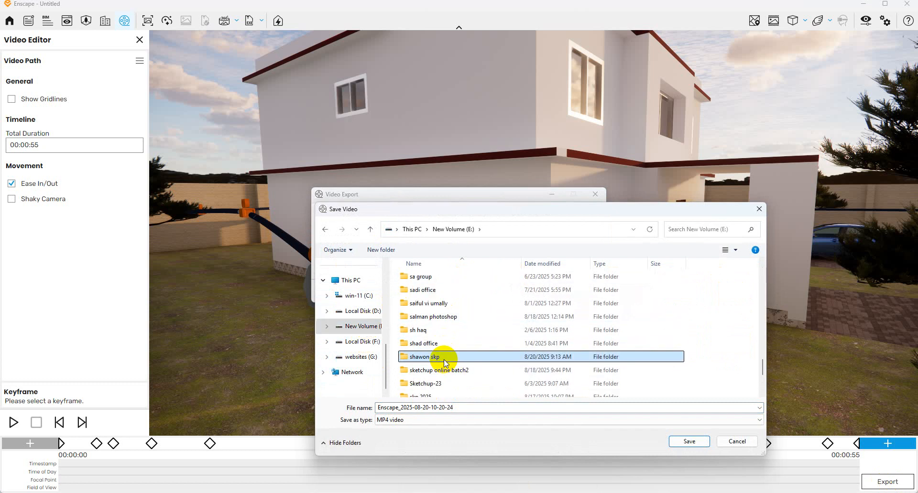
{"action": "double_click", "coordinate": [425, 297]}
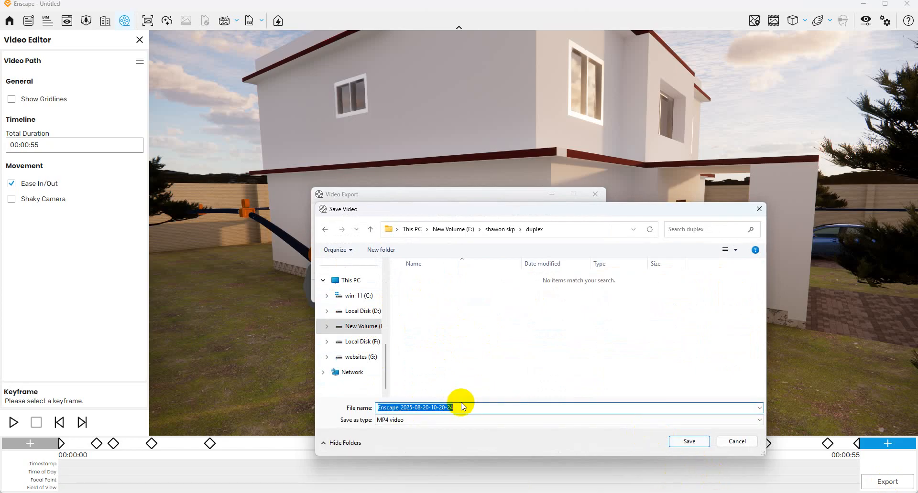
{"action": "type", "text": "123"}
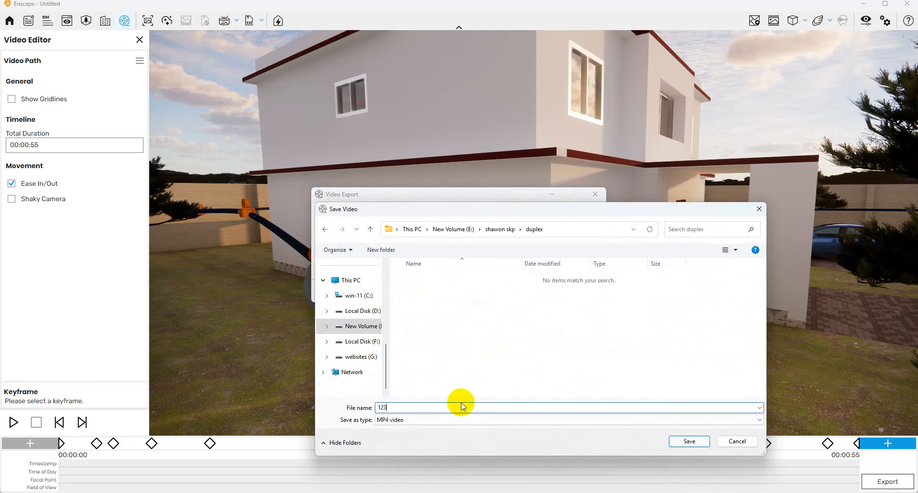
{"action": "key", "text": "Return"}
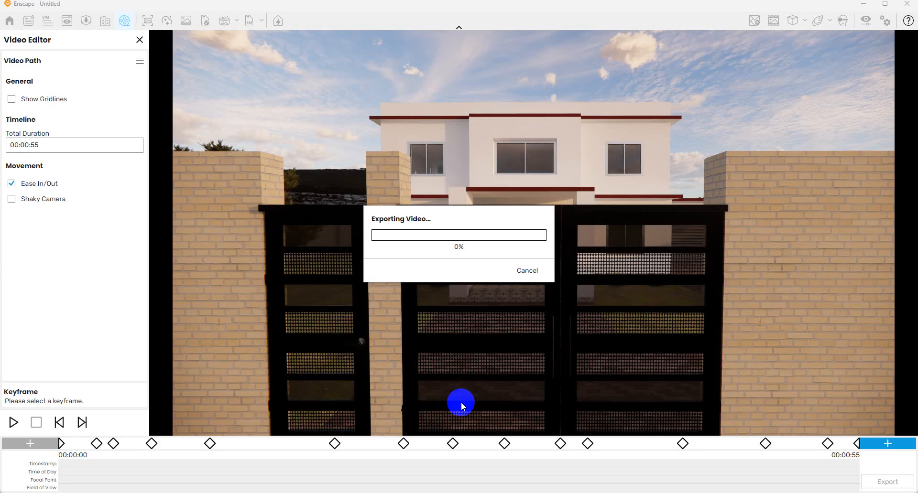